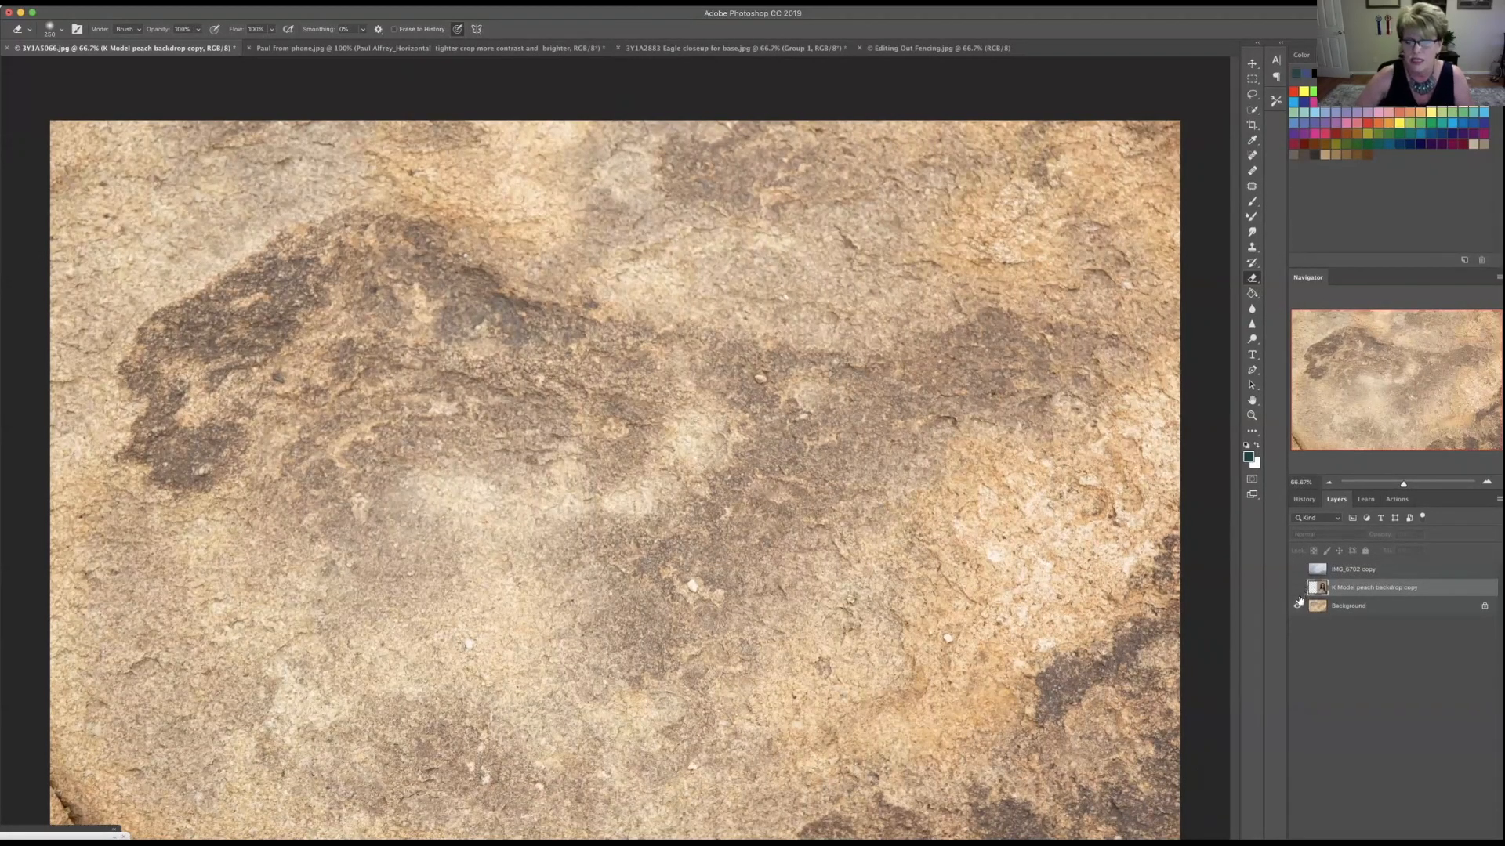
Step: Select the Background layer, activate the Brush tool and show its detailed brush settings
left_click(1371, 573)
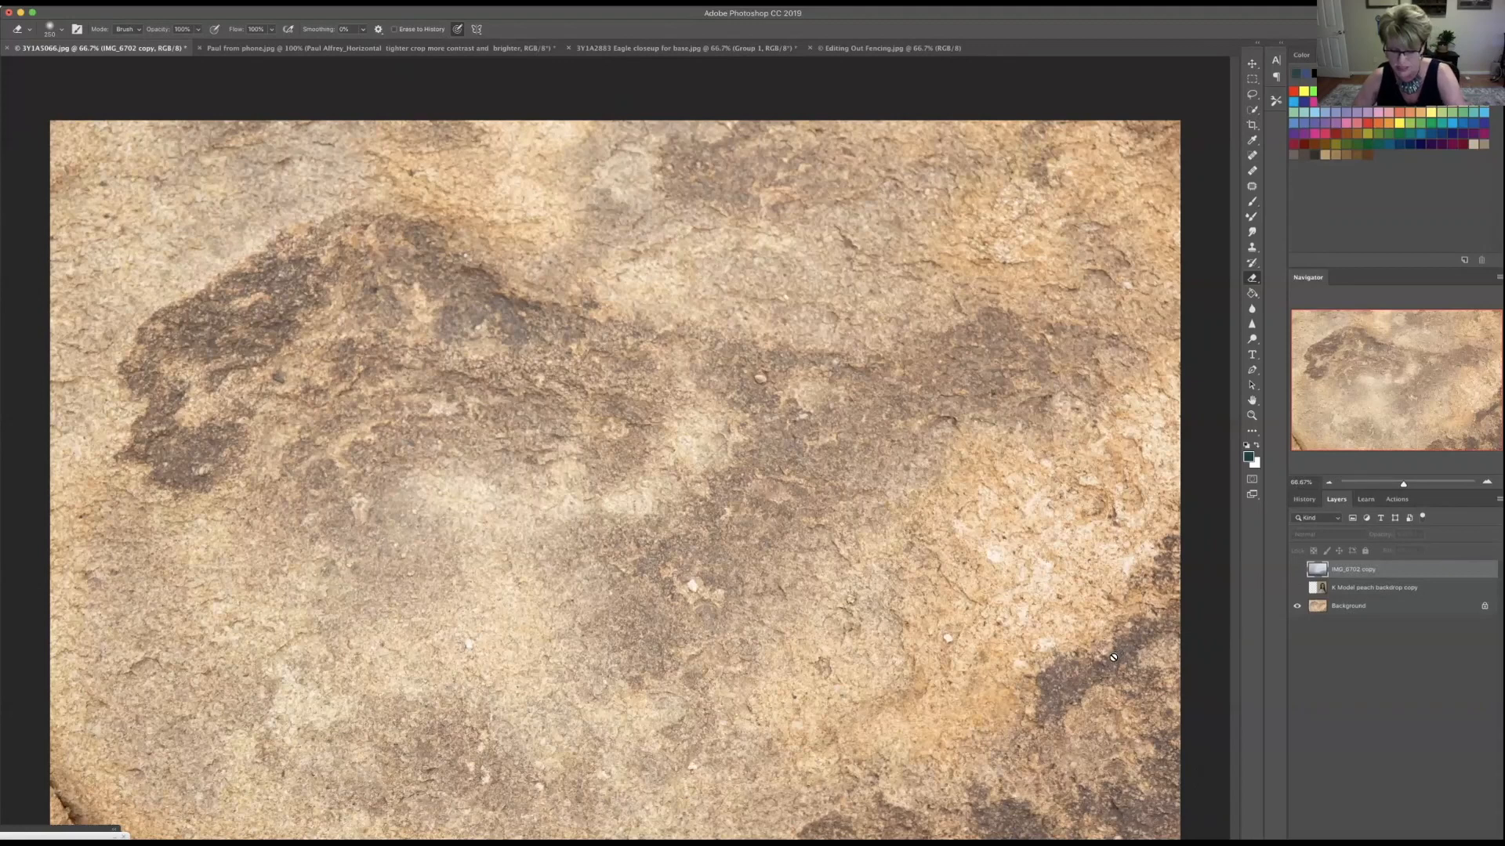
key("super+minus")
key("super+minus")
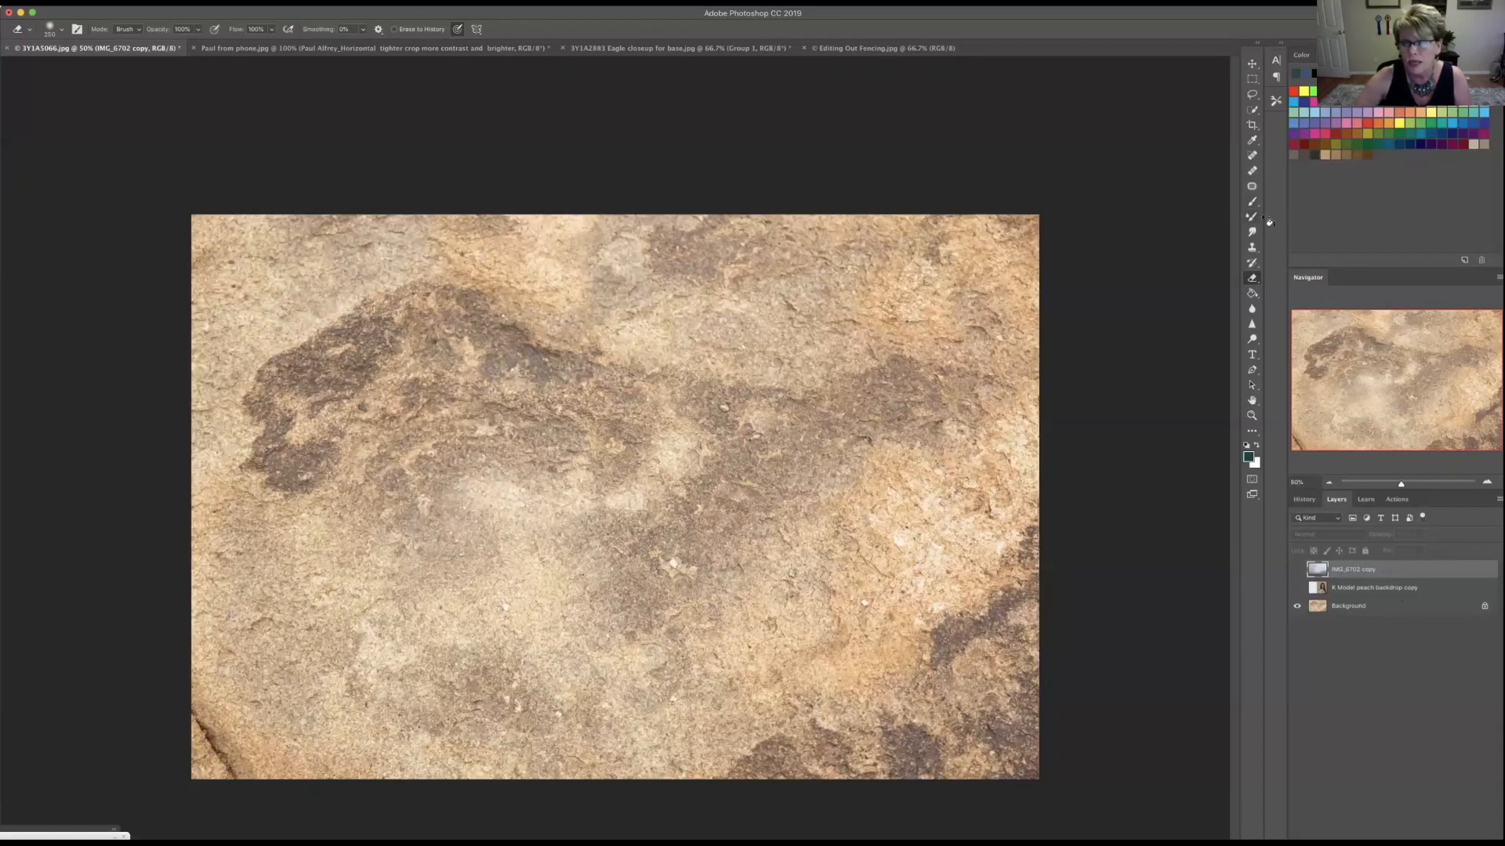
left_click(1367, 605)
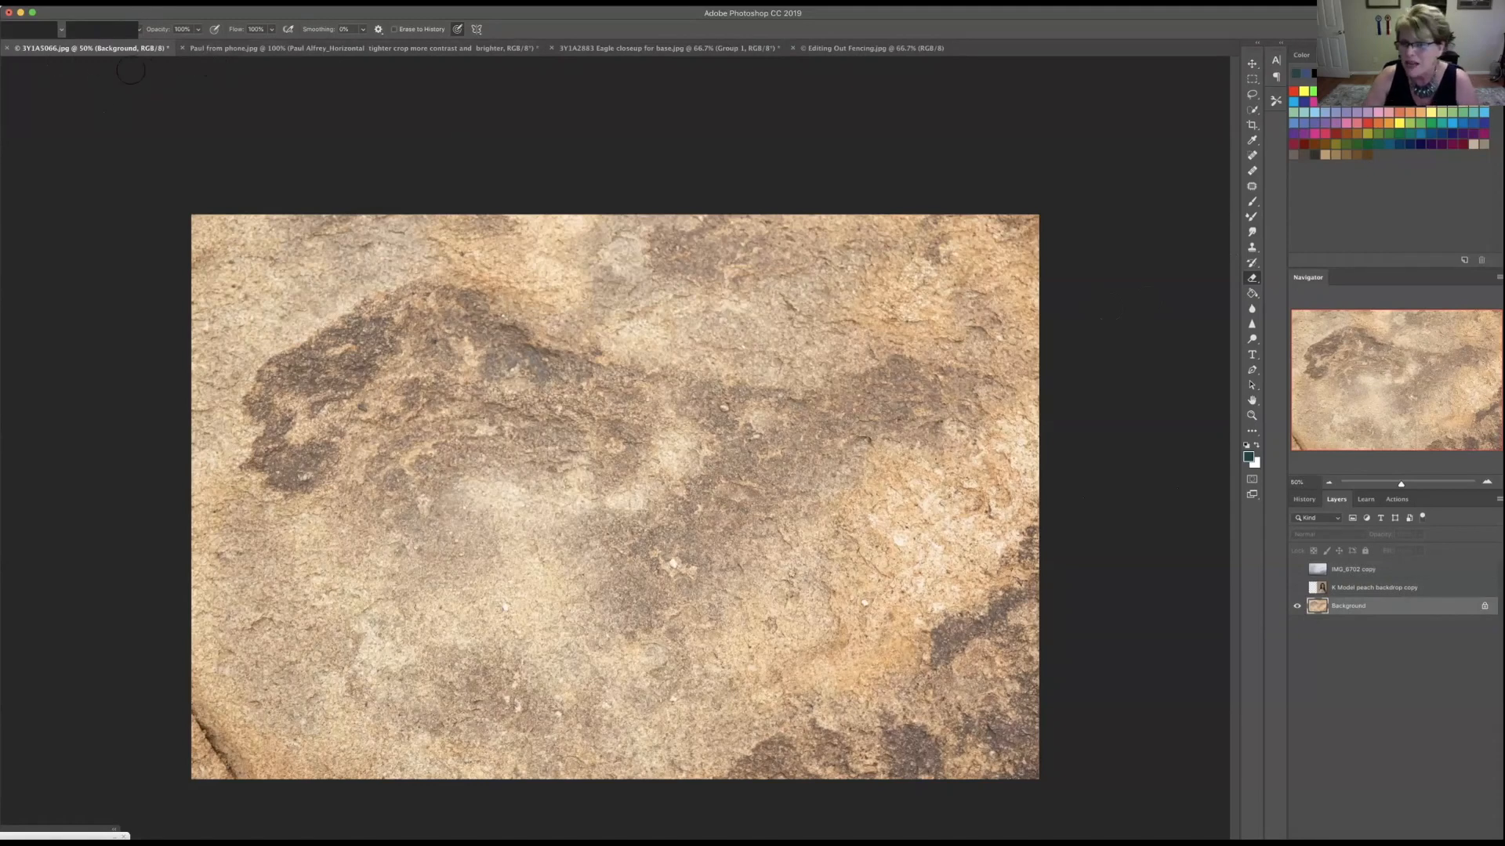
left_click(1252, 201)
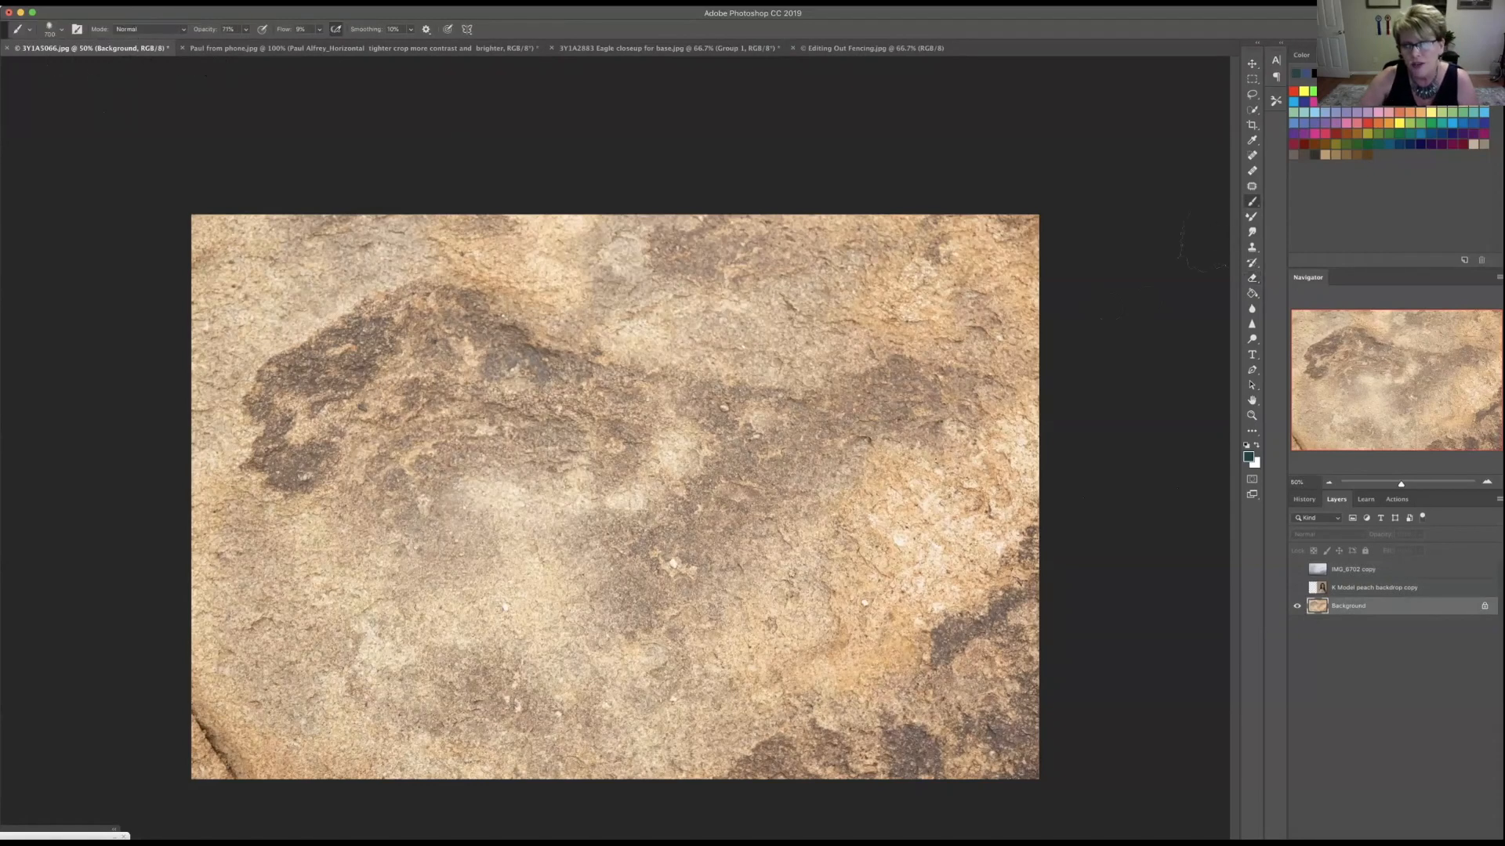
left_click(78, 29)
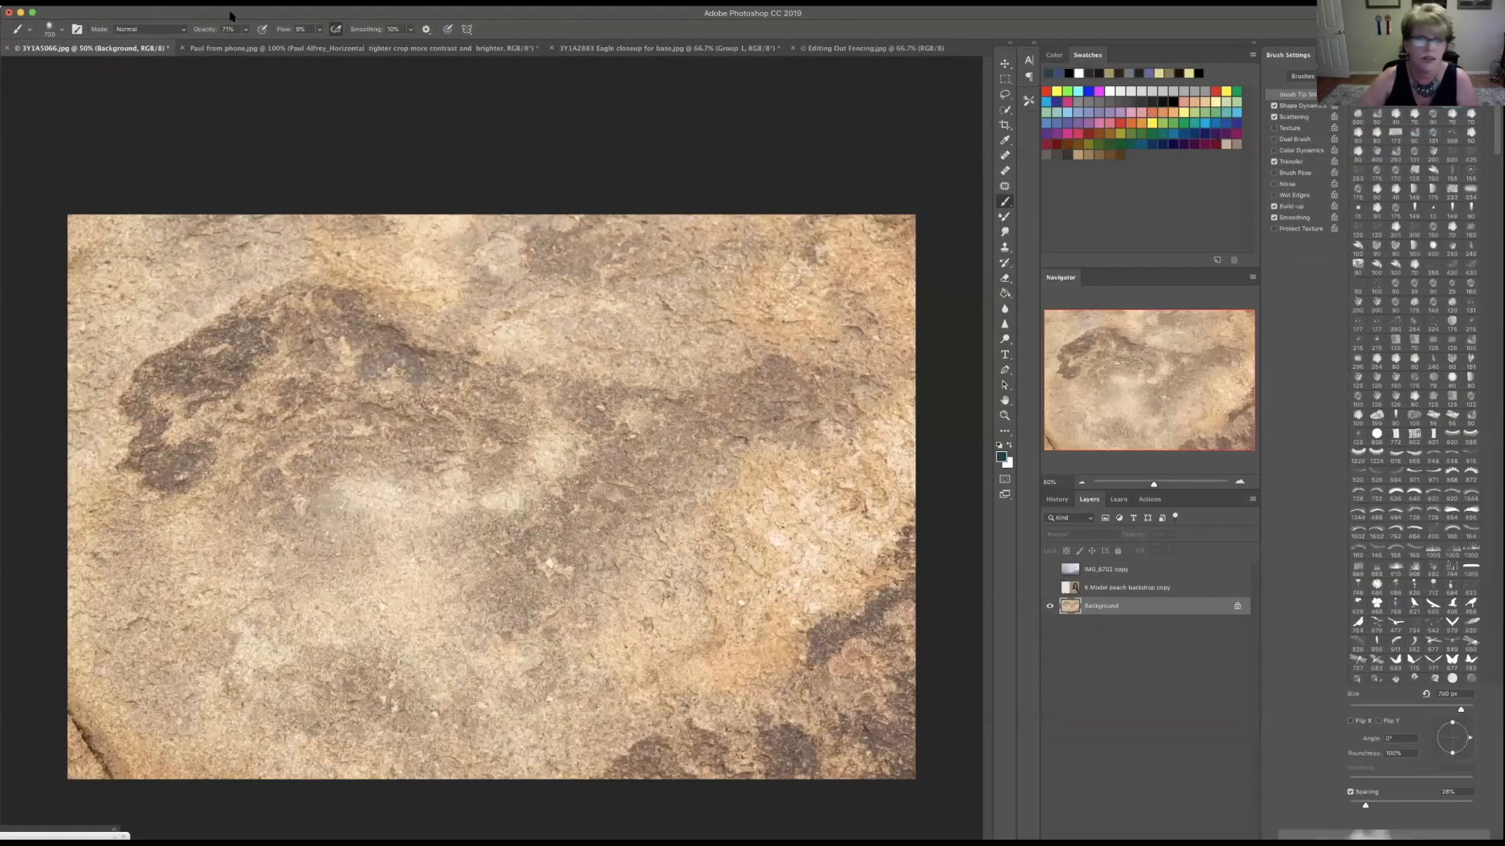
Step: Look through the brush preset options and follow Get More Brushes to find additional brushes
left_click(63, 30)
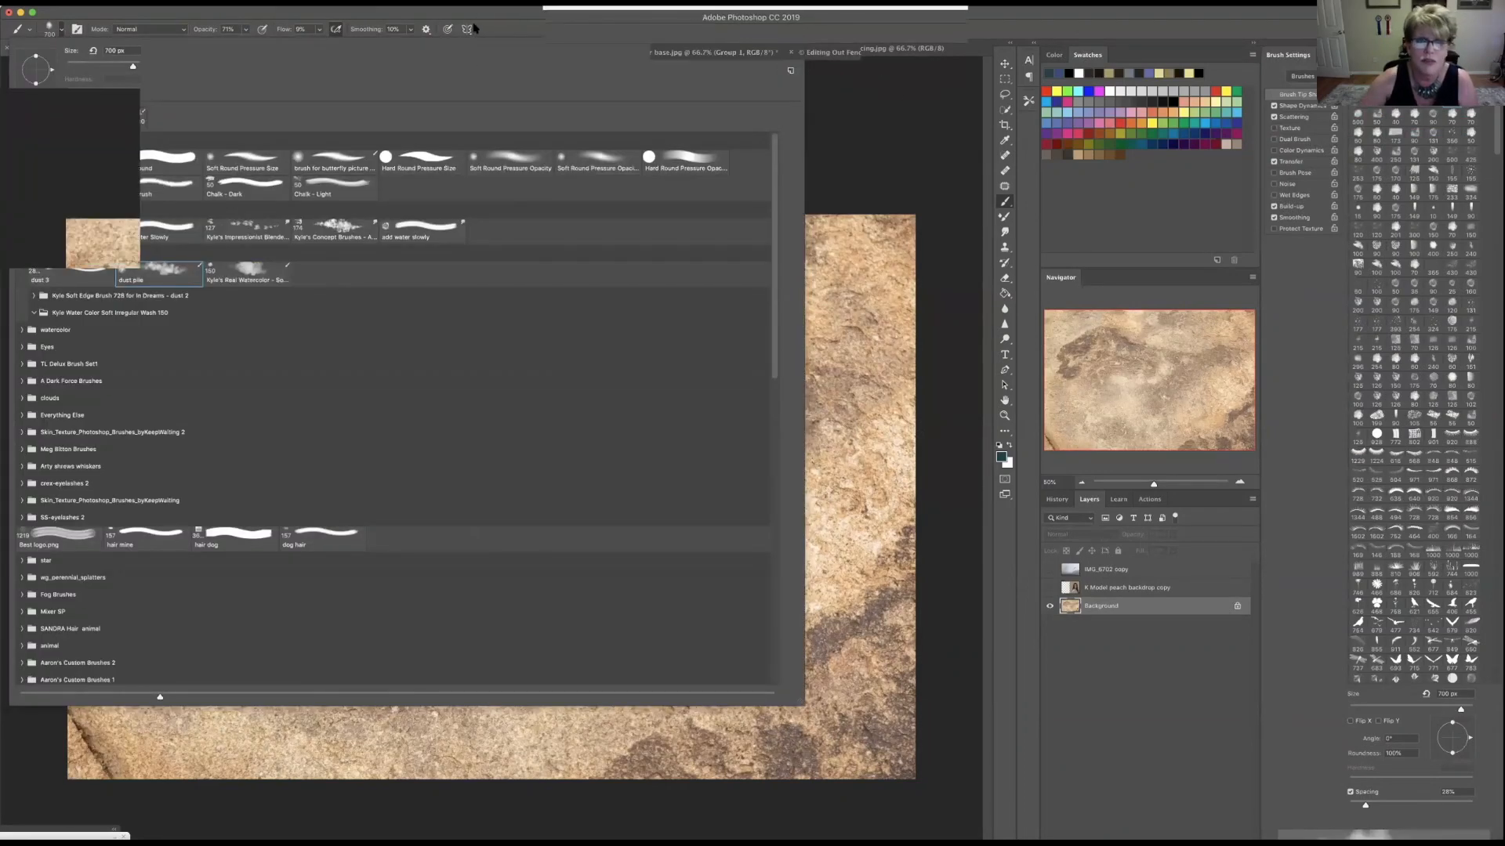
left_click(62, 31)
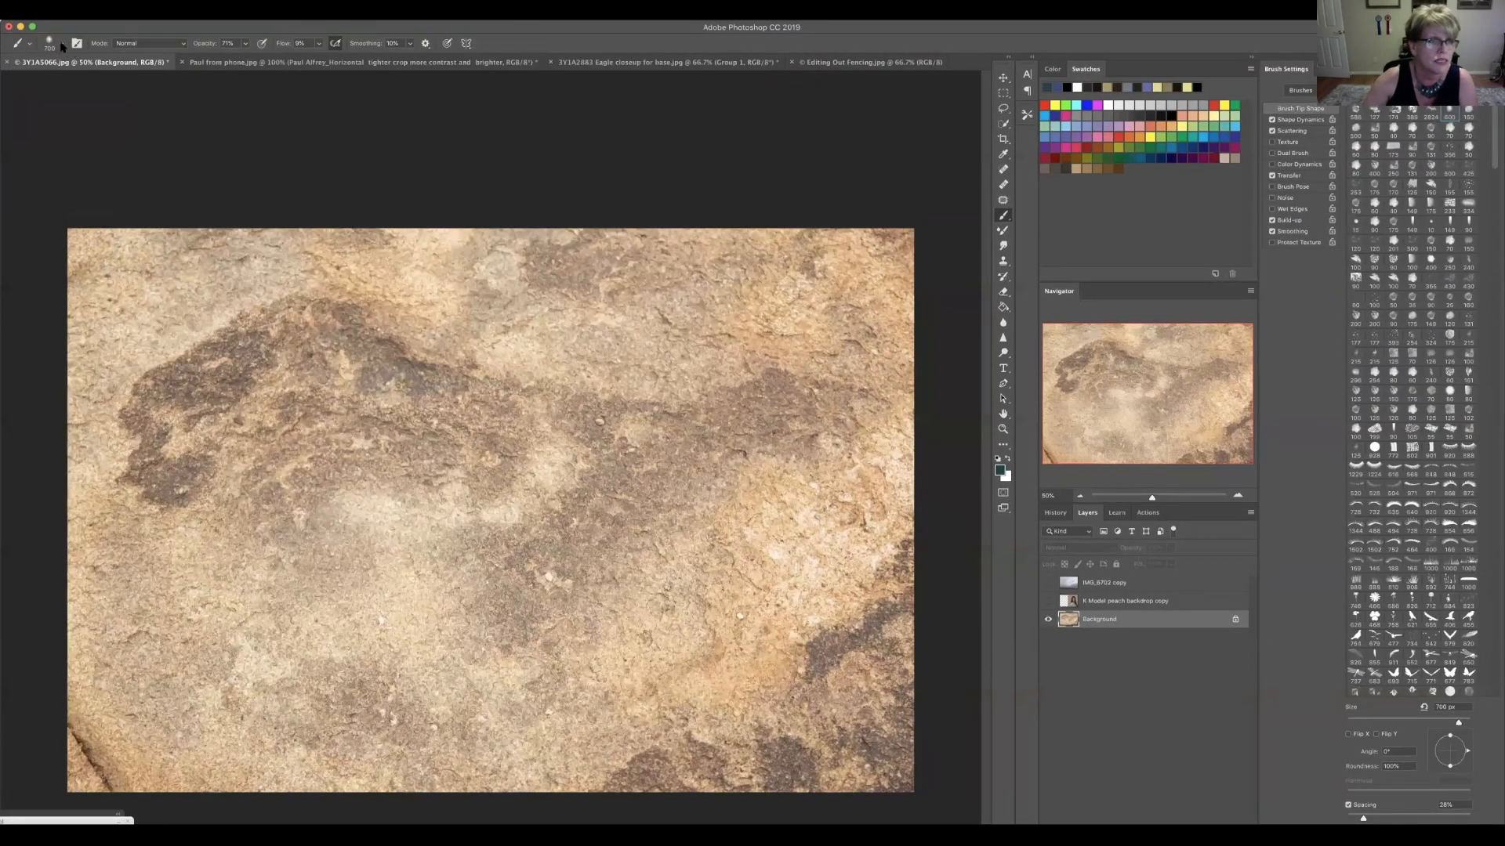
left_click(61, 43)
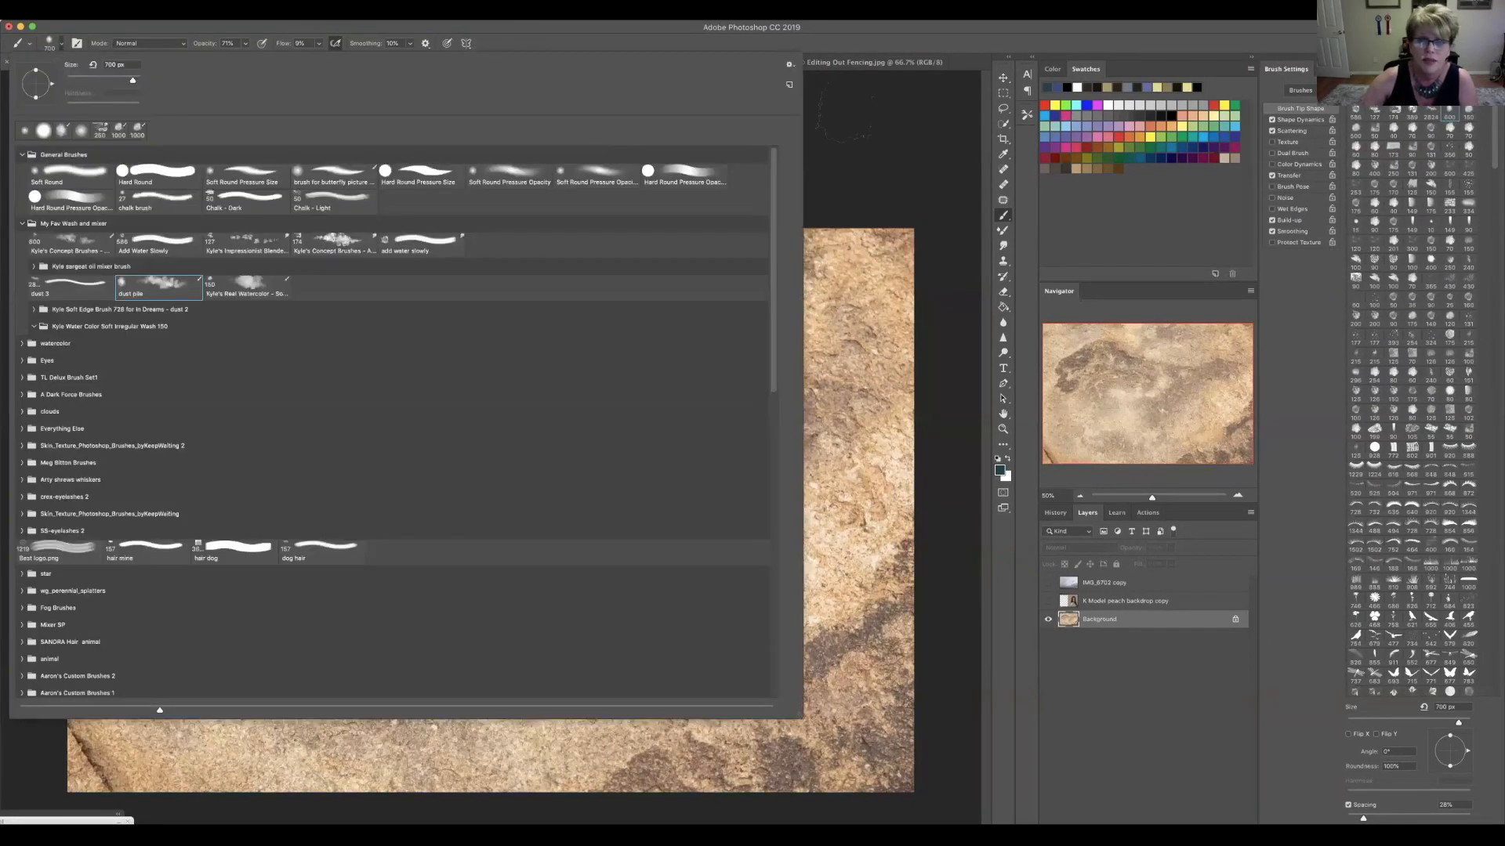
left_click(790, 66)
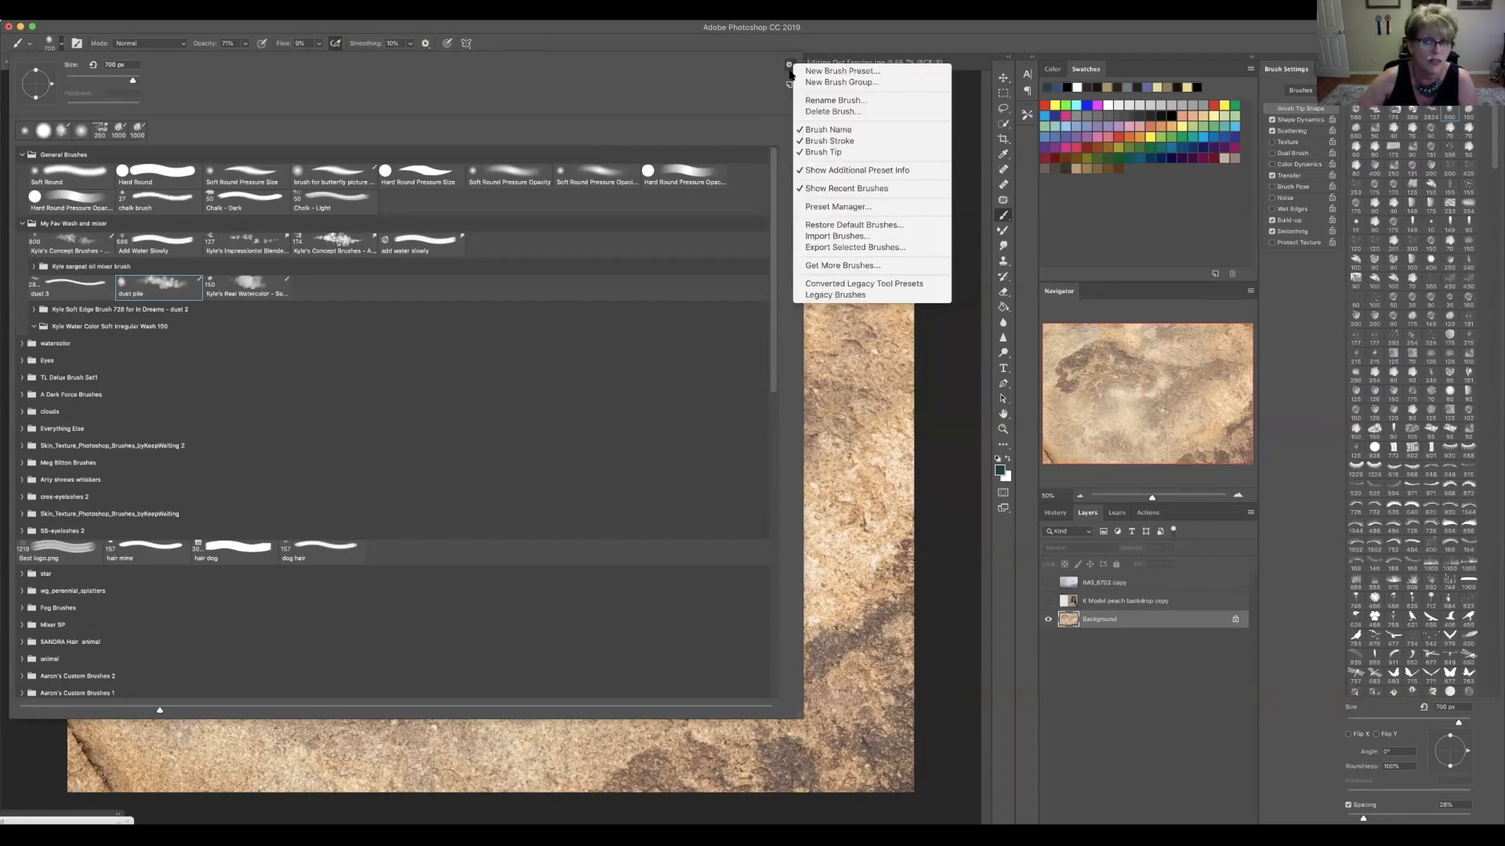
left_click(816, 267)
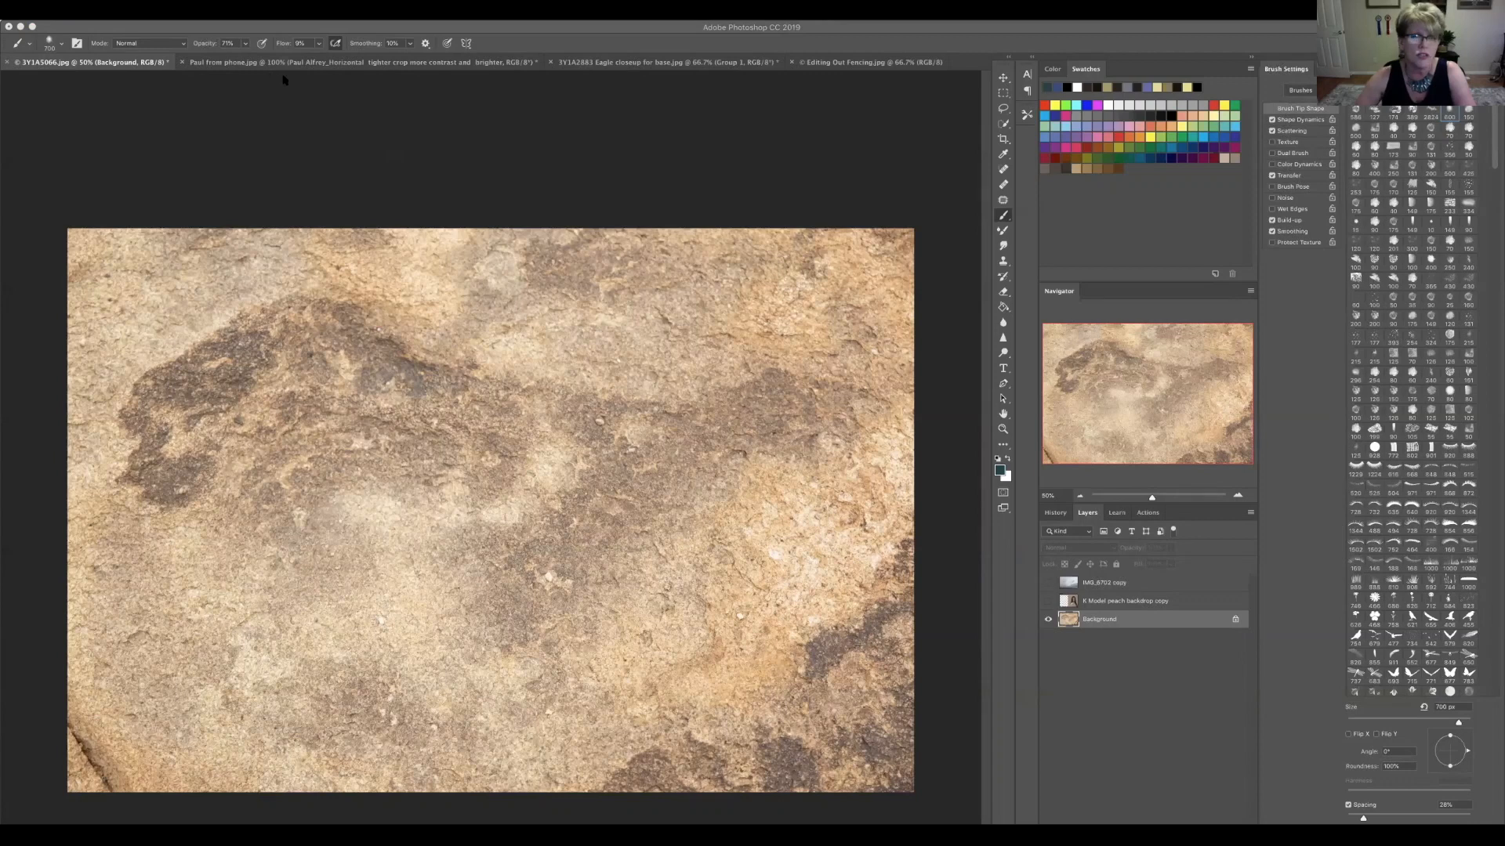
left_click(62, 44)
left_click(789, 63)
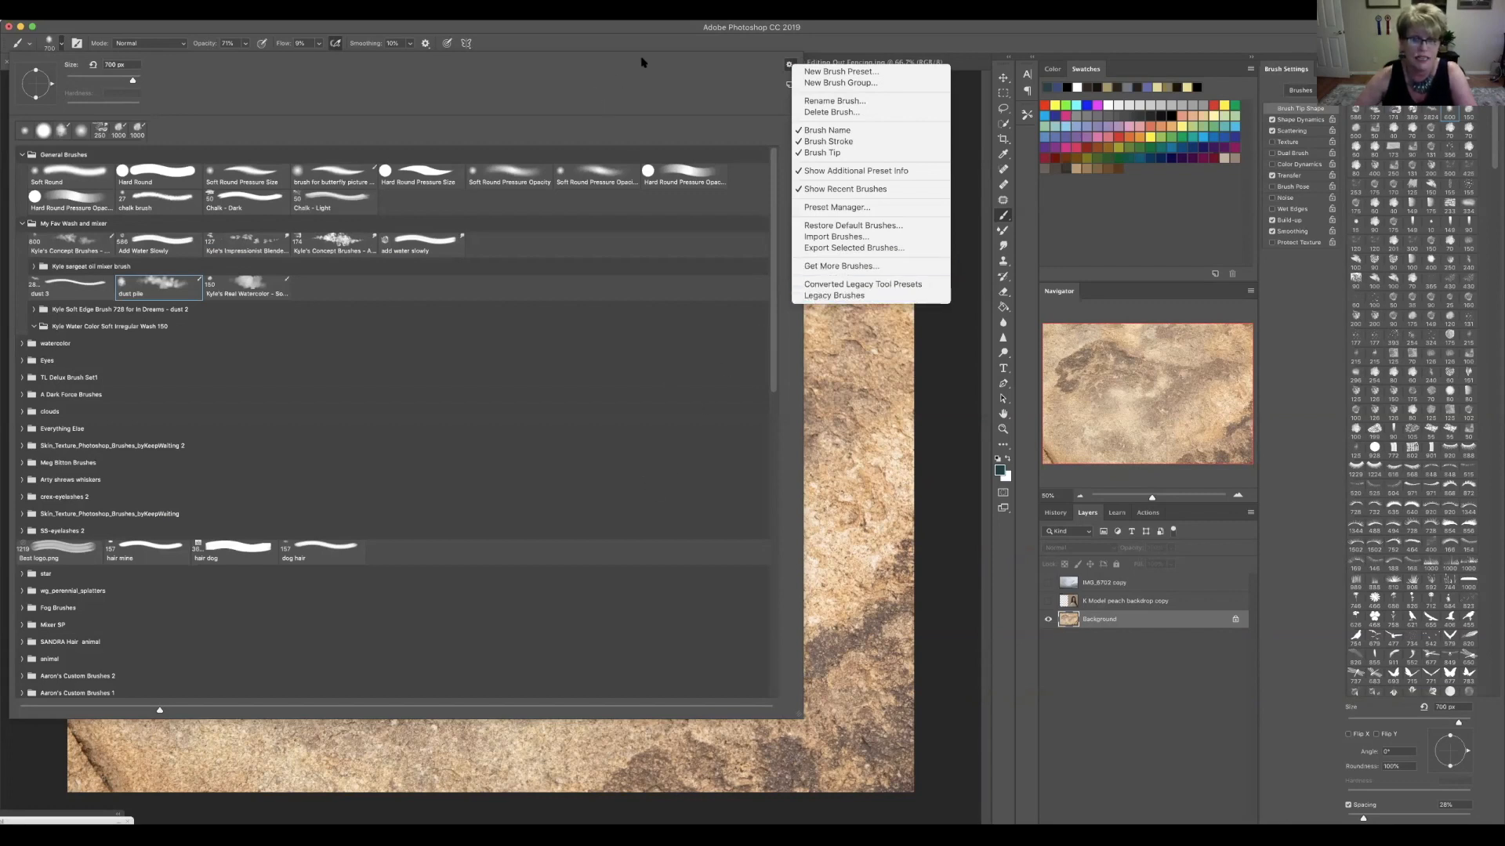
left_click(662, 30)
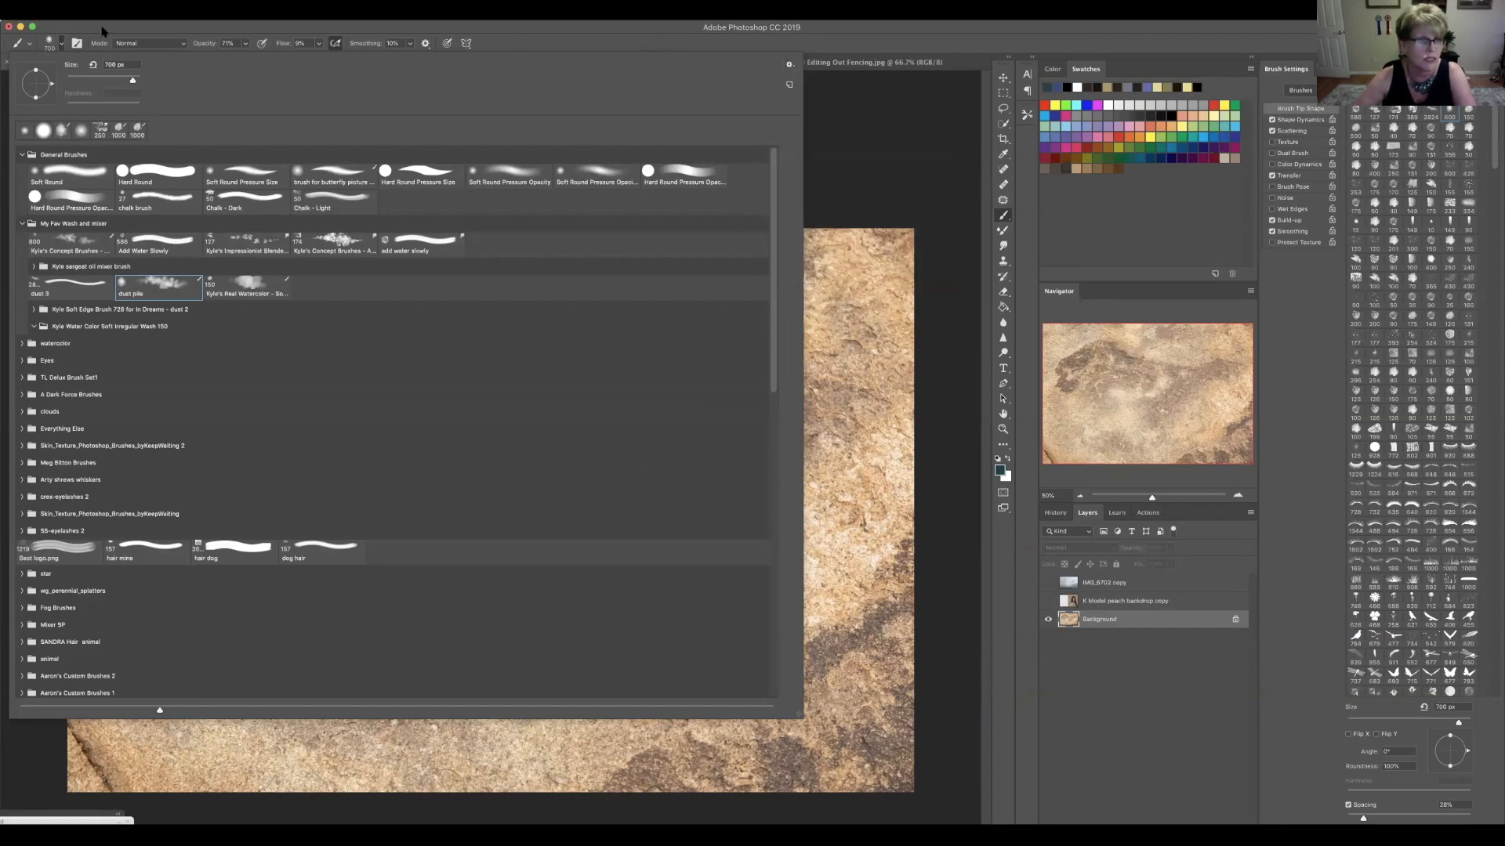
Step: Choose the 174 px smudge preset from Kyle's Concept Brushes near the end of the concept 2 group
left_click(62, 45)
left_click(62, 46)
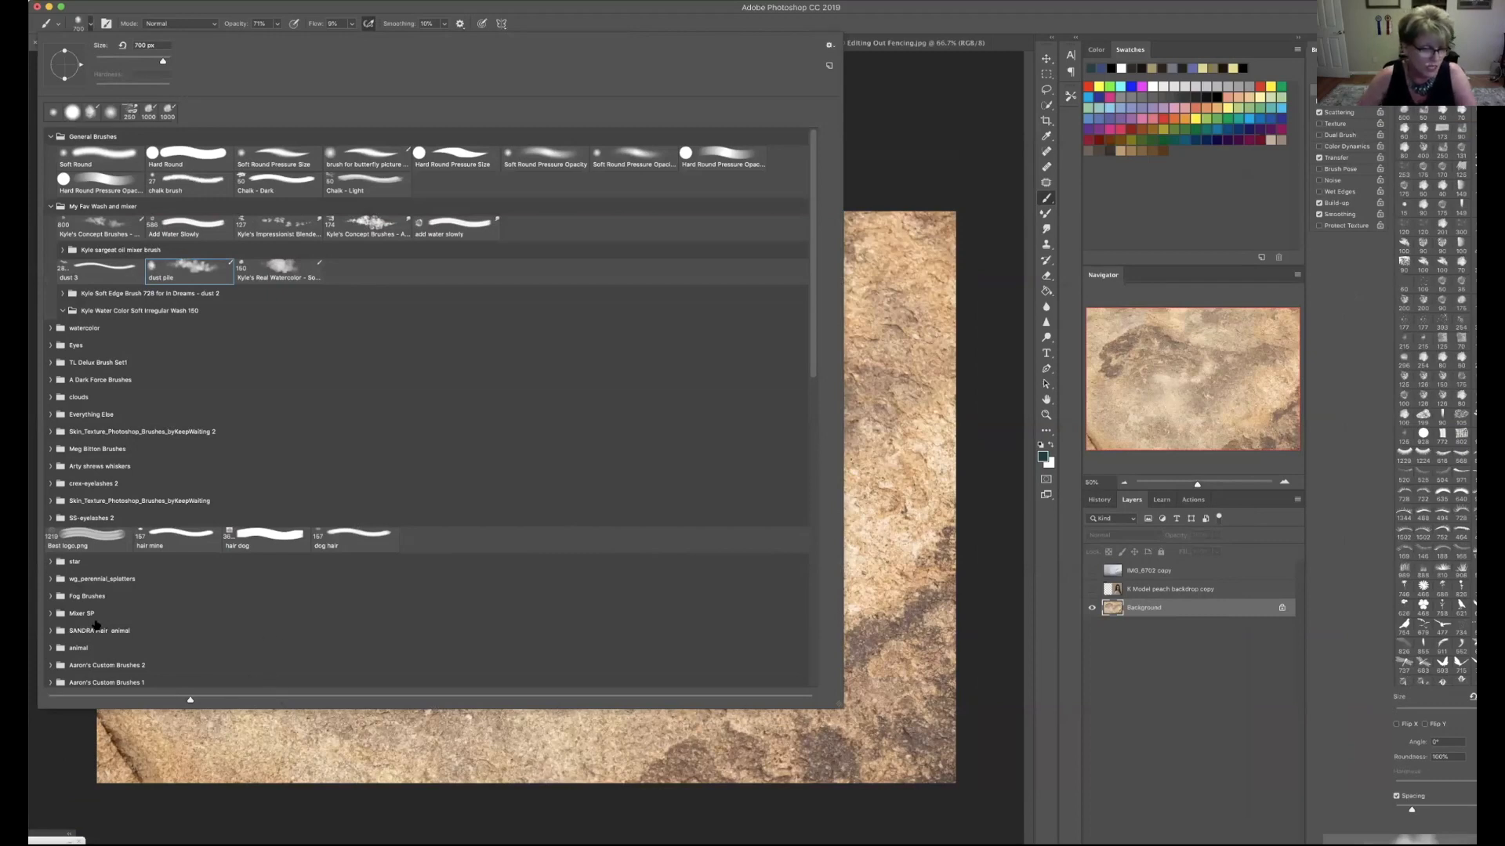
scroll(125, 623, "down", 5)
scroll(153, 620, "down", 10)
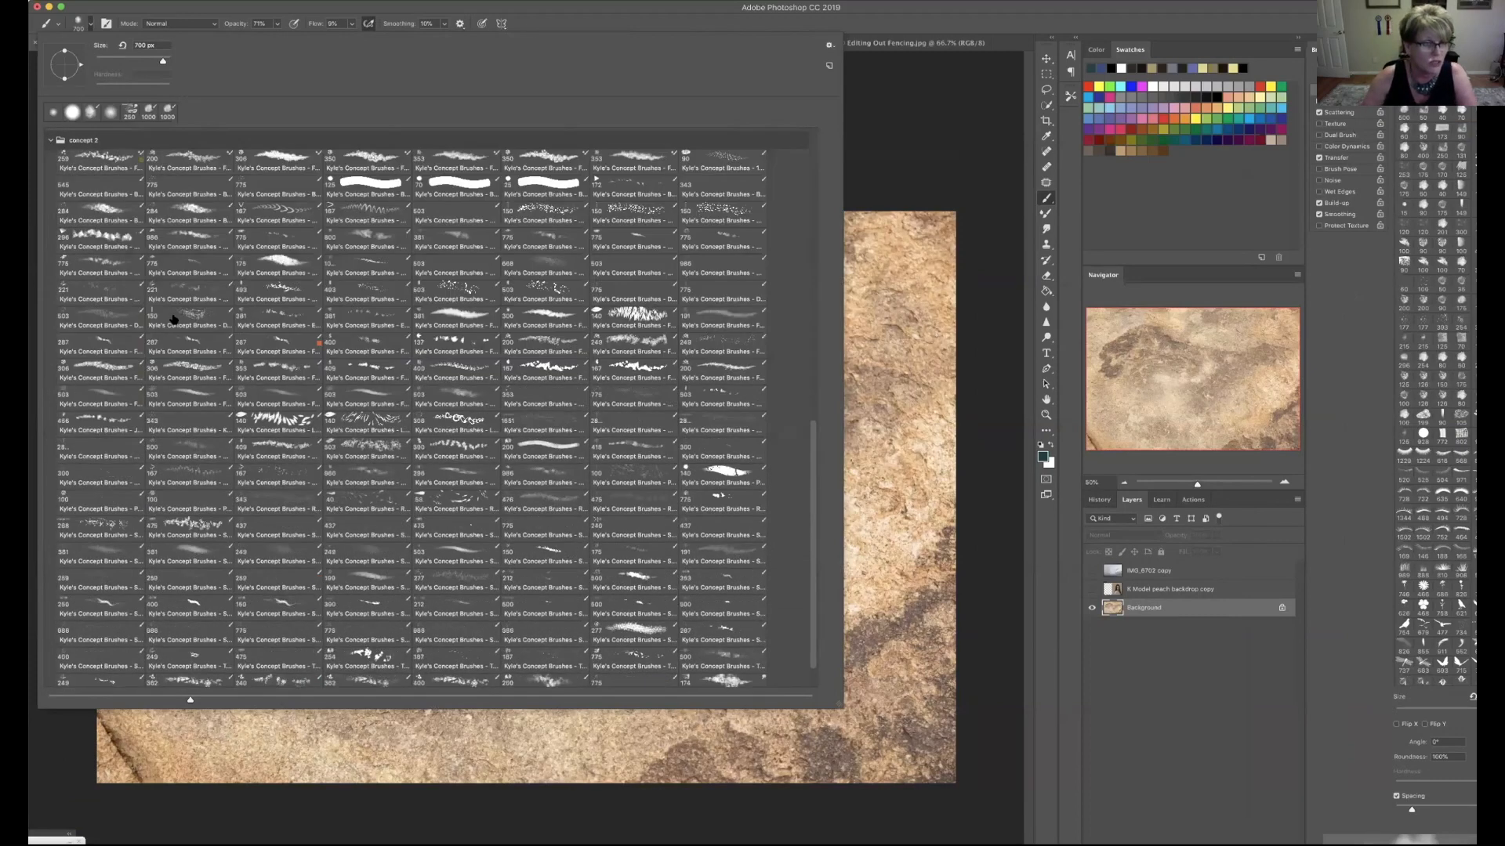
scroll(170, 341, "down", 2)
scroll(155, 346, "up", 3)
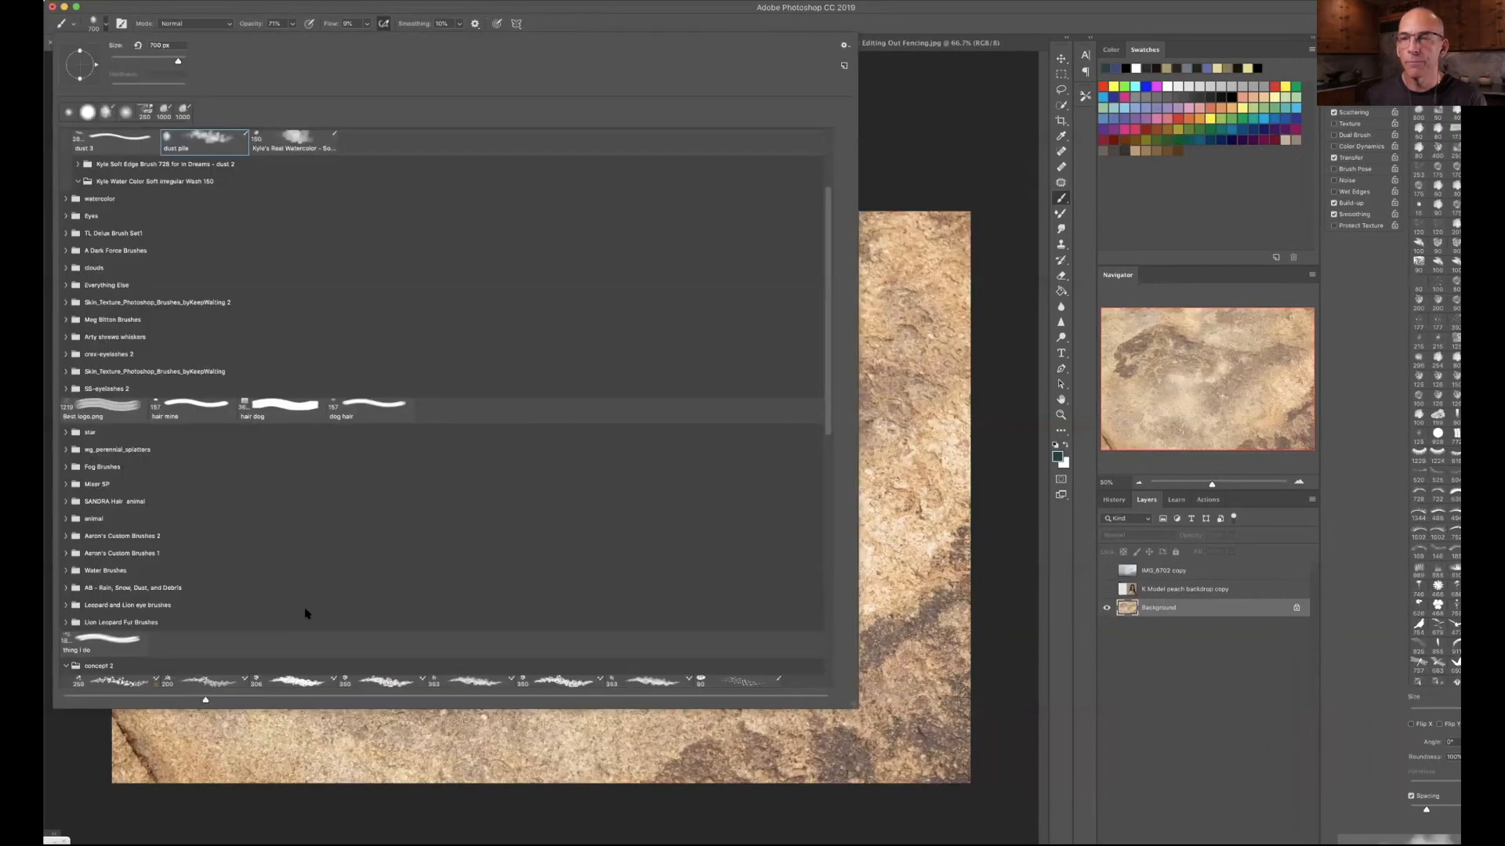
scroll(304, 612, "down", 5)
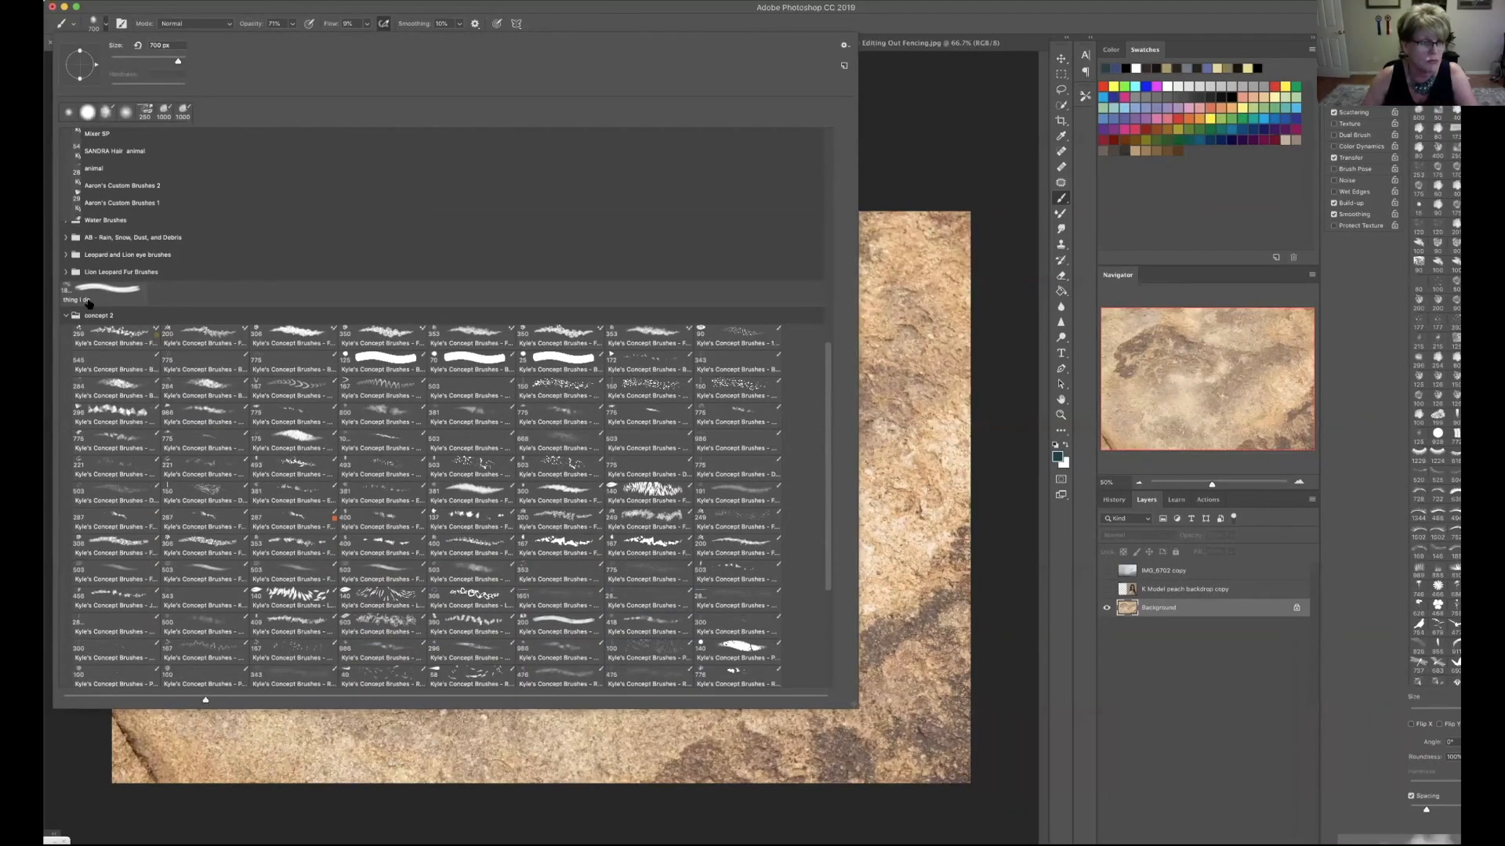
scroll(218, 269, "down", 5)
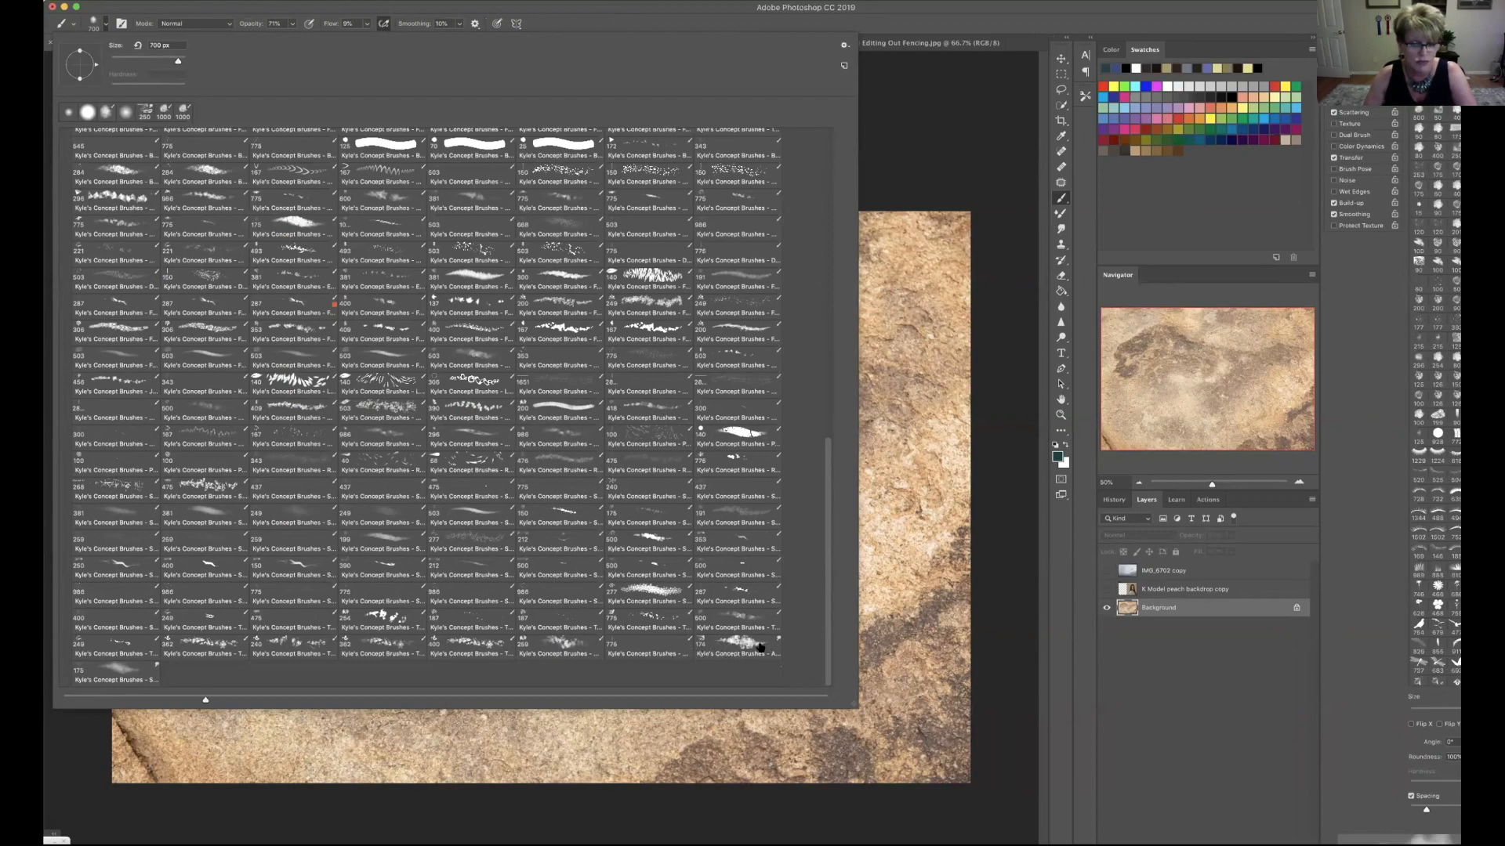
double_click(731, 644)
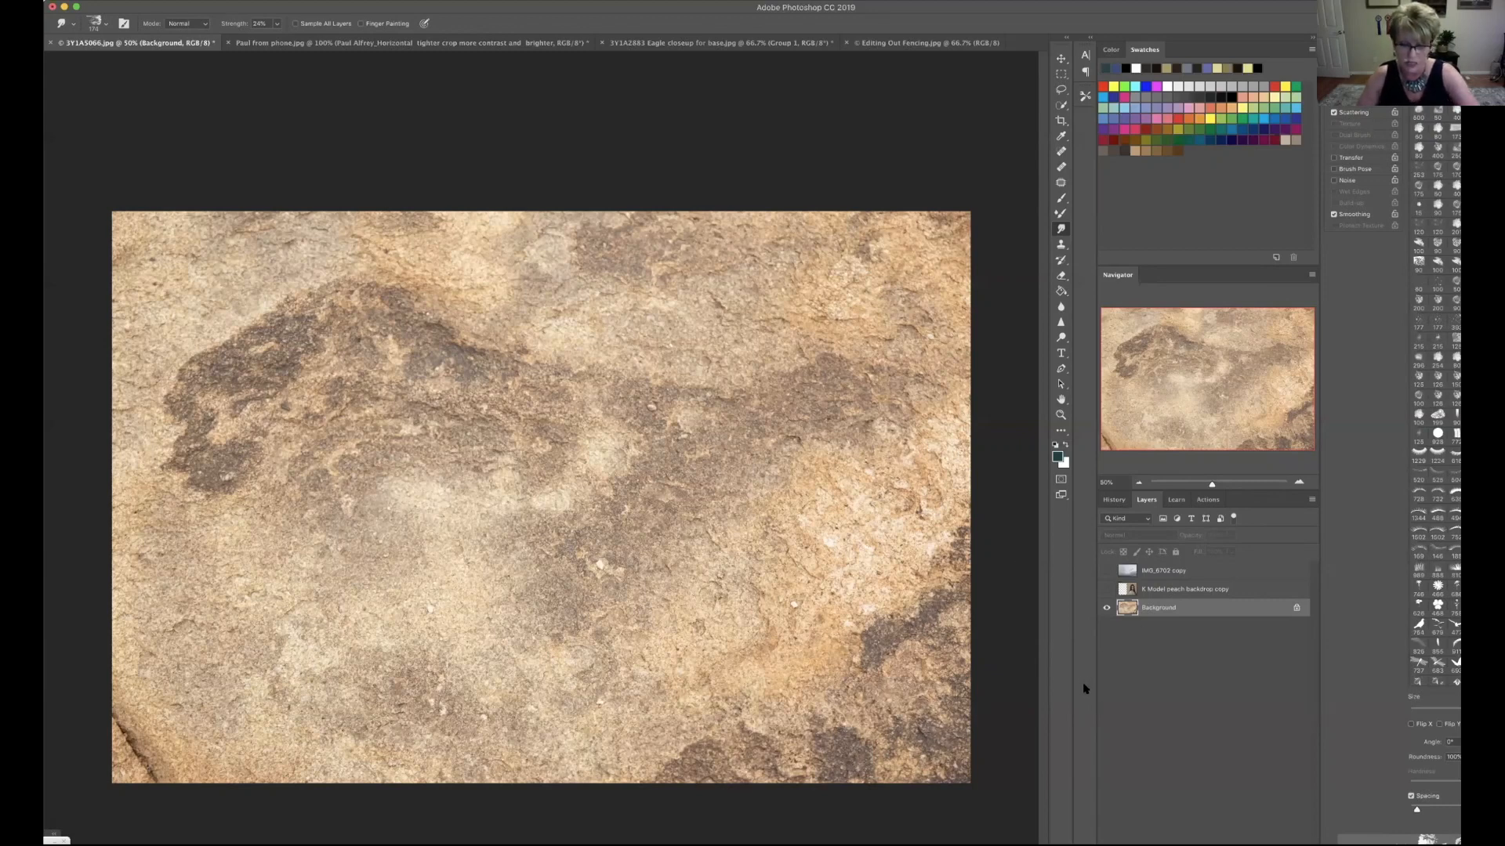
Step: Duplicate the Background layer
key("super+shift+alt+n")
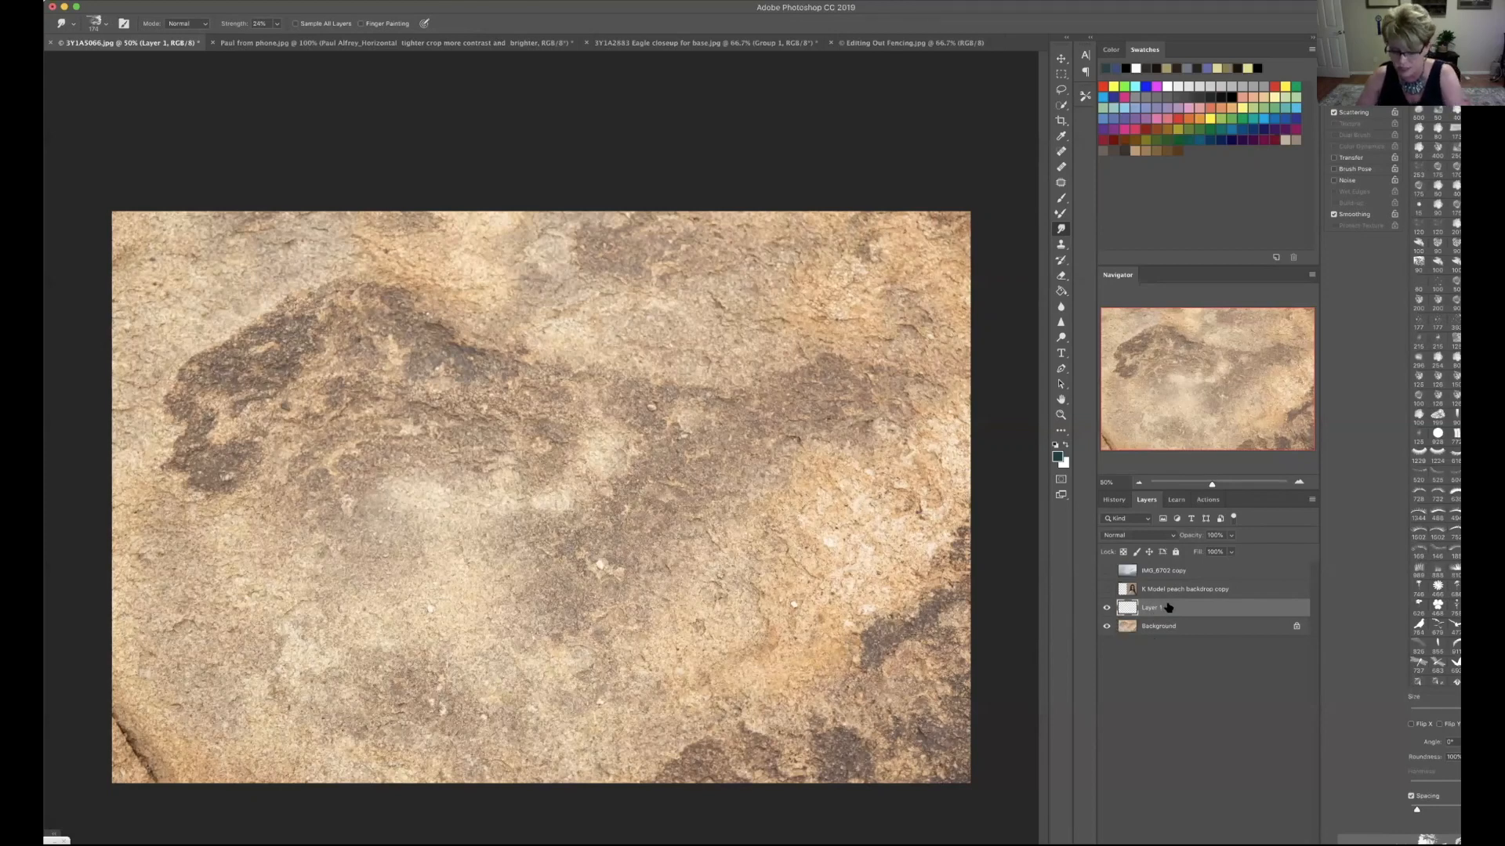
key("Delete")
key("super+j")
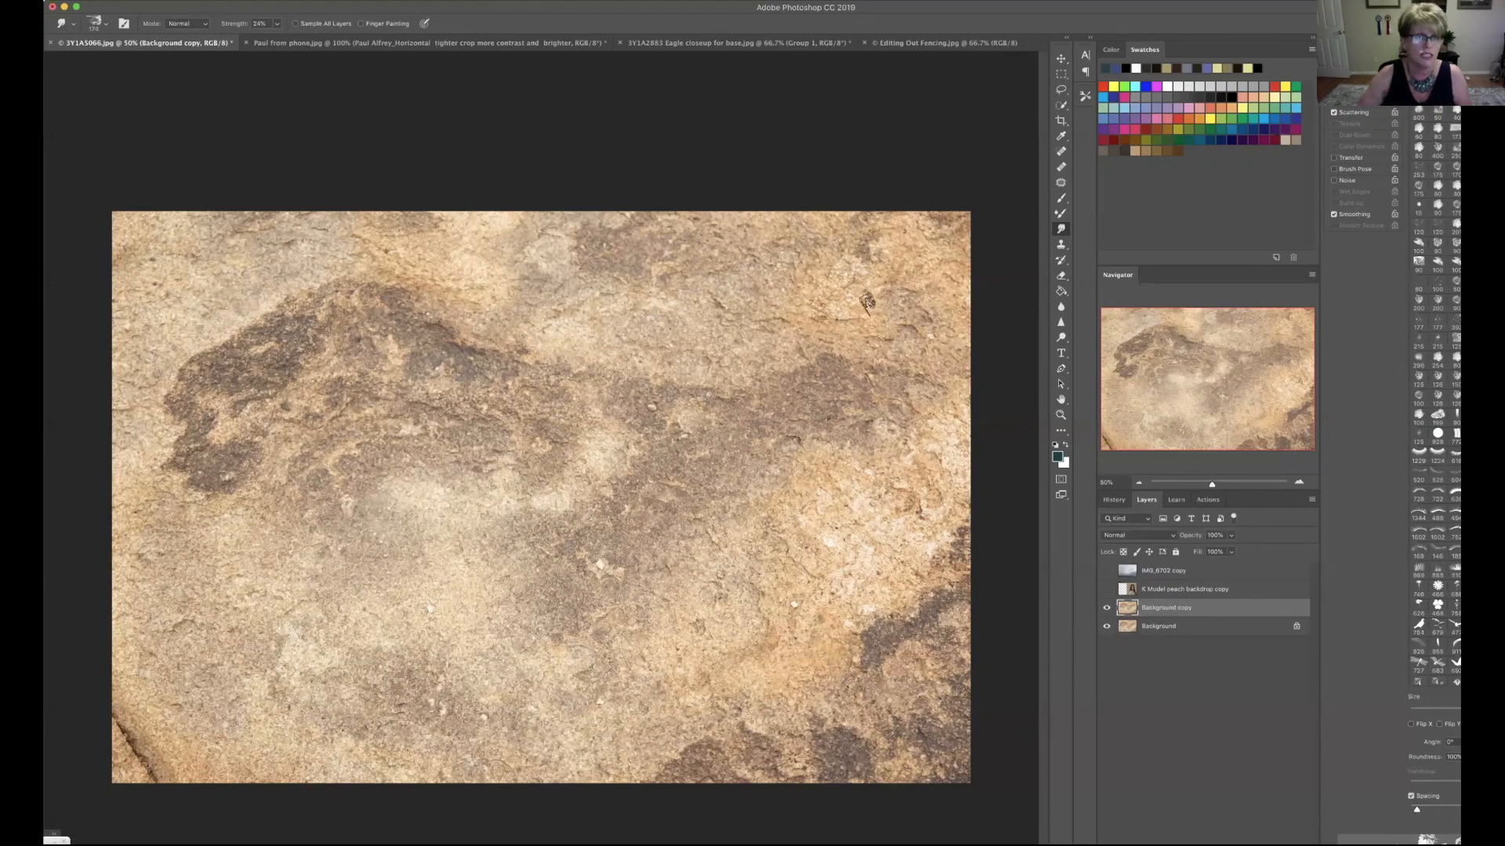
Step: Apply the Median noise filter with a radius of 41 pixels to the Background copy layer
left_click(251, 6)
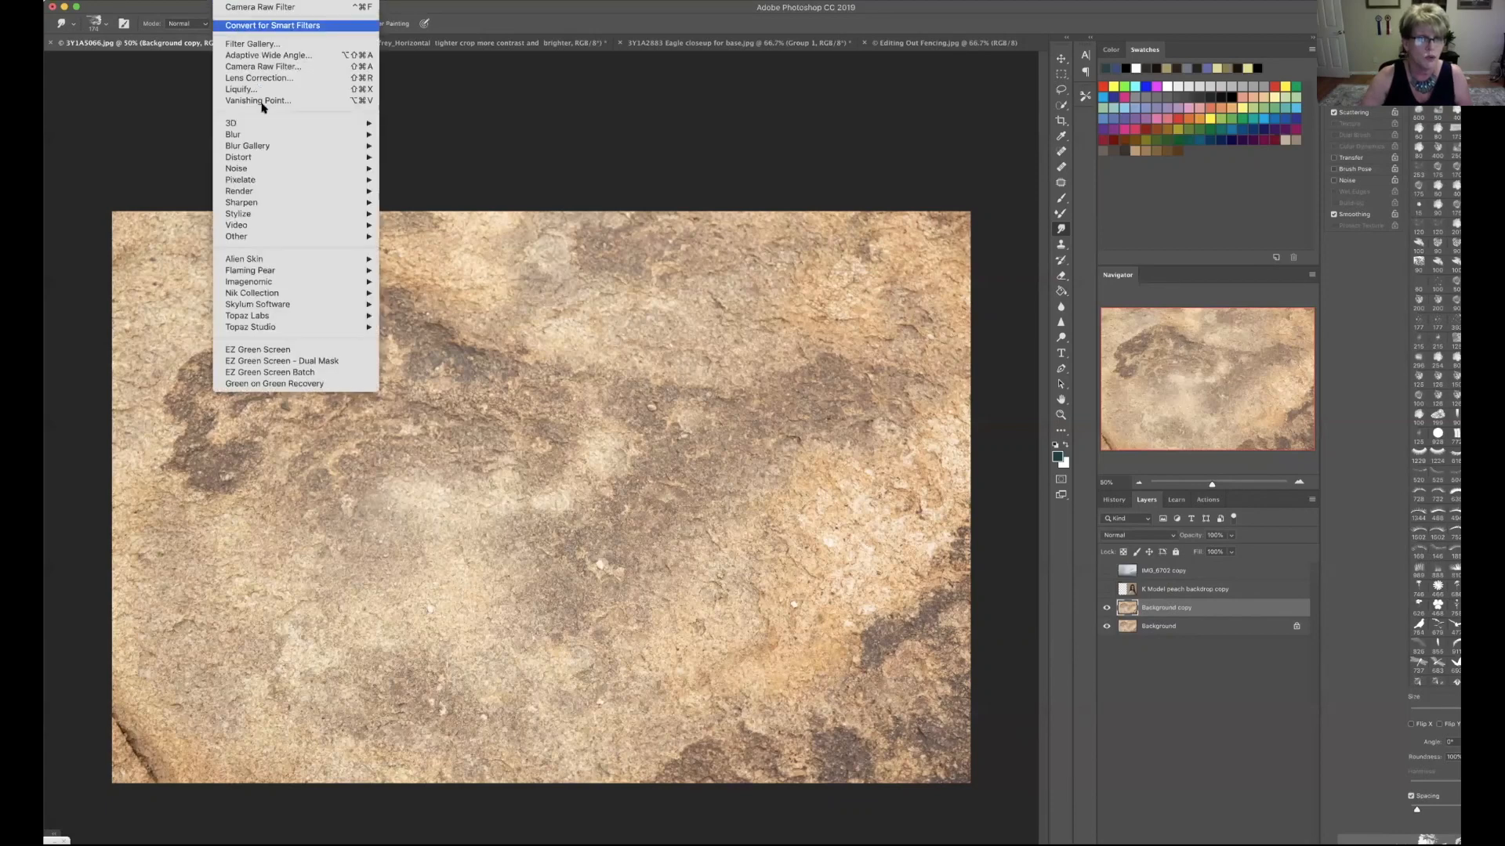
mouse_move(275, 171)
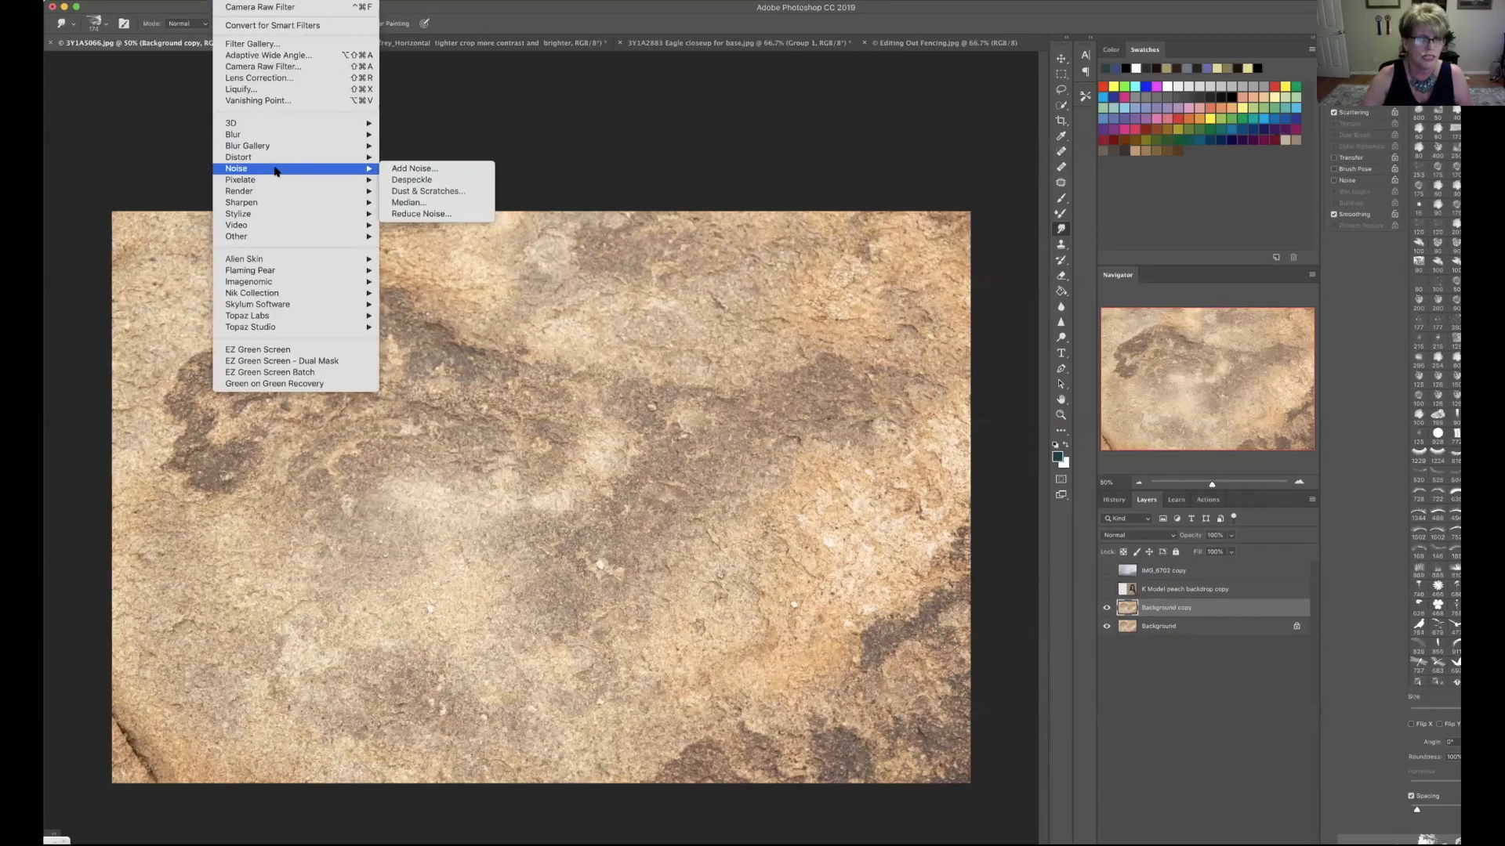
left_click(402, 202)
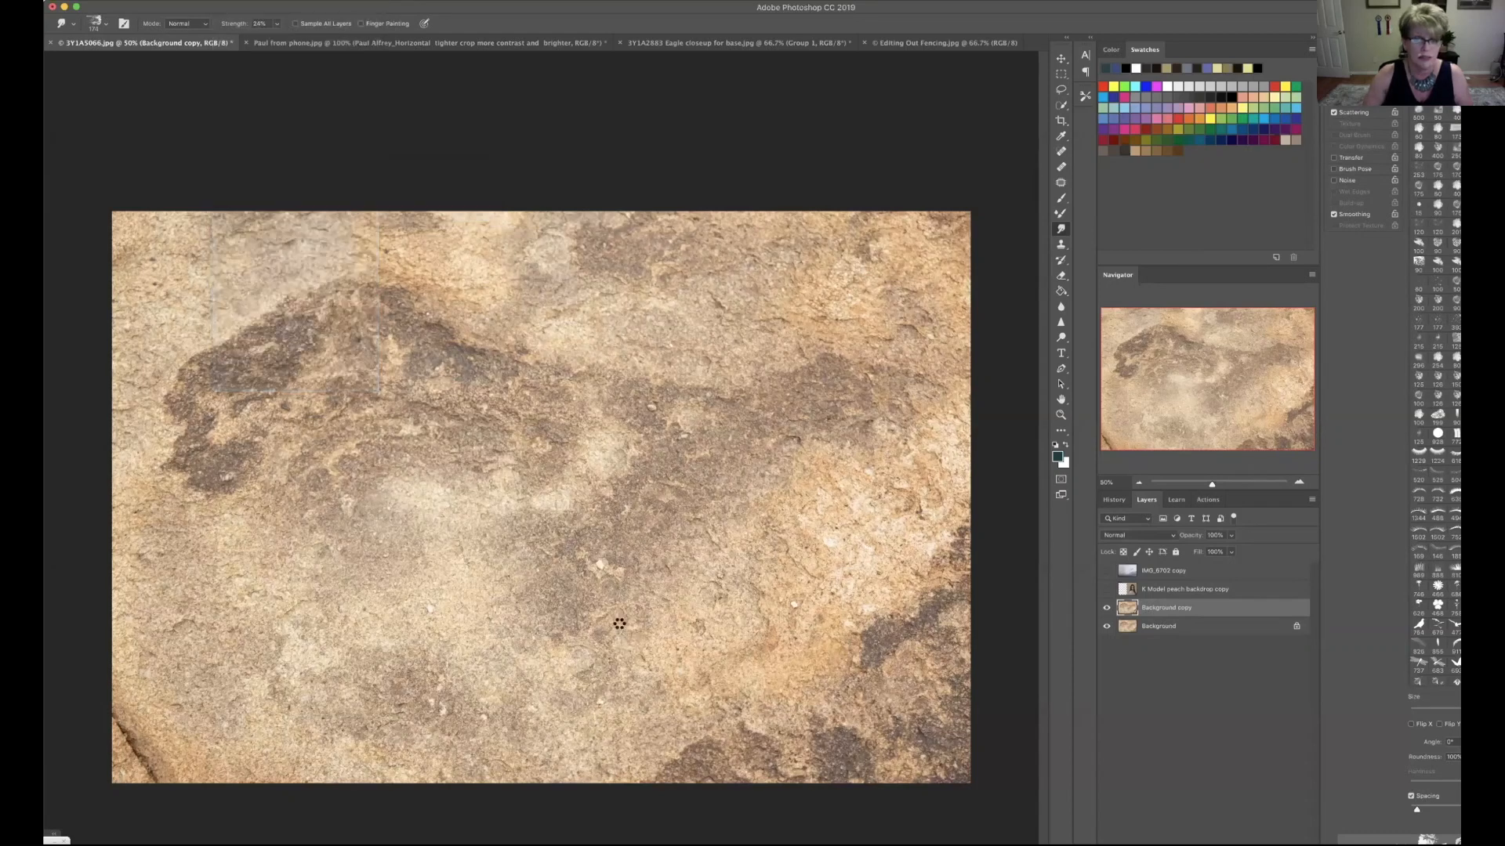
left_click_drag(732, 212, 899, 59)
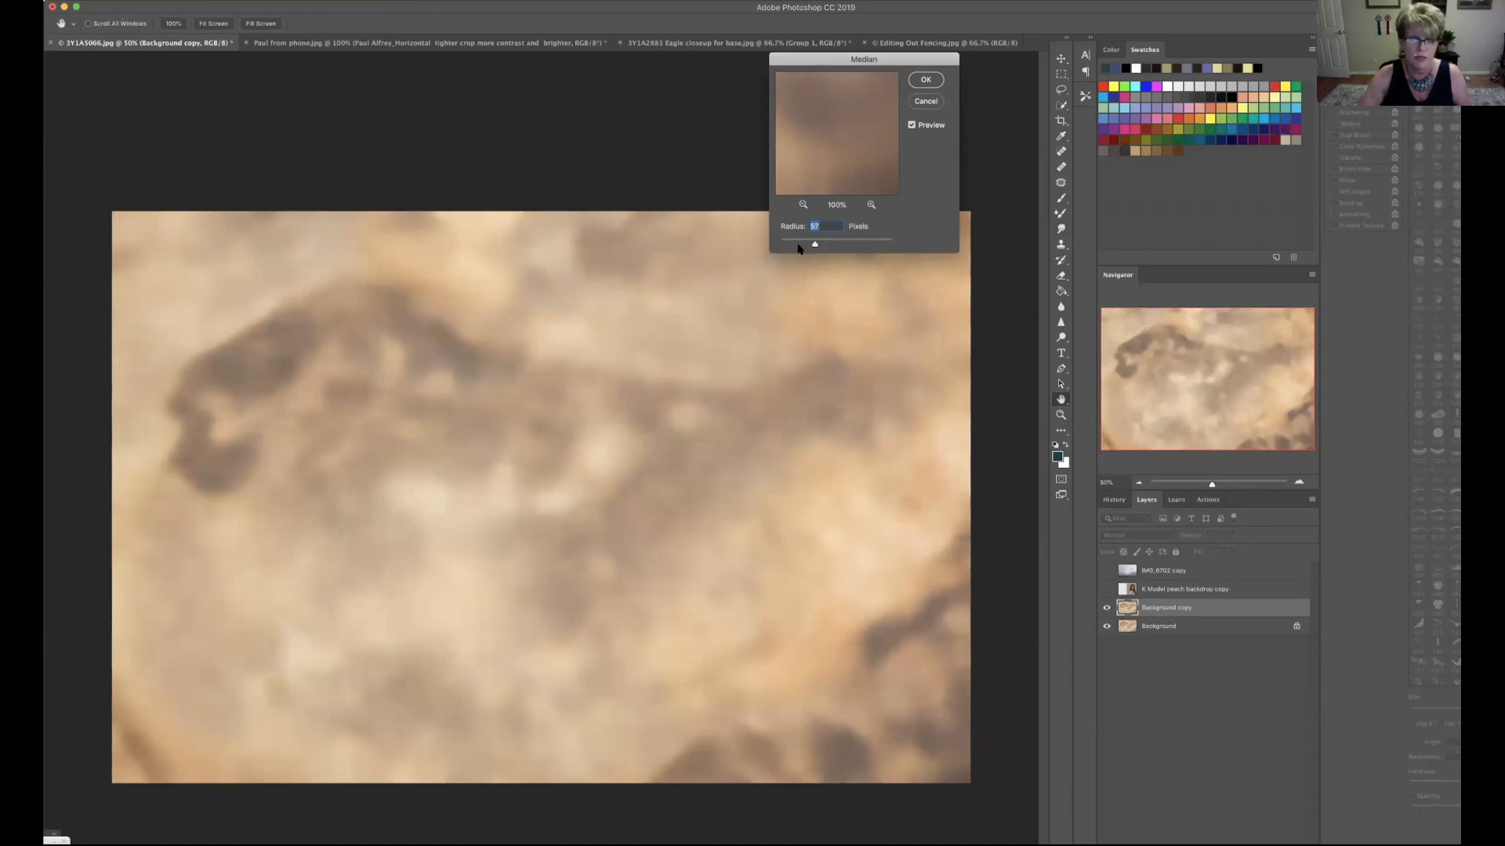
left_click(804, 244)
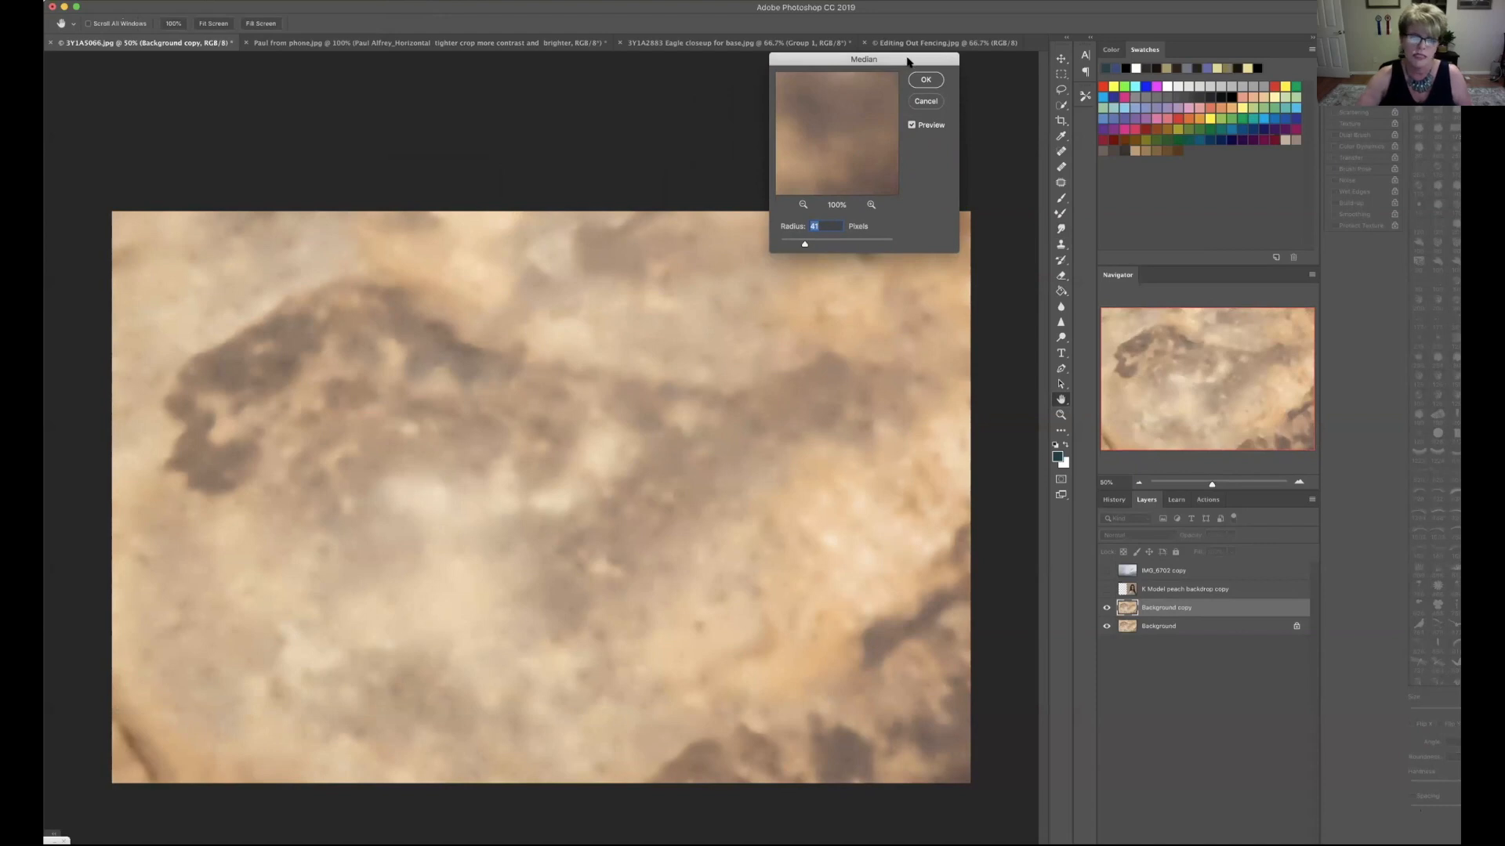
left_click(928, 78)
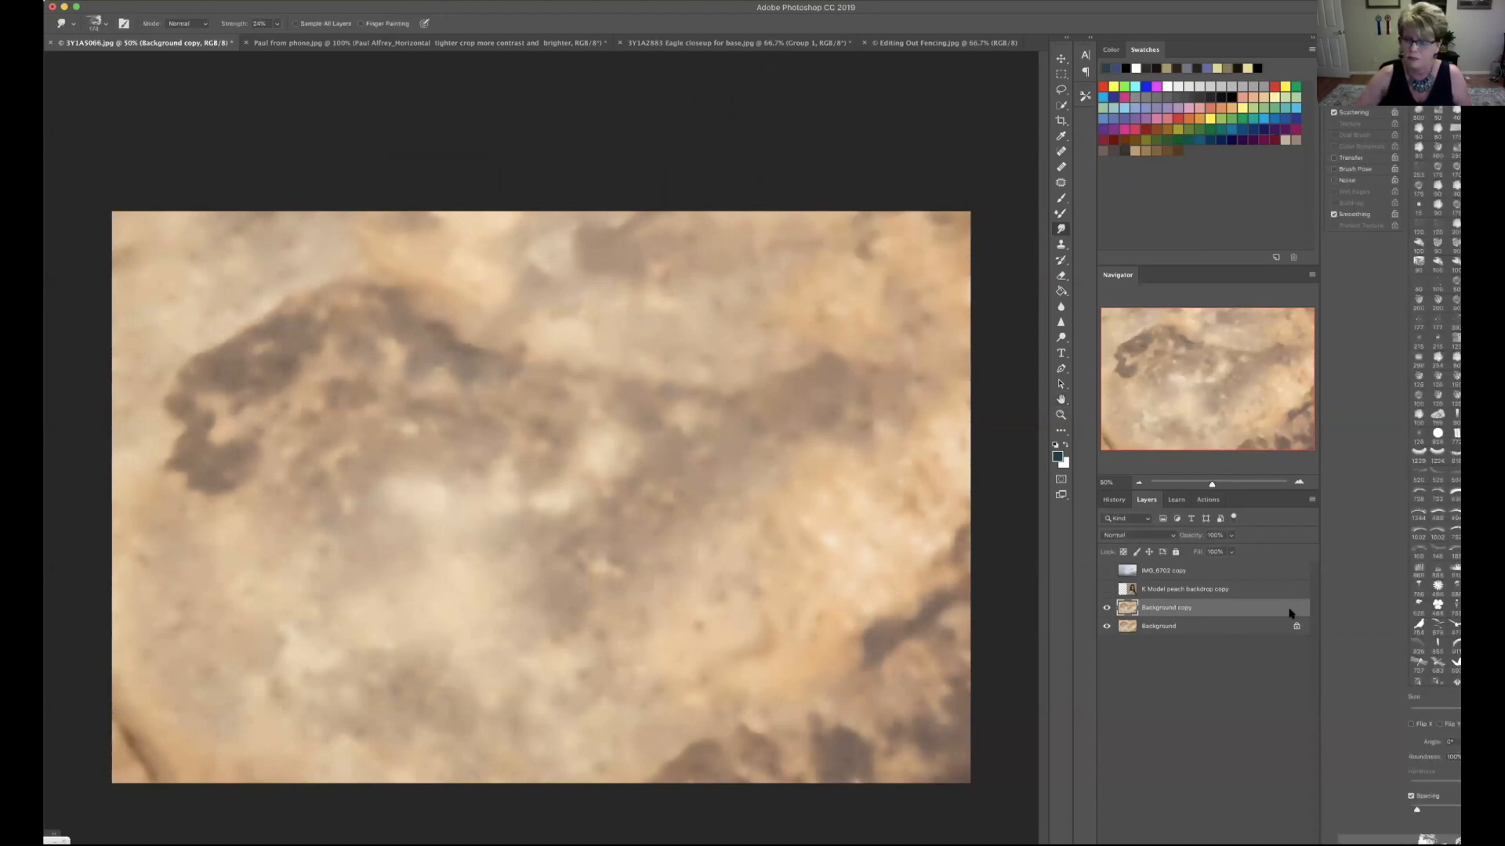
Step: Lower the Background copy layer's opacity to about 57% so the original rock texture partly shows through
left_click(1313, 499)
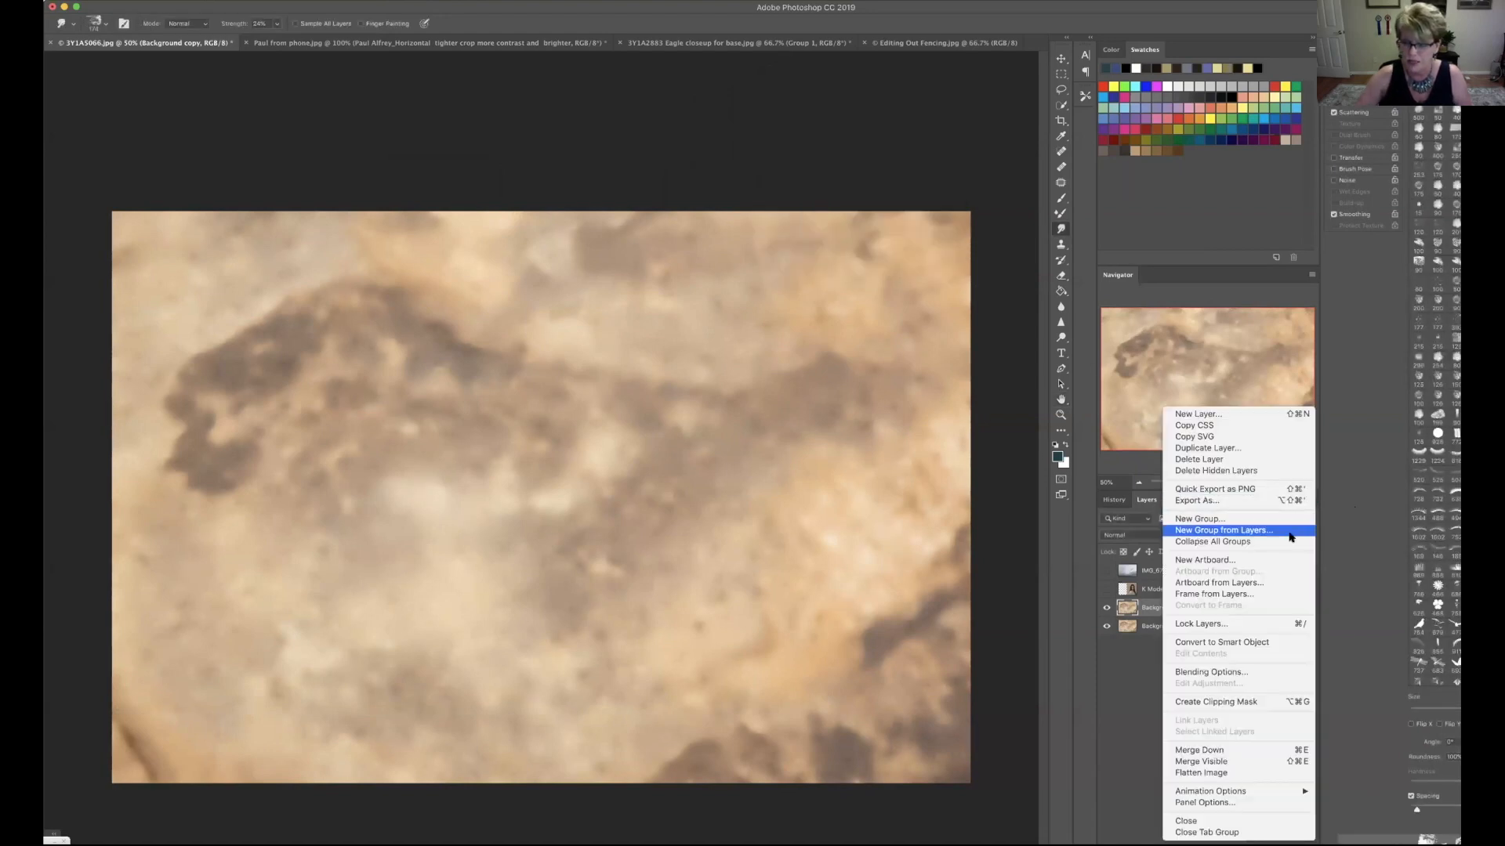
left_click(1136, 718)
left_click(1231, 535)
left_click(1204, 553)
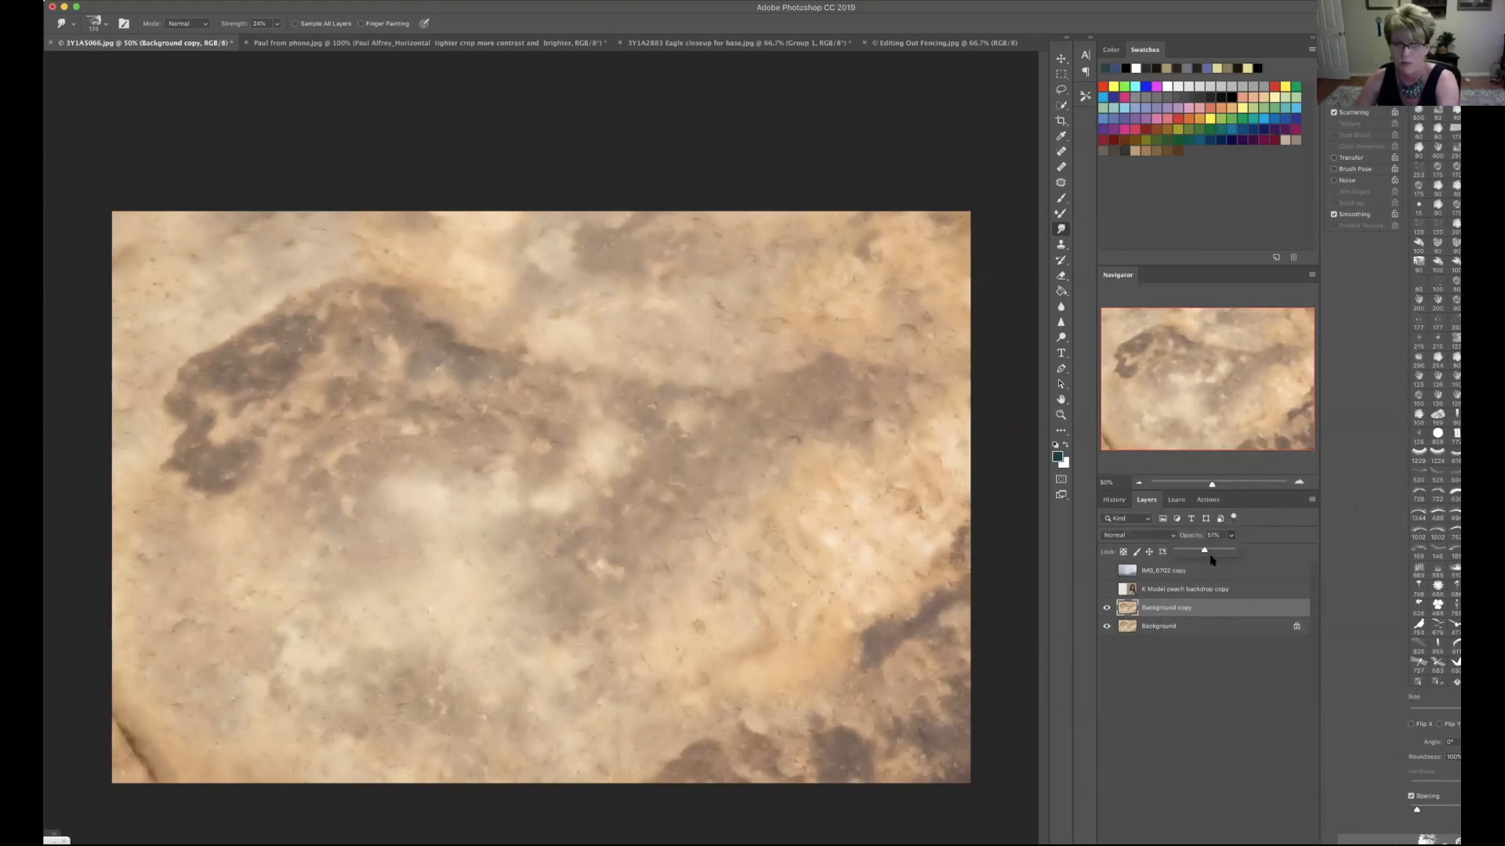
left_click_drag(1211, 551, 1211, 551)
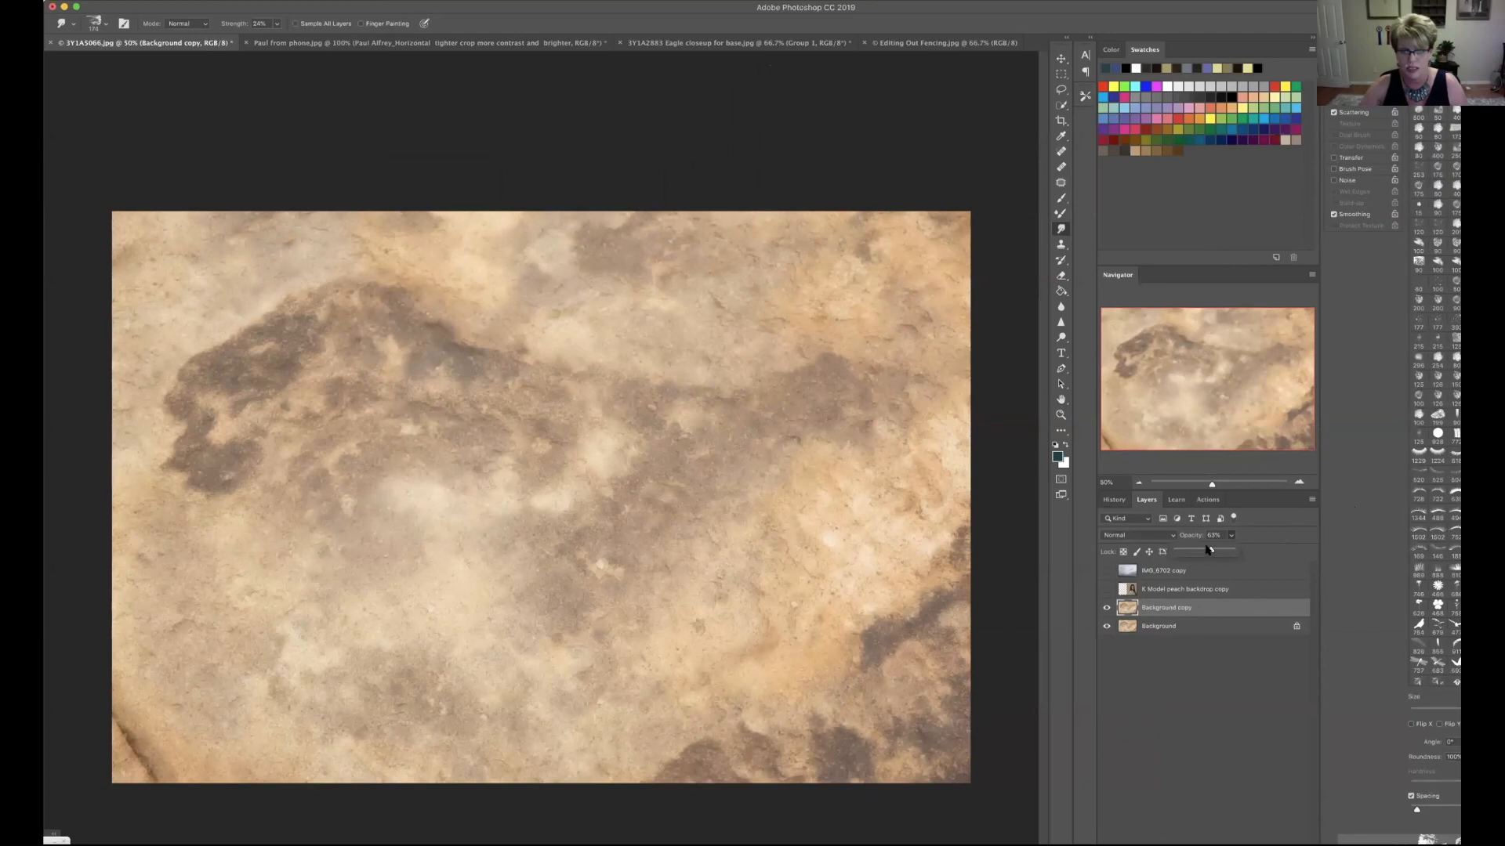
left_click(1106, 608)
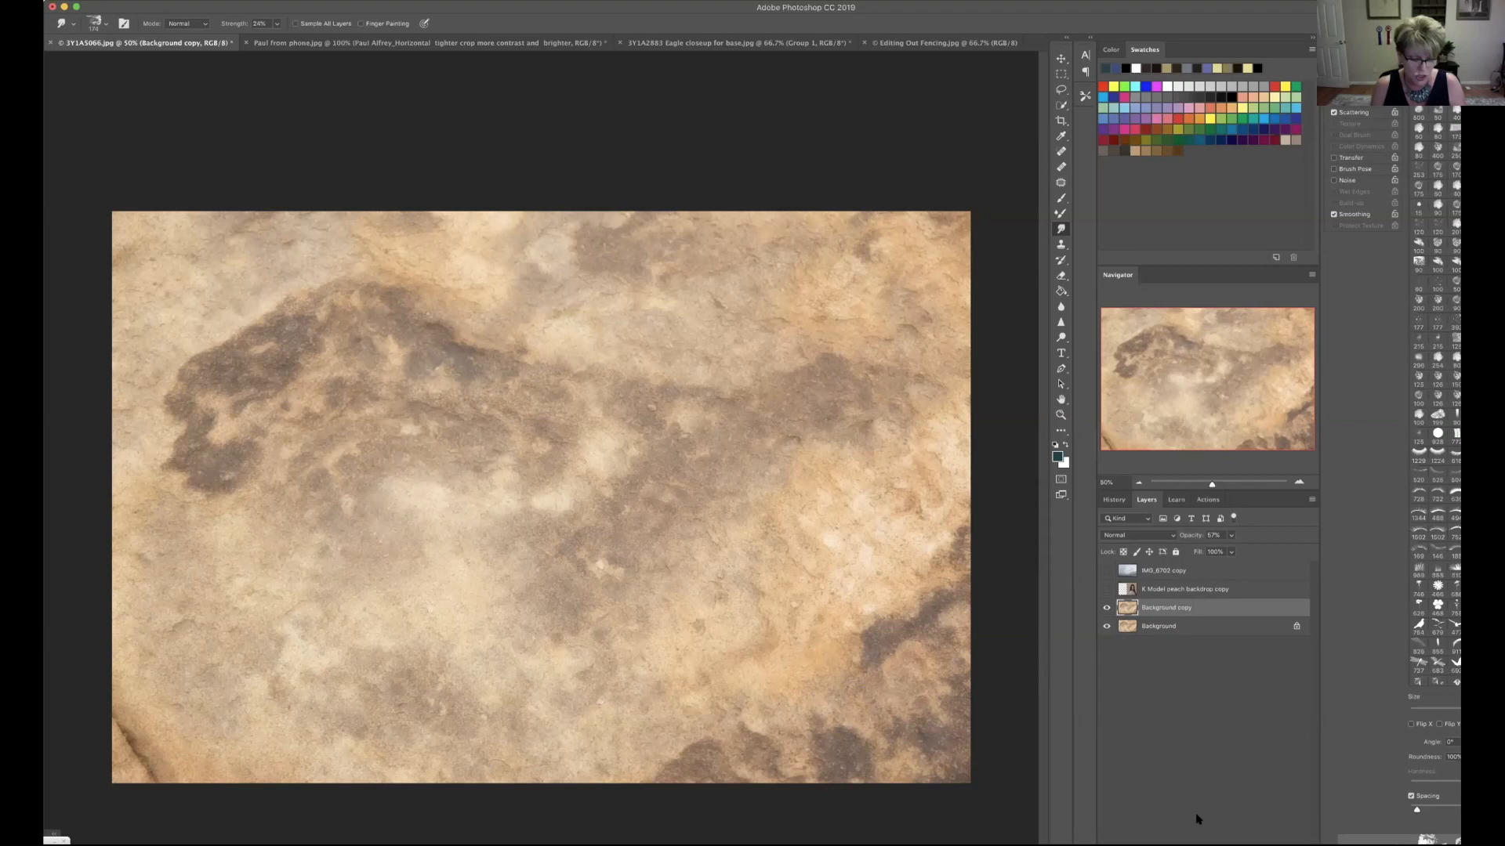
Step: Stamp the visible layers into a new layer and smudge away the rock texture across the lower part of the image
key("super+alt+shift+e")
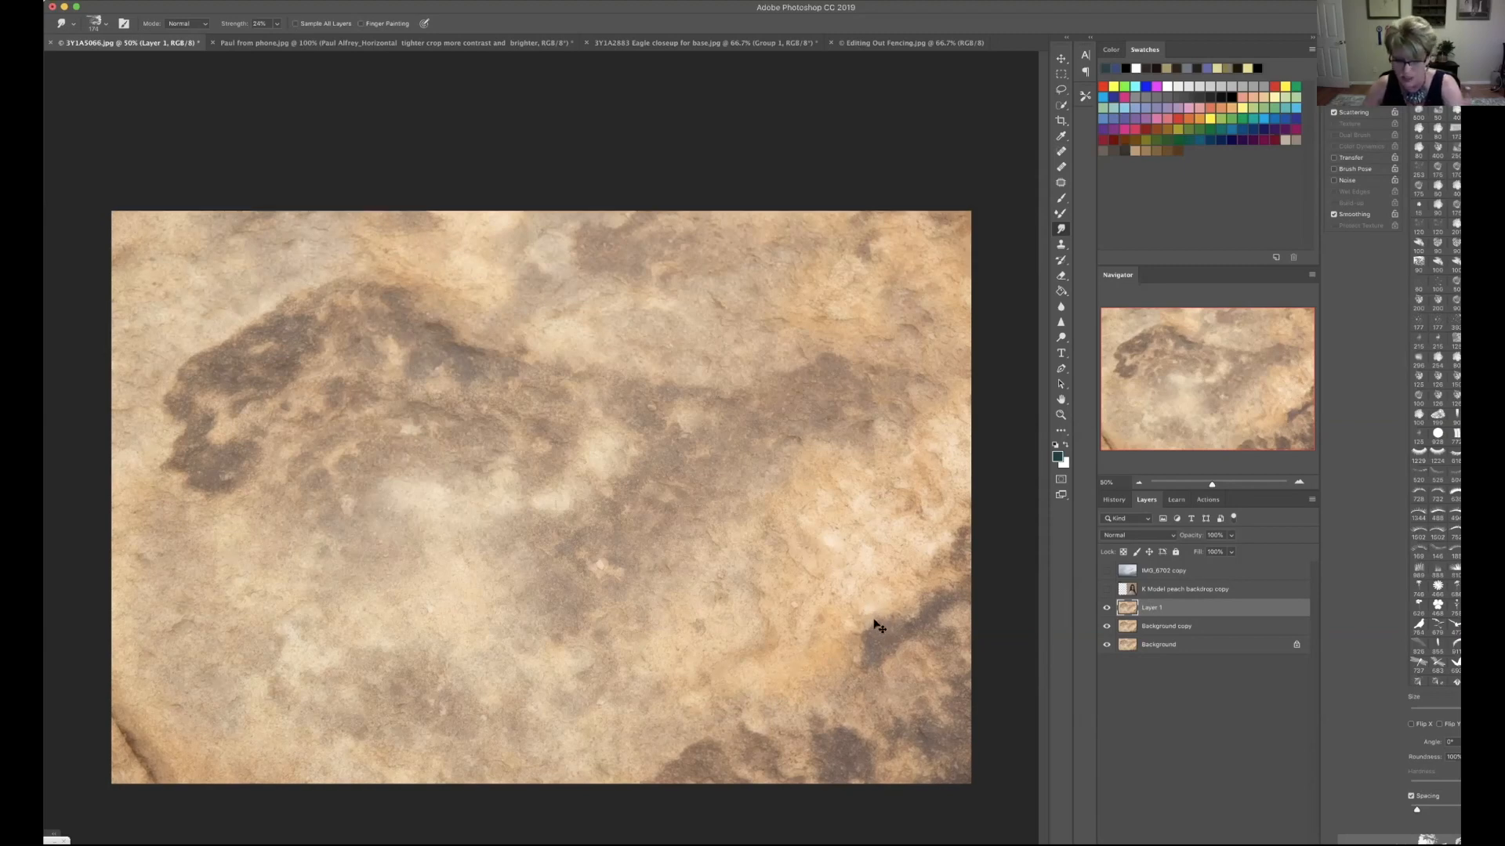
key("super+equal")
scroll(818, 604, "up", 1)
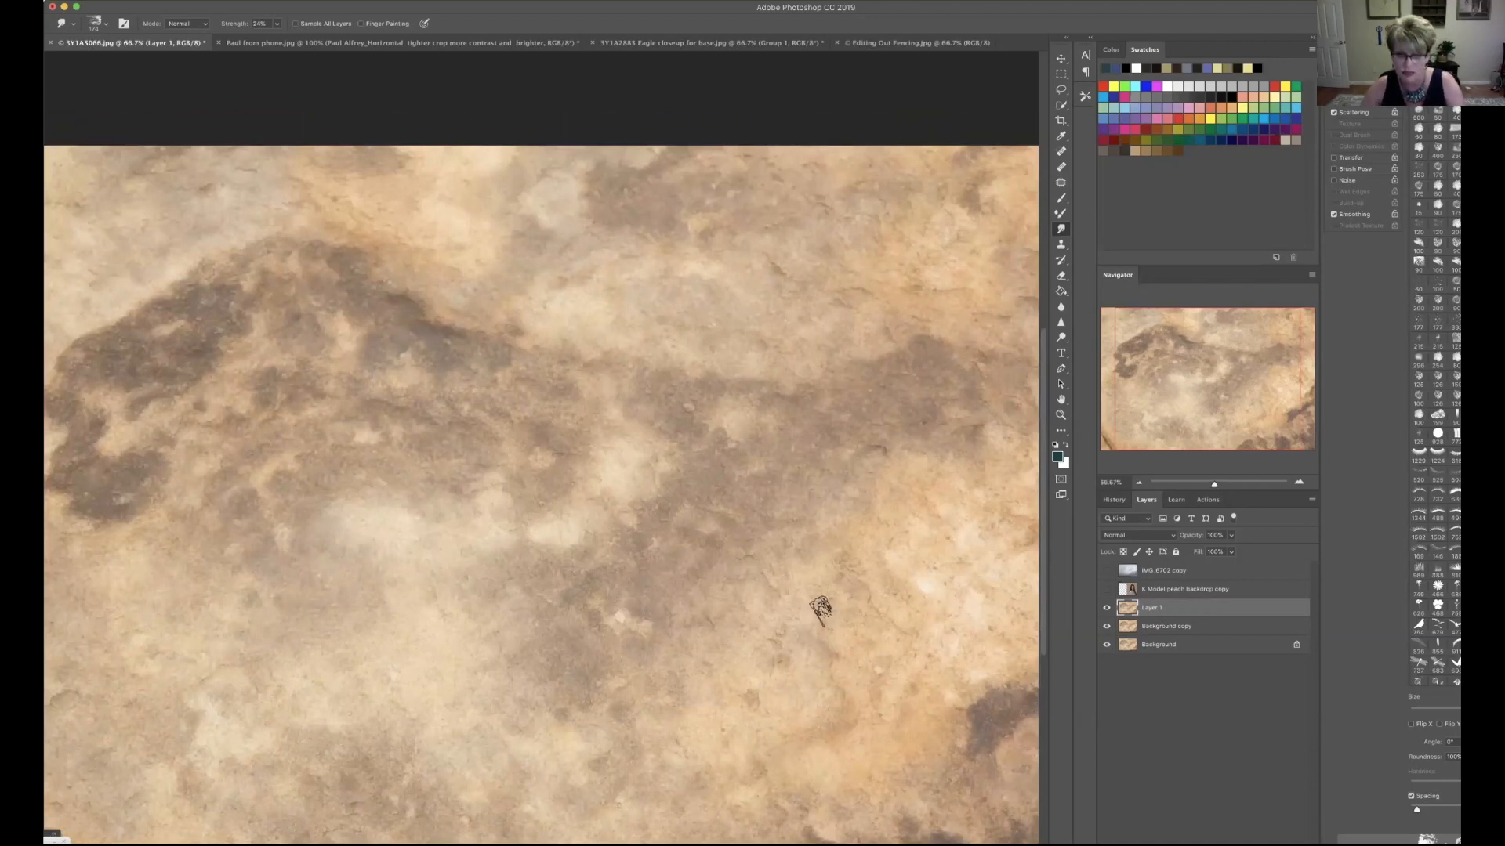
scroll(818, 605, "down", 10)
scroll(835, 548, "up", 1)
scroll(835, 549, "right", 1)
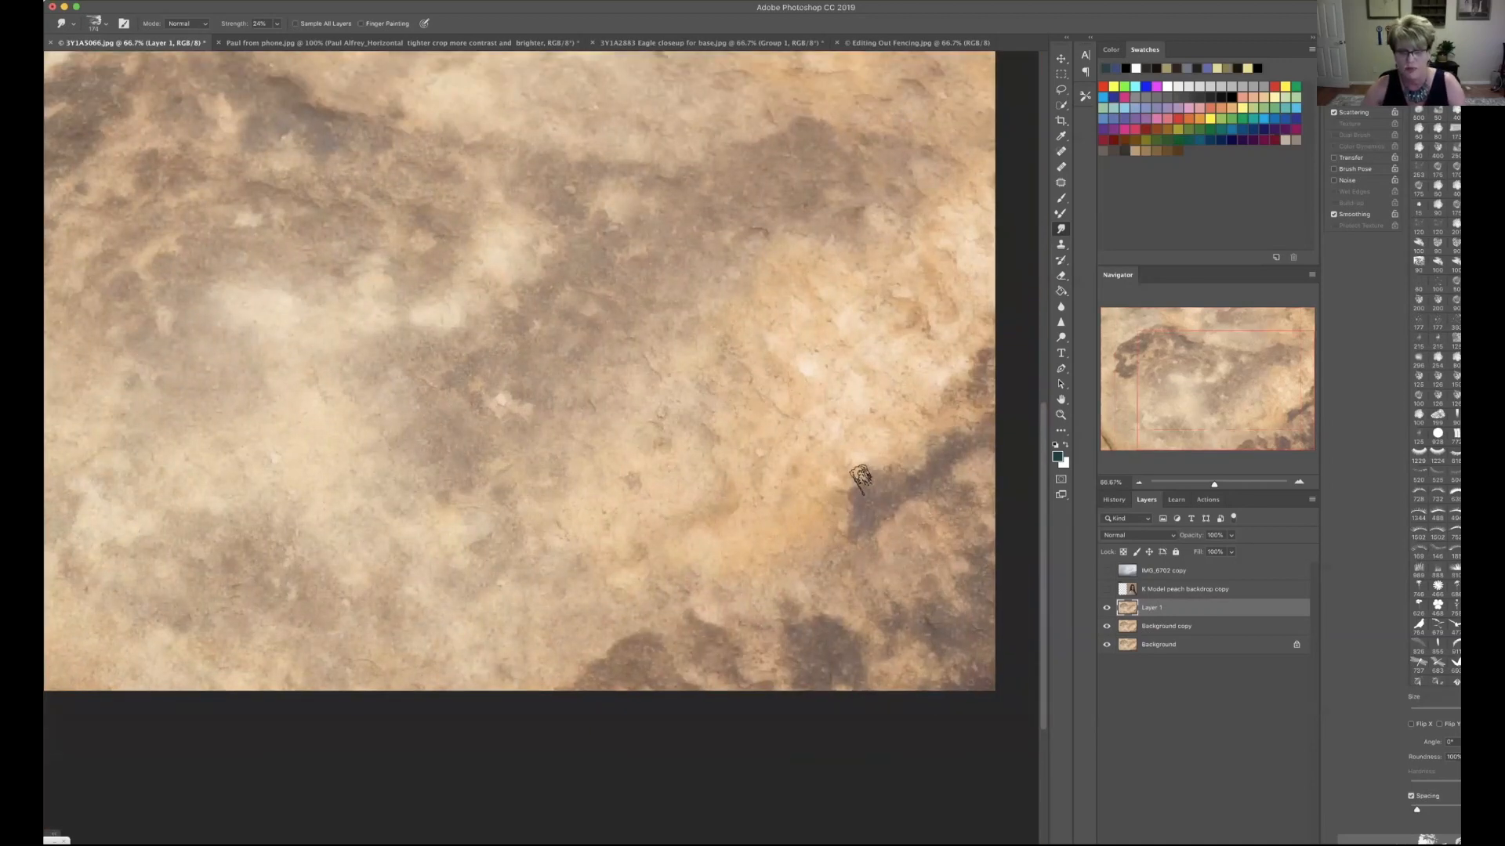
mouse_move(894, 480)
left_mouse_down()
mouse_move(837, 515)
mouse_move(827, 503)
mouse_move(927, 421)
mouse_move(905, 403)
mouse_move(942, 464)
mouse_move(960, 442)
mouse_move(932, 462)
left_mouse_up()
key("super+minus")
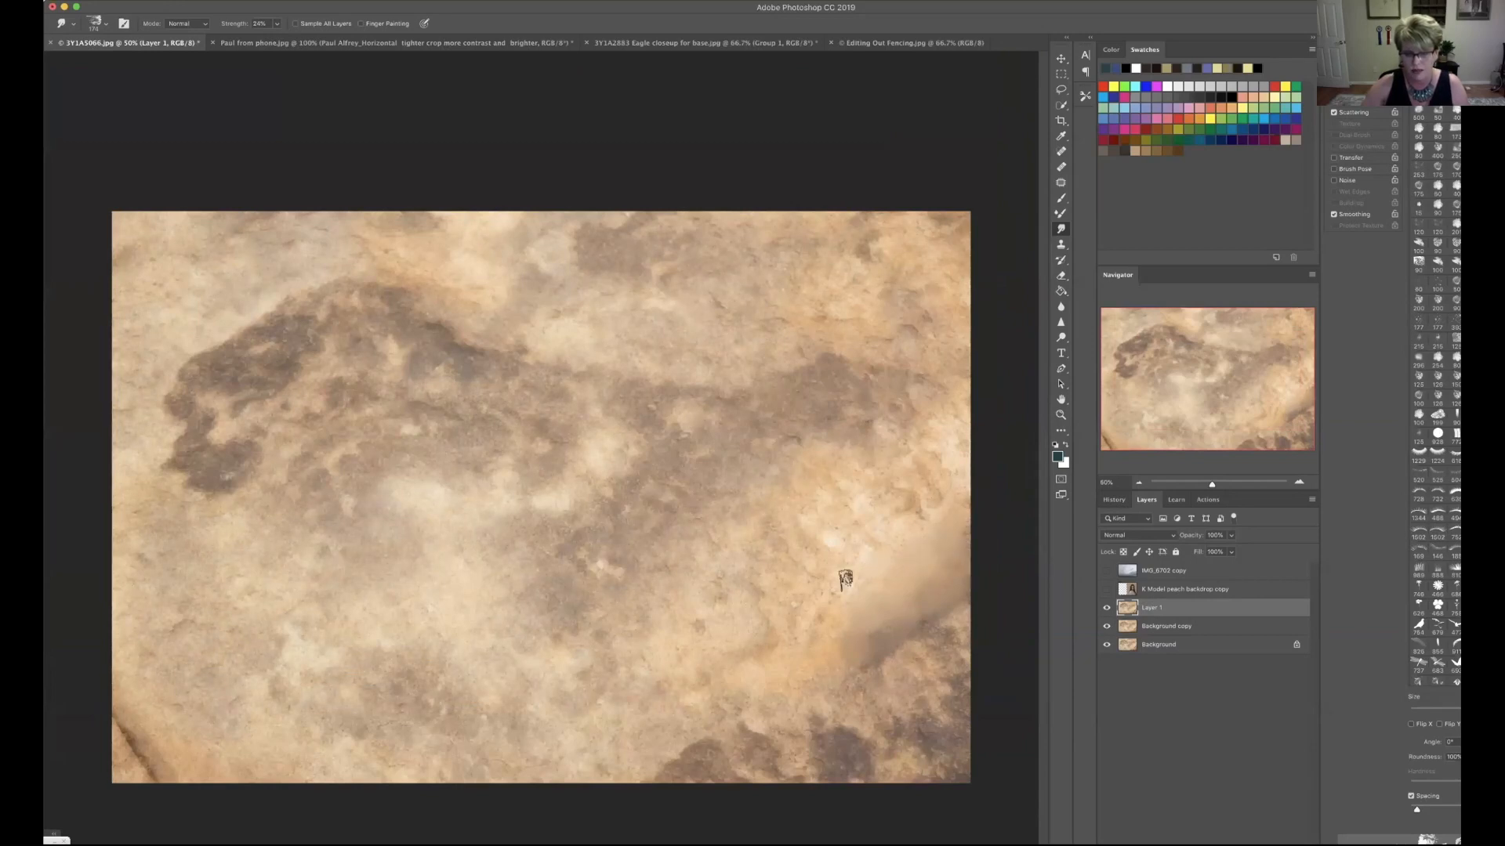
mouse_move(956, 609)
left_mouse_down()
mouse_move(873, 682)
mouse_move(868, 635)
mouse_move(891, 635)
mouse_move(862, 688)
mouse_move(827, 651)
mouse_move(839, 603)
mouse_move(896, 659)
mouse_move(866, 709)
mouse_move(840, 706)
mouse_move(917, 712)
mouse_move(903, 708)
mouse_move(905, 662)
mouse_move(899, 677)
mouse_move(927, 703)
mouse_move(958, 651)
mouse_move(981, 706)
mouse_move(964, 653)
mouse_move(970, 712)
mouse_move(885, 741)
mouse_move(873, 729)
mouse_move(919, 736)
mouse_move(953, 709)
mouse_move(976, 751)
mouse_move(957, 770)
mouse_move(822, 799)
mouse_move(827, 717)
mouse_move(836, 760)
mouse_move(849, 727)
mouse_move(805, 781)
mouse_move(766, 769)
mouse_move(795, 683)
mouse_move(782, 683)
mouse_move(809, 666)
mouse_move(786, 688)
mouse_move(770, 675)
mouse_move(812, 647)
mouse_move(792, 698)
mouse_move(787, 645)
mouse_move(823, 687)
mouse_move(791, 740)
mouse_move(751, 703)
mouse_move(735, 750)
mouse_move(779, 595)
mouse_move(706, 670)
mouse_move(762, 743)
mouse_move(743, 771)
mouse_move(700, 752)
mouse_move(735, 744)
mouse_move(729, 703)
mouse_move(656, 768)
left_mouse_up()
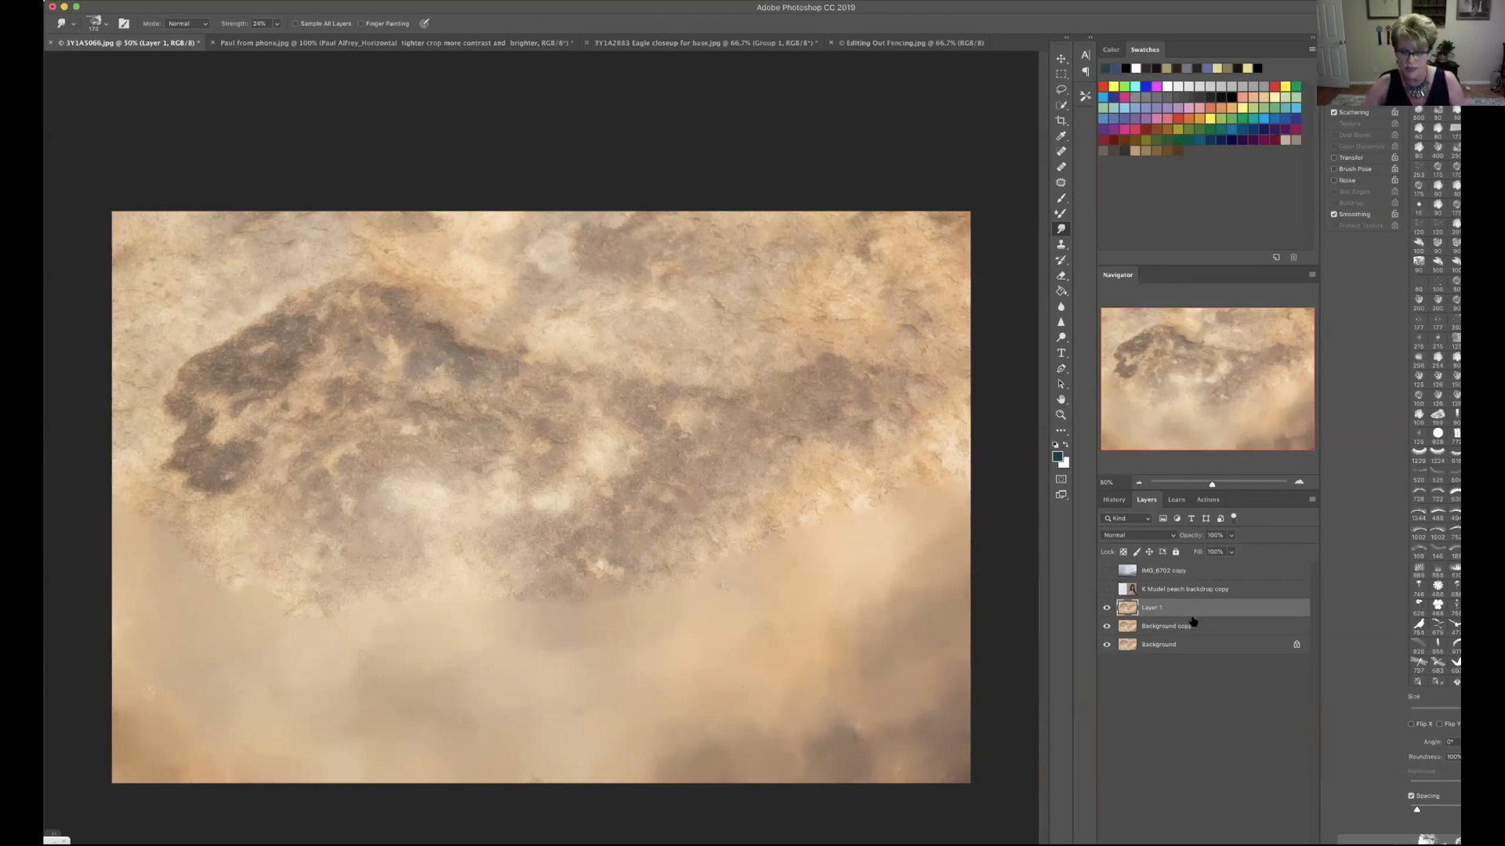
Step: Duplicate Layer 1 and flip the copy vertically so the smudged area lies across the upper part of the image
key("super+j")
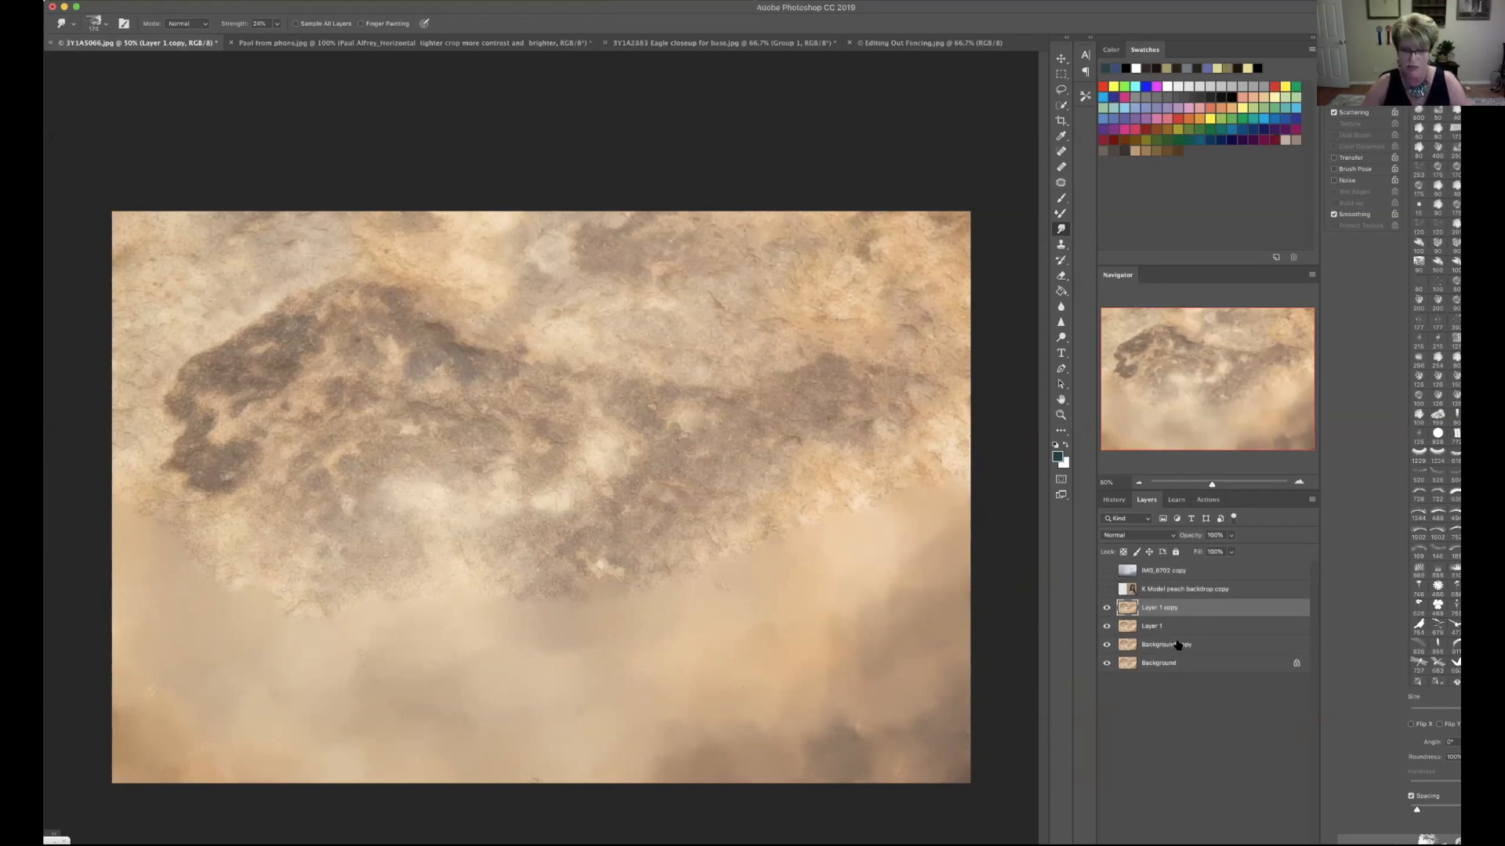
left_click(92, 8)
mouse_move(205, 269)
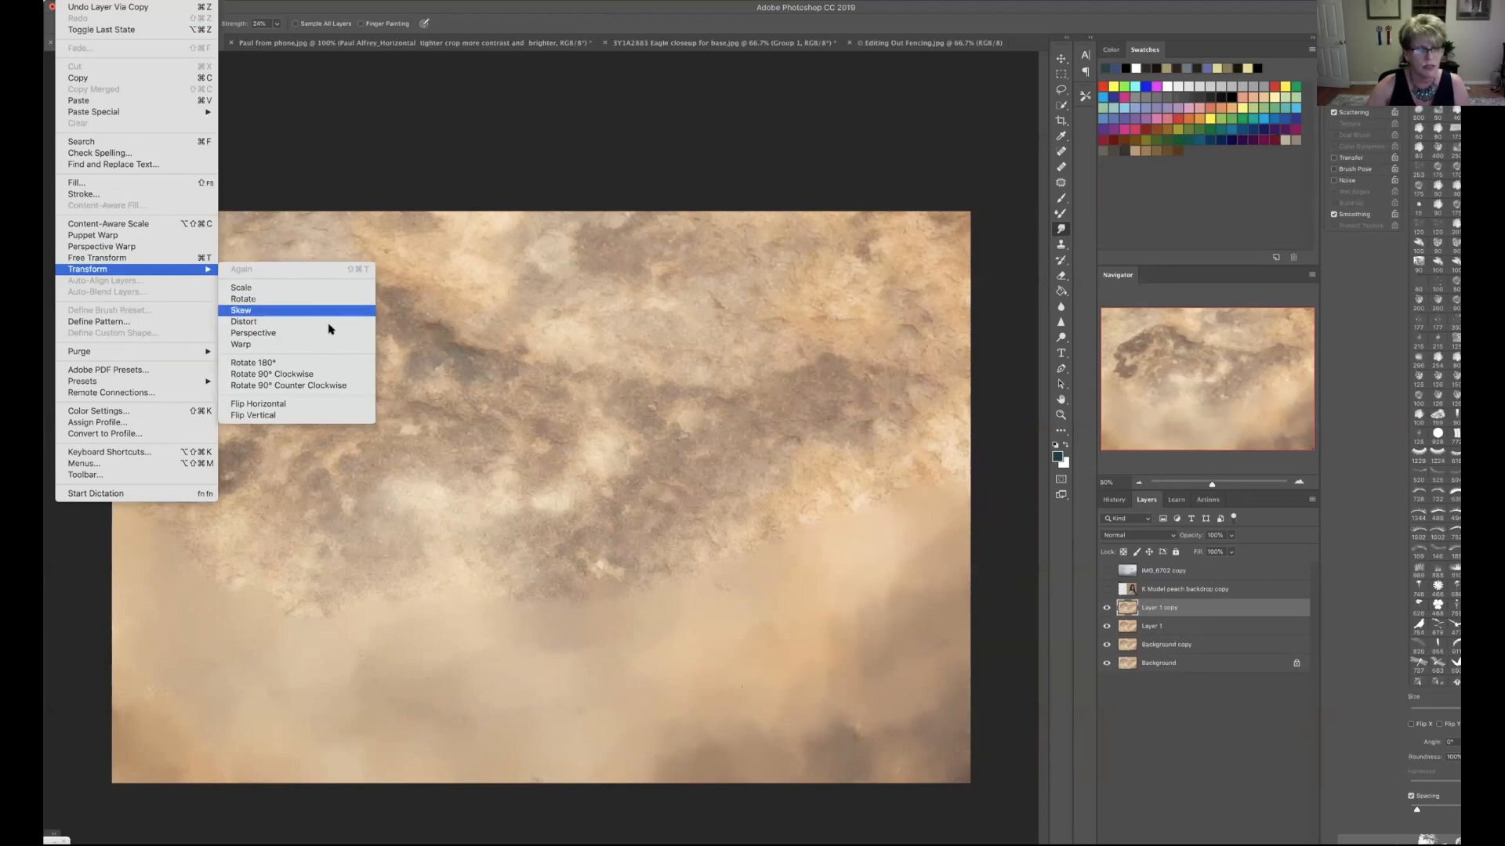
left_click(323, 408)
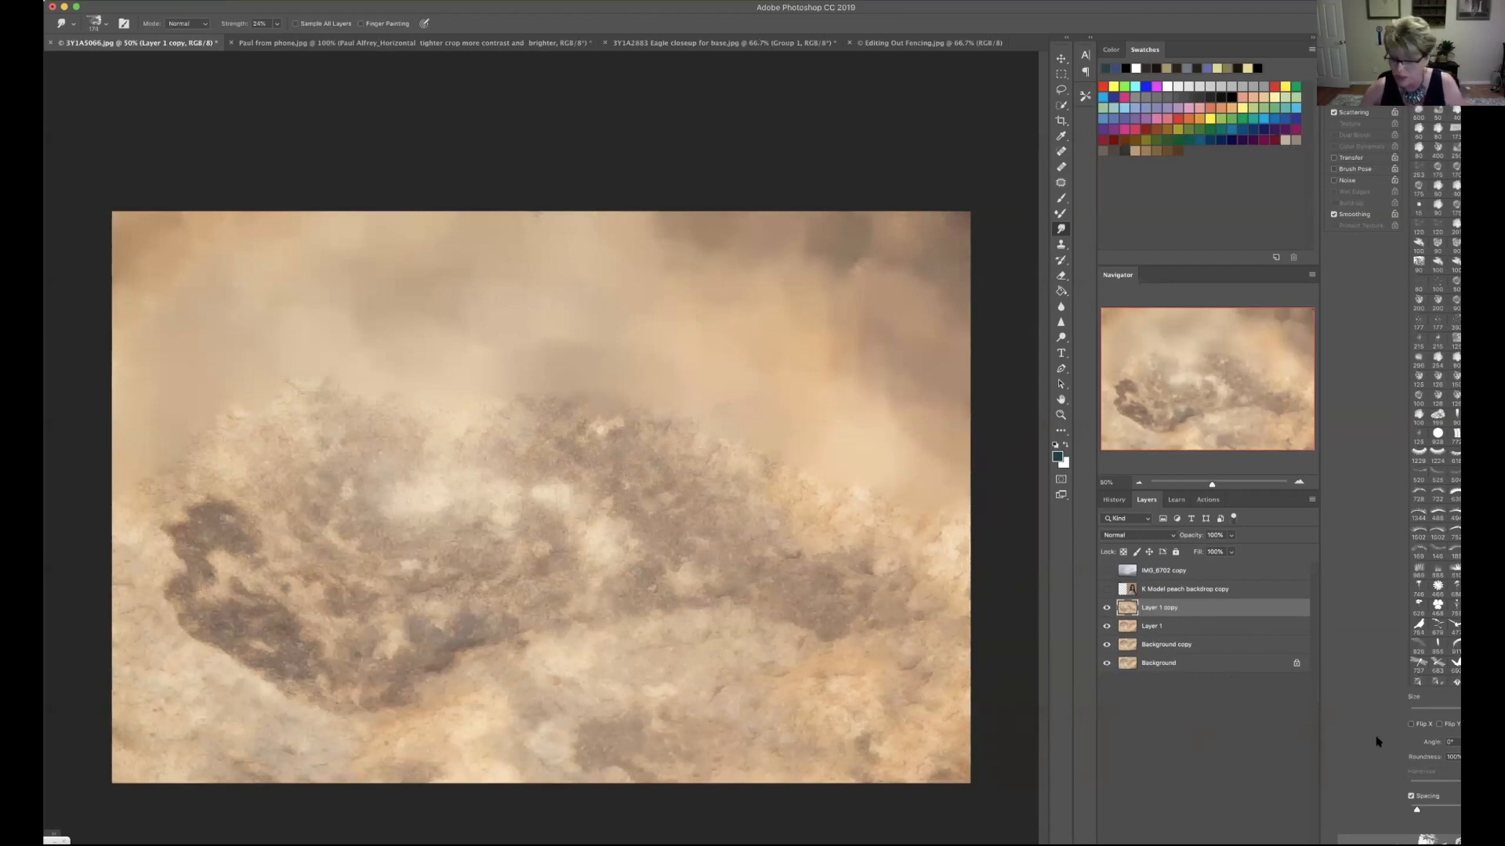
Step: Switch to full-screen mode and add a layer mask to the Layer 1 copy layer
key("f")
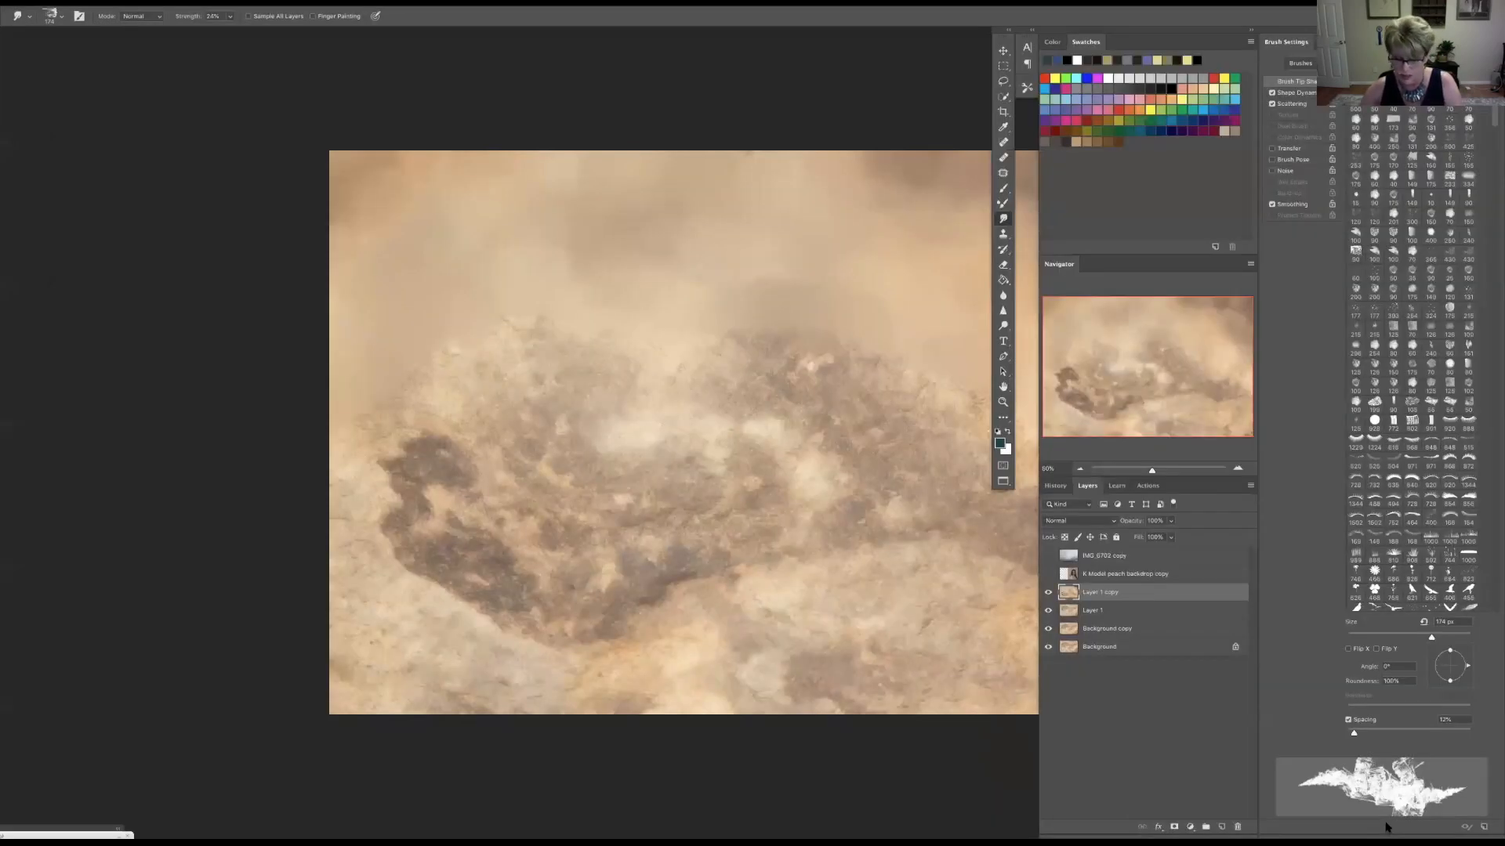
left_click(1182, 677)
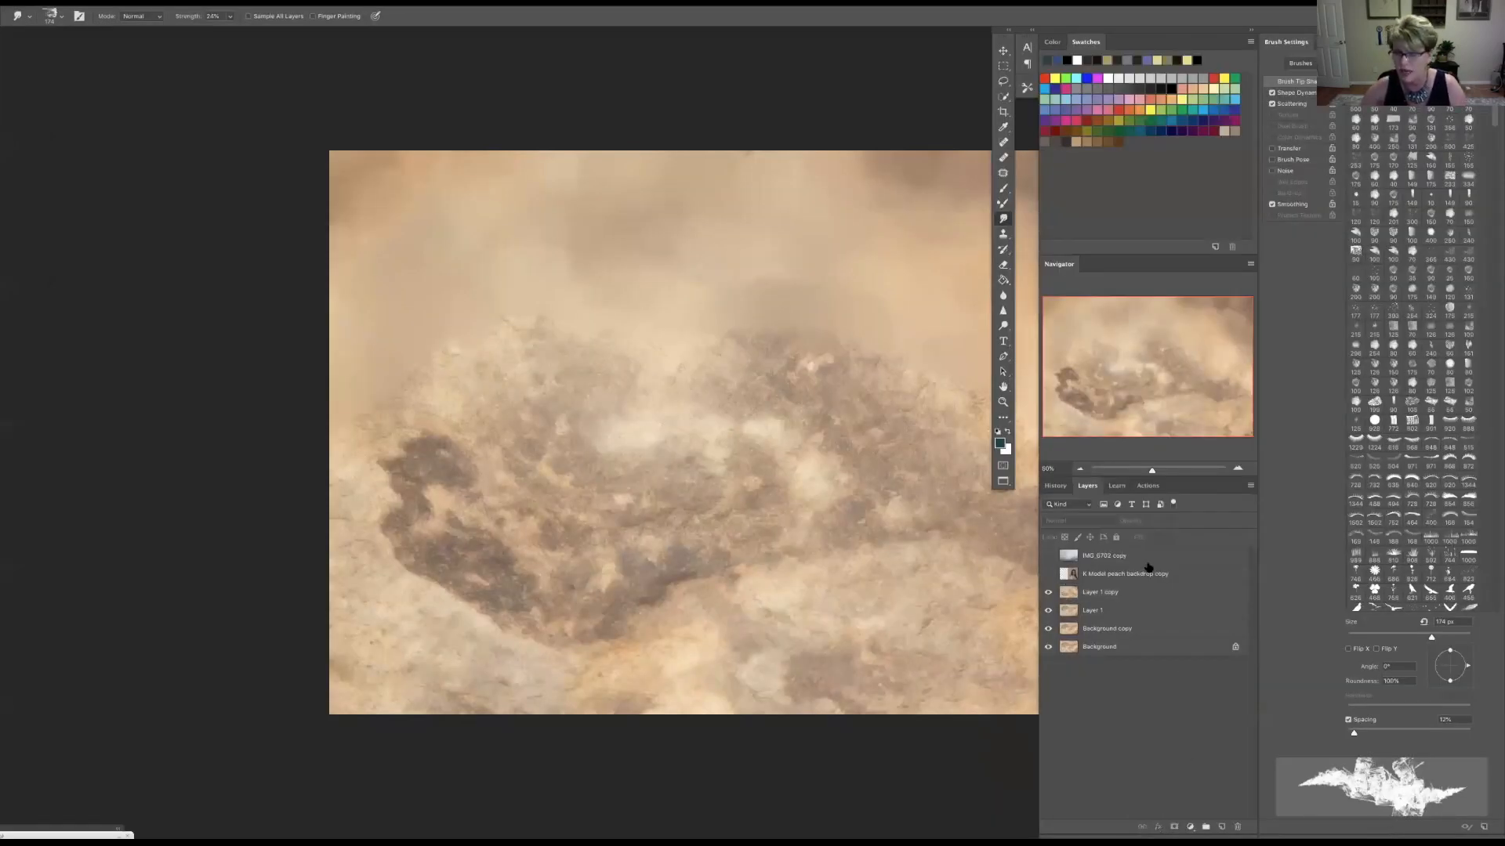
left_click(1134, 593)
left_click(1174, 827)
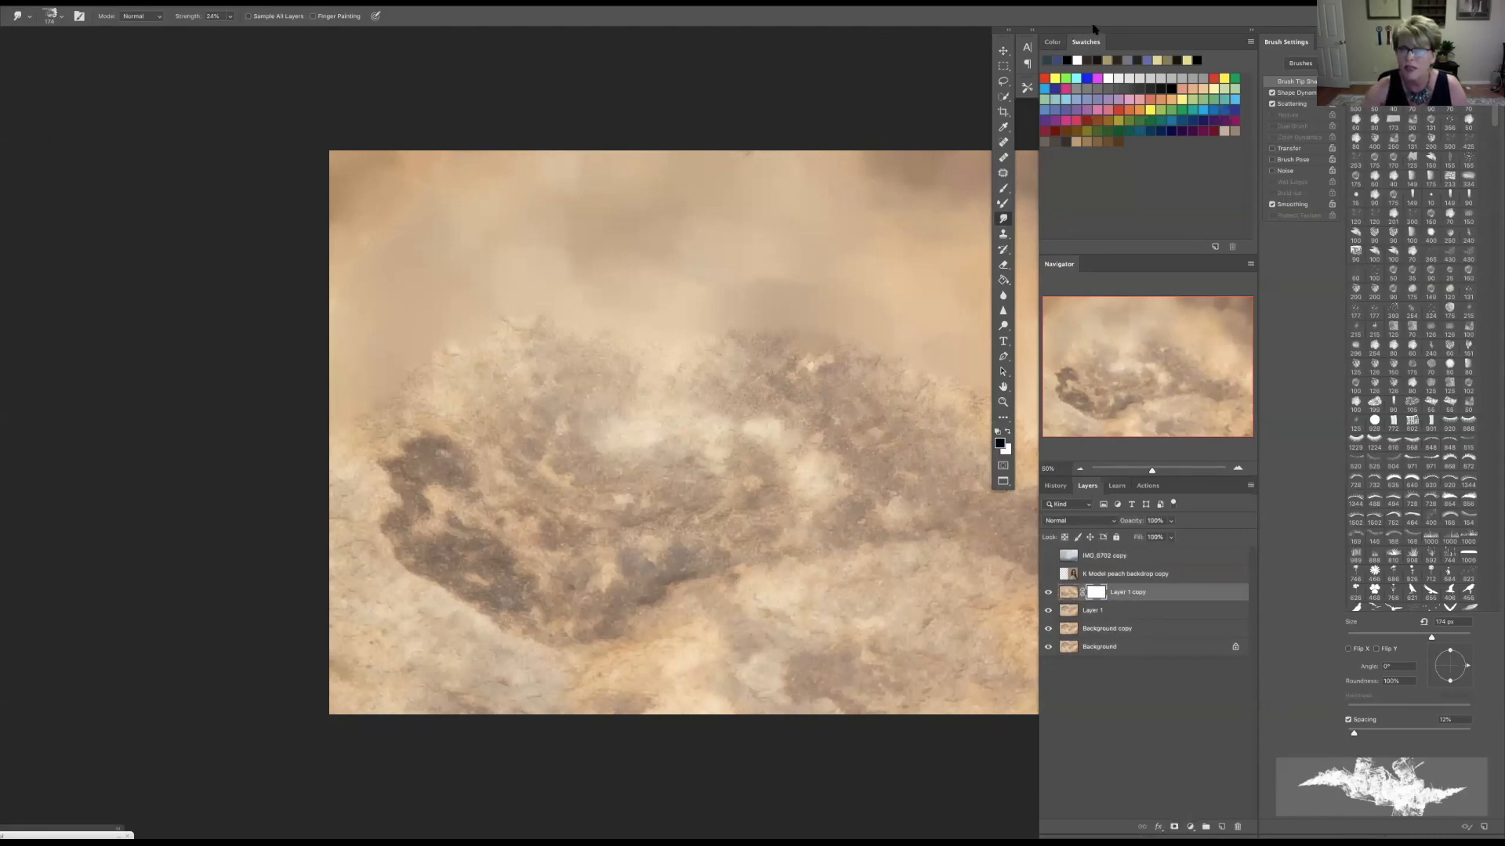
Step: Shift the panels aside and close the Character, Paragraph and Tool Presets panels to free up workspace
left_click_drag(1178, 30, 1259, 27)
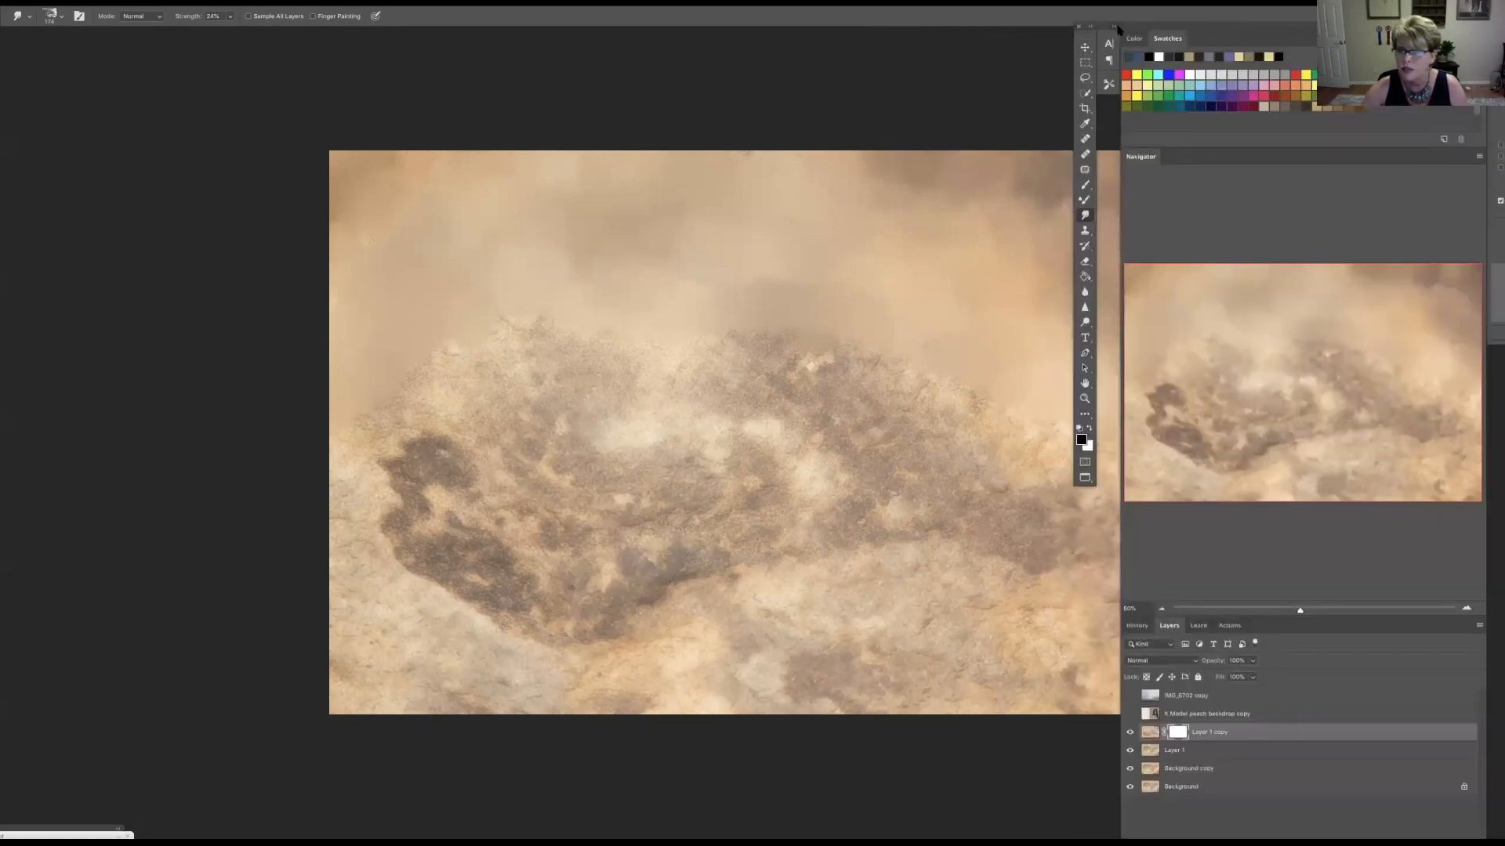
left_click(1116, 27)
left_click(1221, 40)
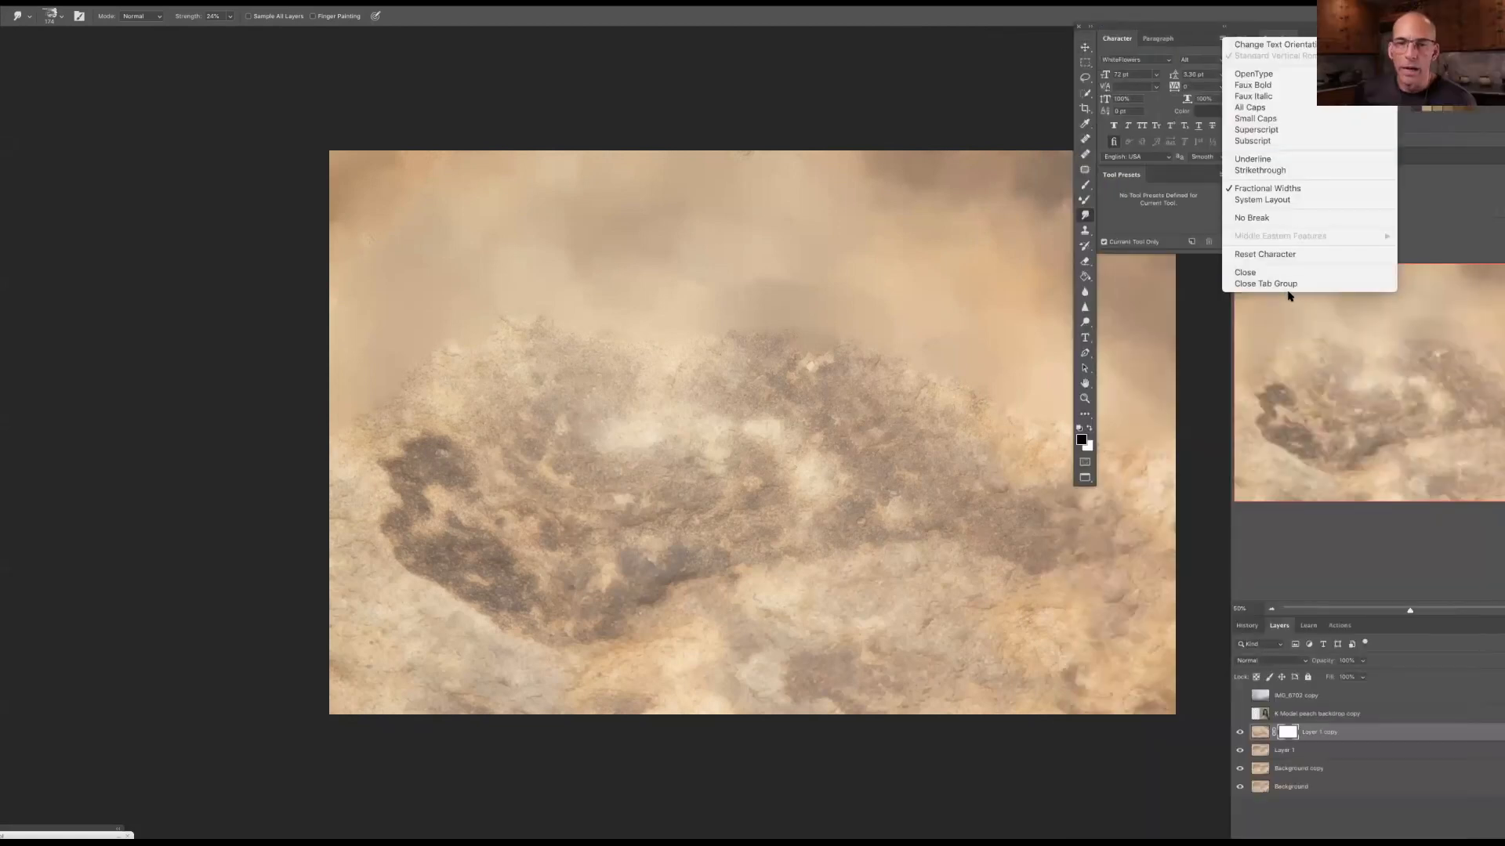
left_click(1286, 273)
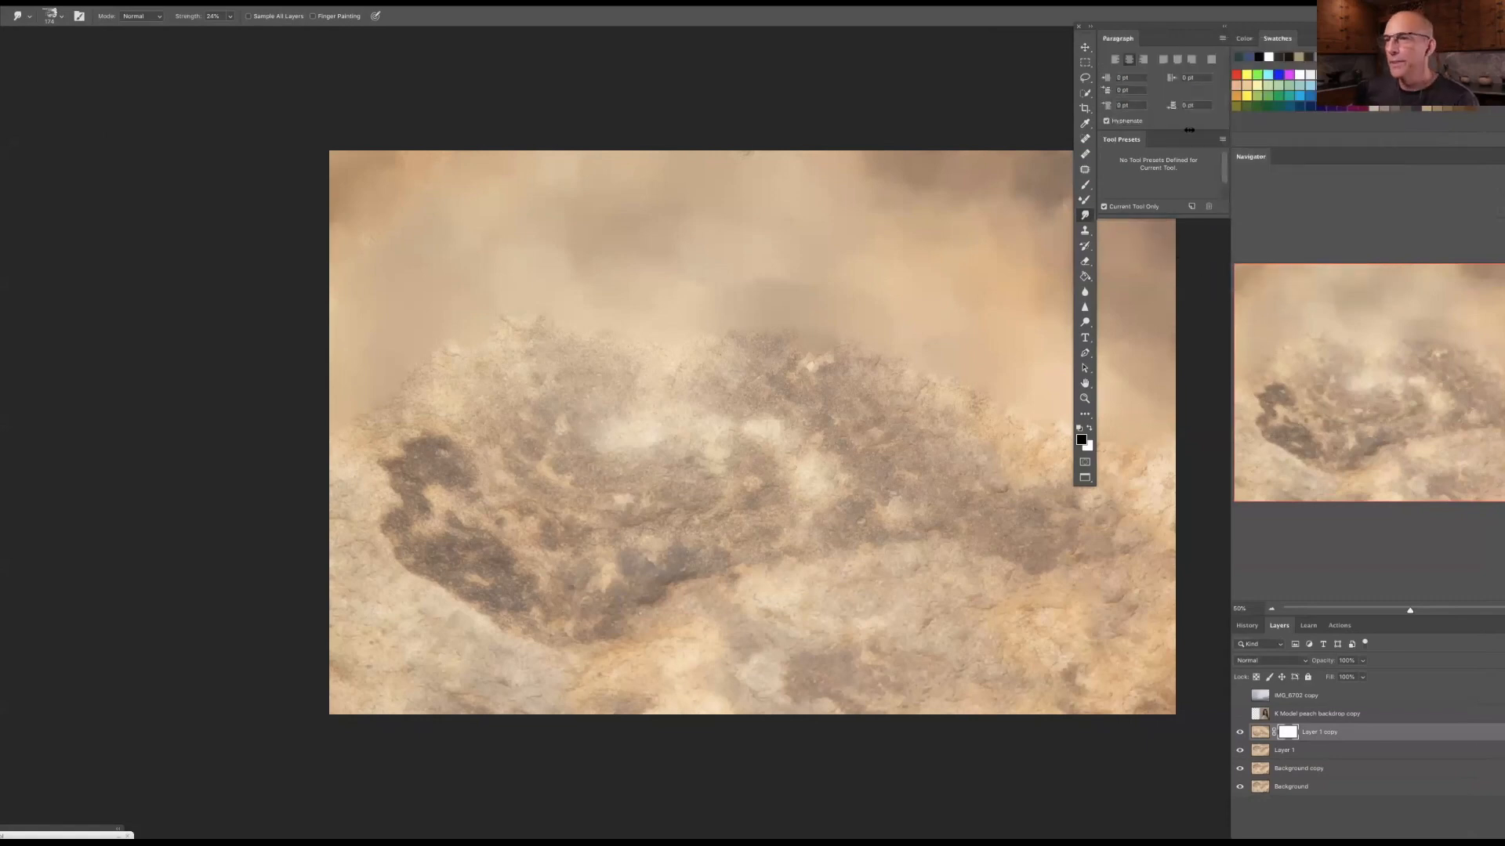
left_click(1222, 39)
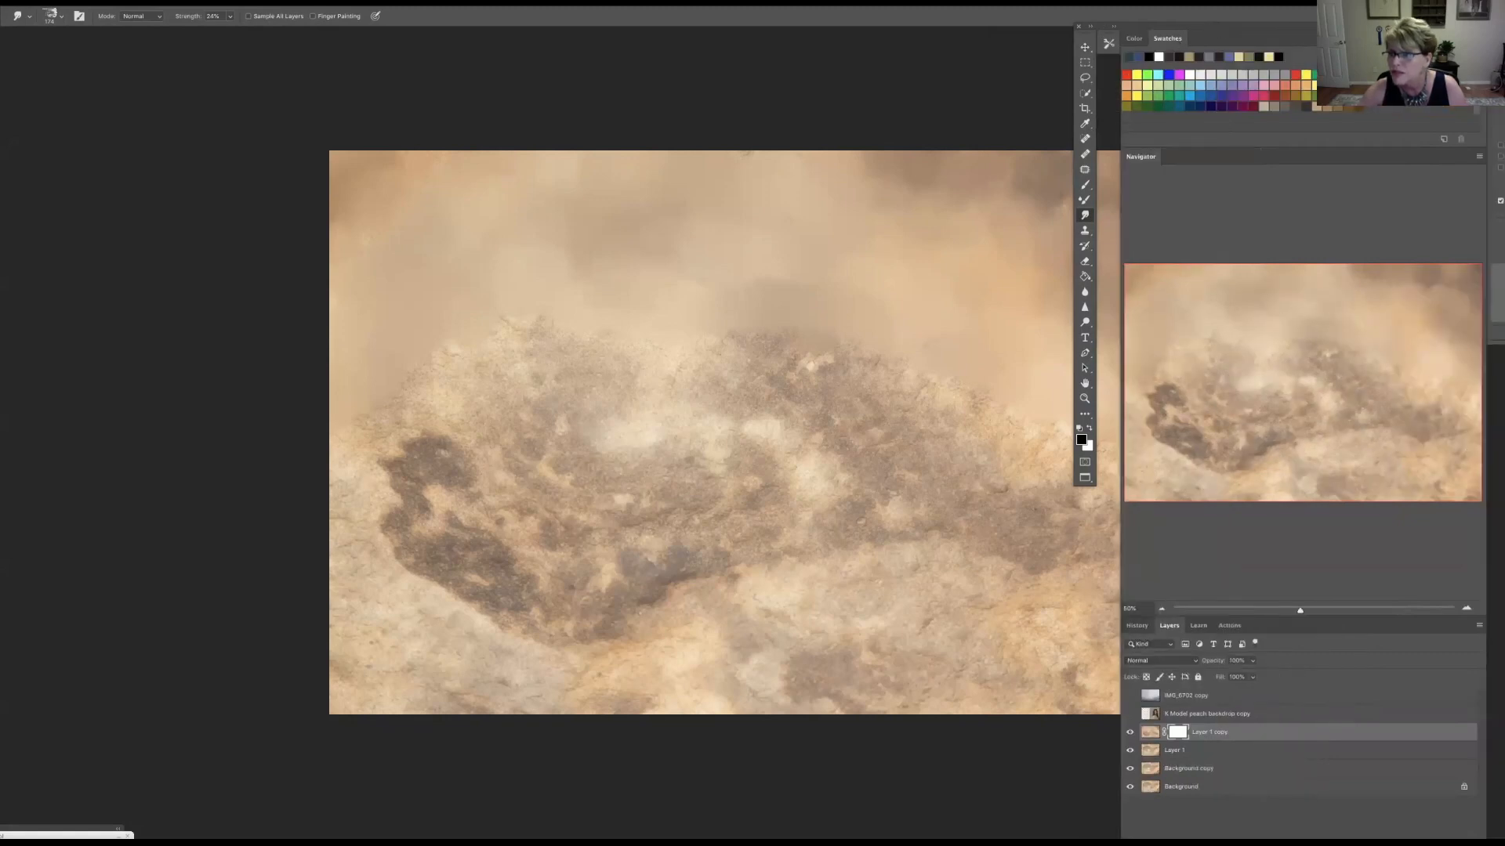
left_click(1479, 38)
left_click(1114, 29)
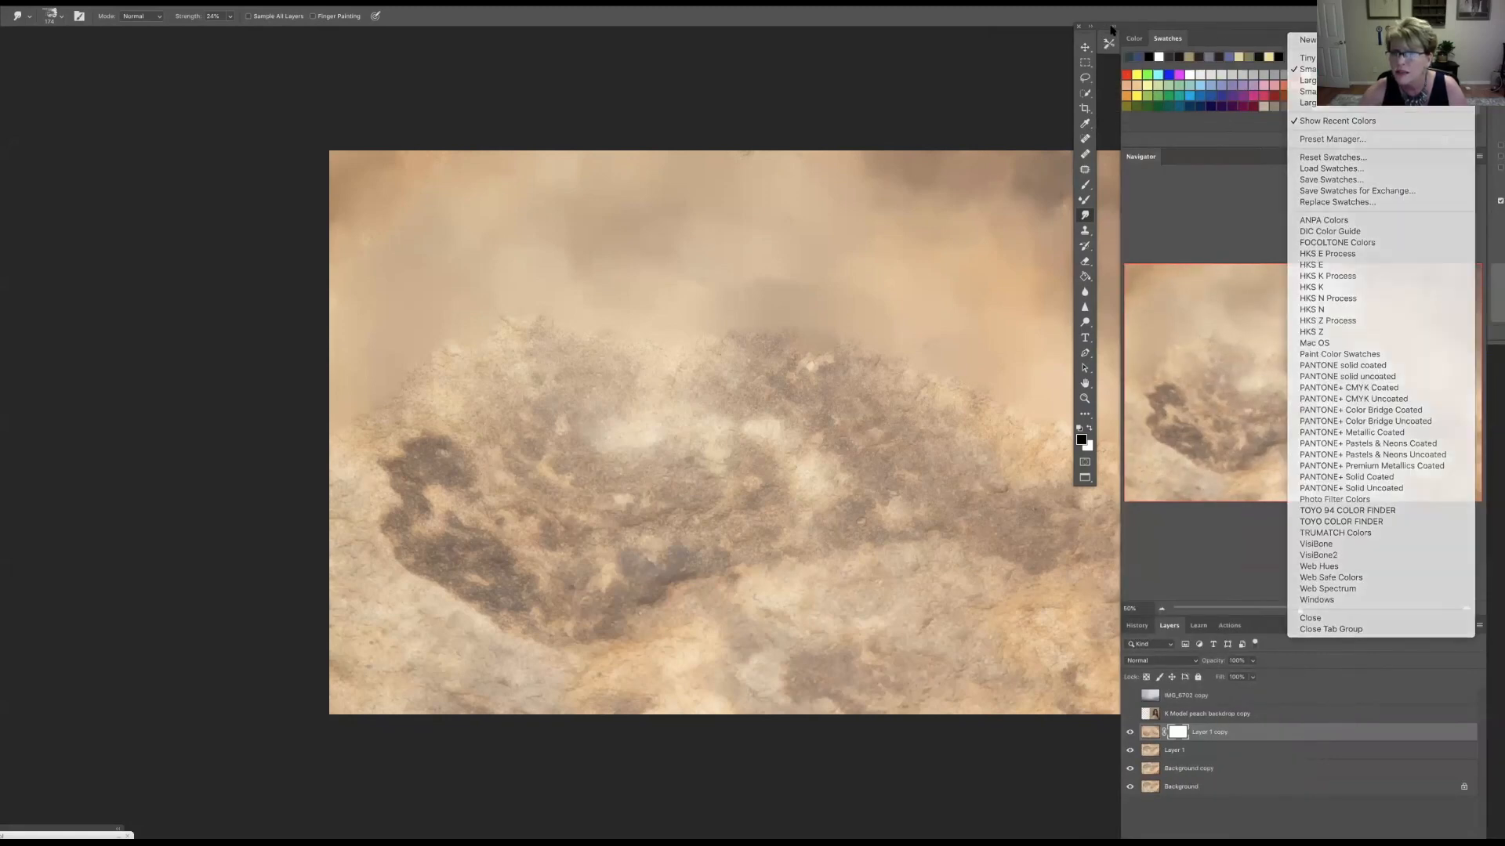
left_click(1115, 29)
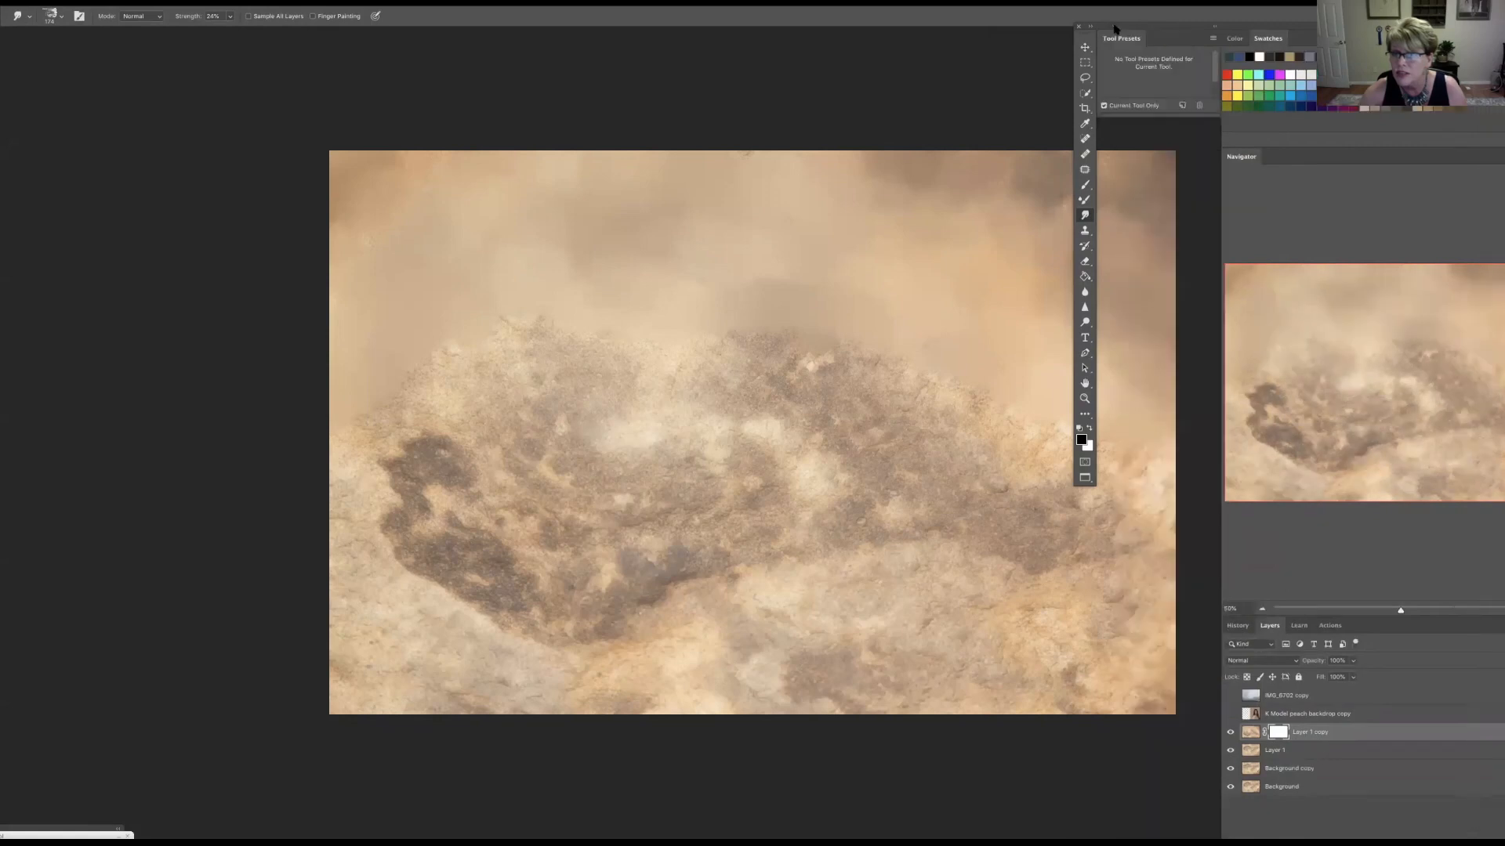
left_click(1213, 36)
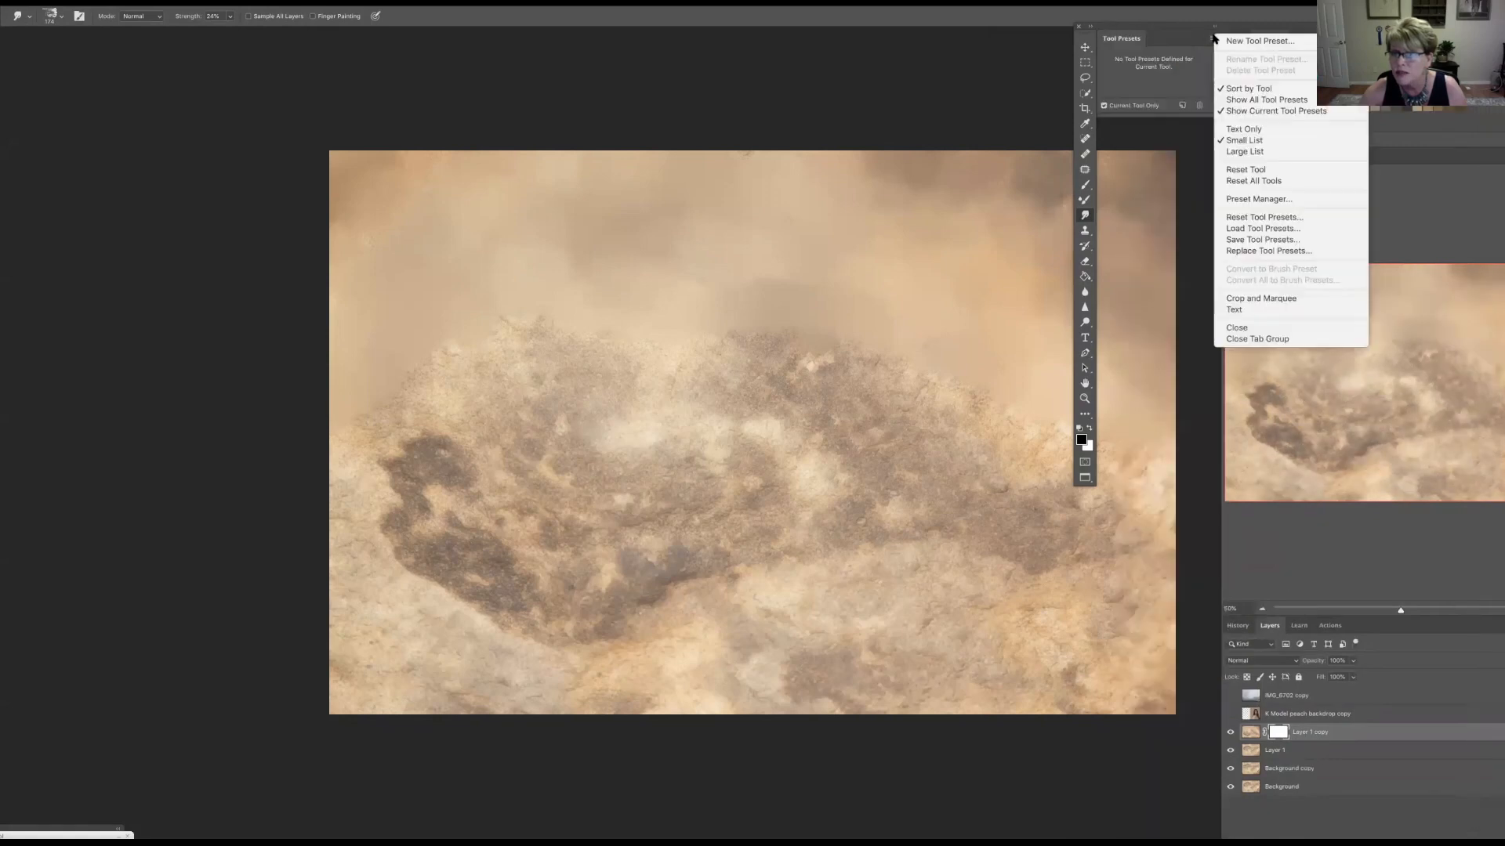
left_click(1272, 340)
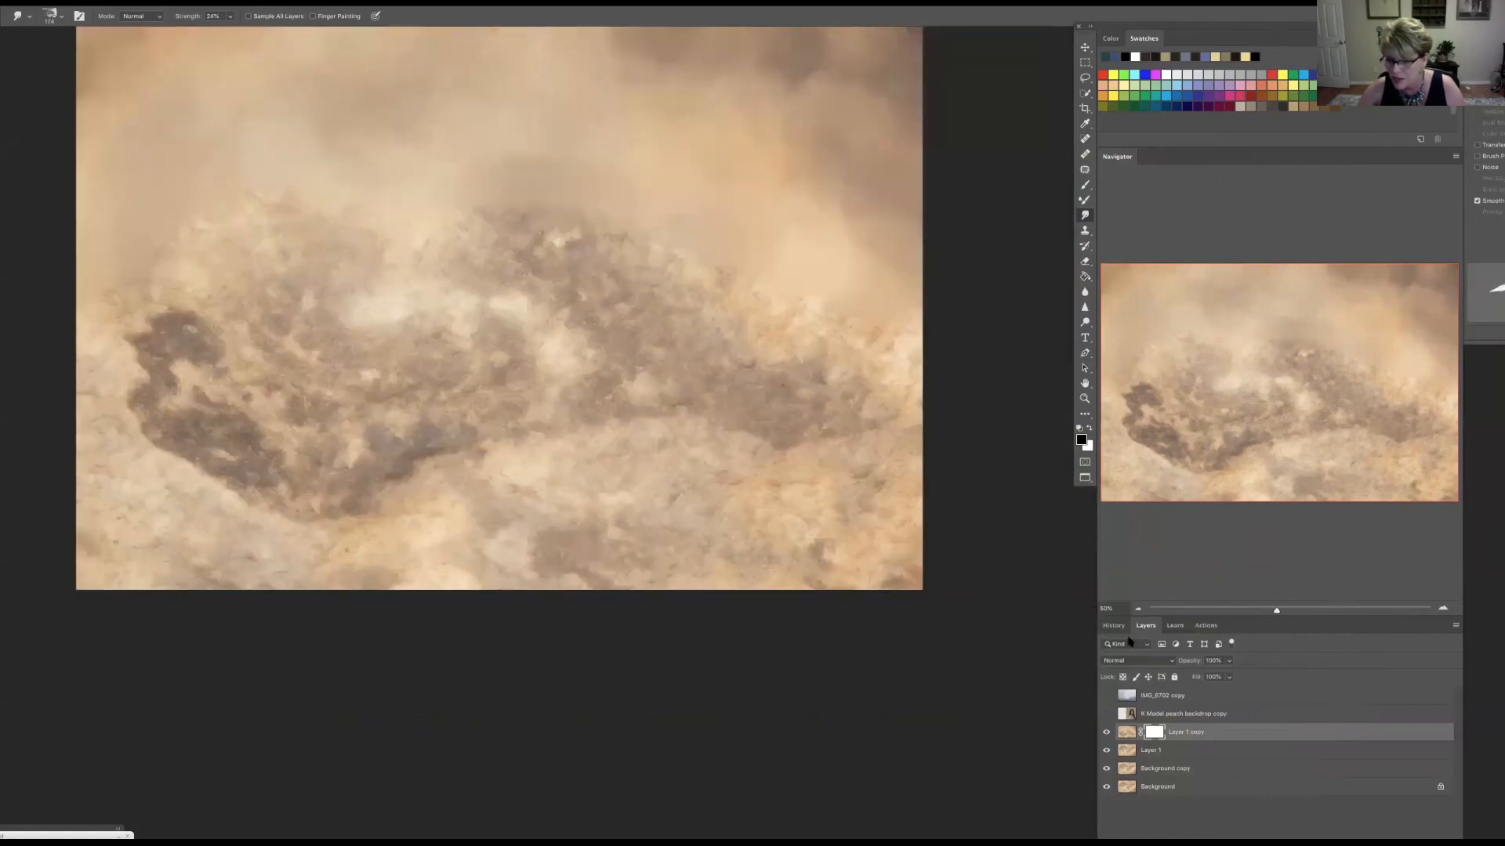
Step: Shrink the Navigator panel to give the Layers panel more room and return to the standard screen mode
left_click_drag(1146, 598, 1146, 296)
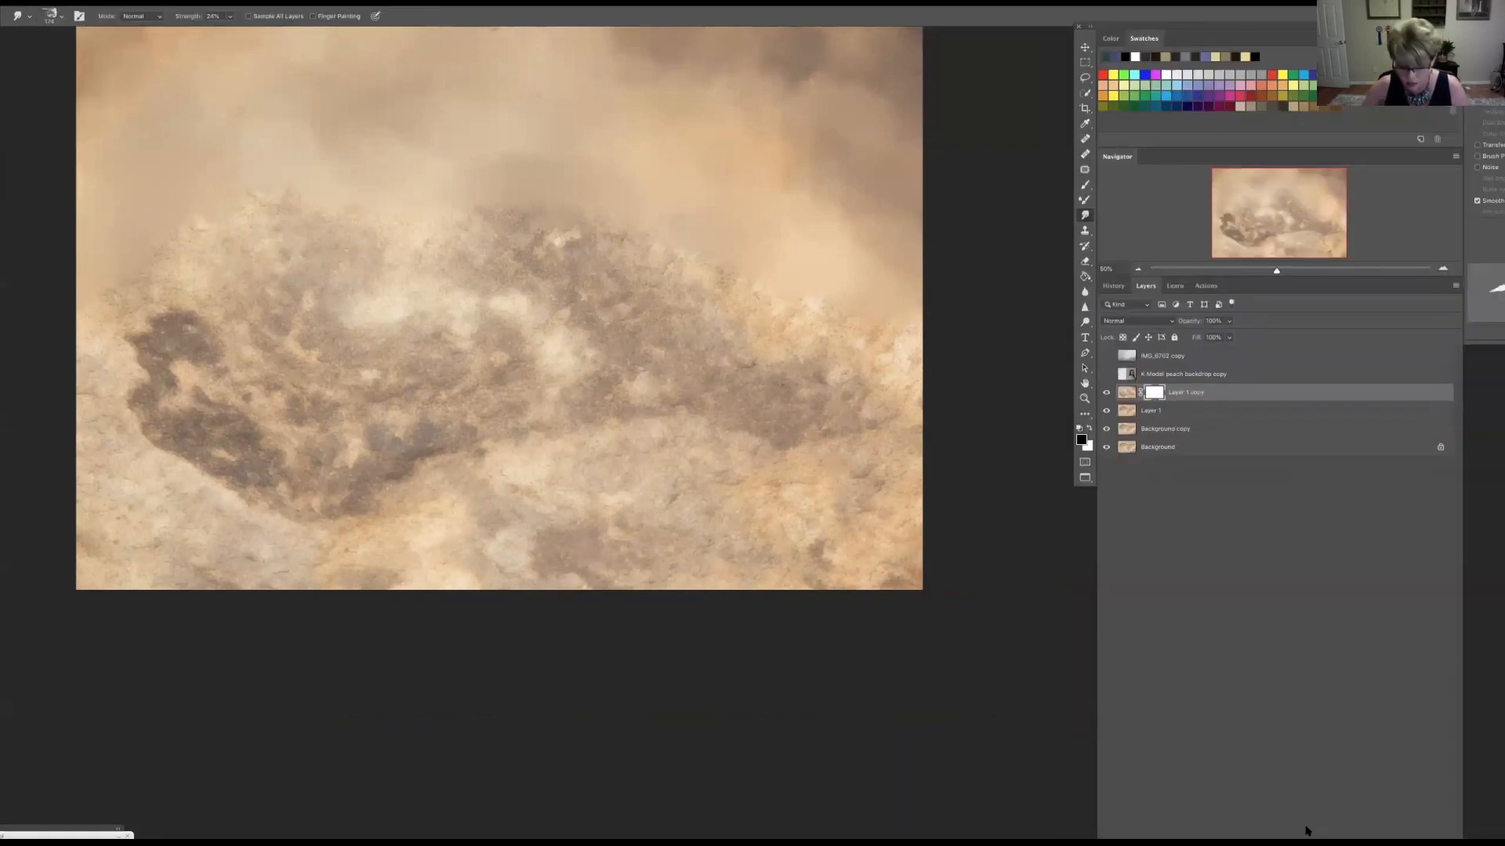
key("f")
key("f")
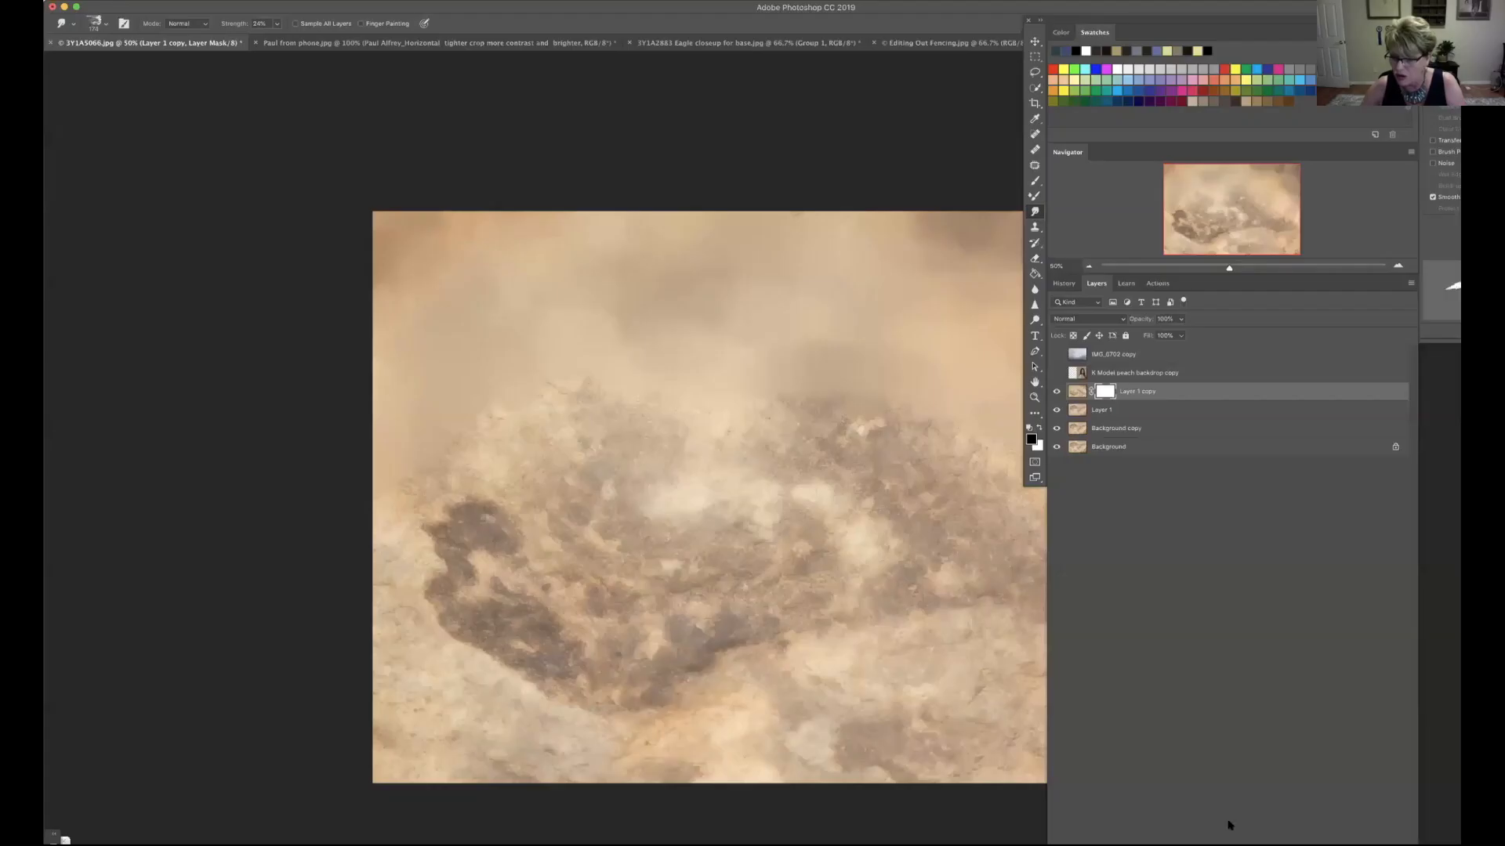
key("f")
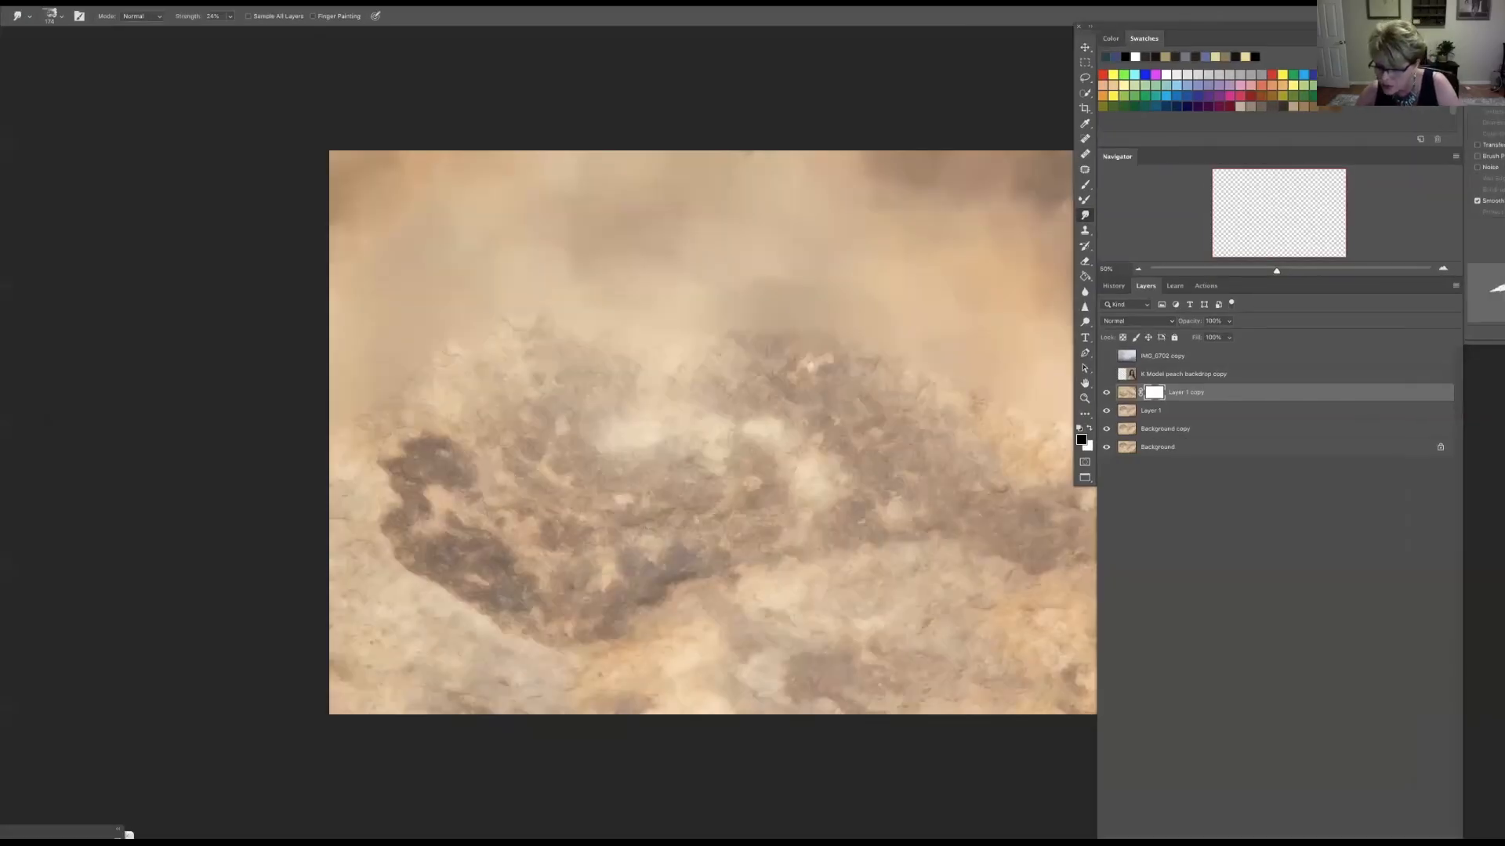
left_click(1377, 804)
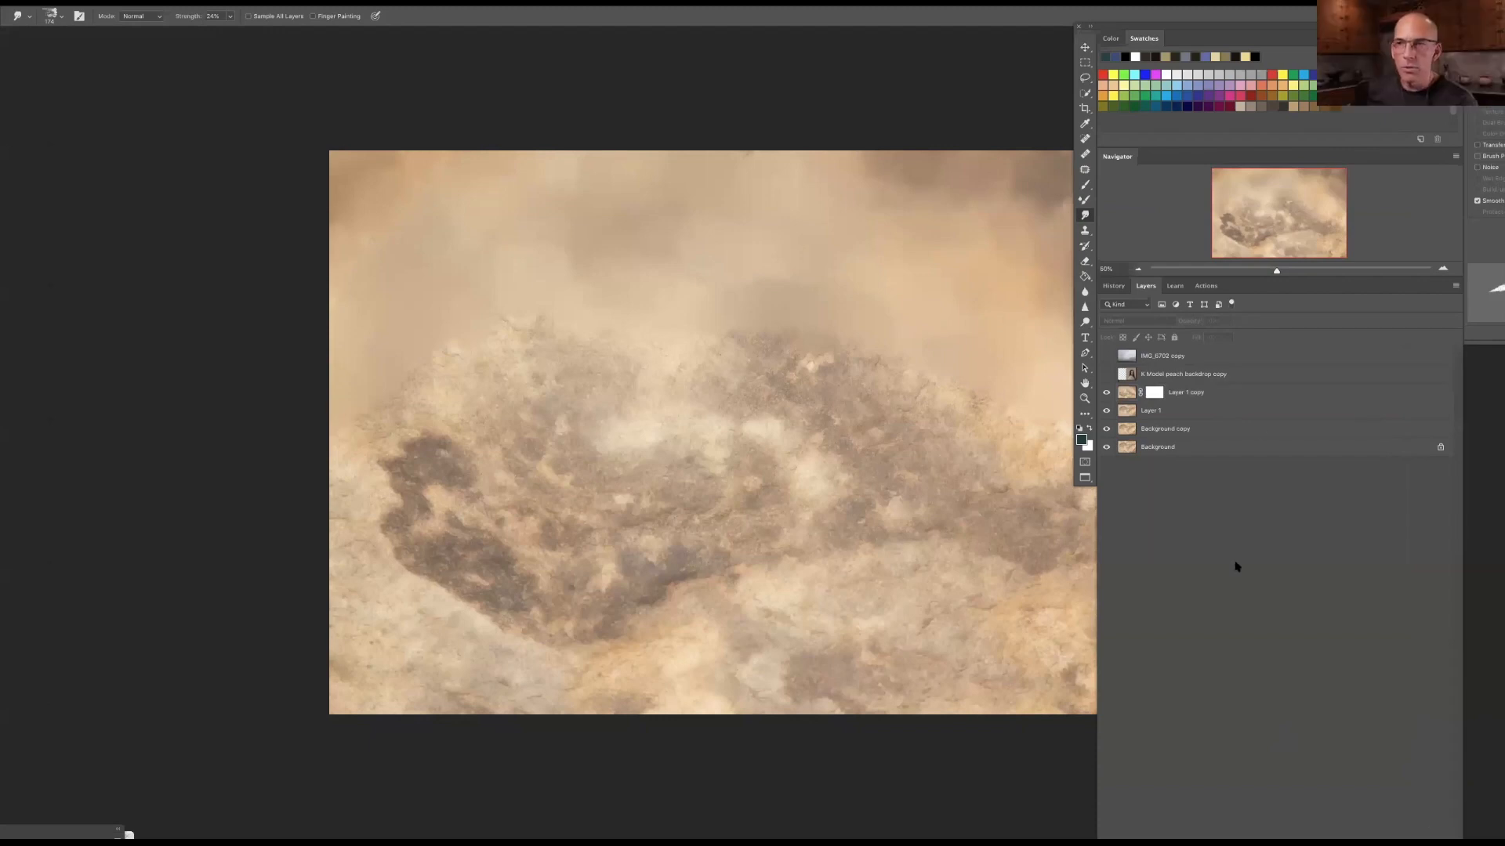
key("f")
key("f")
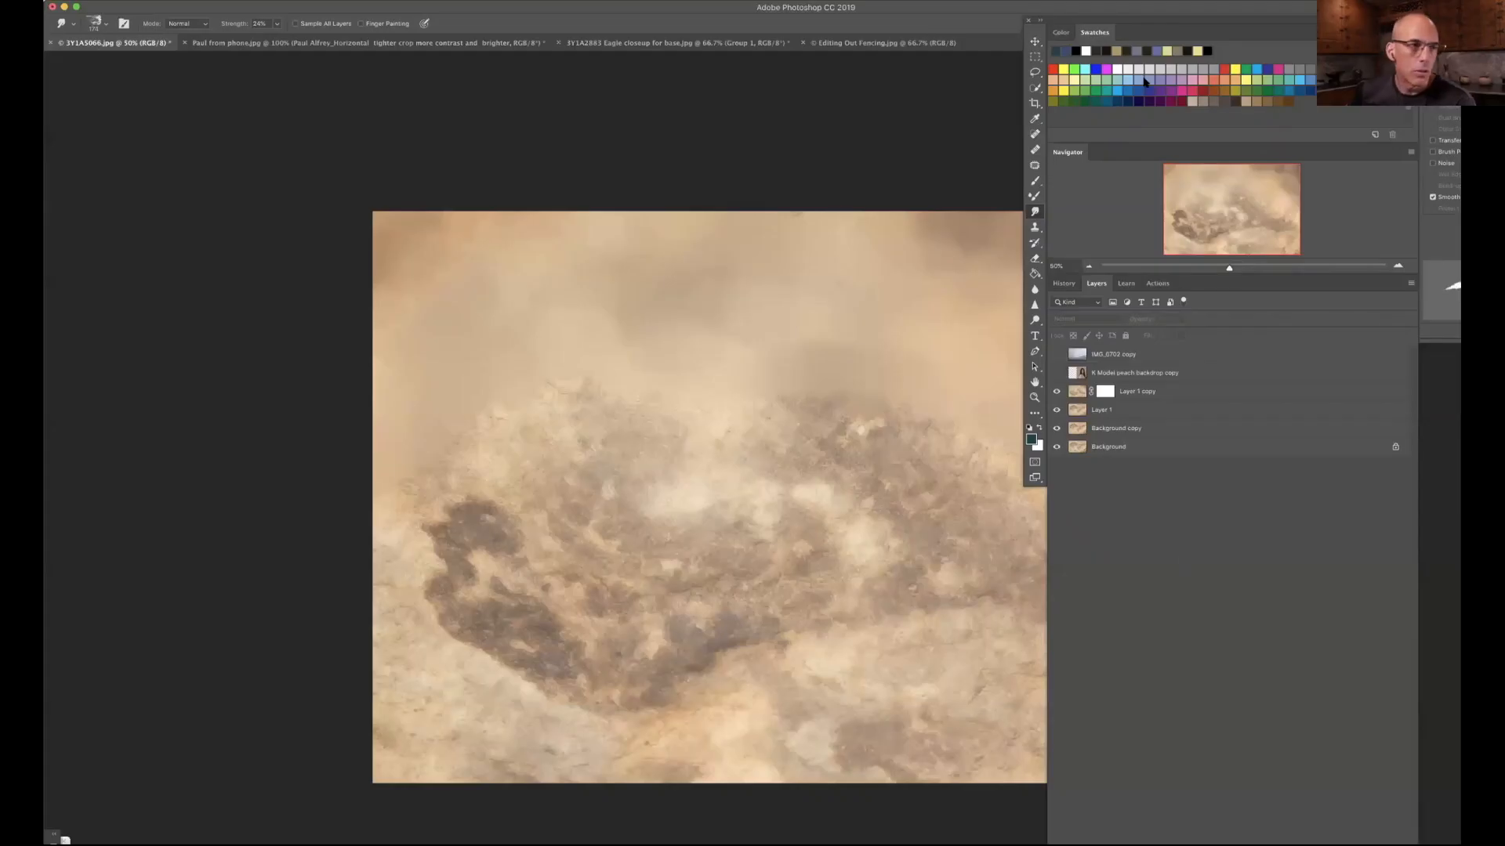
Step: Rearrange the panel group in full-screen mode and shorten the Layers panel until its layer controls are reachable
left_click_drag(1149, 22, 1502, 35)
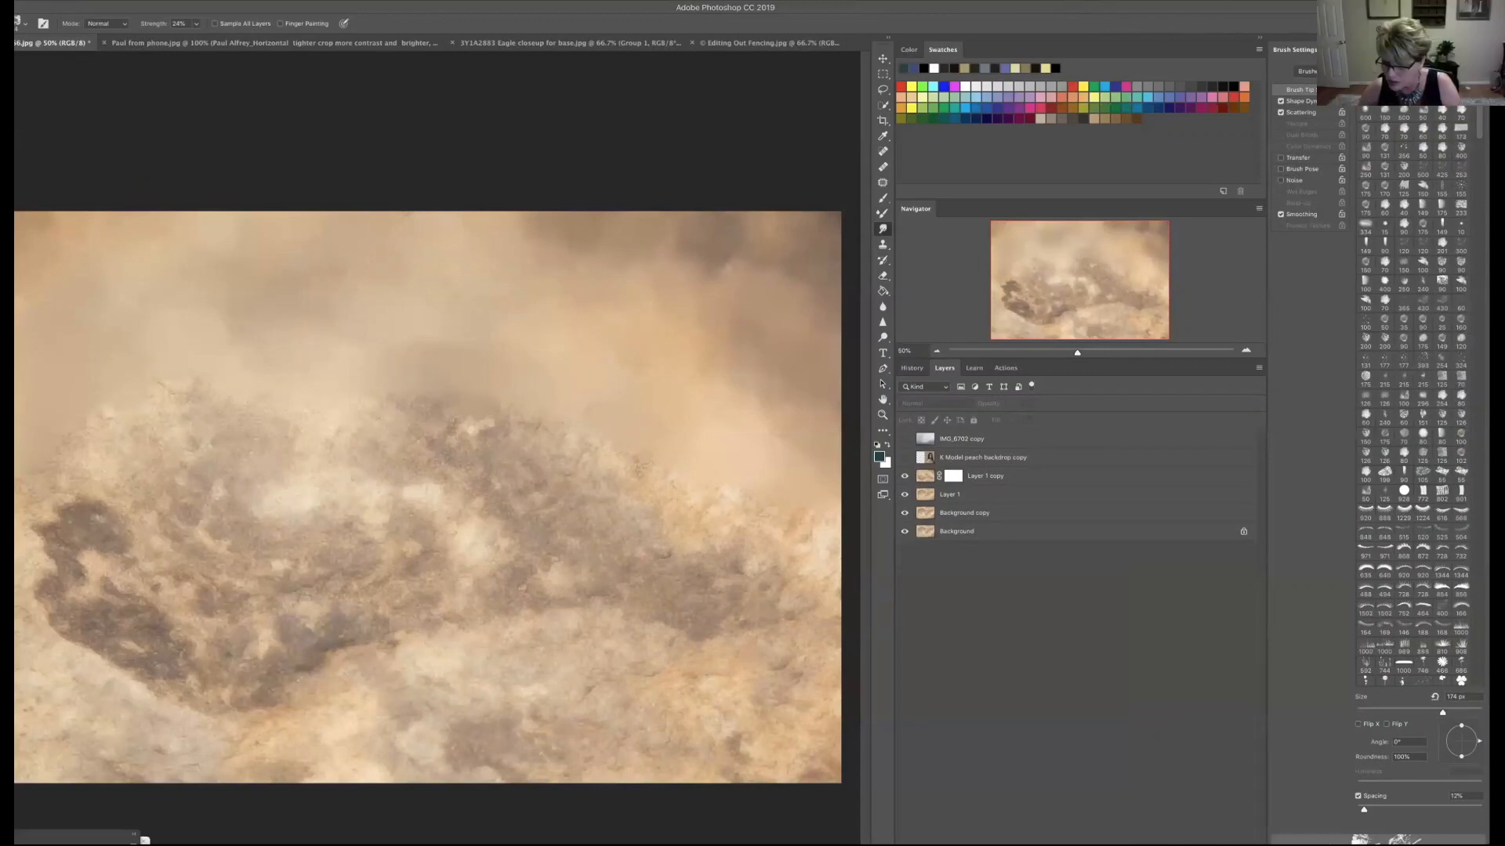
key("f")
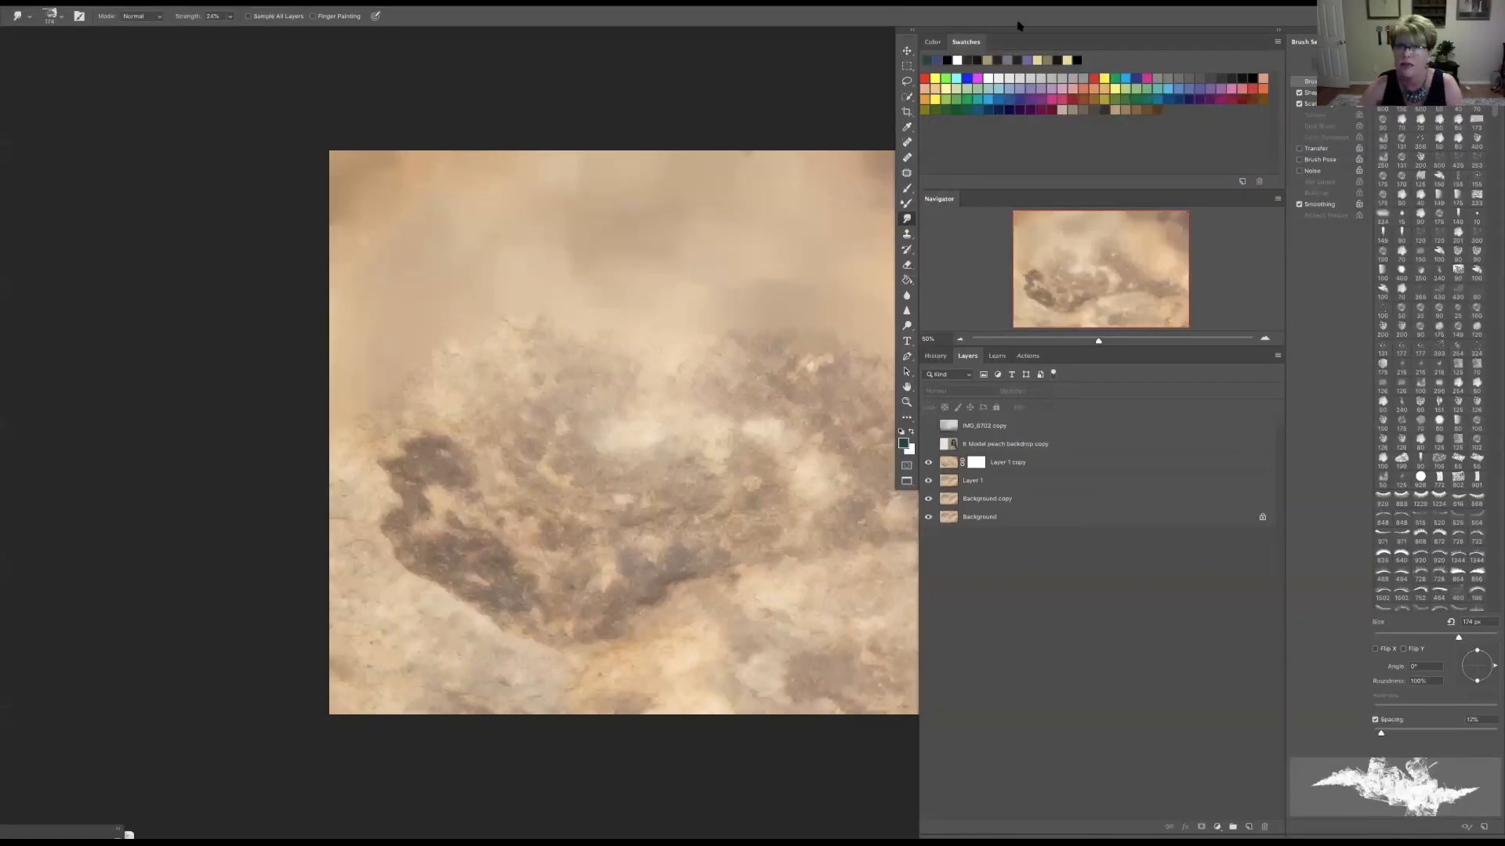
left_click_drag(986, 30, 1217, 18)
left_click_drag(1048, 30, 1044, 10)
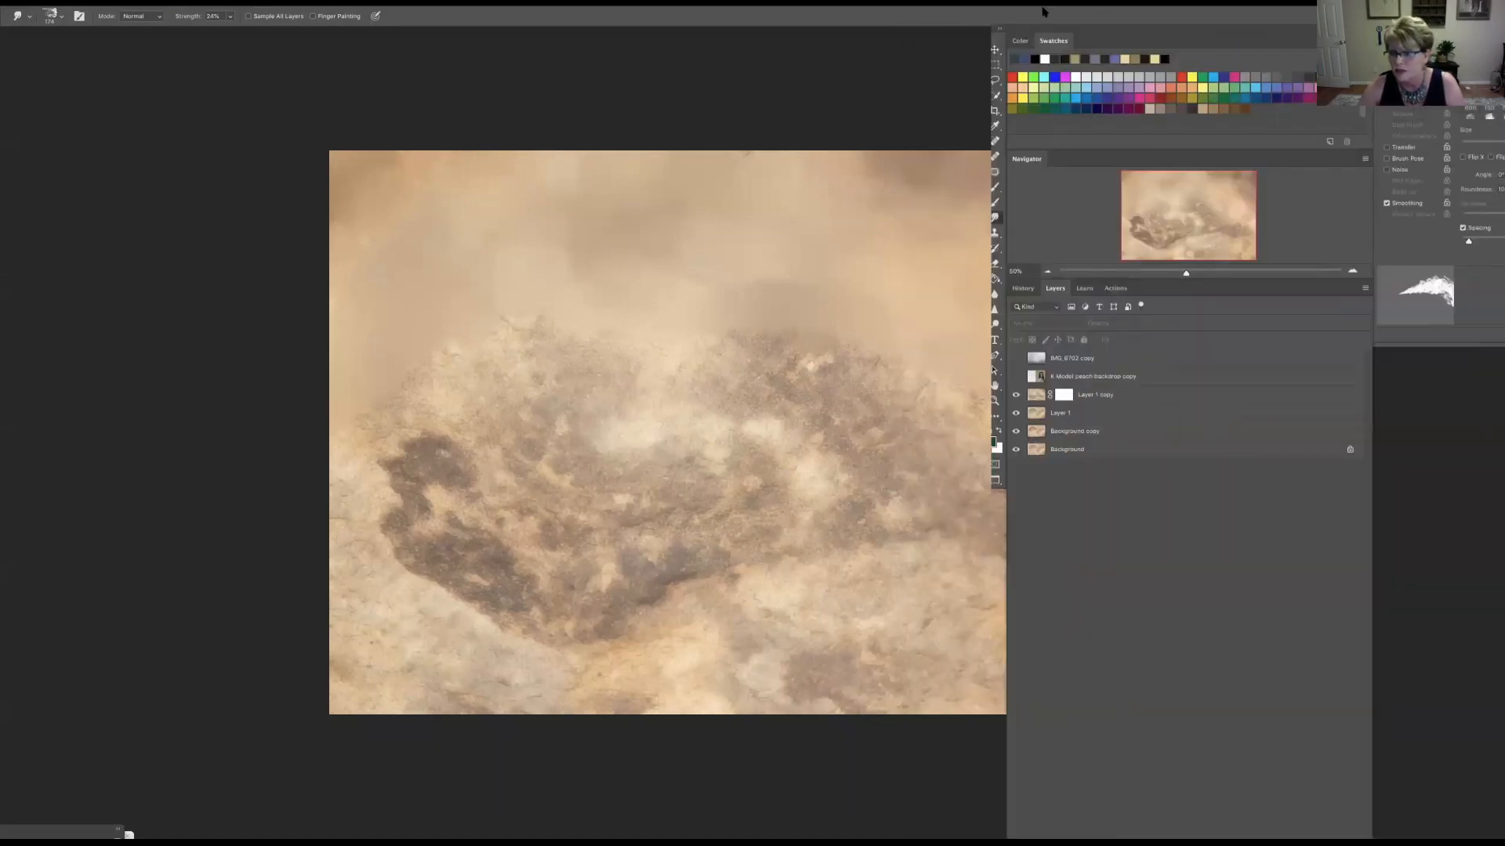
left_click_drag(1159, 12, 1217, 13)
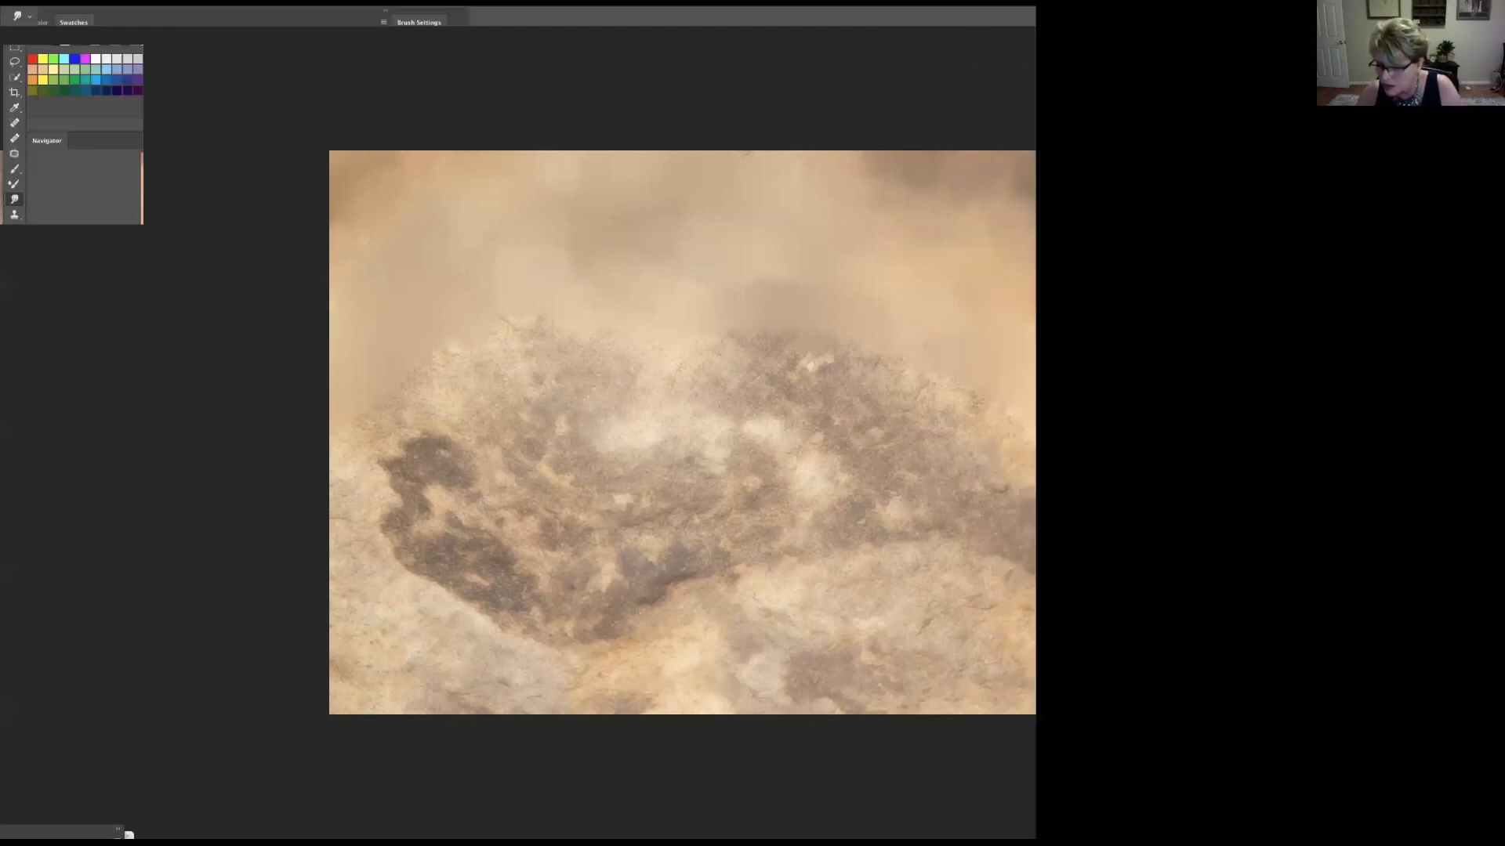
left_click_drag(1427, 471, 1422, 470)
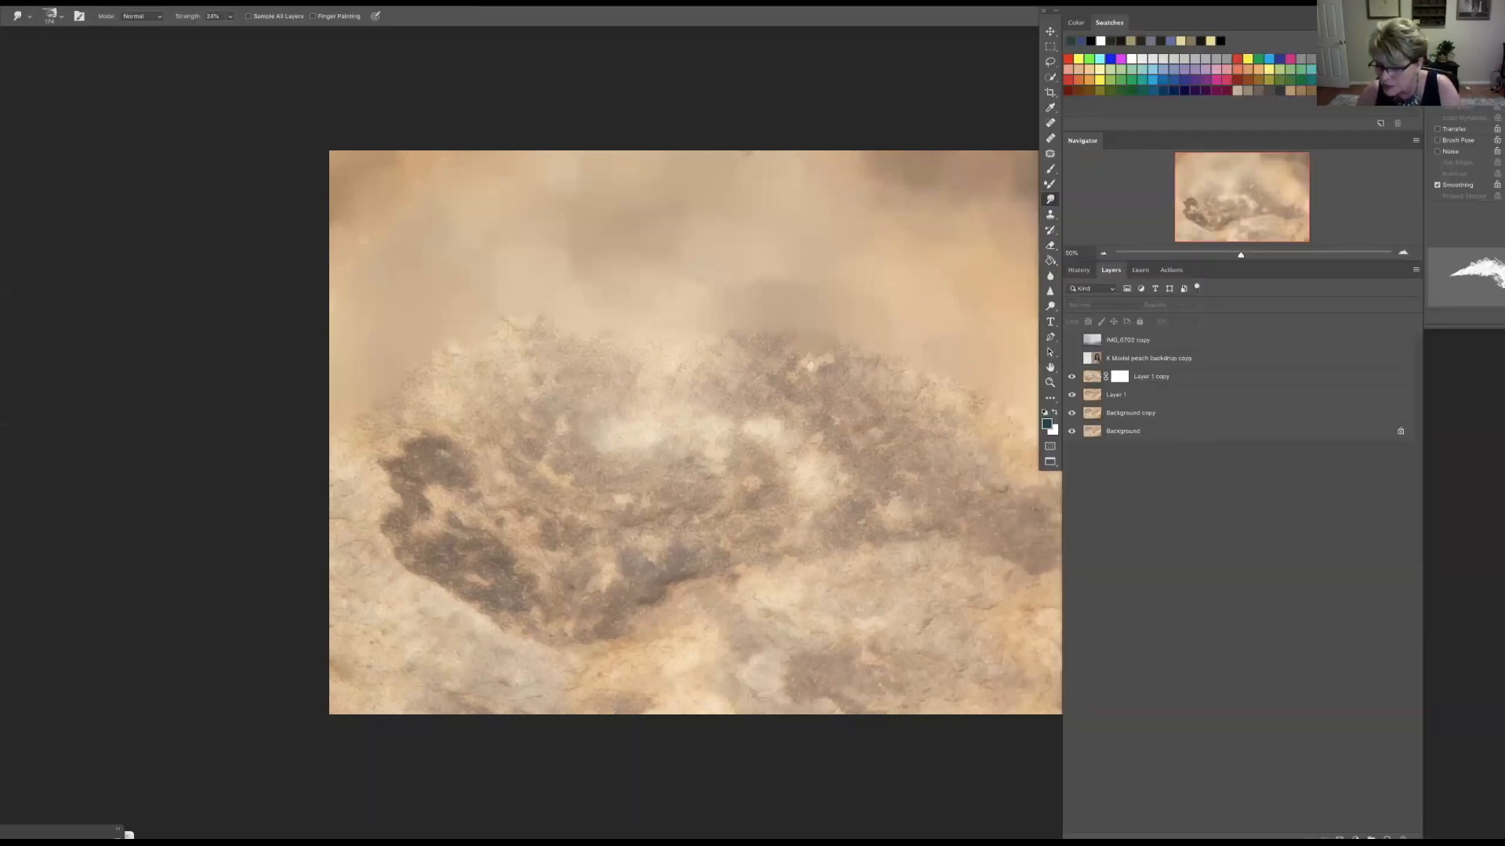
left_click_drag(1420, 838, 1420, 690)
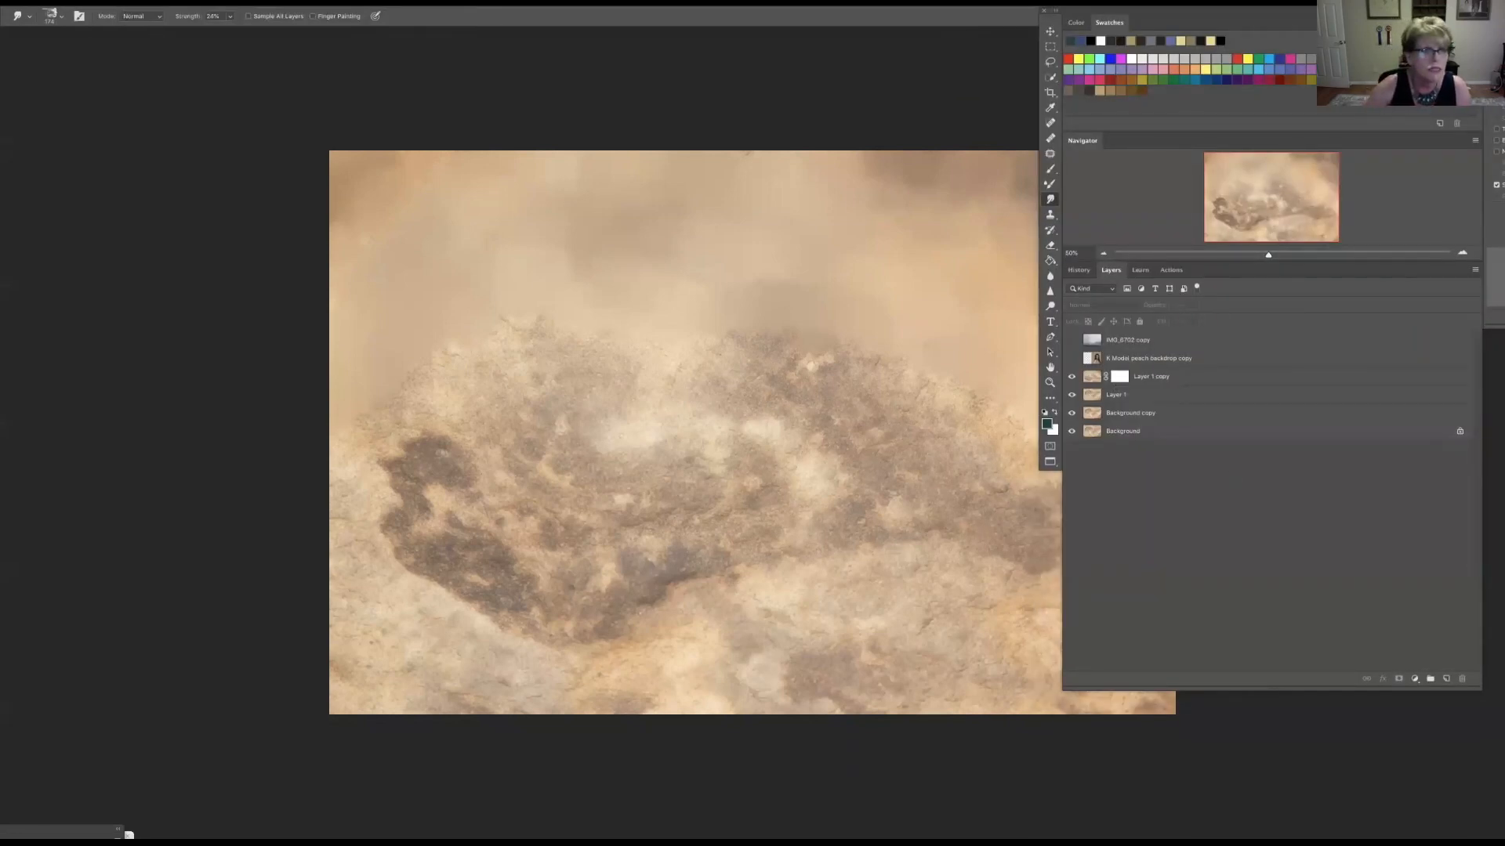
Step: Delete the layer mask from the Layer 1 copy layer without applying it
left_click(1106, 378)
left_click_drag(1120, 378, 1461, 680)
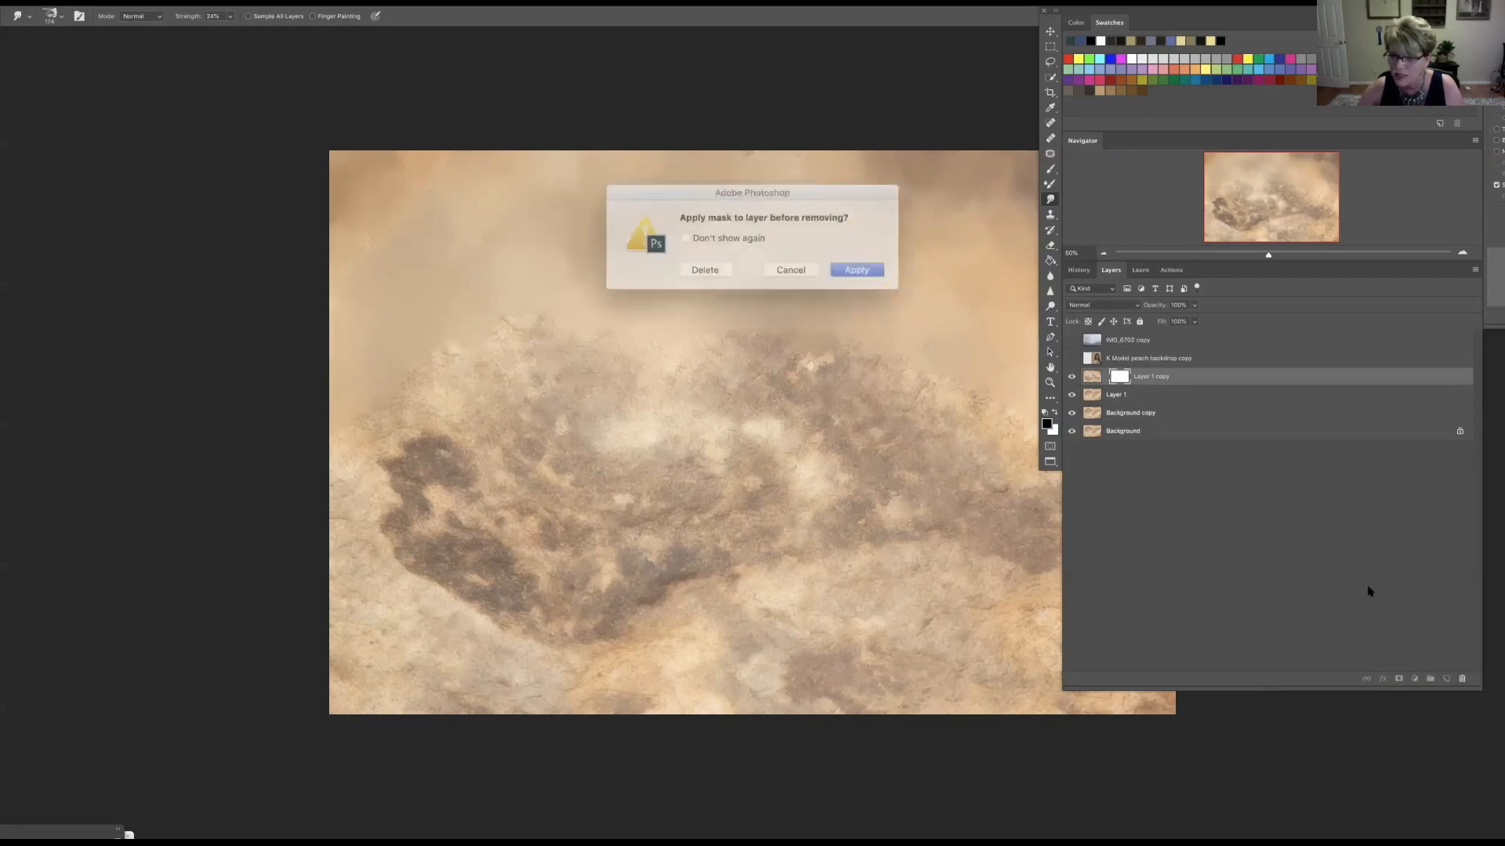
left_click(710, 265)
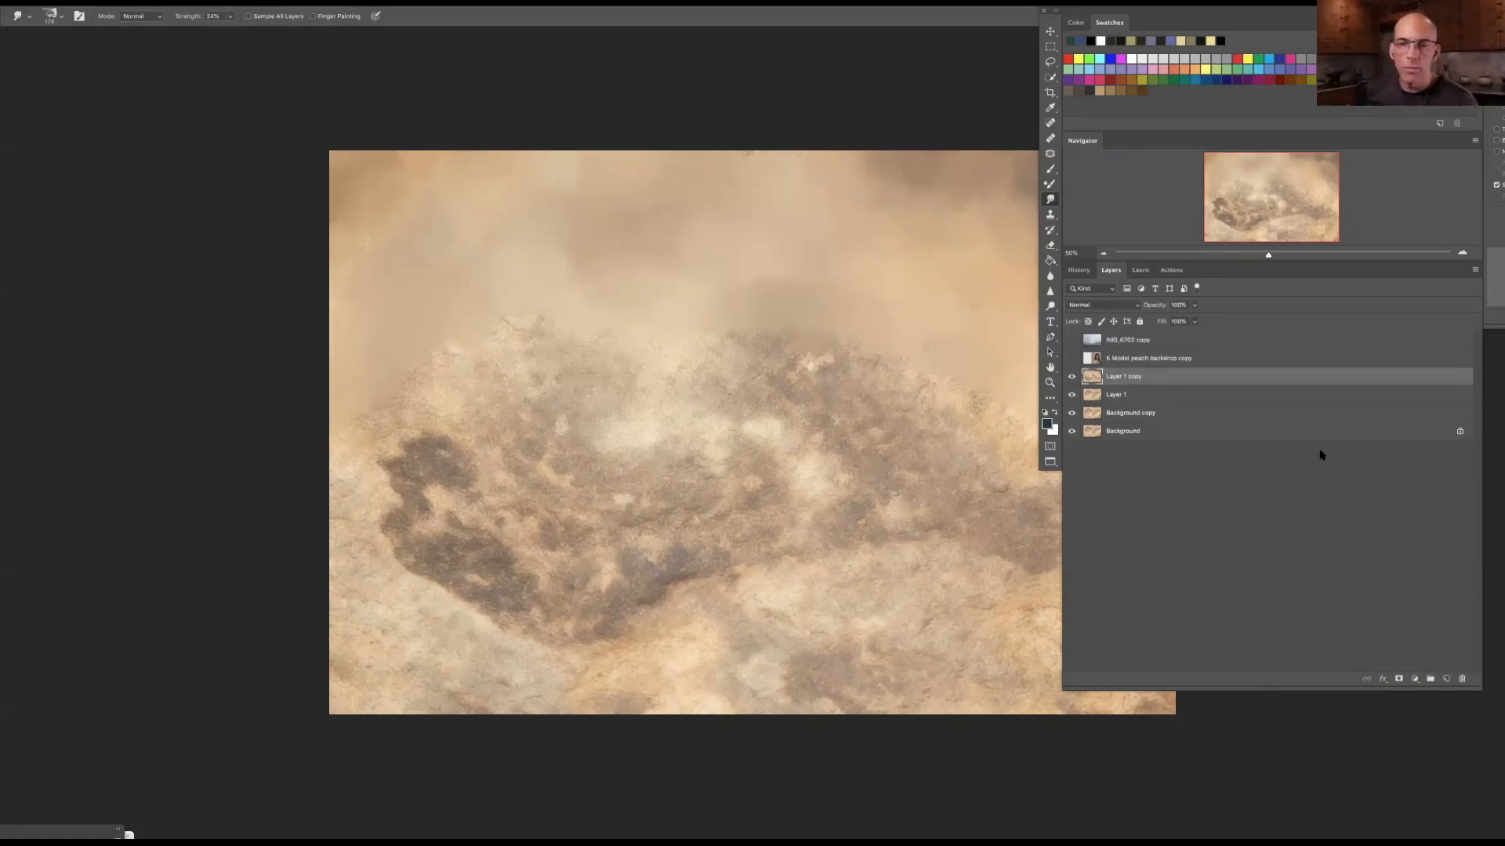
Step: Hide and show the flipped Layer 1 copy to compare it with the unflipped Layer 1 below
left_click(1071, 377)
left_click_drag(1134, 17, 1183, 17)
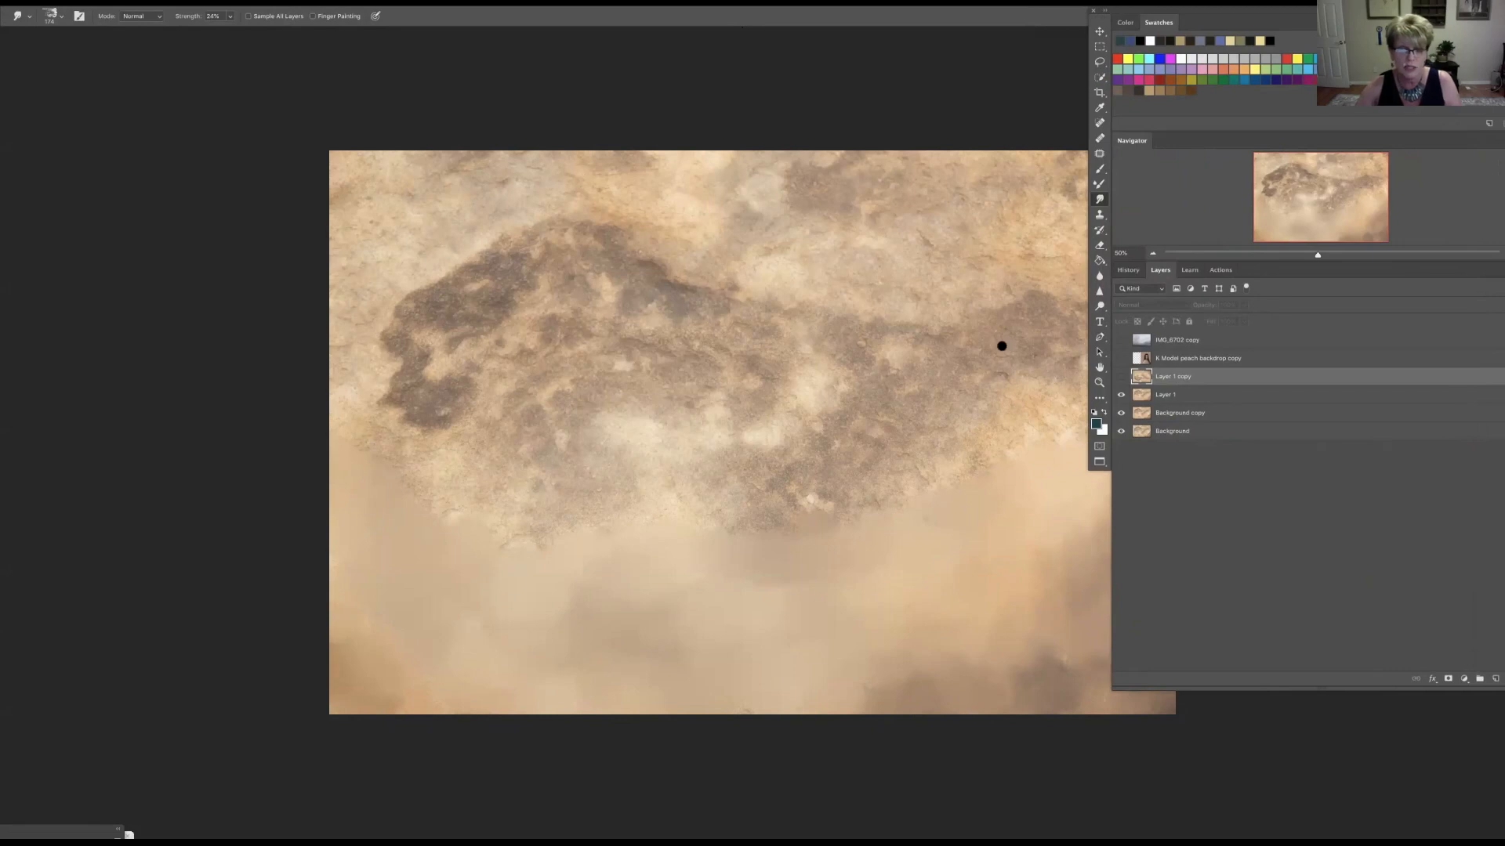
left_click(1120, 378)
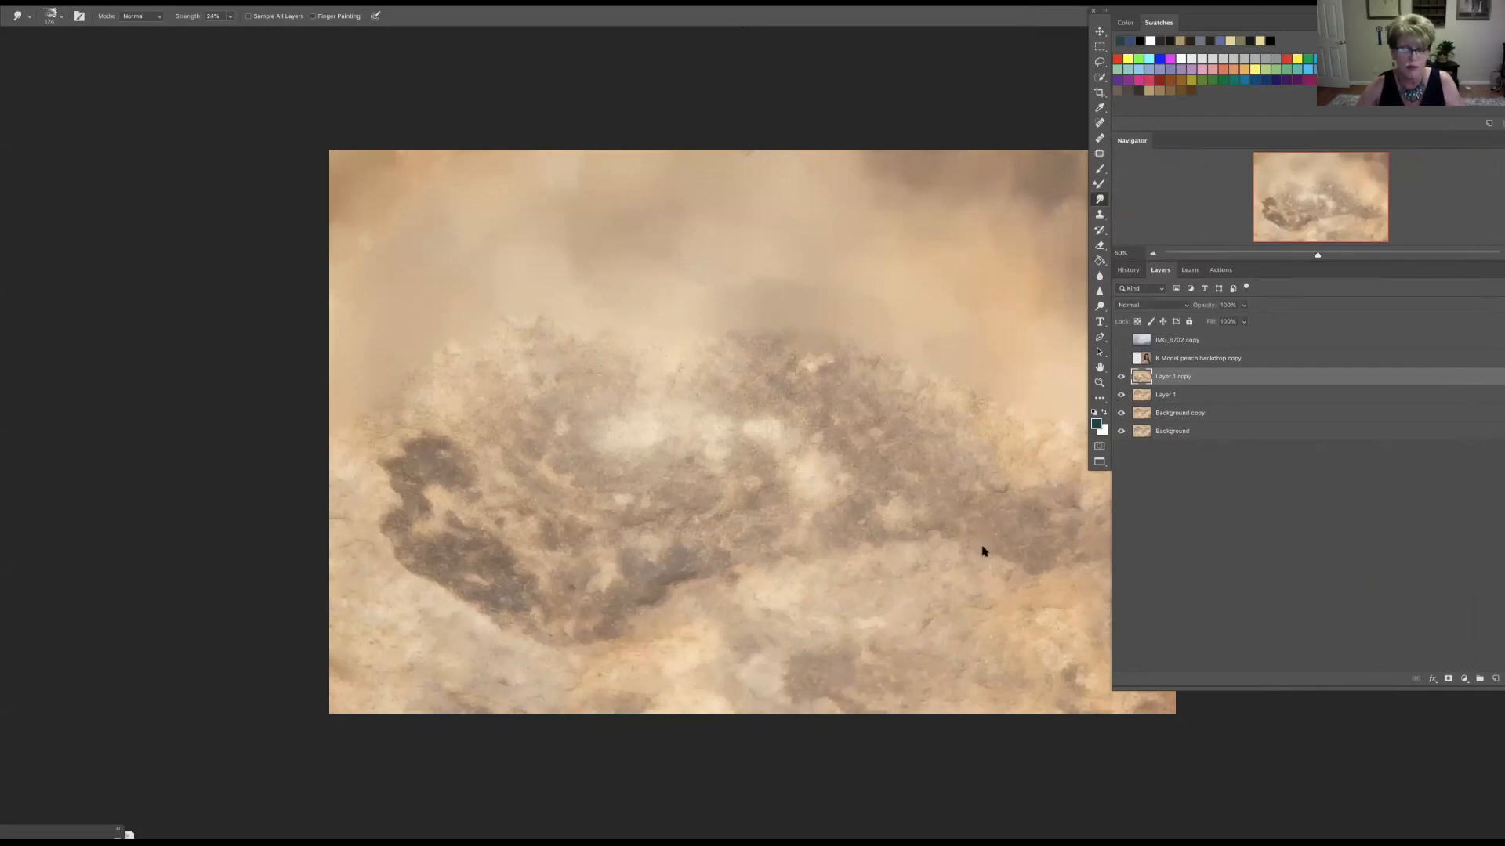
Step: Add a white layer mask to the flipped Layer 1 copy layer
left_click(1443, 670)
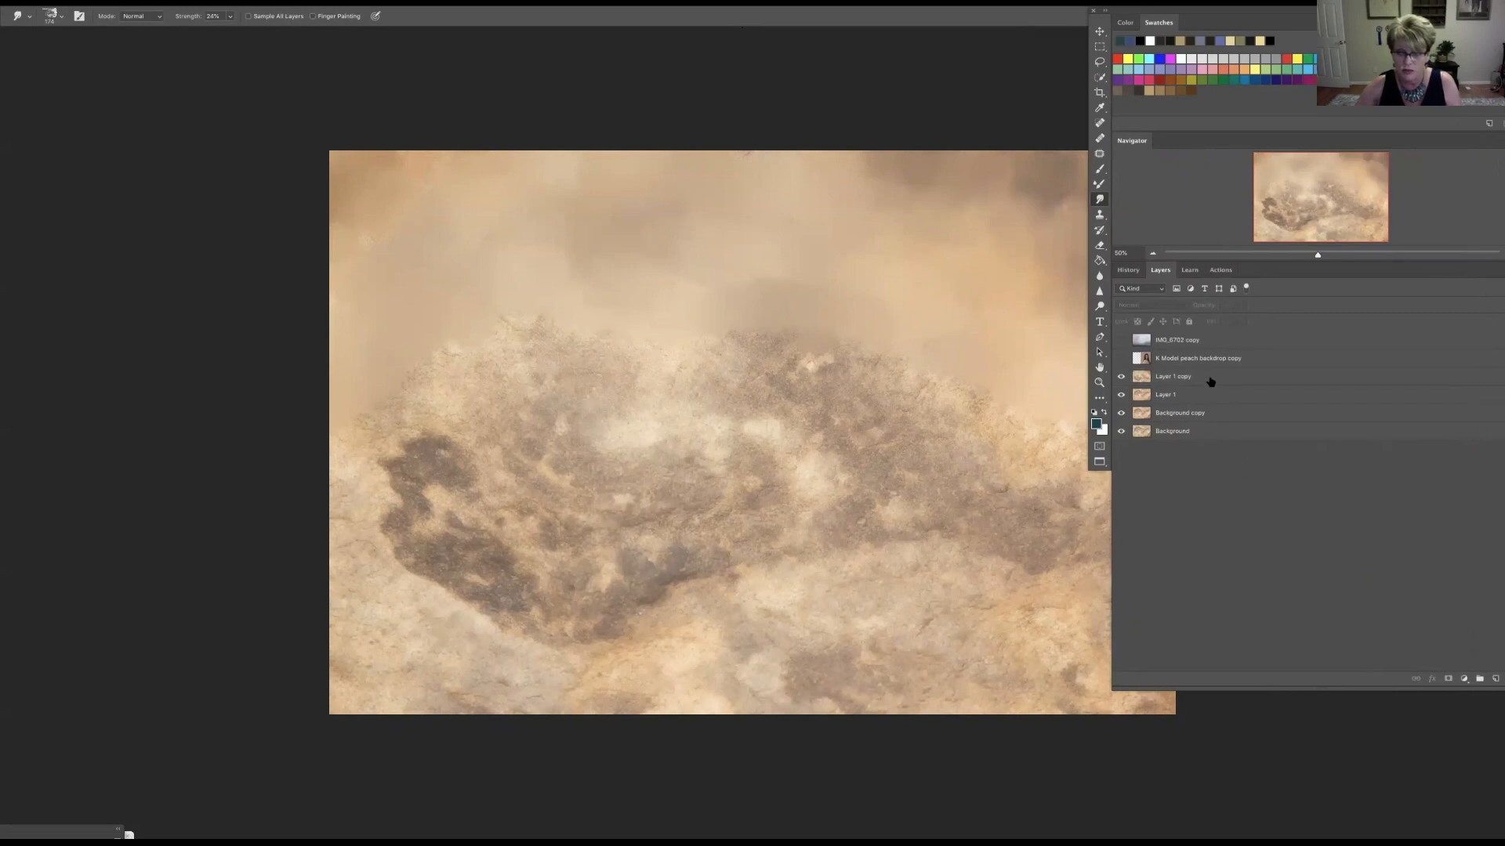
left_click(1211, 379)
left_click(1447, 679)
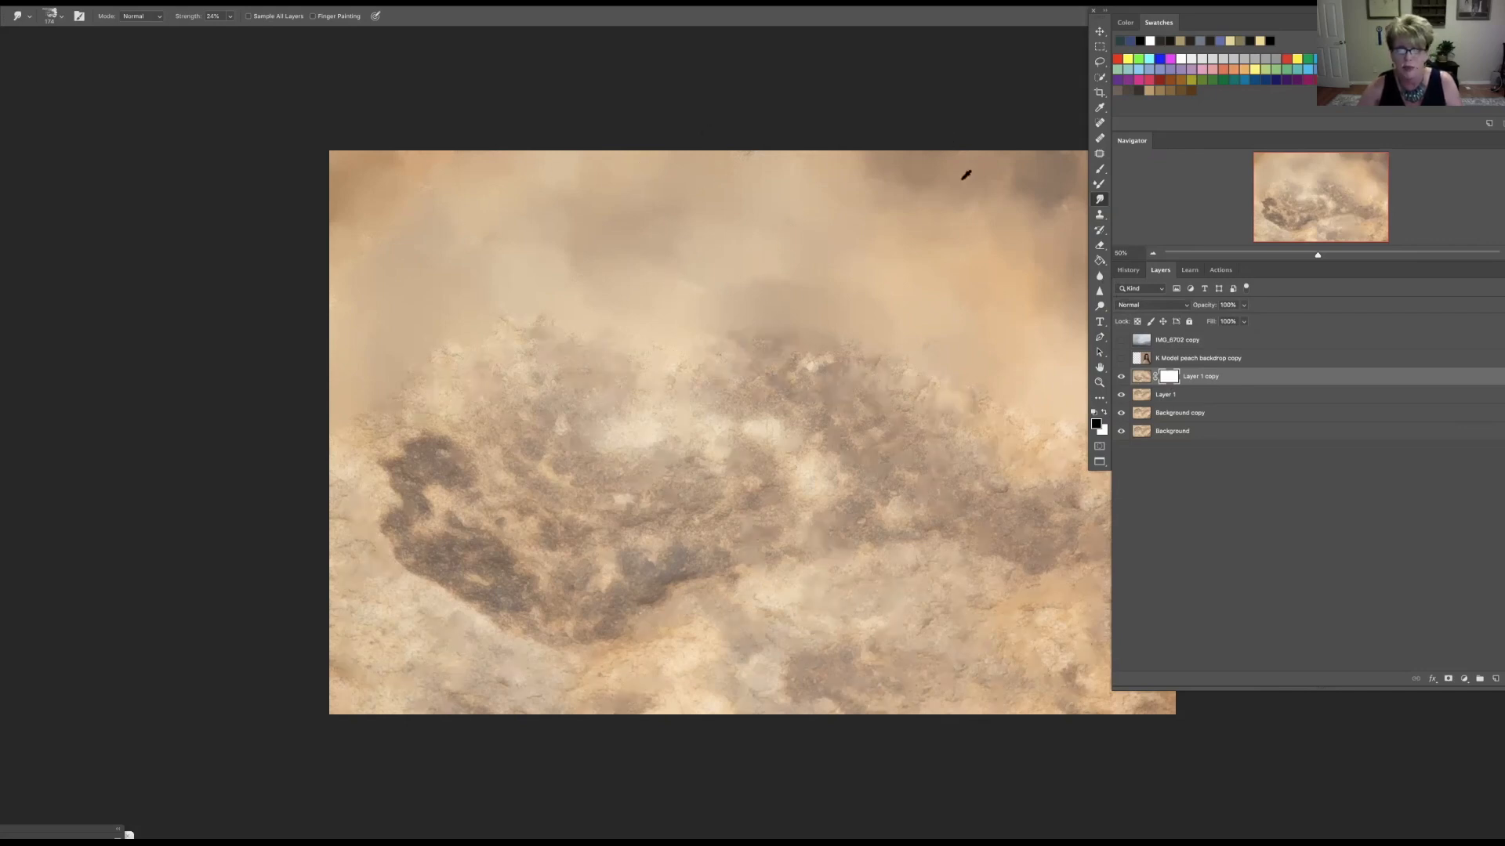
Step: Paint with a black brush (000000) on the Layer 1 copy mask to blend away the dark rock patch near the image's right edge
left_click_drag(1204, 11, 1279, 12)
left_click(1174, 170)
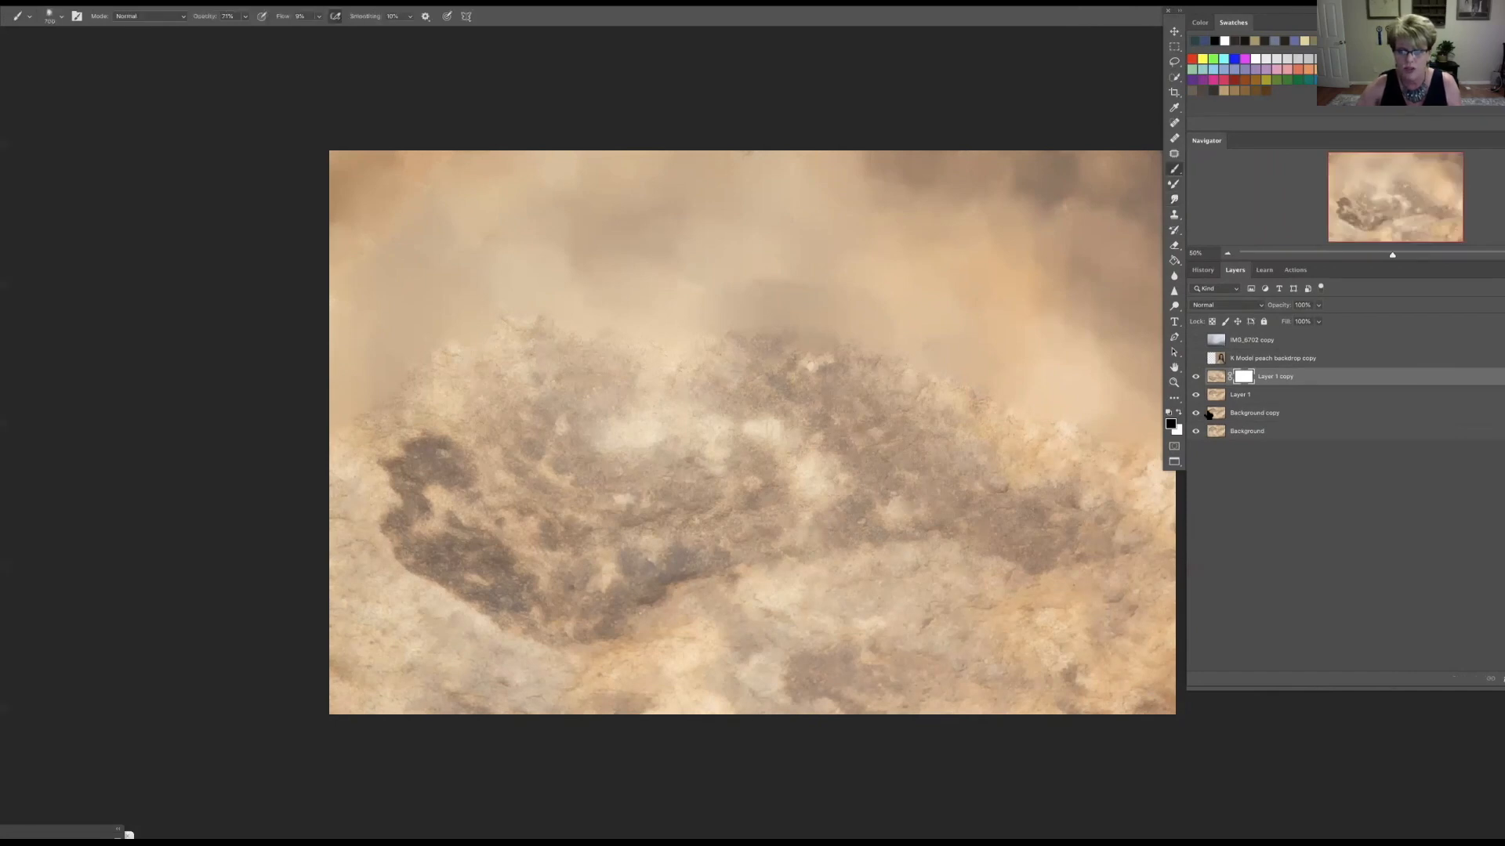
left_click(1170, 425)
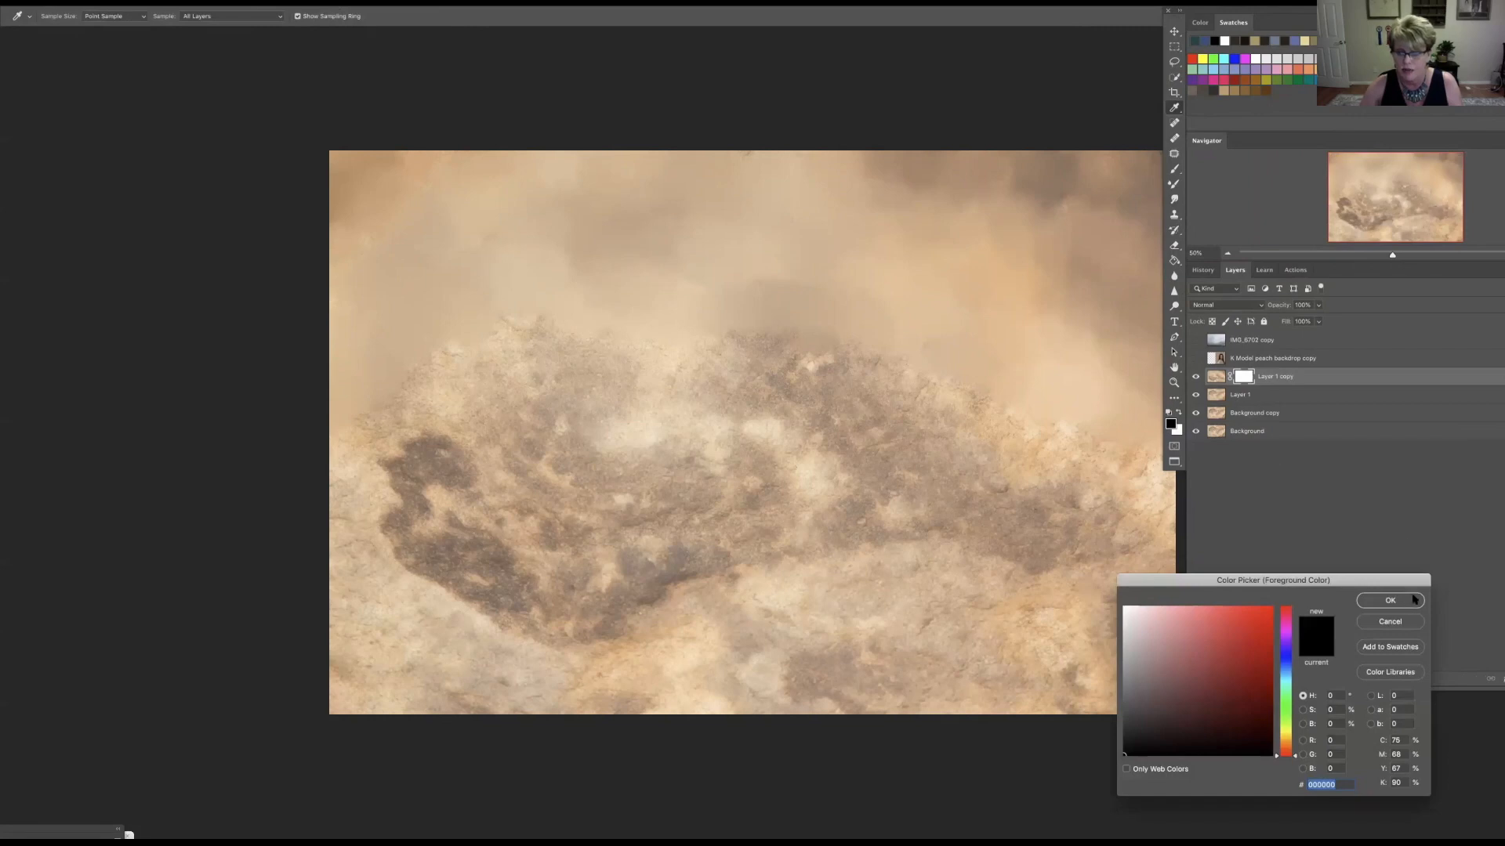
left_click(1410, 603)
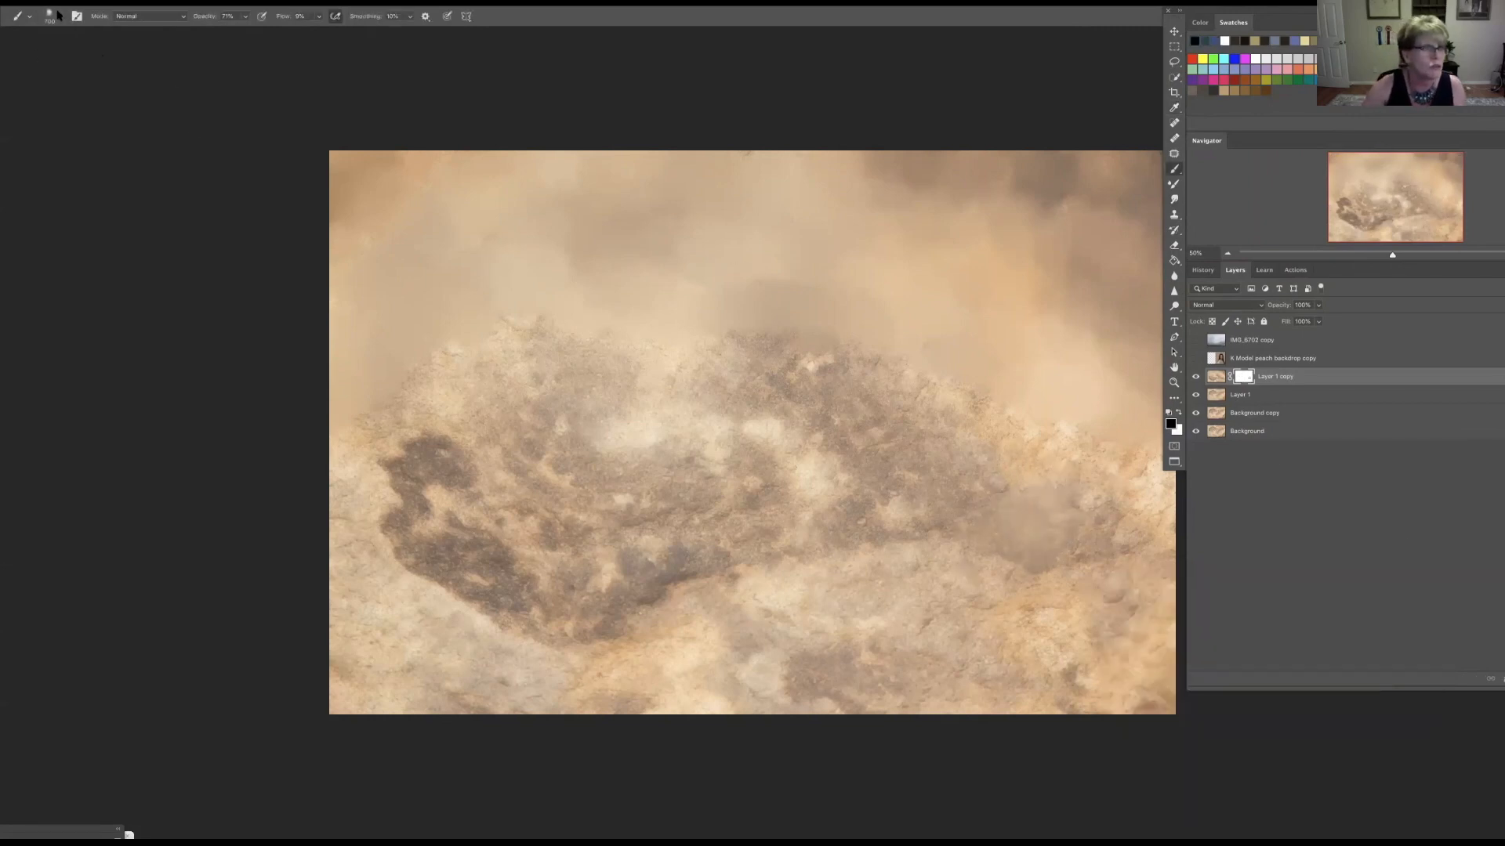
Step: Paint the Layer 1 copy mask with a soft round brush, raised to 100% opacity, to fade the rock in the image's lower-right area
left_click(62, 16)
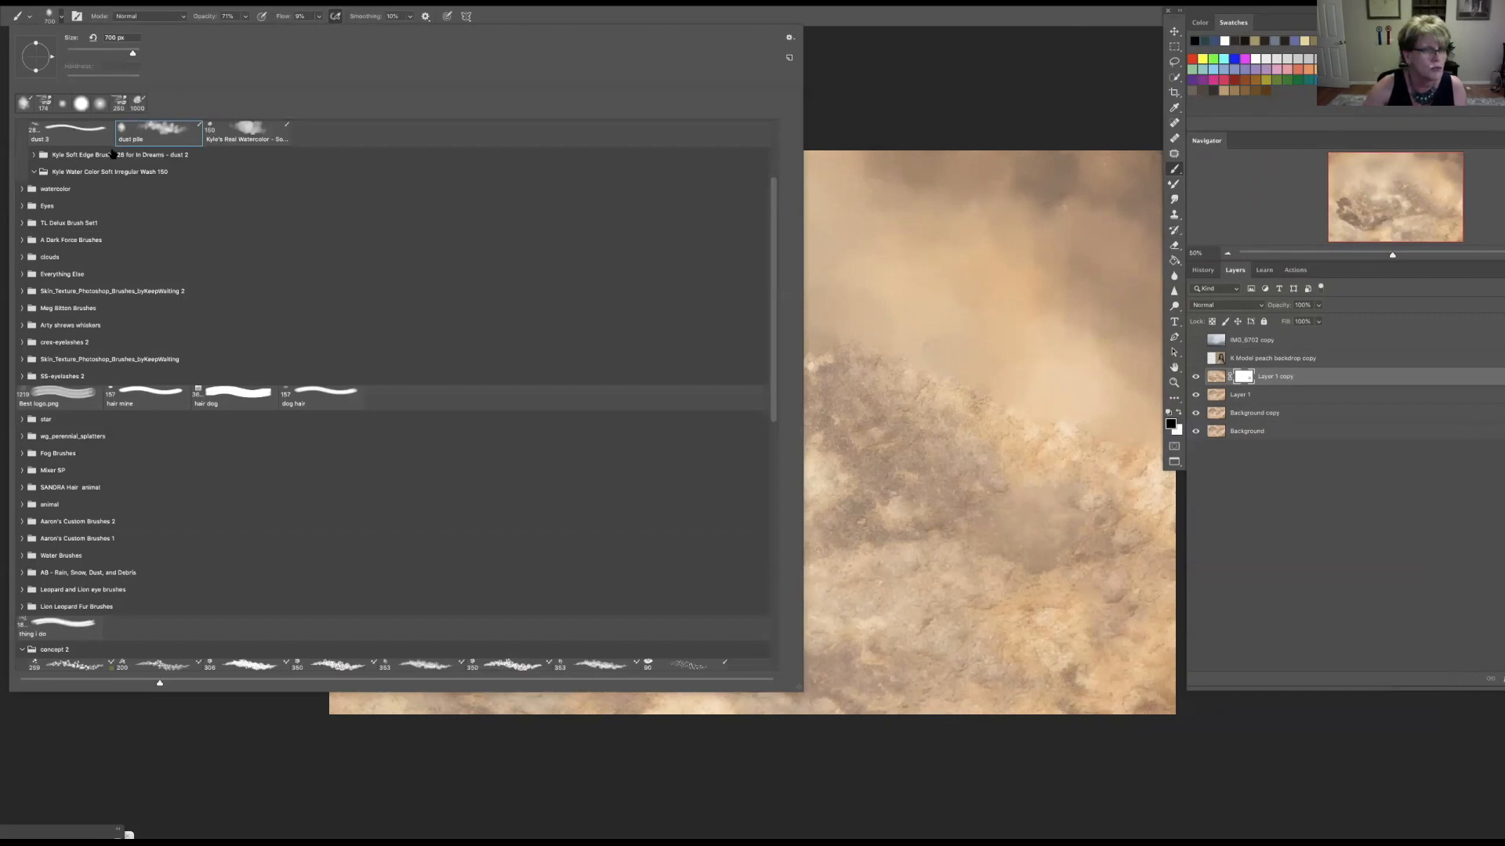
left_click(64, 103)
left_click(1023, 542)
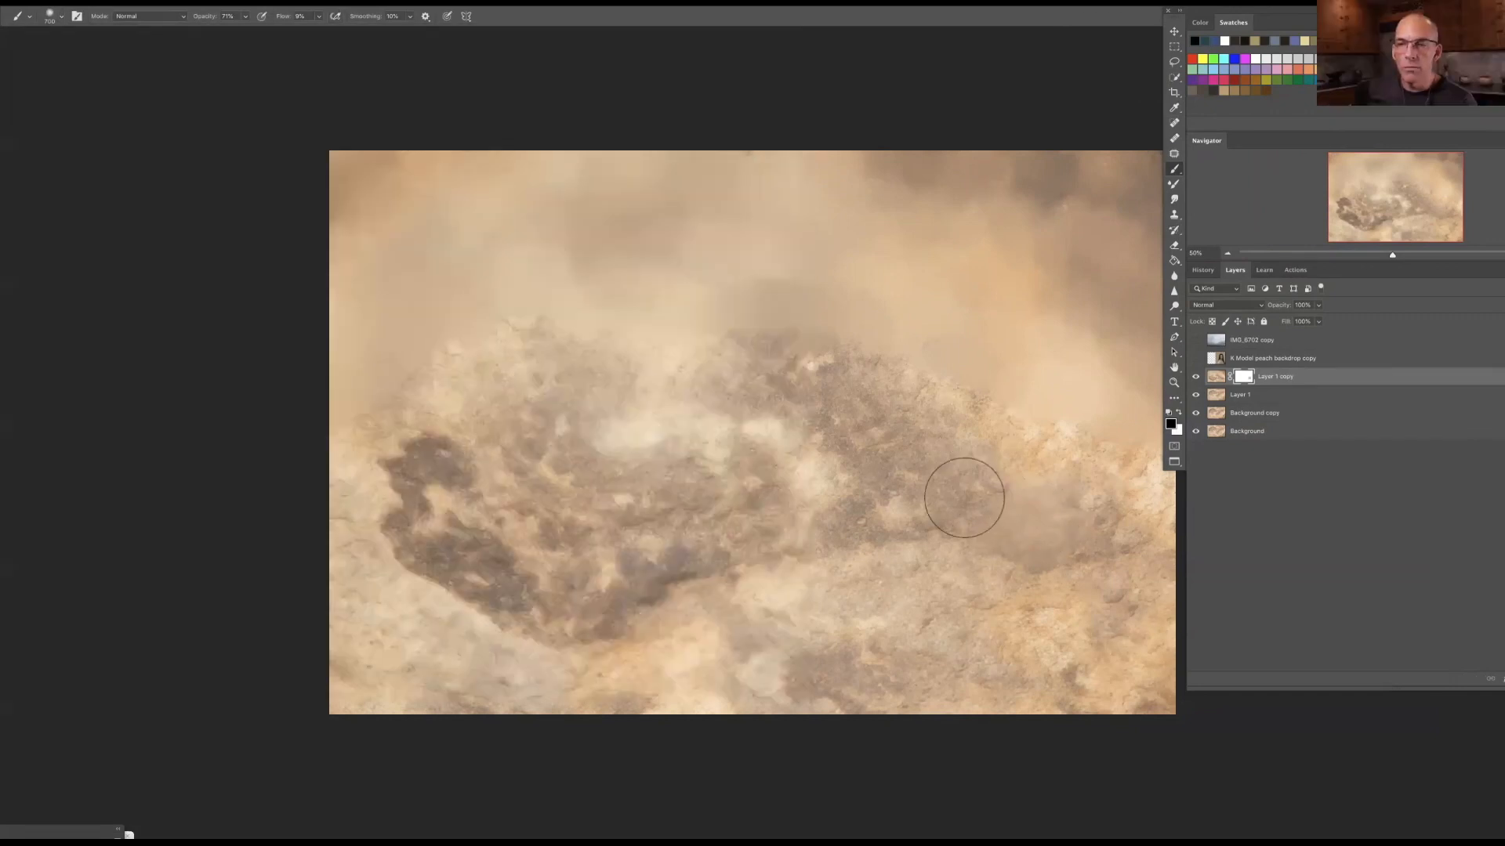
left_click_drag(925, 499, 980, 492)
key("1")
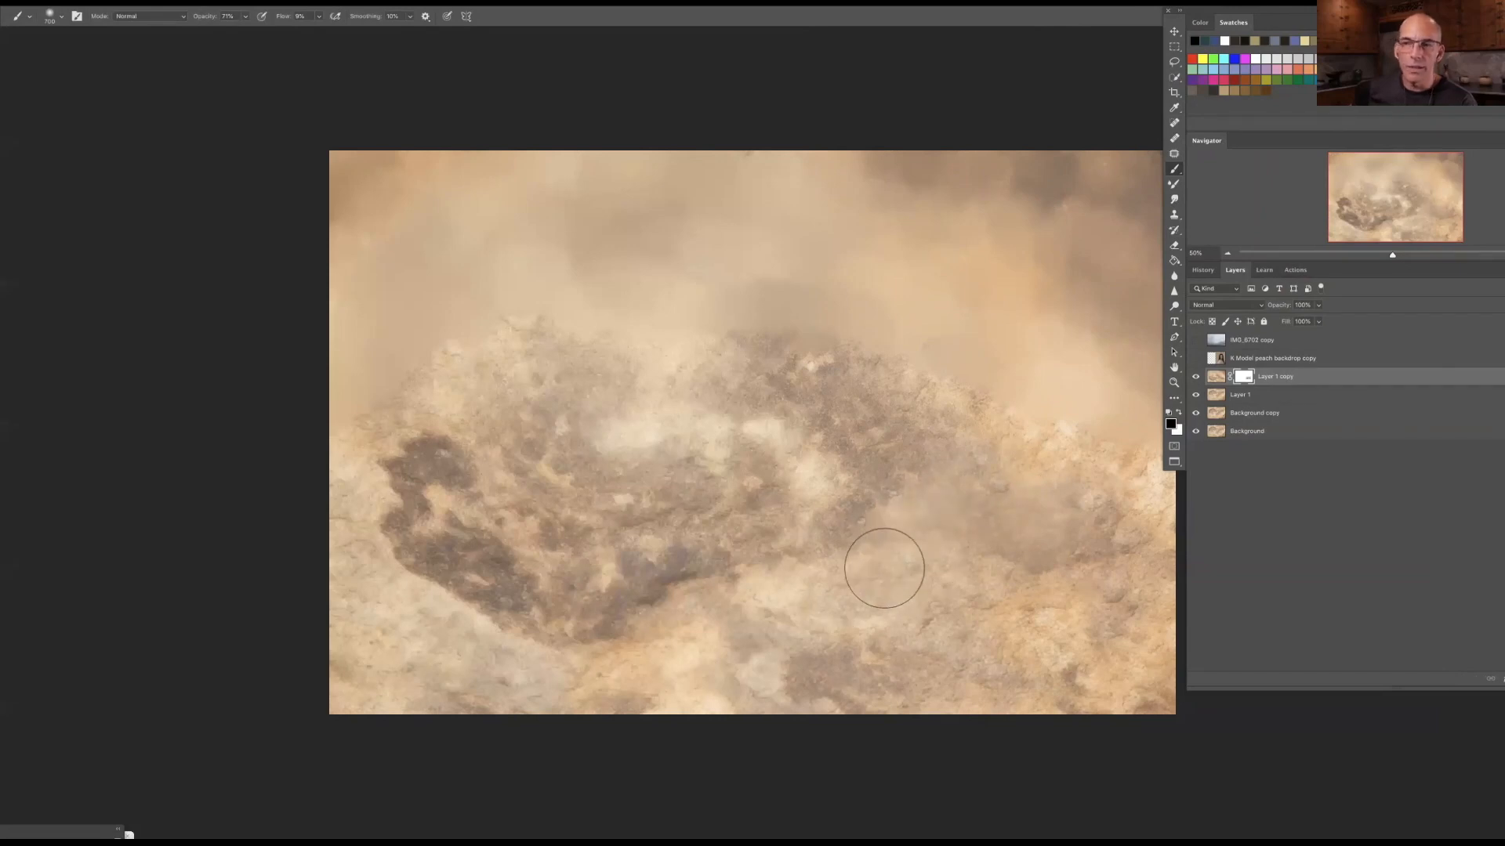
key("0")
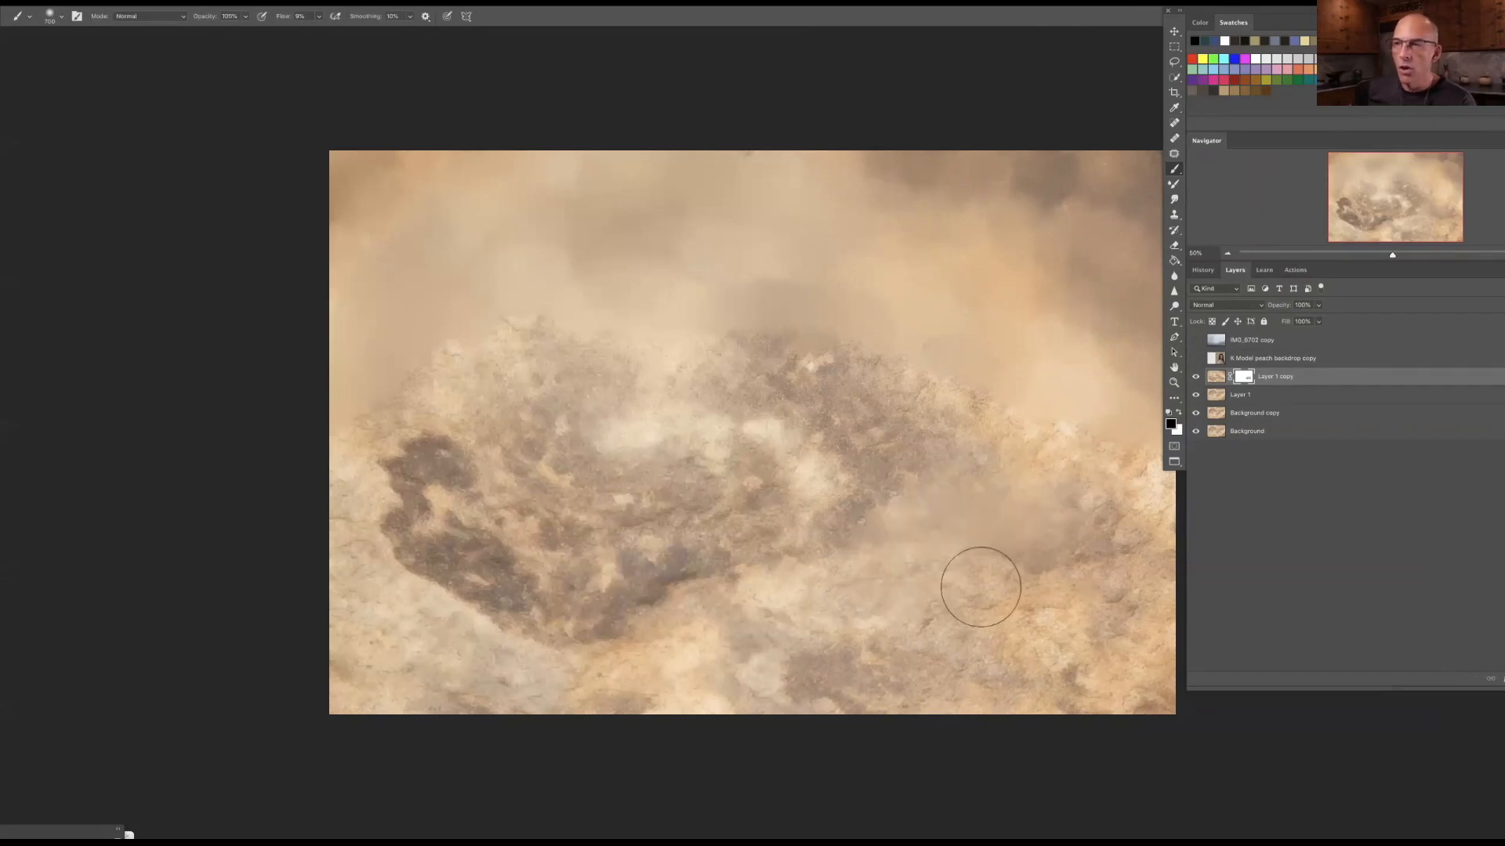
mouse_move(1121, 502)
left_mouse_down()
mouse_move(1042, 672)
mouse_move(971, 671)
left_mouse_up()
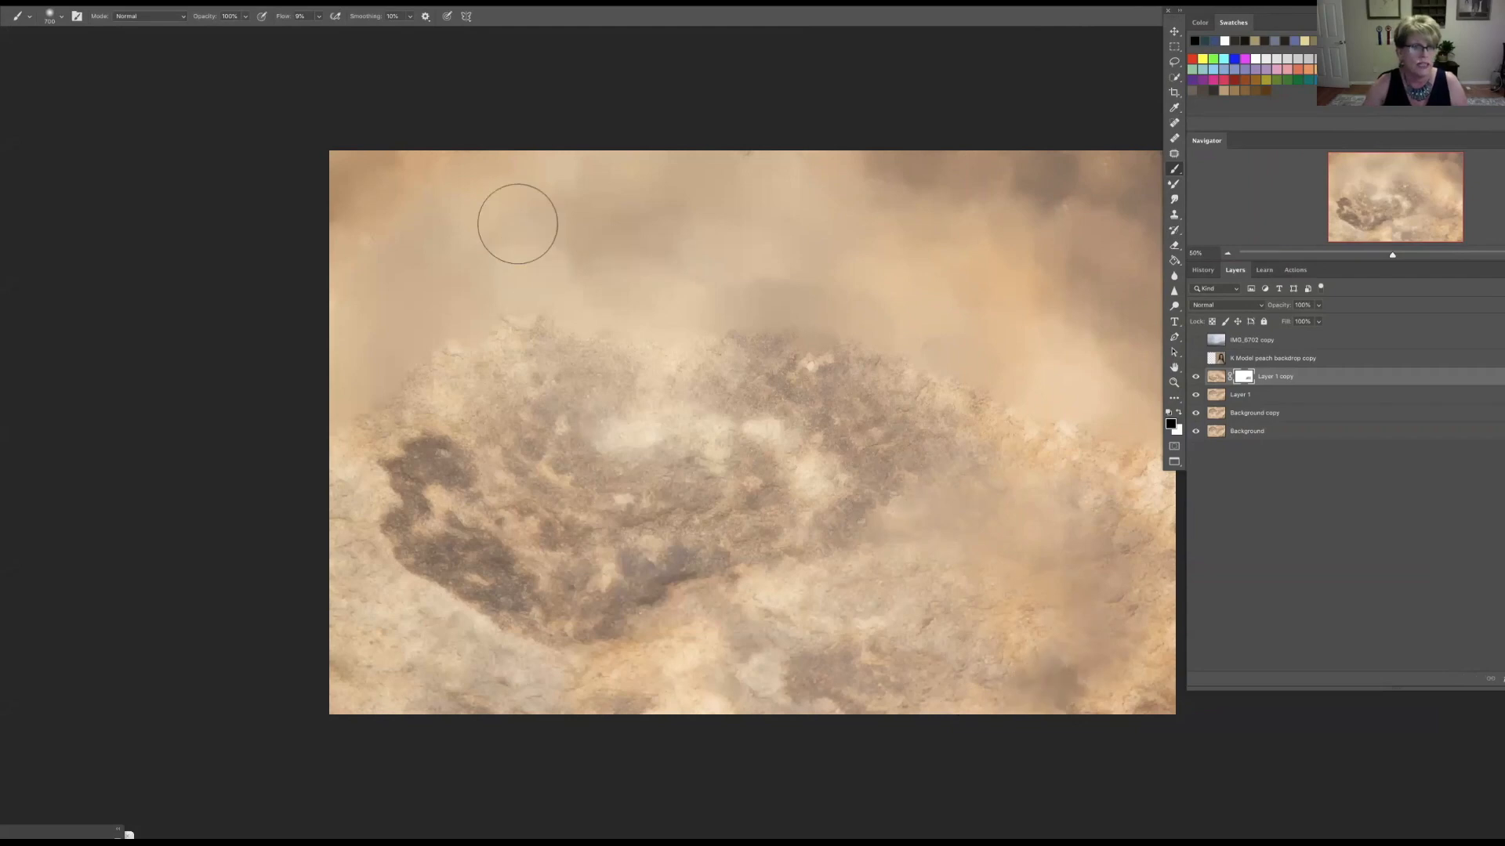
Step: Raise the brush flow to 100%, mask out the lower rock, restore the central texture, and compare with Layer 1 copy hidden
left_click(318, 16)
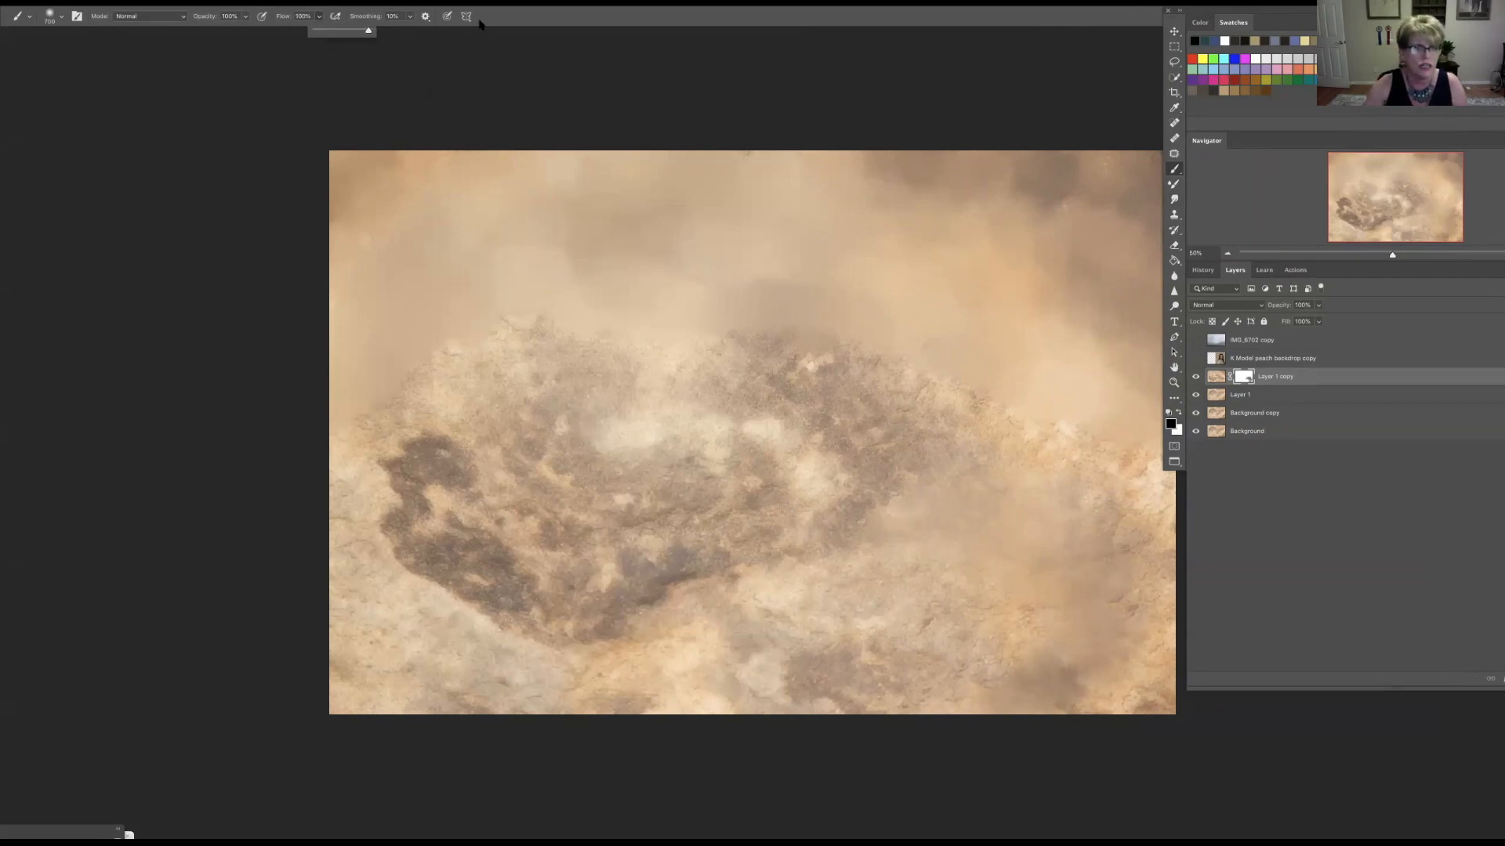
mouse_move(1032, 564)
left_mouse_down()
mouse_move(1091, 695)
mouse_move(1136, 742)
mouse_move(1156, 518)
mouse_move(1111, 438)
mouse_move(1018, 459)
mouse_move(827, 744)
mouse_move(769, 781)
mouse_move(734, 700)
mouse_move(892, 615)
mouse_move(552, 632)
mouse_move(702, 540)
mouse_move(471, 560)
mouse_move(332, 530)
mouse_move(355, 394)
mouse_move(447, 489)
mouse_move(360, 645)
mouse_move(536, 681)
mouse_move(636, 663)
mouse_move(685, 682)
mouse_move(594, 759)
left_mouse_up()
key("x")
mouse_move(435, 412)
left_mouse_down()
mouse_move(399, 424)
mouse_move(364, 398)
mouse_move(361, 443)
mouse_move(382, 419)
mouse_move(400, 480)
mouse_move(436, 503)
mouse_move(523, 467)
mouse_move(558, 505)
mouse_move(531, 579)
mouse_move(626, 524)
mouse_move(453, 523)
mouse_move(761, 496)
mouse_move(846, 510)
mouse_move(1027, 432)
left_mouse_up()
key("x")
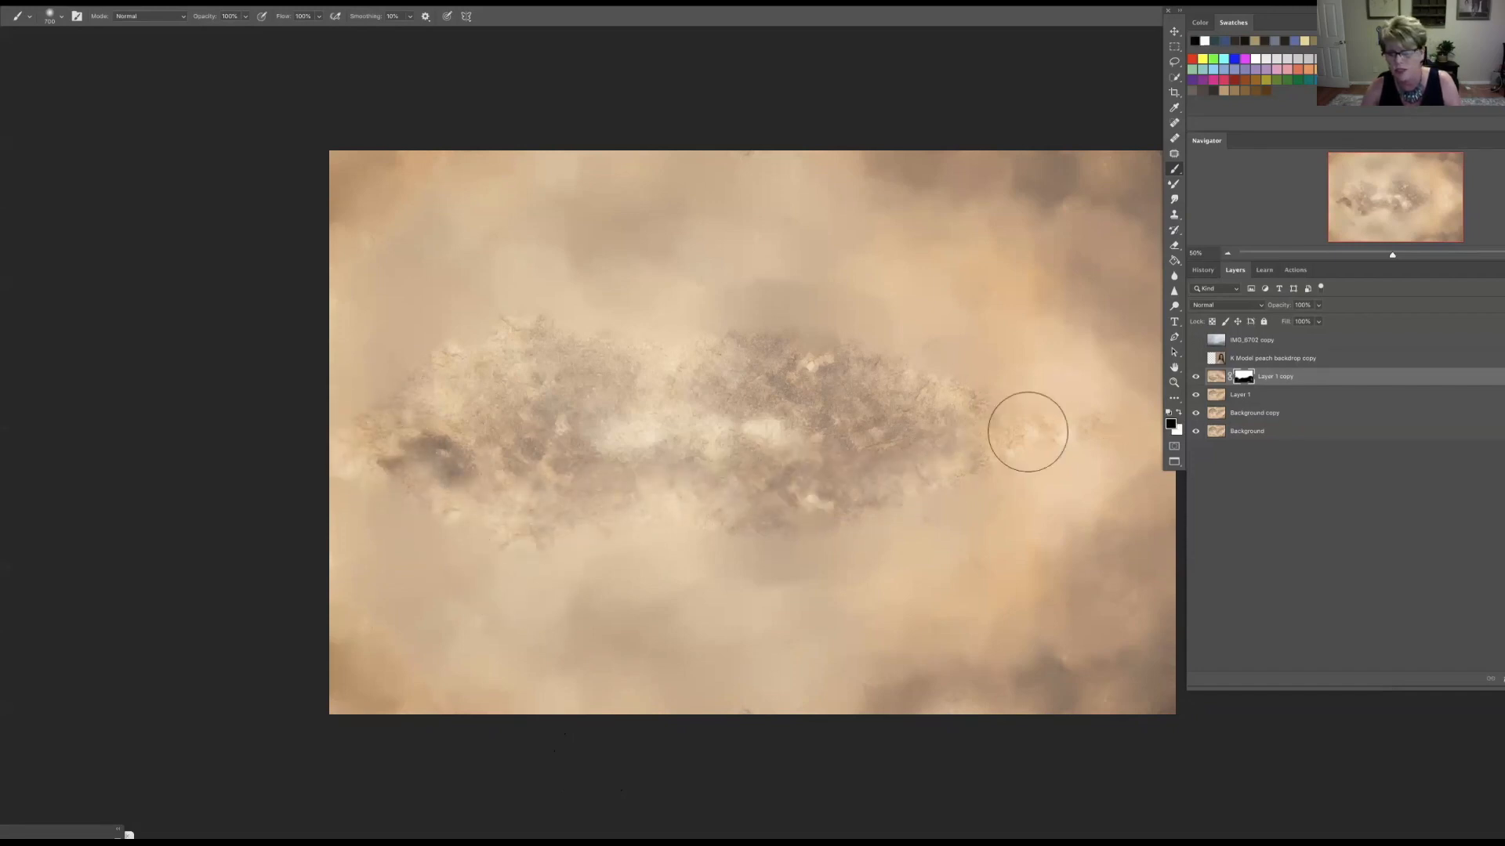
left_click_drag(491, 403, 463, 369)
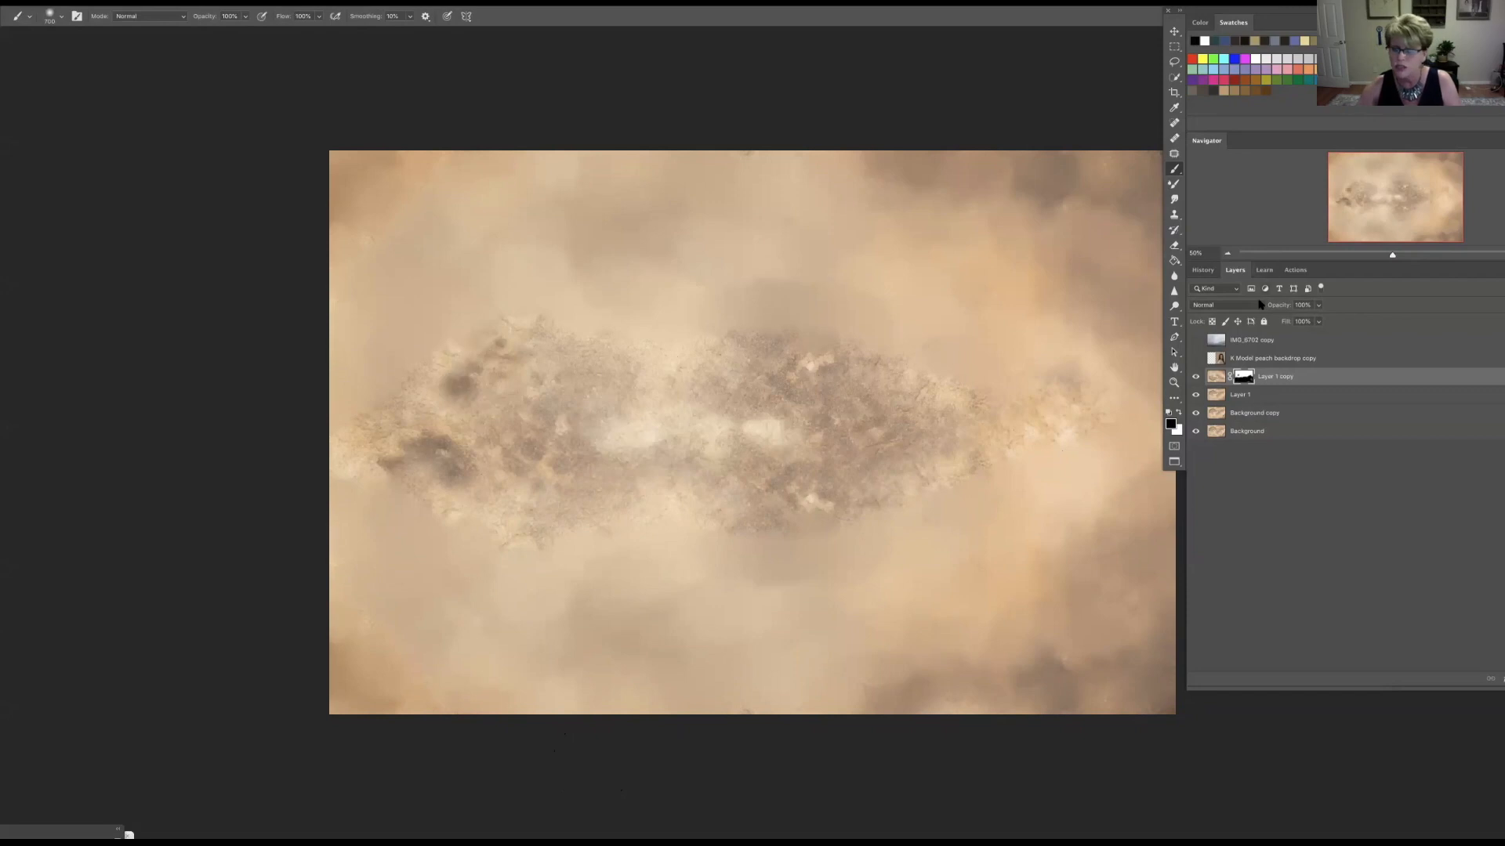
left_click(1195, 377)
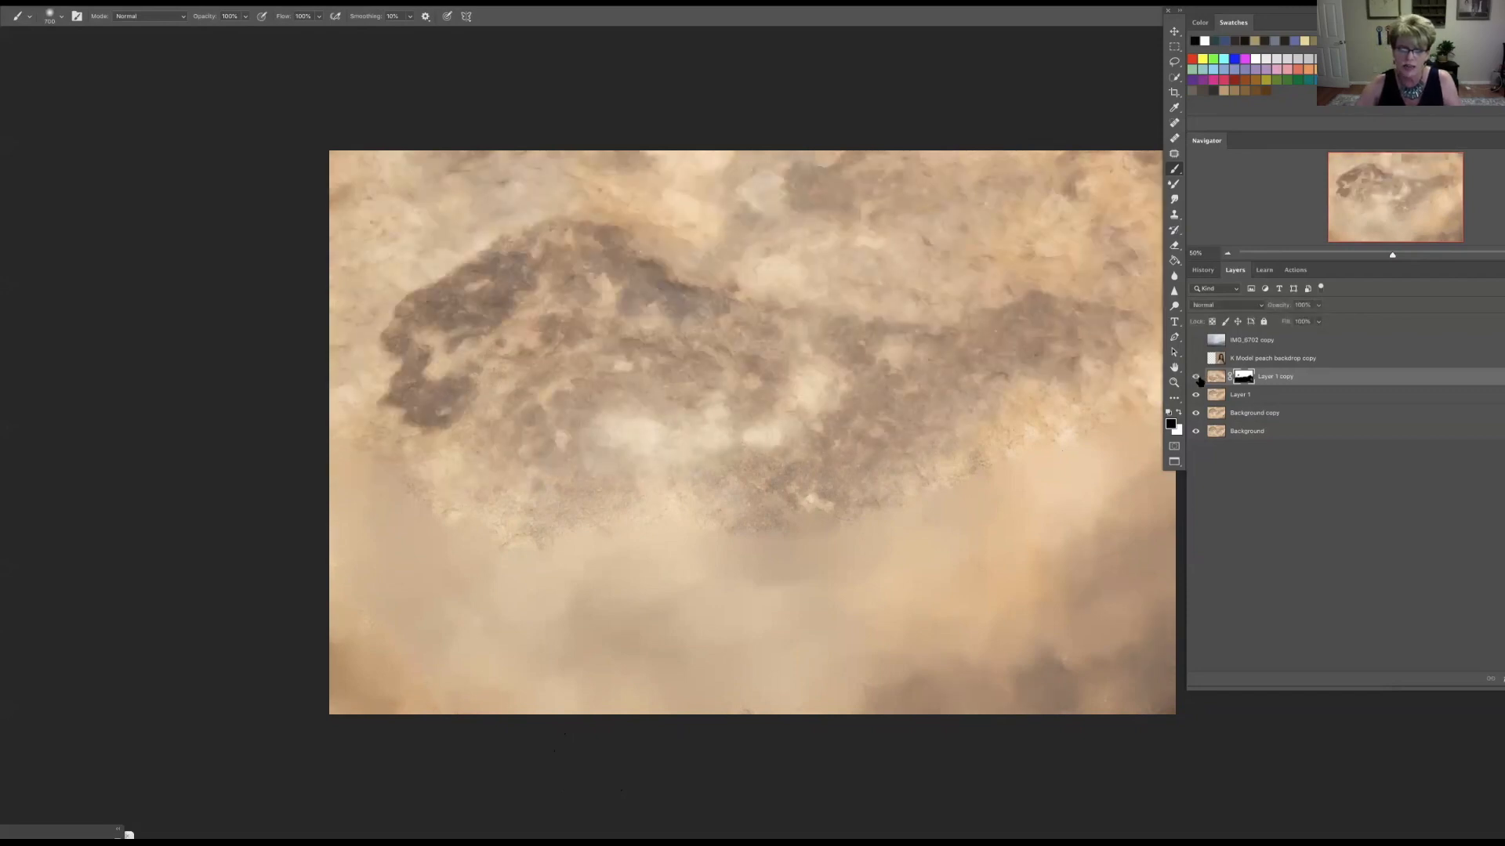
left_click(1195, 378)
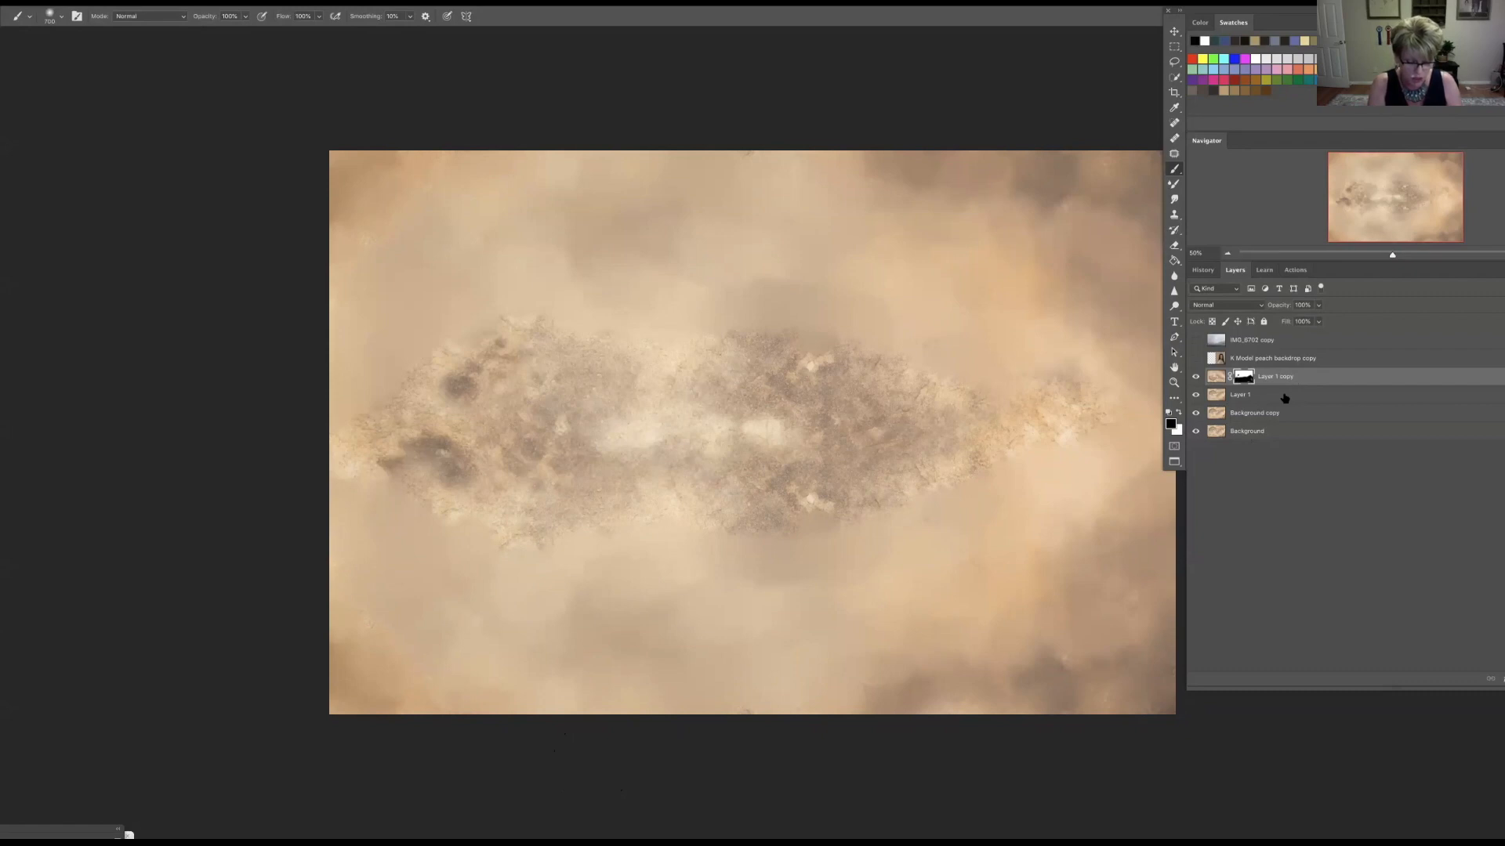
Step: Stamp all visible layers into a new merged layer above Layer 1 copy and toggle its visibility to compare
key("ctrl+shift+alt+e")
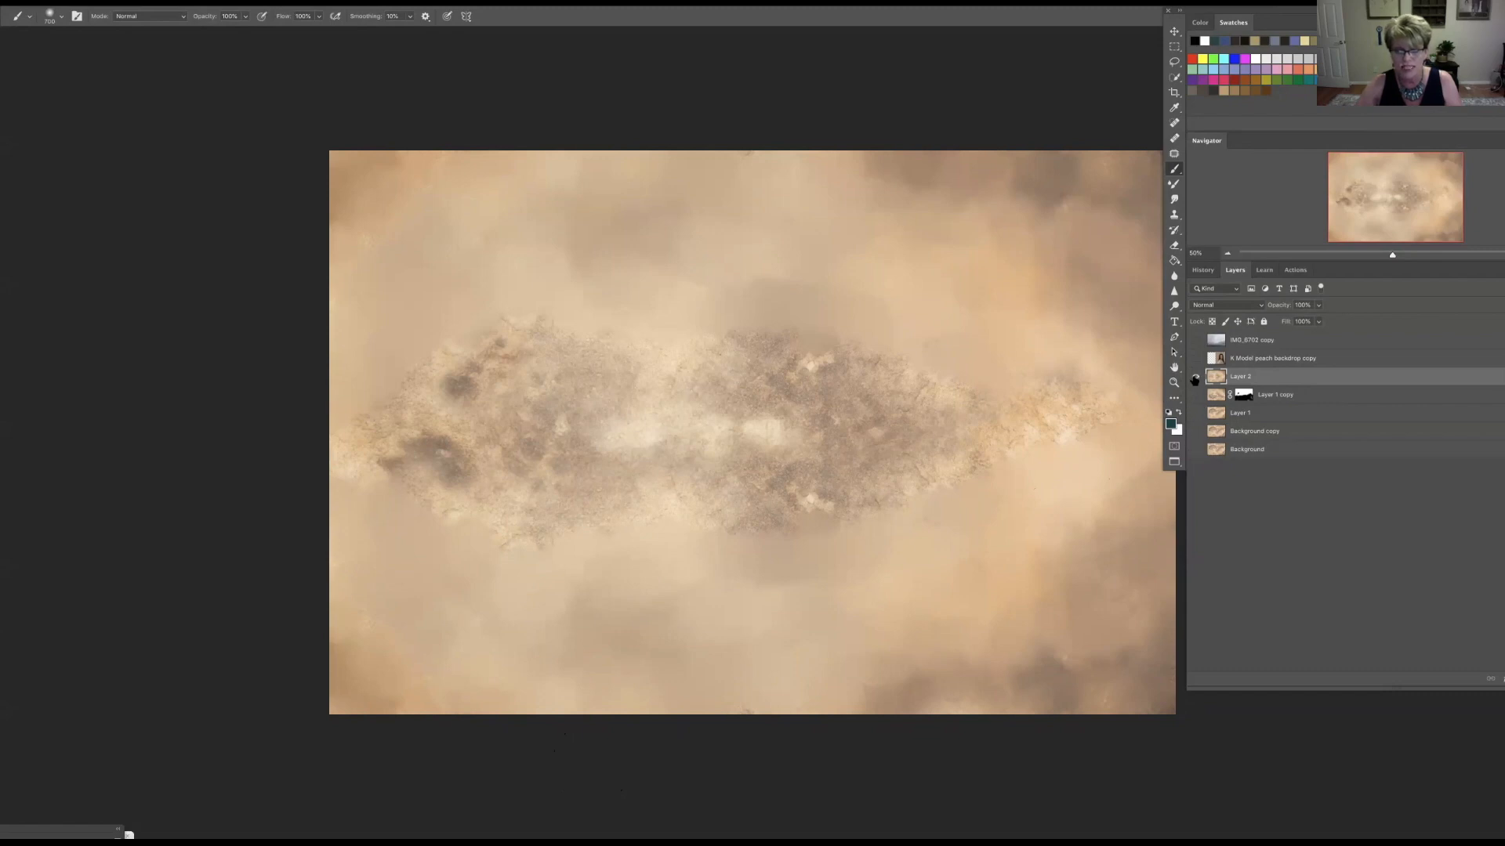
left_click(1195, 377)
left_click(1195, 377)
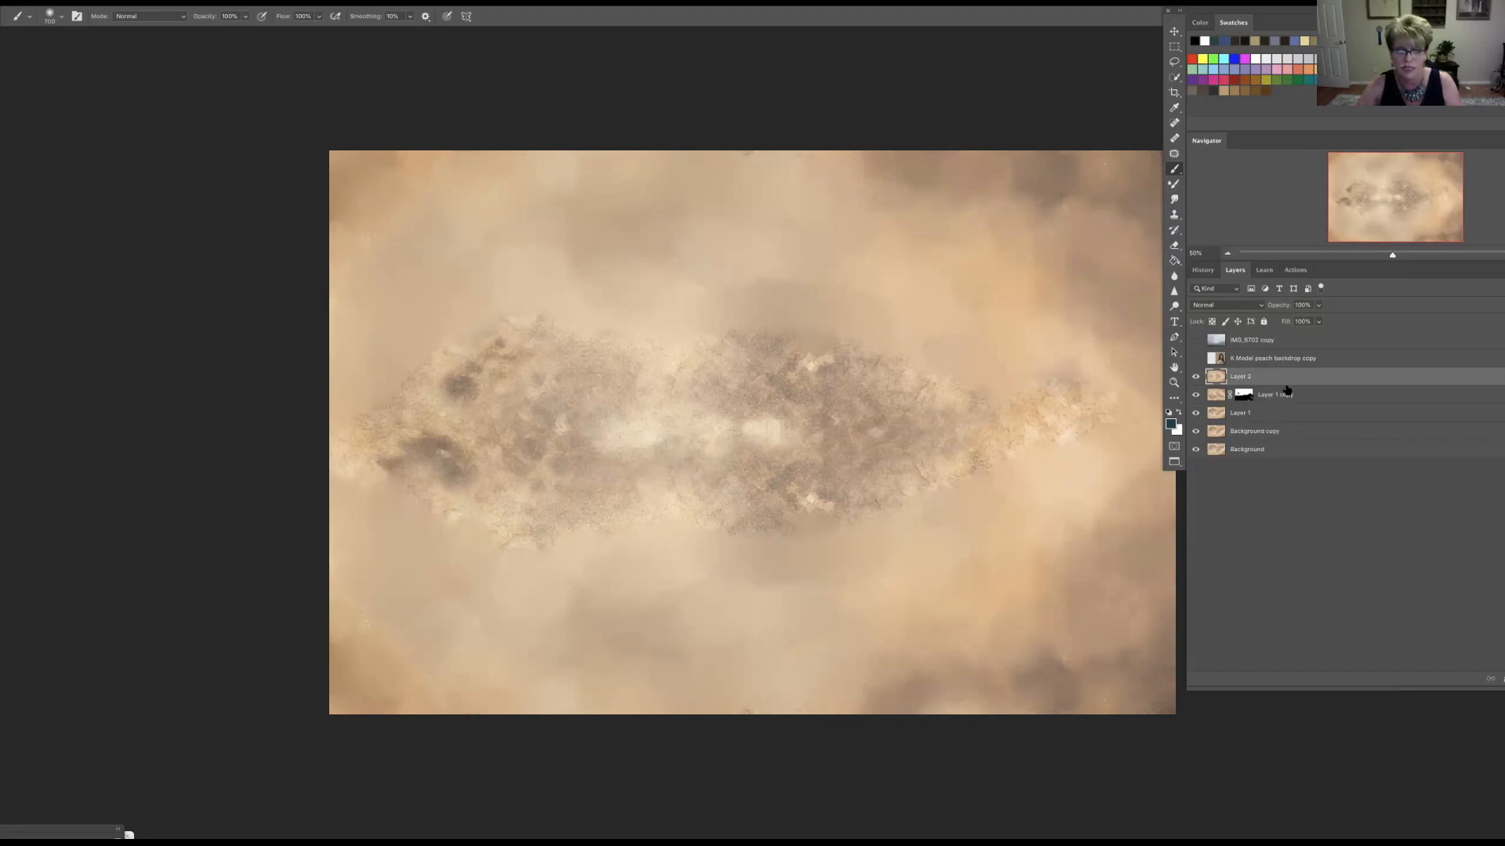
Step: Smudge the rock texture across the middle of the merged Layer 2 into soft painterly tones
left_click(1173, 201)
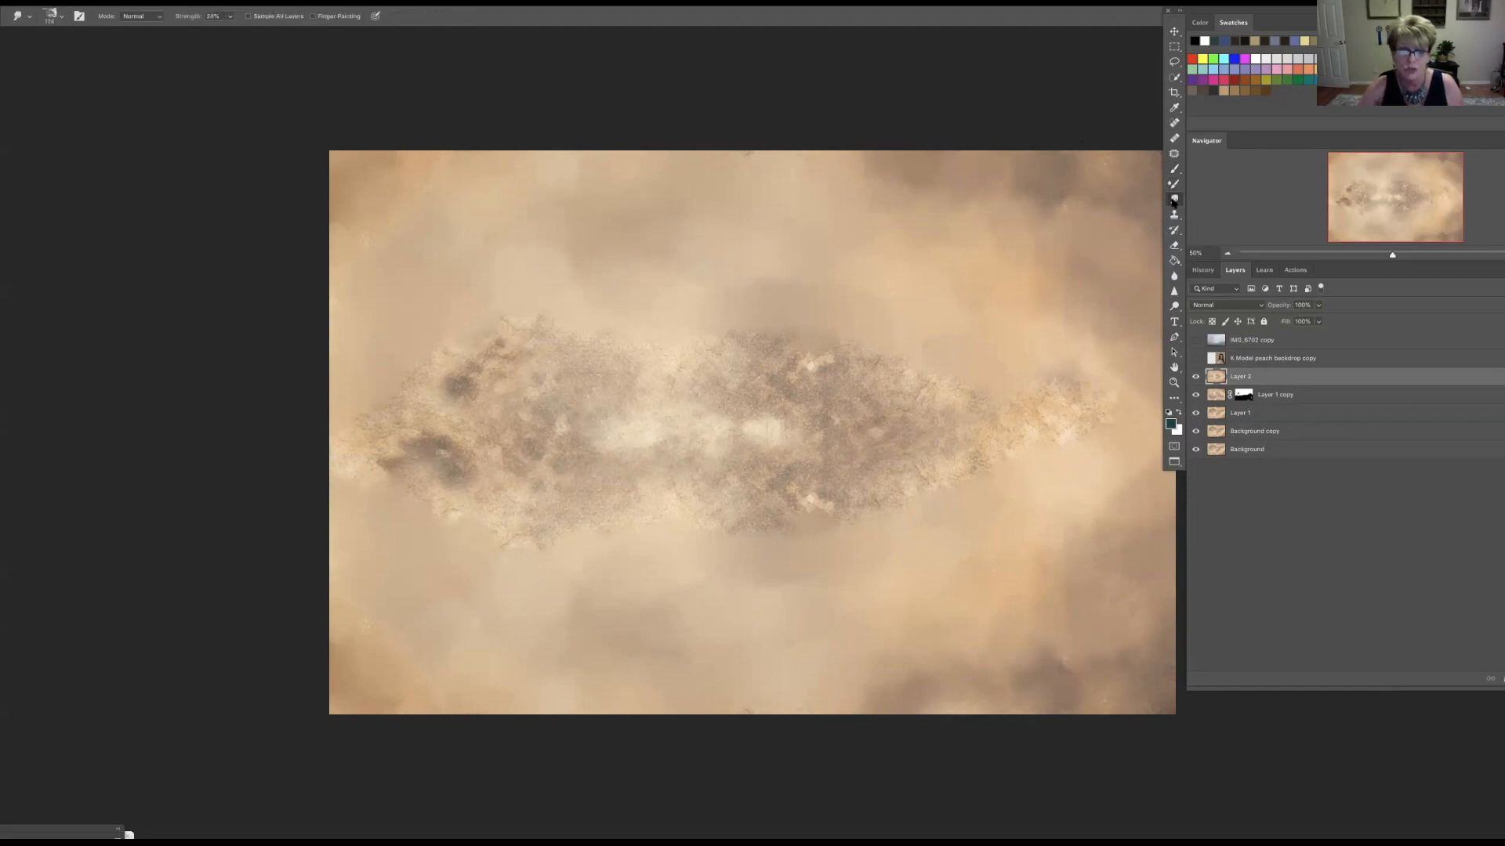
mouse_move(1015, 416)
left_mouse_down()
mouse_move(1116, 420)
mouse_move(981, 388)
mouse_move(1005, 441)
mouse_move(972, 459)
mouse_move(976, 416)
mouse_move(859, 419)
mouse_move(1034, 368)
mouse_move(981, 401)
mouse_move(897, 362)
mouse_move(864, 387)
mouse_move(899, 392)
mouse_move(911, 453)
mouse_move(907, 405)
mouse_move(926, 457)
mouse_move(975, 474)
mouse_move(908, 481)
mouse_move(950, 474)
mouse_move(858, 519)
mouse_move(837, 480)
mouse_move(822, 493)
mouse_move(858, 472)
mouse_move(844, 518)
mouse_move(901, 513)
mouse_move(782, 510)
mouse_move(816, 489)
mouse_move(794, 462)
left_mouse_up()
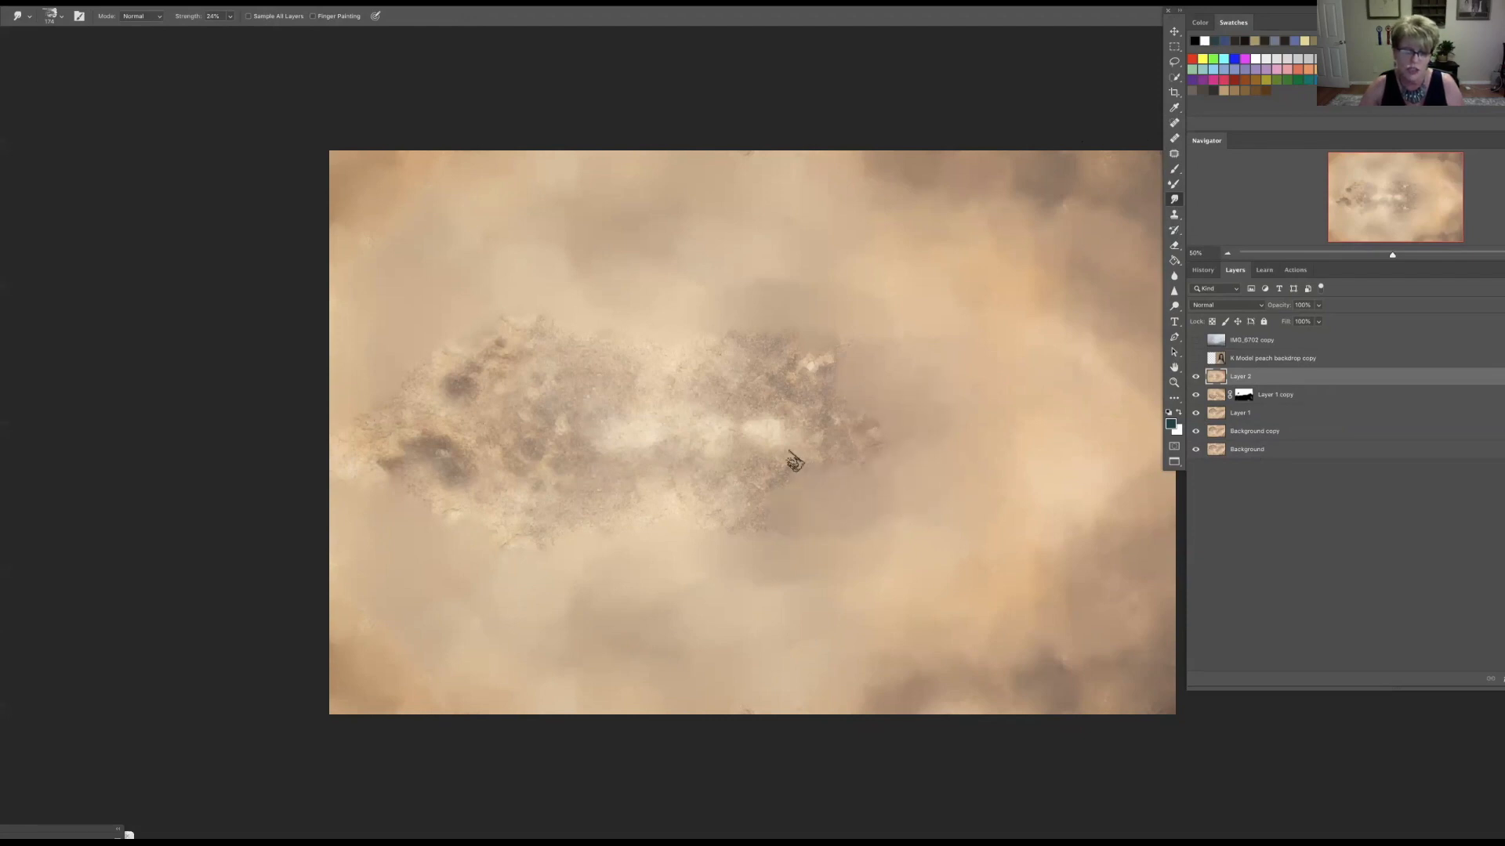
mouse_move(514, 353)
left_mouse_down()
mouse_move(388, 406)
mouse_move(356, 456)
mouse_move(351, 436)
mouse_move(404, 466)
mouse_move(457, 456)
mouse_move(438, 458)
mouse_move(445, 404)
mouse_move(436, 440)
mouse_move(477, 477)
mouse_move(467, 510)
mouse_move(410, 500)
mouse_move(543, 530)
mouse_move(504, 535)
mouse_move(510, 442)
mouse_move(475, 415)
mouse_move(472, 377)
mouse_move(545, 372)
mouse_move(543, 334)
mouse_move(617, 323)
mouse_move(658, 340)
mouse_move(590, 359)
mouse_move(573, 402)
mouse_move(565, 375)
mouse_move(531, 393)
left_mouse_up()
mouse_move(702, 348)
left_mouse_down()
mouse_move(775, 351)
mouse_move(767, 374)
mouse_move(840, 349)
mouse_move(854, 328)
mouse_move(846, 437)
mouse_move(873, 436)
mouse_move(876, 466)
mouse_move(791, 443)
mouse_move(815, 412)
mouse_move(875, 413)
mouse_move(851, 465)
mouse_move(892, 482)
mouse_move(879, 462)
mouse_move(790, 448)
mouse_move(751, 394)
mouse_move(737, 456)
mouse_move(638, 526)
mouse_move(651, 479)
mouse_move(583, 494)
mouse_move(559, 440)
mouse_move(552, 470)
mouse_move(566, 441)
mouse_move(648, 428)
mouse_move(624, 419)
mouse_move(622, 382)
mouse_move(598, 395)
mouse_move(686, 355)
mouse_move(720, 395)
mouse_move(705, 417)
mouse_move(777, 466)
mouse_move(737, 464)
mouse_move(732, 524)
mouse_move(662, 489)
mouse_move(636, 510)
mouse_move(601, 502)
mouse_move(623, 504)
mouse_move(604, 468)
mouse_move(731, 462)
left_mouse_up()
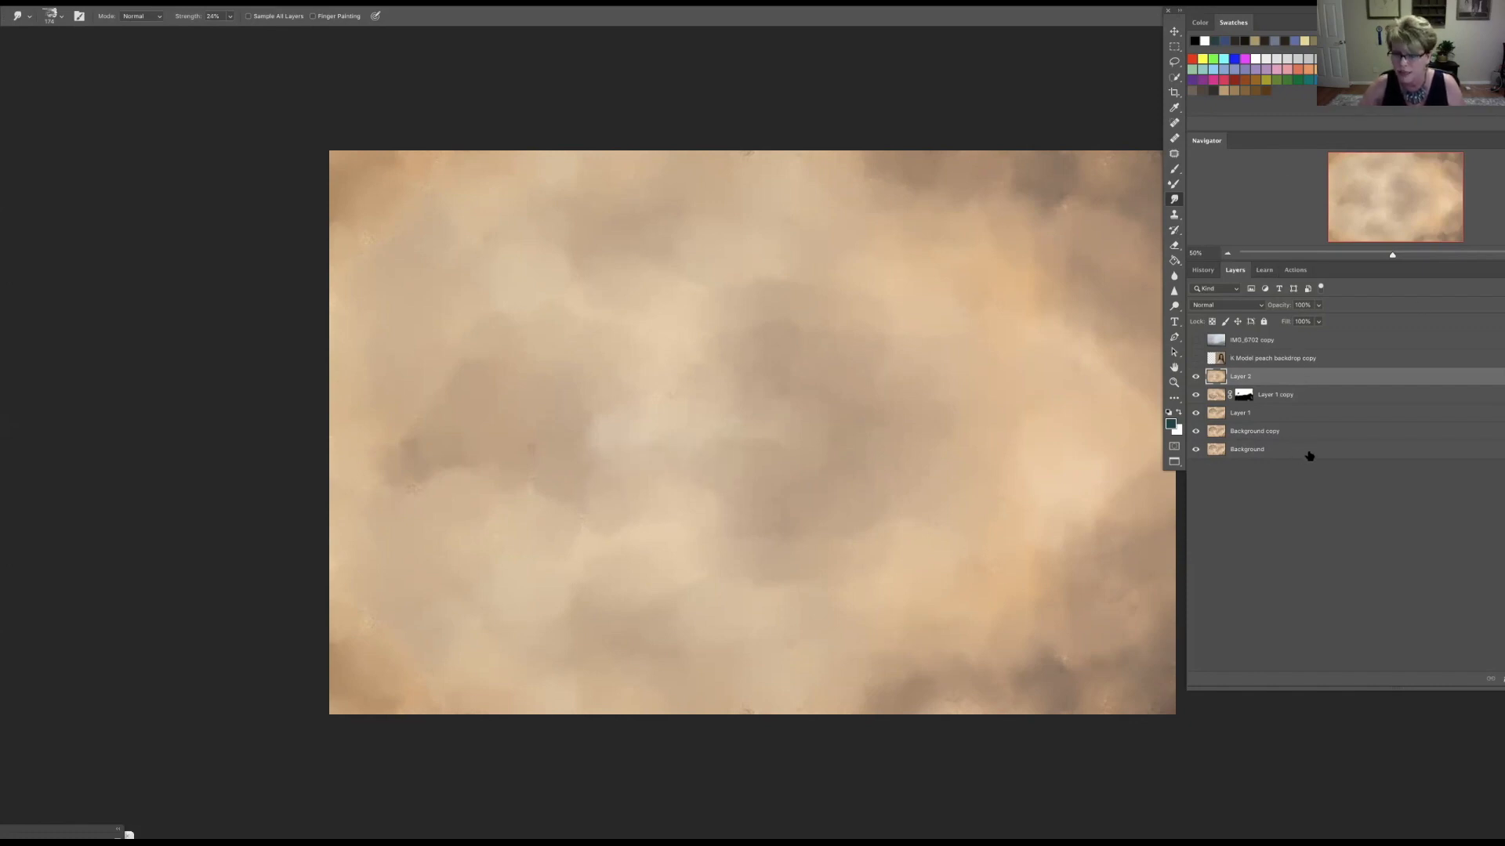
Step: Unlock the Background layer to make it a regular layer
left_click(1345, 460)
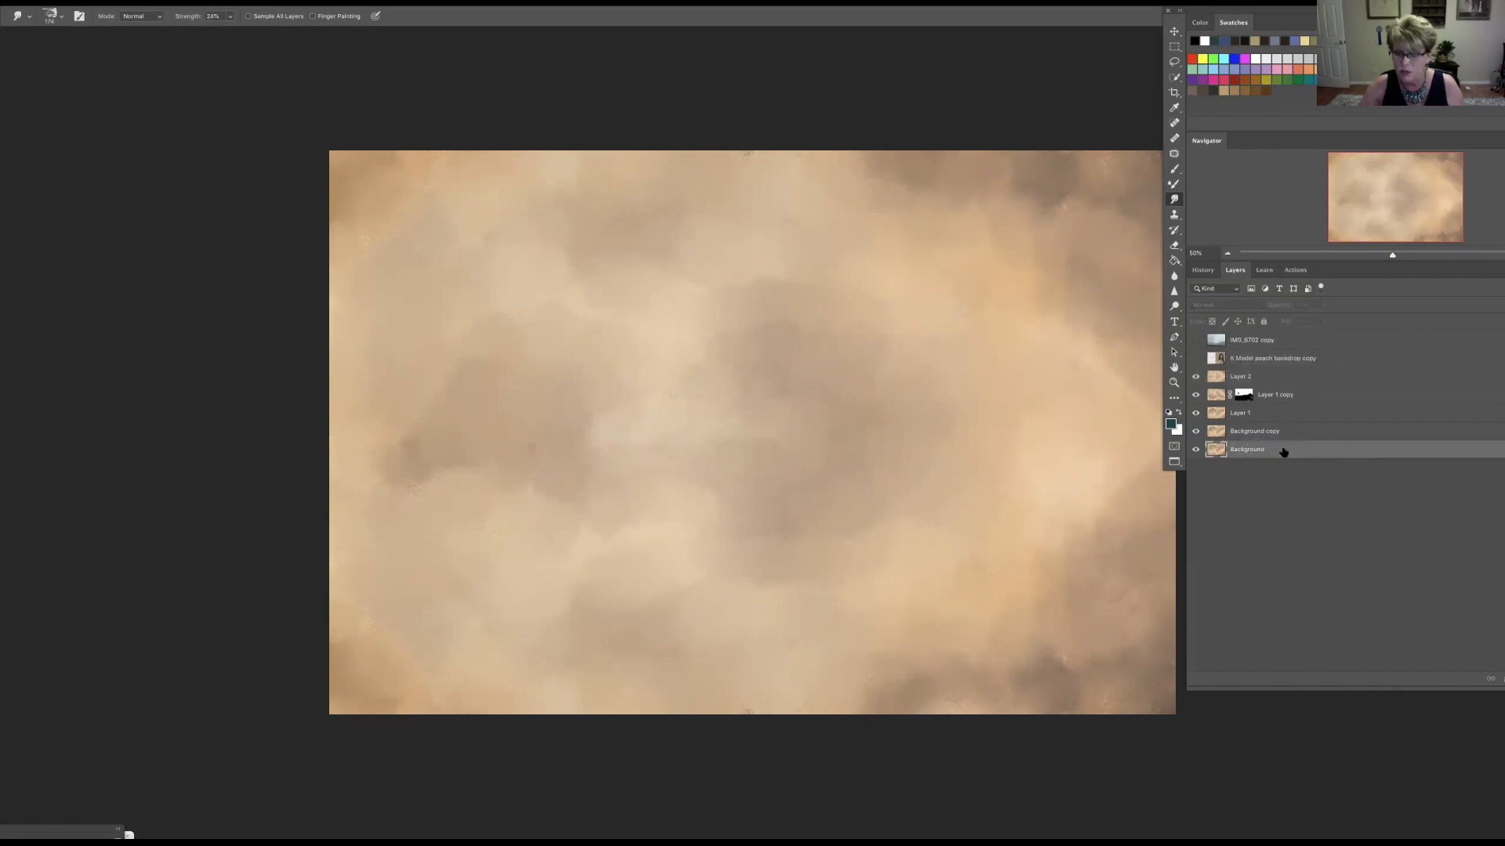
left_click_drag(1205, 16, 1136, 17)
left_click(1471, 459)
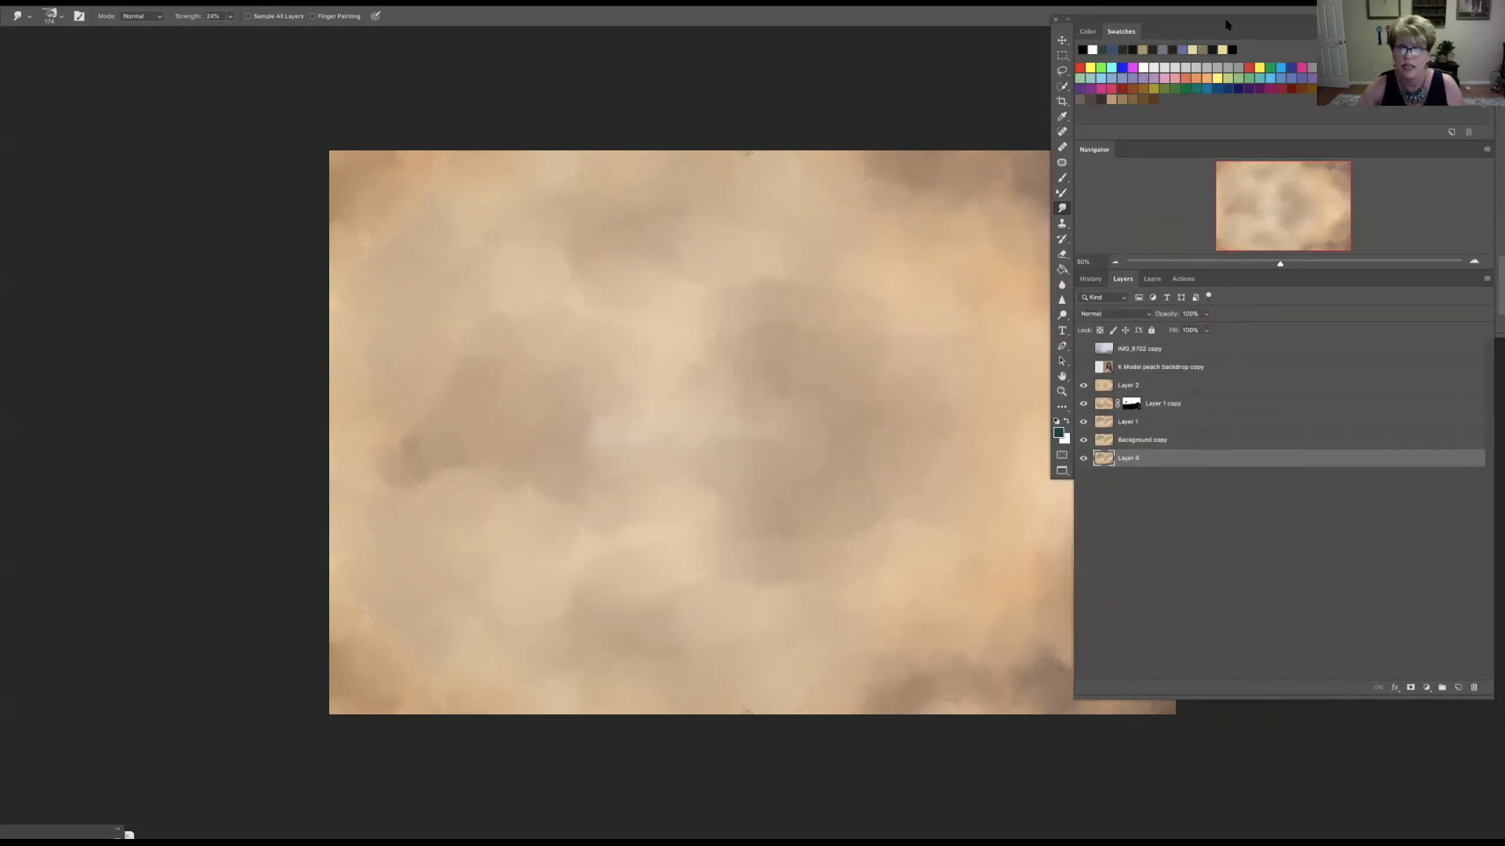
left_click_drag(1217, 24, 1285, 25)
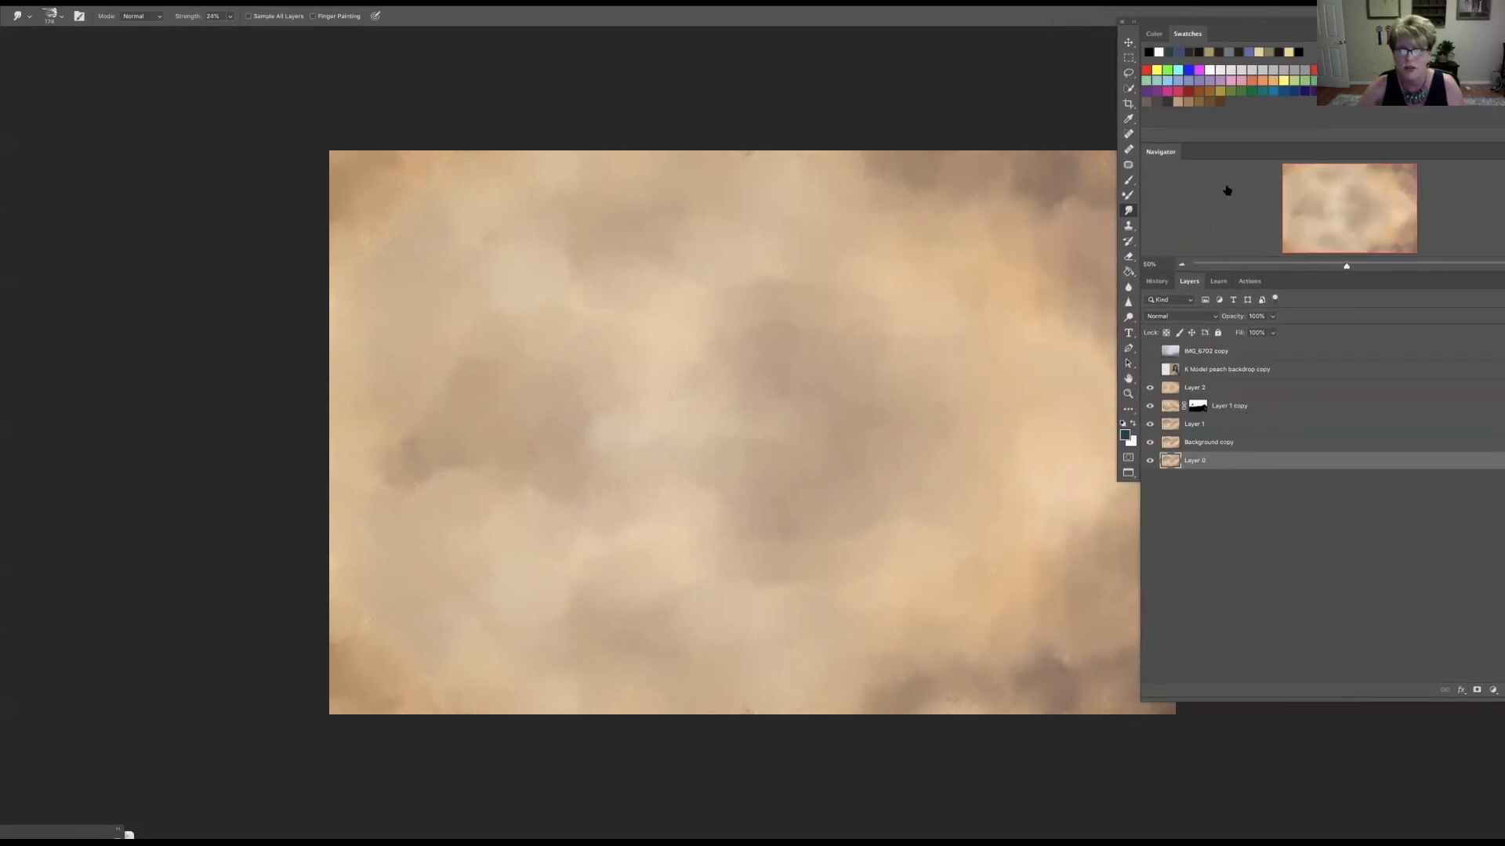
left_click_drag(1172, 24, 1196, 12)
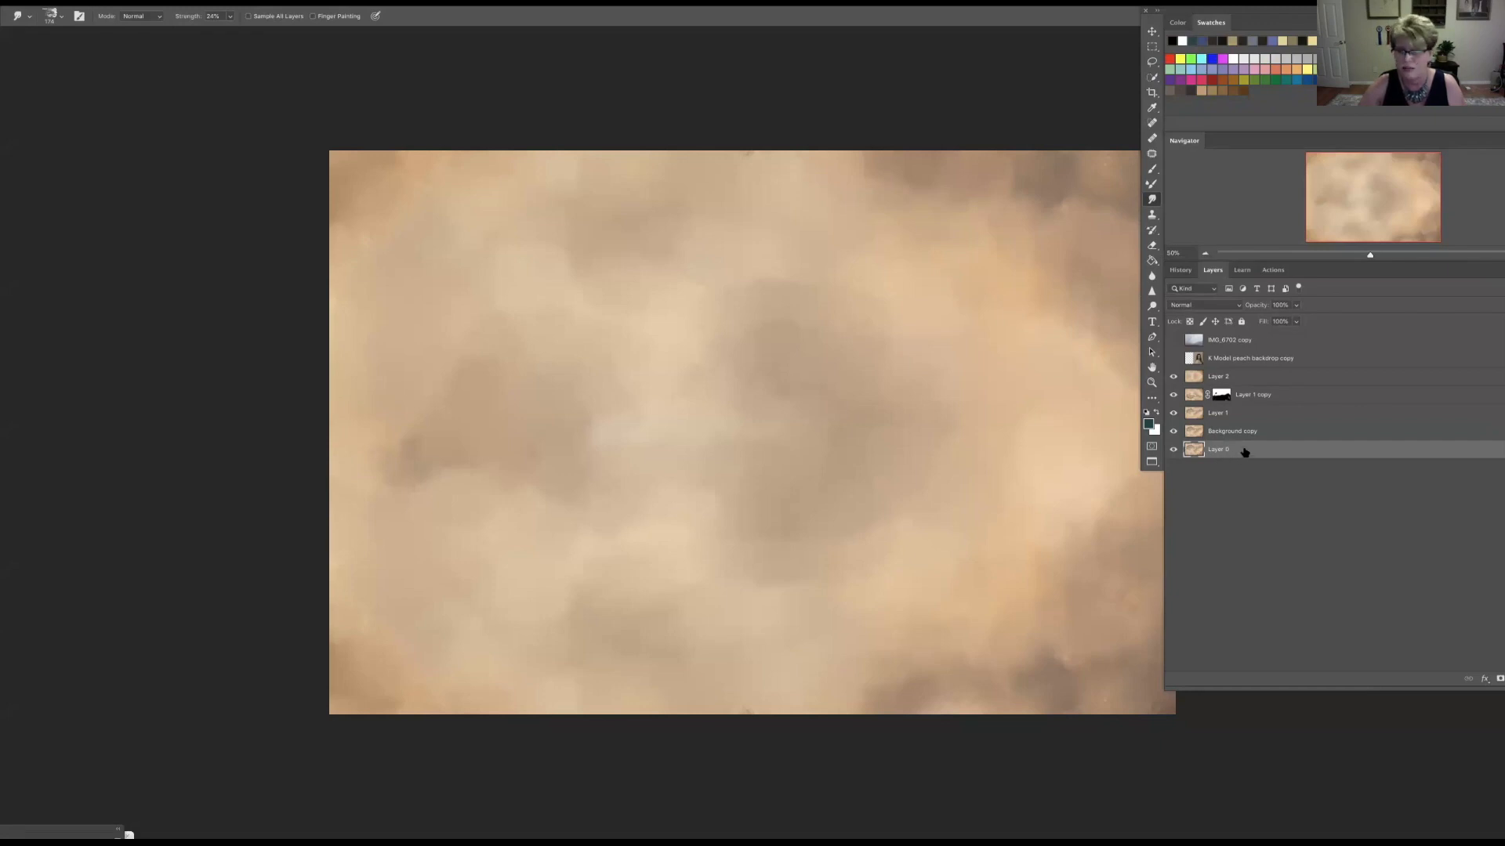
Step: Move the original rock layer above the smudged Layer 2 and blend it with Overlay at about 35% opacity
left_click_drag(1252, 449, 1257, 366)
left_click(1228, 308)
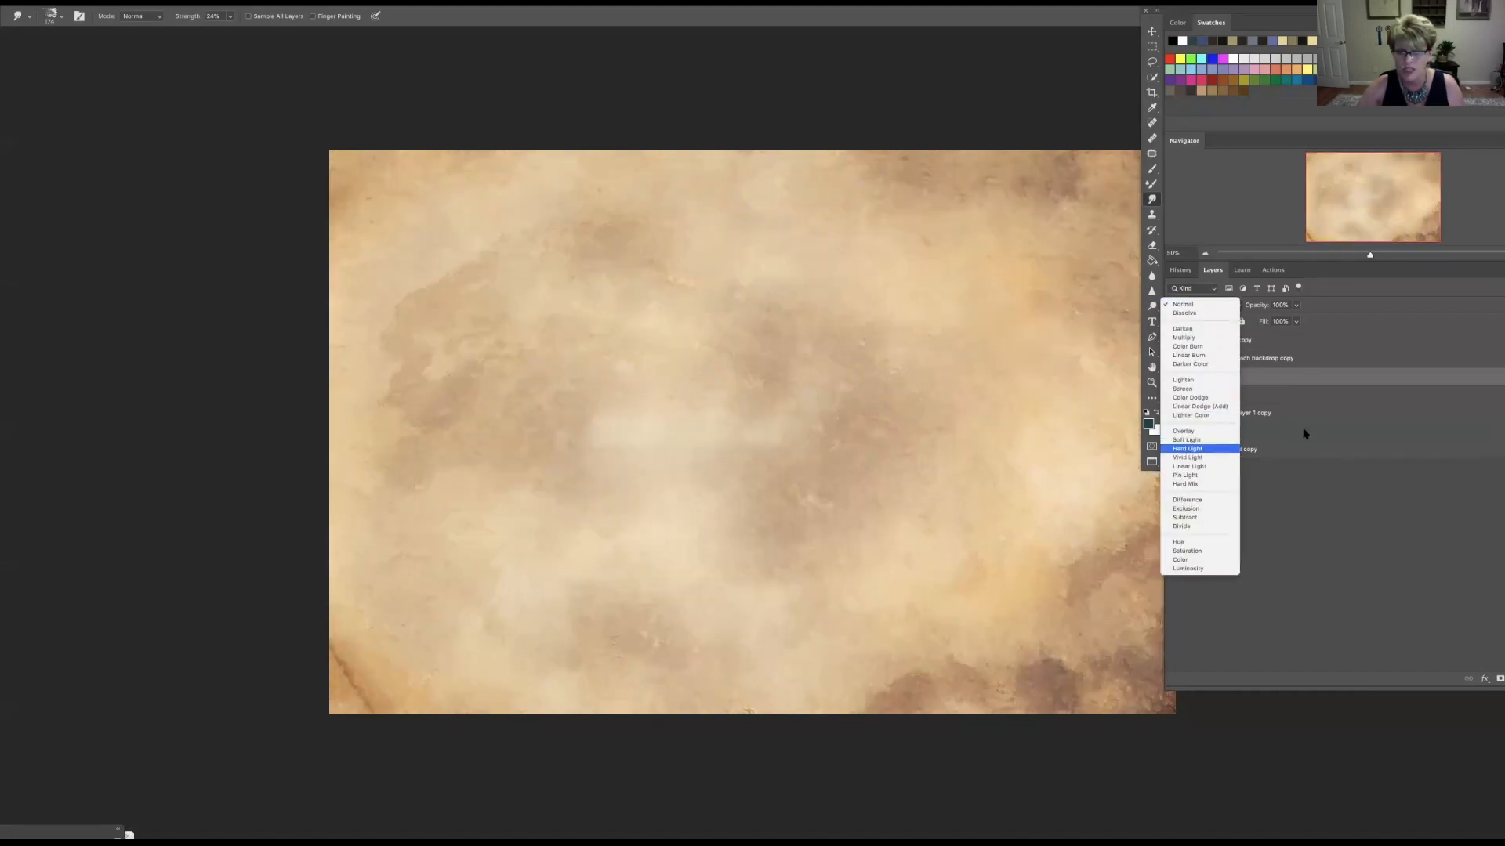
left_click(1212, 441)
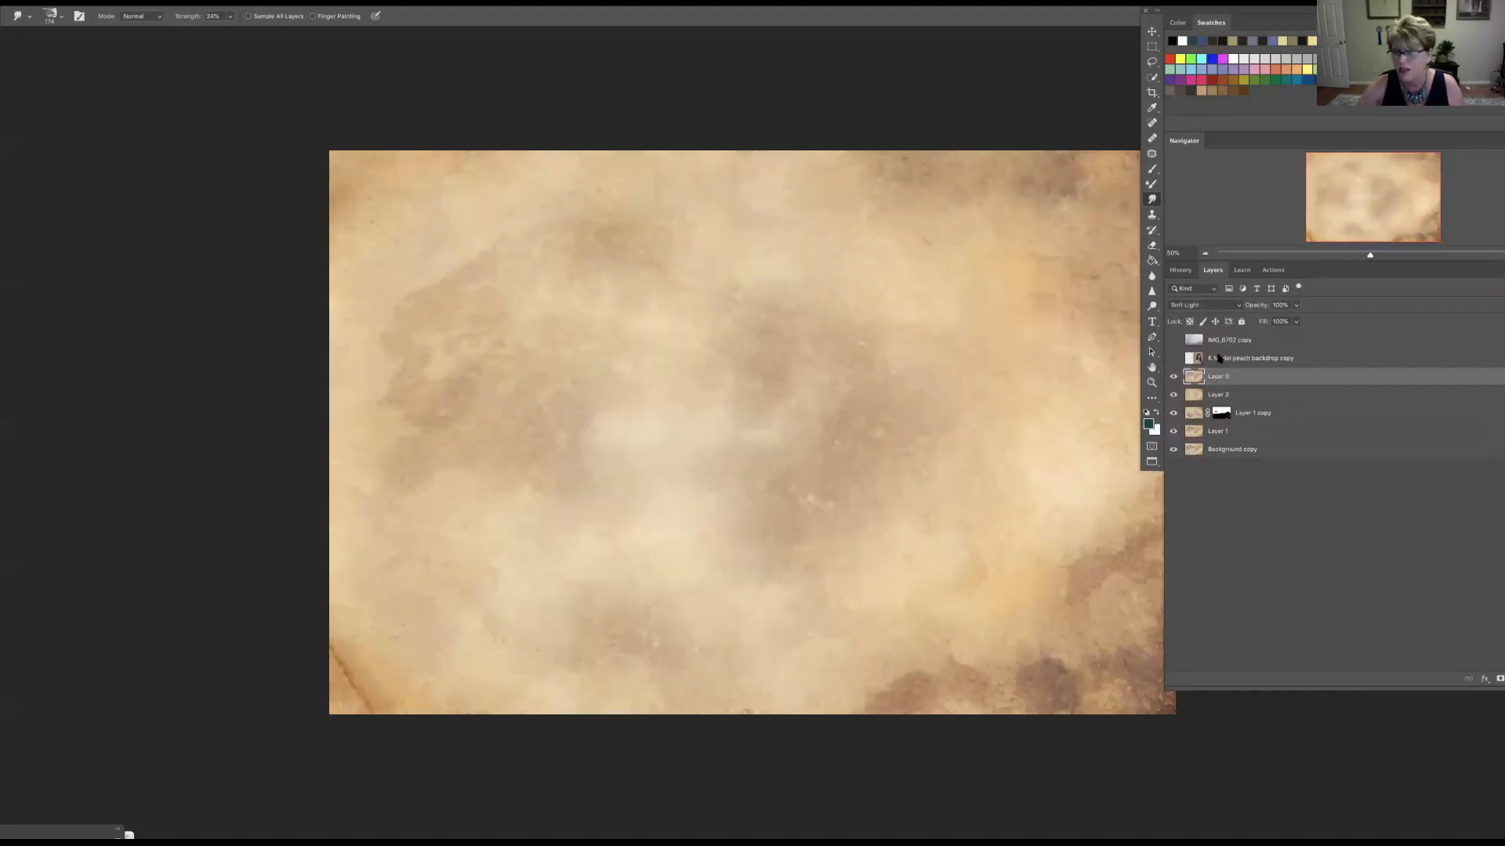
left_click(1222, 306)
left_click(1224, 295)
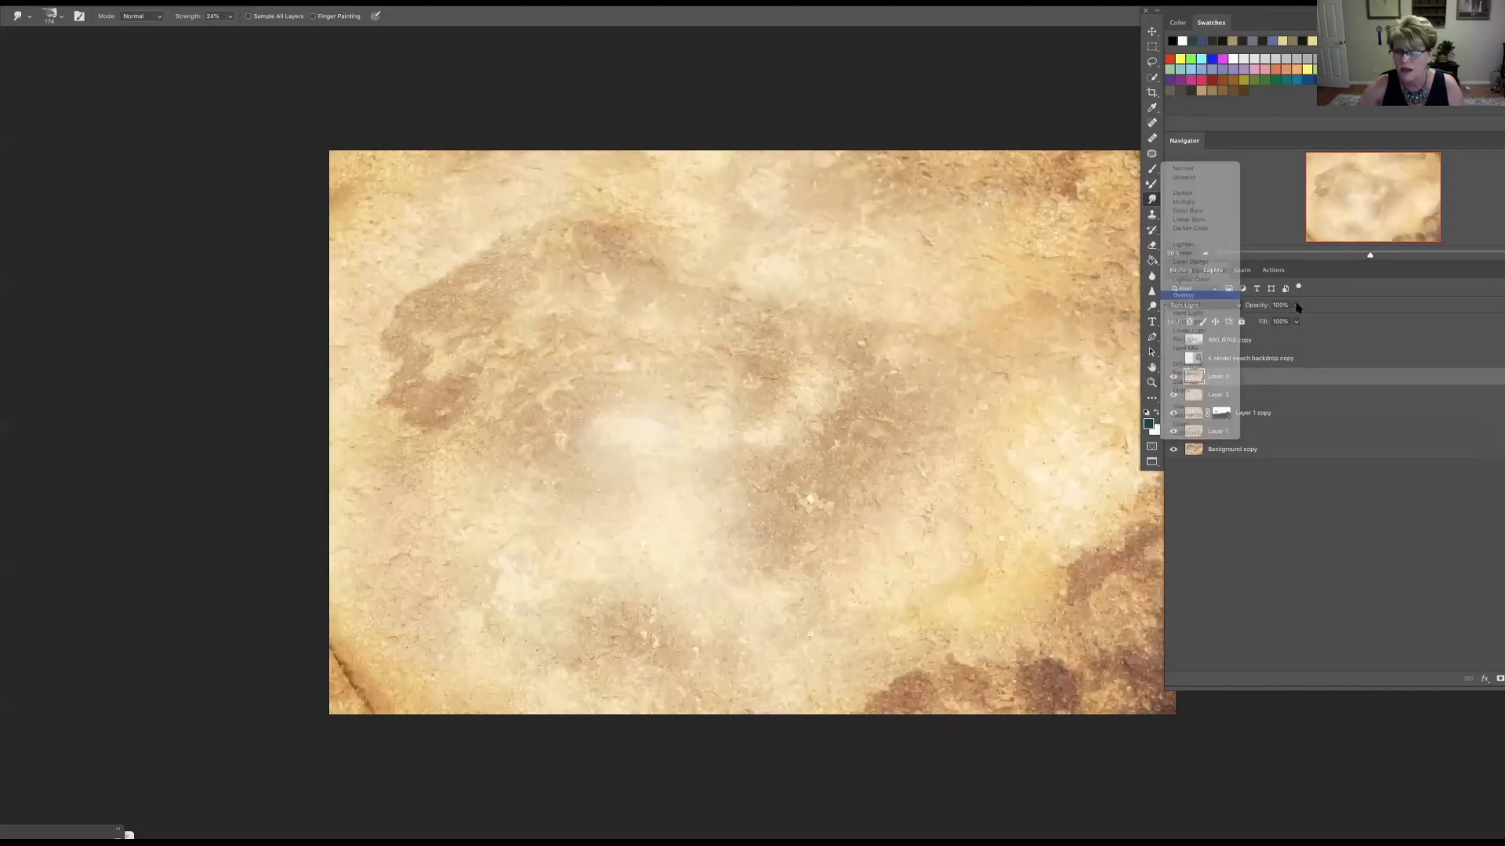
left_click_drag(1255, 329, 1262, 325)
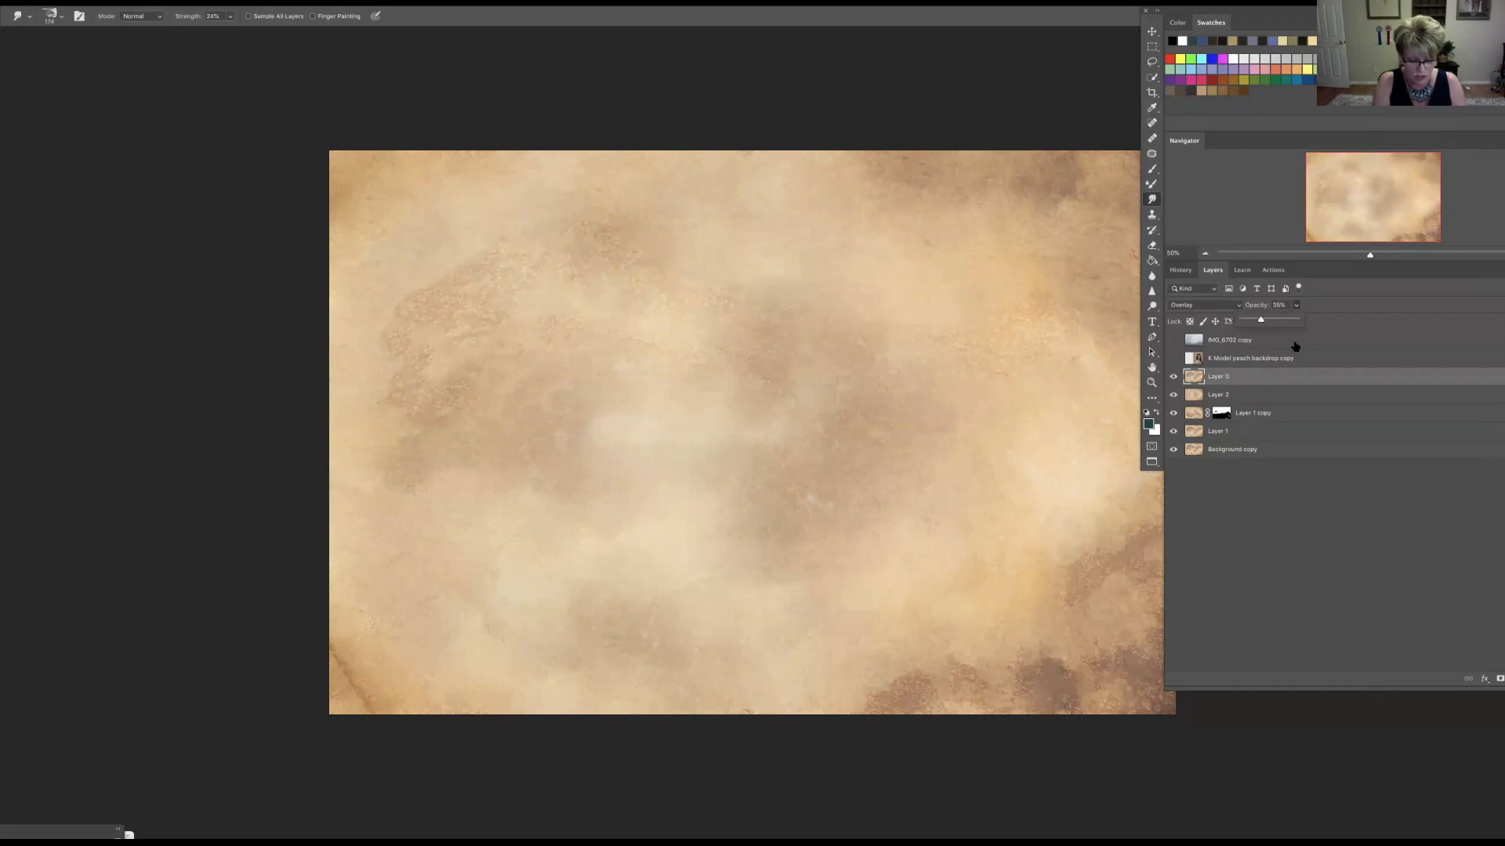
Step: Stamp the visible layers, including the textured overlay, into a new merged layer above Layer 0
key("ctrl+alt+shift+e")
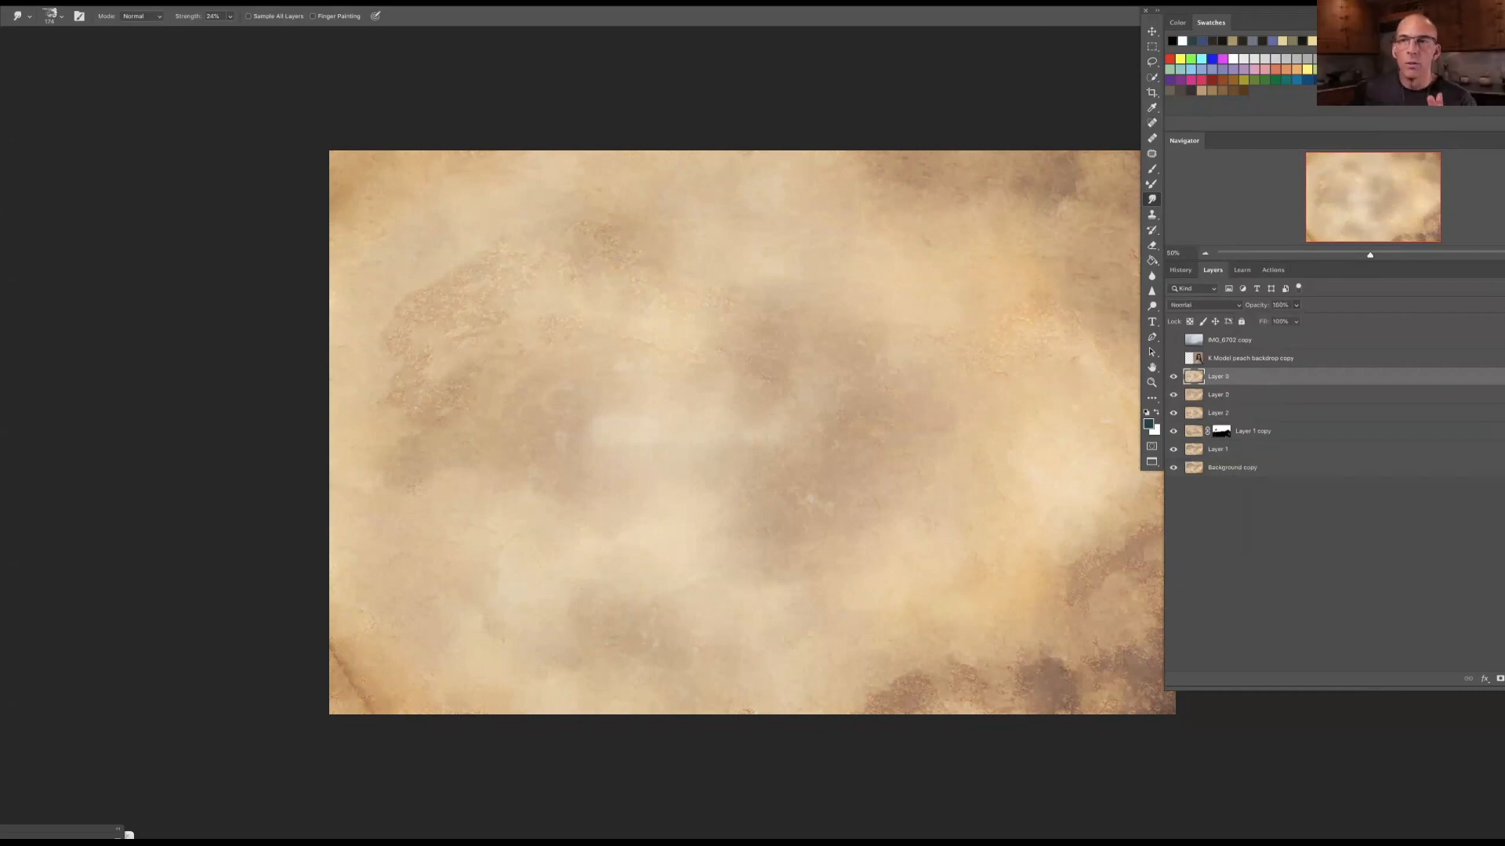
left_click_drag(1195, 11, 1229, 11)
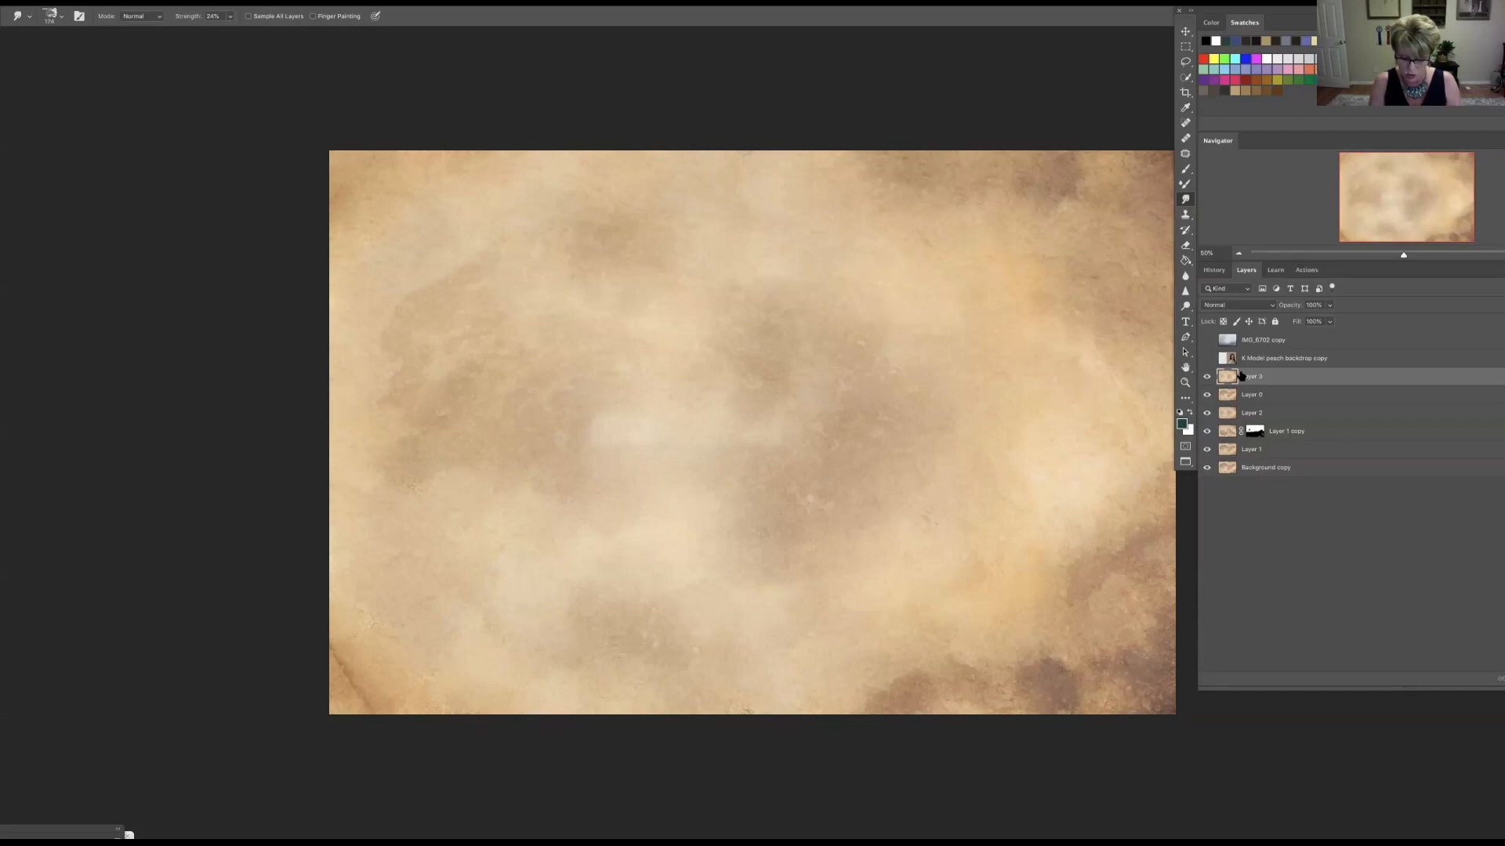
key("ctrl+j")
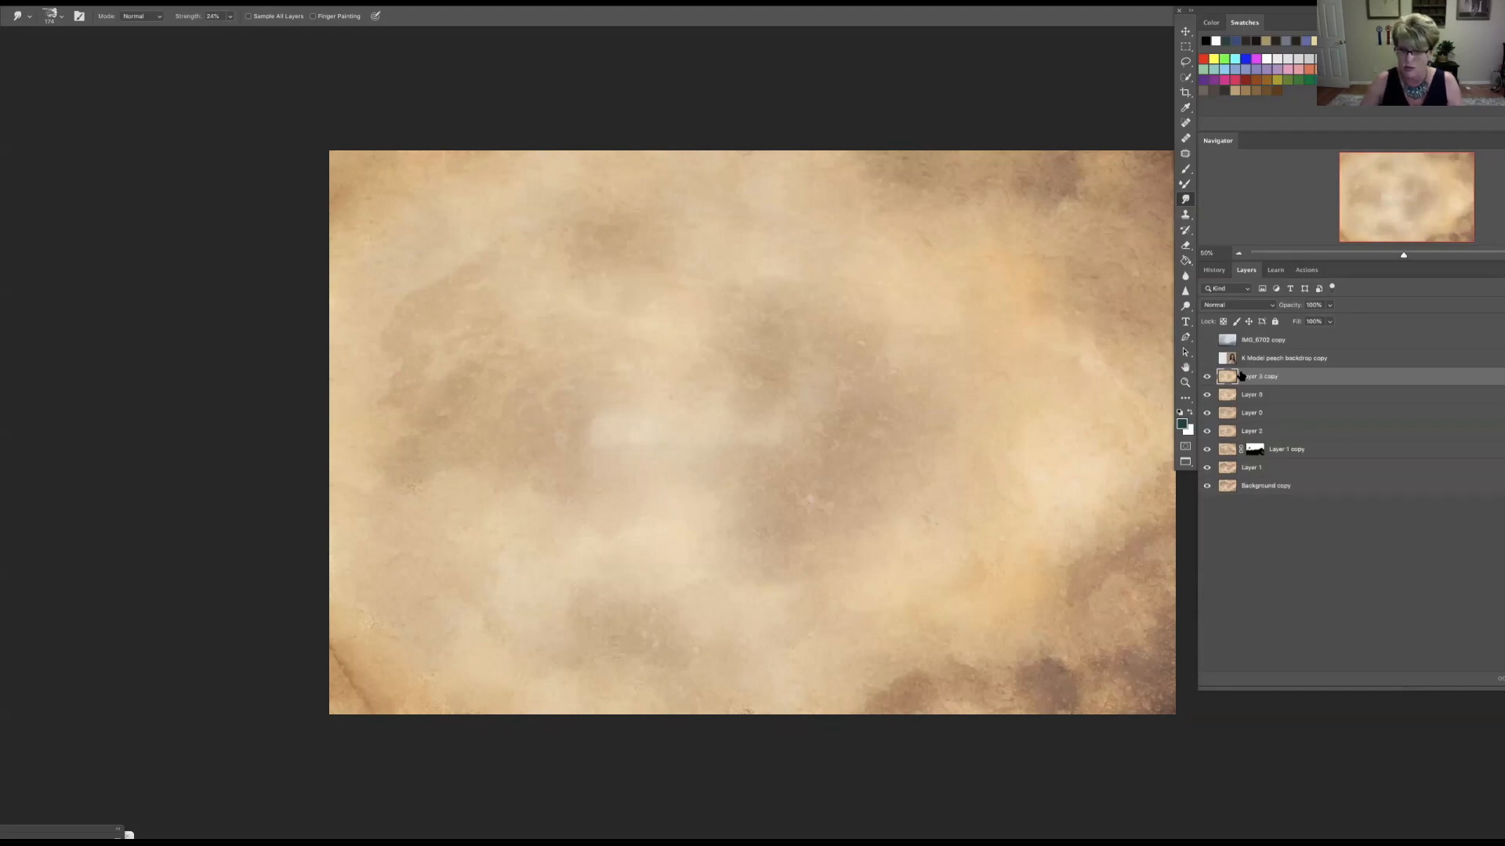
left_click(1247, 308)
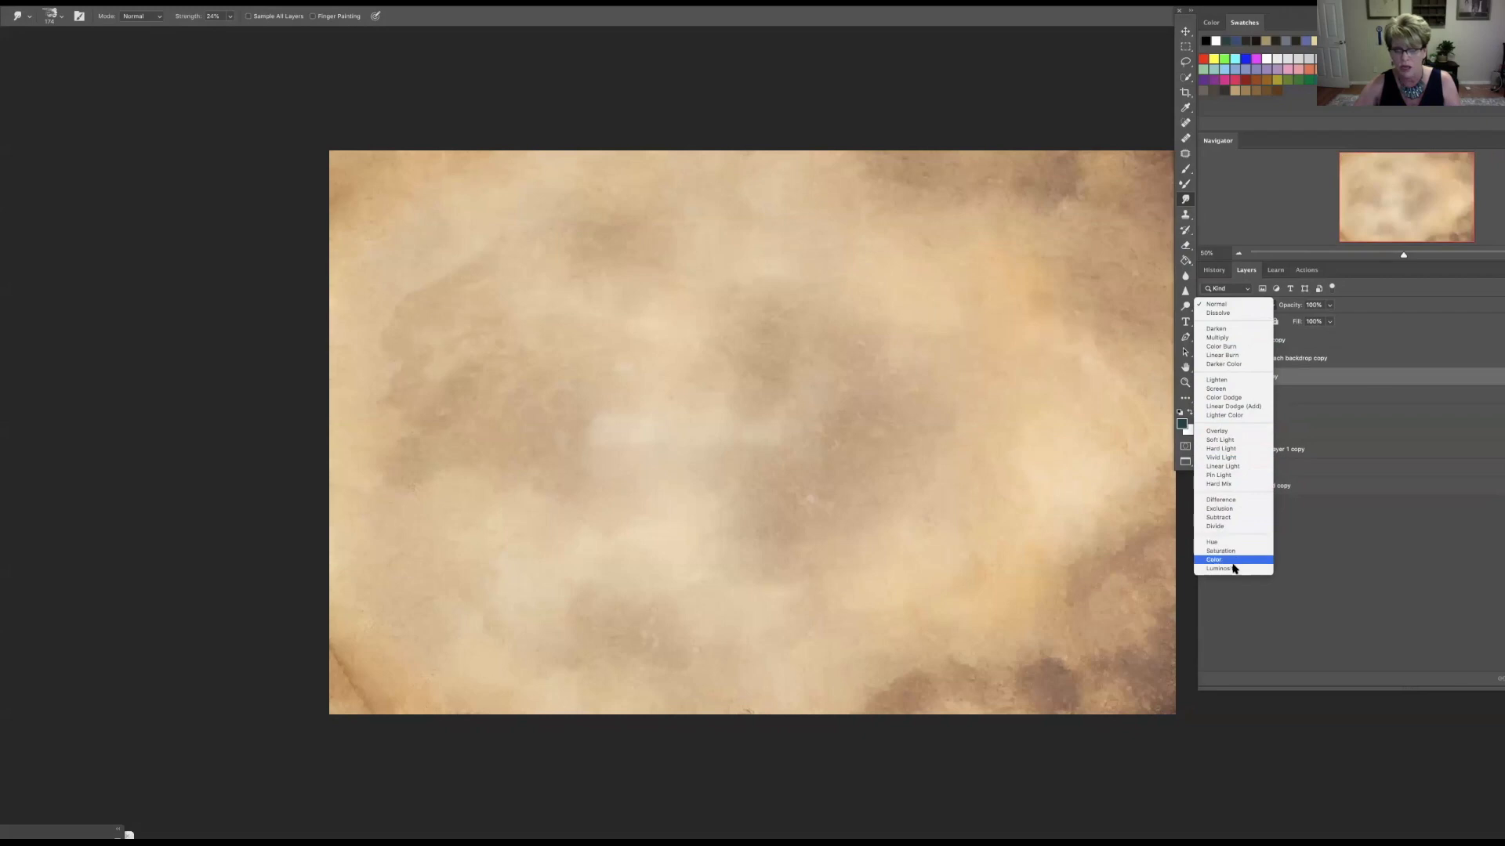
left_click(1300, 549)
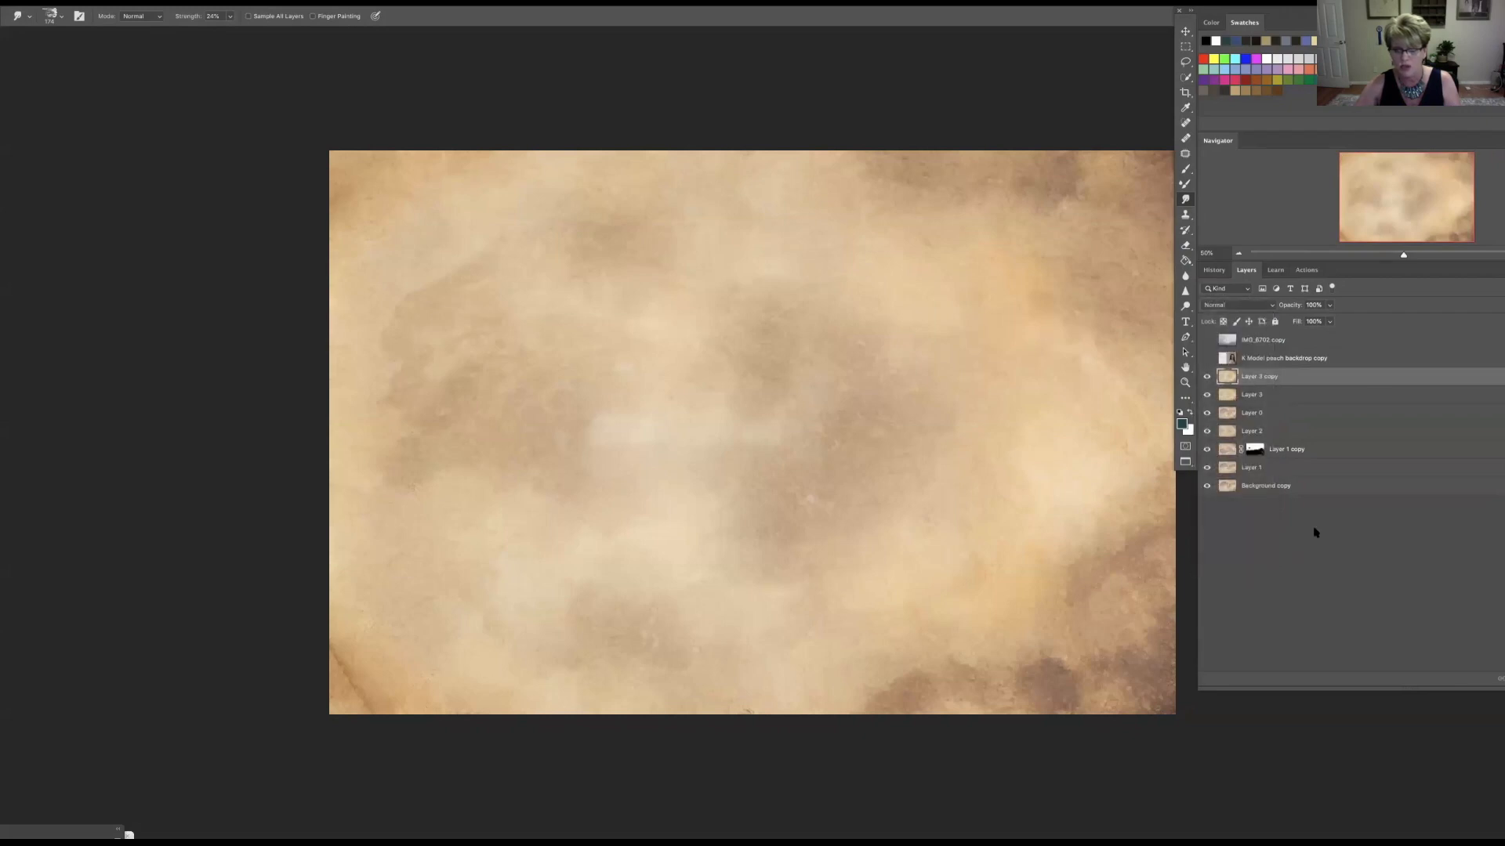
left_click(1275, 377)
key("Delete")
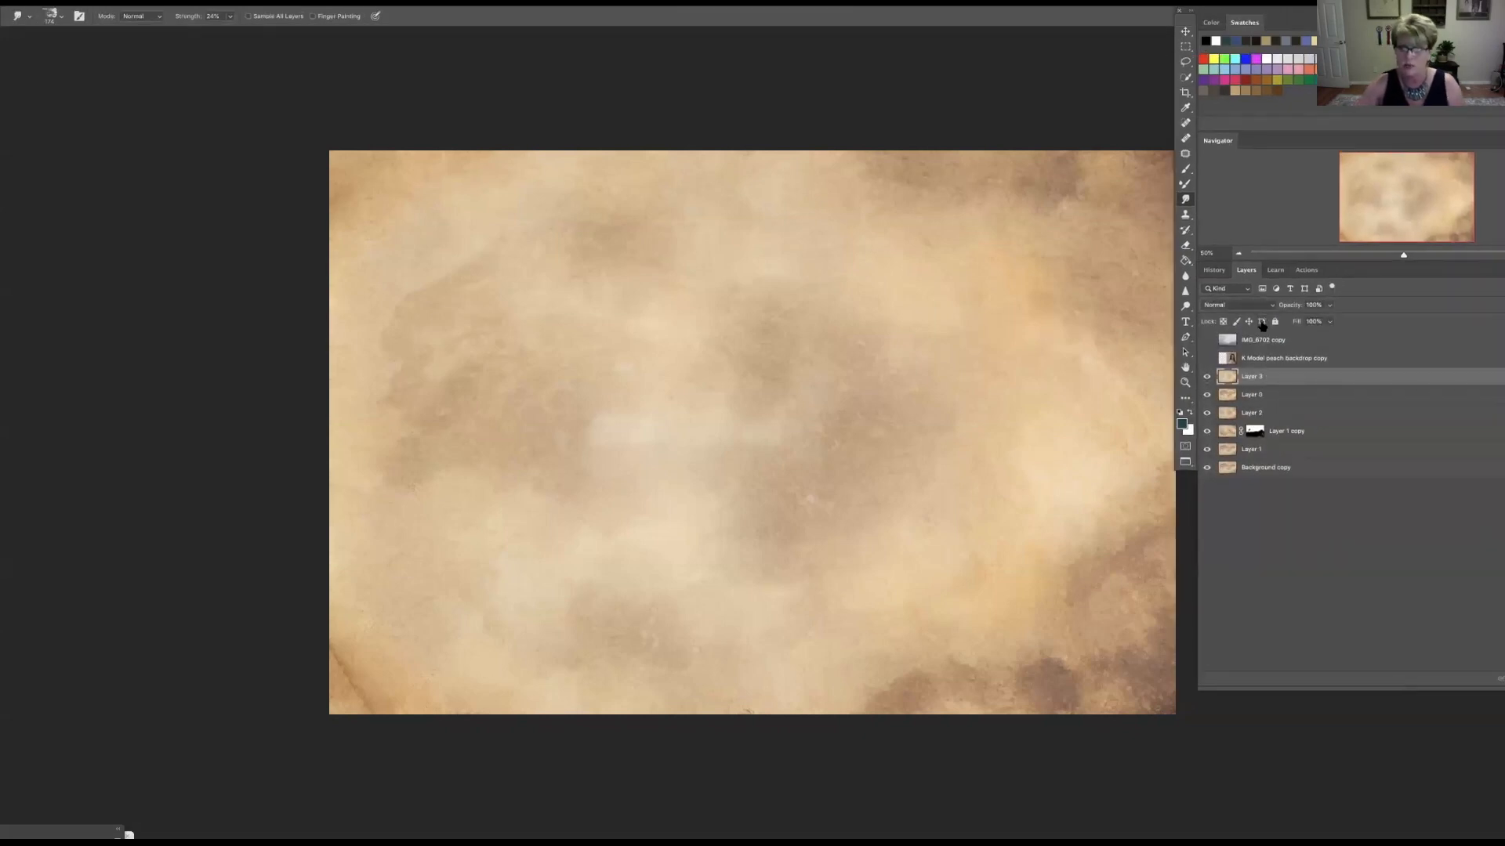
Step: Show the cloudy sky layer IMG_8702 copy, place it directly above Layer 3, and blend it with Luminosity at 50% opacity
left_click(1207, 339)
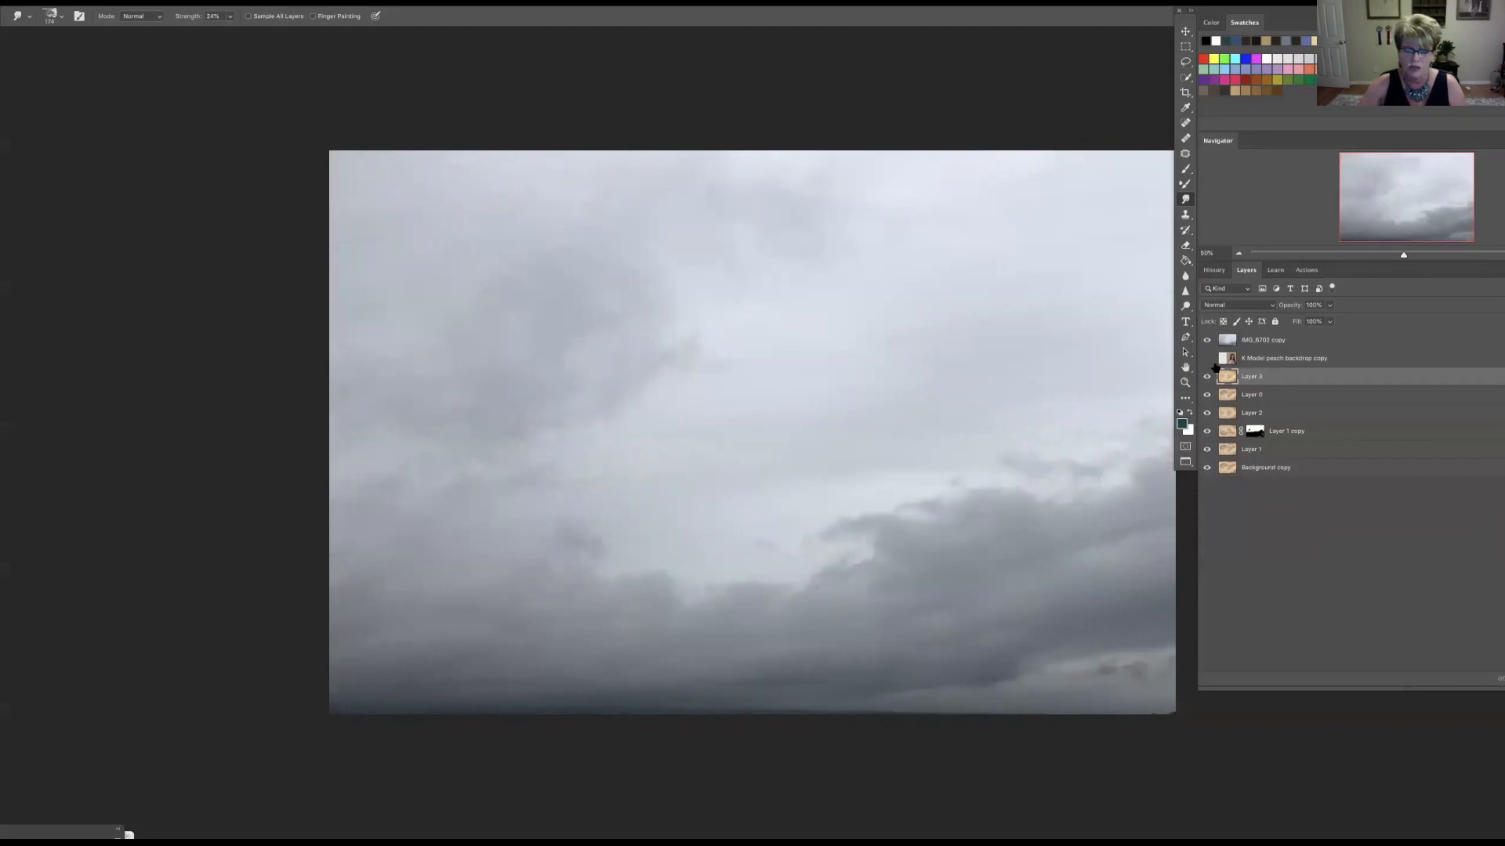
left_click_drag(1263, 342, 1252, 373)
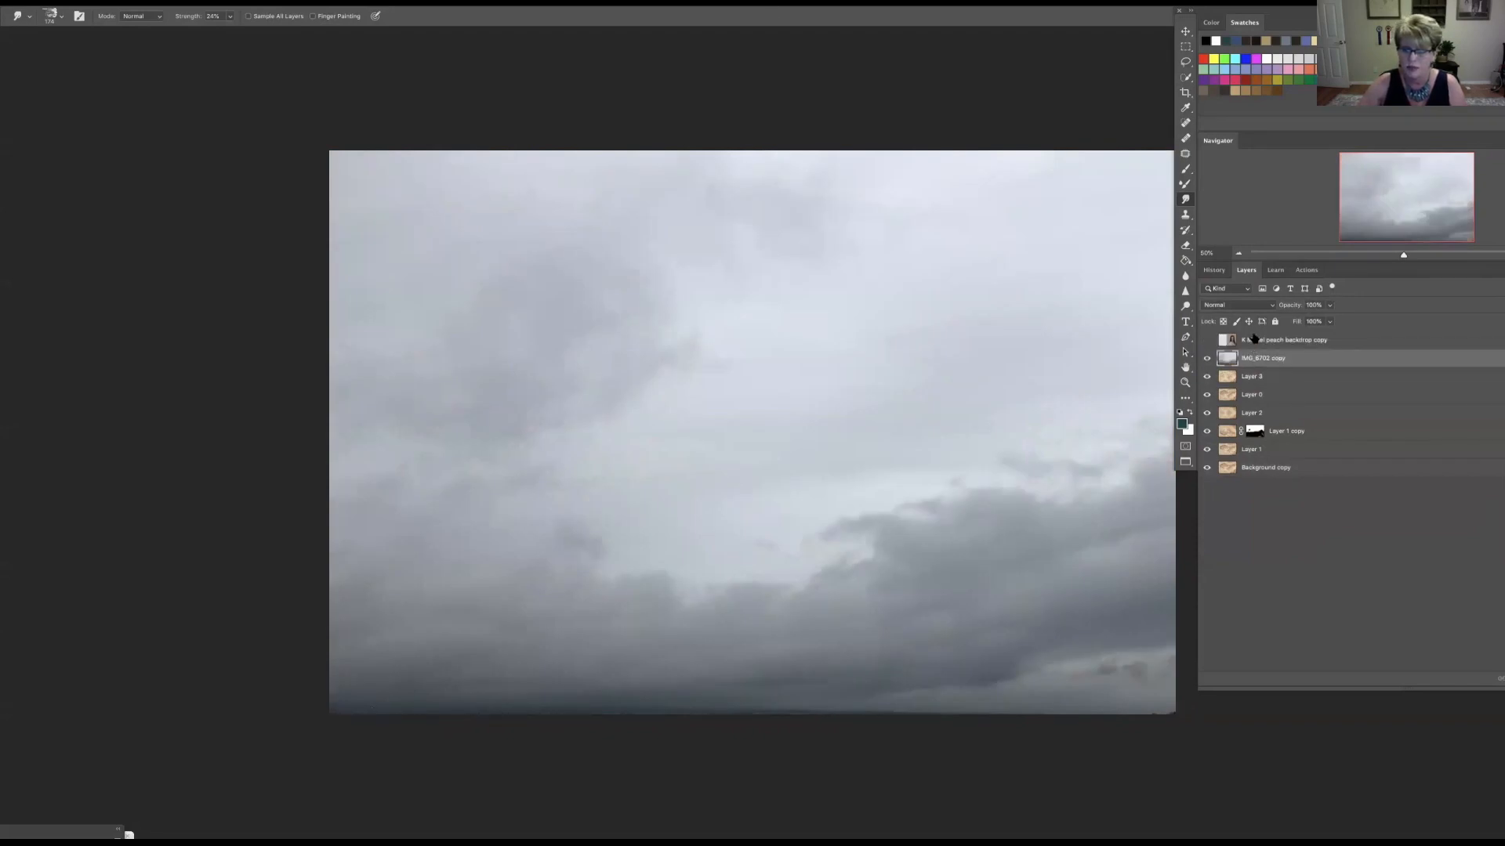
left_click(1261, 307)
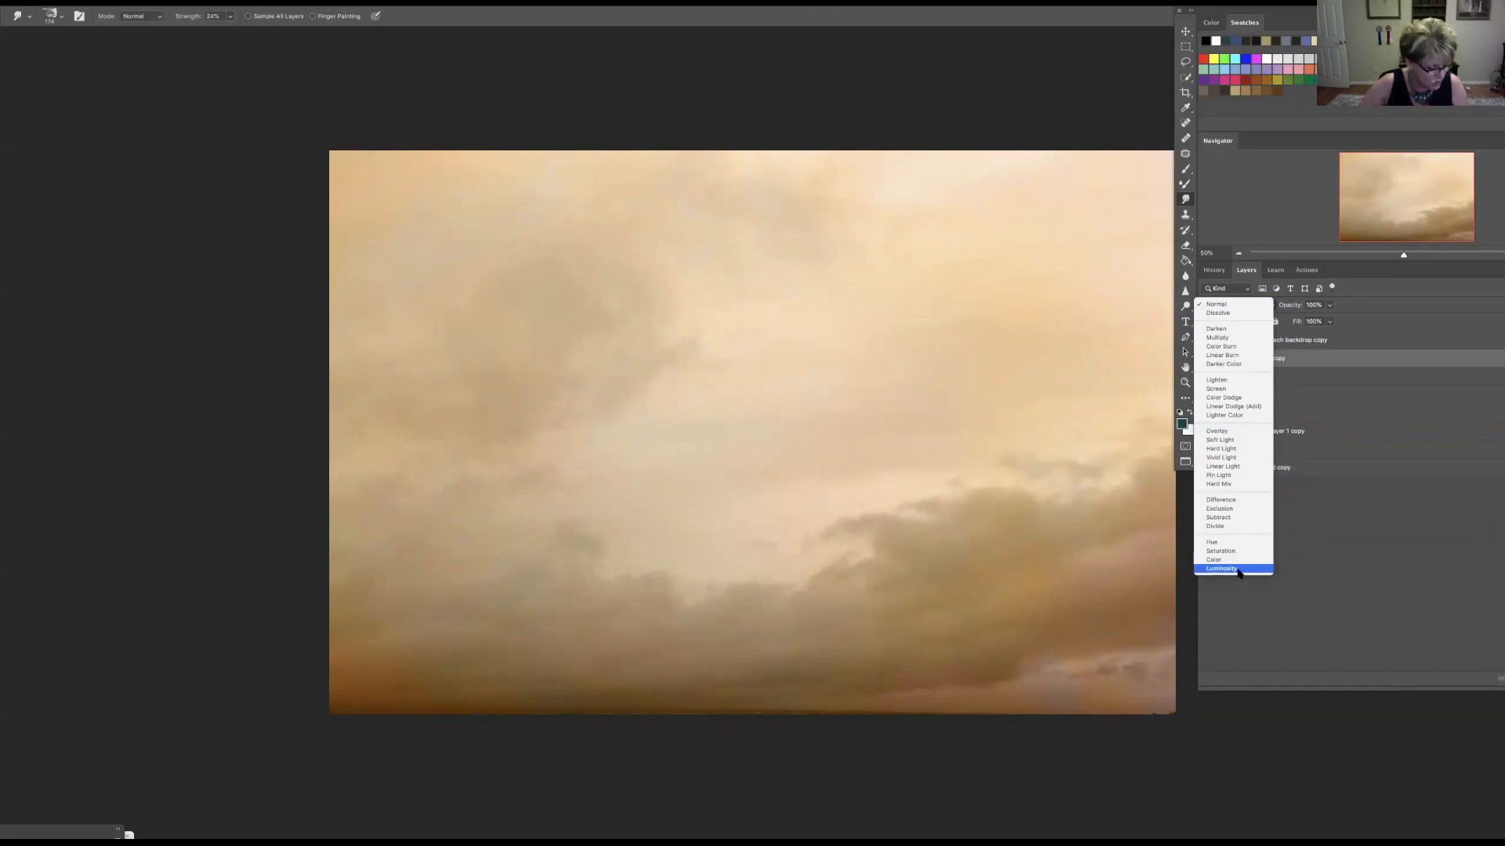
left_click(1239, 572)
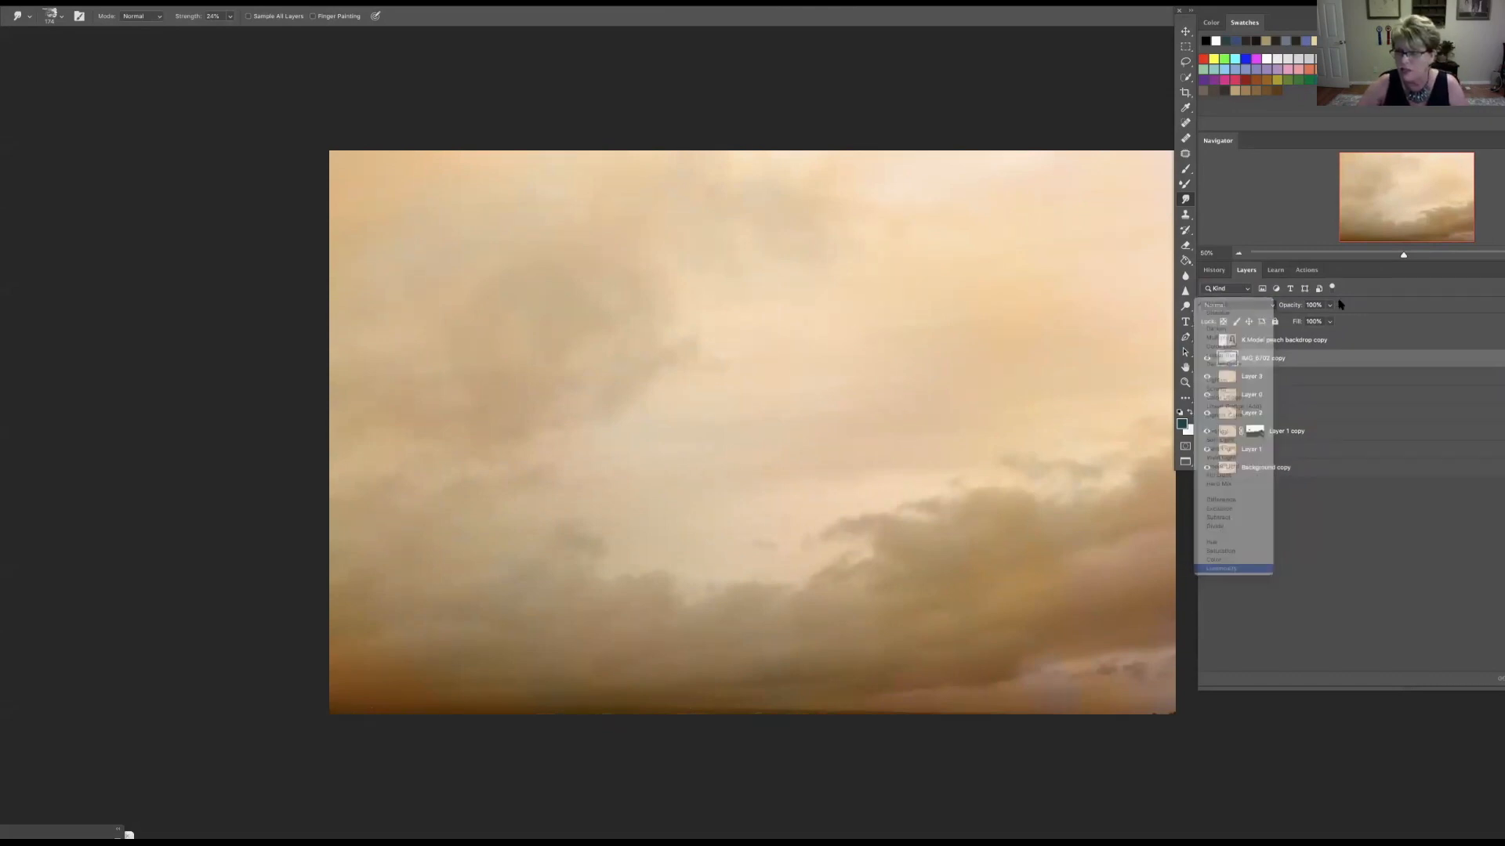
left_click_drag(1302, 321, 1300, 324)
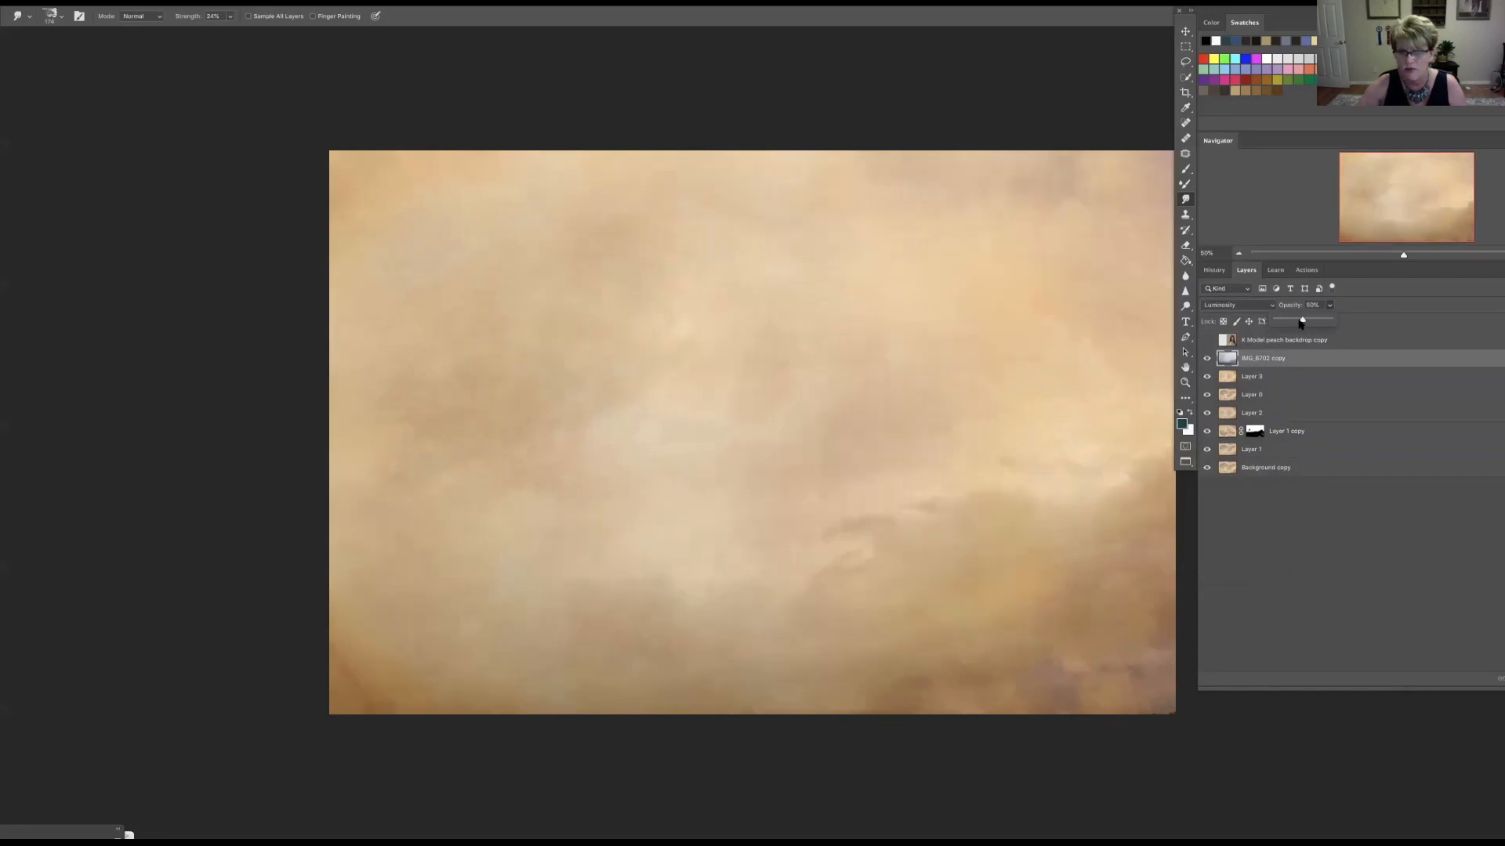
Step: Hide and show the cloudy sky layer repeatedly to compare the background with and without the clouds
left_click(1207, 359)
left_click(1207, 359)
left_click(1207, 359)
left_click(1207, 359)
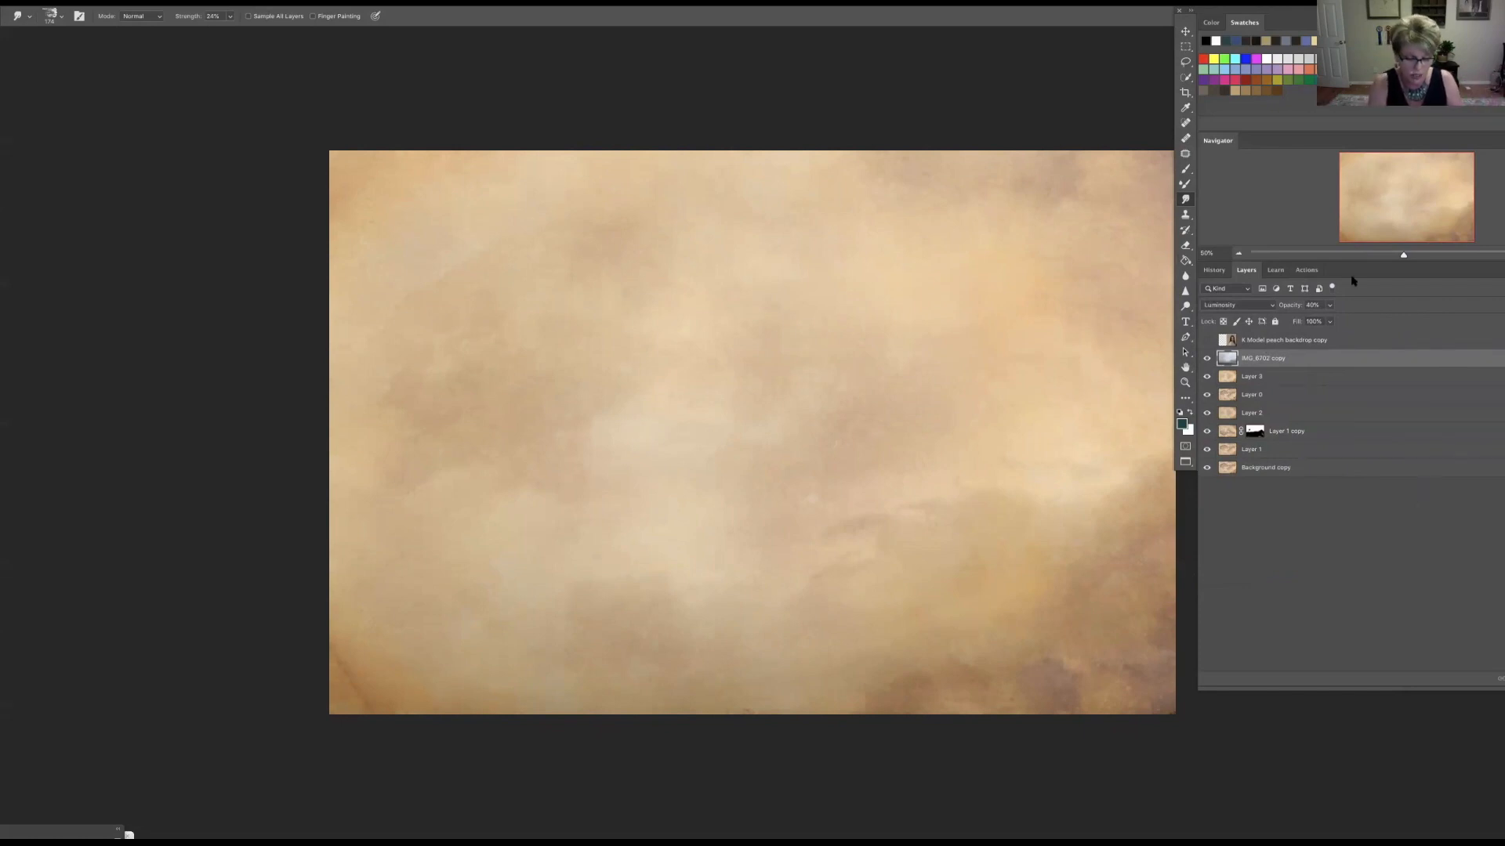
Step: Stamp the visible layers, then merge all background layers into one, leaving the hidden portrait layer separate
key("ctrl+alt+shift+e")
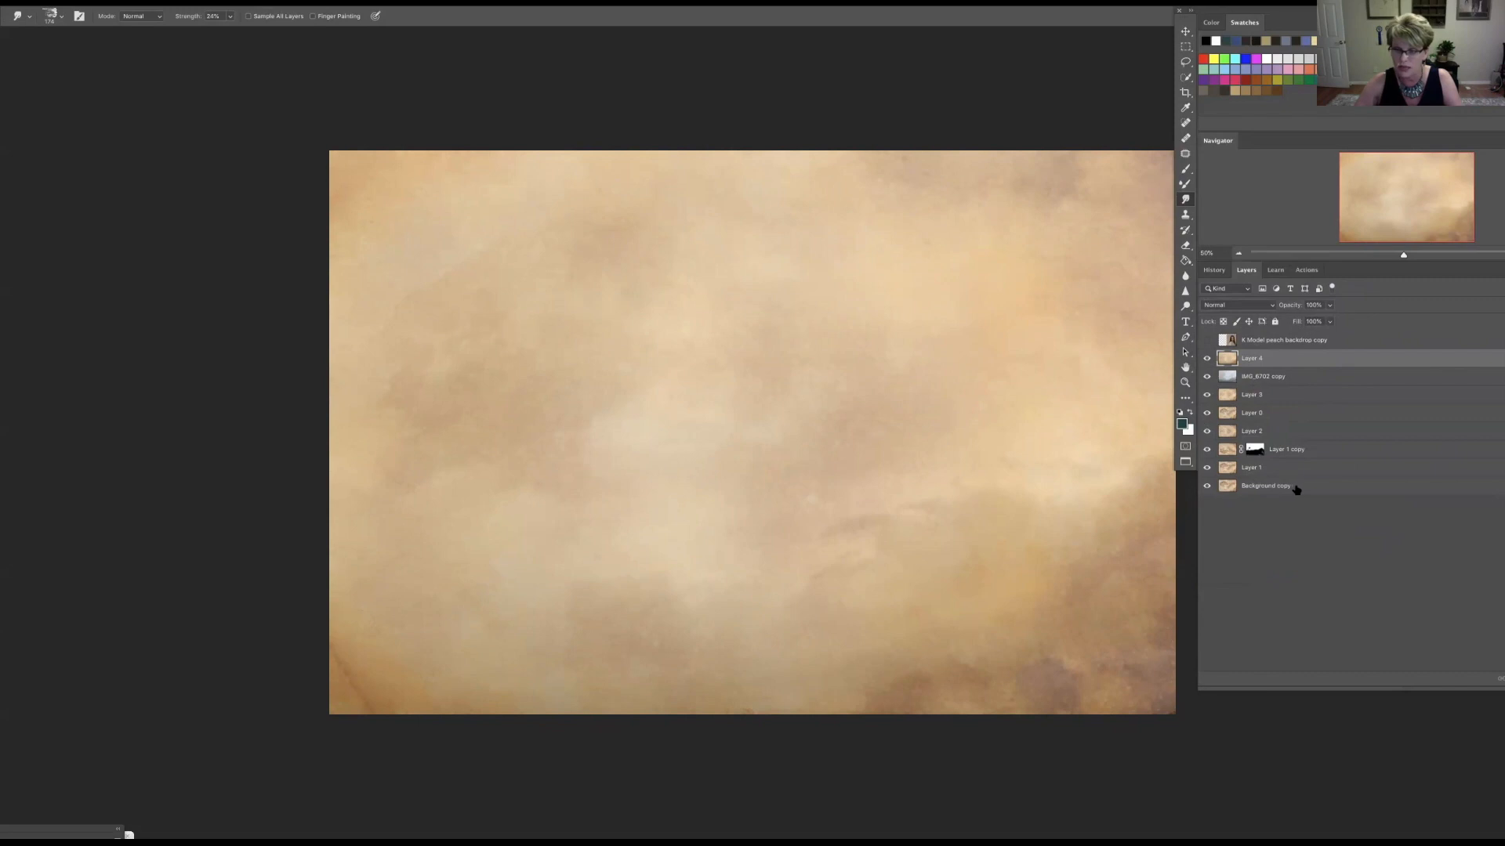
left_click(1324, 492, "shift")
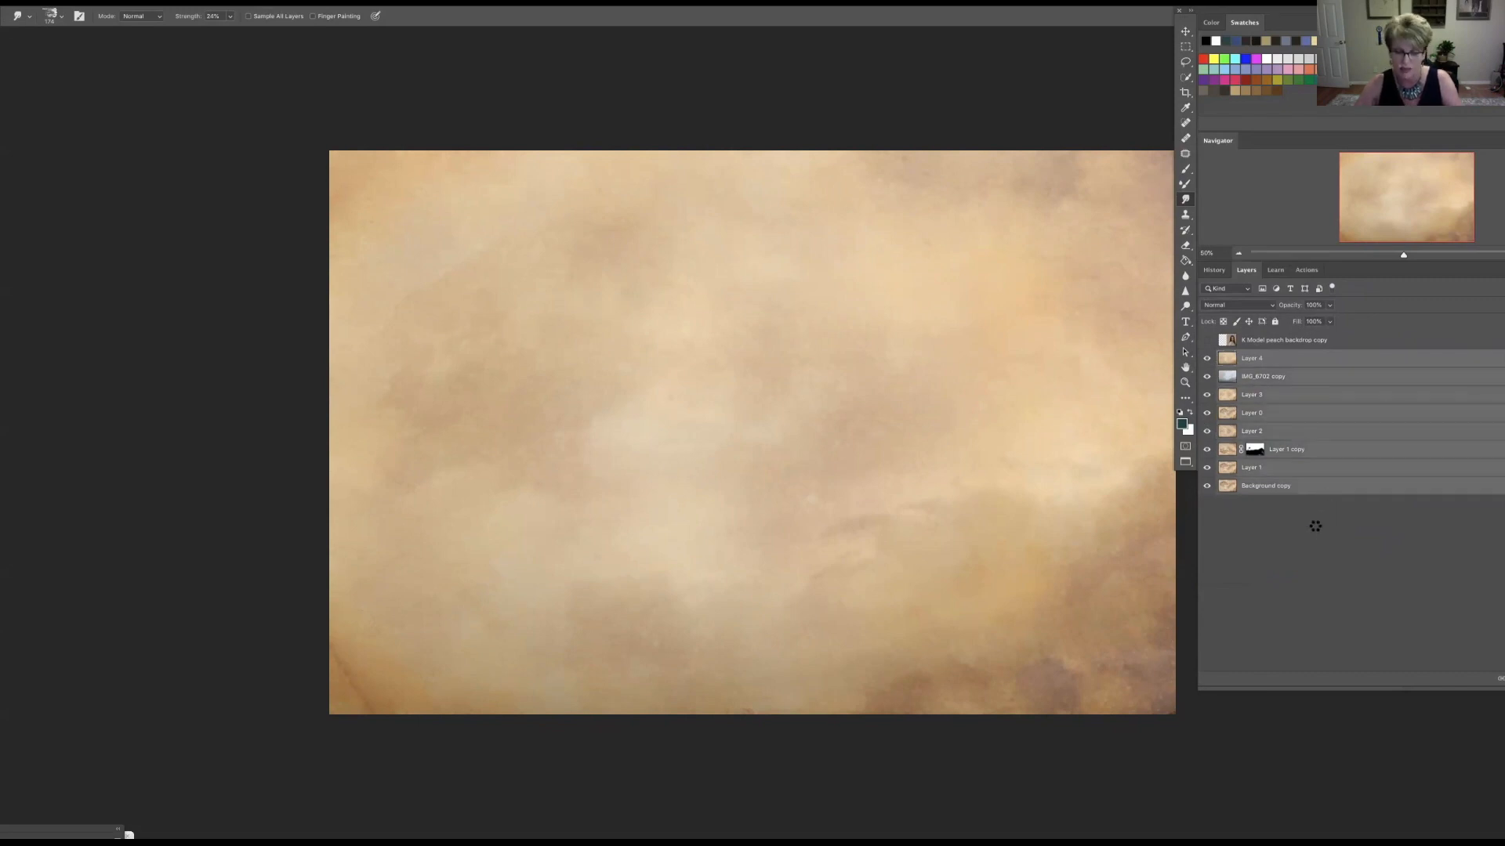
key("ctrl+e")
left_click(1207, 359)
left_click(1208, 359)
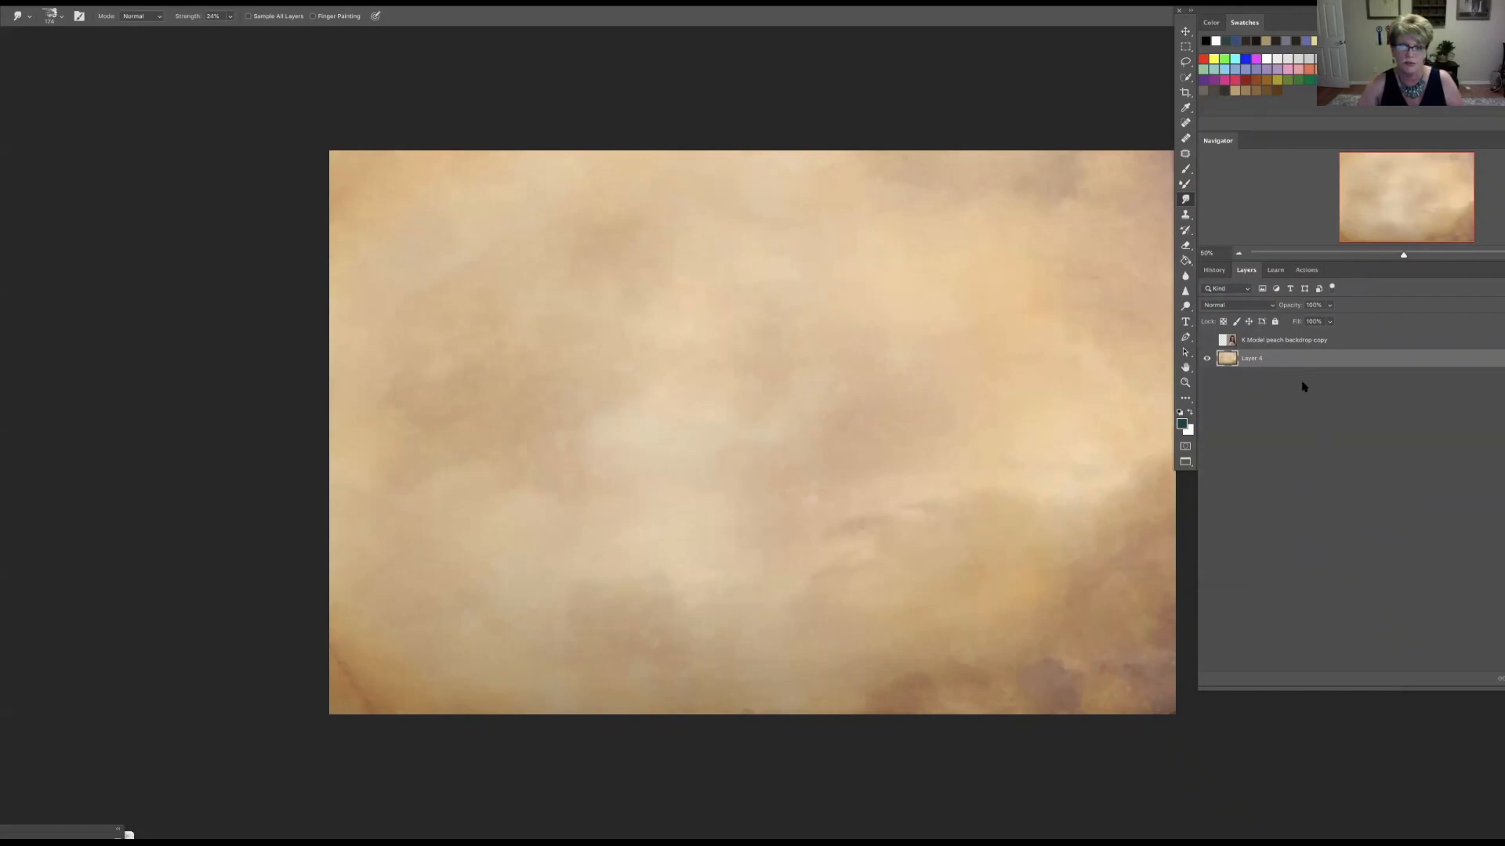
Step: Add a Black & White adjustment over Layer 4 and merge the two into one grey texture layer
left_click_drag(1256, 11, 1185, 11)
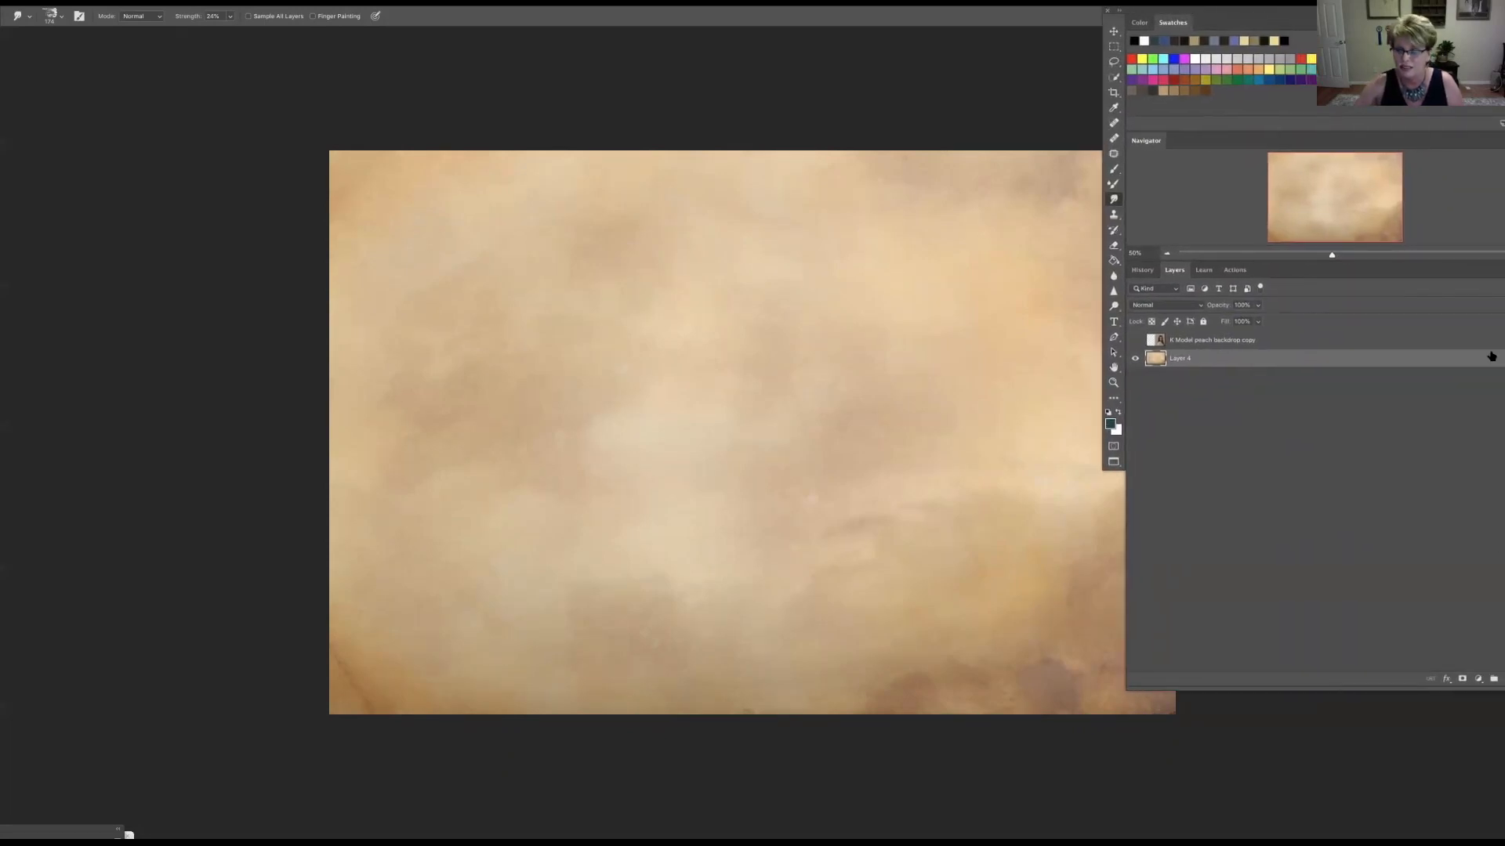
left_click(1478, 678)
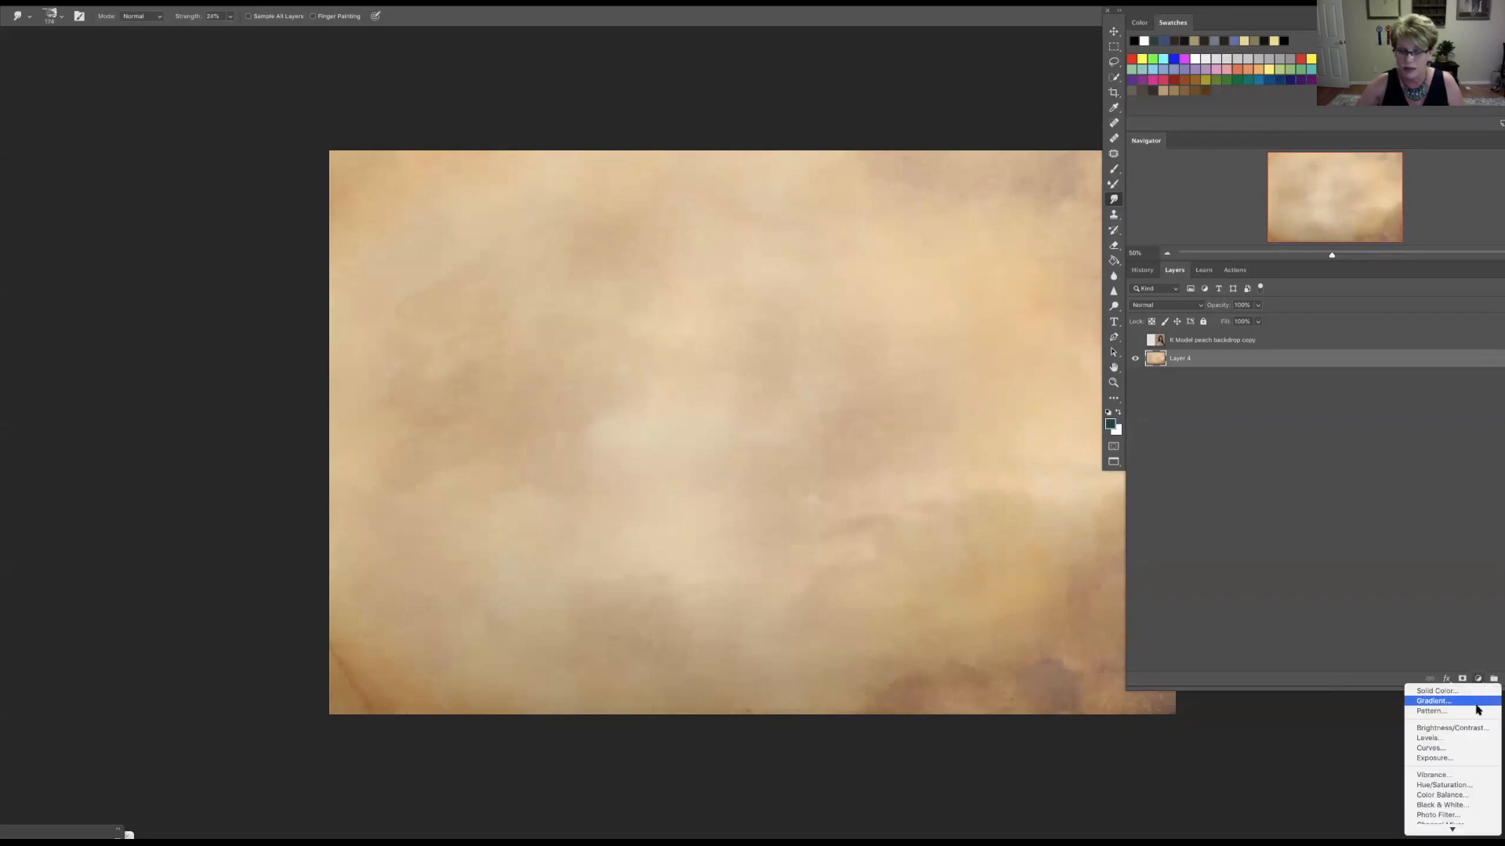
mouse_move(1452, 828)
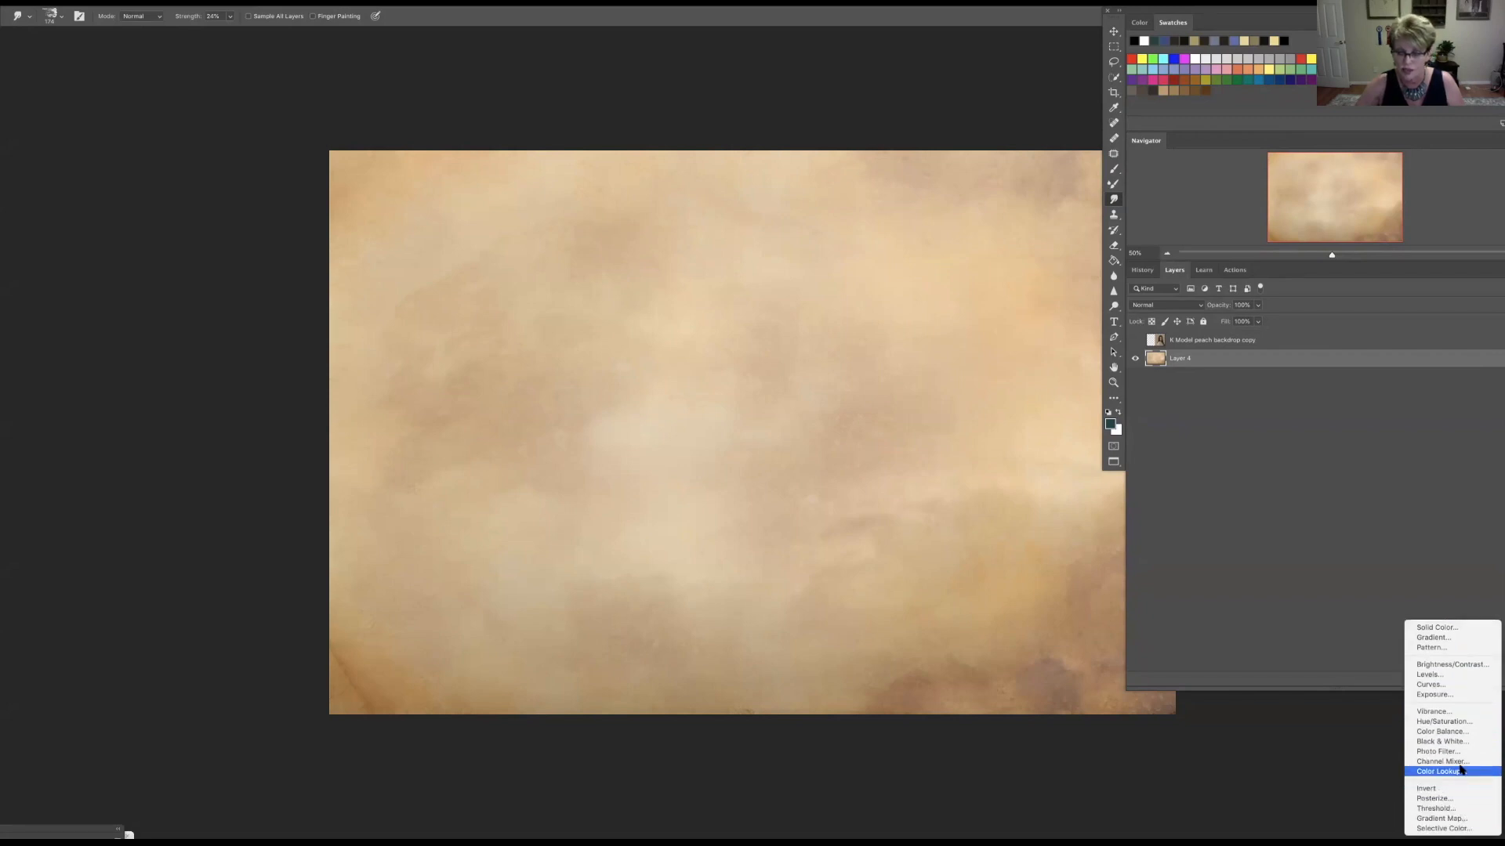
left_click(1459, 741)
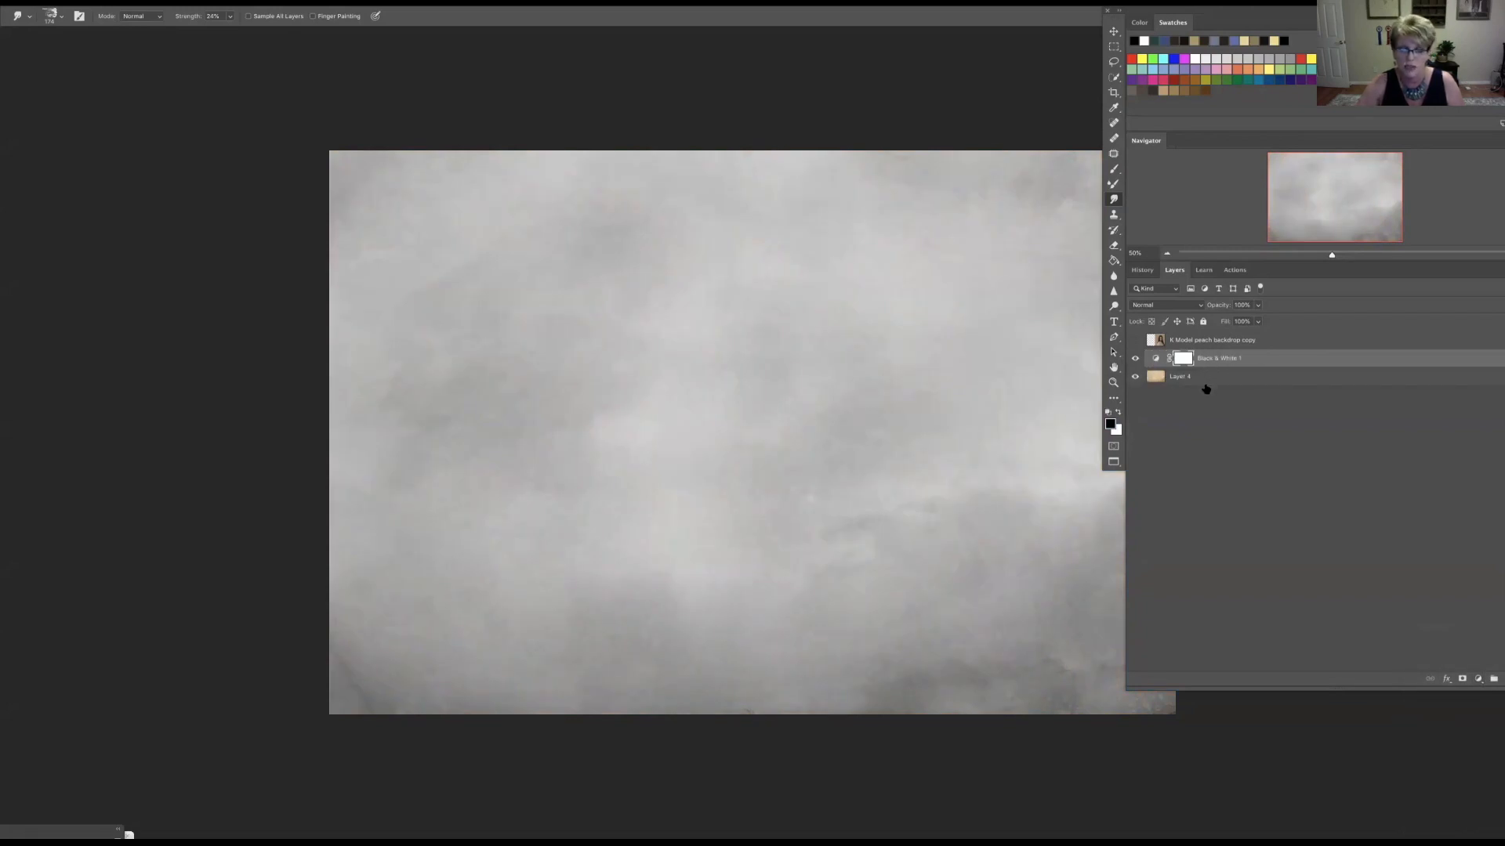
left_click(1247, 378, "shift")
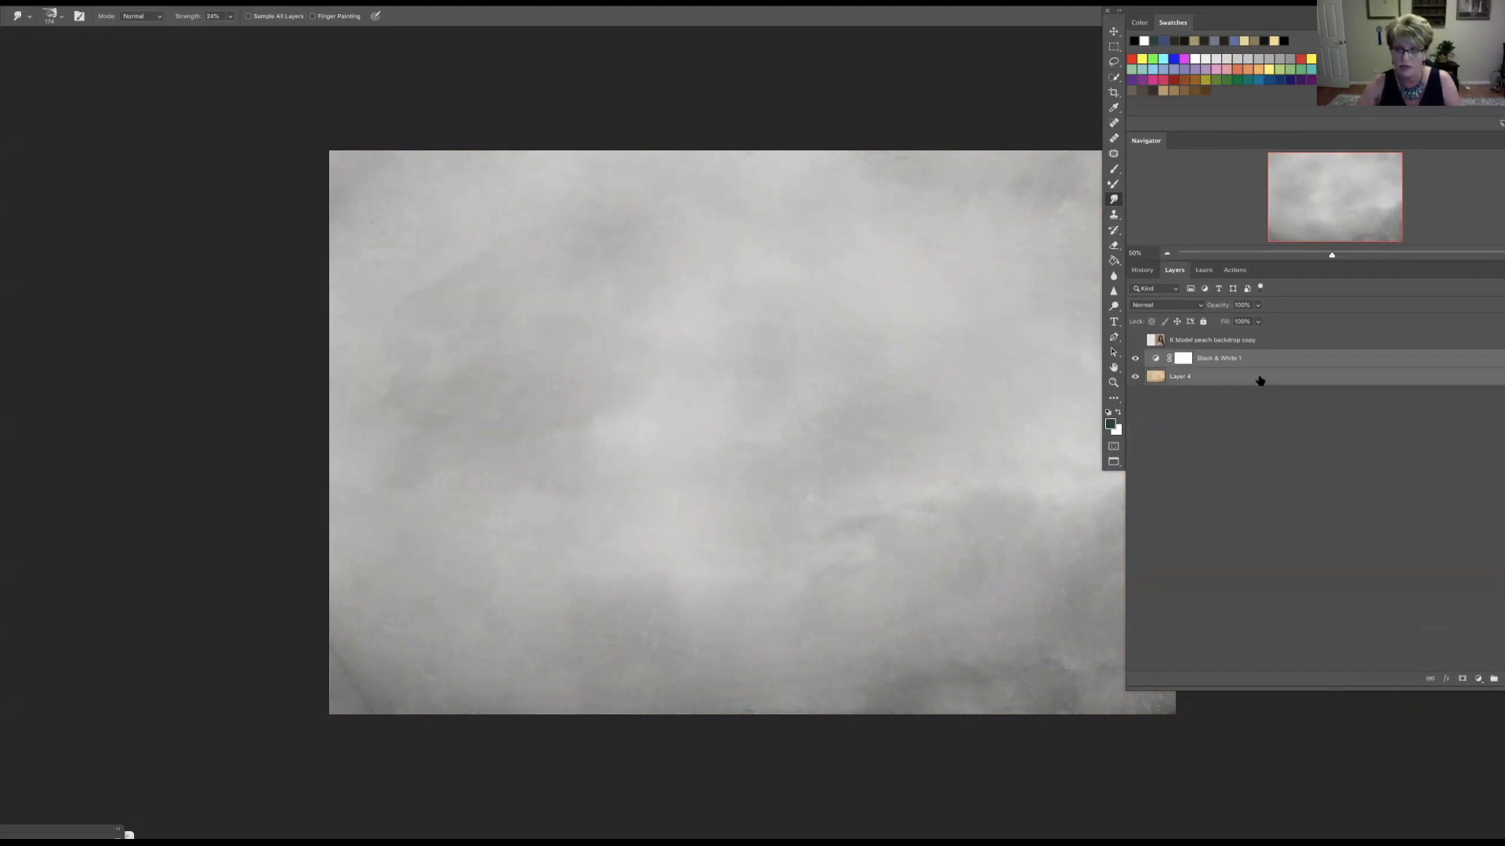
key("ctrl+e")
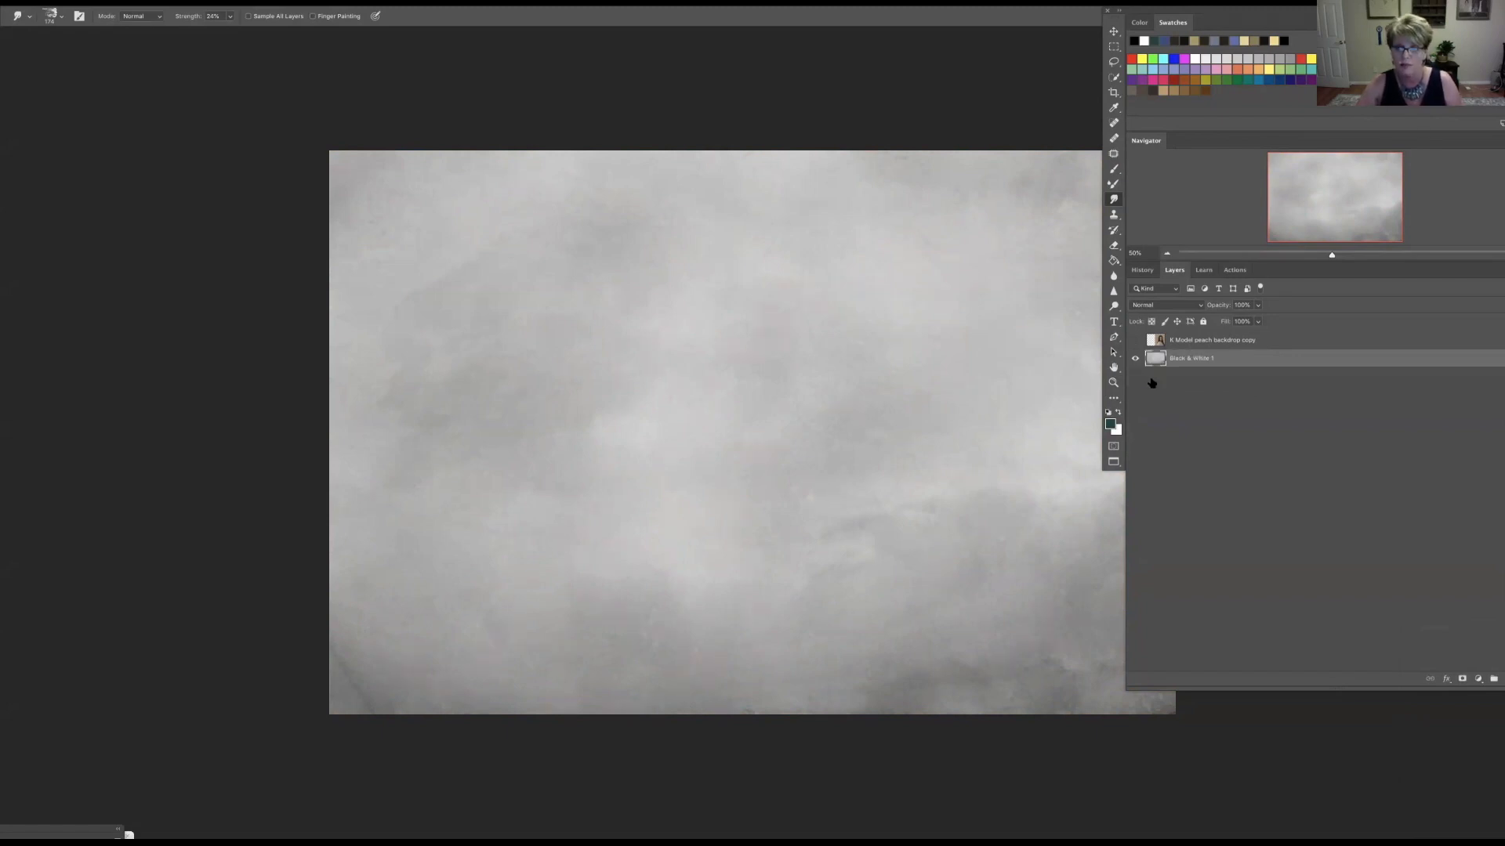
Step: Show the K Model peach backdrop copy layer and move the portrait to the middle of the canvas
left_click(1135, 339)
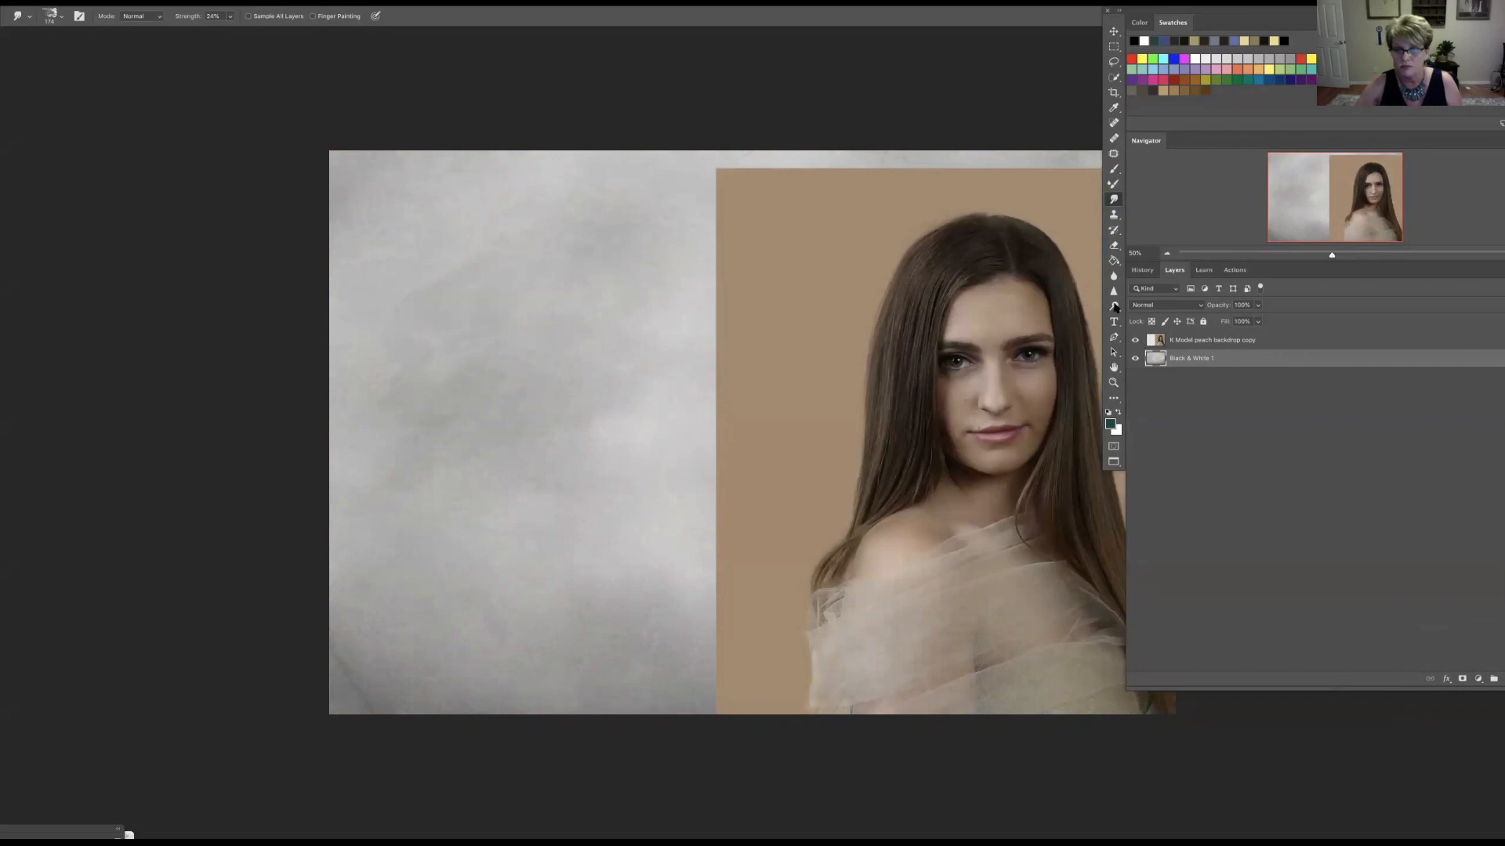
left_click(1114, 31)
left_click_drag(1002, 302, 766, 283)
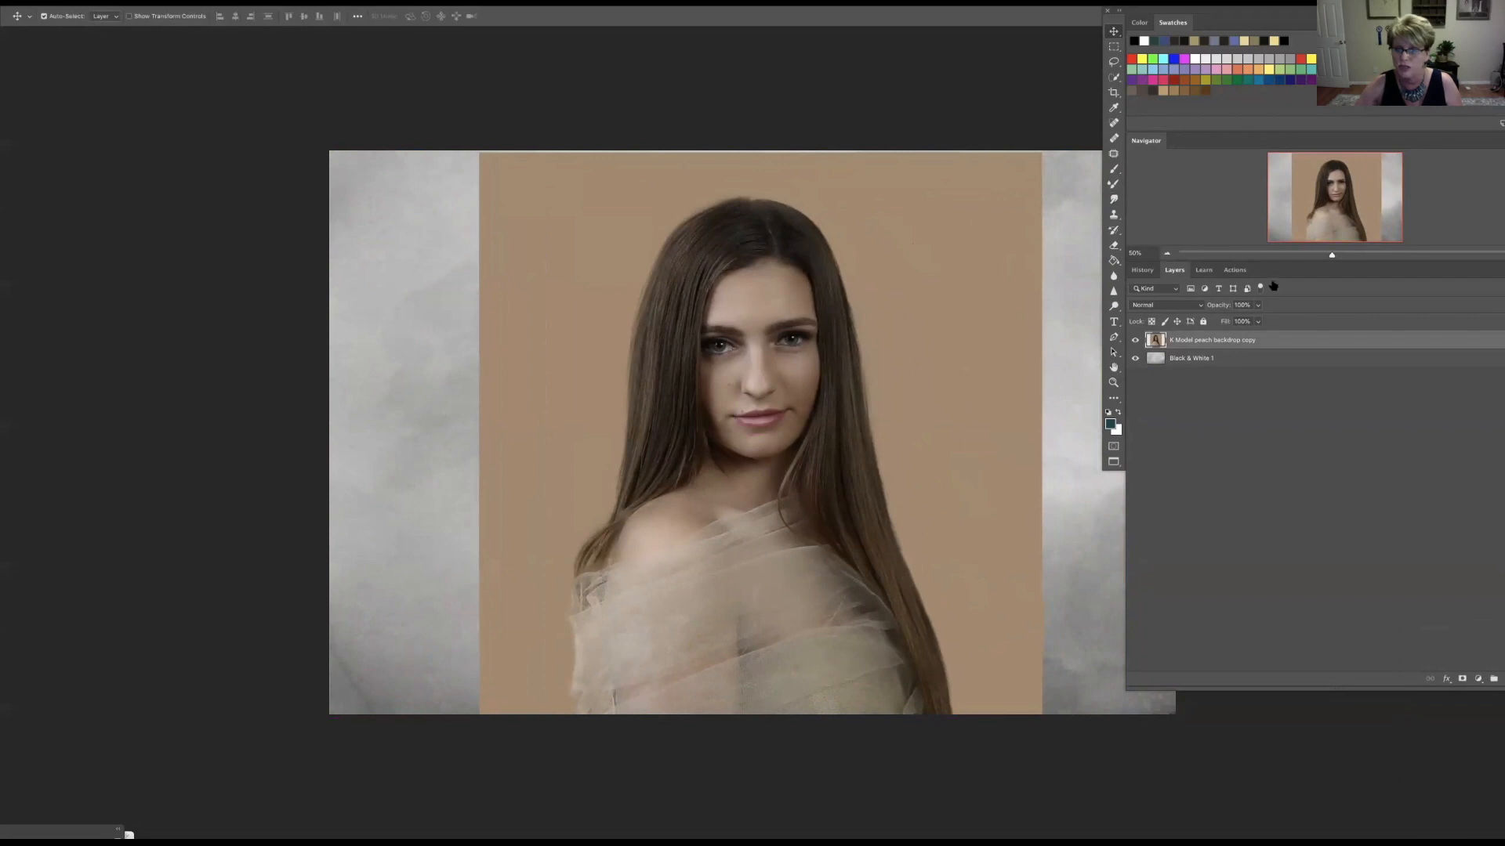
Step: Move the Black & White 1 texture layer above the portrait layer
left_click(1220, 362)
left_click_drag(1254, 13, 1174, 25)
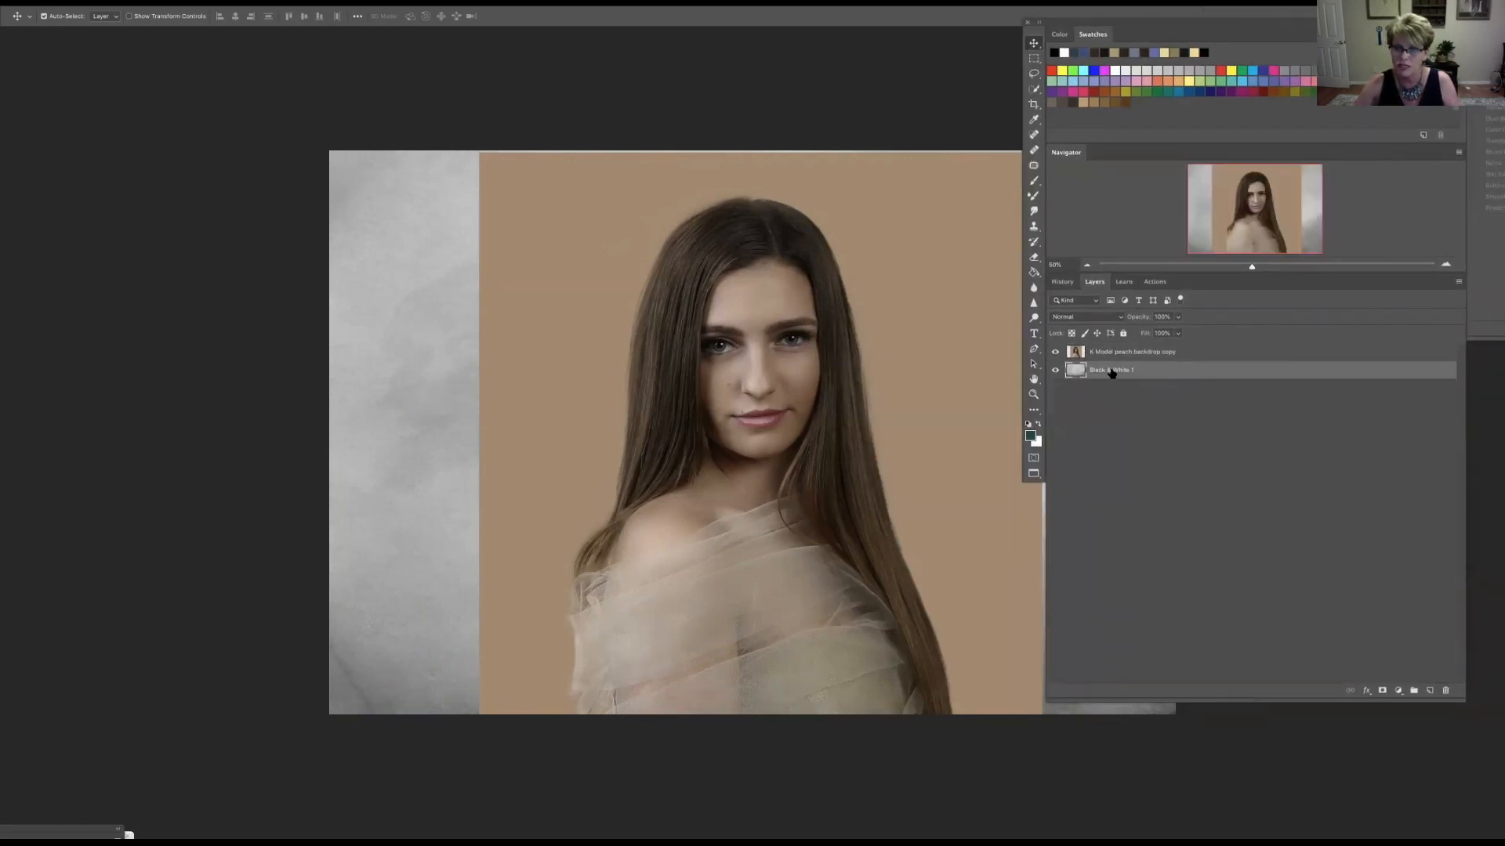
left_click_drag(1114, 376, 1150, 323)
left_click_drag(1084, 23, 1253, 39)
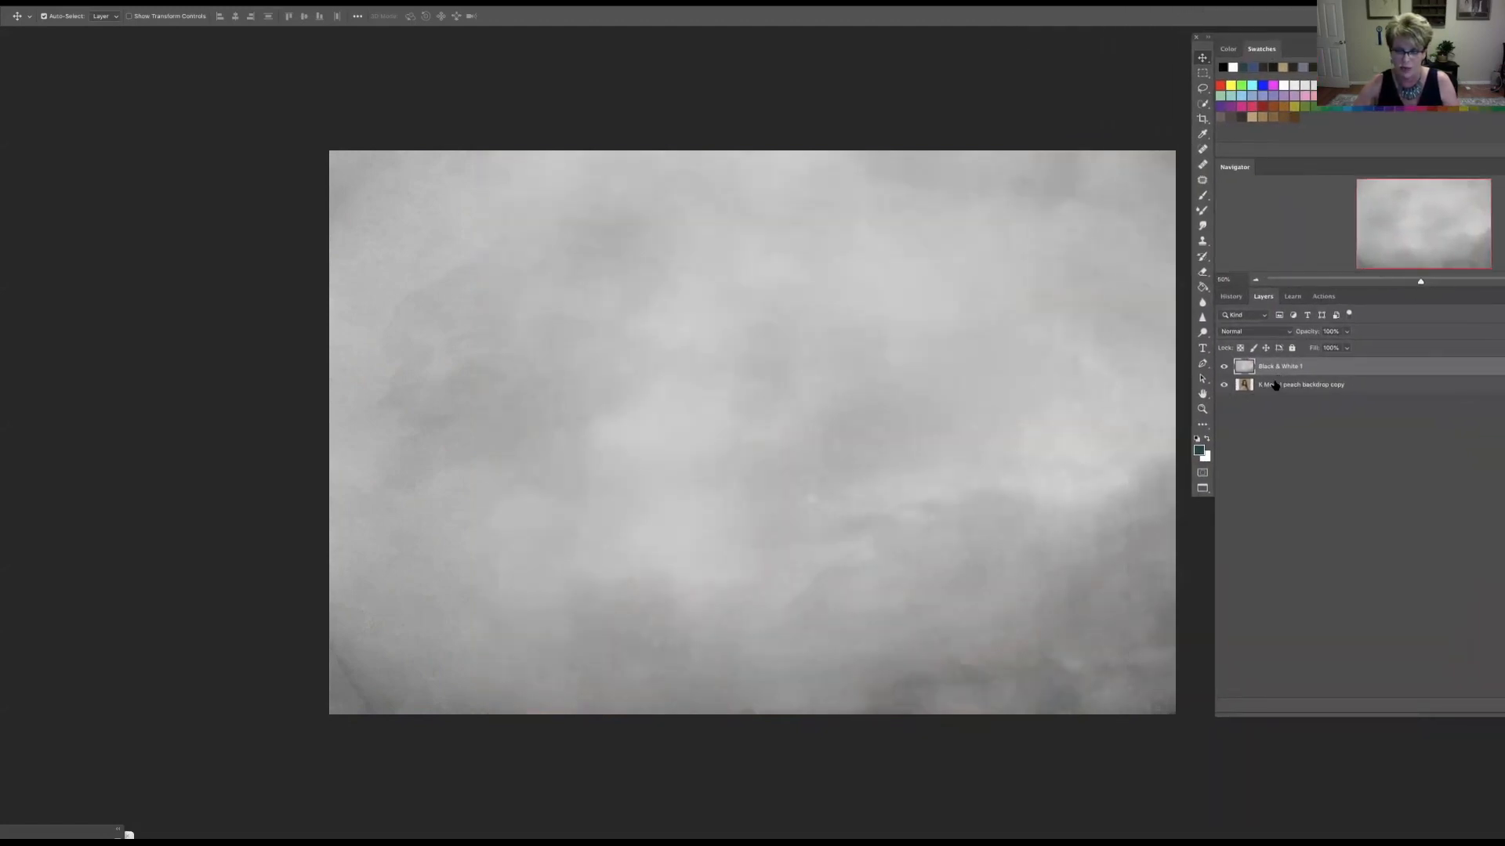
Step: Squeeze the grey texture horizontally with Free Transform so it covers only the width of the portrait photo
key("ctrl+t")
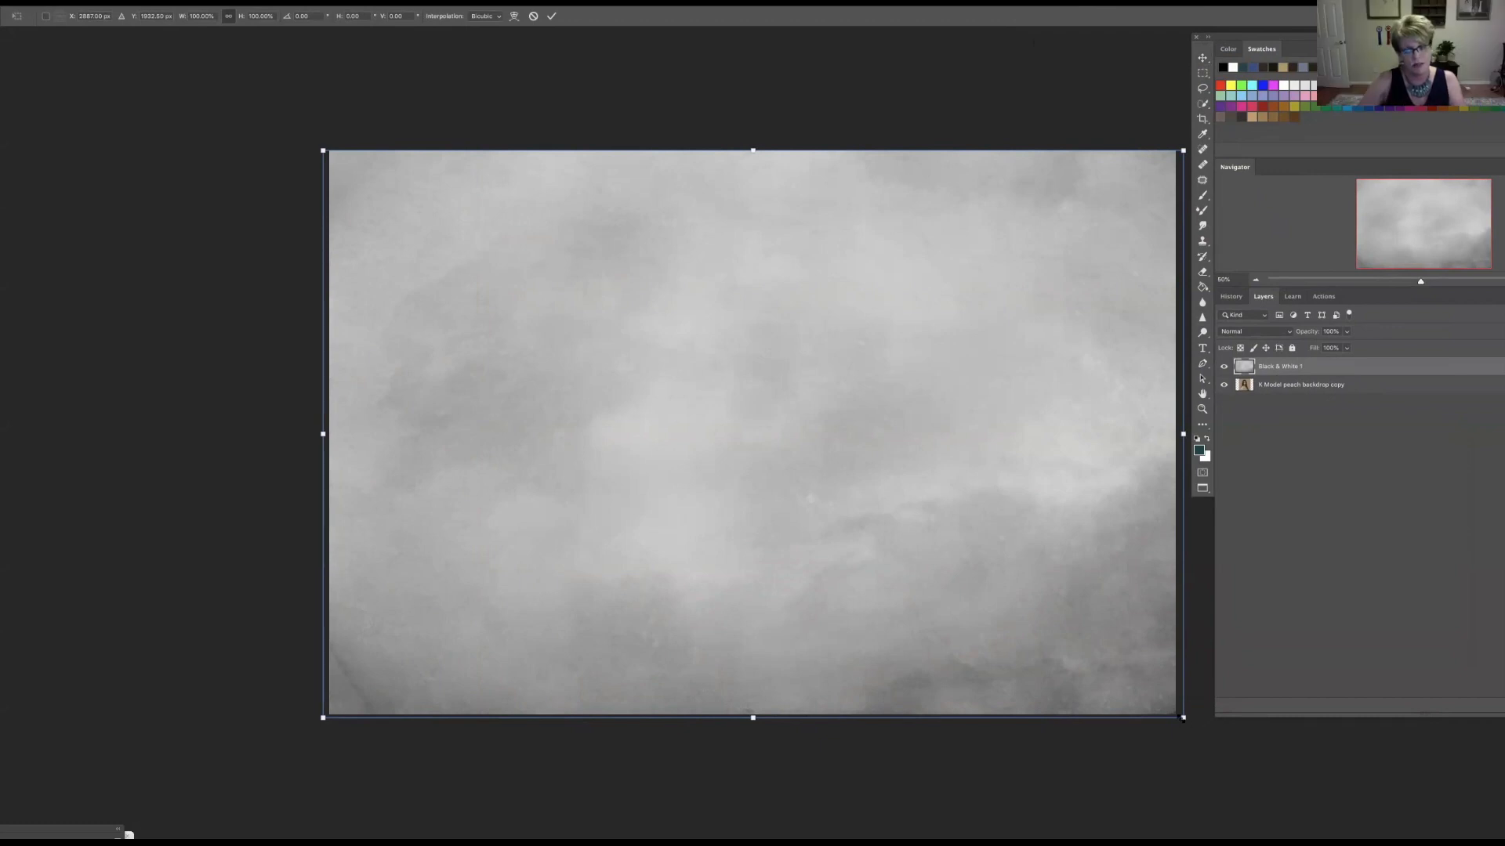
left_click_drag(1175, 714, 1047, 716)
left_click_drag(322, 148, 470, 151)
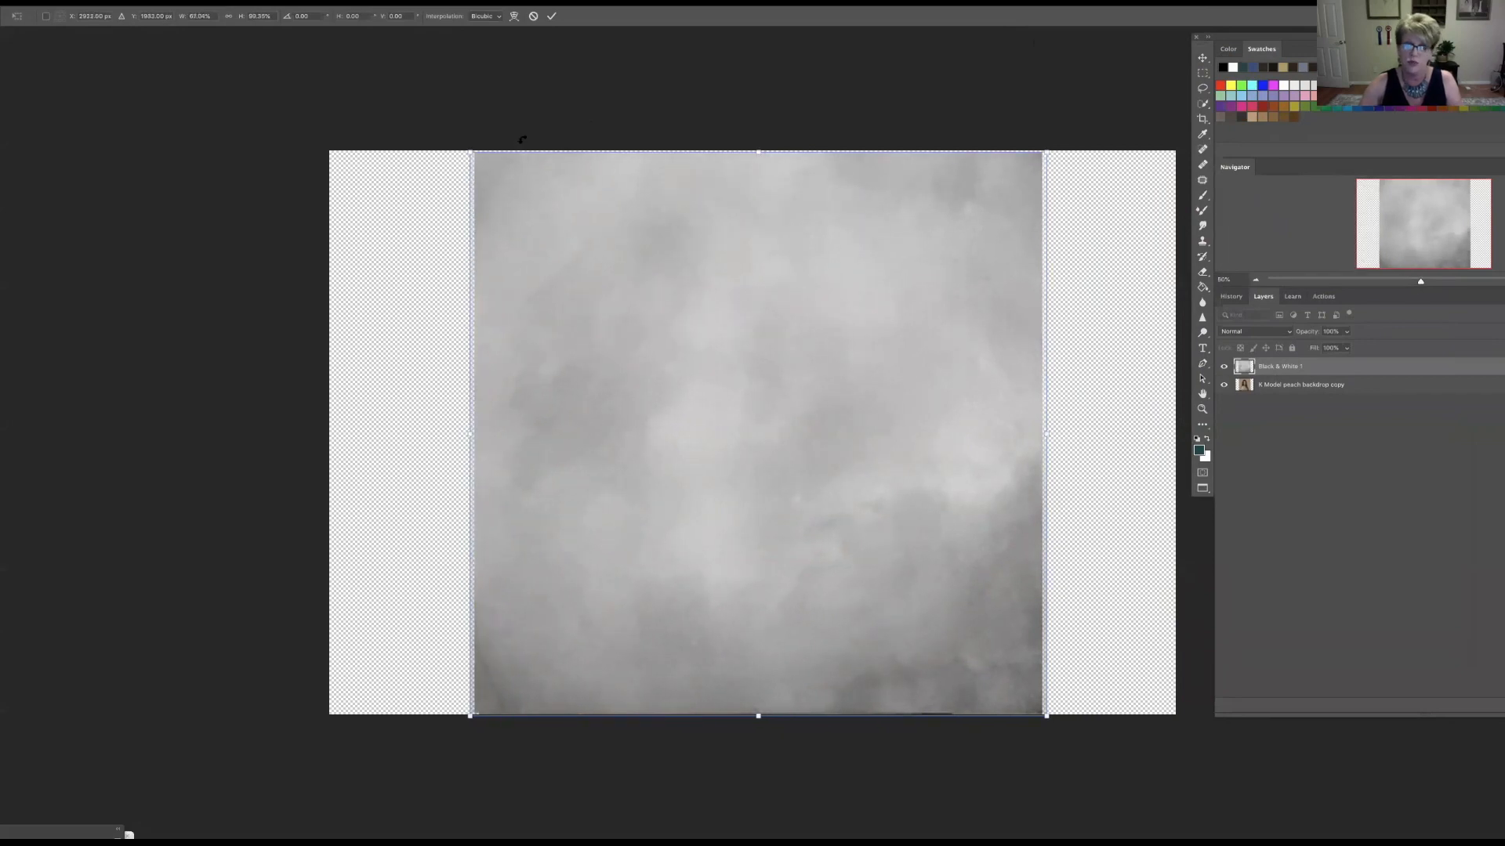
key("Return")
Step: Hide the grey texture, select the portrait photo with a rectangular marquee, and crop the canvas to that selection
key("c")
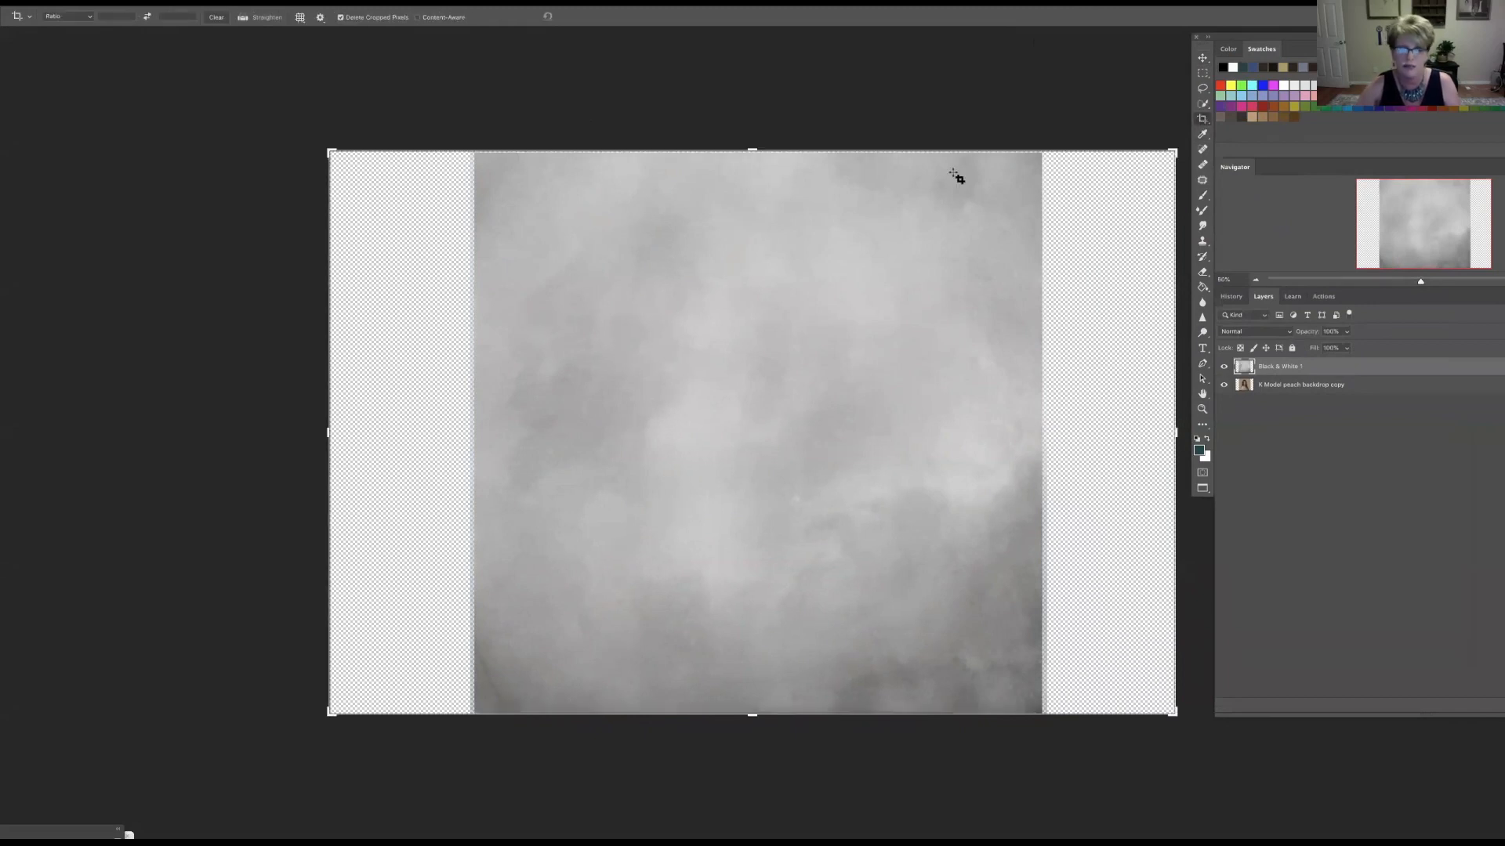
left_click(1241, 399)
left_click(1223, 366)
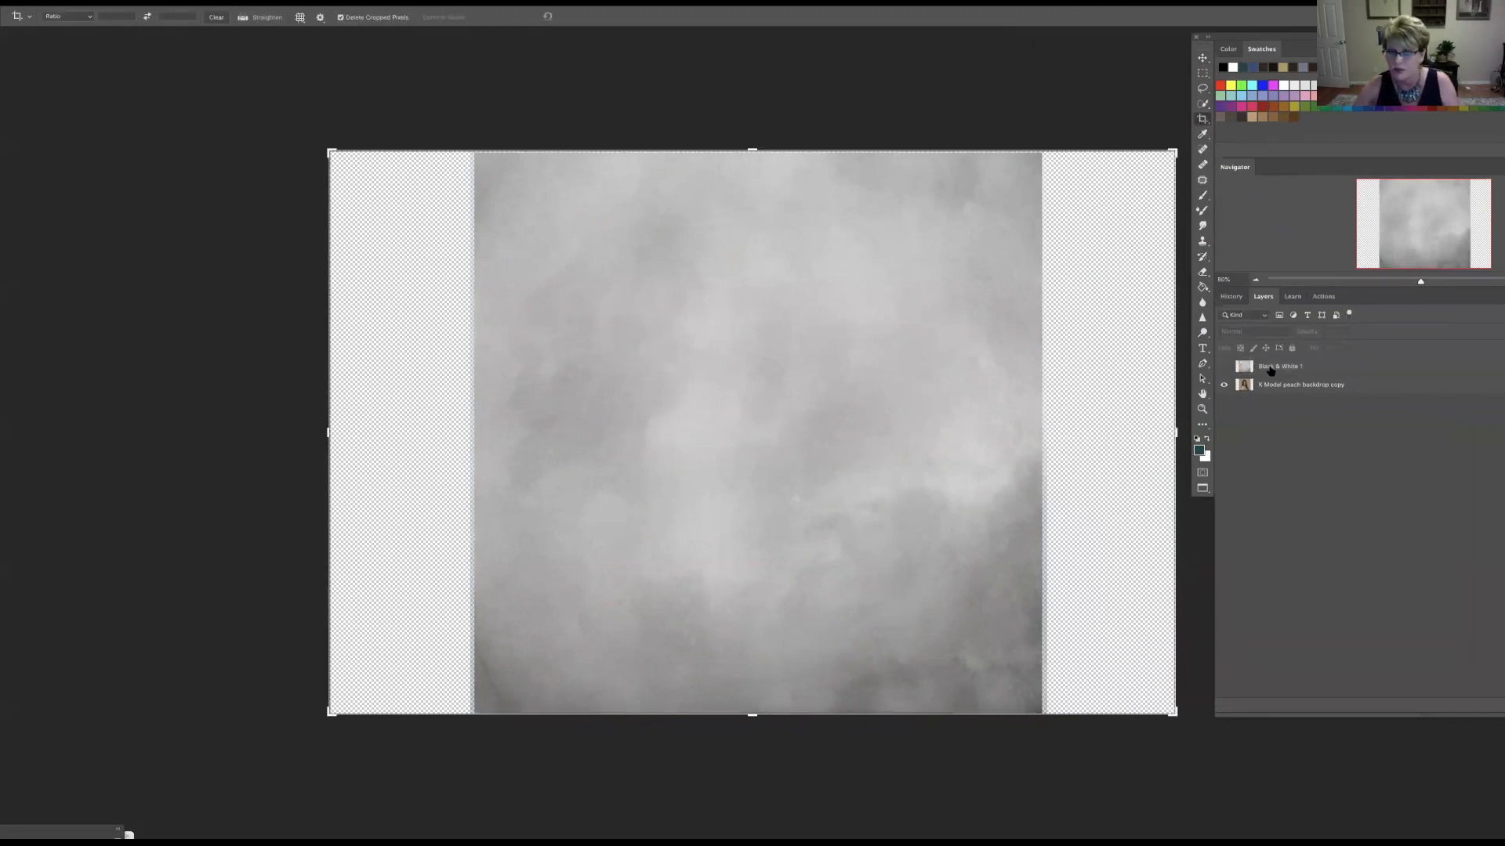
left_click(1285, 384)
left_click(1202, 72)
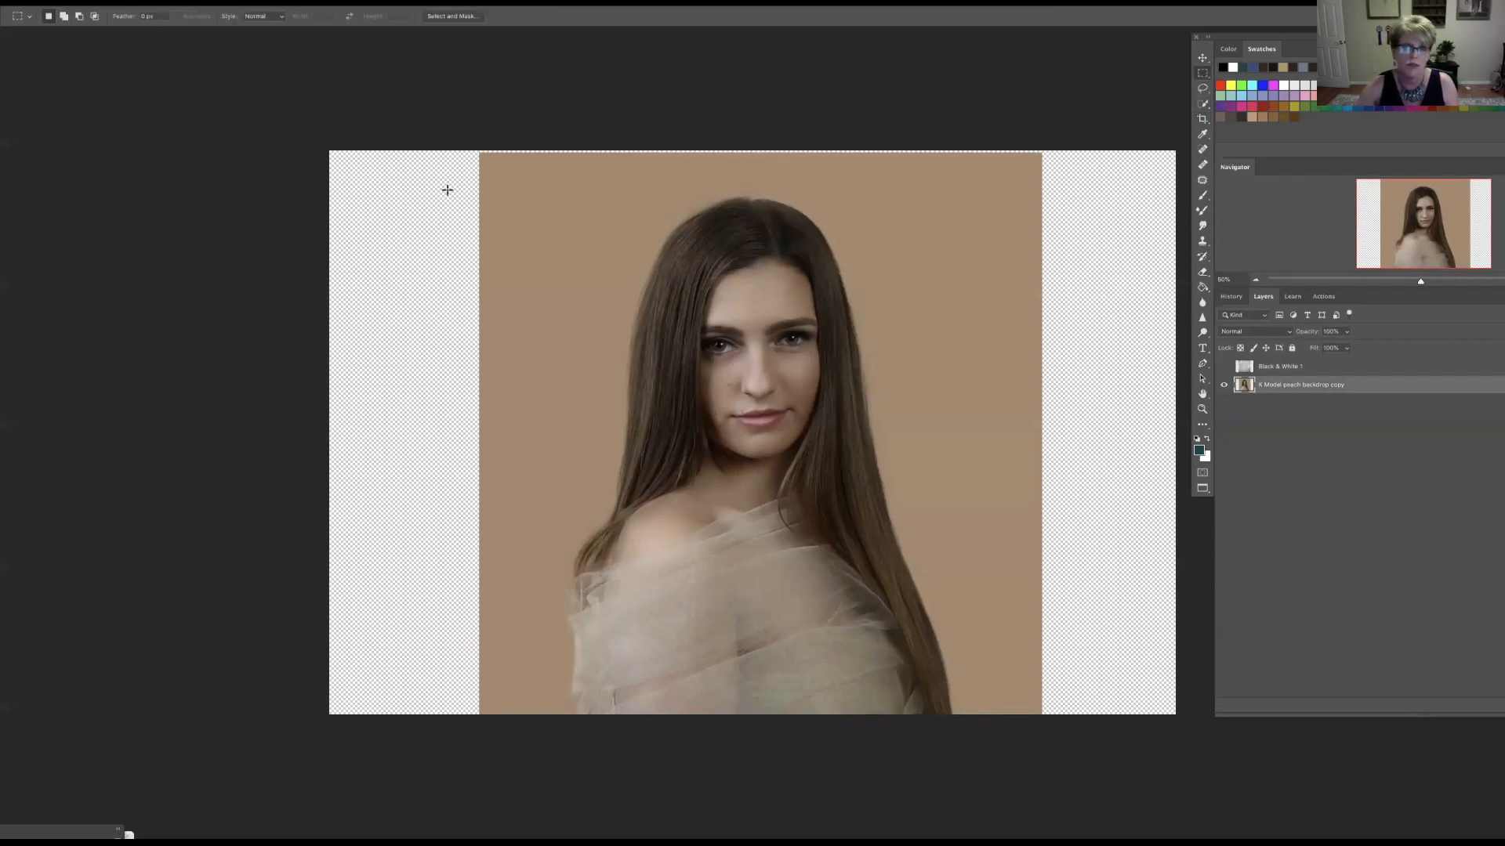
left_click_drag(479, 153, 1041, 722)
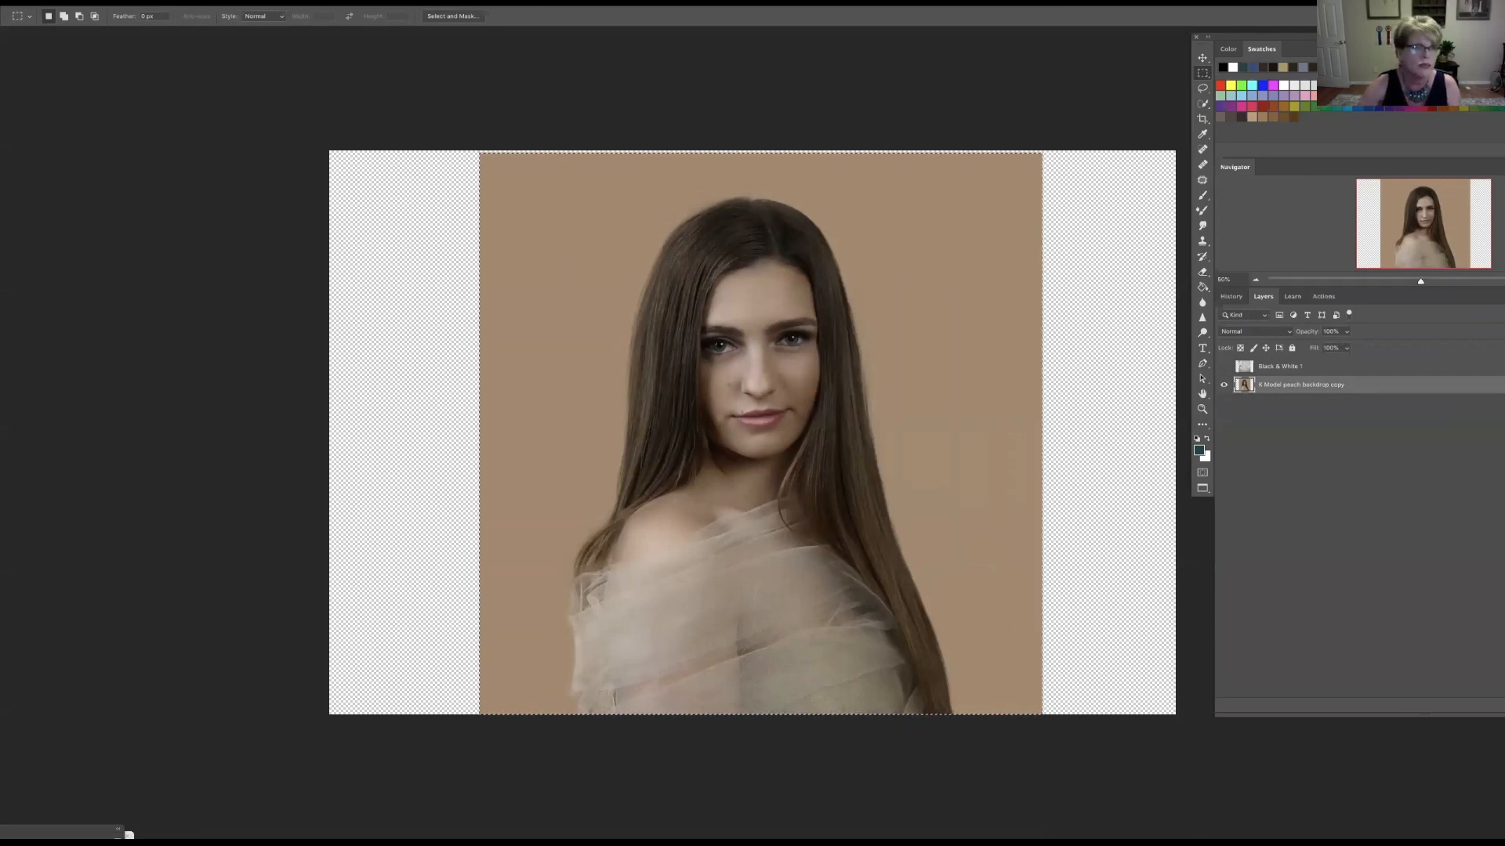
left_click(162, 2)
left_click(195, 126)
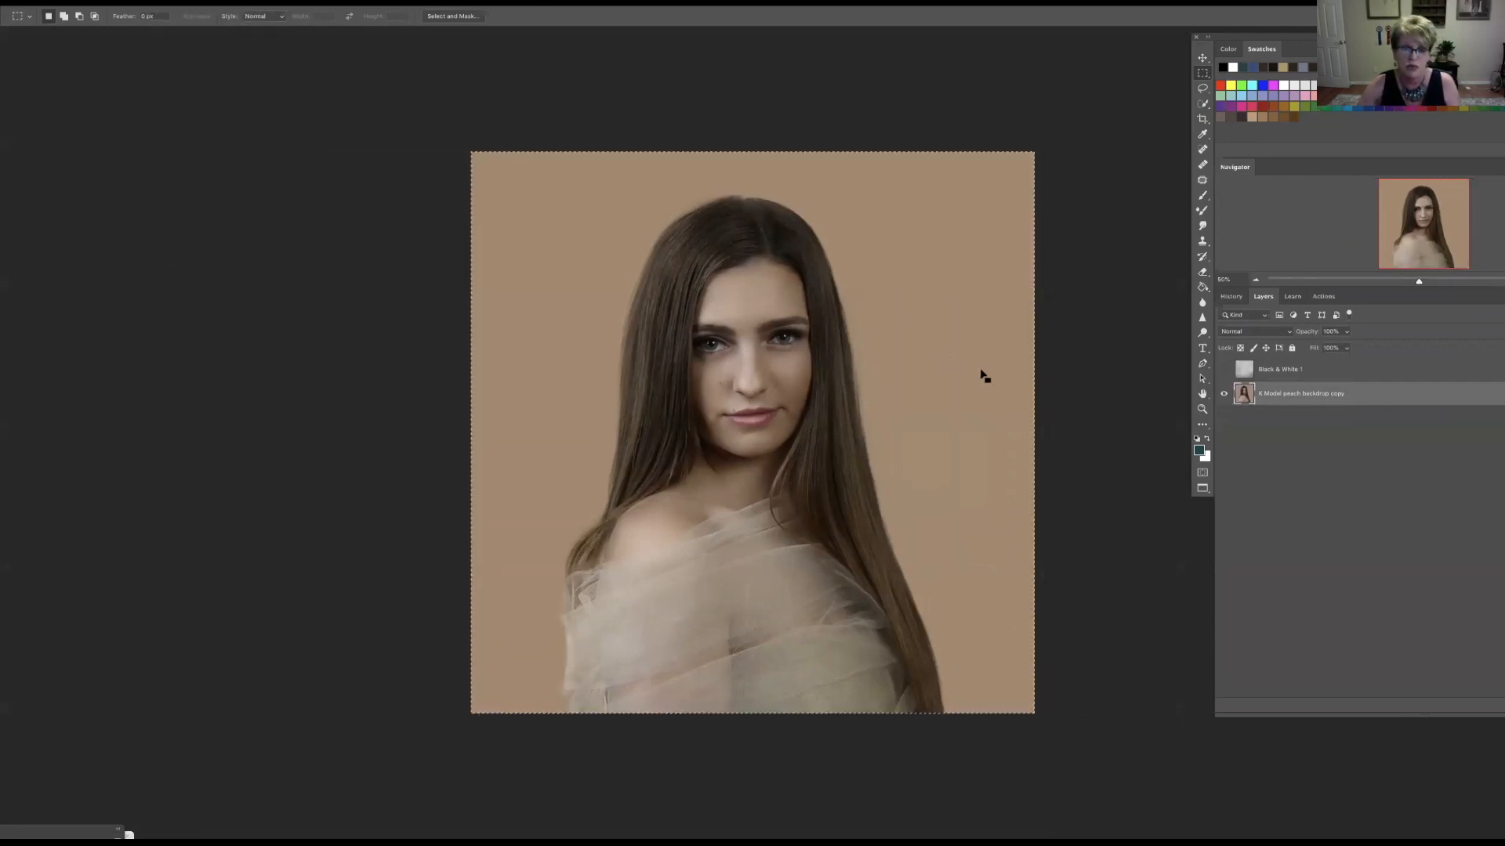
Step: Show the Black & White 1 texture again and blend it with Soft Light at 58% opacity
left_click(1279, 411)
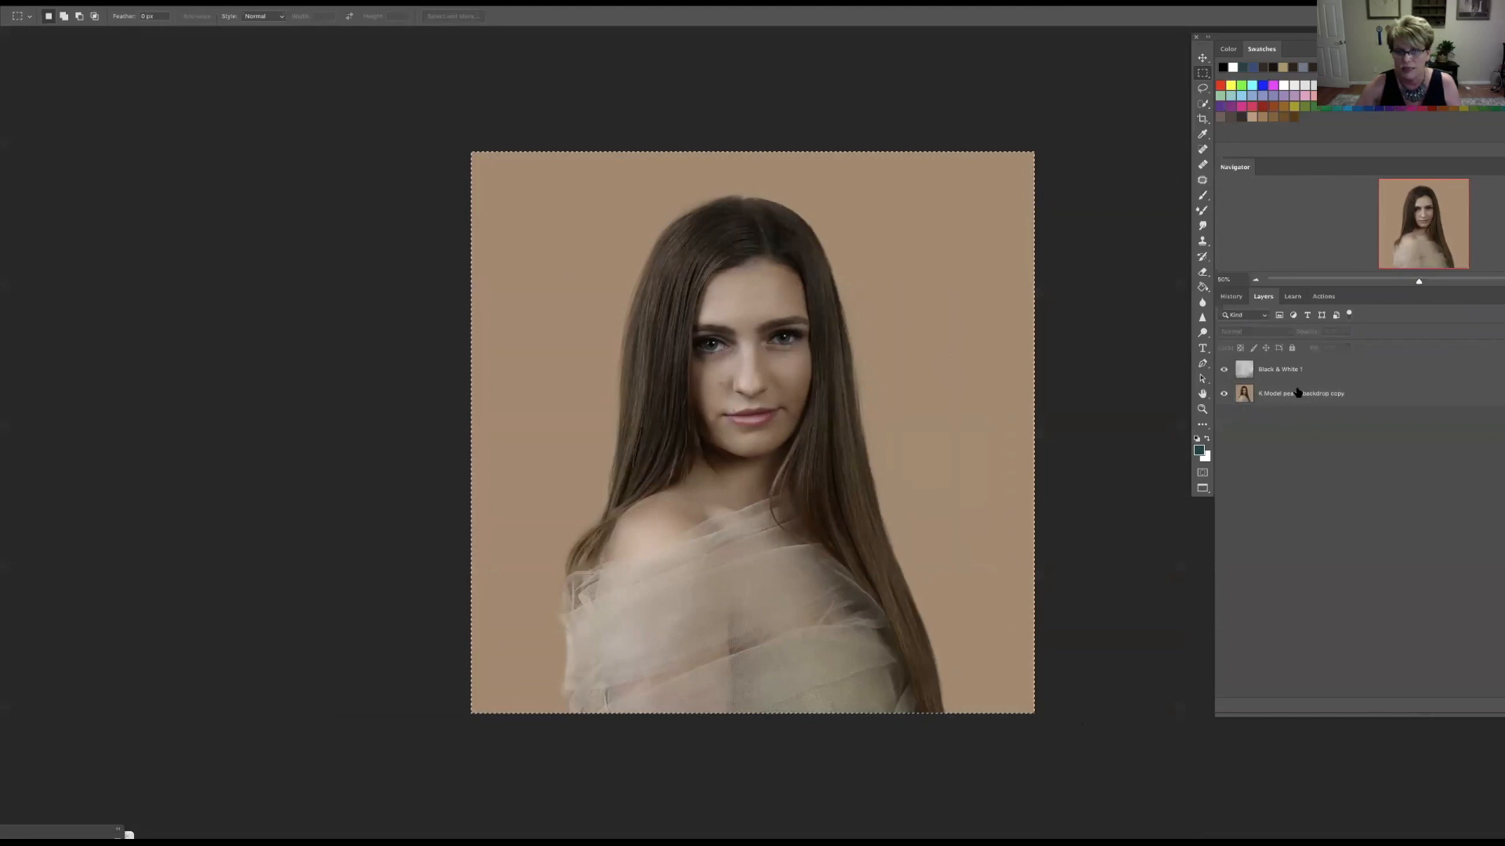
left_click(1224, 369)
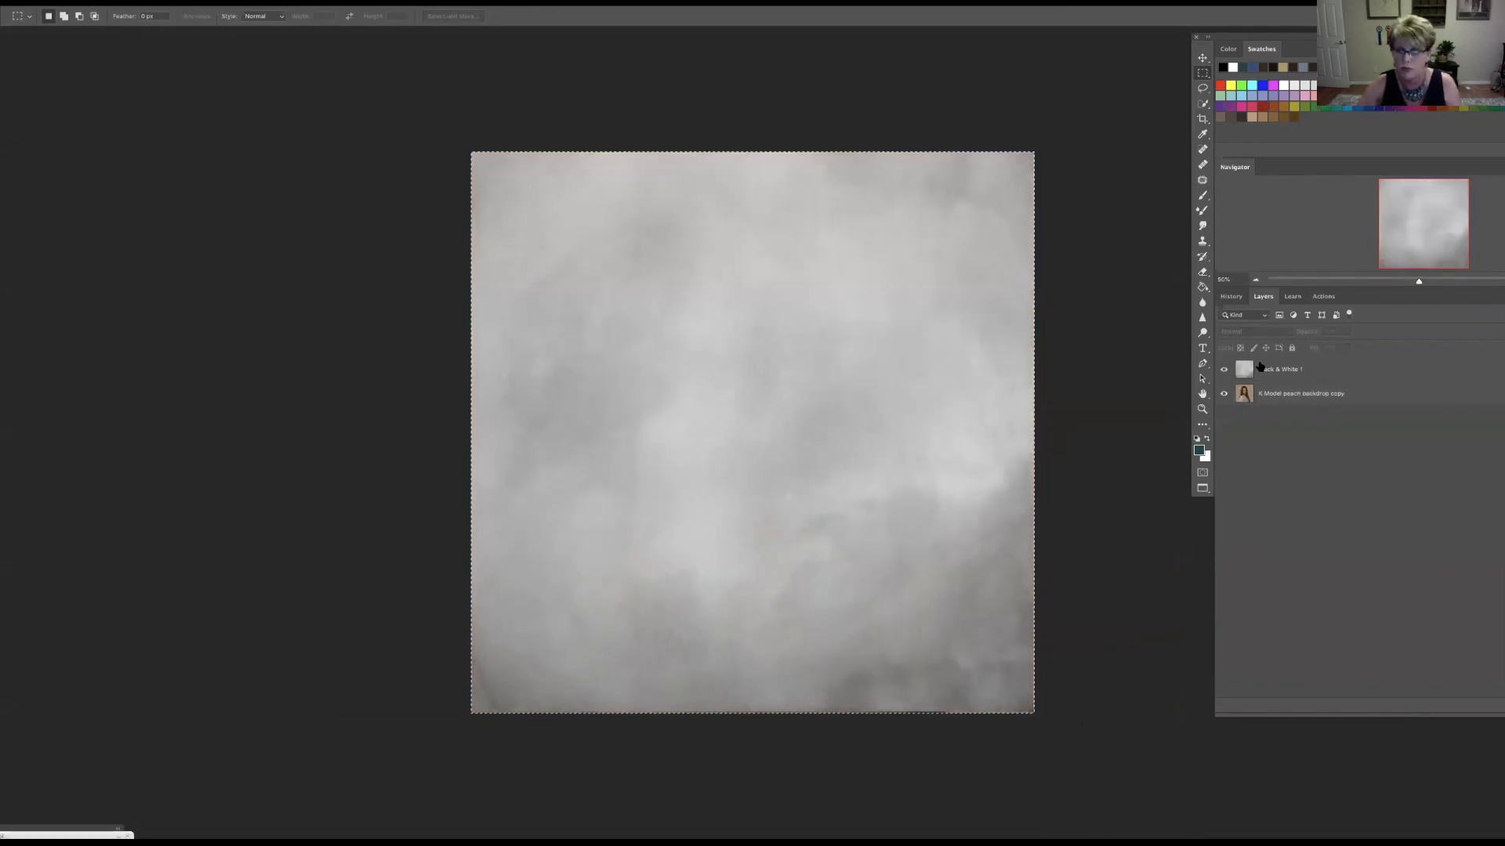
left_click(1295, 370)
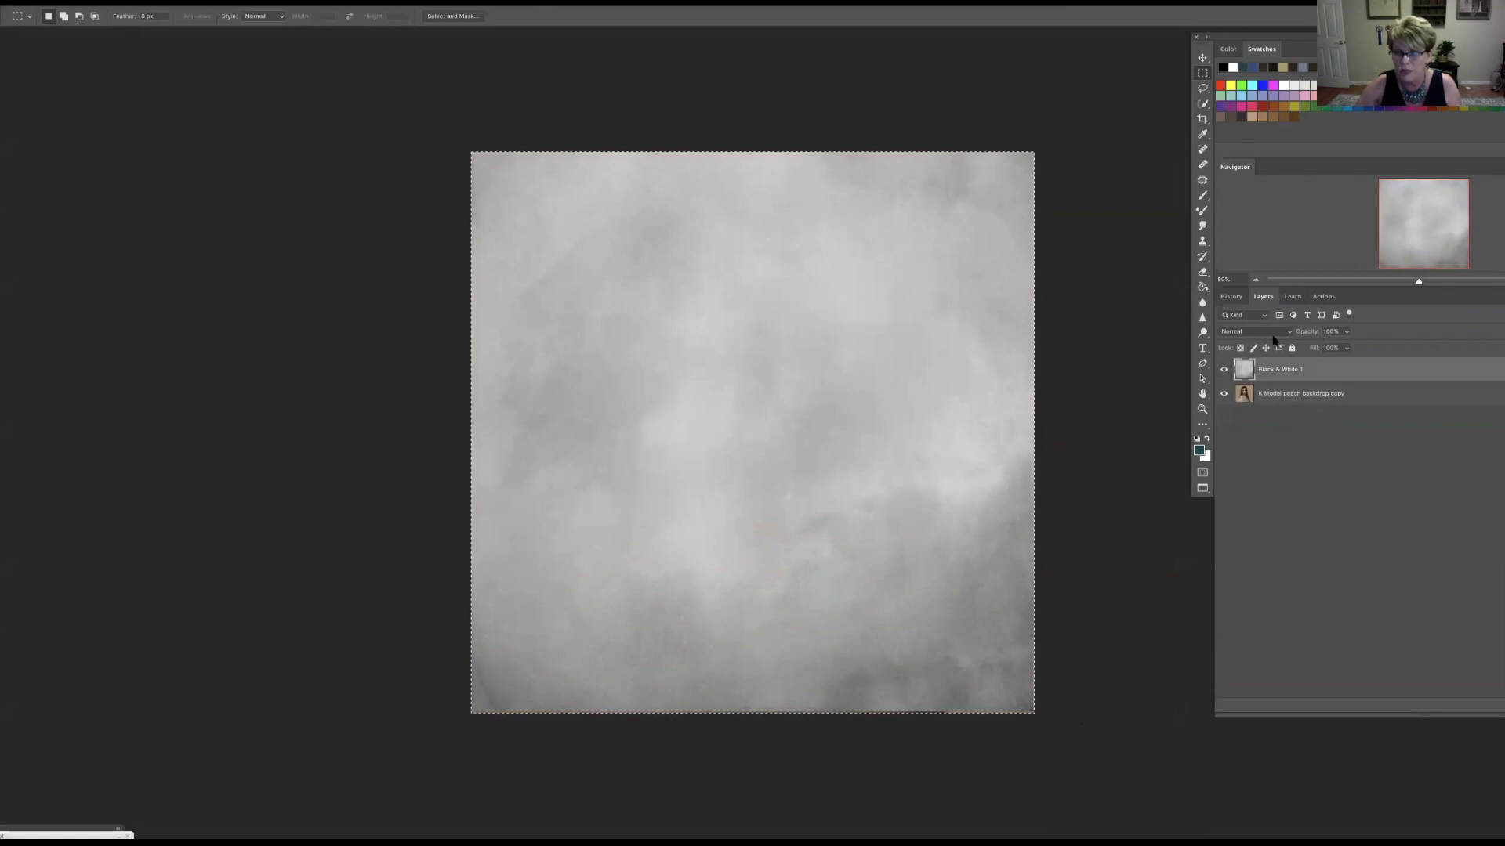
left_click(1274, 332)
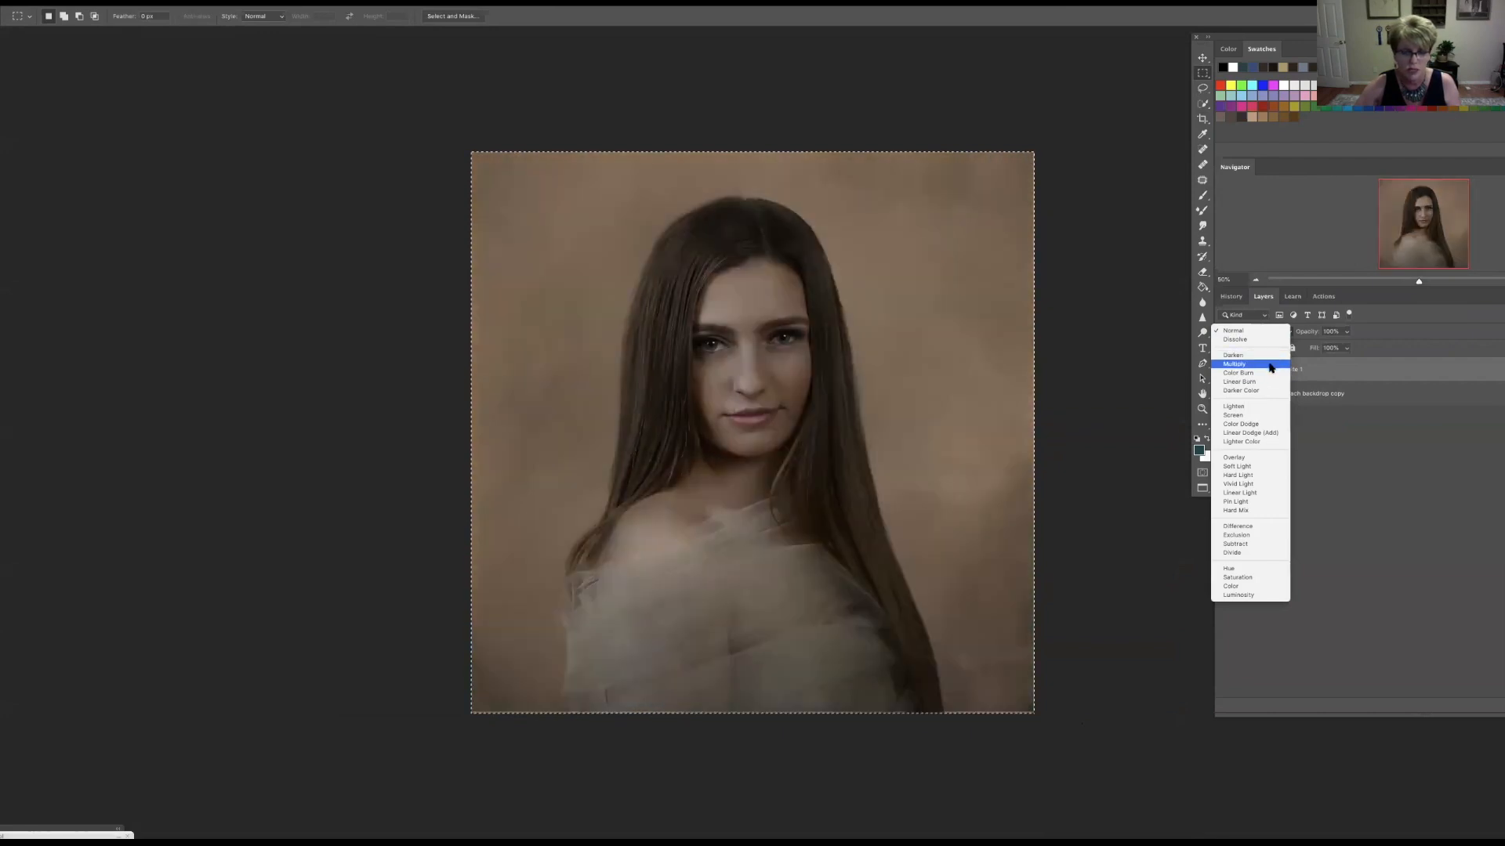
left_click(1270, 468)
left_click_drag(1327, 349, 1324, 349)
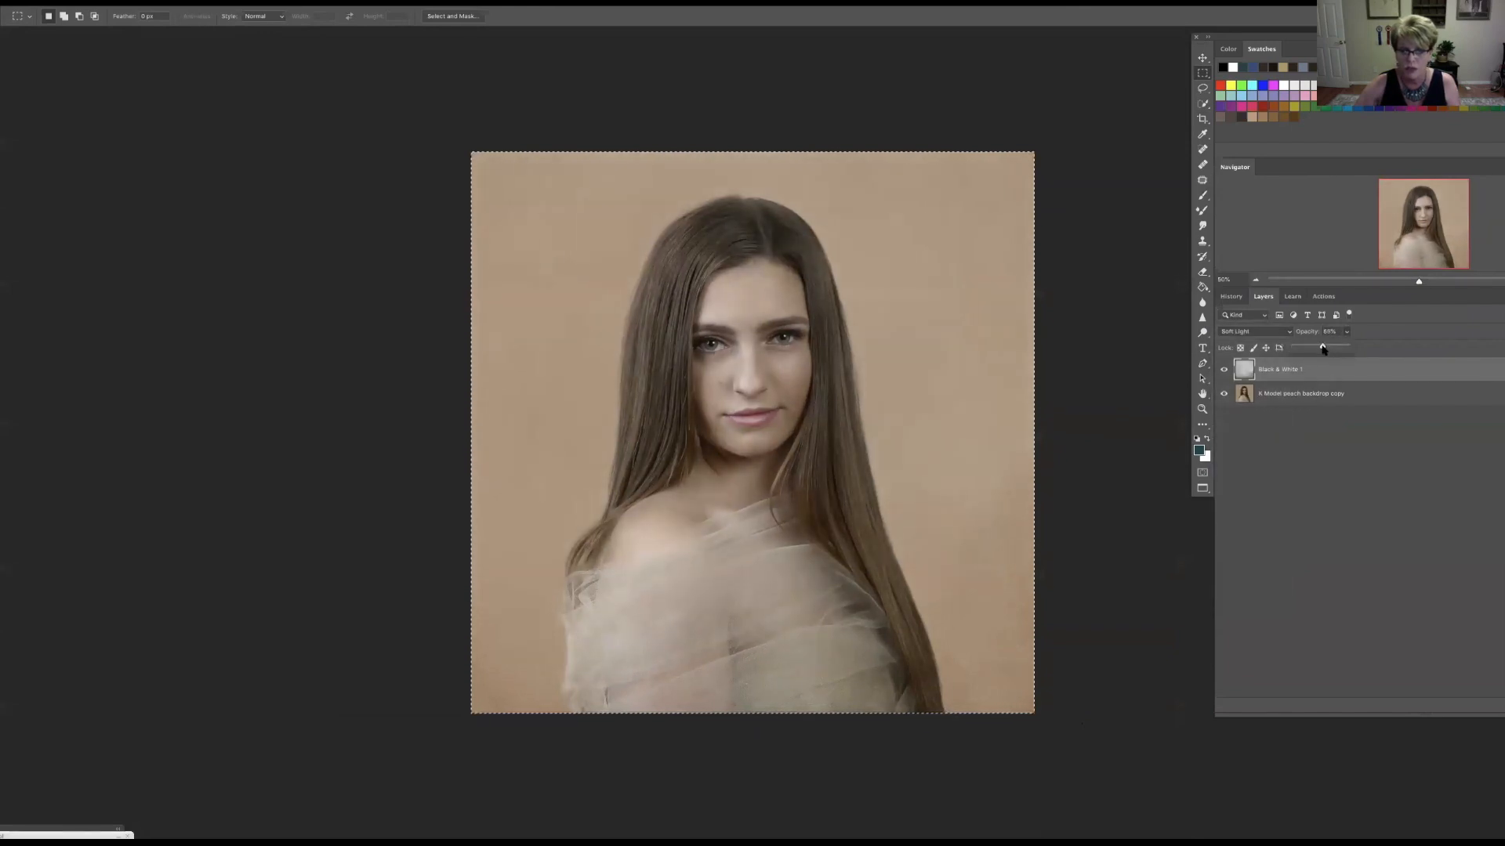
Step: Hide and show the Soft Light texture layer repeatedly to compare the portrait's backdrop with and without it
left_click(1224, 370)
left_click(1224, 374)
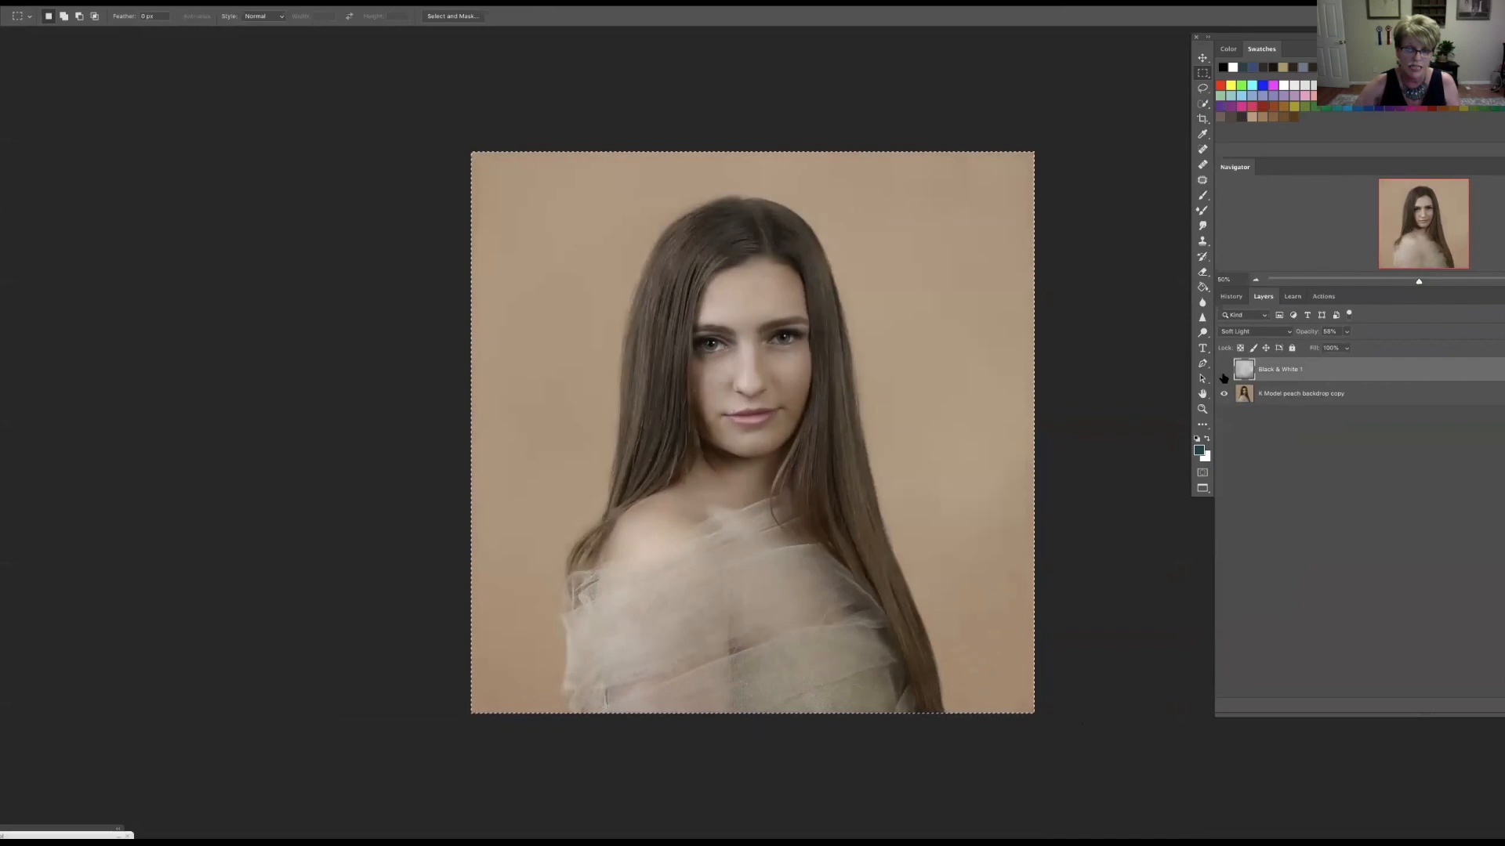
left_click(1223, 374)
left_click(1224, 374)
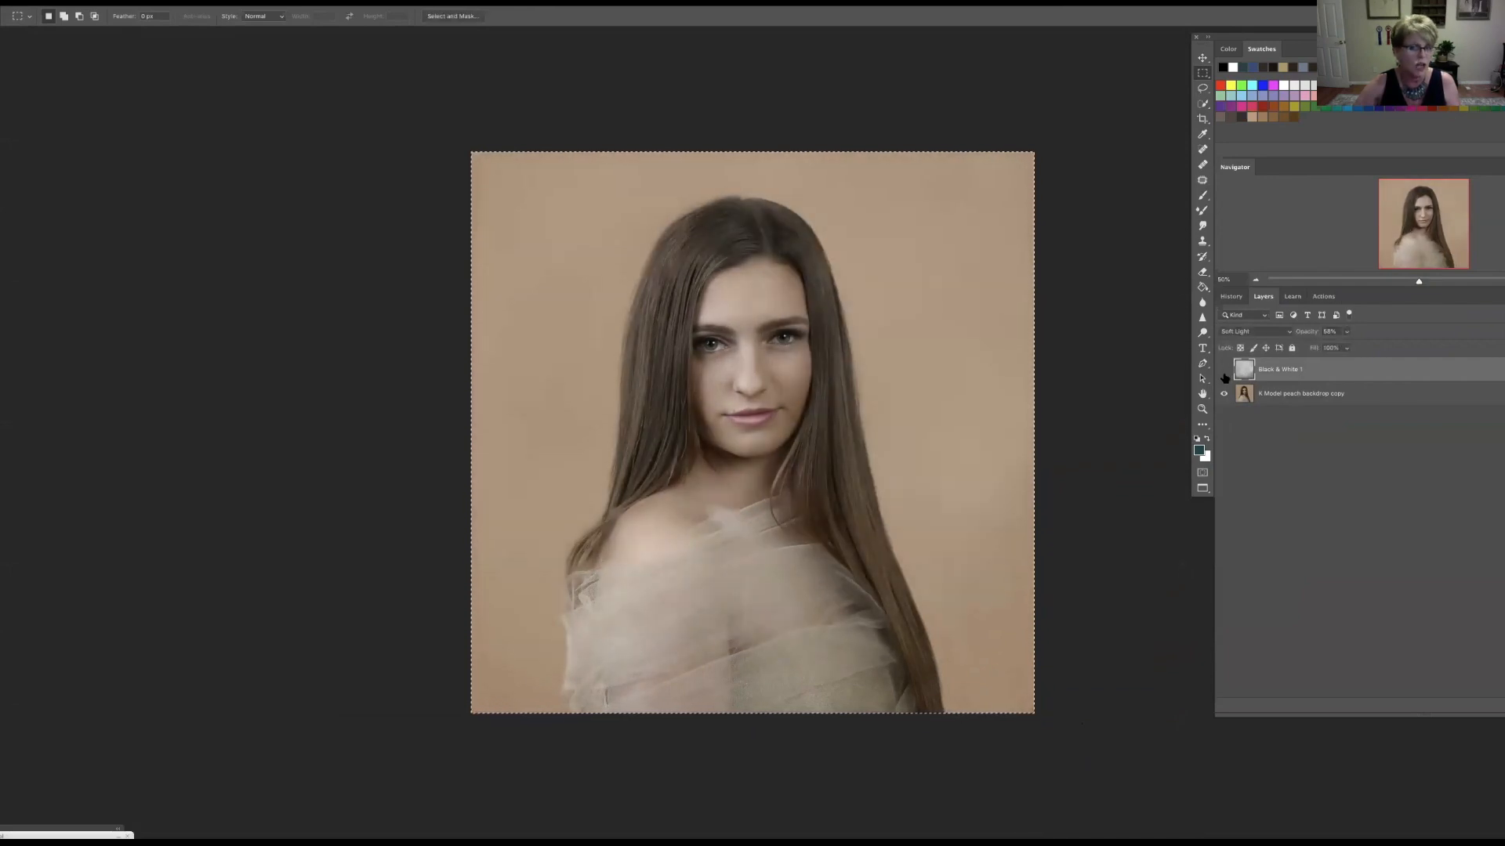
left_click(1224, 374)
left_click(1224, 375)
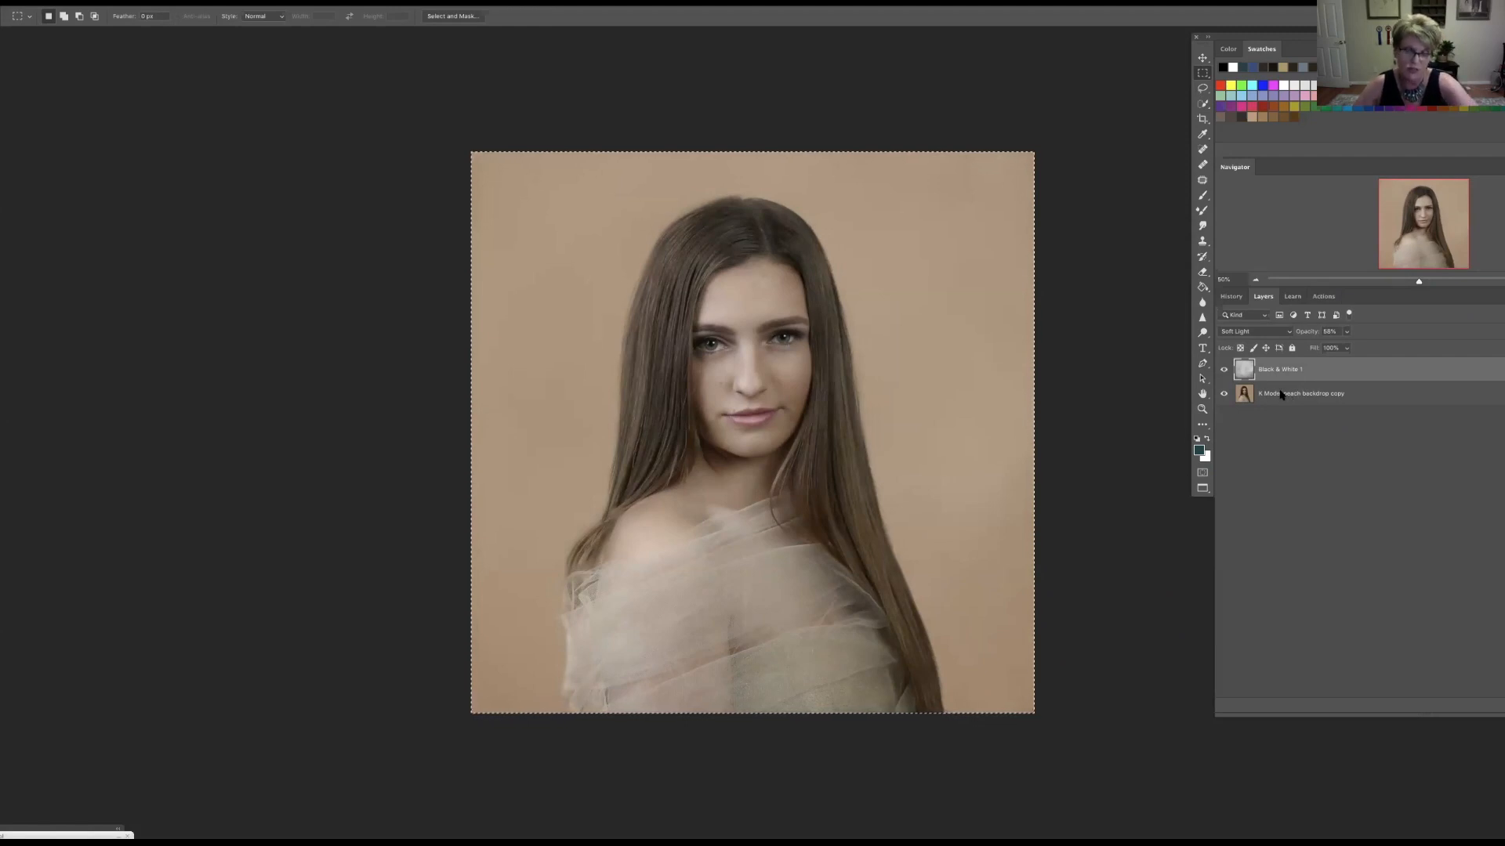
Step: Duplicate the grey texture layer, try Darken on the copy, and set its blend mode to Multiply
key("ctrl+shift+c")
key("ctrl+v")
left_click(1280, 336)
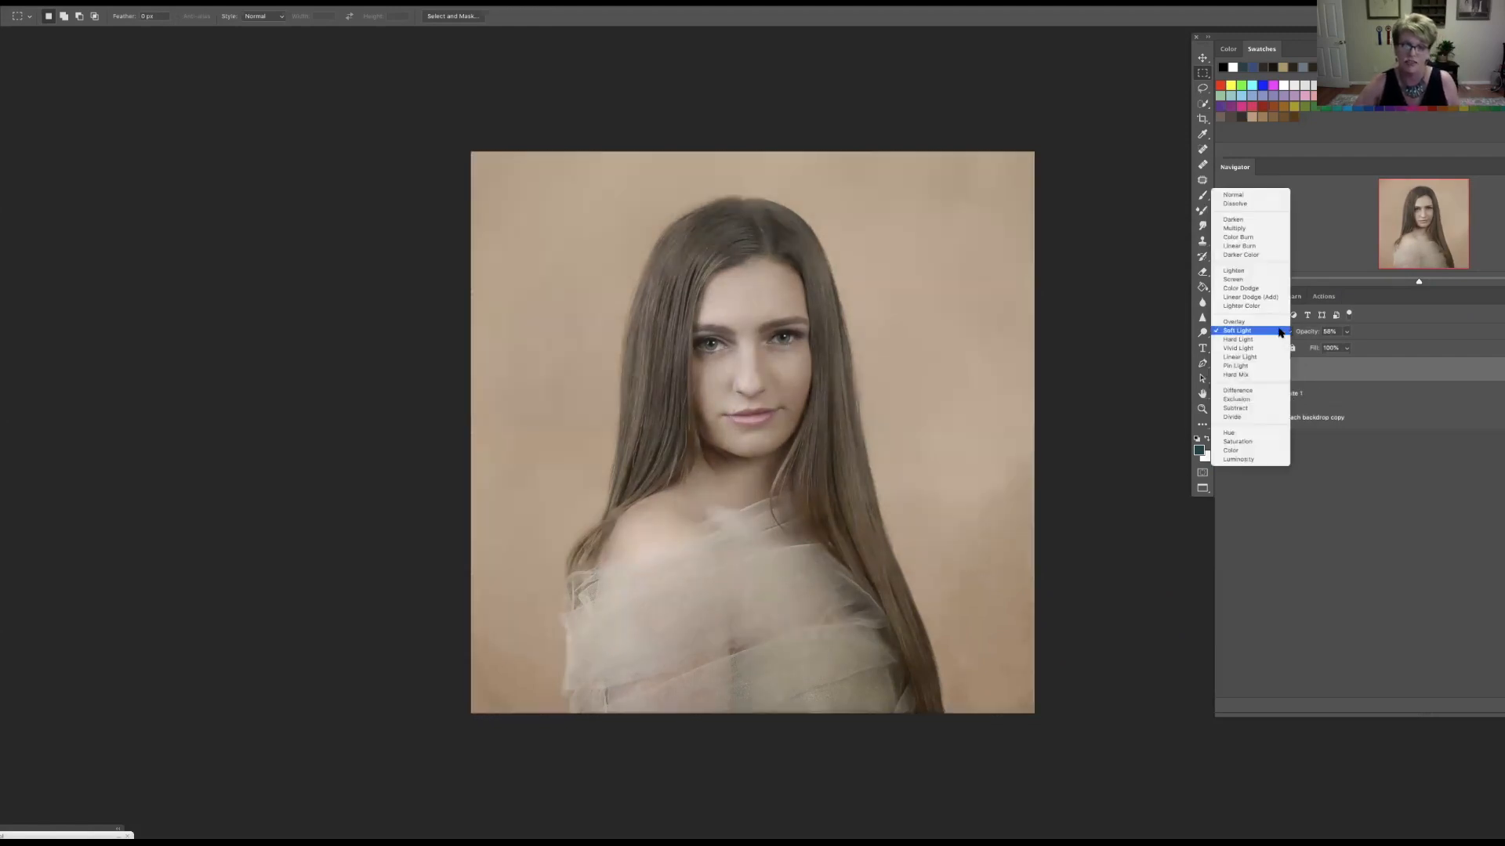
left_click(1246, 220)
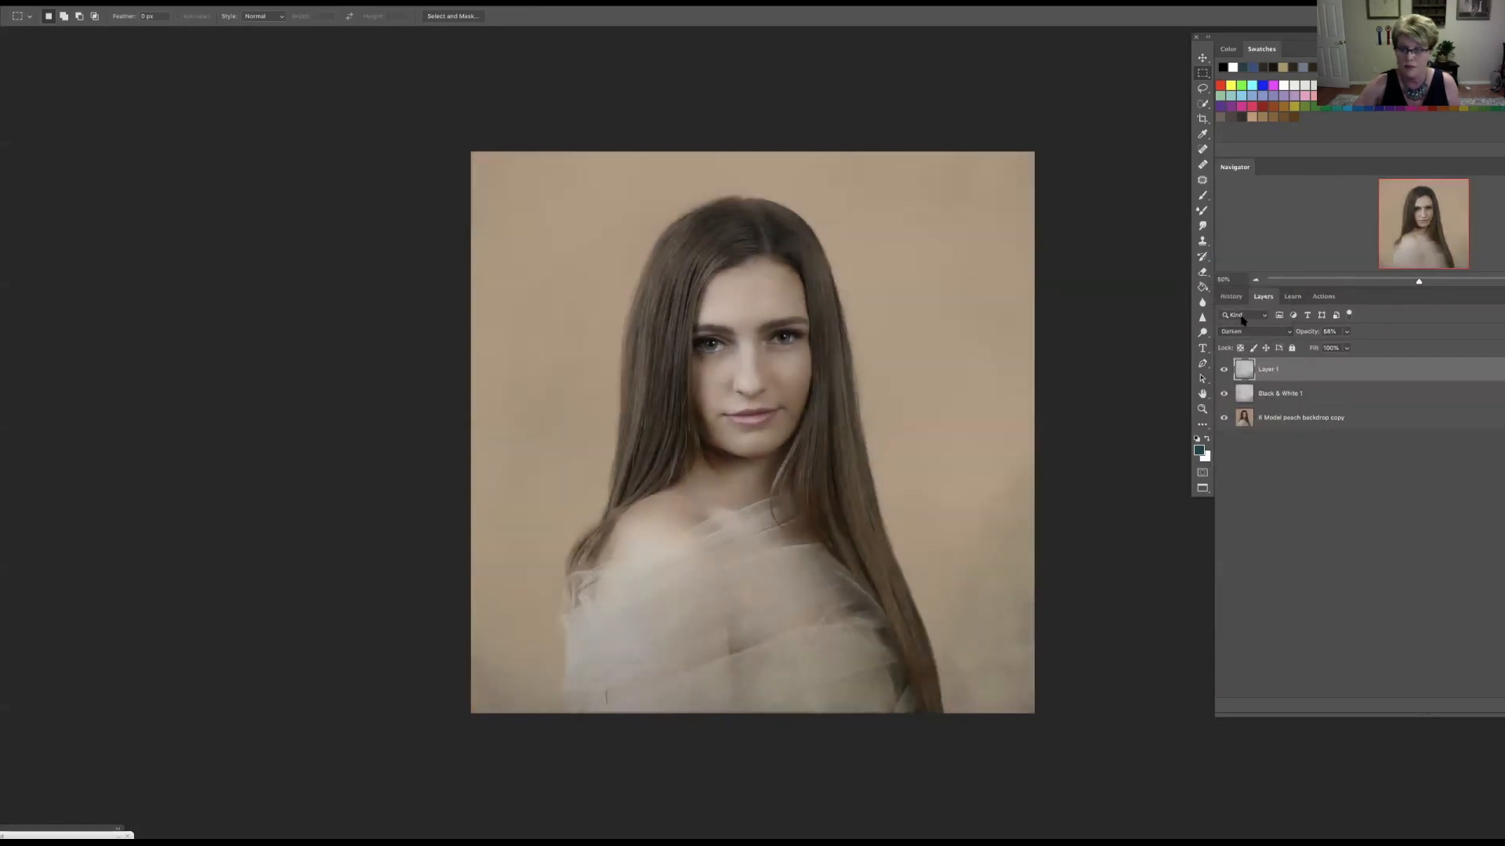
left_click(1258, 333)
left_click(1259, 341)
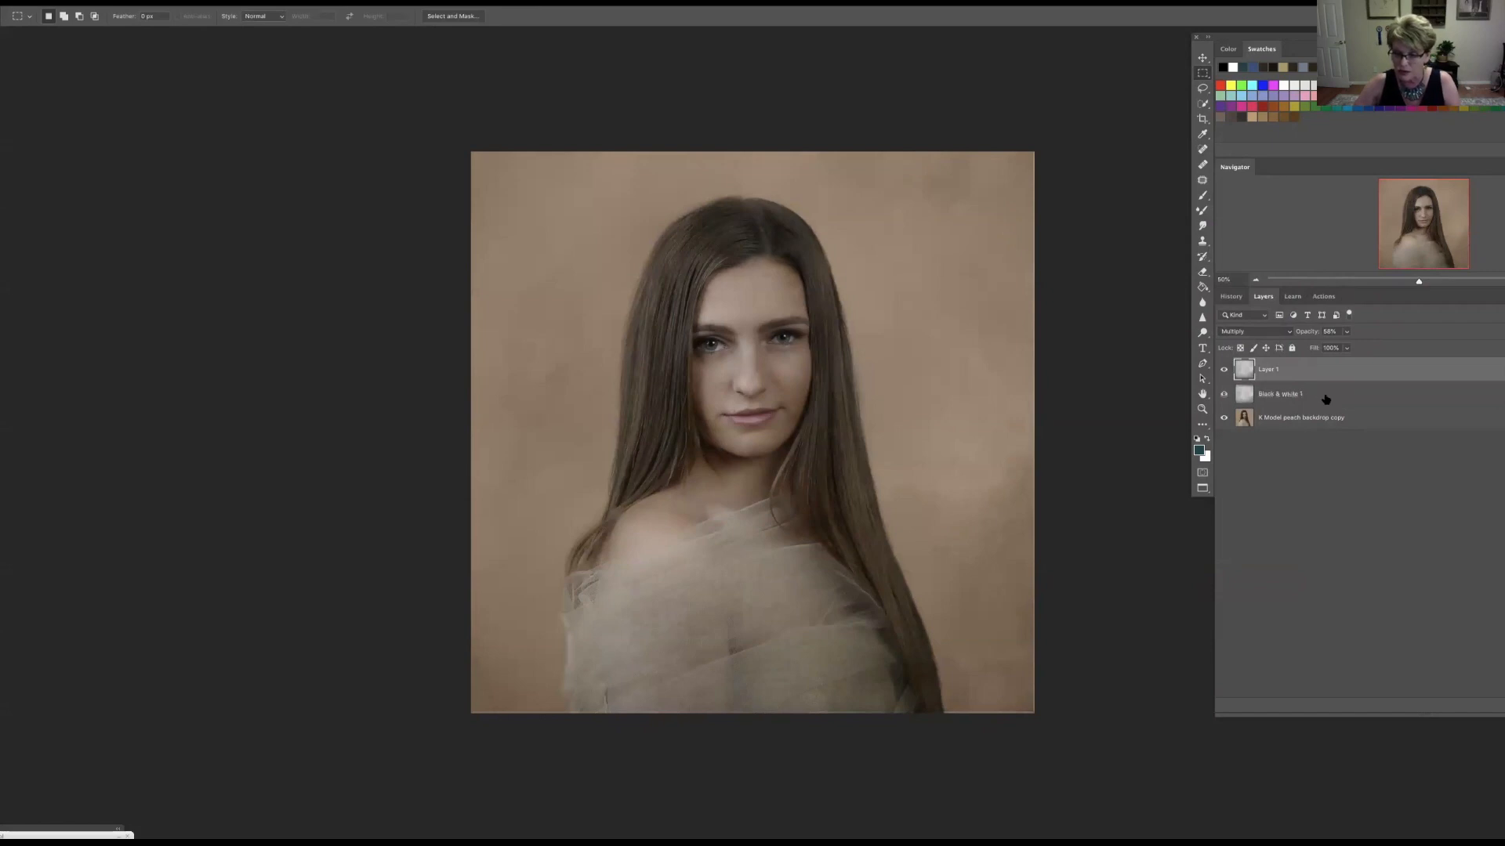
Step: Group the two texture layers and toggle the group's visibility to compare the portrait with and without the texture
left_click(1323, 395, "shift")
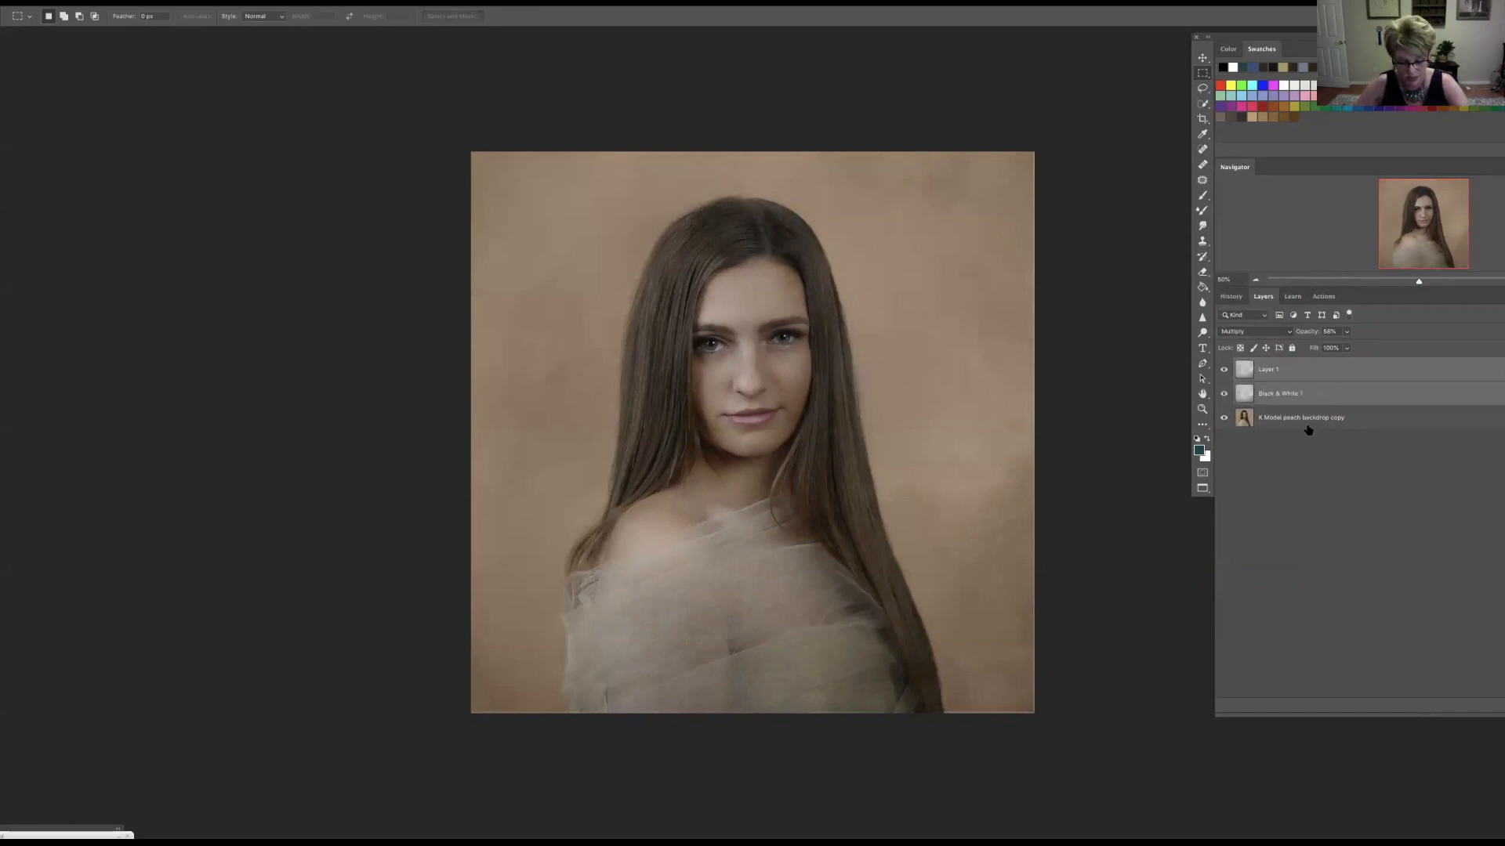
key("ctrl+g")
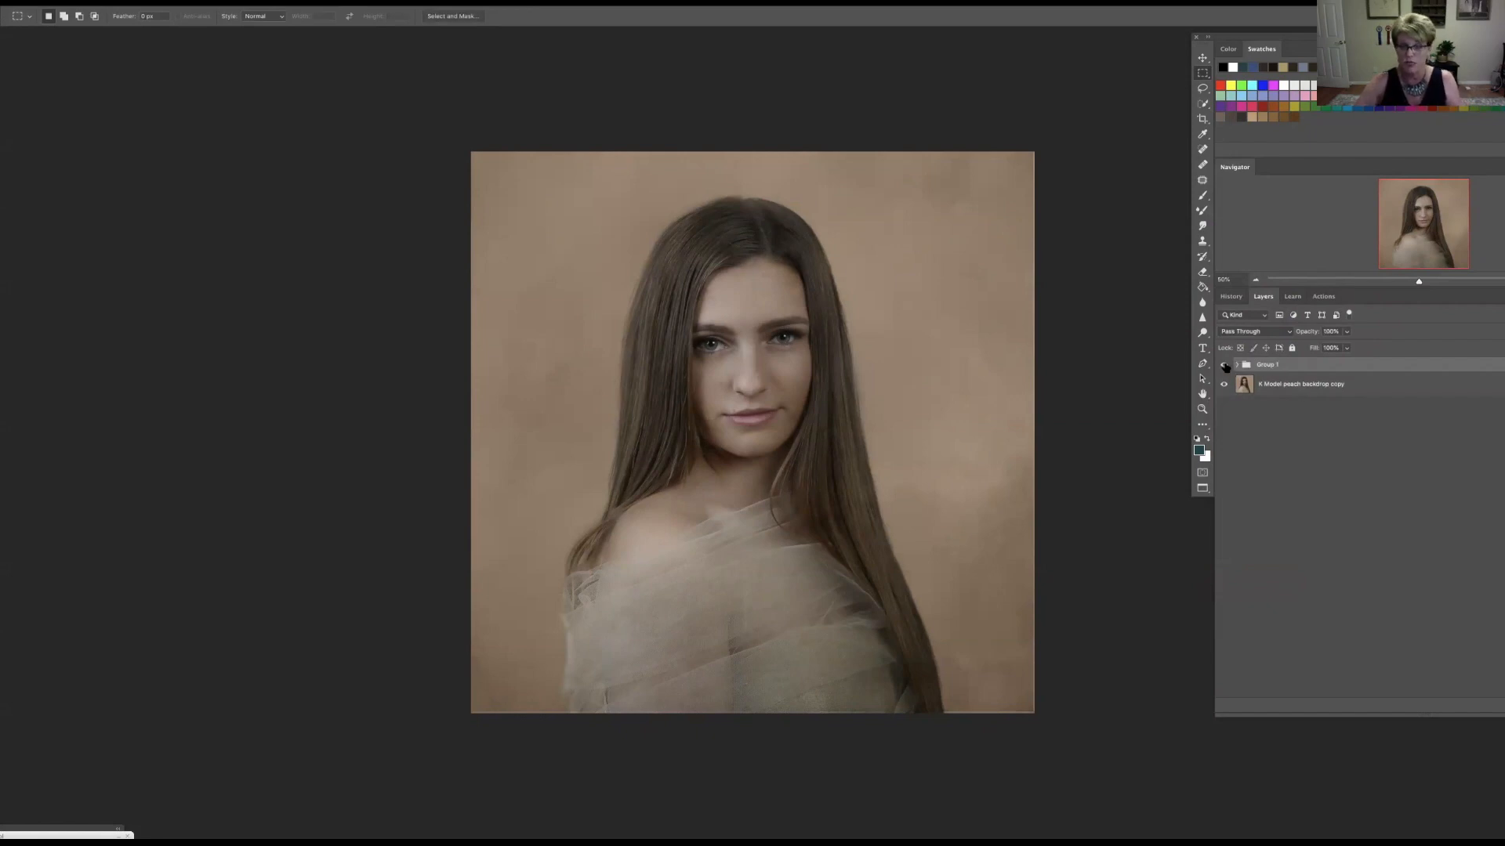
left_click(1224, 365)
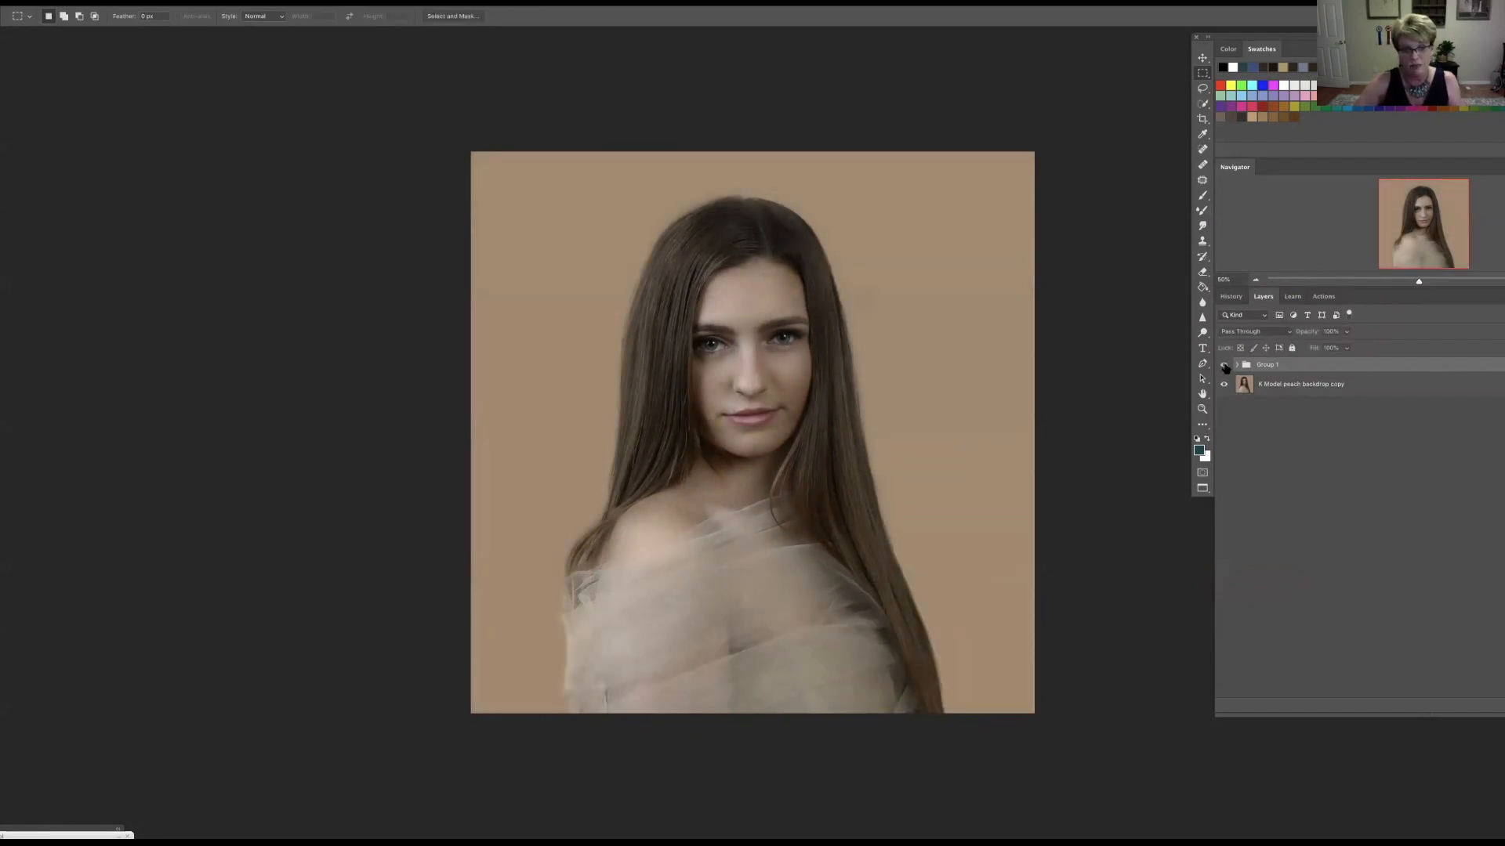
left_click(1225, 365)
left_click(1224, 365)
left_click(1225, 365)
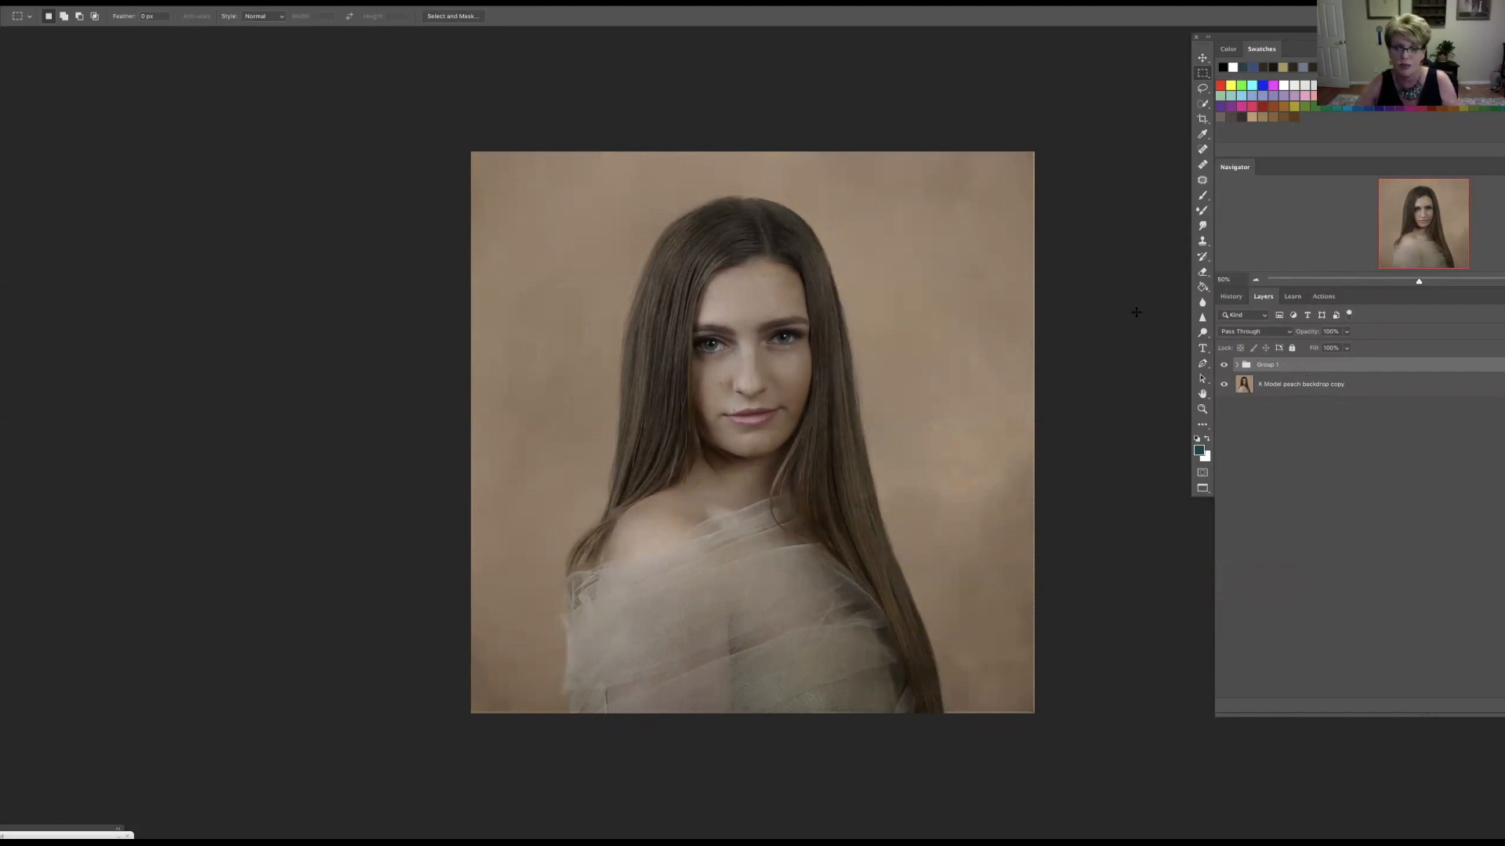
Step: Compare the portrait with and without the texture group and review the blend settings of the two layers inside it
left_click(1224, 364)
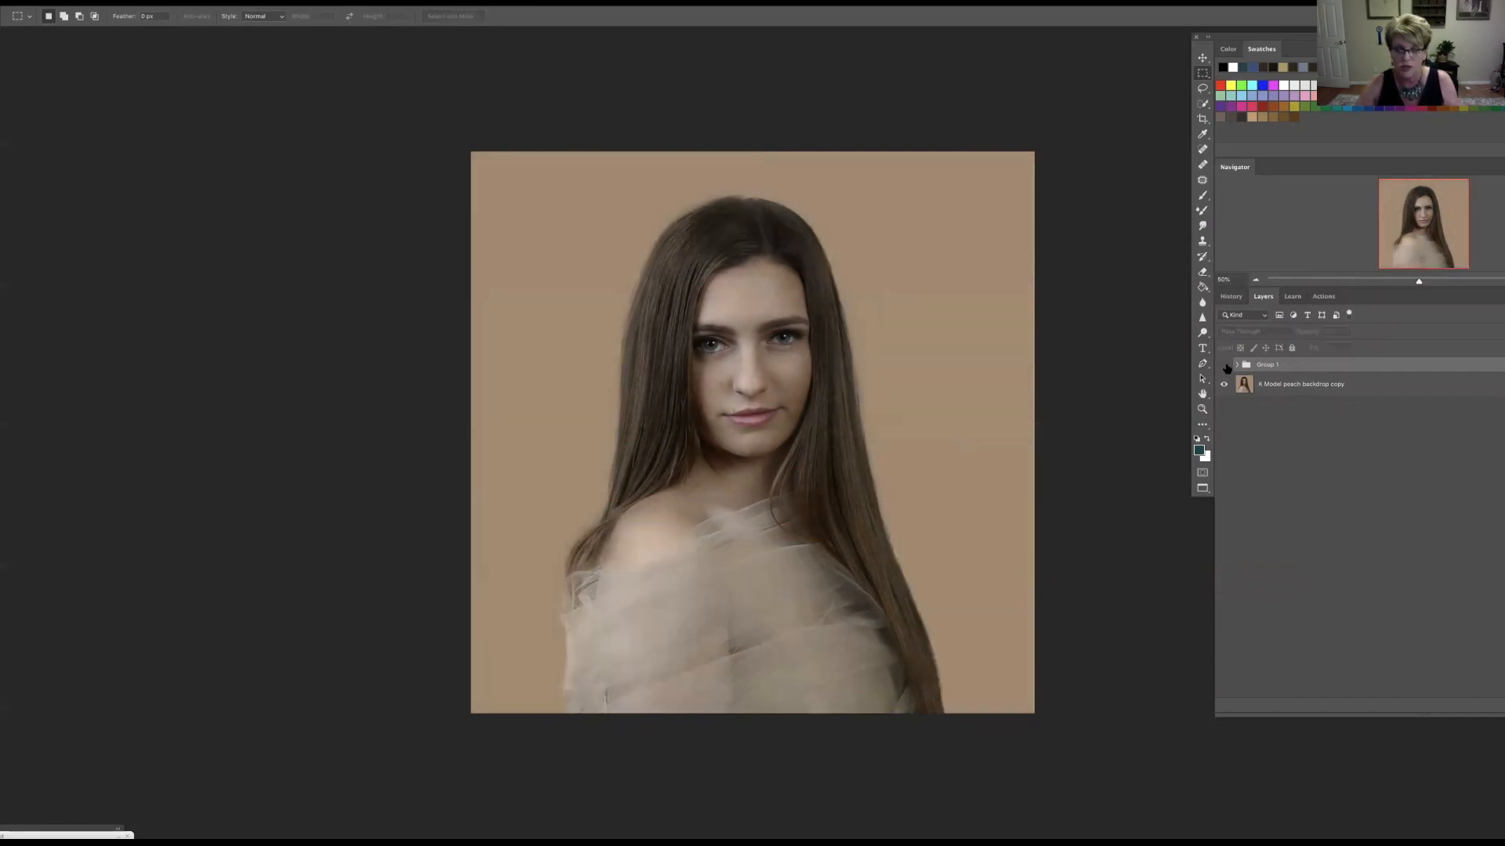
left_click(1224, 364)
left_click(1237, 365)
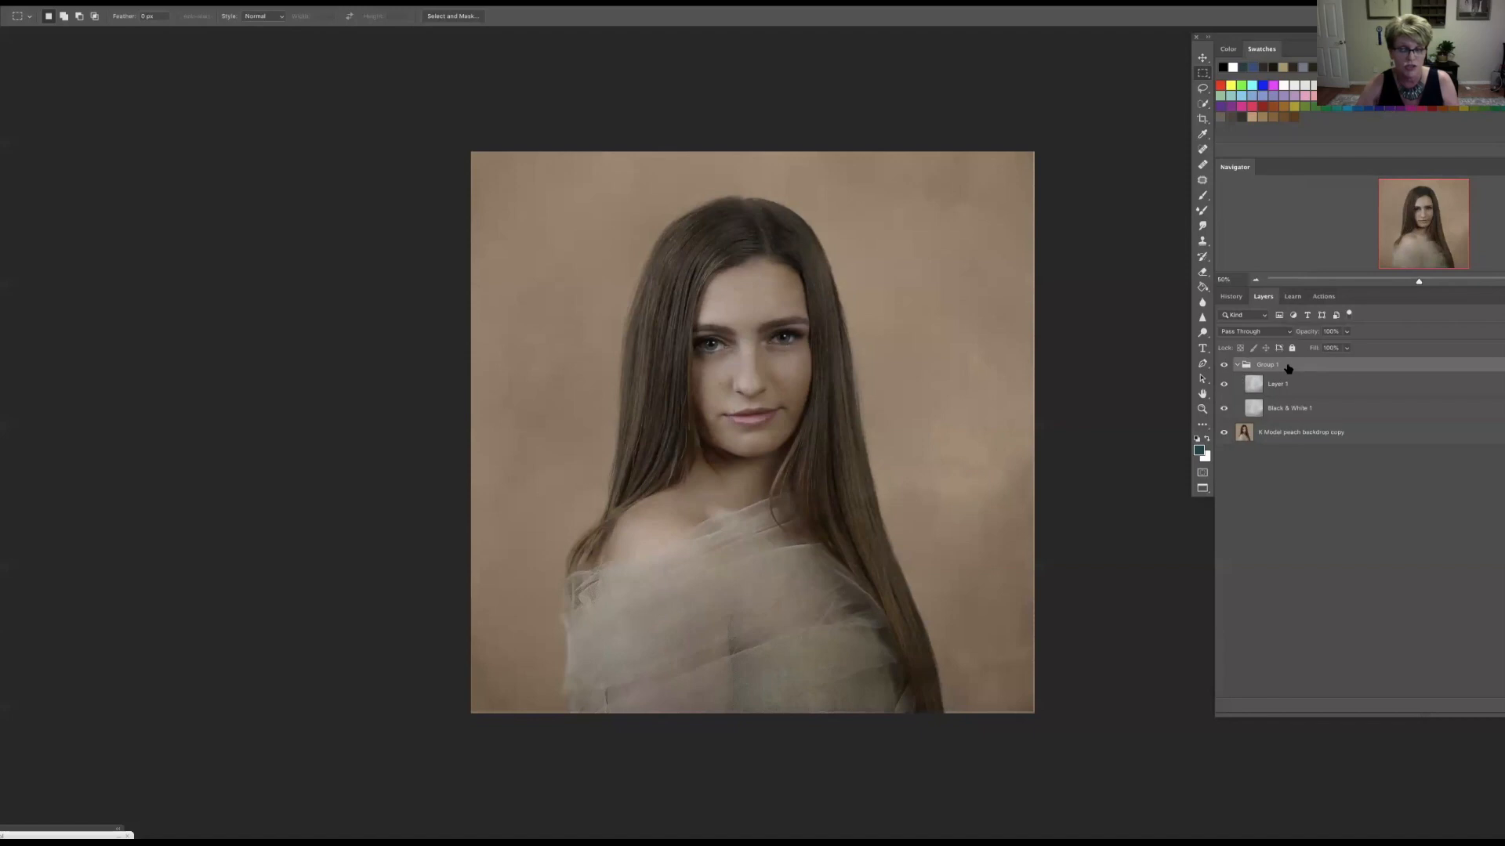
left_click(1237, 365)
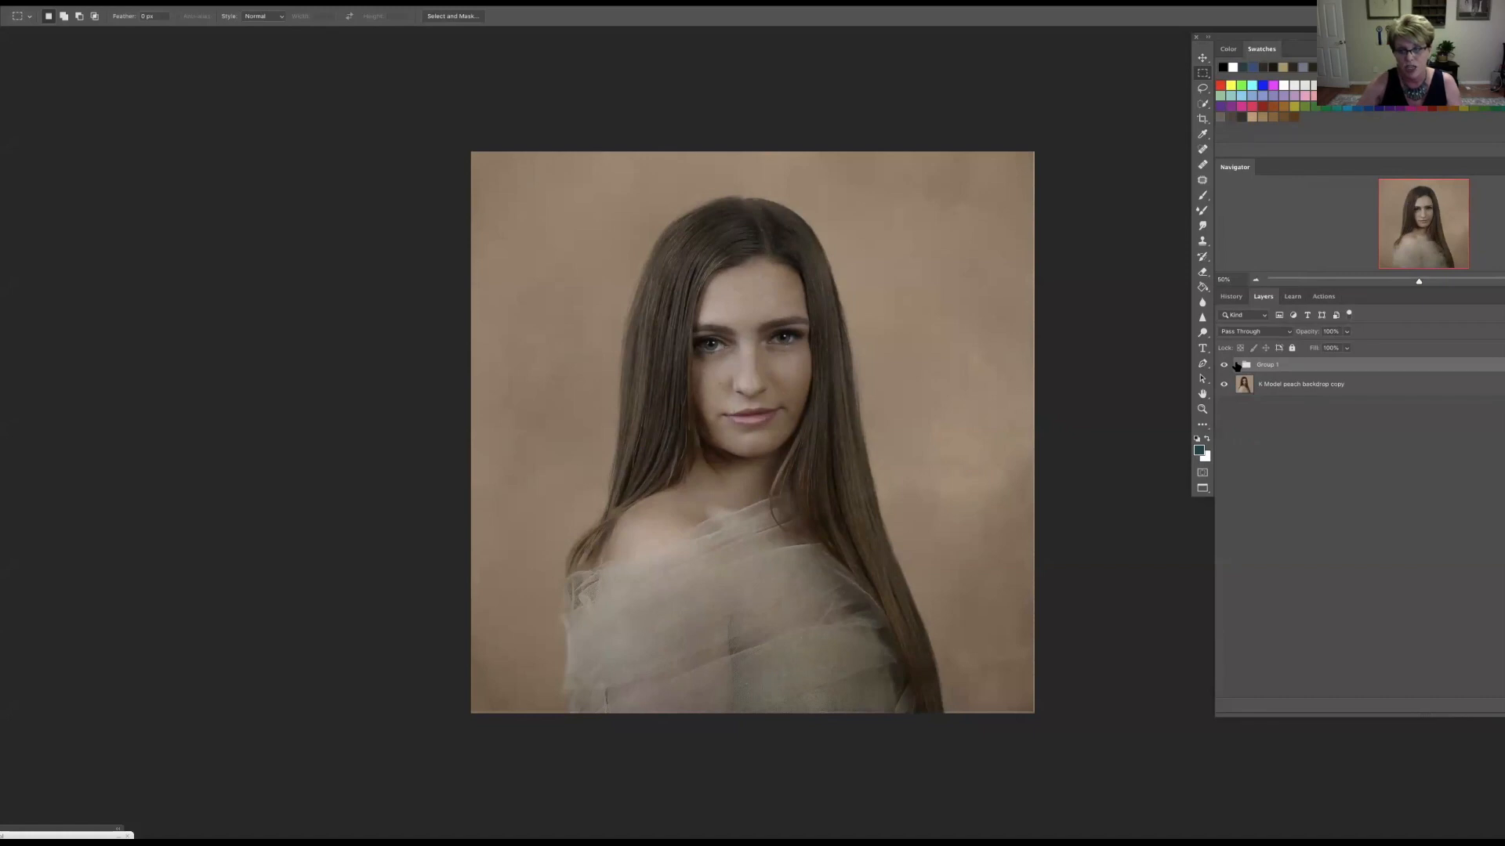
left_click(1237, 365)
left_click(1286, 384)
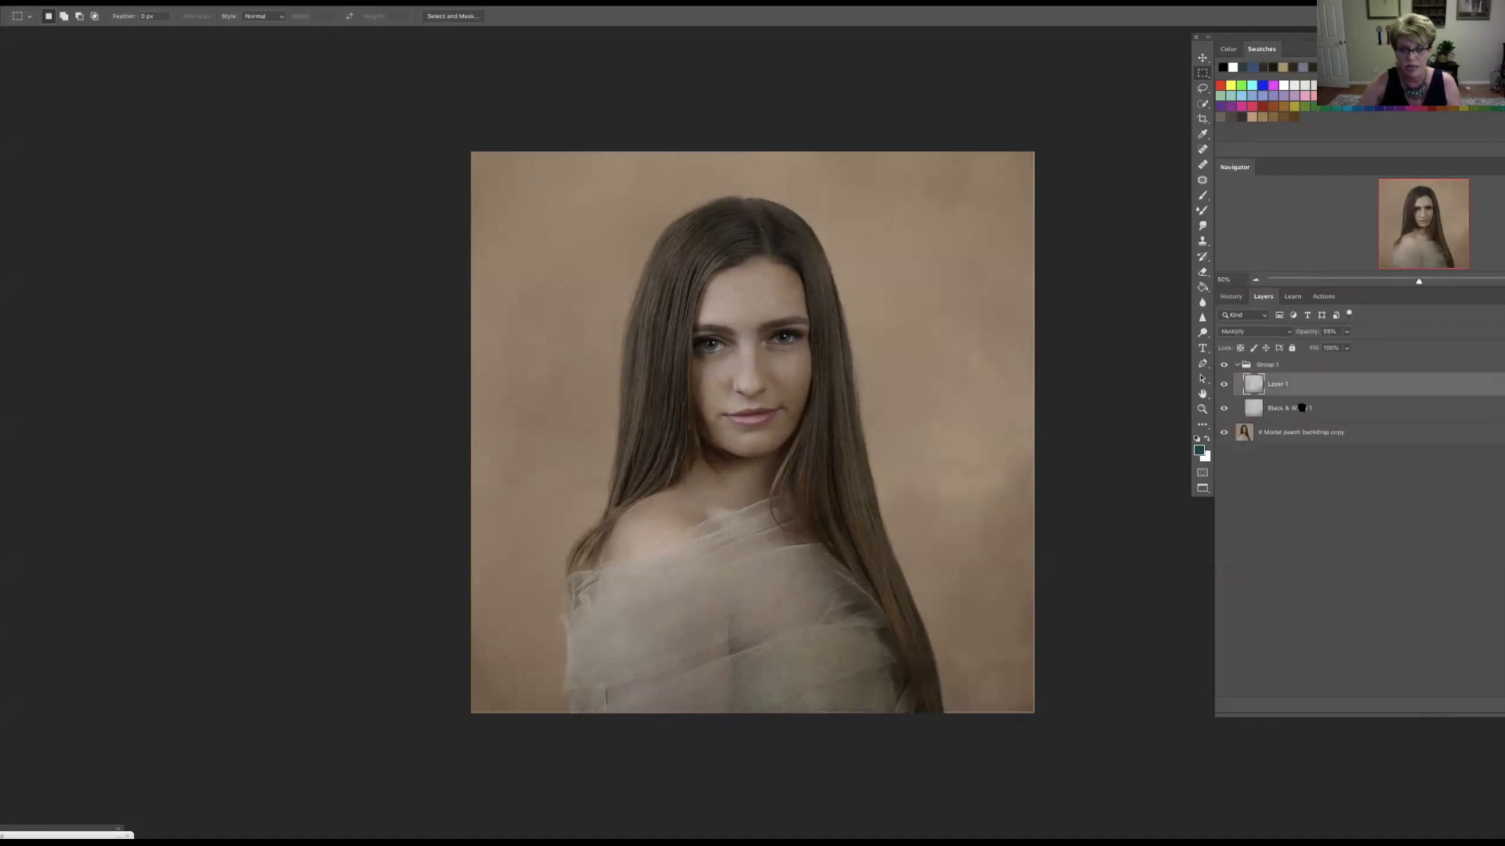
left_click(1302, 409)
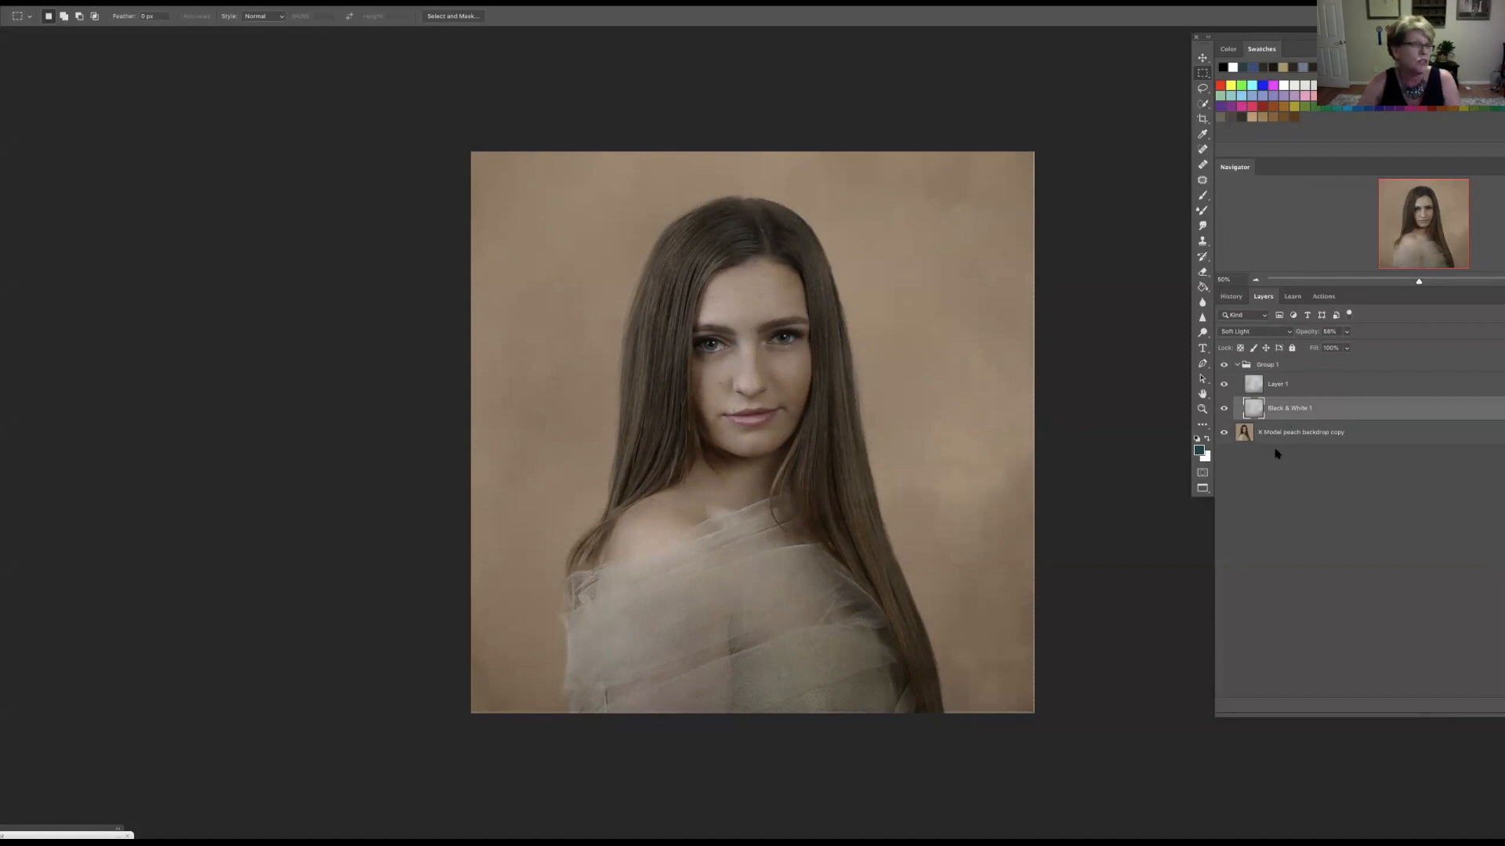
left_click(1298, 384)
left_click(1298, 365)
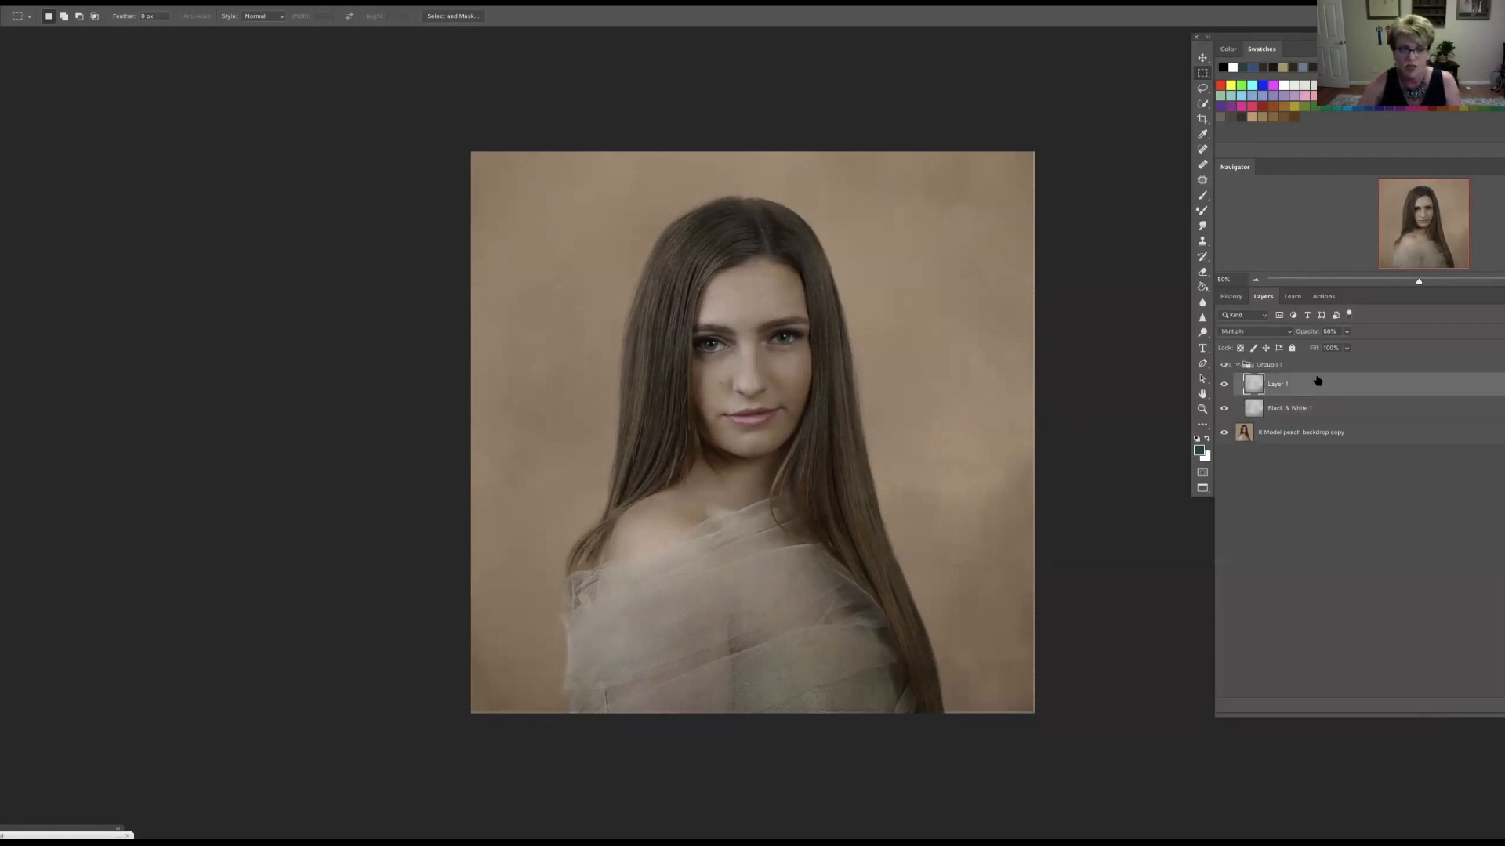
Step: Duplicate the Multiply texture layer, Layer 1, and add a layer mask to the copy
left_click(1294, 386)
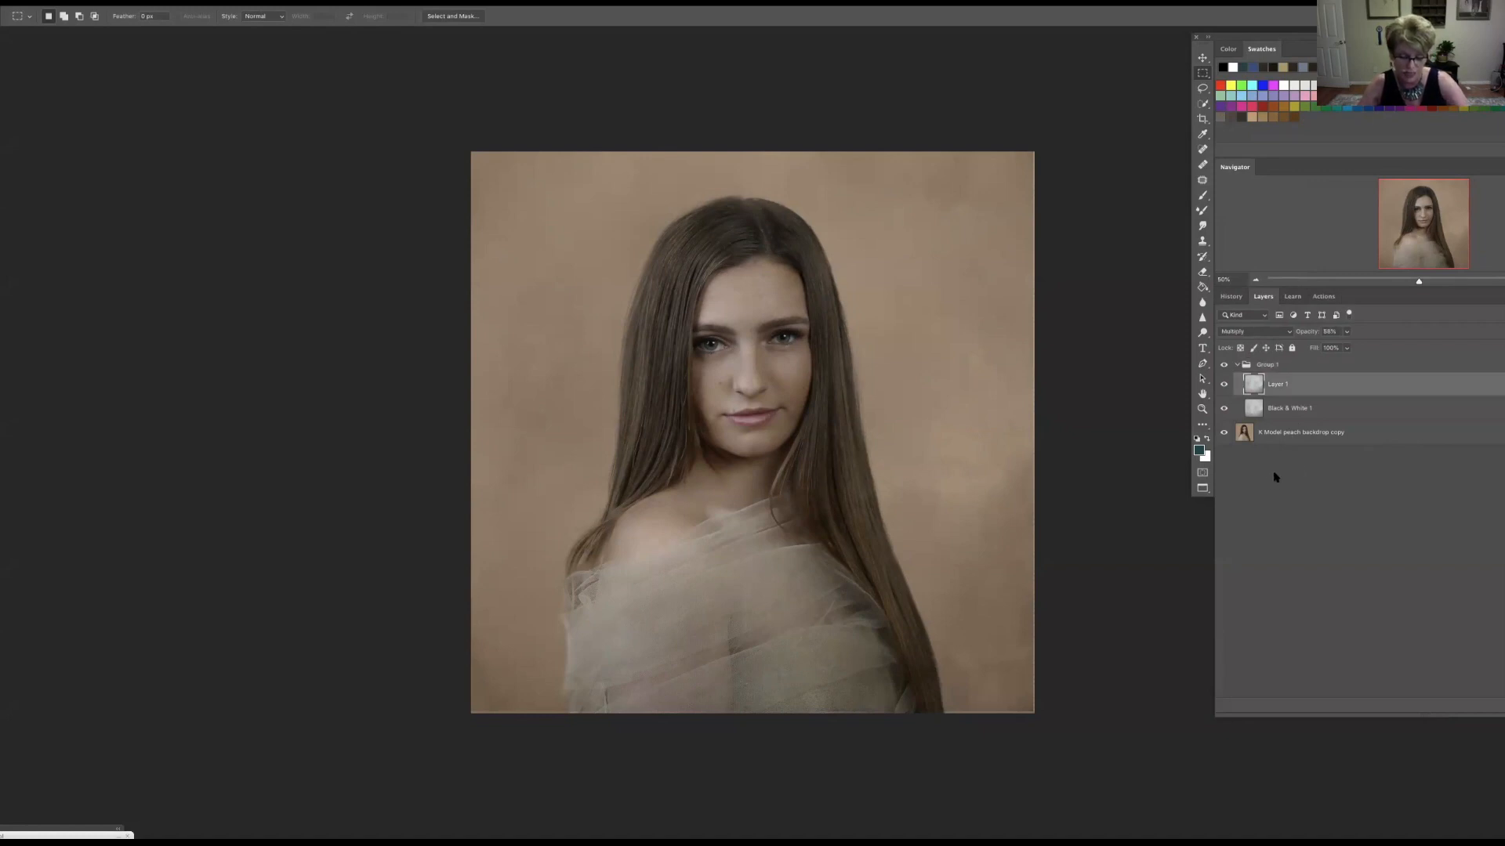
key("ctrl+j")
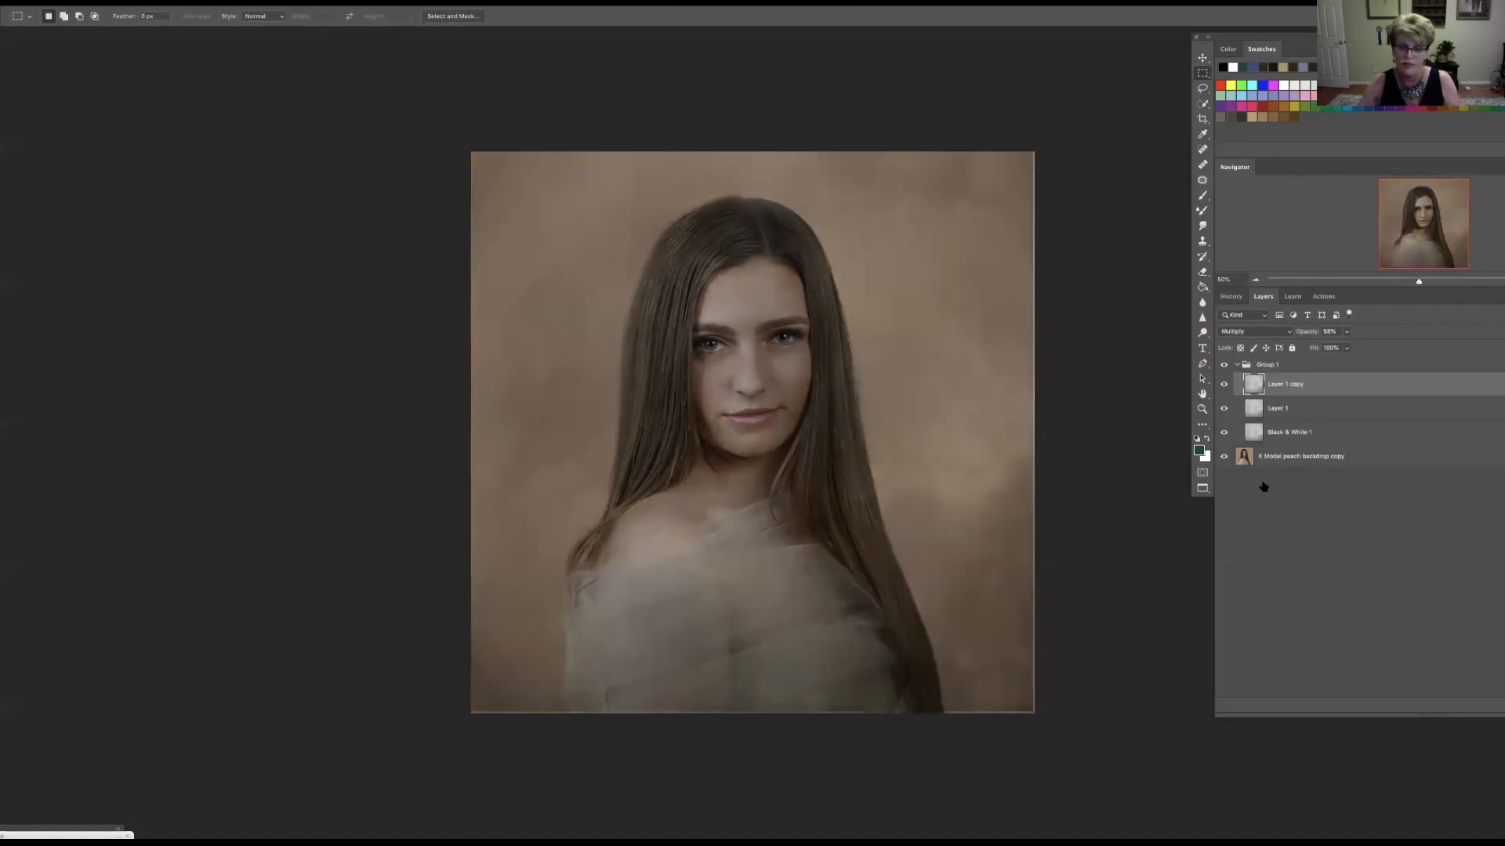
left_click_drag(1192, 37, 1108, 28)
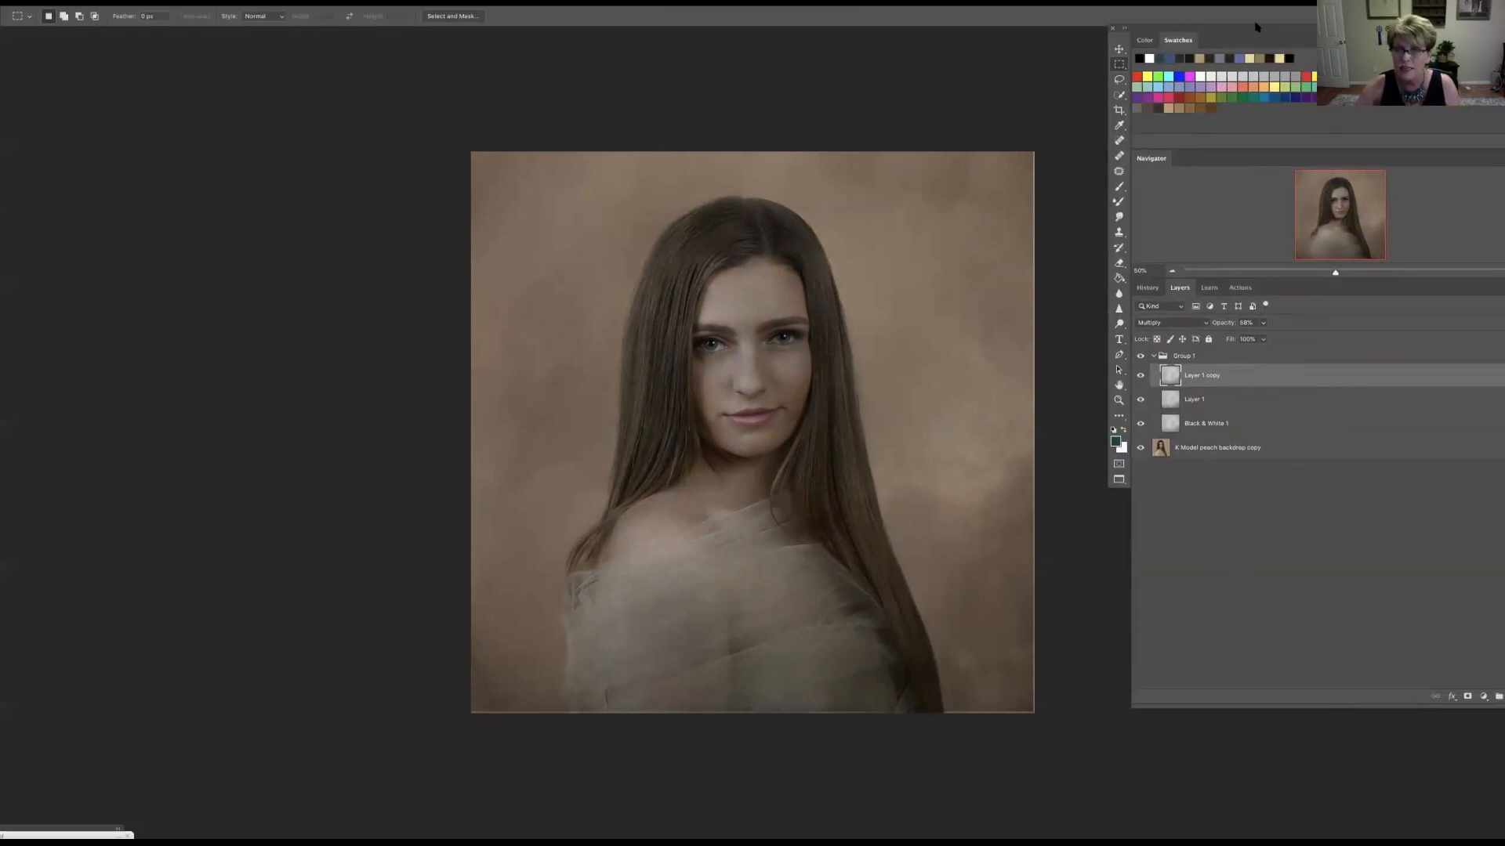
left_click_drag(1254, 29, 1213, 33)
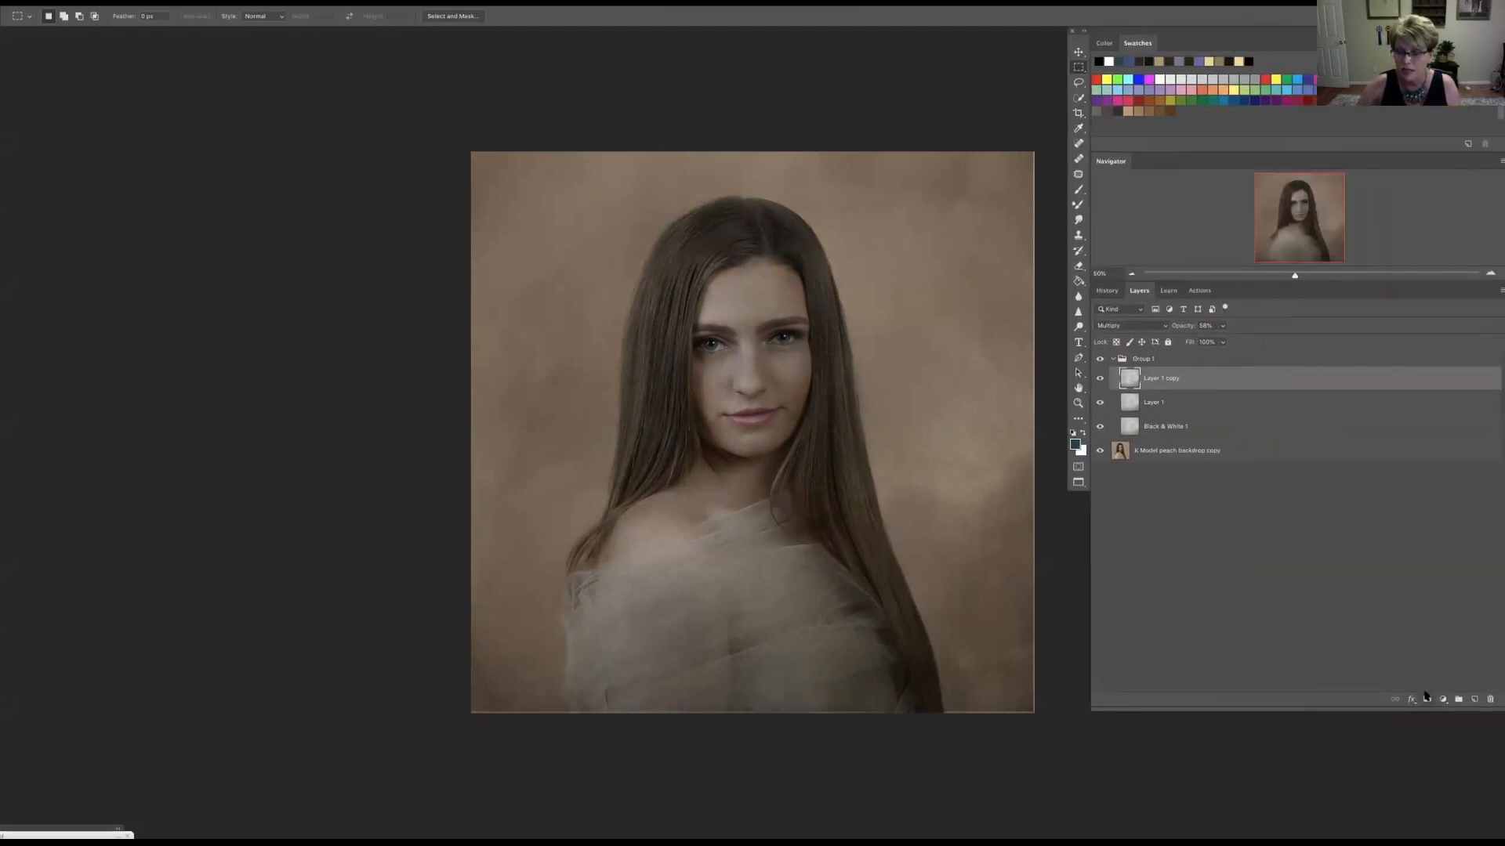
left_click(1426, 691)
left_click(1158, 381)
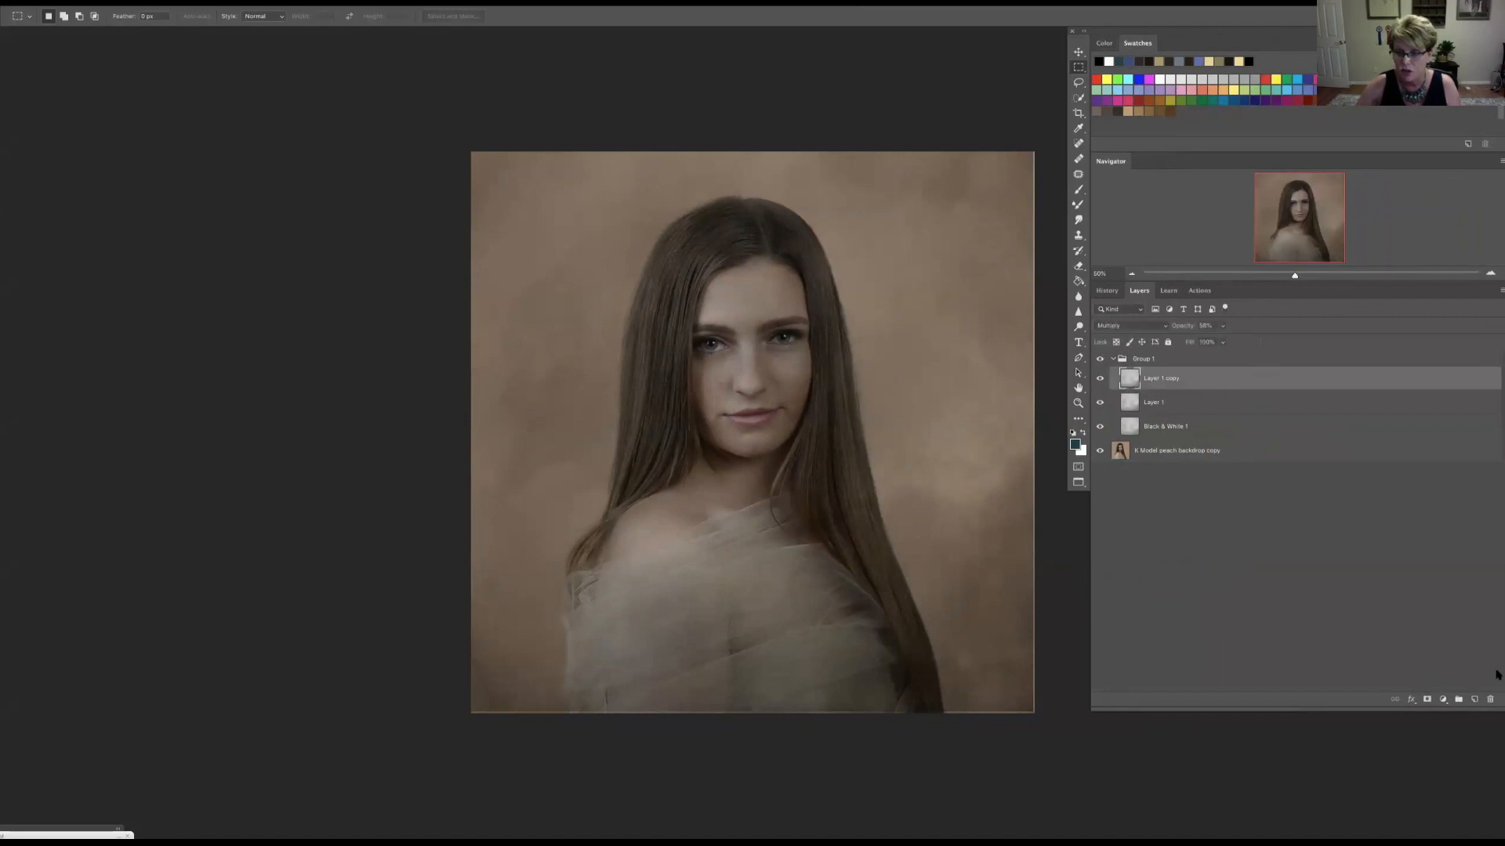
left_click(1426, 699)
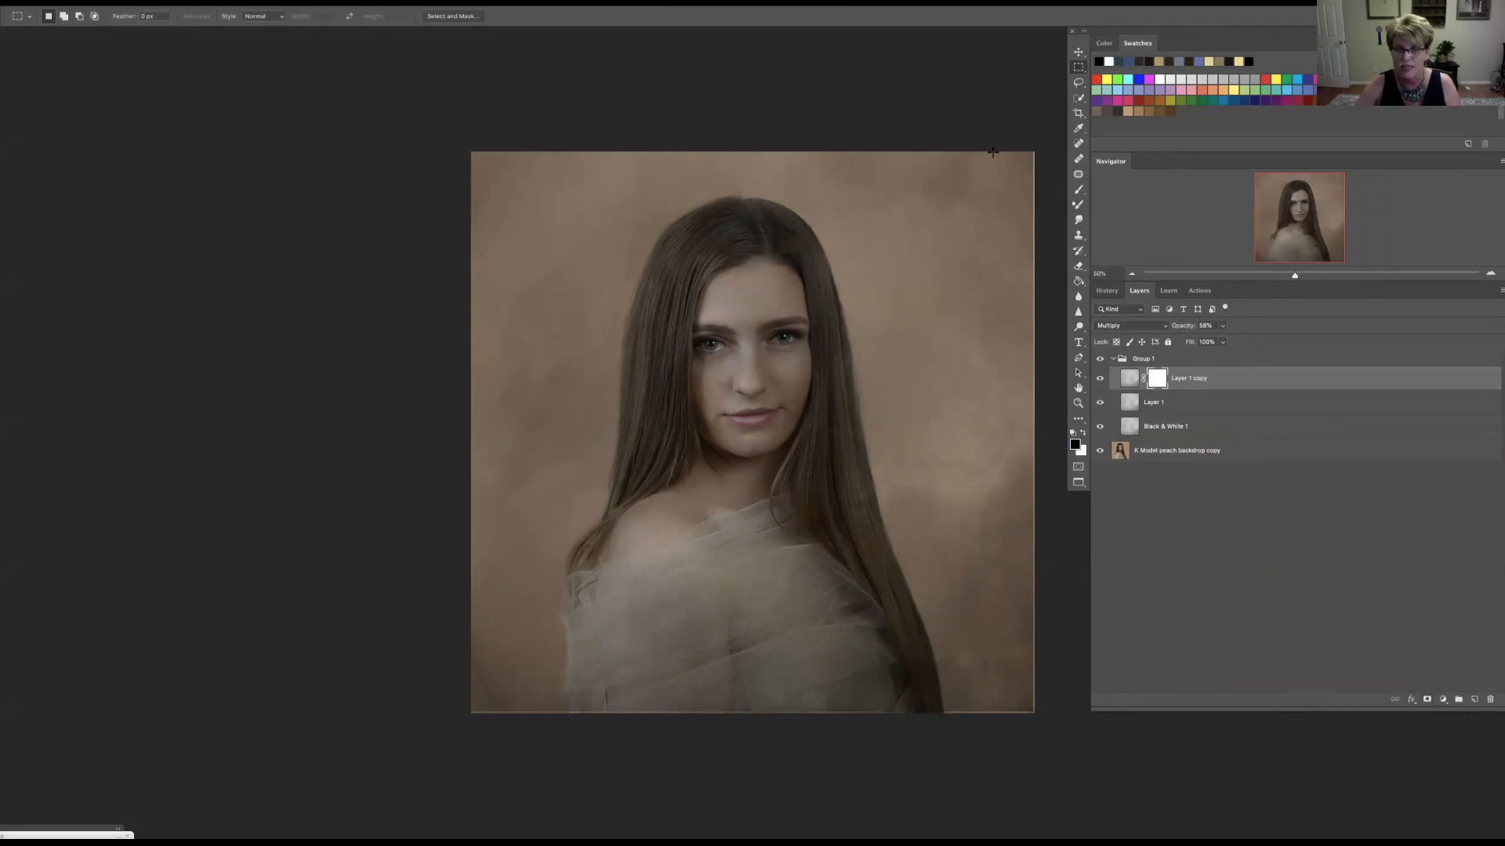
Step: Paint black on the copy's mask over the model's skin and wrap, reducing the brush opacity to 20%
left_click(1078, 190)
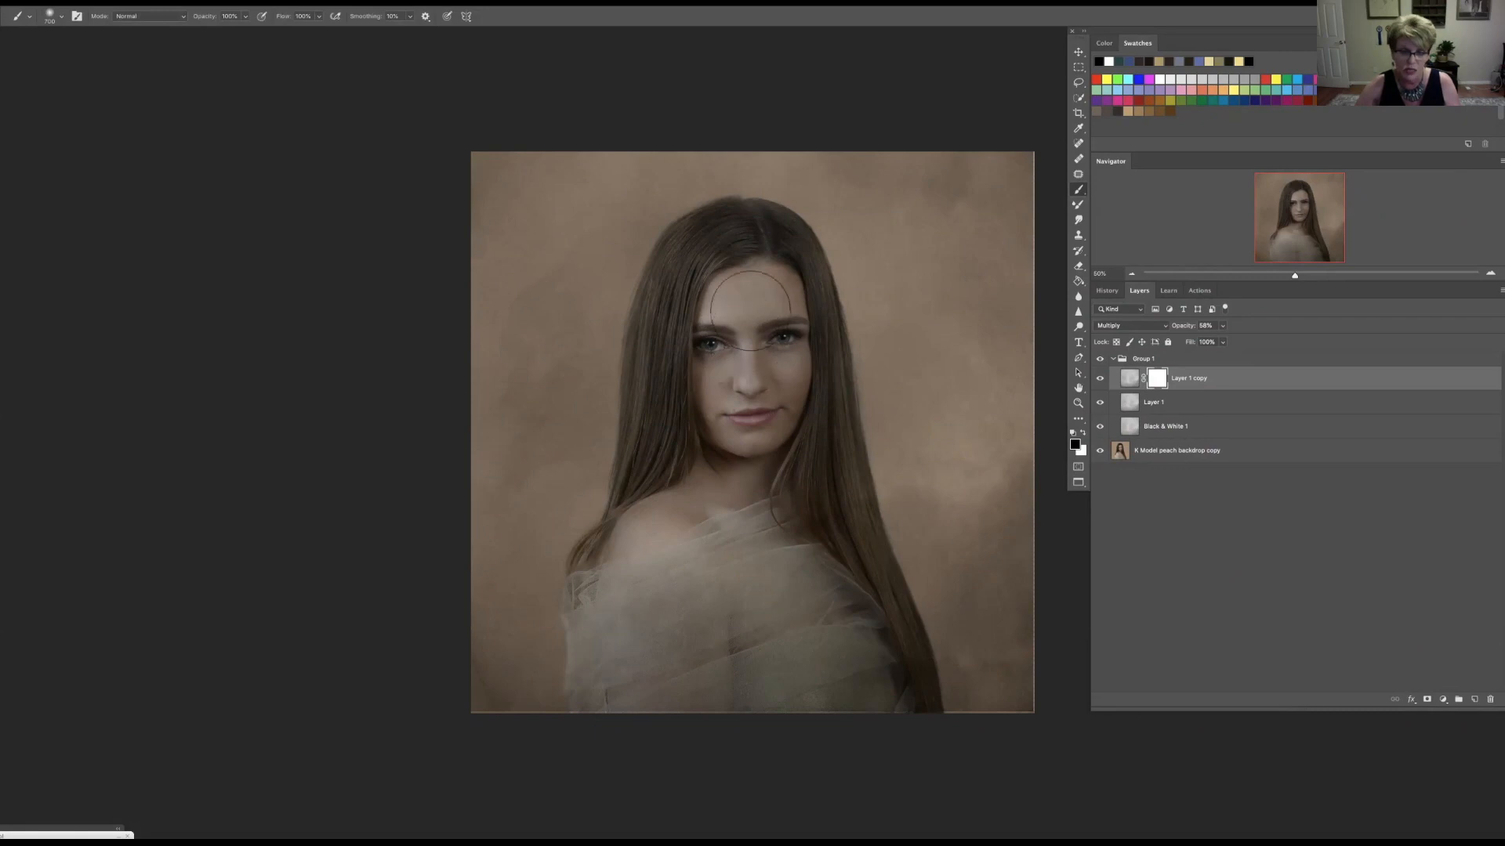
mouse_move(690, 479)
left_mouse_down()
mouse_move(663, 523)
mouse_move(747, 509)
left_mouse_up()
key("2")
left_click_drag(677, 580, 718, 612)
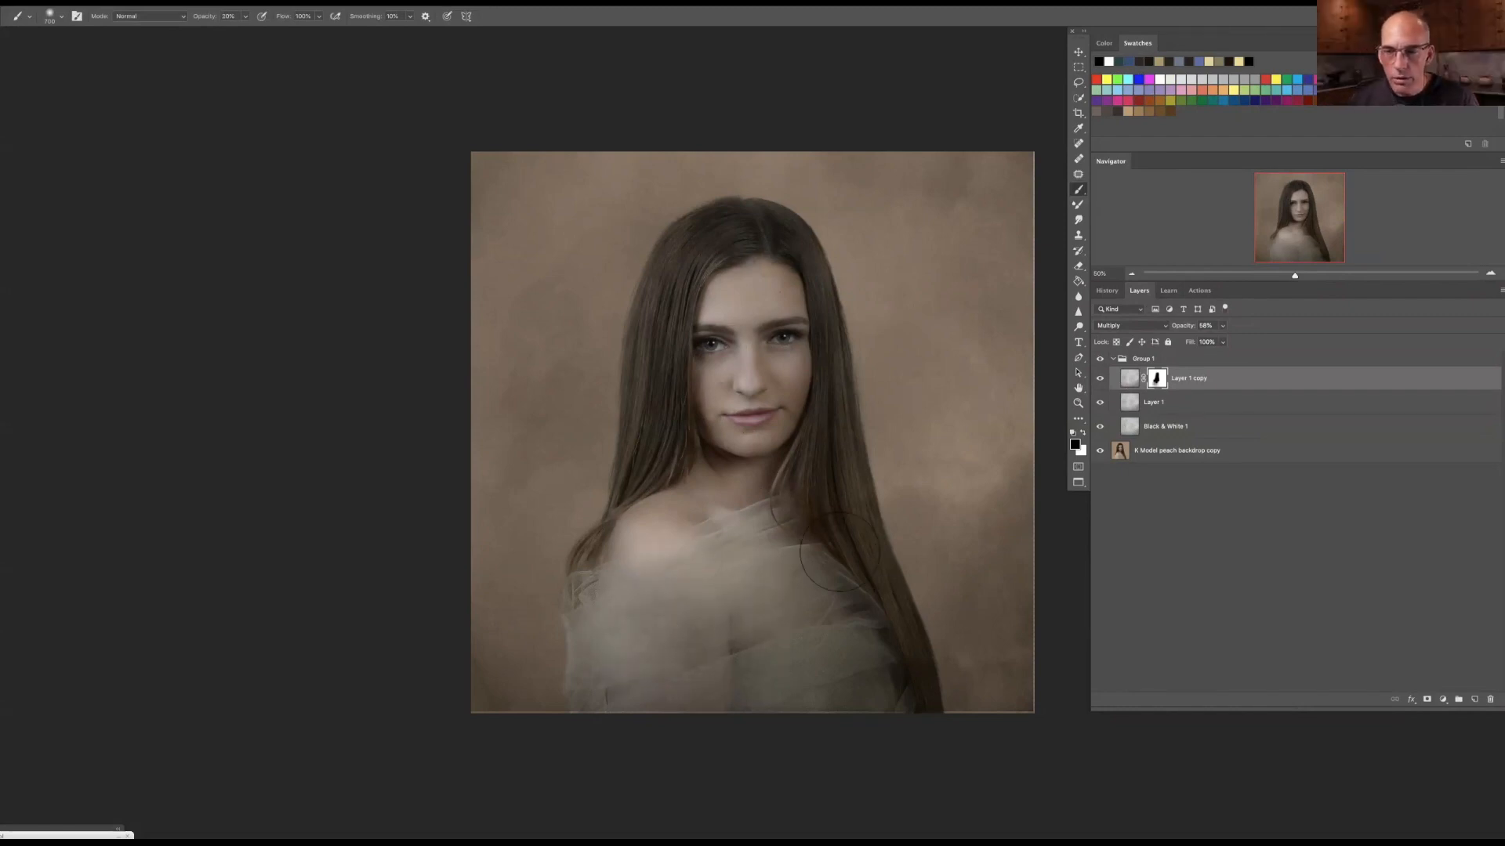
Step: Add a mask to Layer 1 and brush the texture off the model's face at 20% opacity
left_click(1170, 403)
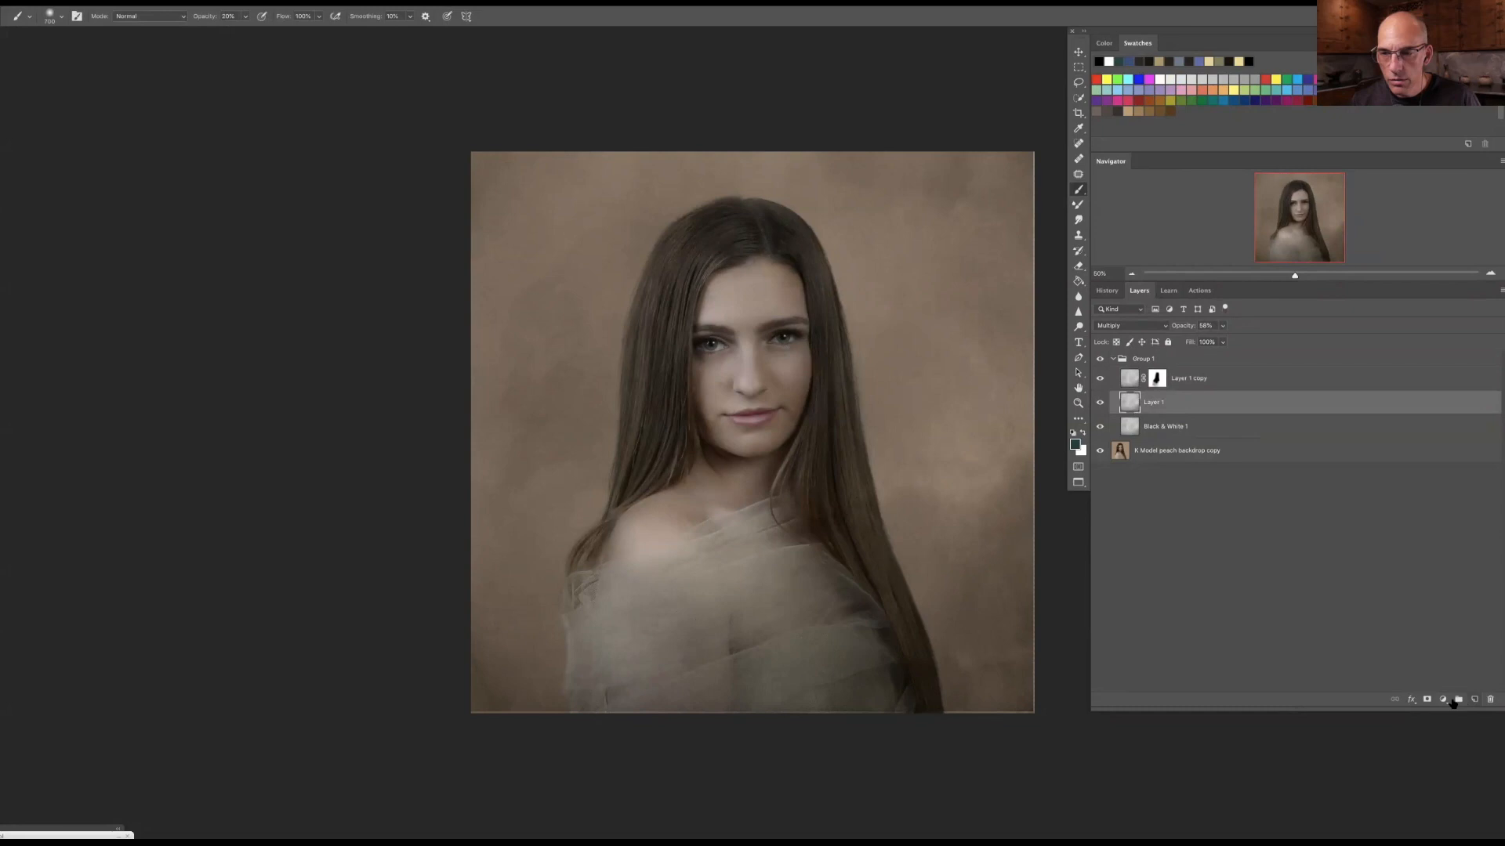
left_click(1427, 699)
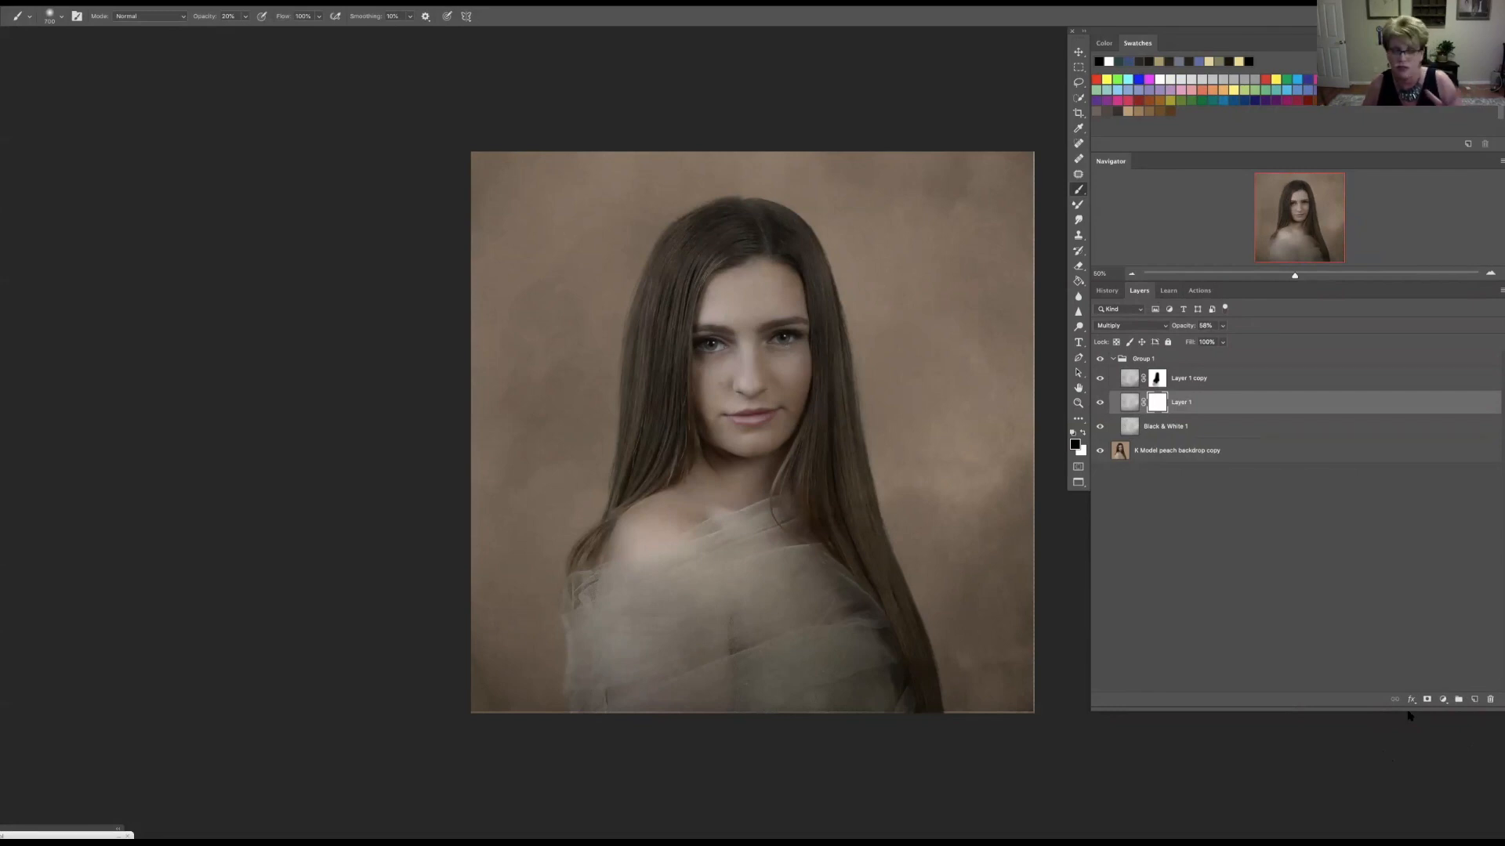
left_click(1158, 403)
mouse_move(730, 352)
left_mouse_down()
mouse_move(758, 628)
mouse_move(717, 540)
mouse_move(748, 376)
mouse_move(683, 376)
left_mouse_up()
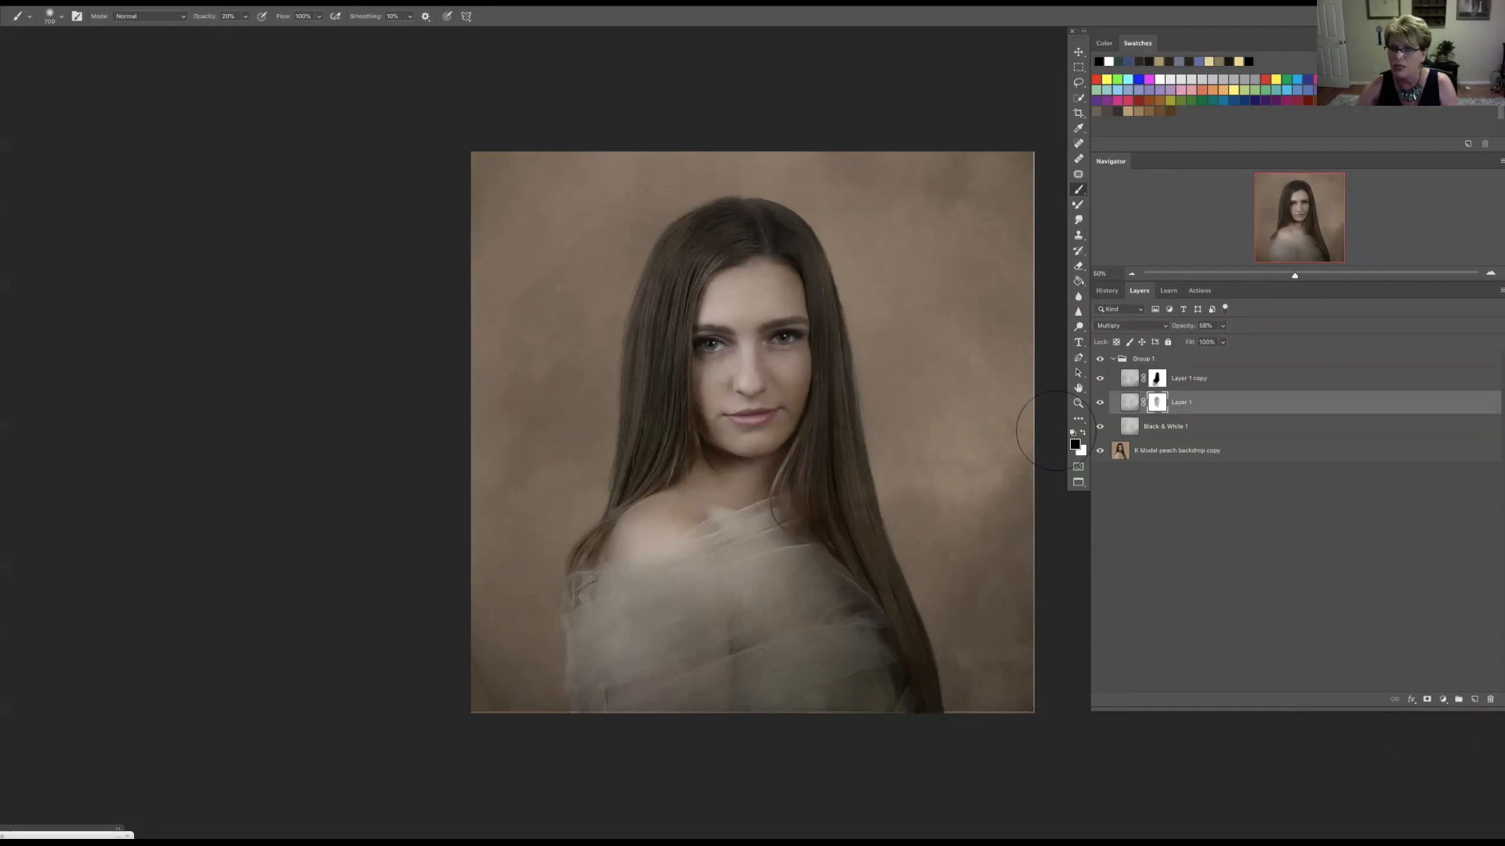
Step: Collapse the texture group and toggle its visibility to compare the masked texture with the original portrait
left_click(1112, 359)
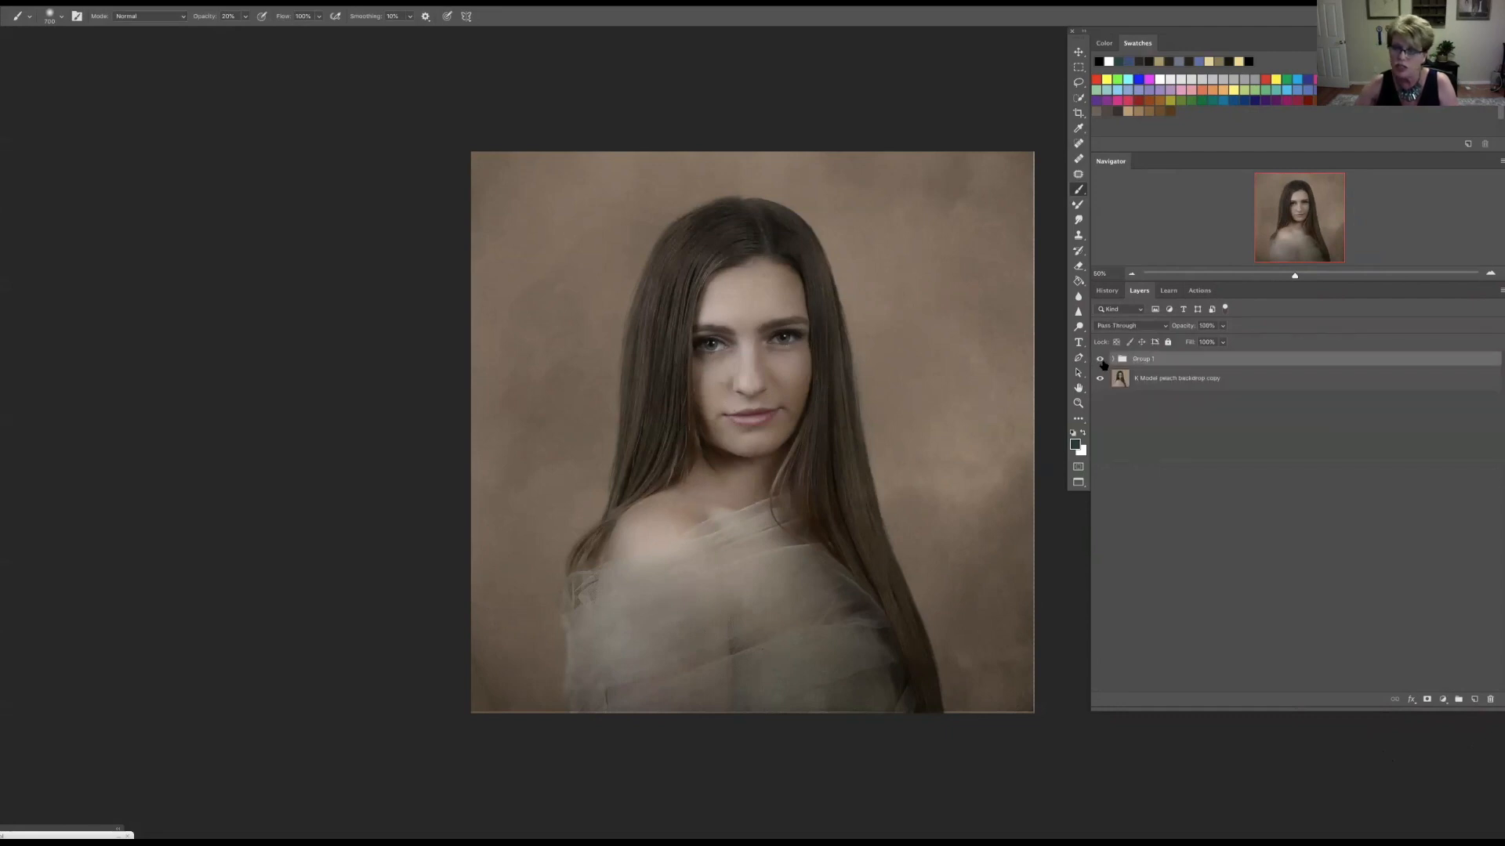
left_click(1101, 361)
left_click(1101, 360)
left_click(1101, 361)
left_click(1101, 359)
left_click(1101, 359)
left_click(1101, 359)
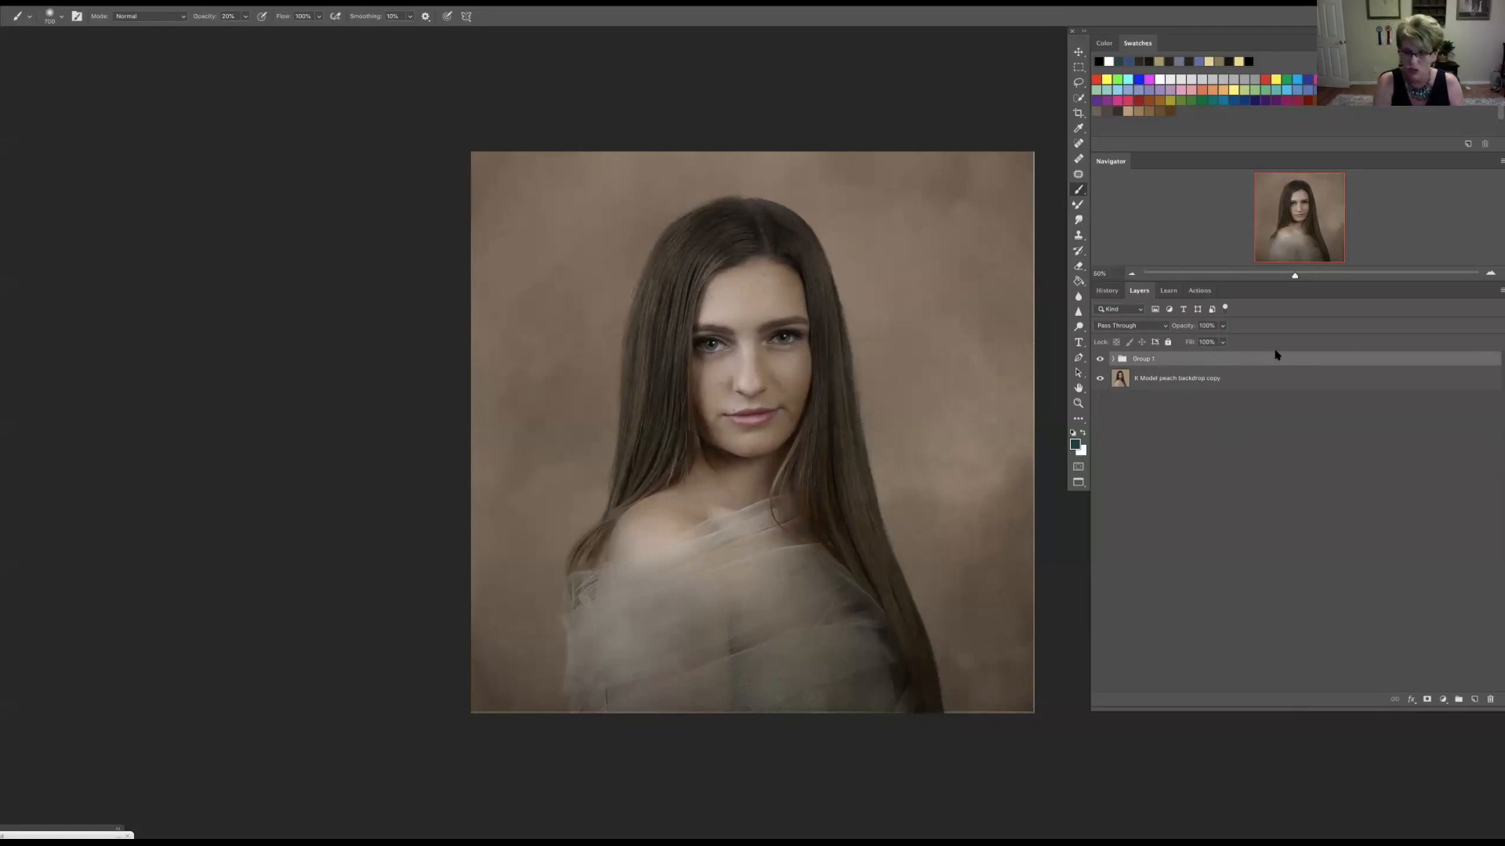
Step: Stamp all visible layers onto a new top layer and apply the Camera Raw Filter with Temperature +12 and Blacks -33
key("ctrl+shift+alt+e")
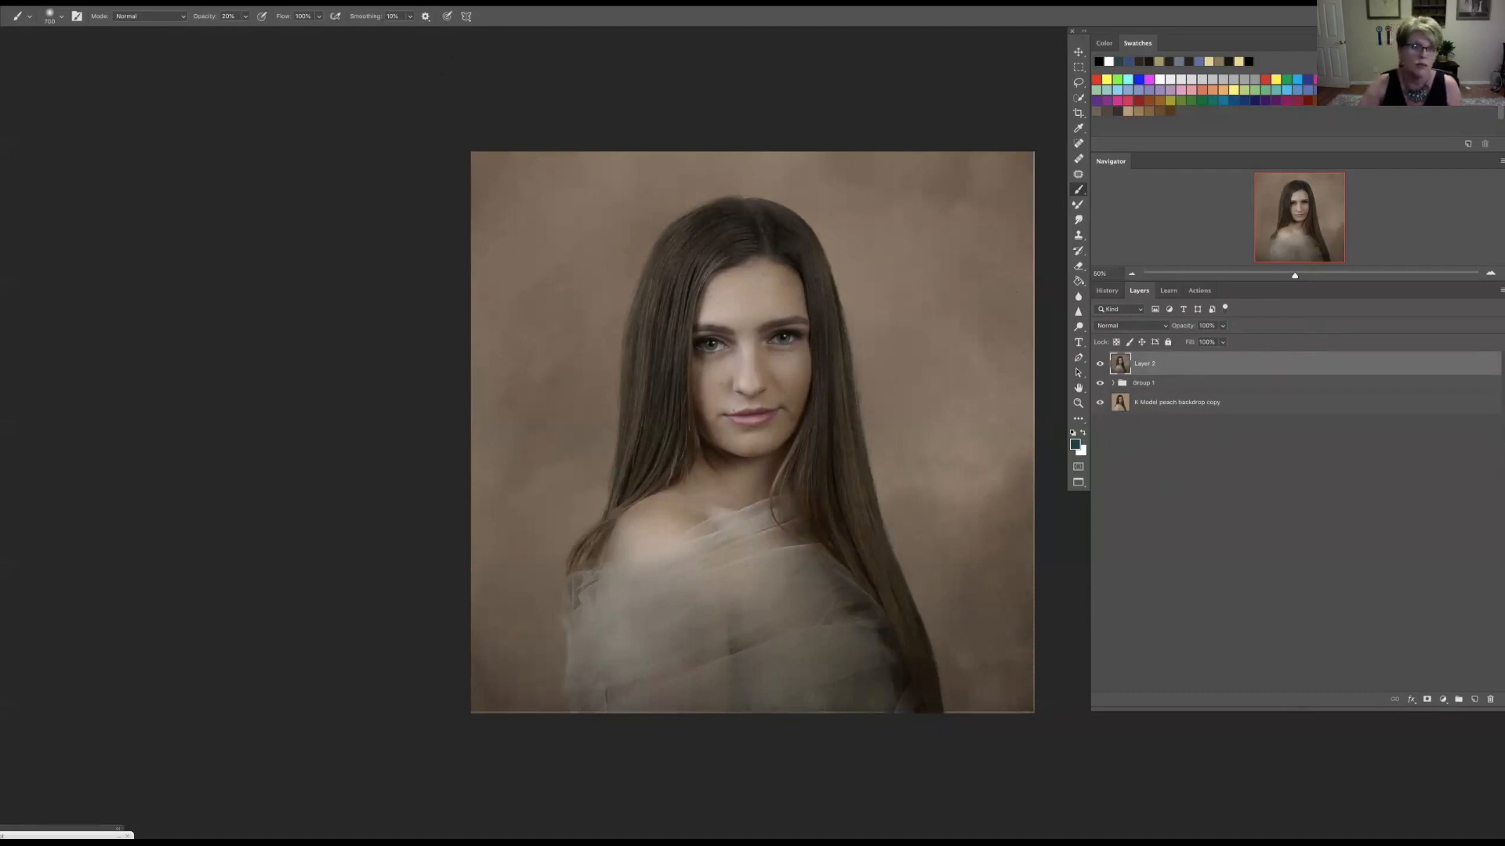
left_click(375, 2)
mouse_move(340, 2)
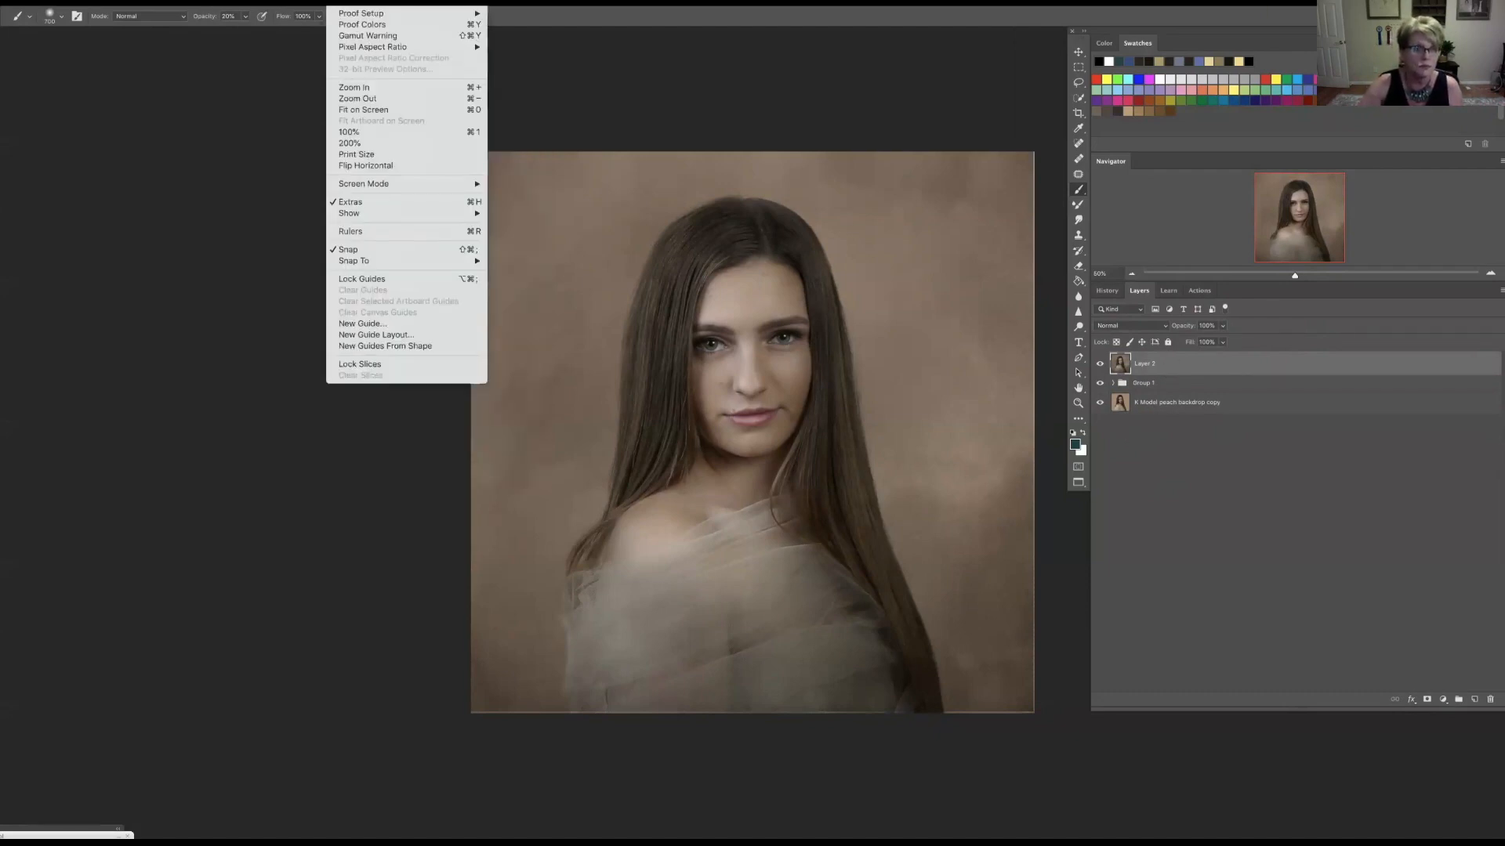
mouse_move(291, 2)
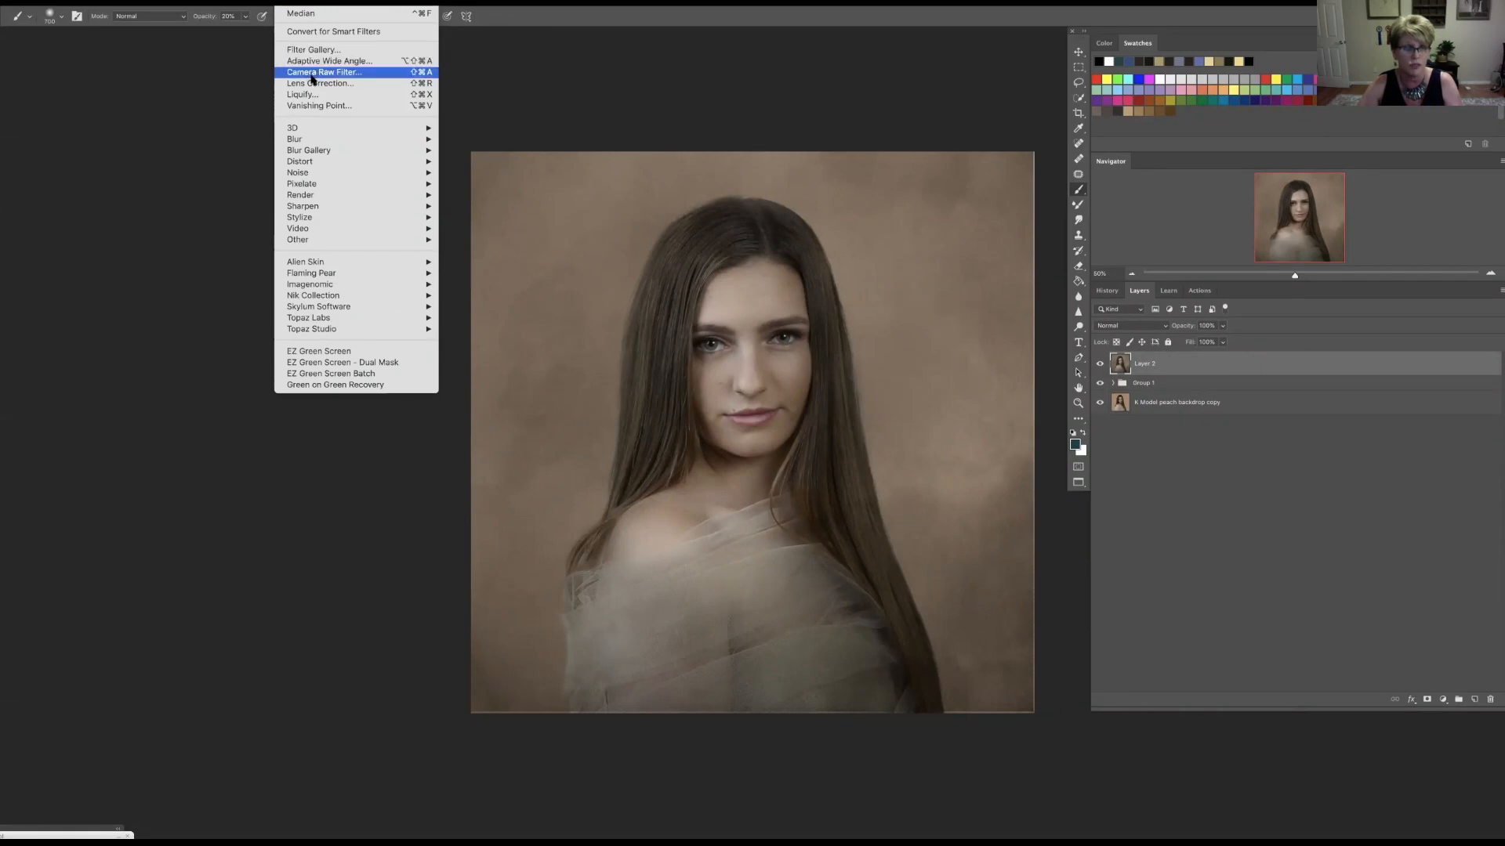
left_click(311, 75)
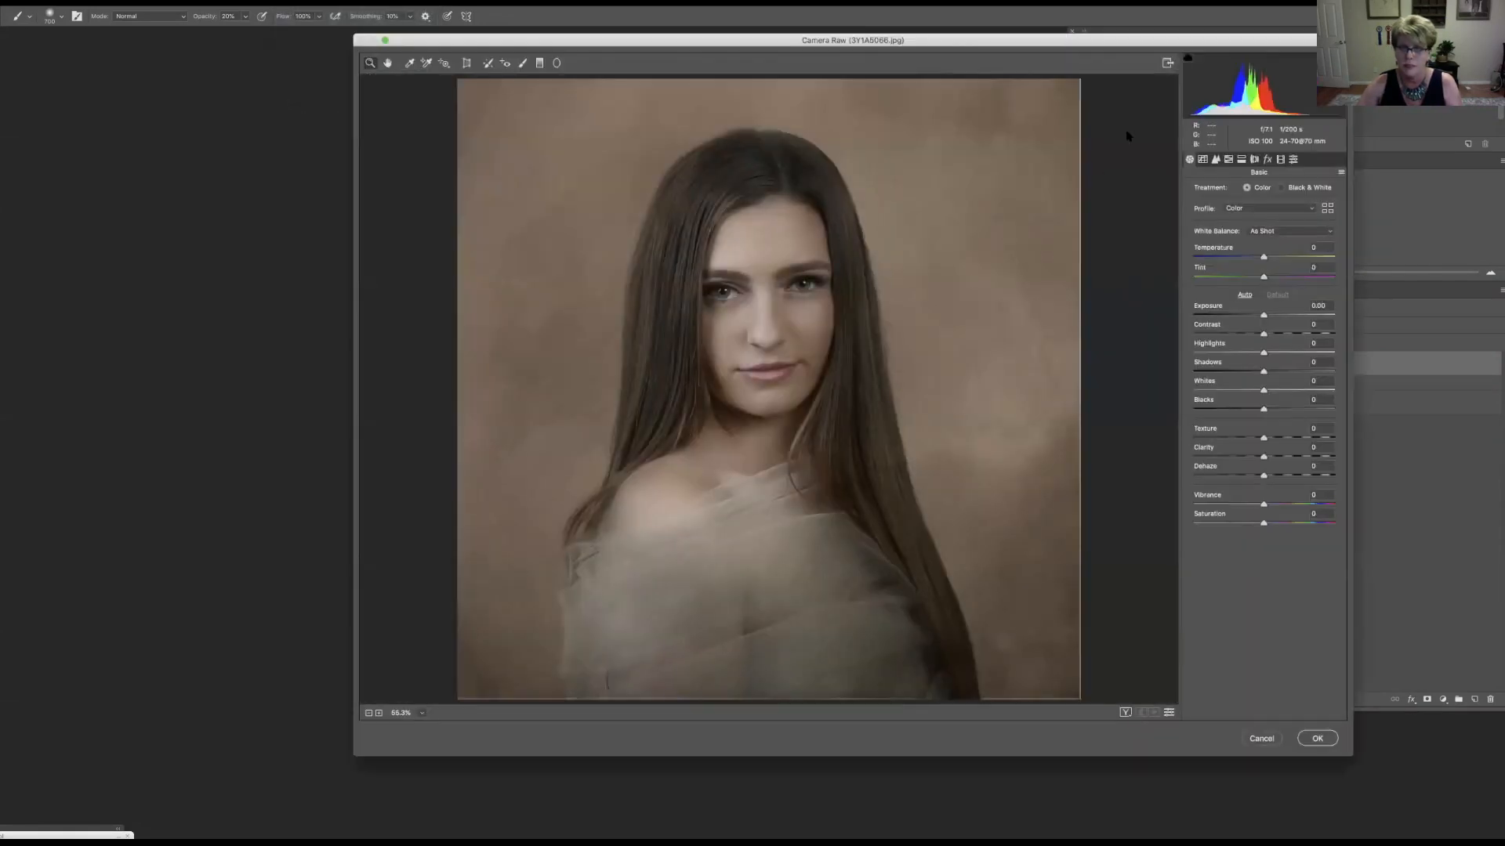
left_click_drag(1265, 258, 1273, 257)
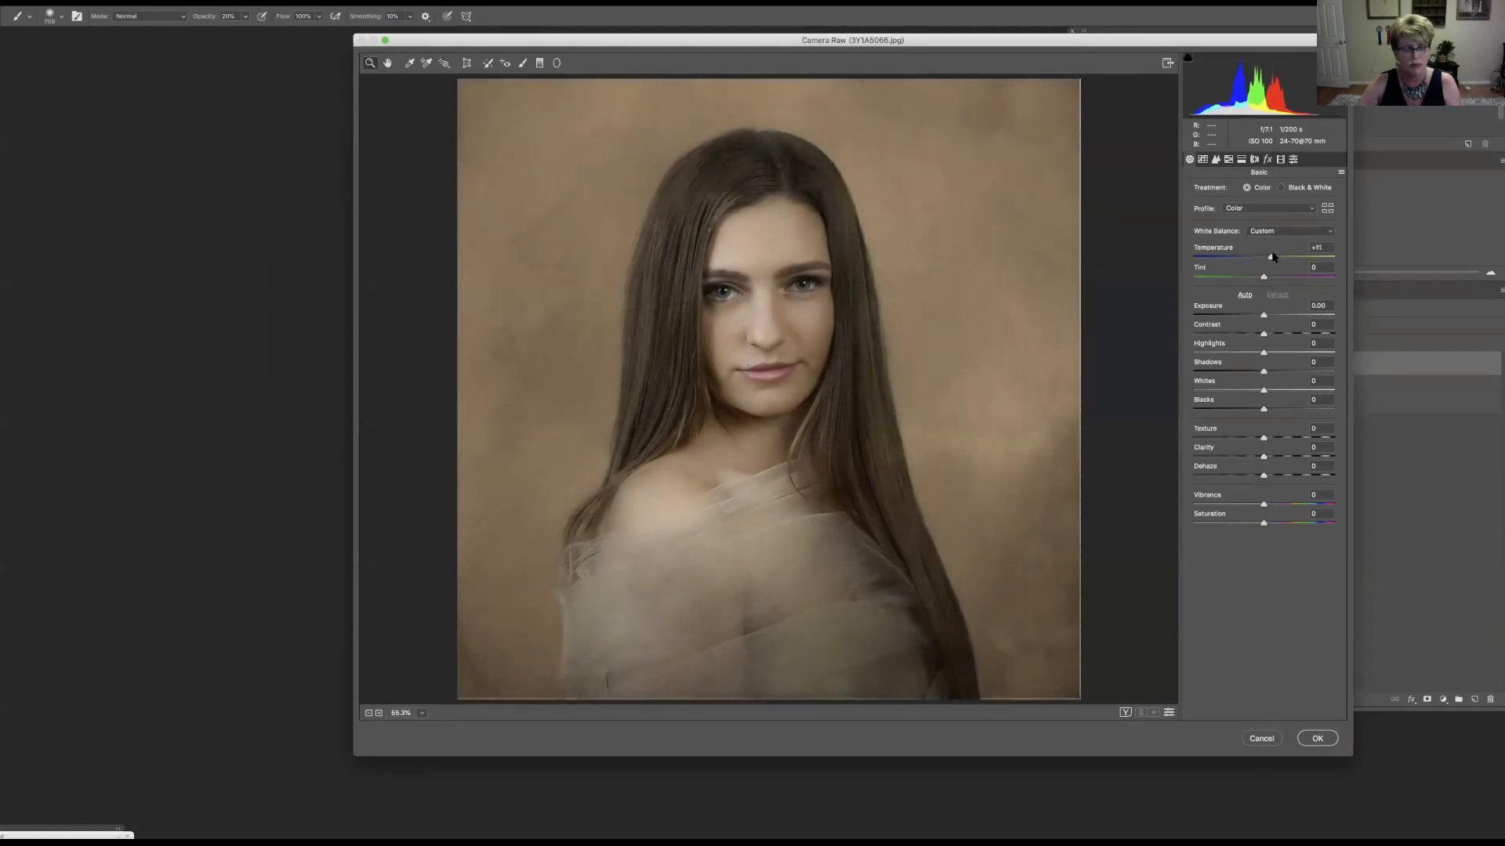
left_click_drag(1273, 410, 1242, 420)
left_click(1317, 738)
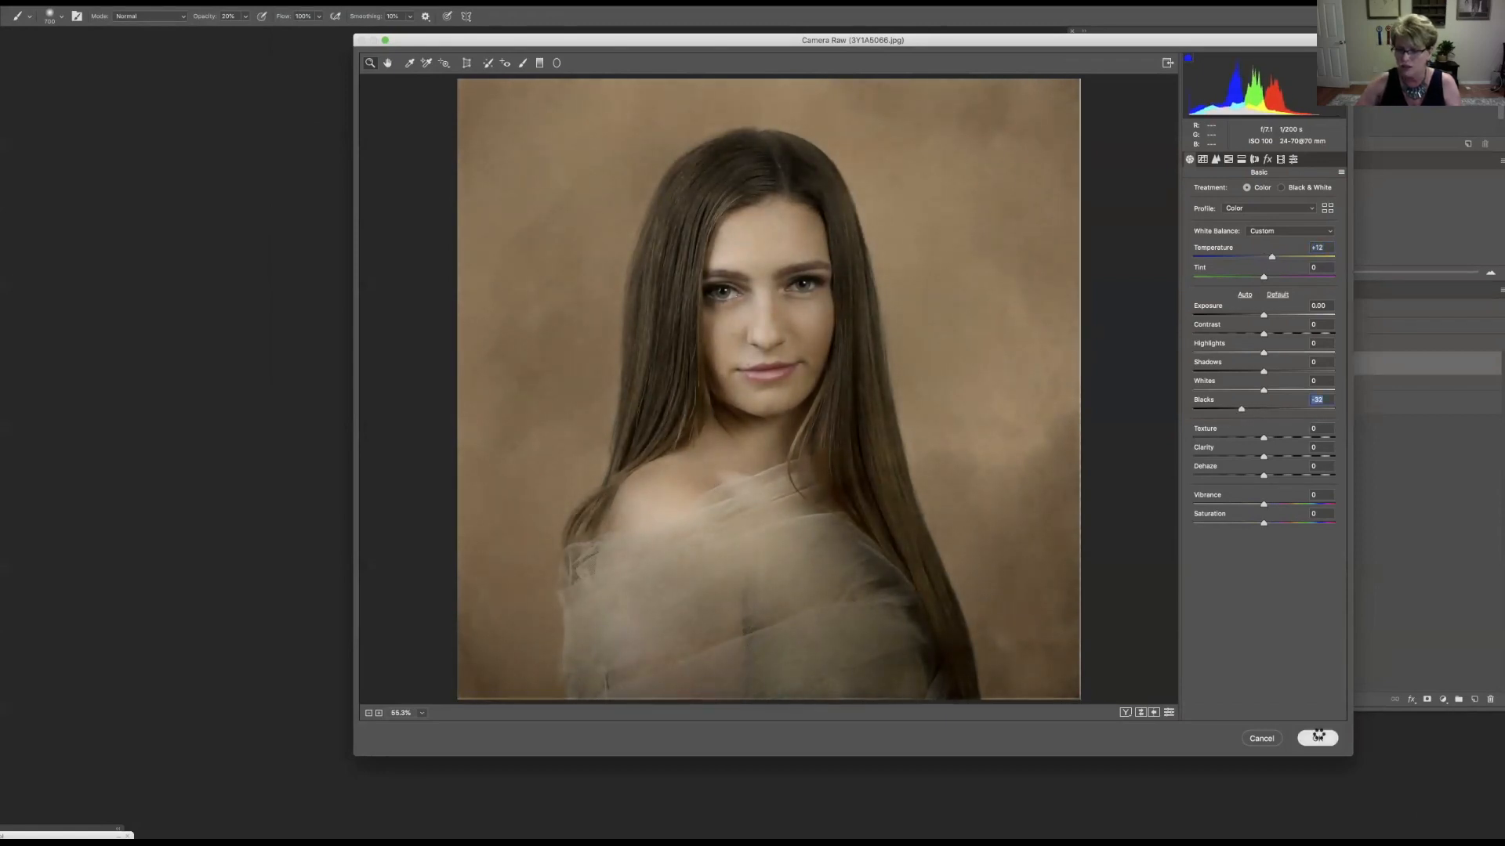
left_click(1101, 364)
left_click(1100, 364)
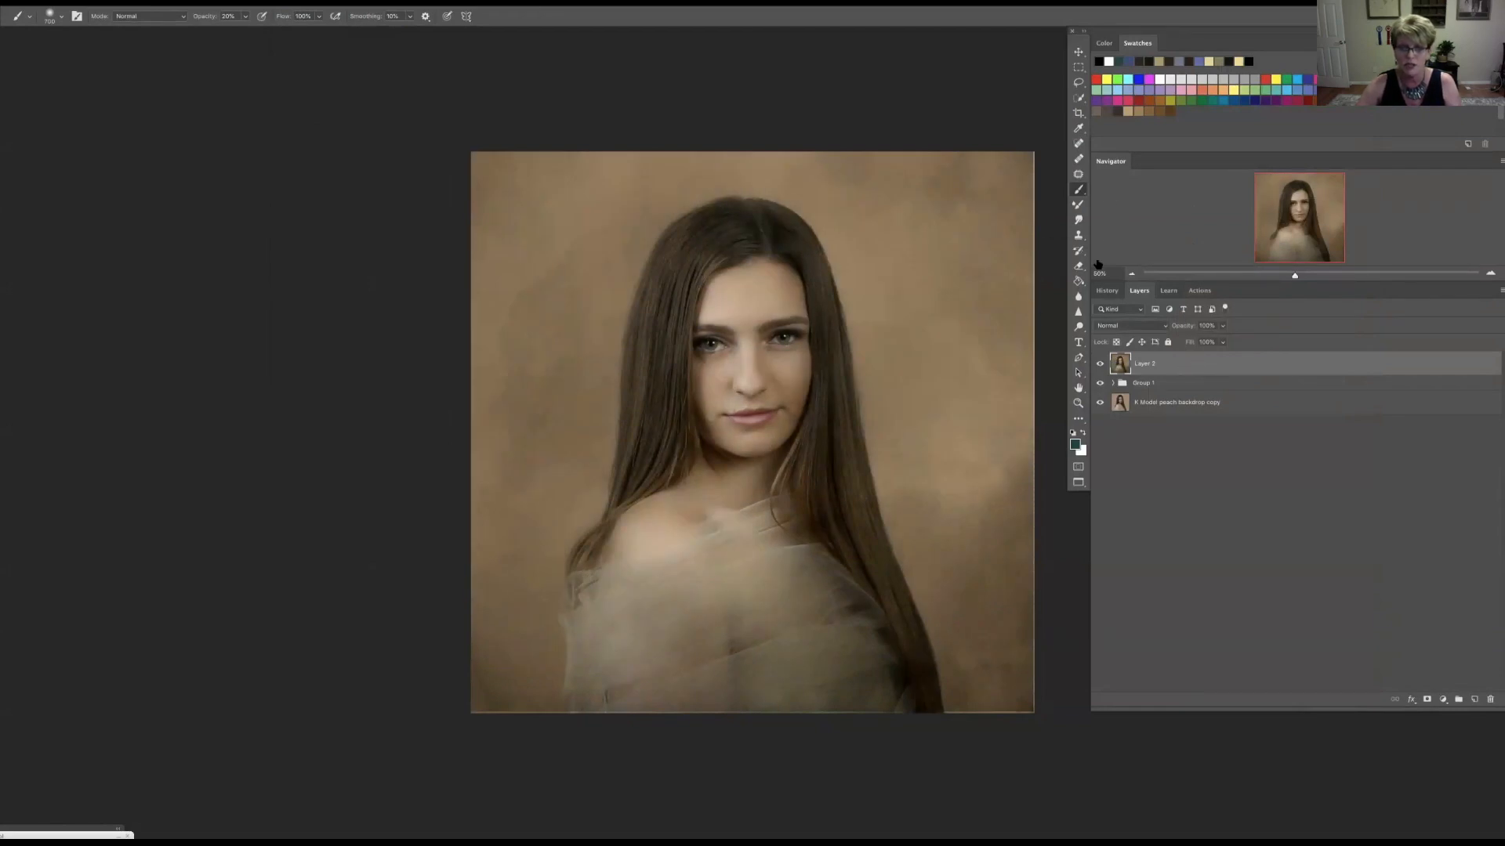
Step: Smudge the left edge of the wrap into the backdrop at 34% strength, and shrink the smudge brush for finer areas
left_click(1078, 220)
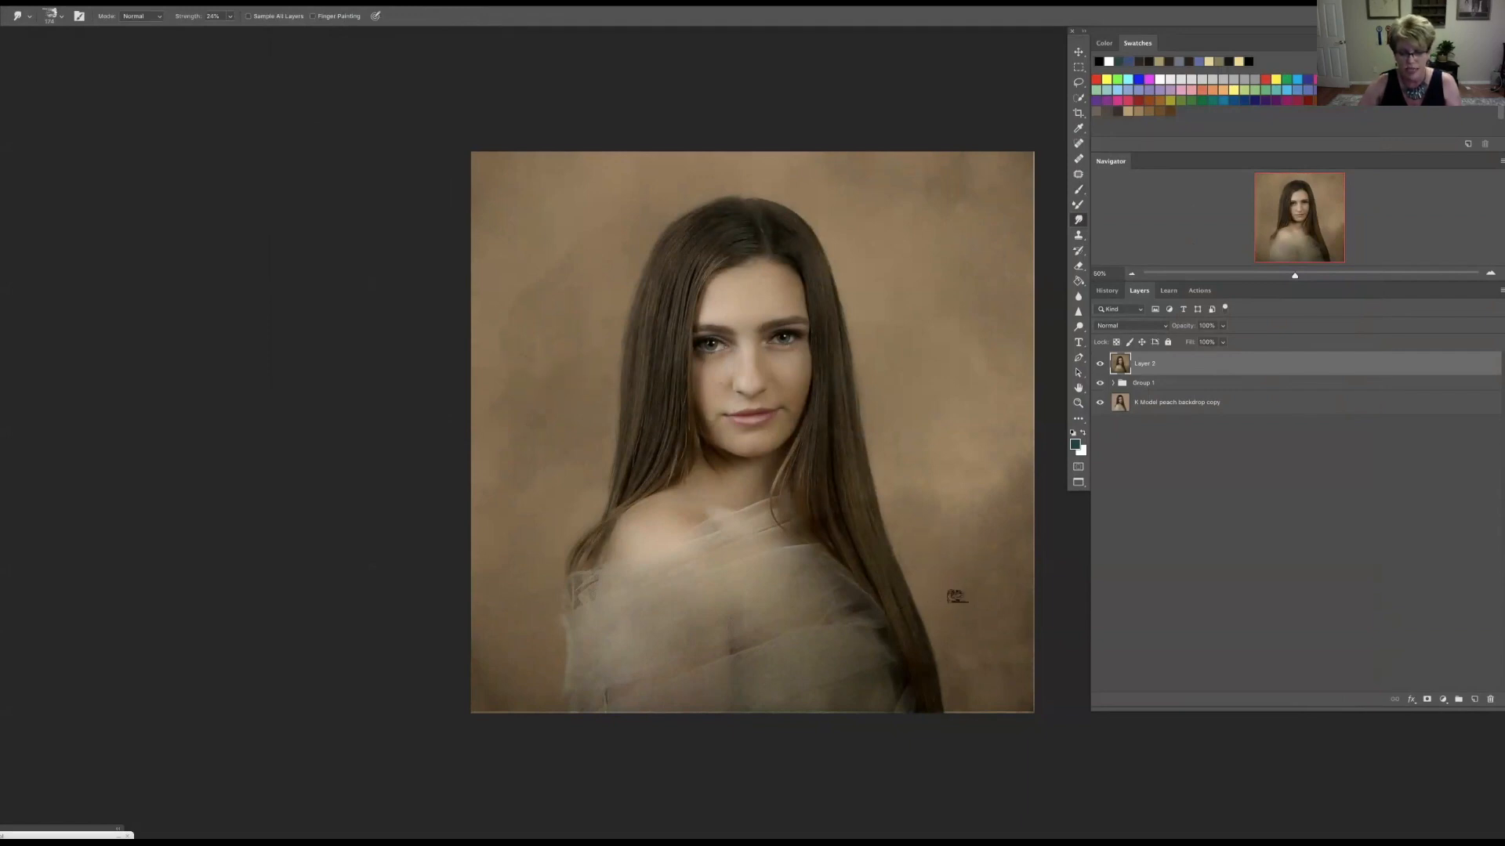
left_click_drag(559, 624, 569, 712)
left_click_drag(554, 597, 559, 601)
key("bracketleft")
key("bracketleft")
key("bracketleft")
key("bracketleft")
key("bracketleft")
key("bracketleft")
key("bracketleft")
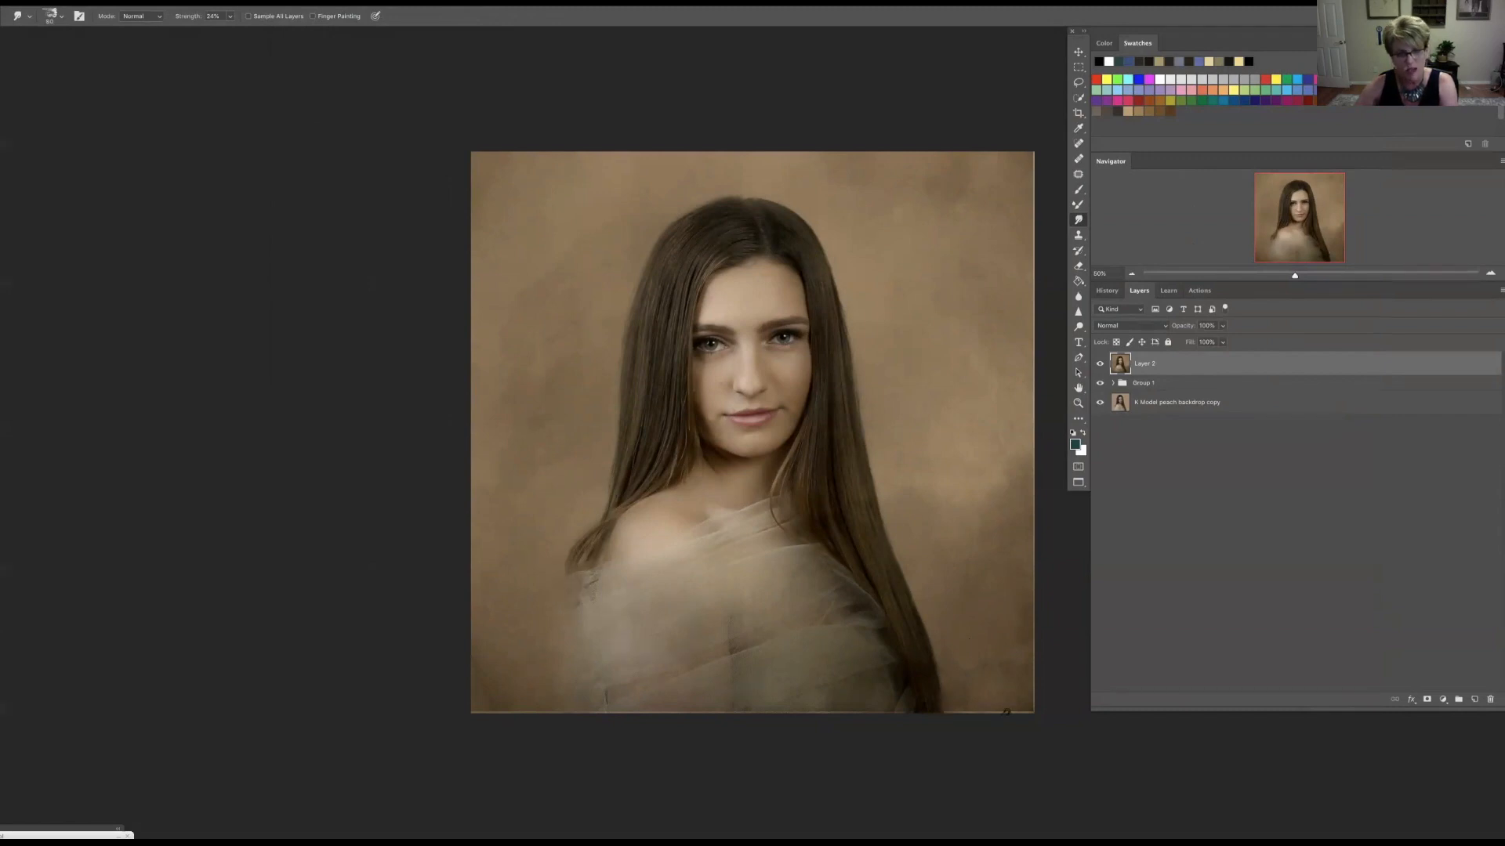
Step: Blend the outer edge of the long hair on the right into the backdrop using a small Mixer Brush
left_click(1076, 206)
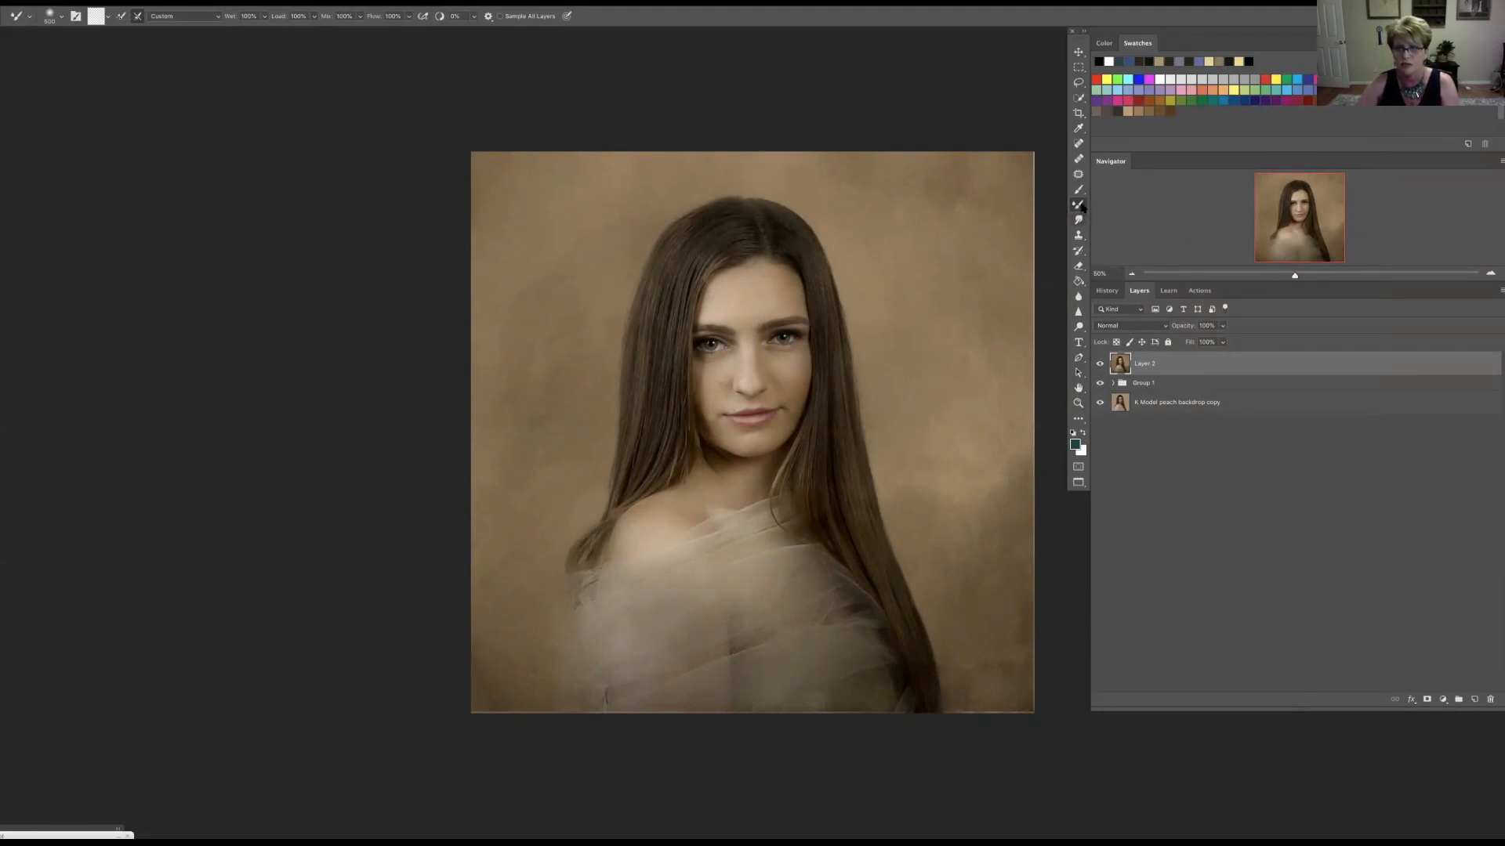
left_click(1079, 191)
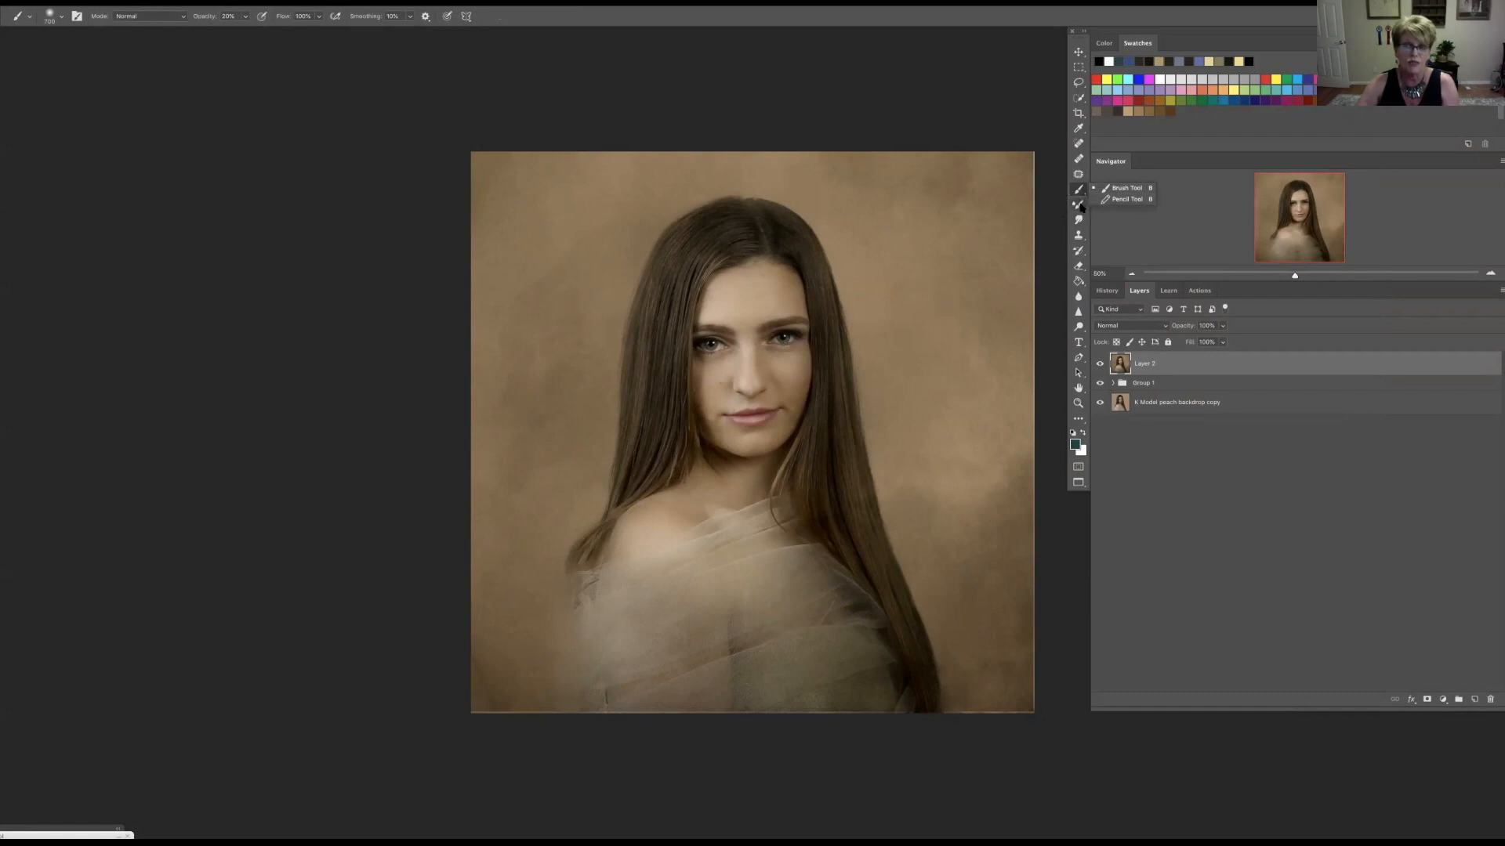
left_click(1079, 206)
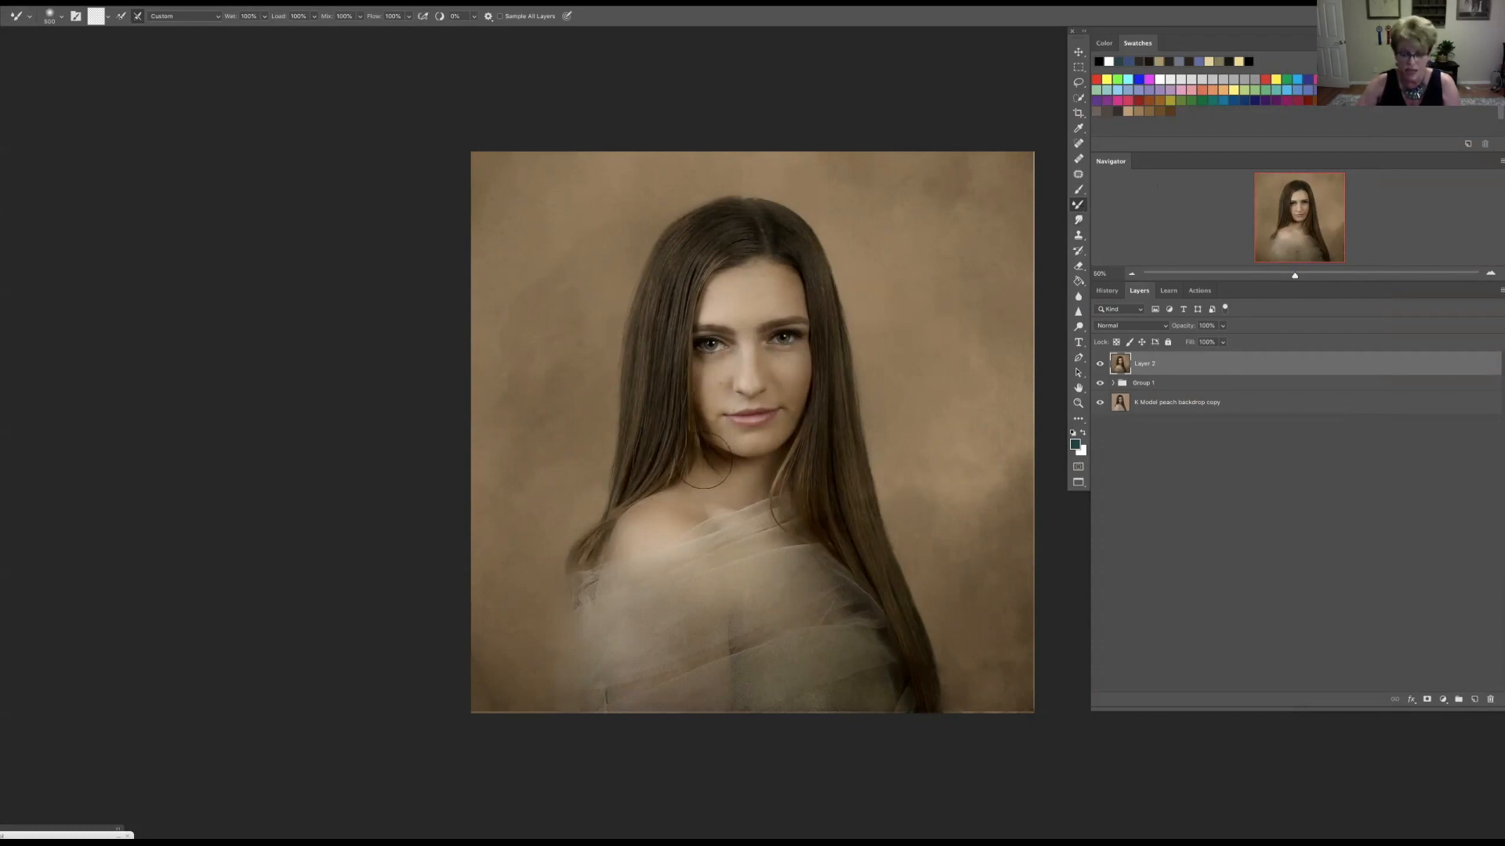
key("bracketleft")
key("bracketleft")
key("bracketleft")
key("bracketleft")
key("bracketleft")
key("bracketleft")
key("bracketleft")
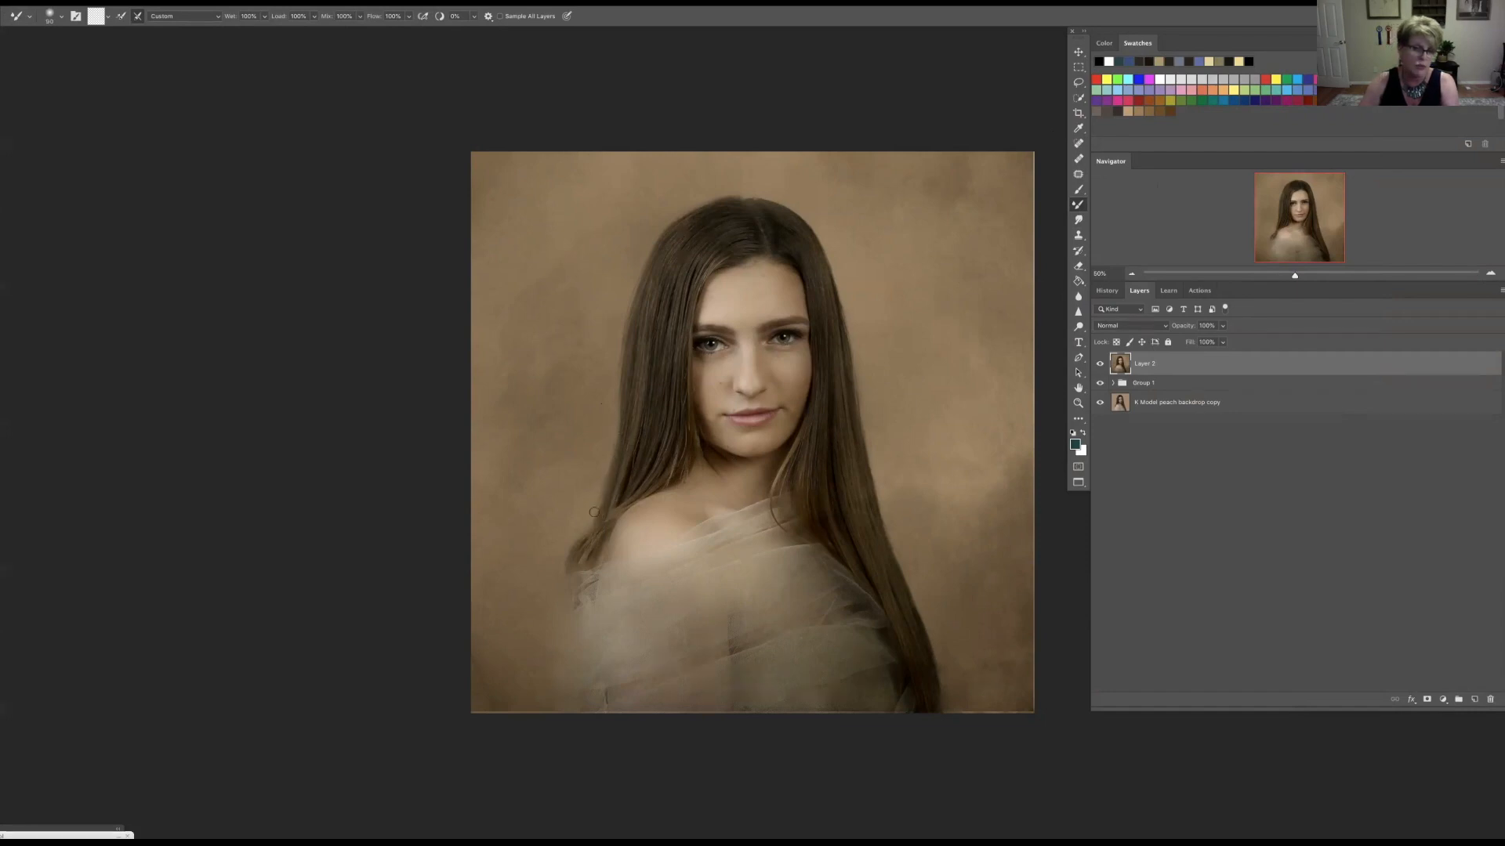
left_click_drag(904, 576, 925, 600)
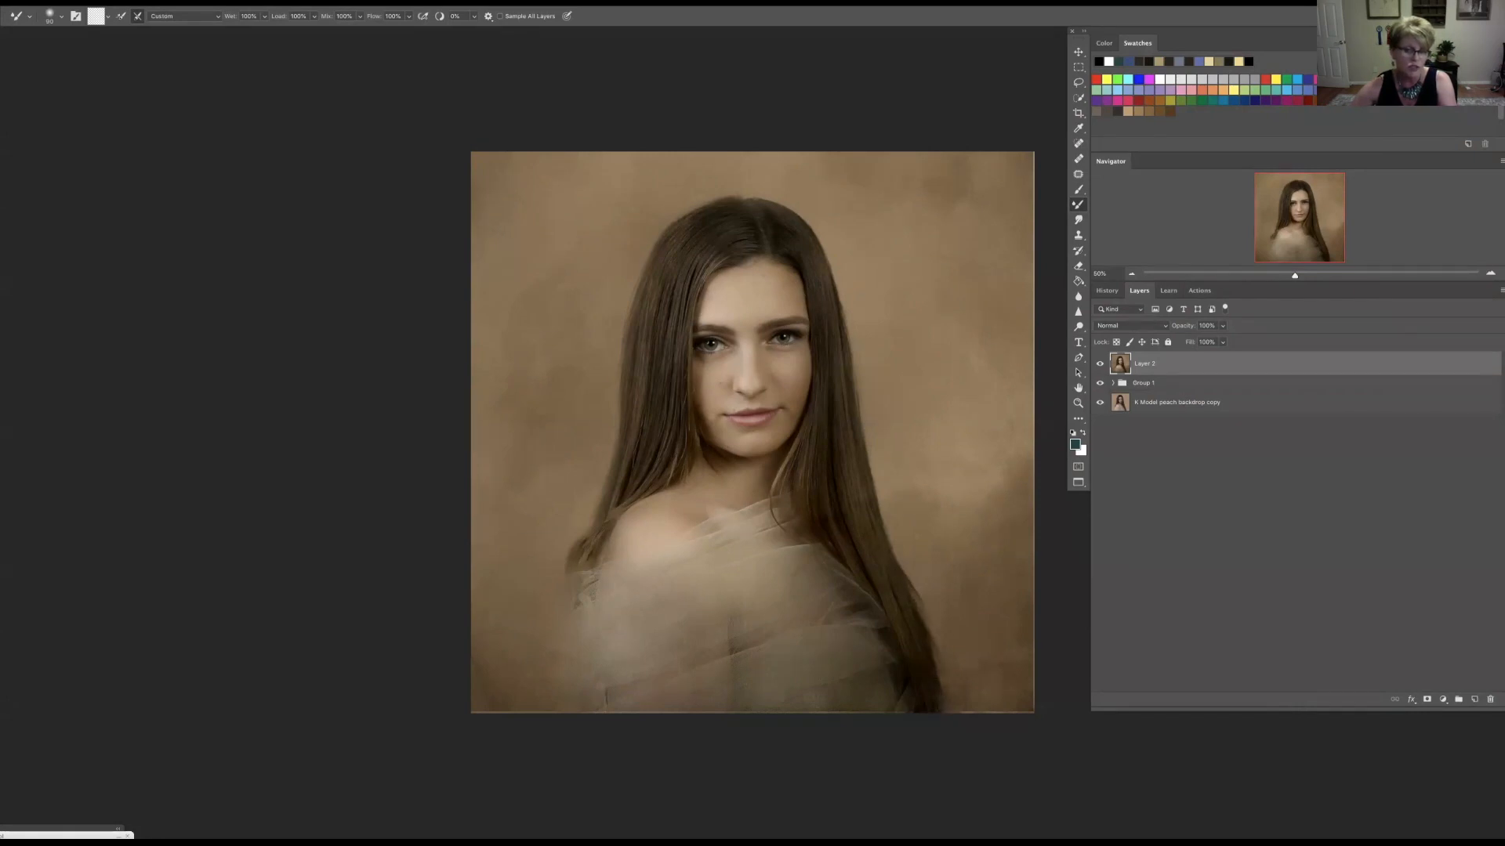
left_click_drag(891, 540, 907, 576)
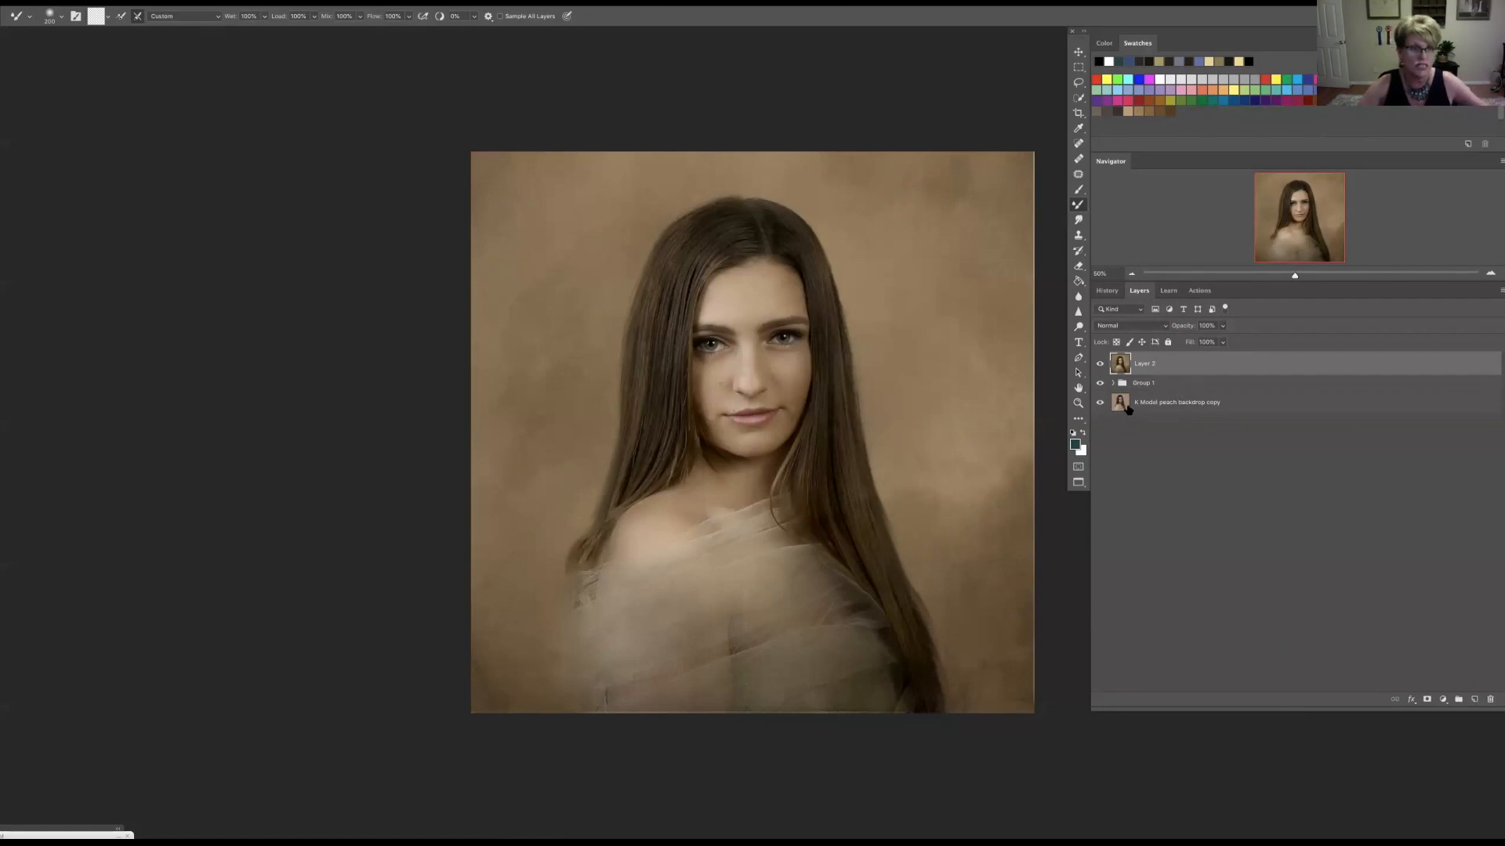
Step: Hide the stamped layer and the texture group to compare with the original portrait, and view it in full-screen mode
left_click(1099, 364)
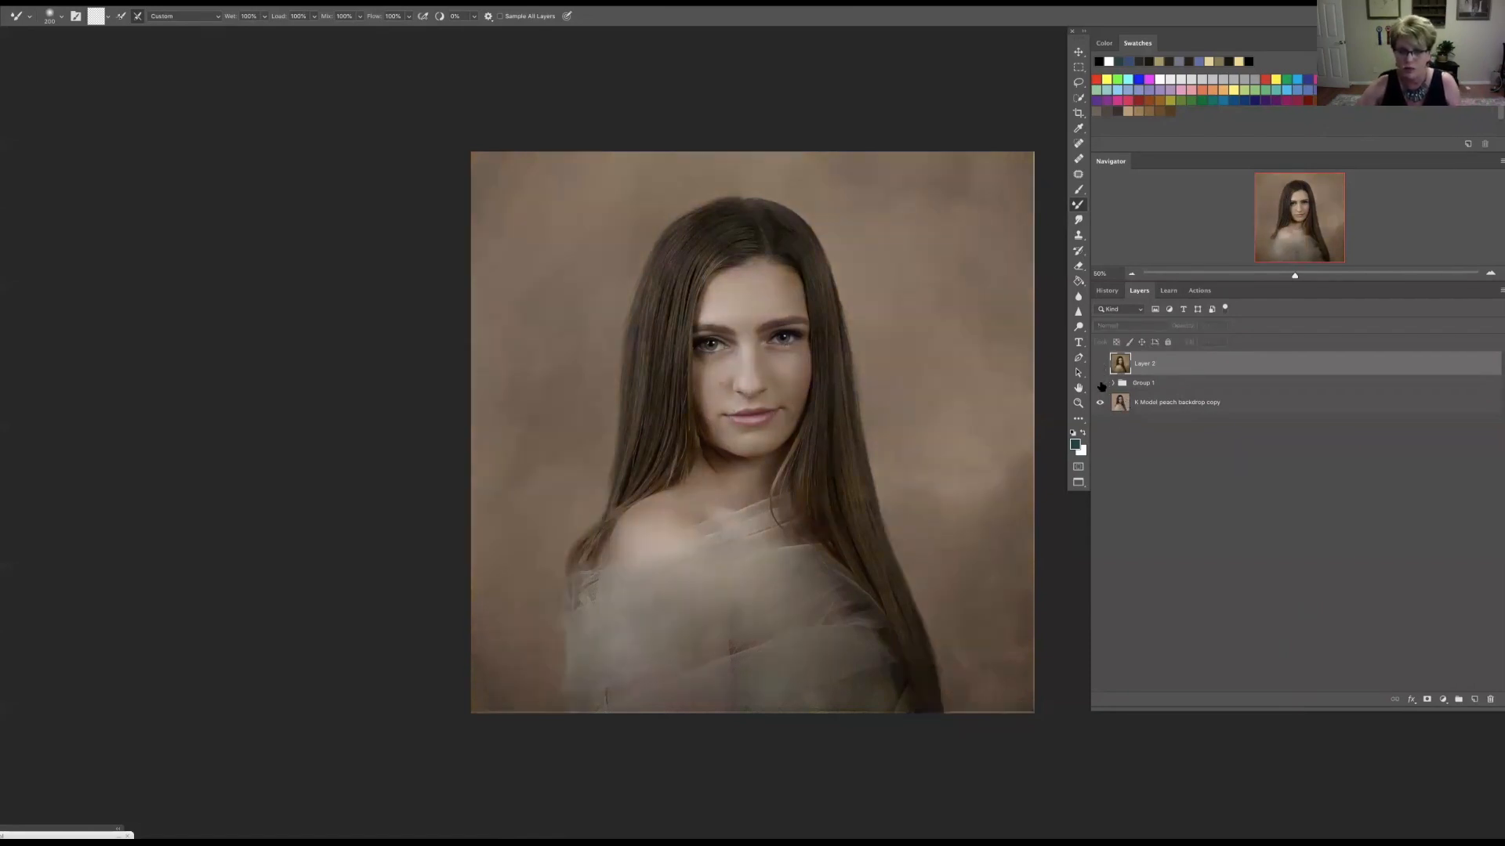
left_click(1099, 383)
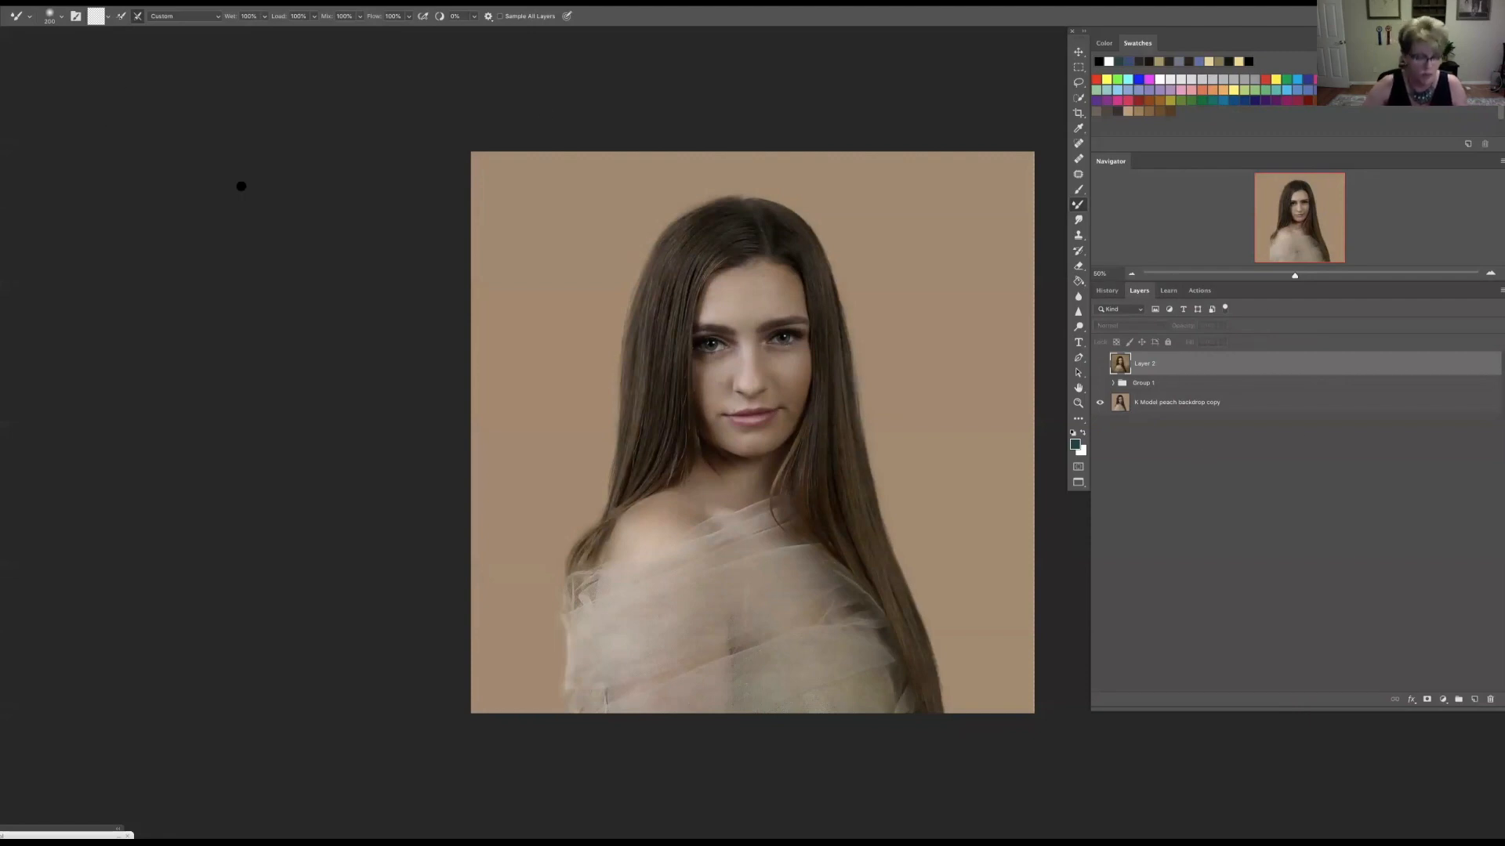
left_click(273, 194)
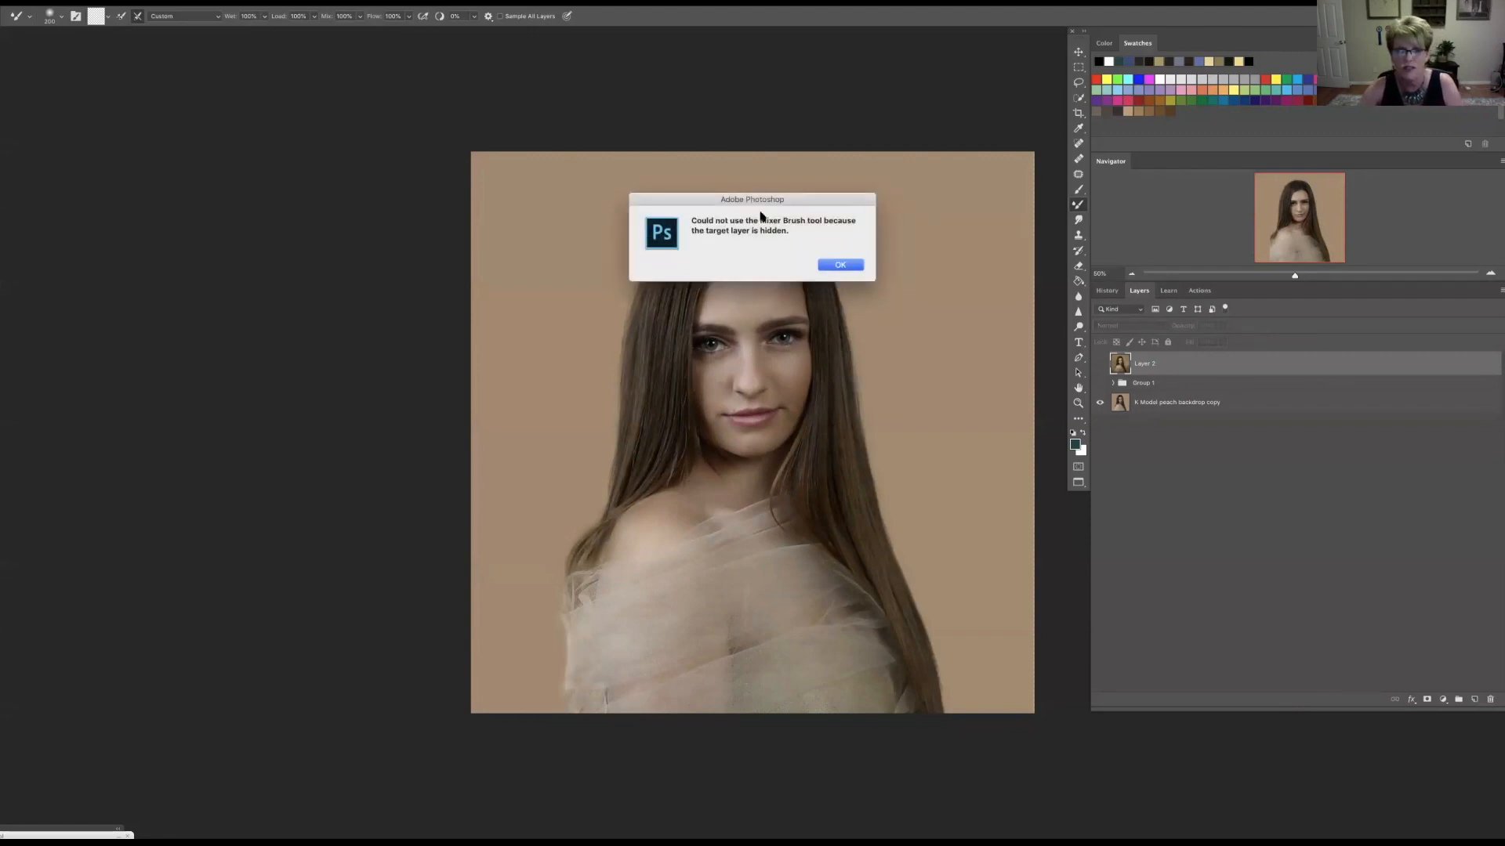
left_click(841, 264)
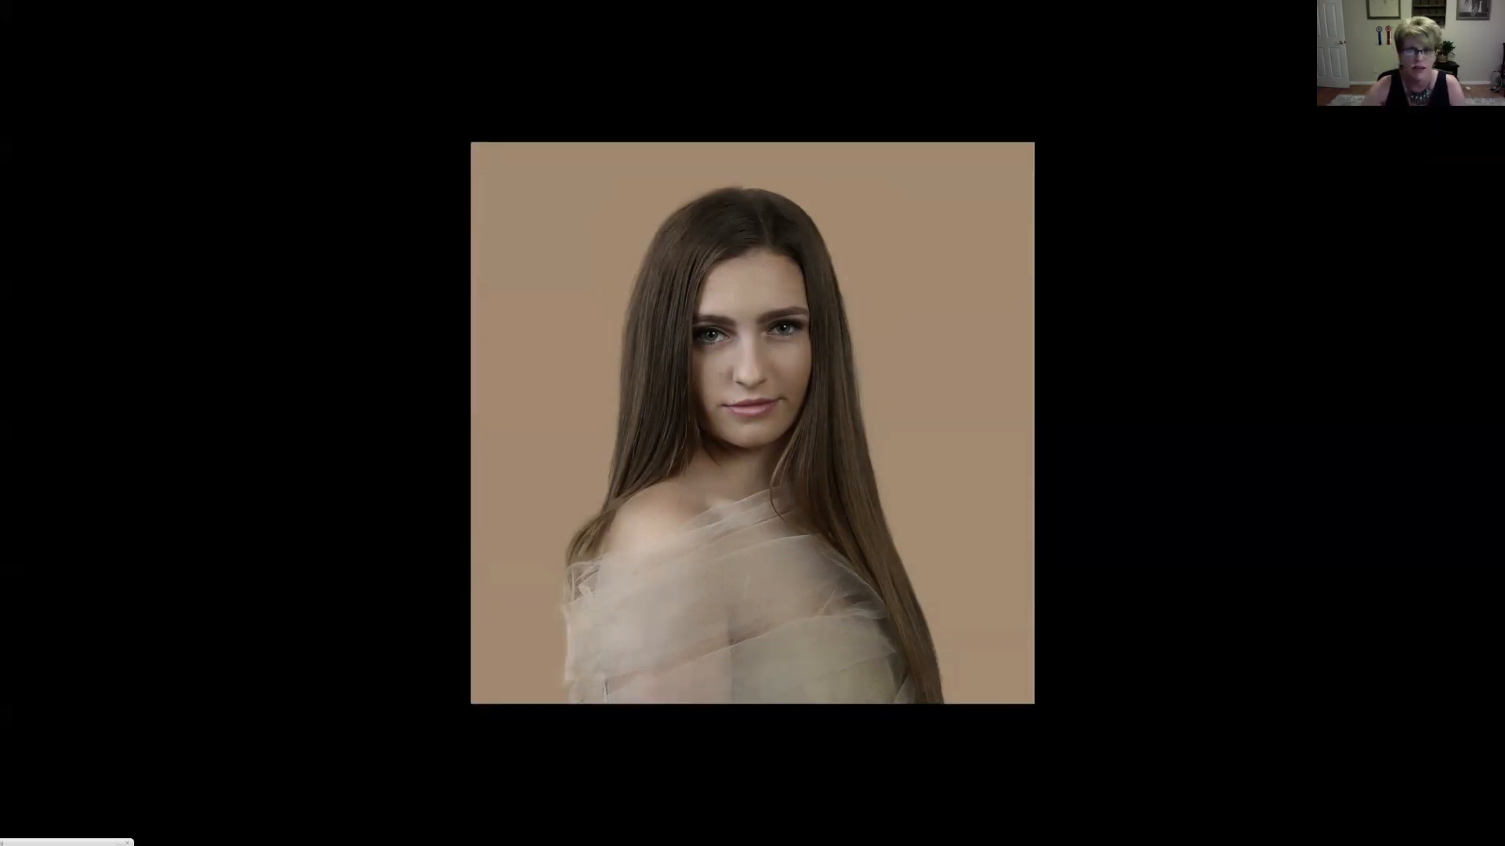
key("f")
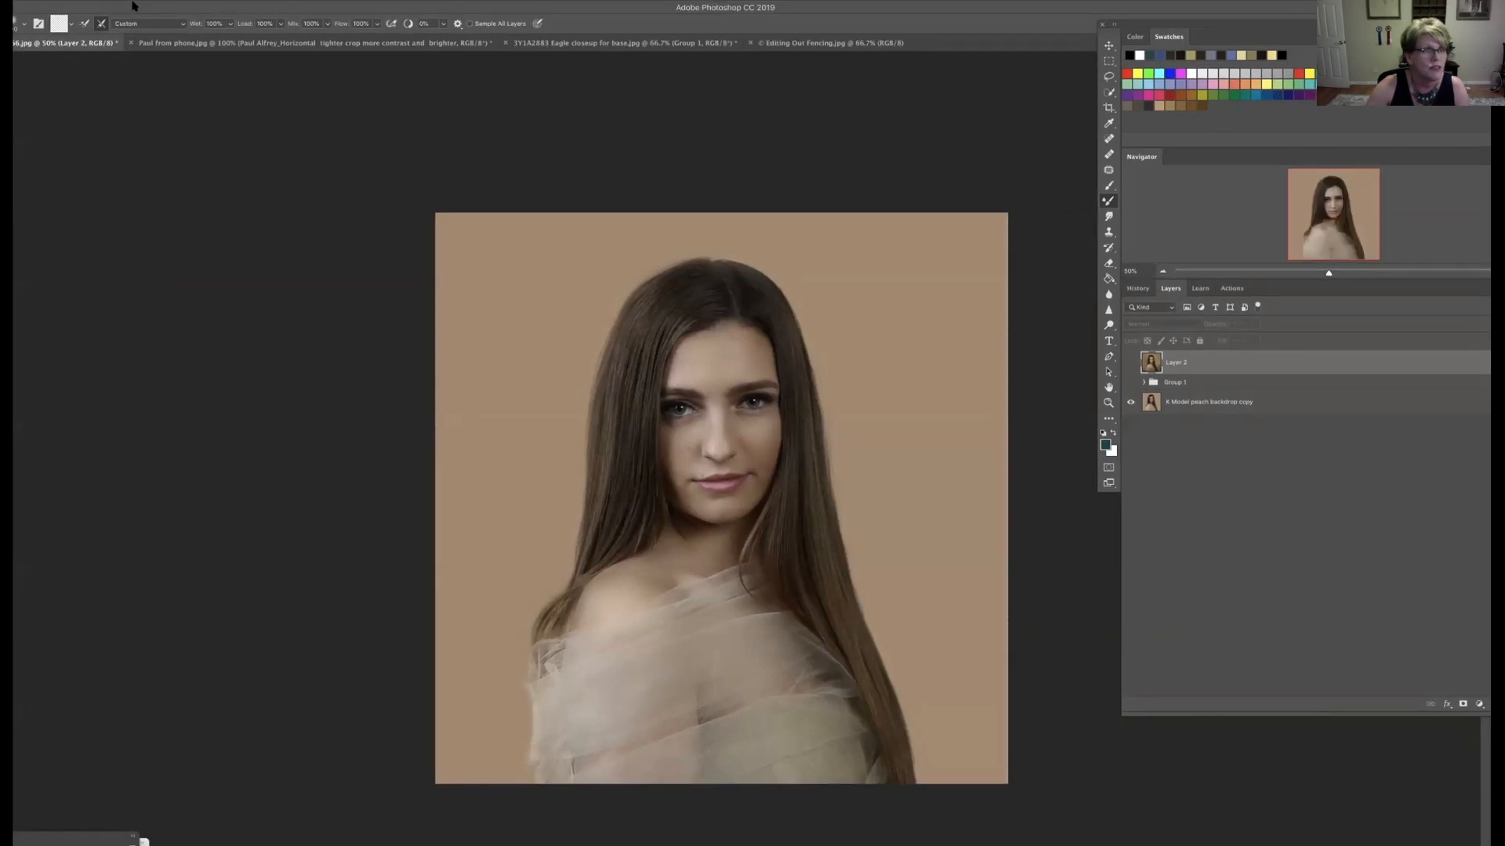
Step: Close the woman's portrait without saving and switch to the phone photo of the man with the guitar
left_click(7, 43)
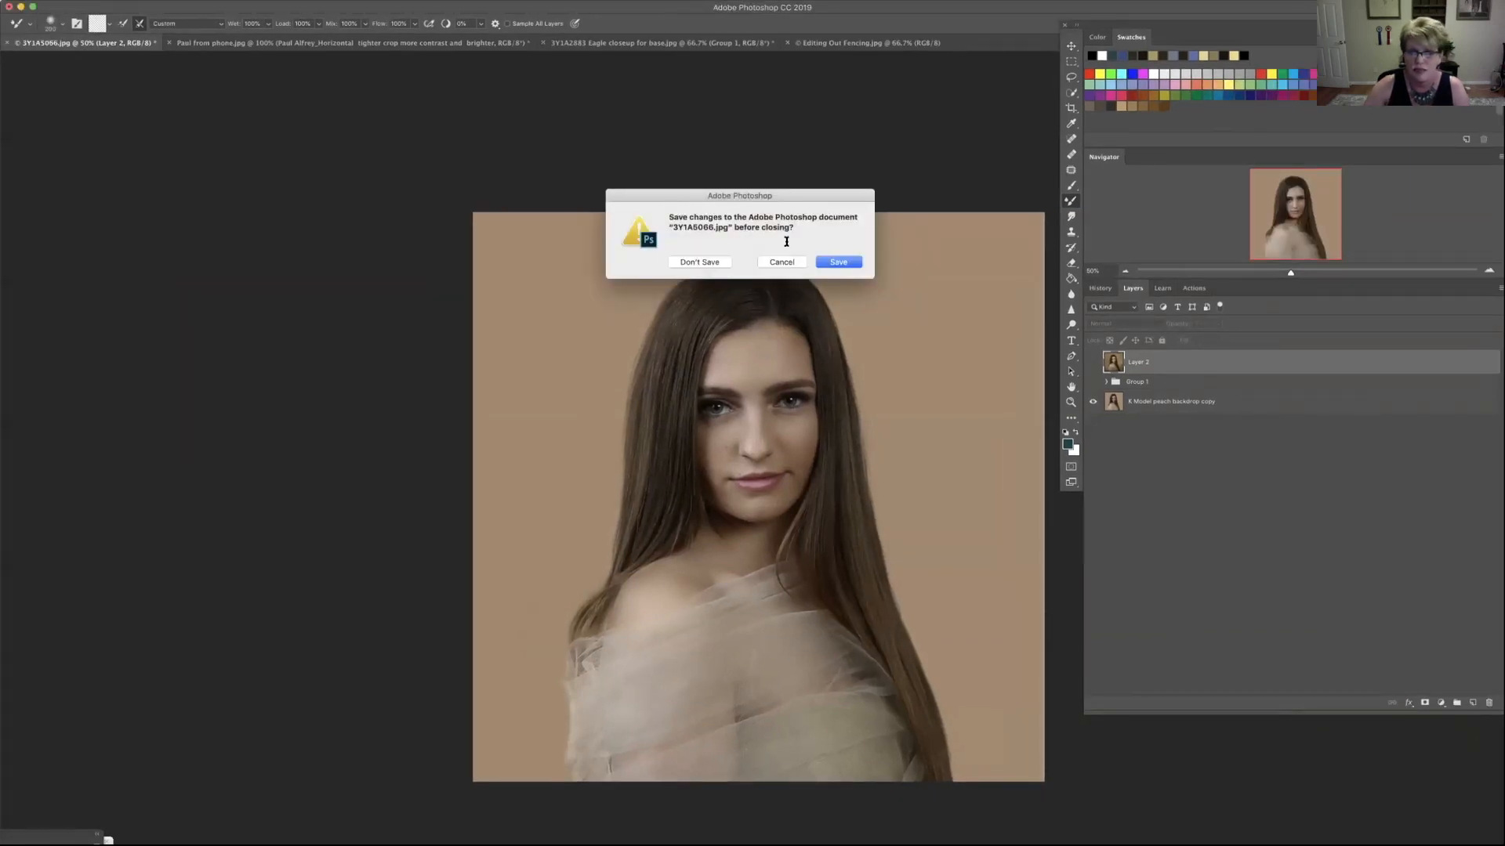
left_click(694, 261)
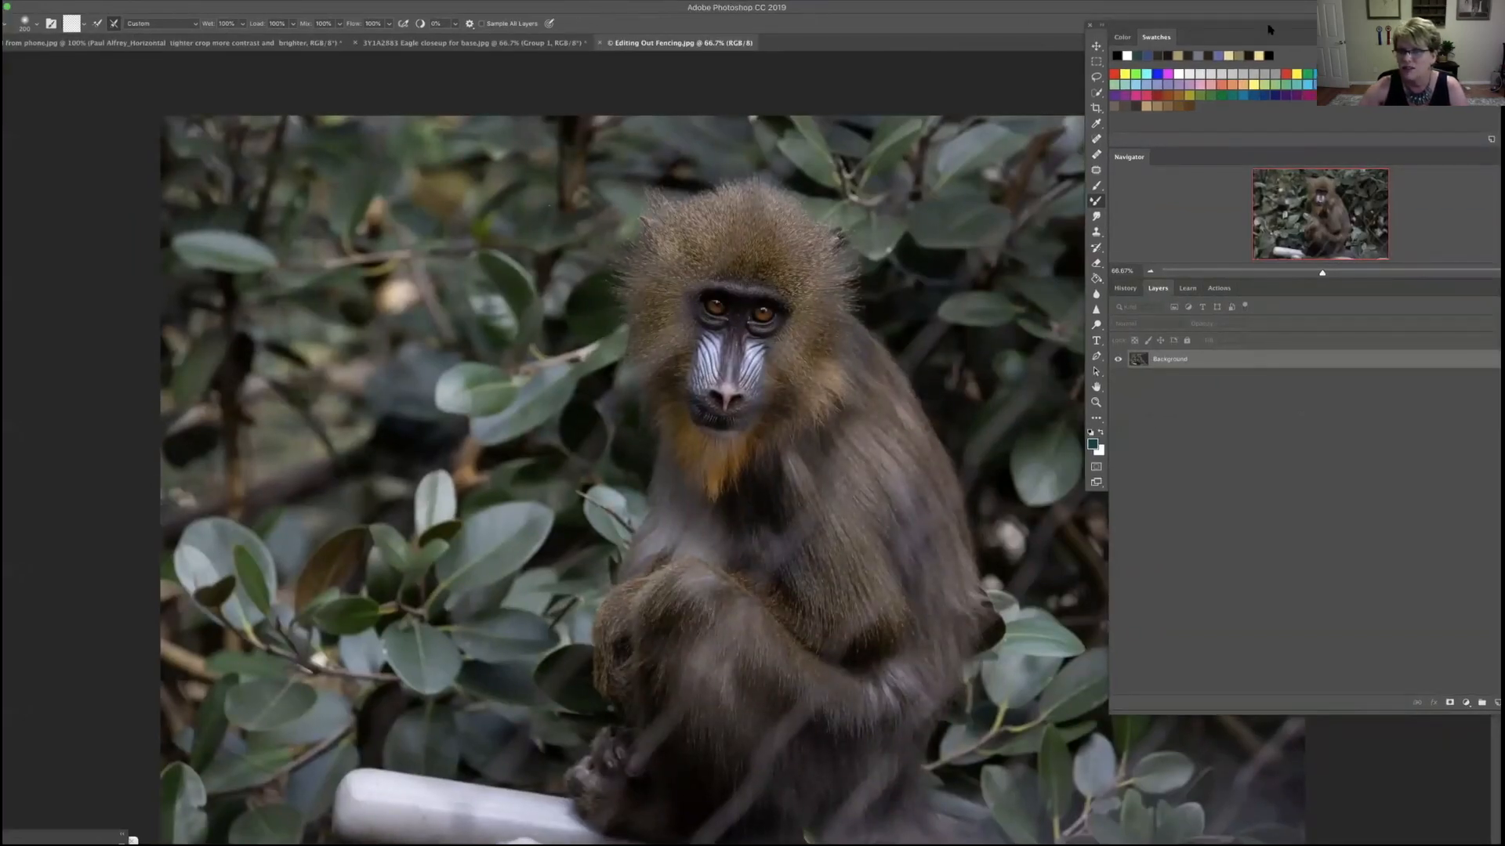
left_click_drag(1270, 29, 1302, 16)
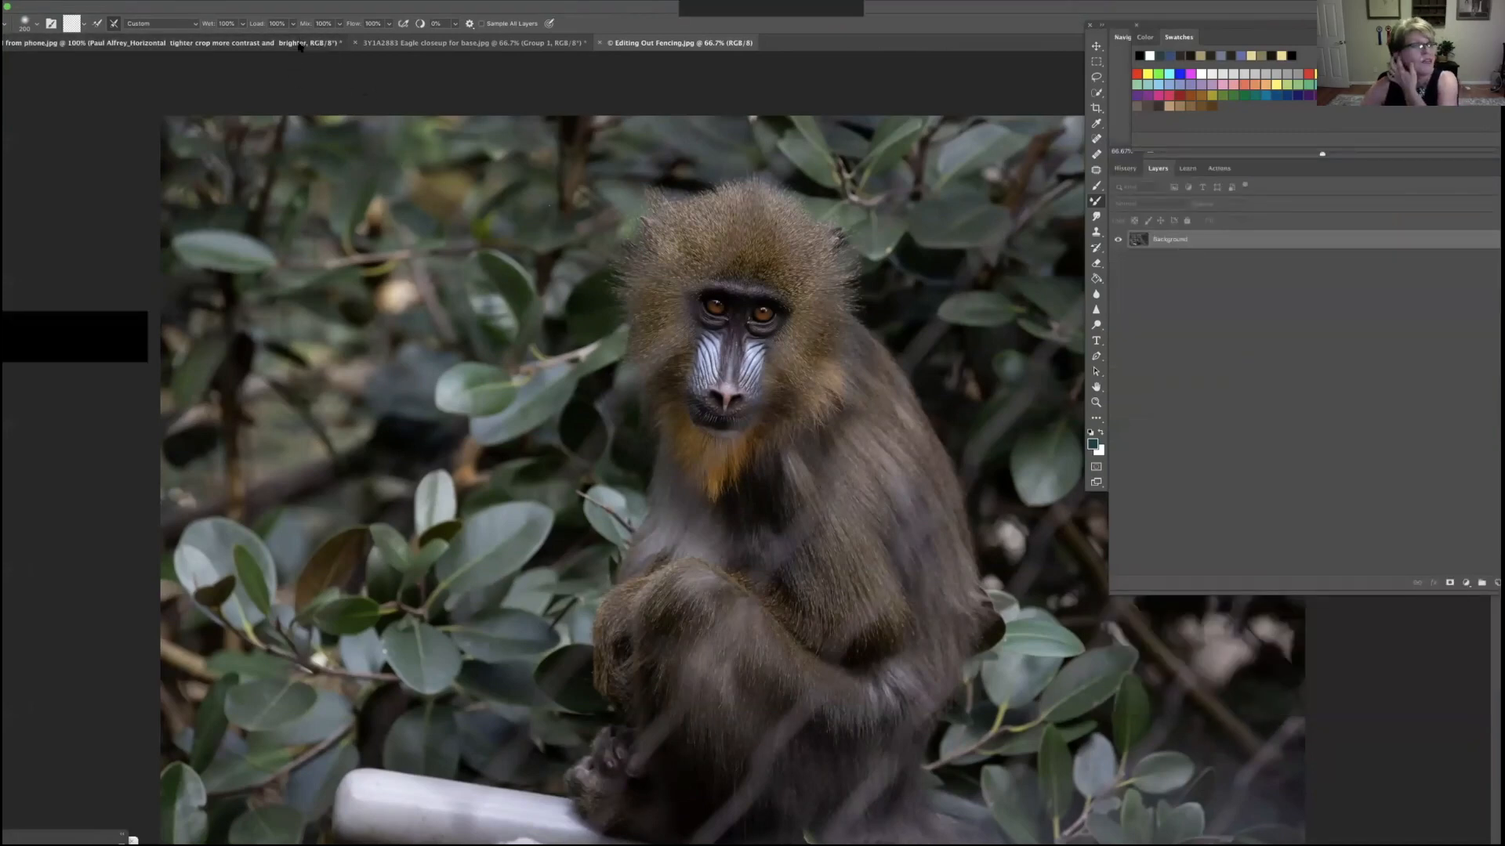
left_click(301, 44)
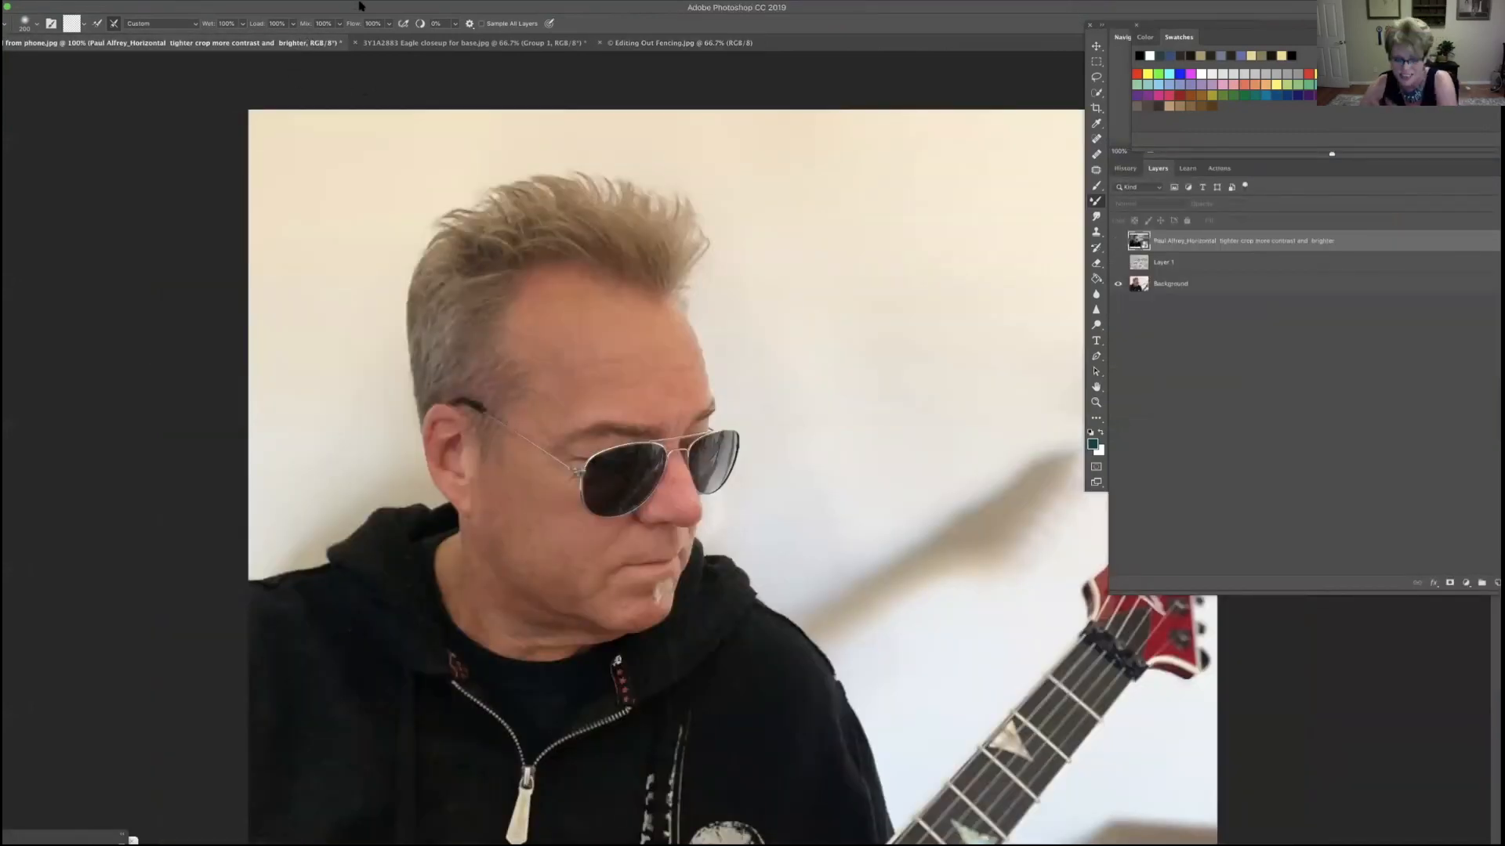
key("super+minus")
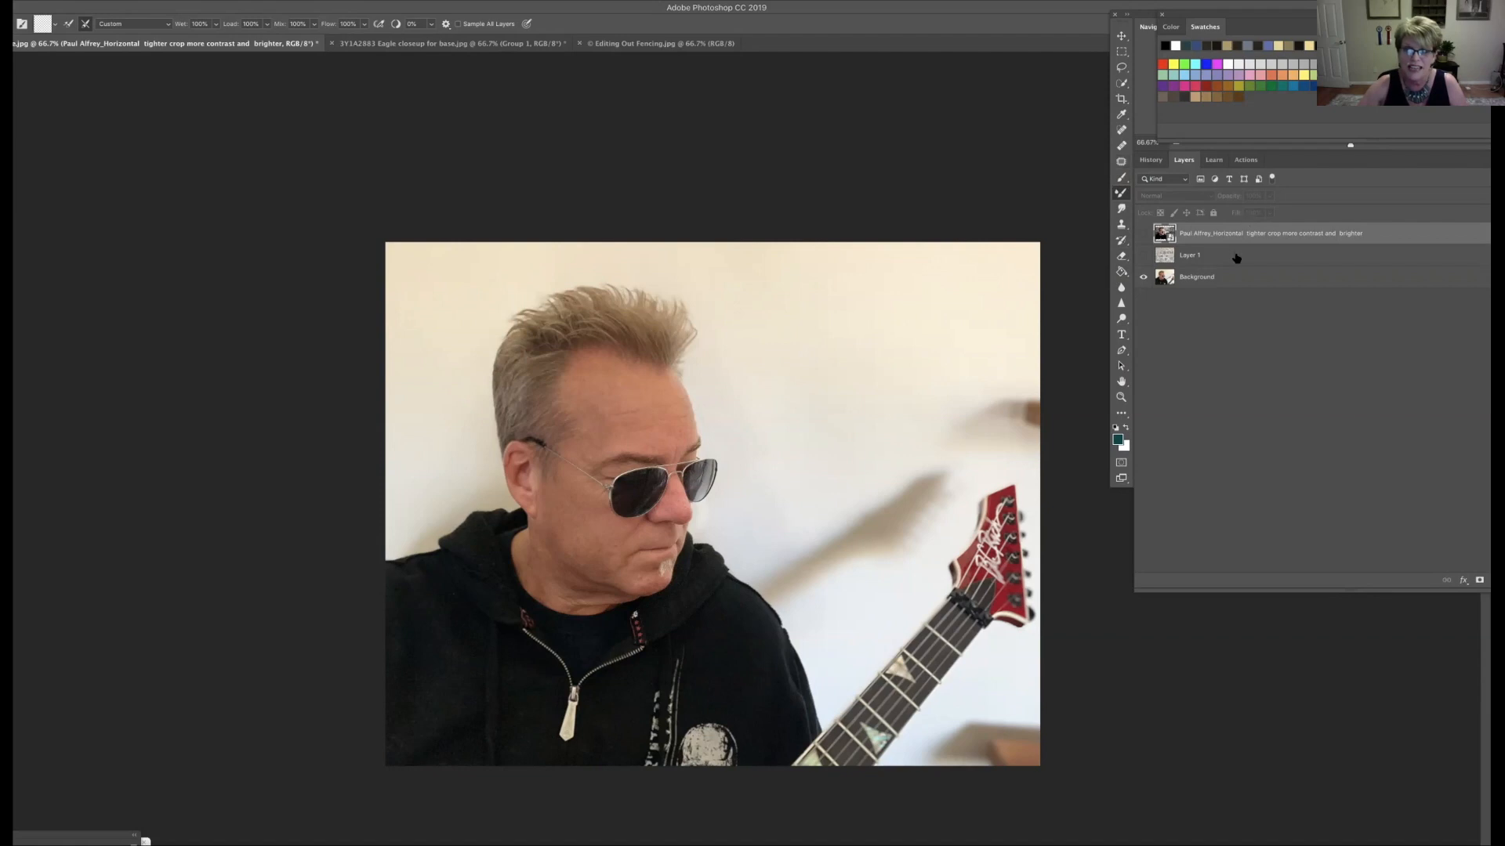
Step: Choose the Patch tool and toggle the top layer's visibility to preview the finished brick-wall composite
left_click(1121, 162)
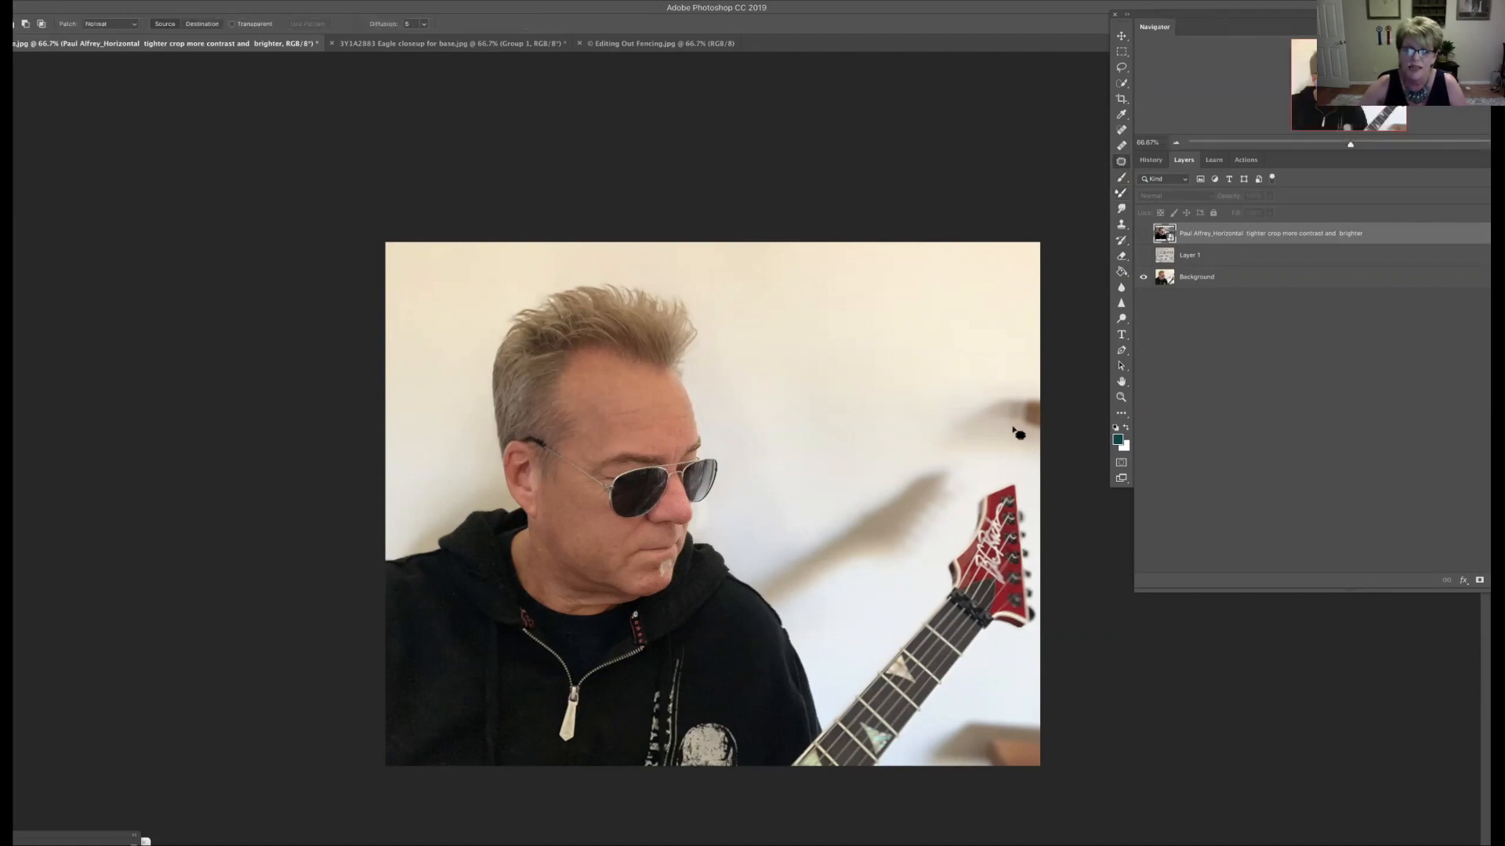
mouse_move(962, 402)
left_mouse_down()
mouse_move(999, 456)
mouse_move(1027, 439)
mouse_move(1038, 395)
mouse_move(1003, 380)
mouse_move(931, 408)
mouse_move(1018, 384)
left_mouse_up()
left_click(888, 259)
left_click(1144, 236)
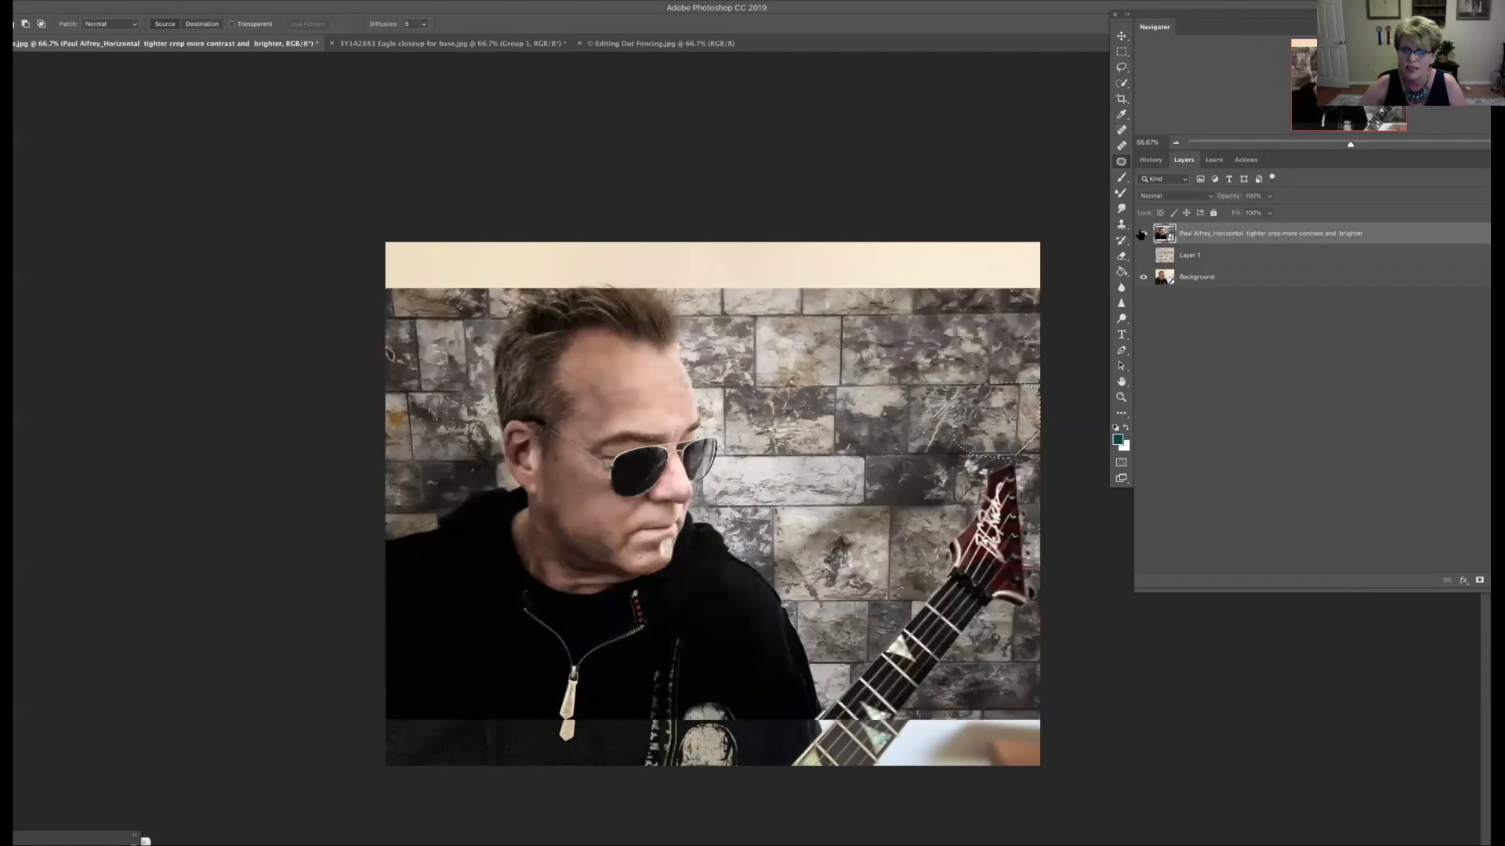
left_click(1143, 235)
left_click(1143, 234)
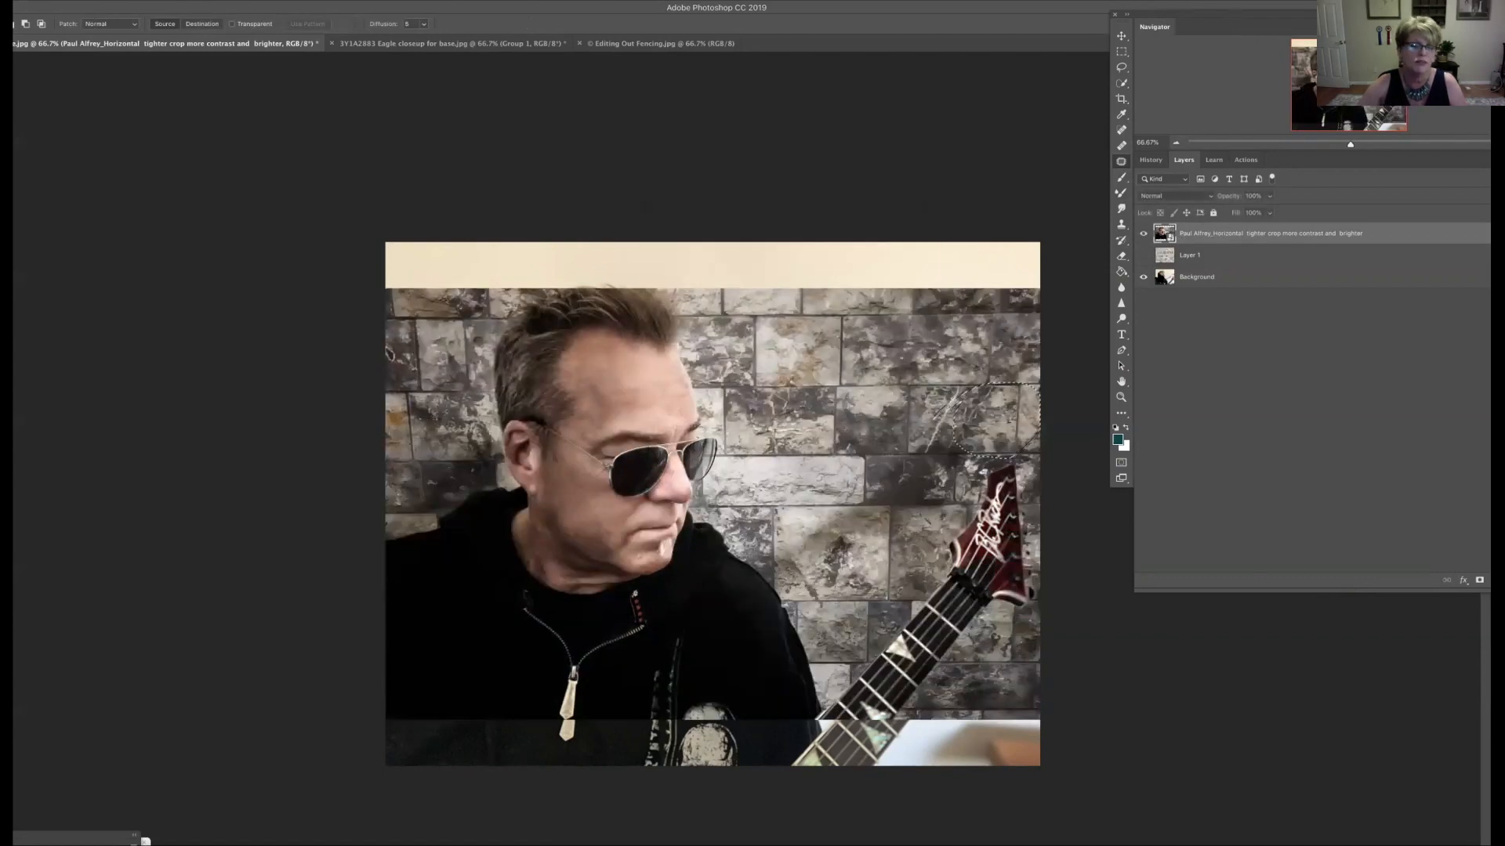
left_click(1143, 234)
Step: On the Background layer, patch out the blurred object and its shadow above the guitar headstock using clean wall
left_click(1215, 279)
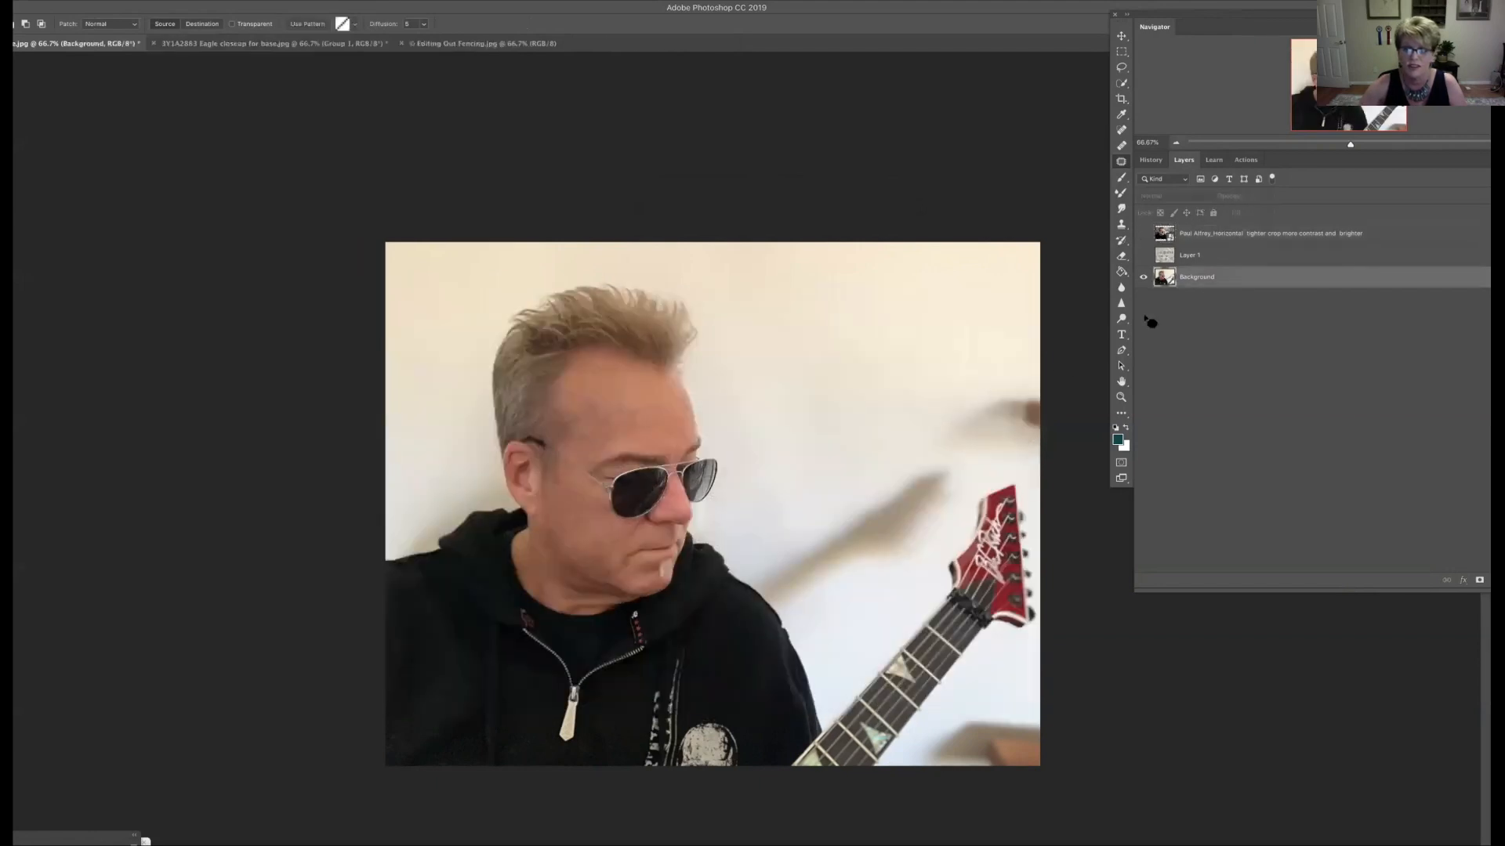
left_click_drag(1066, 432, 967, 410)
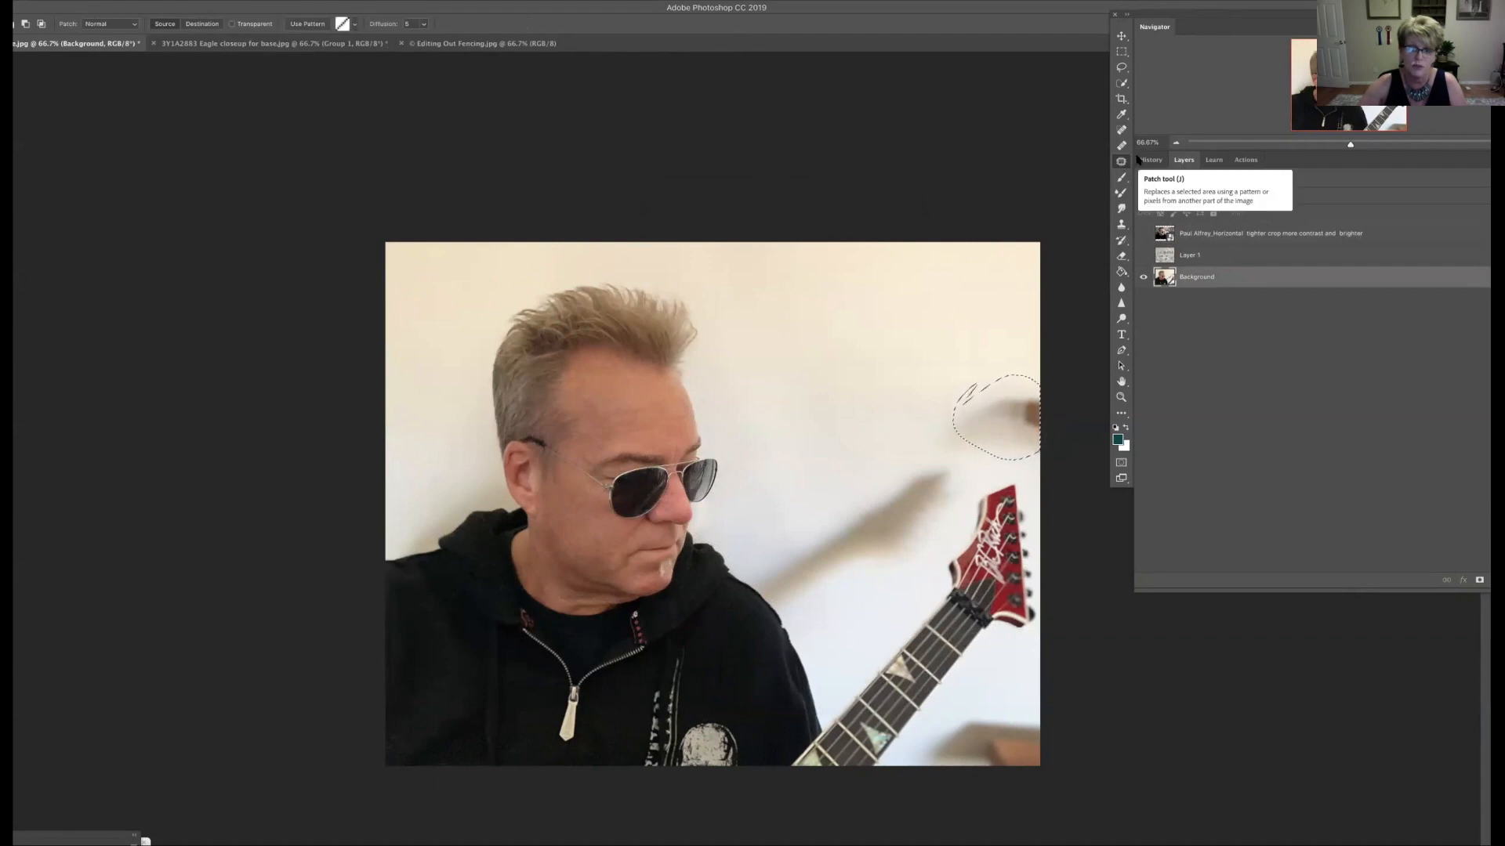
left_click_drag(1019, 425, 972, 349)
key("ctrl+d")
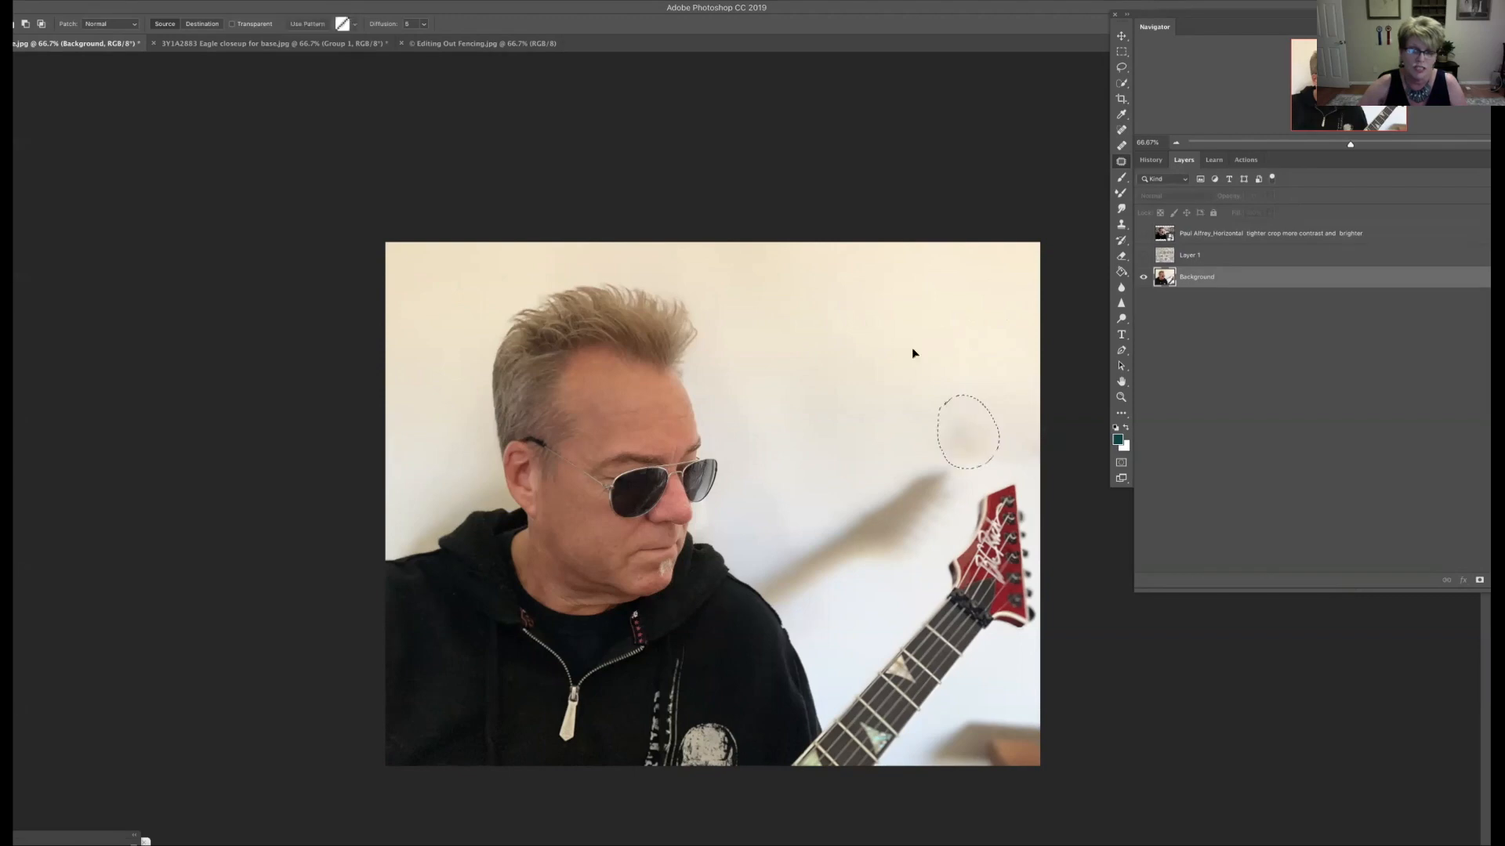
mouse_move(995, 370)
left_mouse_down()
mouse_move(945, 328)
mouse_move(911, 343)
left_mouse_up()
key("ctrl+d")
Step: Patch out the brown object and shadow in the photo's lower right corner with clean wall from above
mouse_move(1018, 701)
left_mouse_down()
mouse_move(960, 711)
mouse_move(920, 768)
mouse_move(1029, 788)
mouse_move(1064, 765)
mouse_move(1012, 716)
left_mouse_up()
left_click_drag(1016, 743, 909, 326)
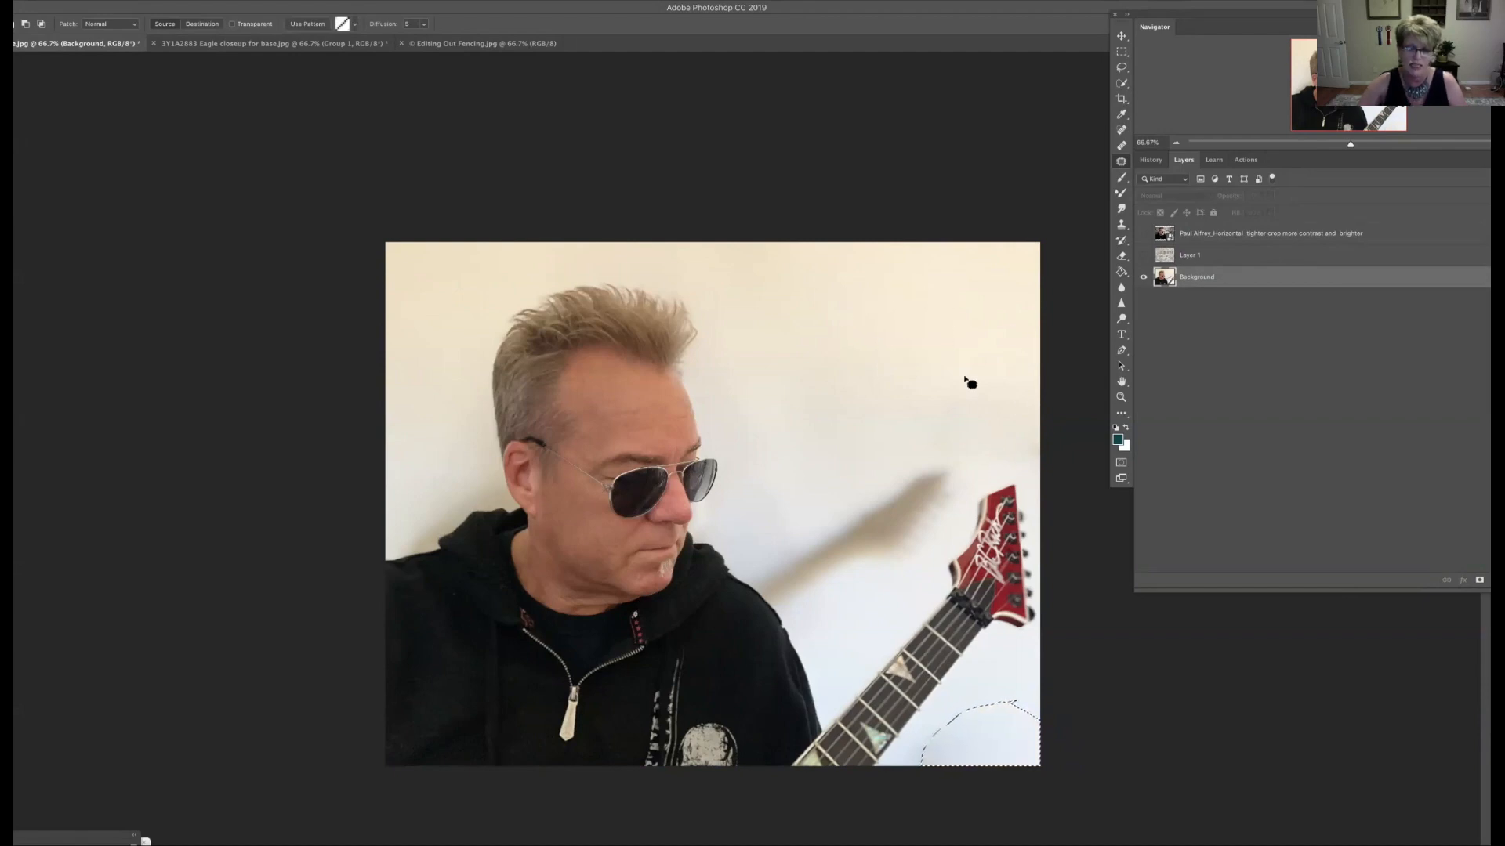
left_click(1003, 673)
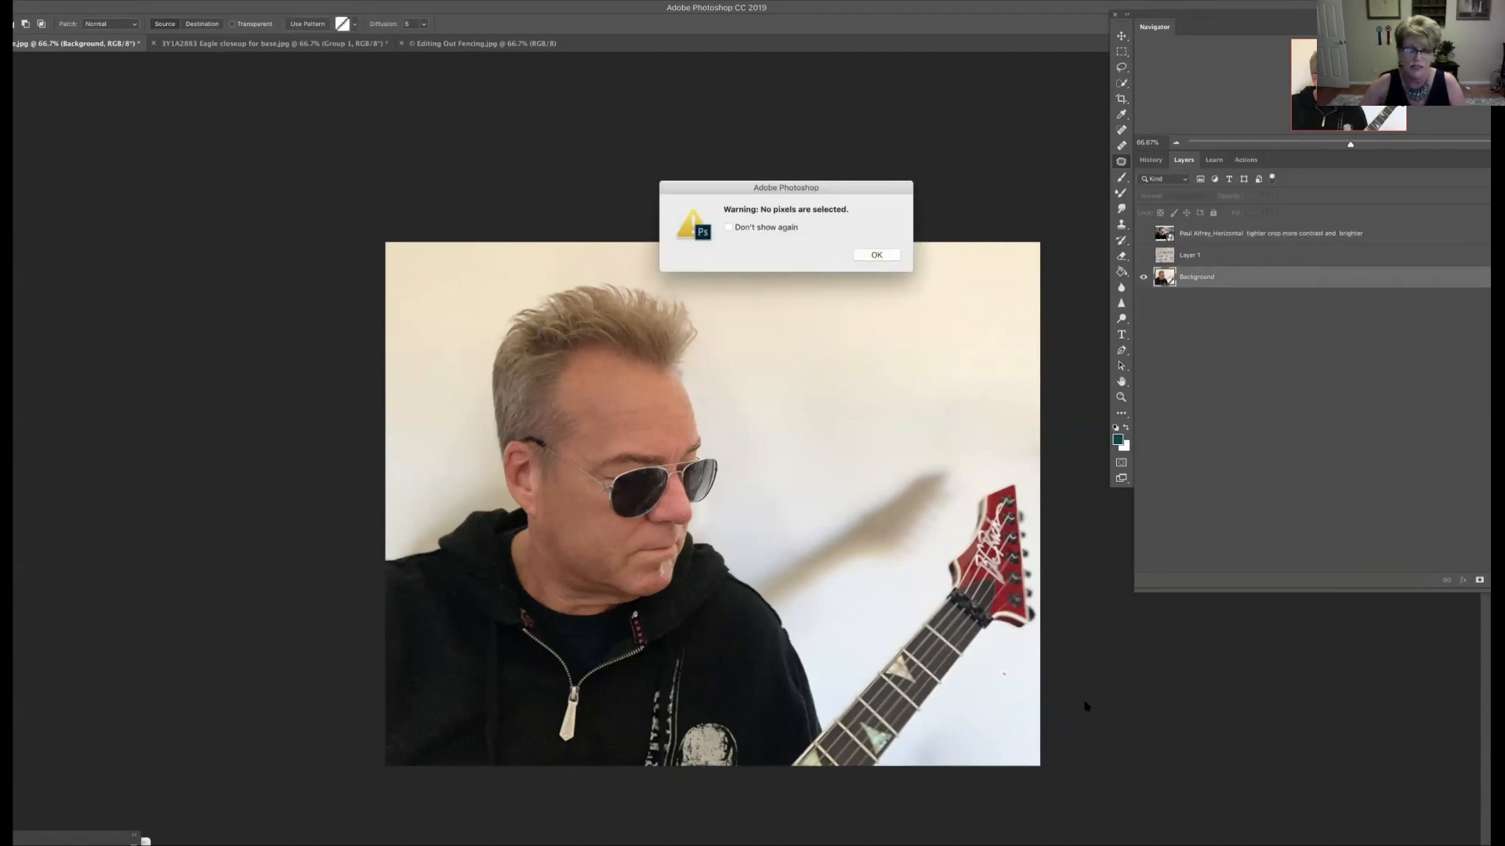
left_click(881, 257)
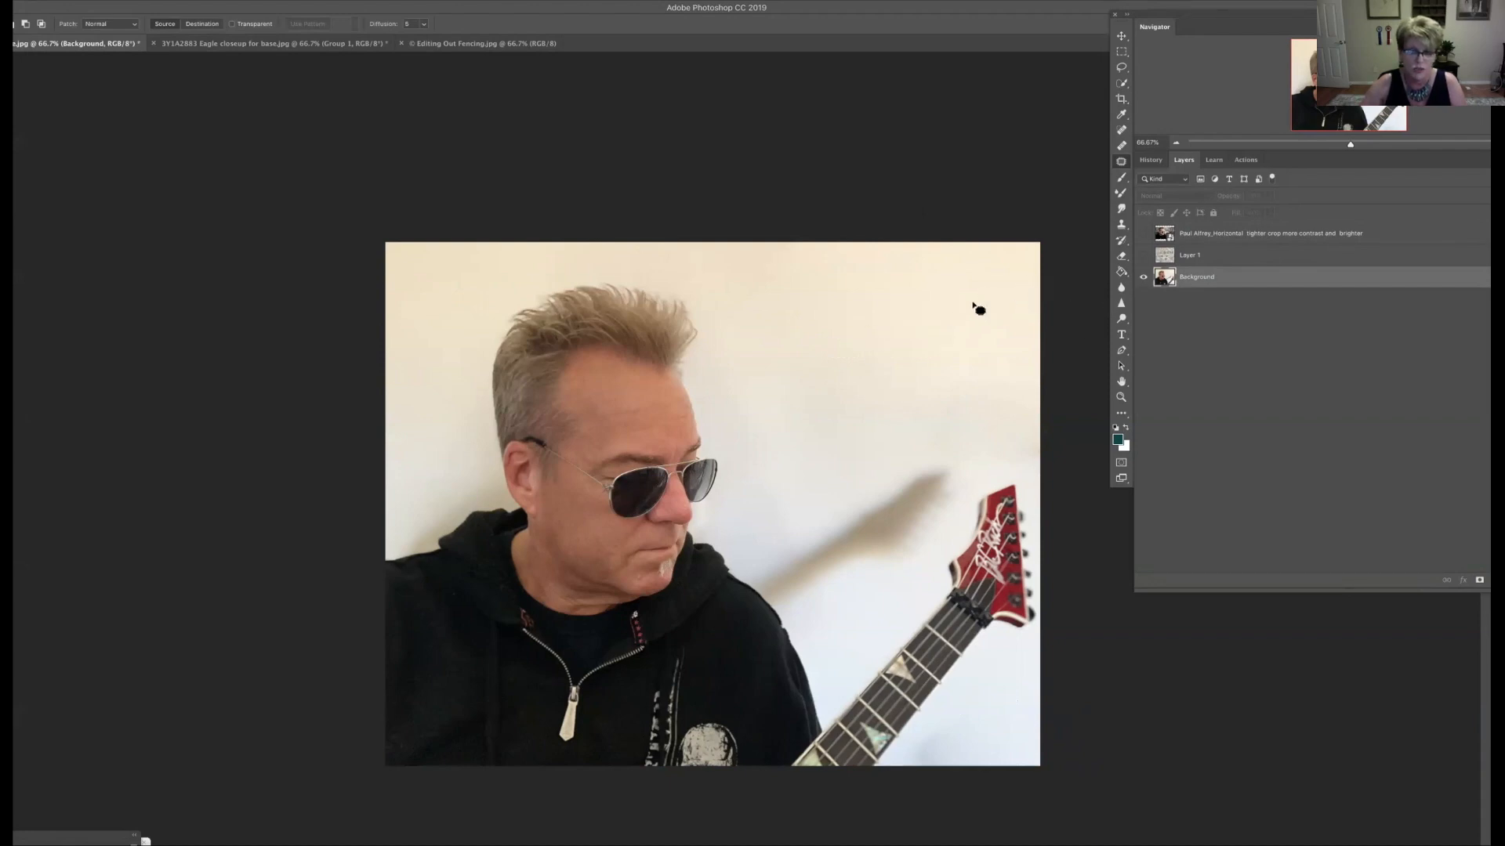
Step: Patch the remaining uneven spots on the plain wall between the man's head and the guitar
left_click_drag(948, 300, 944, 329)
mouse_move(894, 404)
left_mouse_down()
mouse_move(958, 413)
mouse_move(888, 397)
left_mouse_up()
left_click_drag(774, 363, 778, 369)
left_click_drag(803, 431, 746, 318)
mouse_move(844, 404)
left_mouse_down()
mouse_move(808, 426)
mouse_move(807, 411)
left_mouse_up()
left_click_drag(808, 412, 956, 332)
left_click(952, 336)
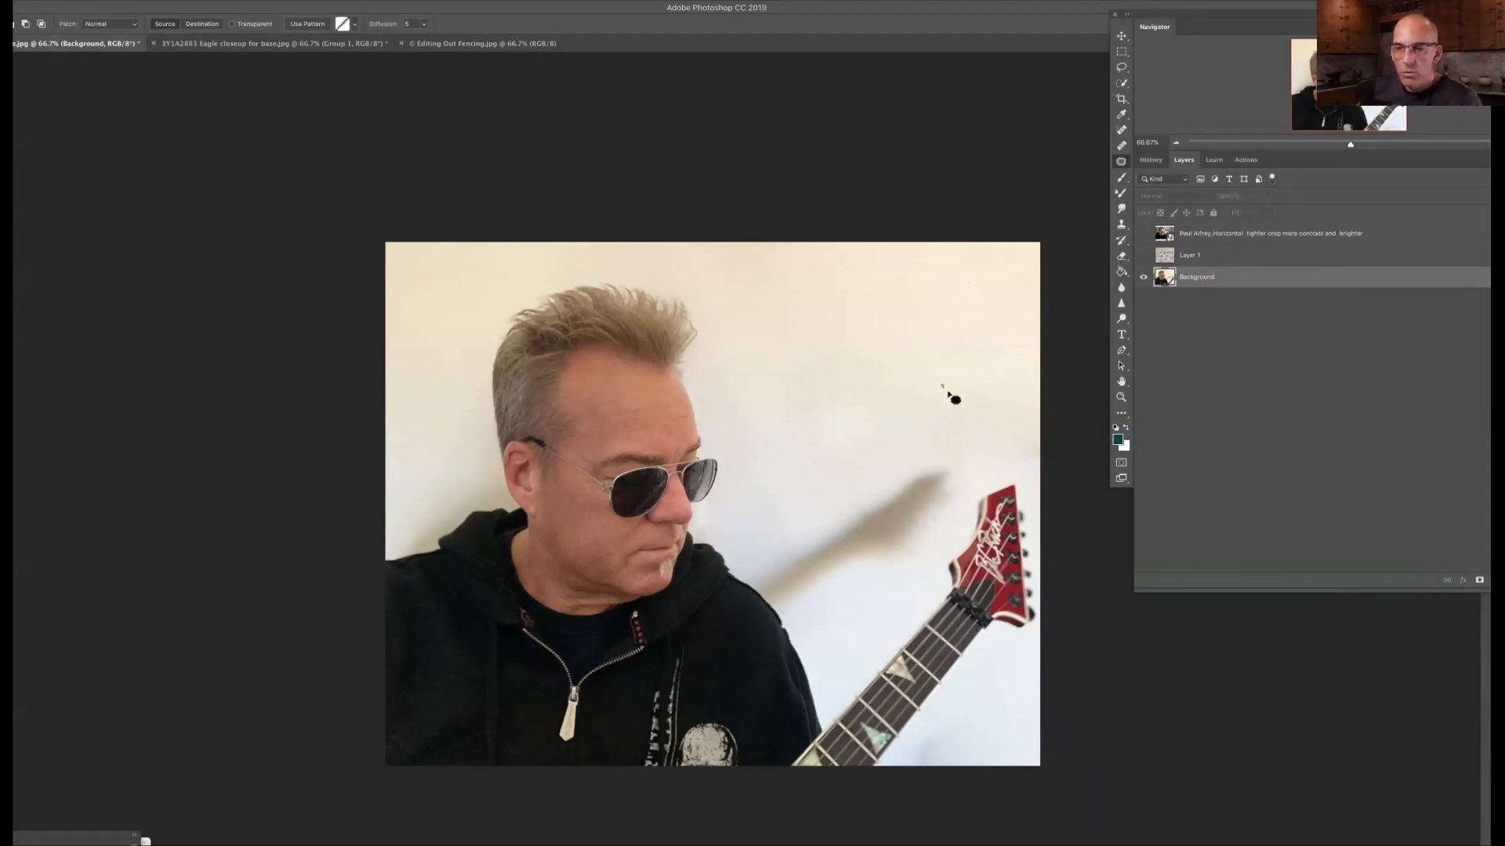
left_click(967, 399)
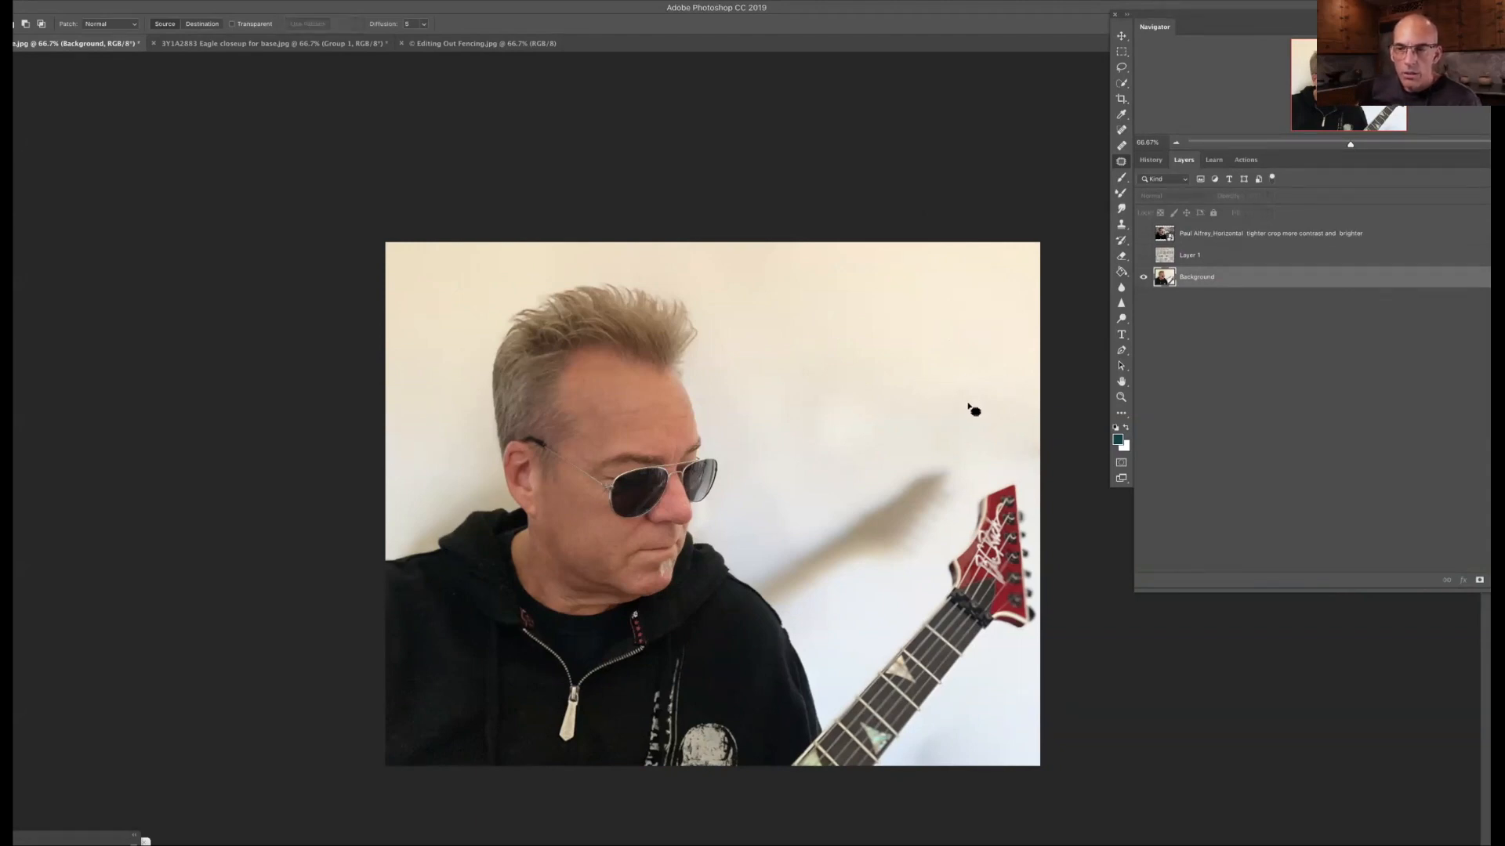
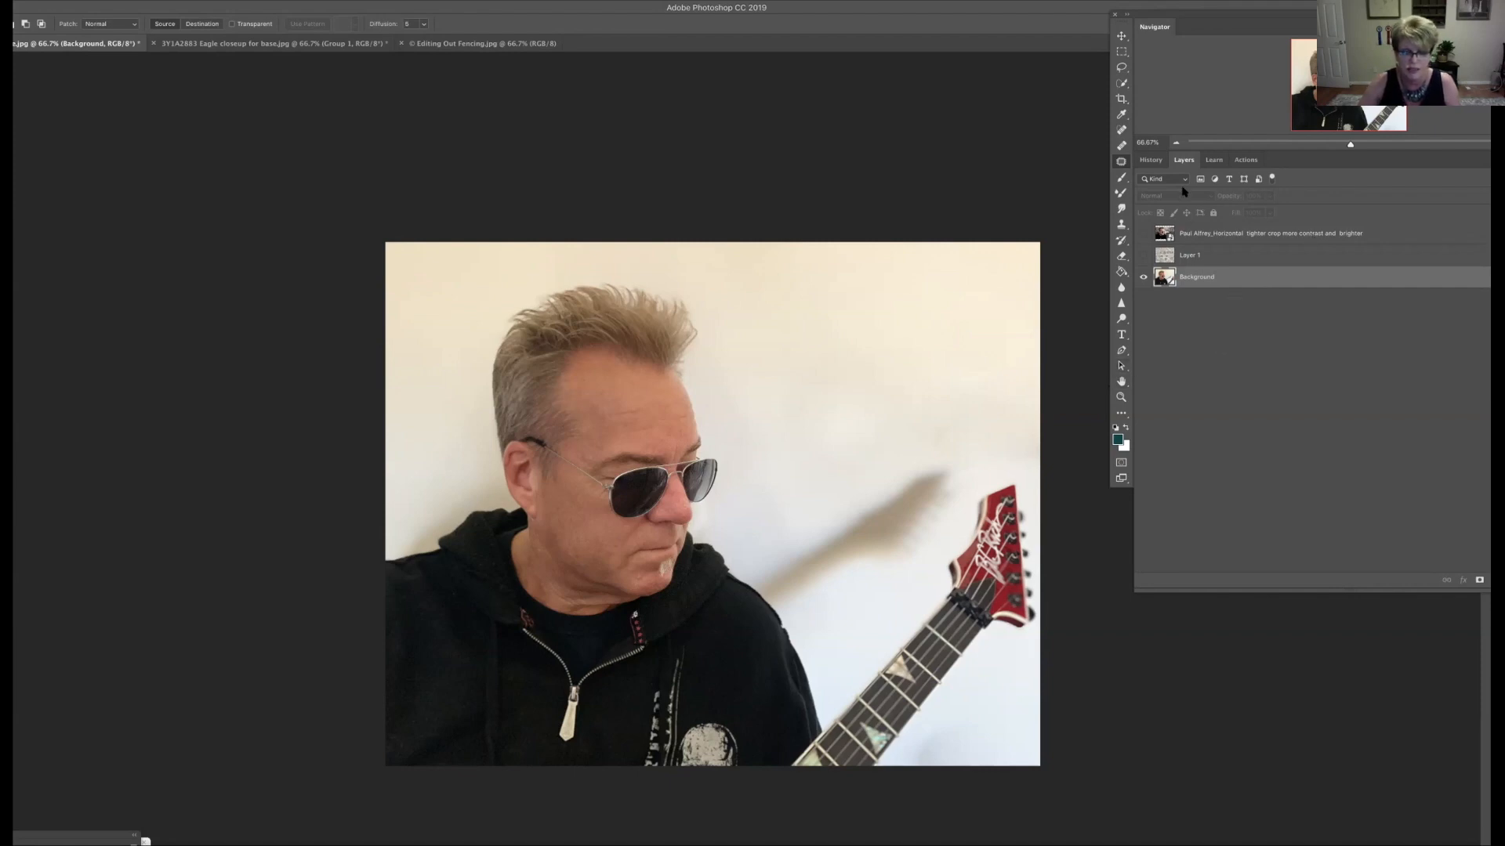
Step: Show the stone brick texture on Layer 1 and set its blend mode to Multiply
left_click(1217, 256)
left_click(1143, 255)
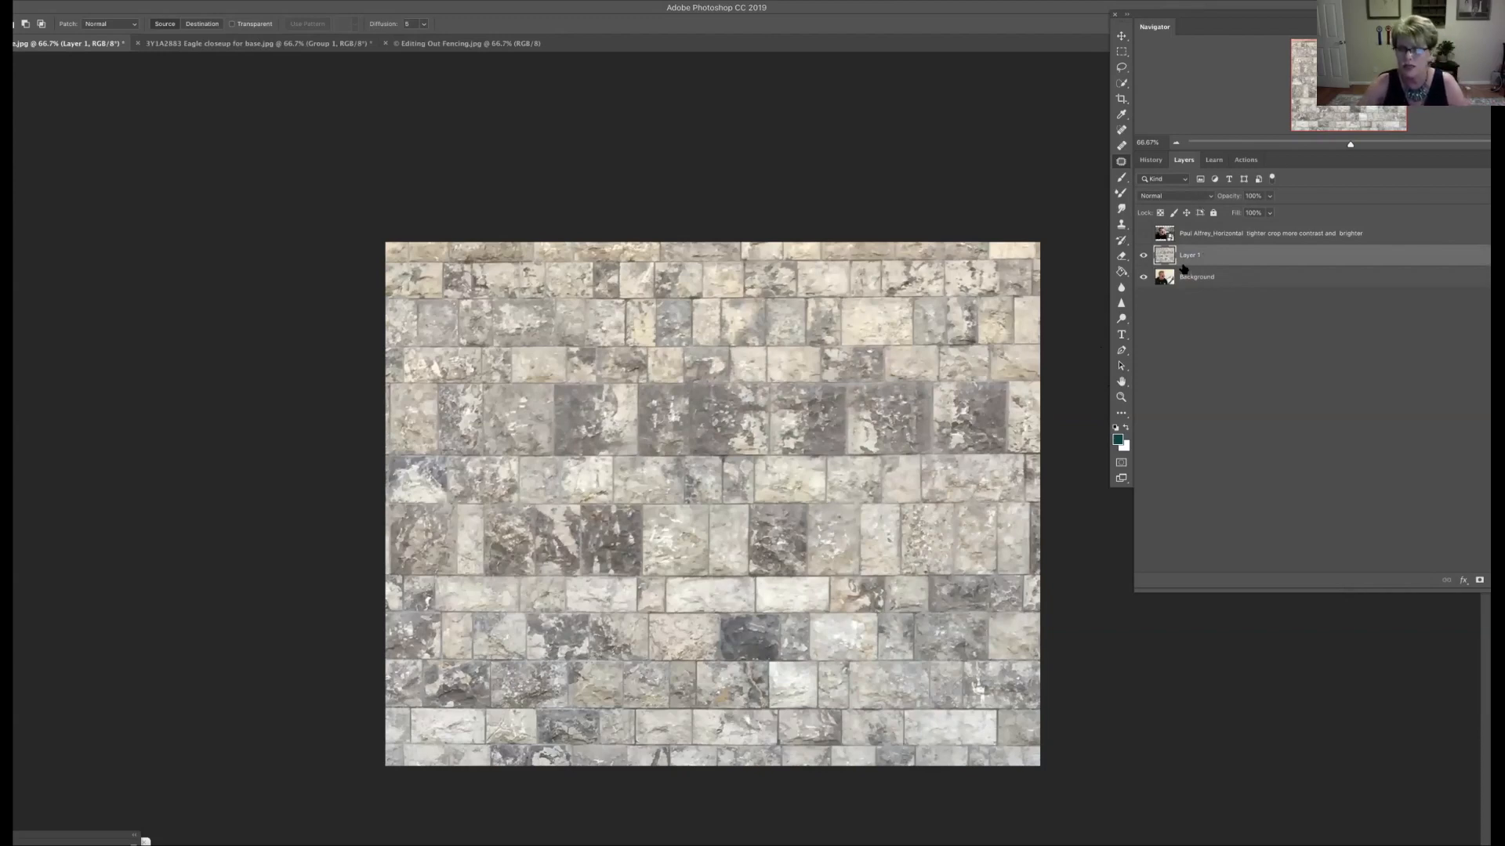
left_click(1189, 196)
left_click(1188, 196)
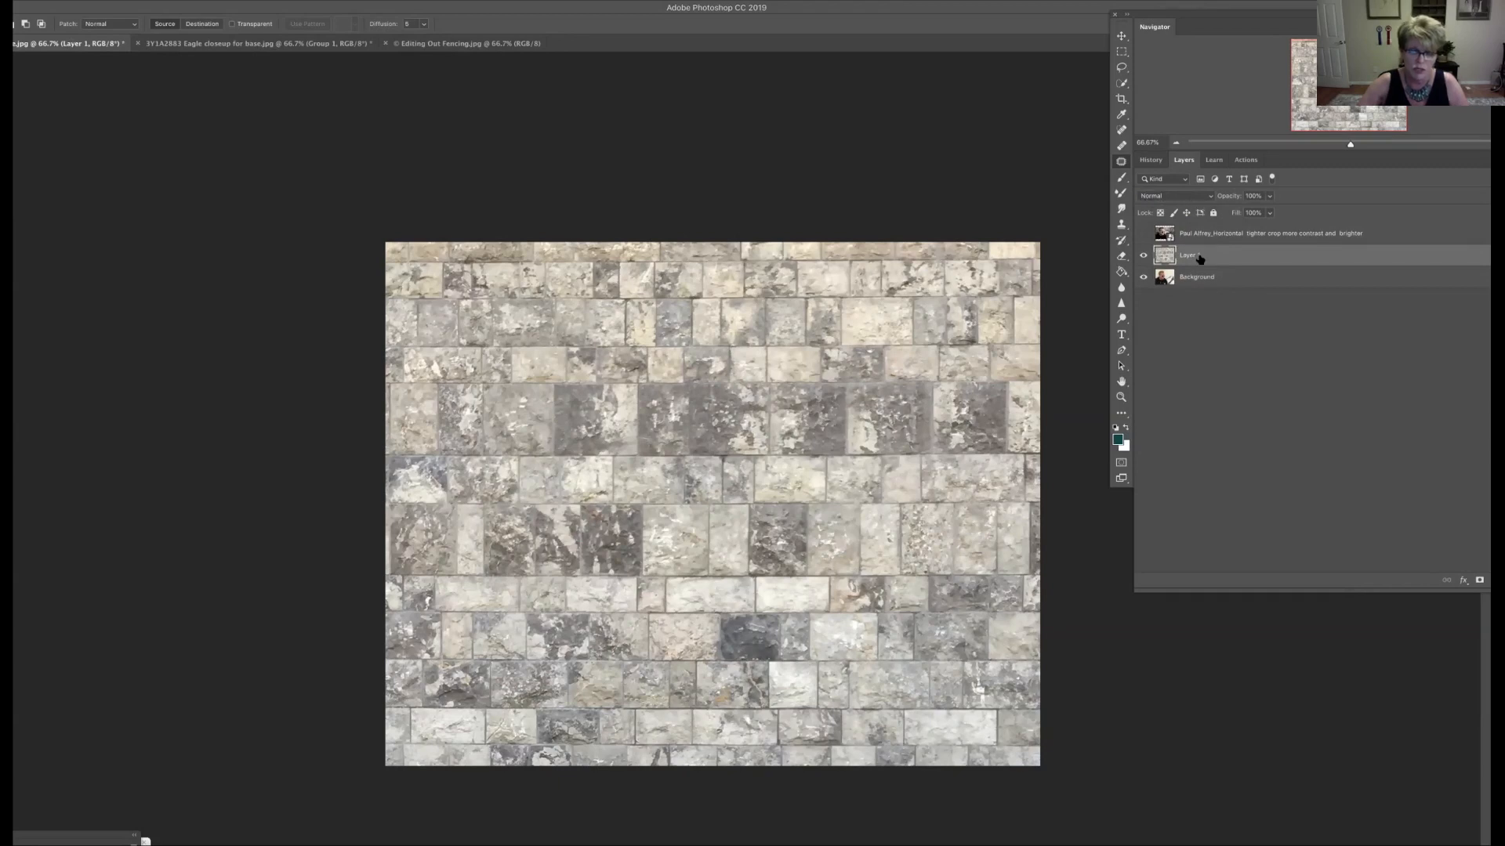
left_click(1188, 198)
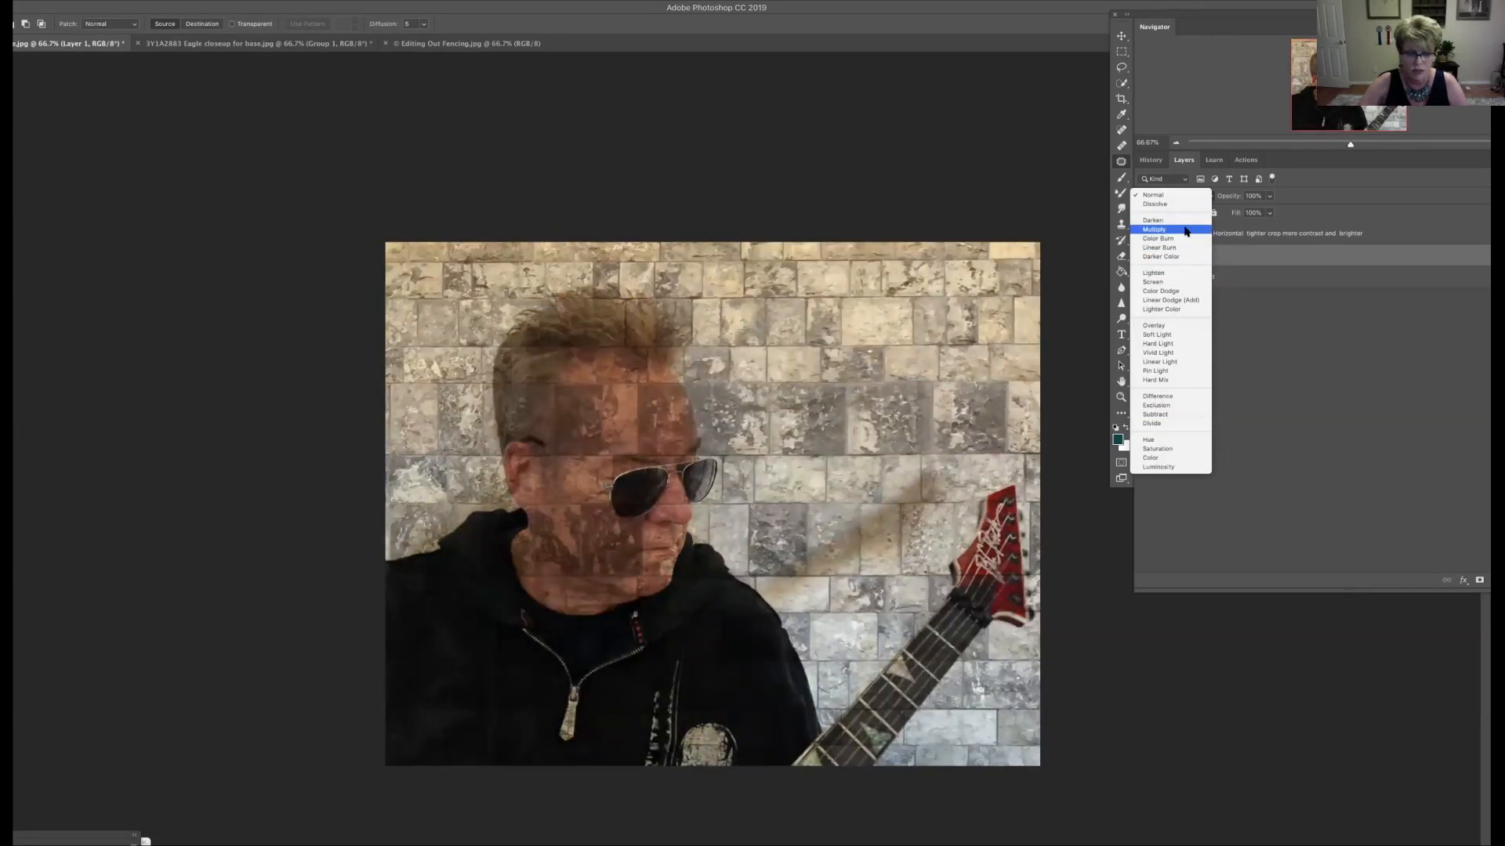
left_click(1186, 229)
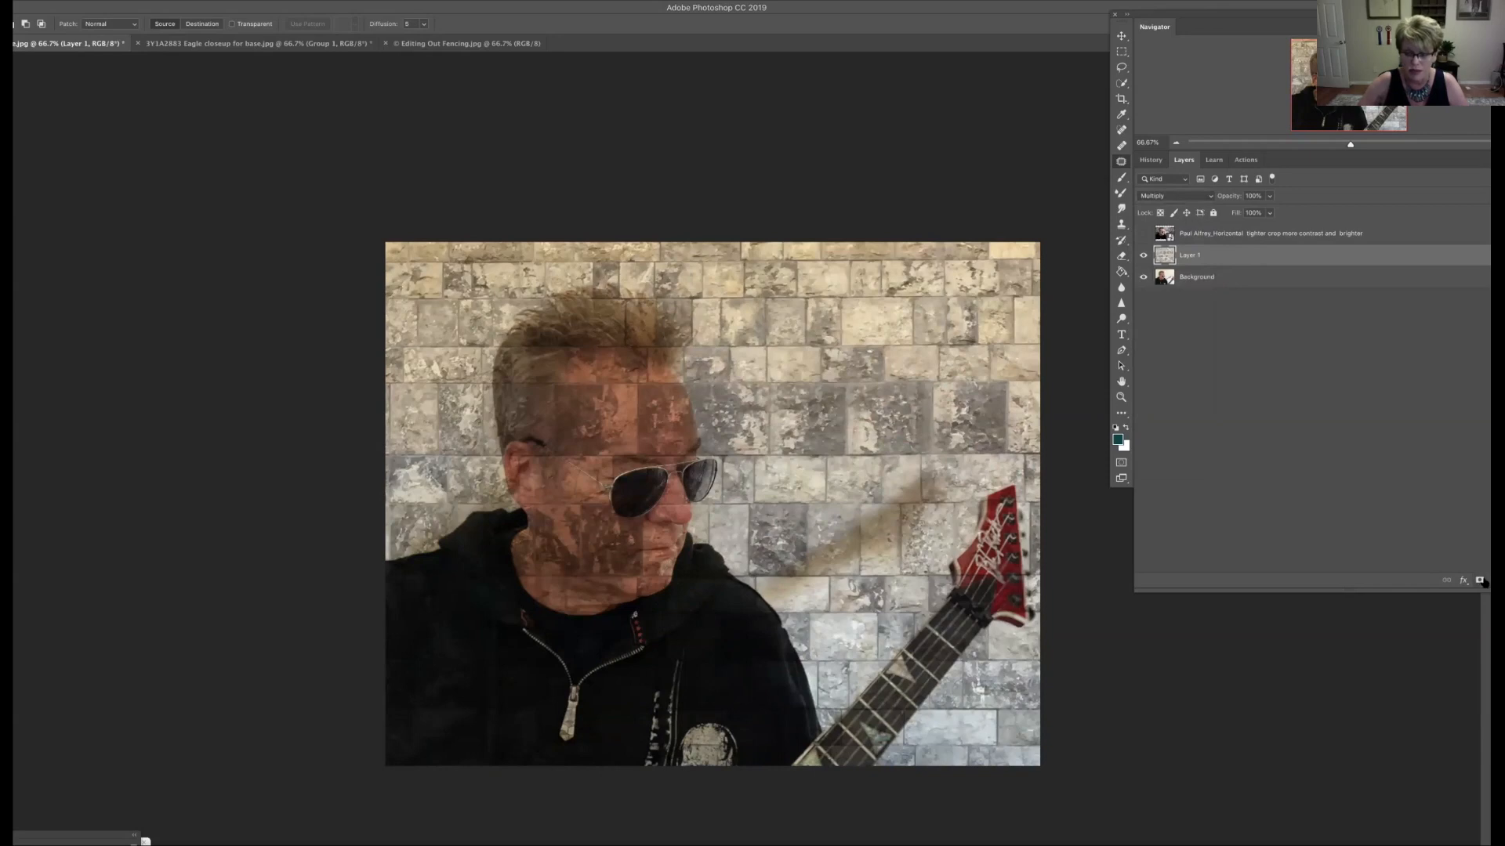
Step: Add a layer mask to the brick texture and paint it black at 100% opacity over the man's face, hair and guitar
left_click(1479, 580)
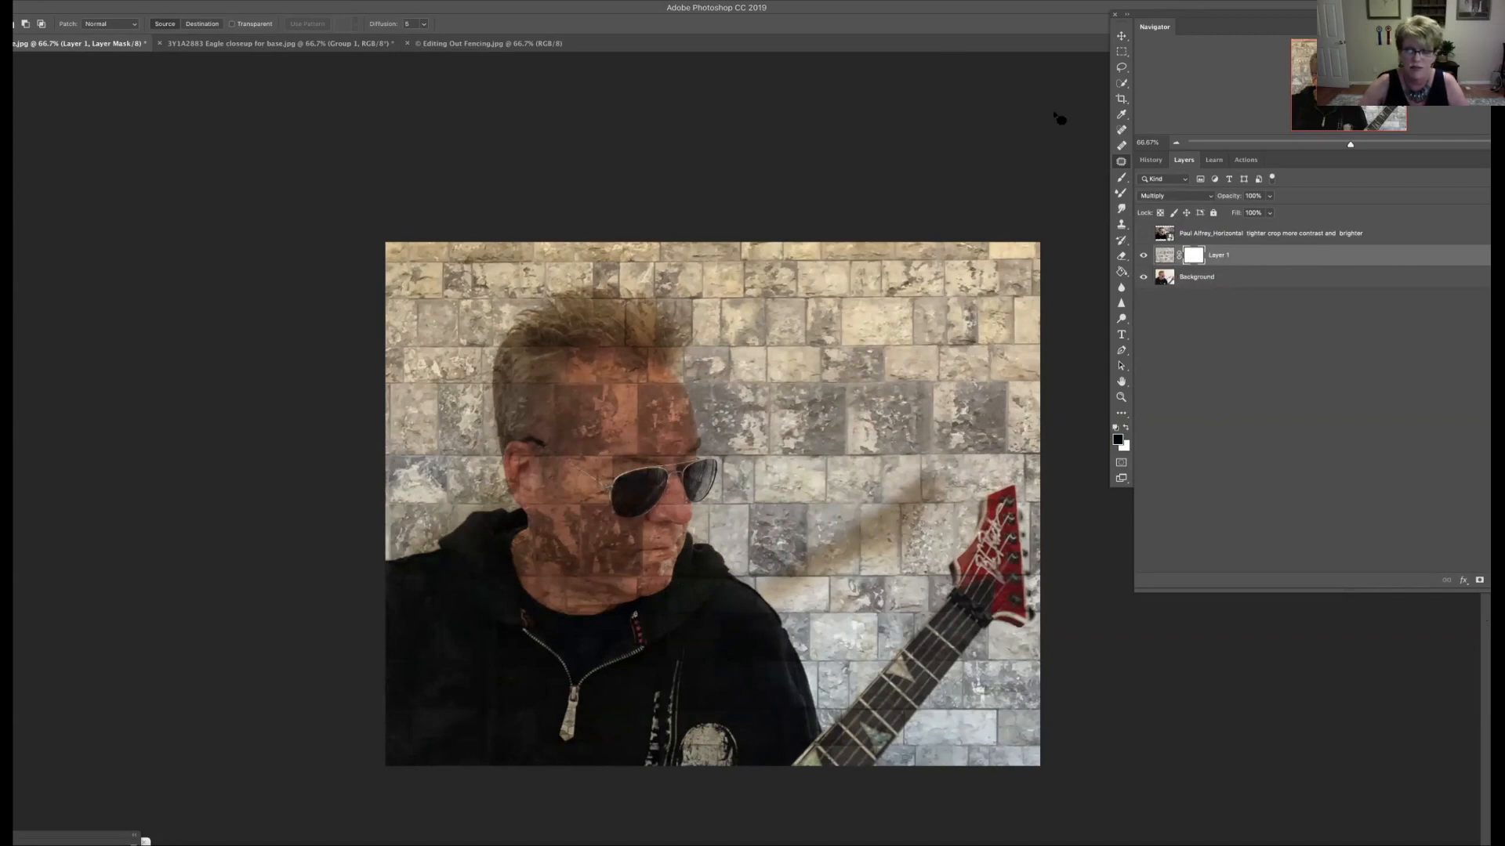
left_click(1121, 178)
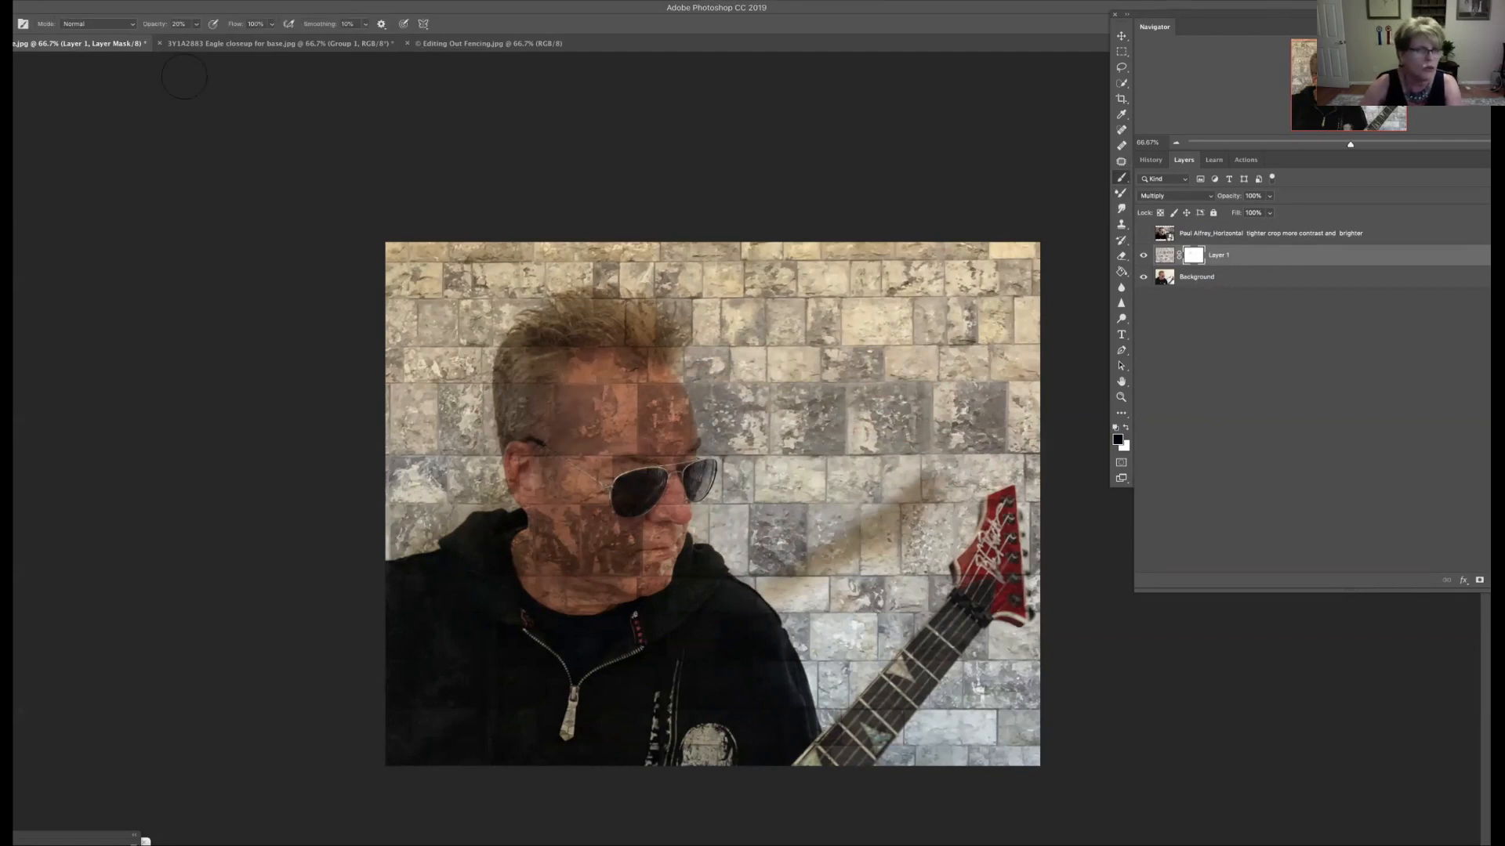
left_click(196, 24)
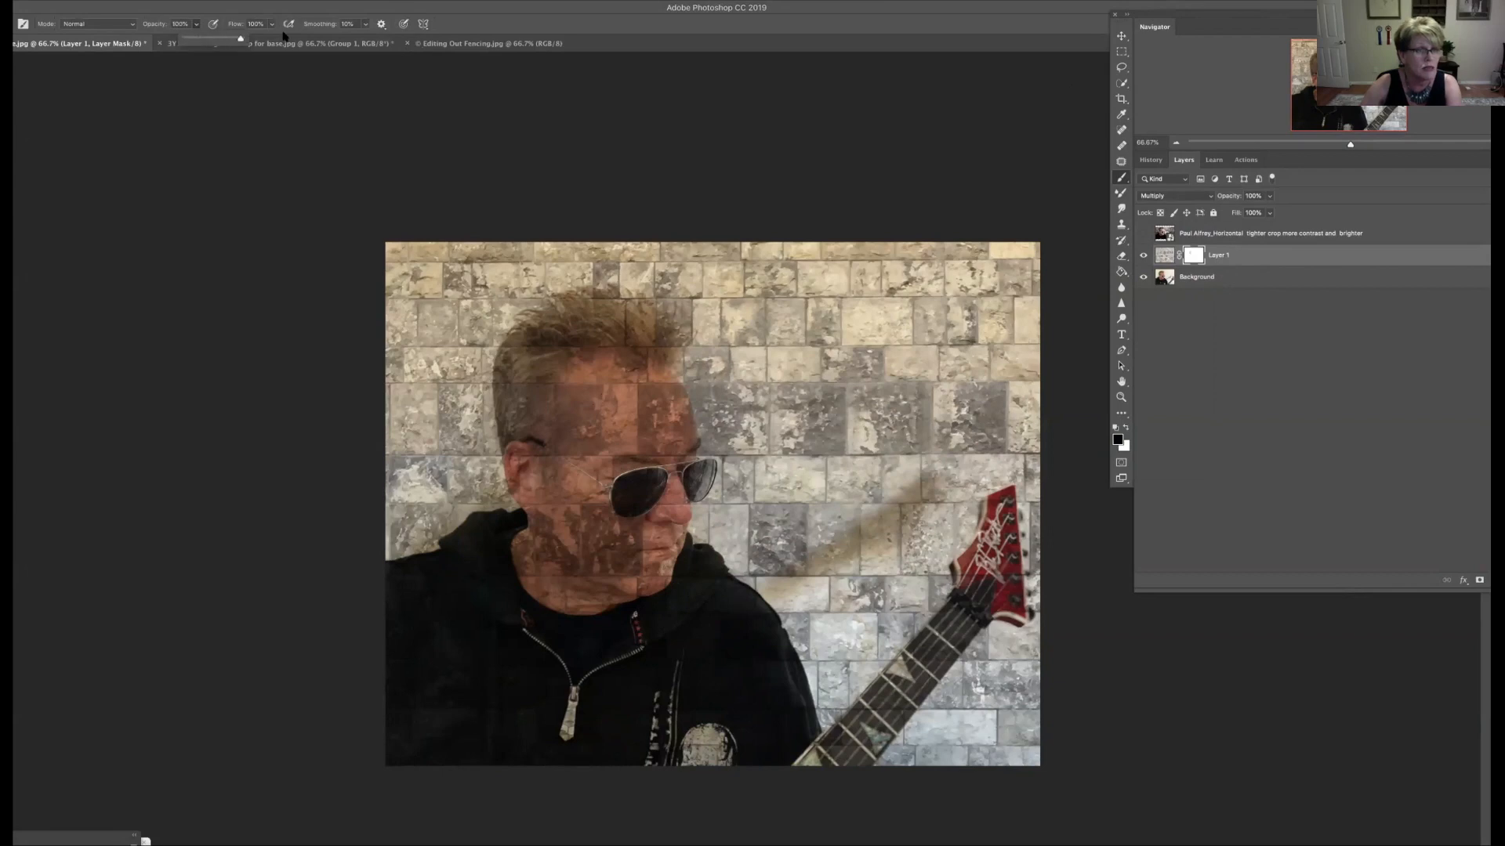
mouse_move(620, 388)
left_mouse_down()
mouse_move(592, 406)
mouse_move(580, 394)
mouse_move(544, 405)
mouse_move(542, 431)
mouse_move(609, 379)
mouse_move(633, 388)
mouse_move(672, 460)
mouse_move(665, 384)
mouse_move(684, 441)
mouse_move(649, 455)
mouse_move(595, 549)
mouse_move(581, 465)
mouse_move(562, 517)
mouse_move(520, 551)
mouse_move(583, 592)
mouse_move(635, 340)
mouse_move(647, 352)
mouse_move(610, 319)
mouse_move(647, 329)
mouse_move(658, 352)
mouse_move(595, 350)
mouse_move(595, 302)
mouse_move(572, 318)
mouse_move(656, 331)
mouse_move(655, 369)
mouse_move(557, 436)
mouse_move(575, 366)
mouse_move(543, 404)
mouse_move(525, 380)
mouse_move(513, 400)
mouse_move(510, 361)
mouse_move(526, 490)
left_mouse_up()
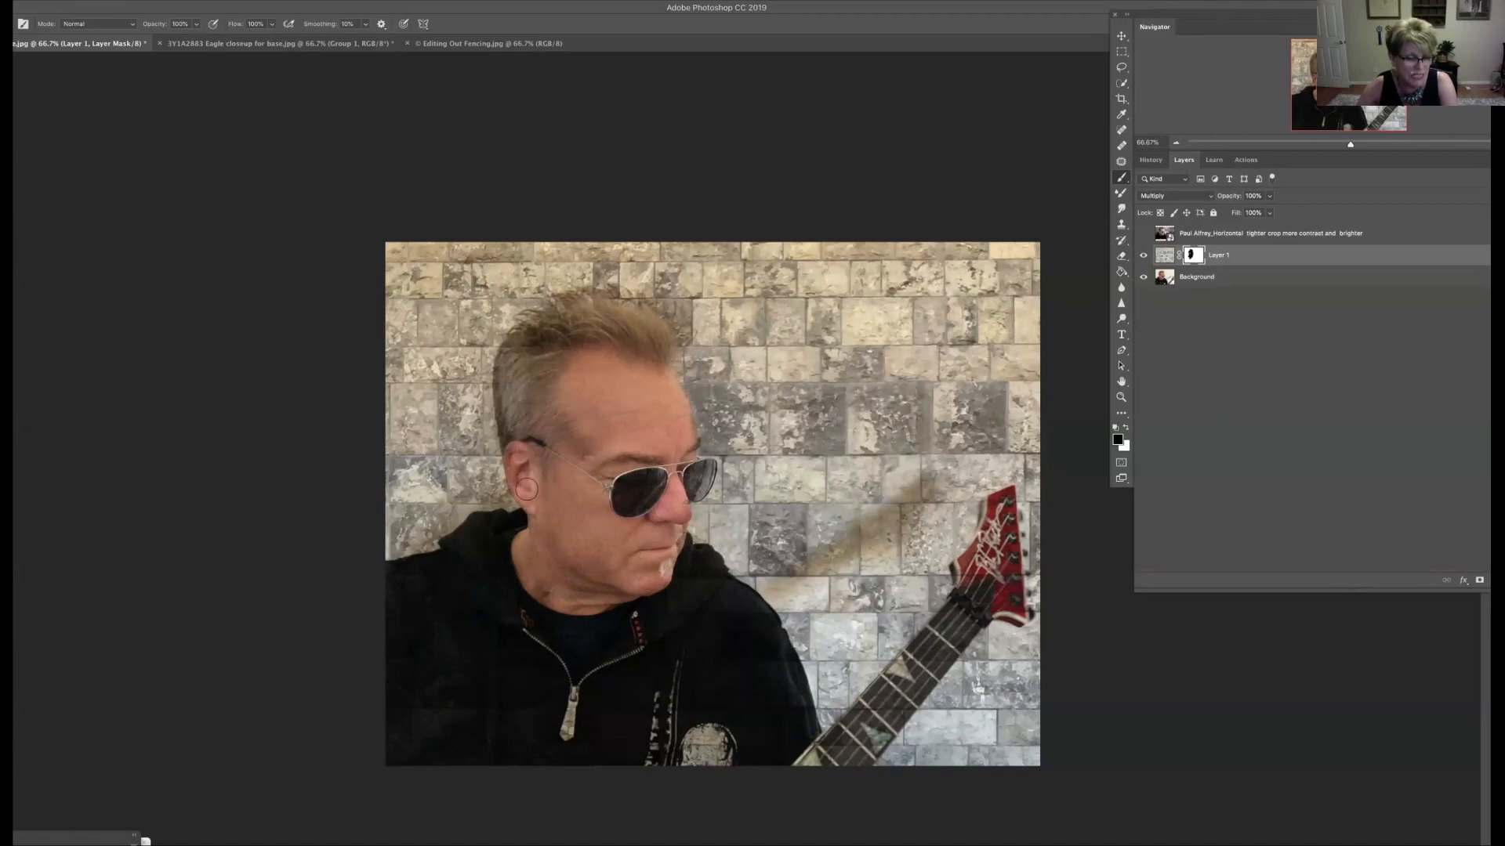
mouse_move(912, 687)
left_mouse_down()
mouse_move(954, 617)
mouse_move(893, 707)
mouse_move(899, 670)
mouse_move(856, 745)
mouse_move(871, 743)
left_mouse_up()
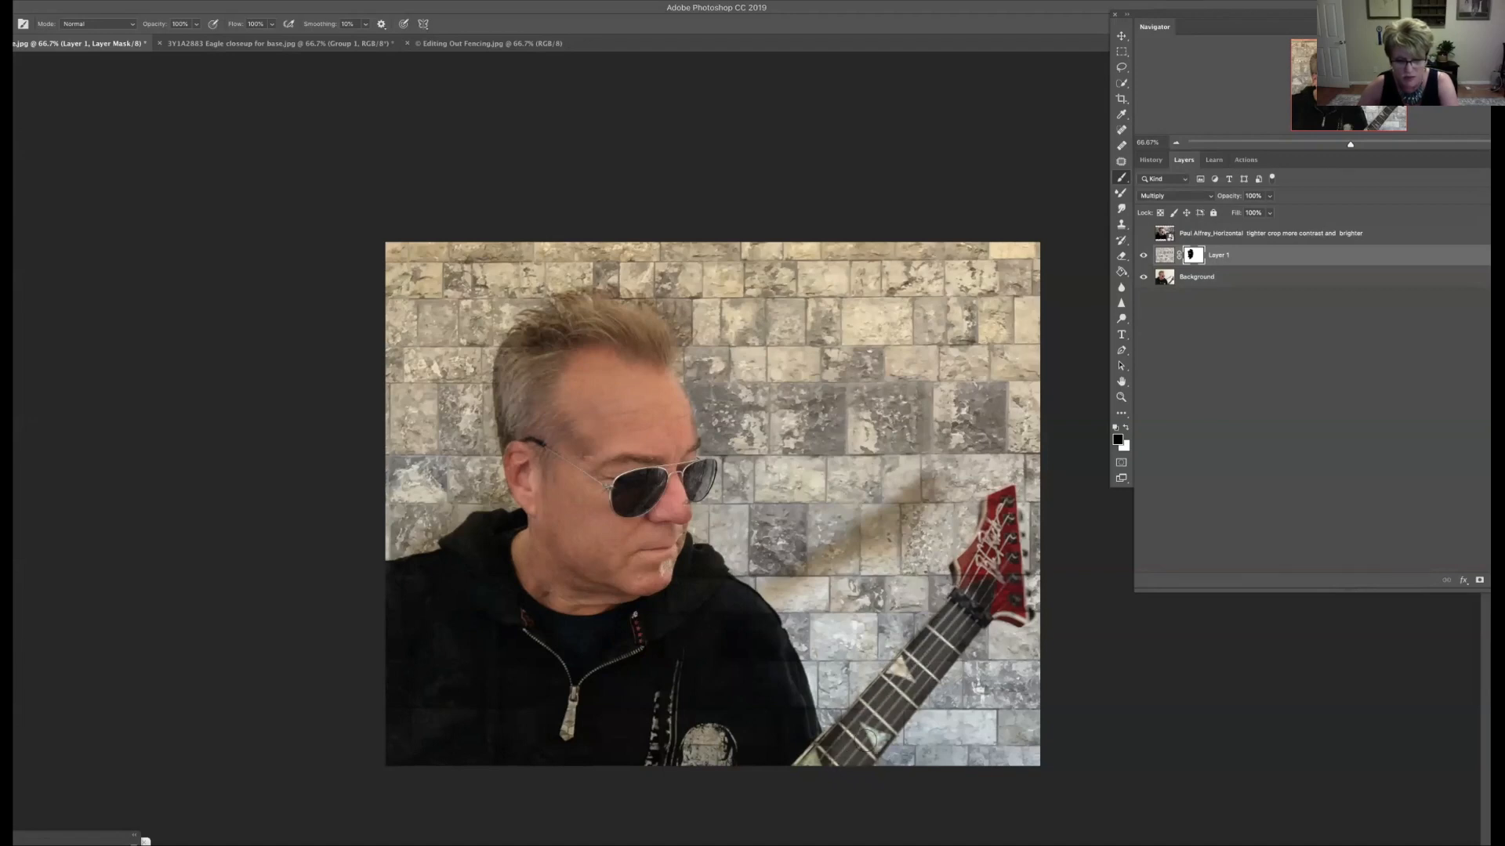
mouse_move(956, 533)
left_mouse_down()
mouse_move(991, 505)
mouse_move(1008, 575)
mouse_move(996, 594)
left_mouse_up()
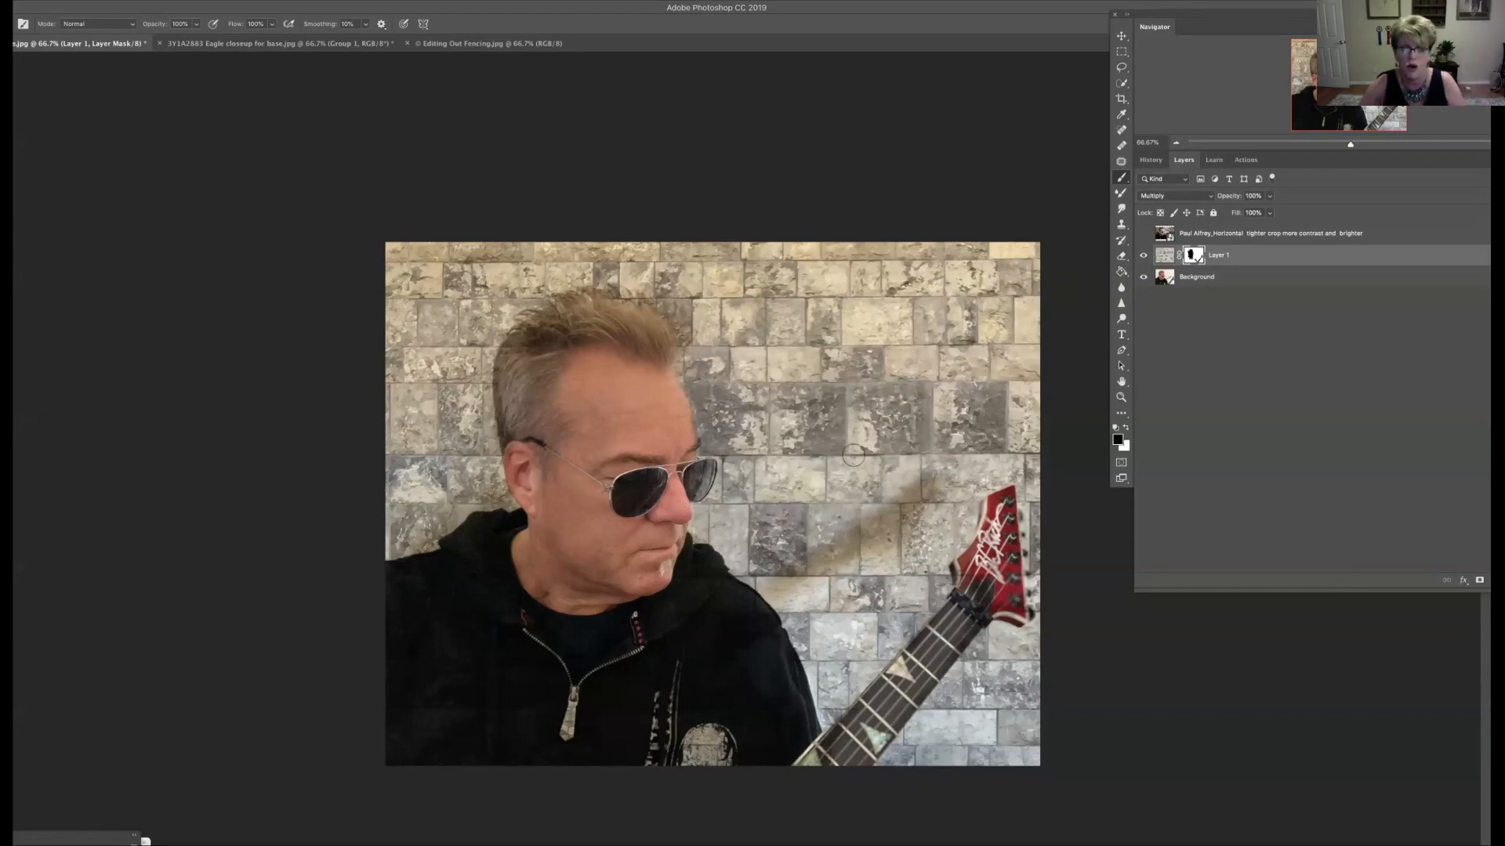
Step: Stamp all visible layers onto a new layer above the brick texture, and toggle the finished composite to compare
key("ctrl+alt+shift+e")
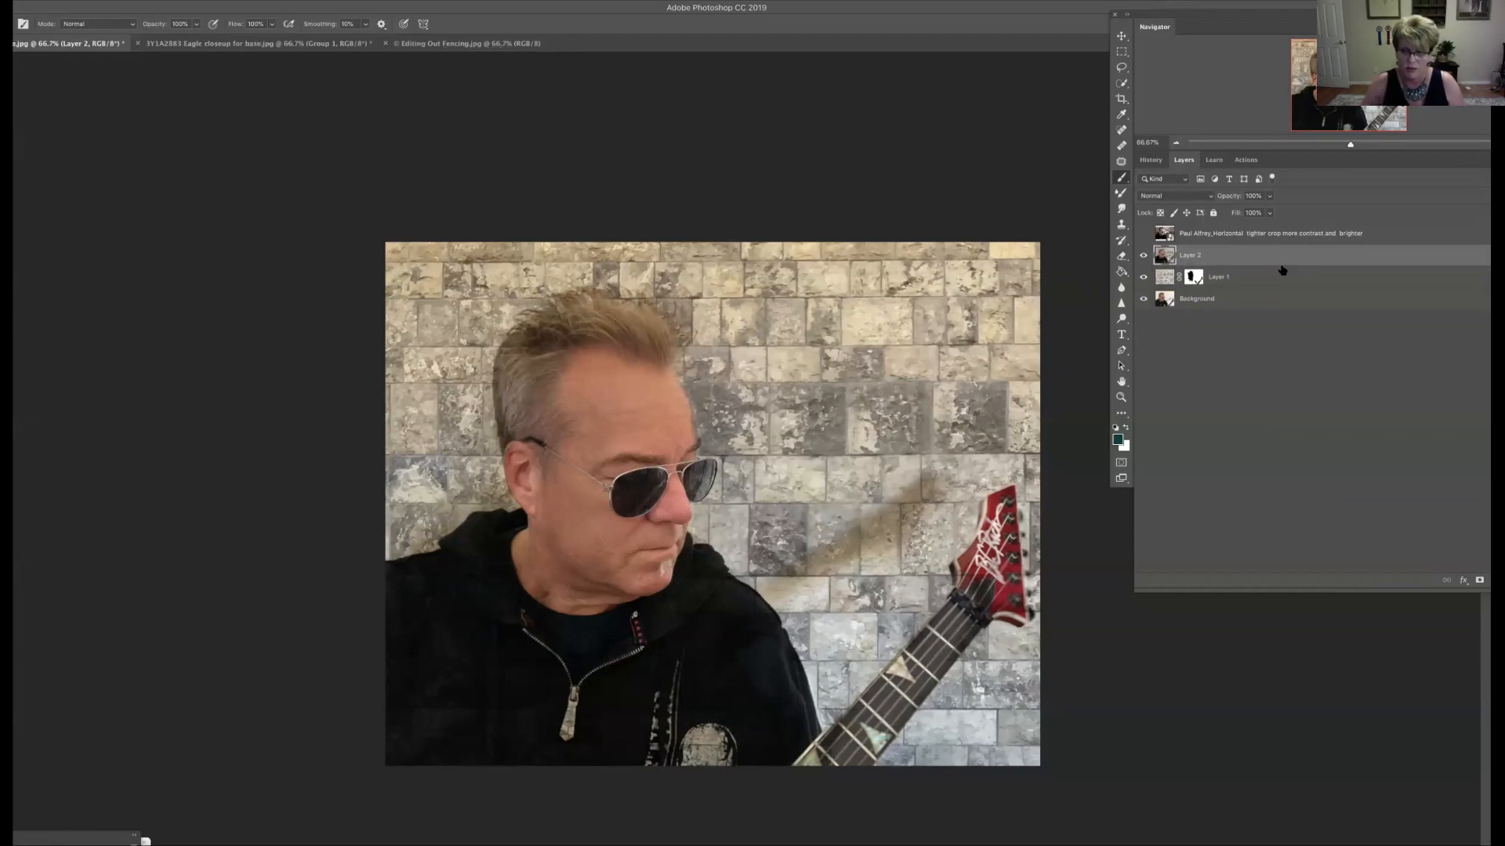
left_click(1143, 278)
left_click(1143, 298)
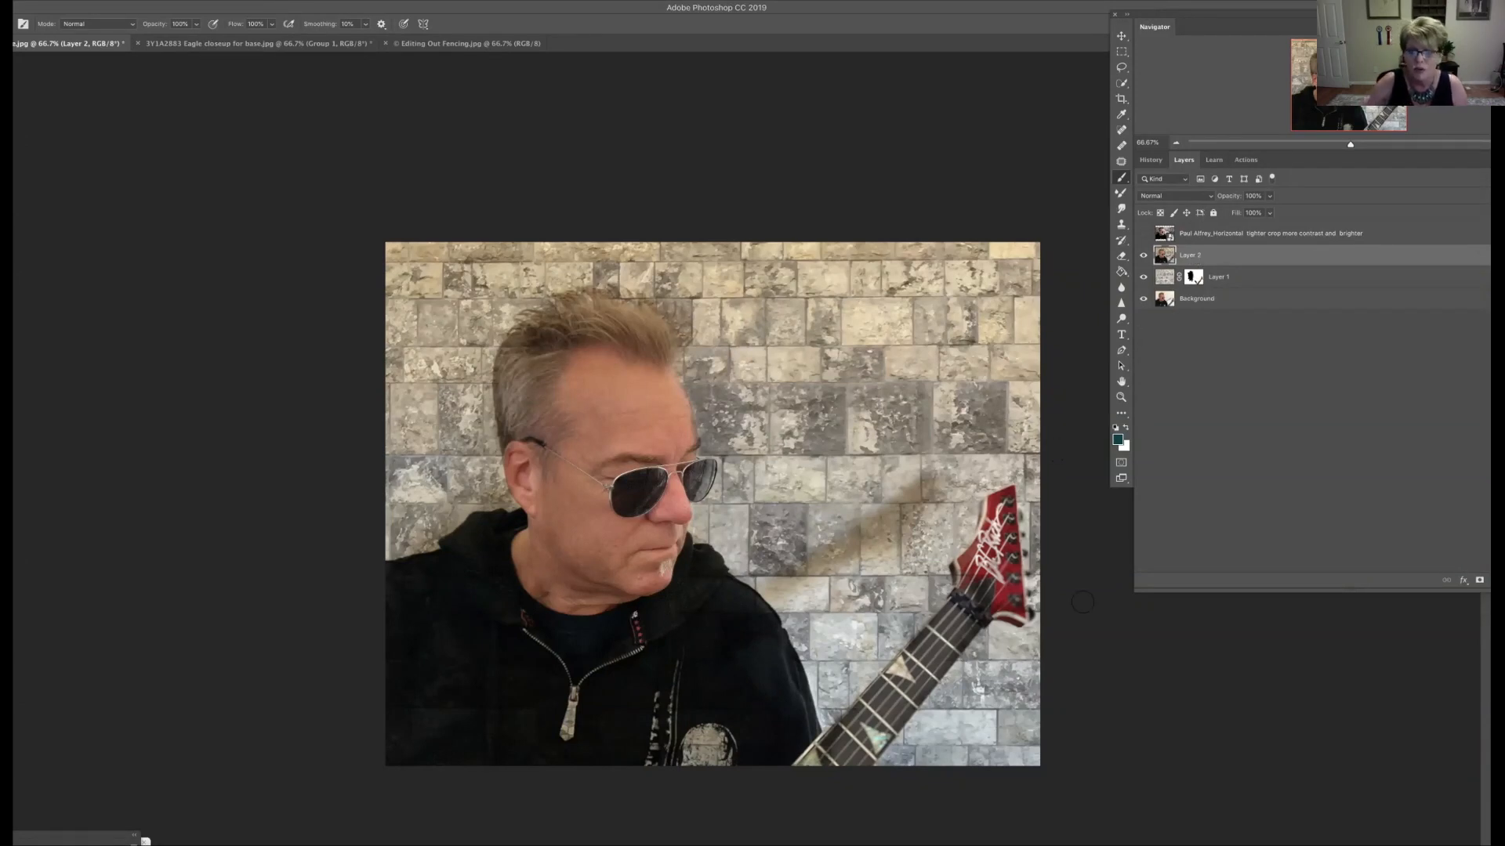
left_click(1143, 235)
left_click(1143, 234)
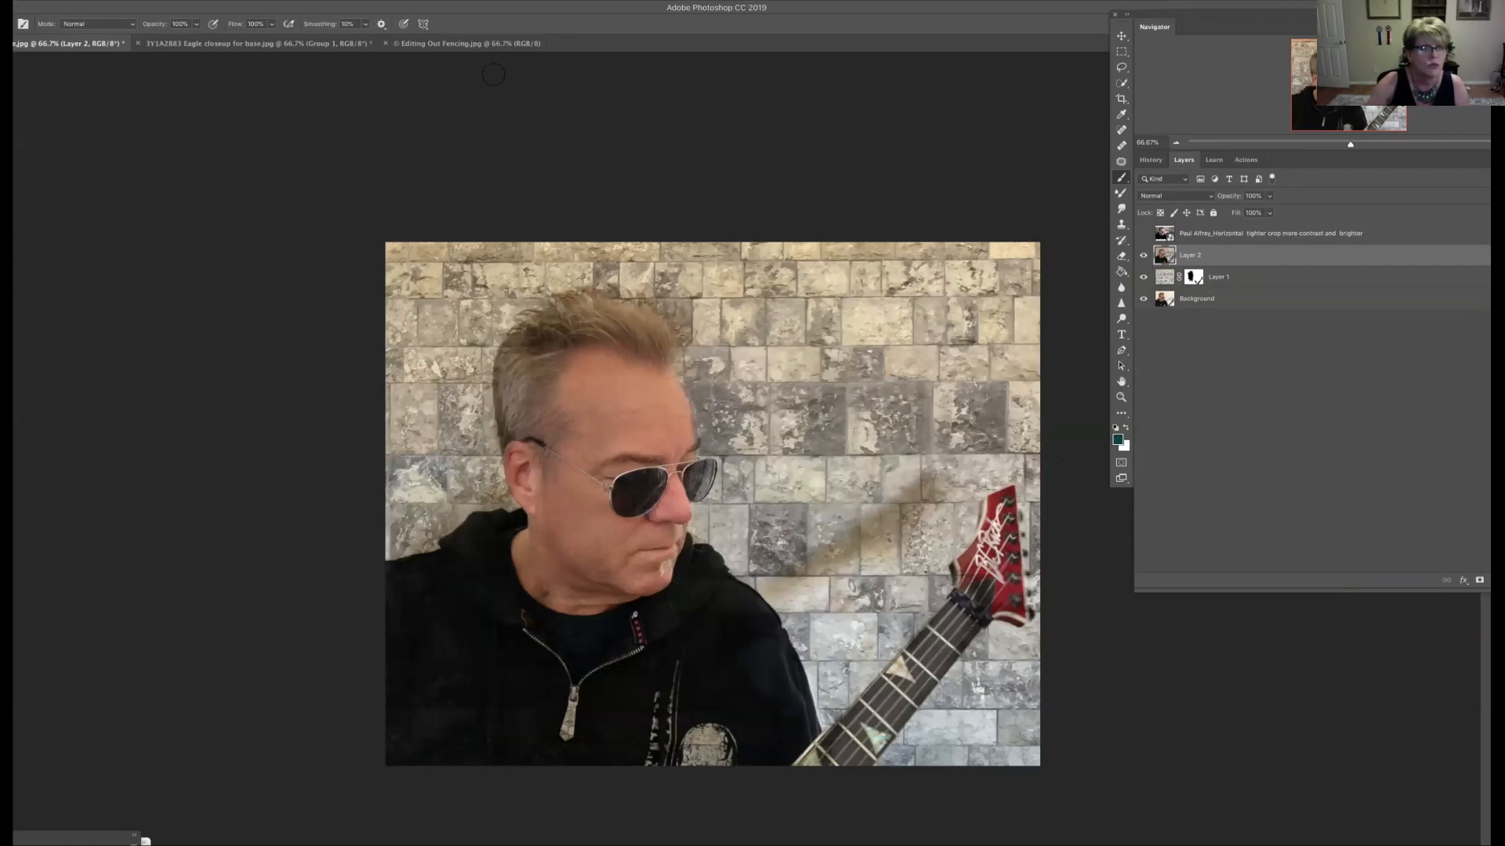
Step: Apply the Nik Color Efex Pro 4 Bleach Bypass filter to the stamped composite, after previewing it across the whole image
left_click(305, 5)
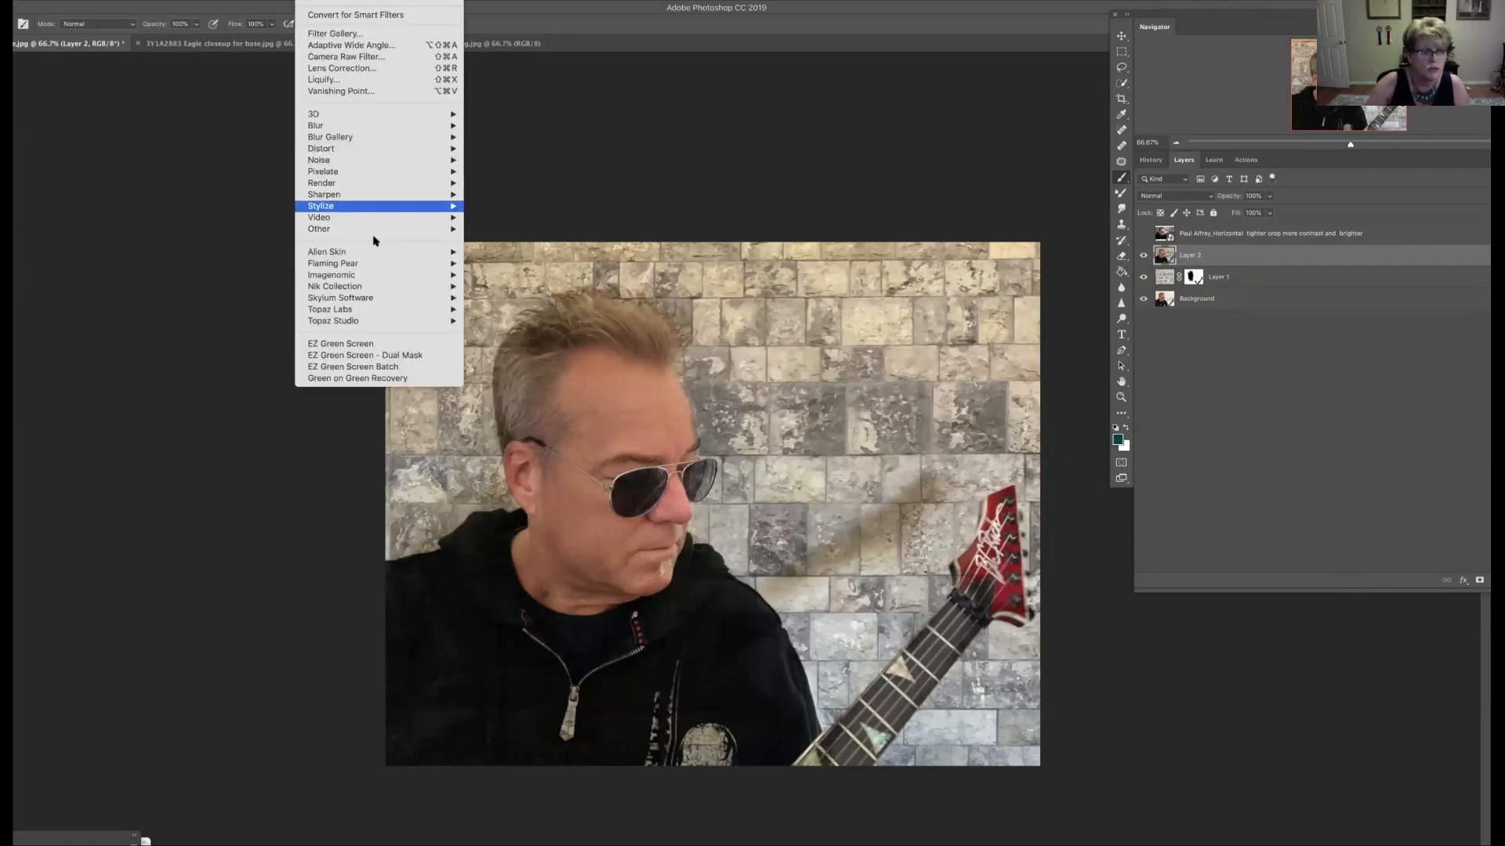
mouse_move(388, 287)
left_click(521, 299)
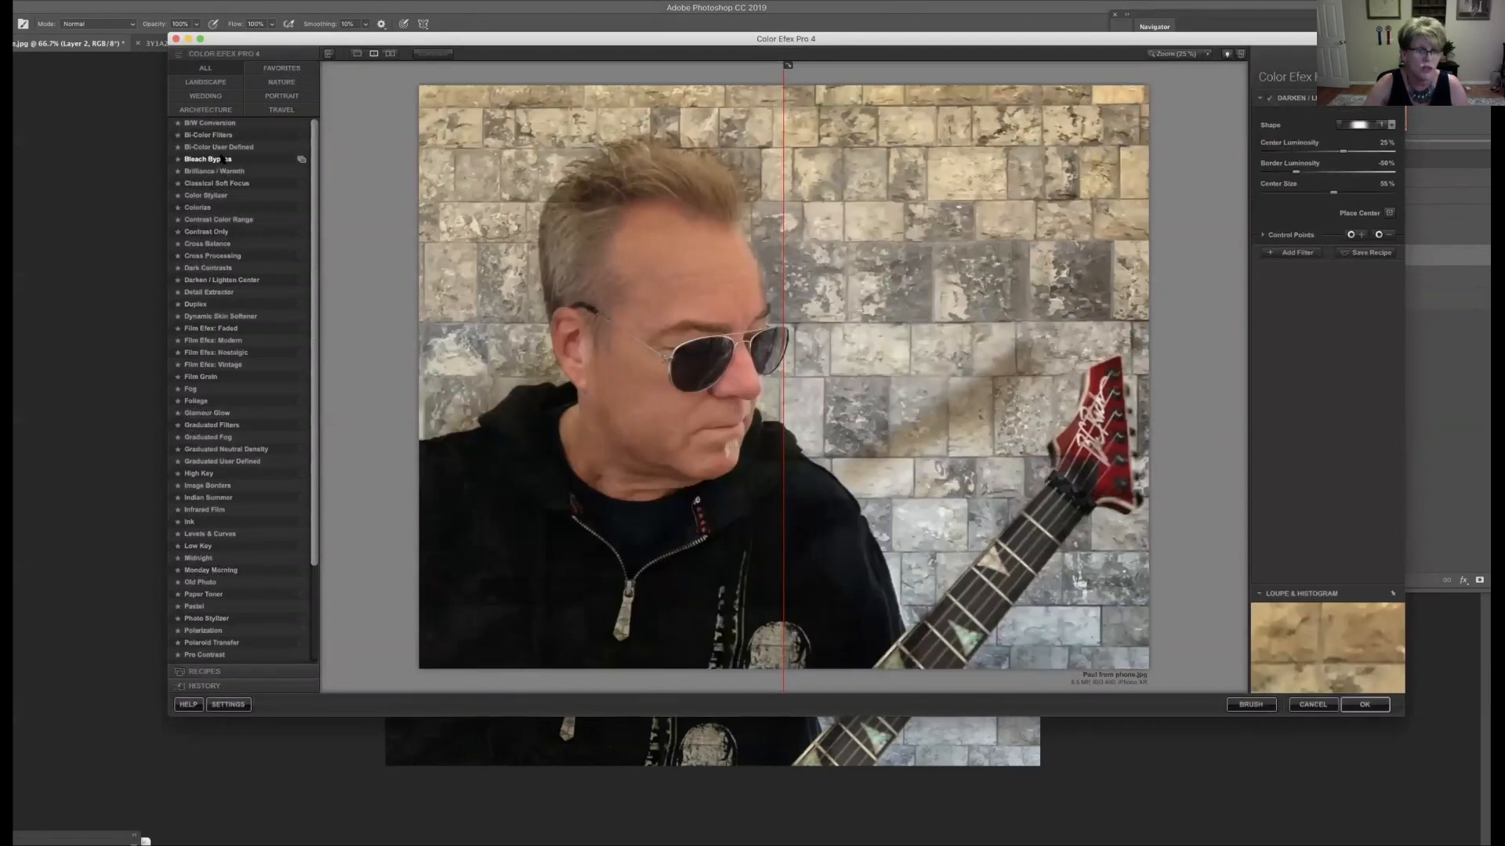
left_click(231, 156)
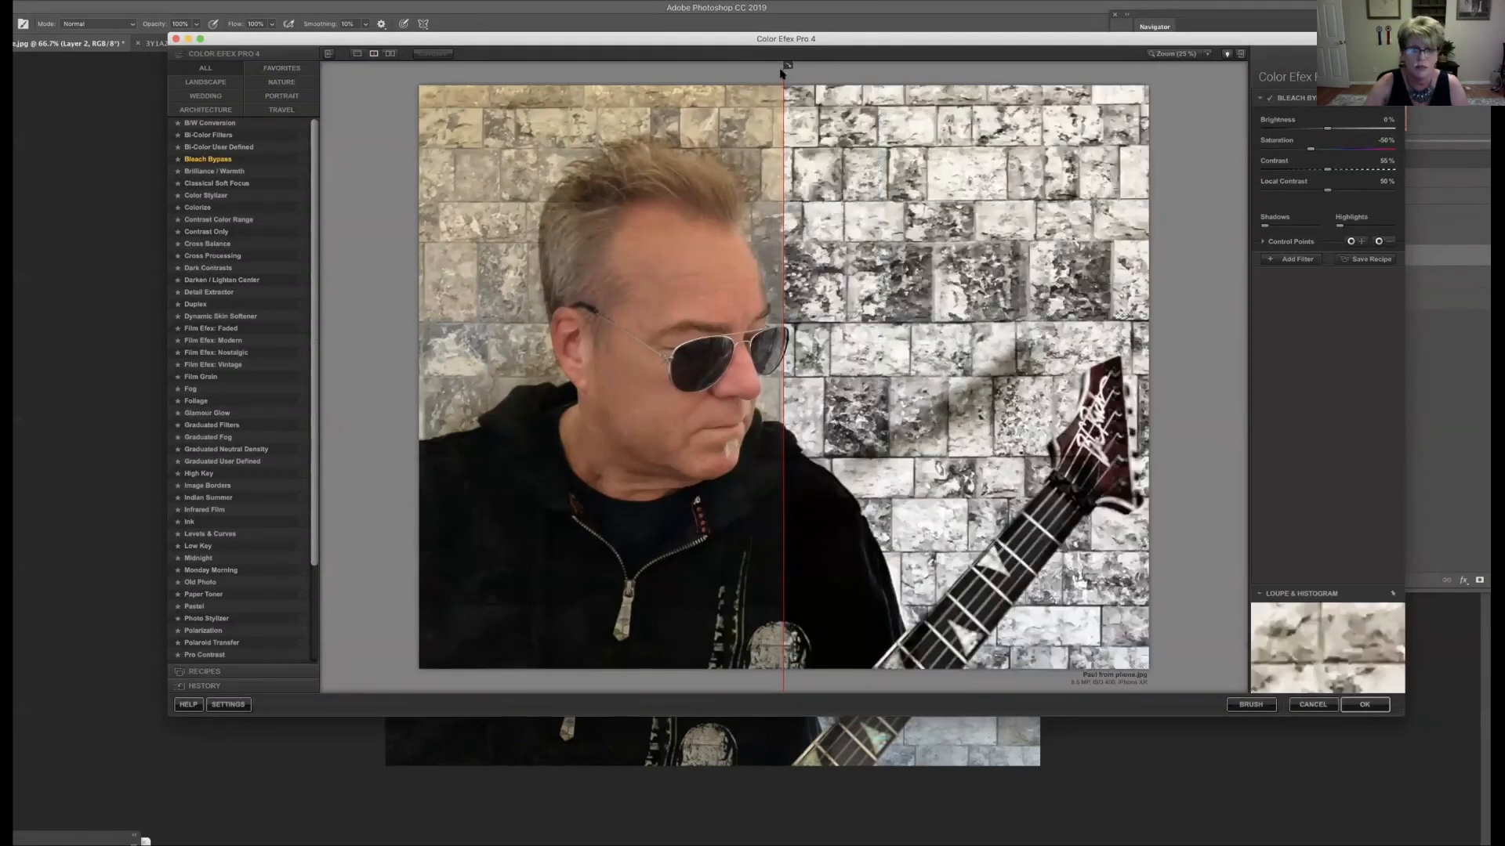
left_click_drag(781, 75, 452, 72)
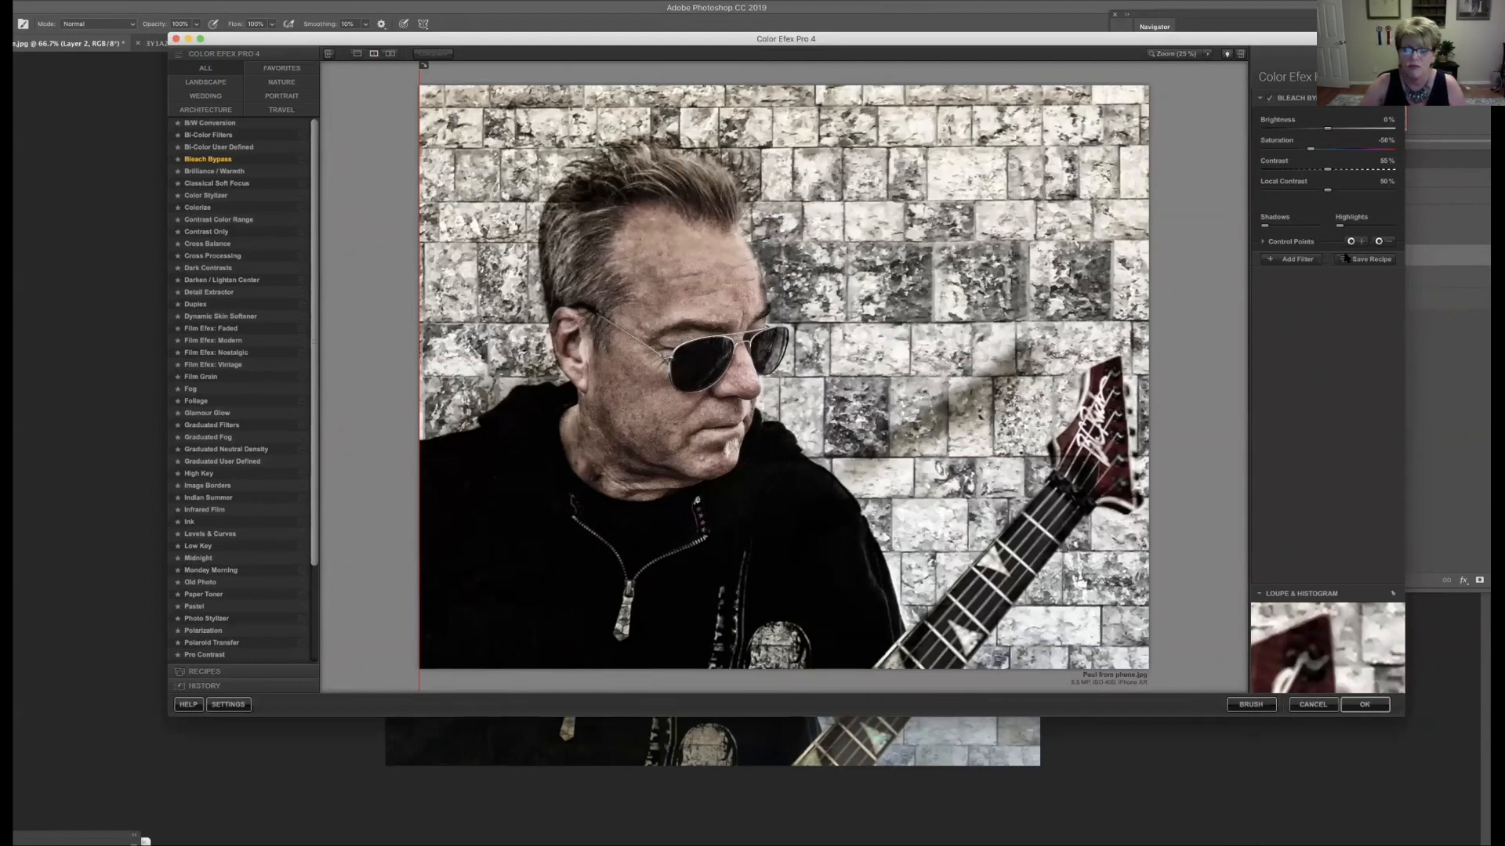
left_click(1370, 708)
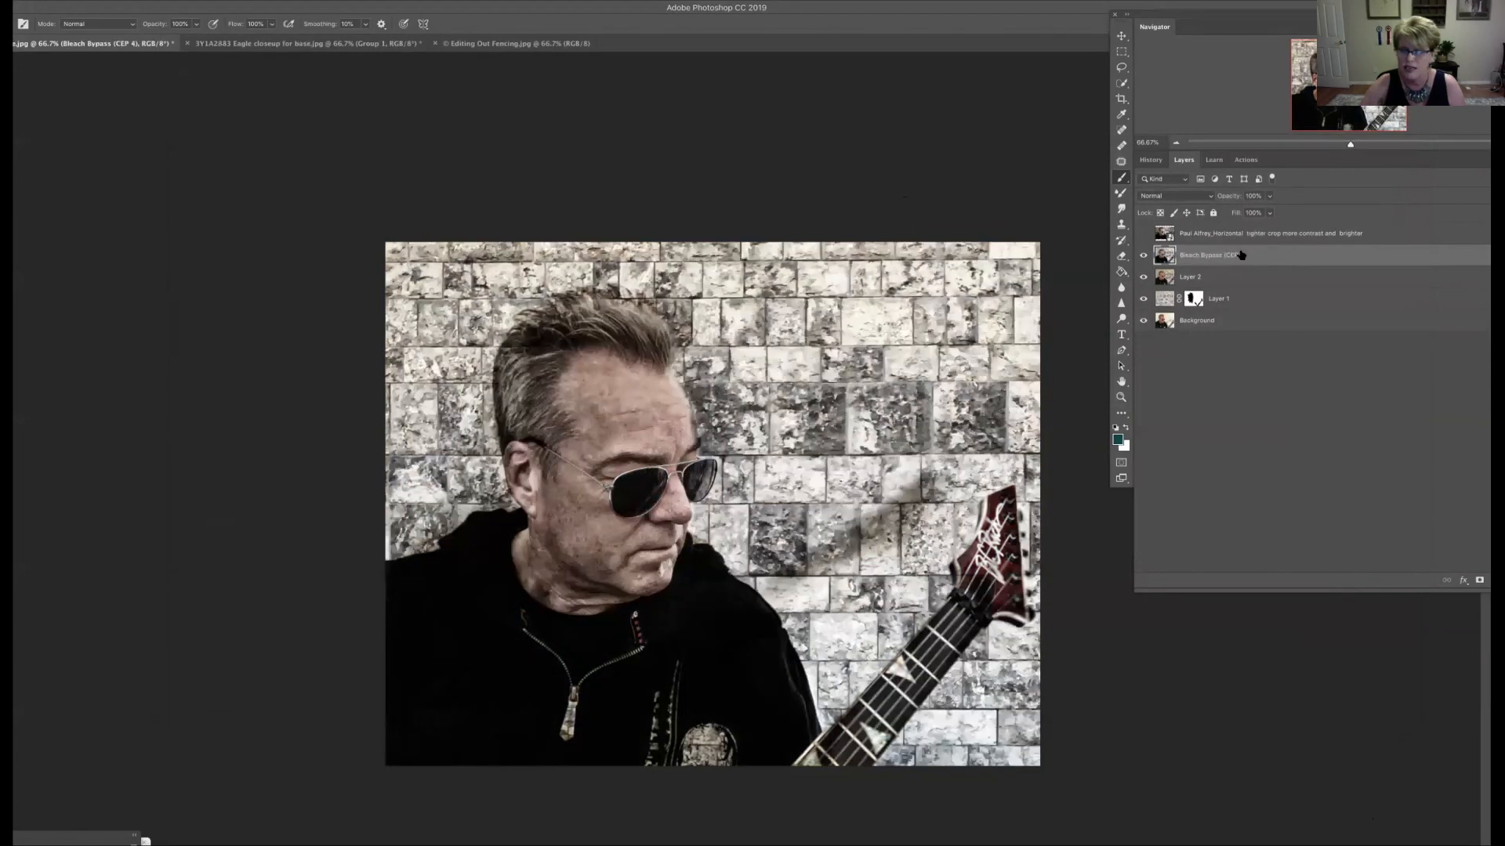
Step: Lower the opacity of the Bleach Bypass layer to about 50%
left_click(1270, 196)
left_click_drag(1271, 212, 1247, 216)
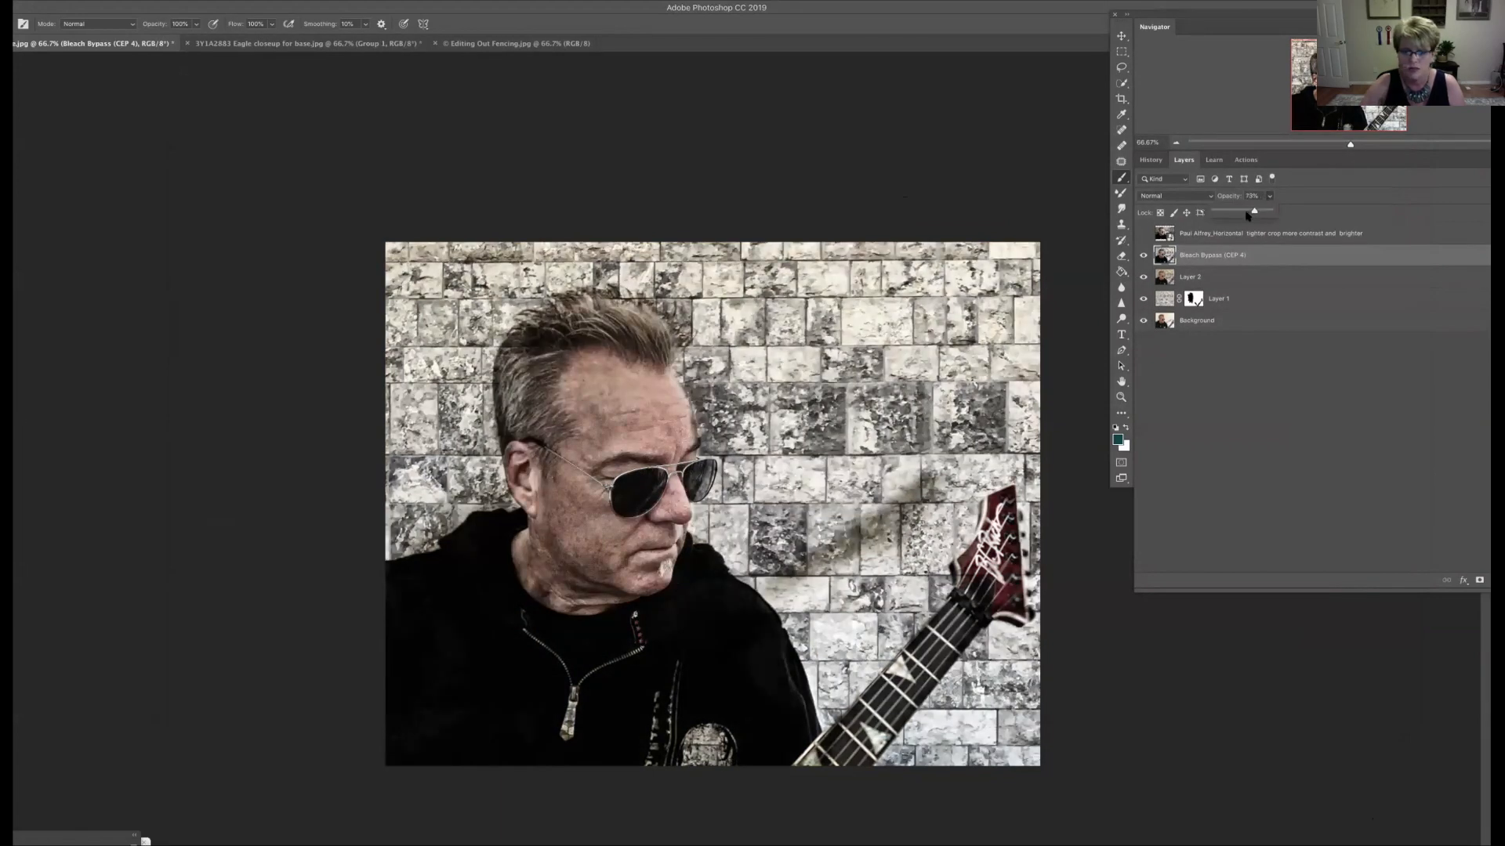
left_click_drag(1241, 210, 1236, 213)
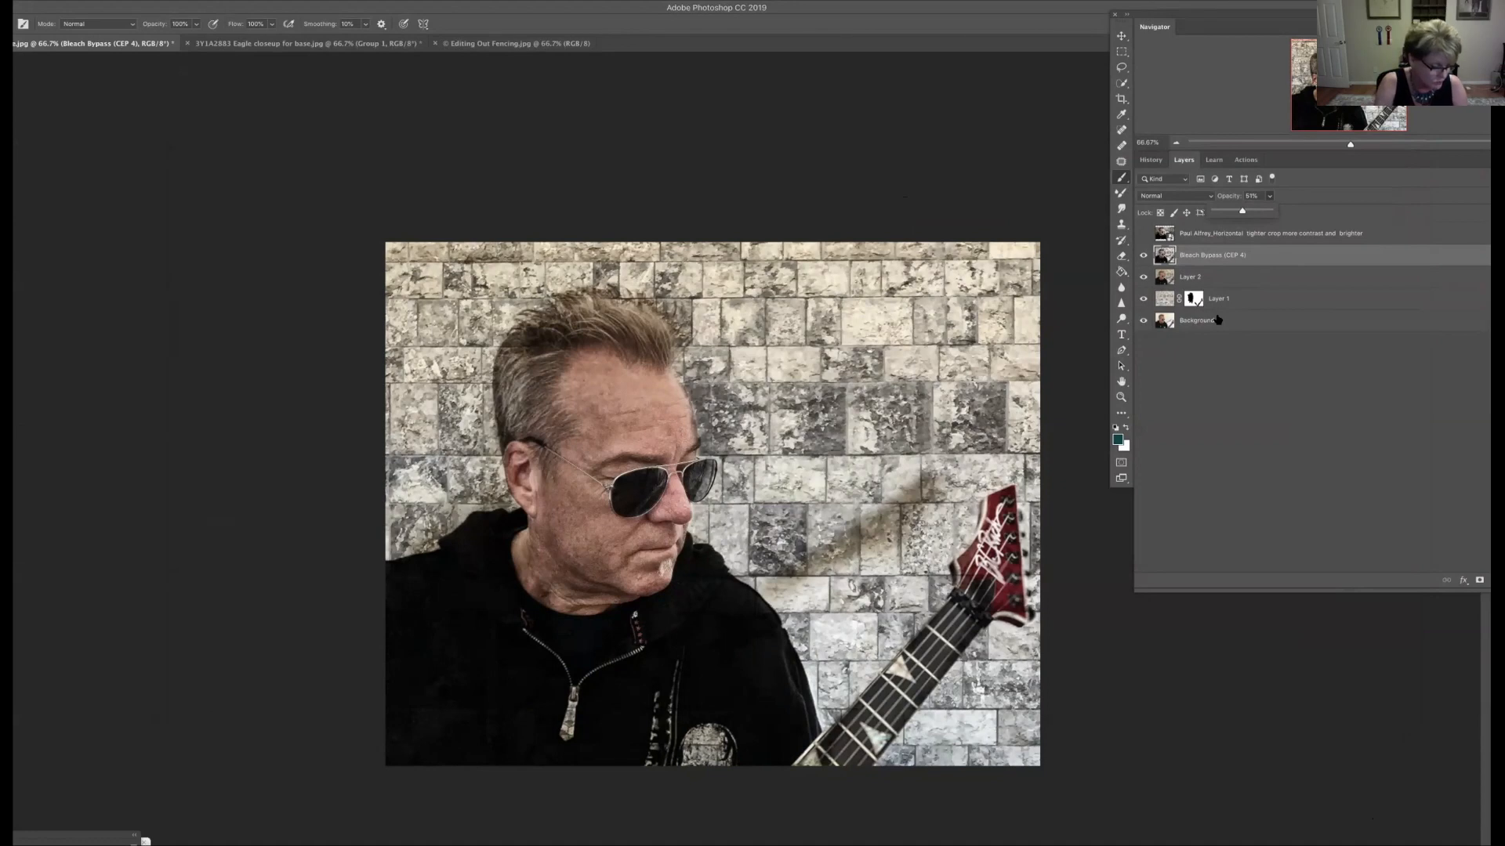
Step: Stamp all visible layers onto a new layer above Bleach Bypass and duplicate it twice
key("ctrl+shift+alt+e")
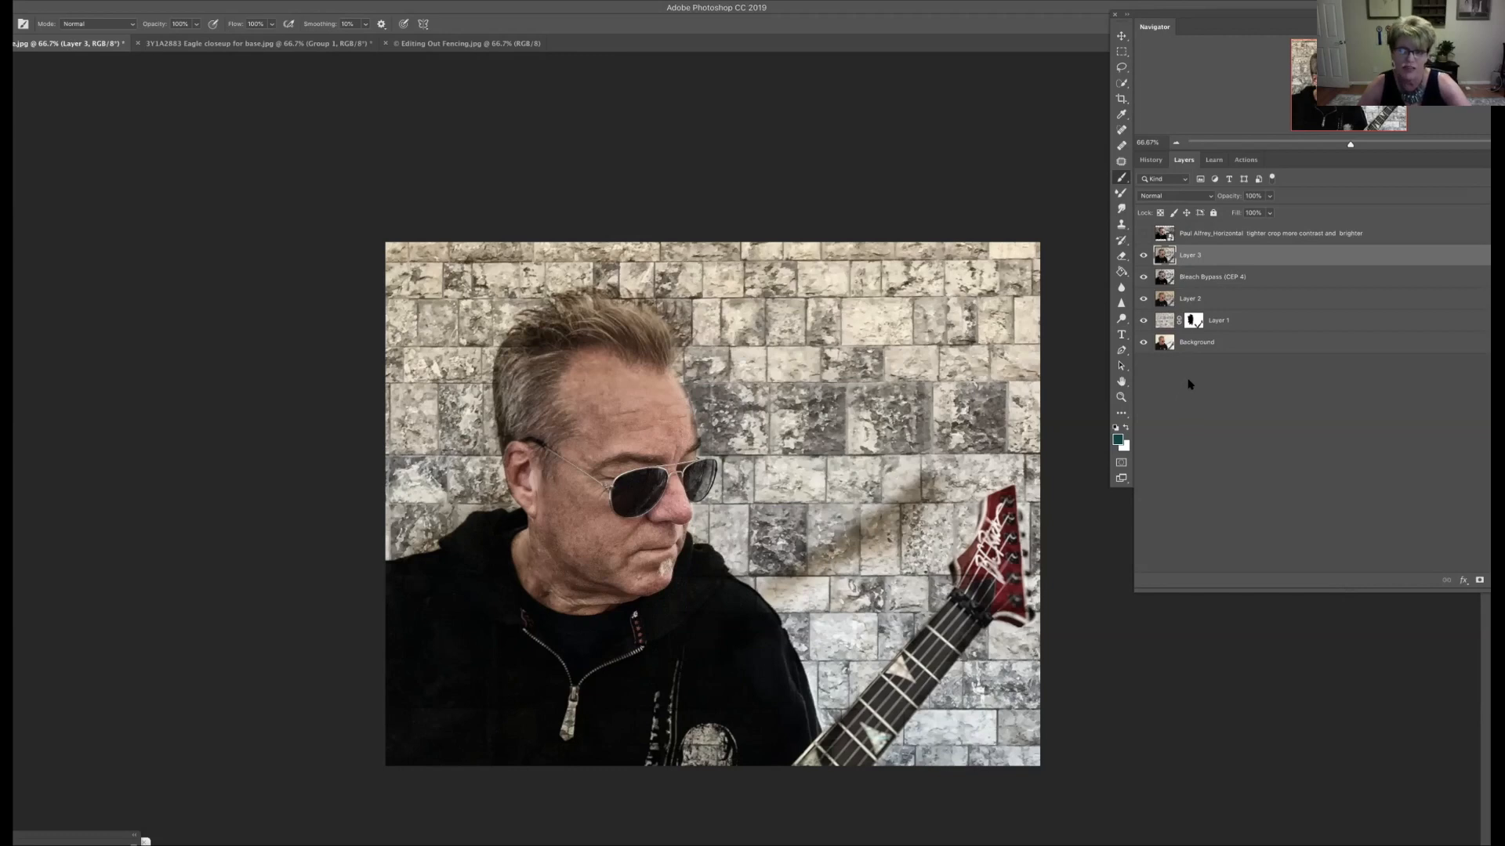
key("ctrl+j")
key("ctrl+j")
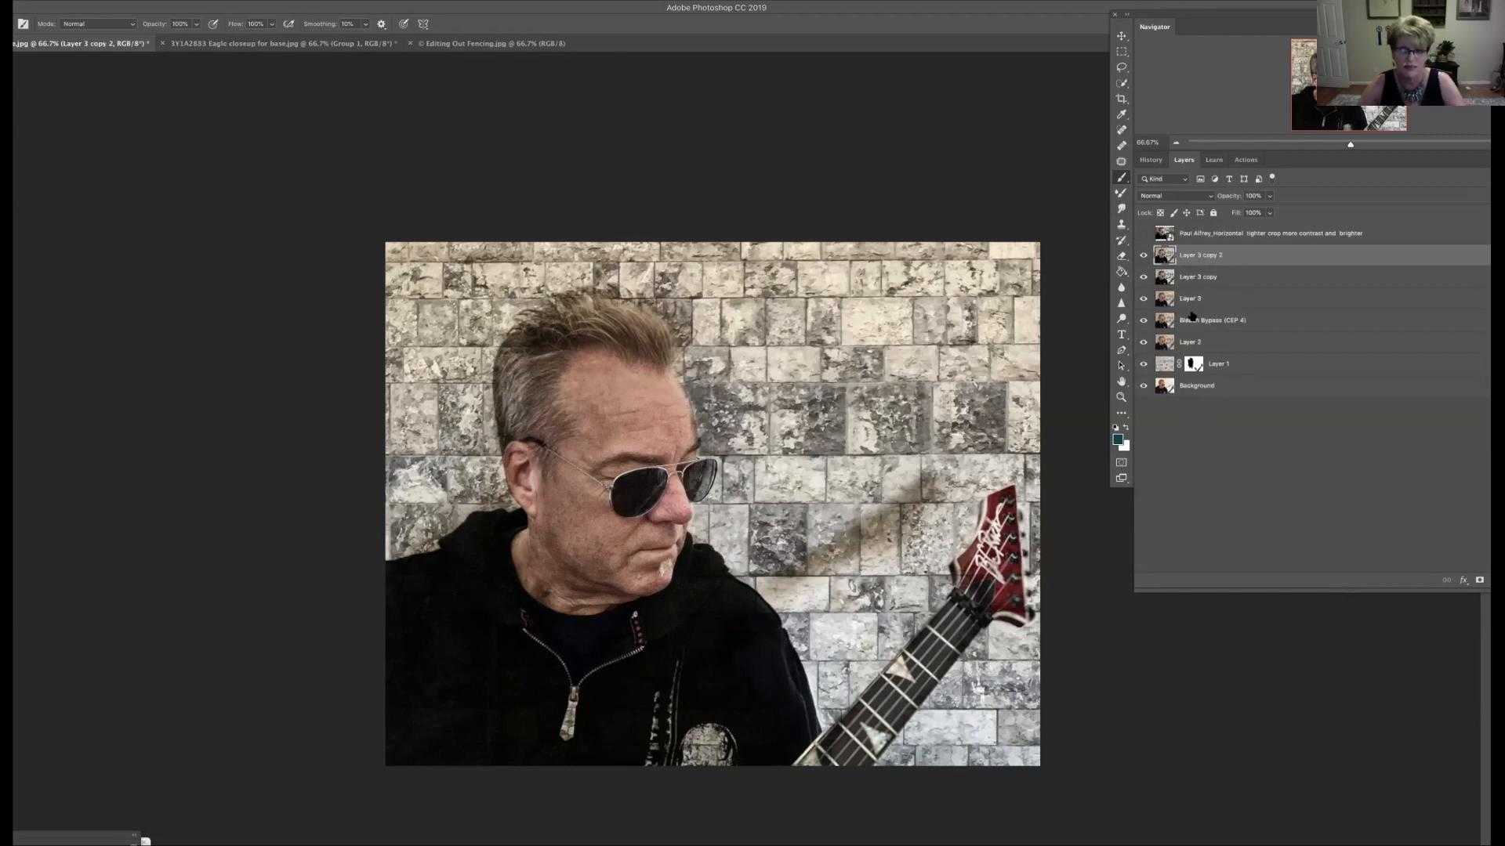
Step: Group Layer 3 copy and Layer 3 copy 2 together and expand the group
left_click(1229, 275)
left_click(1232, 260)
left_click(1233, 276)
left_click(1239, 261)
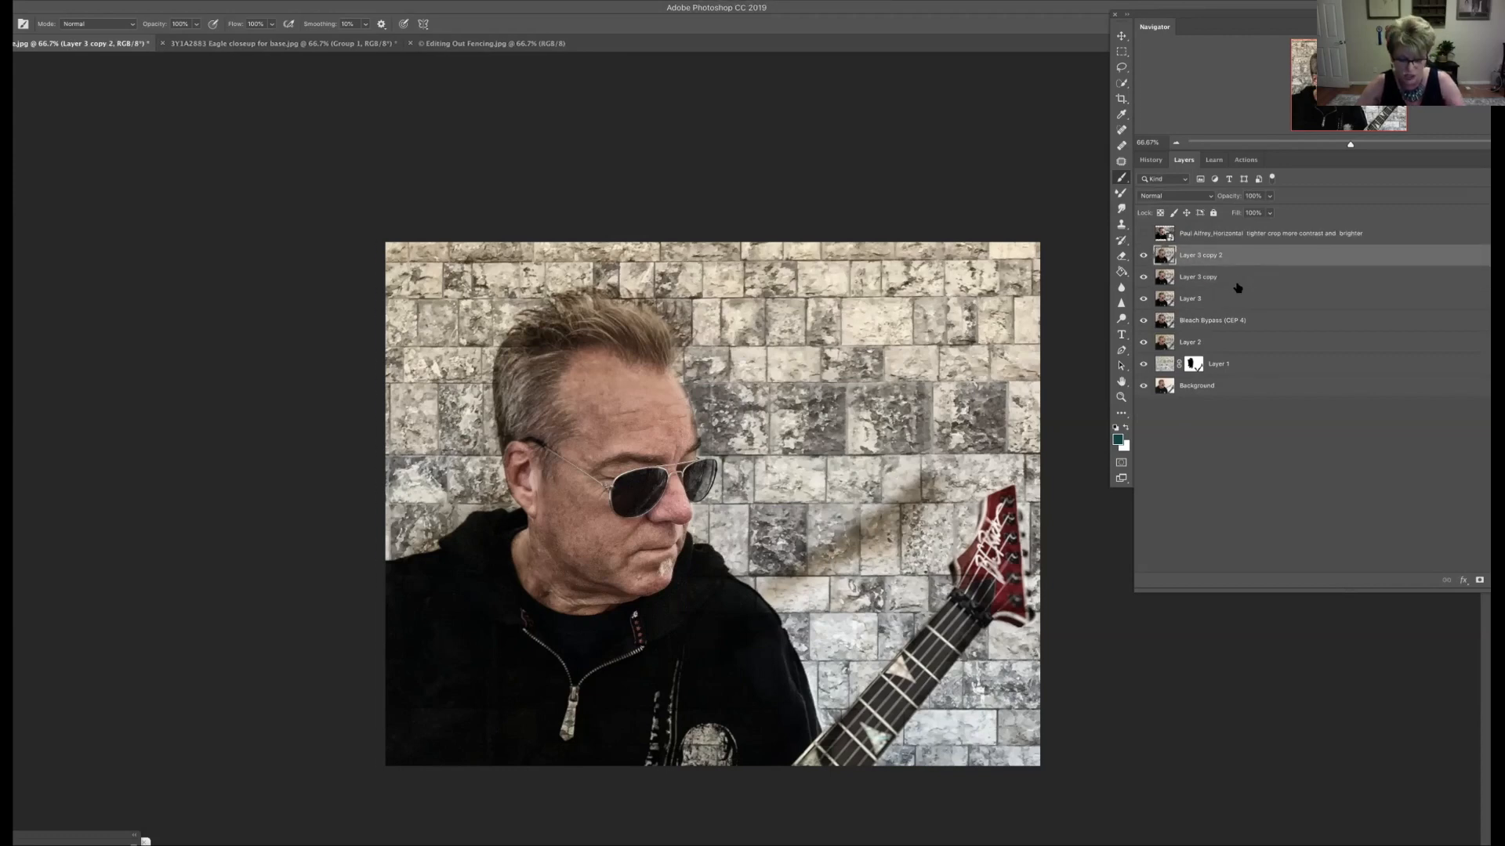
left_click(1238, 279, "shift")
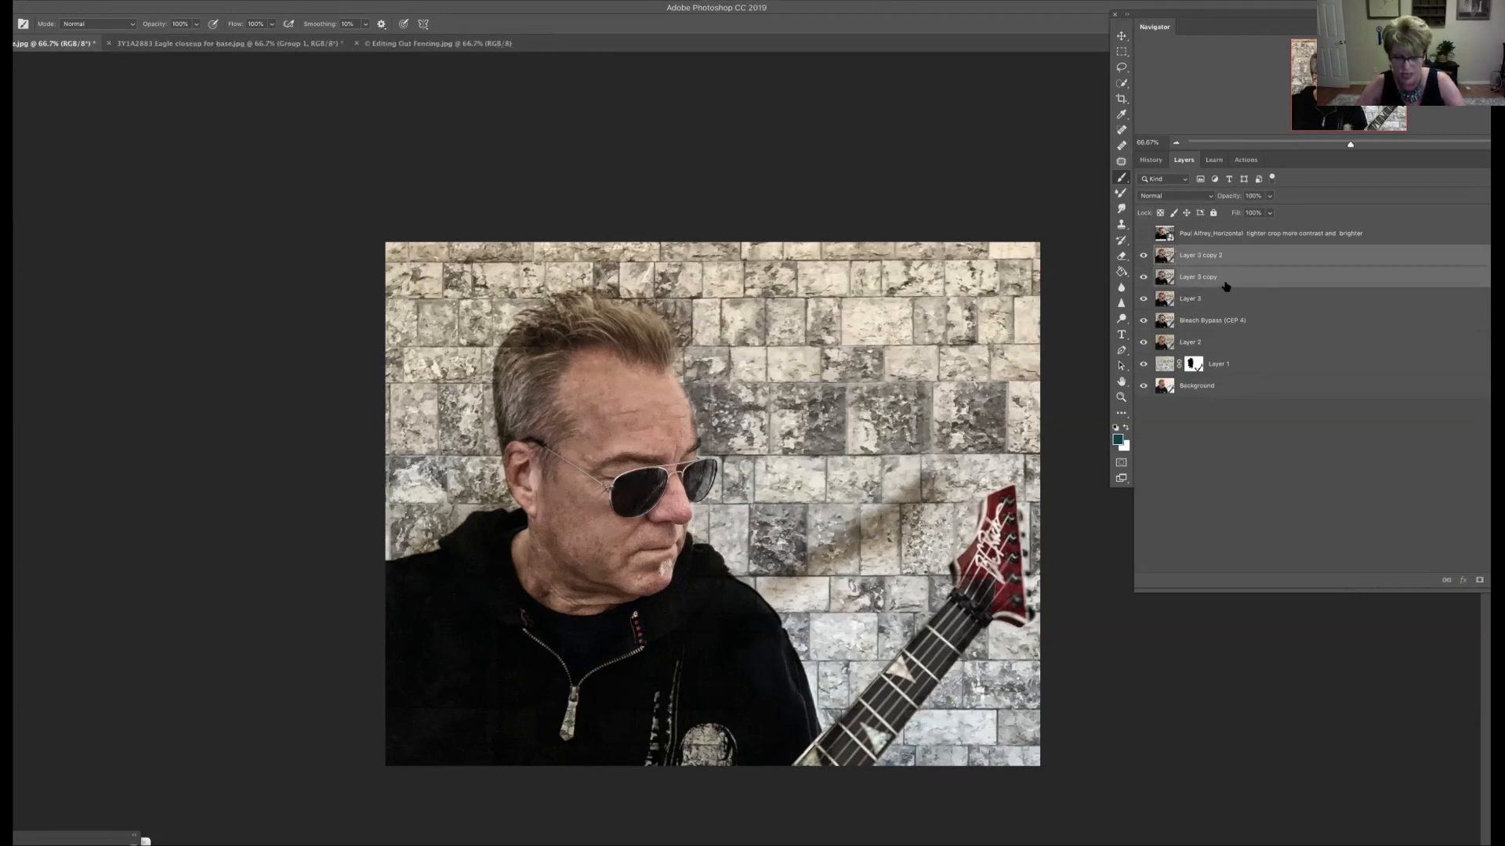
key("ctrl+g")
left_click(1155, 251)
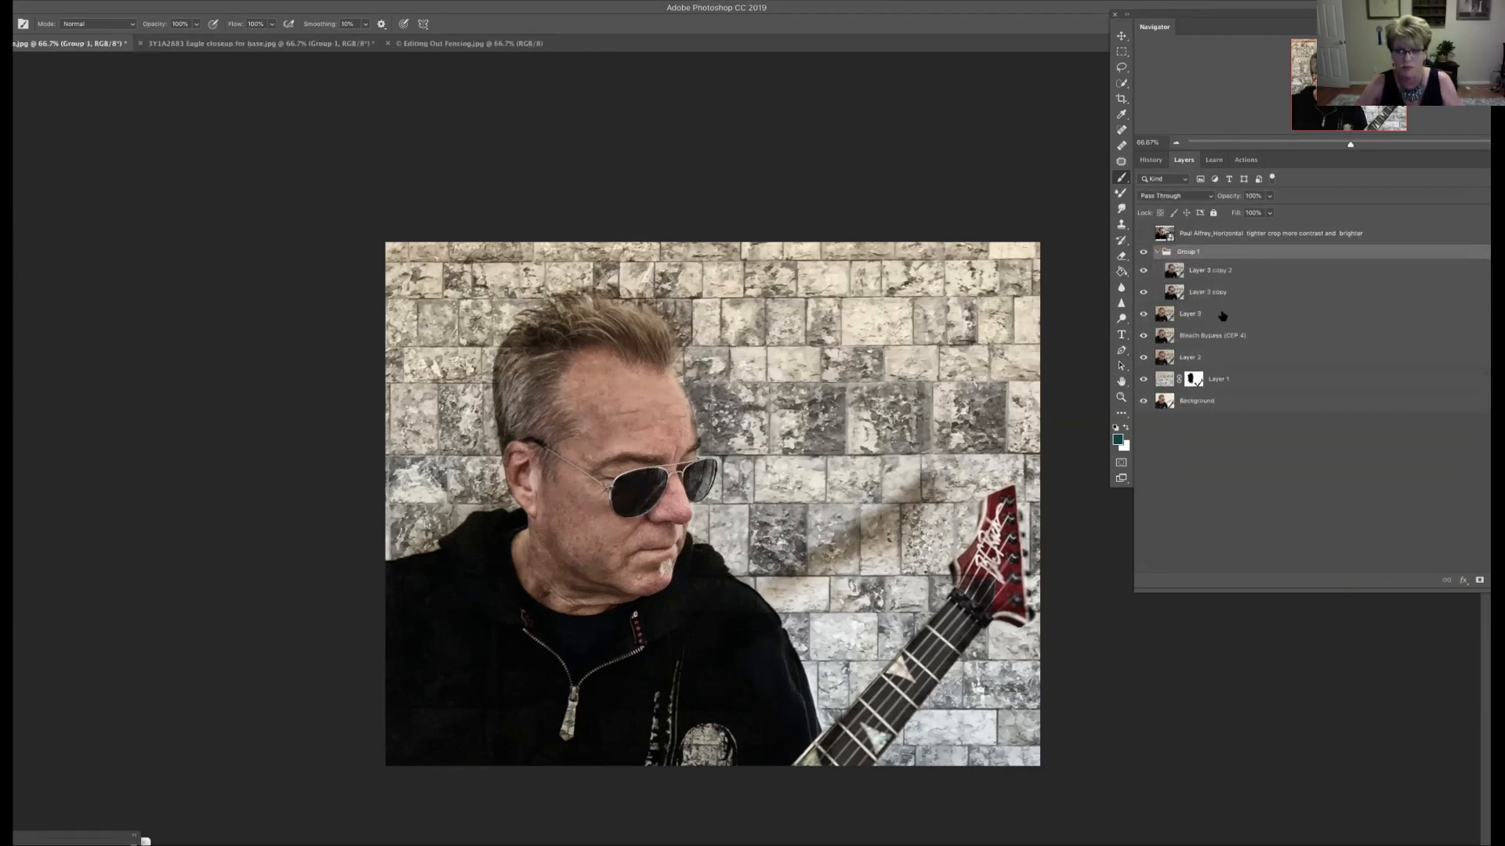
Step: Hide Layer 3 copy 2 and apply a High Pass filter with a radius of about 17 pixels to Layer 3 copy
left_click(1151, 293)
left_click(1143, 270)
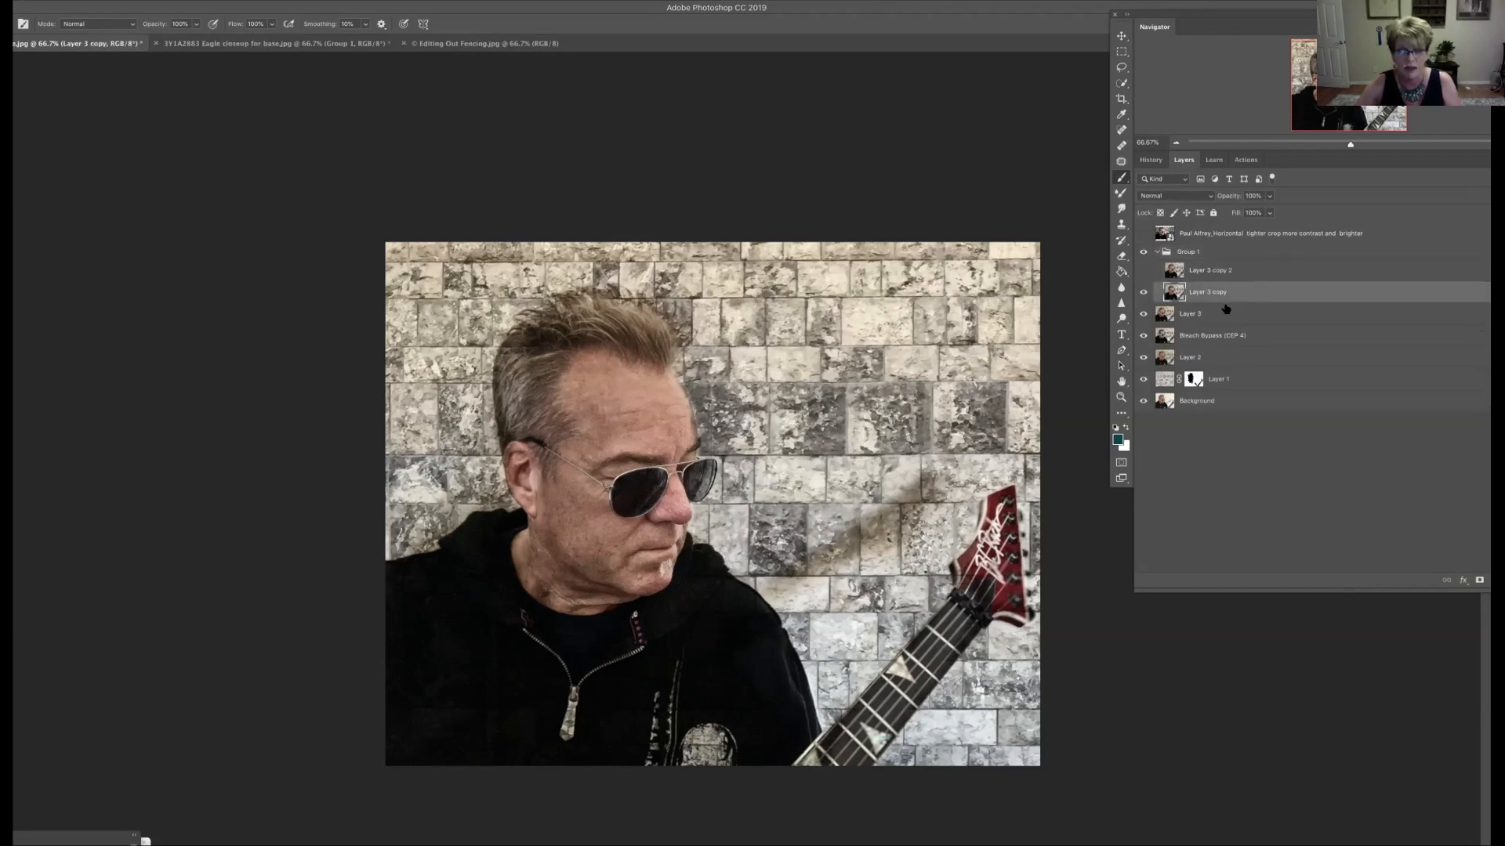
left_click(358, 6)
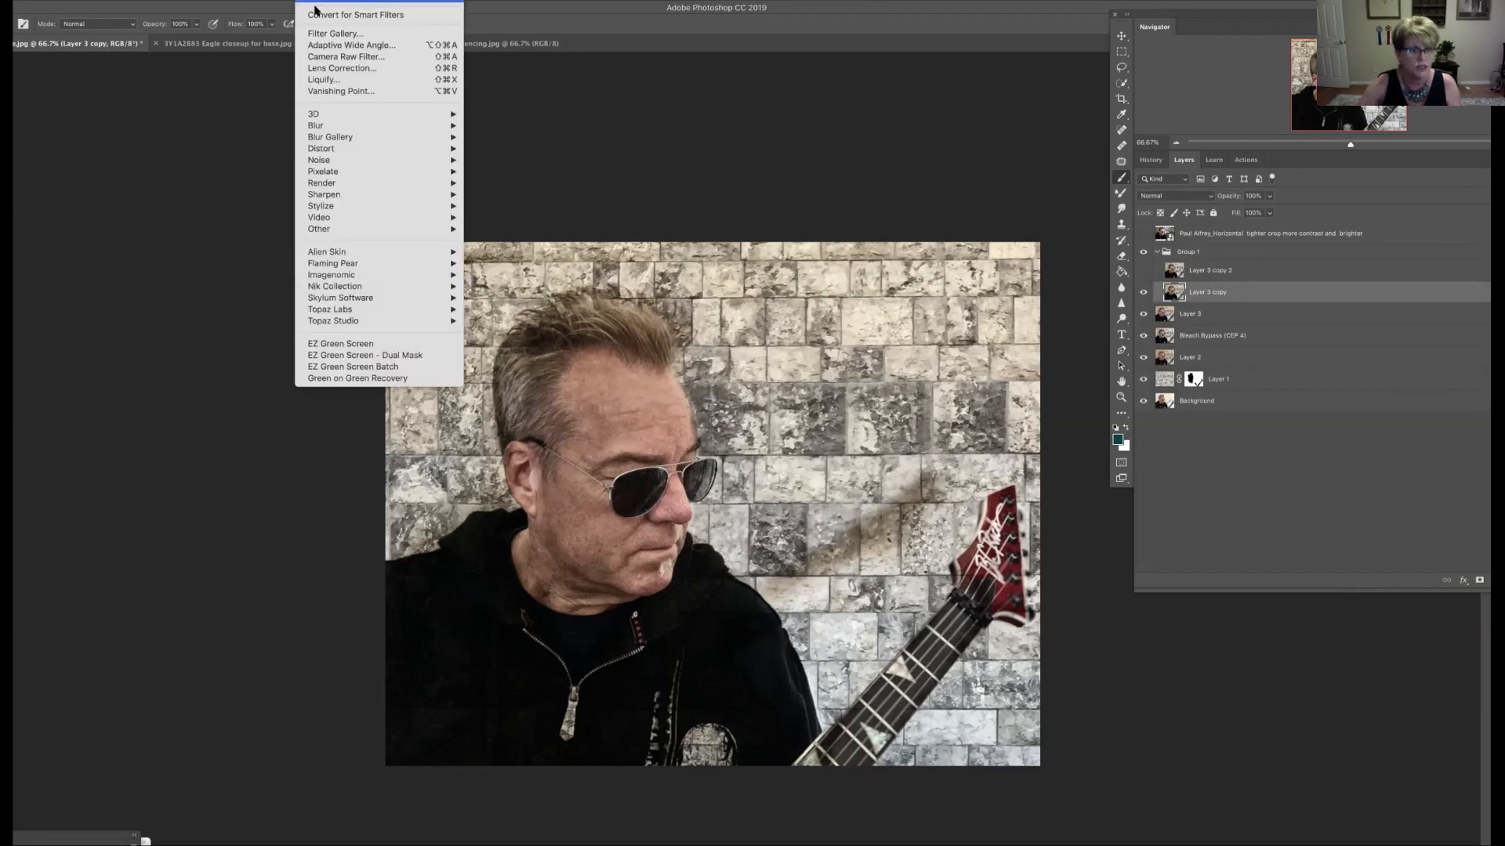
mouse_move(396, 235)
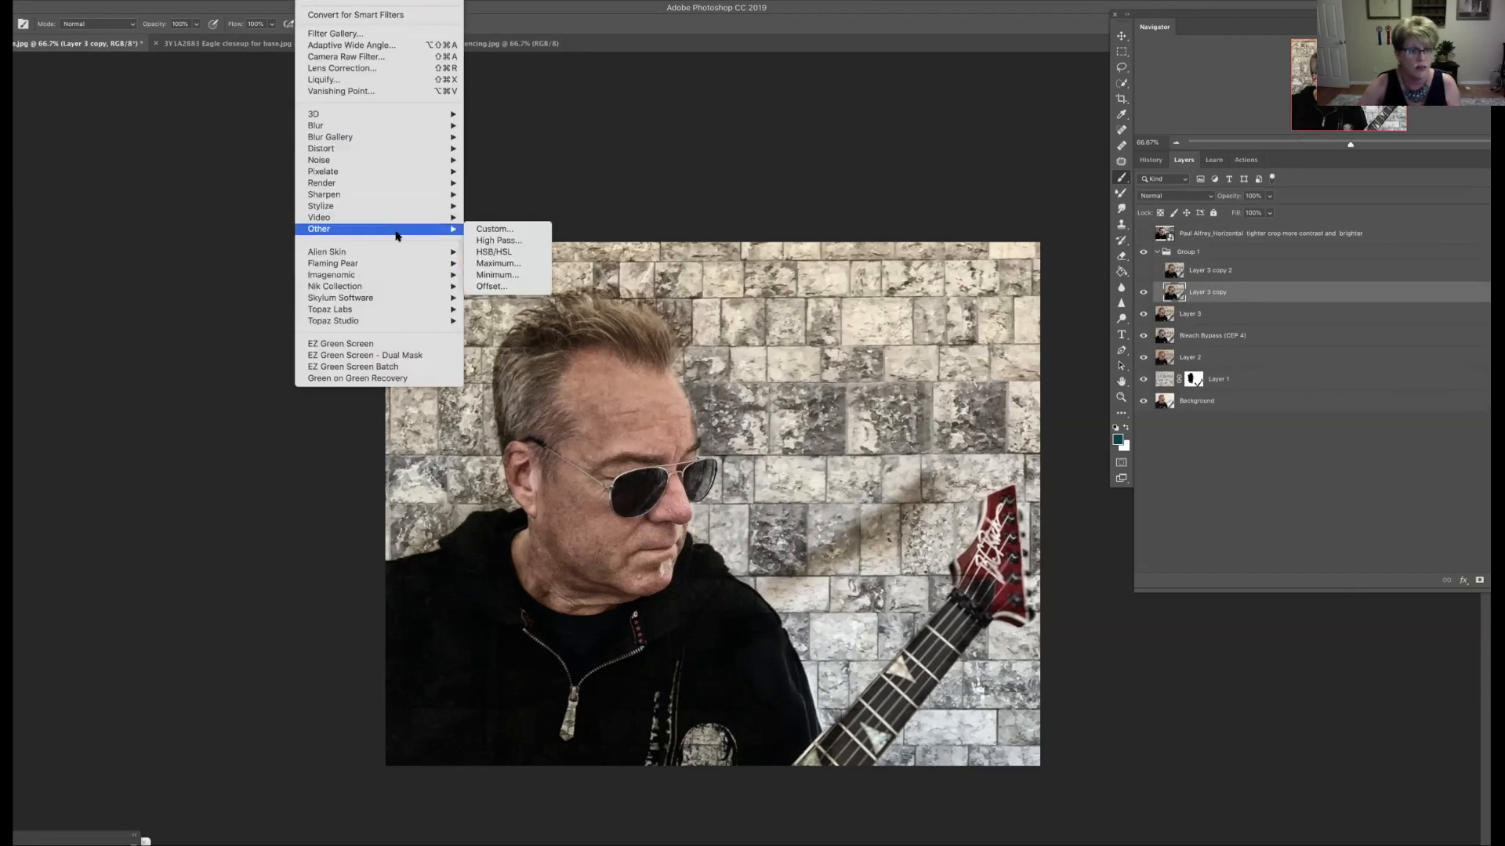
left_click(484, 242)
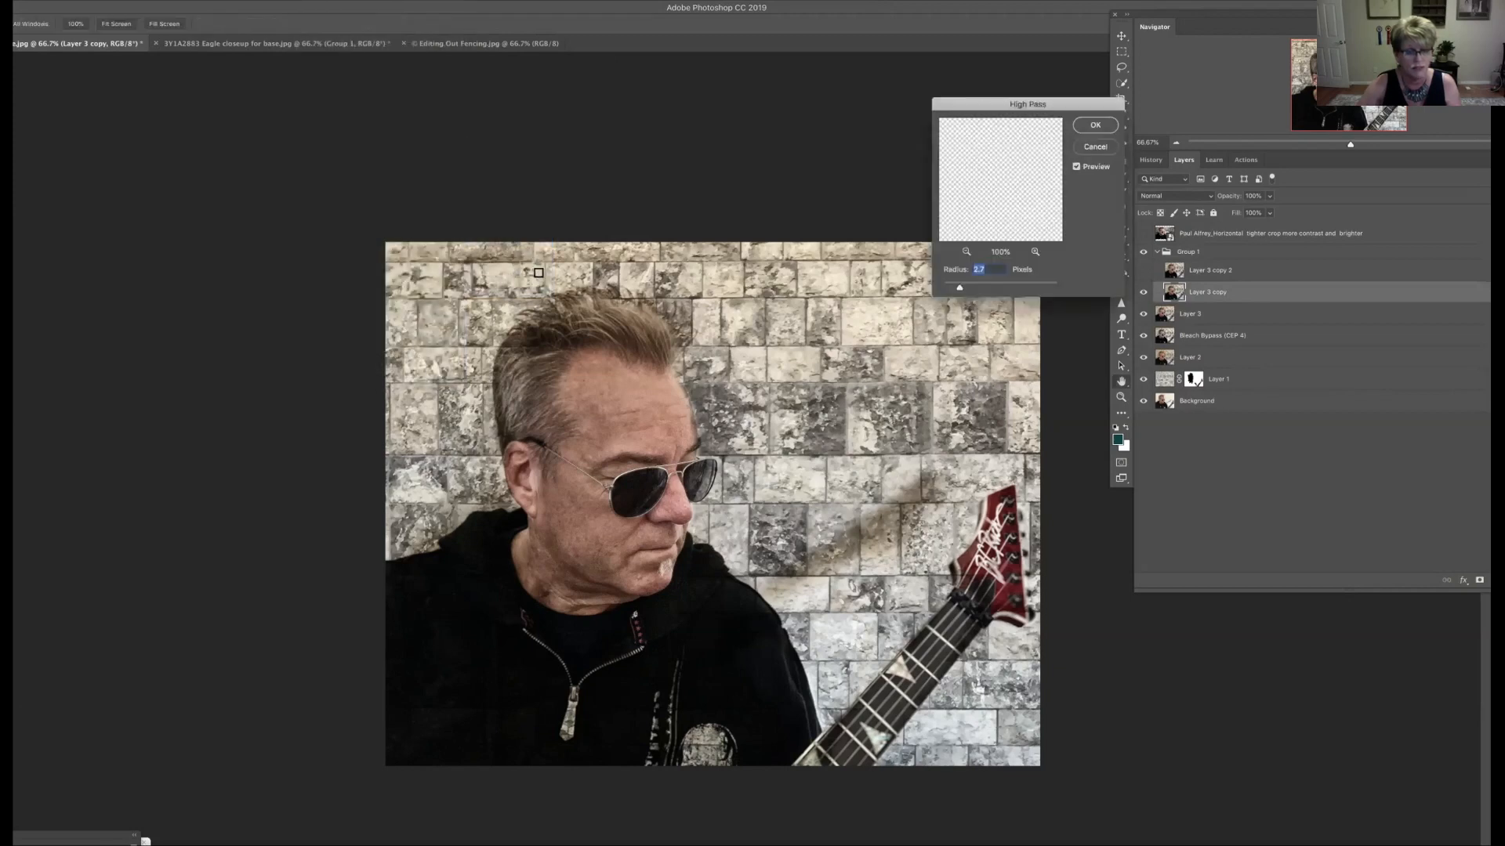
left_click_drag(959, 286, 994, 287)
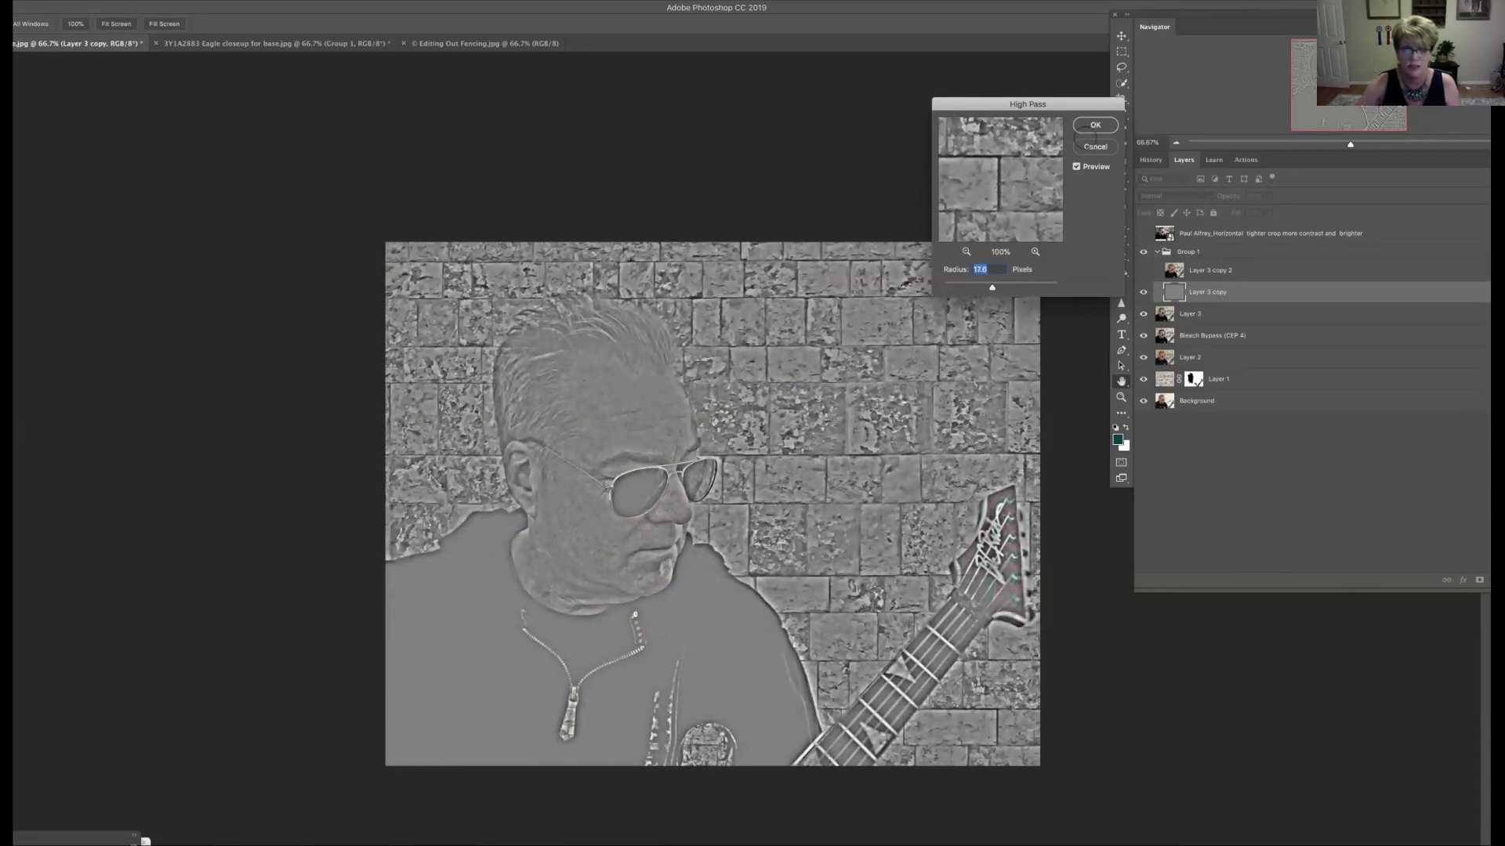
left_click(1091, 128)
Step: Invert the high-pass result on Layer 3 copy and set its blend mode to Soft Light
key("b")
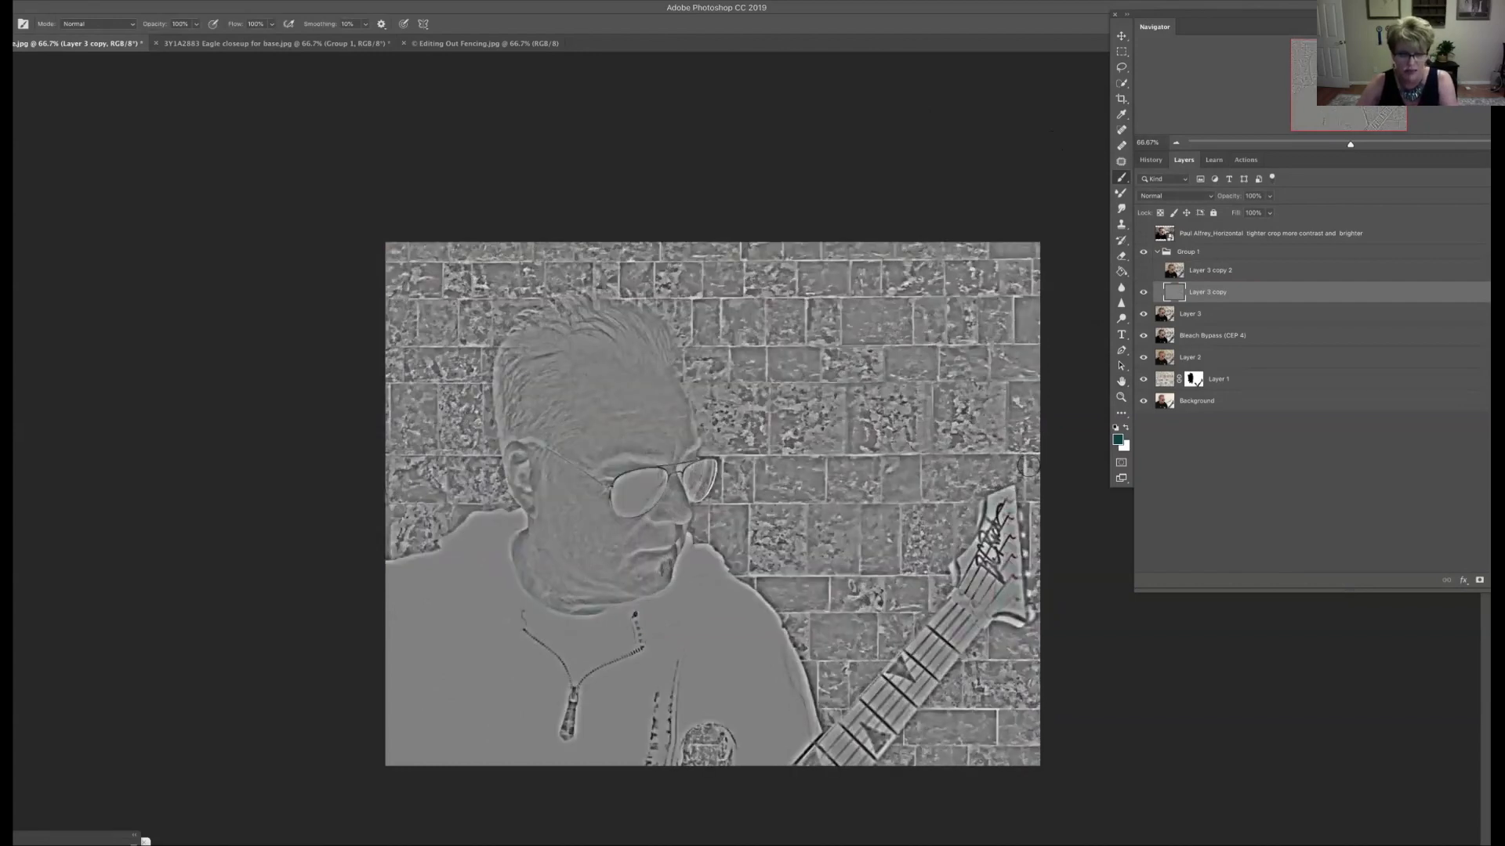
left_click(1177, 196)
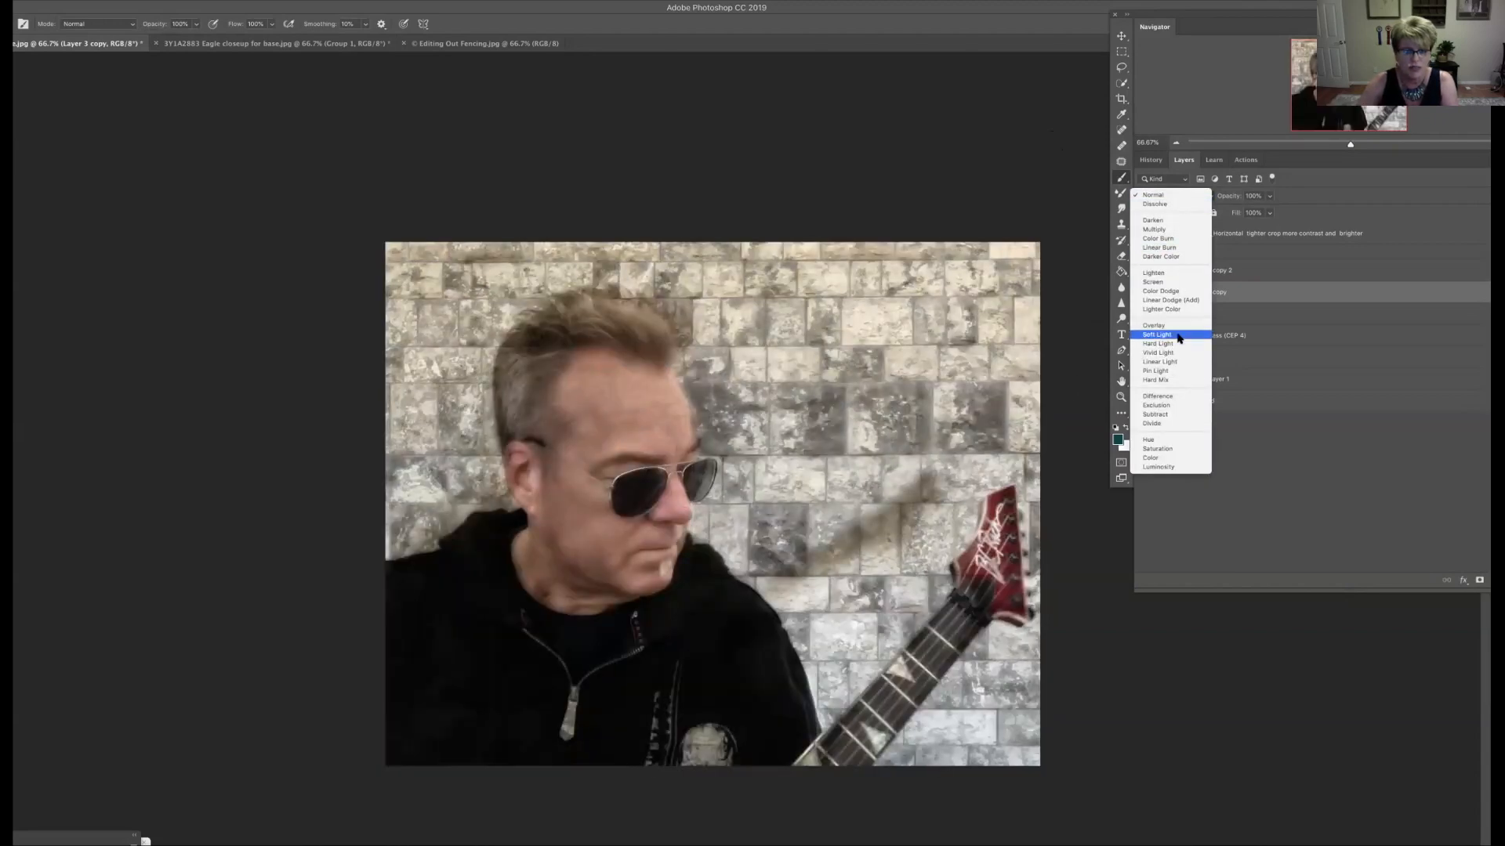
left_click(1188, 336)
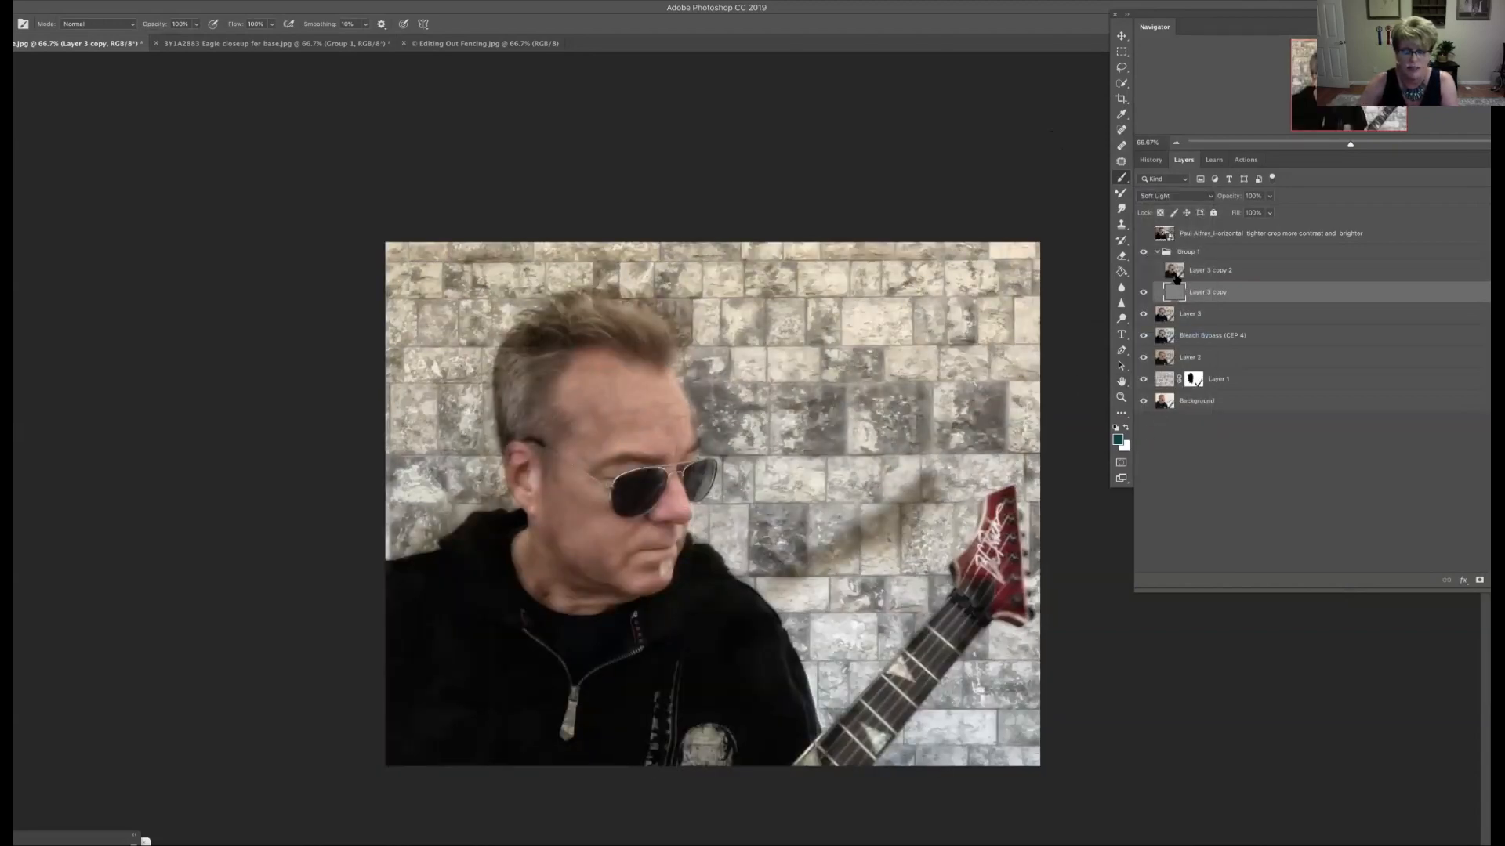
Step: Show Layer 3 copy 2, apply a High Pass filter of about 3 pixels to it, and set its blend mode to Soft Light
left_click(1211, 271)
left_click(1143, 271)
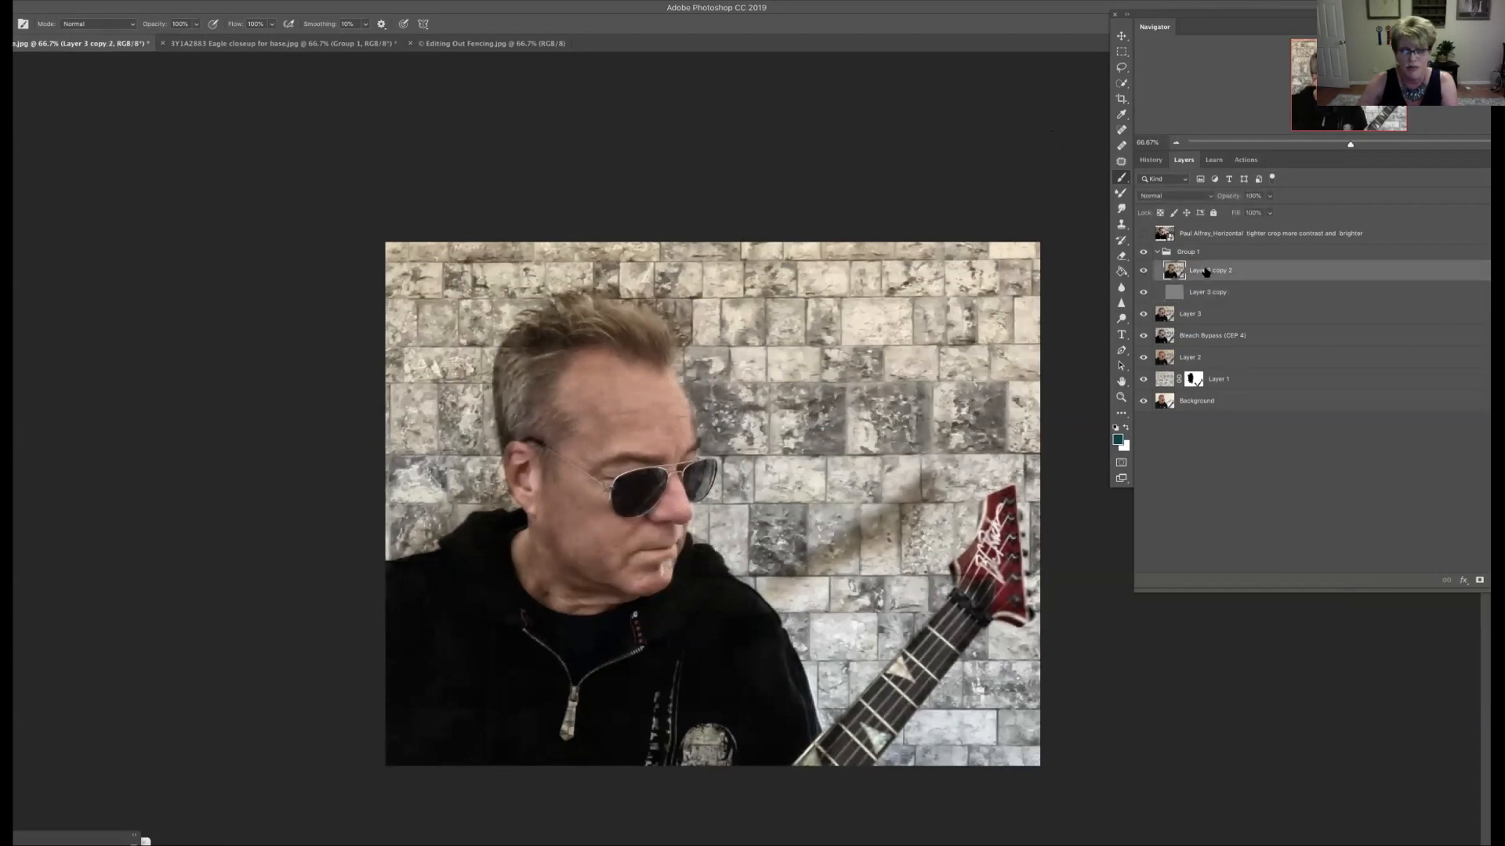
left_click(302, 2)
mouse_move(388, 229)
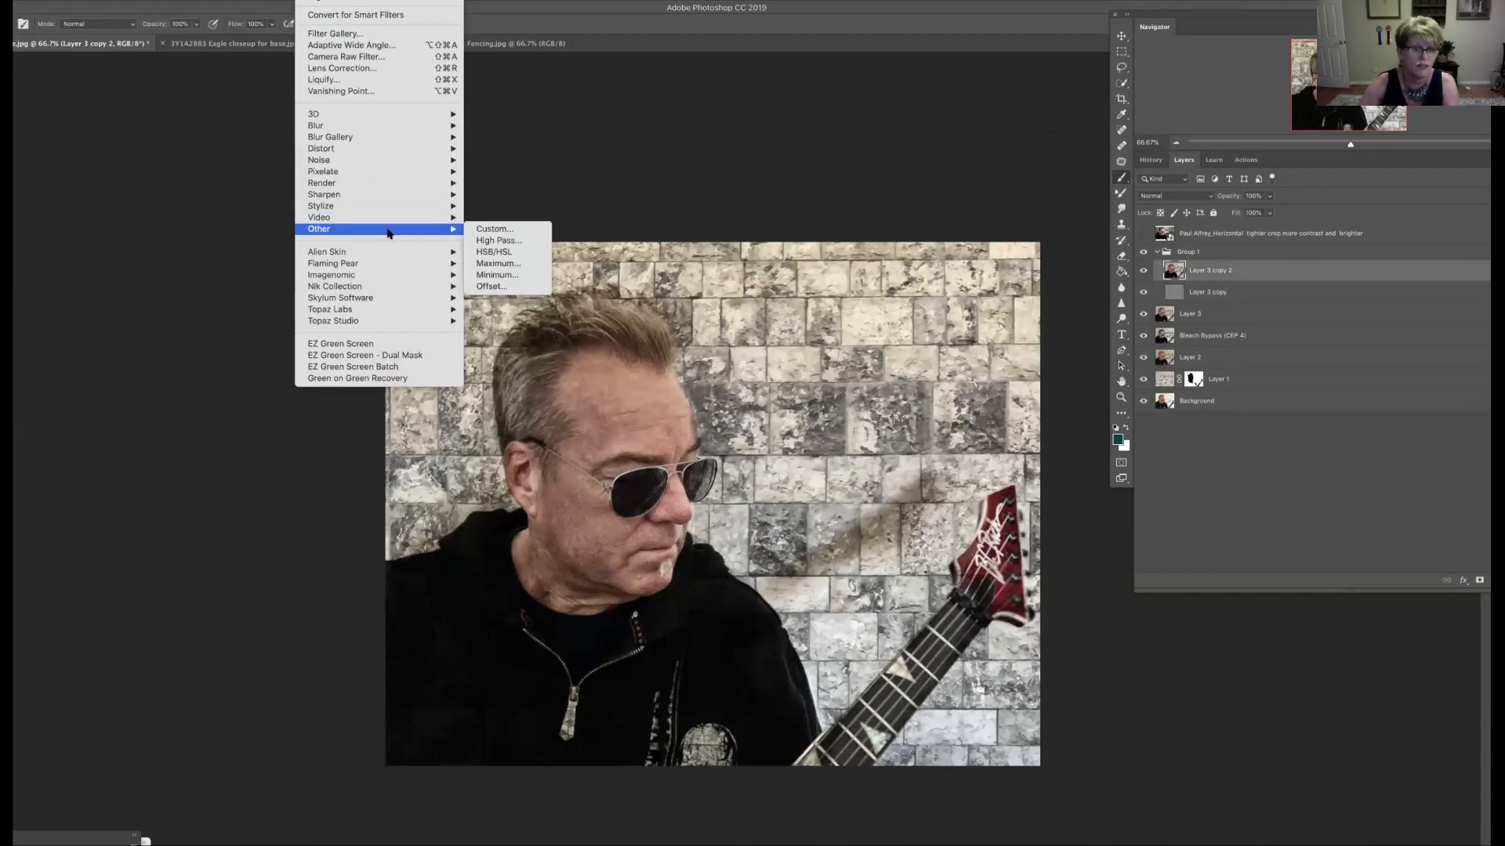
left_click(511, 242)
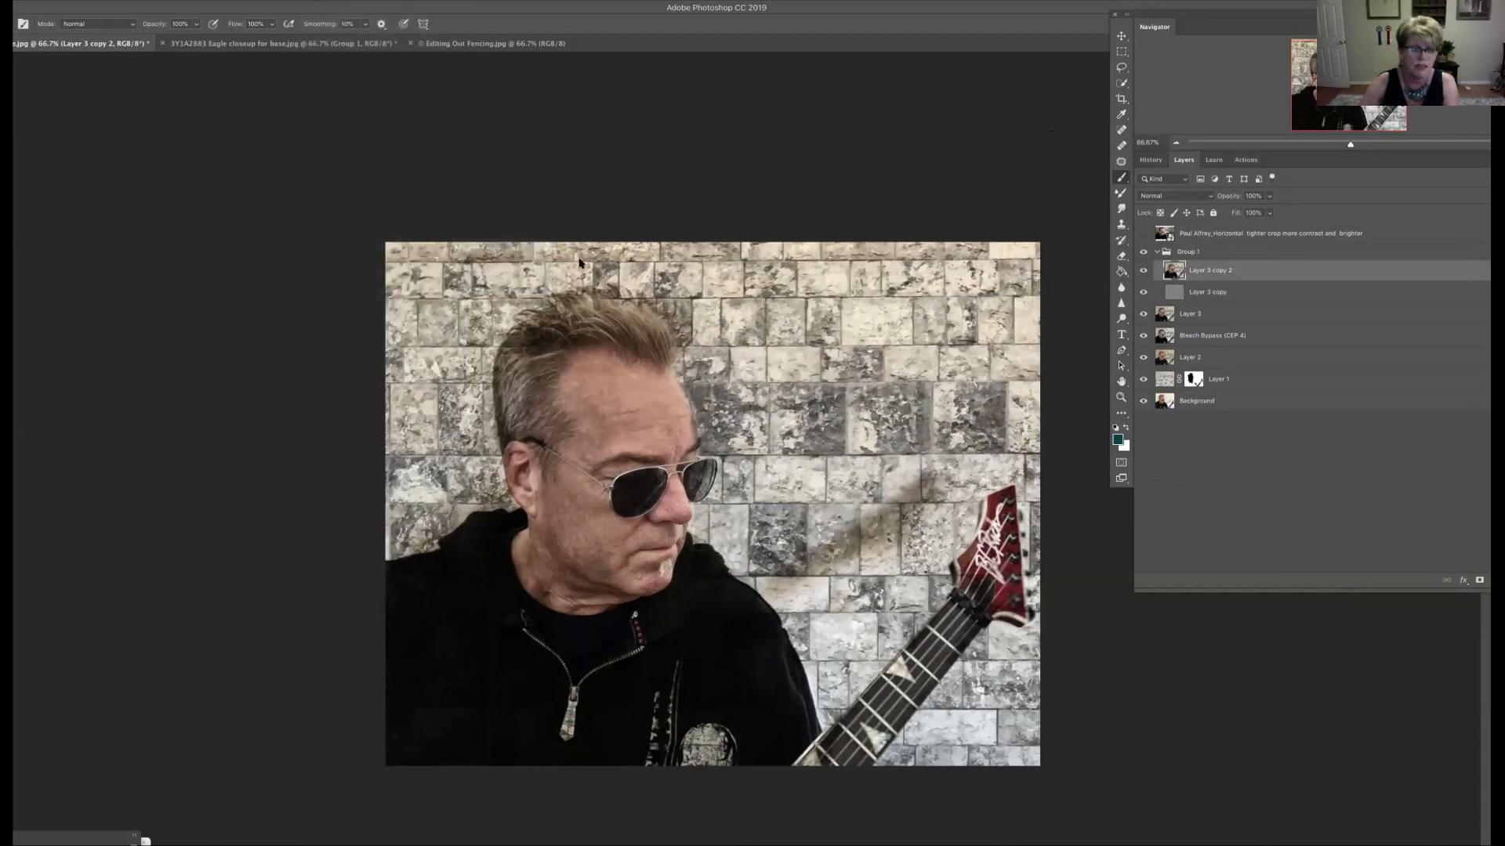
left_click_drag(960, 288, 957, 284)
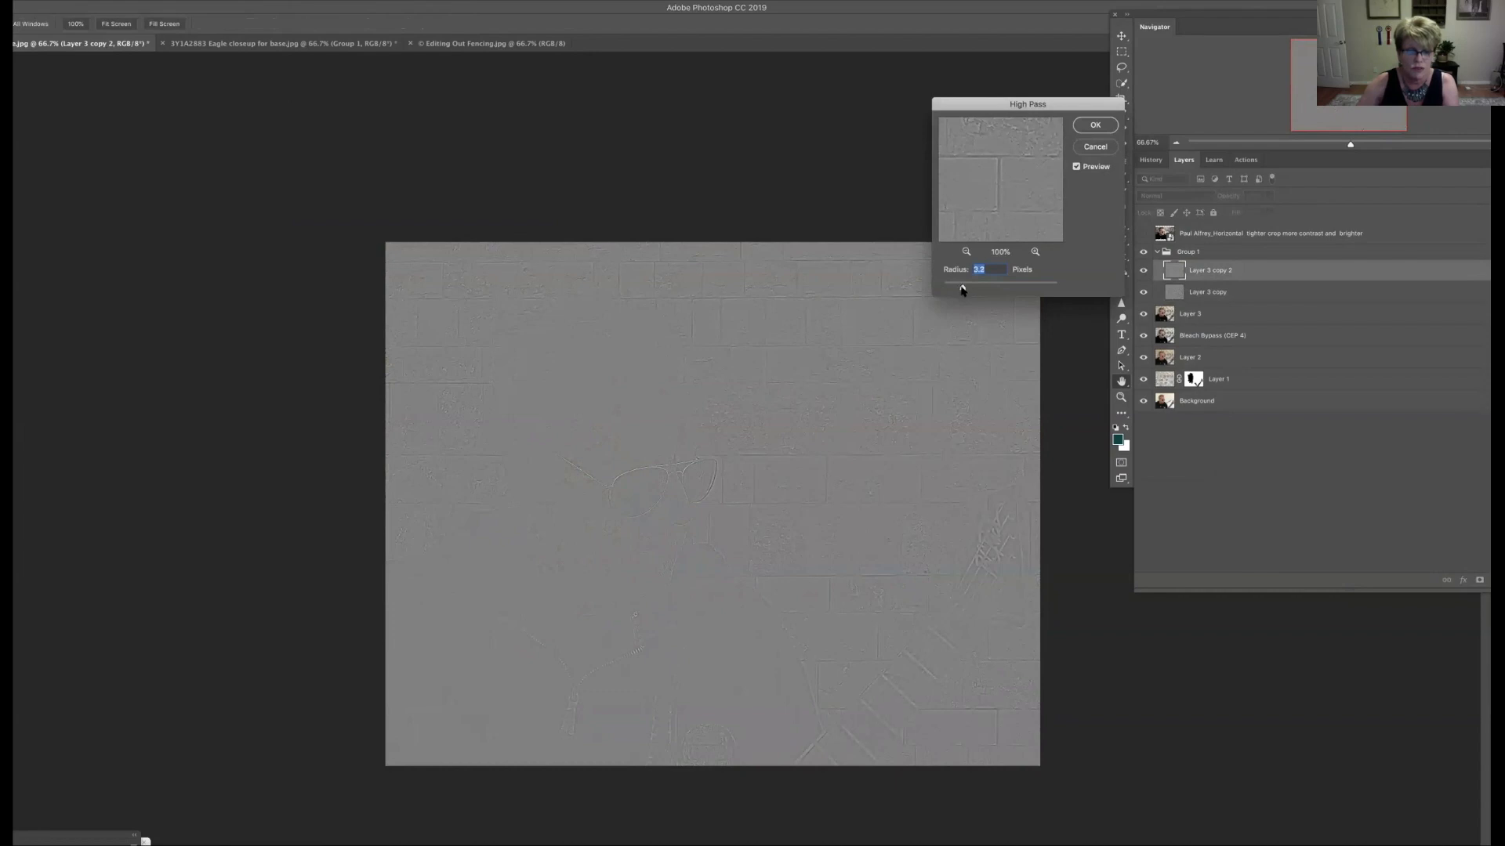
left_click(1096, 126)
left_click(1204, 196)
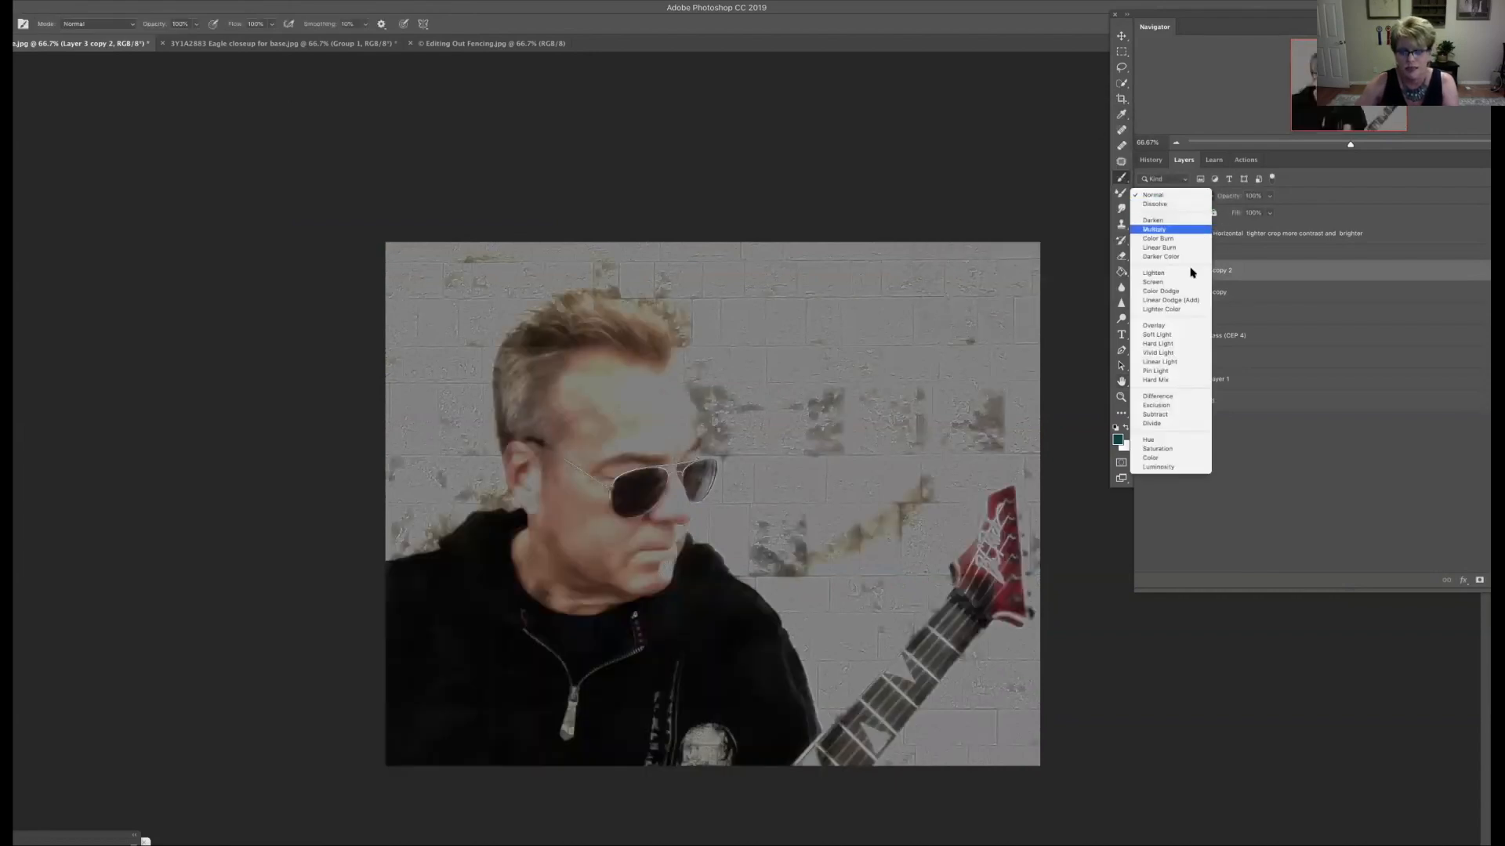
left_click(1182, 336)
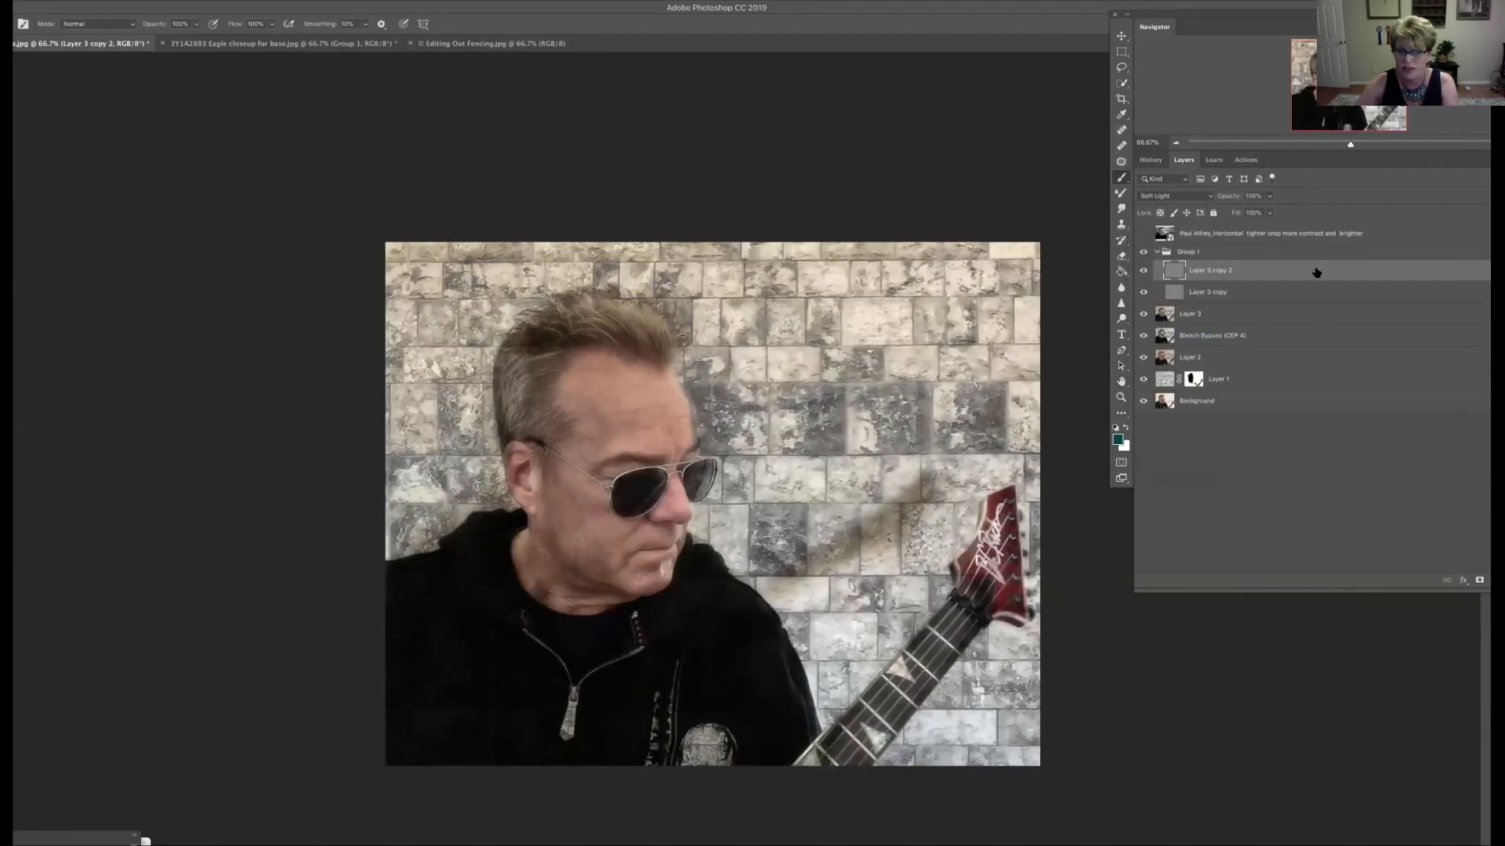
Step: Collapse Group 1 and toggle its visibility to compare the image with and without the skin softening
left_click(1156, 251)
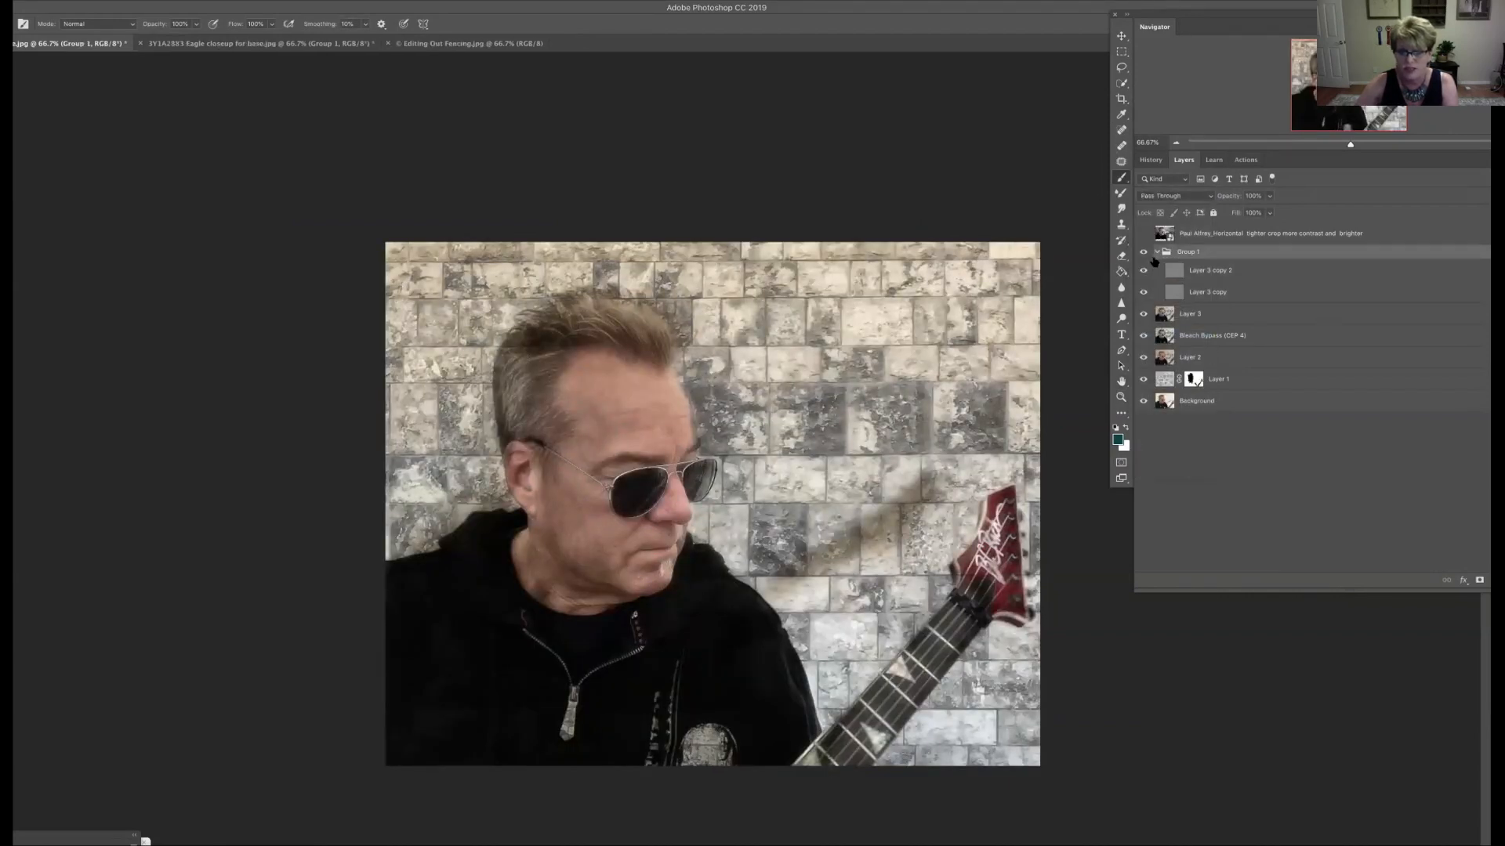
left_click(1143, 251)
left_click(1143, 252)
left_click(1143, 251)
left_click(1144, 252)
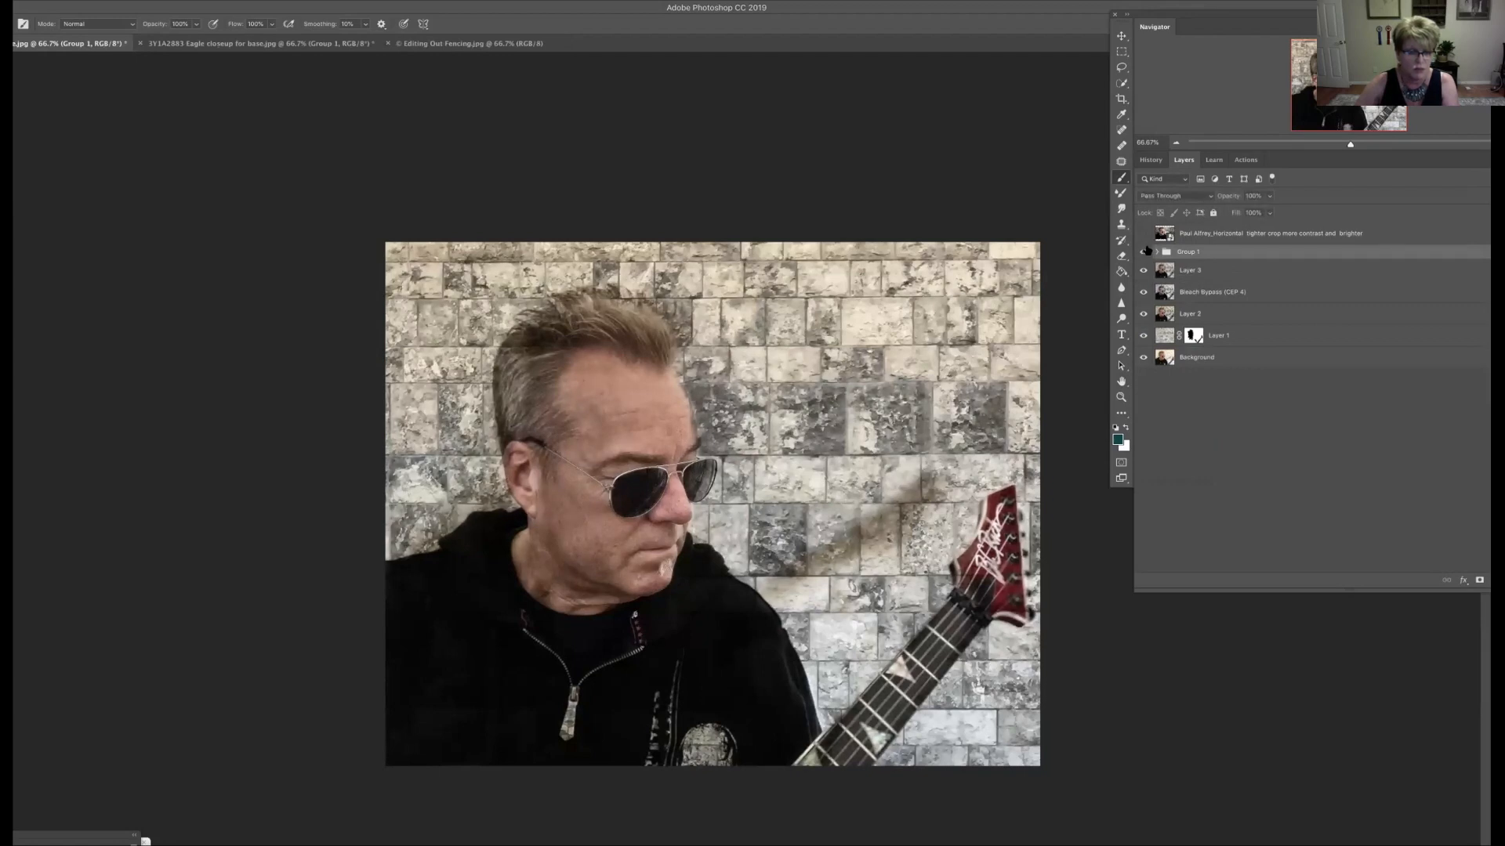
left_click(1143, 252)
left_click(1143, 252)
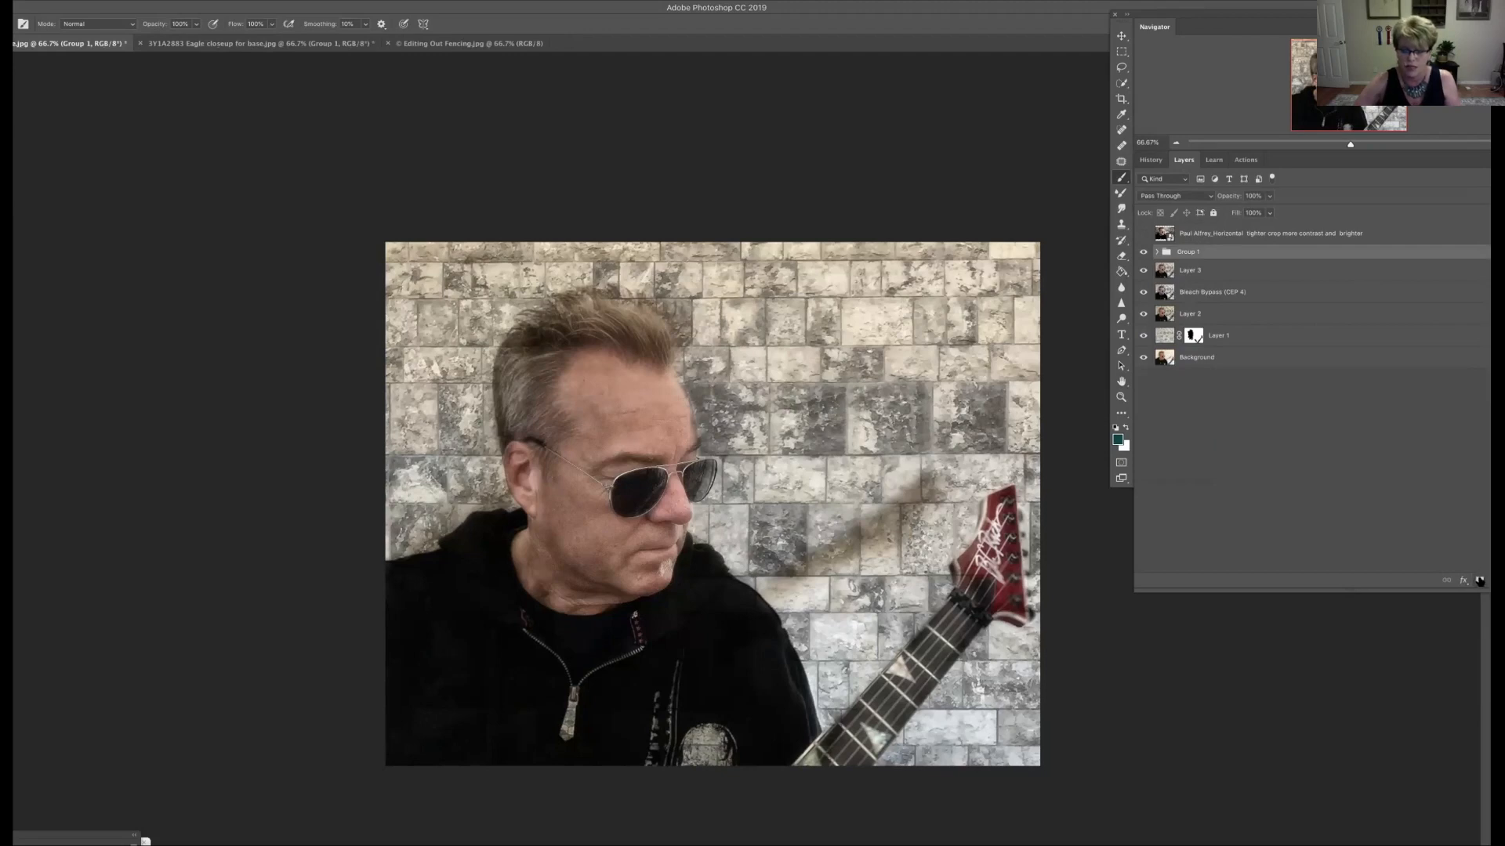
Step: Add a black layer mask to Group 1 and paint it white over the man's facial skin to restrict the softening there
left_click(1479, 580)
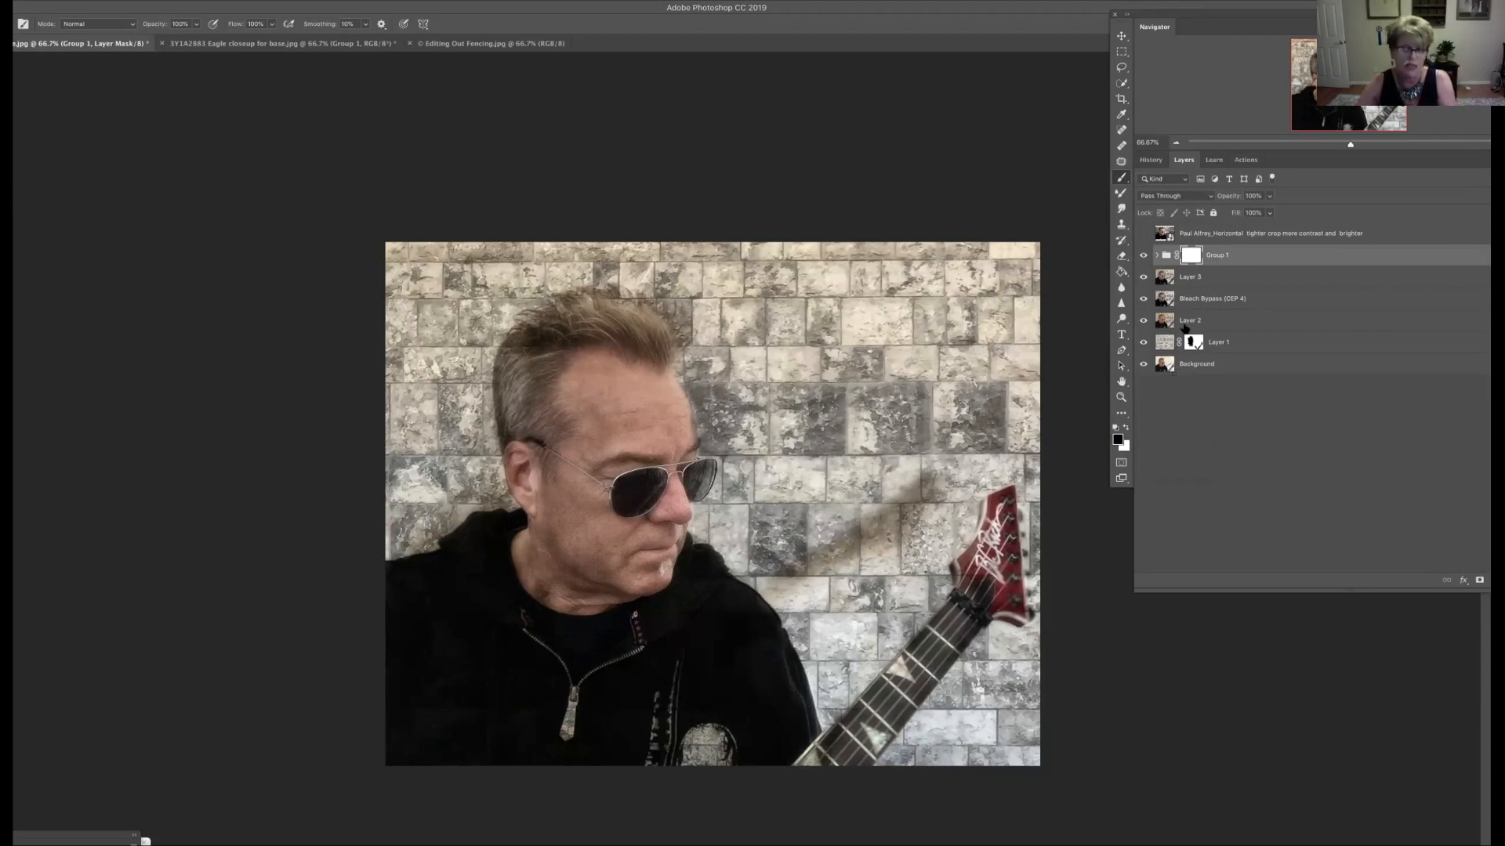
key("ctrl+i")
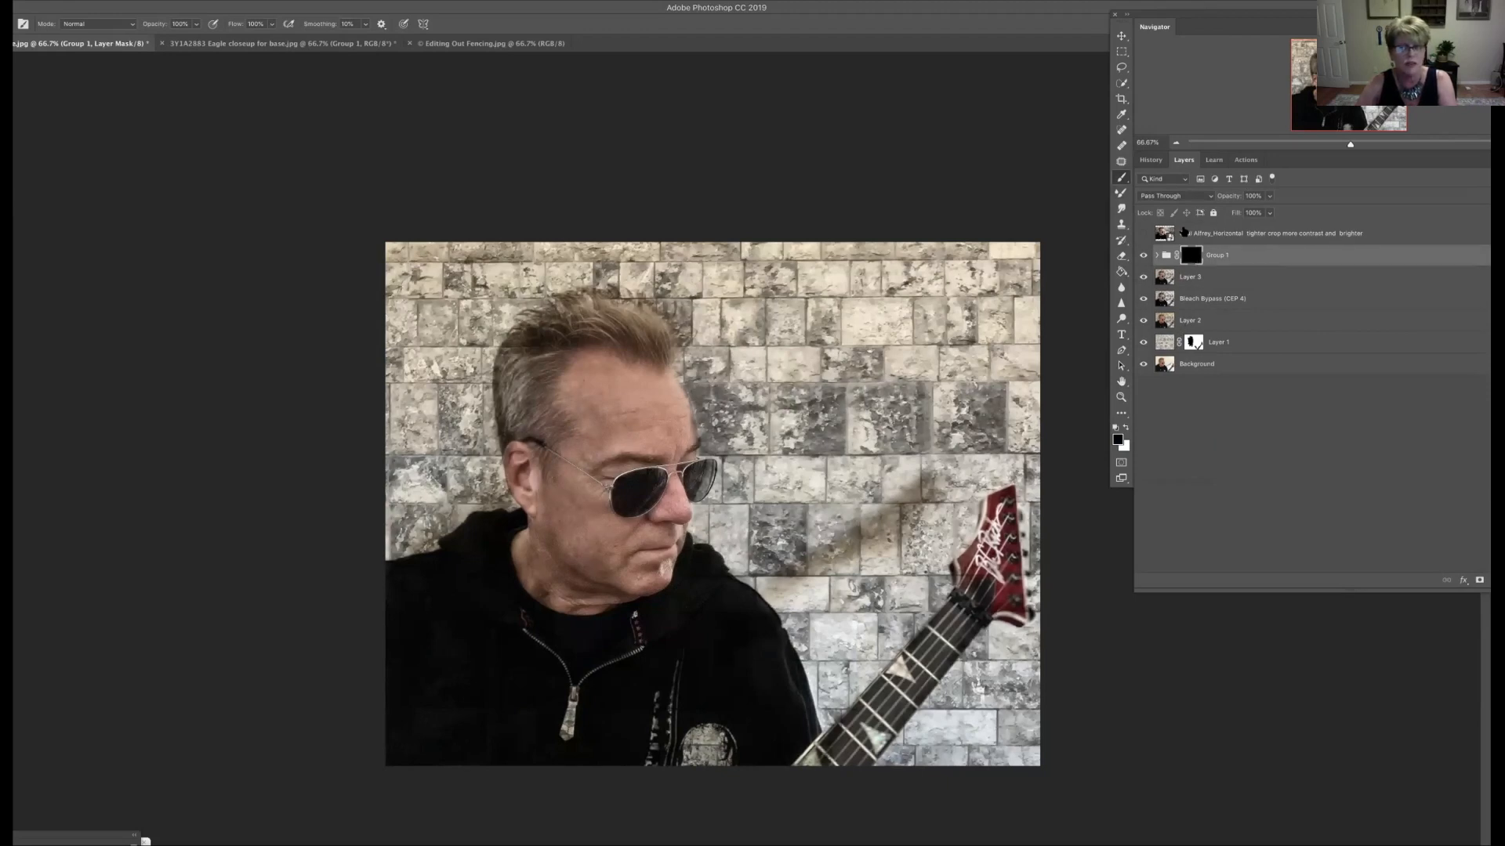
left_click(1126, 427)
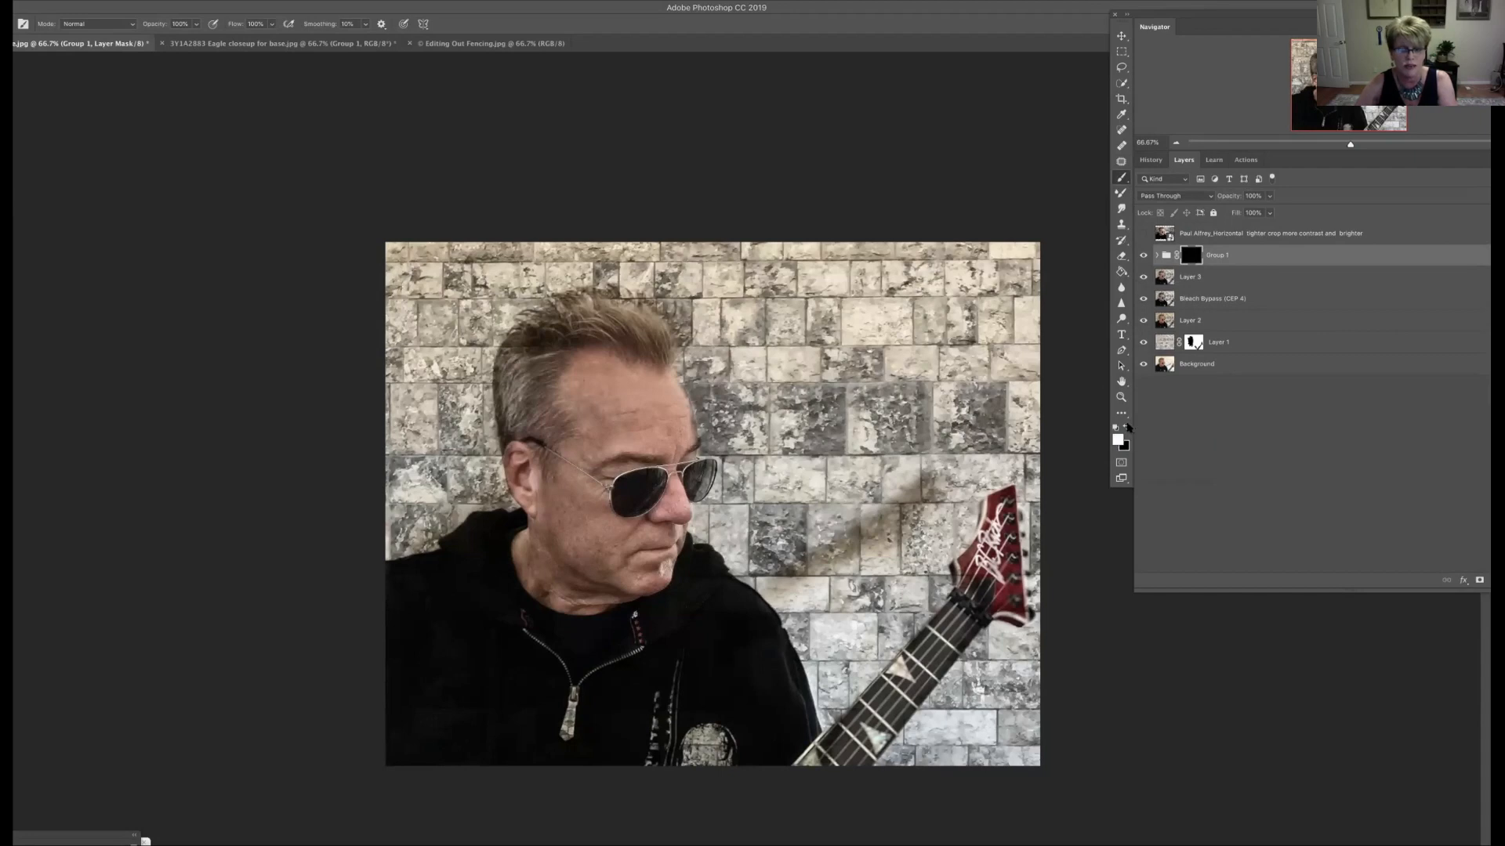
left_click_drag(607, 461, 649, 429)
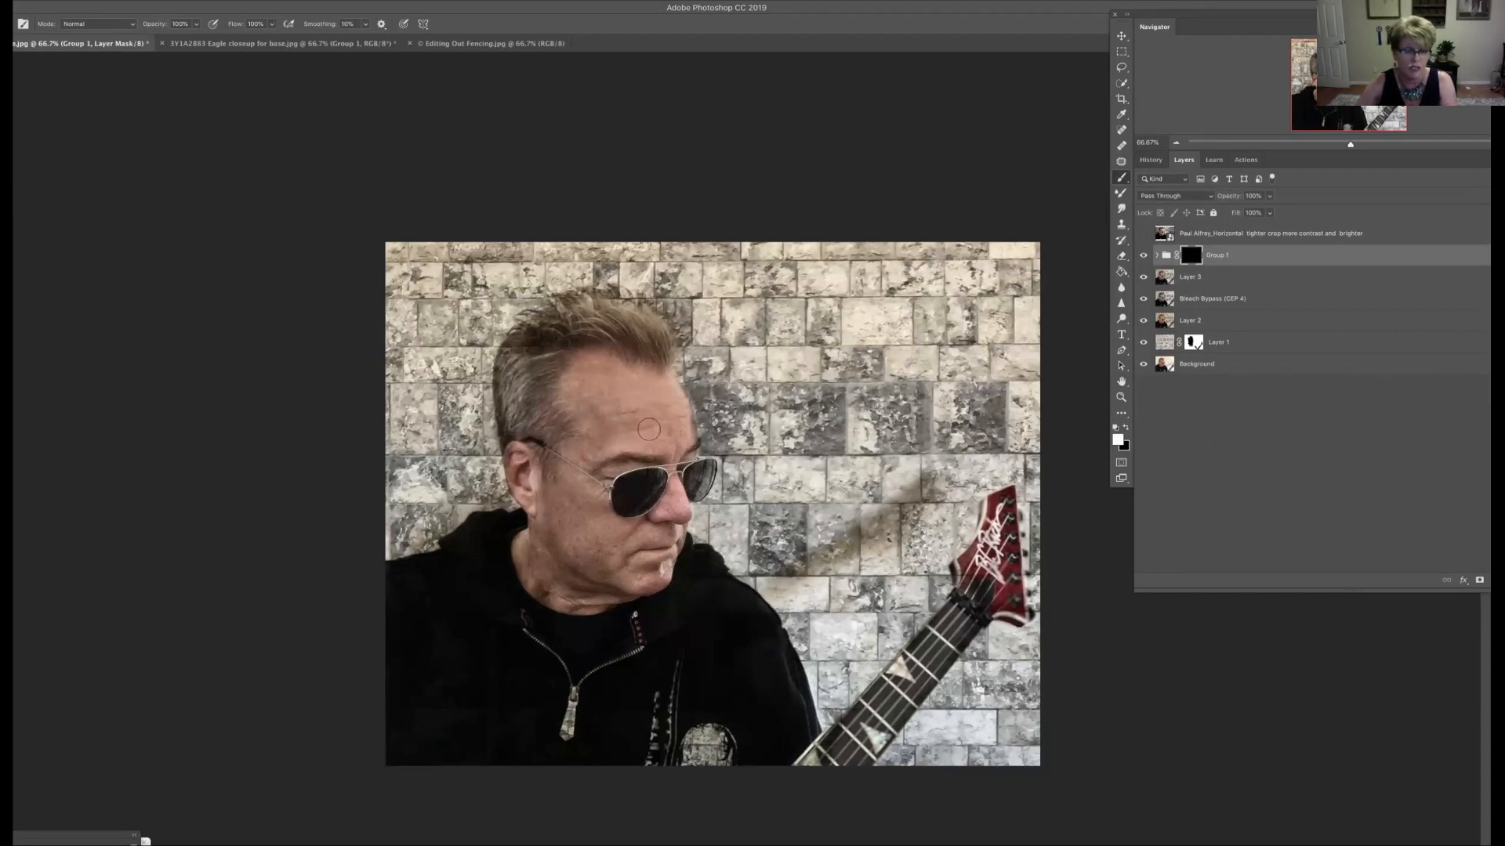
mouse_move(607, 542)
left_mouse_down()
mouse_move(548, 539)
mouse_move(560, 587)
mouse_move(542, 579)
mouse_move(555, 592)
mouse_move(617, 532)
mouse_move(661, 524)
mouse_move(665, 494)
mouse_move(626, 581)
mouse_move(645, 557)
left_mouse_up()
mouse_move(590, 421)
left_mouse_down()
mouse_move(588, 383)
mouse_move(672, 441)
mouse_move(645, 456)
mouse_move(627, 418)
mouse_move(581, 401)
mouse_move(565, 452)
mouse_move(569, 394)
mouse_move(576, 439)
mouse_move(611, 395)
mouse_move(670, 419)
mouse_move(632, 403)
mouse_move(649, 389)
mouse_move(678, 424)
mouse_move(536, 500)
left_mouse_up()
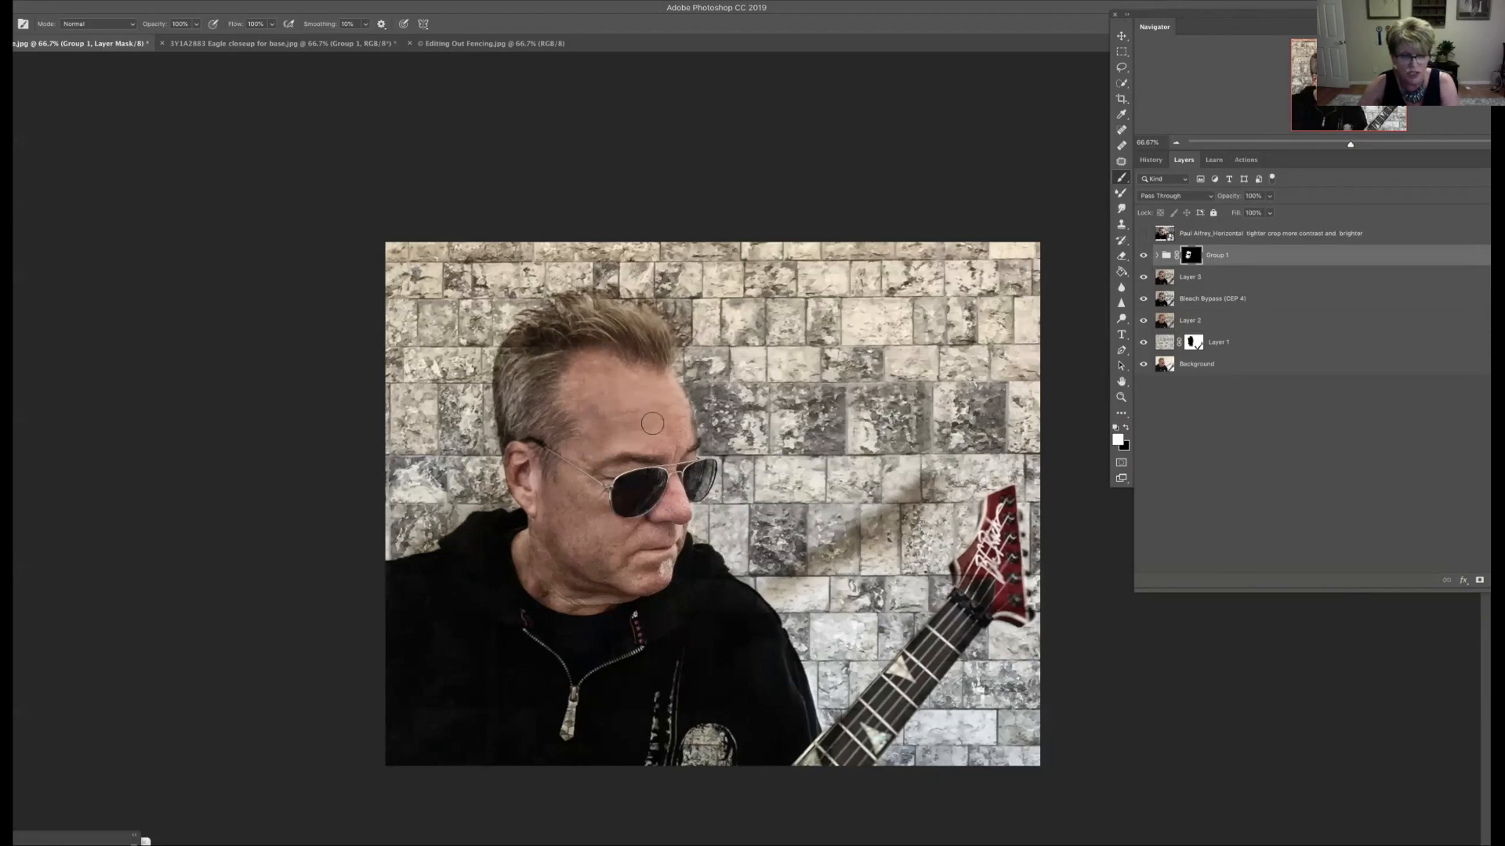
left_click(1143, 256)
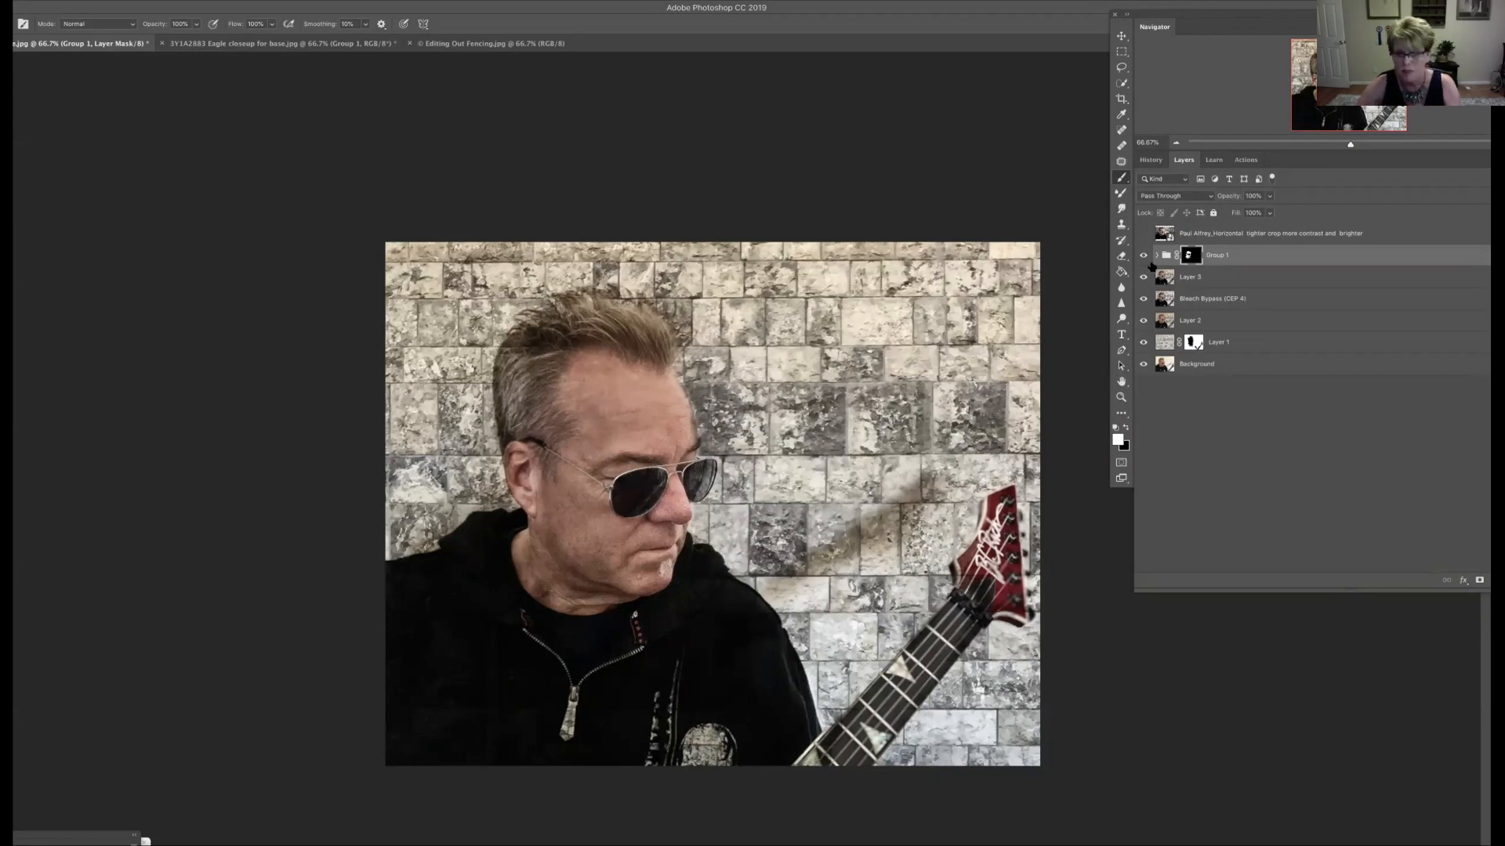
Step: Toggle Group 1's visibility to compare the face with and without the masked skin softening
left_click(1146, 261)
left_click(1145, 256)
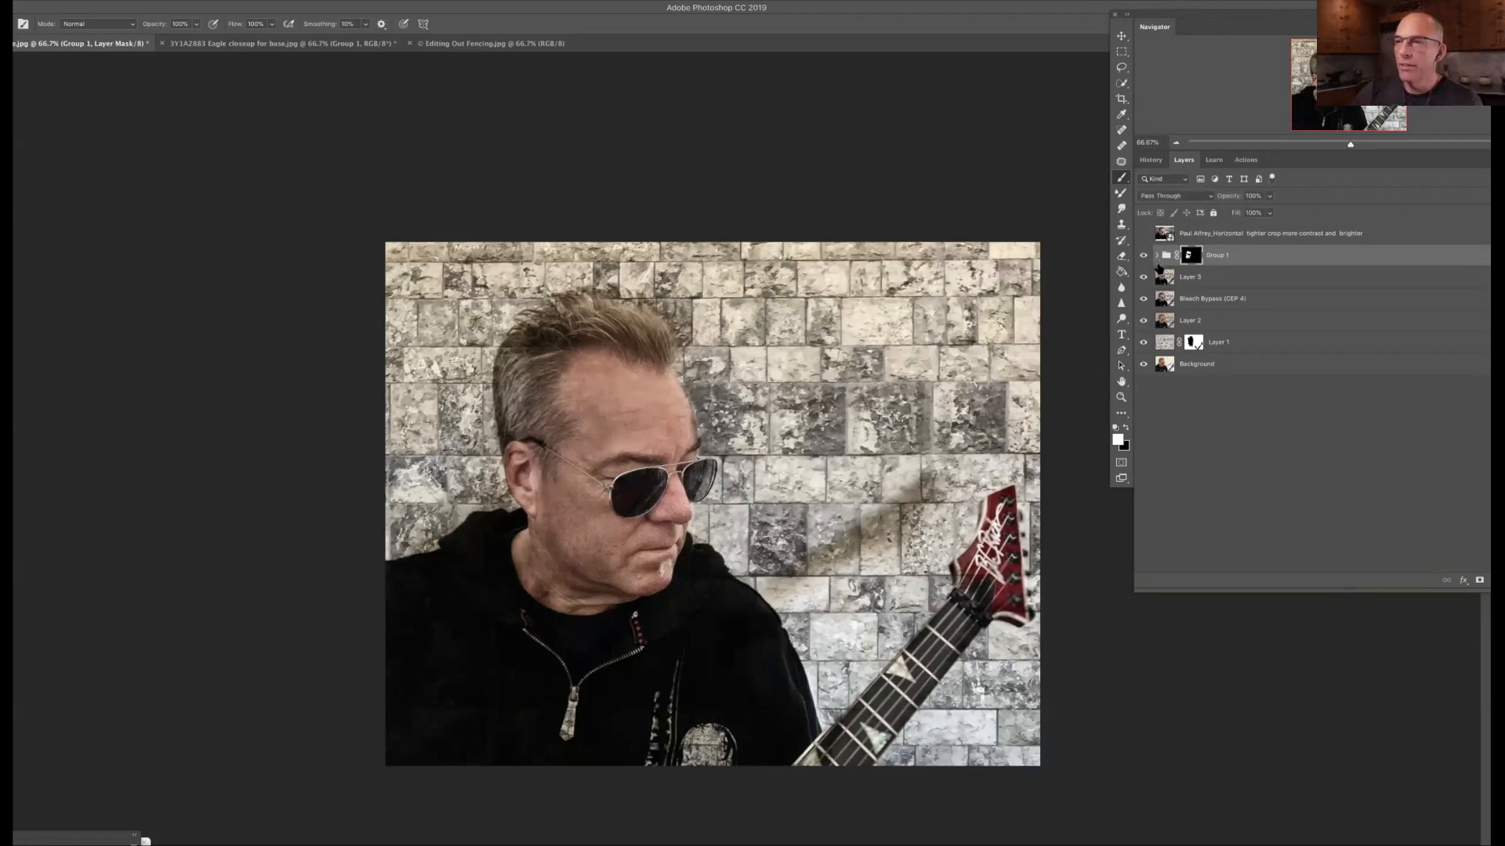
left_click(1144, 257)
left_click(1143, 257)
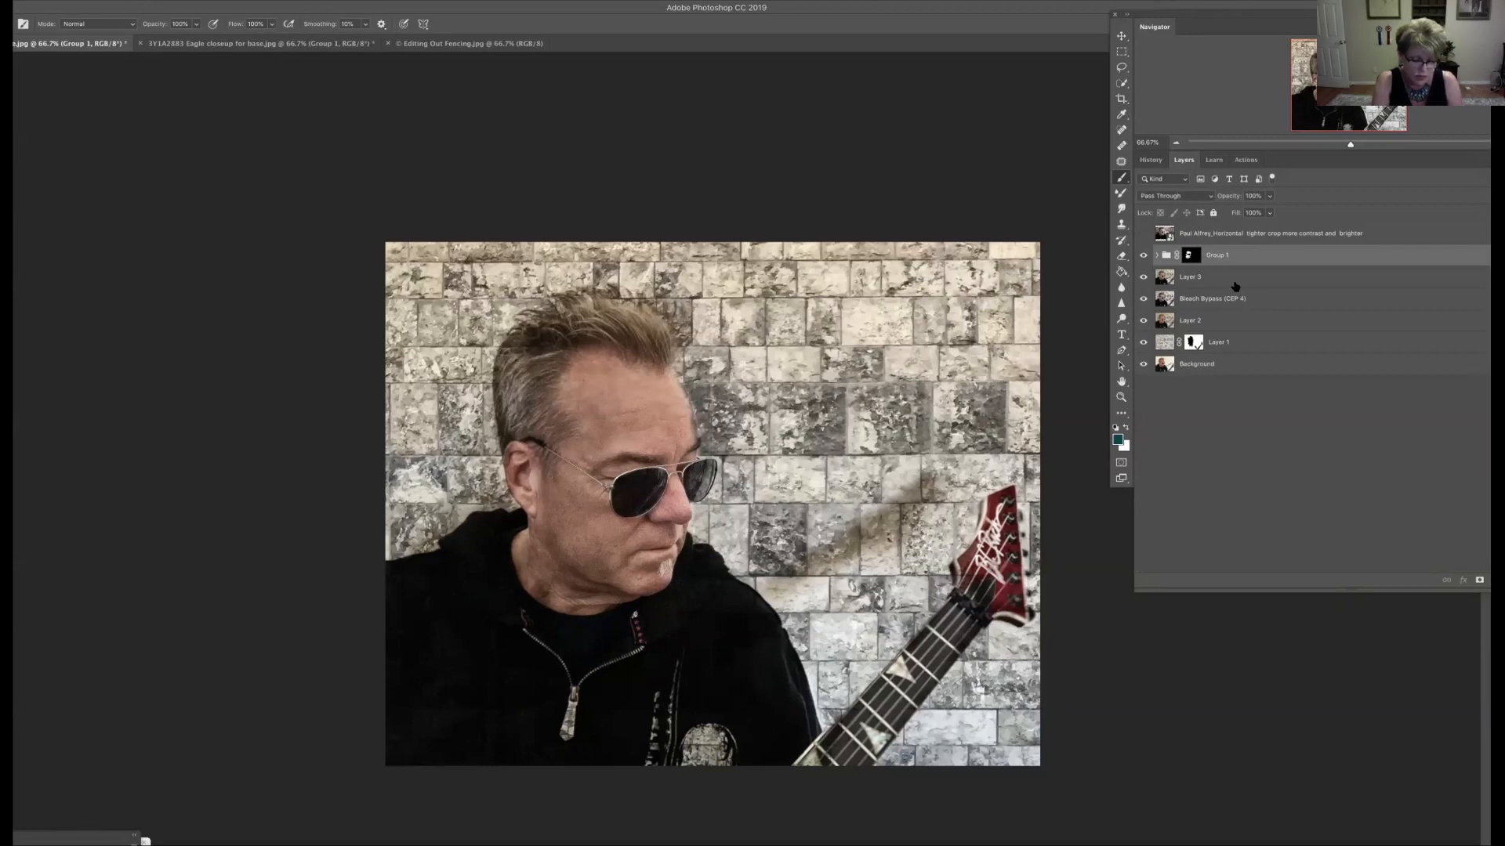
Step: Stamp the visible image into a new layer above Group 1 and duplicate that merged layer twice
key("super+alt+shift+e")
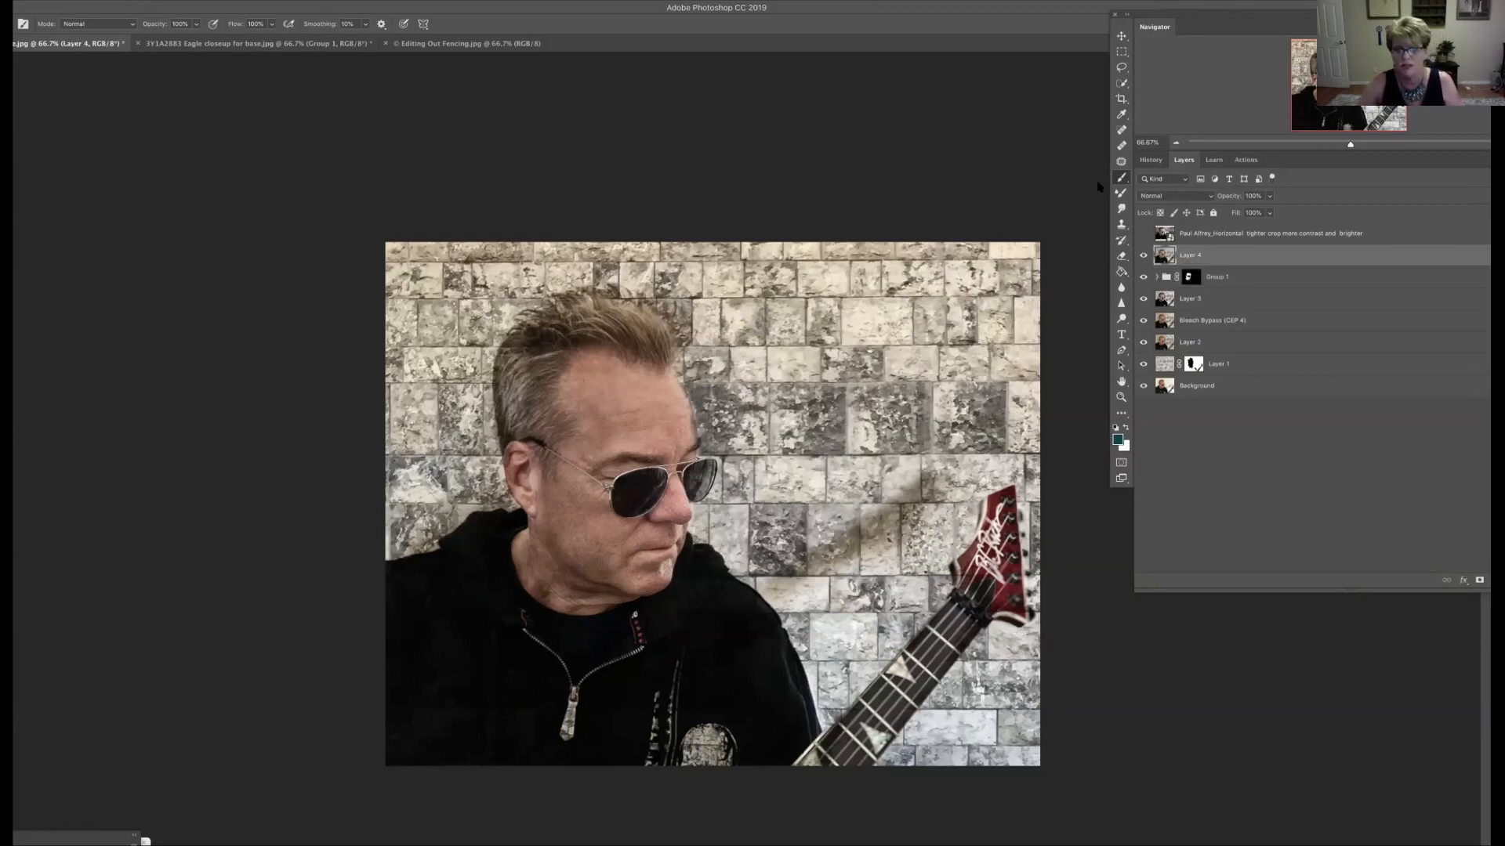
left_click_drag(1143, 277, 1140, 567)
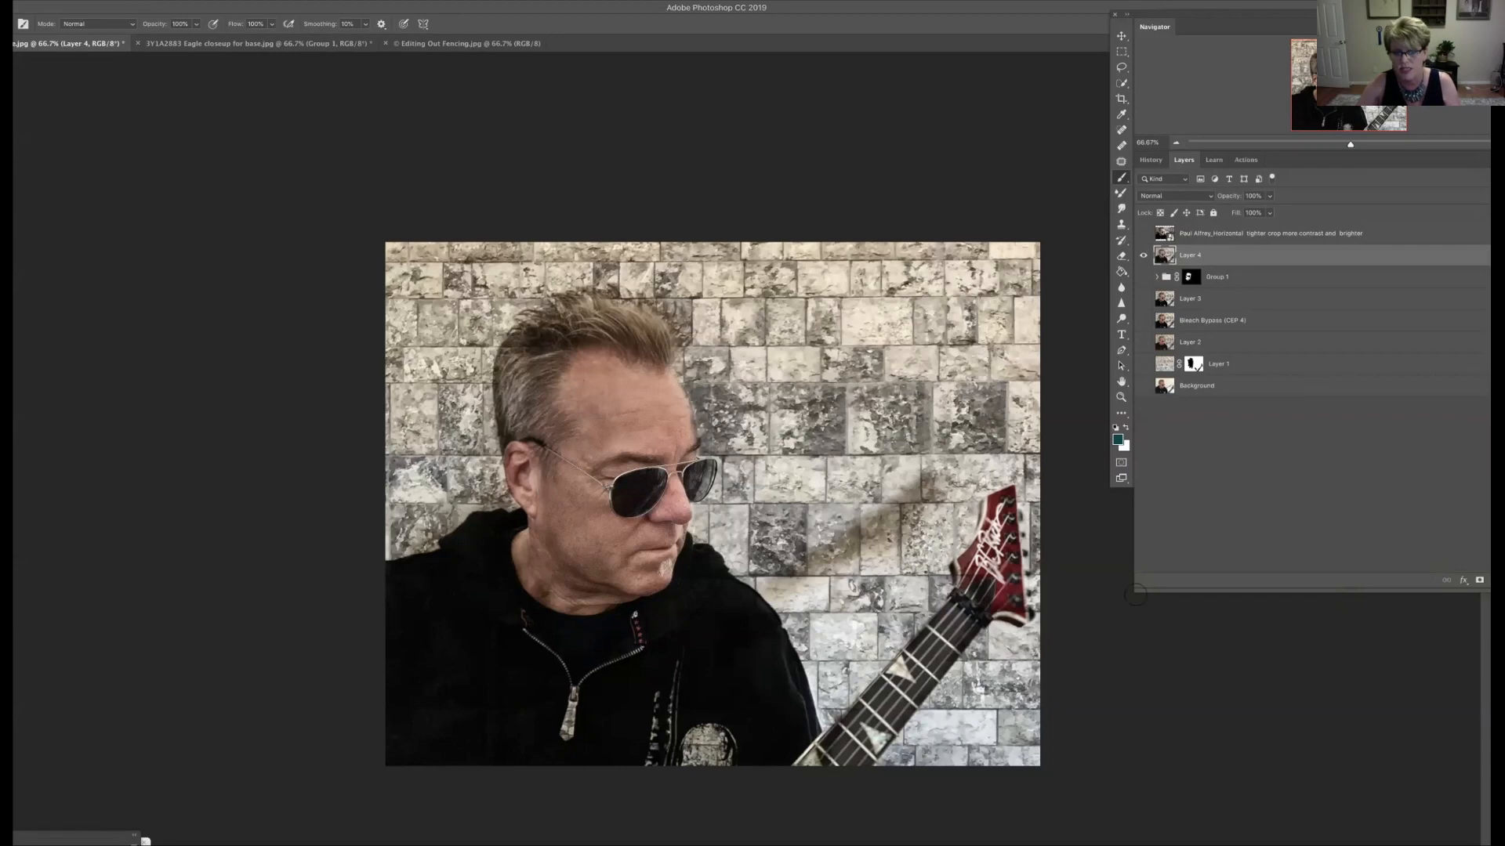
left_click_drag(1131, 370, 1126, 314)
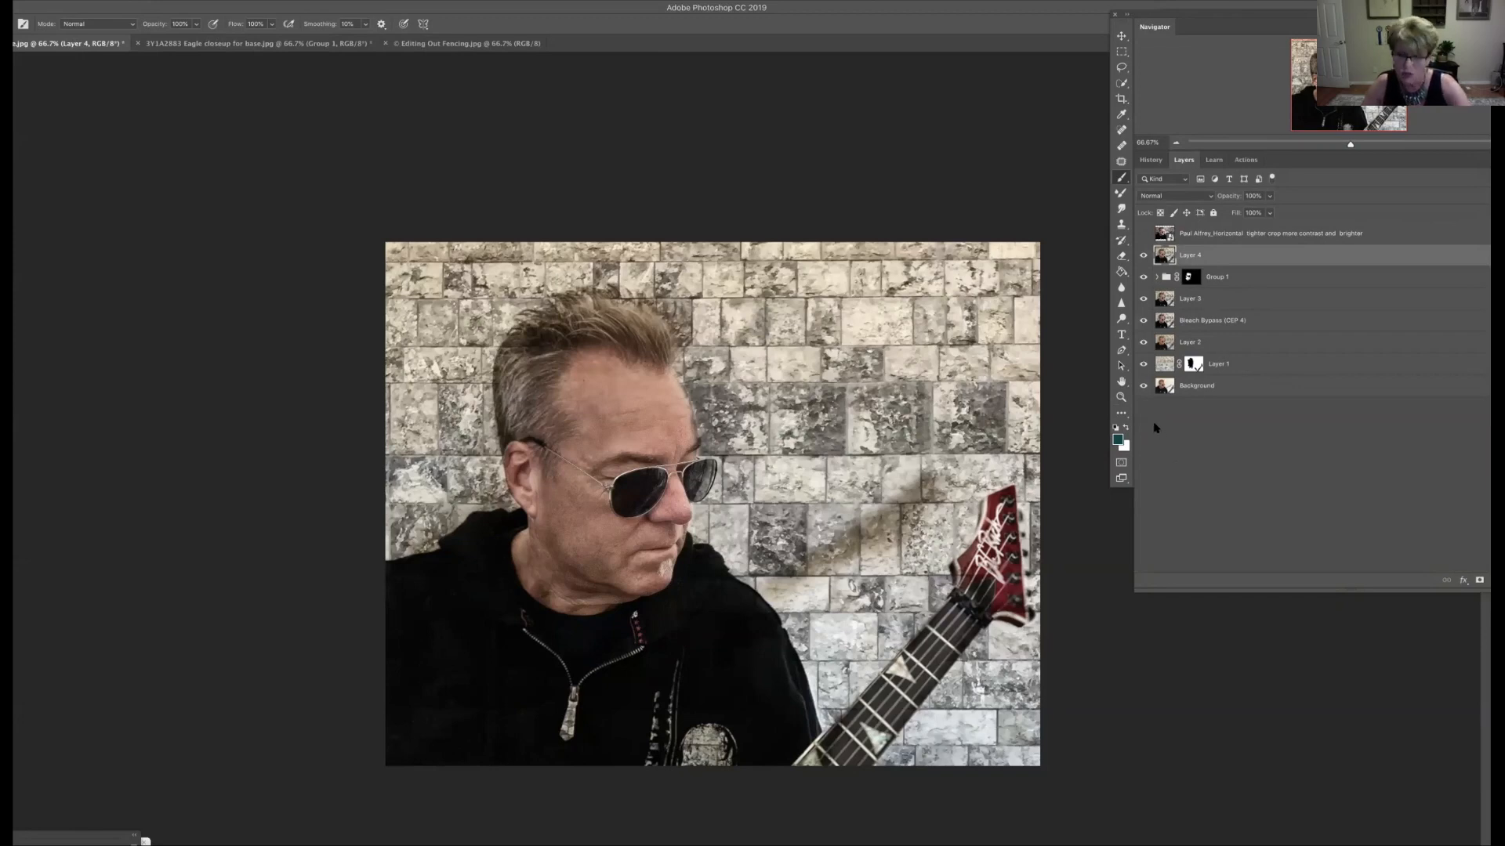
key("super+j")
key("super+j")
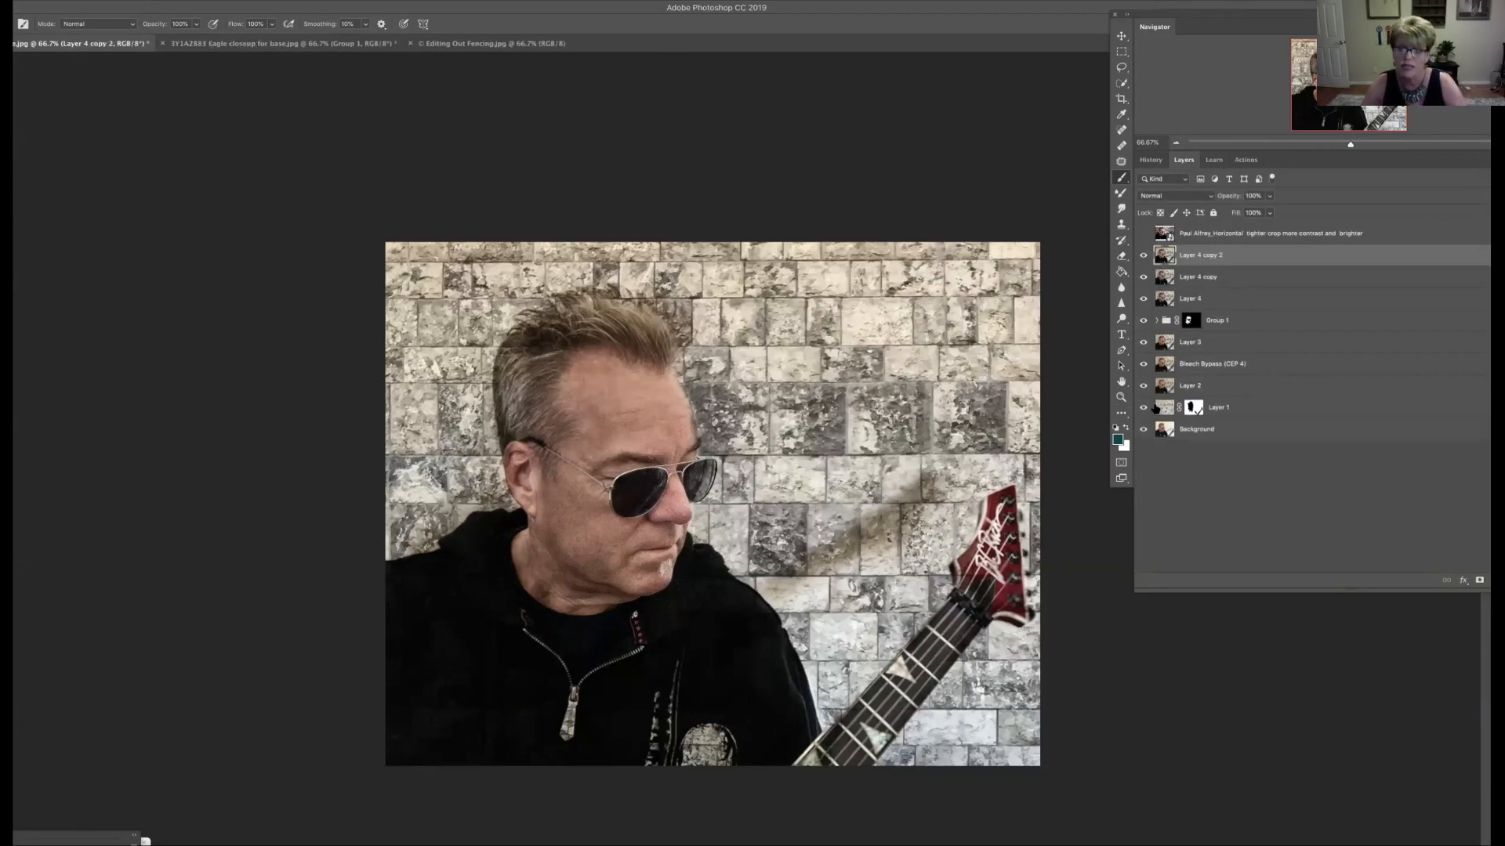
Step: Set Layer 4 copy to Screen blend mode at 67% opacity
left_click(1211, 279)
left_click(1205, 198)
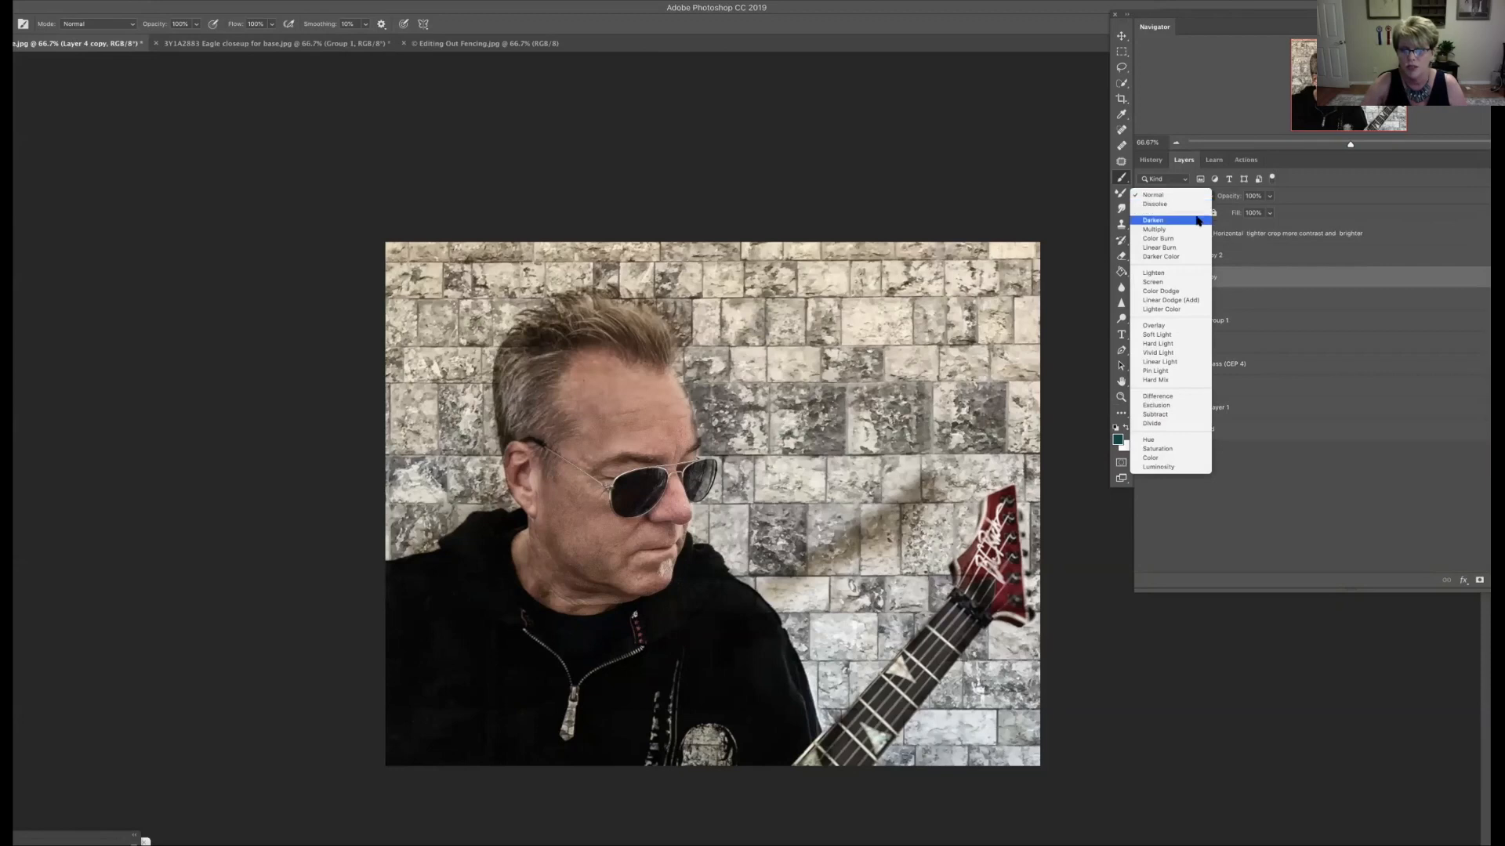
left_click(1190, 282)
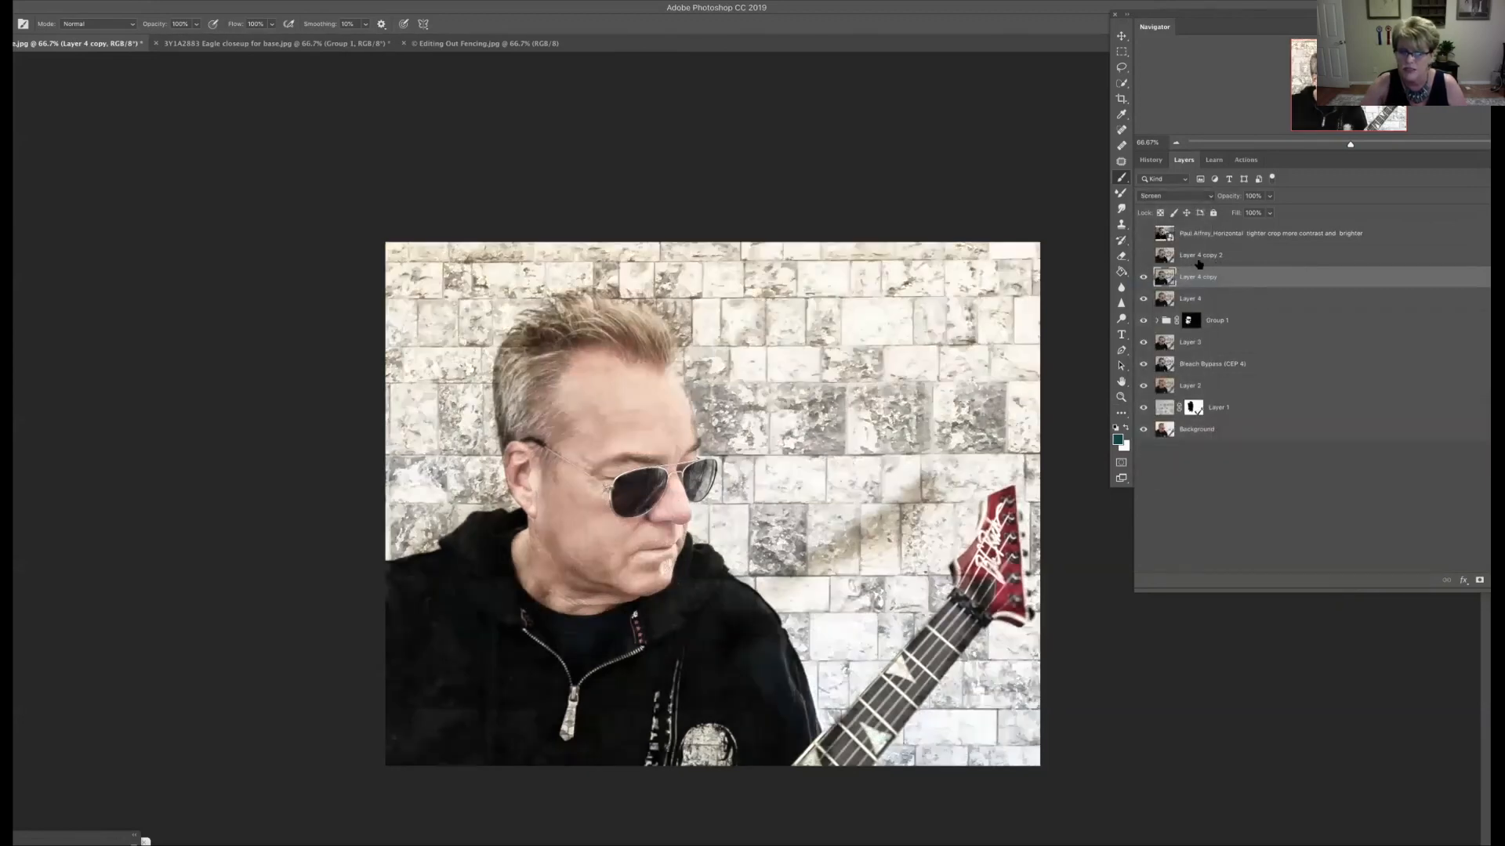
left_click(1271, 196)
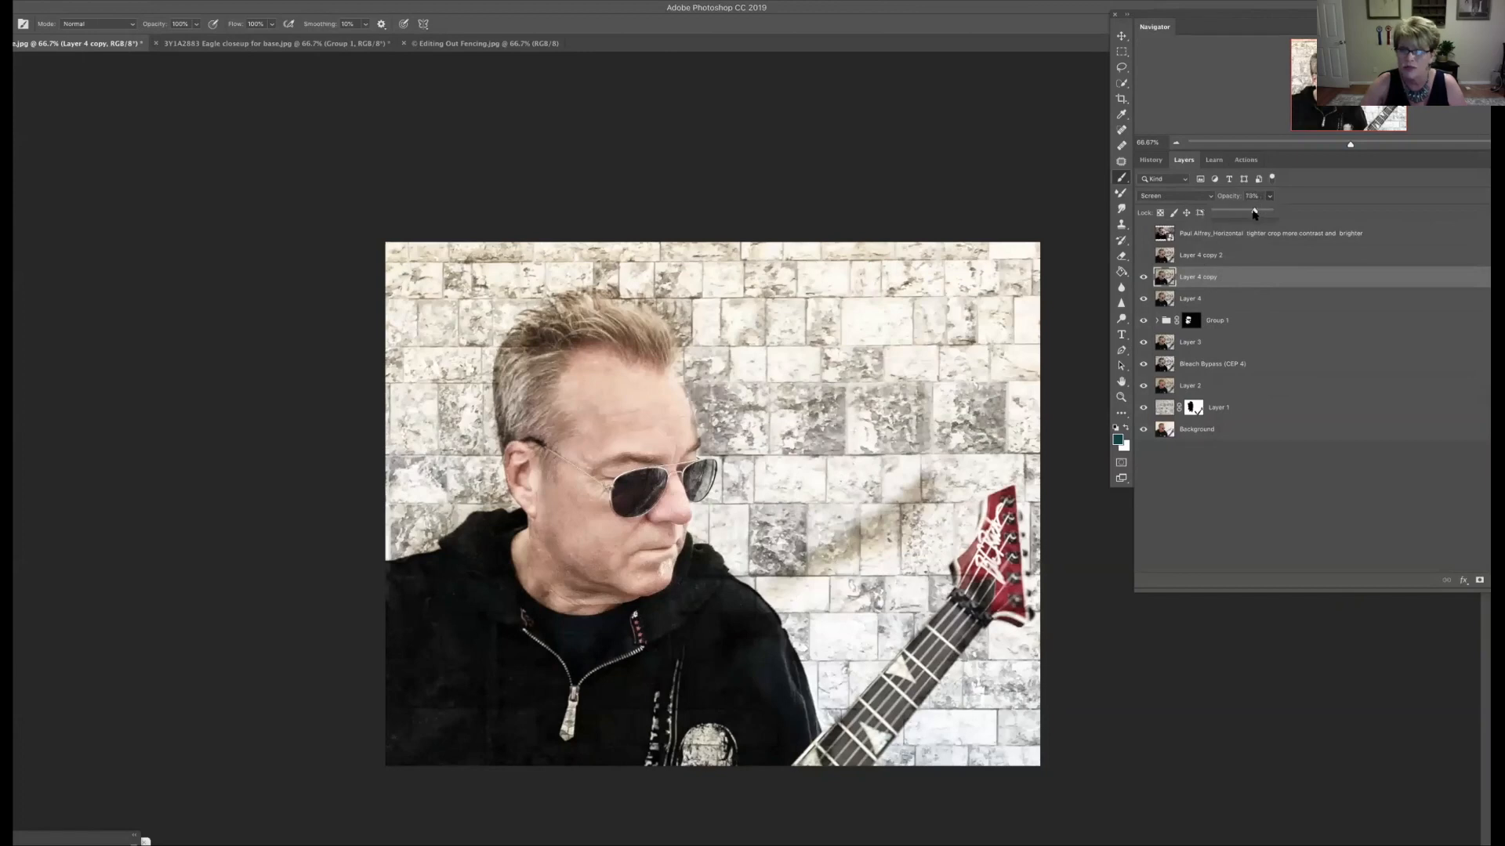
left_click_drag(1251, 214, 1250, 213)
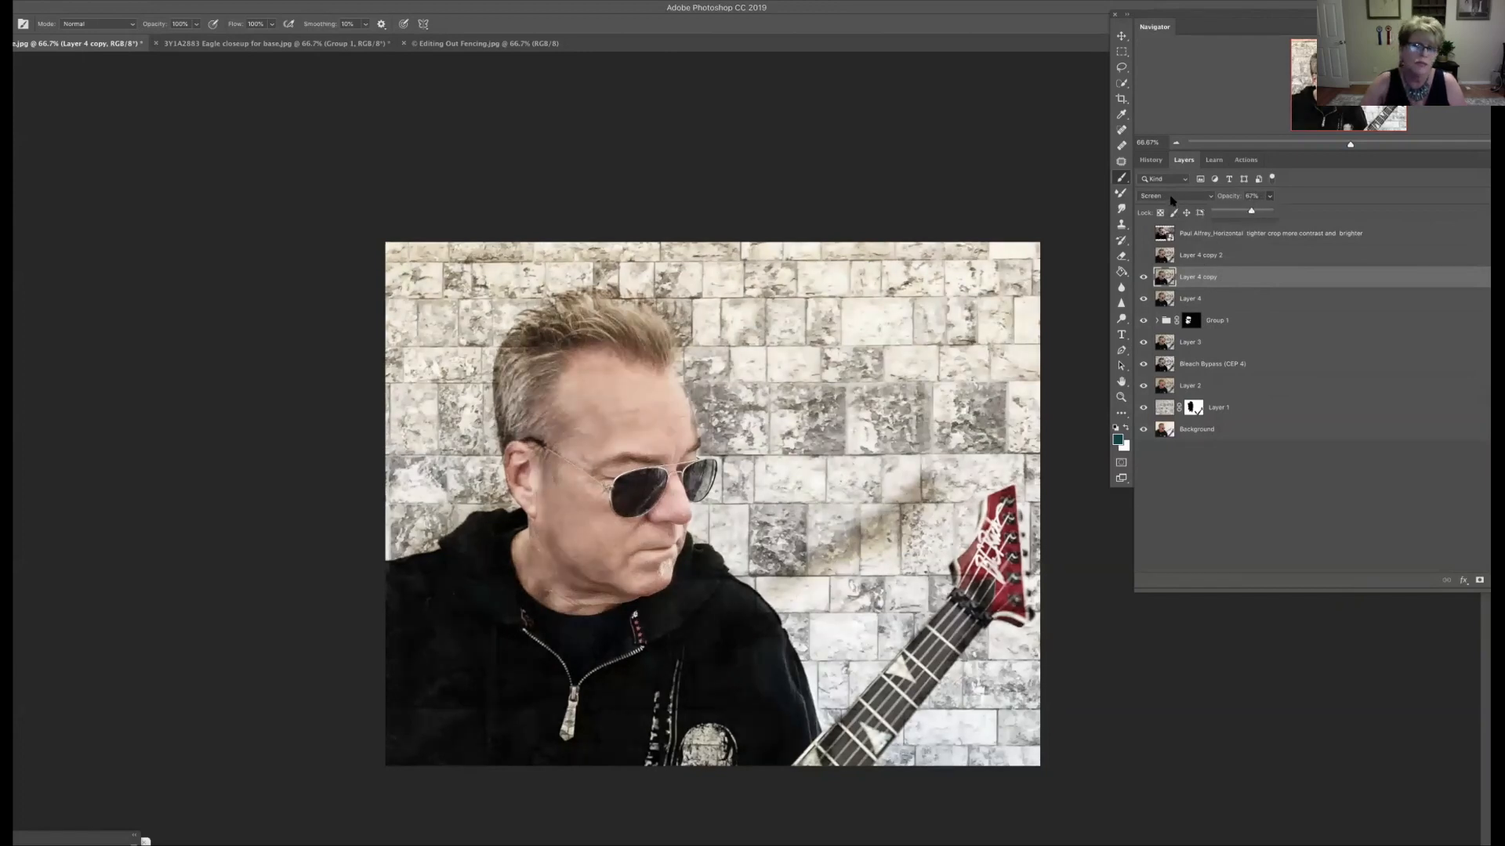
Step: Rename Layer 4 copy as lighter
left_click(1196, 279)
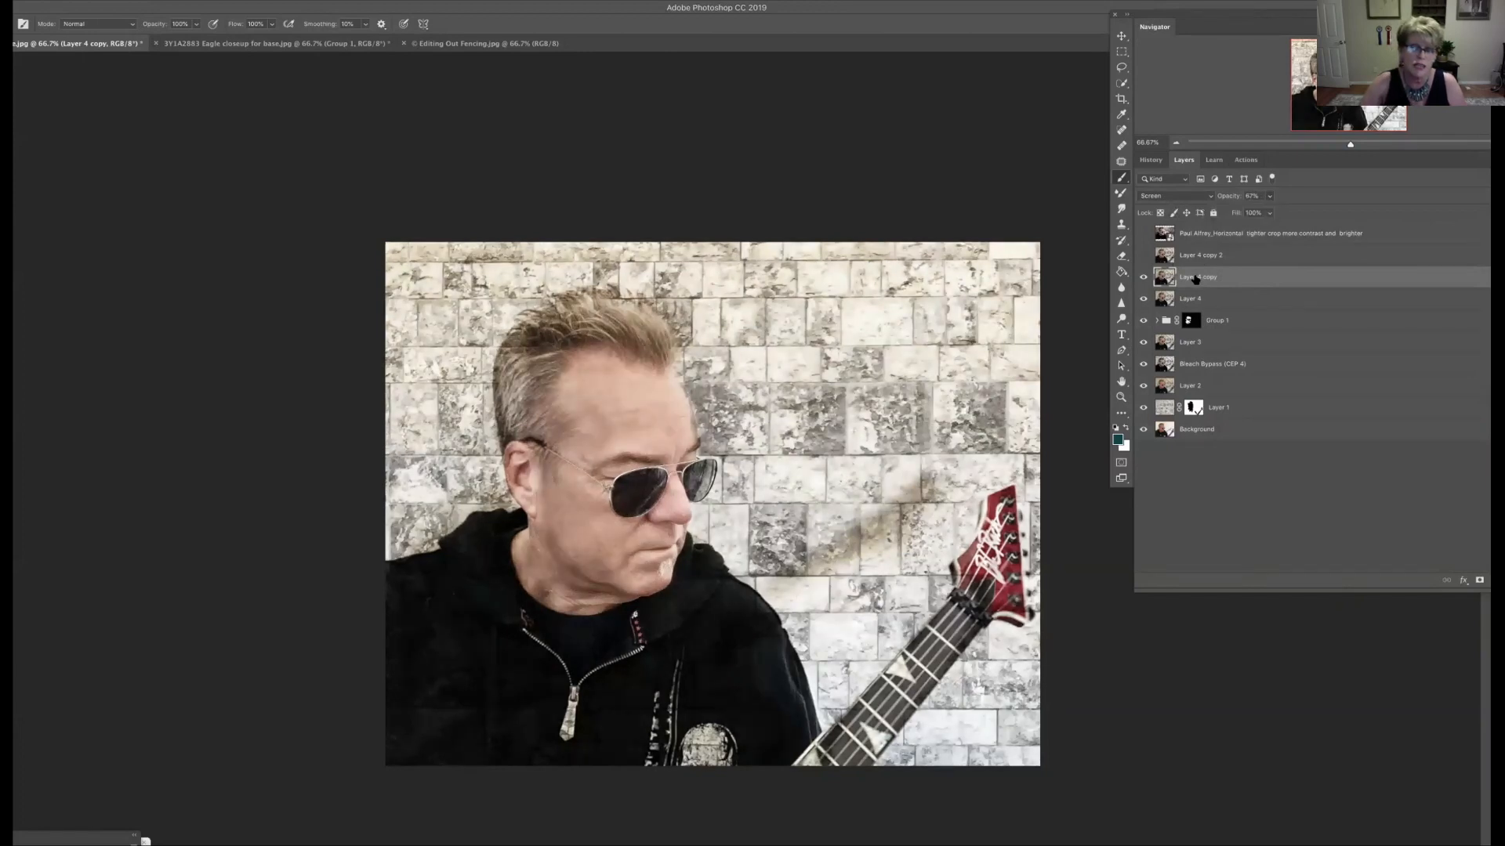
key("BackSpace")
type("lighter")
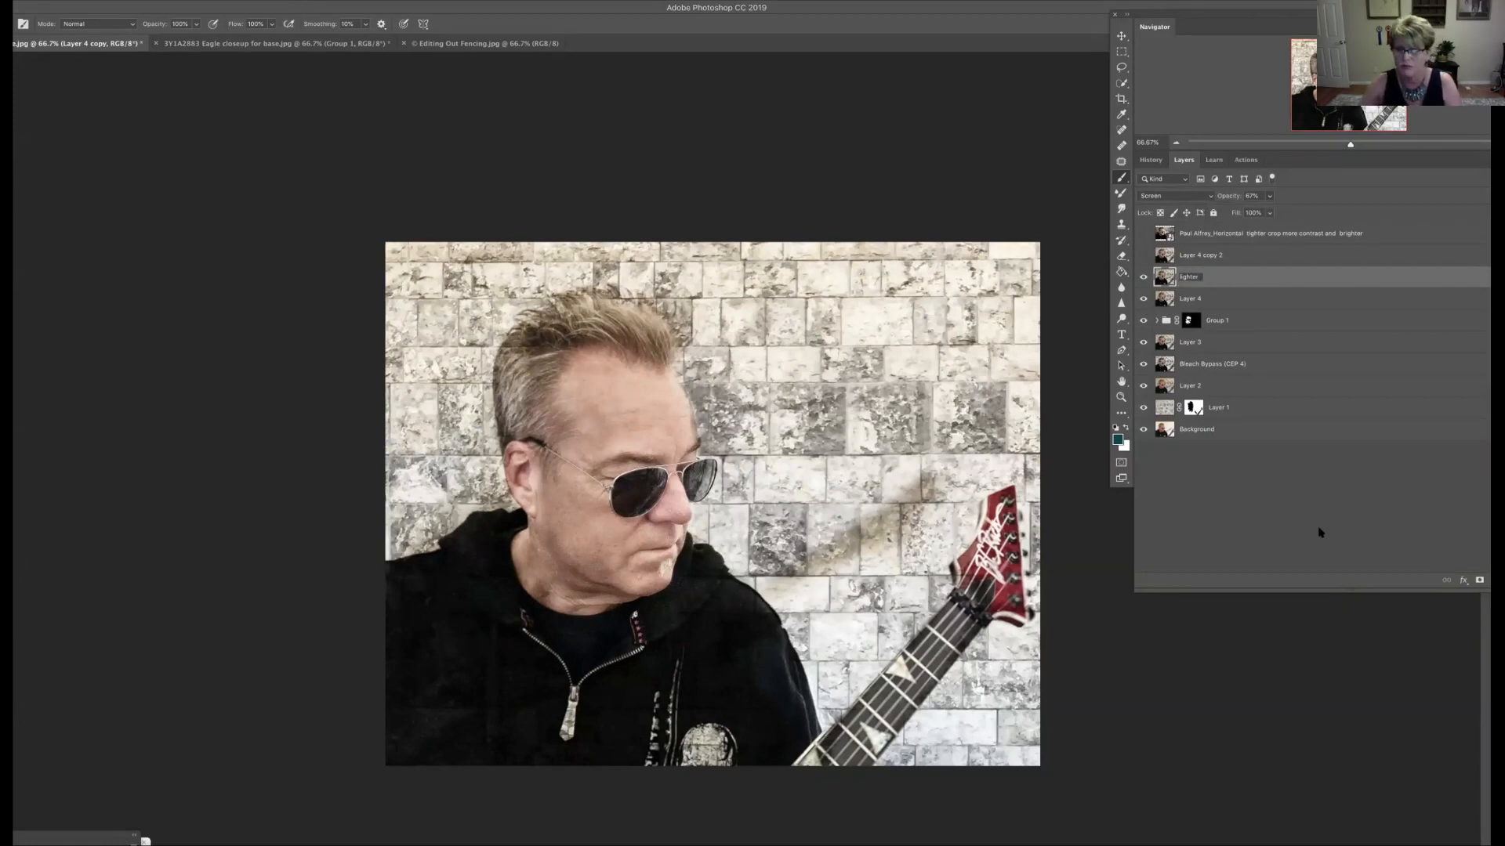
left_click(1320, 532)
Step: Set Layer 4 copy 2 to Multiply blend mode at about 68% opacity
left_click(1210, 254)
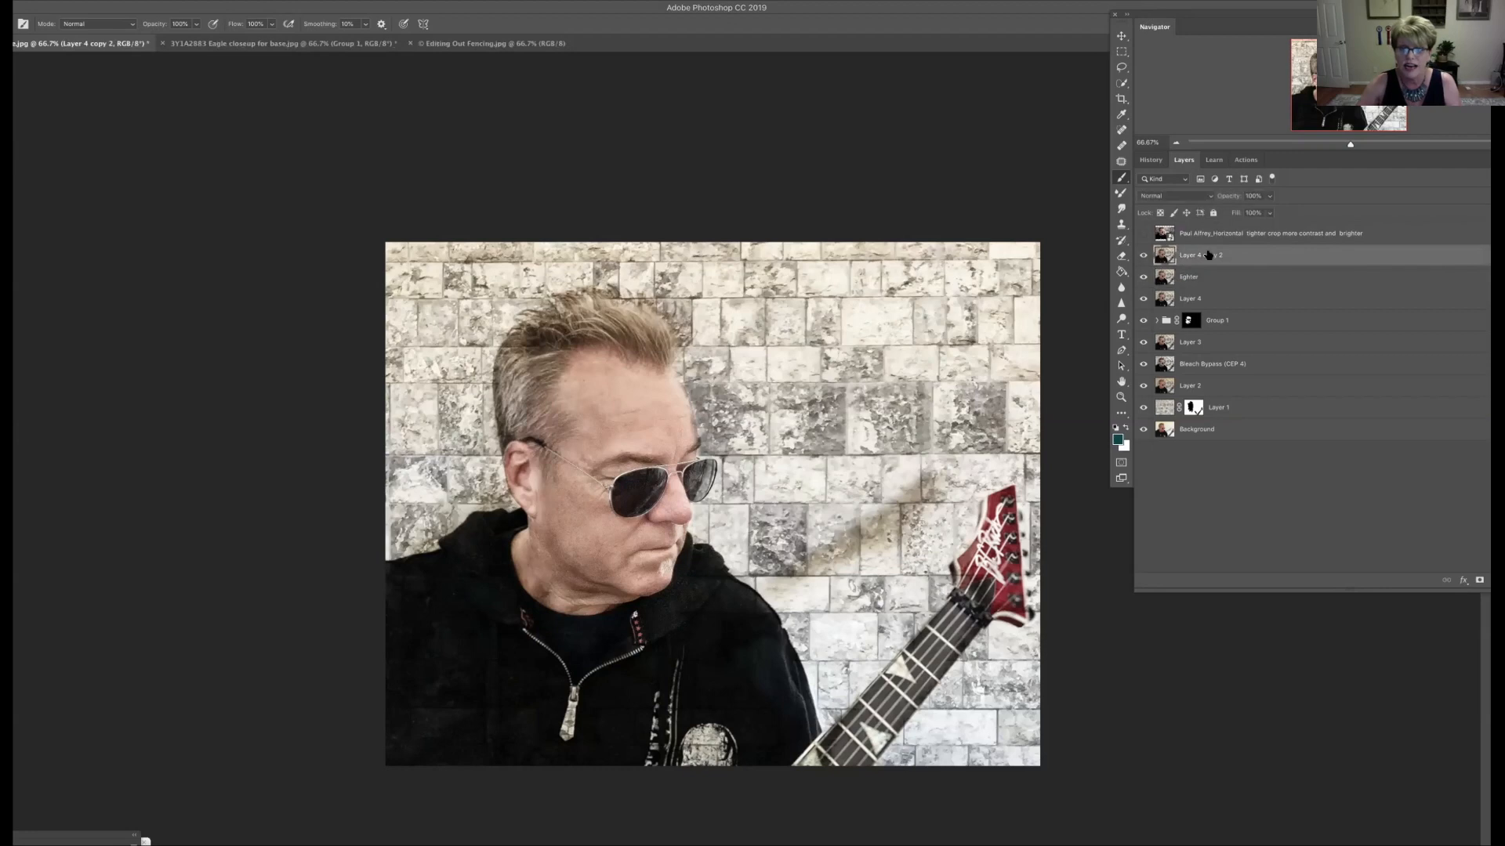
left_click(1180, 197)
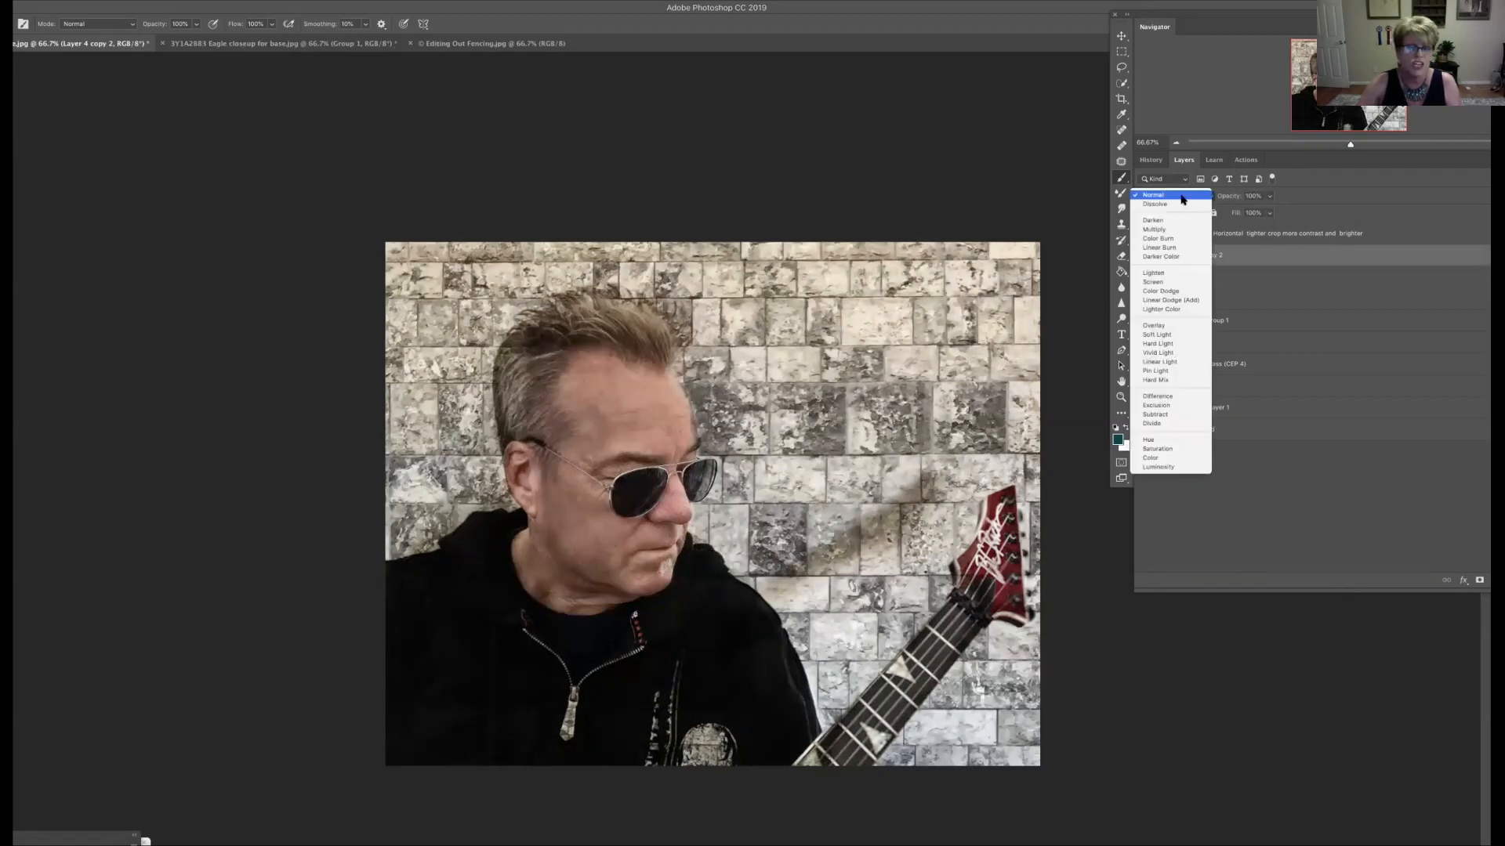
left_click(1179, 230)
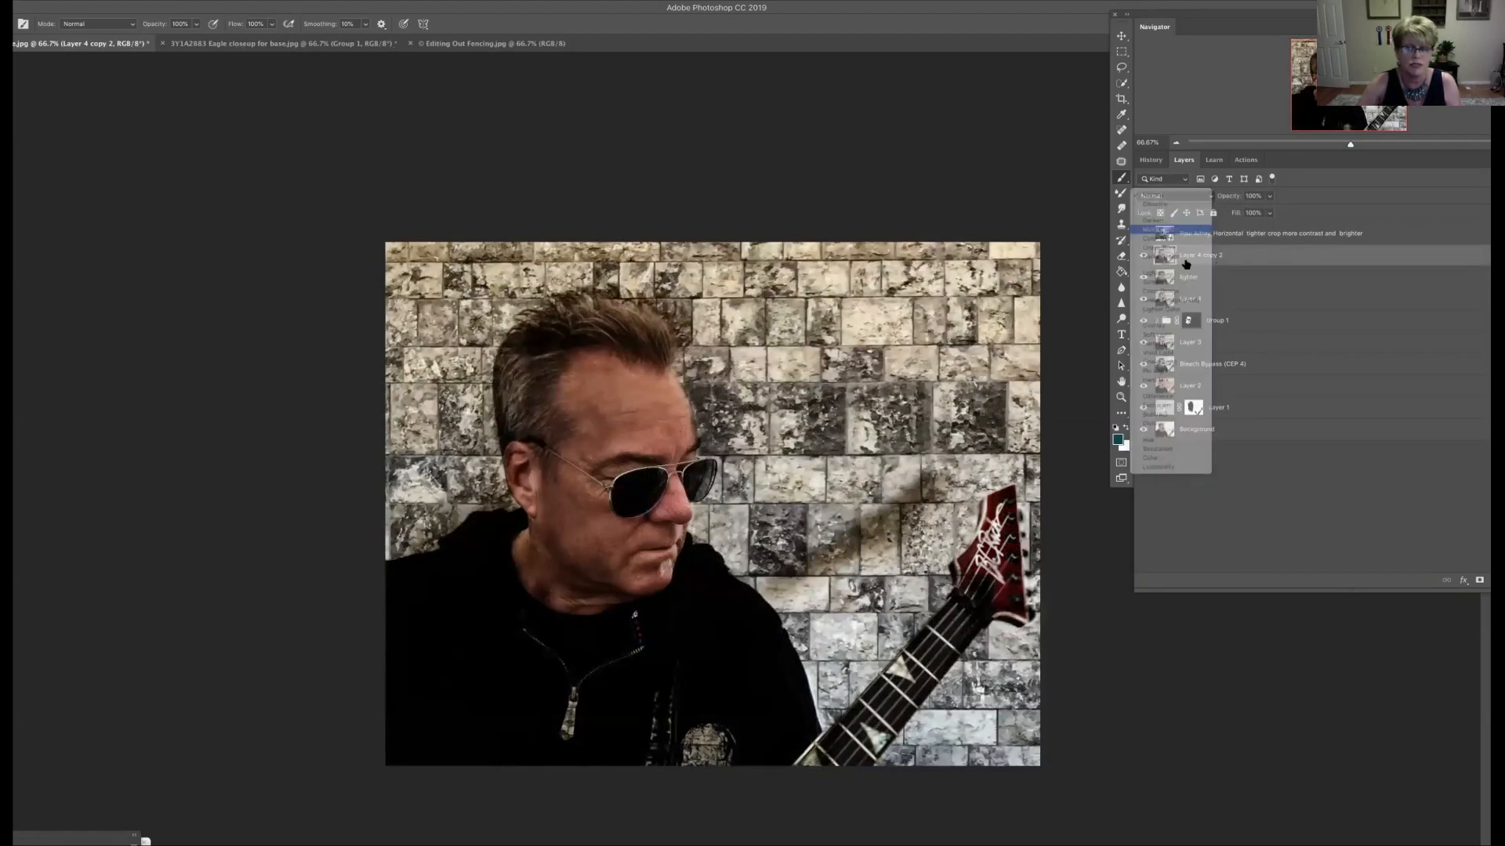
left_click(1269, 196)
left_click_drag(1247, 212, 1241, 214)
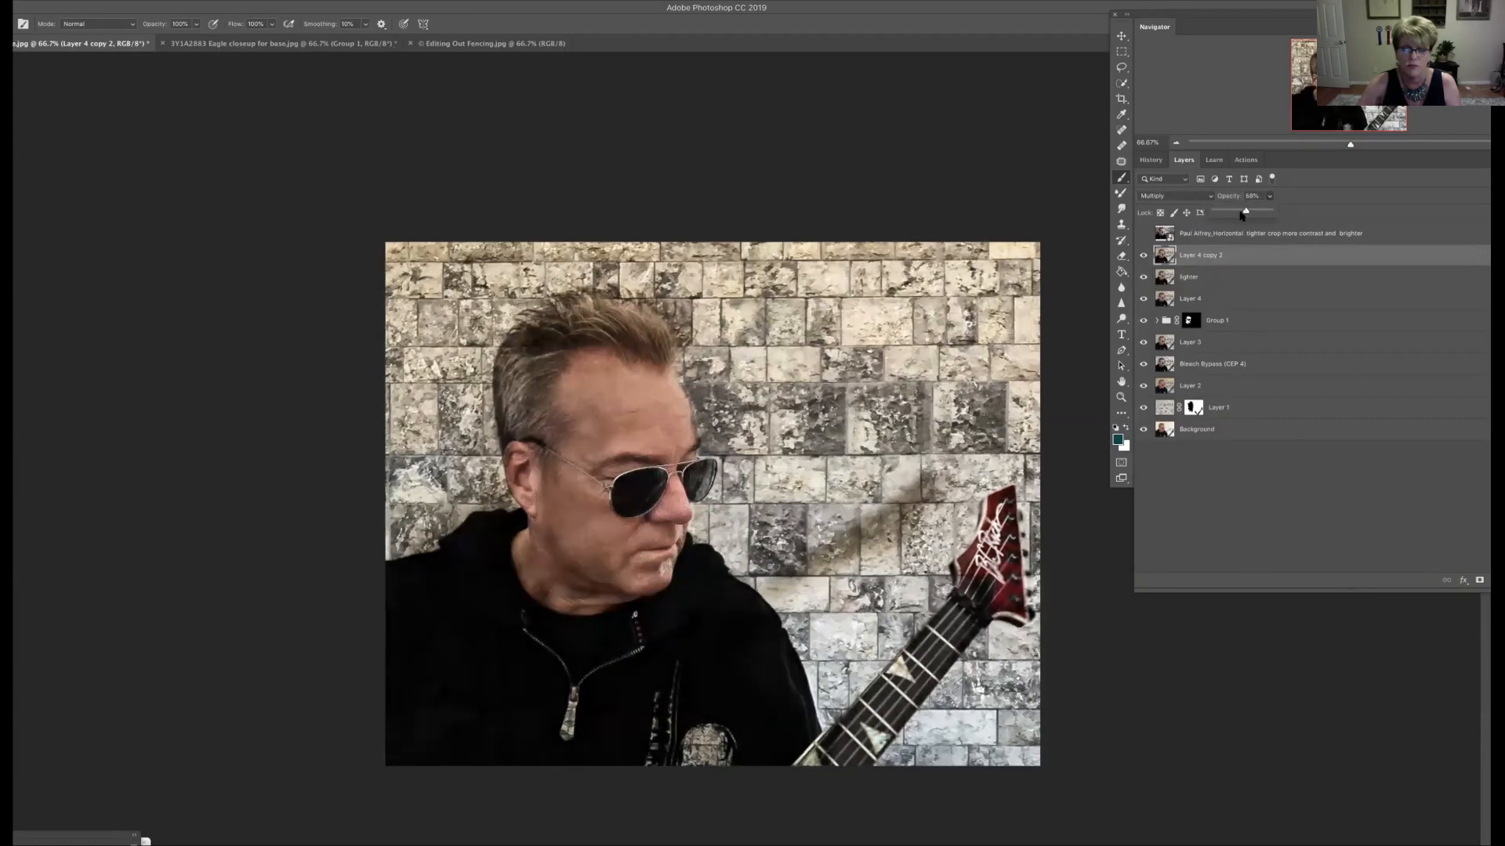
Step: Add layer masks to the lighter layer and Layer 4 copy 2, and invert both masks to black
left_click(1207, 279)
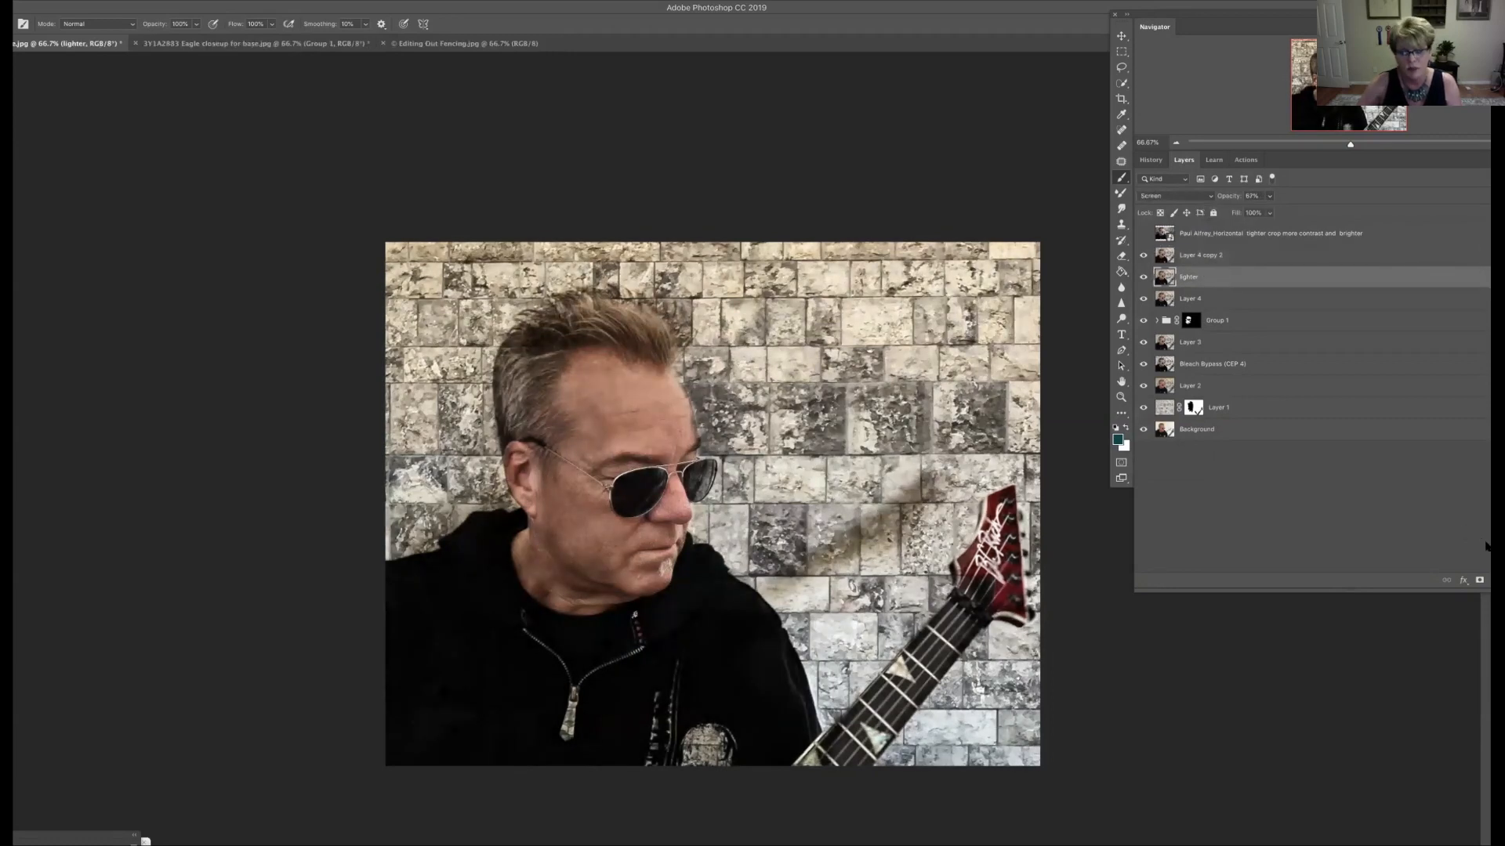
left_click(1480, 580)
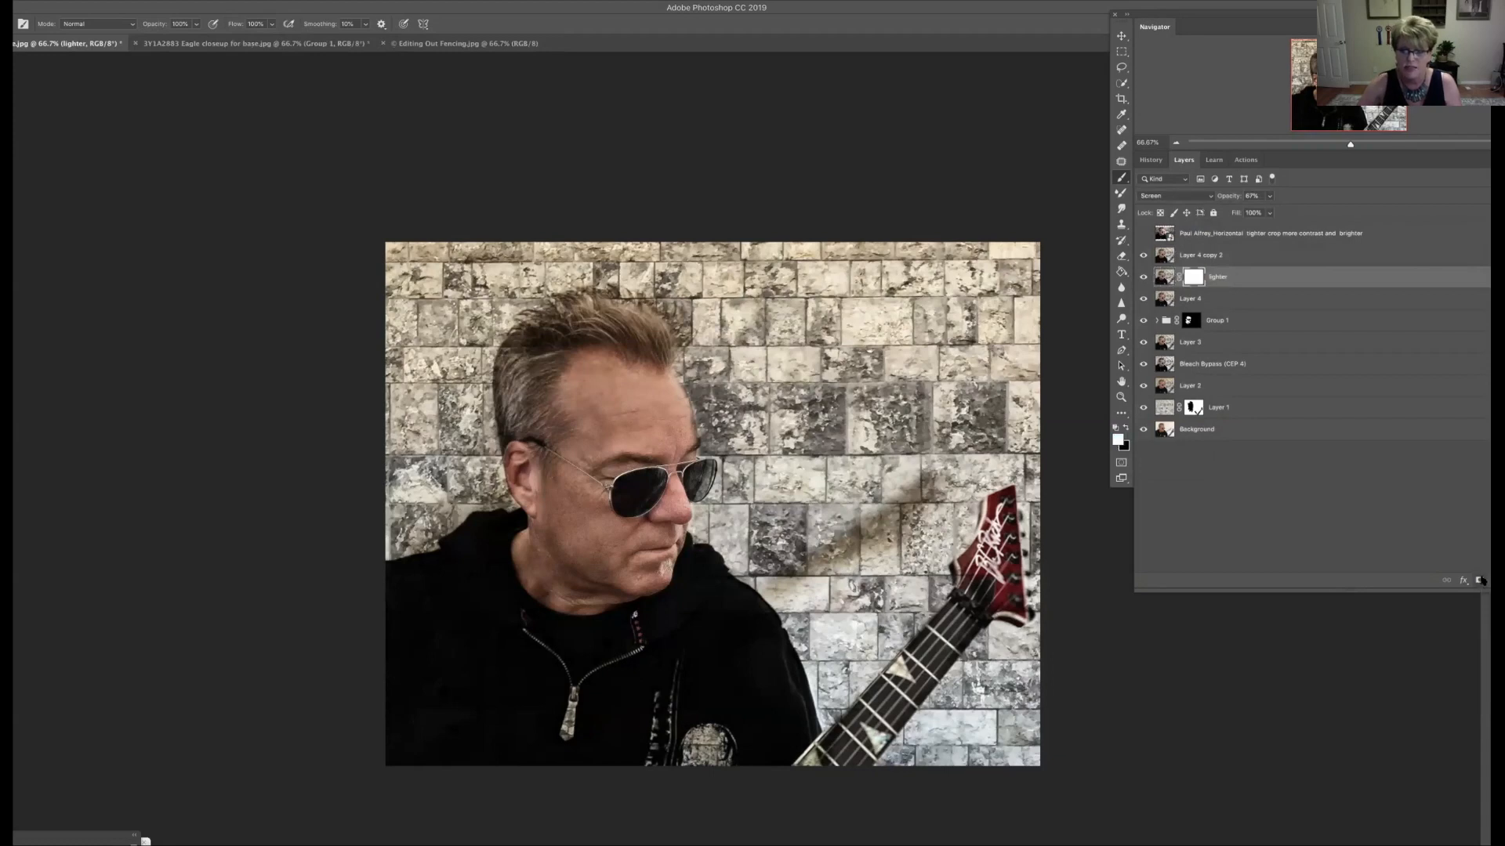
key("alt+]")
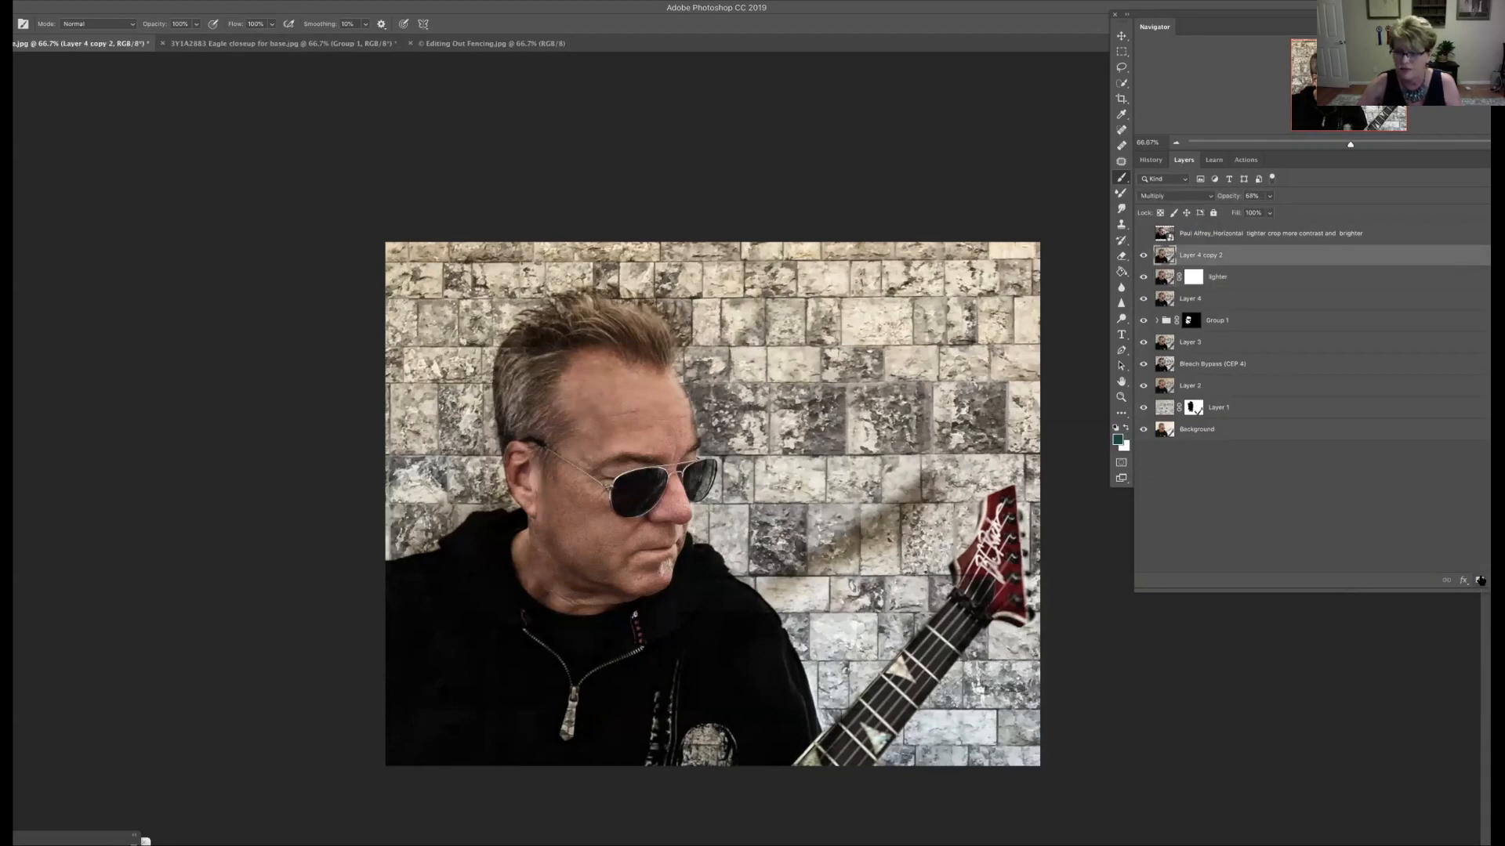
left_click(1480, 579)
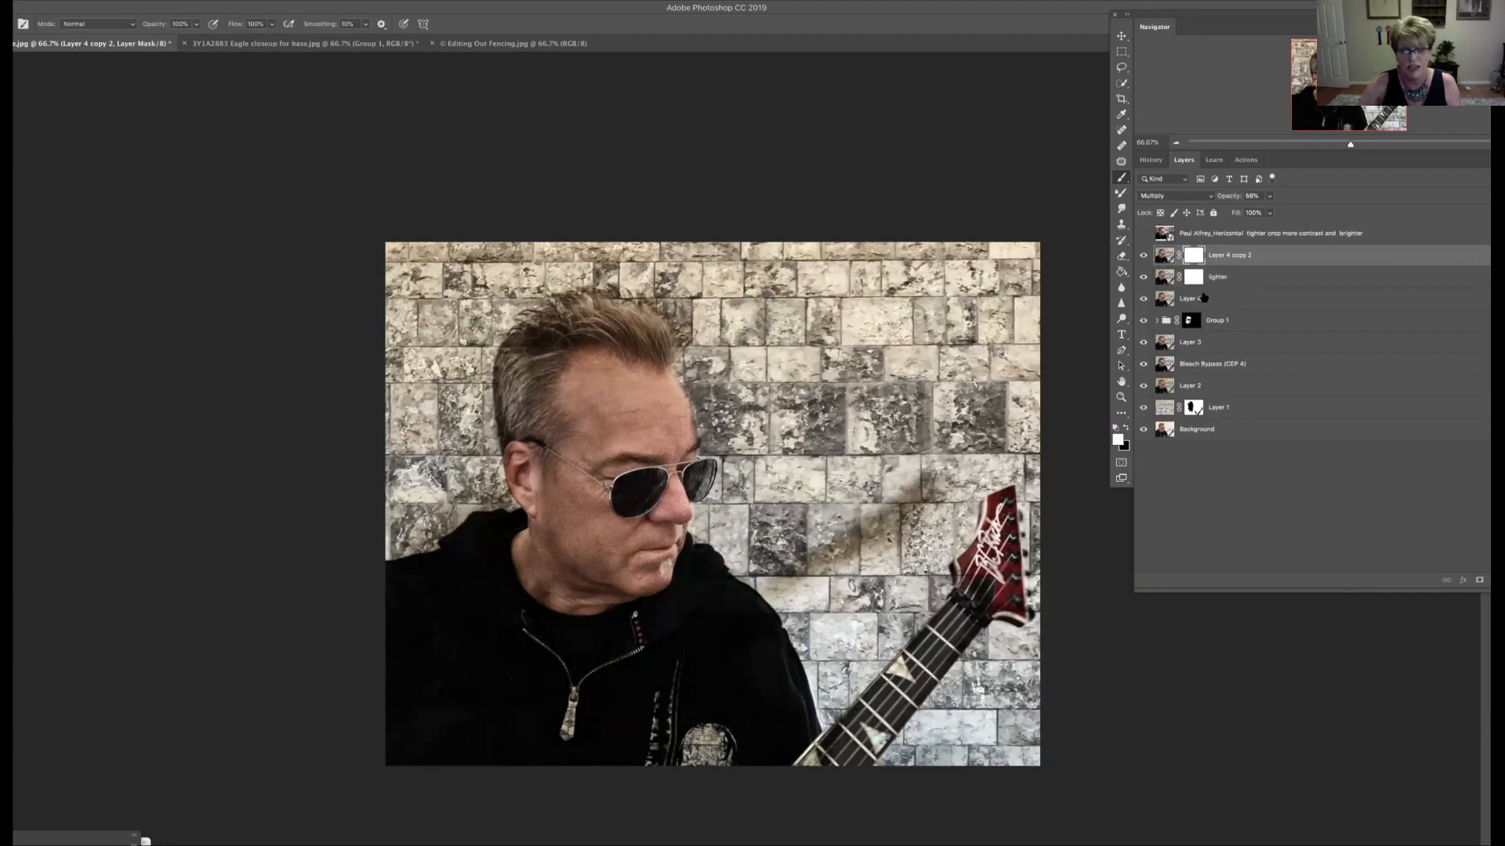
key("alt+[")
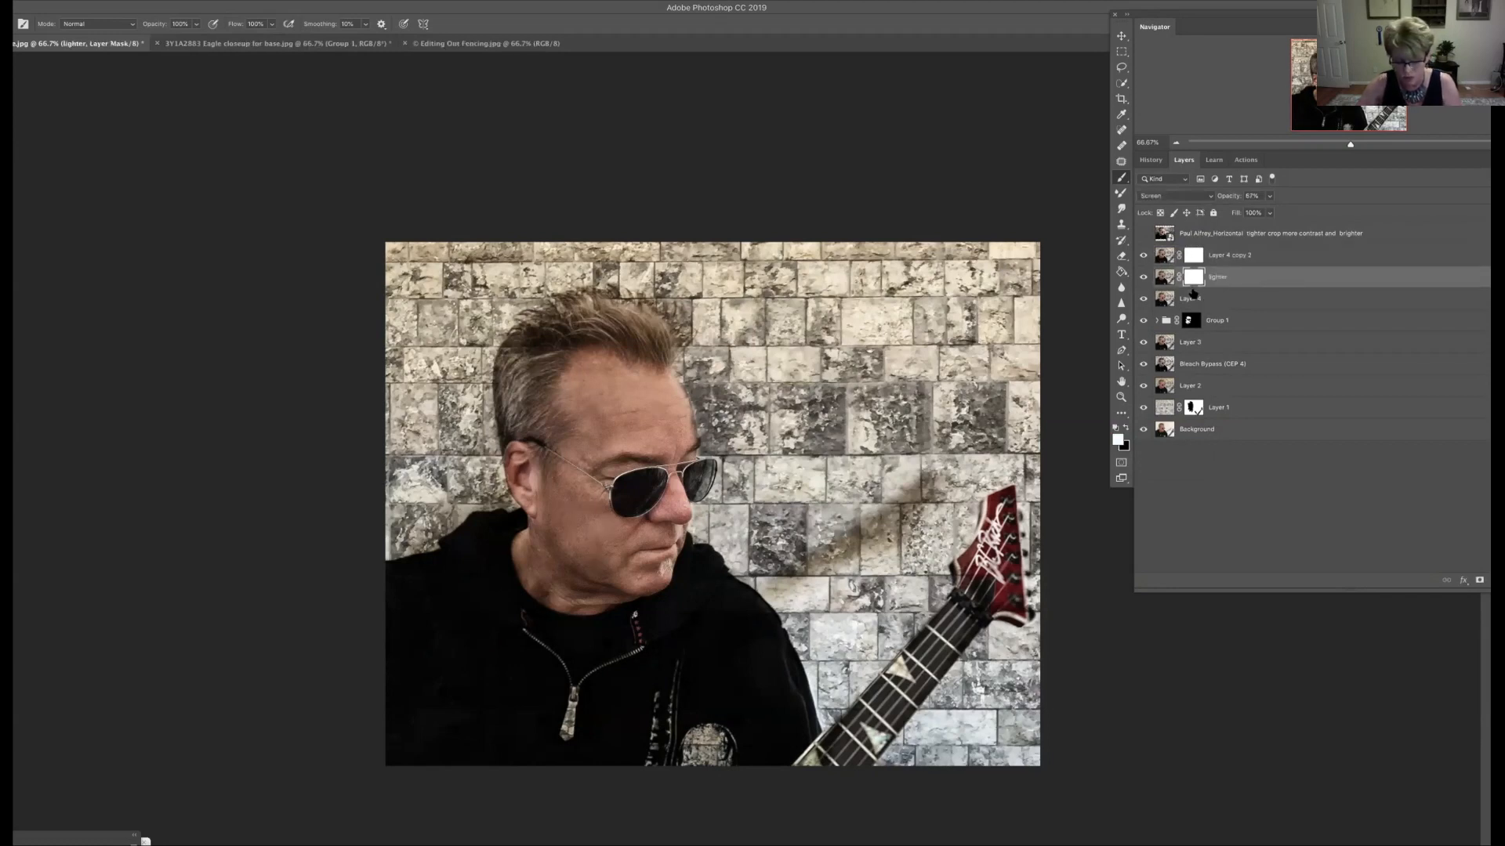
key("ctrl+i")
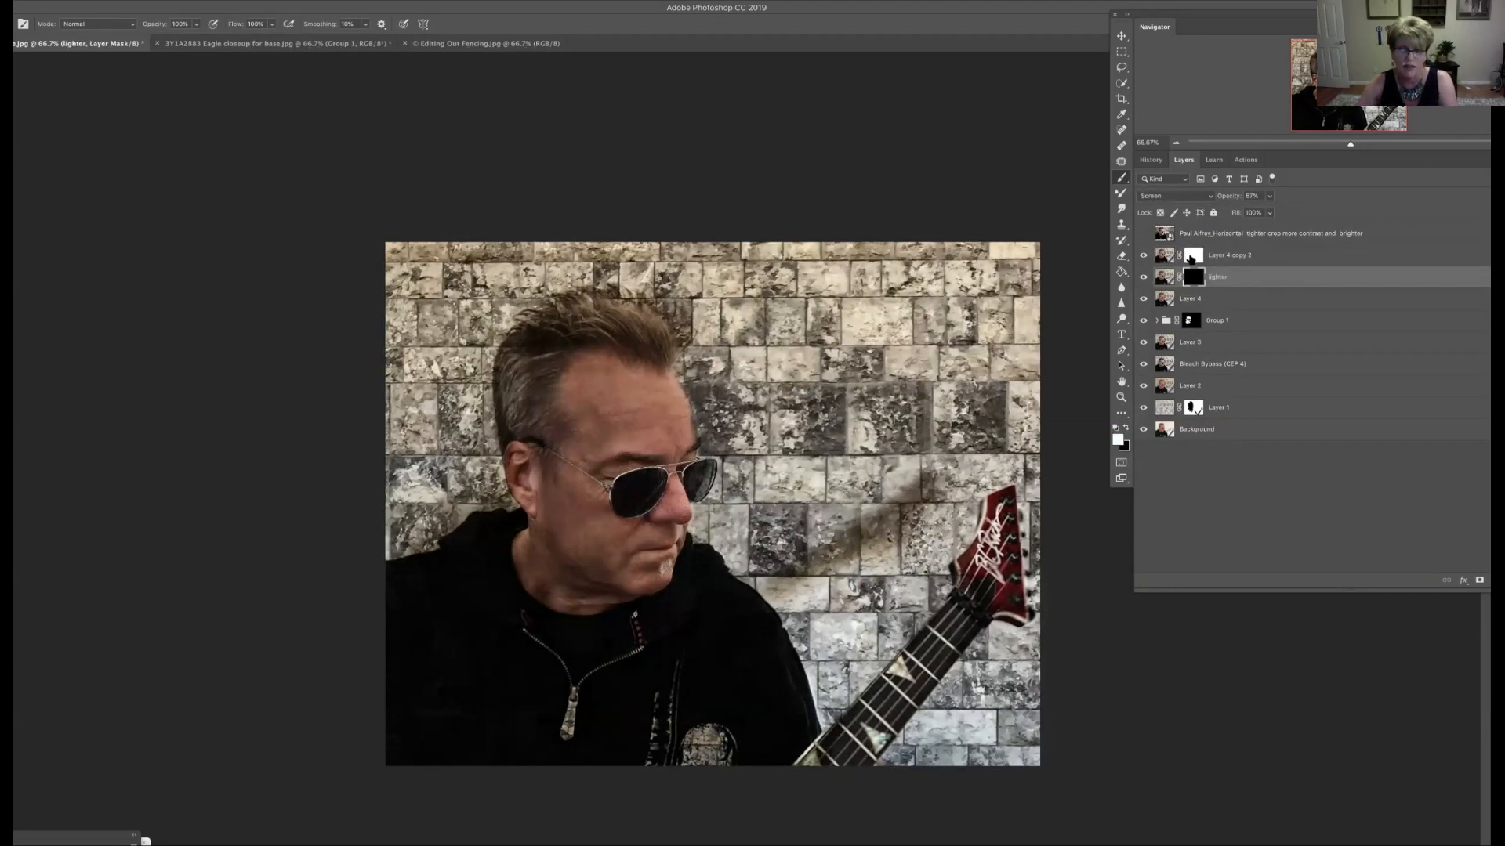
key("alt+]")
key("ctrl+i")
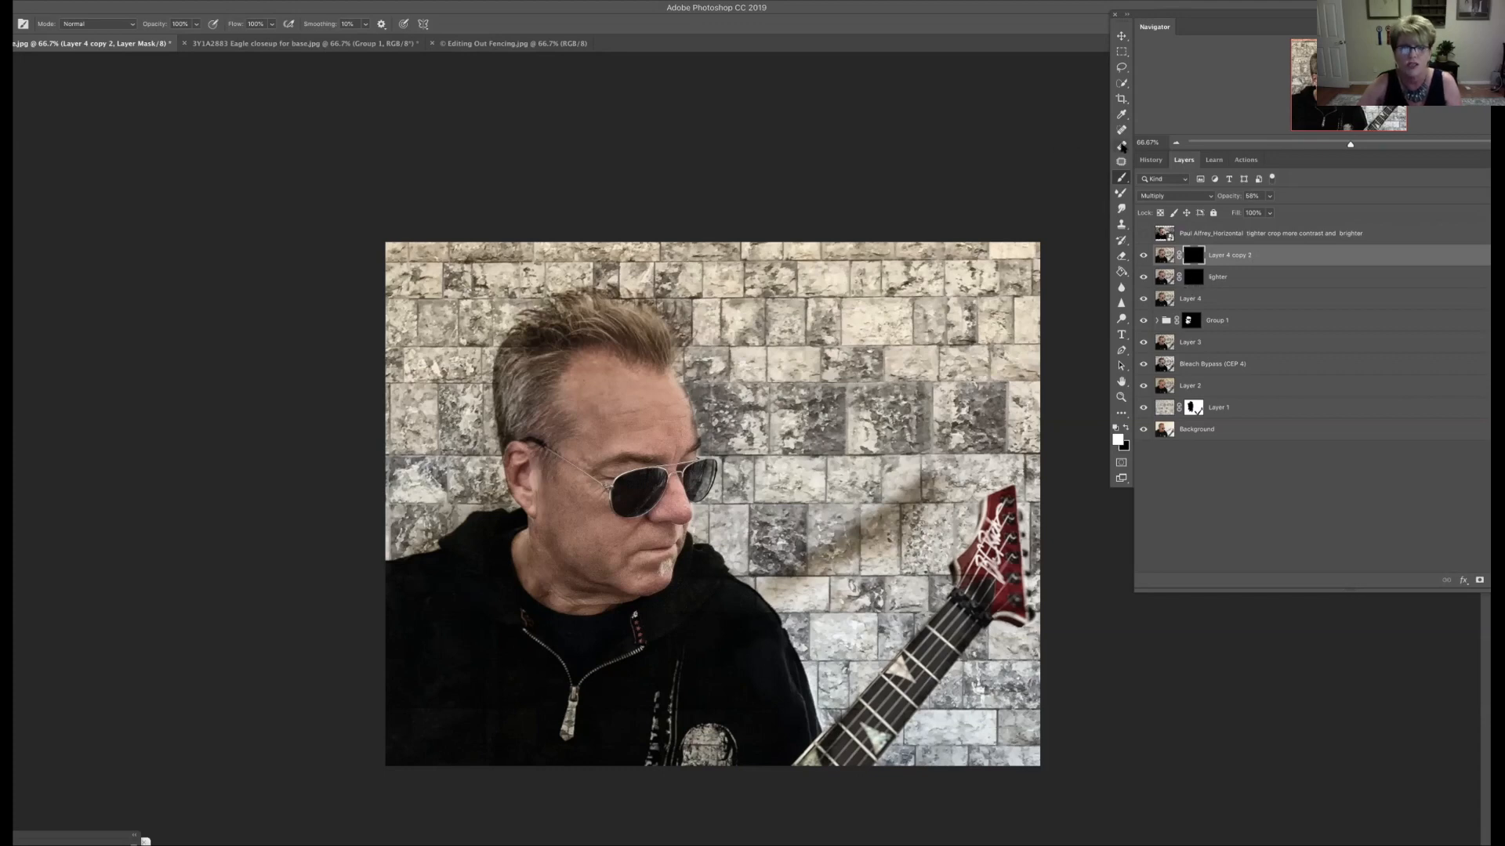
Step: Try painting over the man's forehead on the mask of Layer 4 copy 2 with an enlarged brush
left_click(1121, 192)
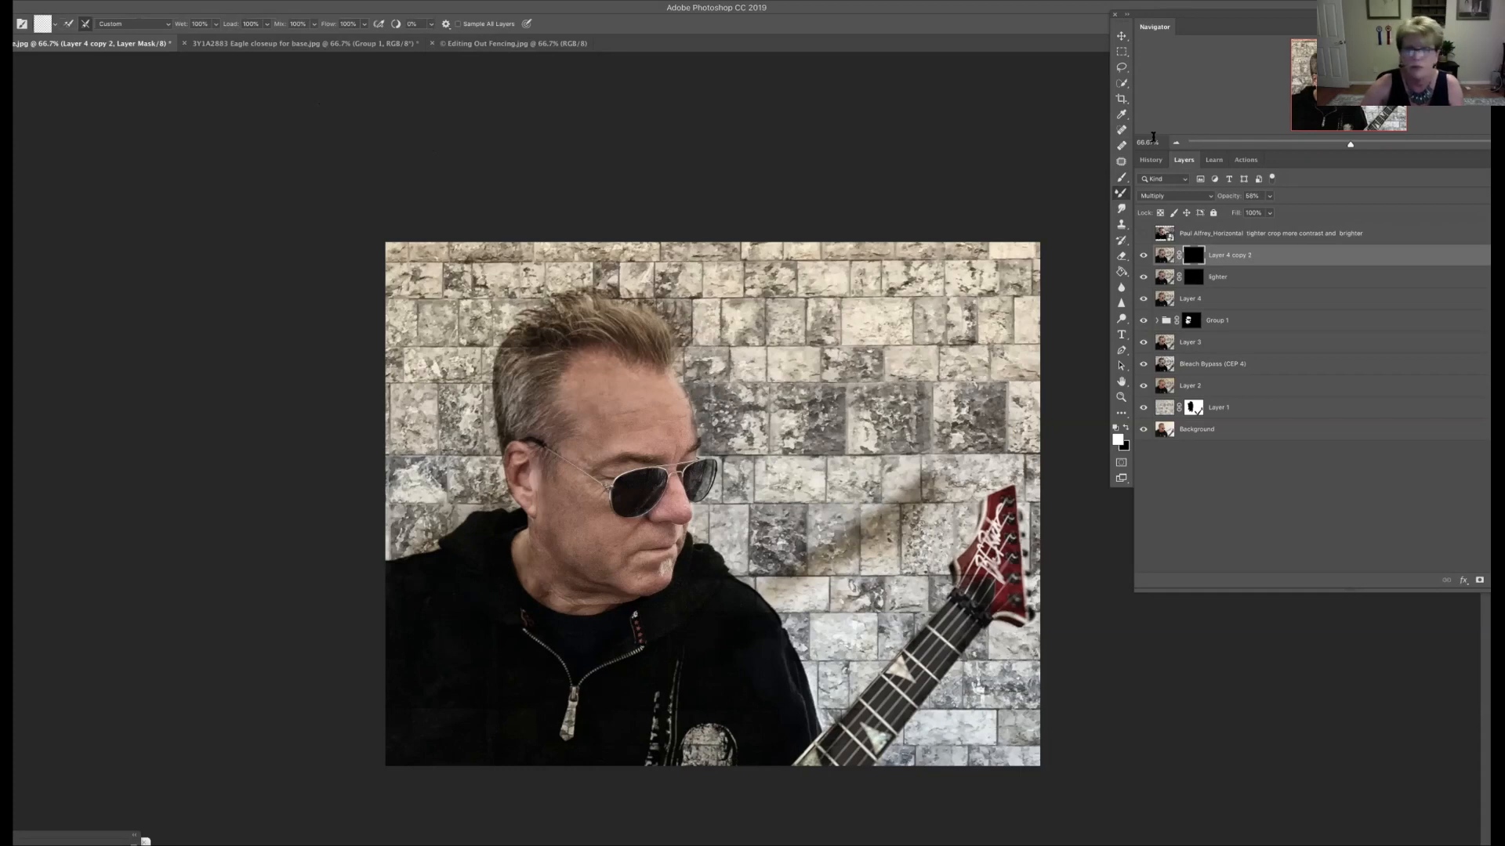
left_click(1122, 177)
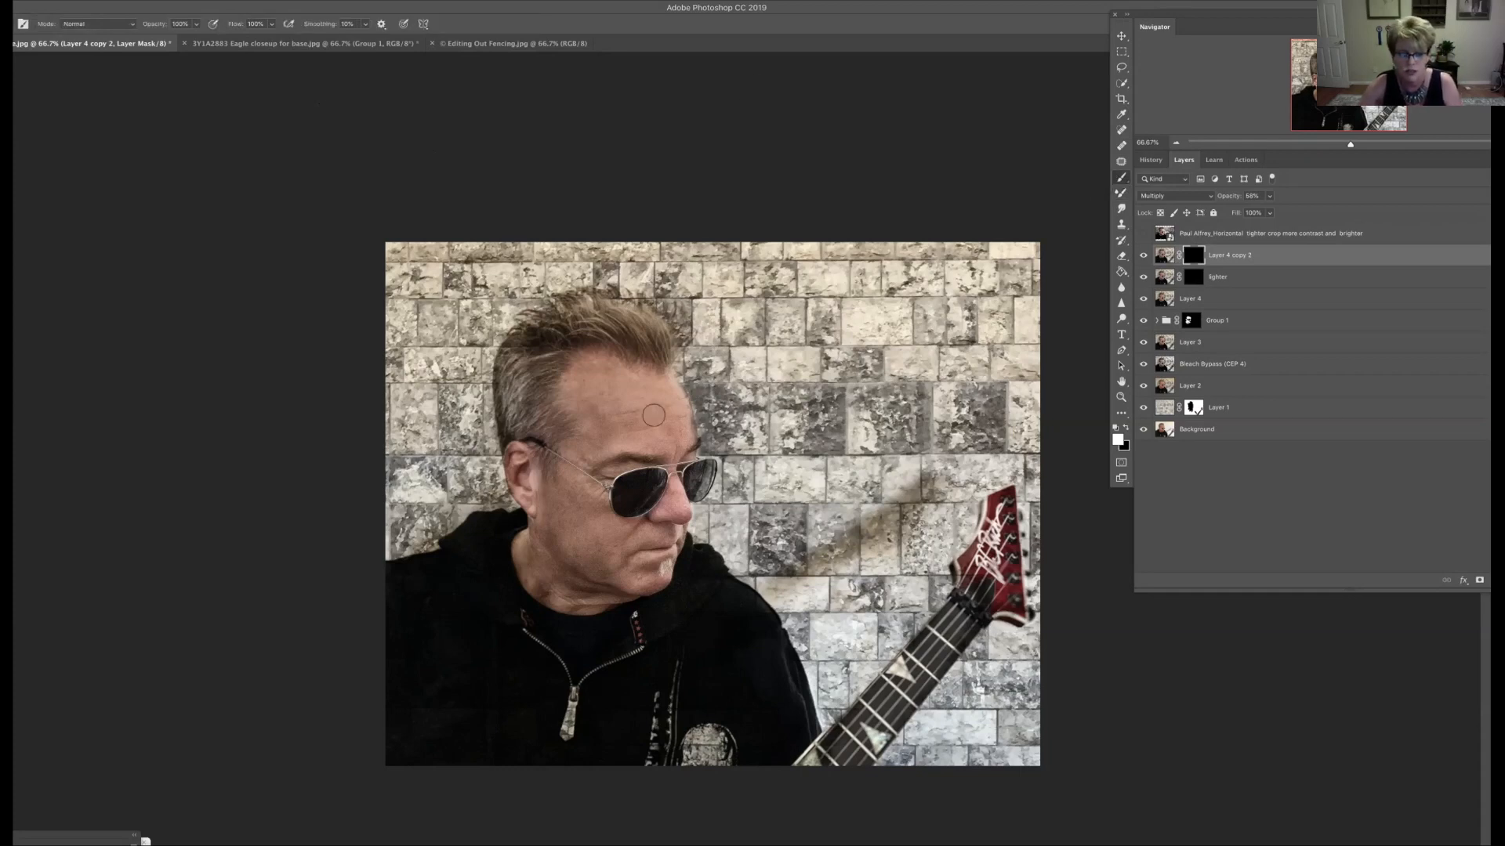
key("bracketright")
key("bracketright")
key("bracketright")
key("bracketright")
left_click(672, 430)
key("x")
mouse_move(675, 417)
left_mouse_down()
mouse_move(693, 463)
mouse_move(649, 400)
mouse_move(696, 440)
left_mouse_up()
Step: Try painting over the man's forehead directly on the lighter layer's image
left_click(1164, 277)
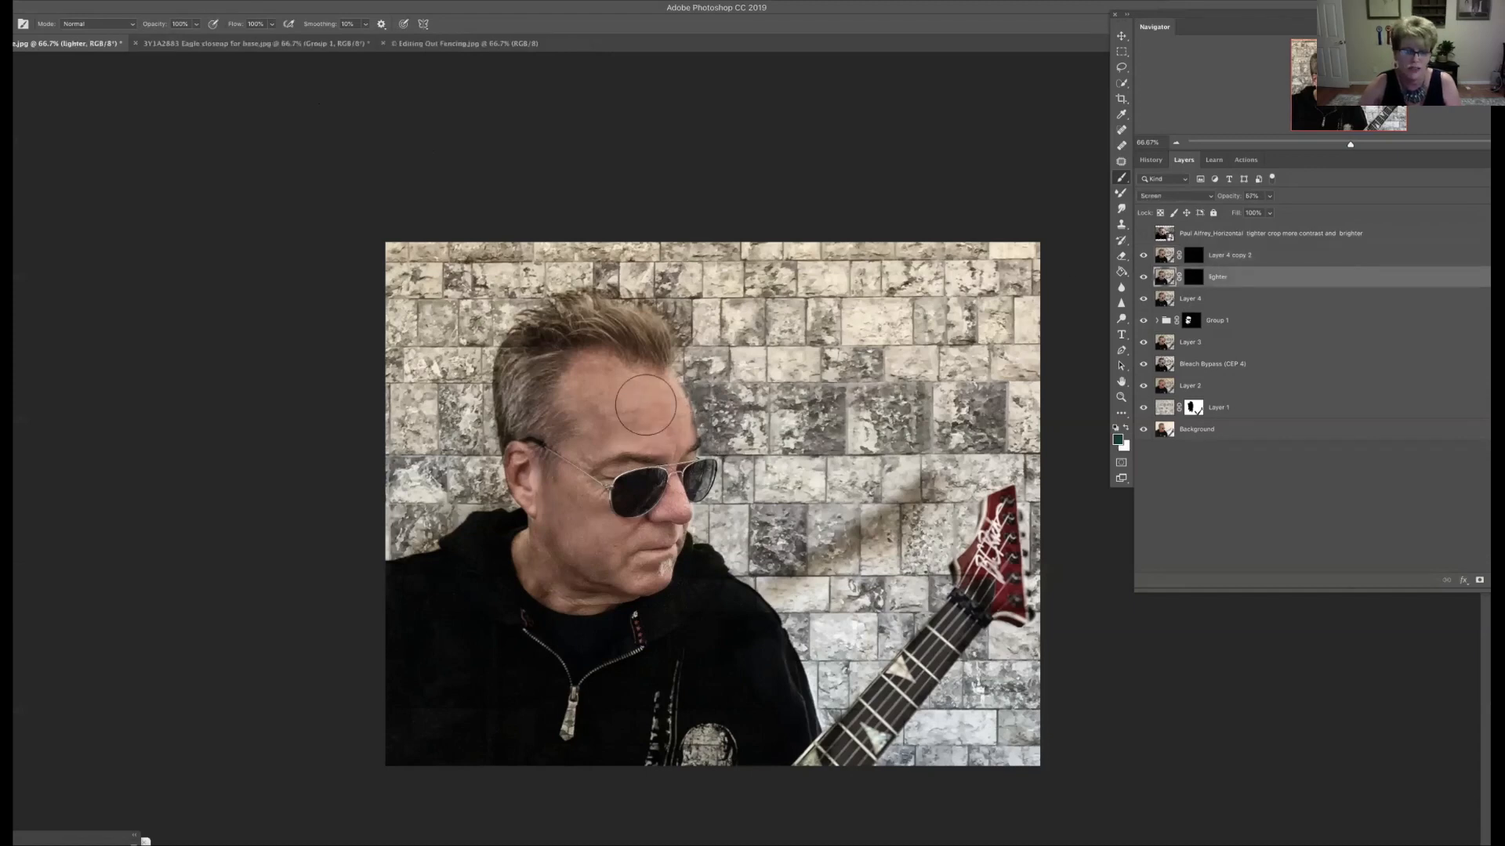
key("x")
mouse_move(653, 393)
left_mouse_down()
mouse_move(672, 423)
mouse_move(658, 421)
left_mouse_up()
key("x")
key("x")
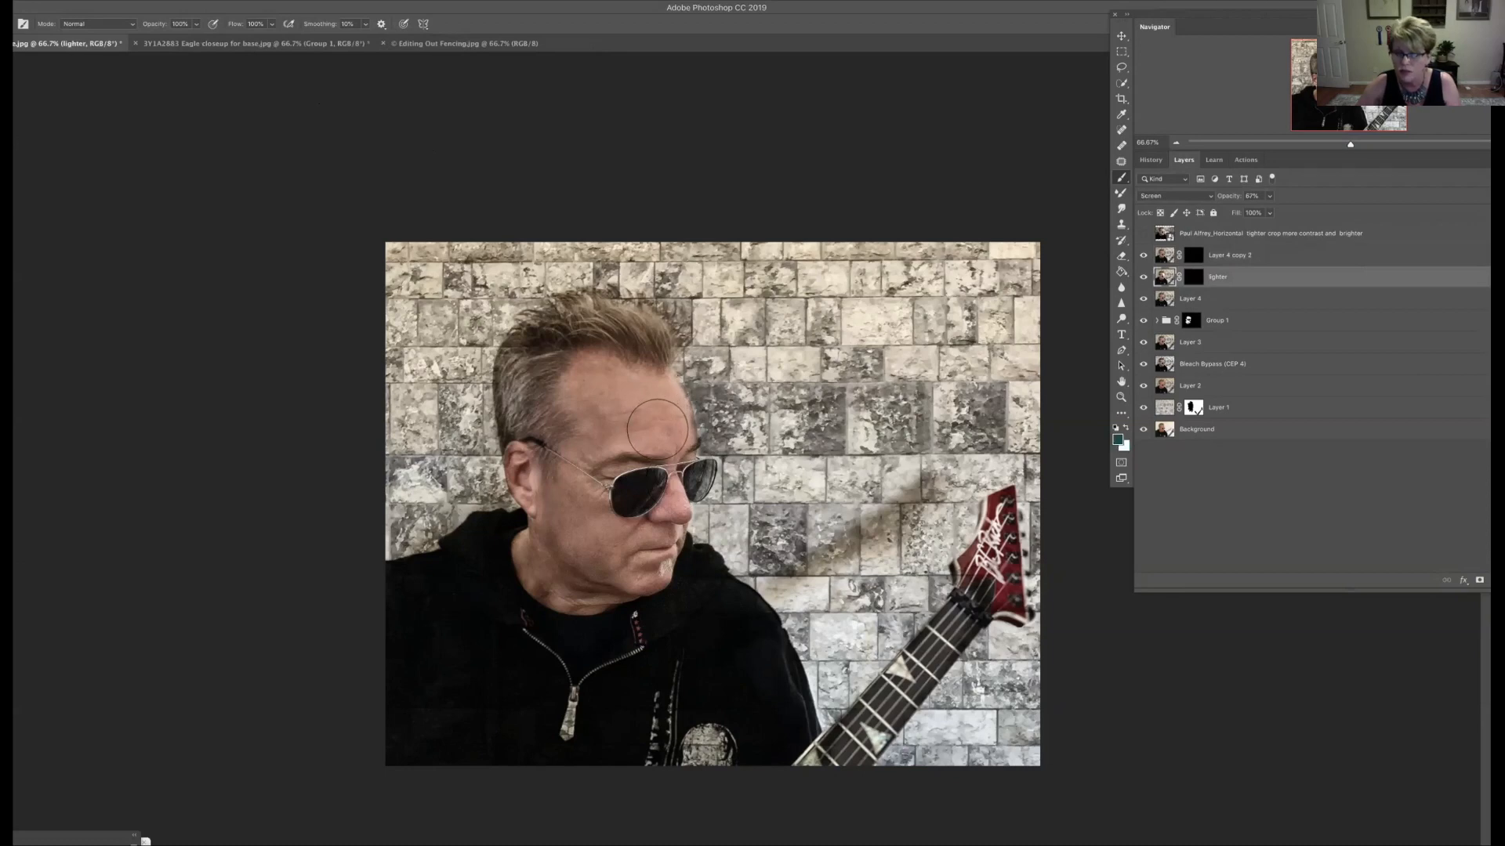
Step: Try painting white over the forehead on the lighter layer's mask and undo the stroke
left_click(1192, 277)
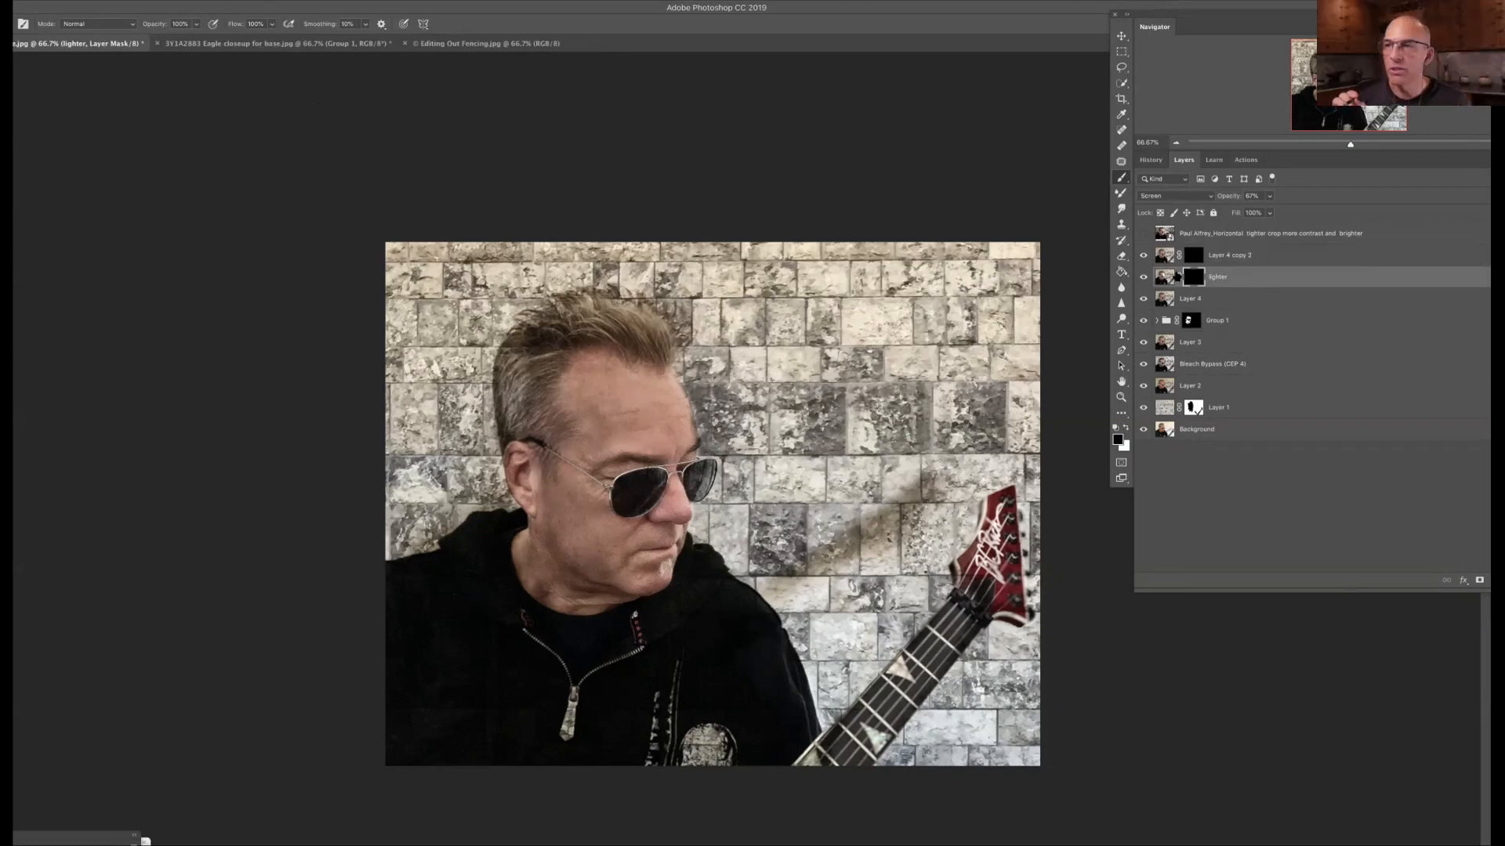
left_click(1121, 429)
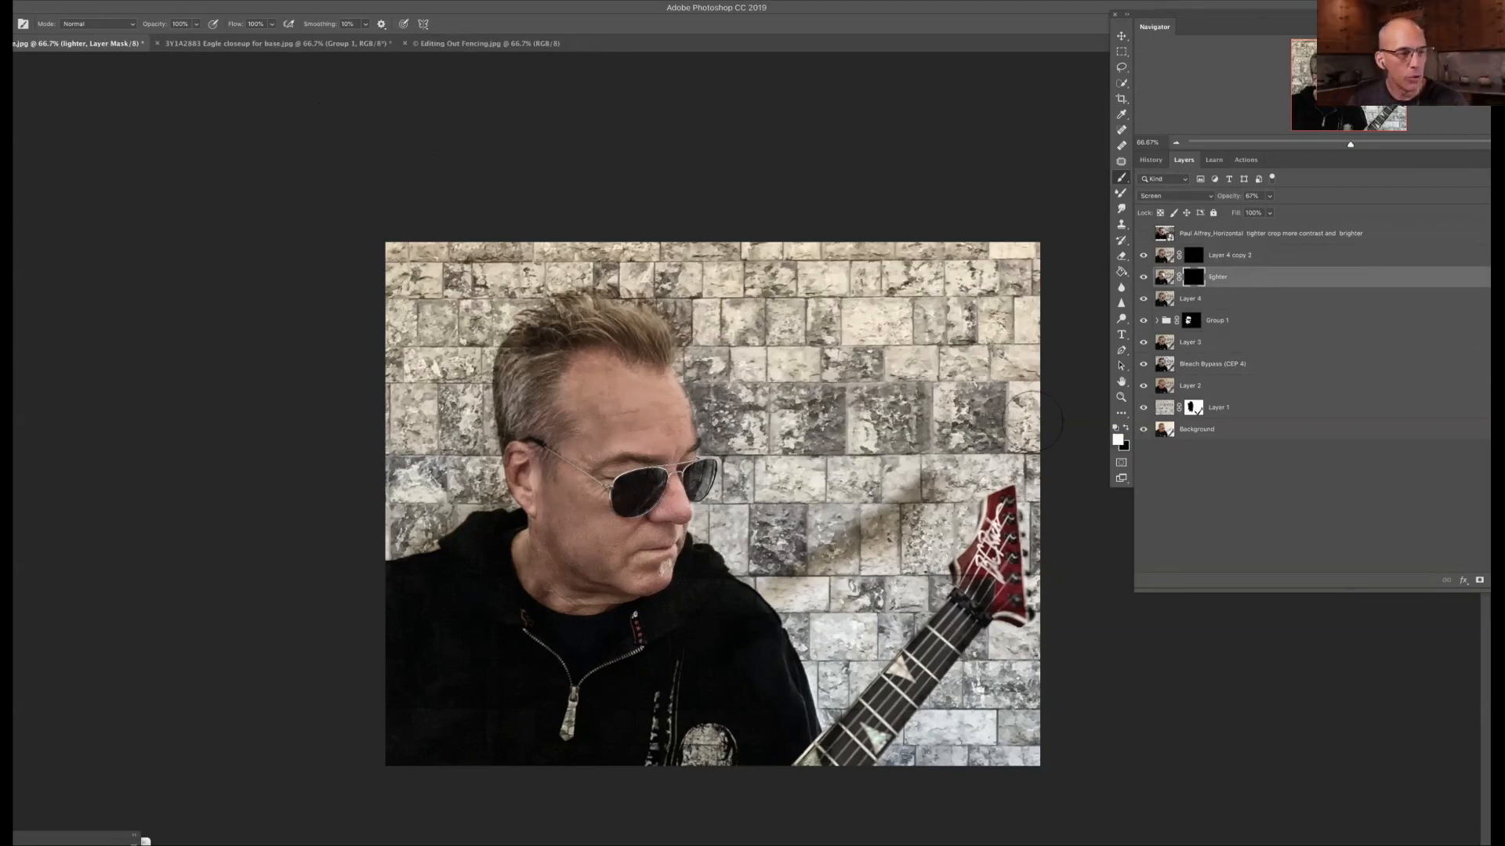
left_click_drag(656, 436, 672, 401)
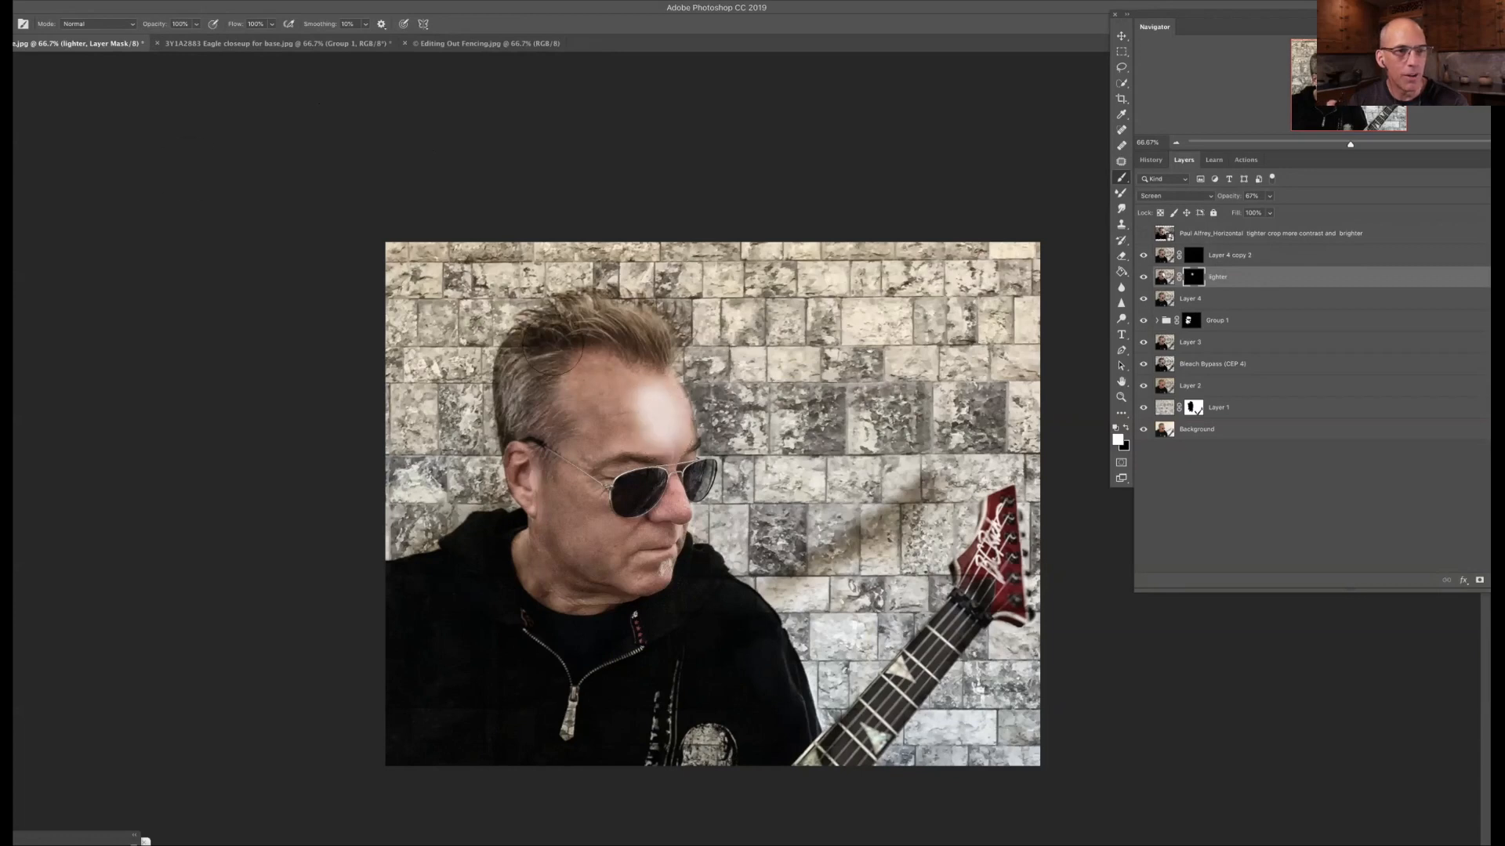
left_click(146, 1)
left_click(169, 2)
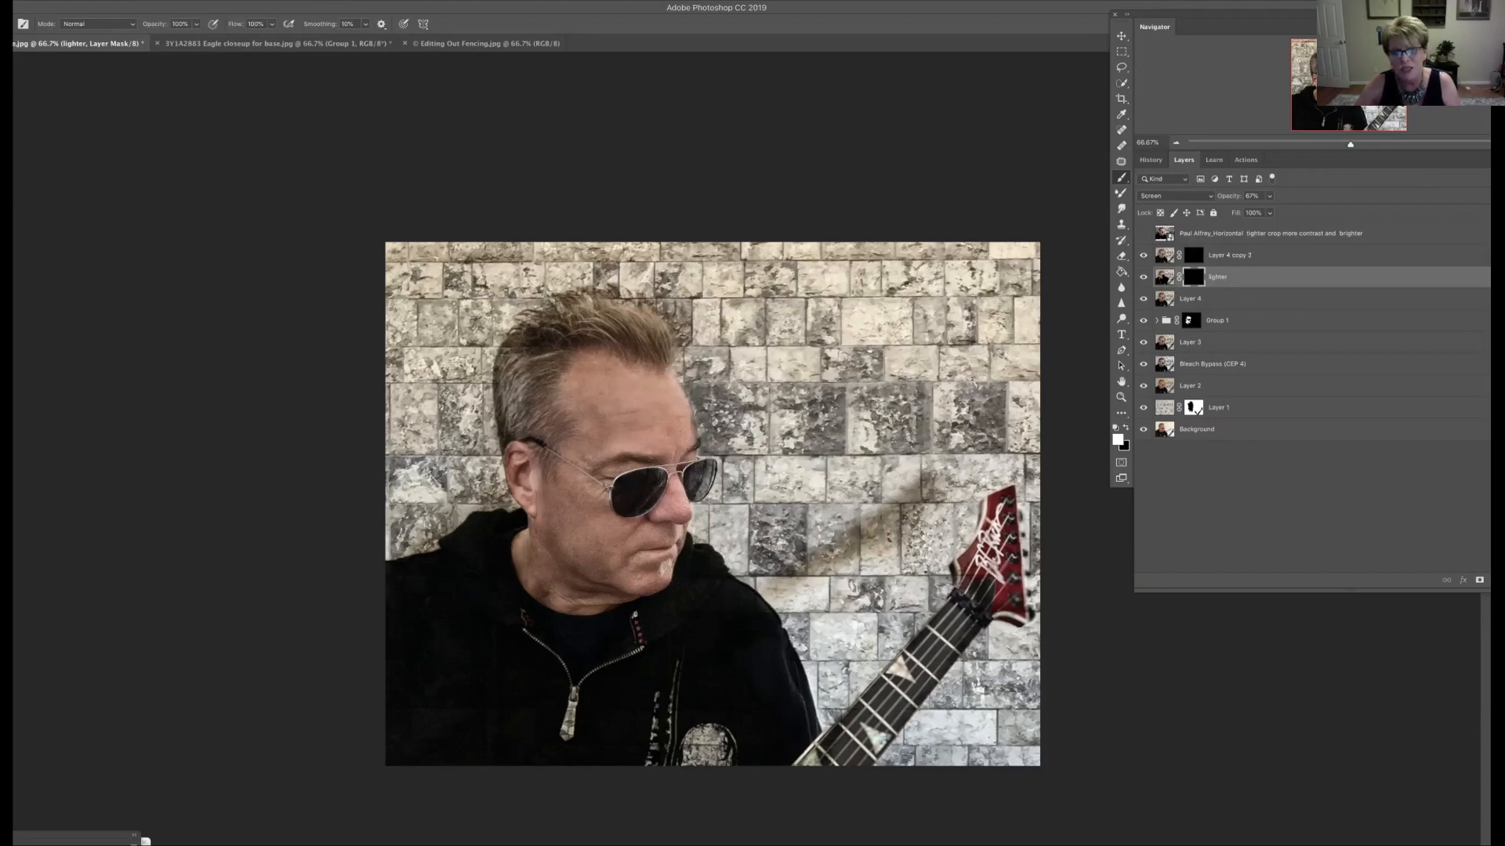
Step: Delete the lighter layer and replace it with a new duplicate of Layer 4 in Screen blend mode at 43% opacity
key("Delete")
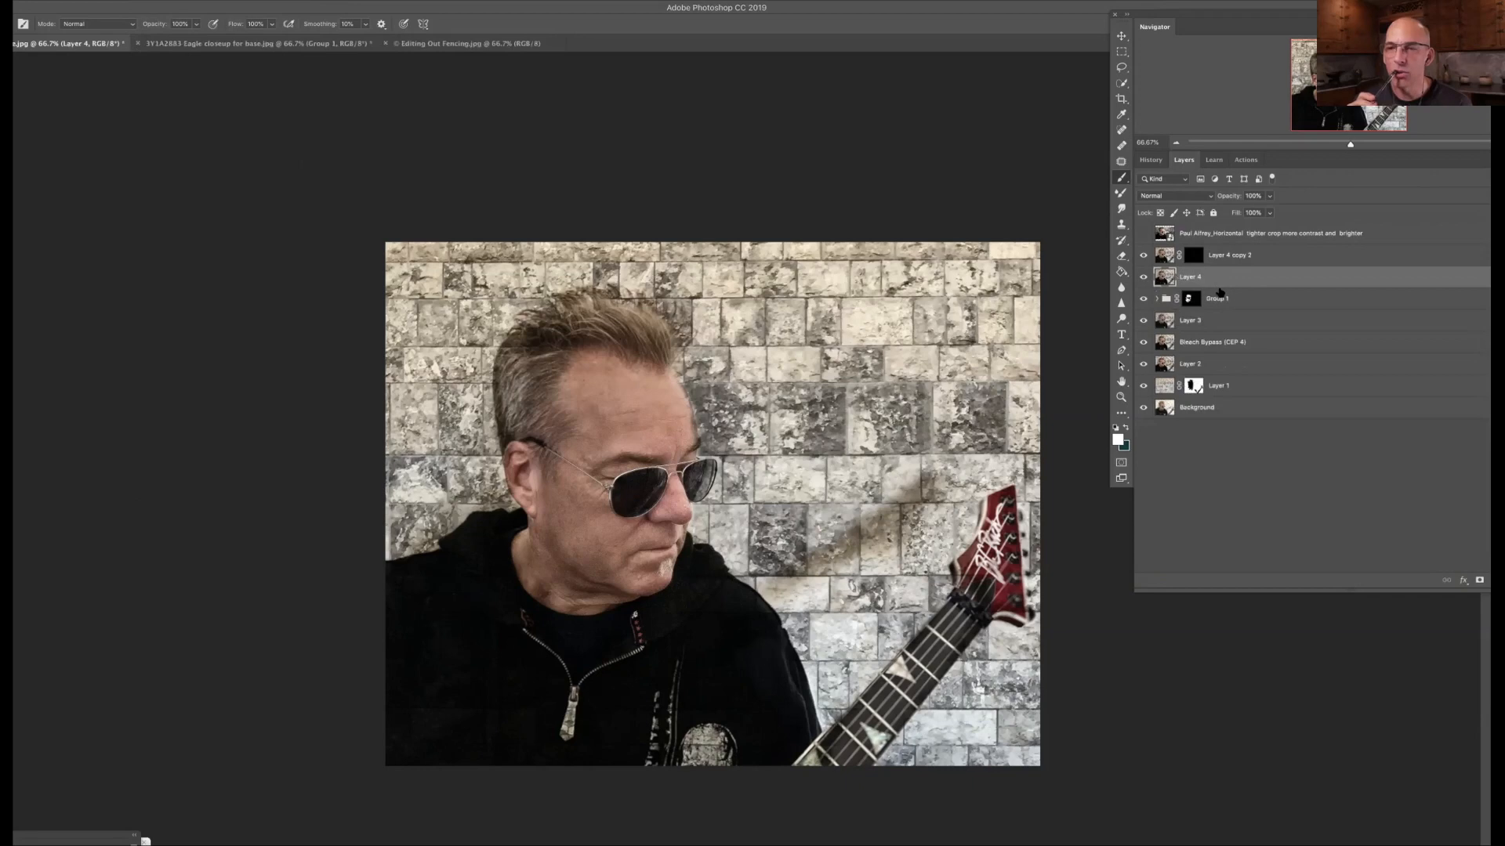
key("super+j")
left_click(1173, 196)
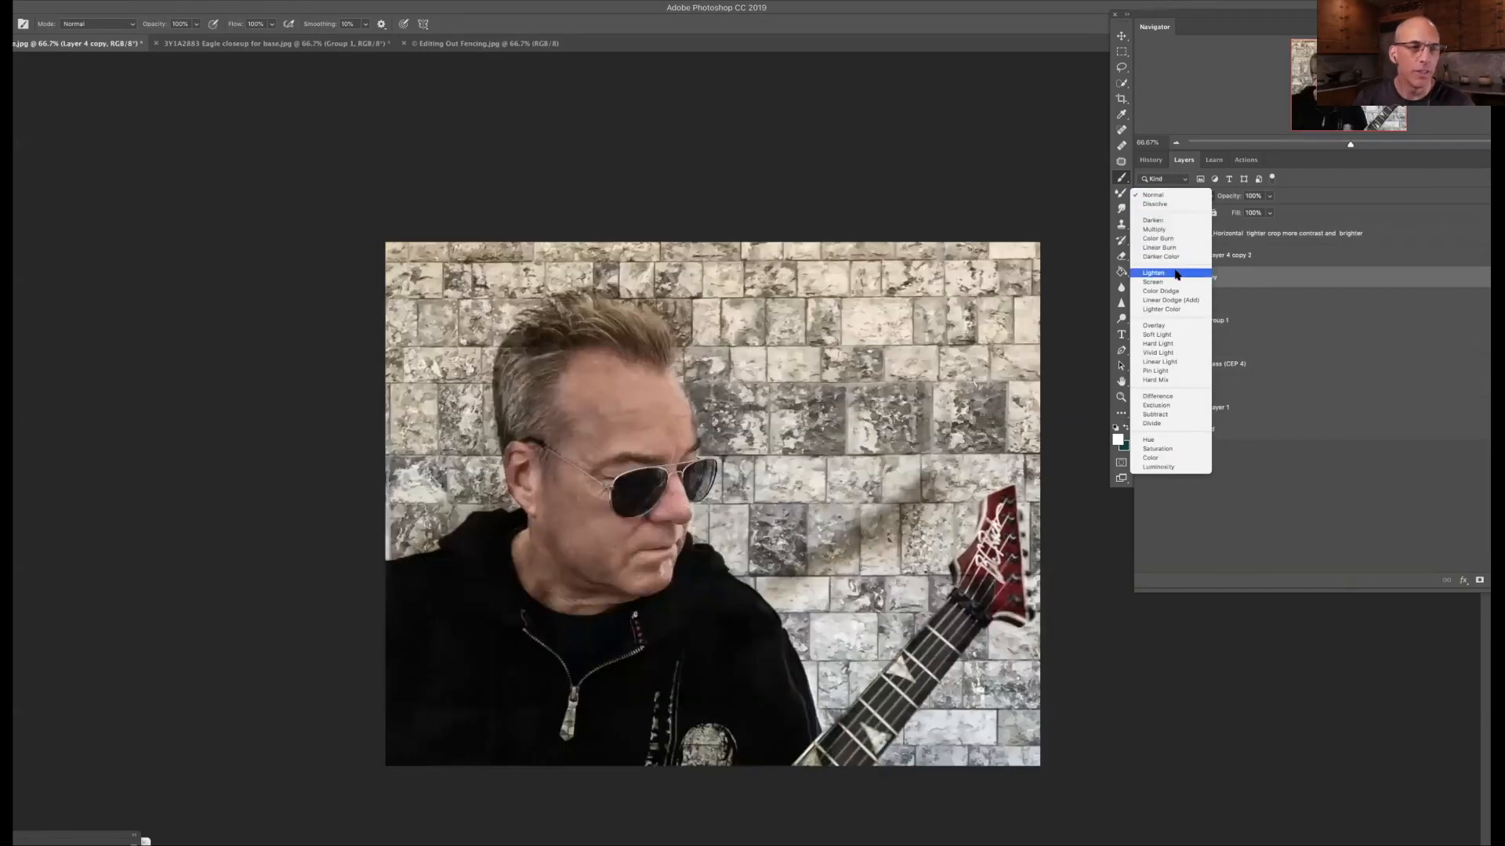
left_click(1175, 282)
left_click(1271, 196)
left_click_drag(1246, 212, 1238, 215)
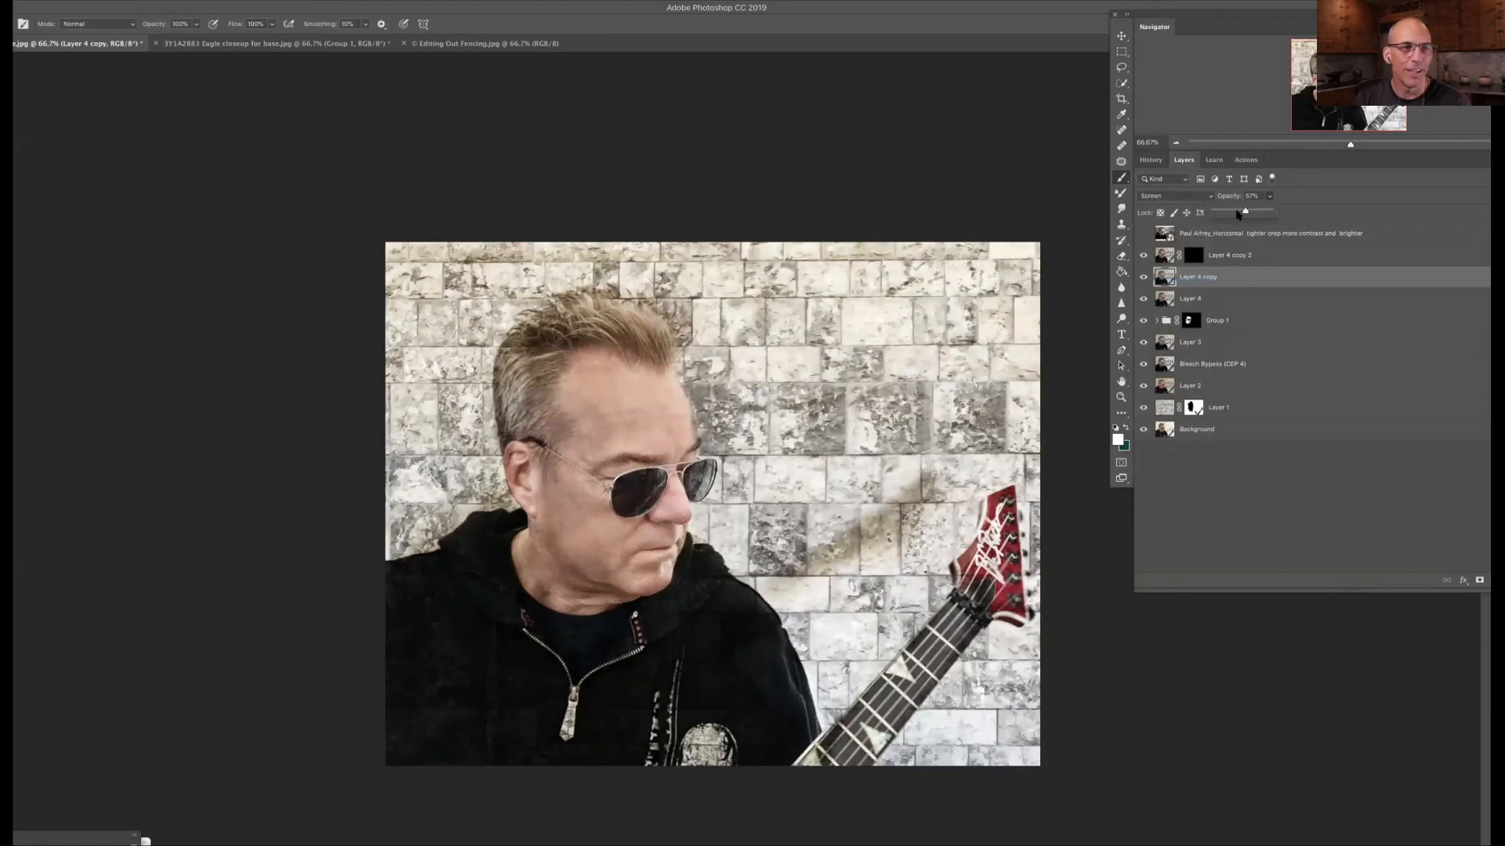
left_click(1216, 277)
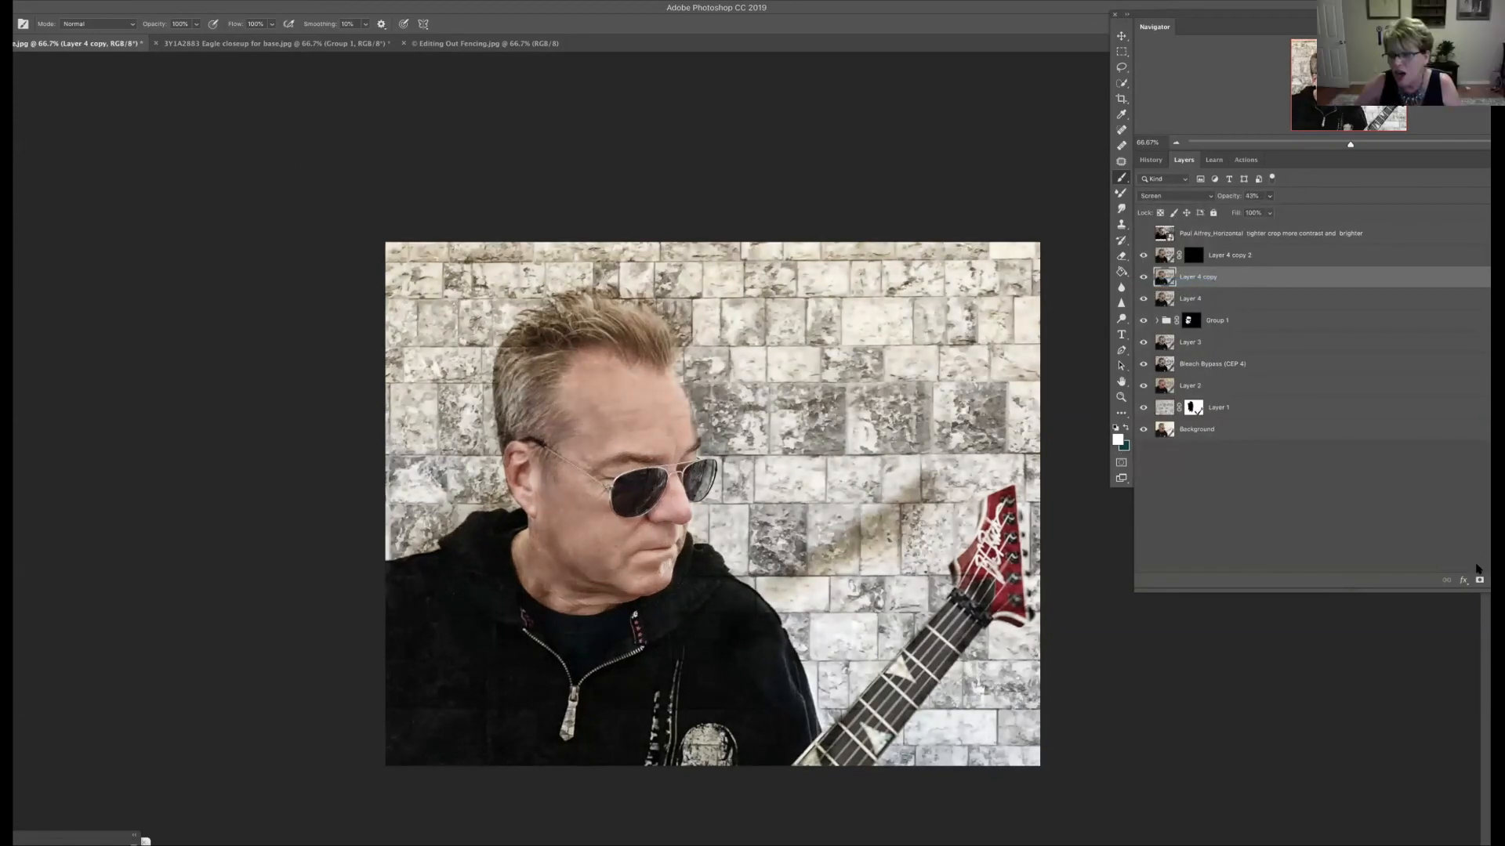
Step: Add a black mask to the Screen layer and paint white over the man's forehead and nose with a smaller brush at 22% opacity
left_click(1479, 582)
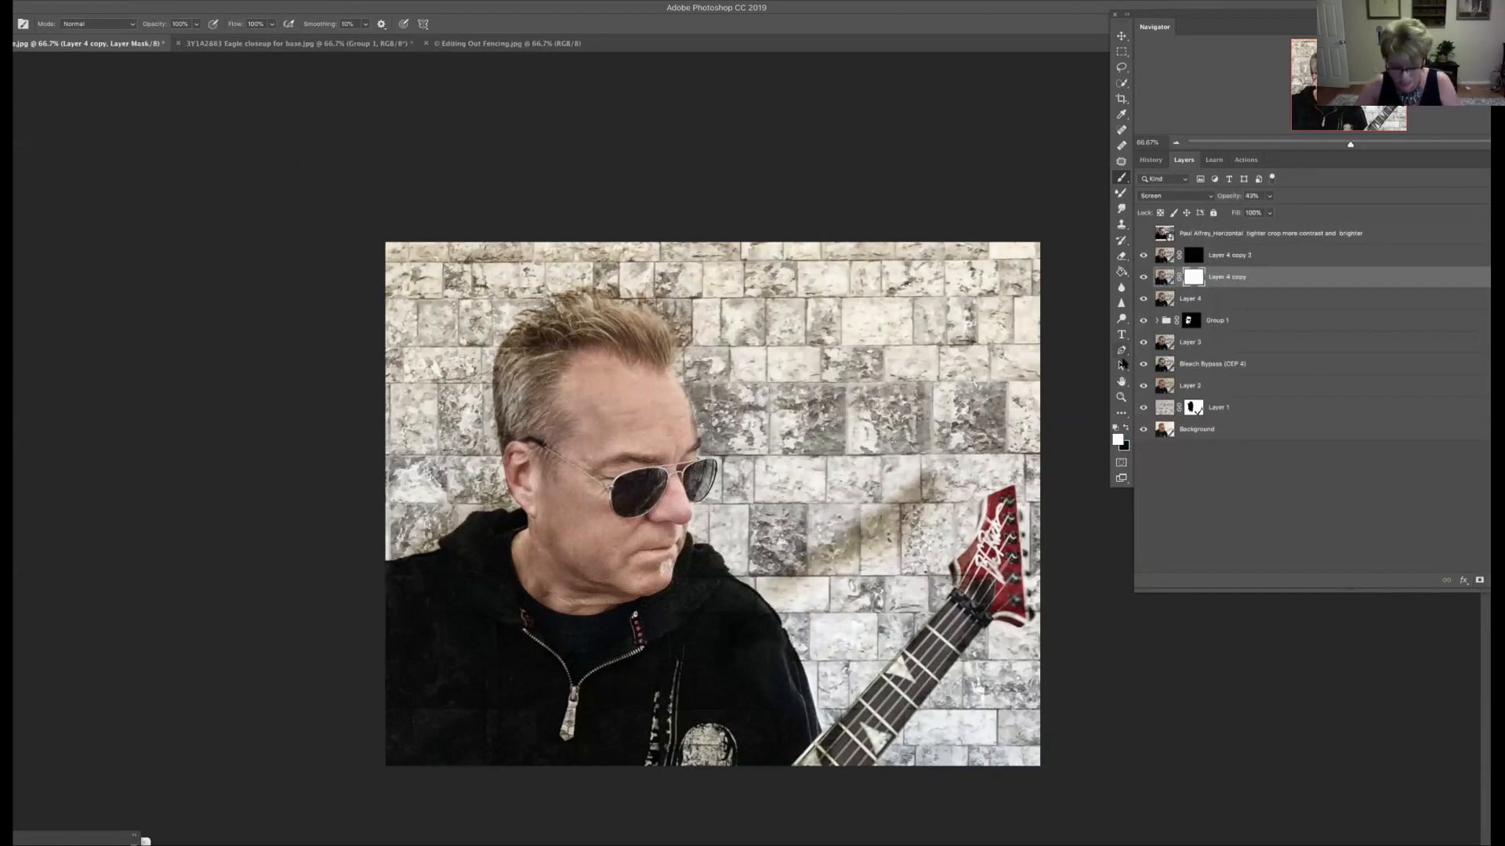
key("ctrl+i")
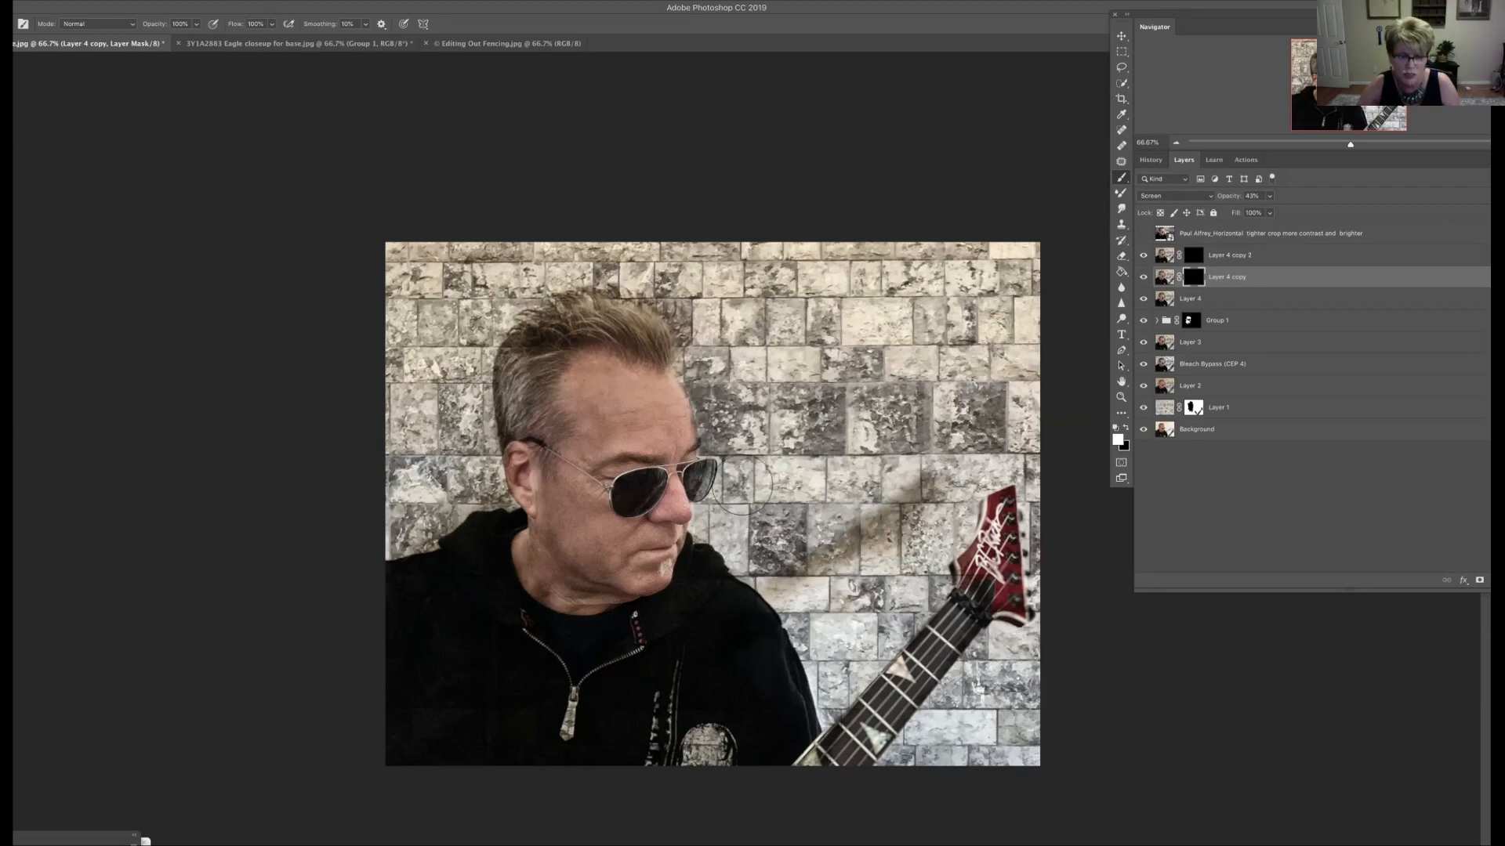
key("2")
key("2")
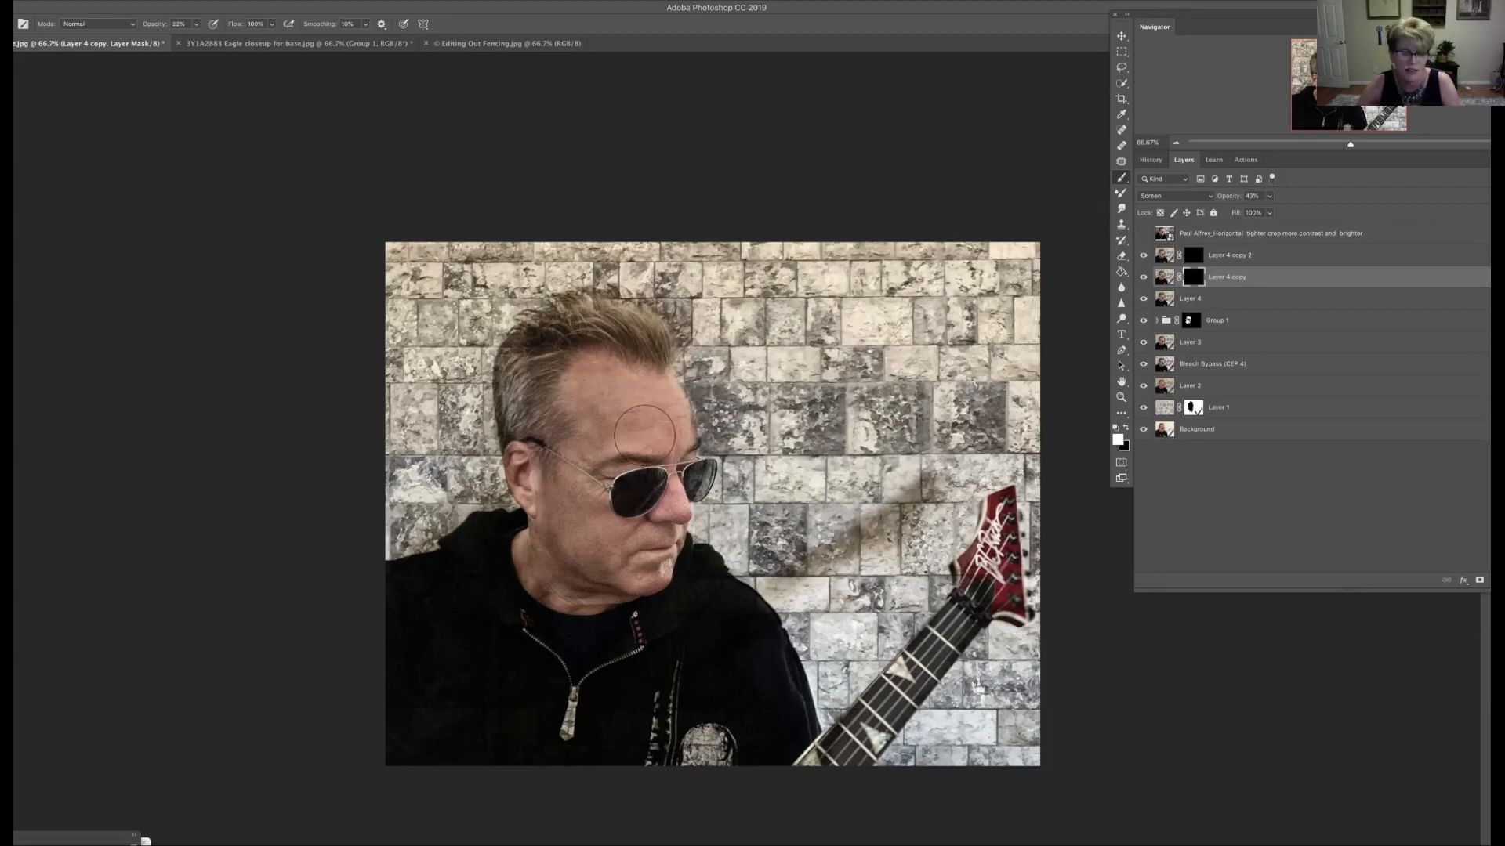
key("bracketleft")
key("bracketleft")
key("bracketleft")
key("bracketleft")
mouse_move(665, 445)
left_mouse_down()
mouse_move(656, 411)
mouse_move(668, 443)
left_mouse_up()
left_click_drag(680, 513, 672, 493)
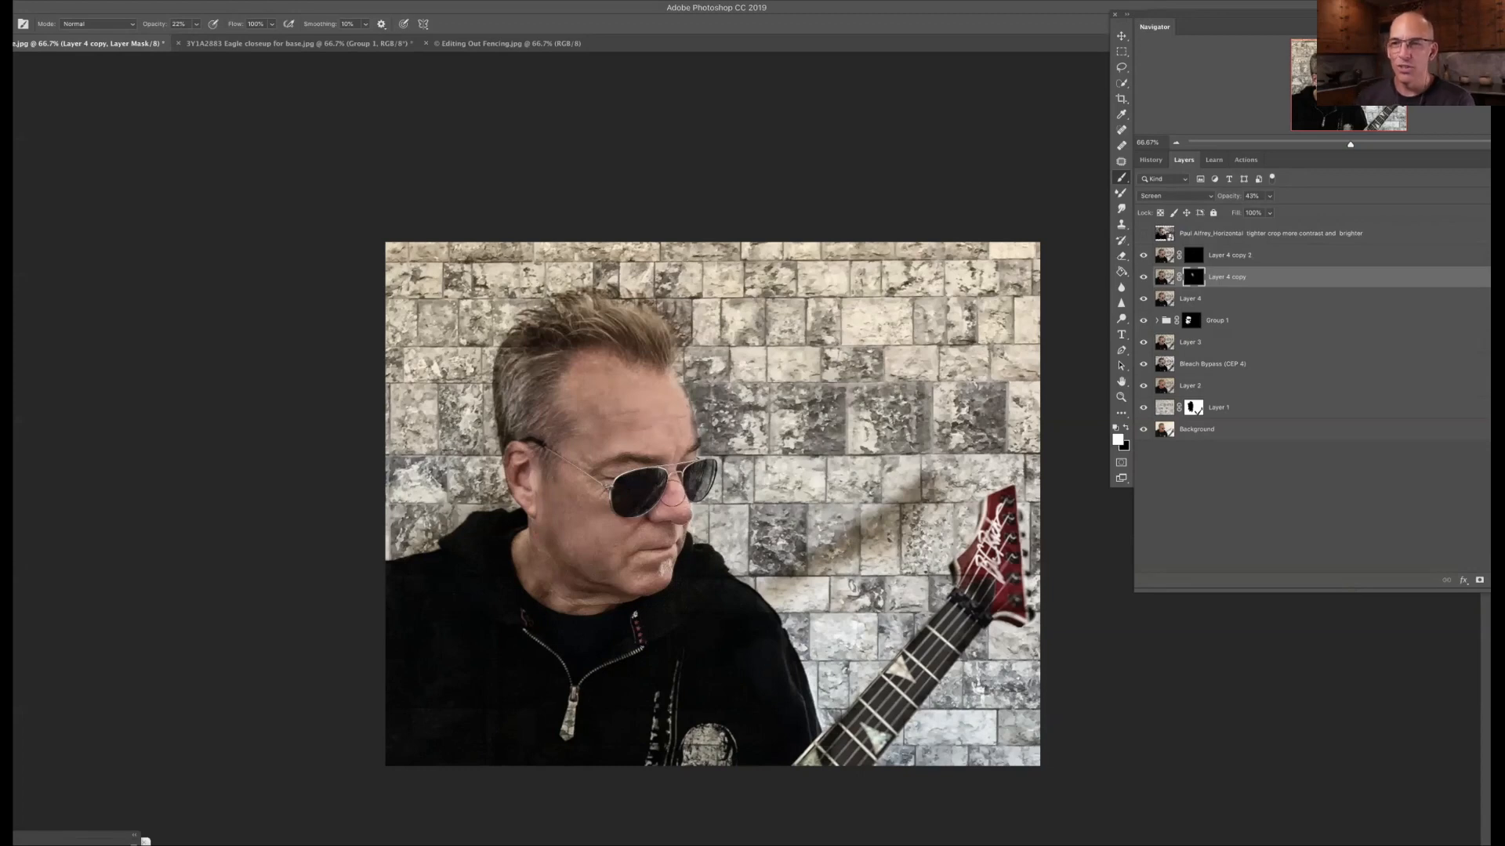
Step: Brighten the forehead and lower face further by painting white on the Screen layer's mask at 60% brush opacity
key("8")
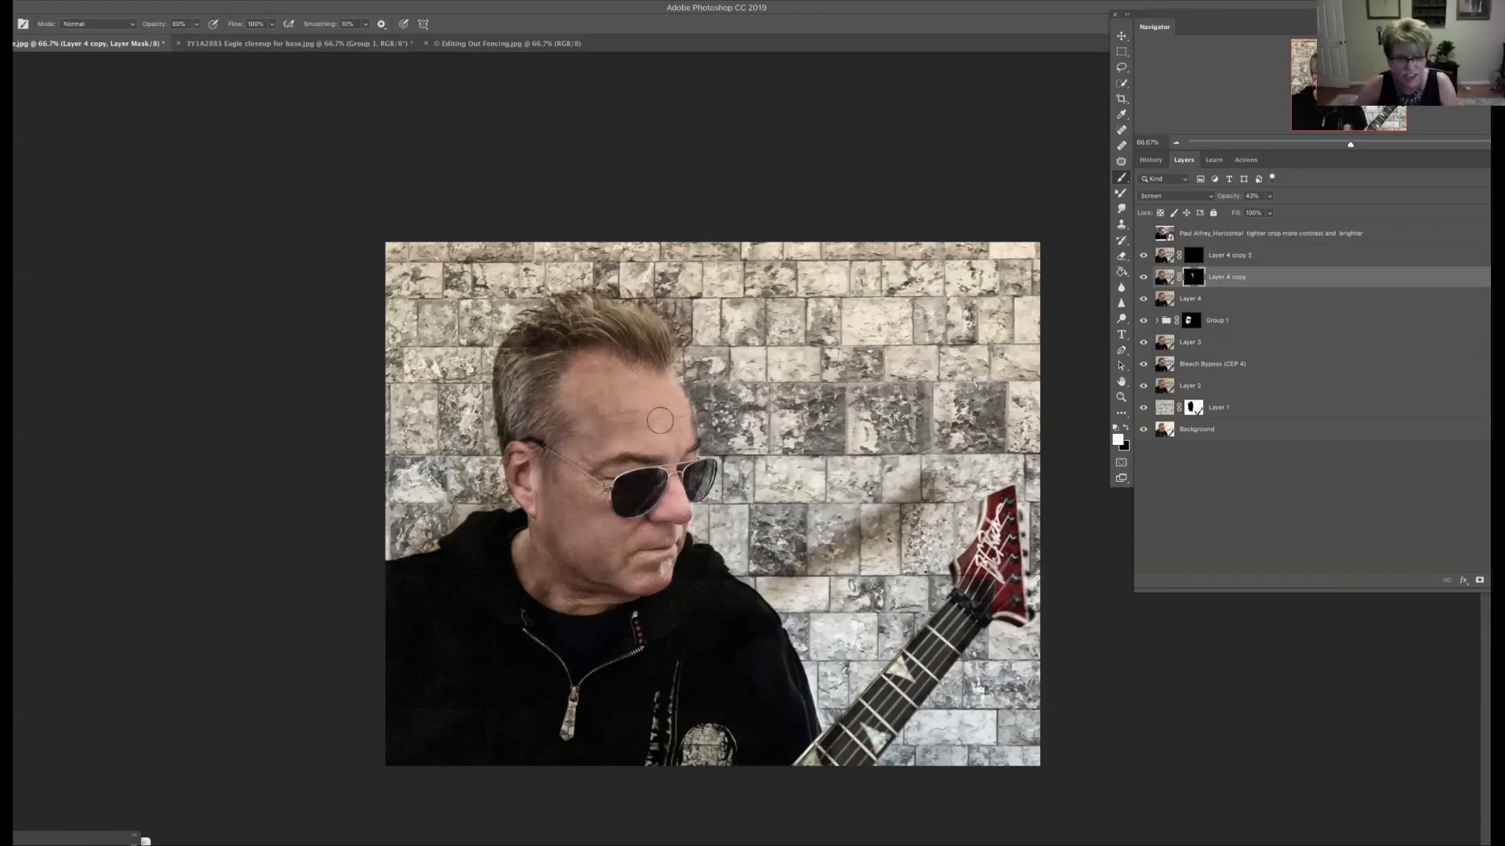
key("6")
mouse_move(669, 437)
left_mouse_down()
mouse_move(665, 425)
mouse_move(668, 442)
left_mouse_up()
mouse_move(676, 531)
left_mouse_down()
mouse_move(660, 577)
mouse_move(664, 509)
mouse_move(649, 547)
mouse_move(615, 550)
left_mouse_up()
left_click_drag(635, 388, 636, 398)
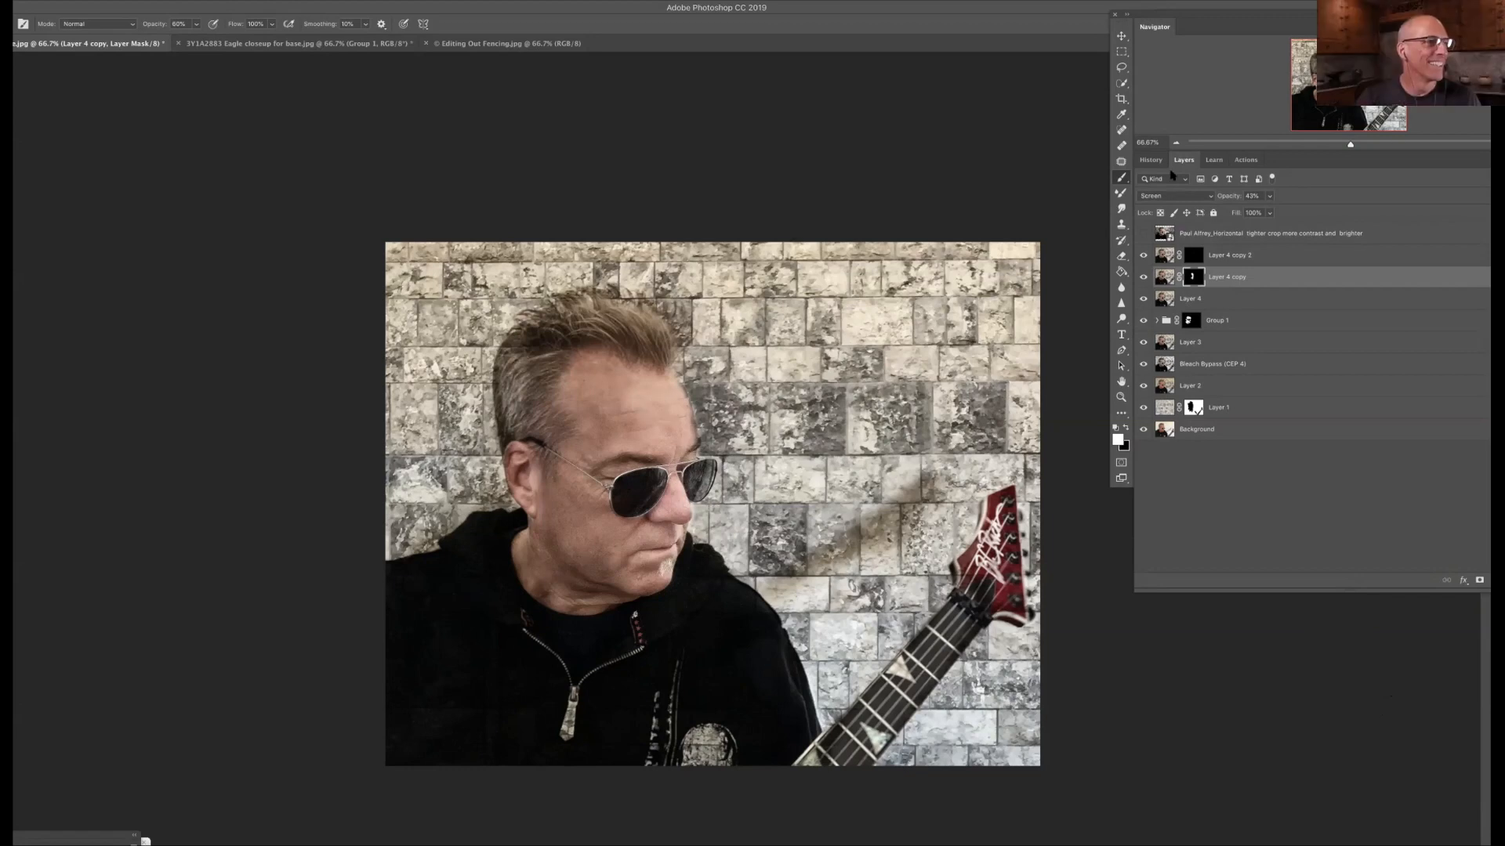
Step: Paint white around the man on the mask of the Multiply layer Layer 4 copy 2 and rename that layer "dareken"
key("alt+bracketright")
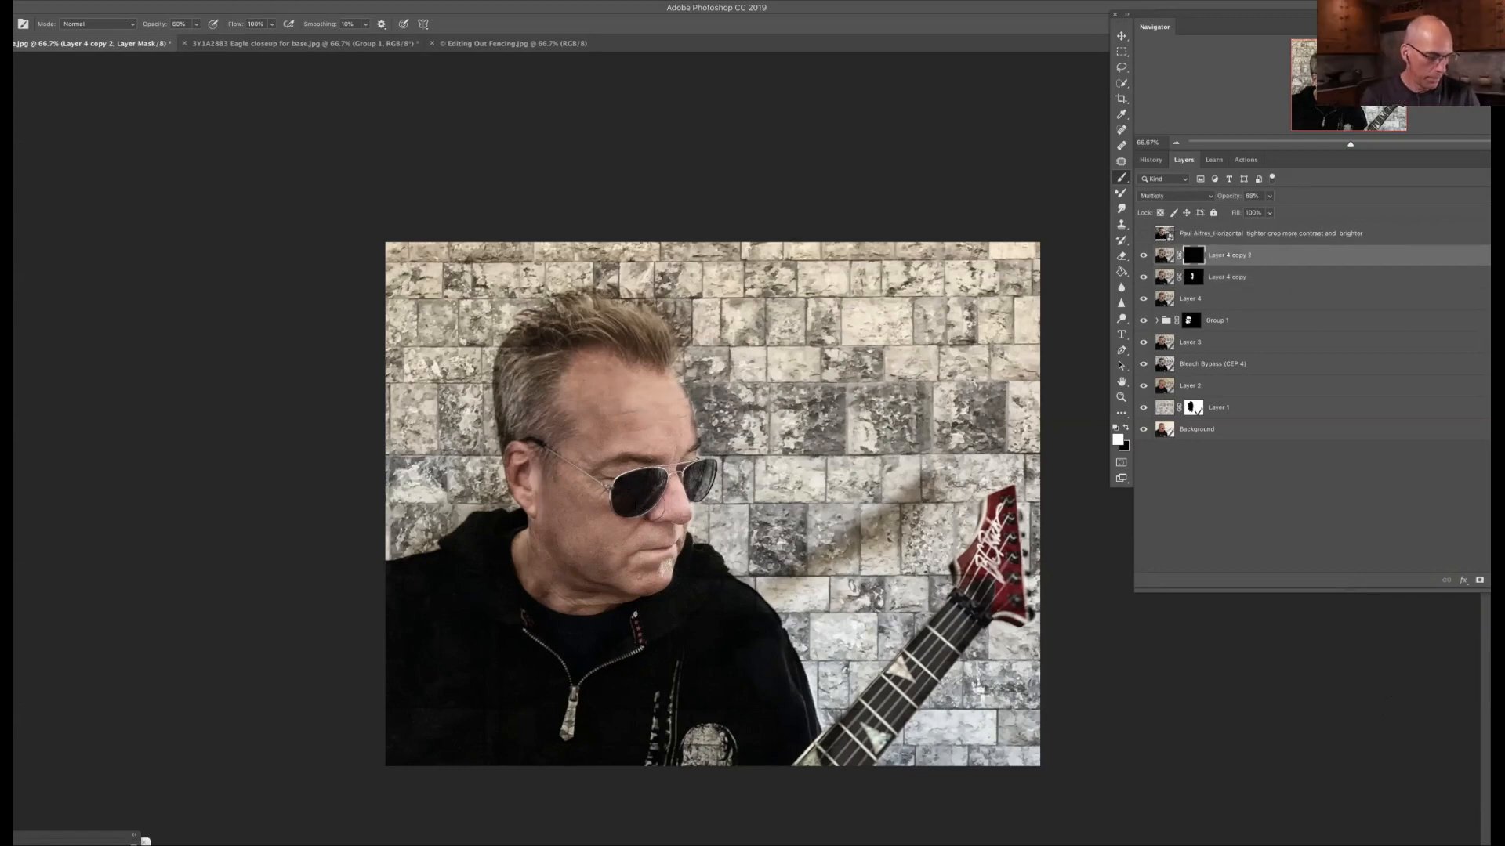
mouse_move(445, 439)
left_mouse_down()
mouse_move(477, 245)
mouse_move(956, 221)
mouse_move(1096, 584)
mouse_move(988, 717)
mouse_move(884, 793)
mouse_move(942, 566)
mouse_move(991, 483)
mouse_move(820, 770)
left_mouse_up()
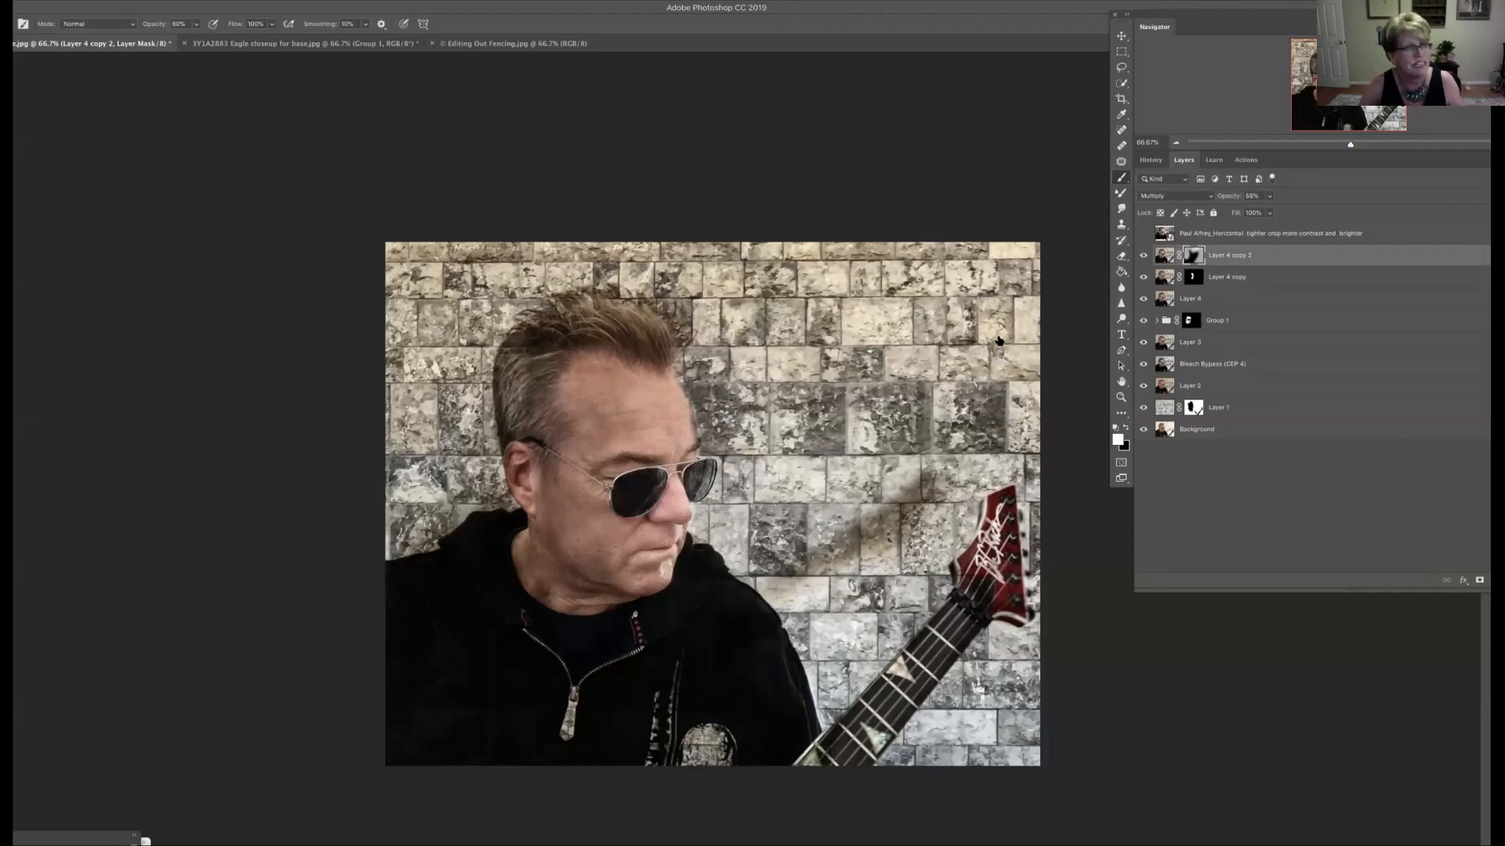
double_click(1236, 256)
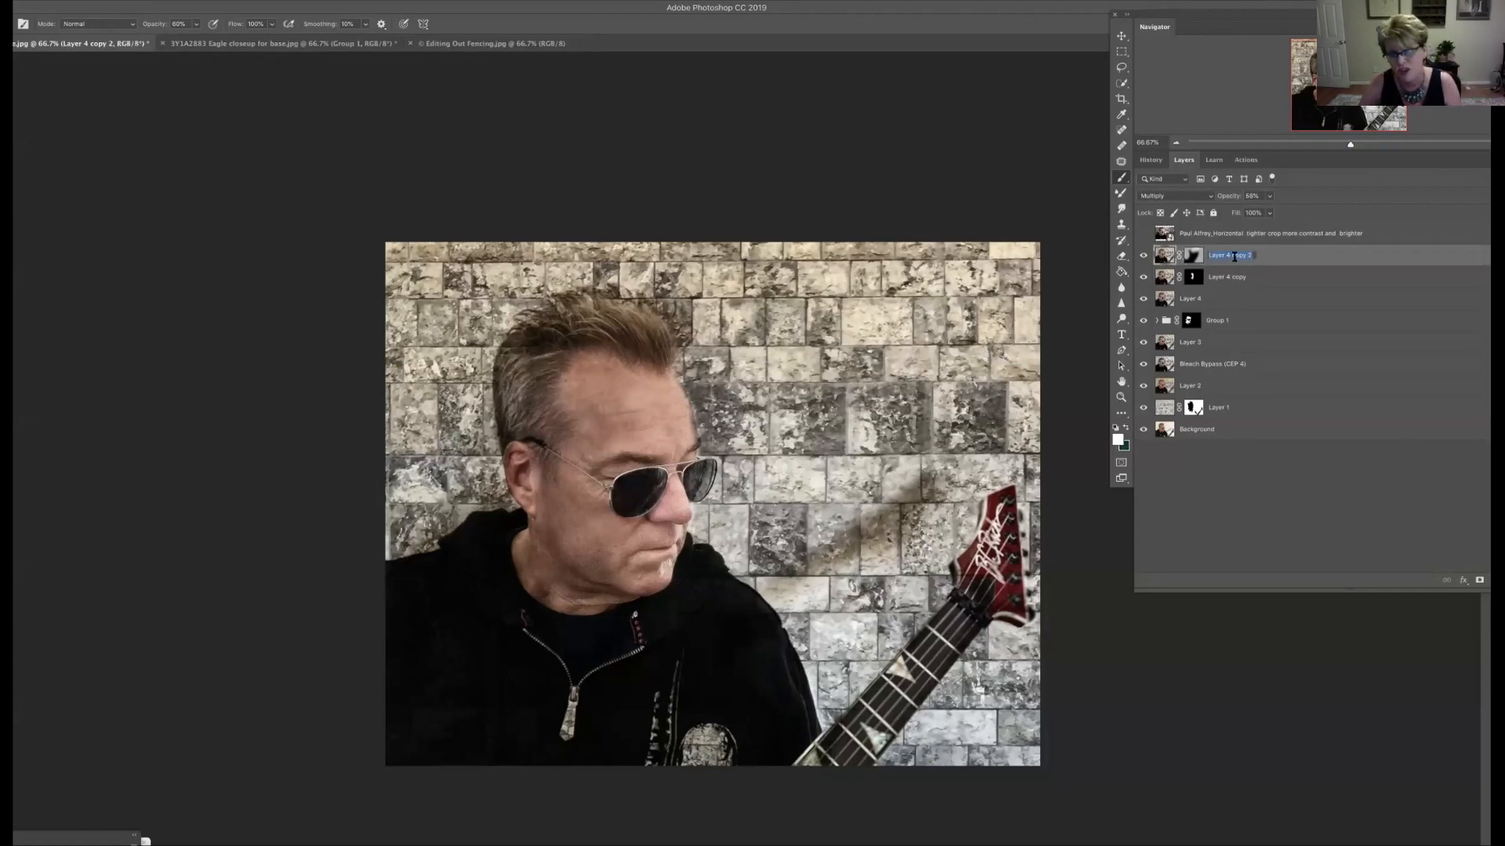
type("E")
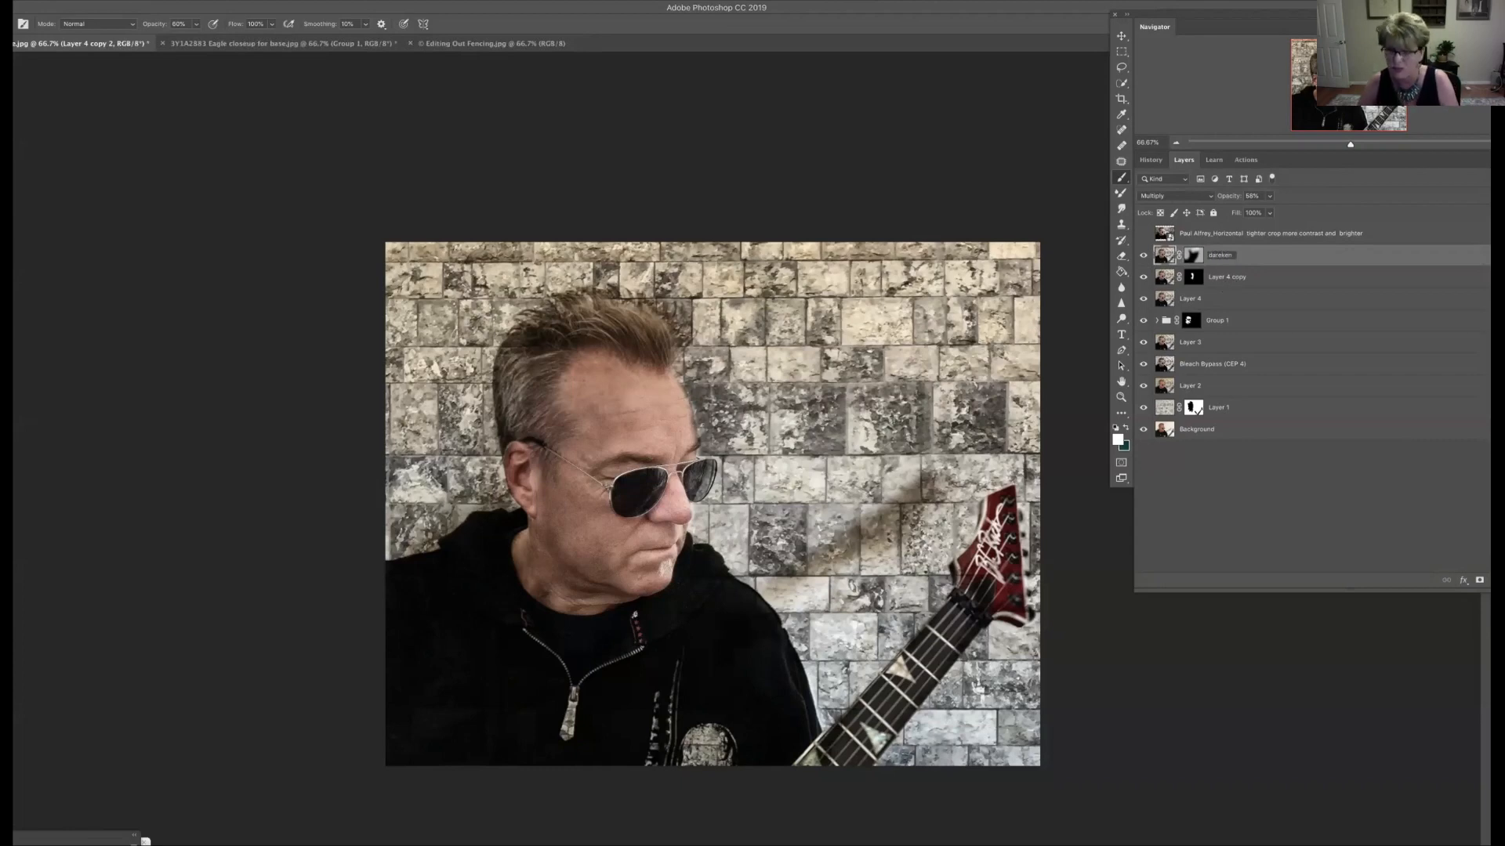
type("areken")
key("Return")
Step: Group the "dareken" layer with Layer 4 copy and toggle the group's visibility to compare before and after
key("alt+shift+super+e")
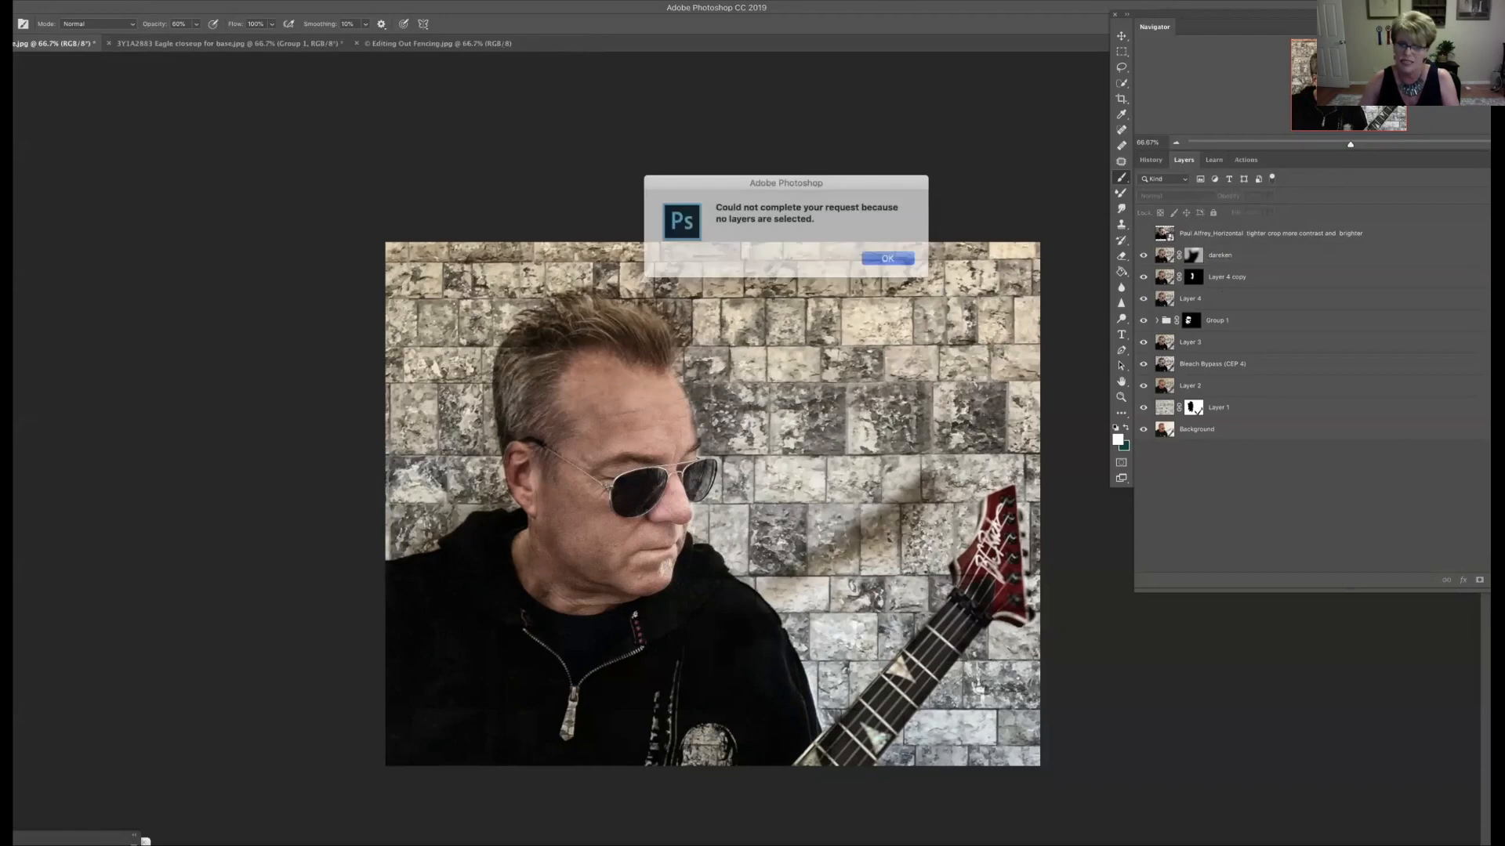
key("Return")
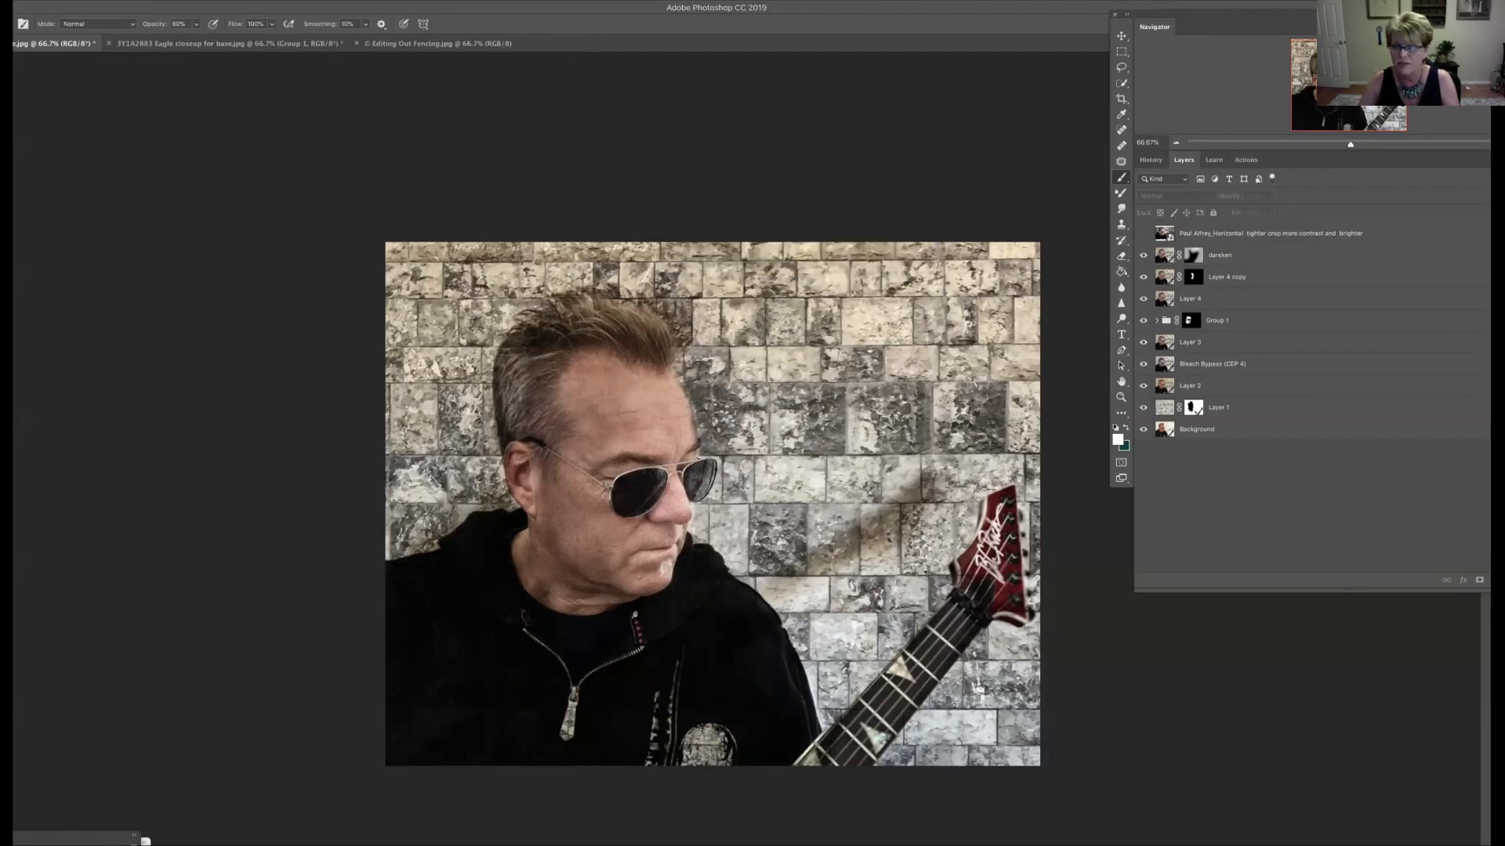
left_click(1220, 255)
left_click(1226, 277, "shift")
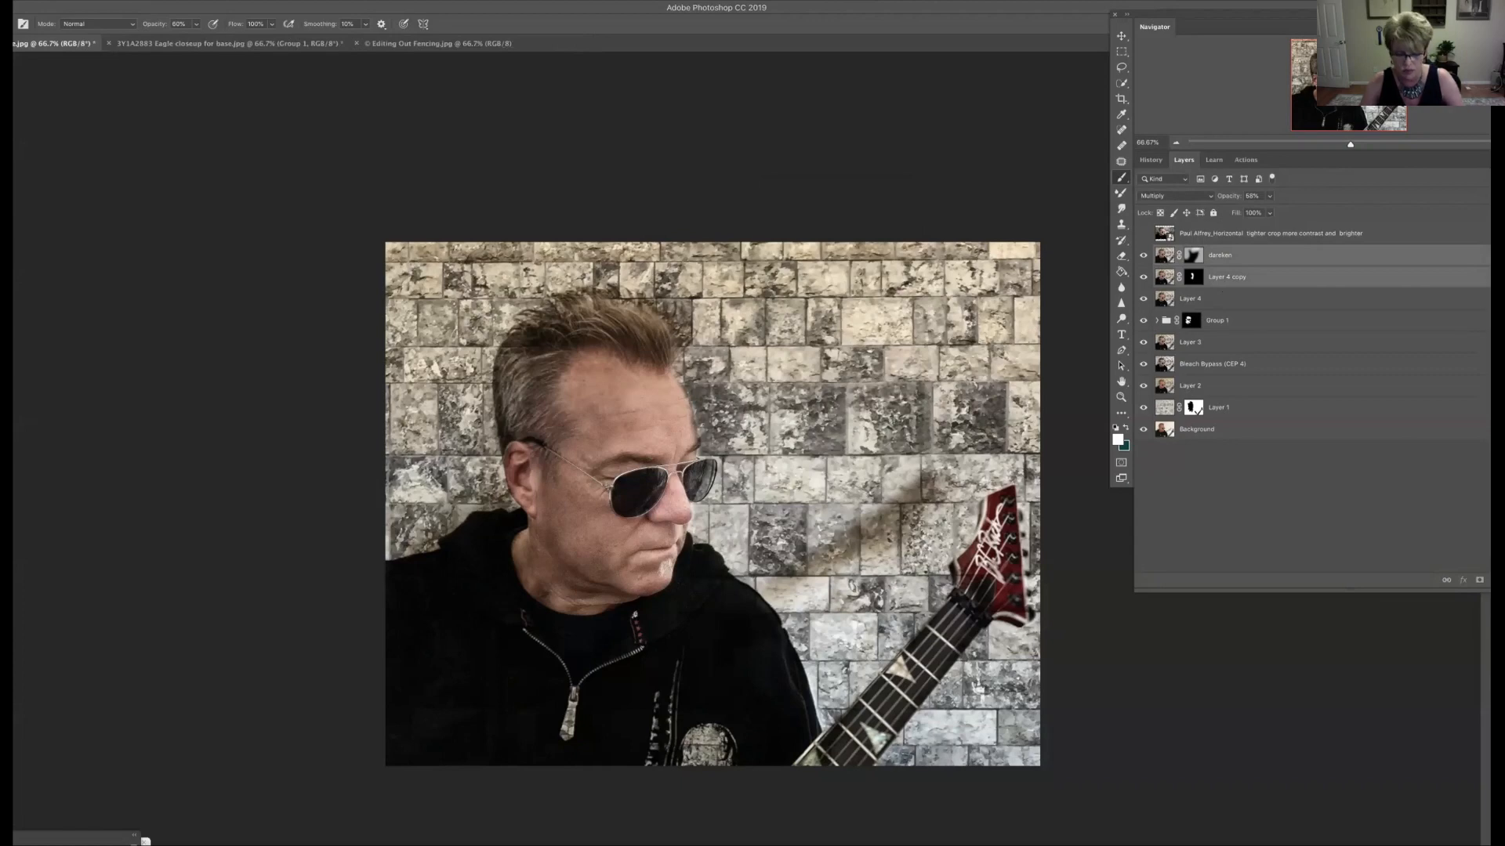
key("ctrl+g")
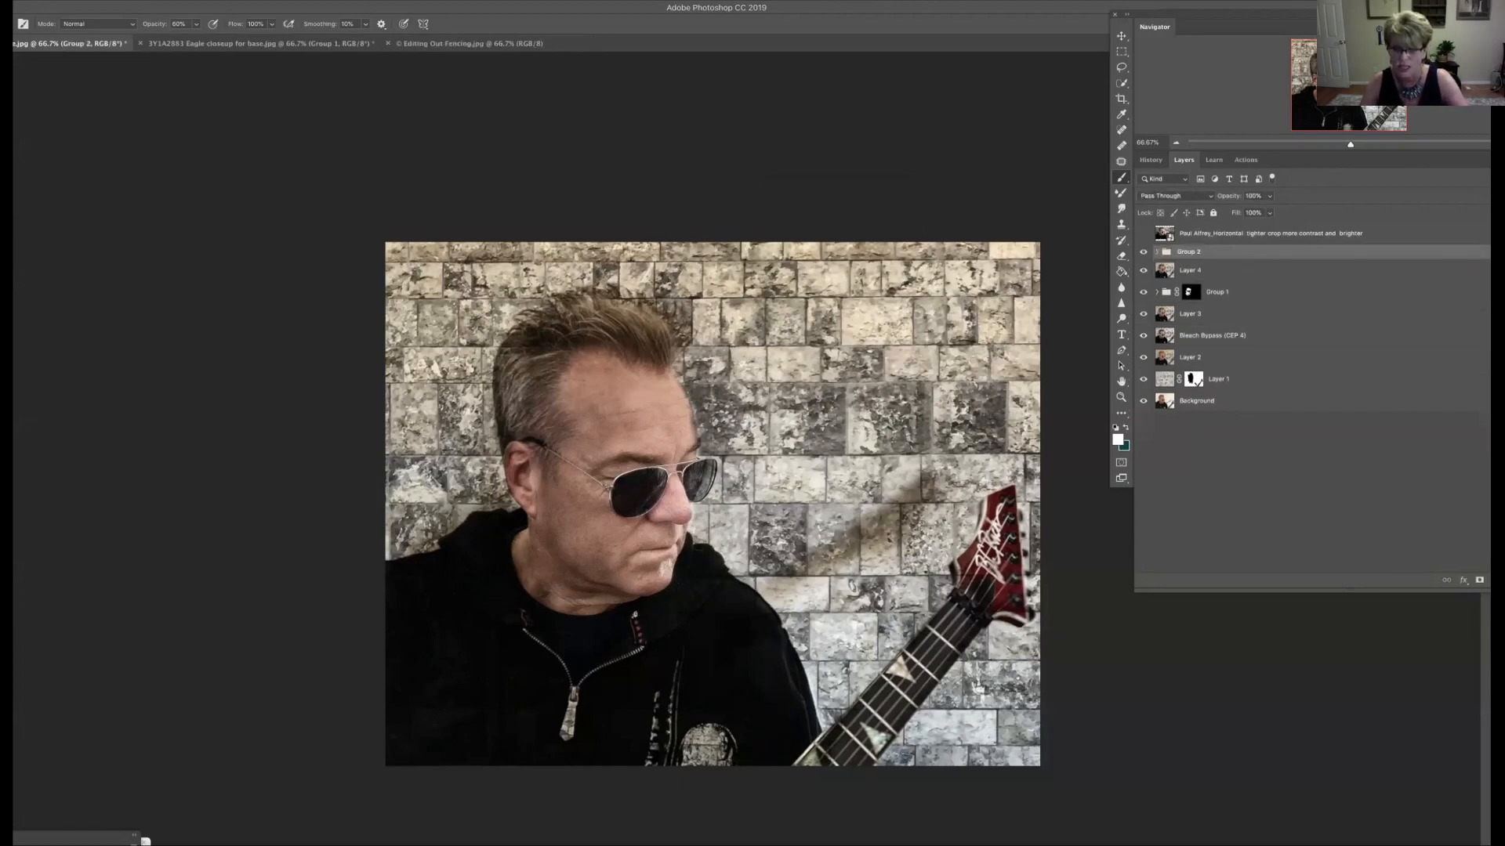
left_click(1144, 251)
left_click(1144, 252)
left_click(1143, 251)
left_click(1143, 251)
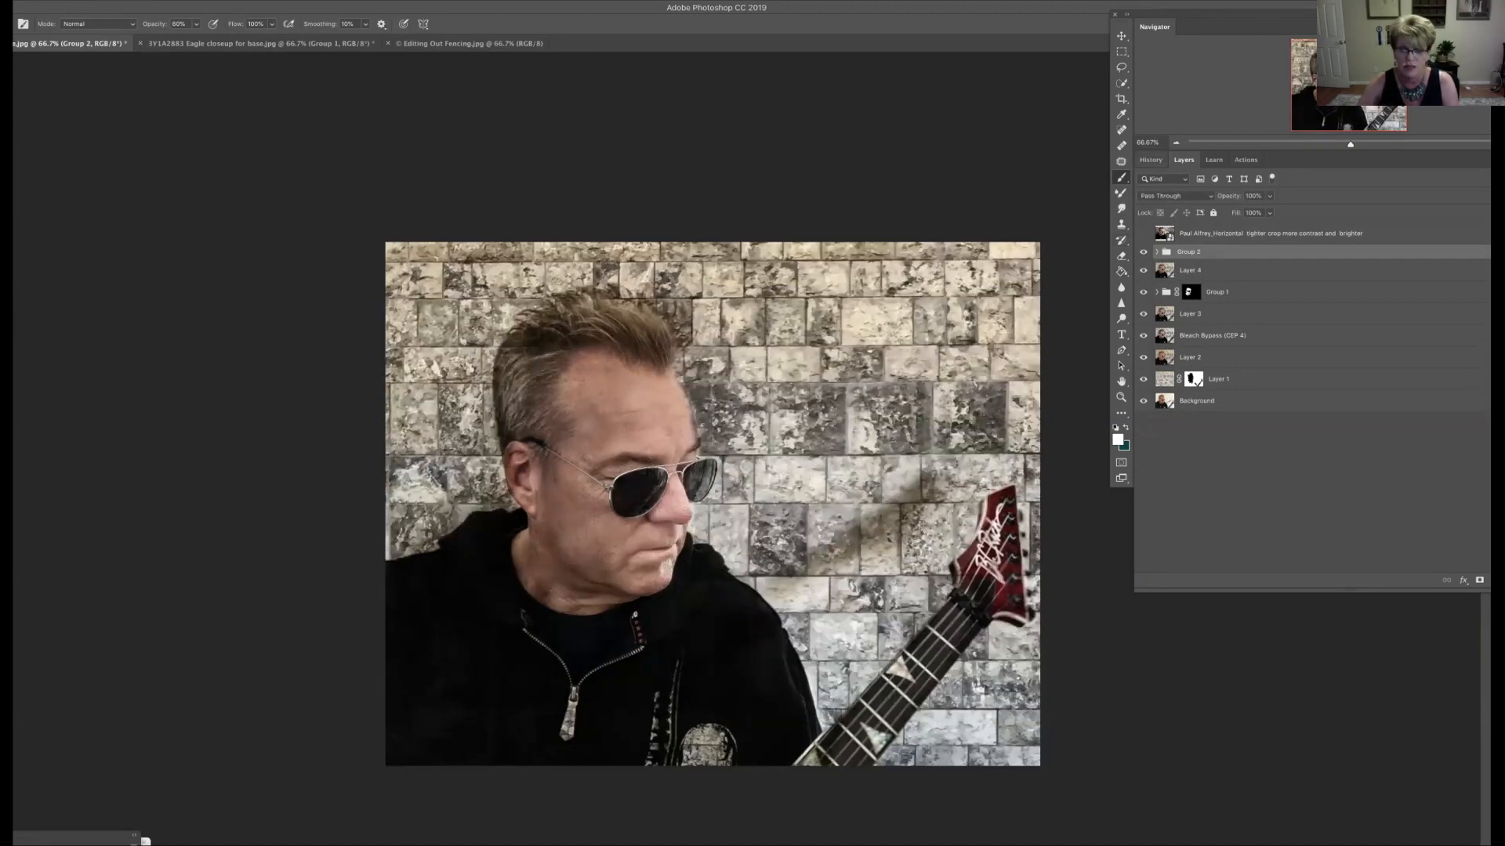
Step: Crop the image to a full-width rectangular selection that trims its upper and lower edges, and stamp the visible layers onto a new layer
key("m")
left_click_drag(386, 311, 1070, 740)
left_click(180, 1)
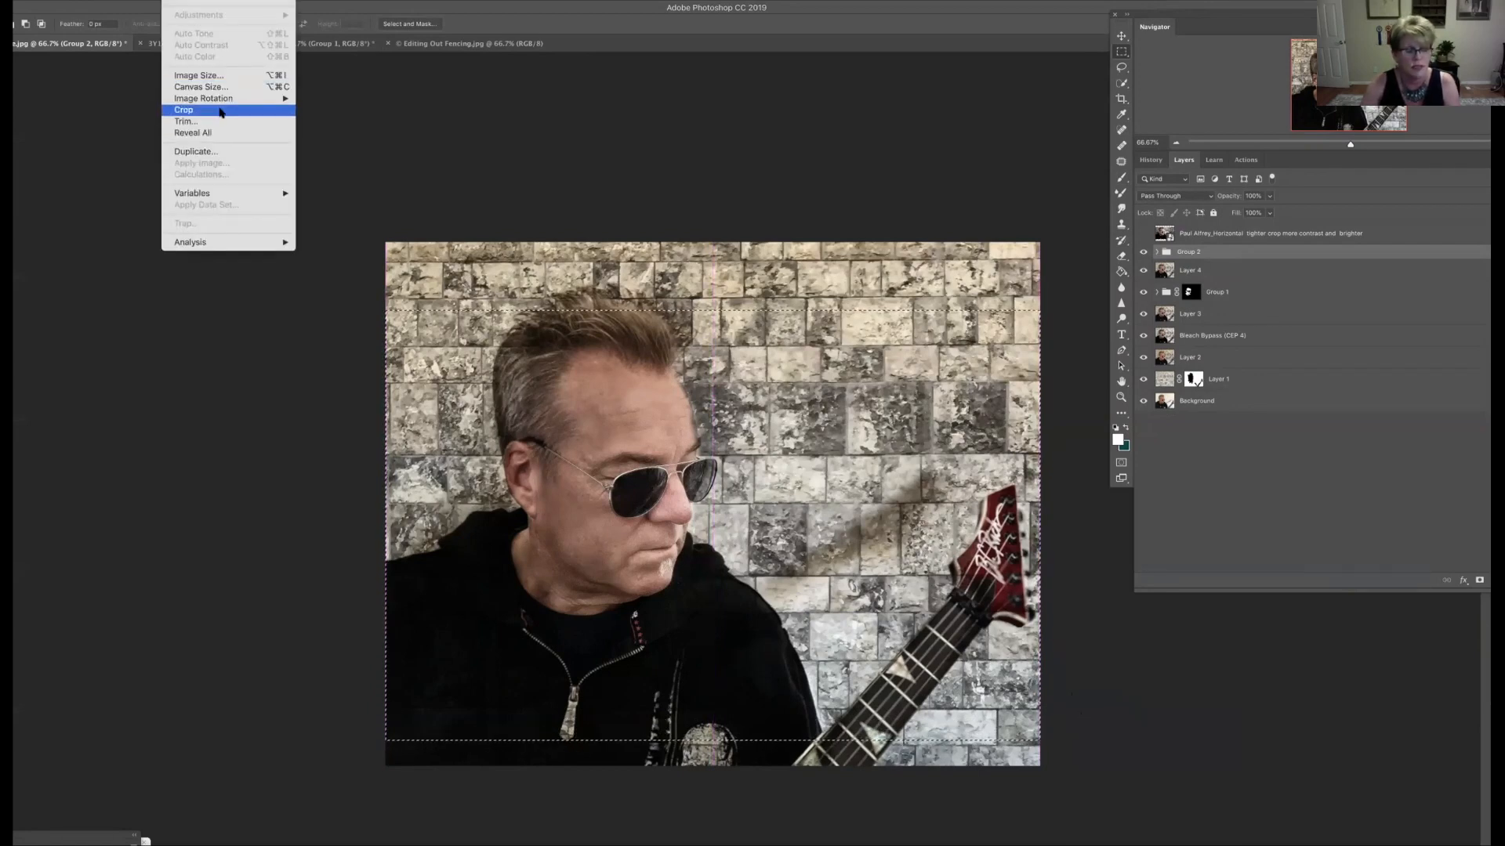
left_click(221, 112)
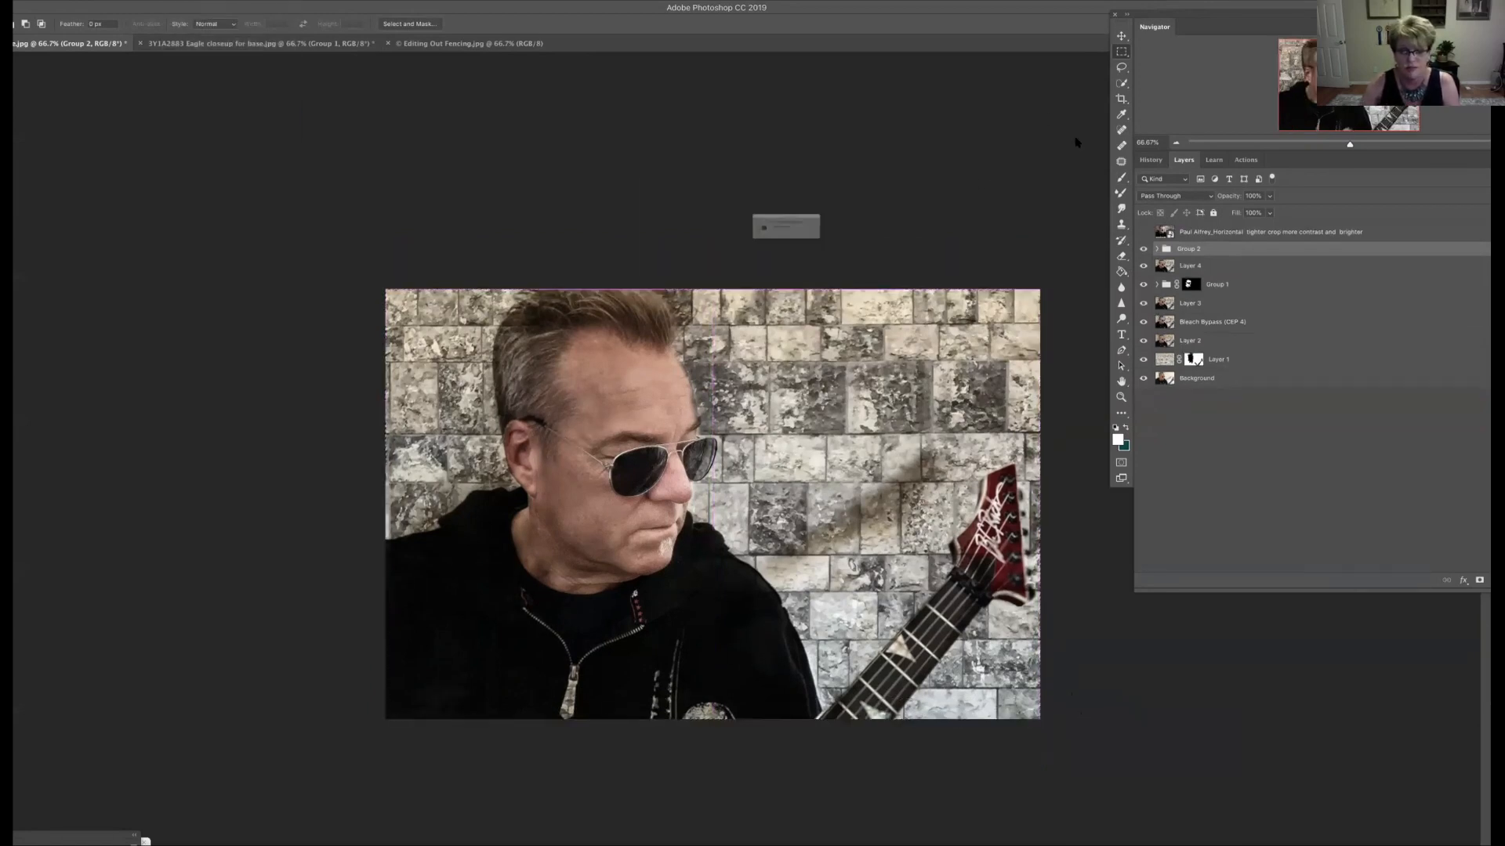
left_click(886, 256)
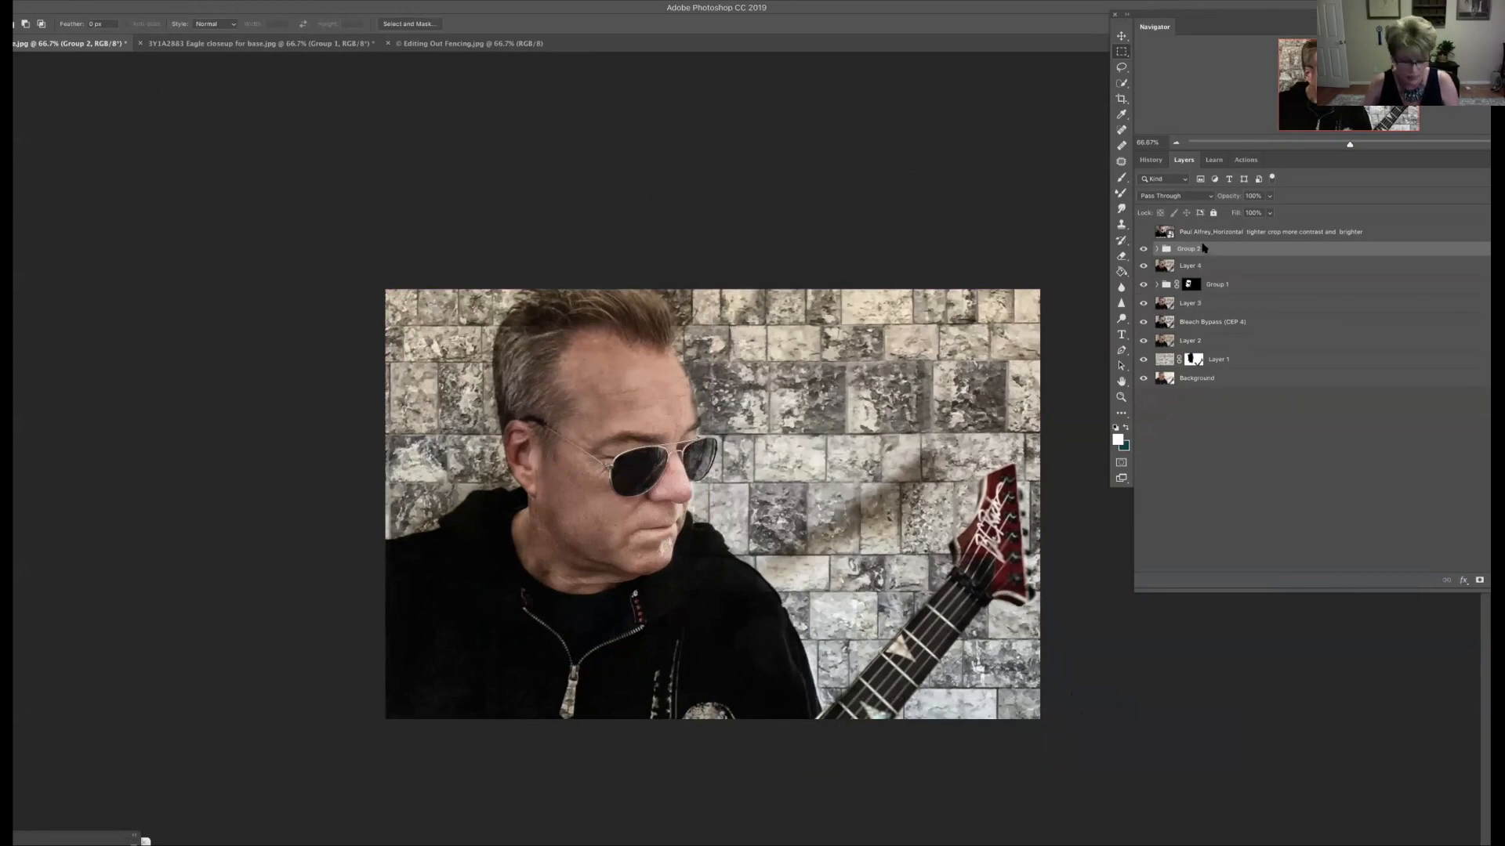
key("ctrl+alt+shift+e")
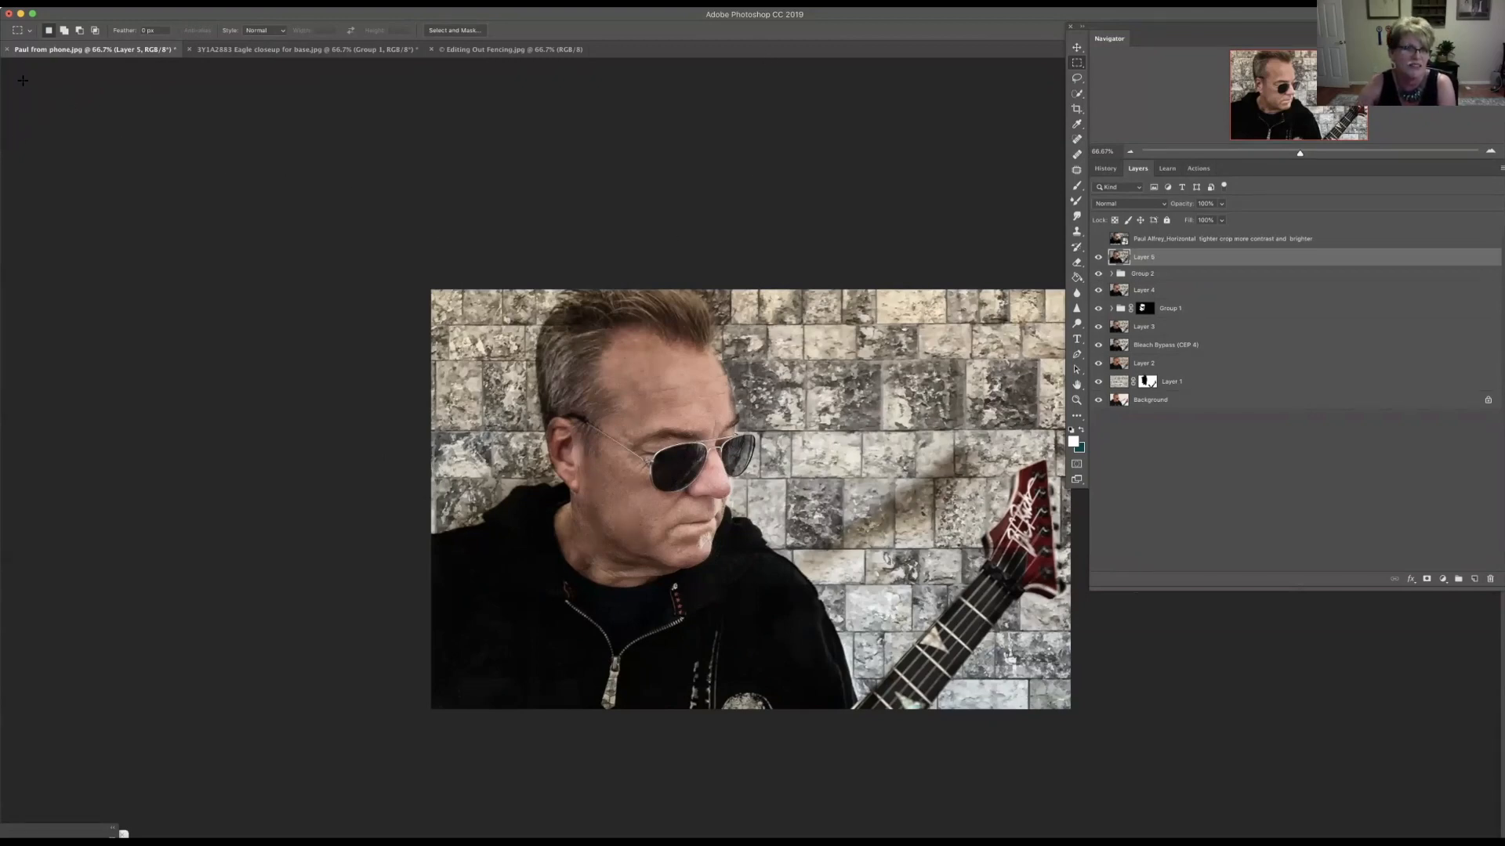
left_click(7, 49)
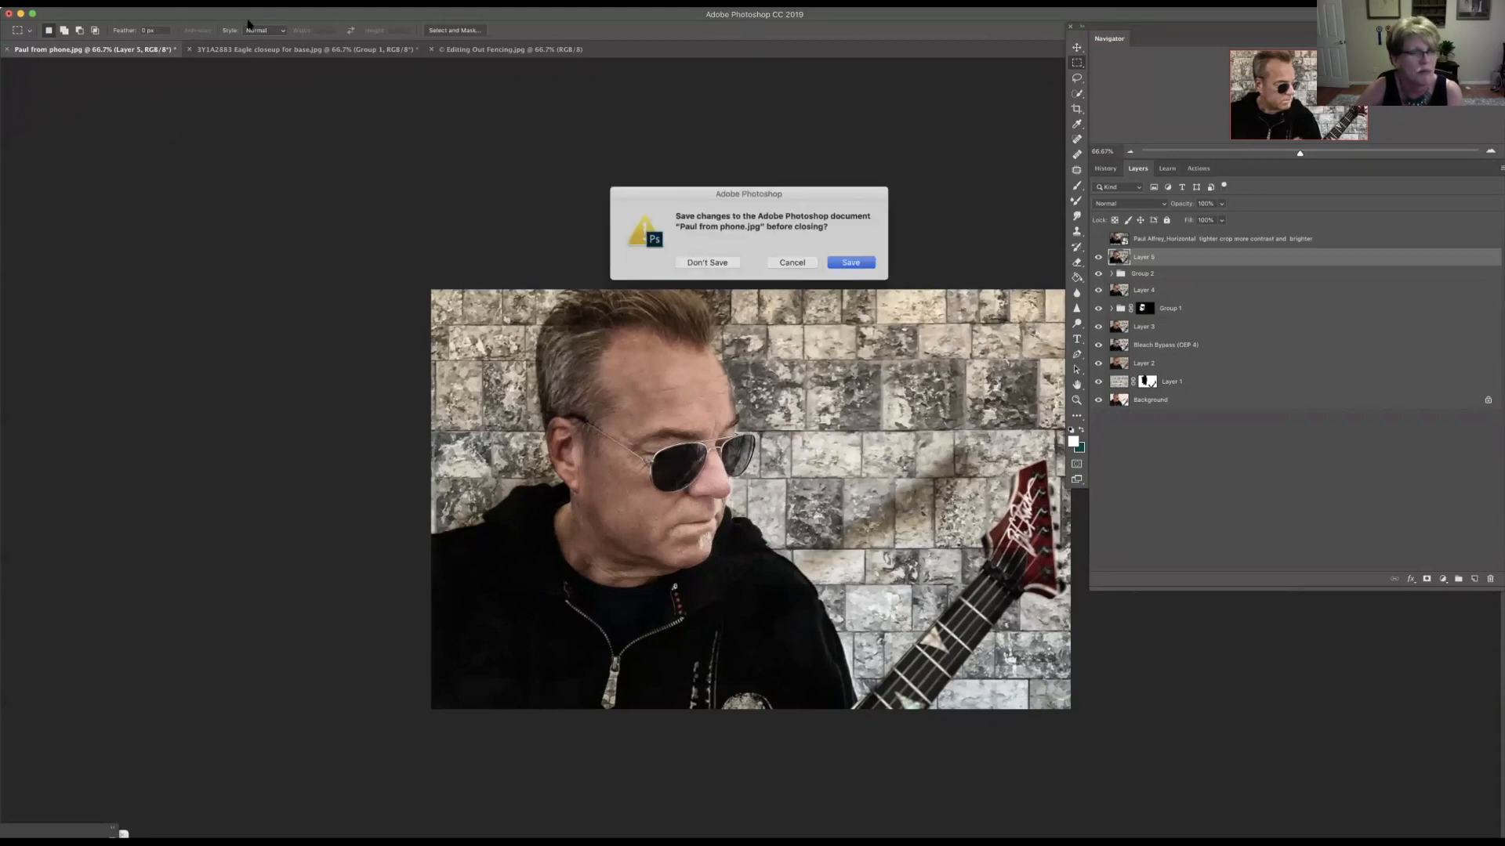
left_click(862, 261)
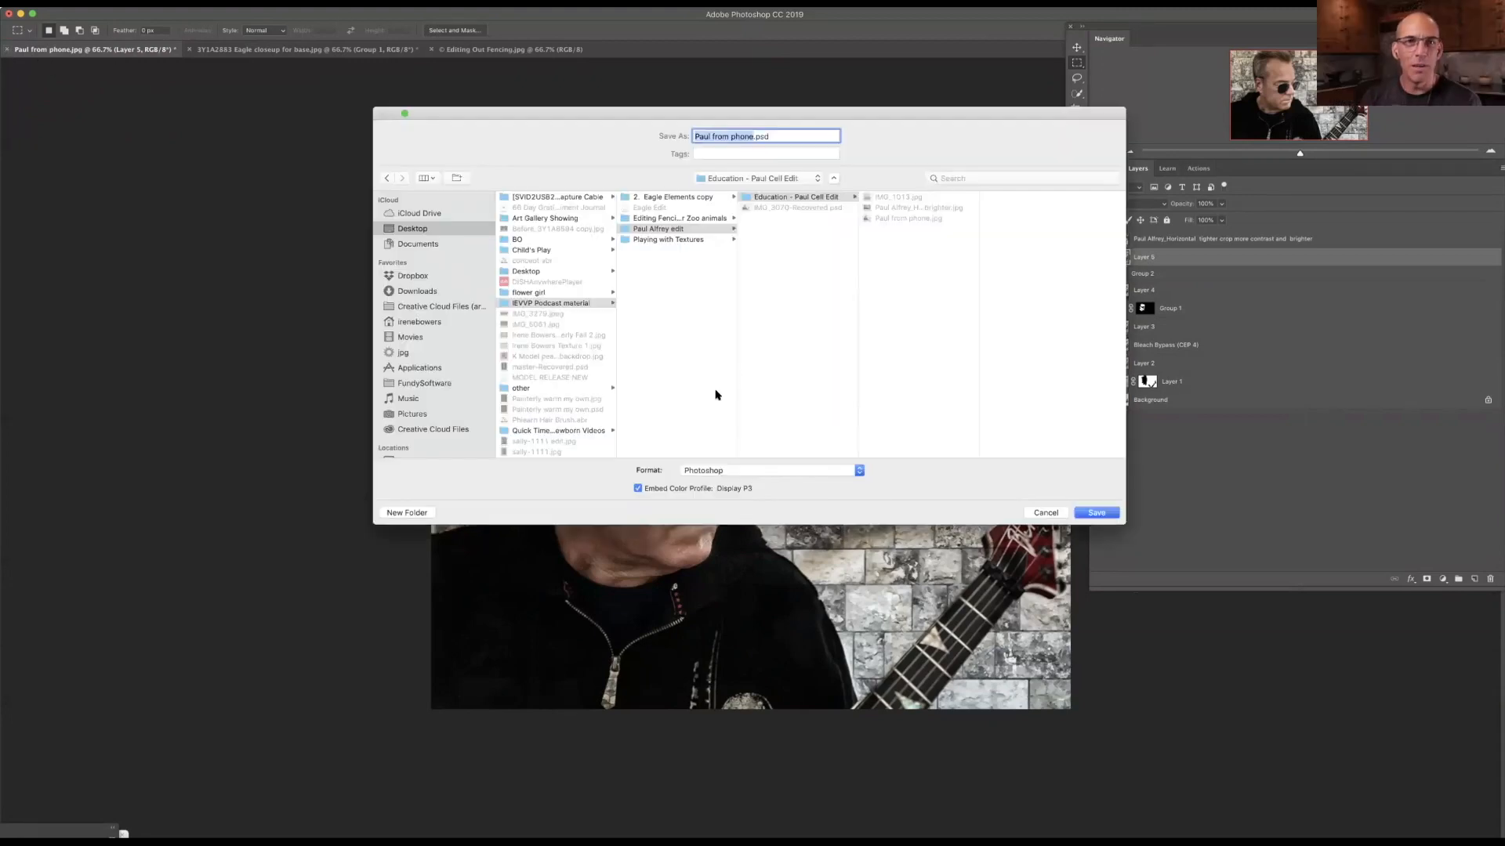
left_click(1047, 513)
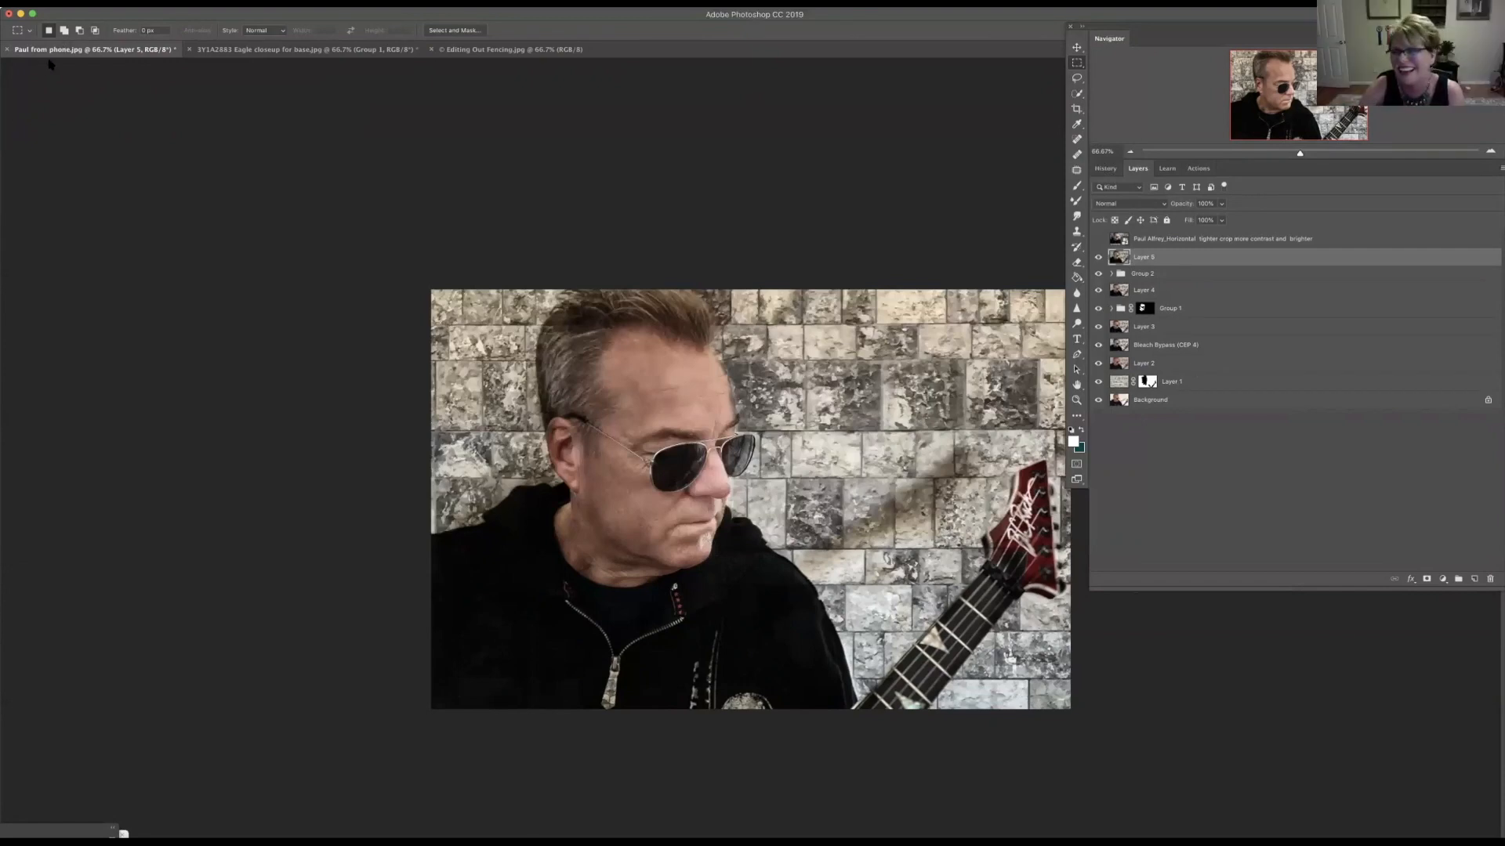
Step: Close the guitarist portrait document without saving its changes
left_click(10, 52)
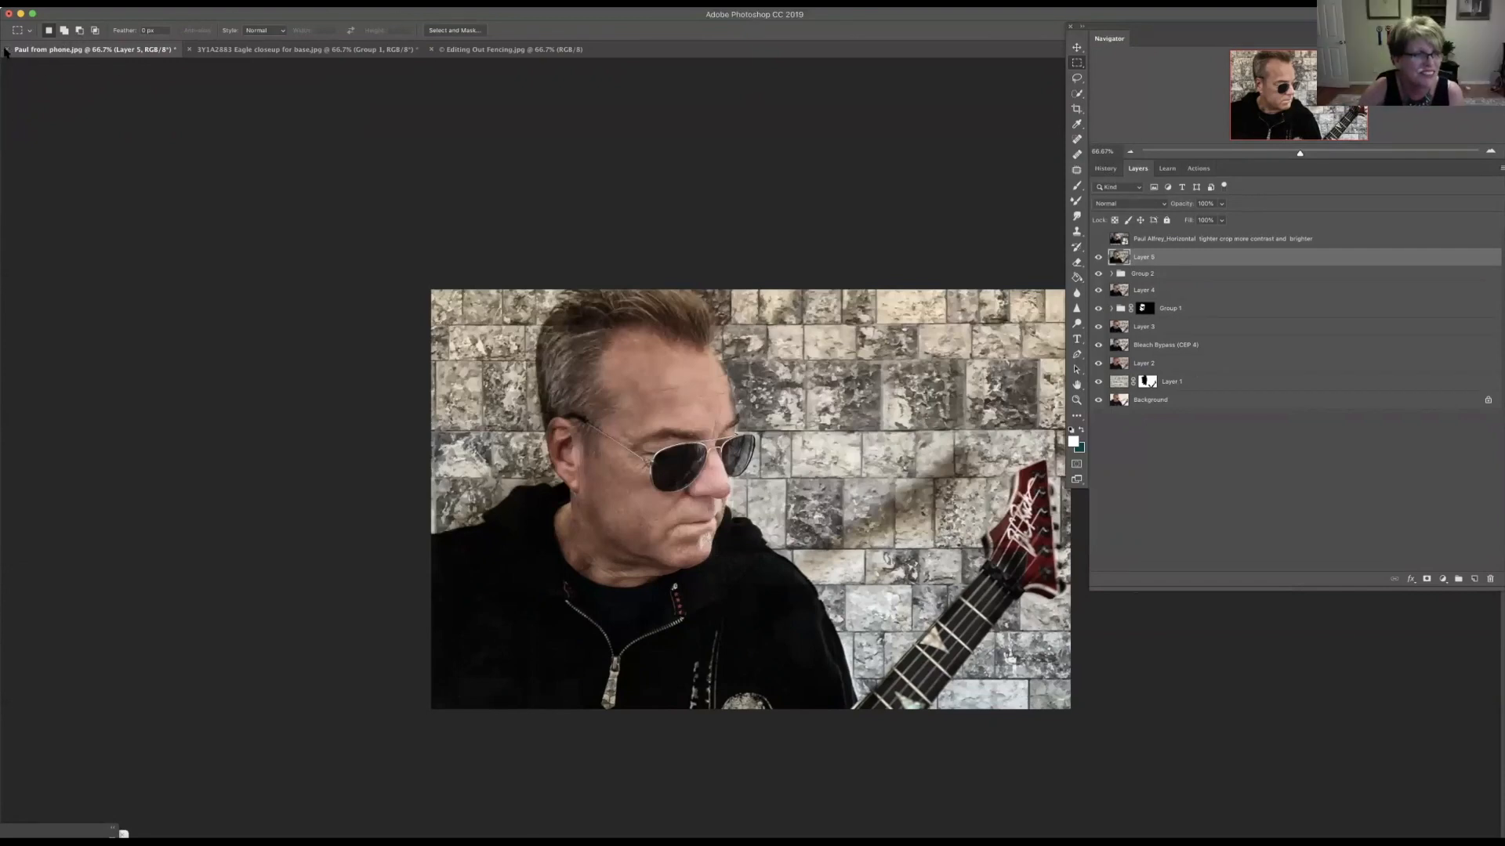
left_click(708, 260)
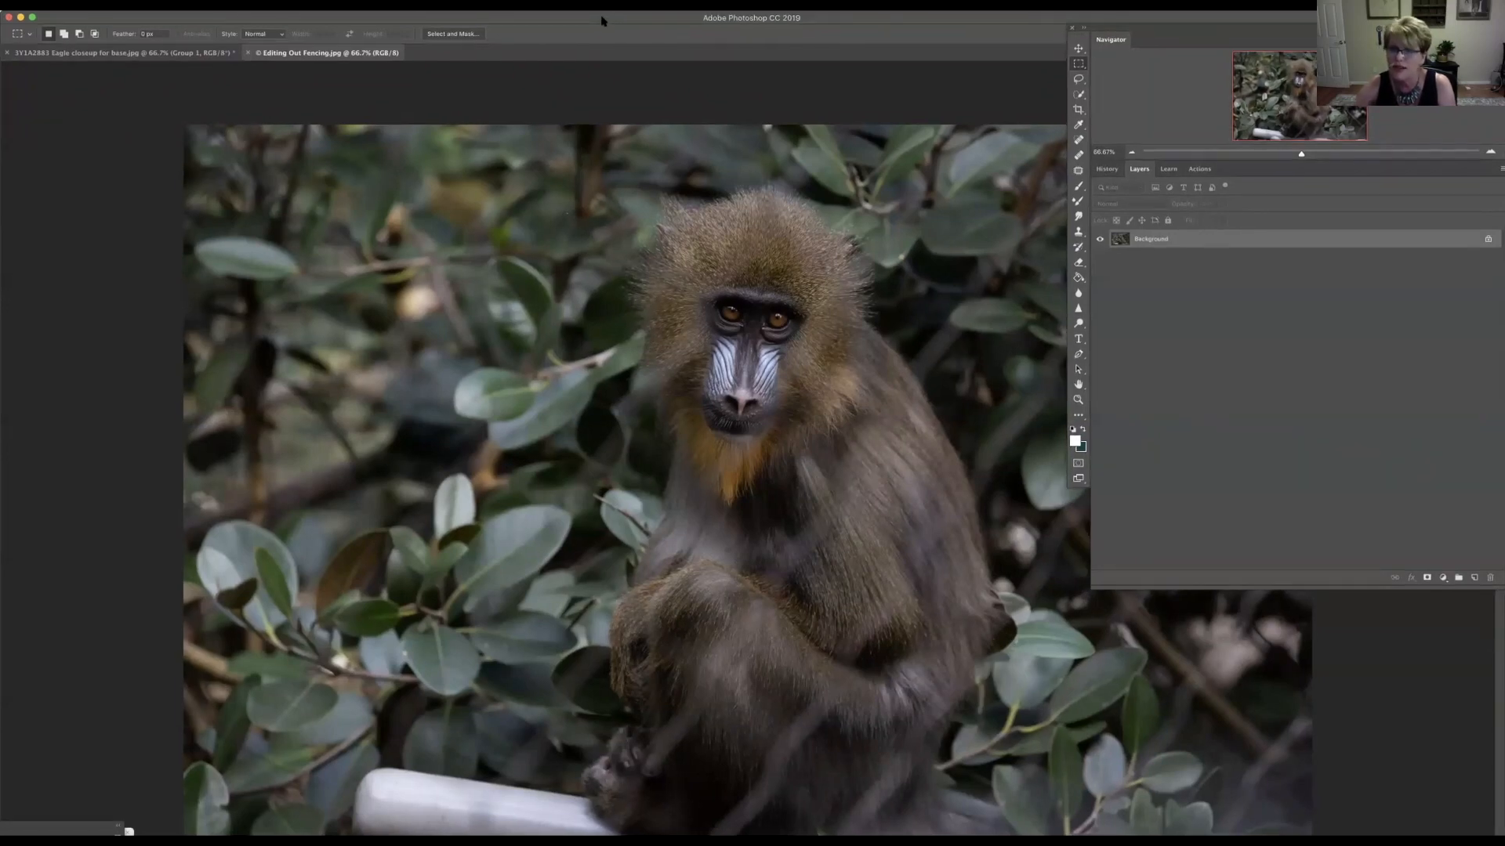
Step: Rearrange the floating panels beside the monkey photo and activate the Lasso tool
left_click_drag(1235, 32, 1320, 56)
left_click(1145, 35)
left_click_drag(1152, 39, 1404, 515)
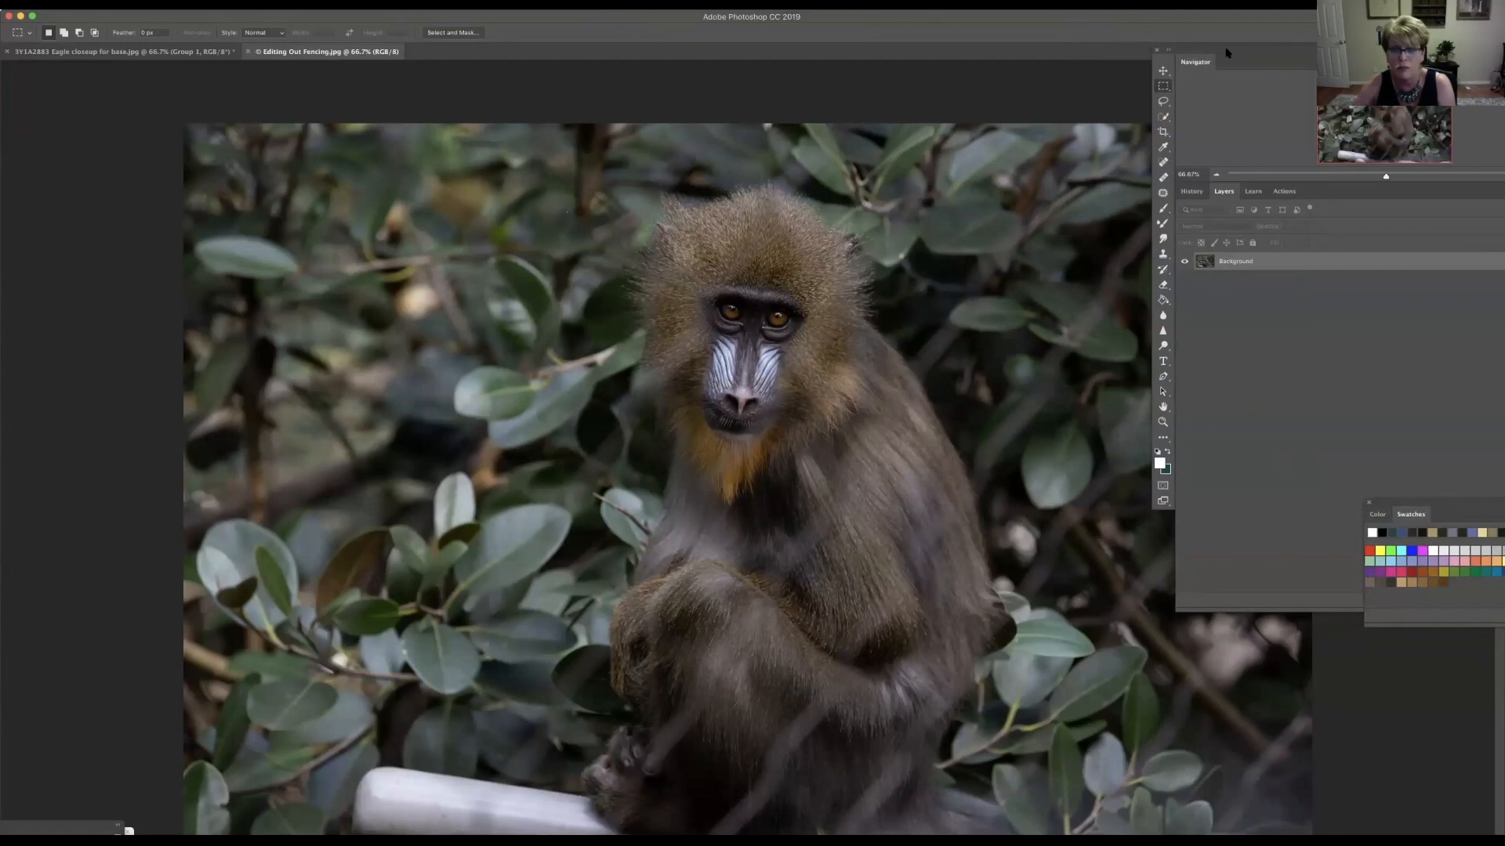
left_click_drag(1227, 53, 1261, 30)
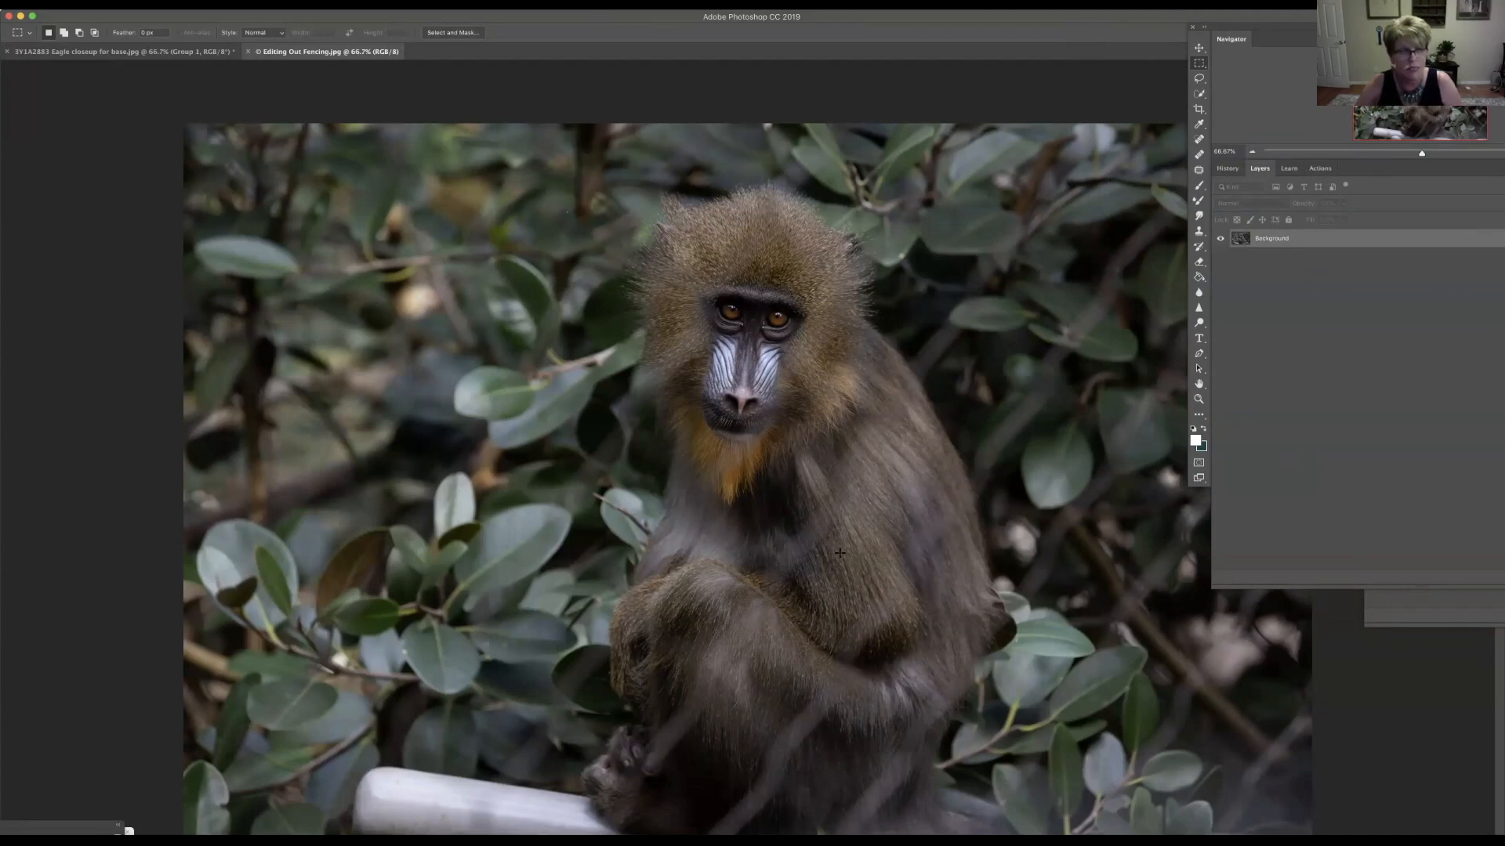
left_click(1199, 78)
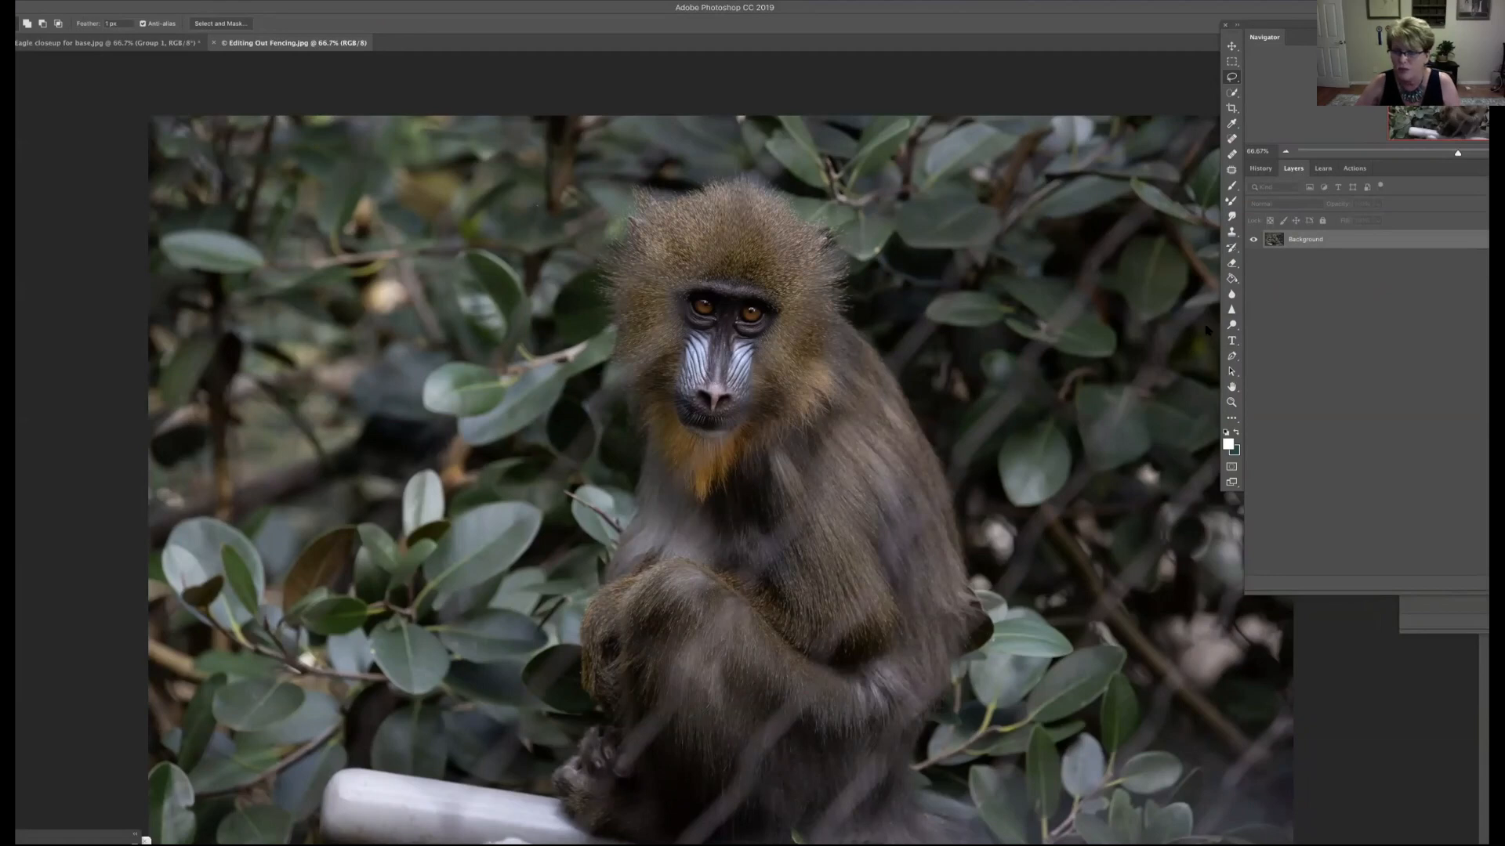
left_click_drag(1285, 24, 1177, 30)
Step: Duplicate the monkey photo's Background layer twice and hide the upper copy
key("ctrl+j")
key("ctrl+j")
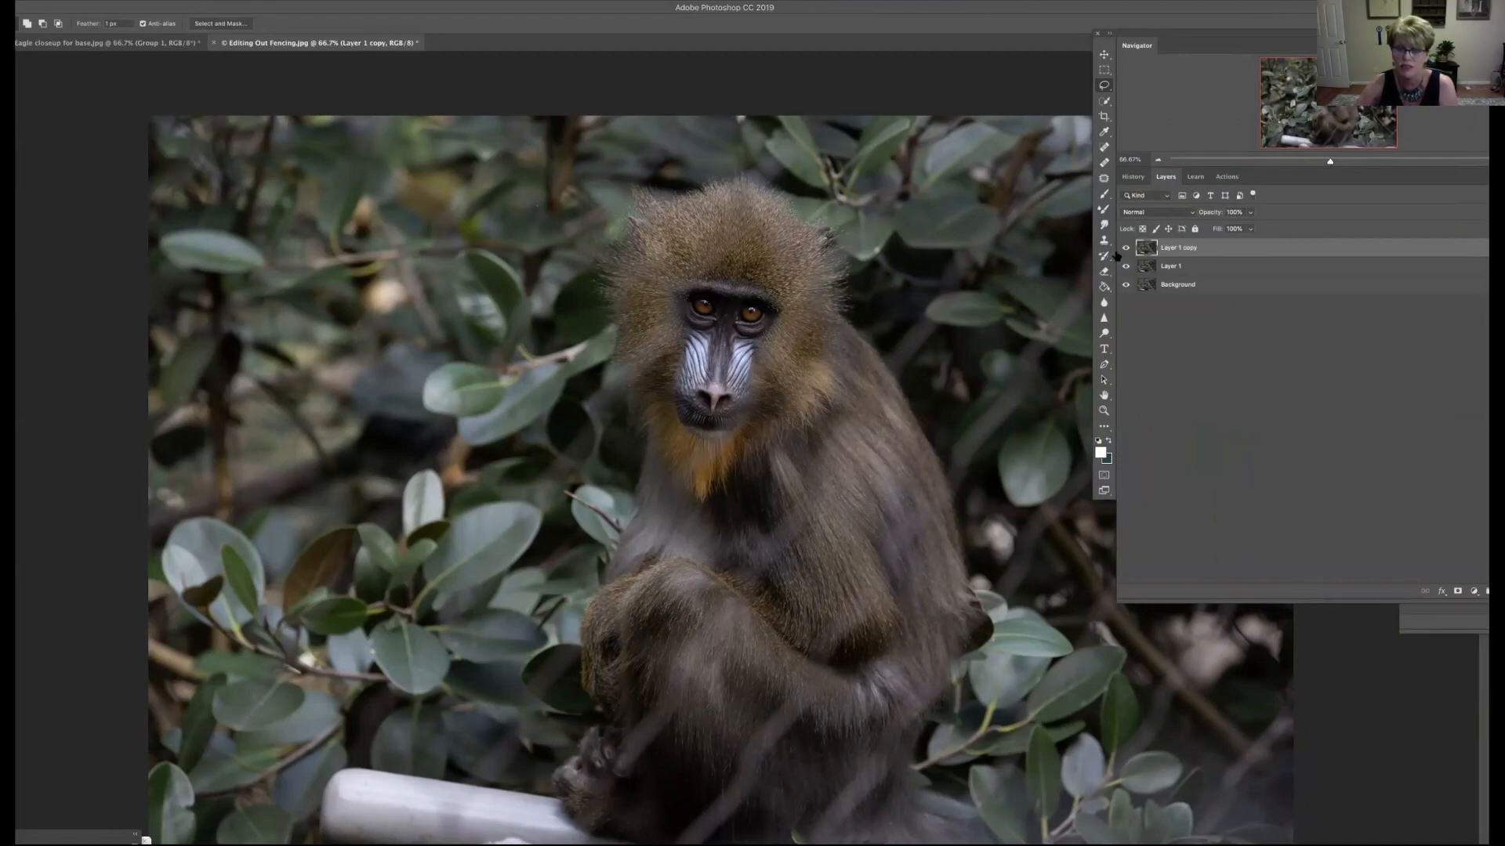
left_click(1125, 248)
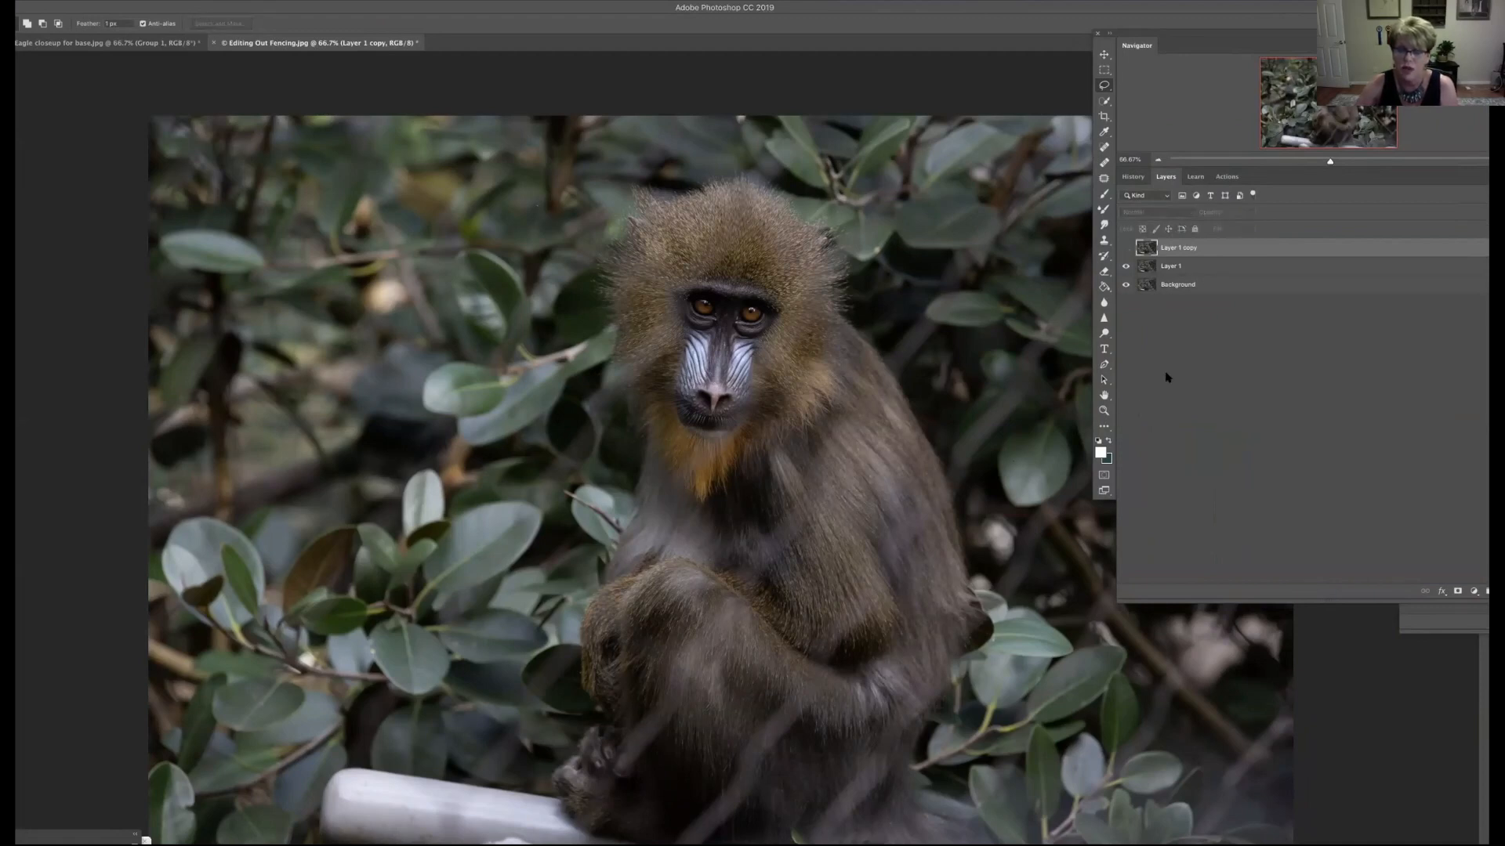
Step: Rename Layer 1 to "color" and keep it selected
left_click(1177, 272)
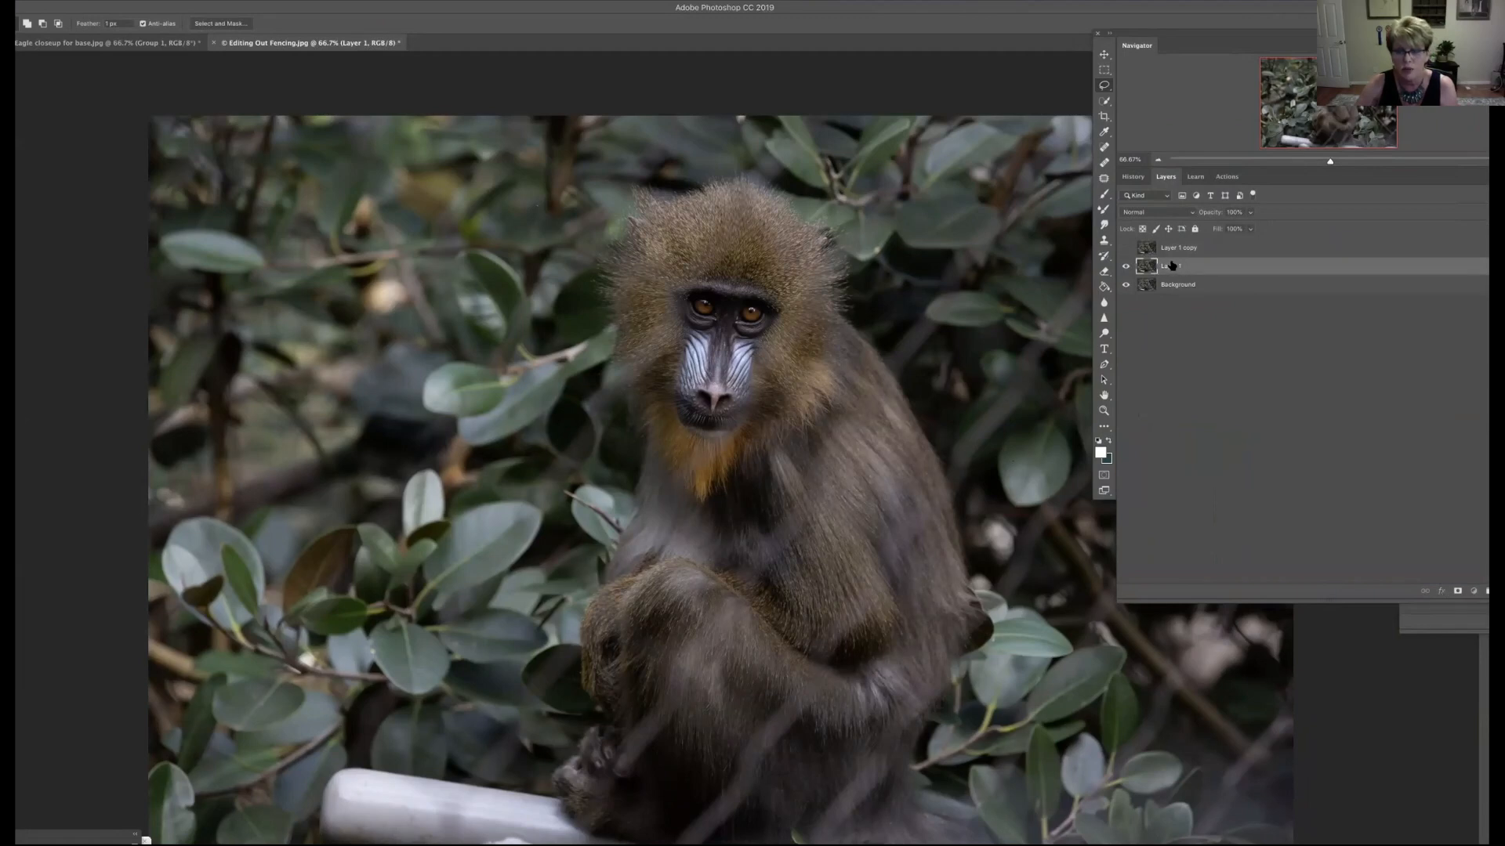
type("col")
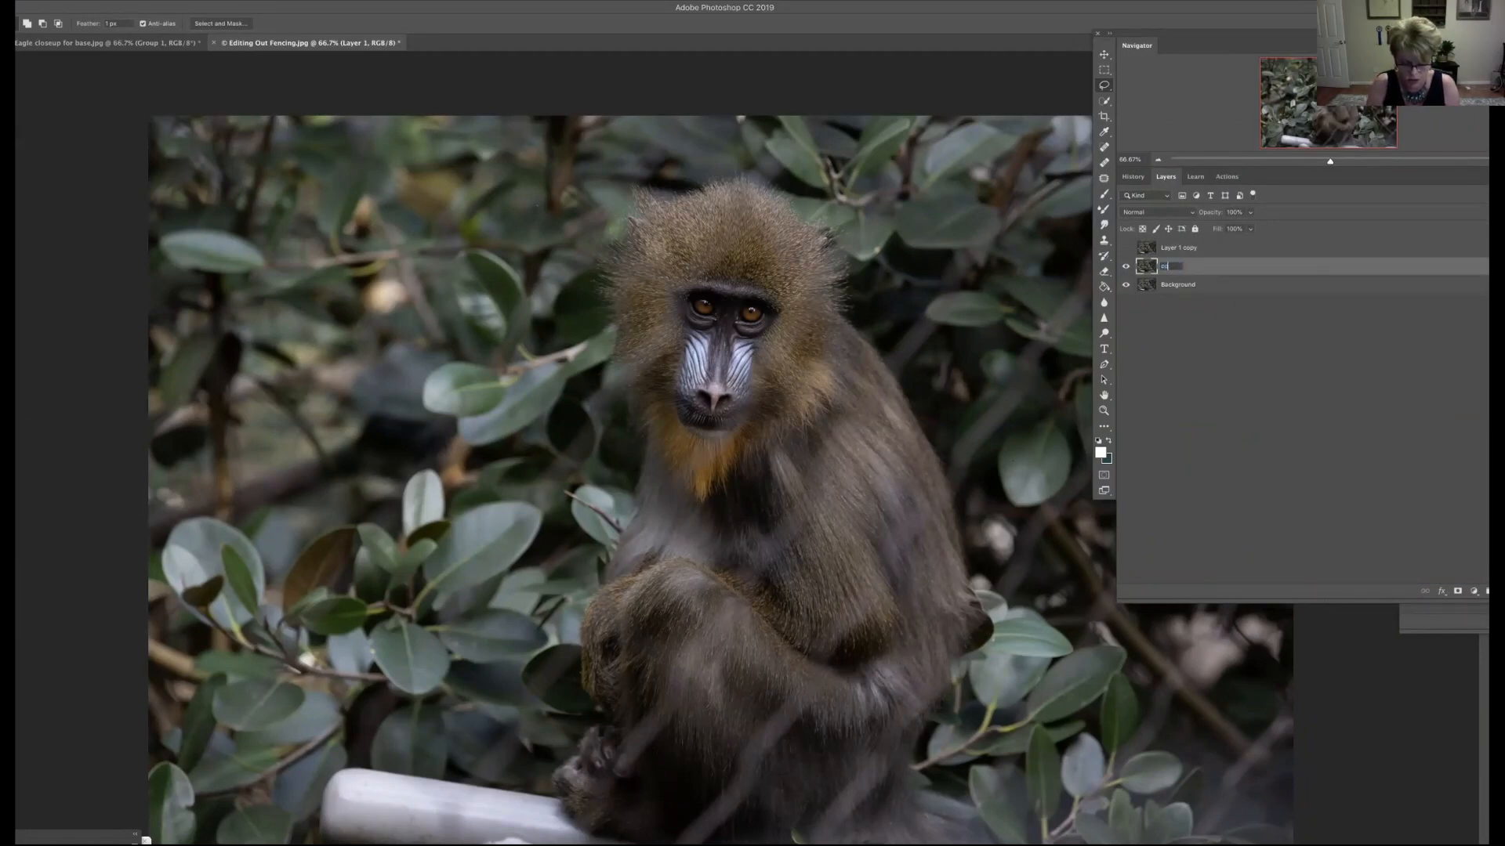
type("or")
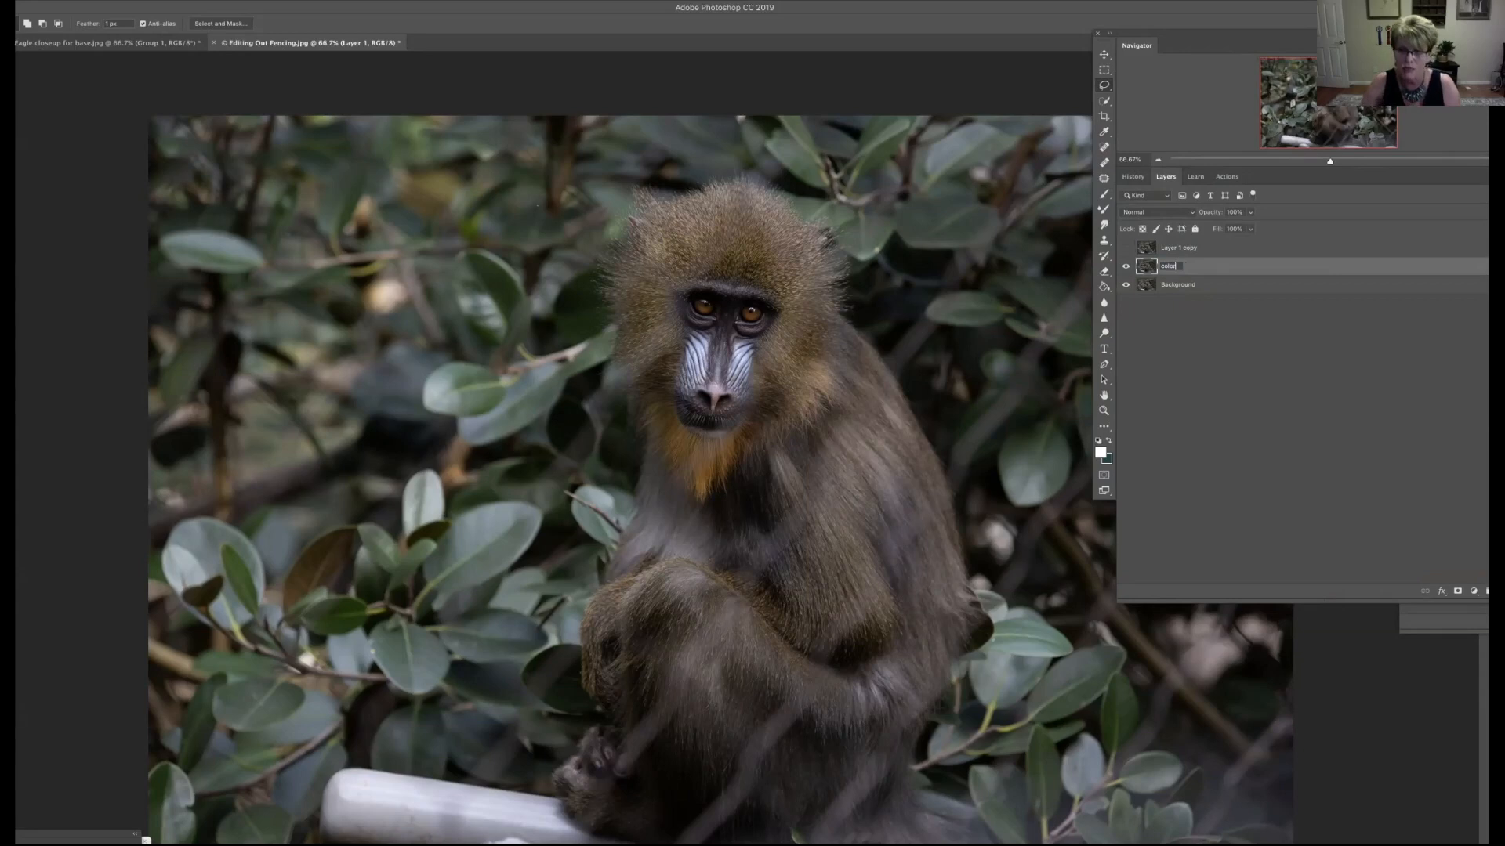
left_click(1216, 329)
left_click(1217, 266)
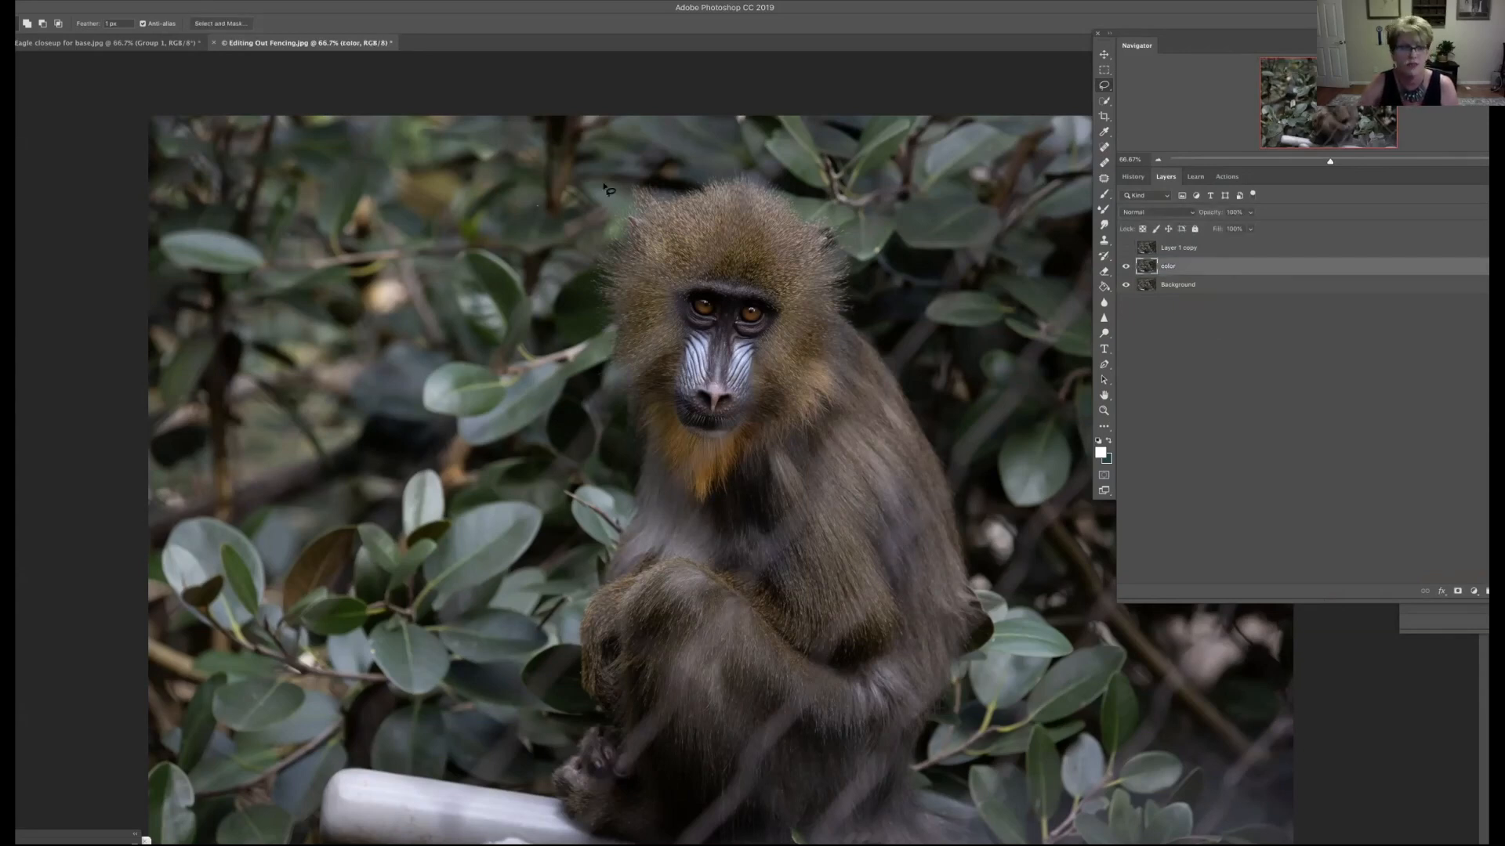
Step: Apply a Gaussian Blur to the color layer
left_click(309, 6)
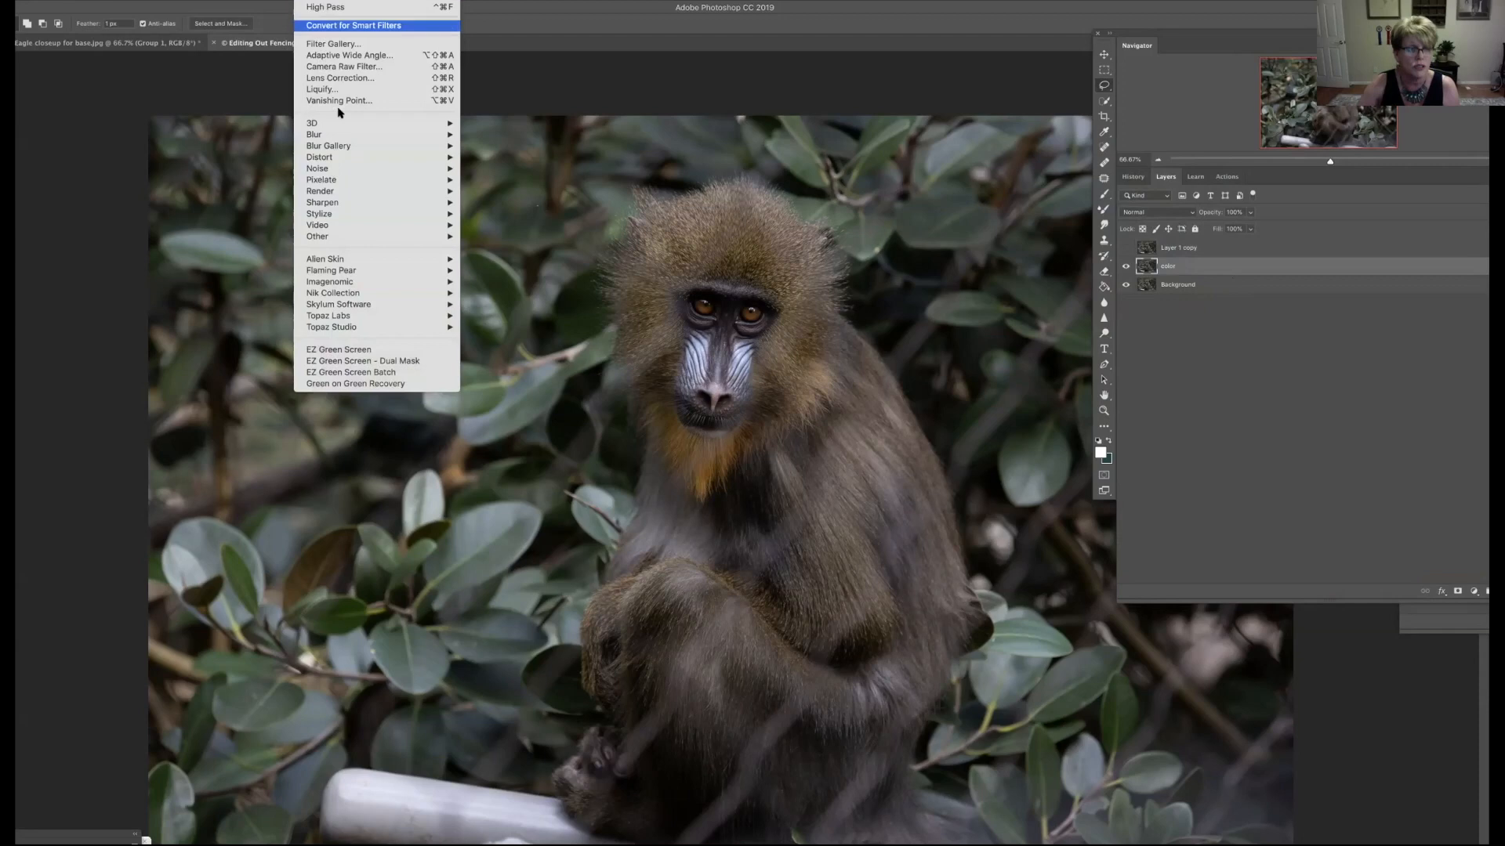
mouse_move(369, 135)
left_click(502, 179)
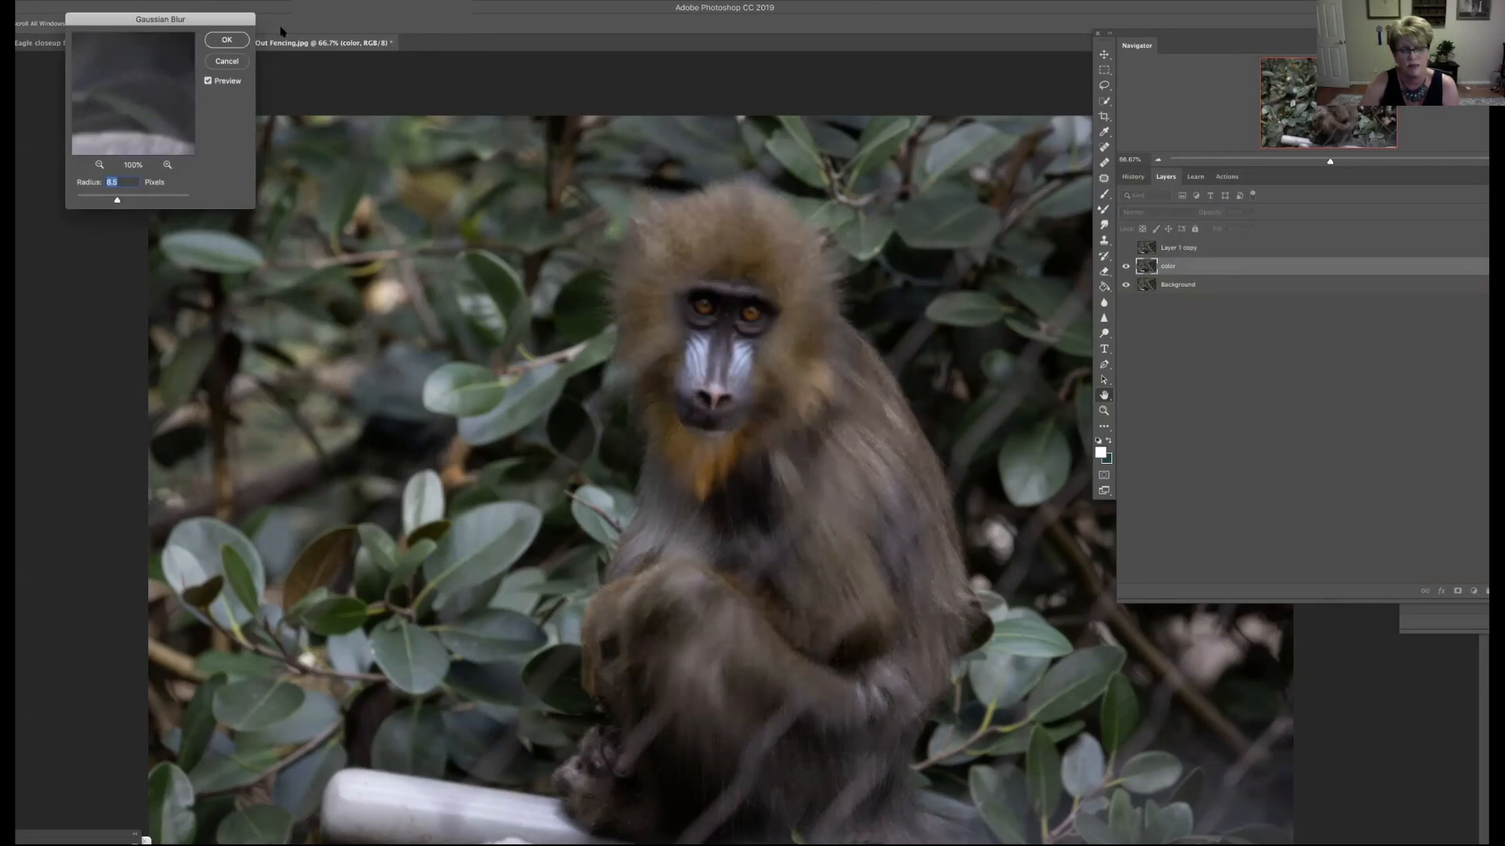
key("Return")
Step: Show the hidden upper layer copy and rename it "detail"
left_click(1129, 251)
left_click(1127, 248)
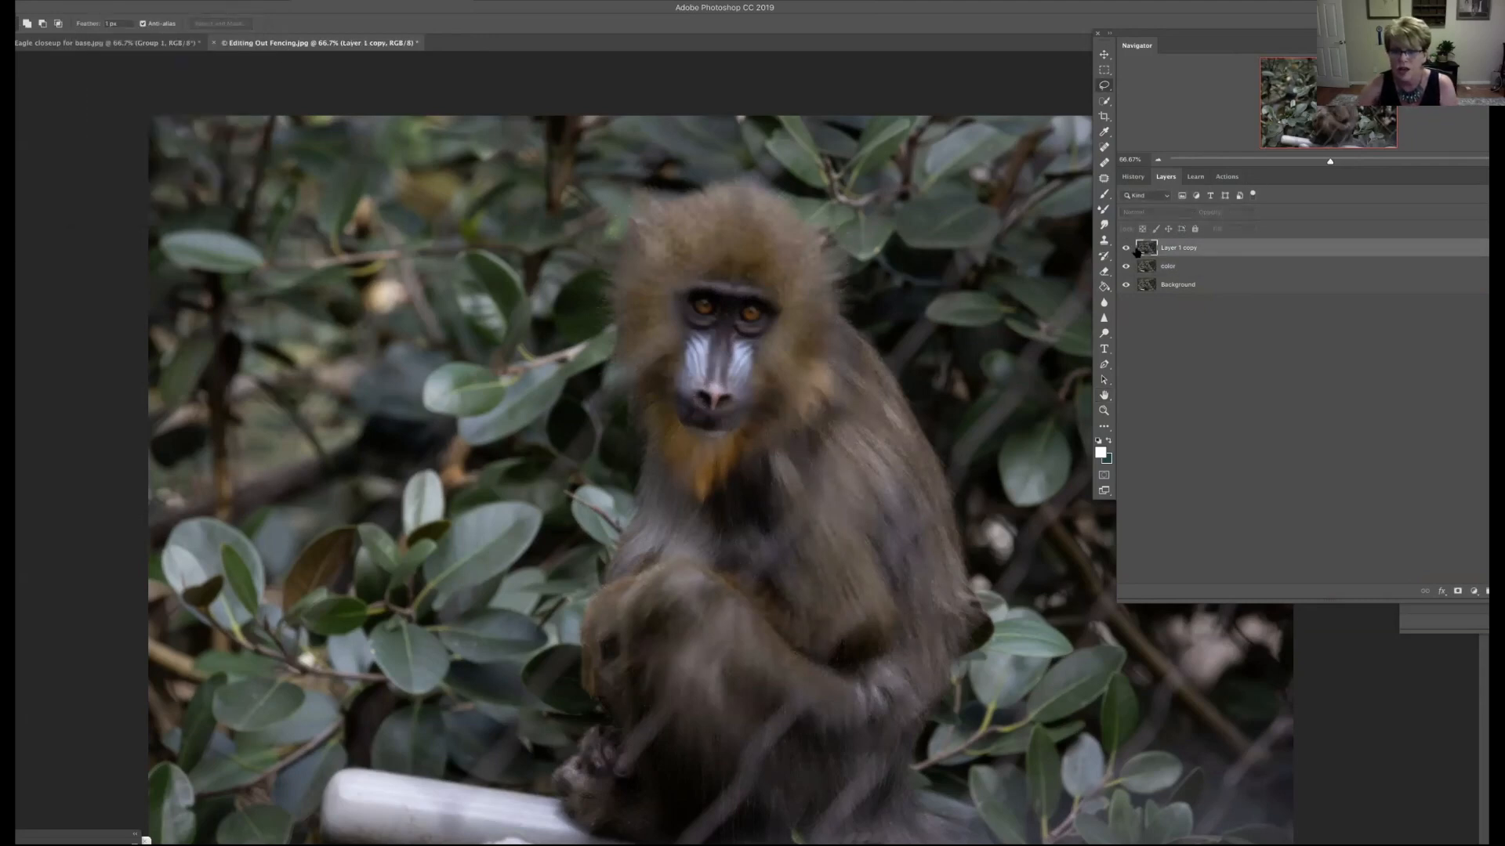
double_click(1188, 247)
type("detail")
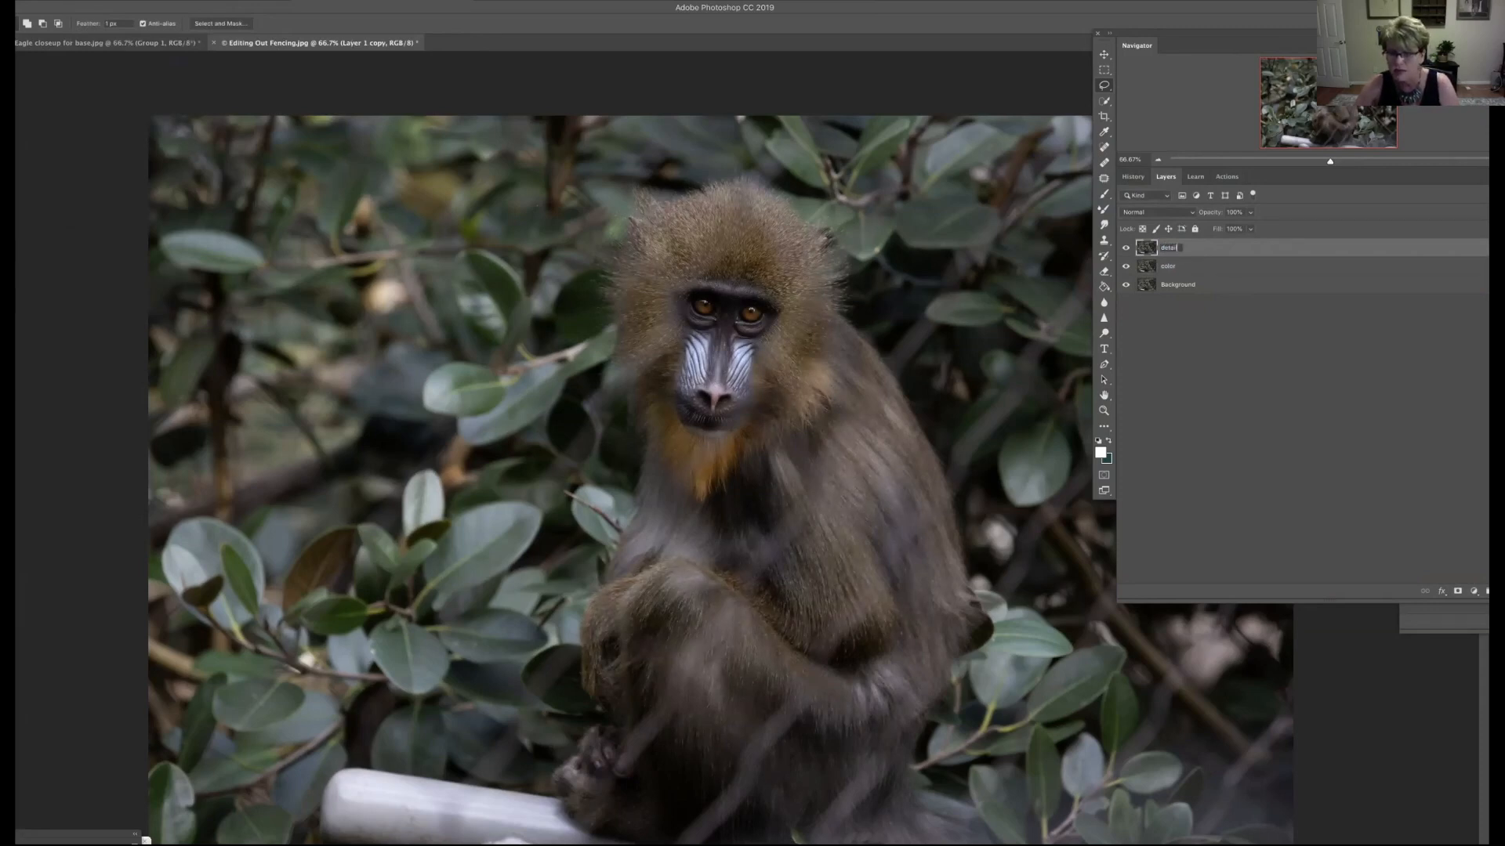
key("Return")
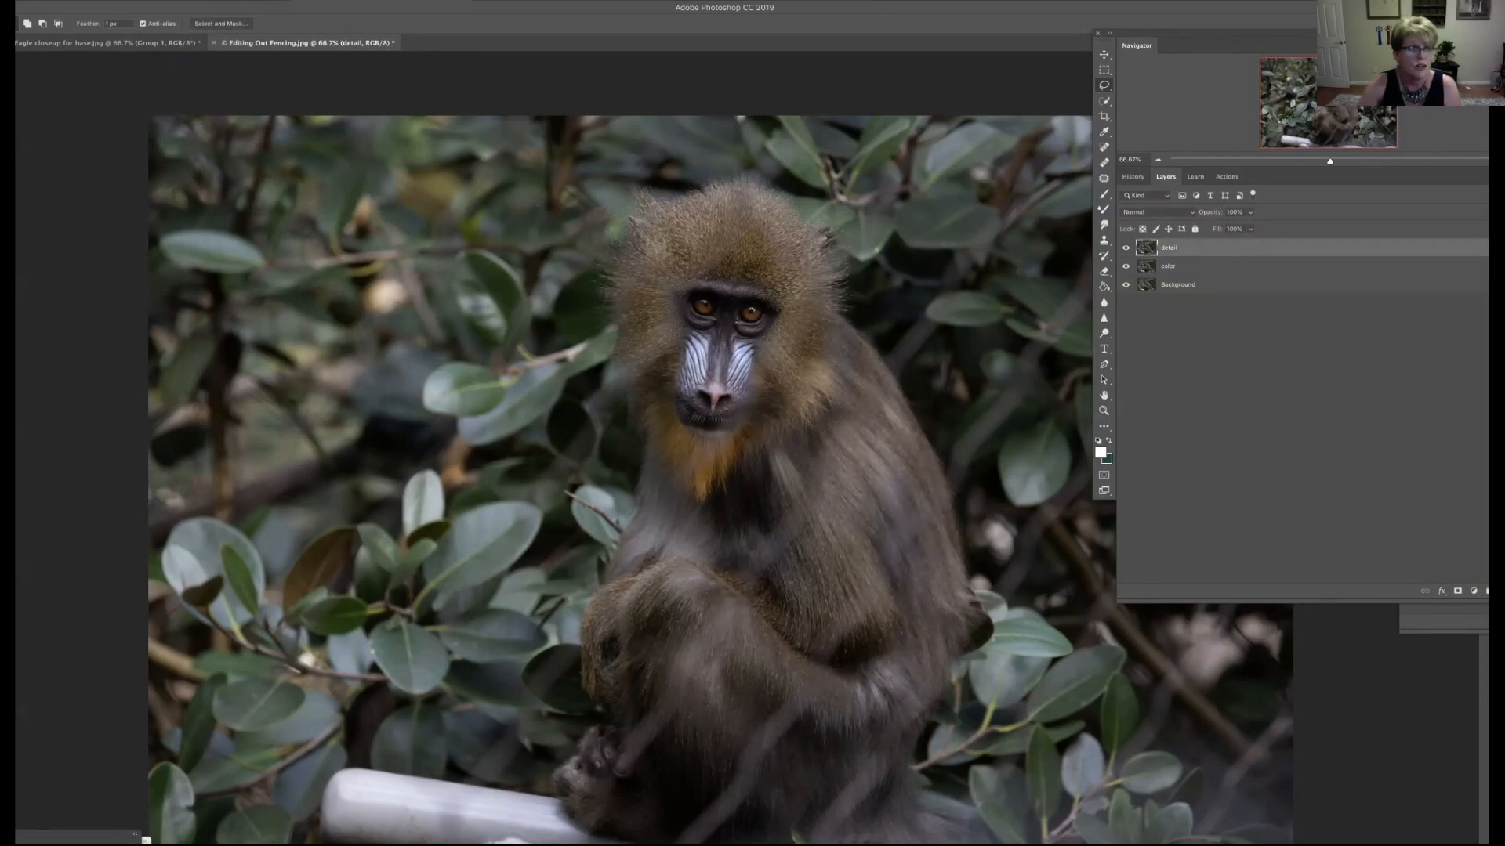
Step: Use Apply Image on the detail layer with the color layer as source, Subtract blending, scale 2 and offset 128
left_click(85, 8)
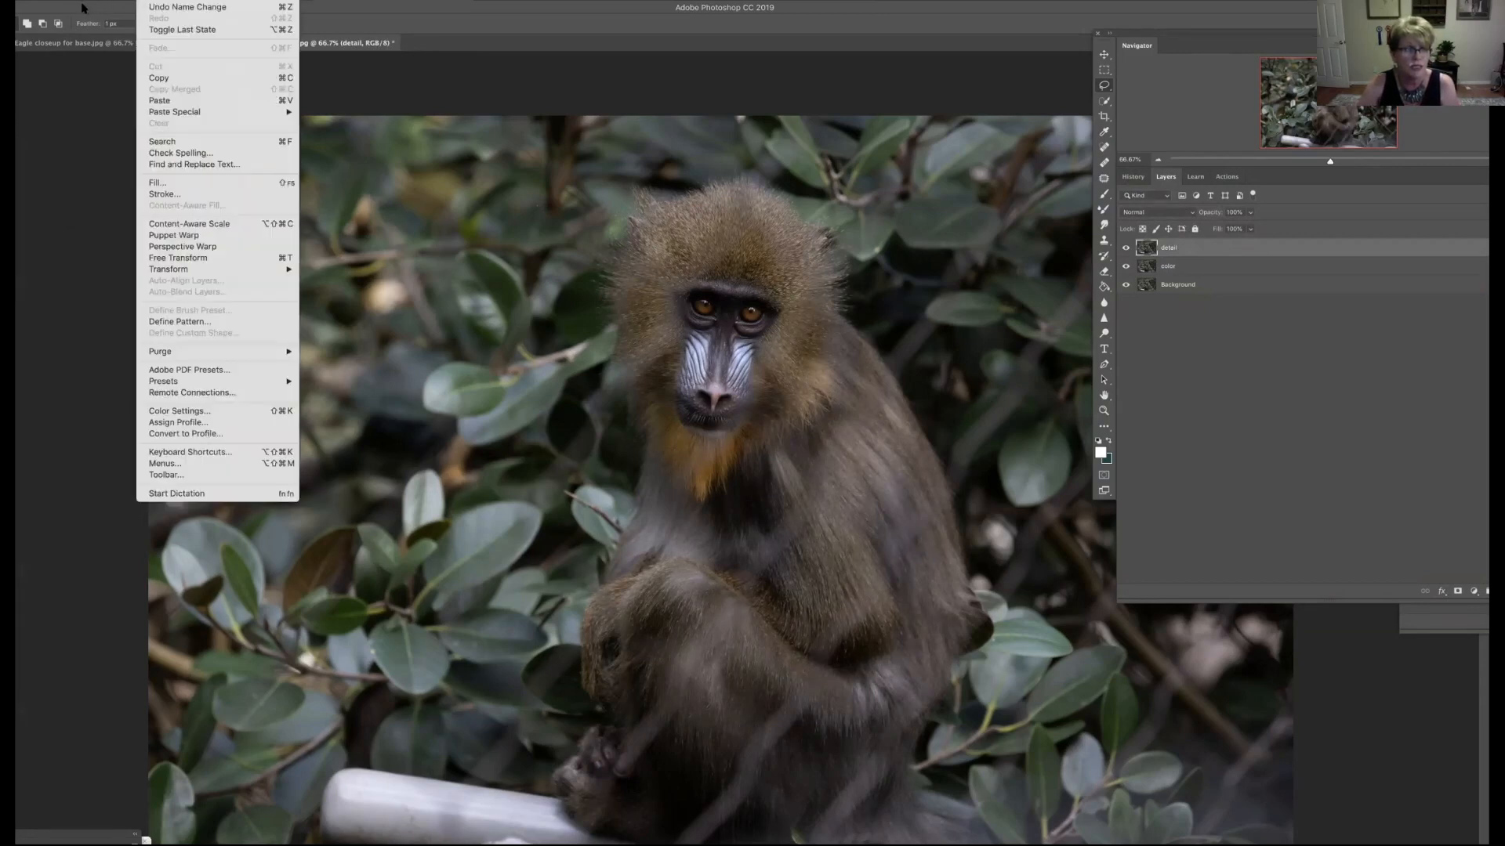
mouse_move(179, 1)
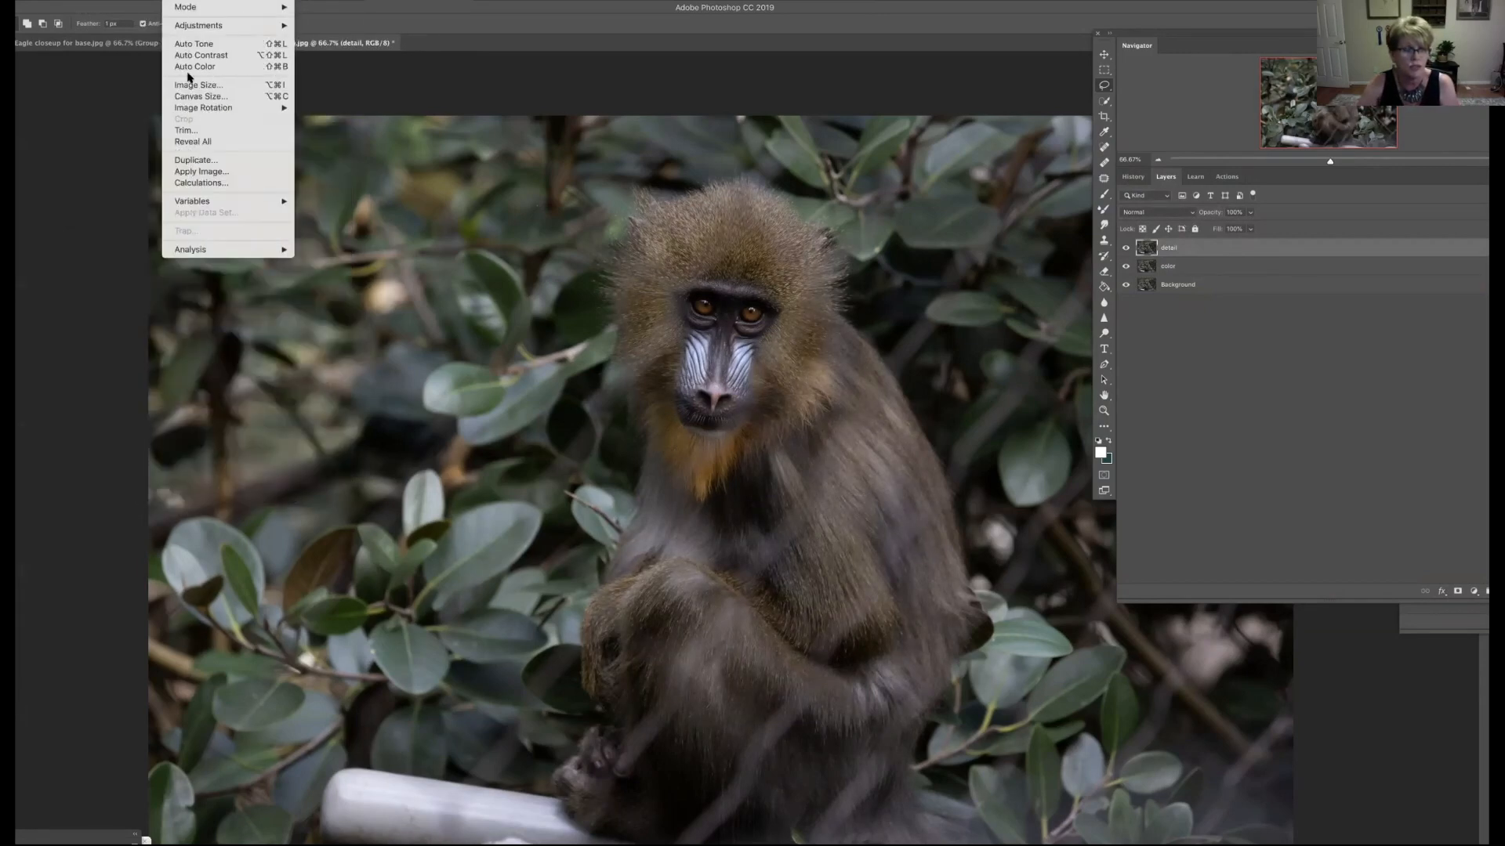
left_click(219, 172)
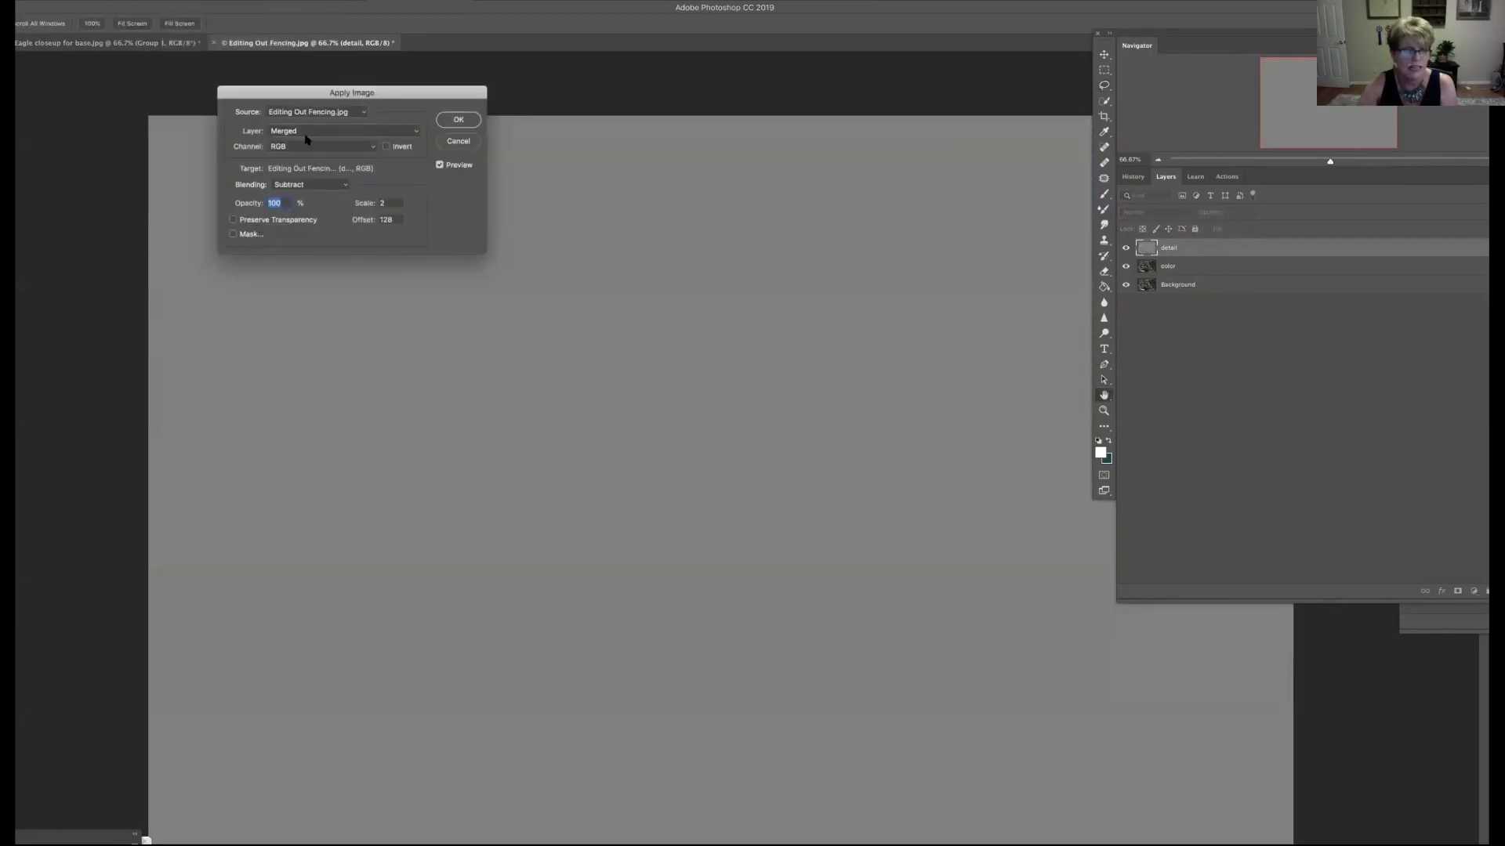
left_click(305, 184)
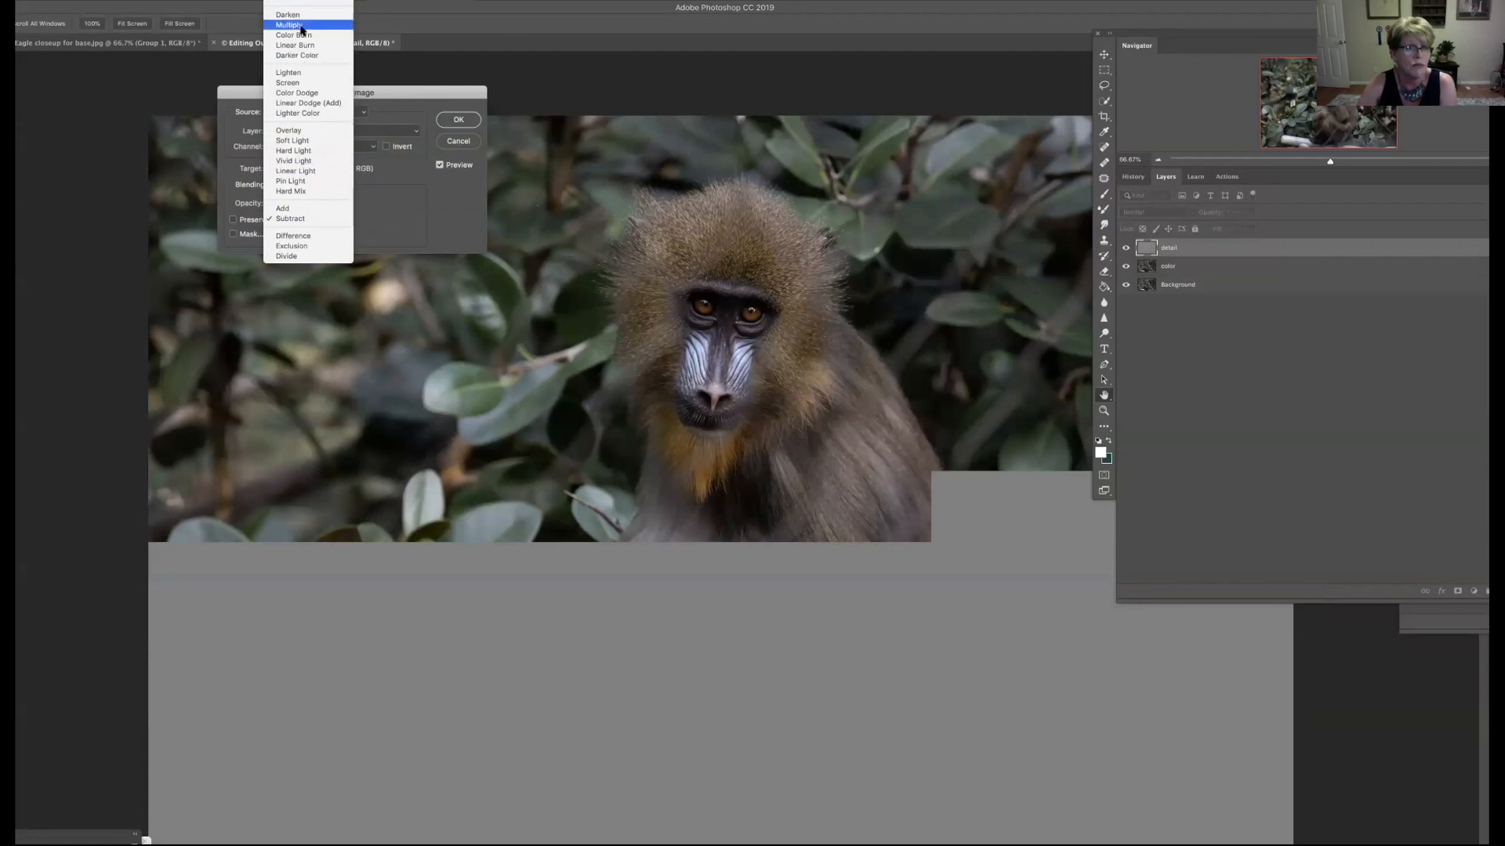
left_click(323, 35)
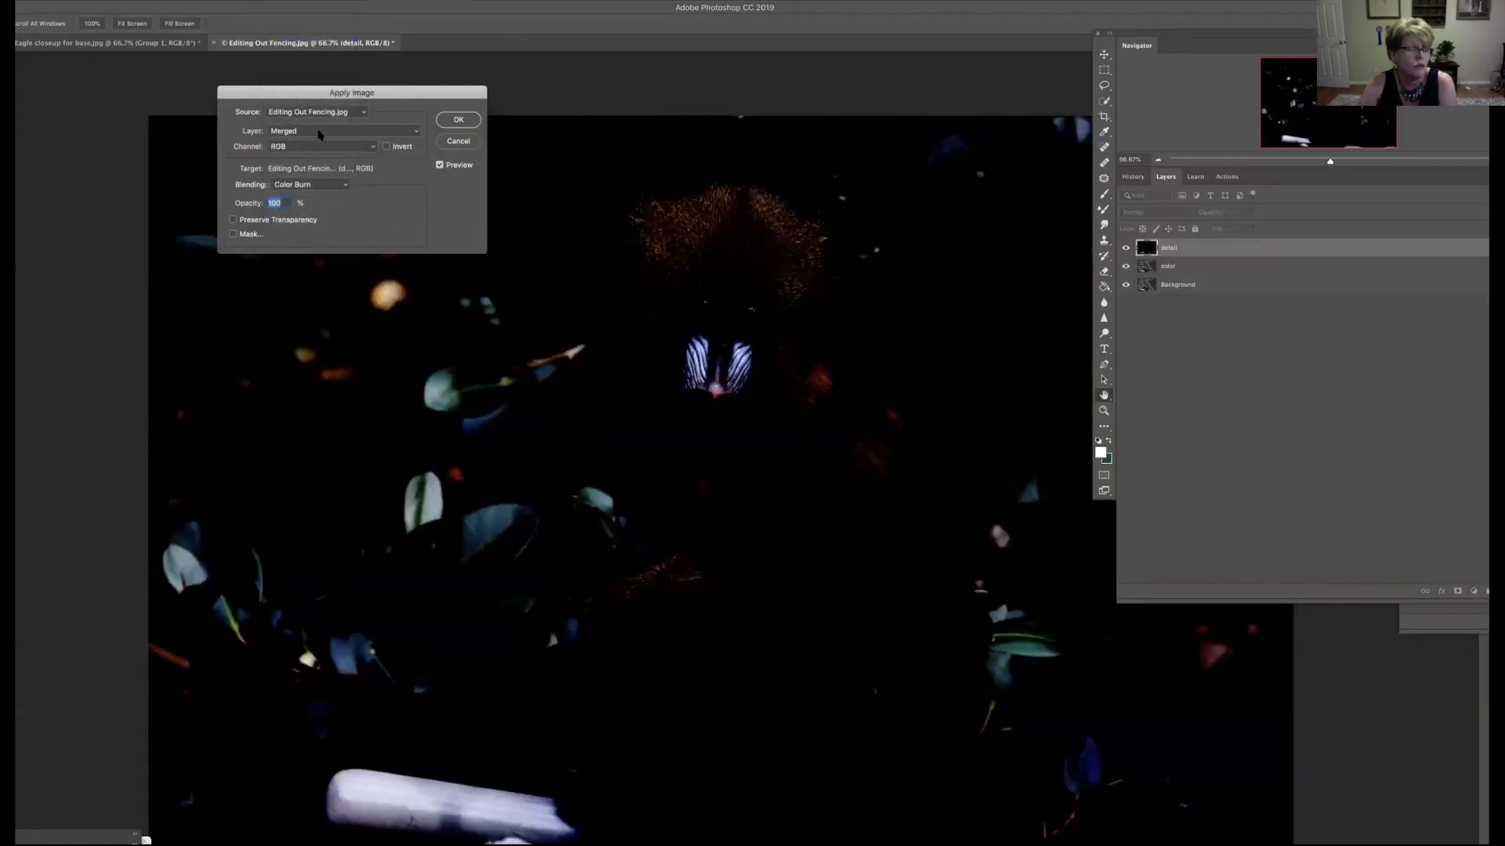
left_click(320, 131)
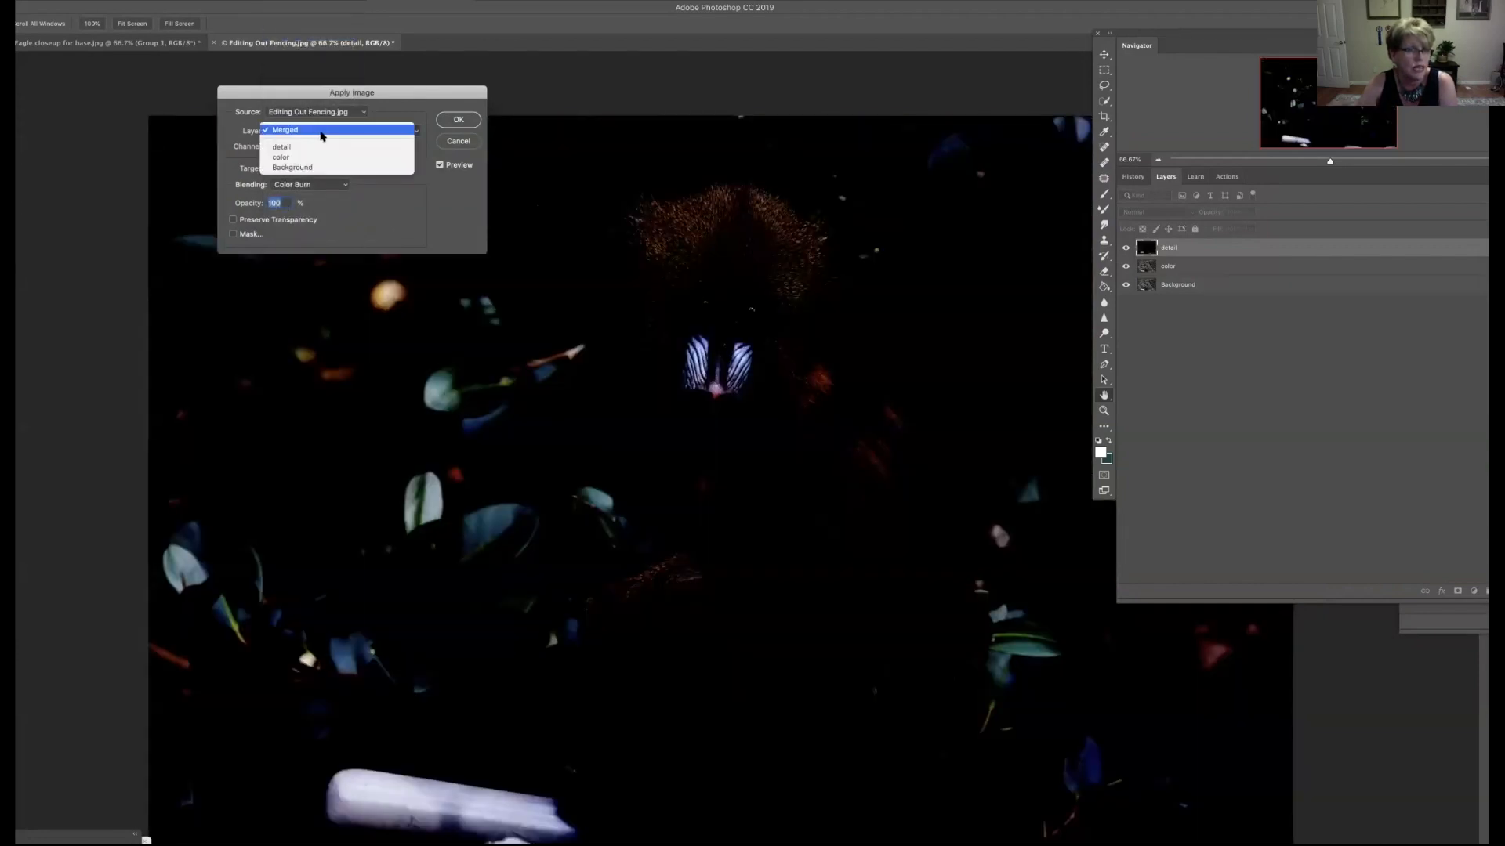
left_click(320, 132)
left_click(307, 132)
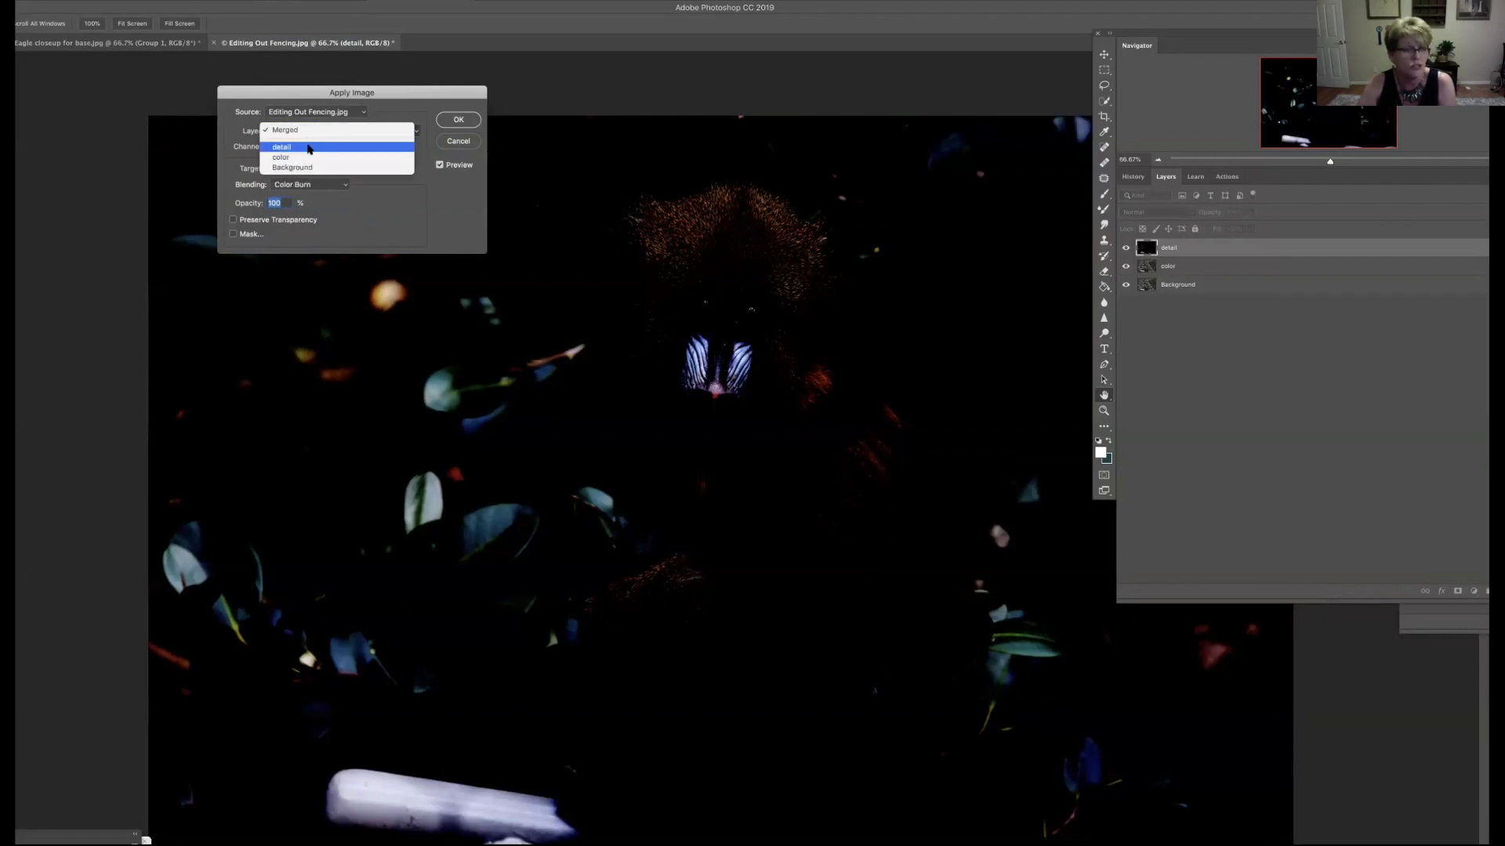
left_click(310, 158)
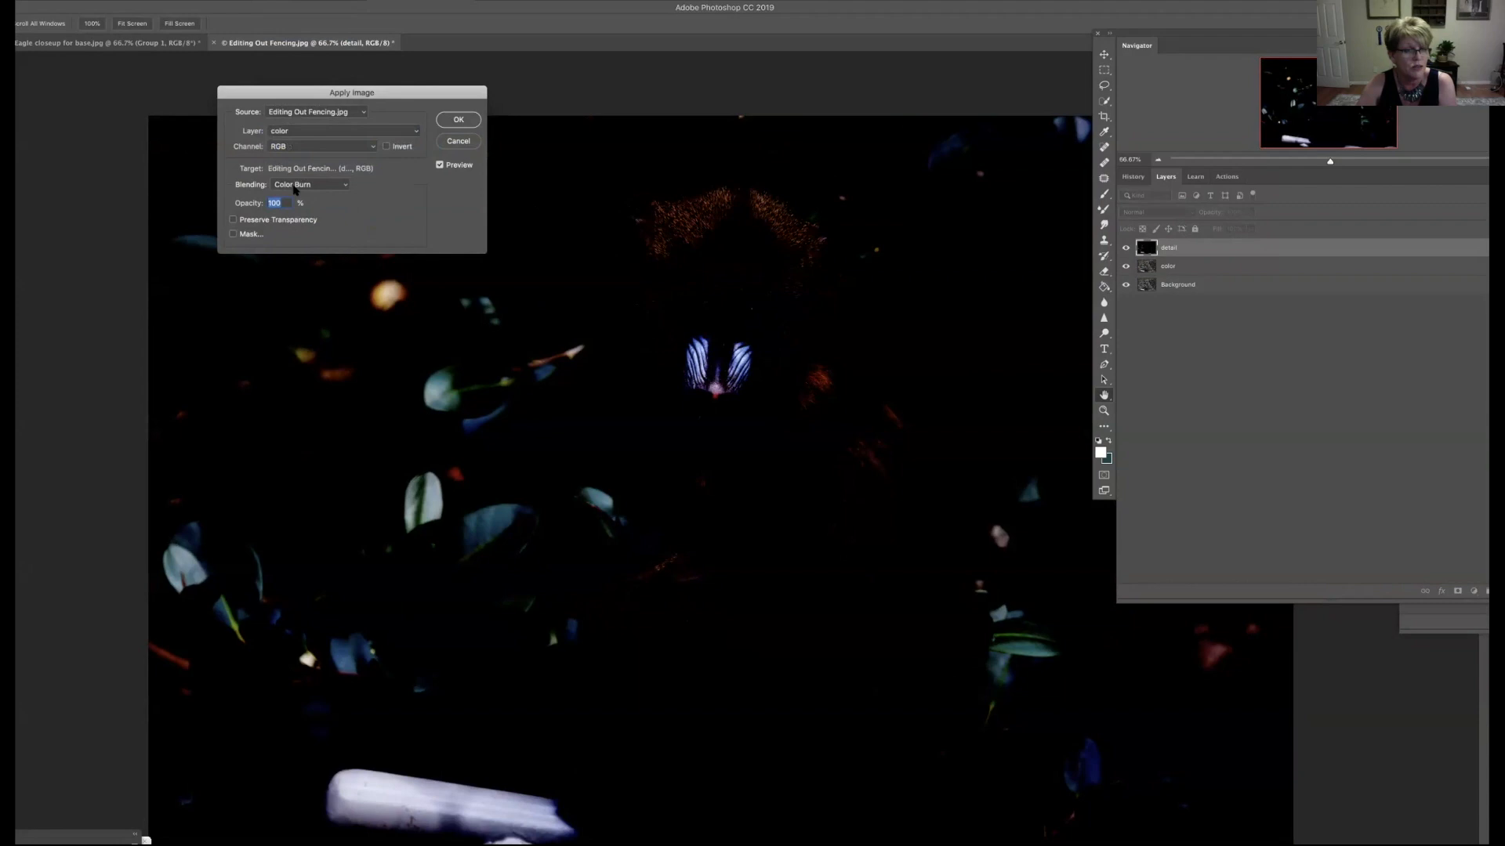
left_click(295, 188)
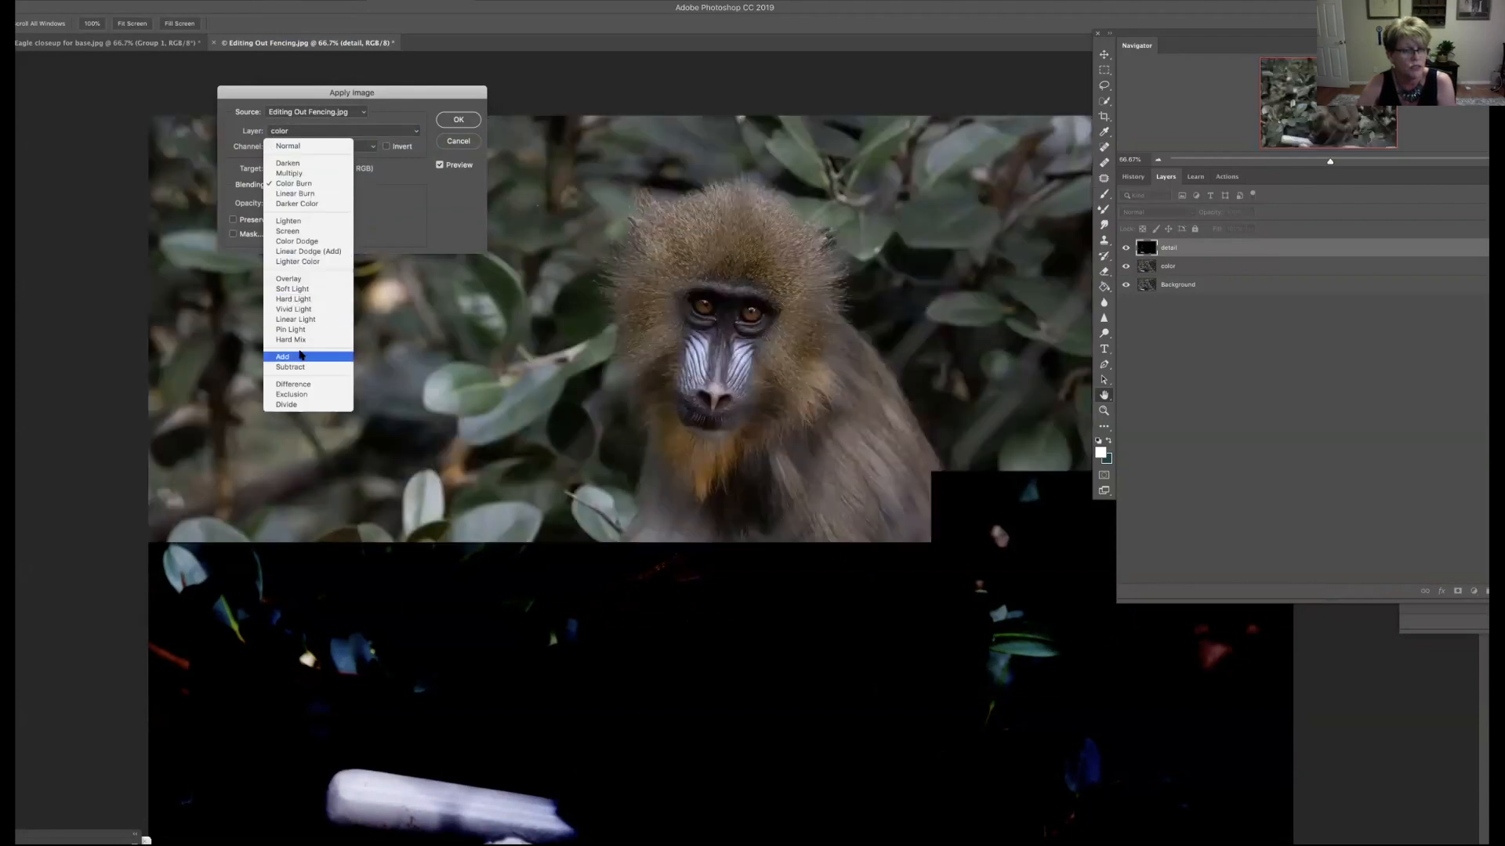
left_click(299, 367)
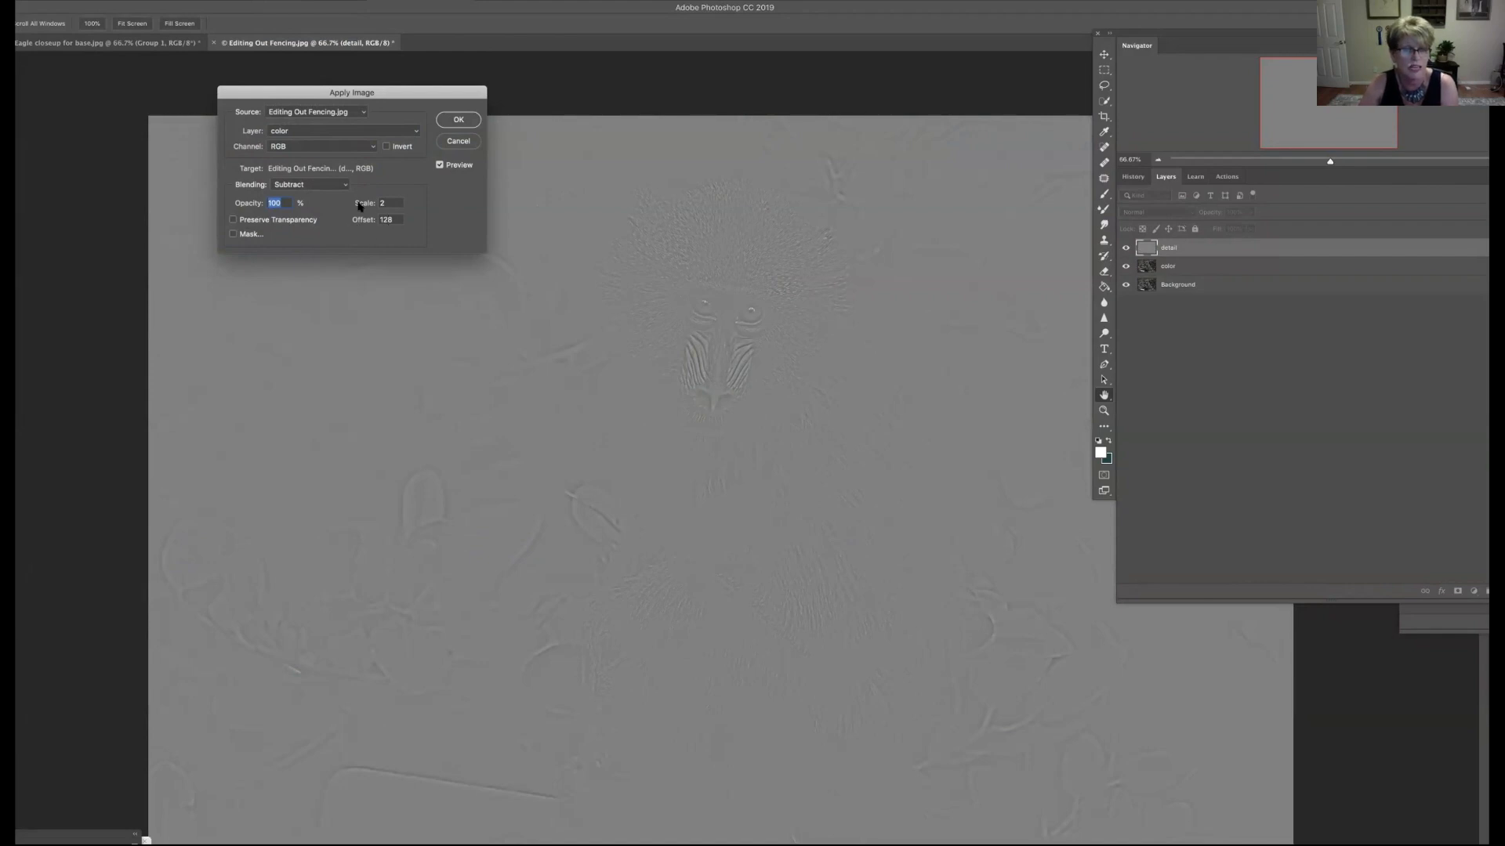
left_click(458, 120)
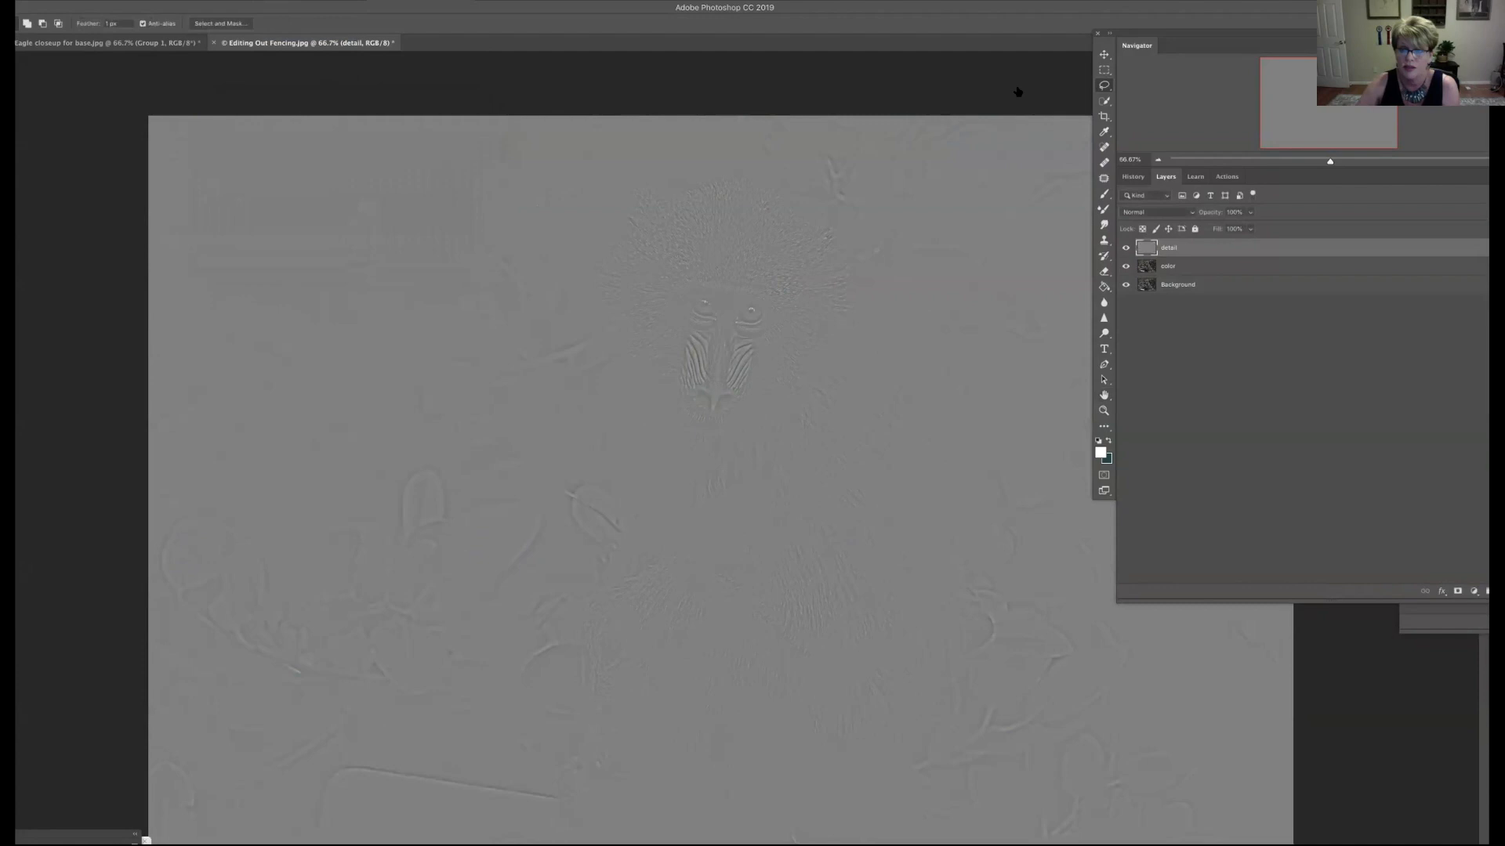
Step: Set the detail layer's blending mode to Linear Light and group it with the color layer
left_click(1178, 213)
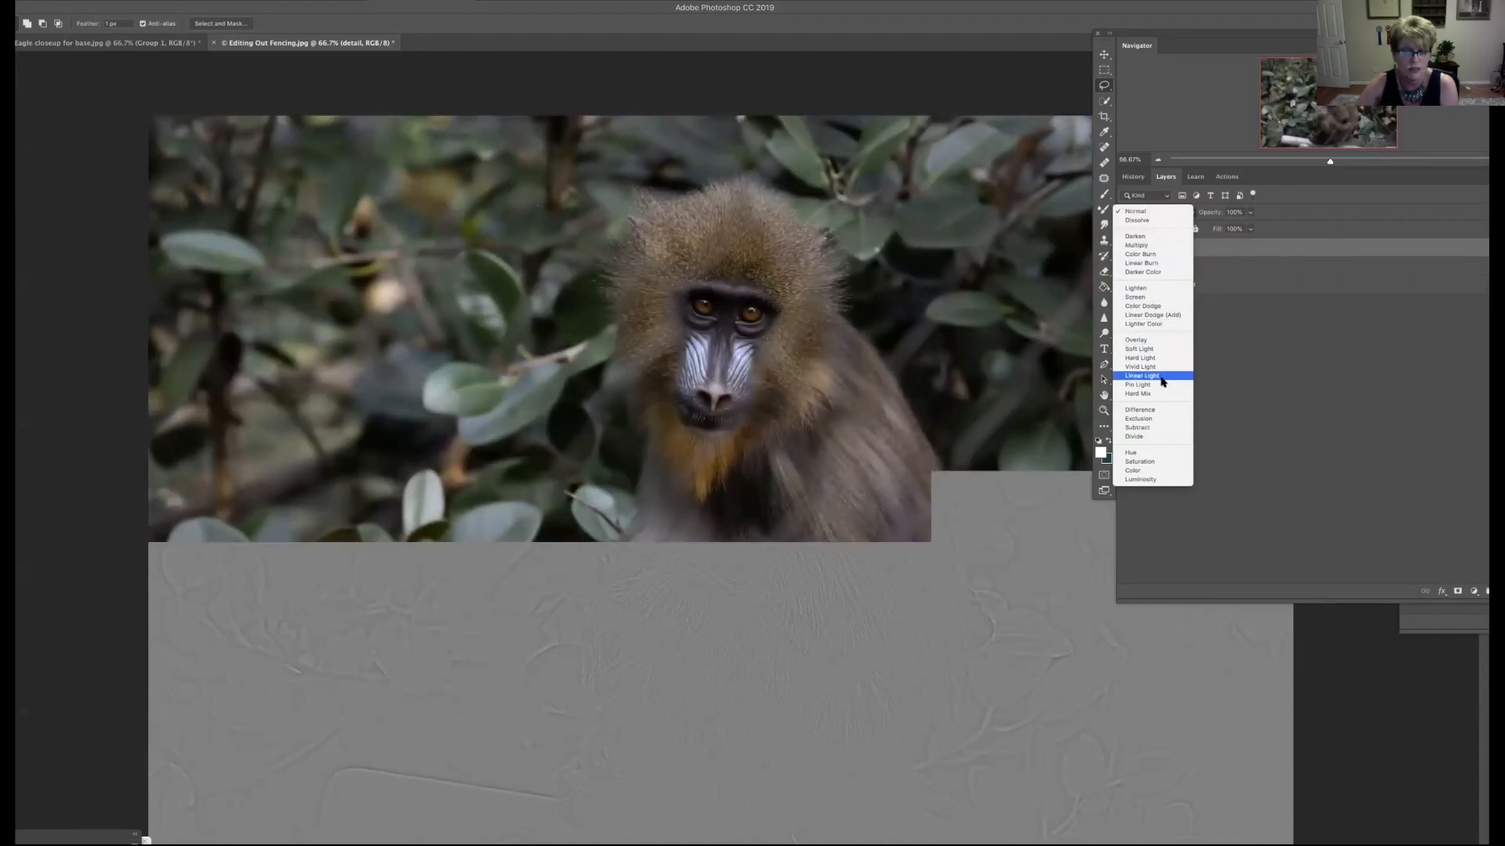
left_click(1205, 385)
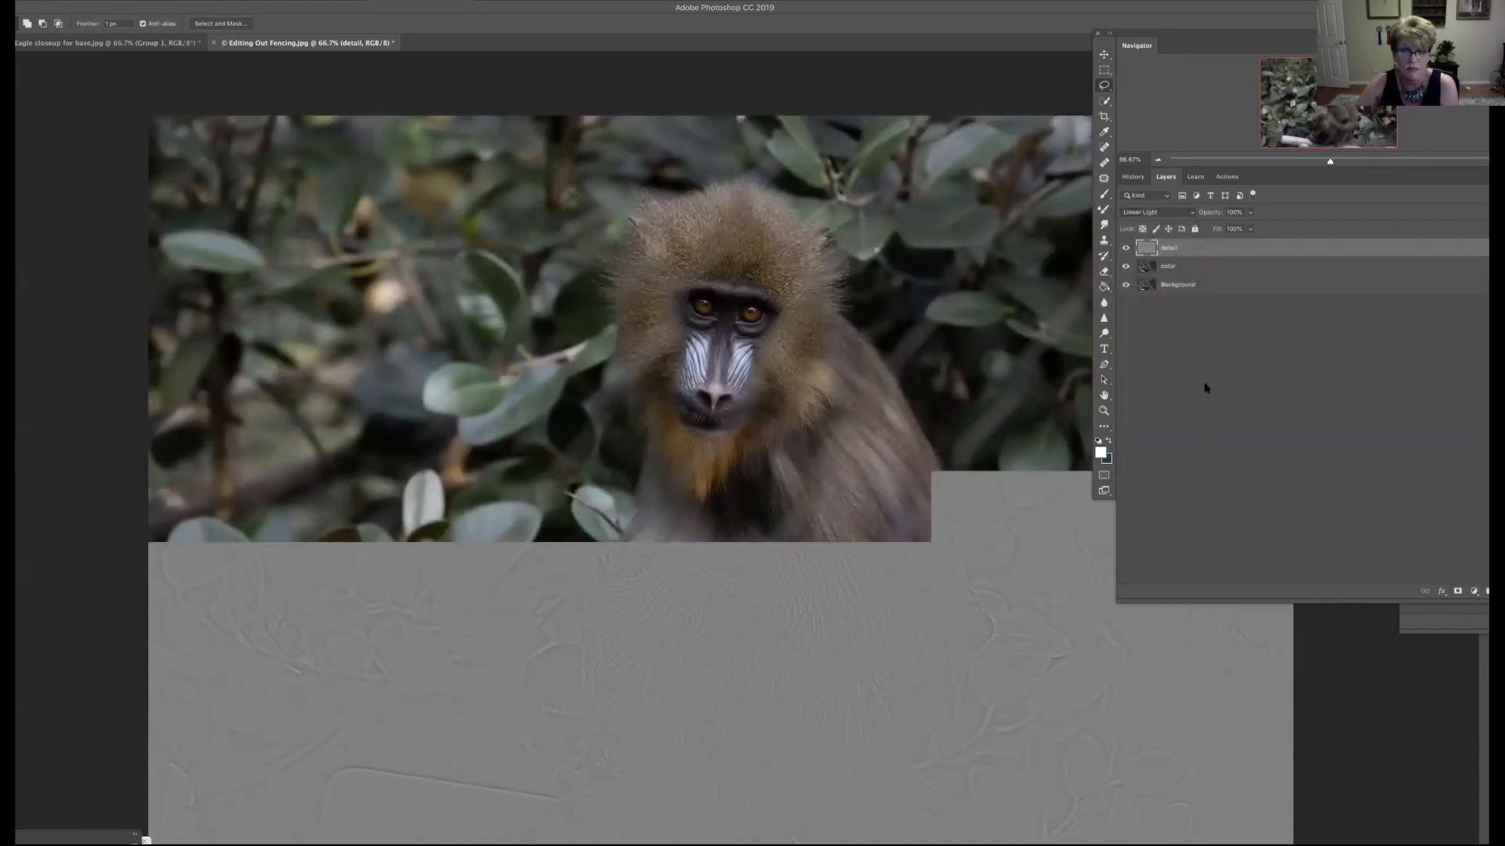
left_click(1220, 274, "shift")
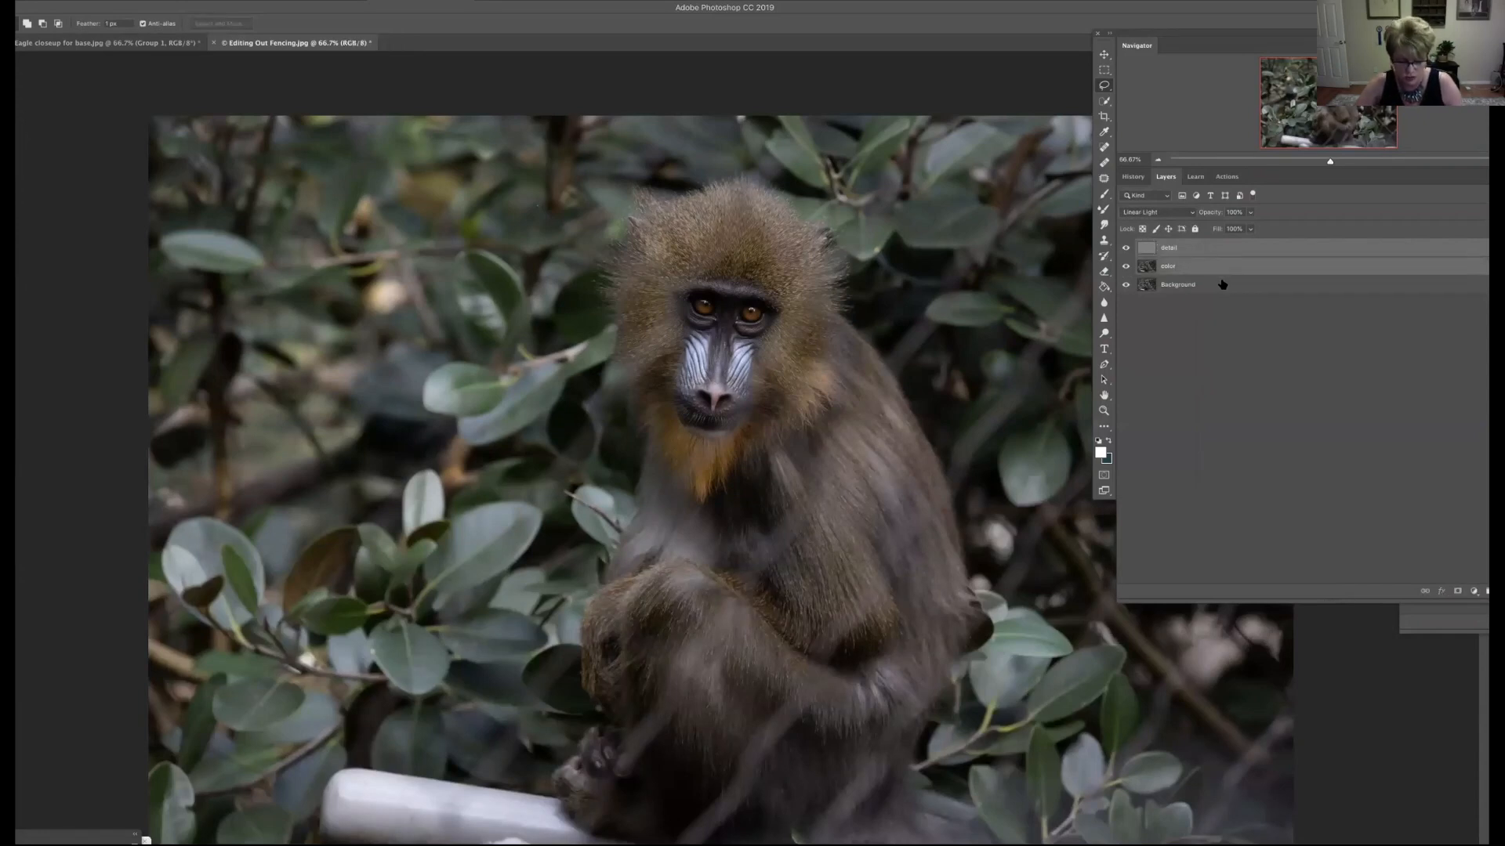
key("ctrl+g")
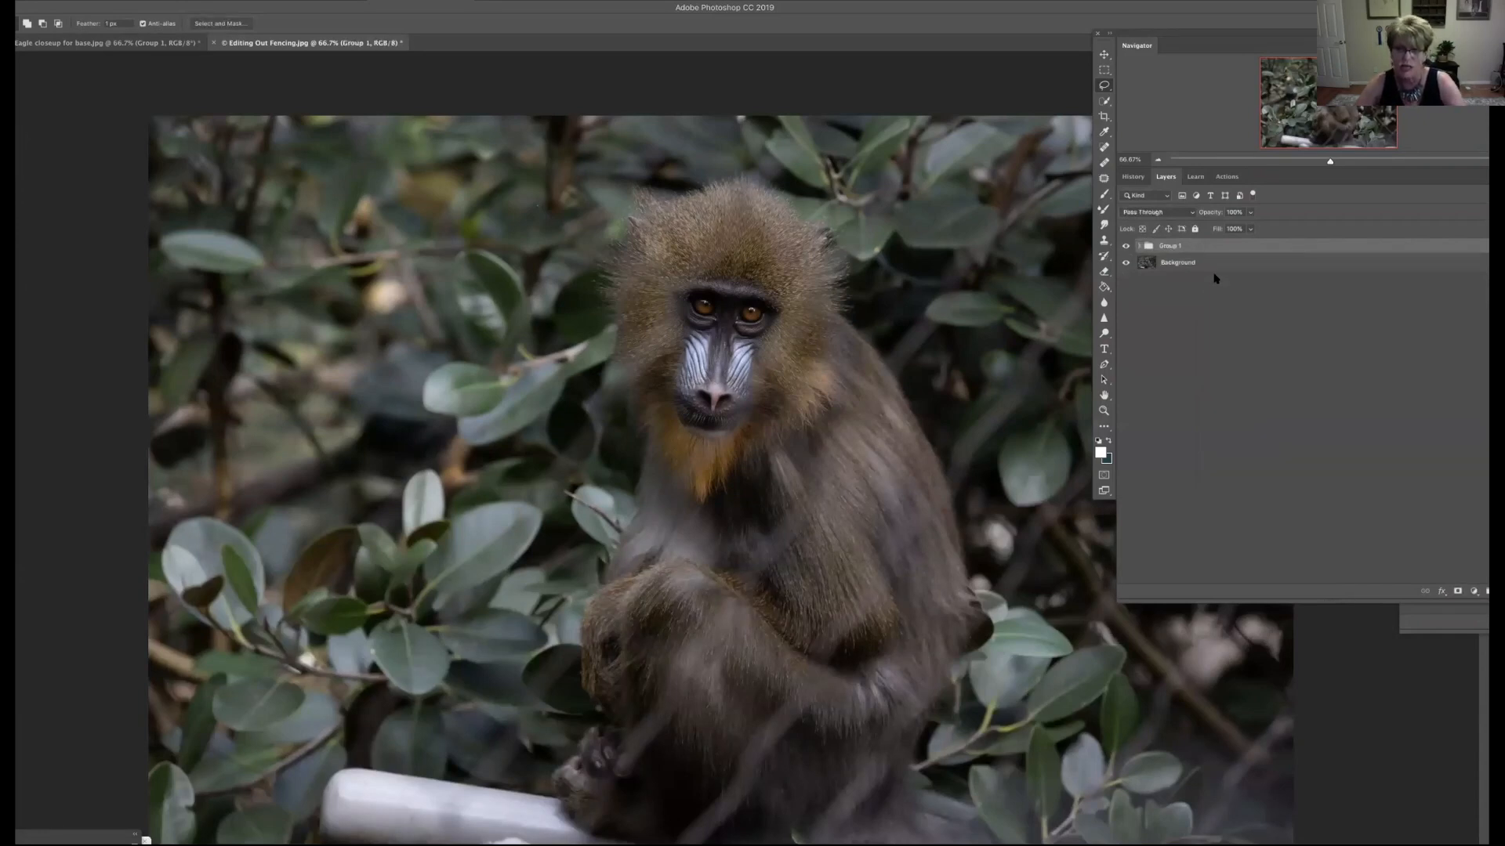
Step: Hide and show the new group for comparison, expand it and select its color layer
left_click(1126, 246)
left_click(1126, 247)
left_click(1139, 246)
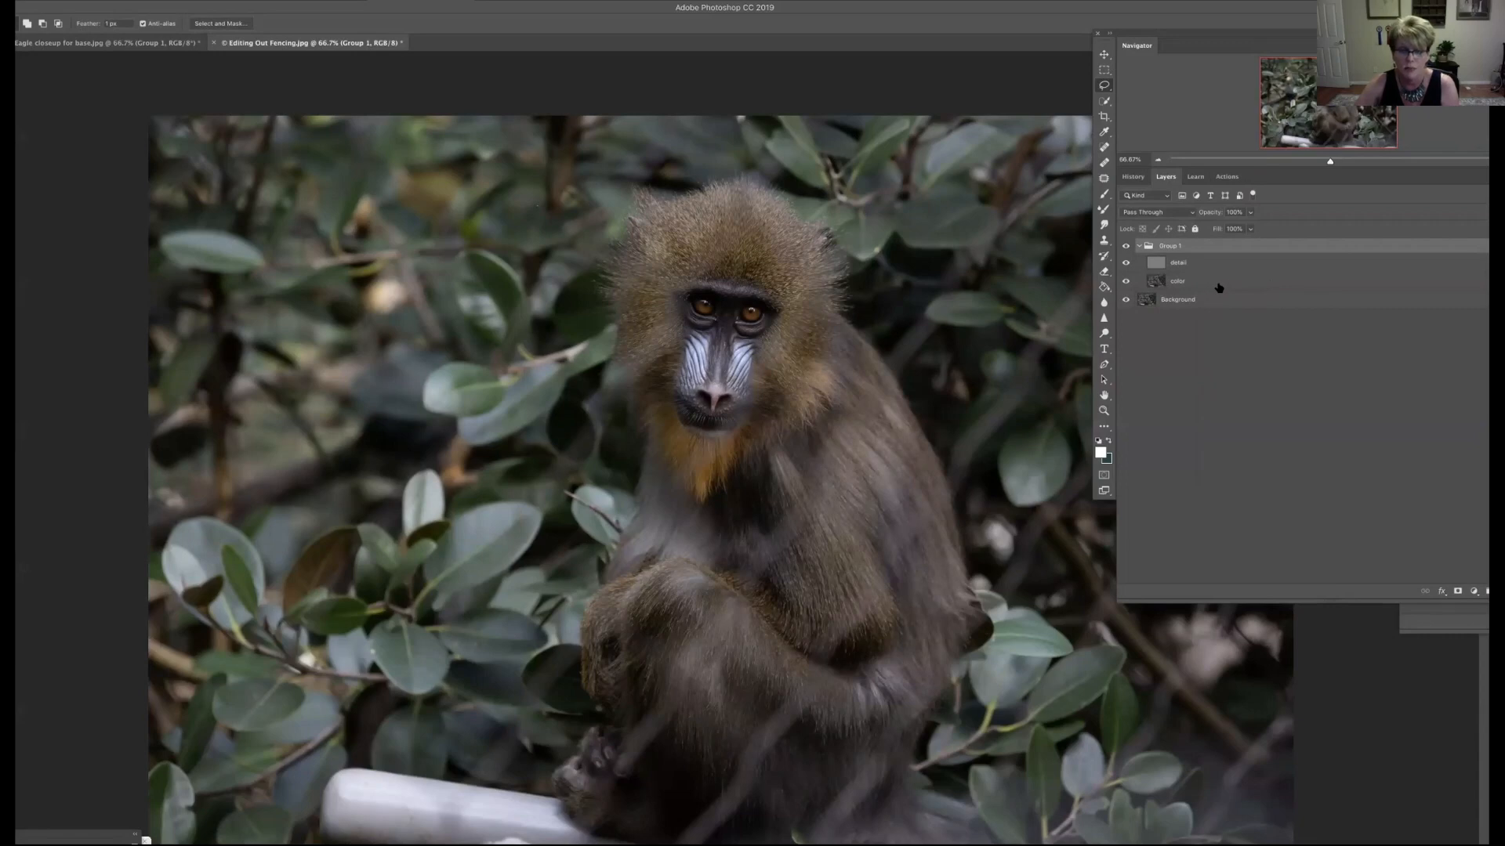
left_click(1218, 287)
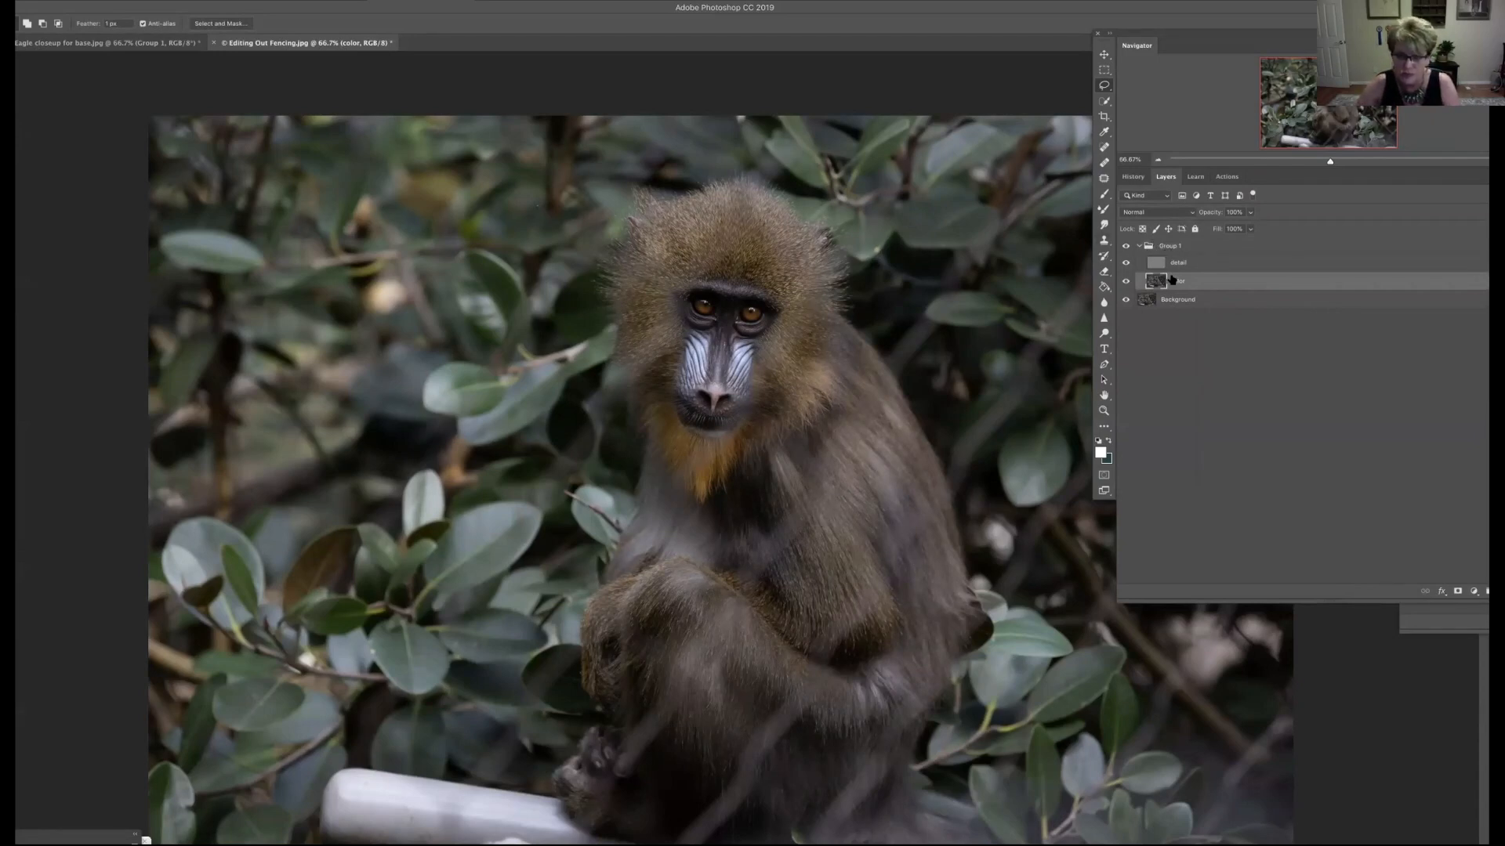
Step: Lasso a narrow diagonal strip of the monkey's arm fur on the detail layer and copy it onto a new layer
left_click(1189, 263)
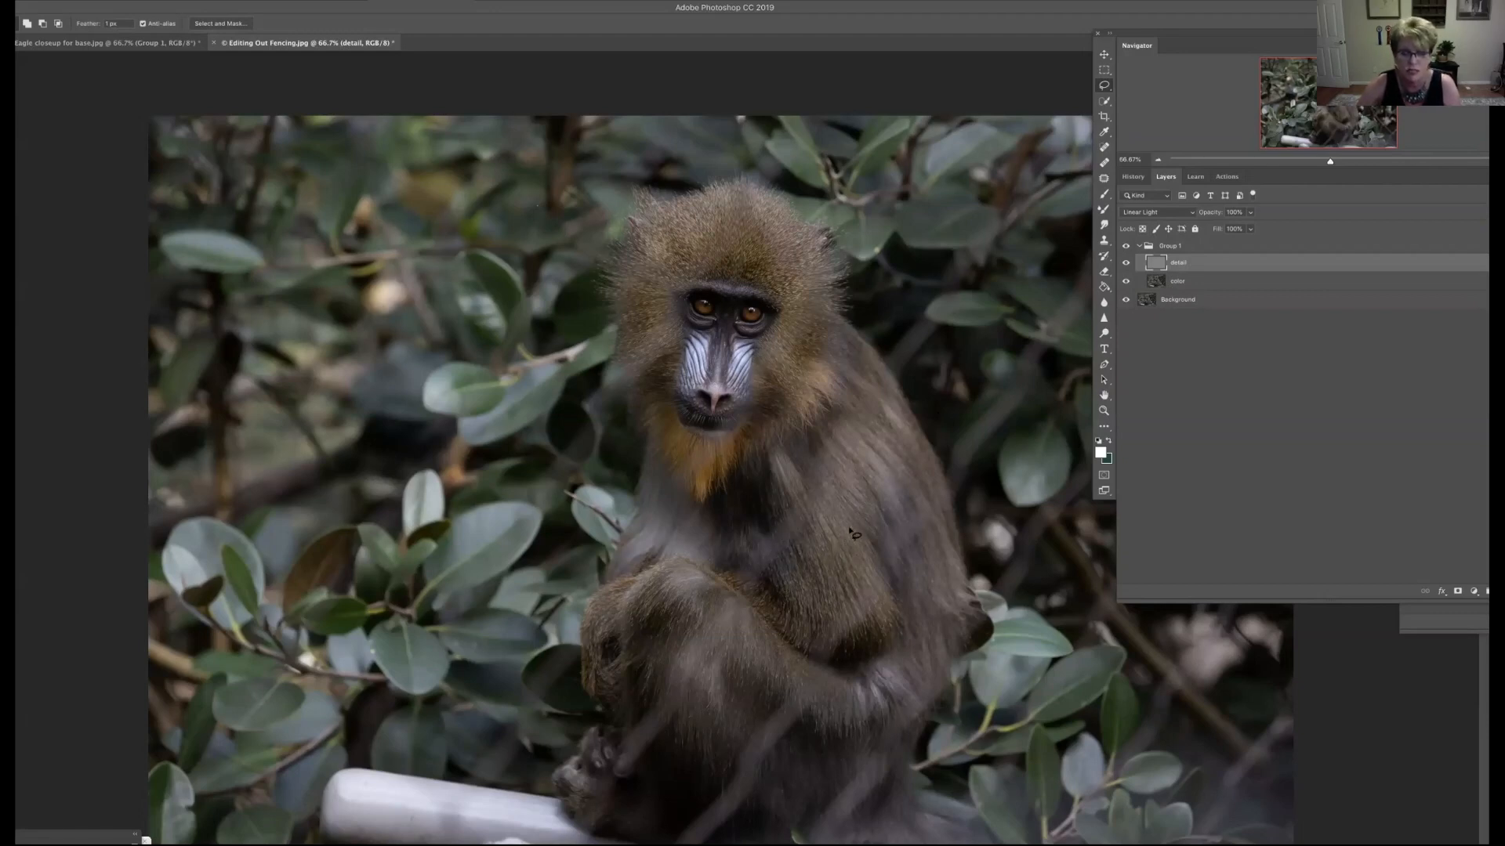
left_click_drag(833, 507, 795, 555)
left_click_drag(811, 499, 787, 563)
mouse_move(811, 486)
left_mouse_down()
mouse_move(758, 556)
mouse_move(819, 553)
mouse_move(761, 532)
mouse_move(756, 577)
mouse_move(815, 522)
mouse_move(825, 493)
mouse_move(811, 482)
mouse_move(803, 525)
mouse_move(817, 542)
left_mouse_up()
left_click(827, 575)
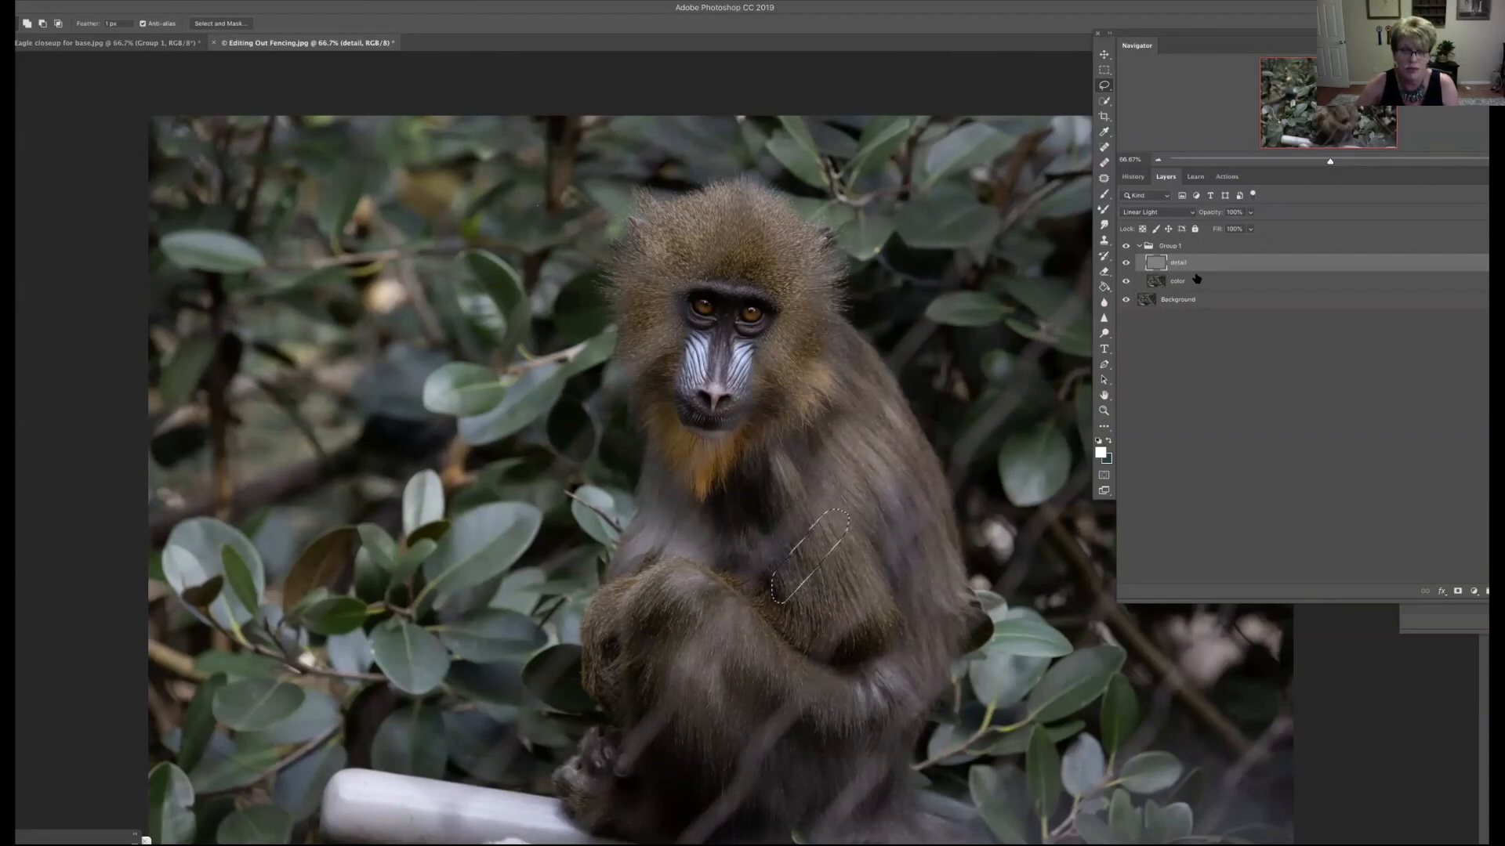
key("super+c")
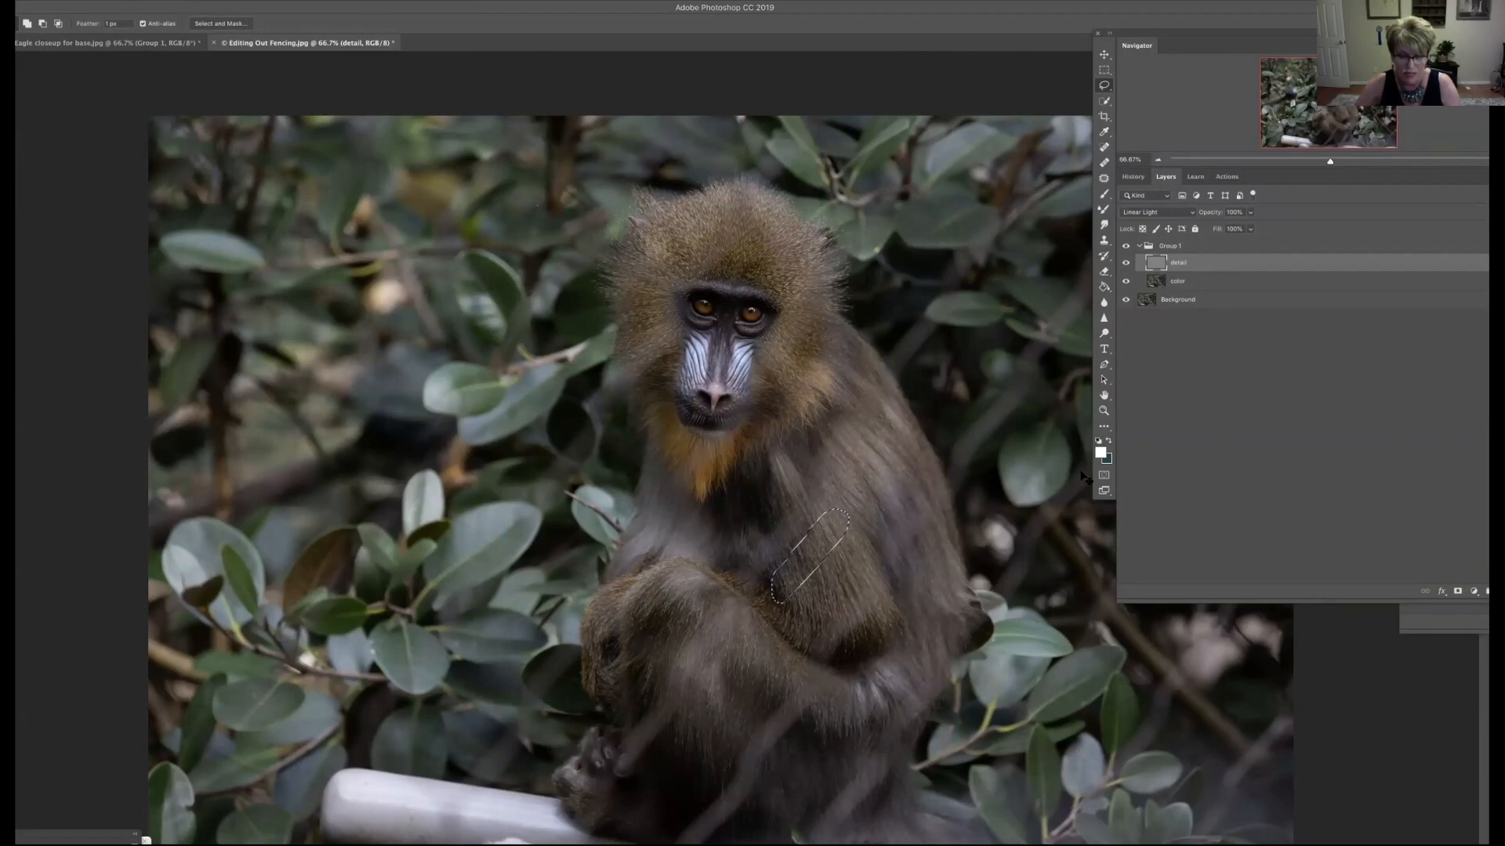
key("super+v")
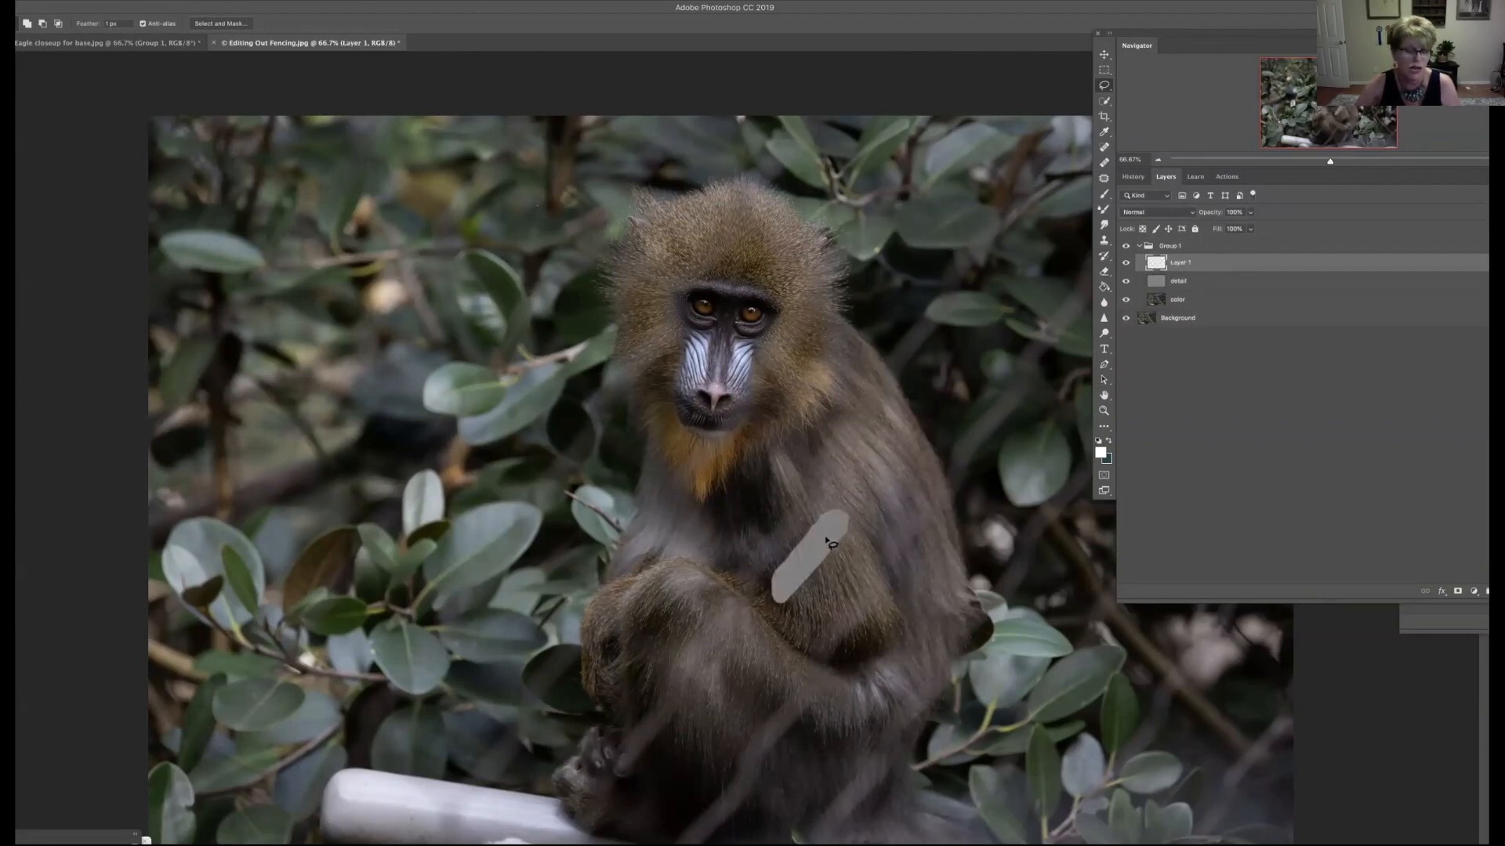
Step: Set the pasted fur patch to Linear Light and move it slightly up and to the right along the arm
left_click(1181, 214)
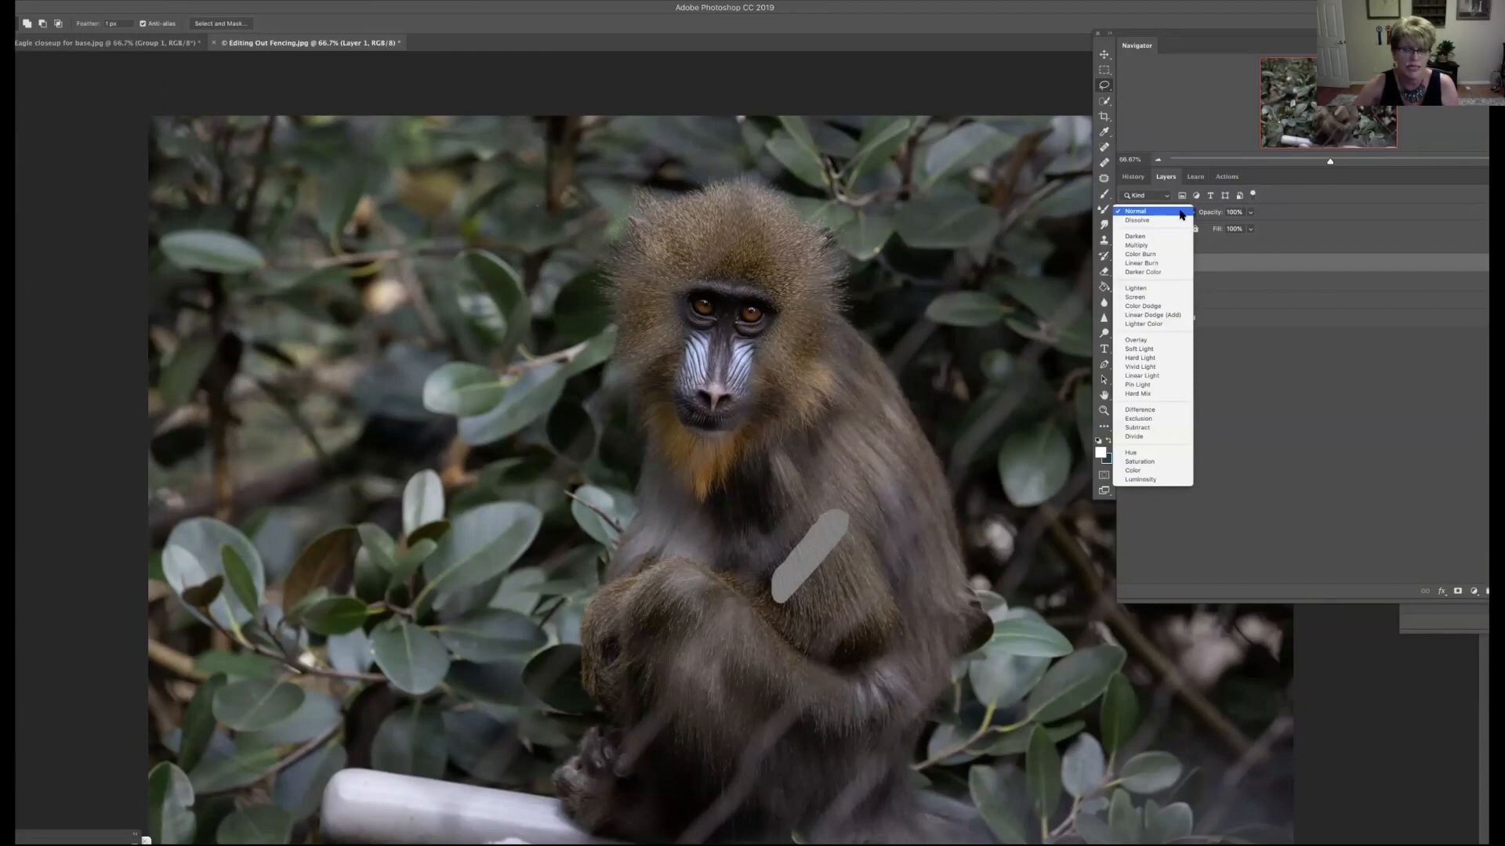
left_click(1184, 376)
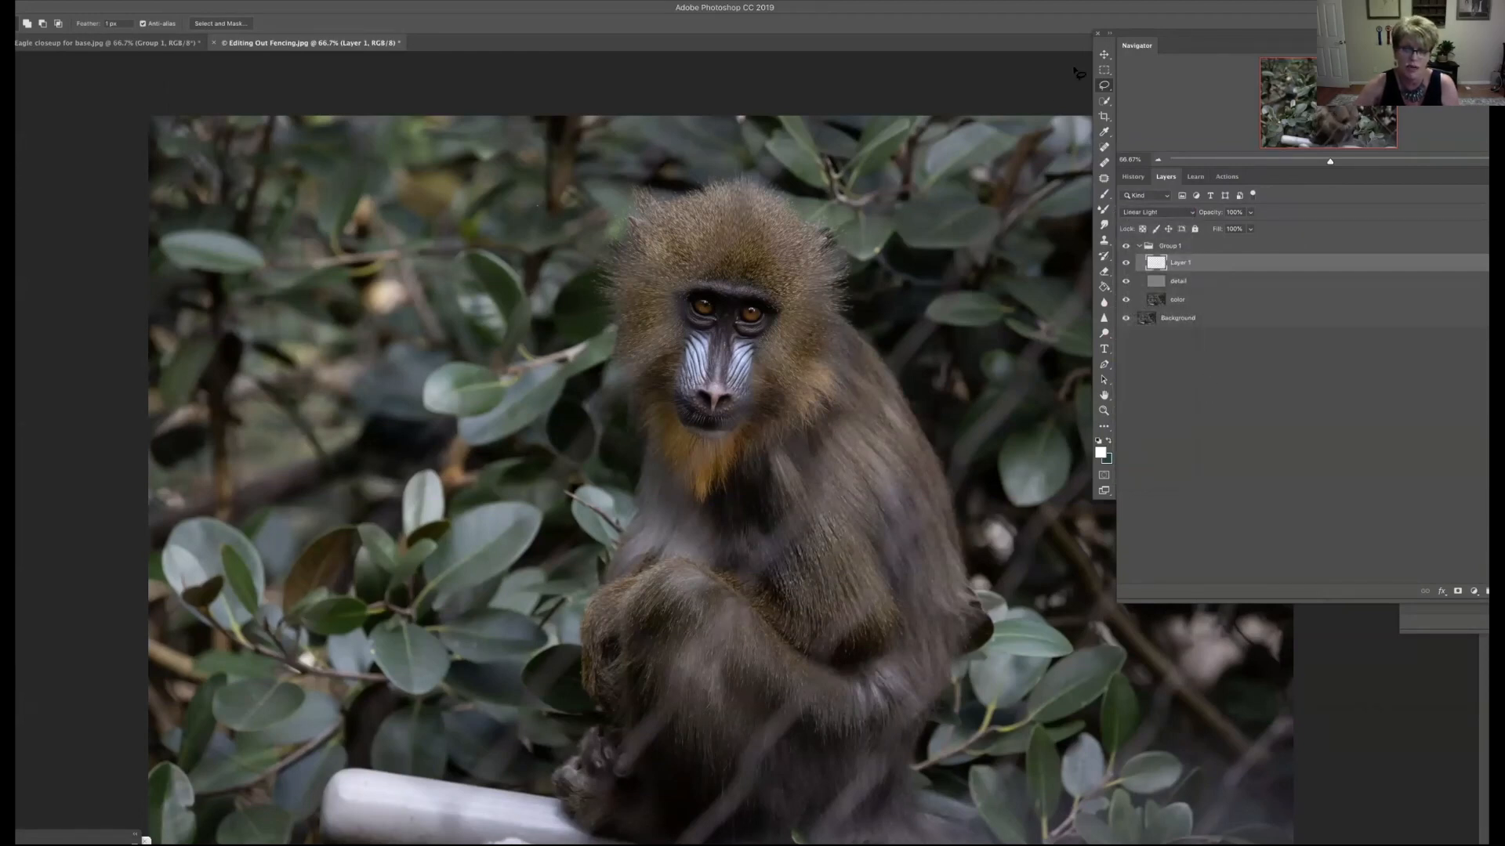
left_click(1103, 56)
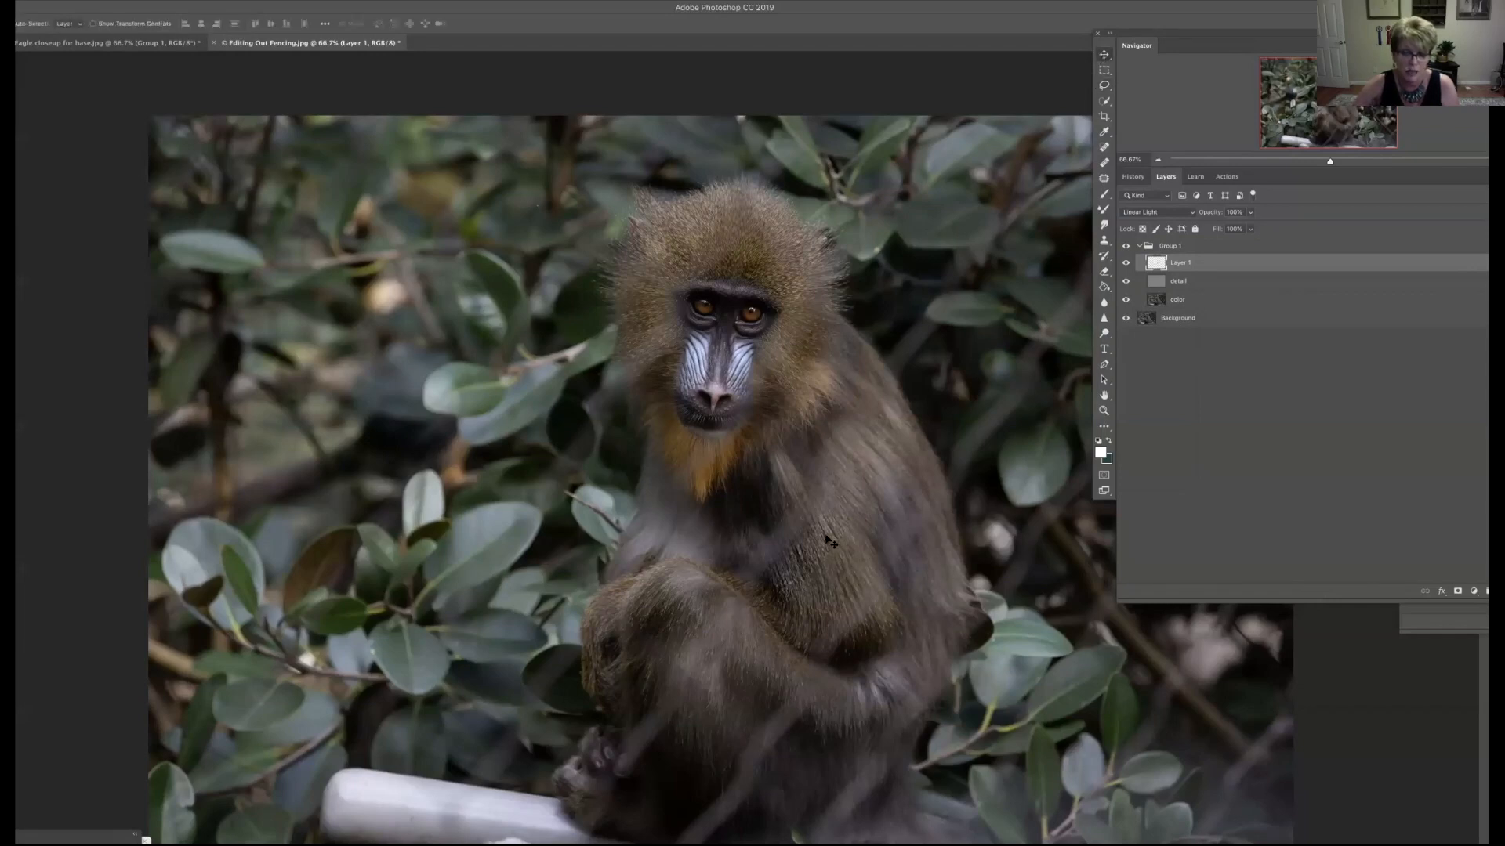
left_click_drag(816, 526, 836, 496)
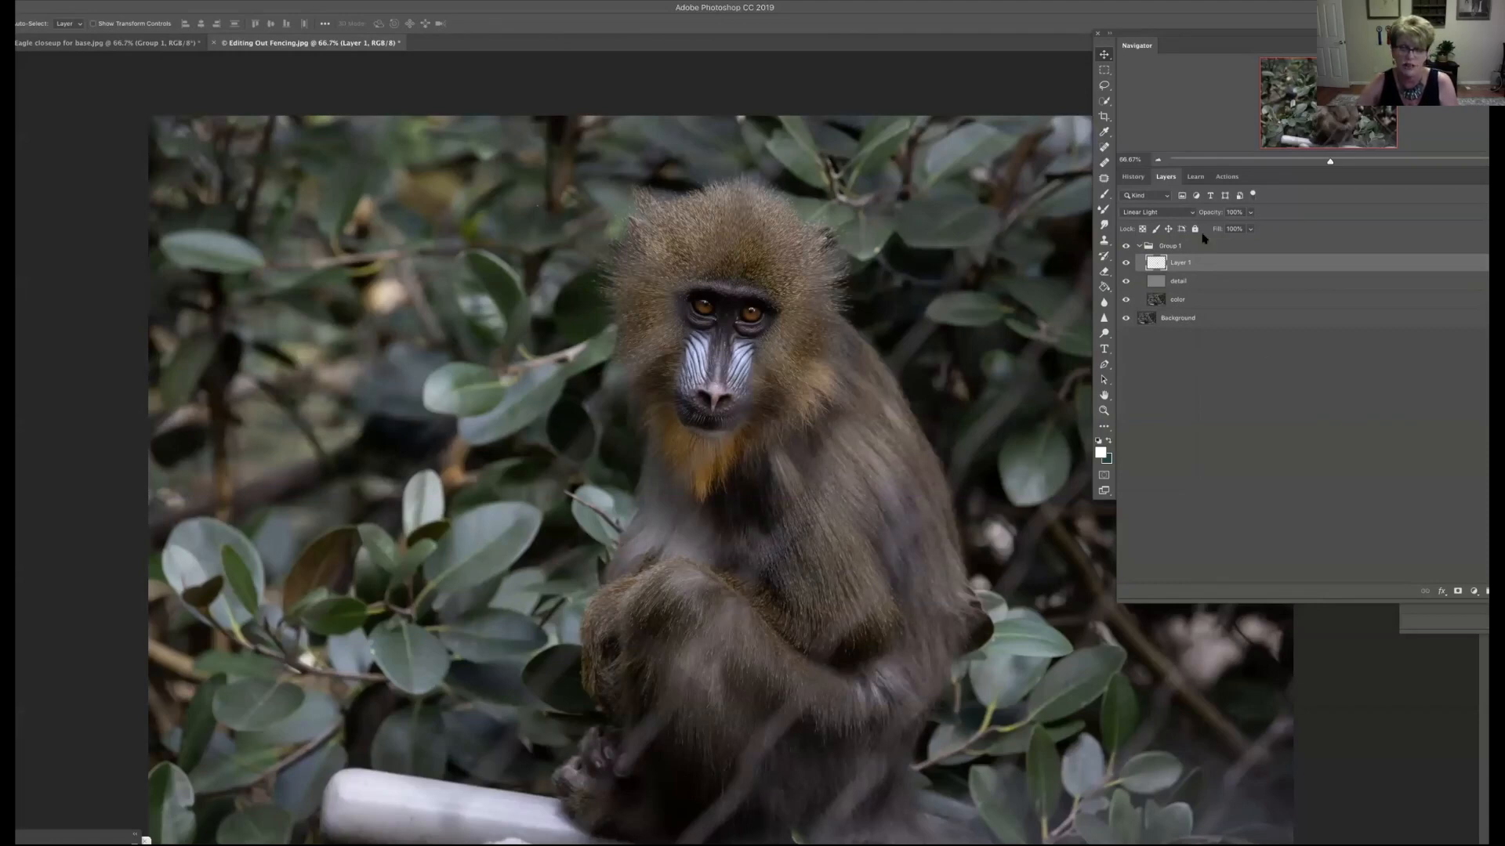
Step: Select the color layer inside the group
left_click(1182, 302)
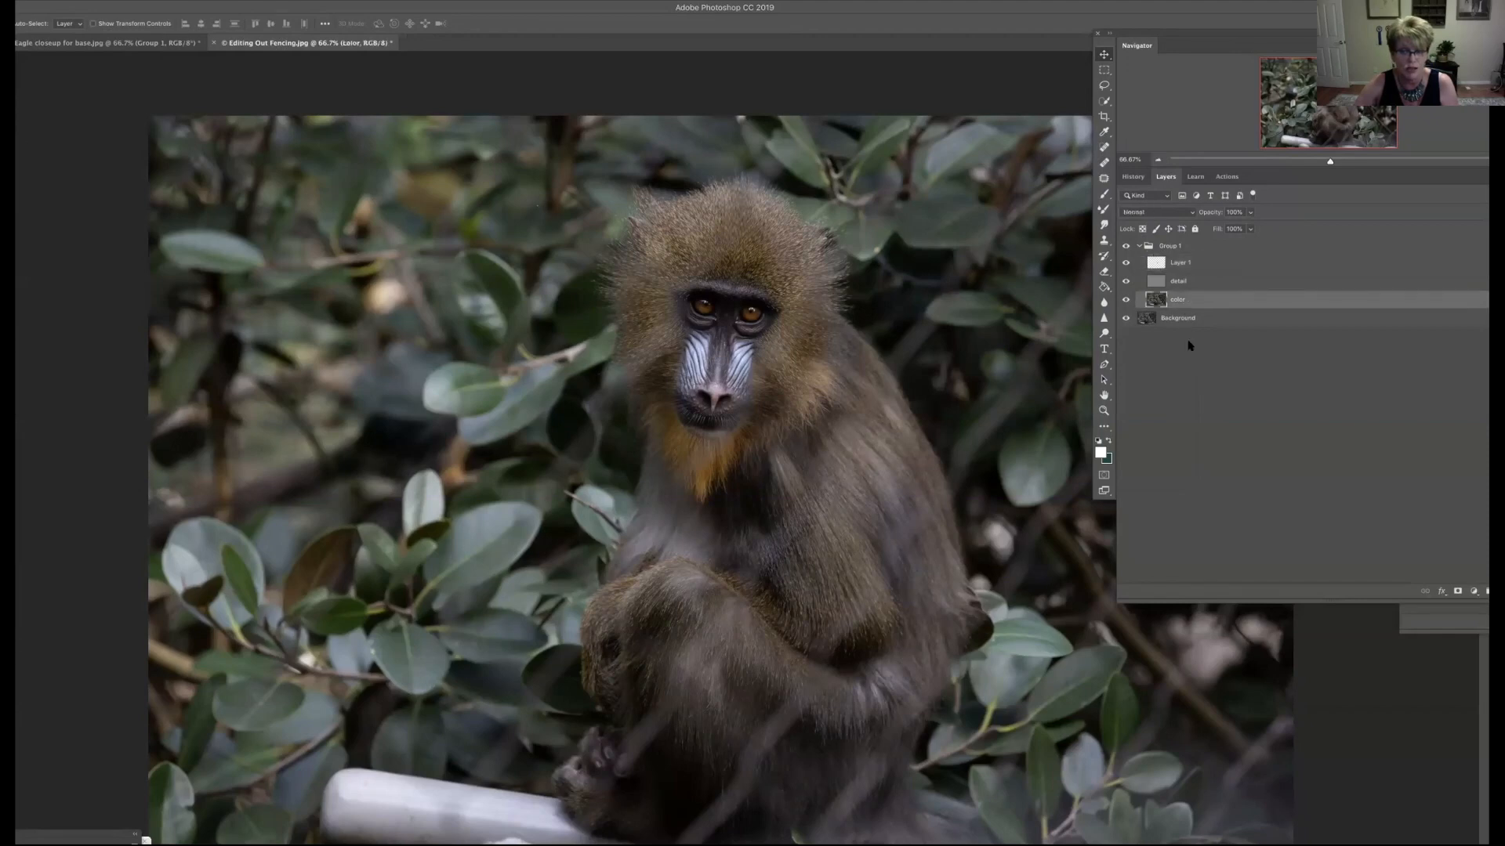
Step: Lasso the fence streak on the fur below the forearm, shift the selection onto neighbouring clean fur, and copy it from the detail layer to a new layer
left_click(1101, 212)
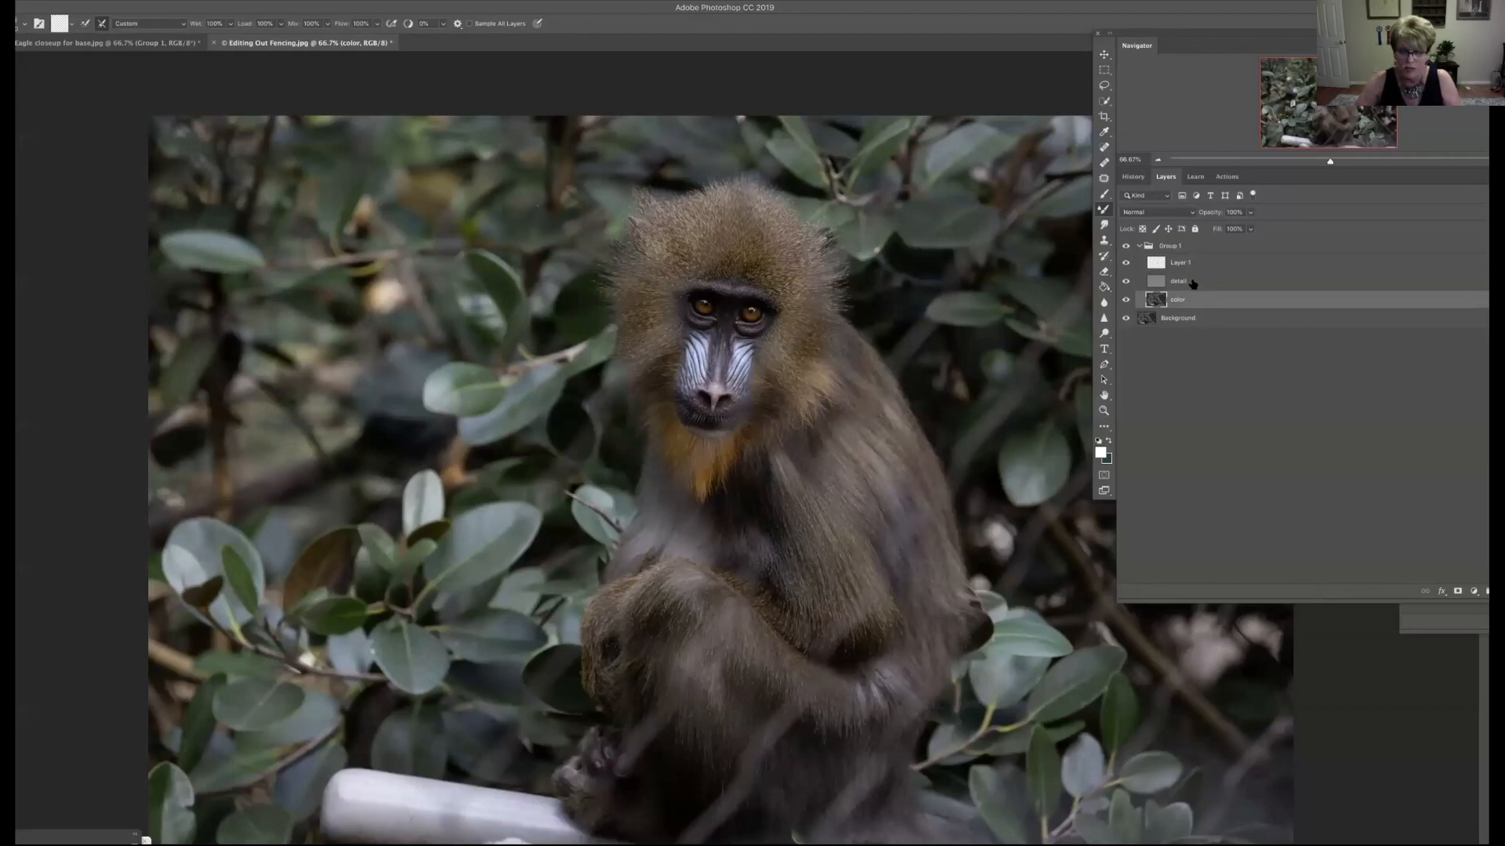
left_click(1103, 84)
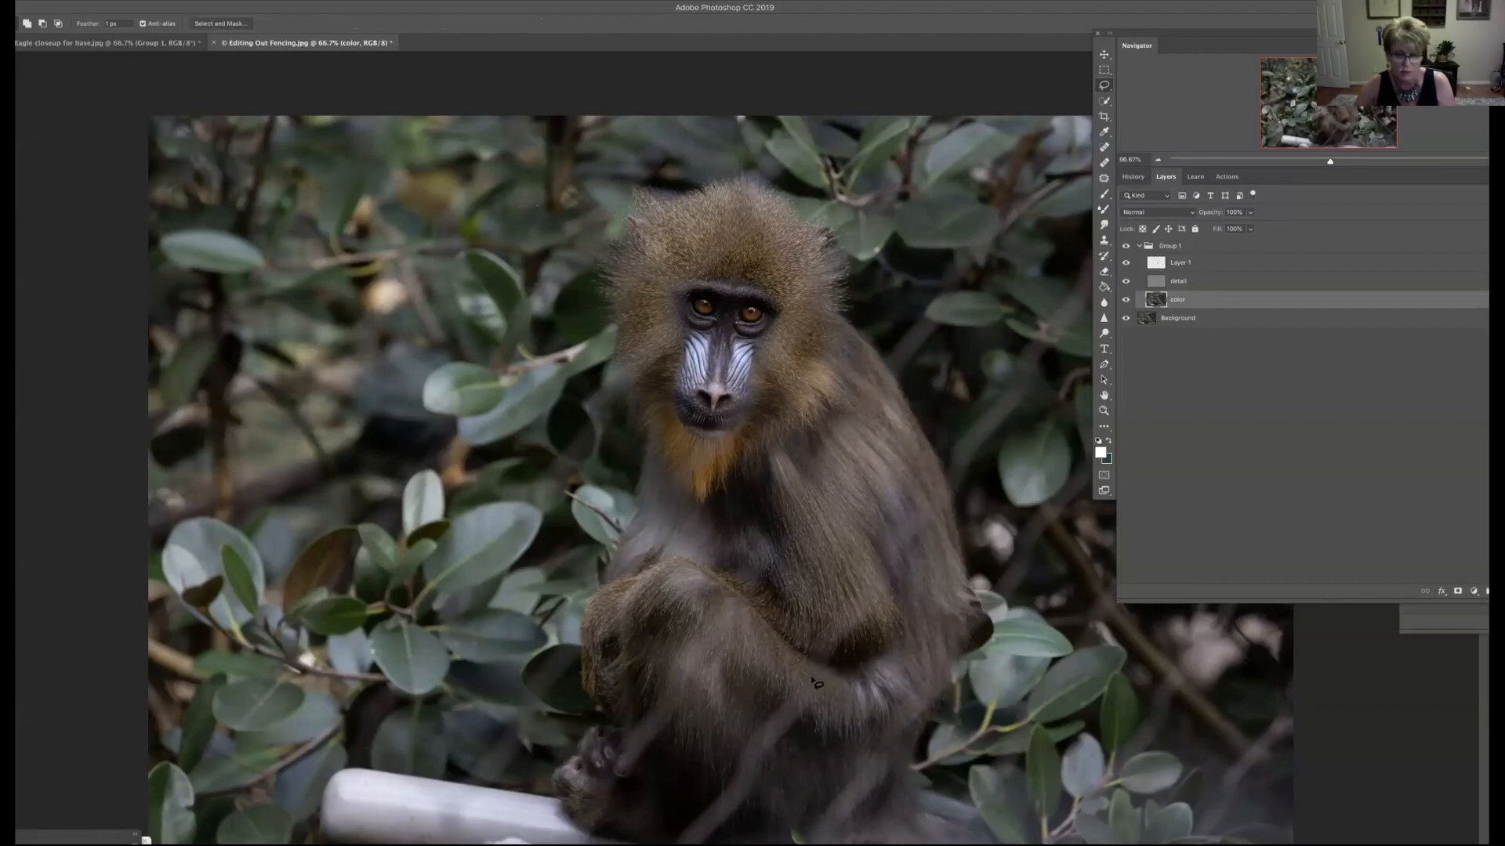
mouse_move(802, 672)
left_mouse_down()
mouse_move(709, 812)
mouse_move(736, 820)
mouse_move(801, 726)
left_mouse_up()
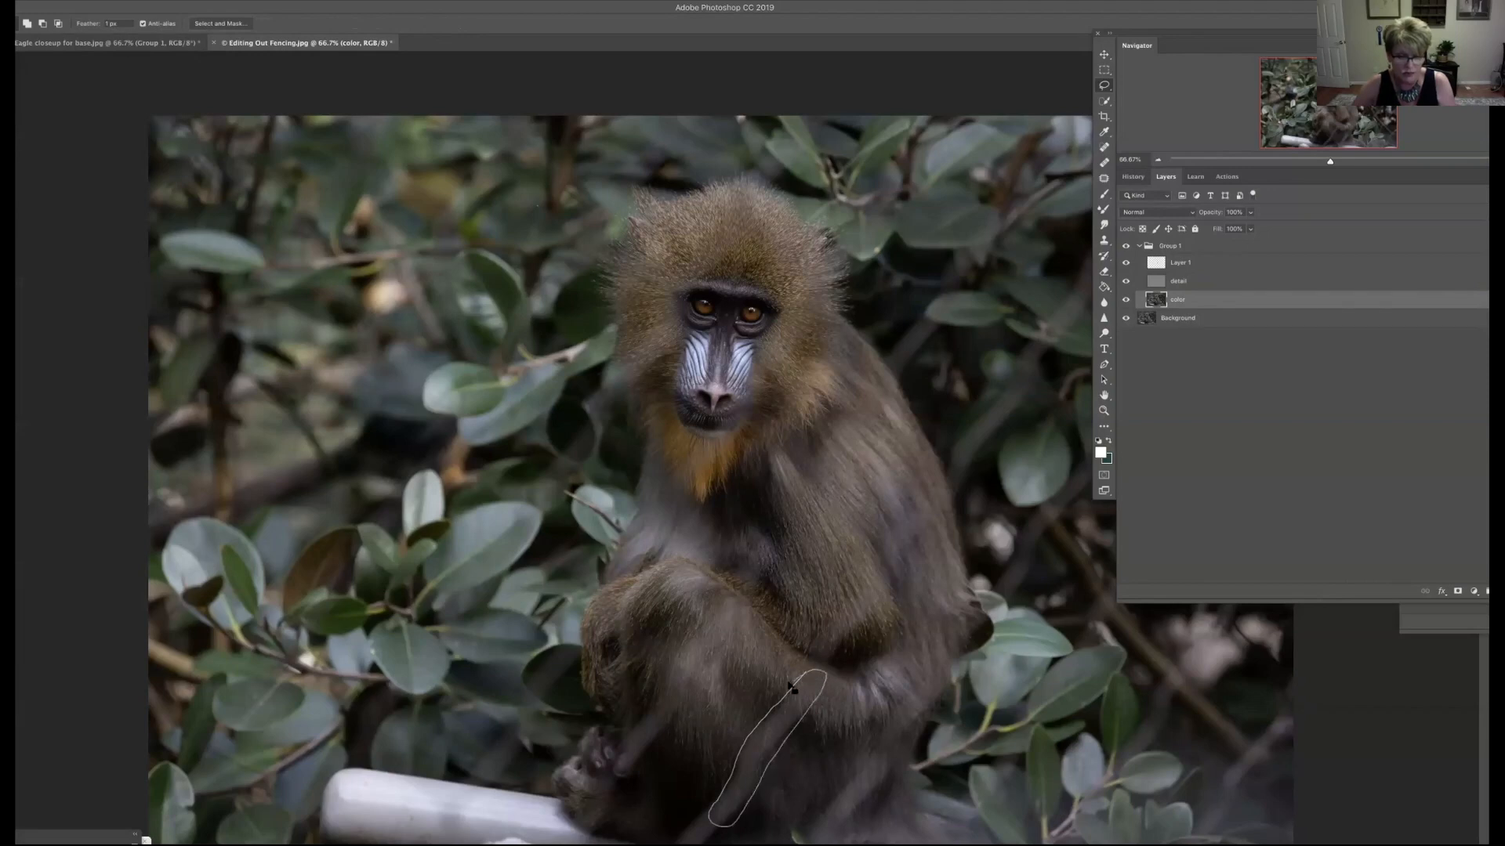
left_click_drag(804, 735, 826, 745)
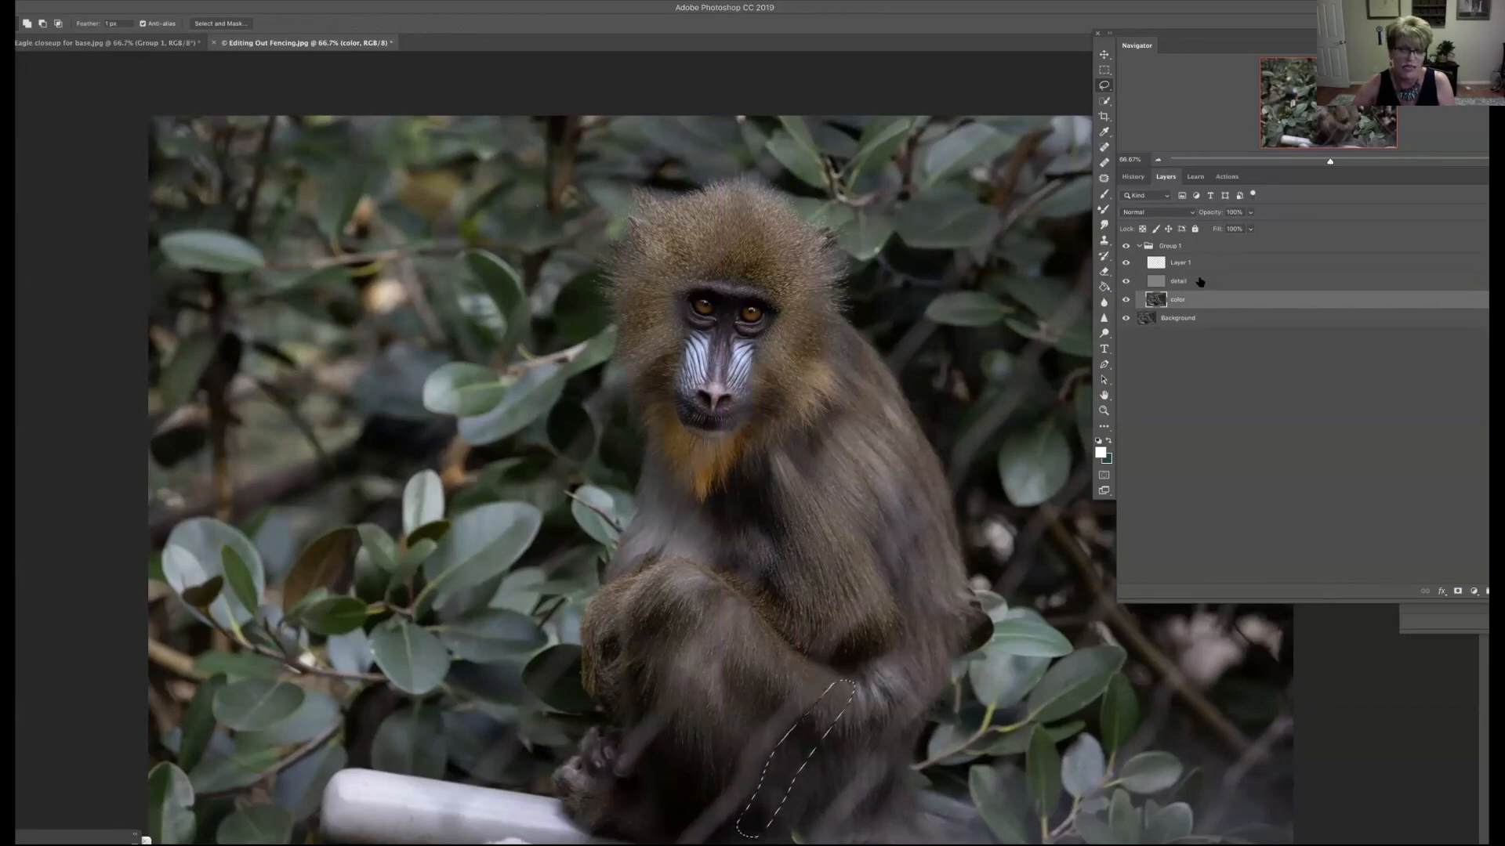
left_click(1186, 284)
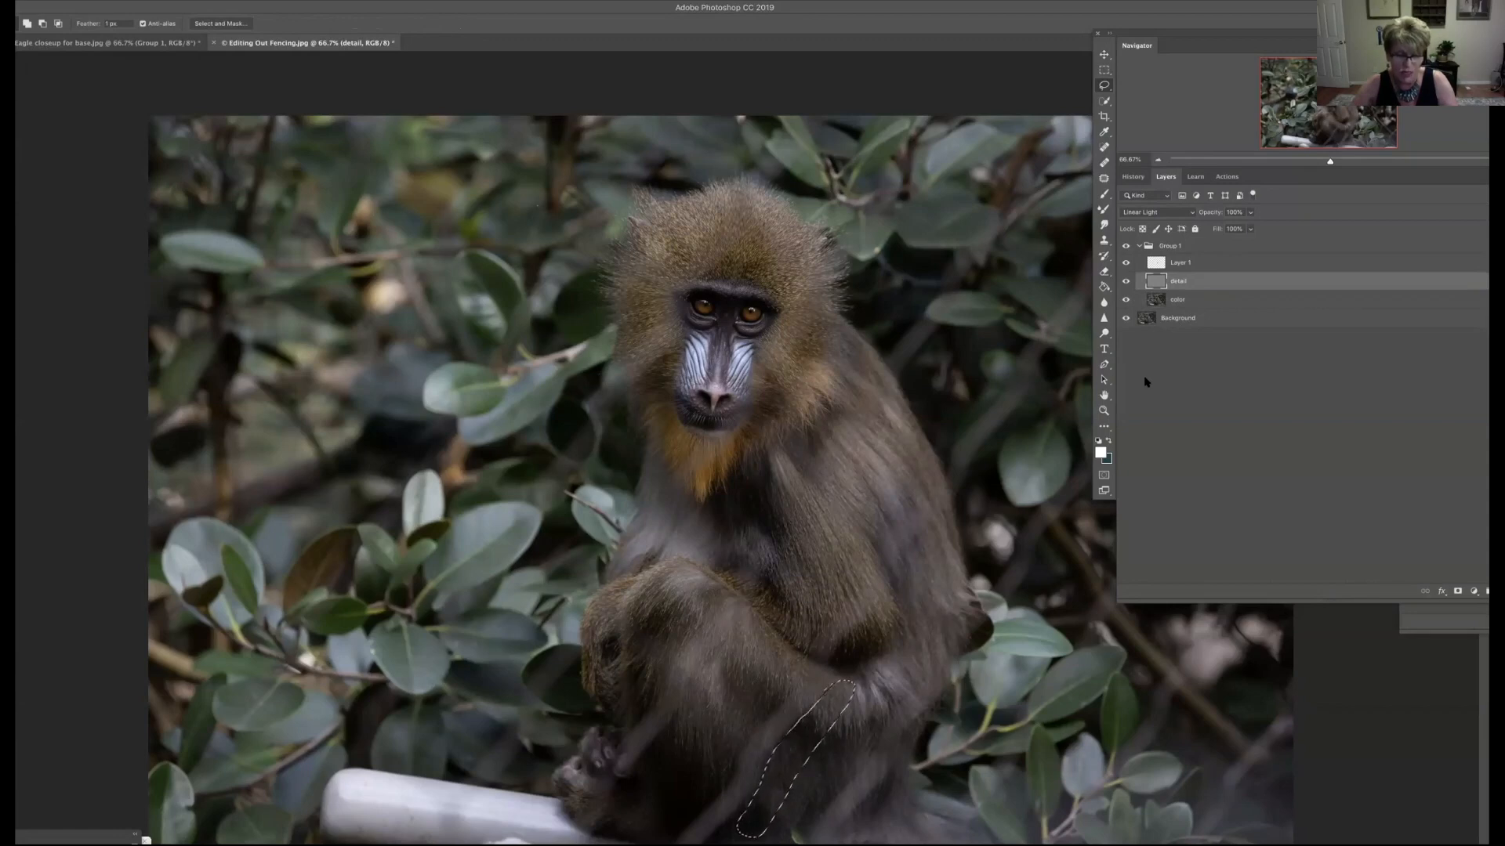
key("ctrl+j")
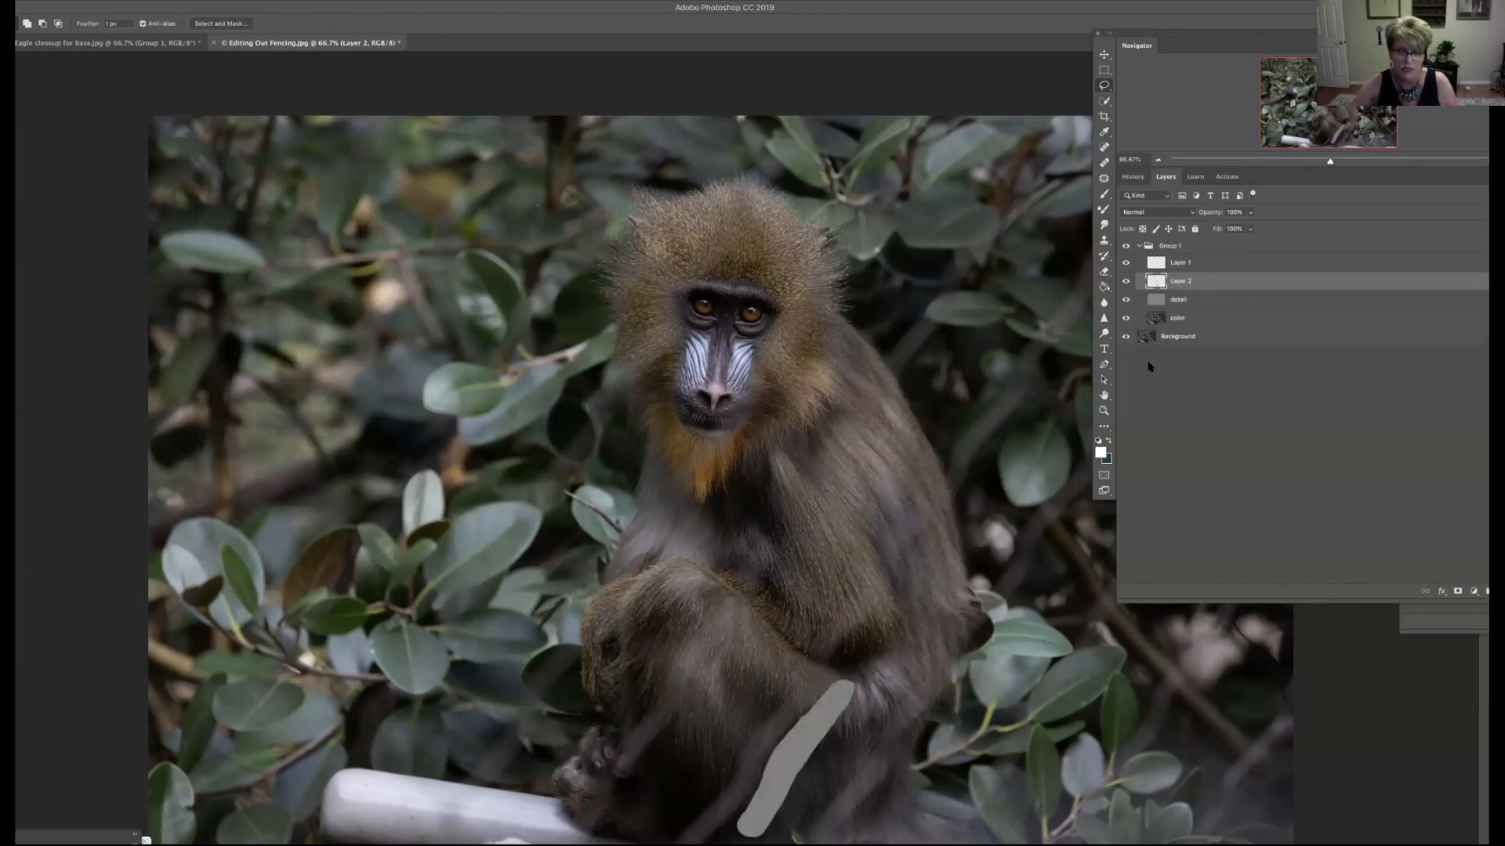
Step: Set the copied fur patch to Linear Light blending and move it over the fence streak below the forearm
left_click(1163, 215)
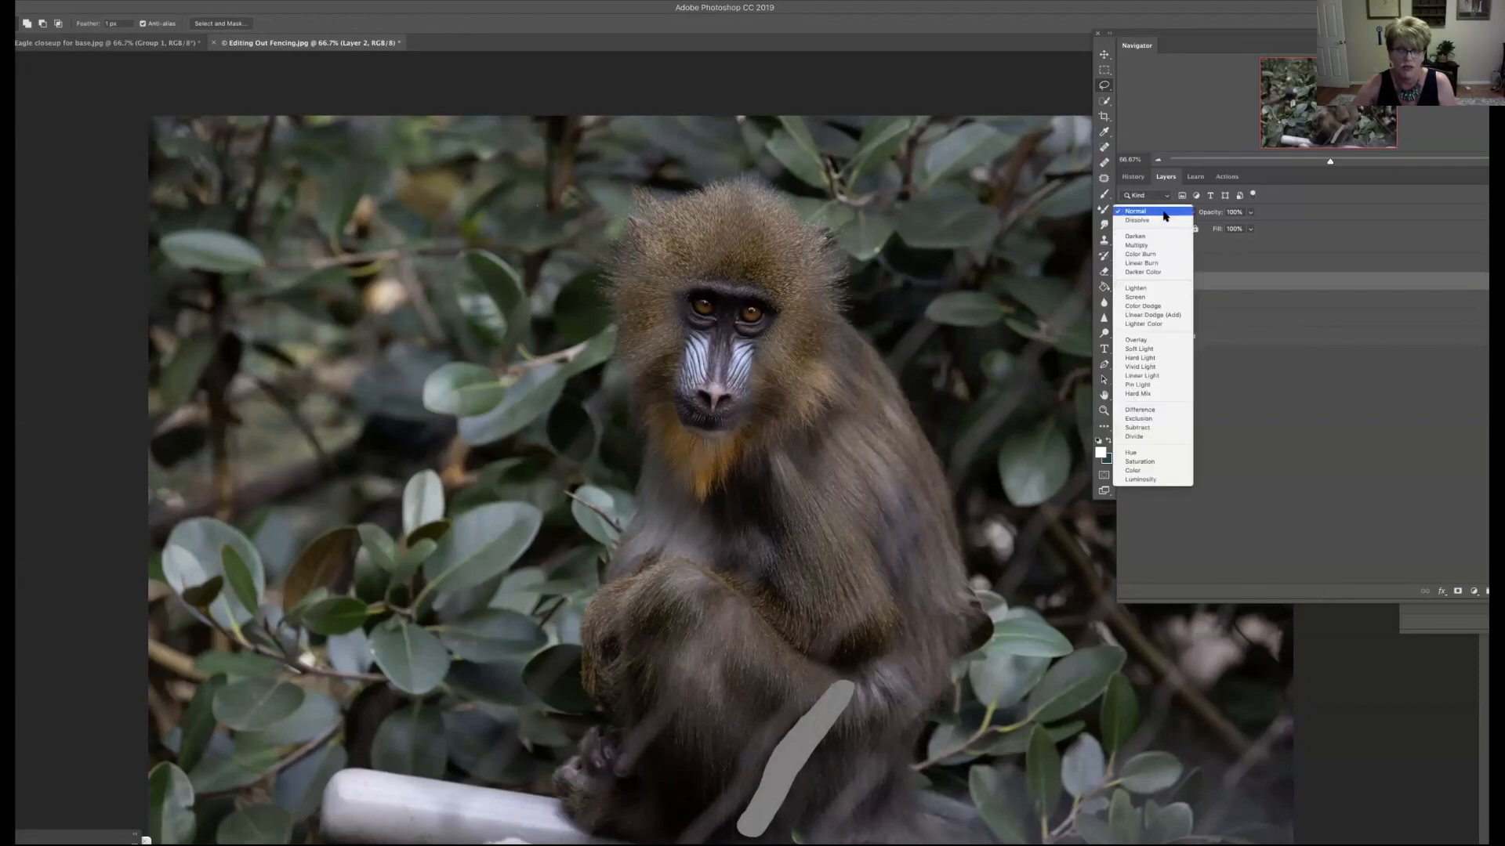
left_click(1173, 384)
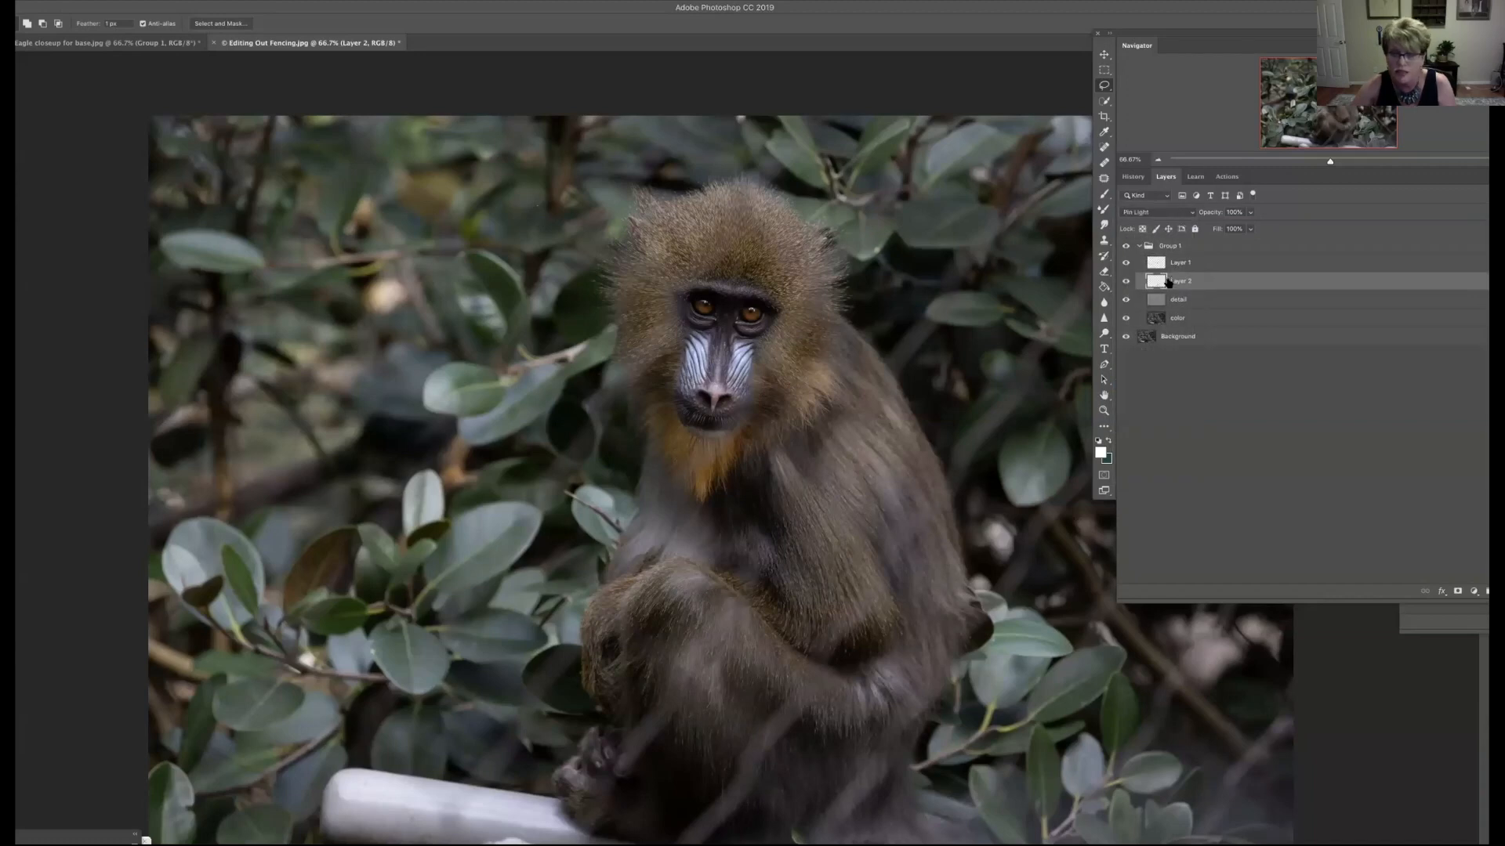
left_click(1167, 214)
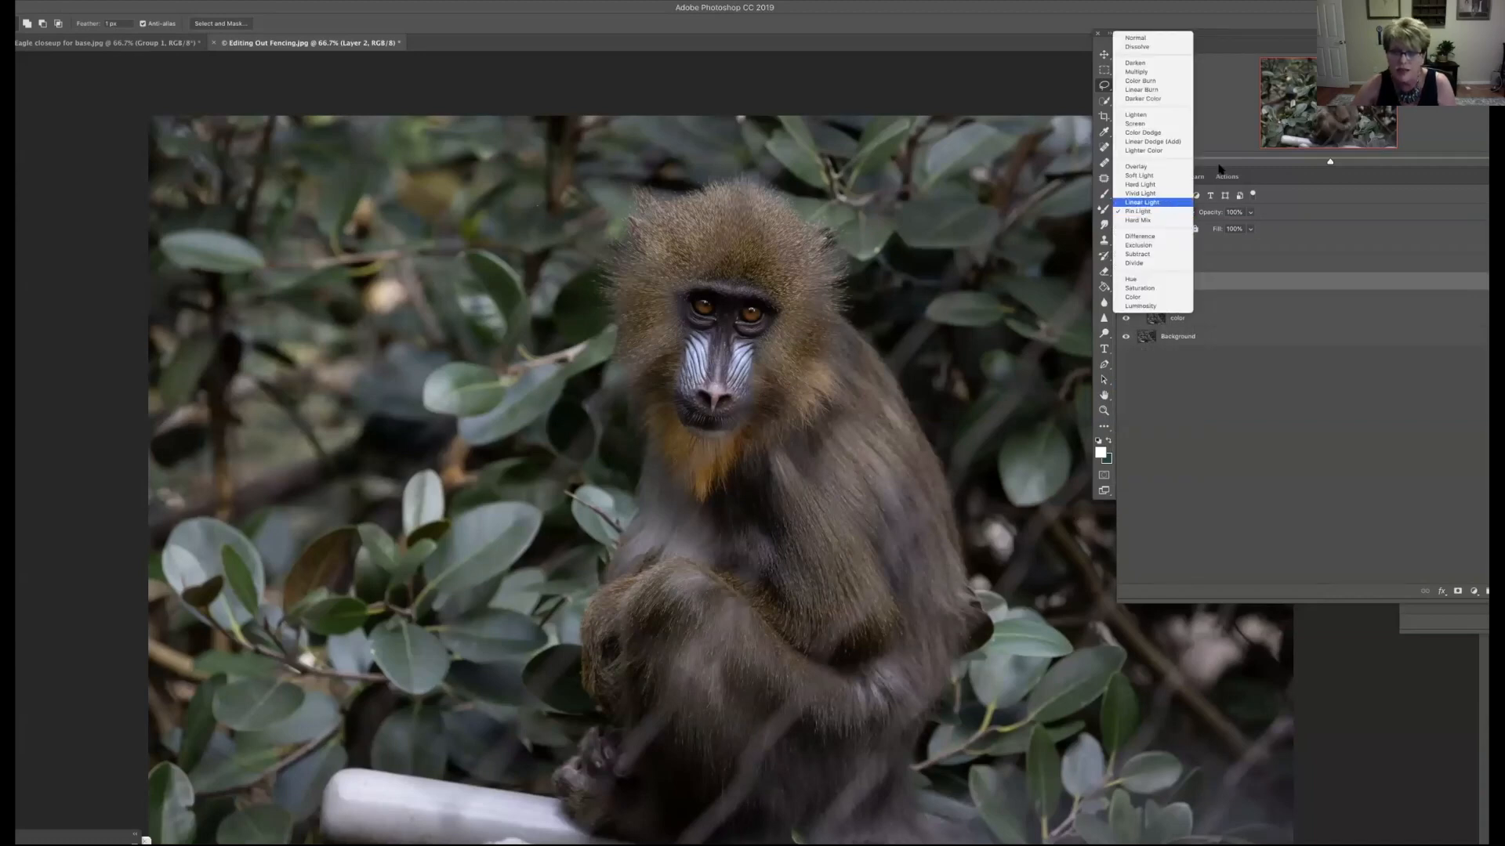
left_click(1167, 205)
left_click(1103, 55)
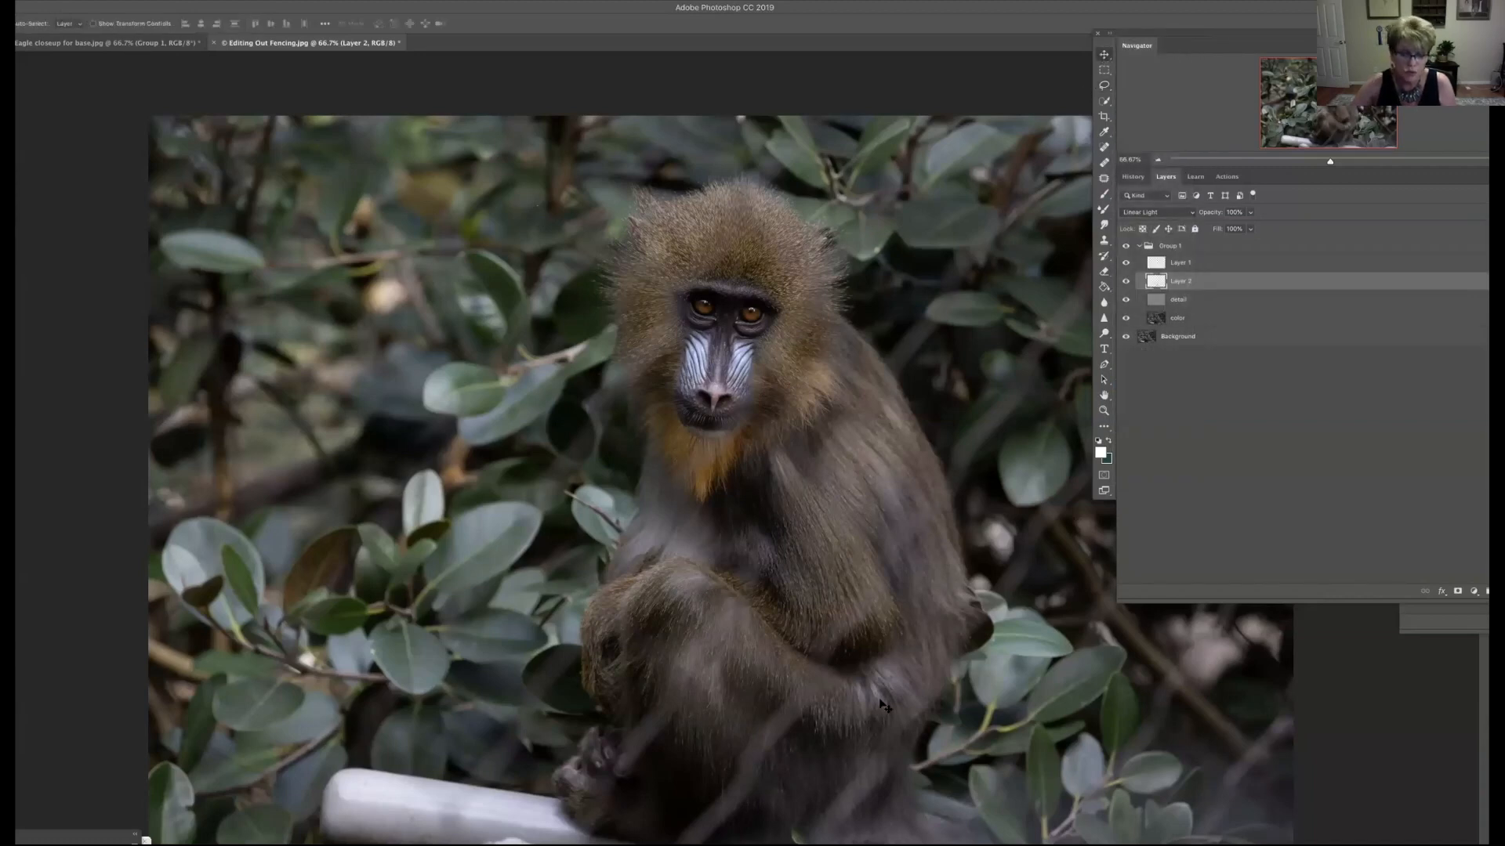
left_click_drag(811, 728, 785, 720)
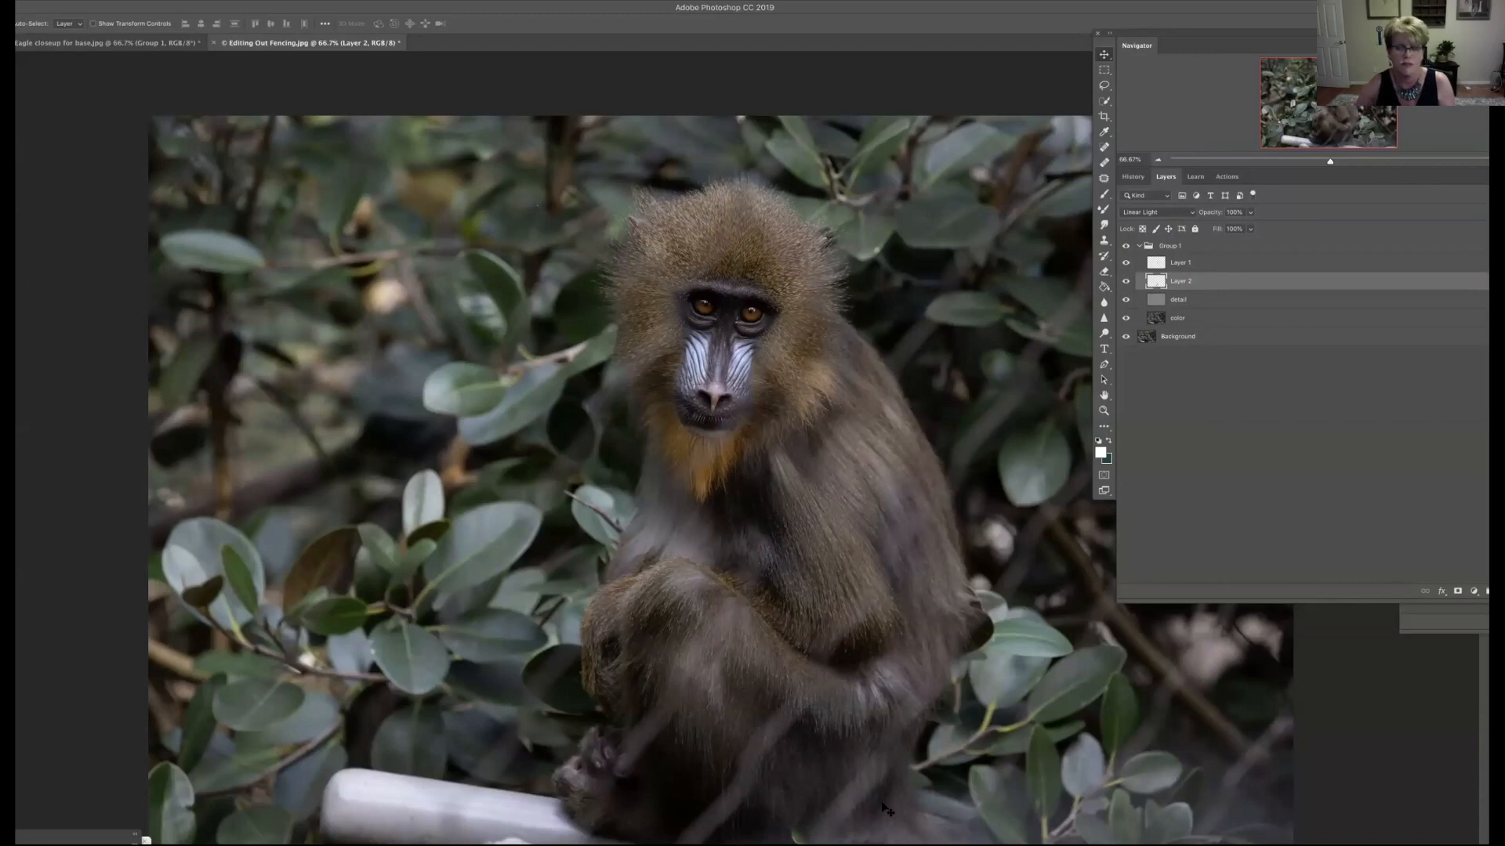
Step: Blend away the streak's colour below the forearm with the Mixer Brush on the color layer
left_click(1172, 319)
left_click(1102, 210)
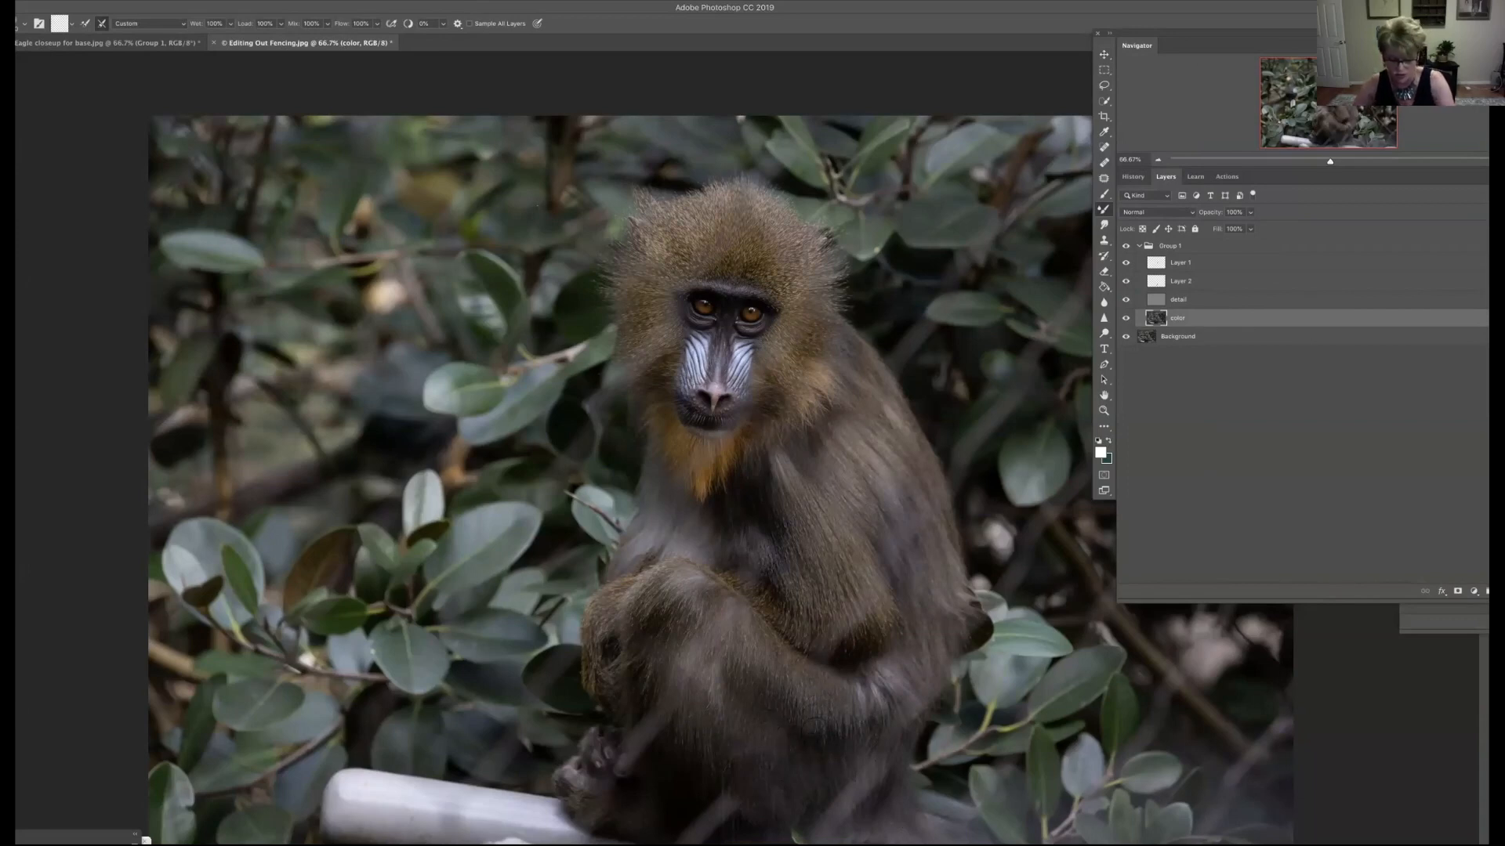
Step: Lasso the fence streak on the arm above the elbow, shift the selection onto adjacent clean fur, and copy it from the detail layer to a new layer
key("super+1")
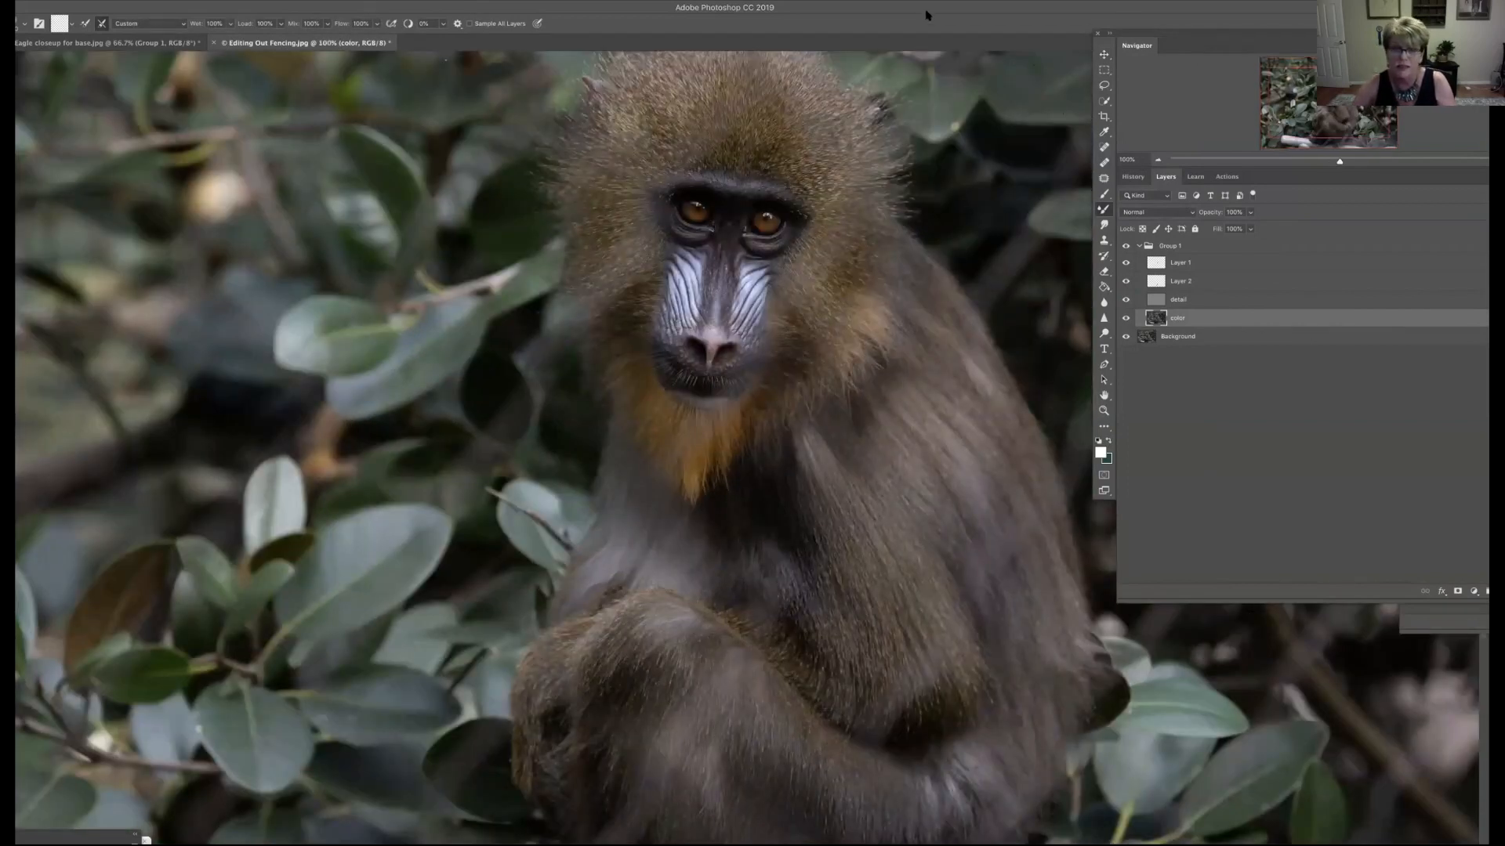
left_click_drag(1333, 108, 1336, 118)
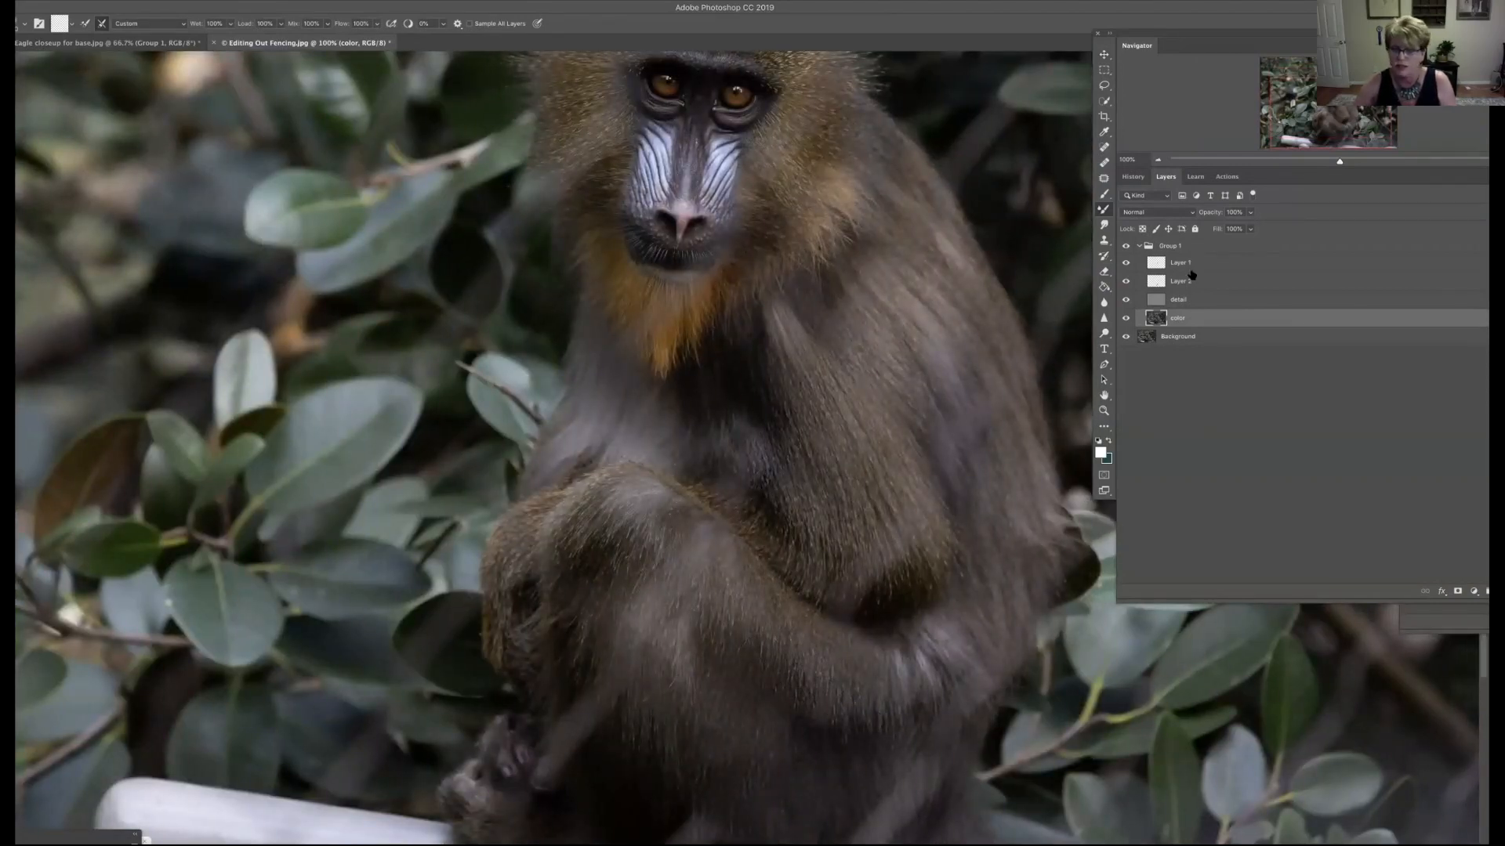
left_click(1192, 302)
key("l")
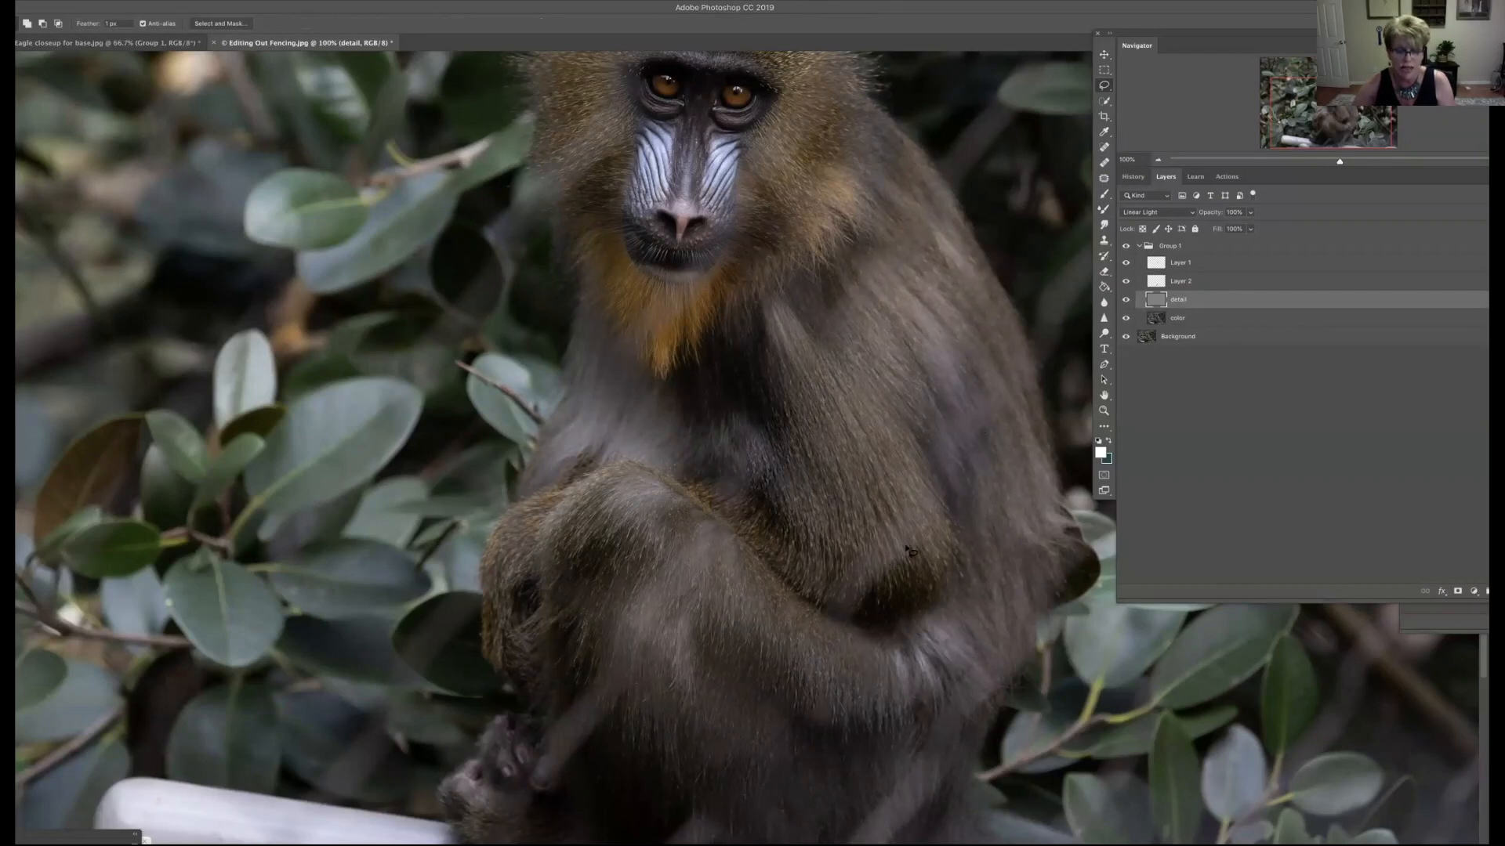
mouse_move(854, 570)
left_mouse_down()
mouse_move(824, 611)
mouse_move(837, 621)
mouse_move(938, 484)
left_mouse_up()
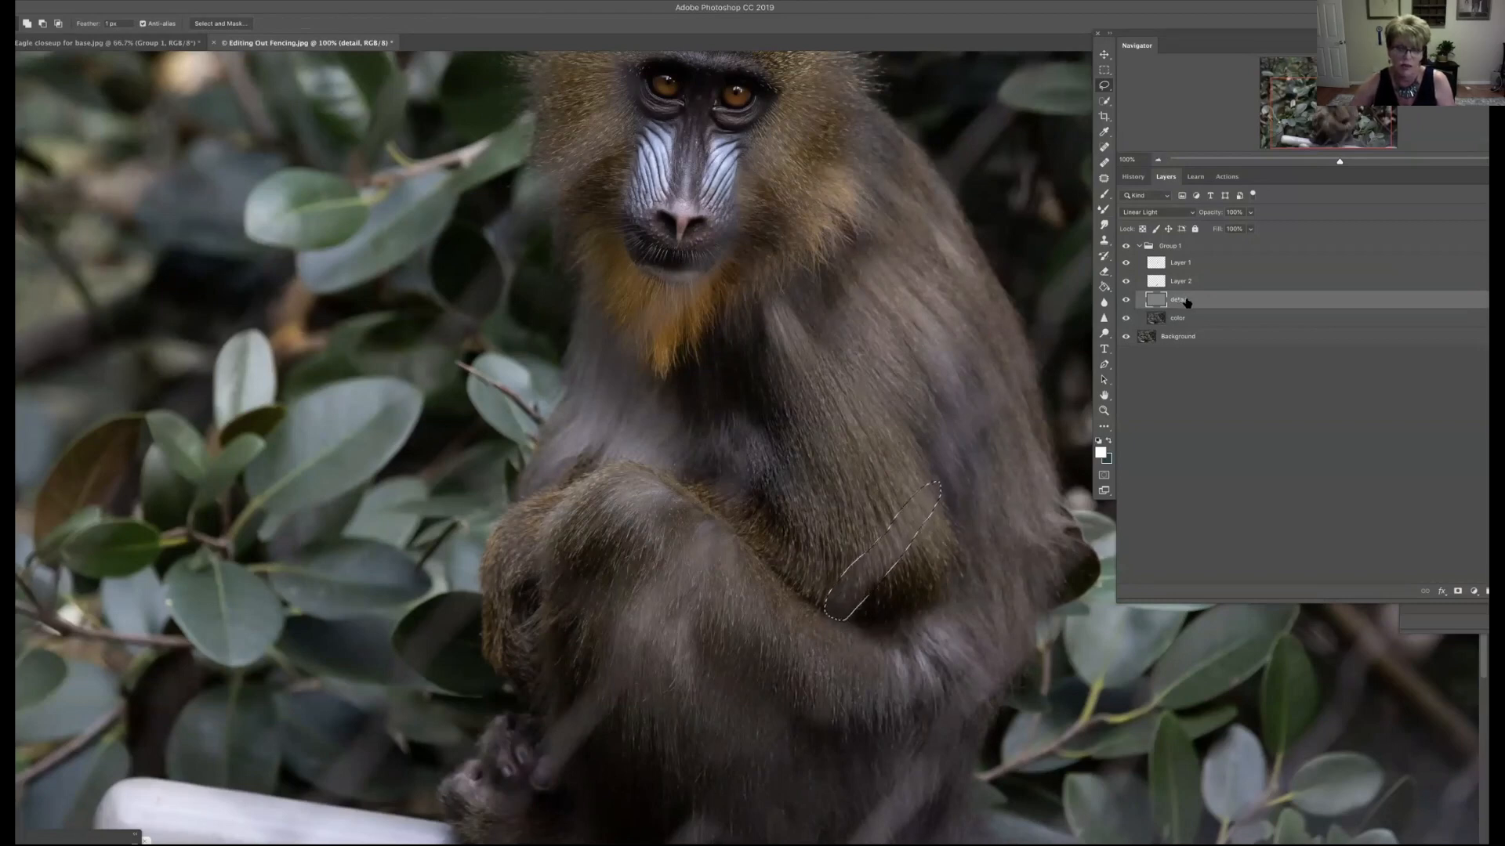
left_click(918, 544)
mouse_move(915, 487)
left_mouse_down()
mouse_move(824, 621)
mouse_move(925, 518)
mouse_move(915, 490)
left_mouse_up()
left_click_drag(887, 555, 856, 524)
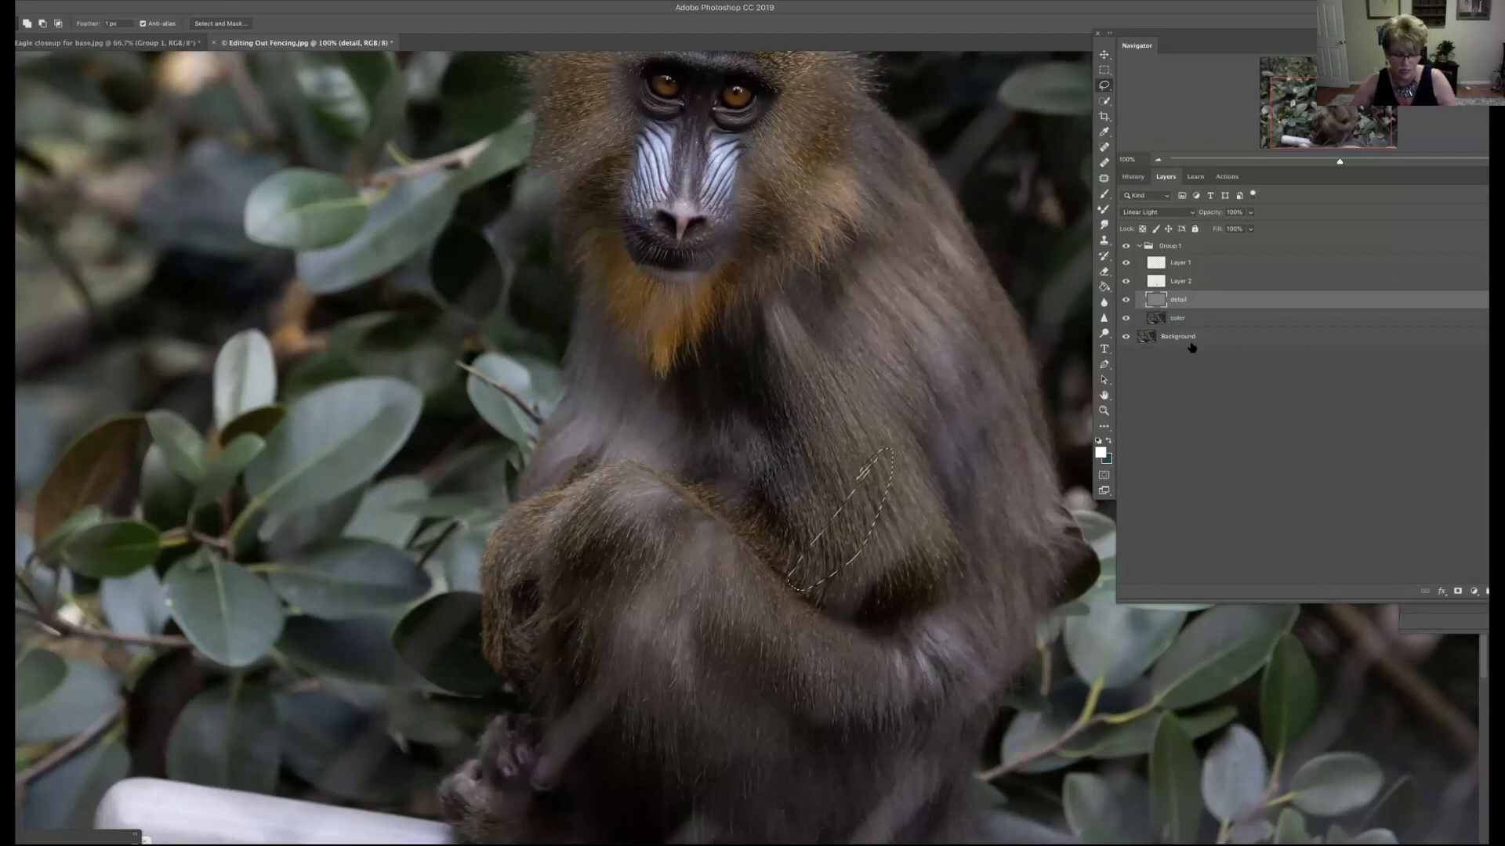
key("ctrl+j")
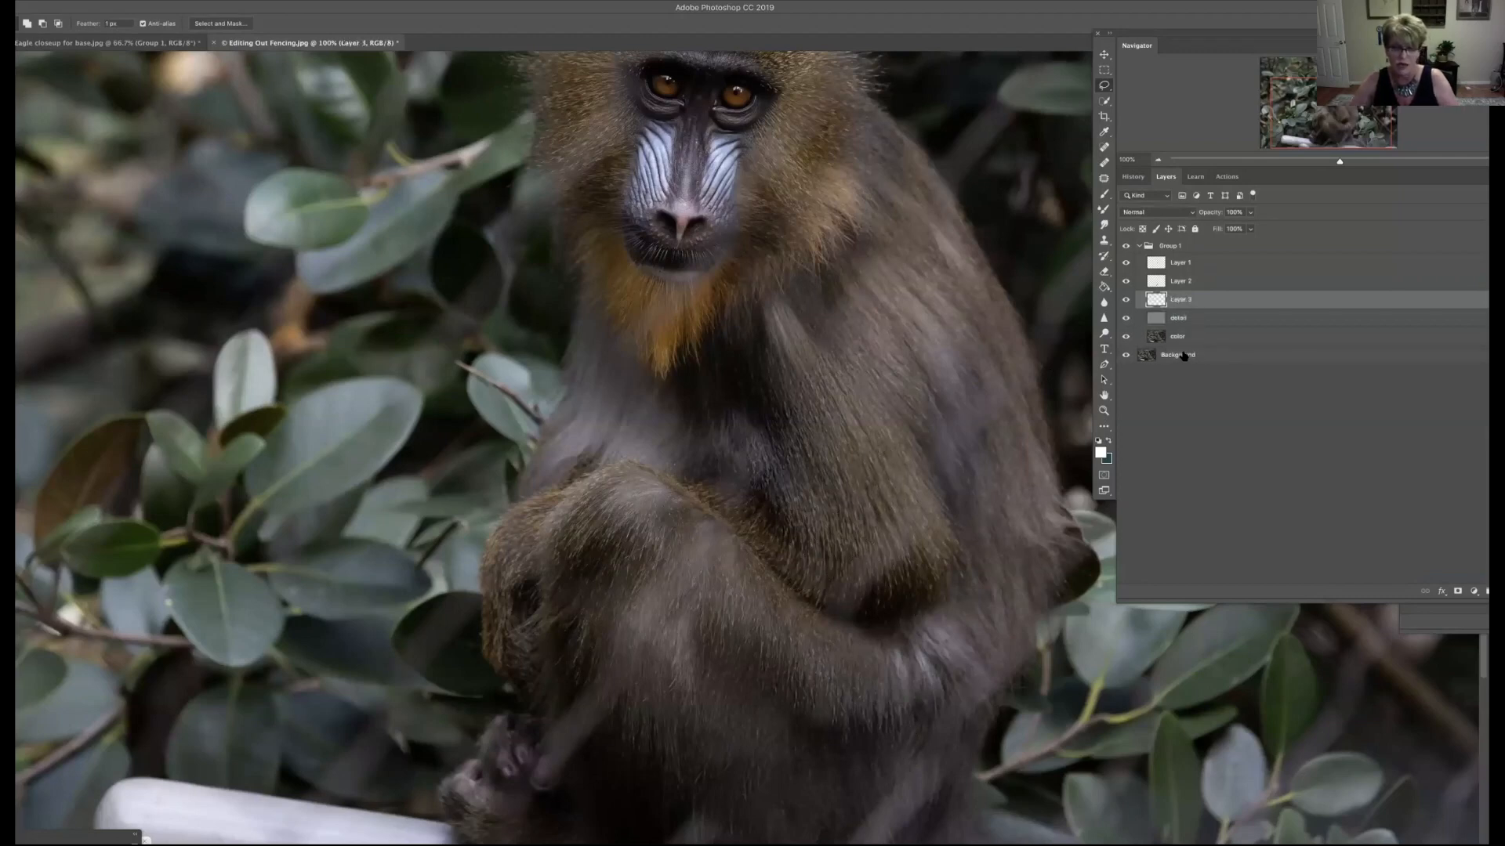
key("alt+BackSpace")
Step: Move the copied fur patch over the streak above the elbow and set its blend mode to Linear Light
left_click(1104, 55)
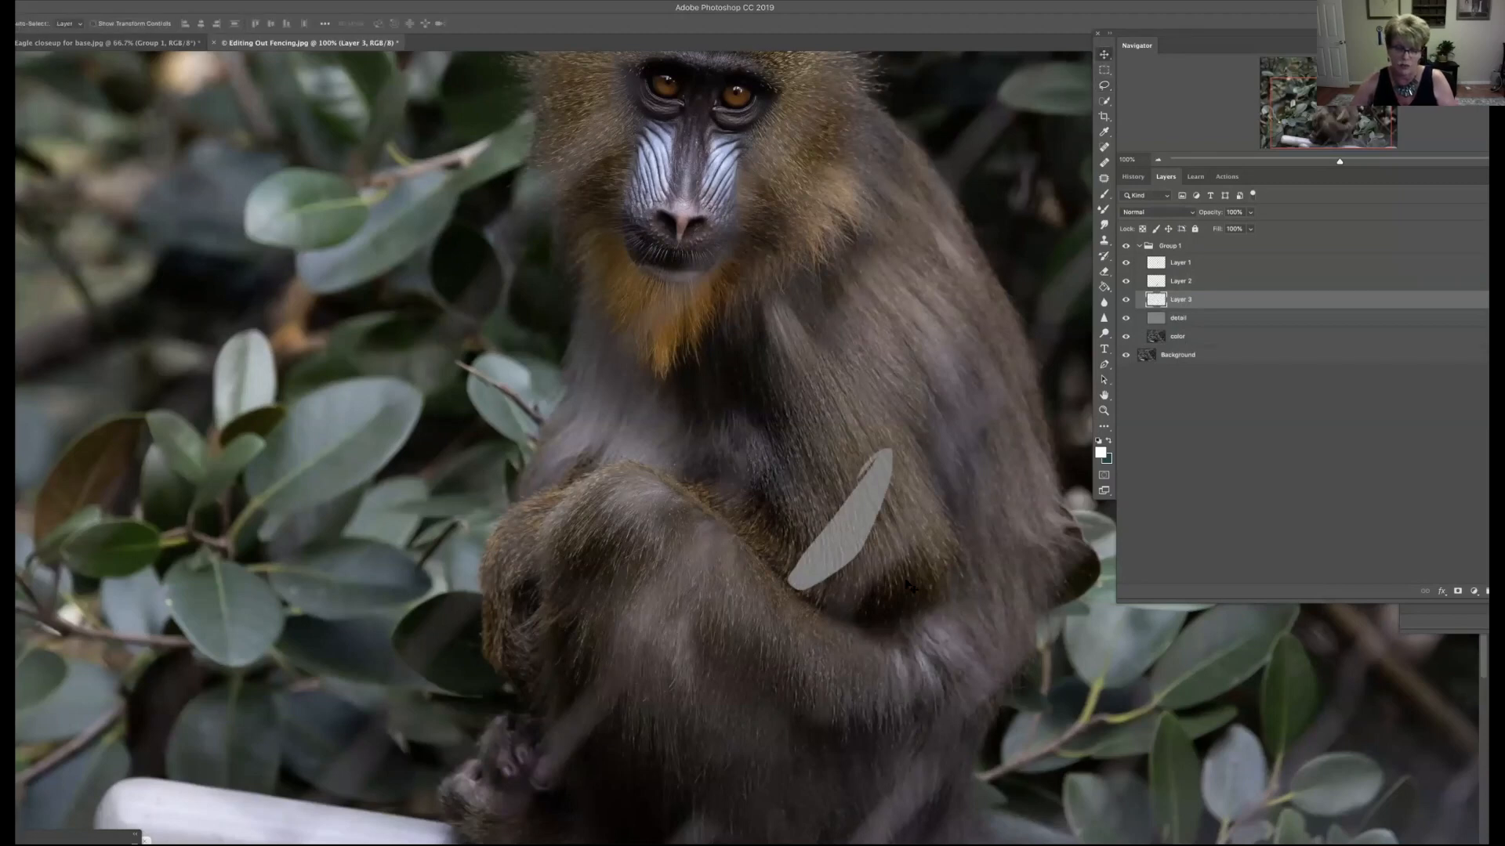
left_click_drag(891, 511, 941, 541)
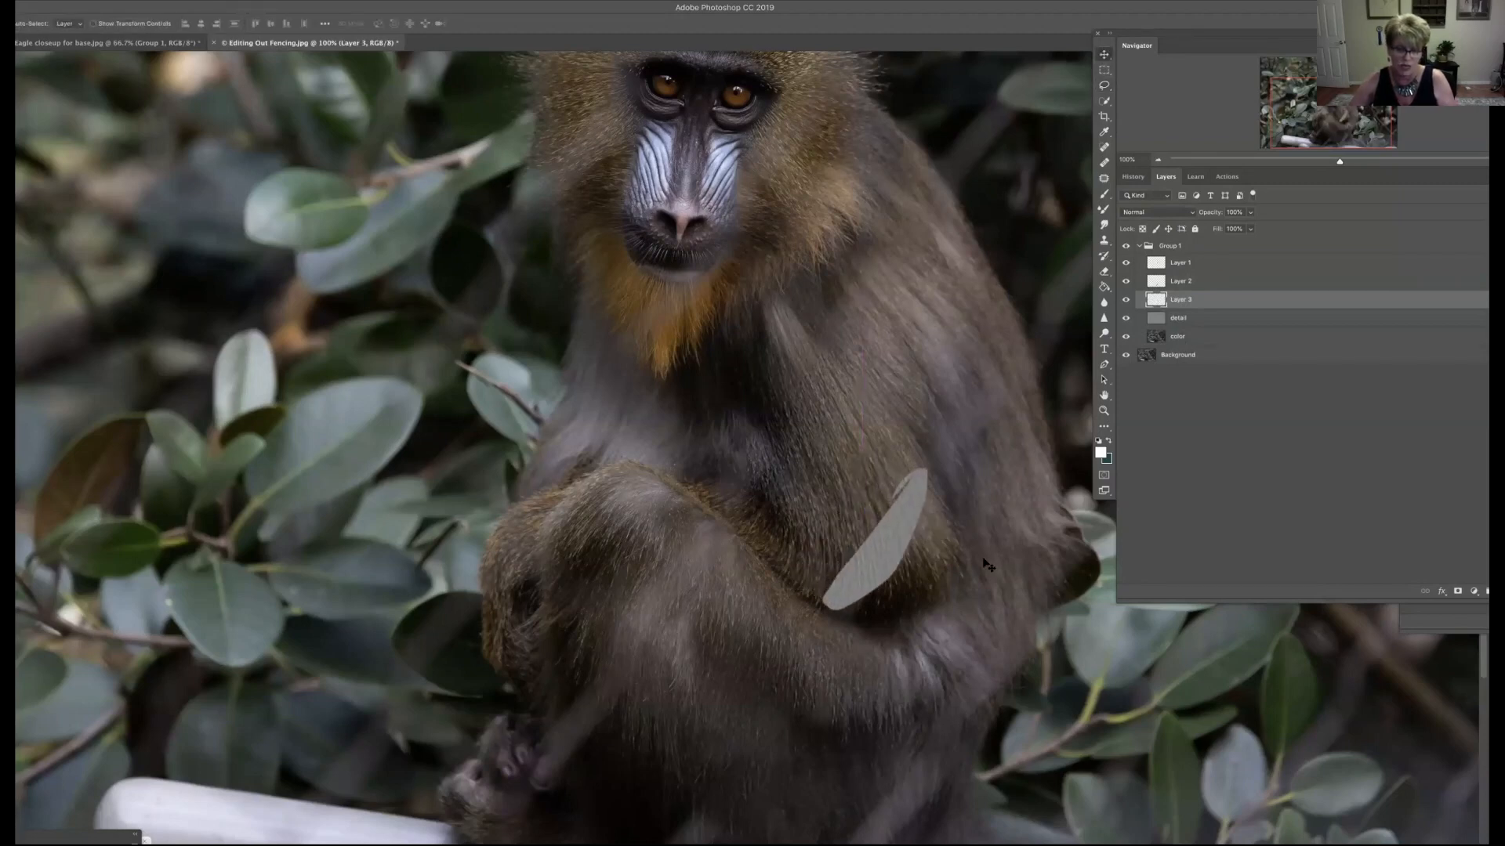
left_click(1185, 215)
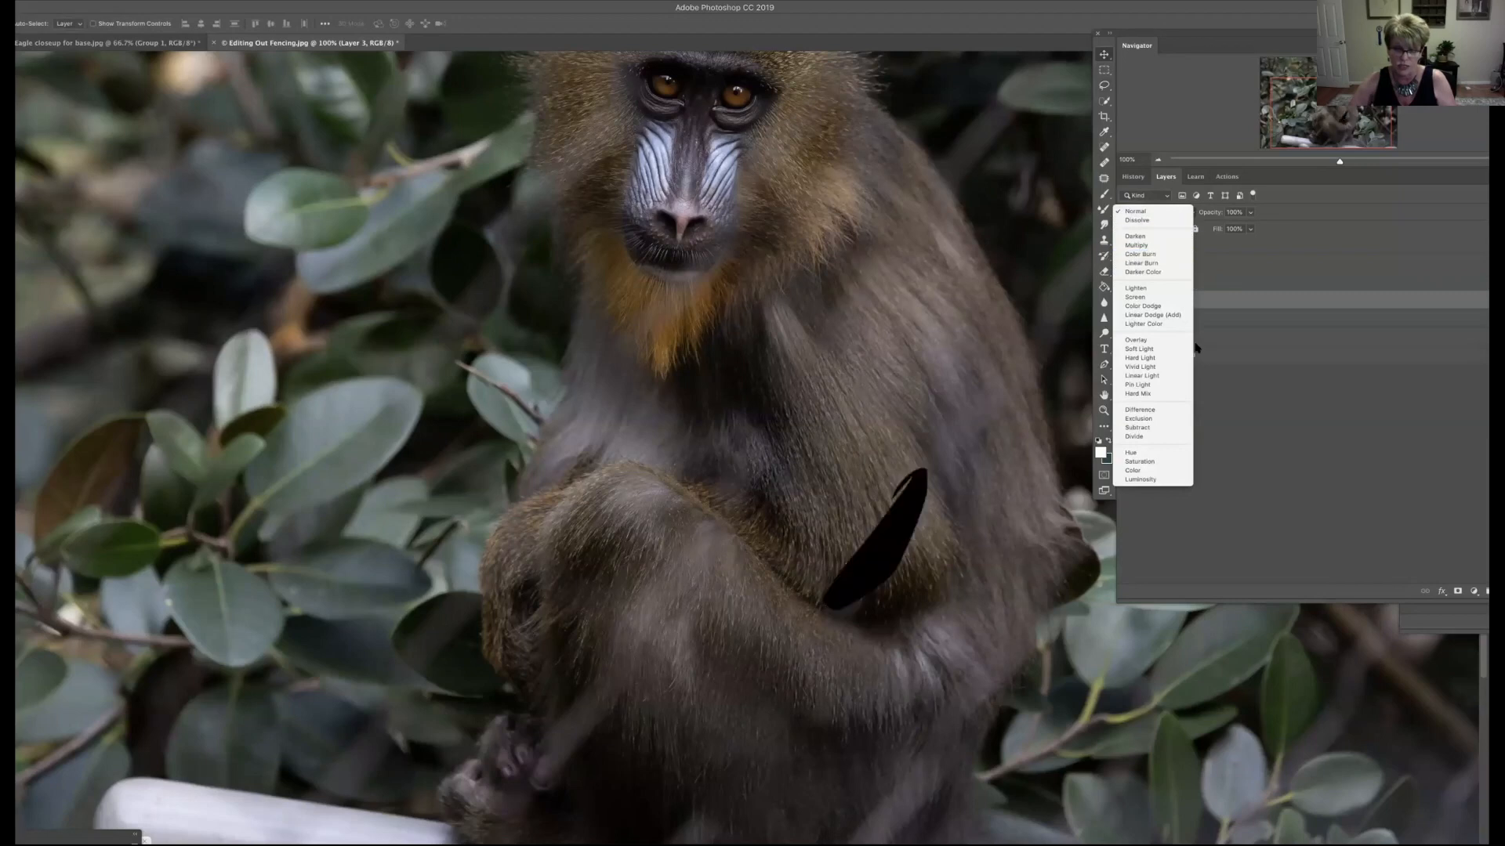
left_click(1183, 376)
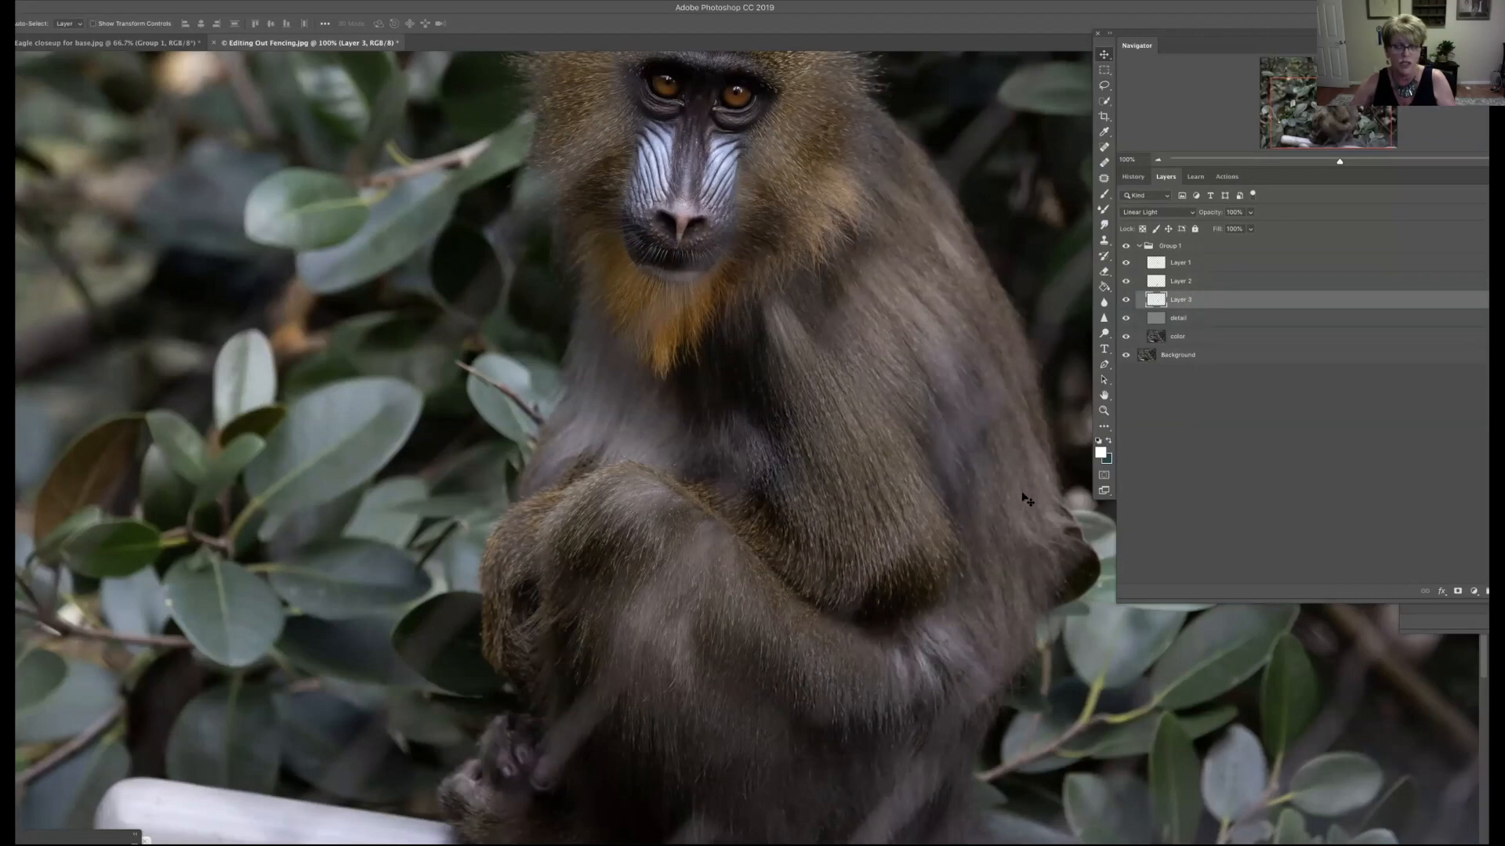
Step: Even out the fur colour around the elbow patch with the Mixer Brush on the color layer
left_click(1178, 339)
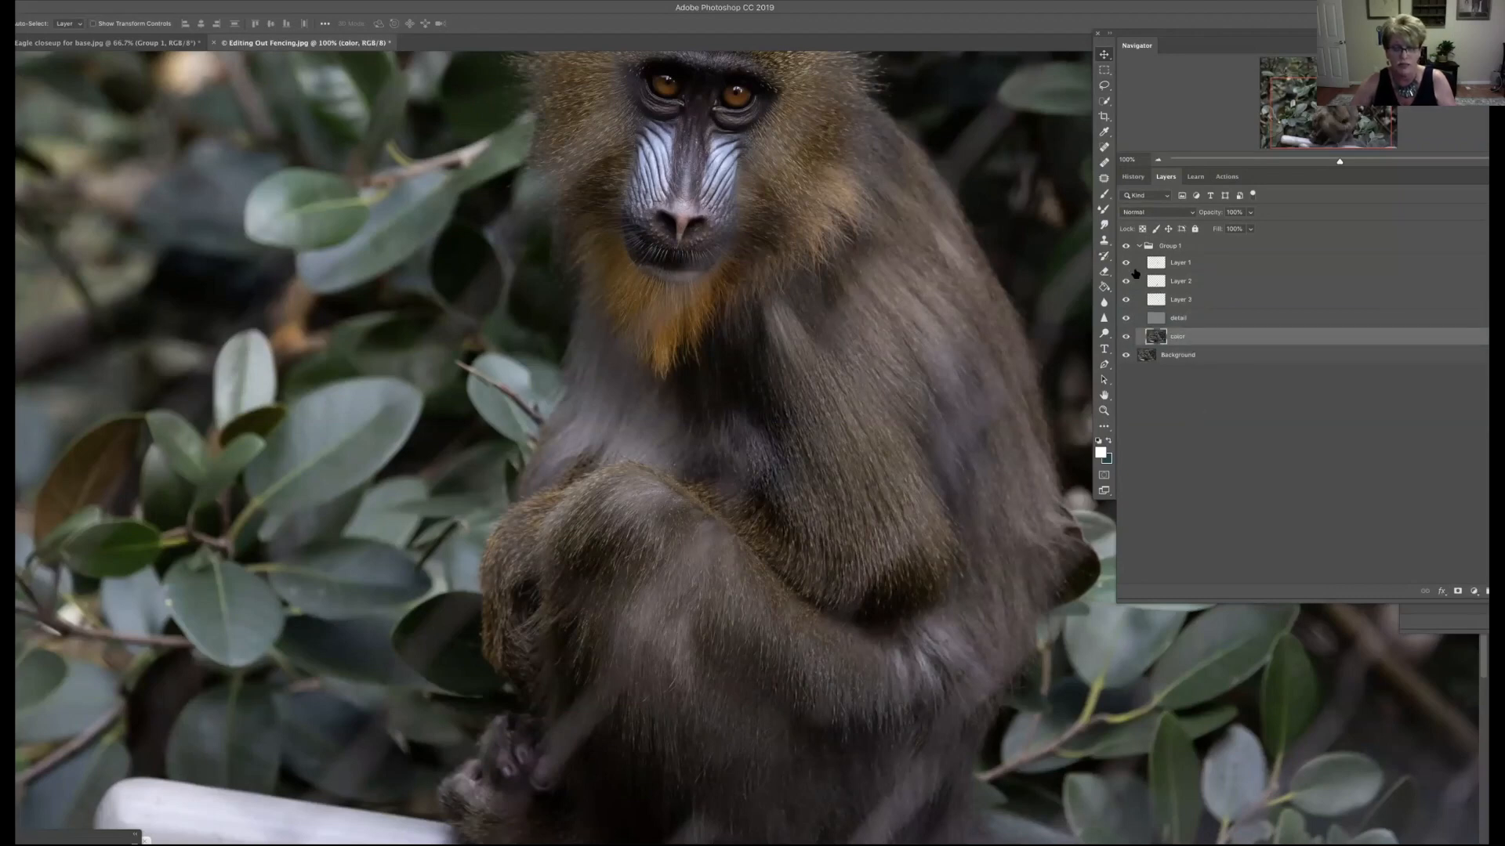
left_click(1102, 210)
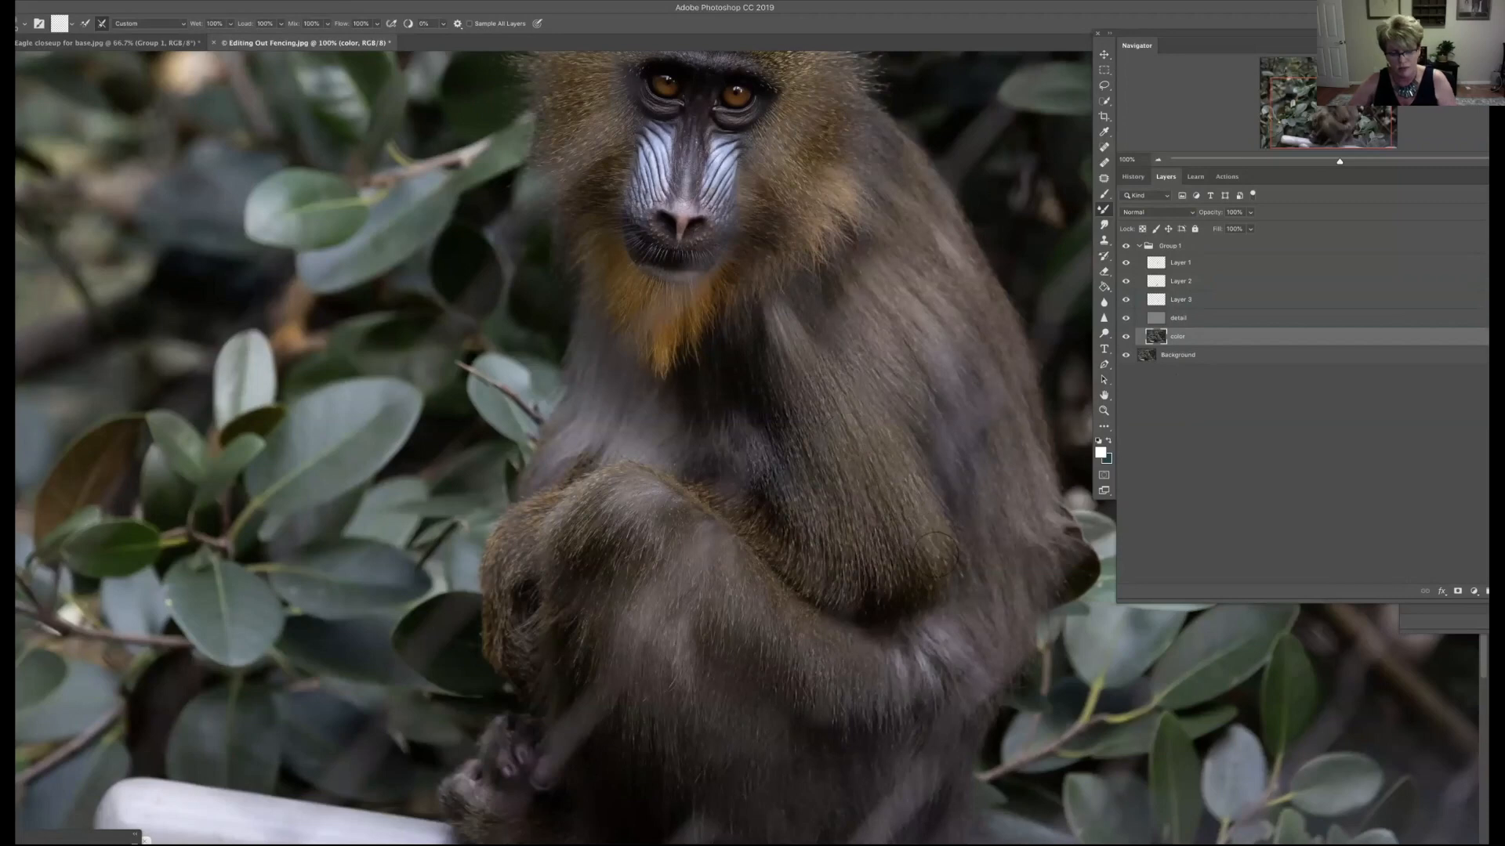
Step: Collapse Group 1 and toggle its visibility to compare the whole retouched photo with the original
key("super+minus")
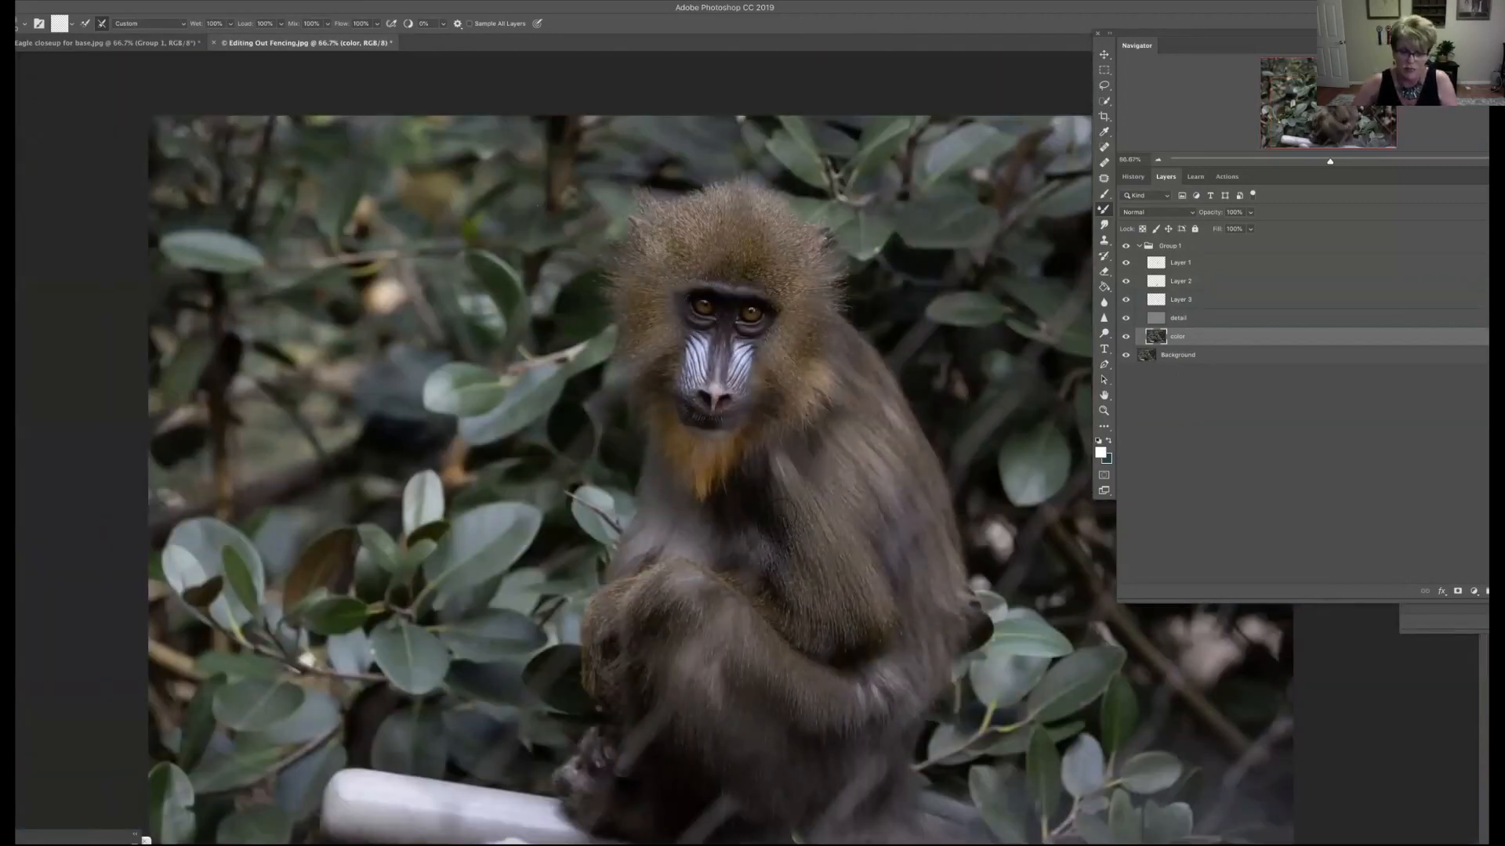
left_click(1139, 245)
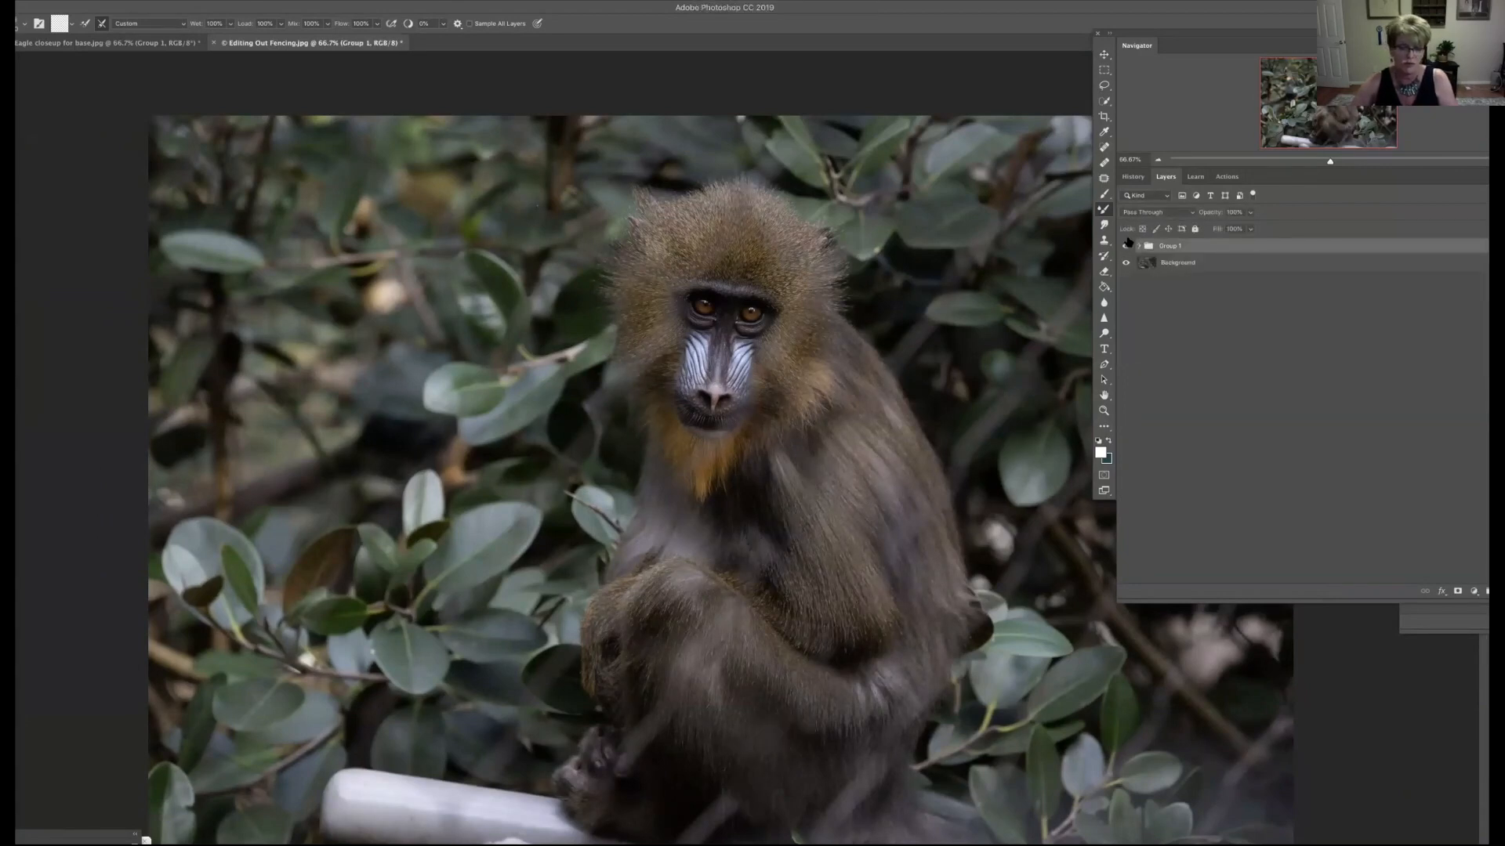
left_click(1126, 244)
left_click(1126, 245)
left_click(1128, 243)
left_click(1128, 243)
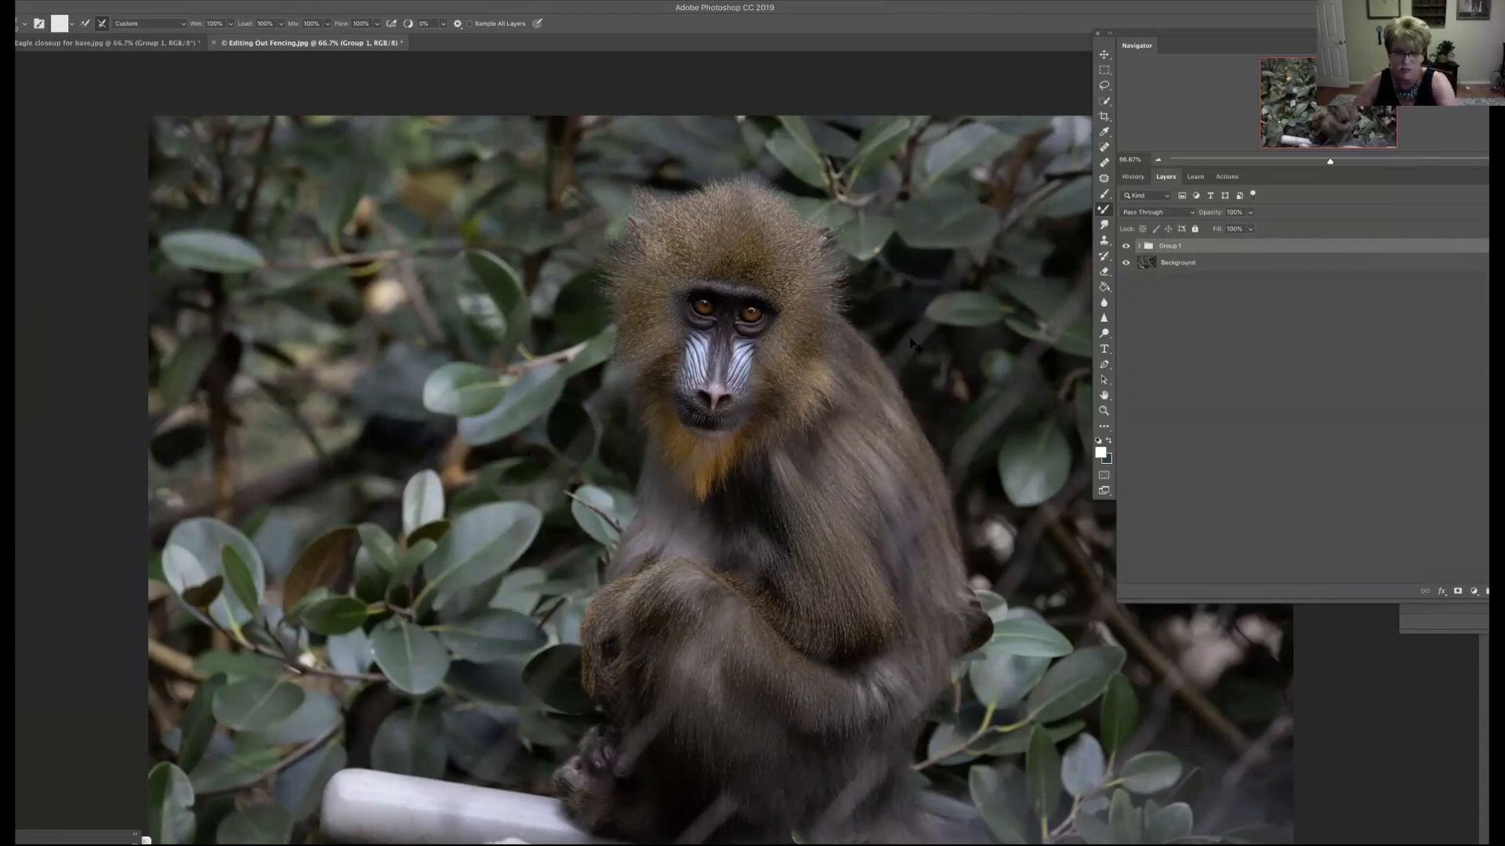
Step: Lasso the cheek fur beside the eye, shift the selection outward onto clean fur, and copy it from Group 1's detail layer to a new layer
key("super+1")
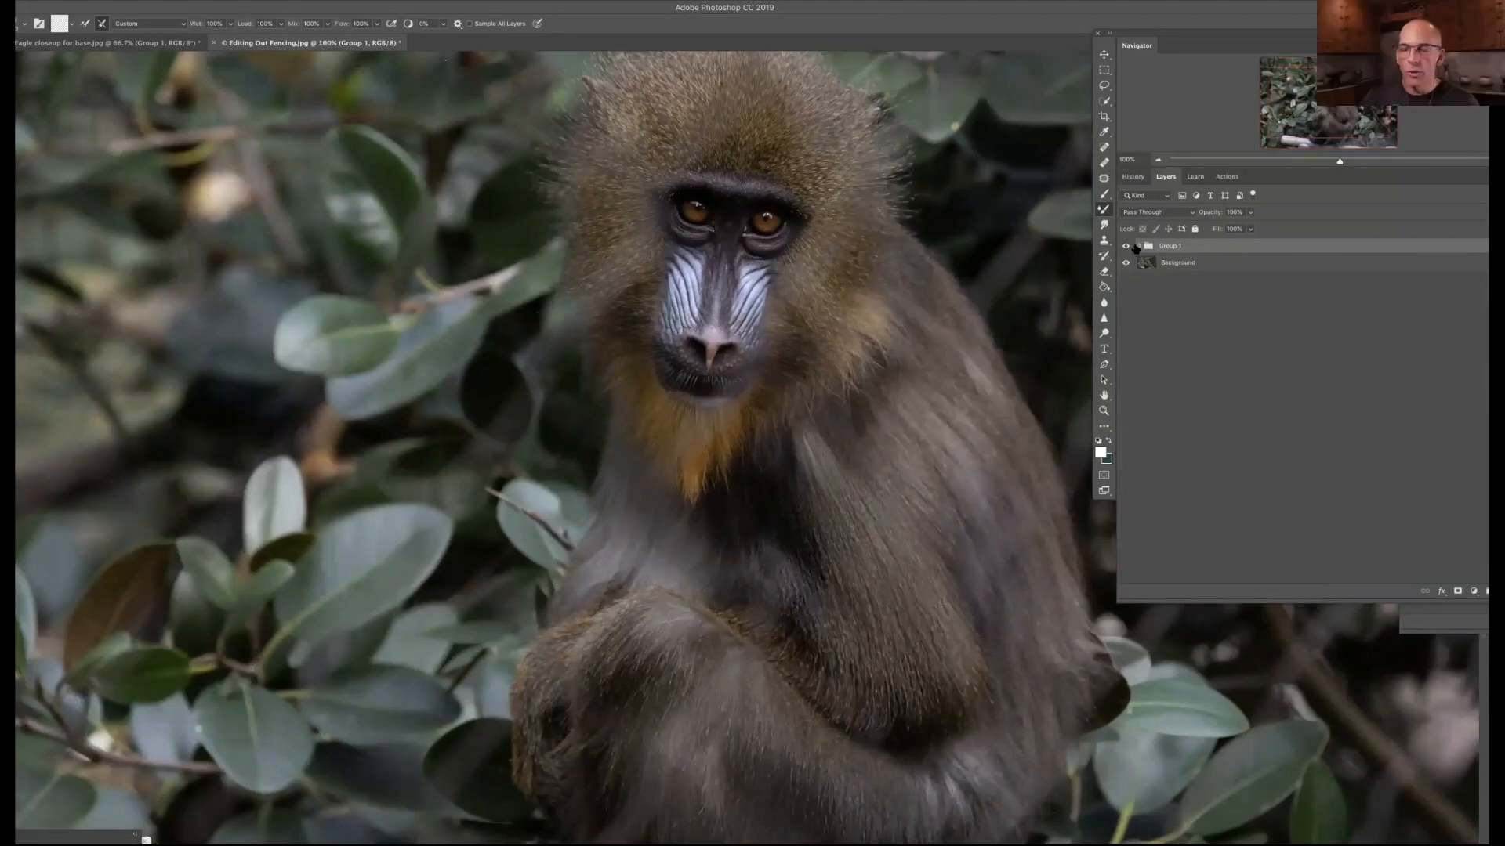
left_click(1139, 246)
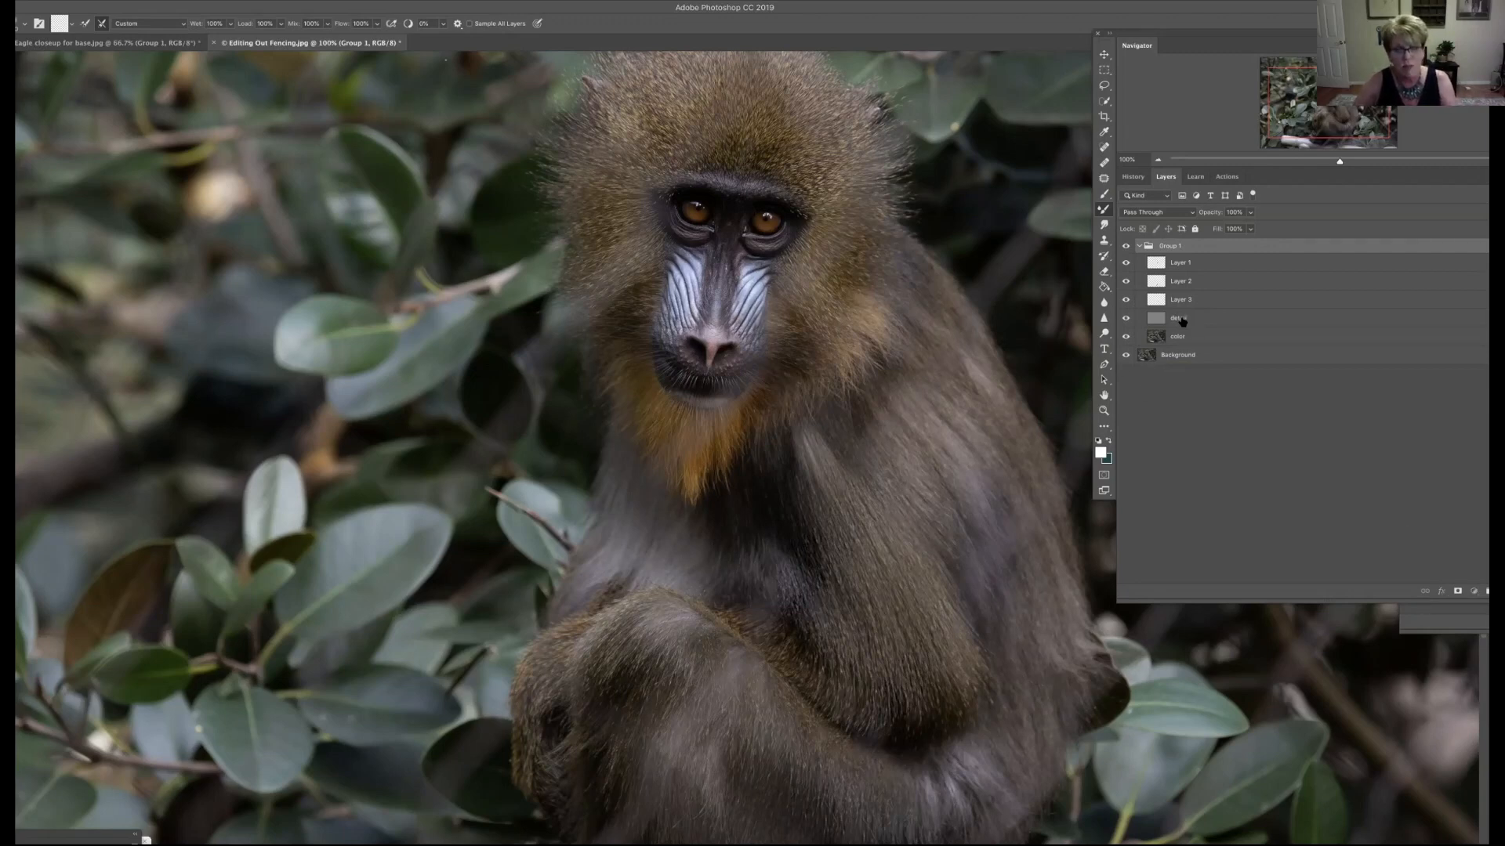
left_click(1185, 322)
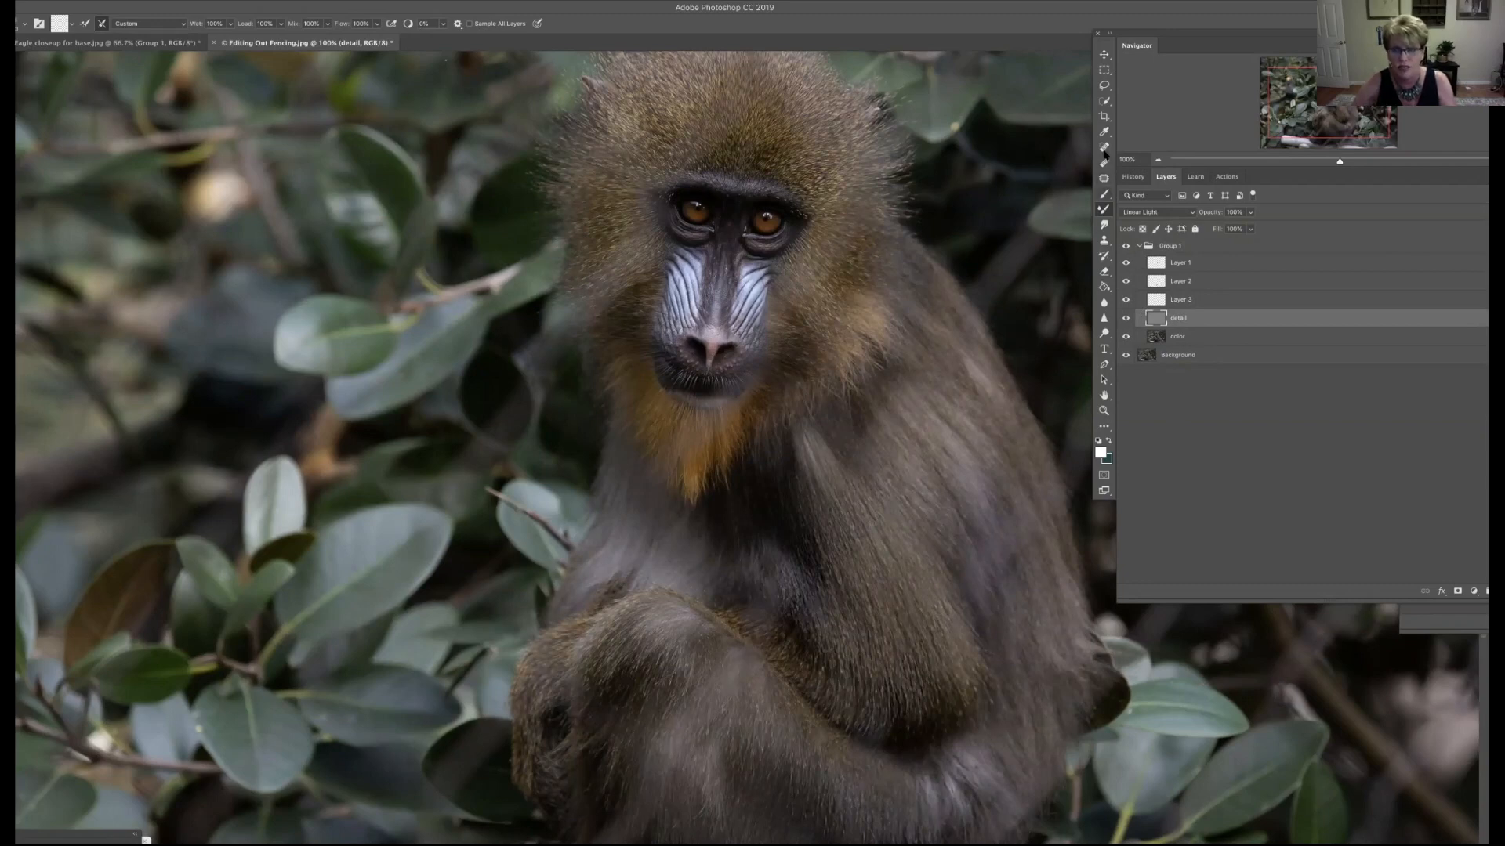
left_click(1104, 85)
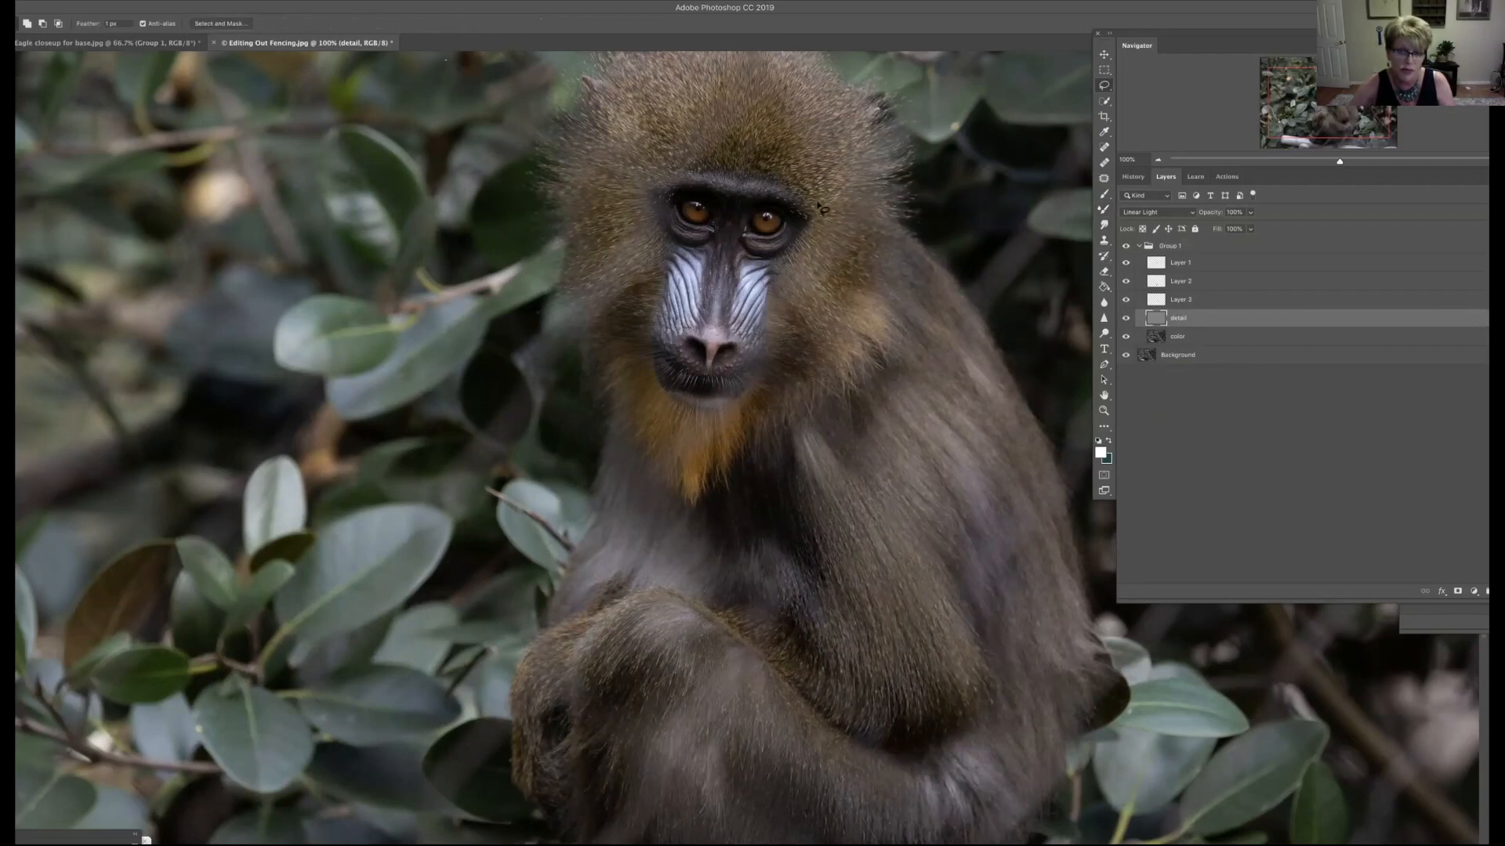
mouse_move(815, 217)
left_mouse_down()
mouse_move(784, 269)
mouse_move(788, 307)
mouse_move(844, 234)
mouse_move(835, 191)
mouse_move(772, 332)
left_mouse_up()
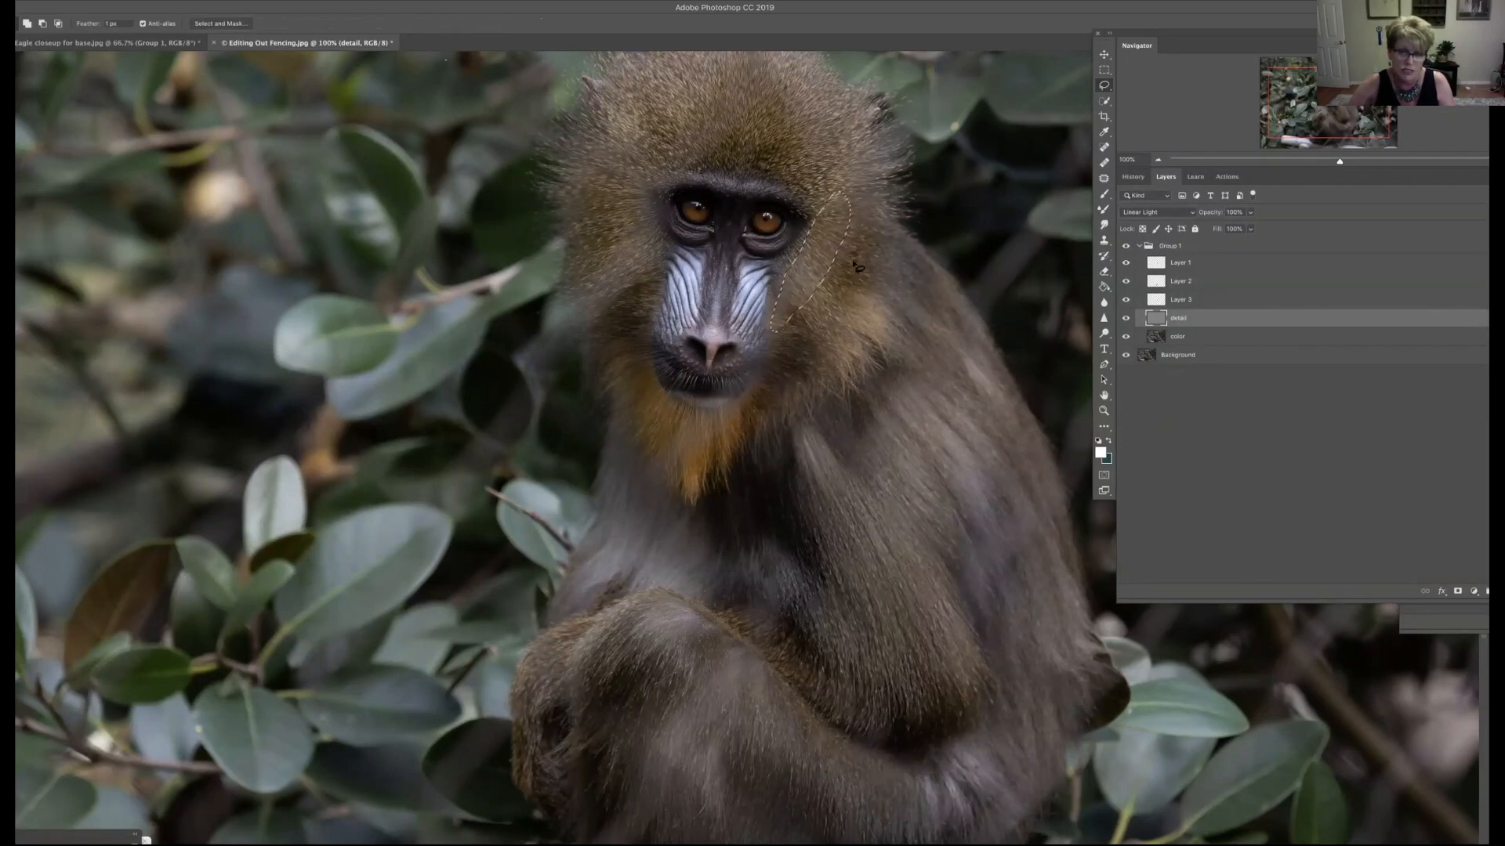
left_click_drag(835, 251, 866, 265)
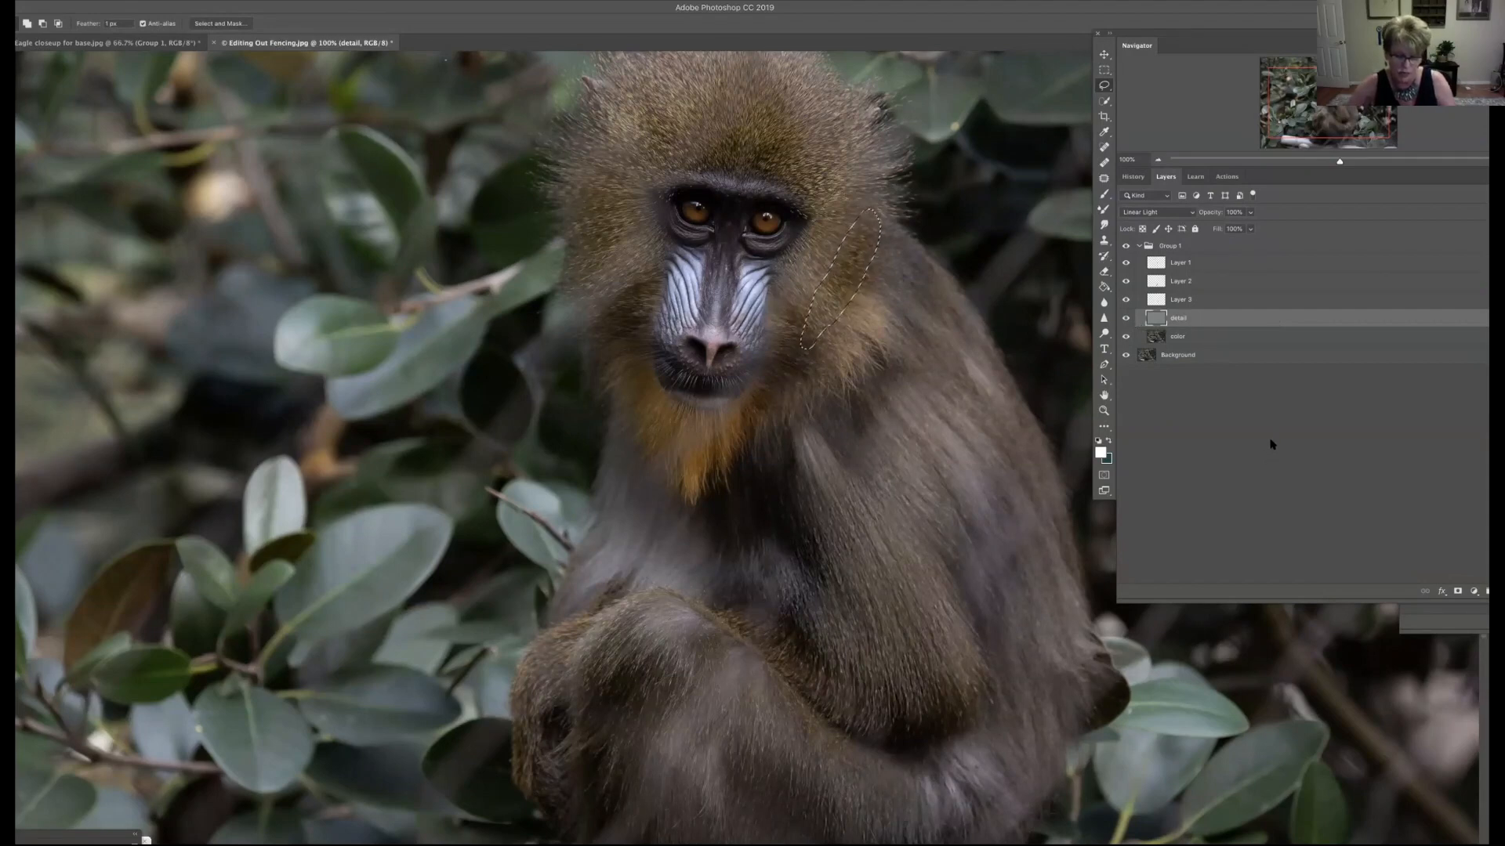
key("ctrl+j")
Step: Move the copied fur patch over the cheek area beside the eye and set its blend mode to Linear Light
key("v")
mouse_move(832, 274)
left_mouse_down()
mouse_move(847, 242)
mouse_move(806, 261)
left_mouse_up()
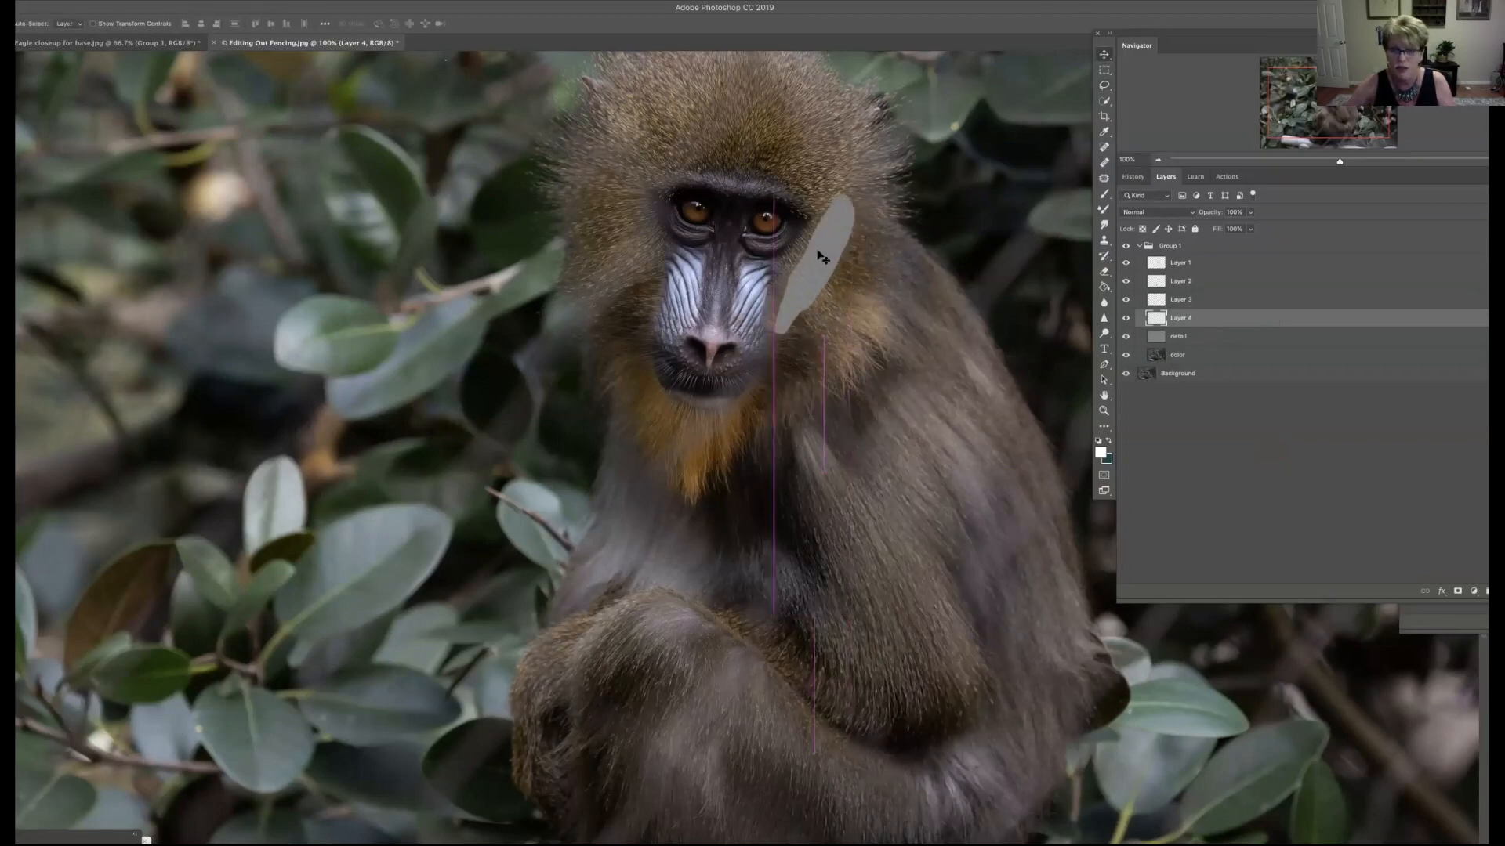
left_click(1183, 213)
left_click(1179, 376)
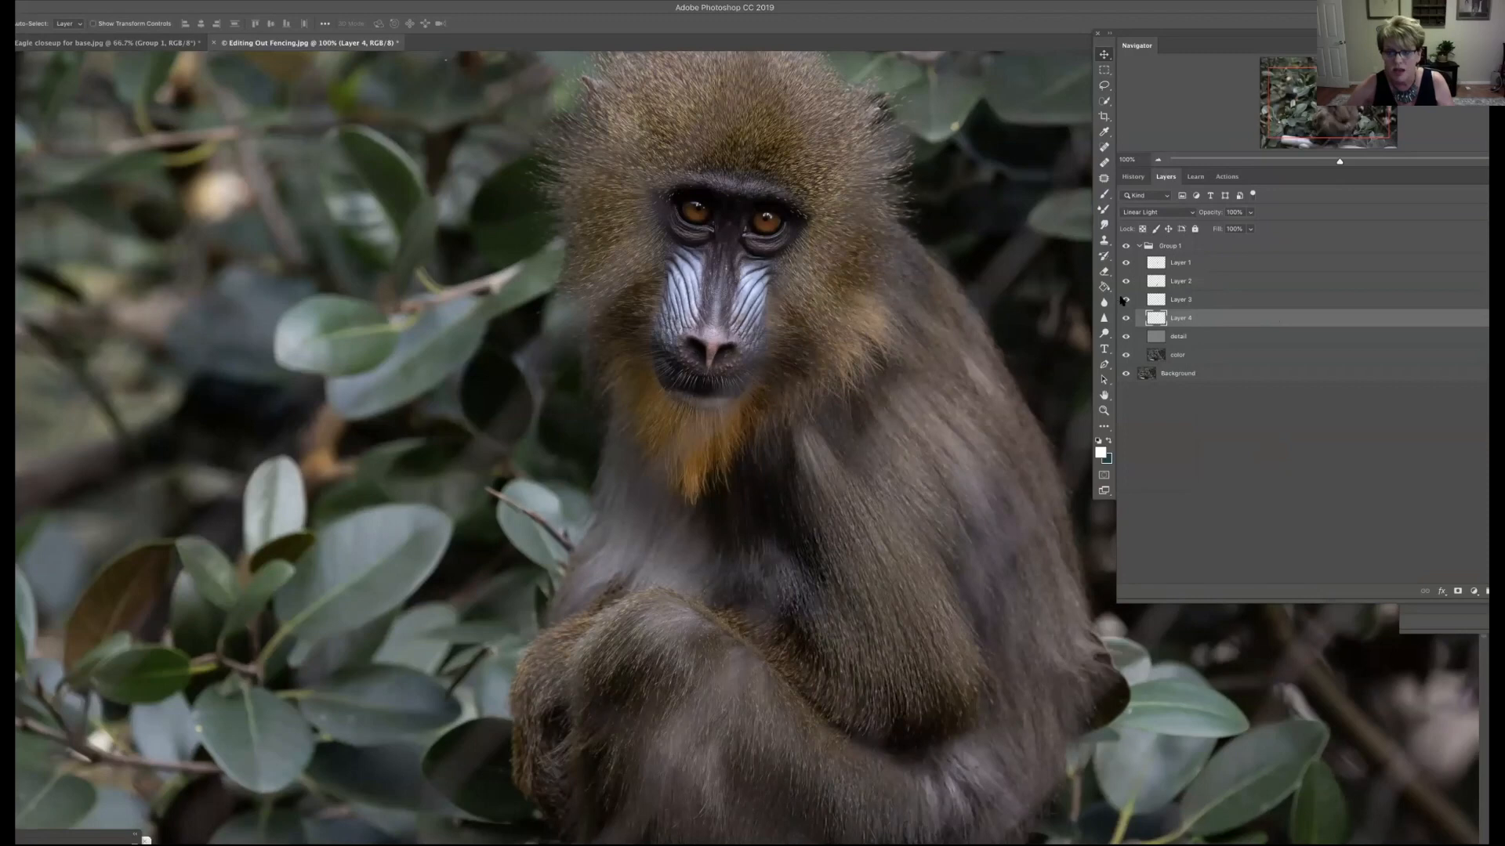
Step: Toggle Group 1's visibility to compare the retouched monkey photo with the original, keeping the color layer selected for the Mixer Brush
left_click(1183, 355)
key("b")
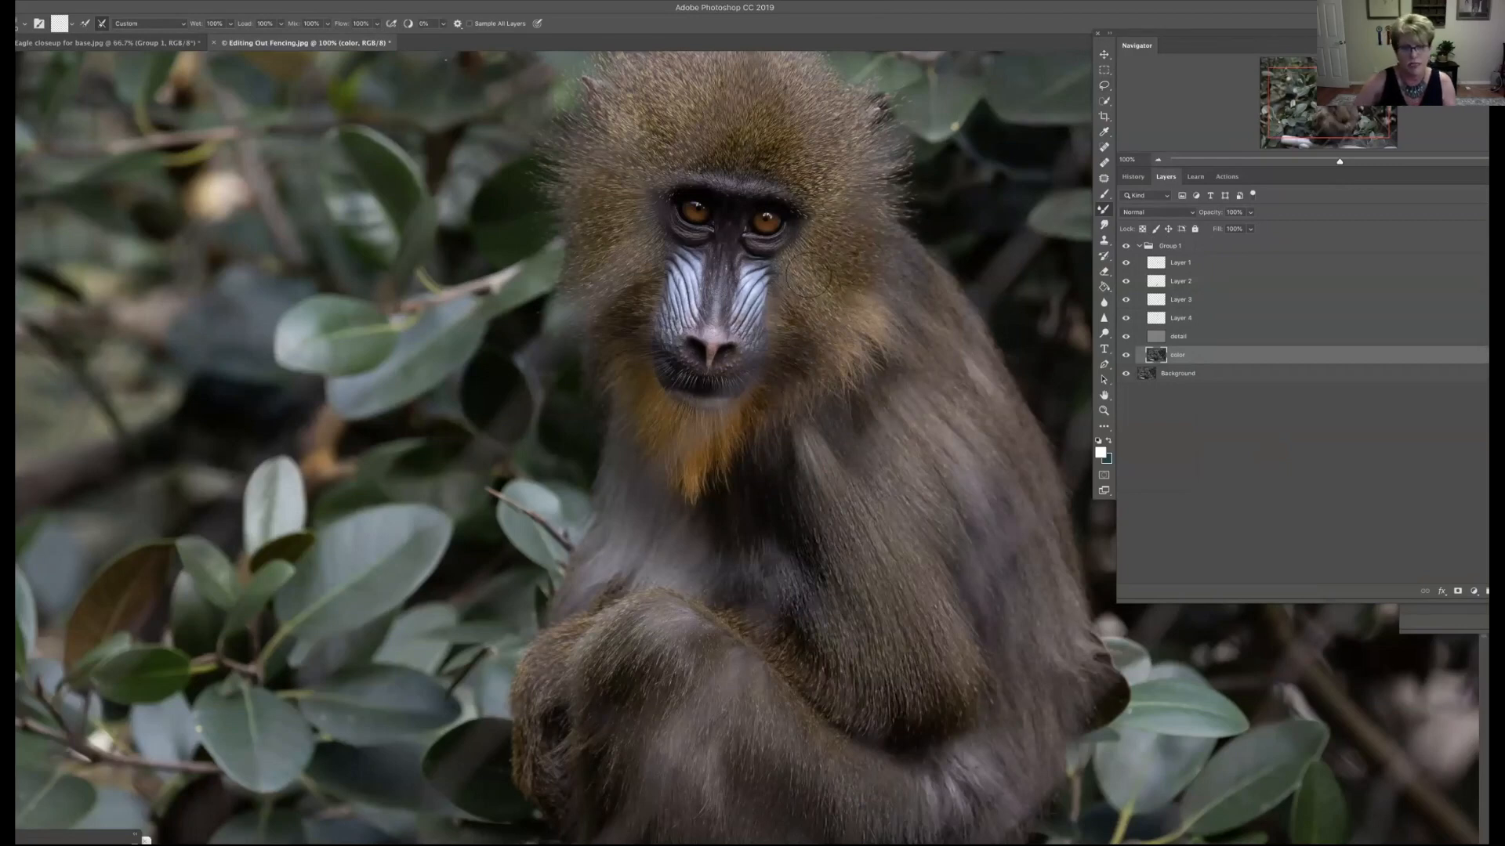
left_click(1126, 246)
left_click(1127, 246)
left_click(1126, 246)
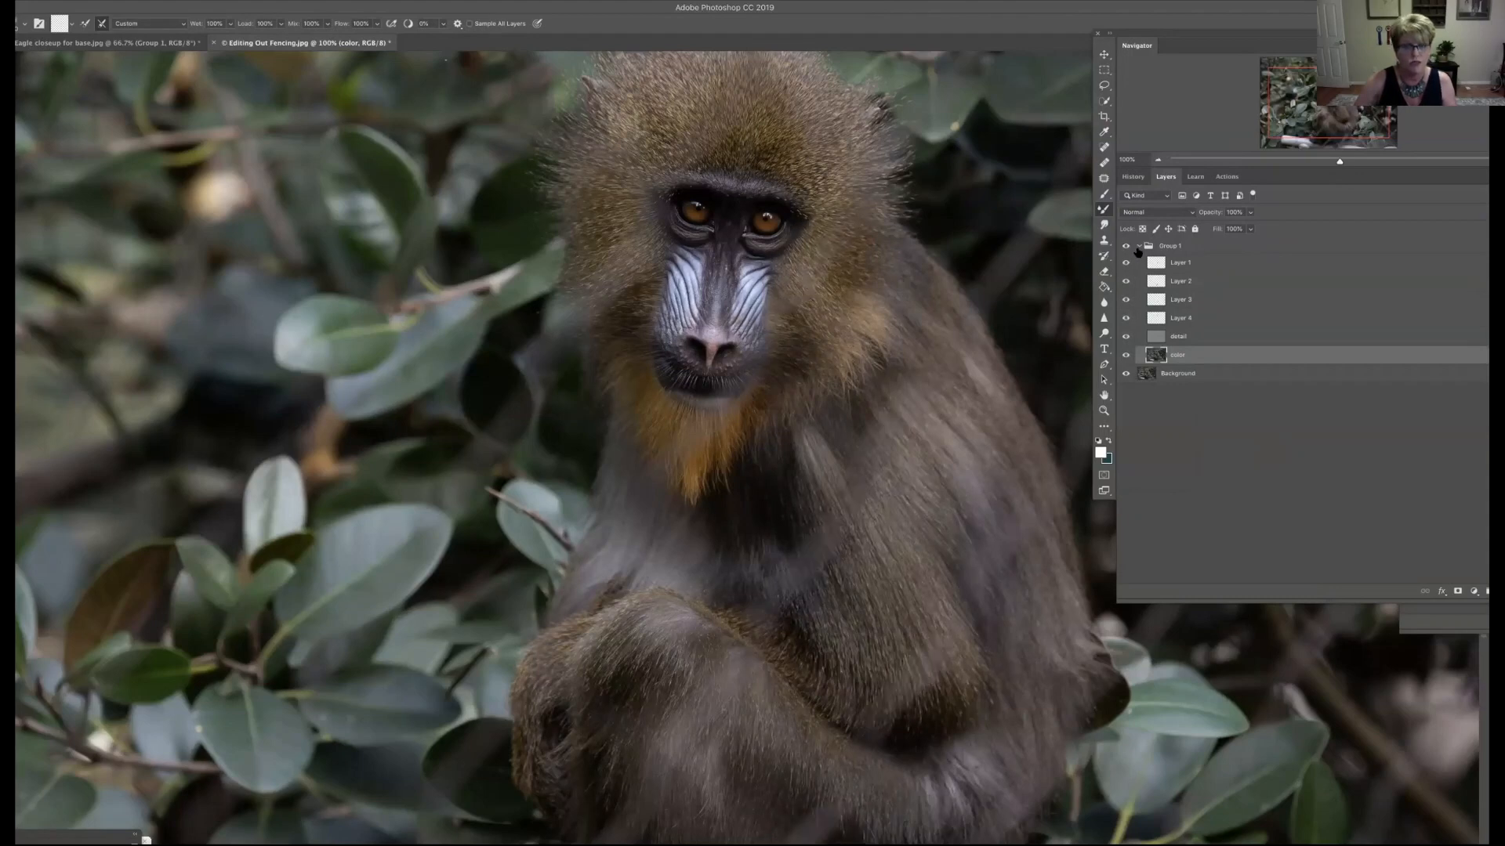
left_click(1126, 246)
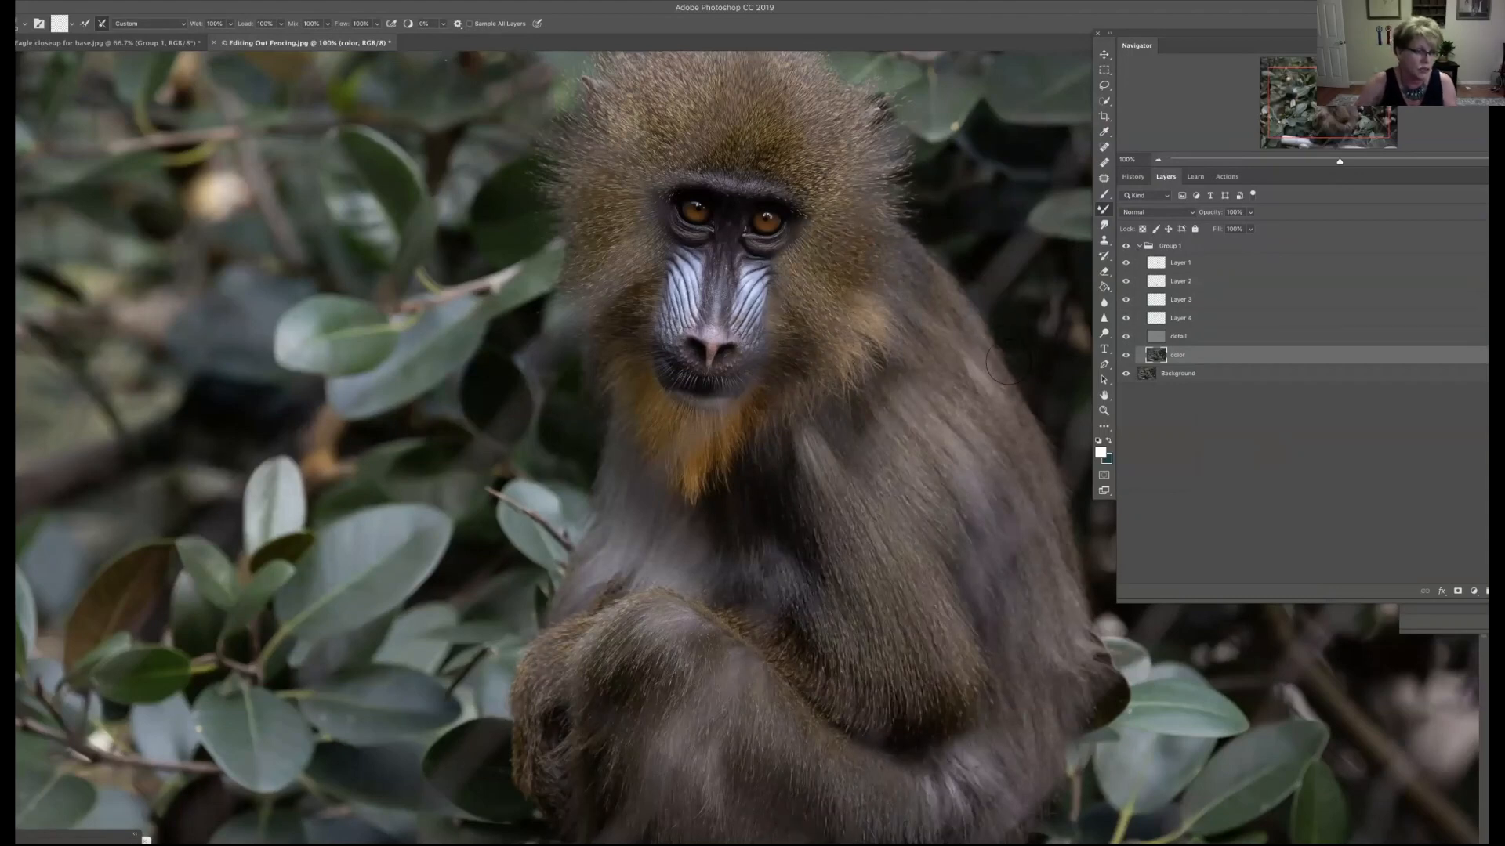
key("super+minus")
key("super+minus")
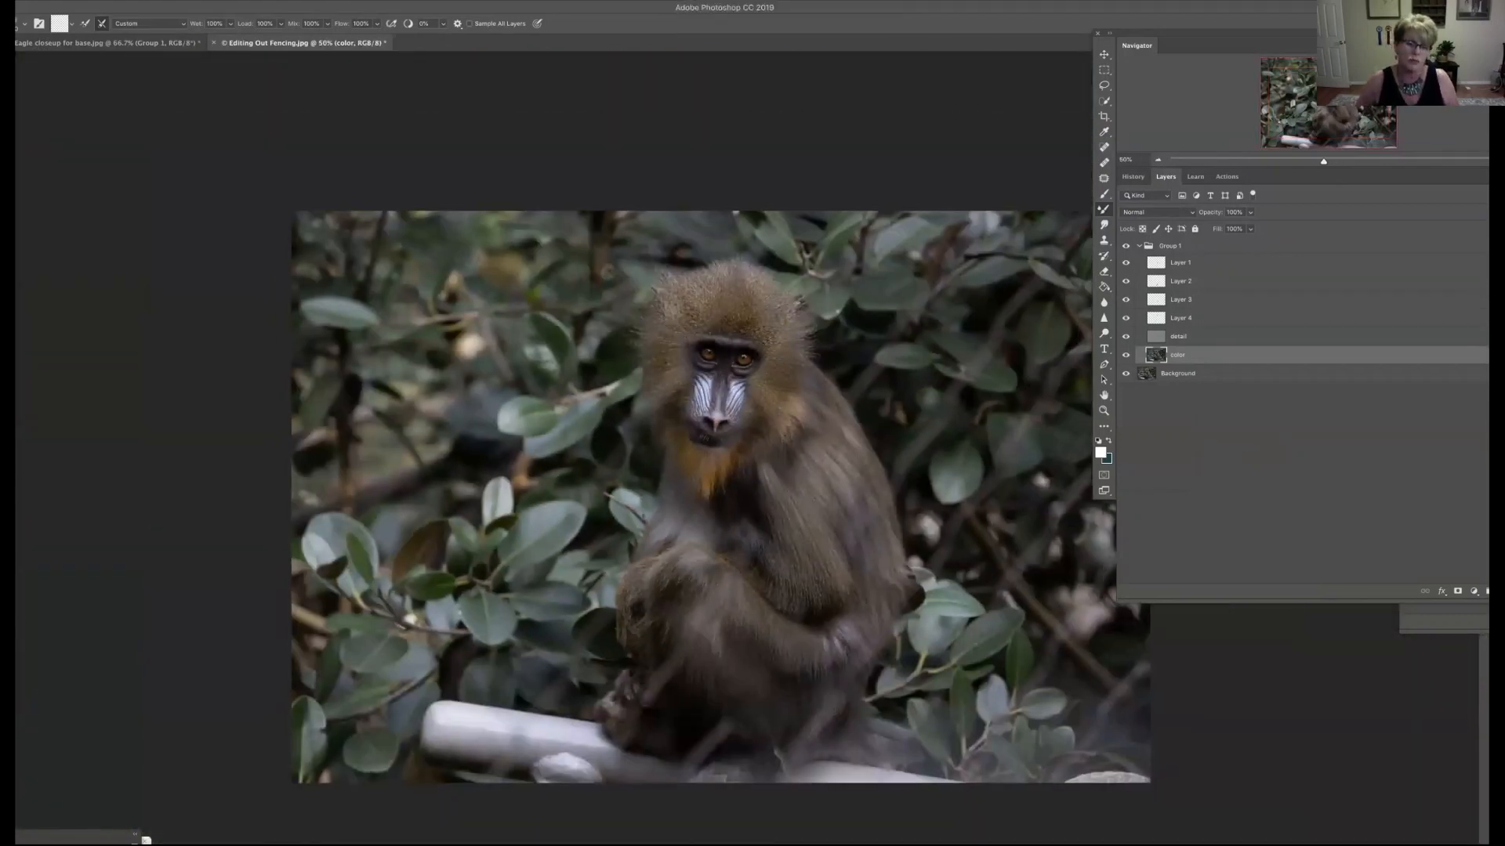
Step: Collapse and expand Group 1 to review its patch, color and detail layers, ending on the detail layer
left_click(1138, 247)
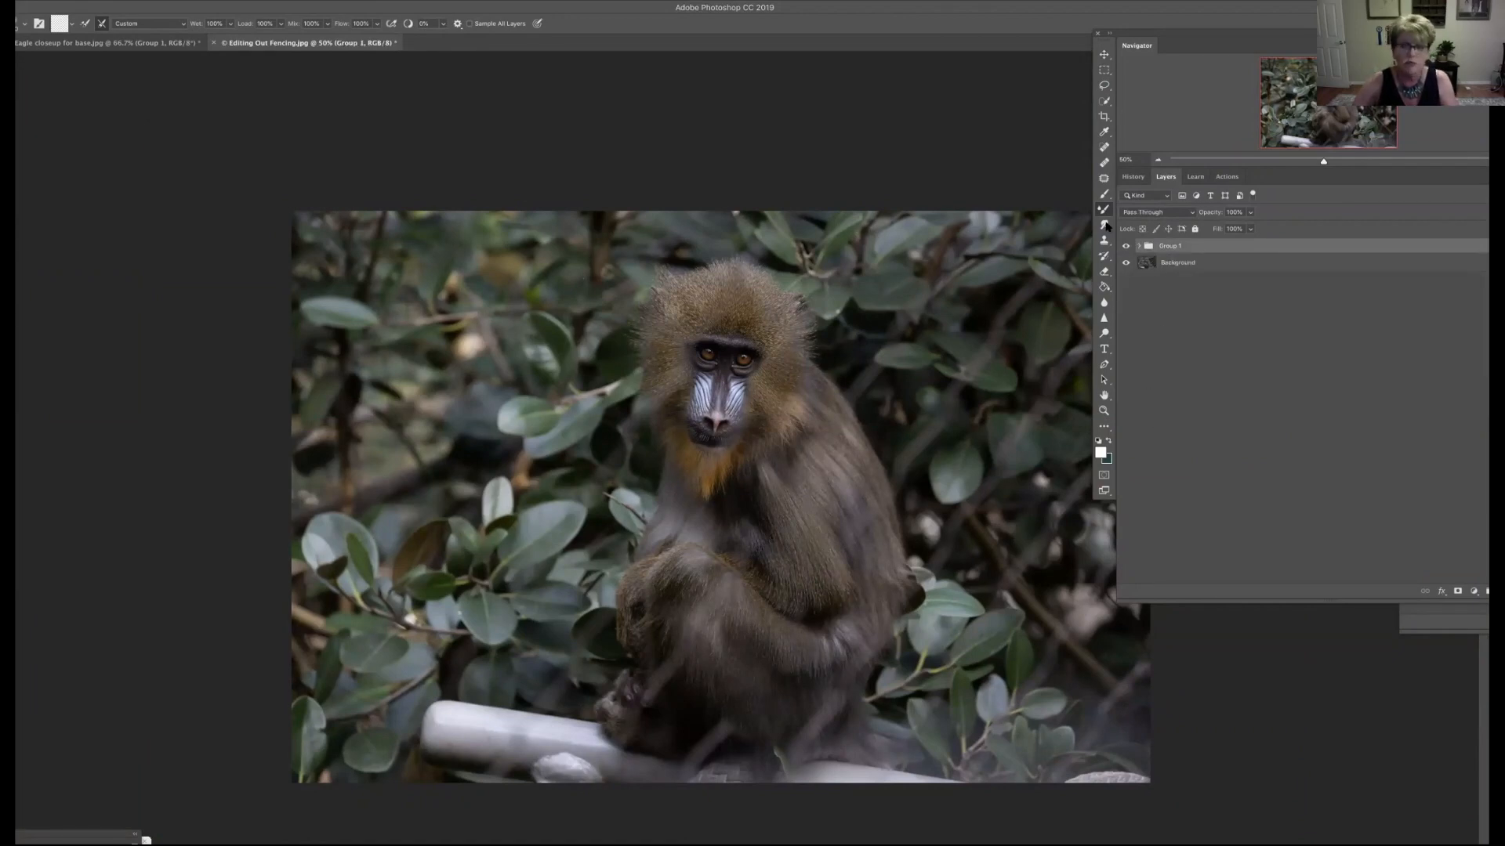
left_click(1138, 246)
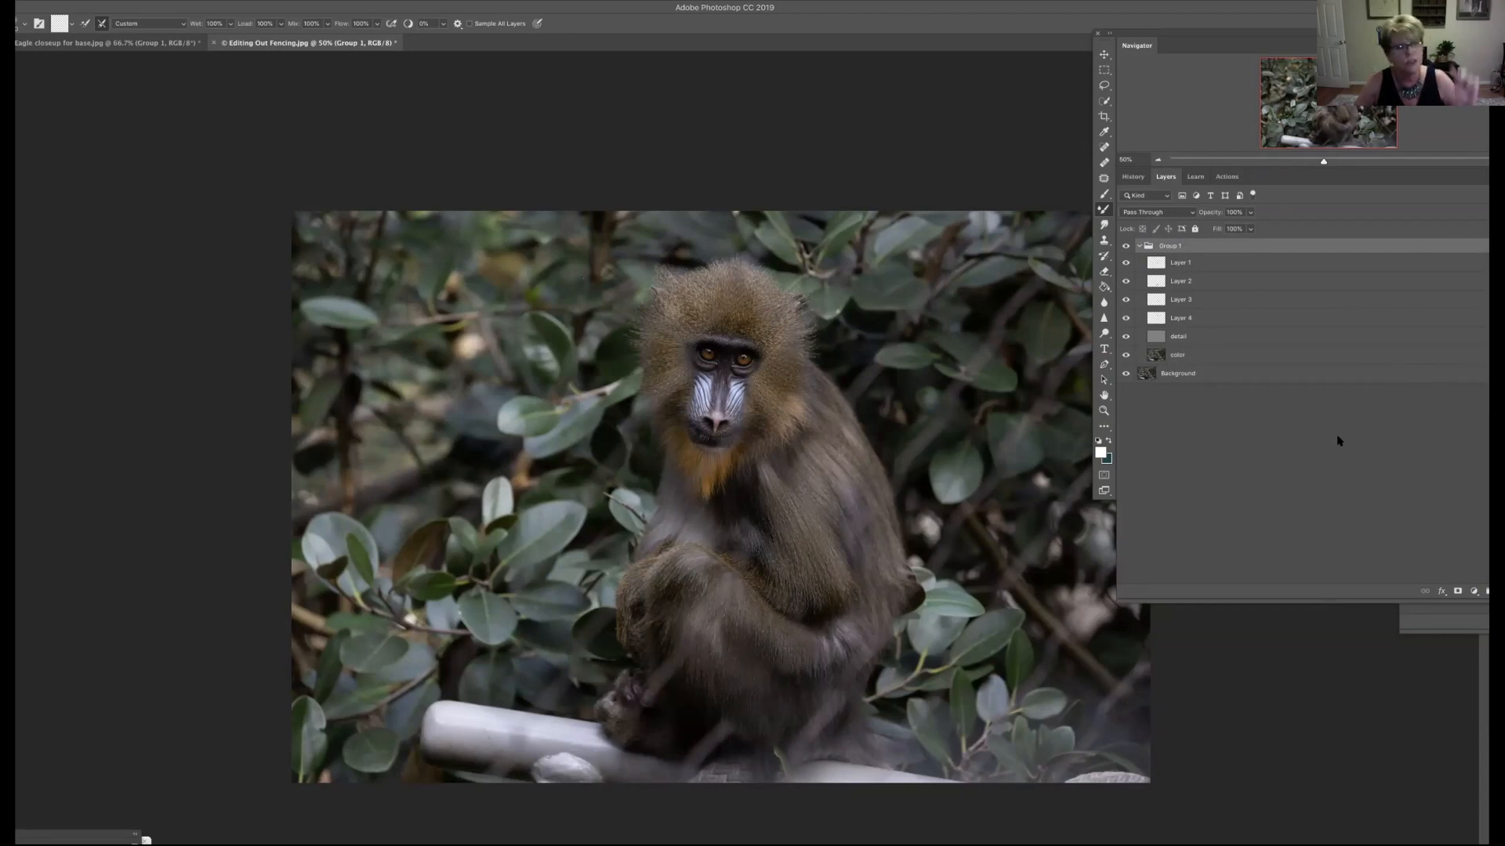
left_click(1140, 246)
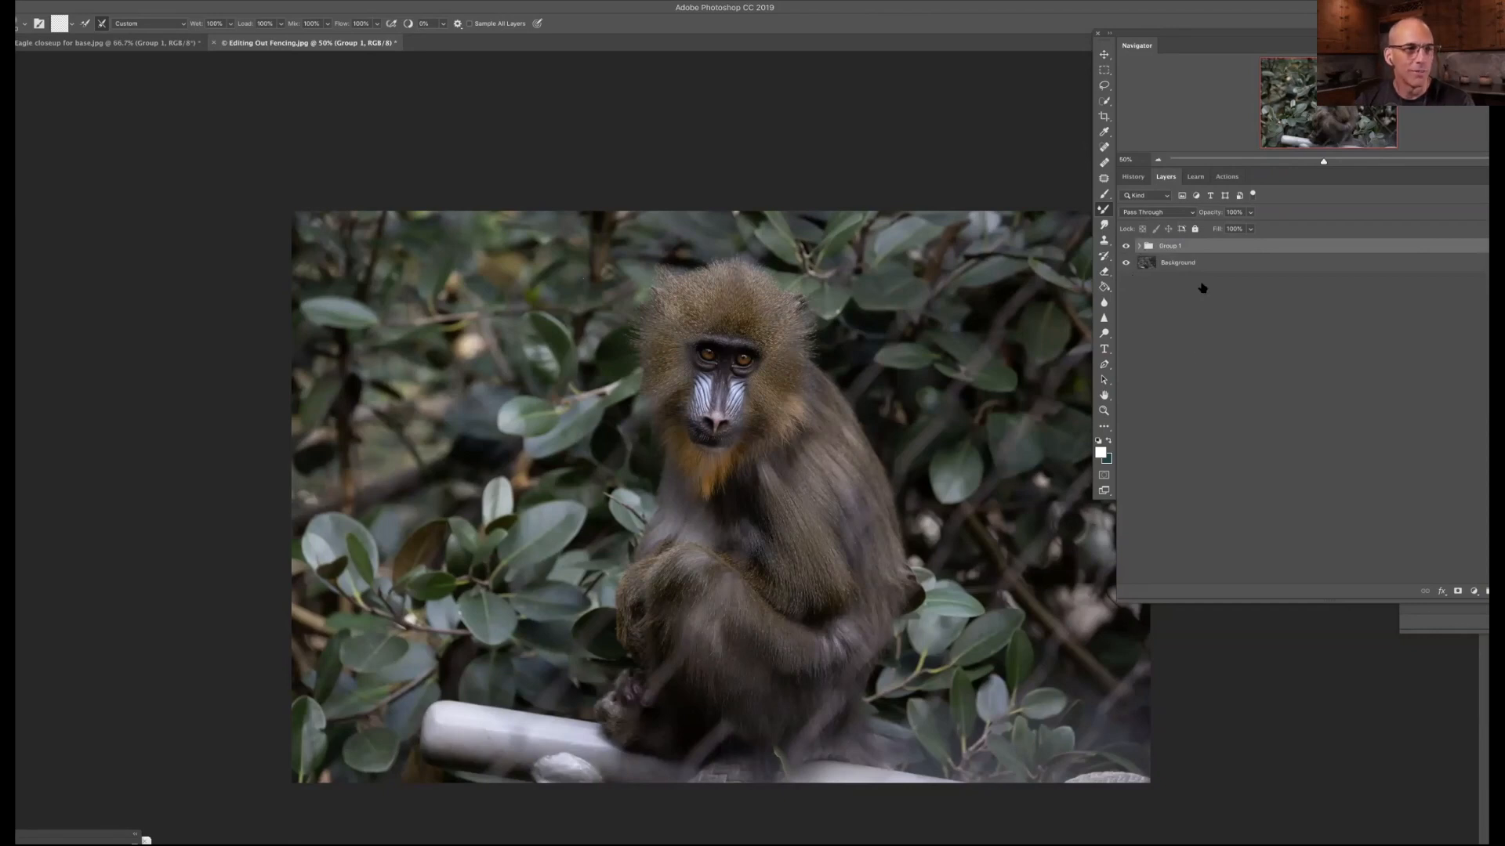
left_click(1140, 247)
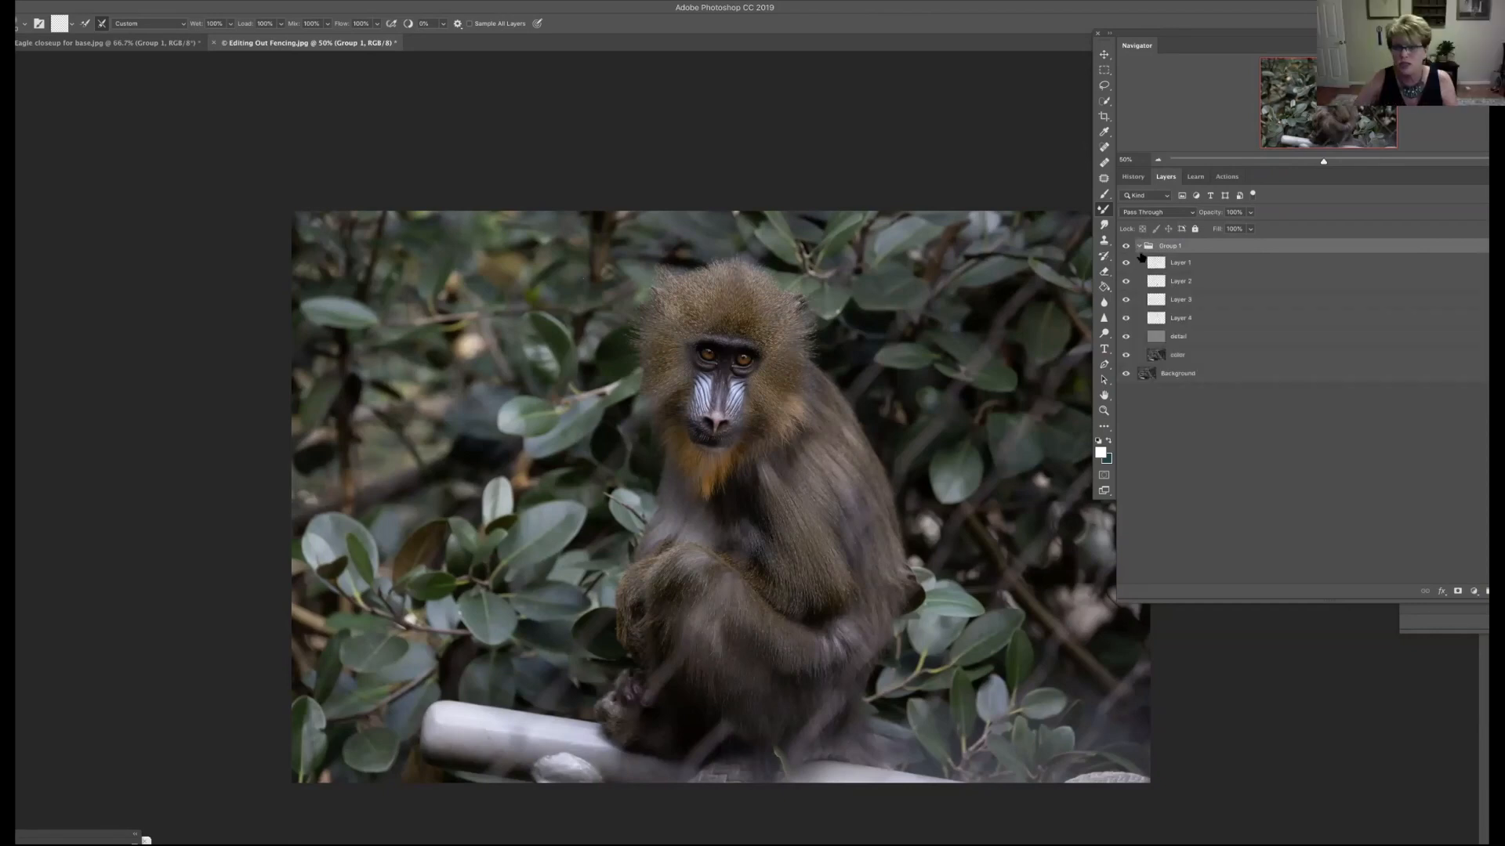
left_click(1202, 357)
left_click(1197, 338)
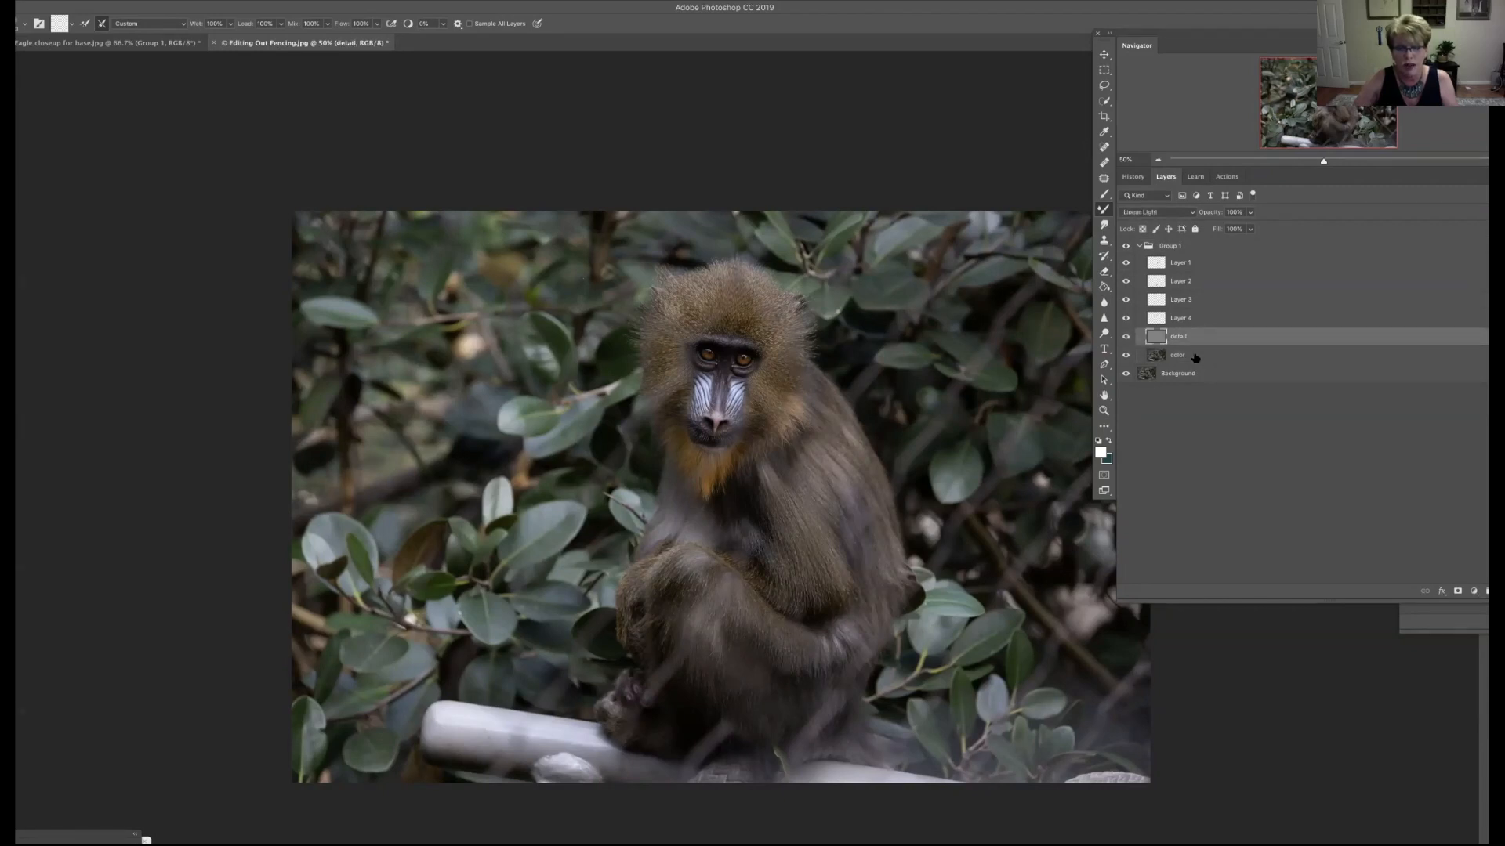
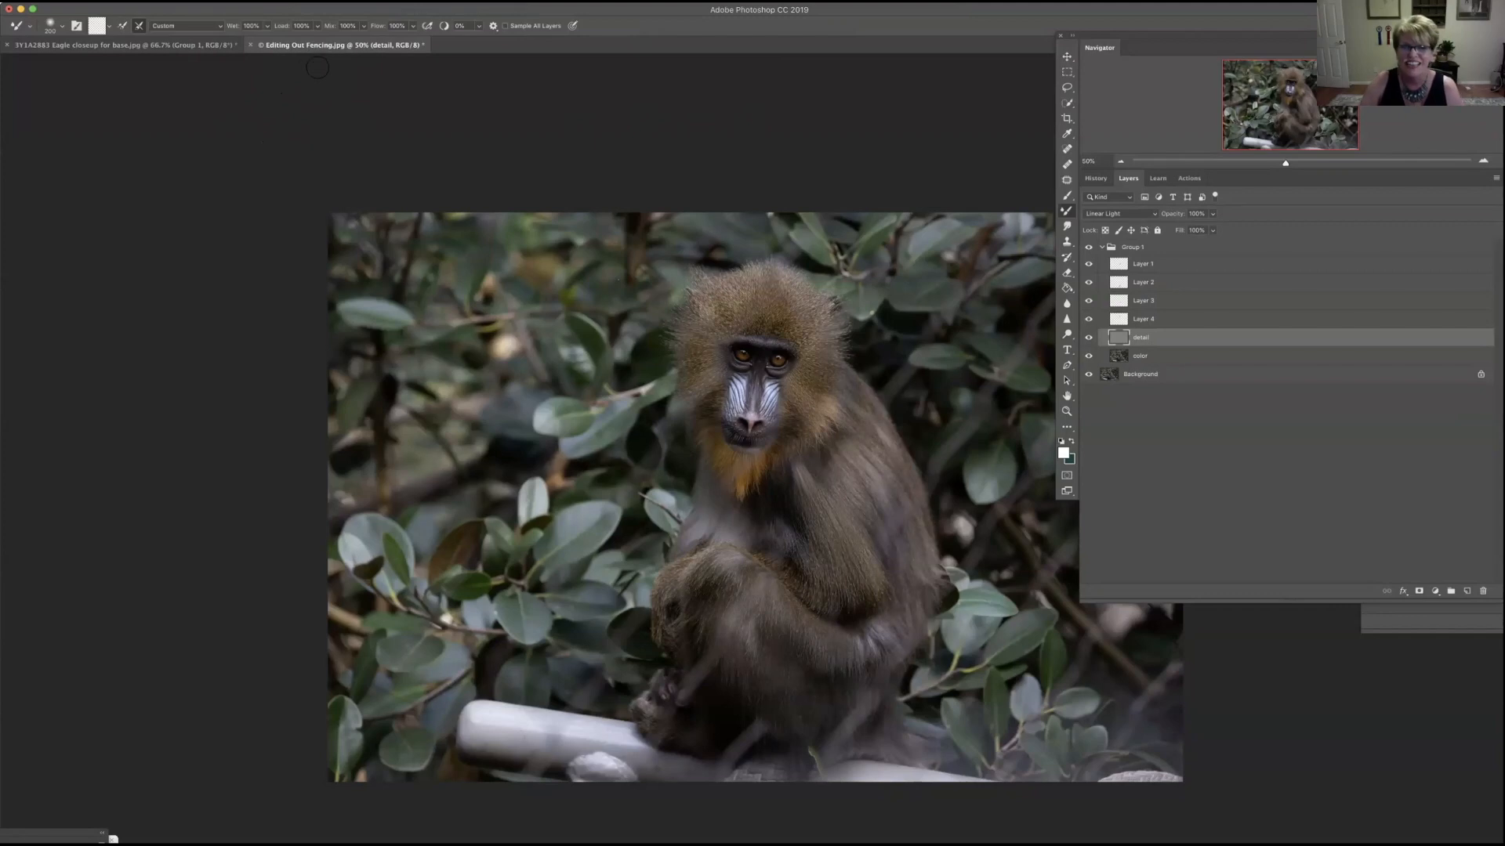
Step: Close Editing Out Fencing.jpg without saving and bring the whole eagle closeup document into view
left_click(251, 45)
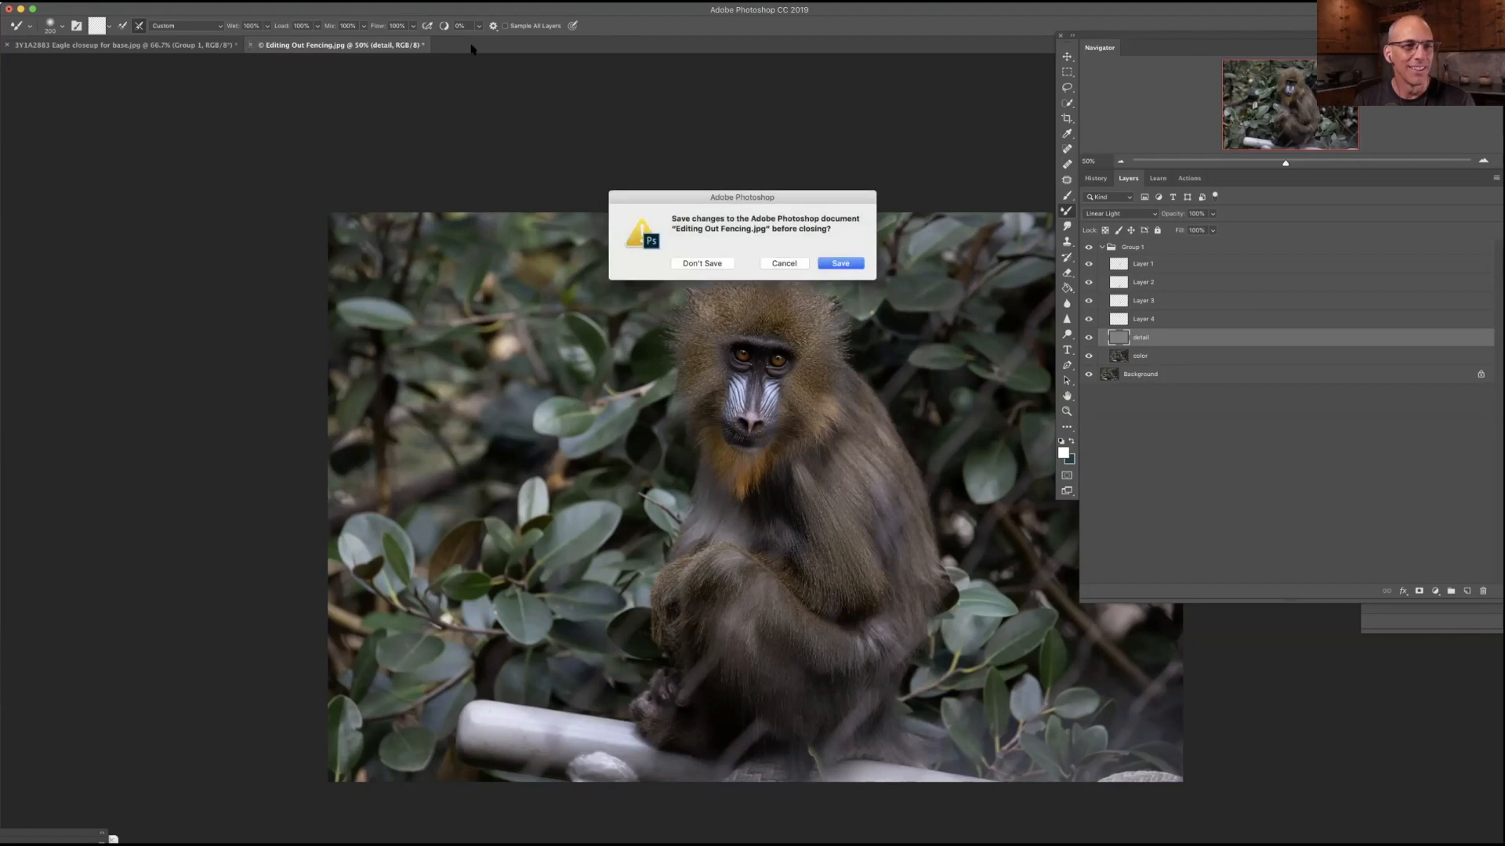
left_click(718, 265)
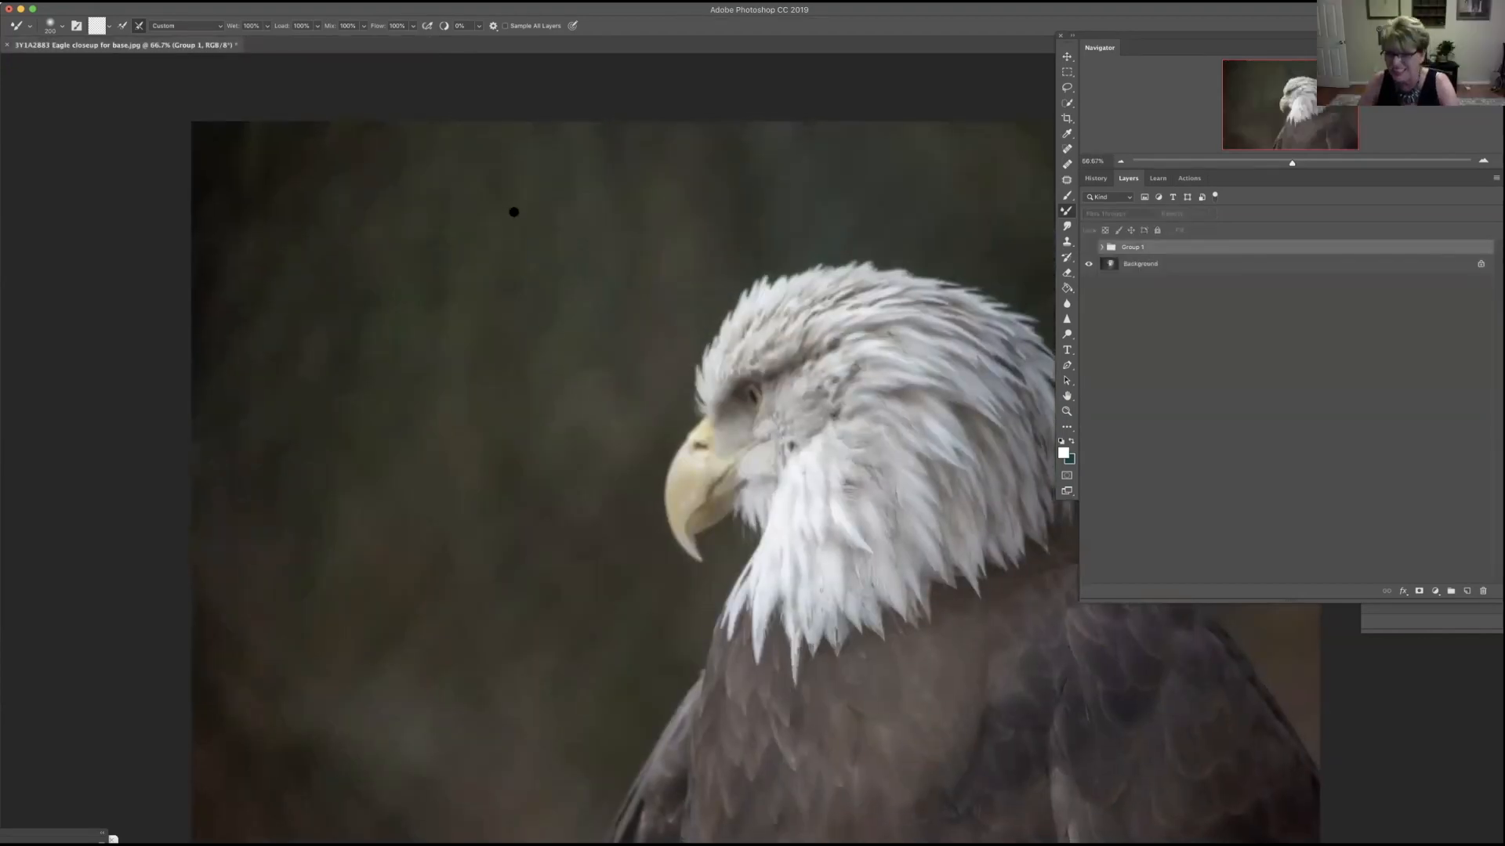
key("super+minus")
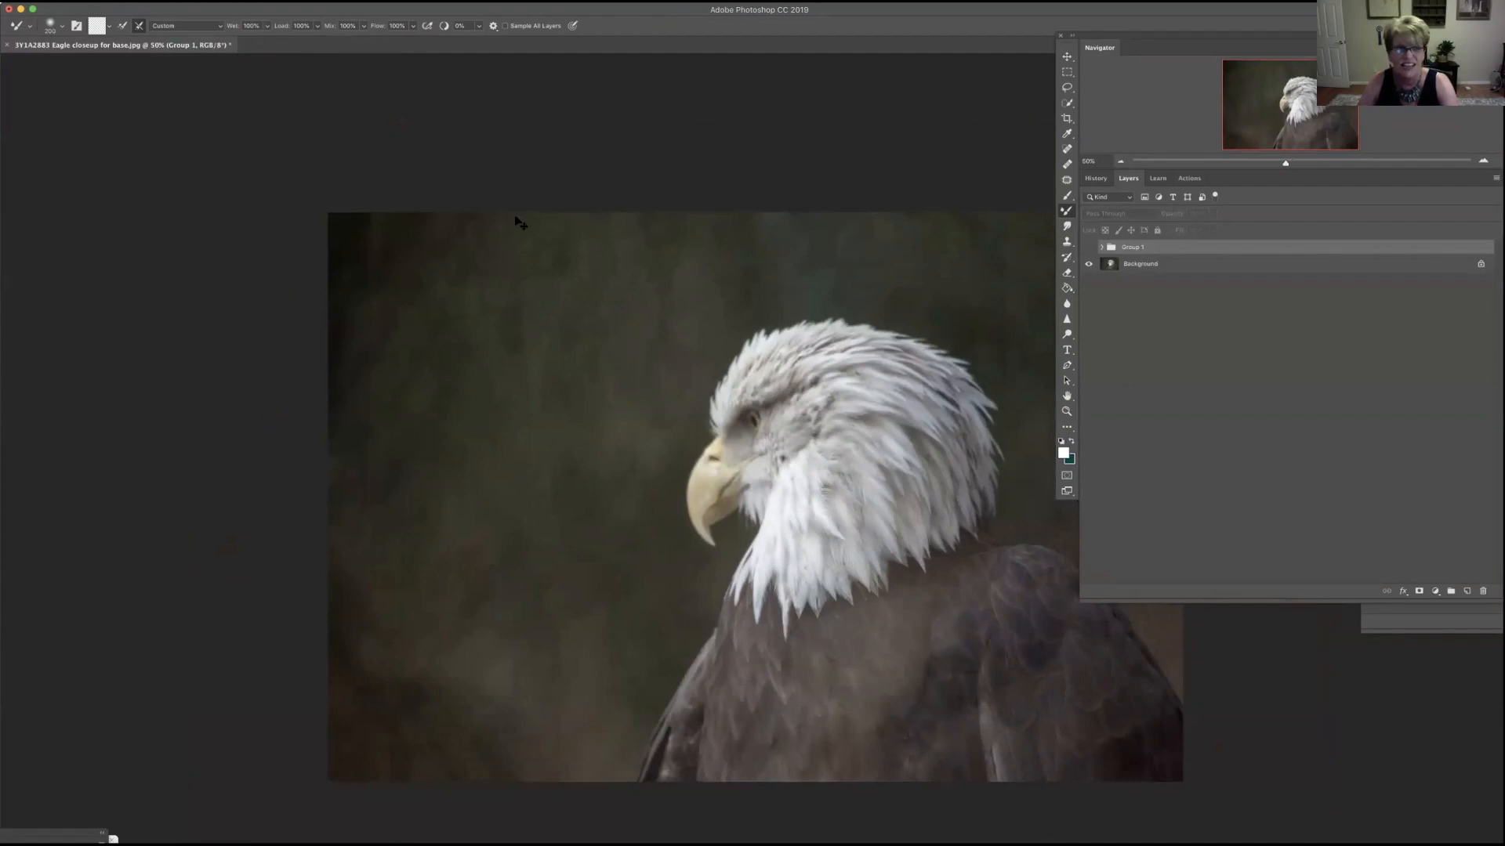
key("super+minus")
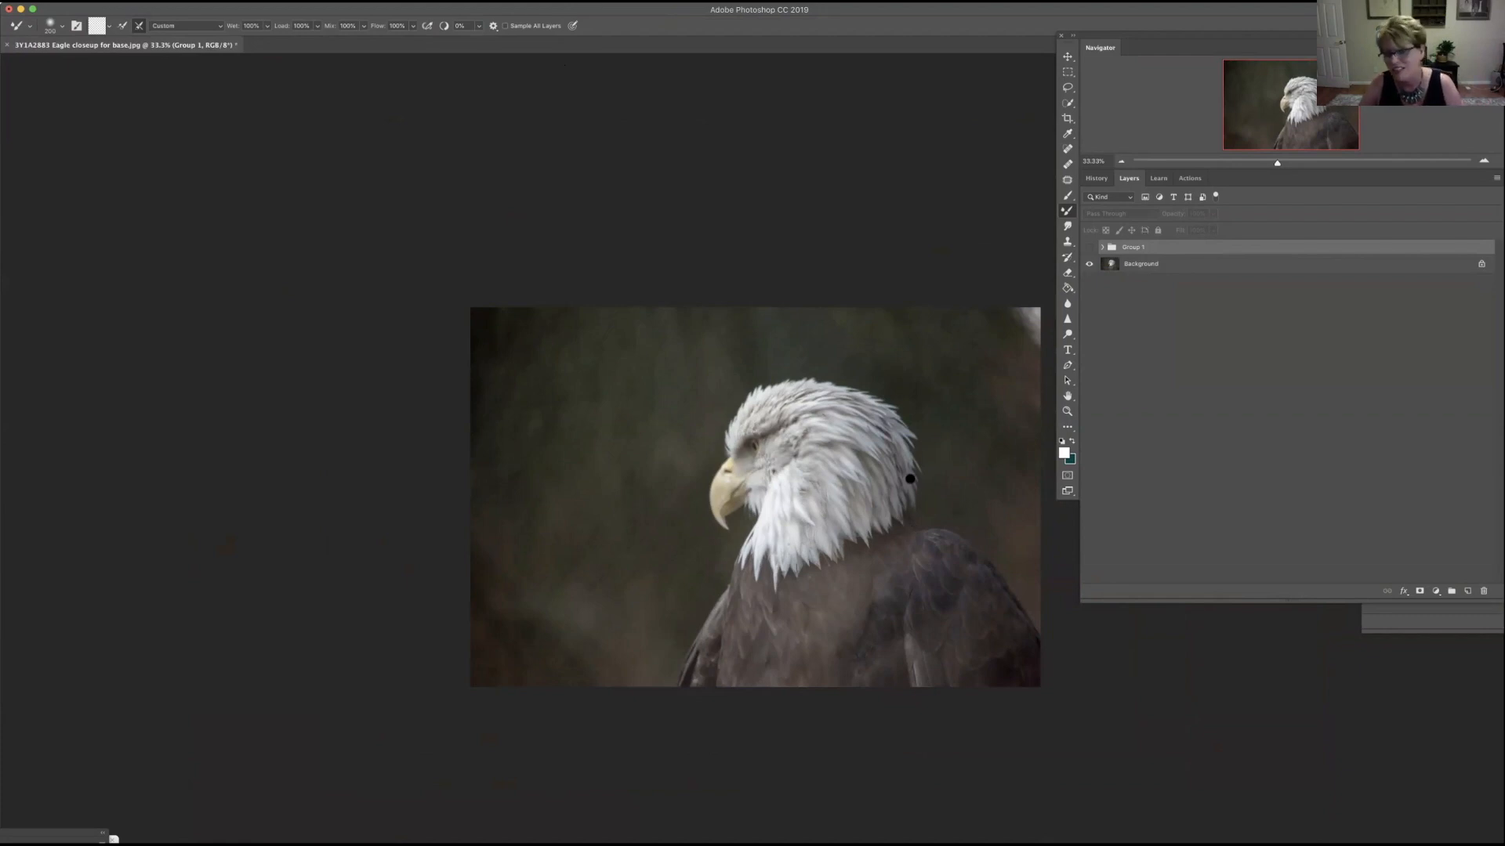
Step: Move the Eagle before3Y1A2888 layer out of Group 1 to the top of the stack, and view it and the Background separately
left_click(1100, 247)
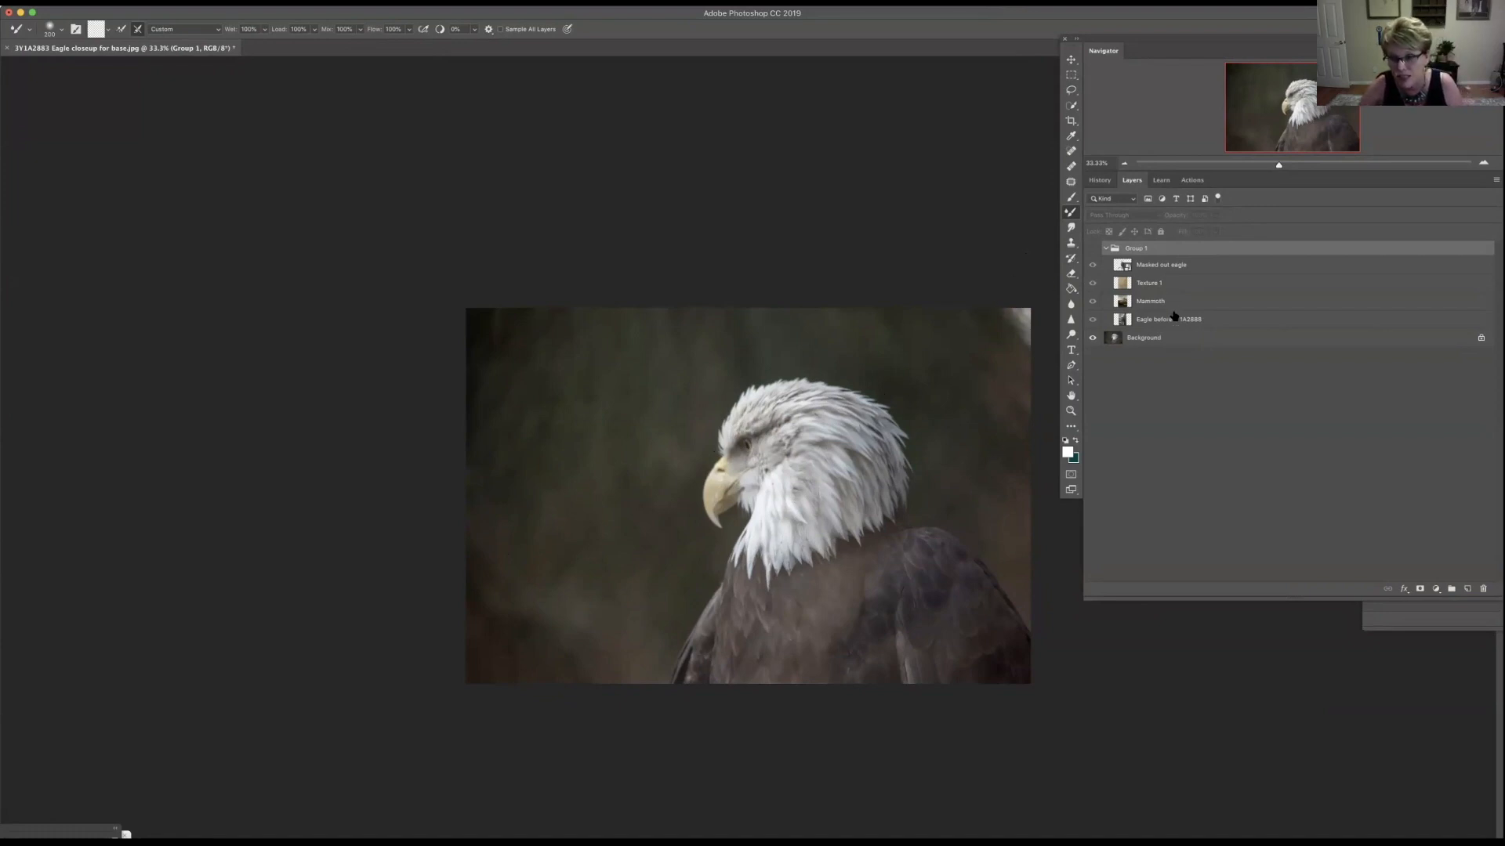
left_click_drag(1171, 320, 1161, 248)
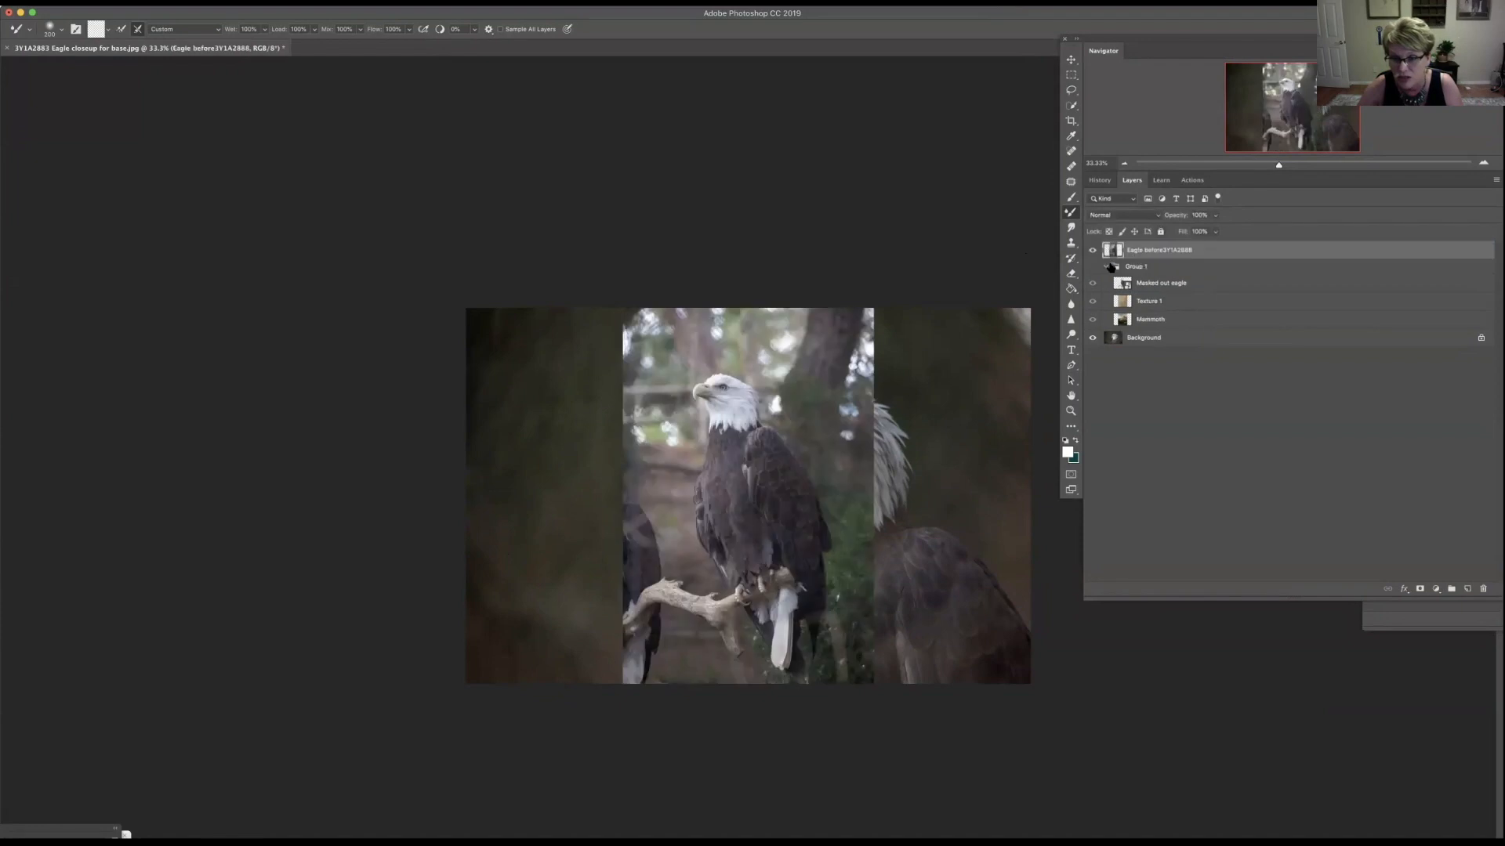
left_click(1092, 337)
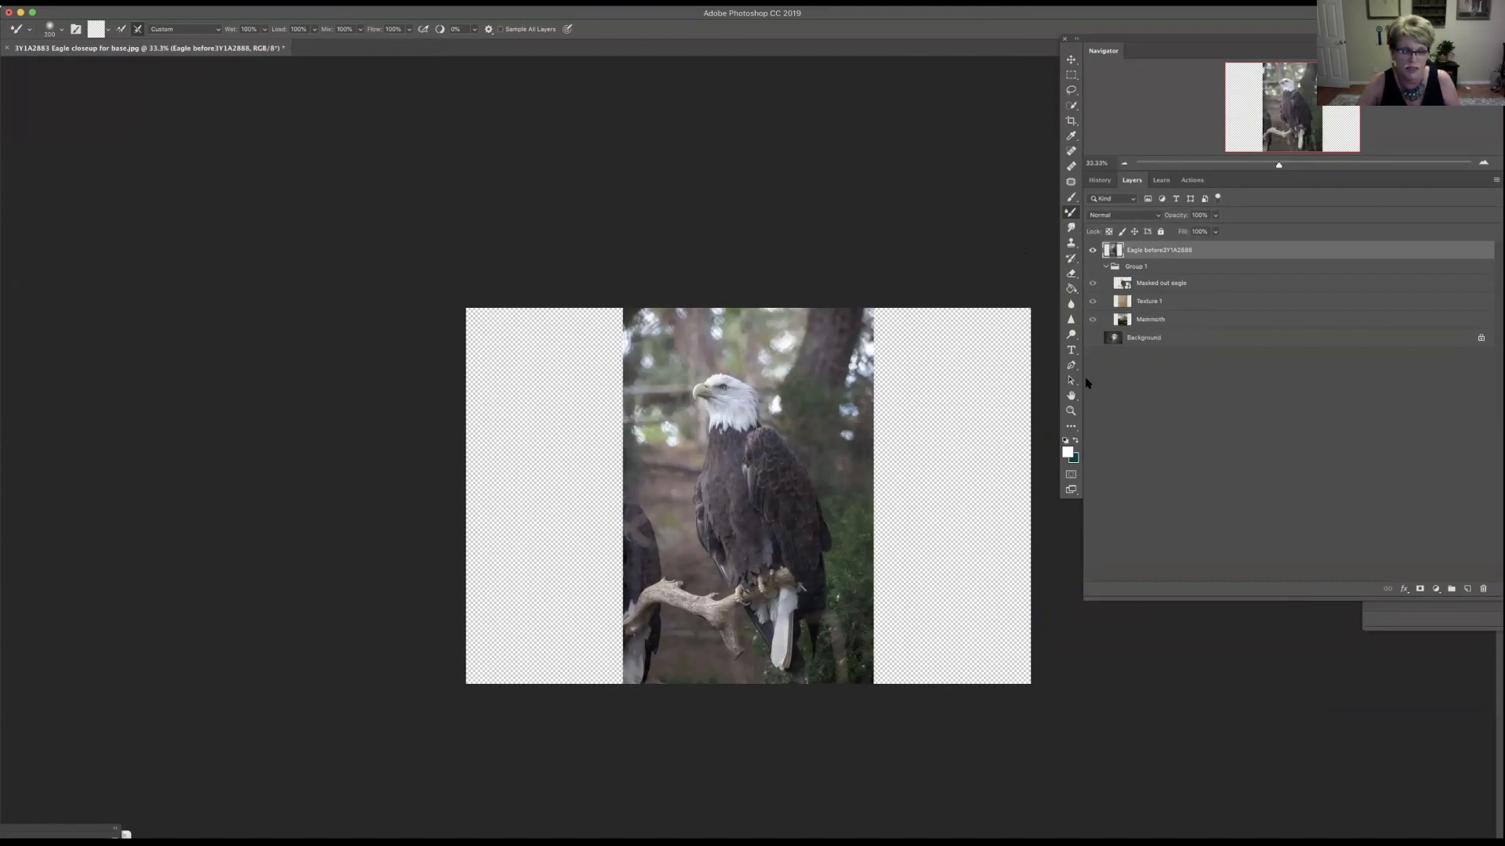
left_click(1092, 250)
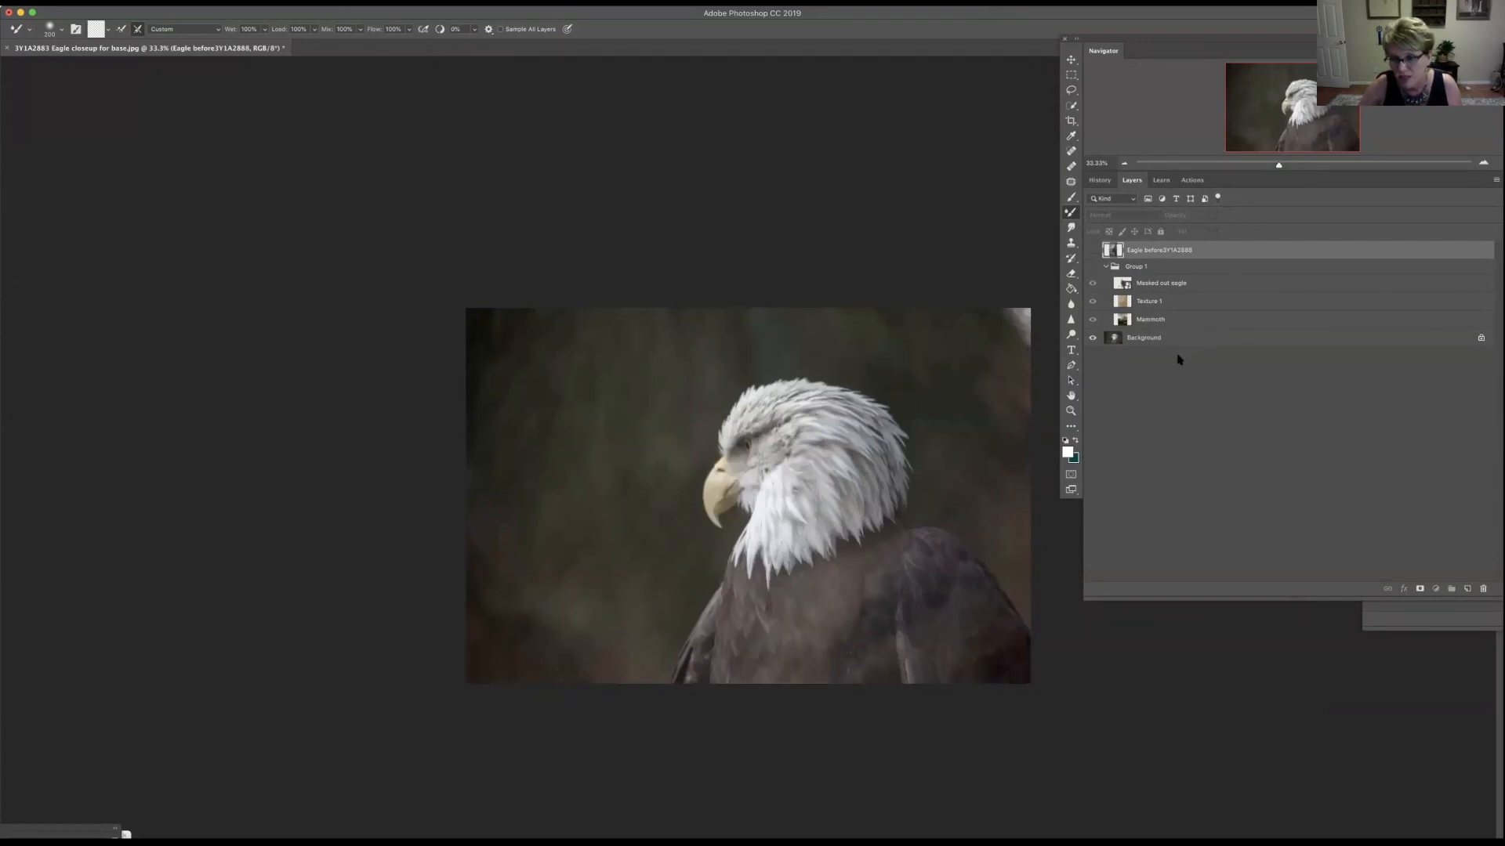
left_click(1178, 345)
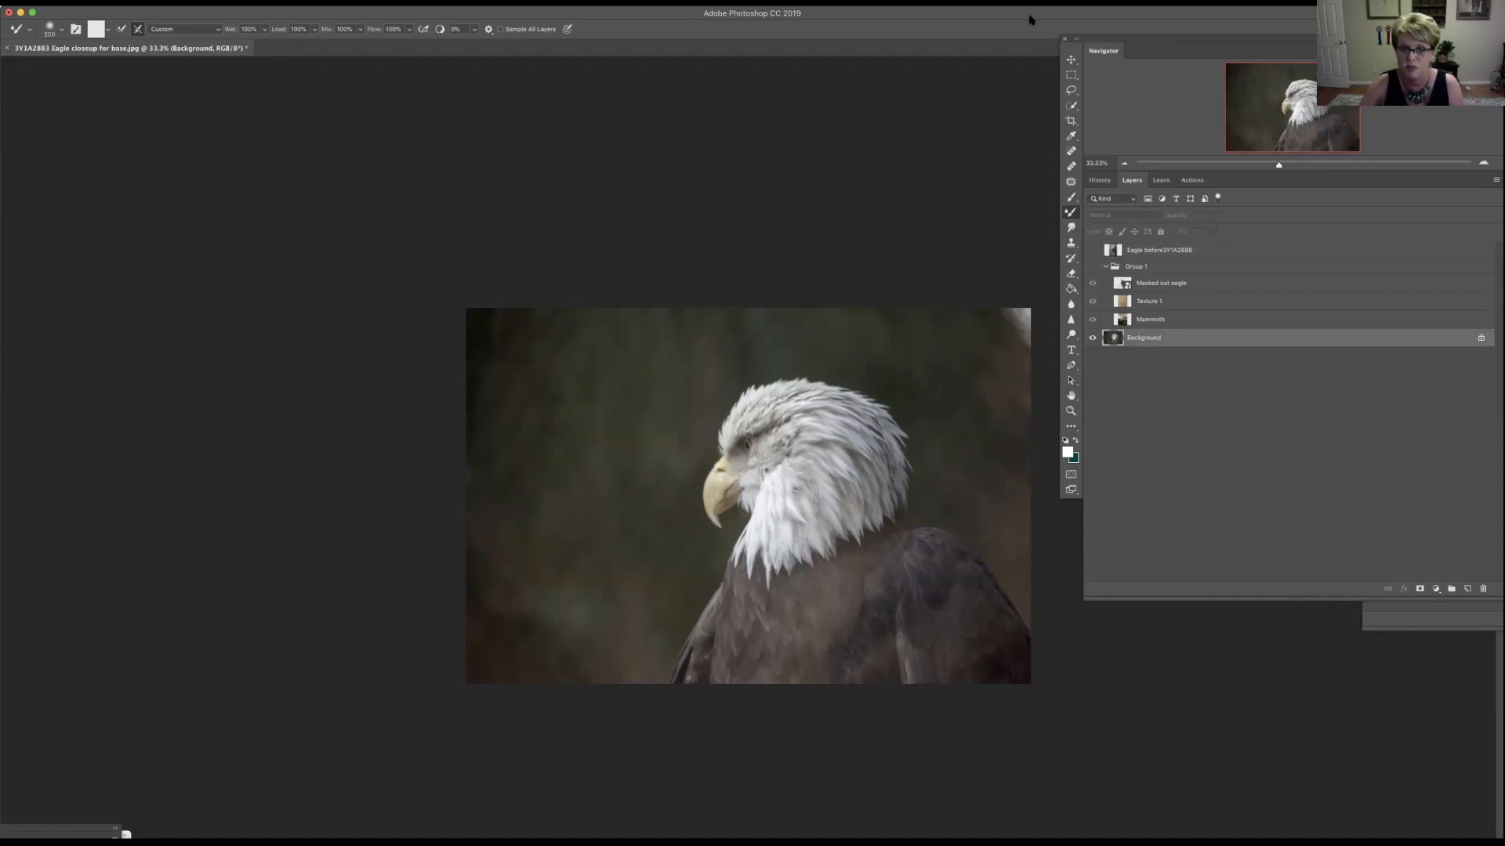
Step: Select a full-height rectangle of the Background from its left edge to the middle of the eagle's head, and show the Eagle before3Y1A2888 layer
left_click(1071, 75)
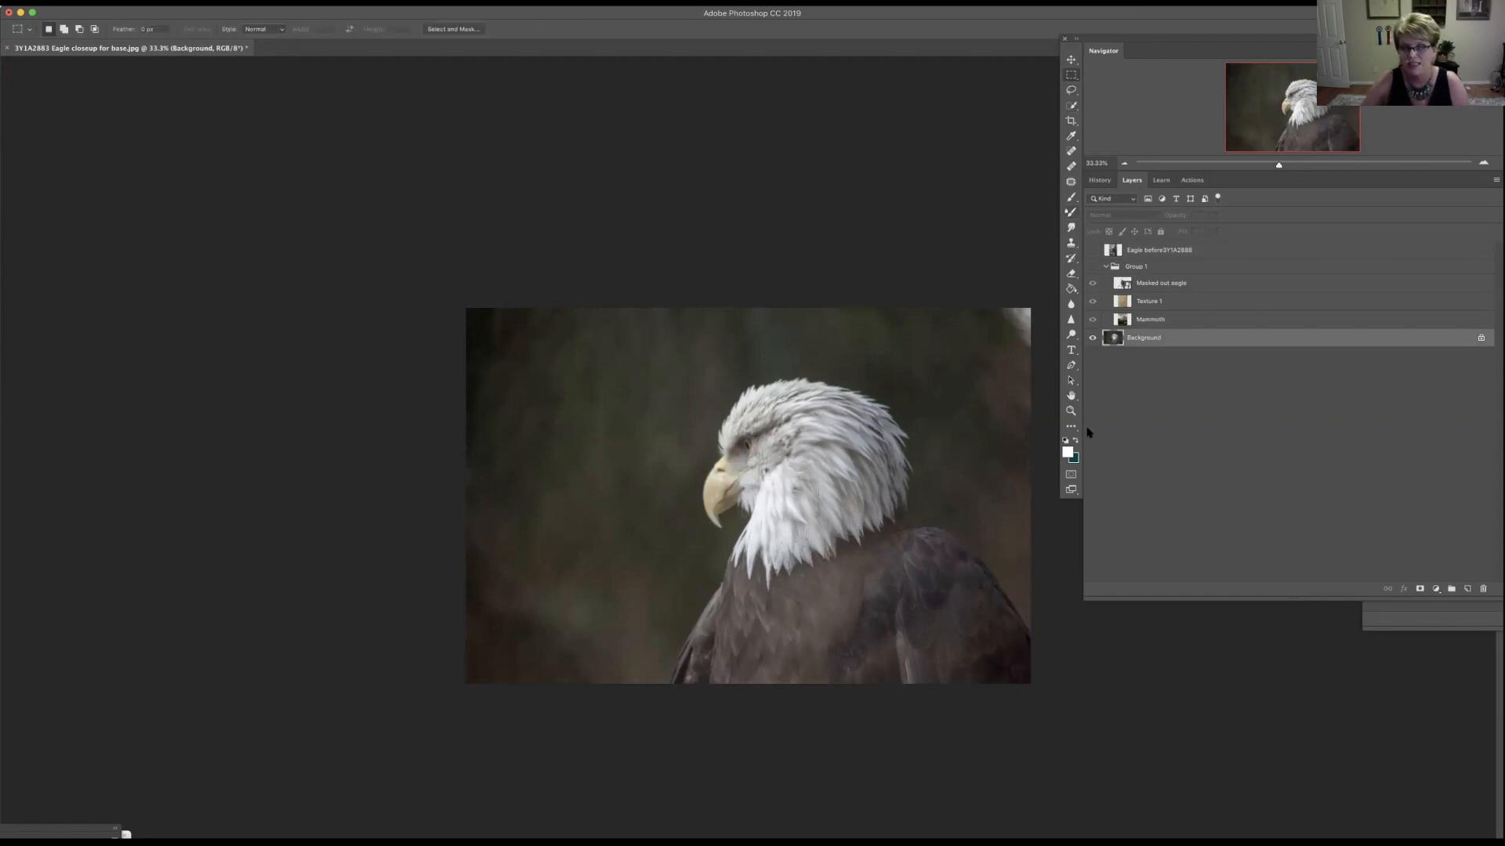
left_click_drag(467, 309, 804, 689)
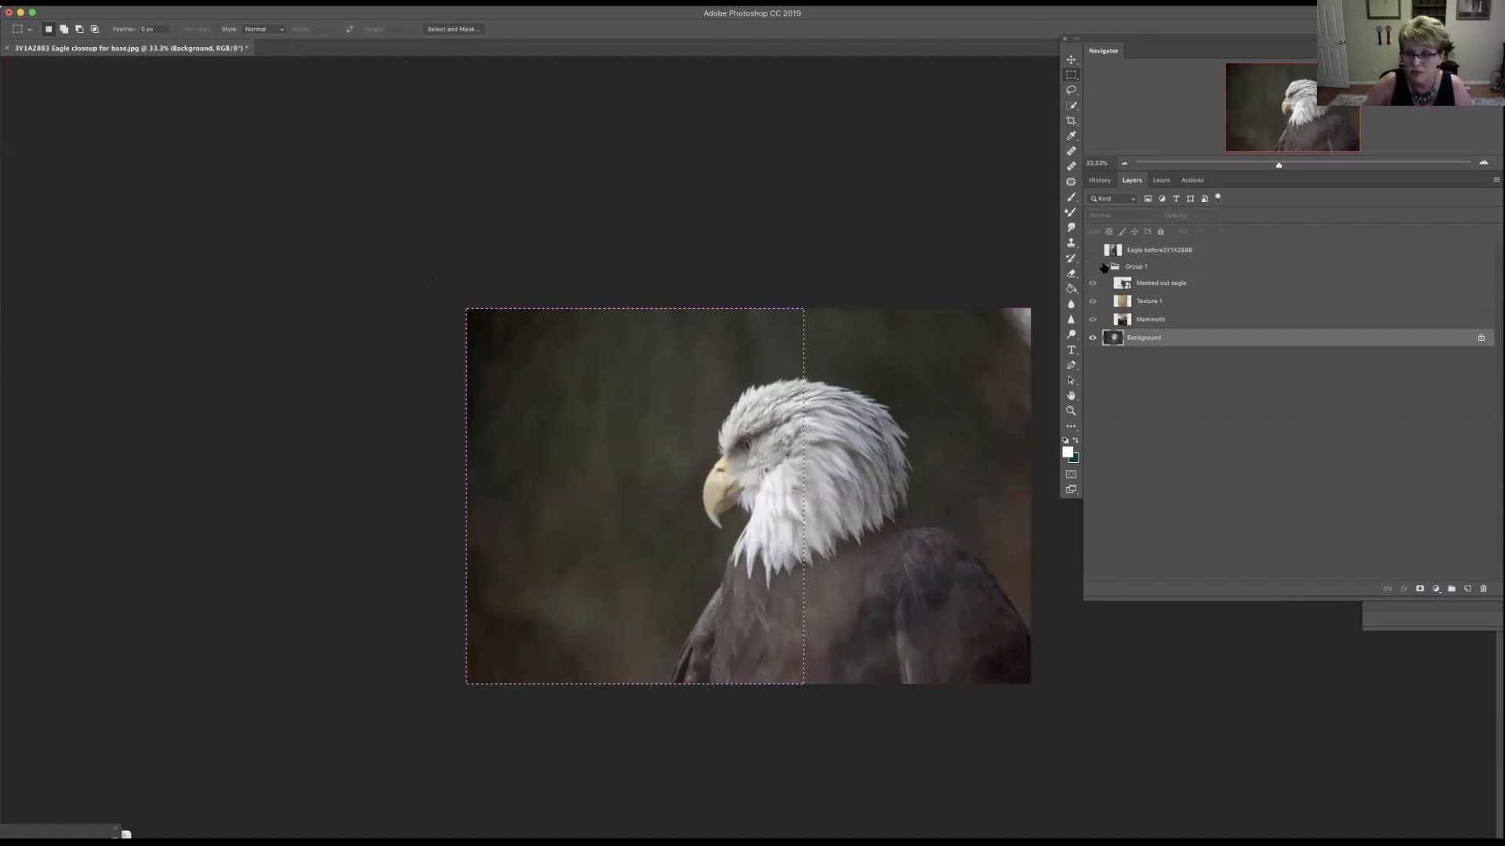
left_click(1070, 59)
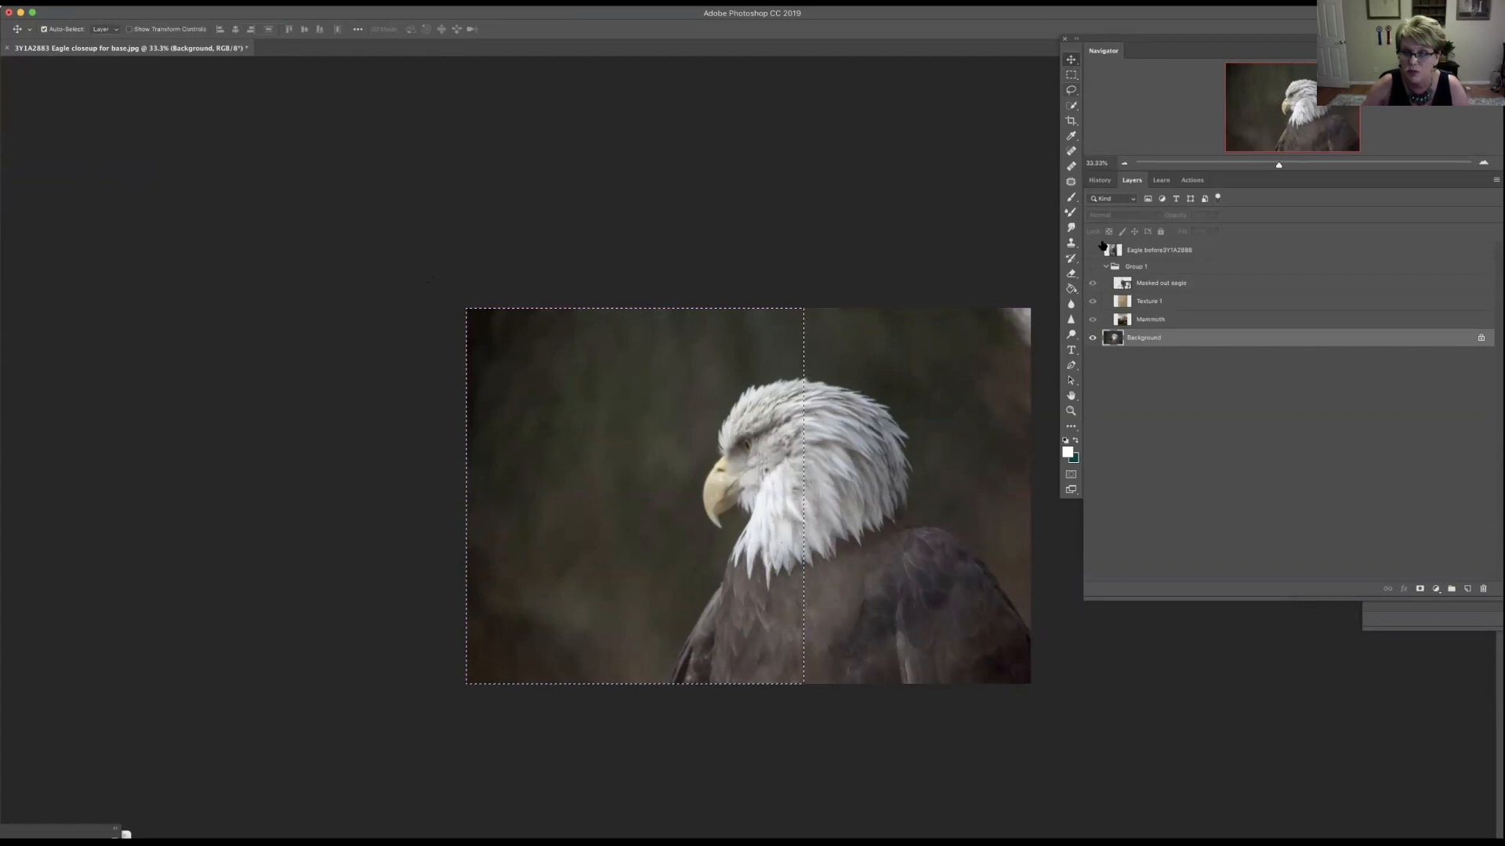
left_click(1092, 250)
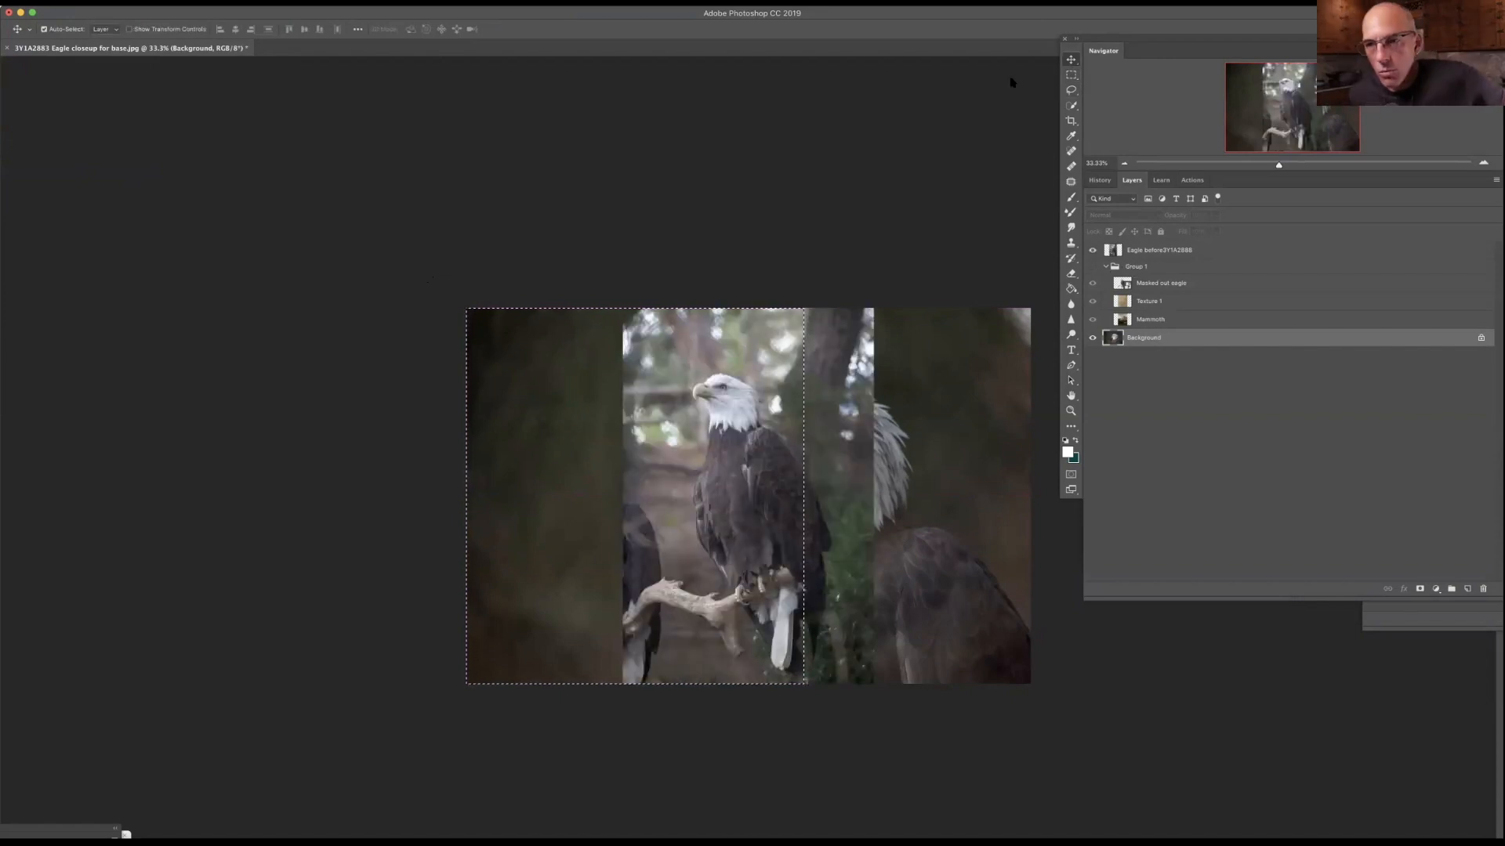
Step: Try to shift the selected area to the left with the Move tool, and undo the move
left_click_drag(799, 443, 709, 484)
left_click(975, 428)
key("ctrl+d")
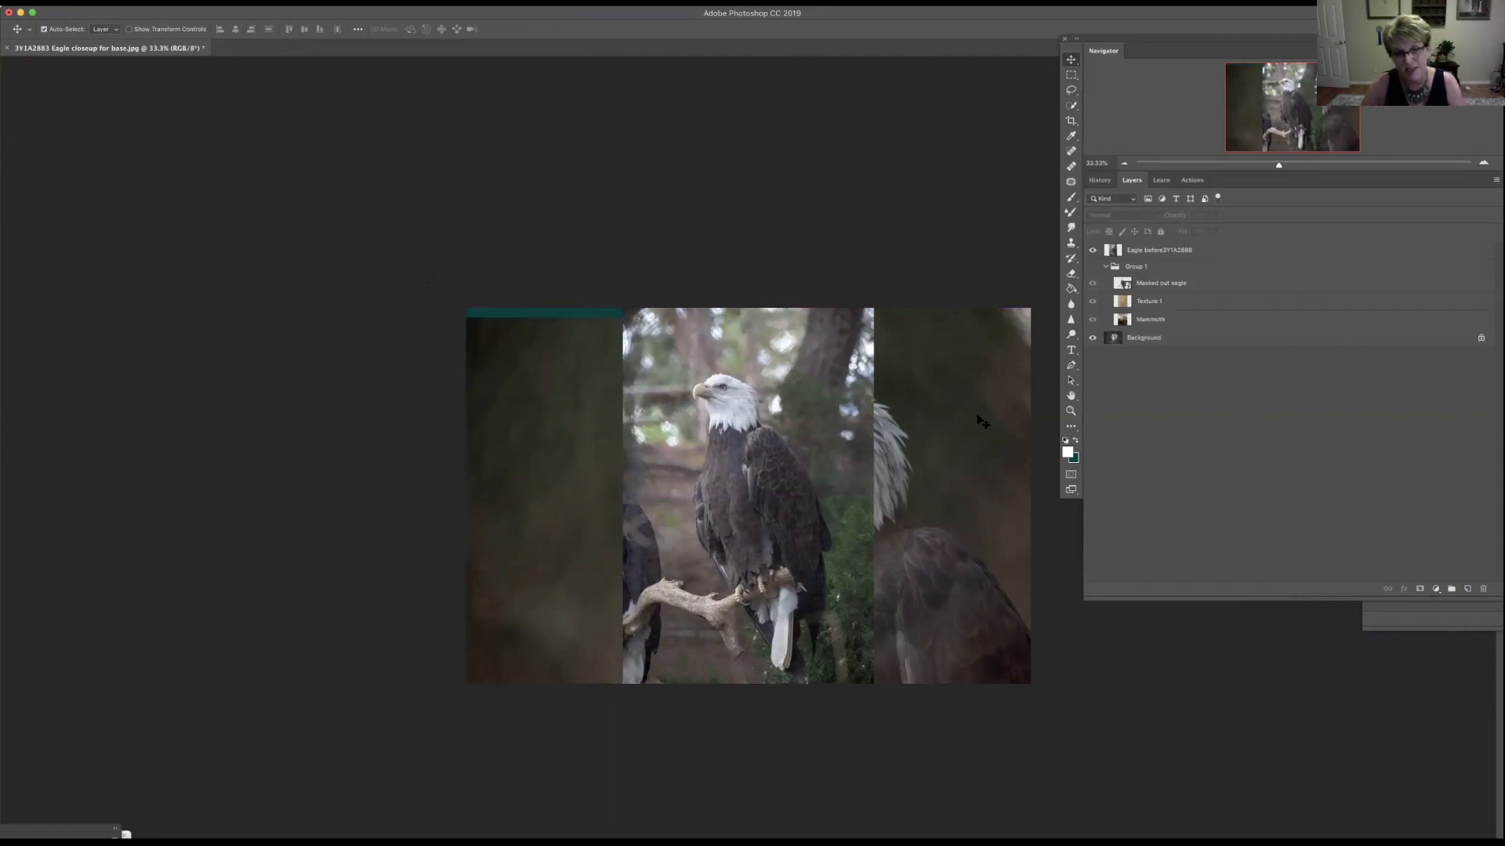
left_click(141, 11)
left_click(157, 42)
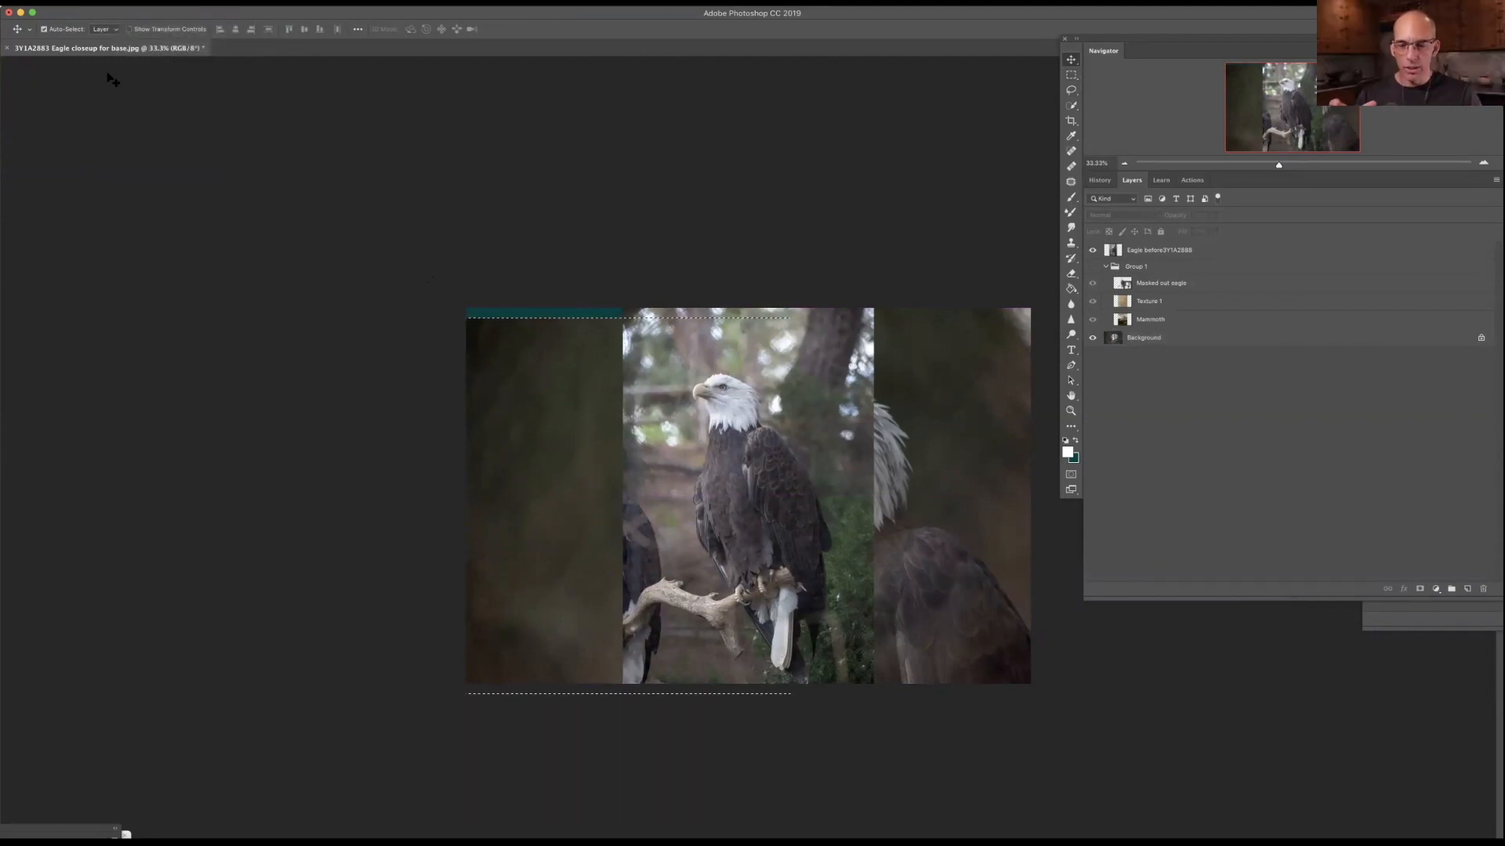
left_click(129, 11)
left_click(997, 85)
key("super+z")
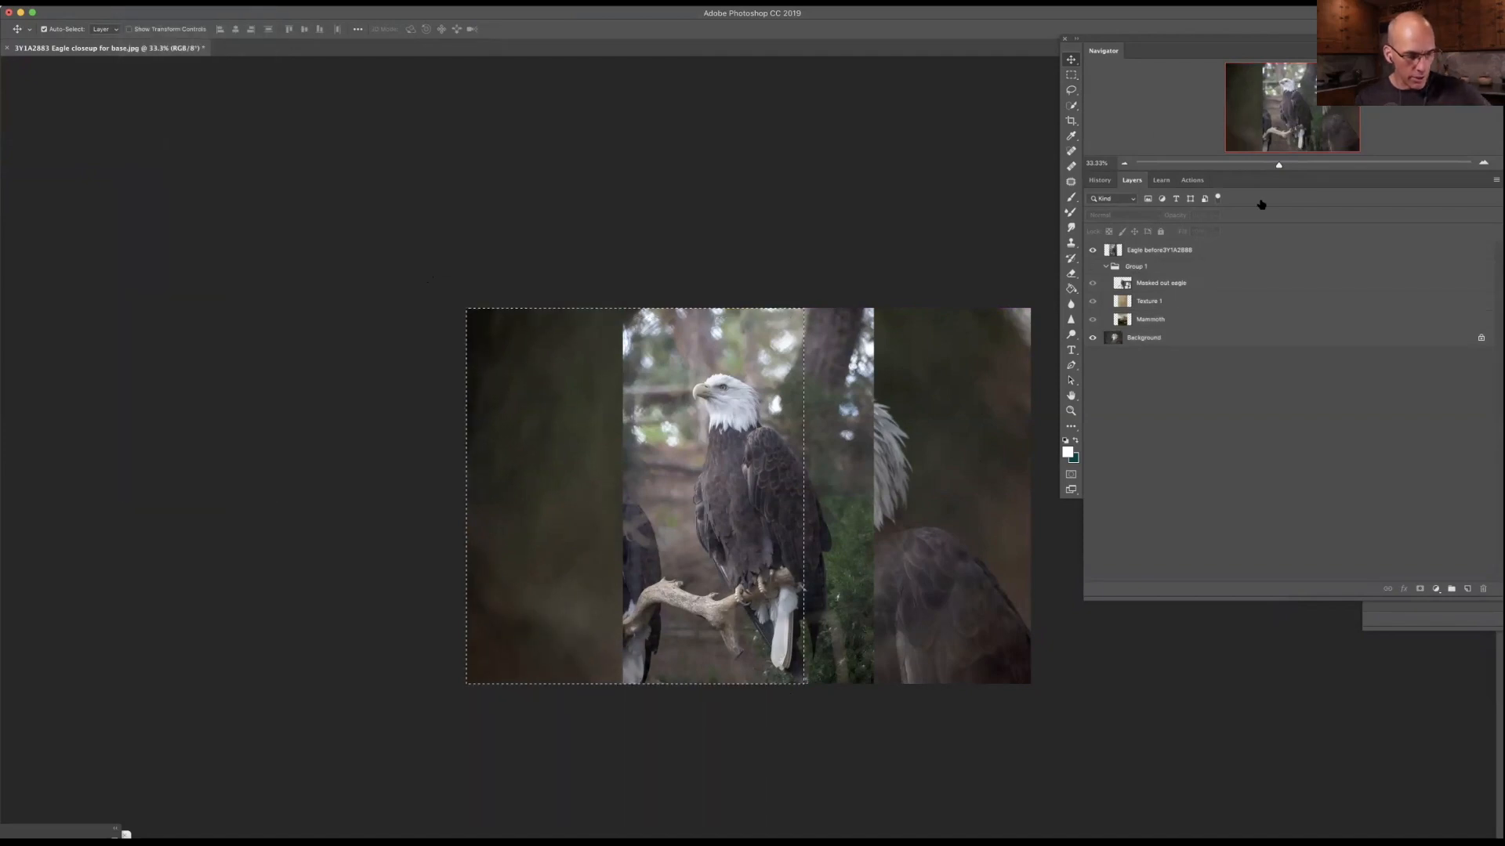
Step: Try to shift the selected part of the Eagle before3Y1A2888 layer with Free Transform, and undo back to the marquee selection
left_click(1347, 322)
left_click(1205, 255)
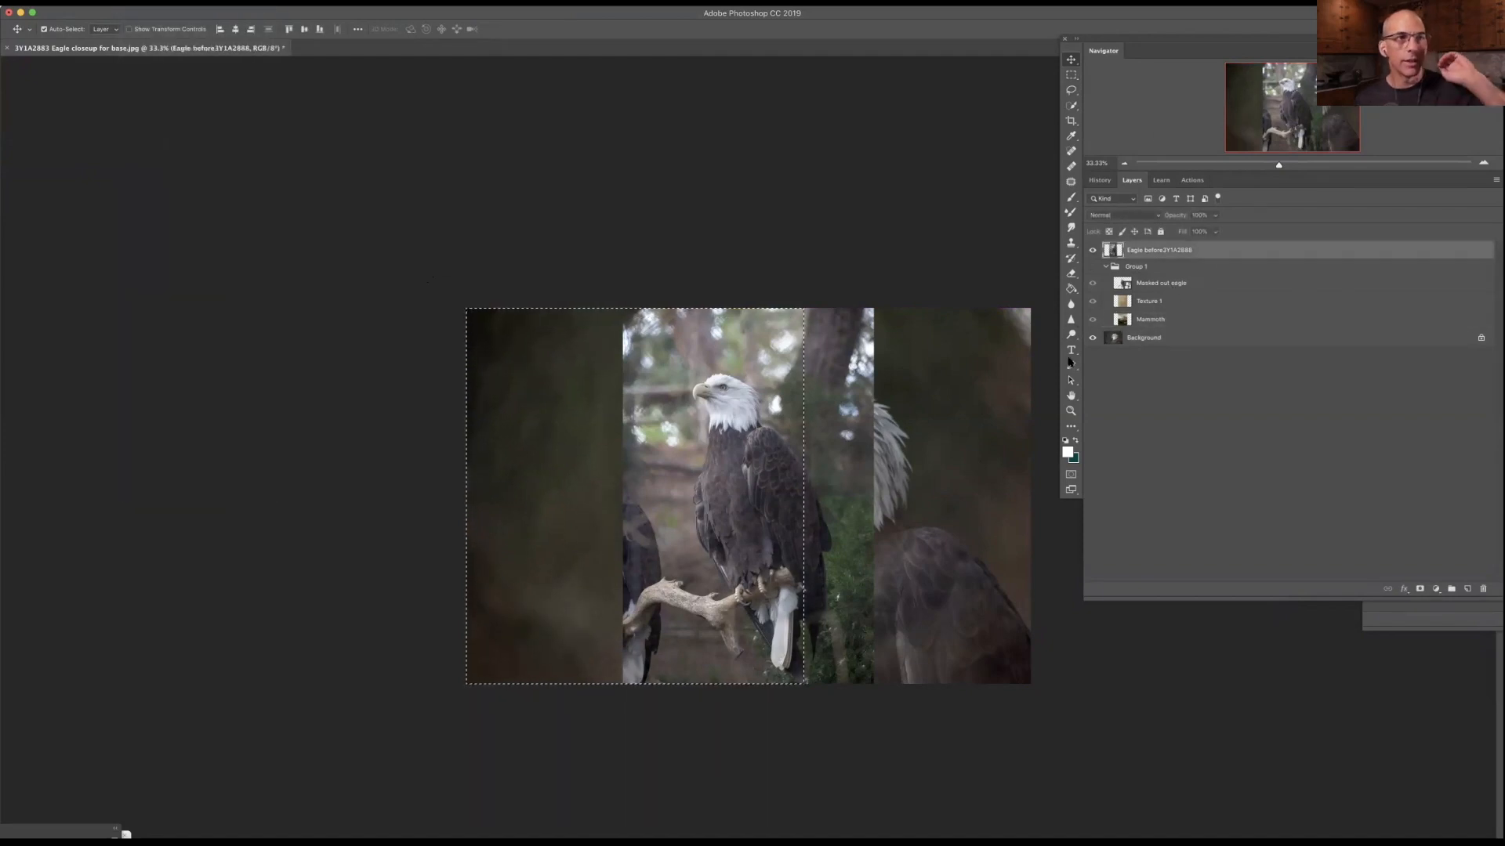
key("super+t")
mouse_move(651, 464)
left_mouse_down()
mouse_move(571, 464)
mouse_move(634, 457)
left_mouse_up()
key("Return")
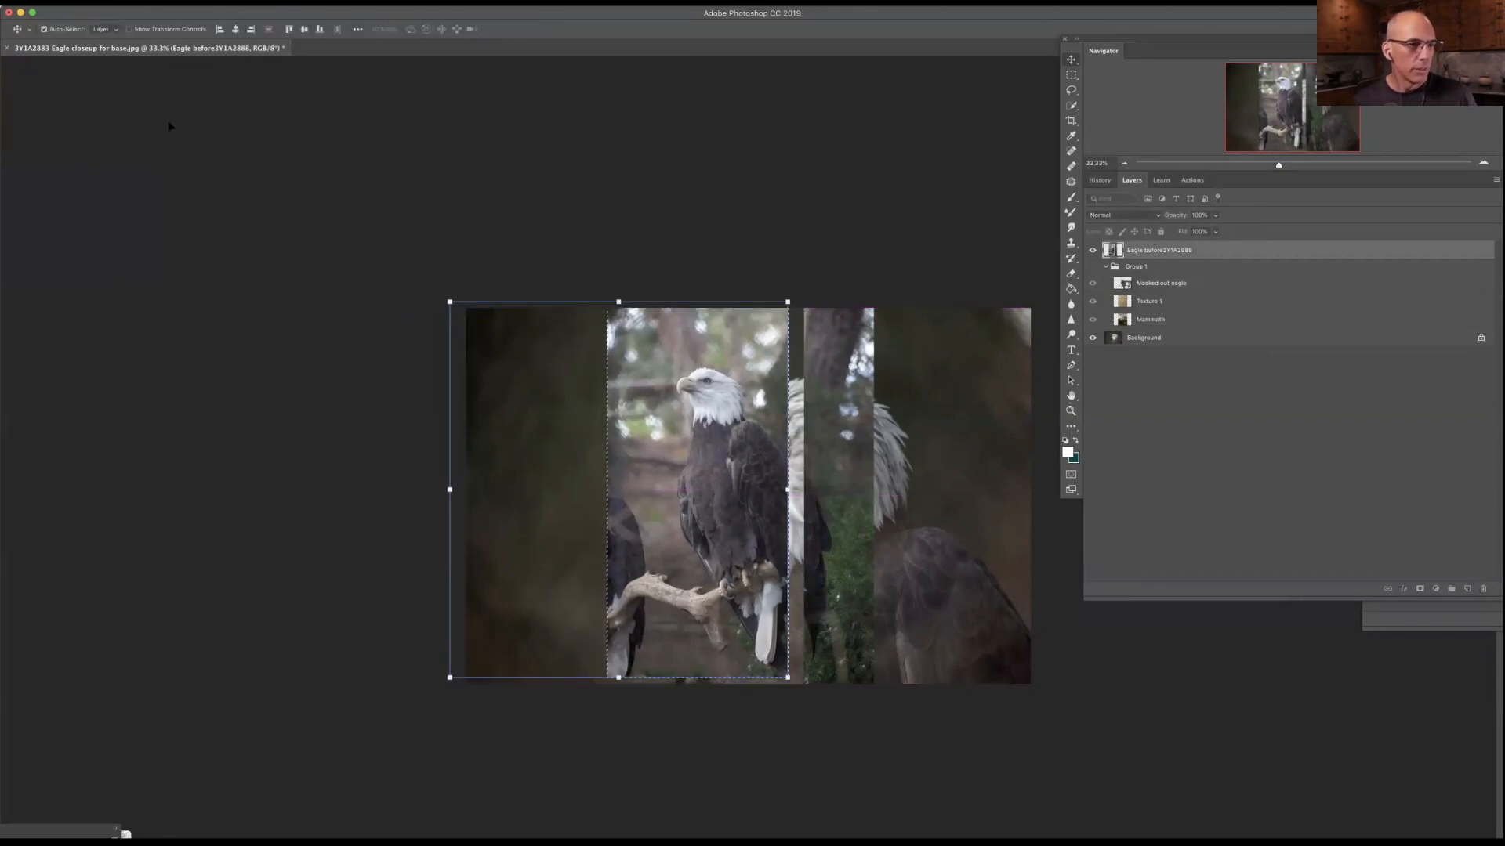
left_click(126, 4)
left_click(137, 13)
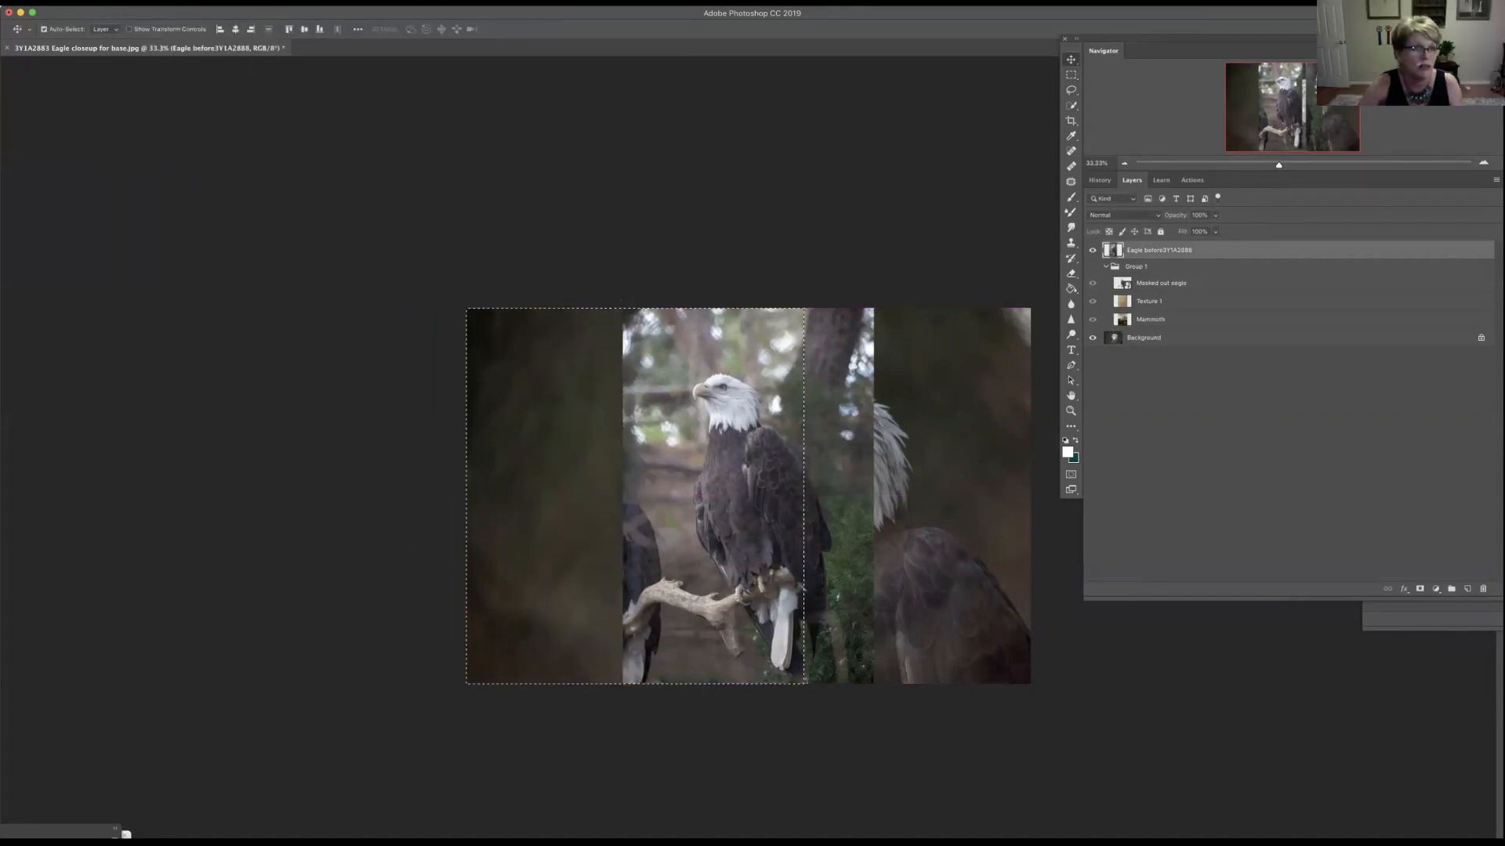
left_click(129, 4)
left_click(138, 13)
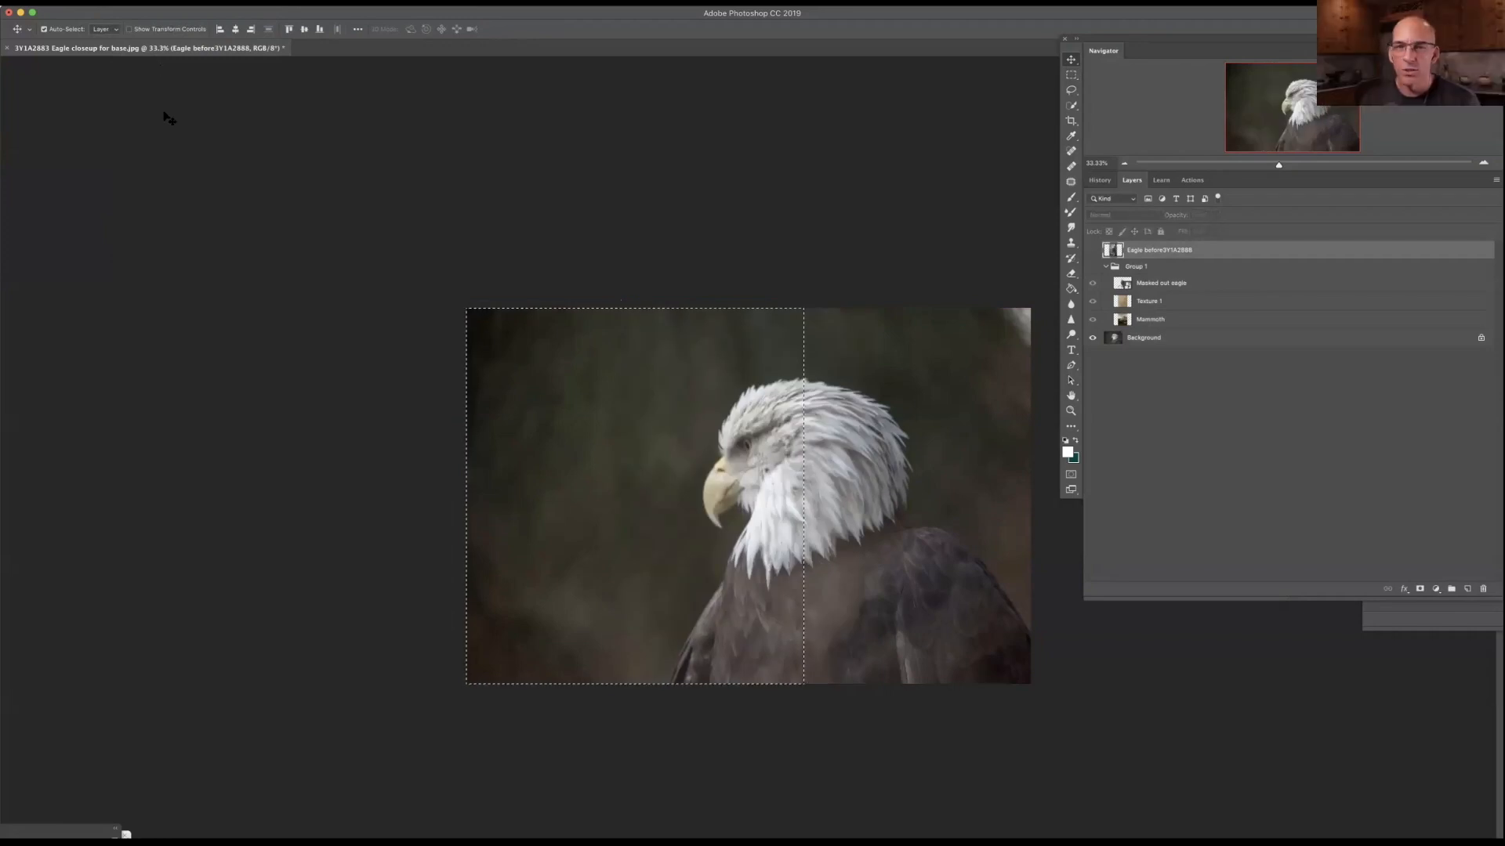
Step: Show the Eagle before3Y1A2888 layer again and clear the rectangular selection
left_click(208, 107)
left_click(1092, 250)
left_click(1175, 251)
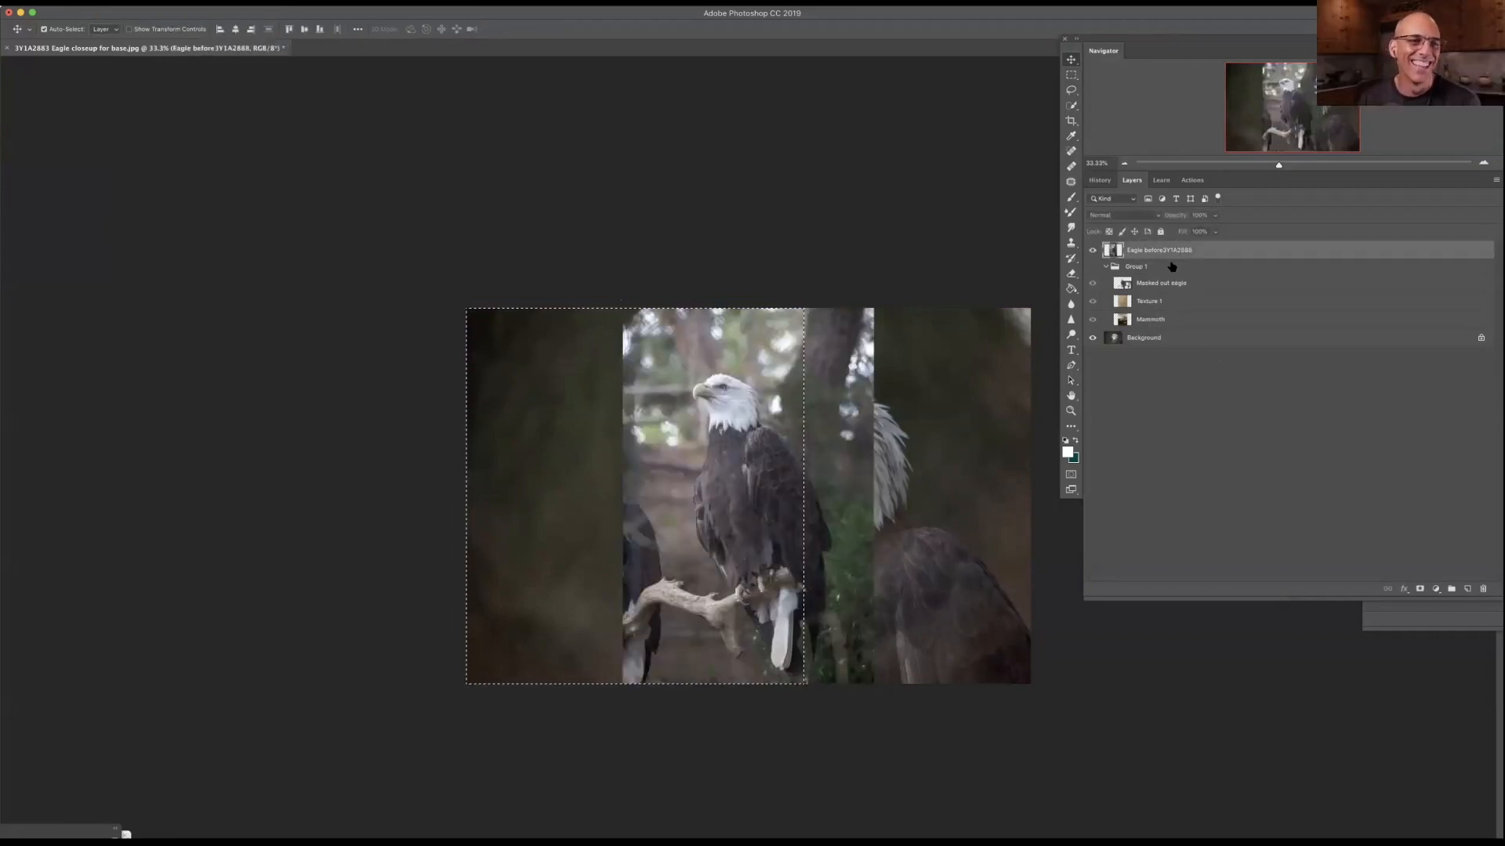
key("super+t")
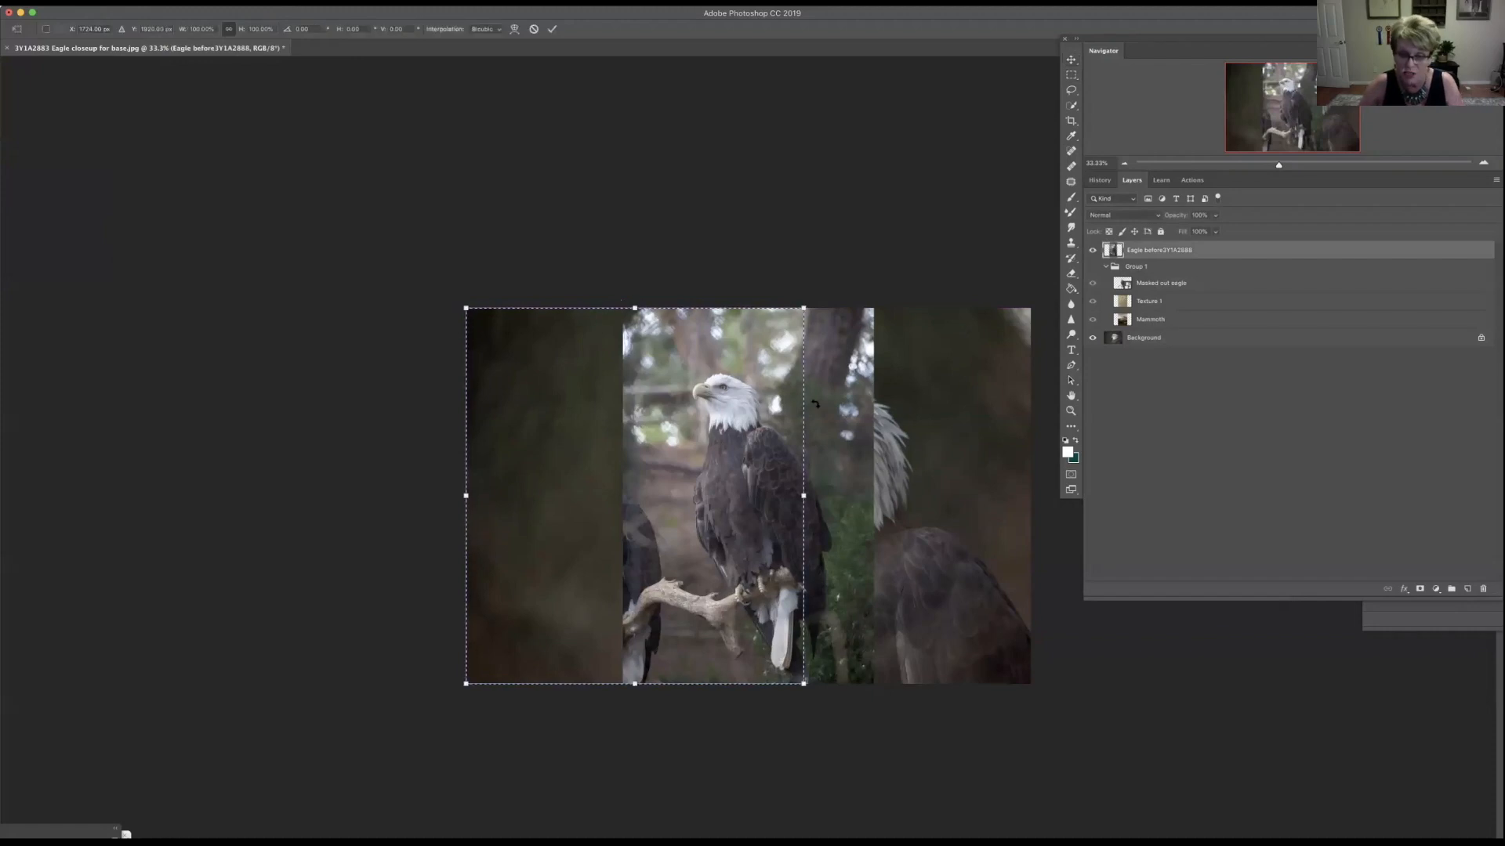
key("Escape")
left_click(1293, 497)
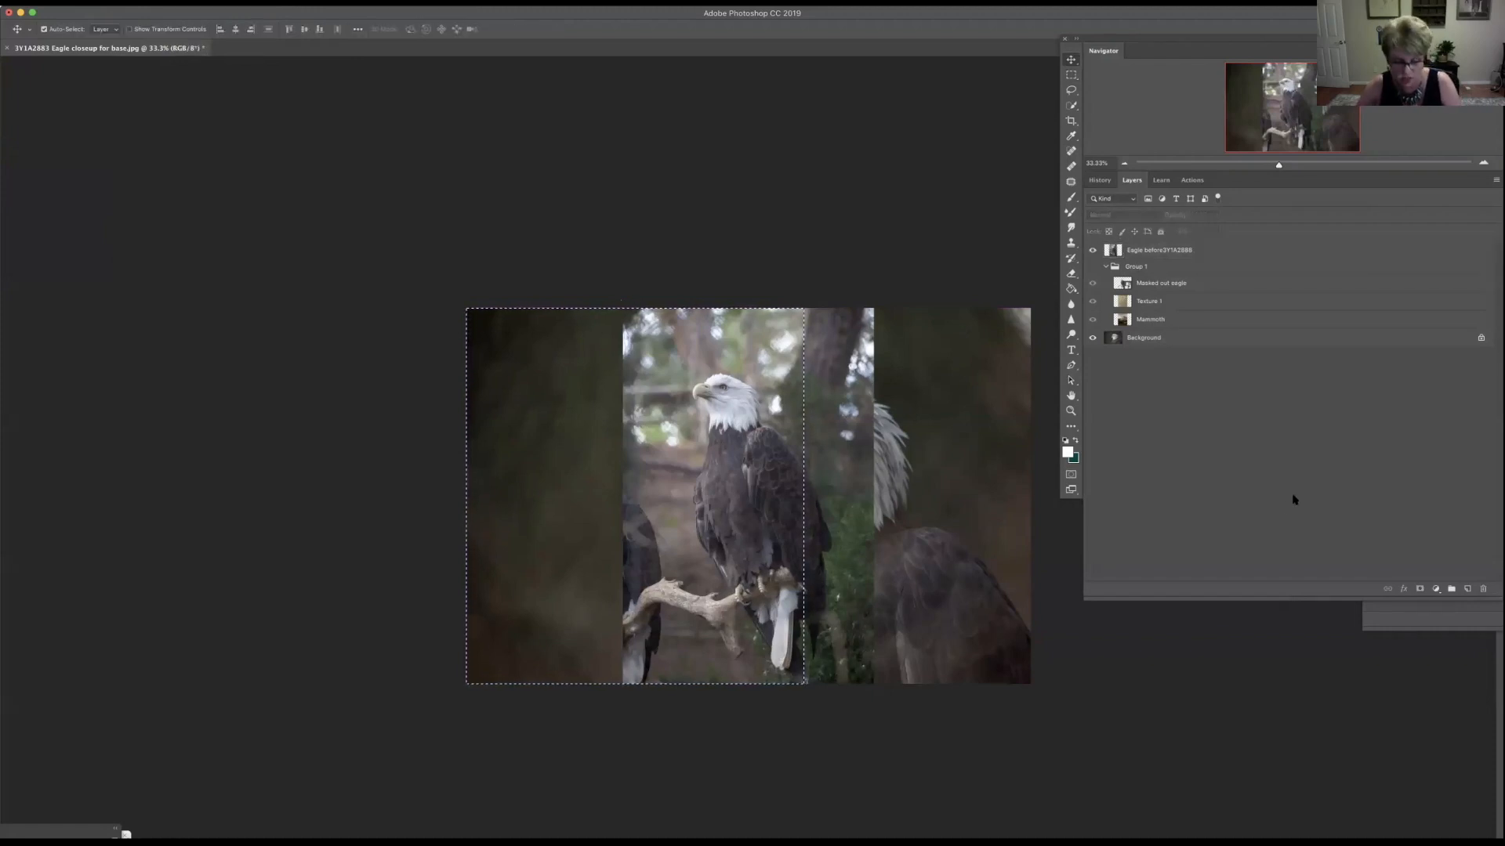
key("super+d")
Step: Move the Eagle before3Y1A2888 picture toward the photo's left edge, and hide that layer to view the closeup beneath
left_click(1156, 253)
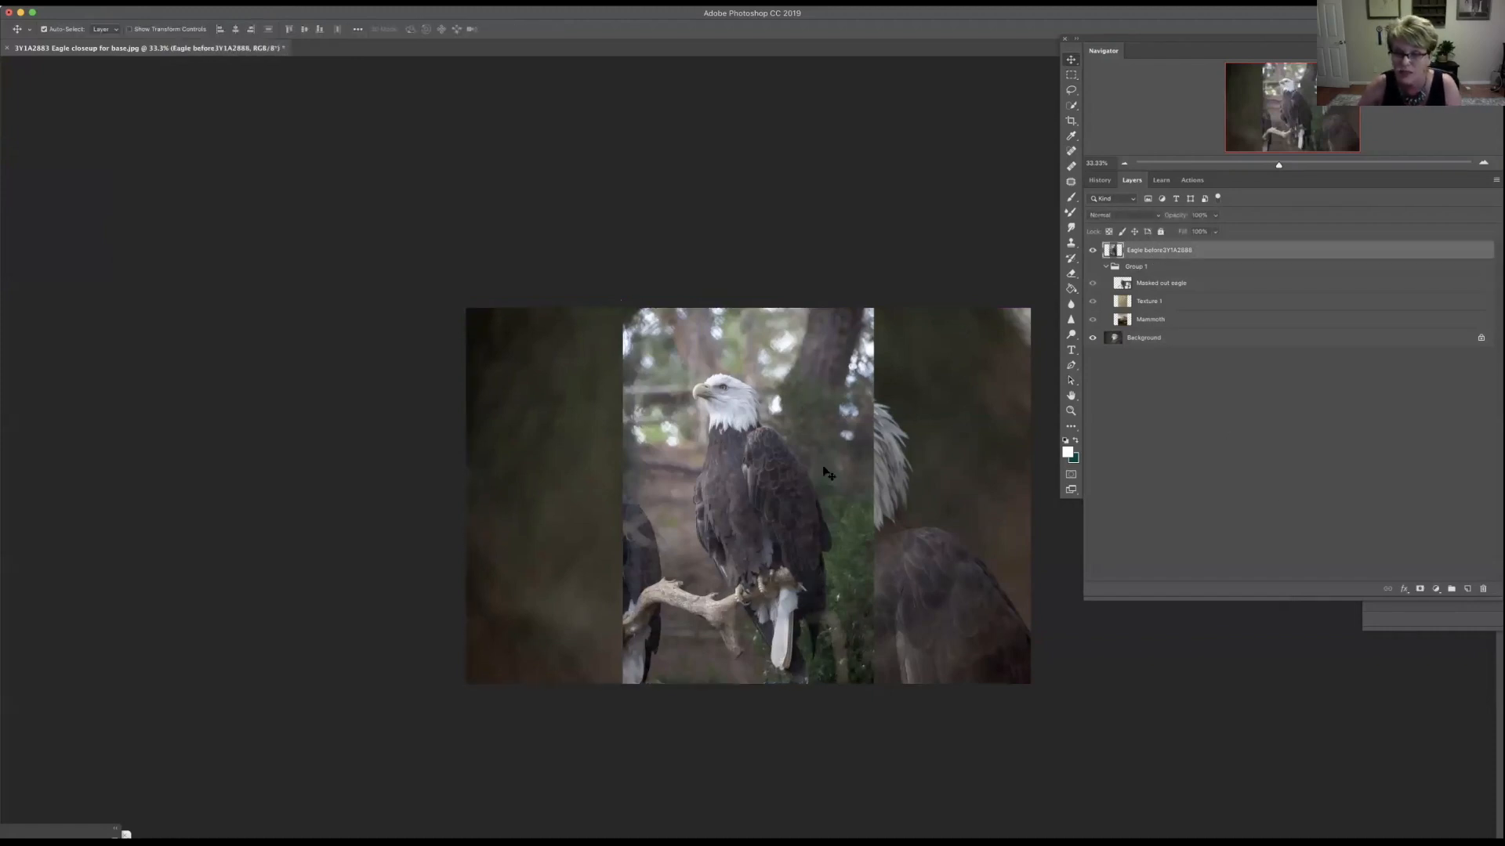
left_click_drag(786, 458, 647, 453)
left_click(1092, 250)
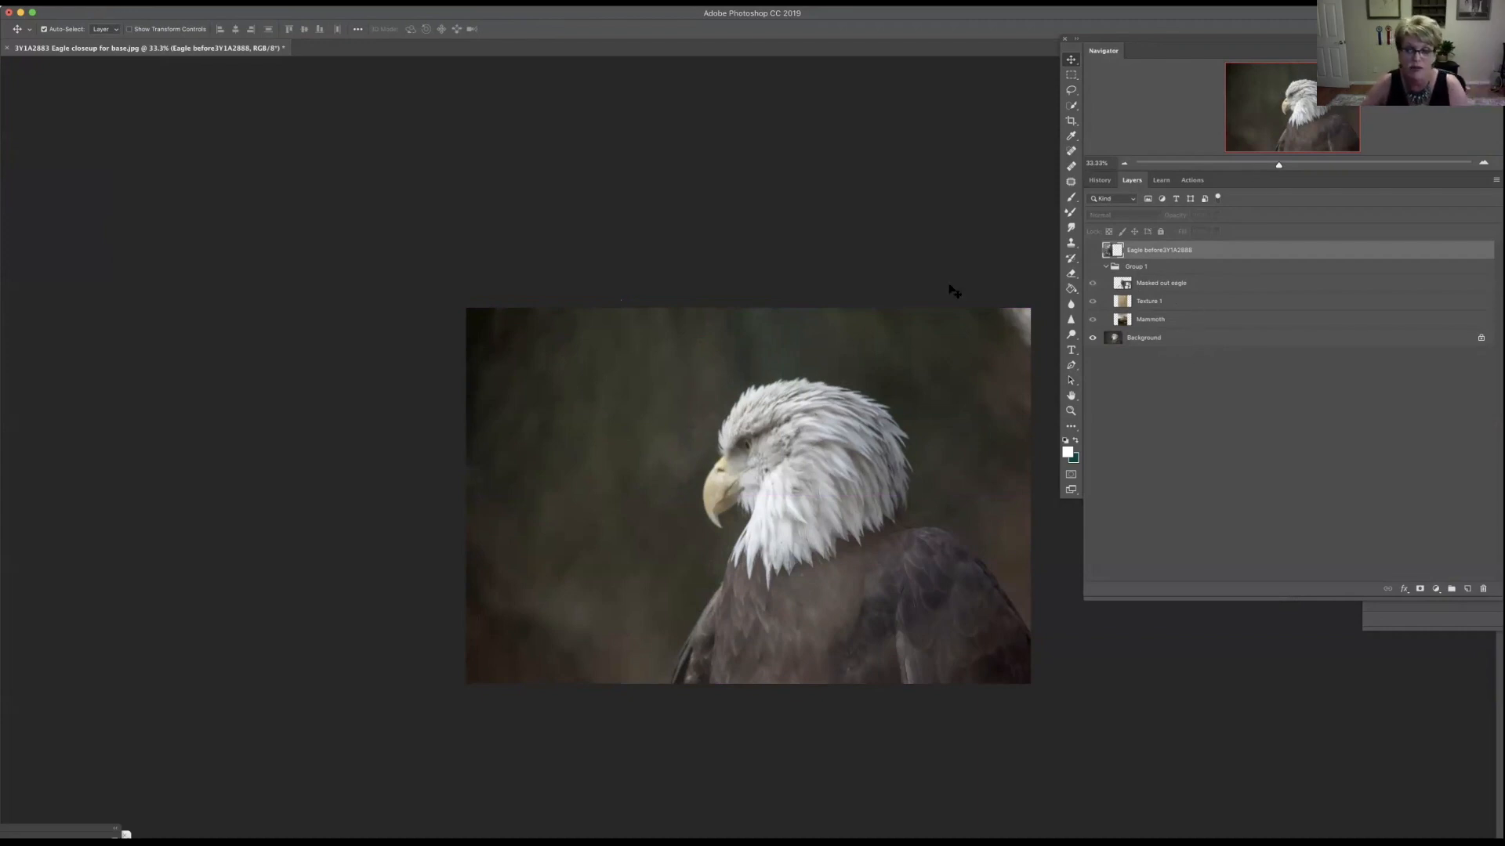
Step: Select roughly the left three-fifths of the eagle photo with a full-height rectangular marquee and crop the image to it
left_click(1071, 75)
left_click_drag(469, 304, 797, 691)
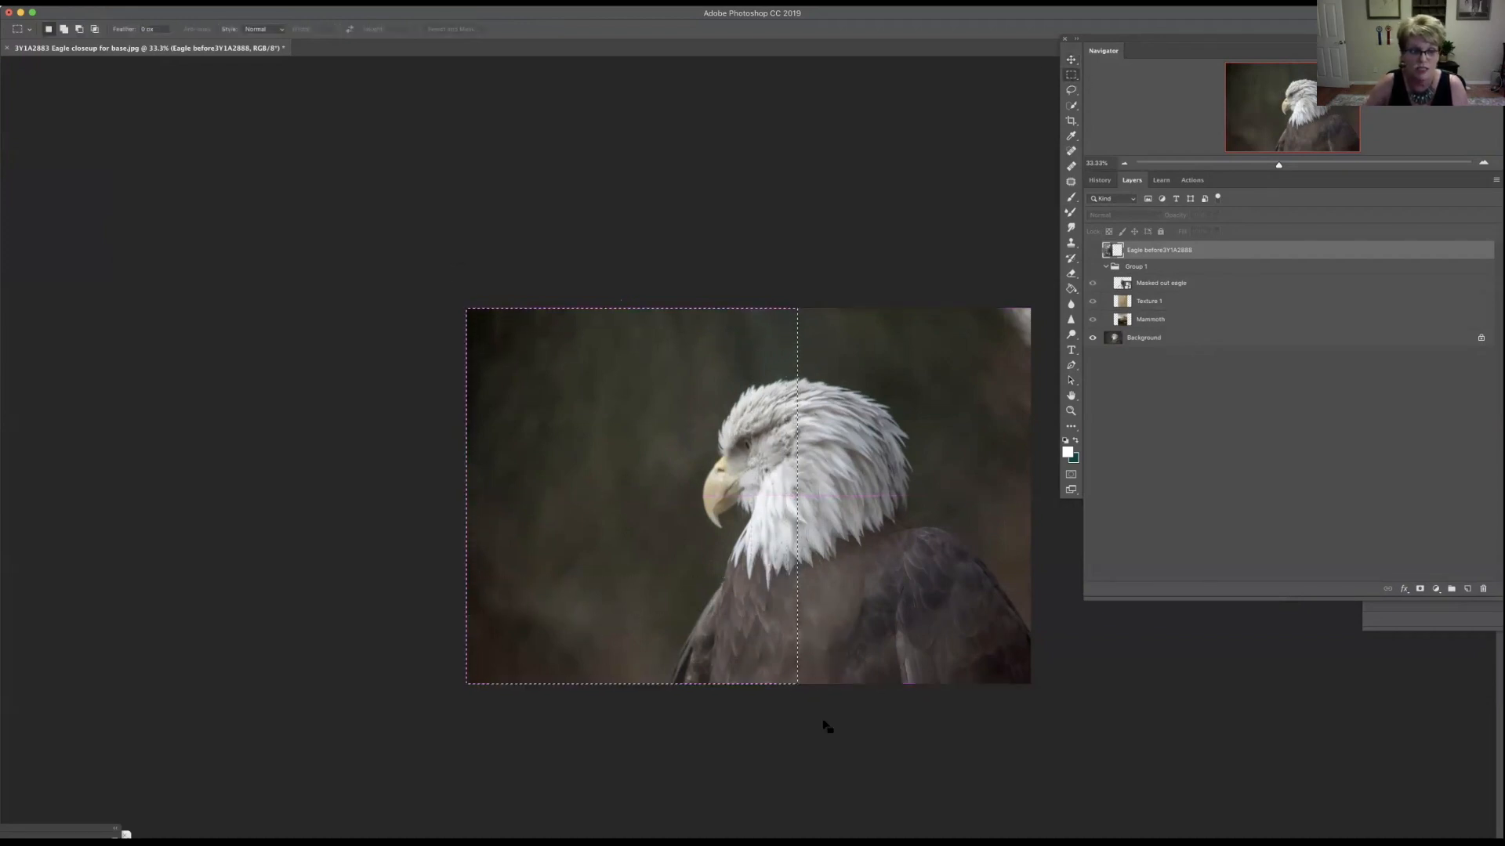
left_click(159, 12)
left_click(222, 125)
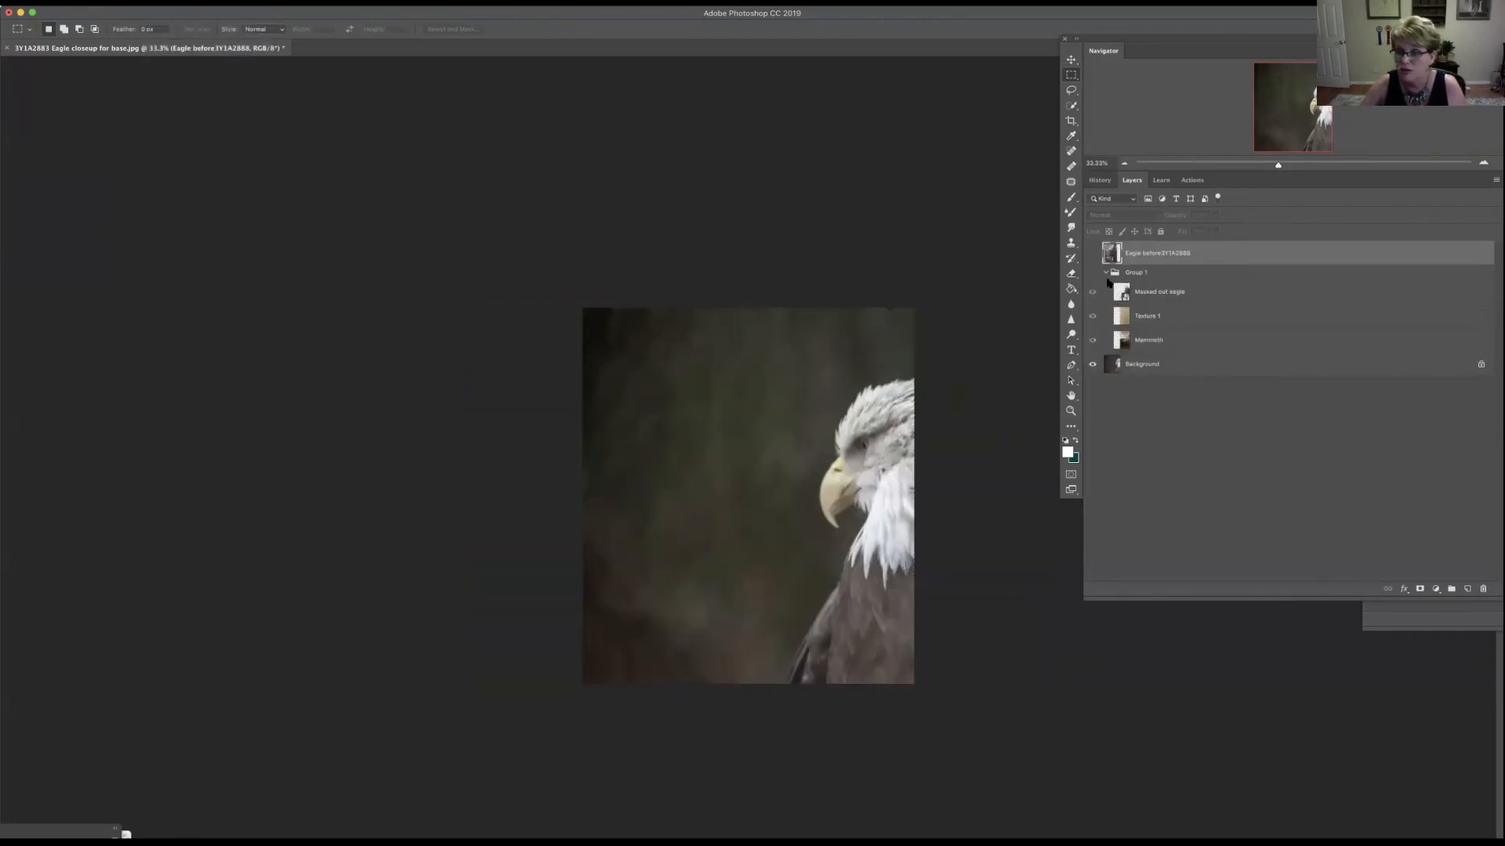
Step: Unlock the Background layer and draw a loose lasso selection around the eagle's head and body
left_click(1332, 364)
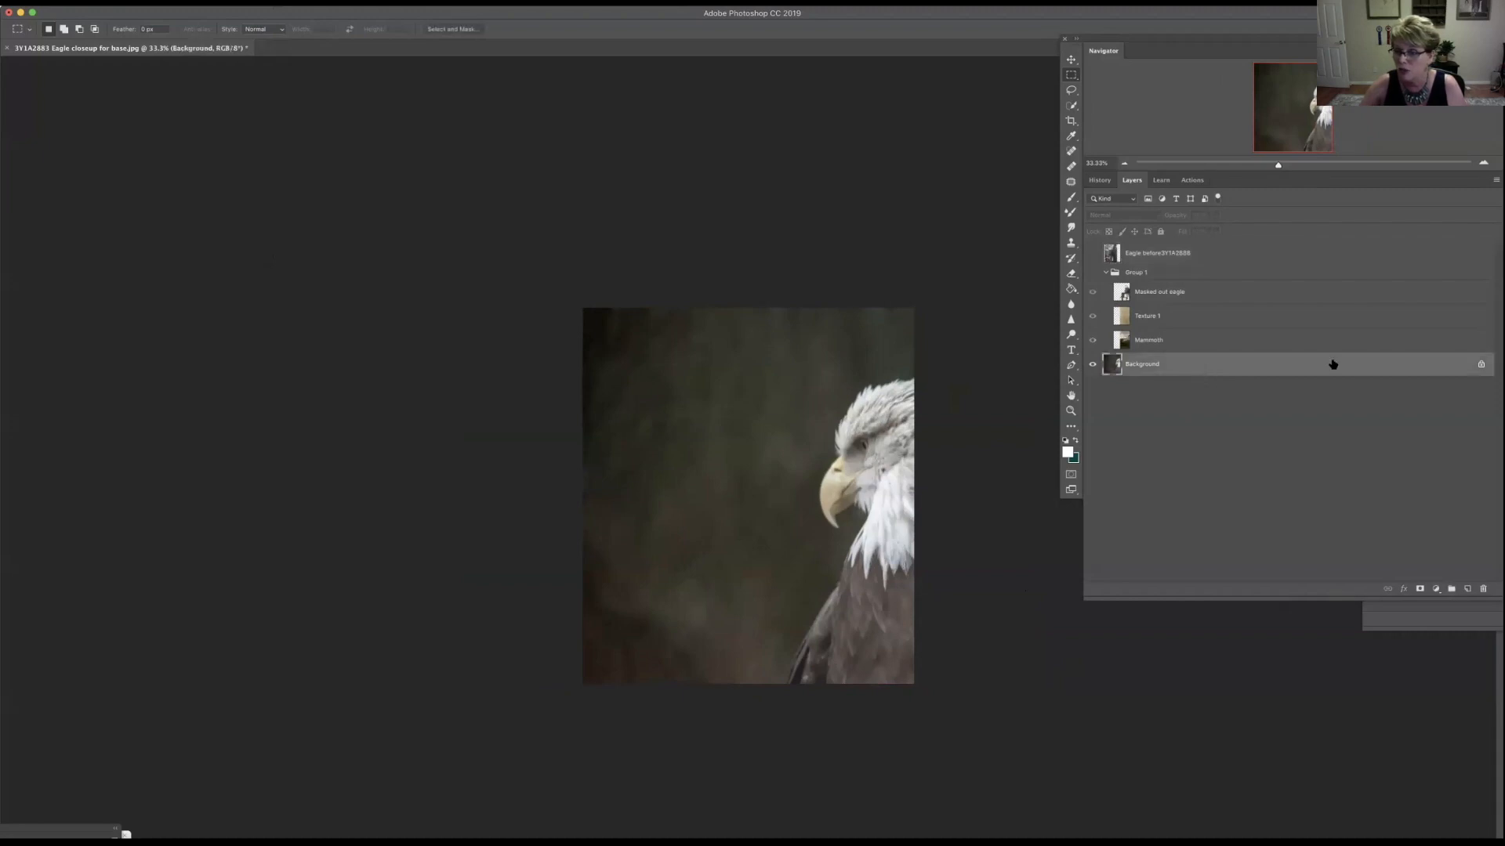
left_click(1480, 365)
left_click(1071, 91)
mouse_move(922, 375)
left_mouse_down()
mouse_move(857, 388)
mouse_move(826, 450)
mouse_move(820, 518)
mouse_move(832, 534)
mouse_move(854, 520)
mouse_move(787, 638)
mouse_move(808, 703)
mouse_move(935, 677)
mouse_move(935, 473)
mouse_move(909, 373)
left_mouse_up()
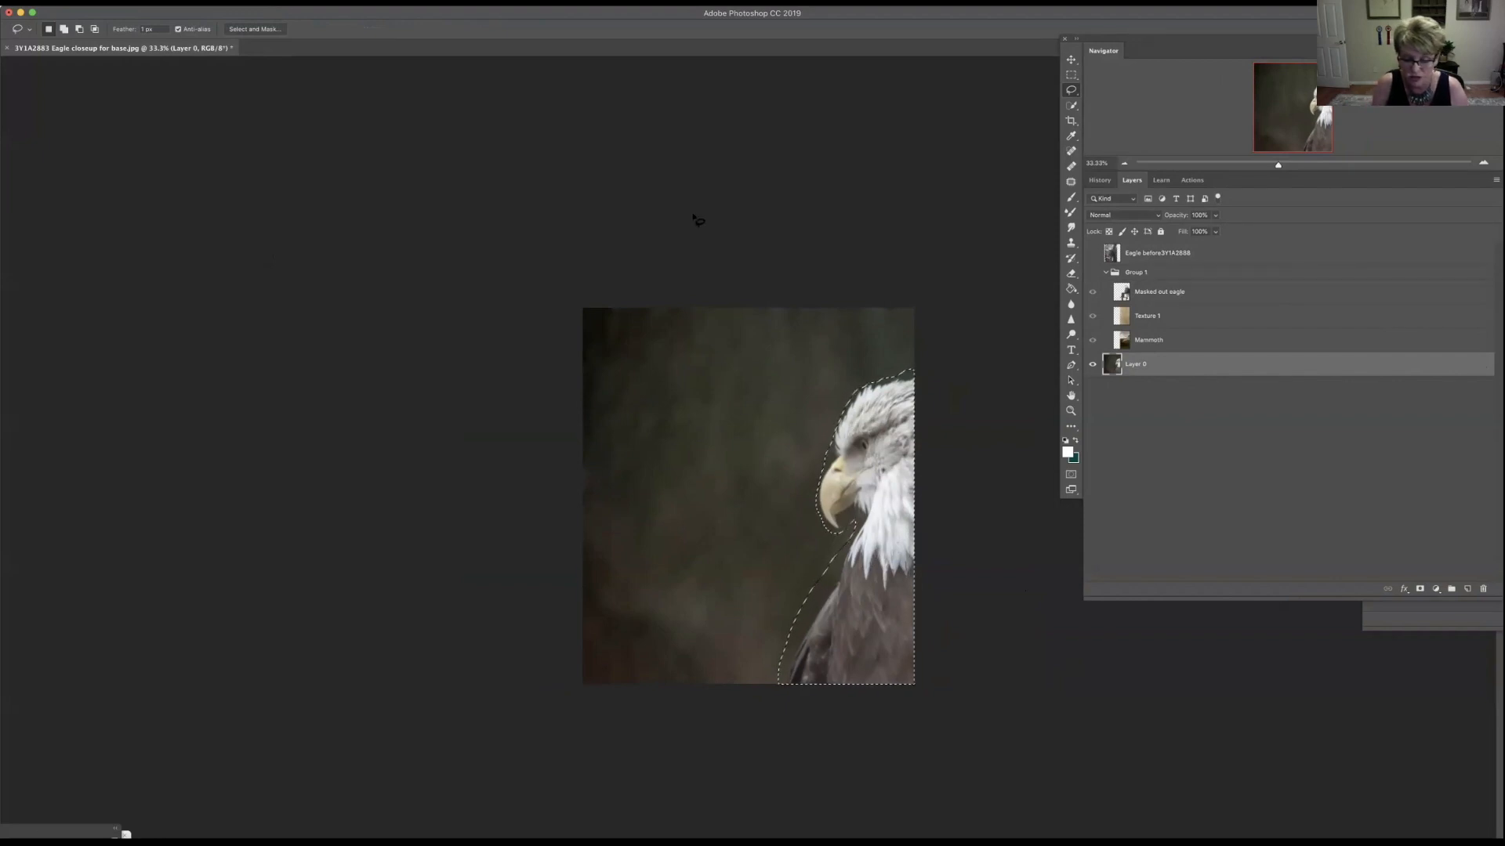
Step: Fill the eagle selection with Content-Aware at 100% opacity in Normal mode, and clear the selection
key("shift+BackSpace")
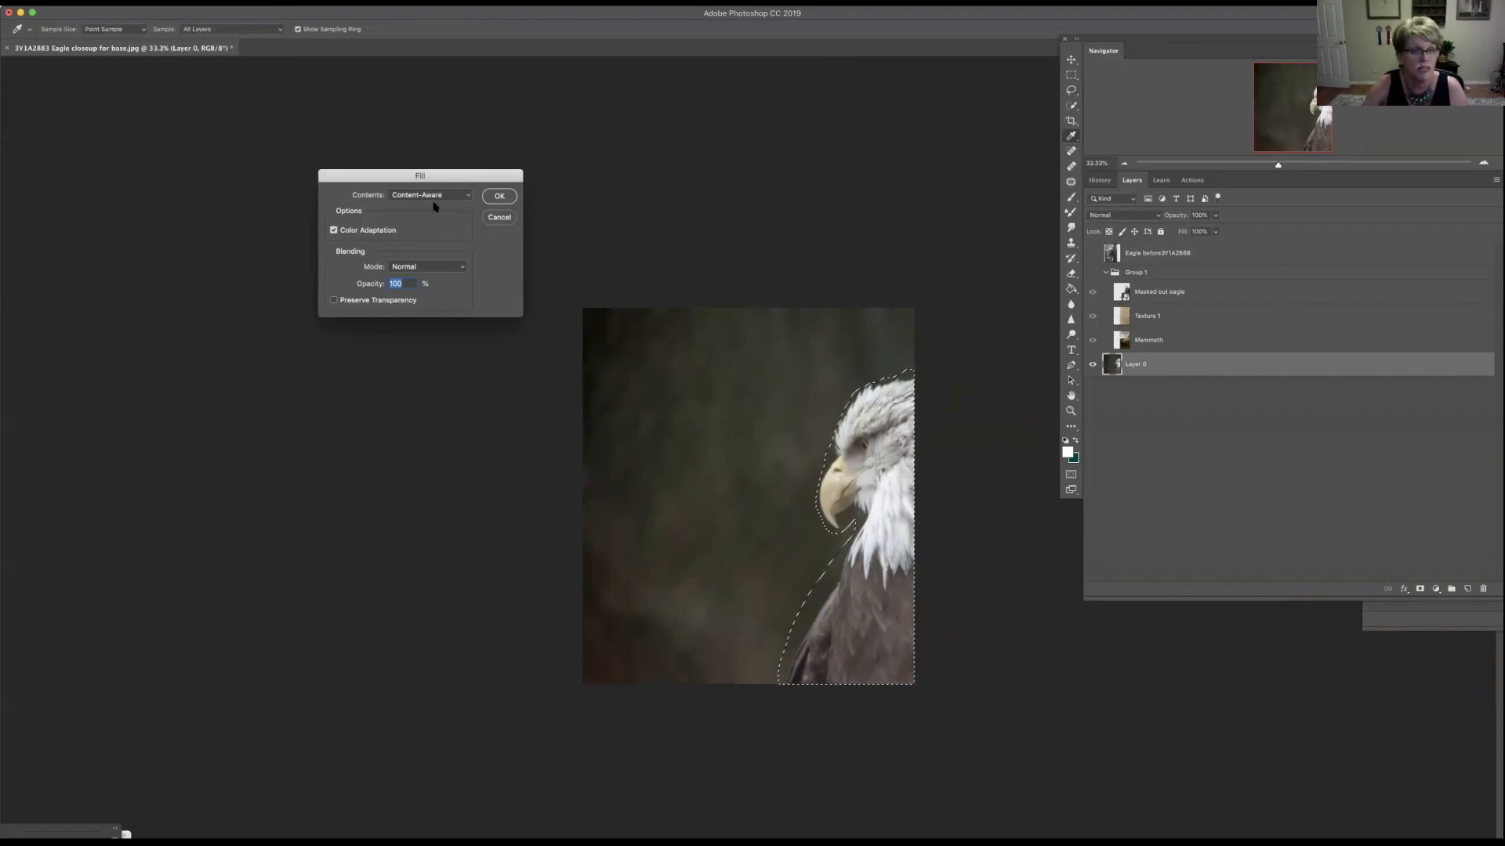
left_click(497, 196)
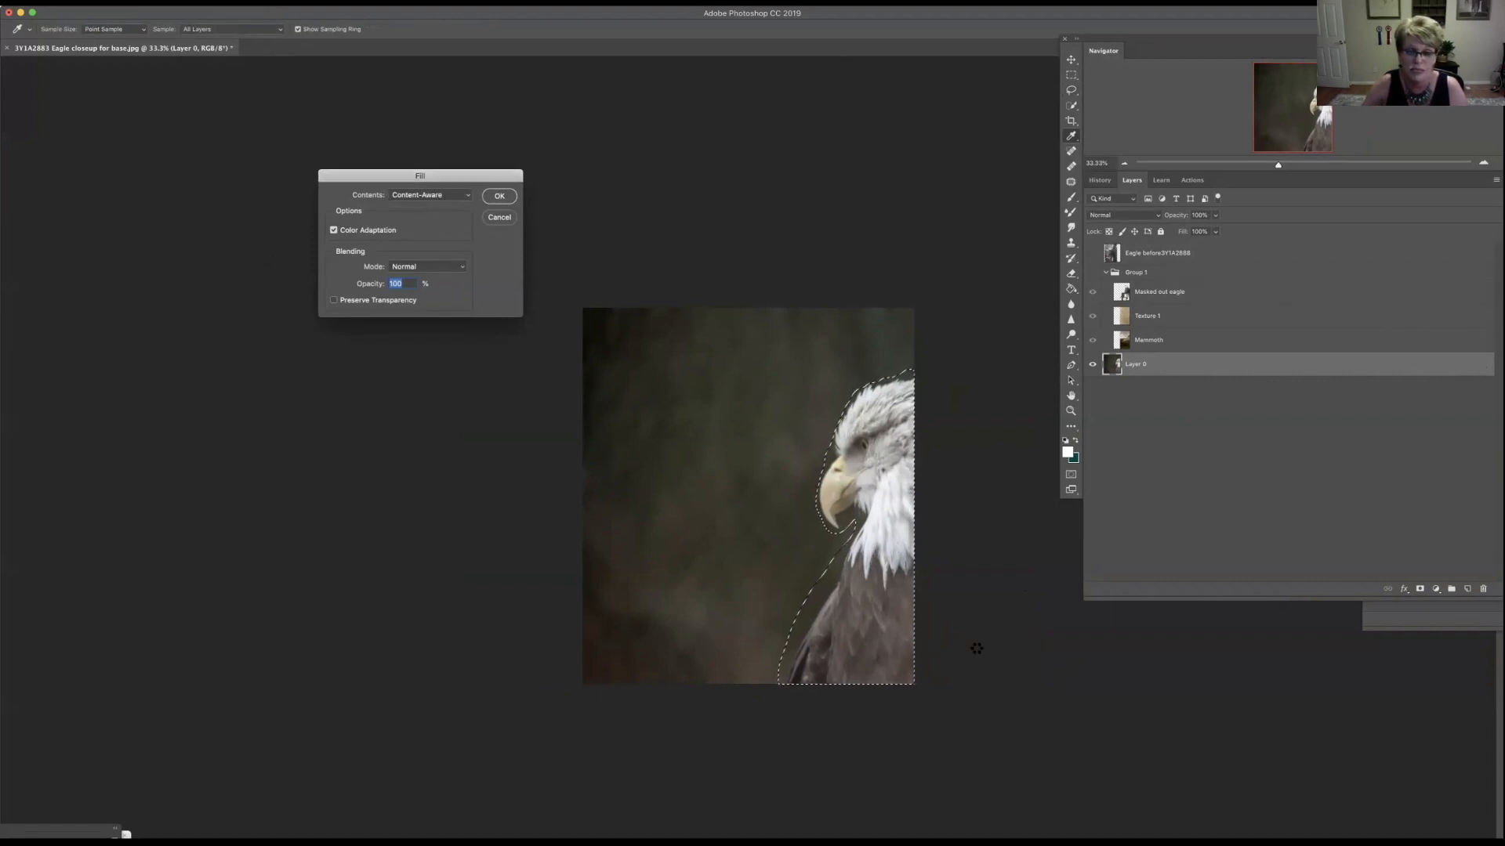
key("l")
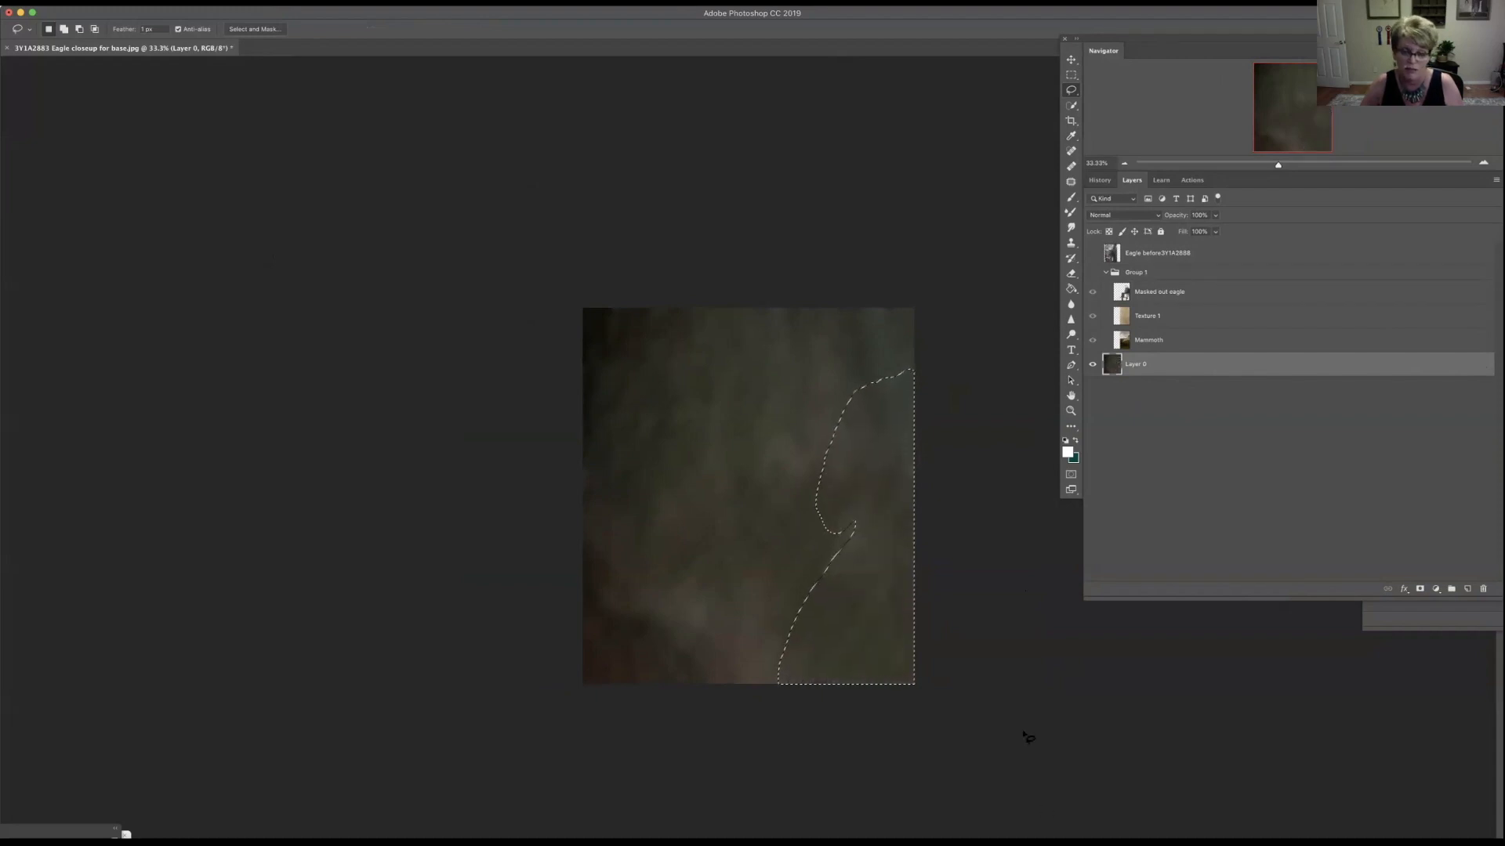
left_click(1056, 785)
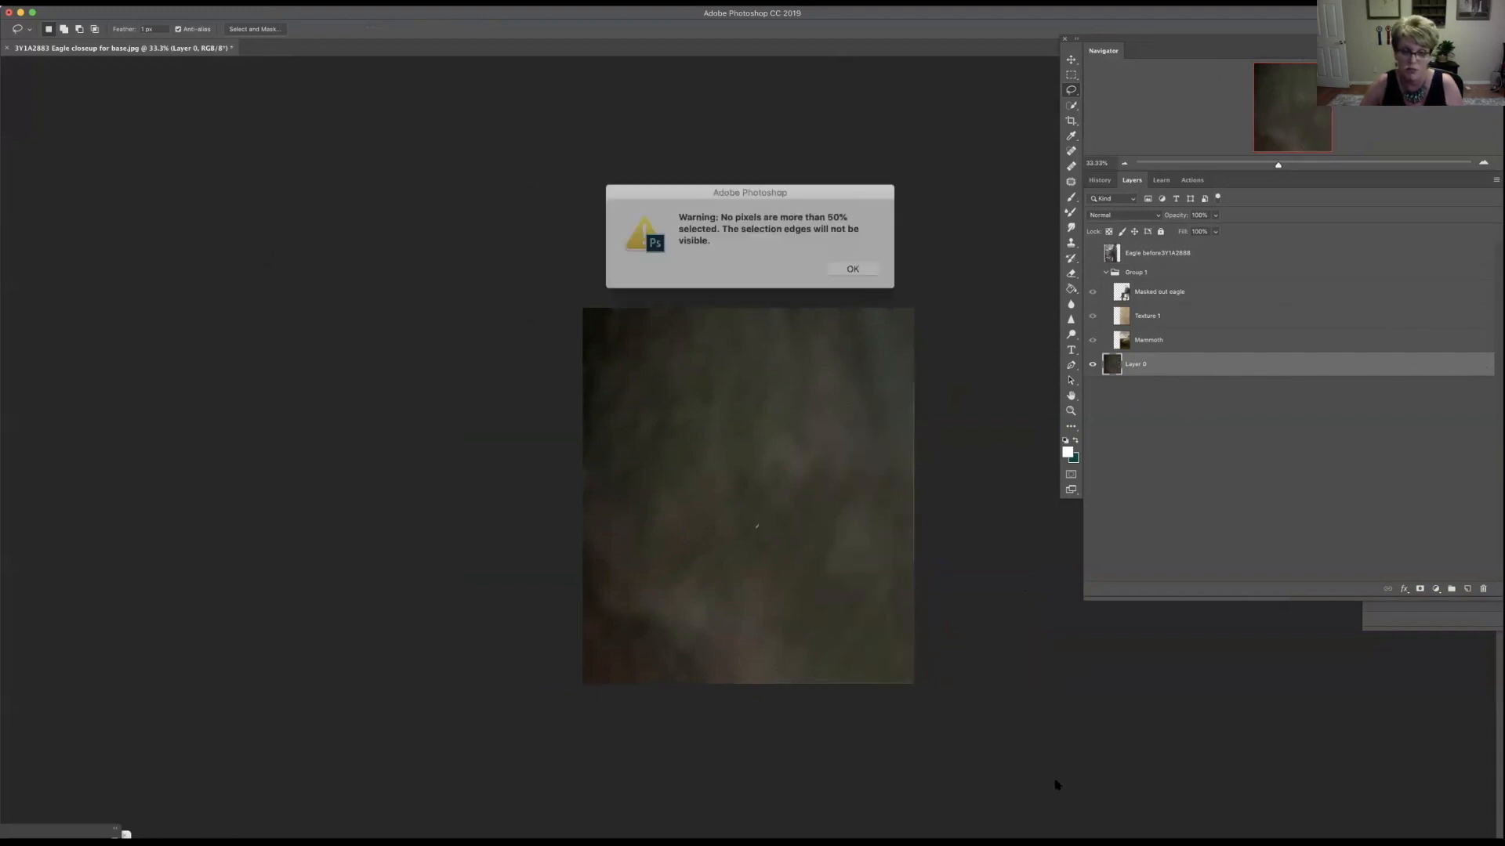
left_click(833, 265)
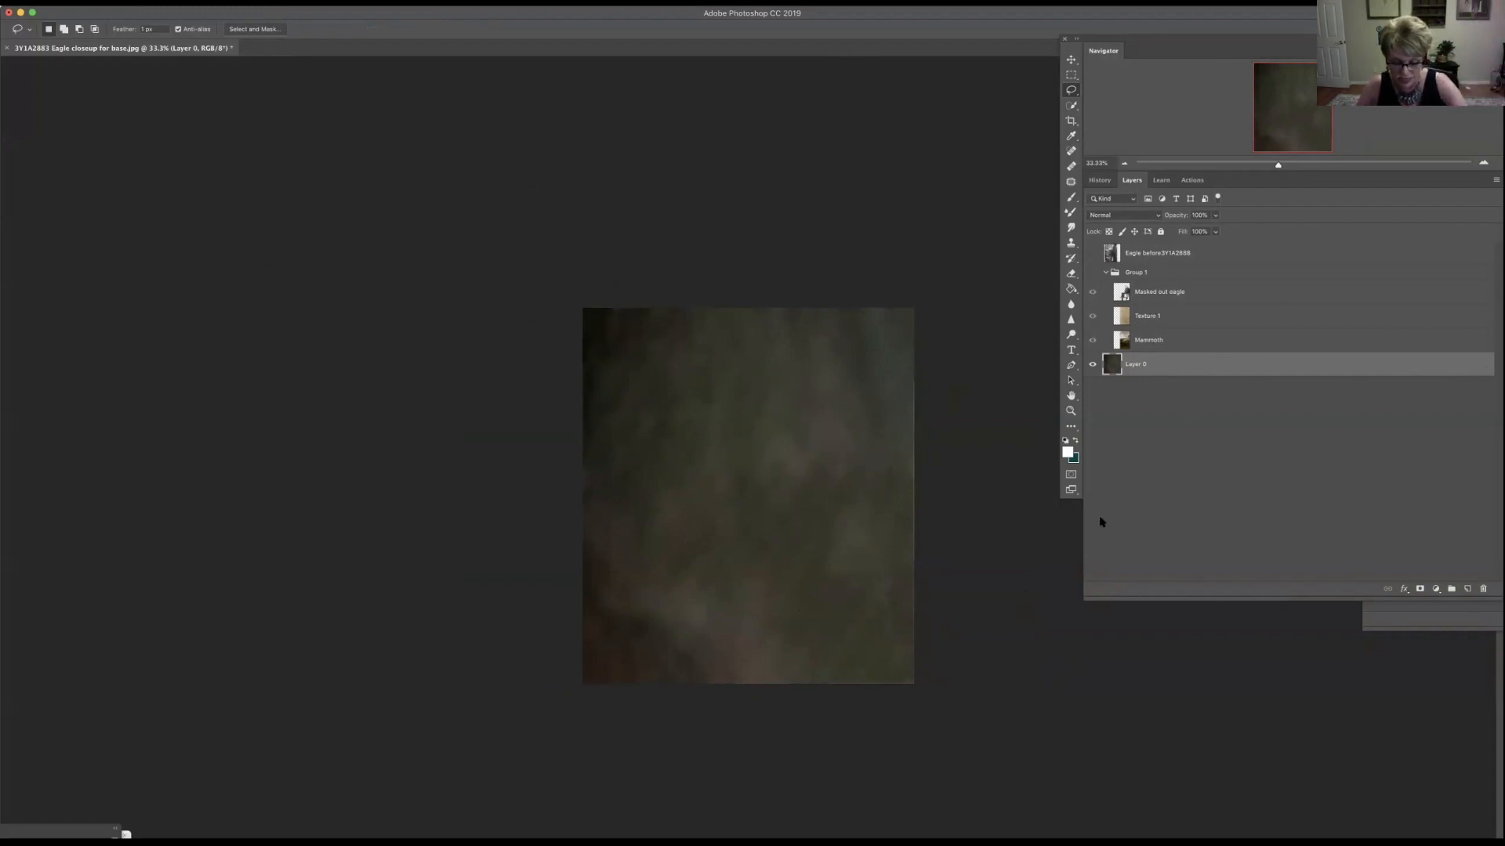
Step: Duplicate Layer 0 and flip the copy horizontally
key("ctrl+shift+alt+n")
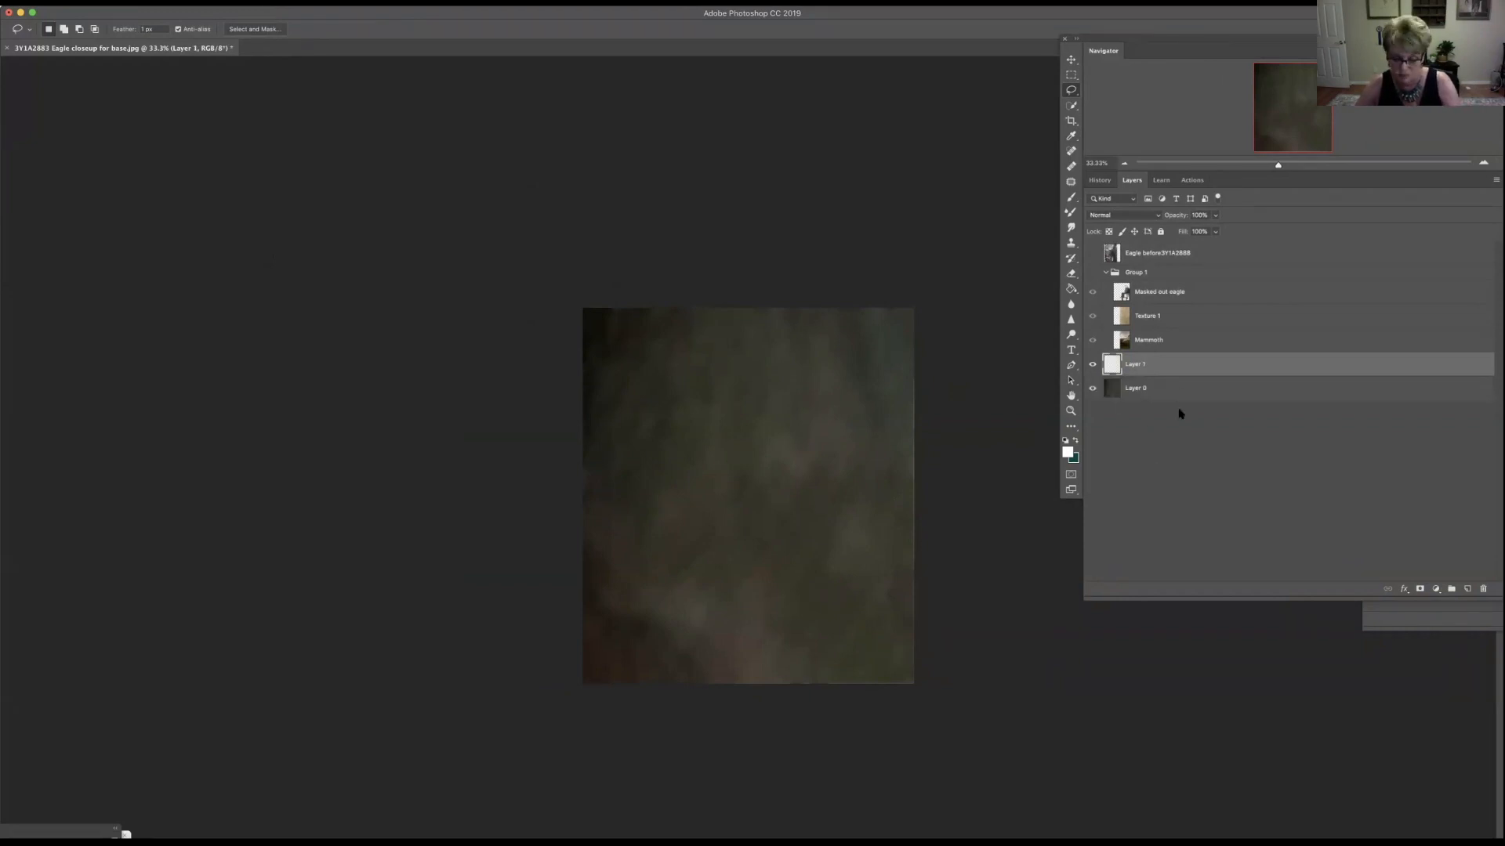
key("ctrl+z")
key("ctrl+j")
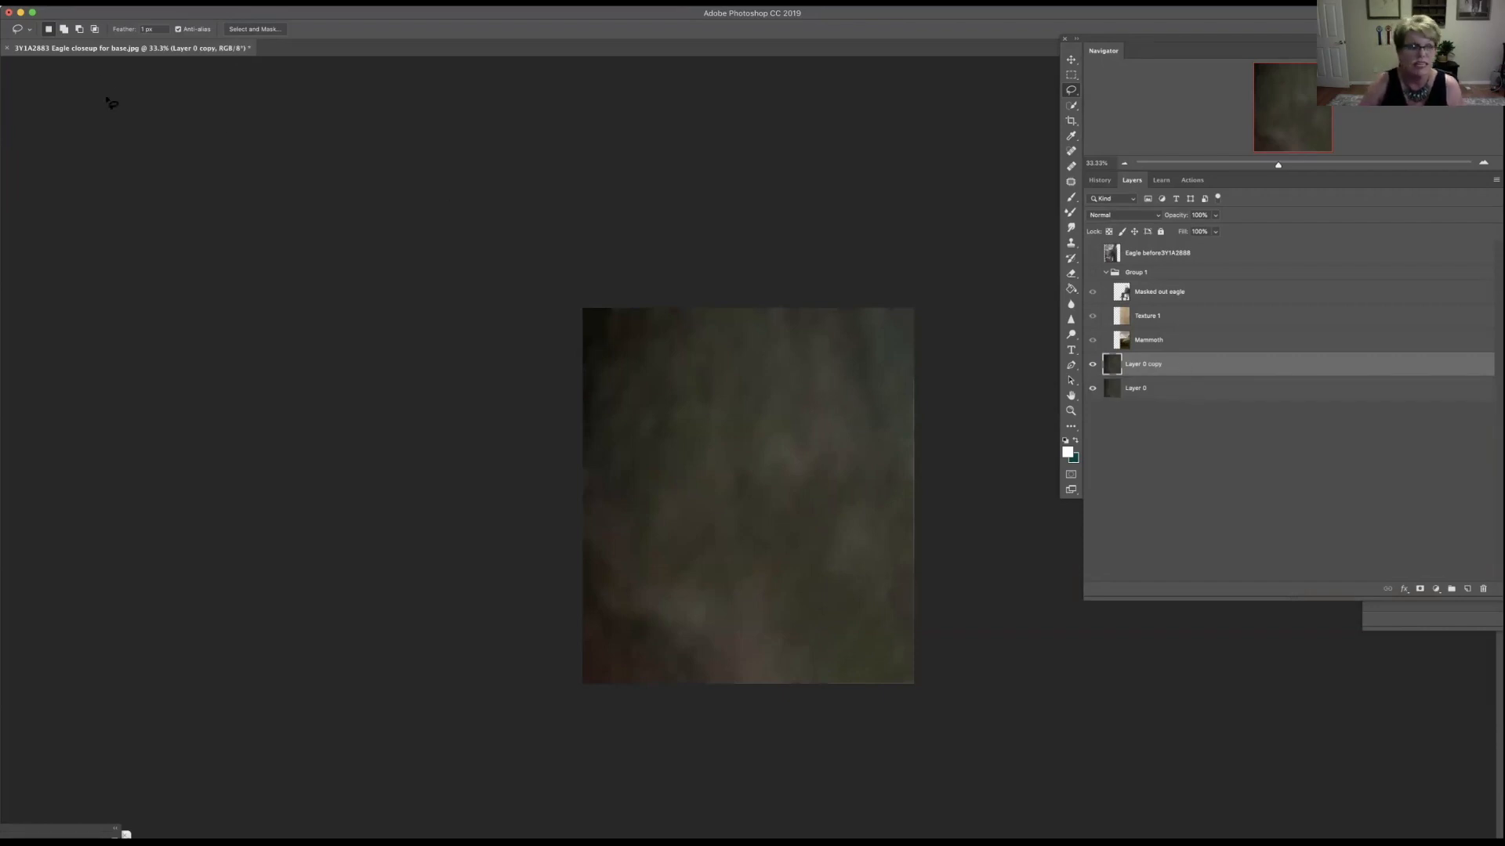
left_click(109, 9)
mouse_move(222, 275)
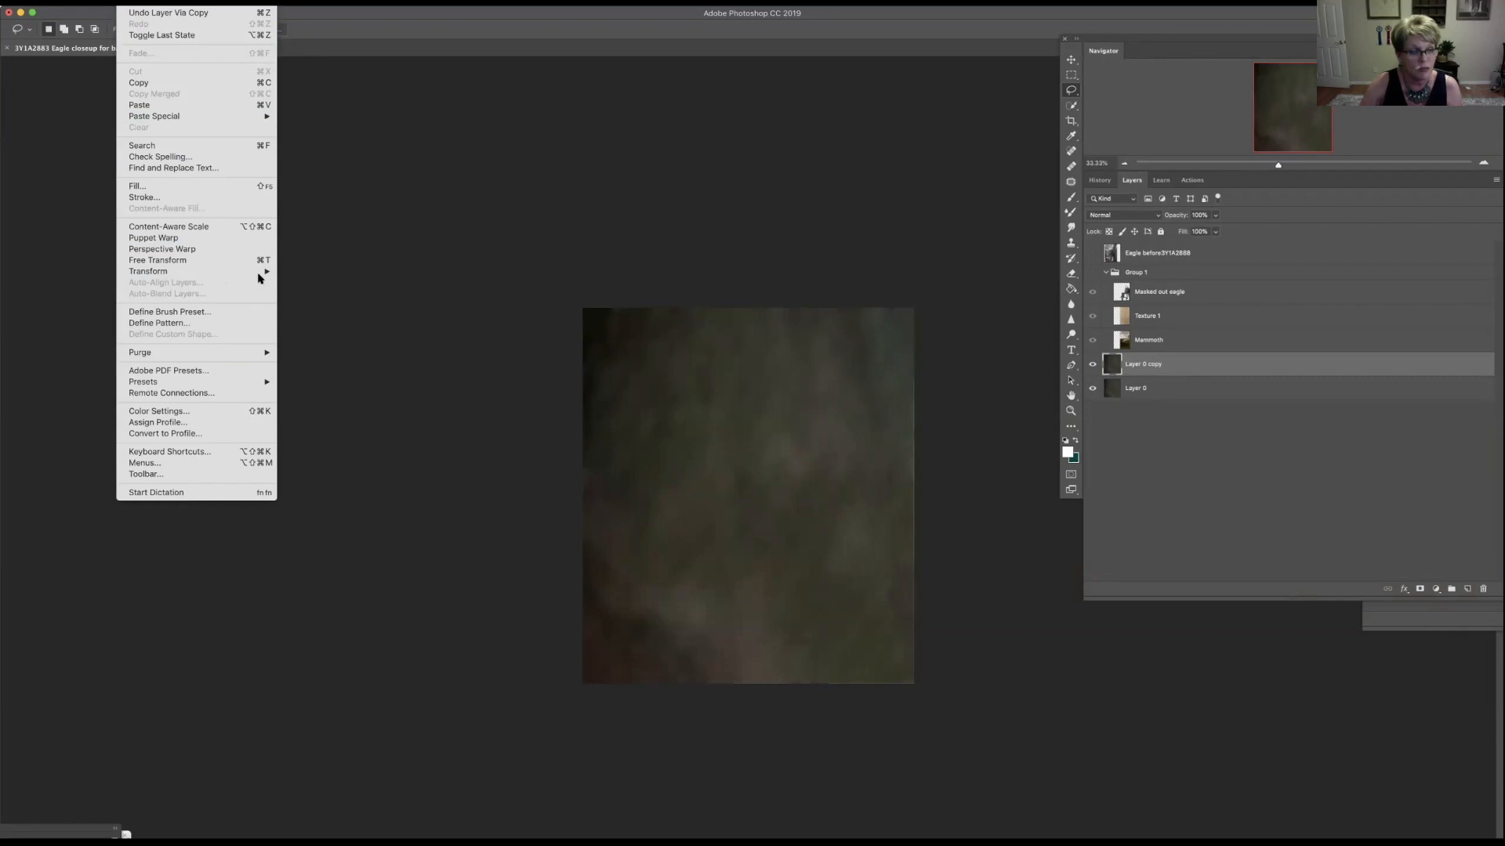
left_click(394, 402)
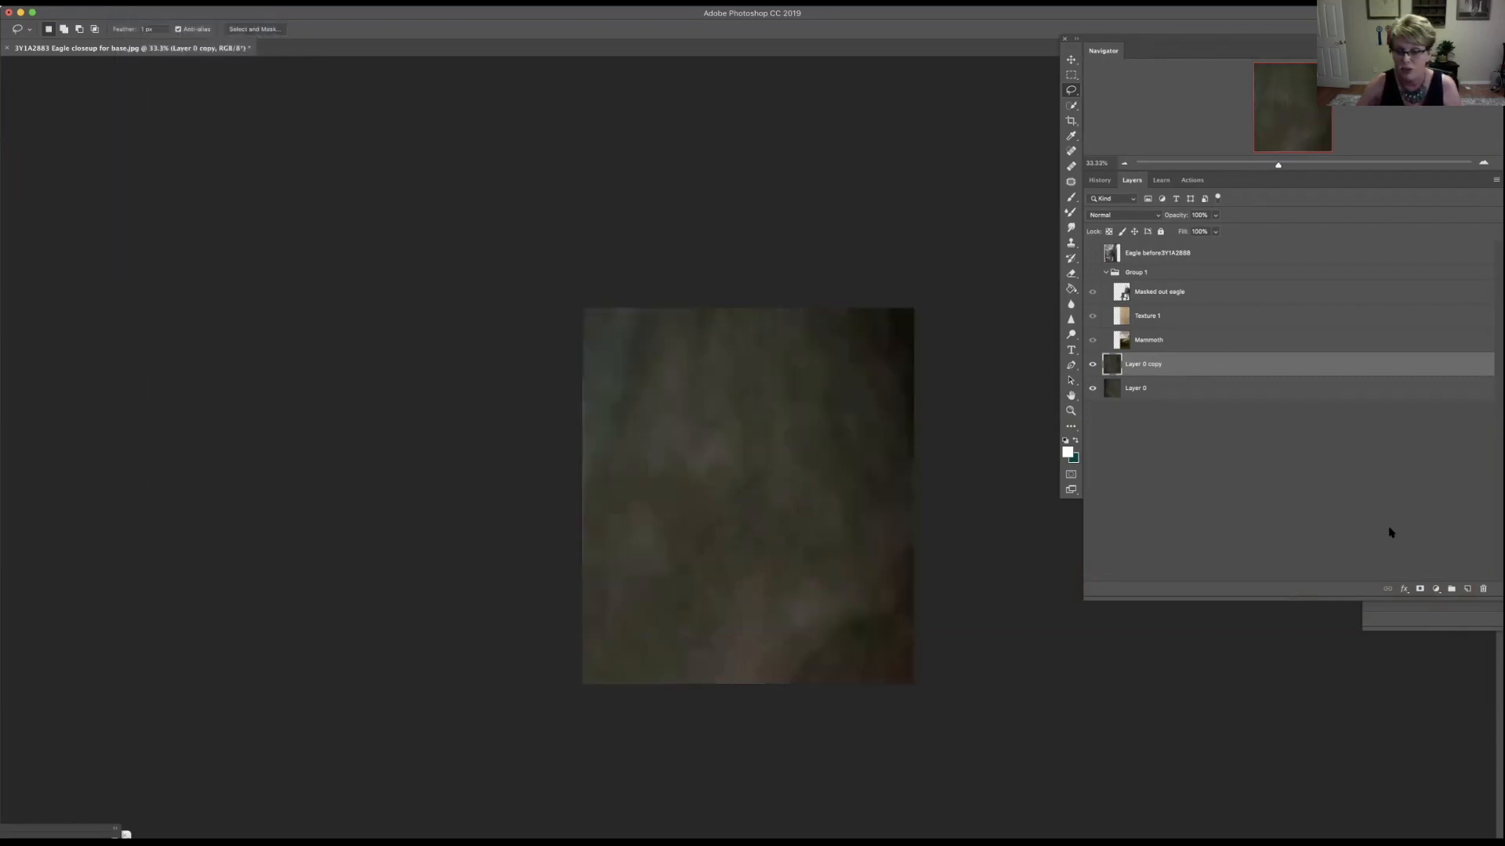
Step: Add a layer mask to Layer 0 copy and paint its left half black with a large brush at 100% opacity
left_click(1419, 590)
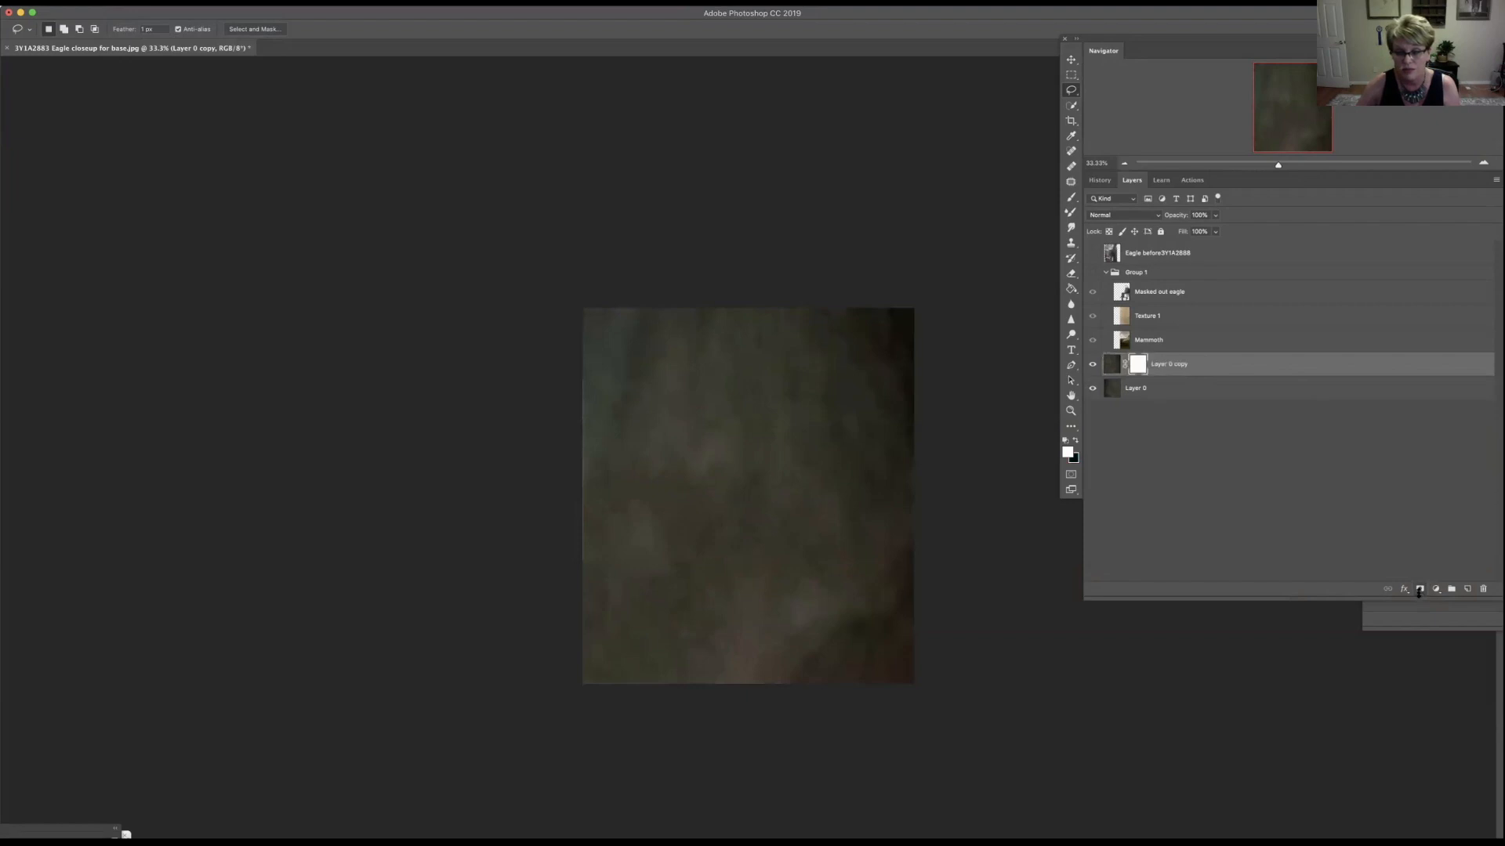
left_click(1071, 199)
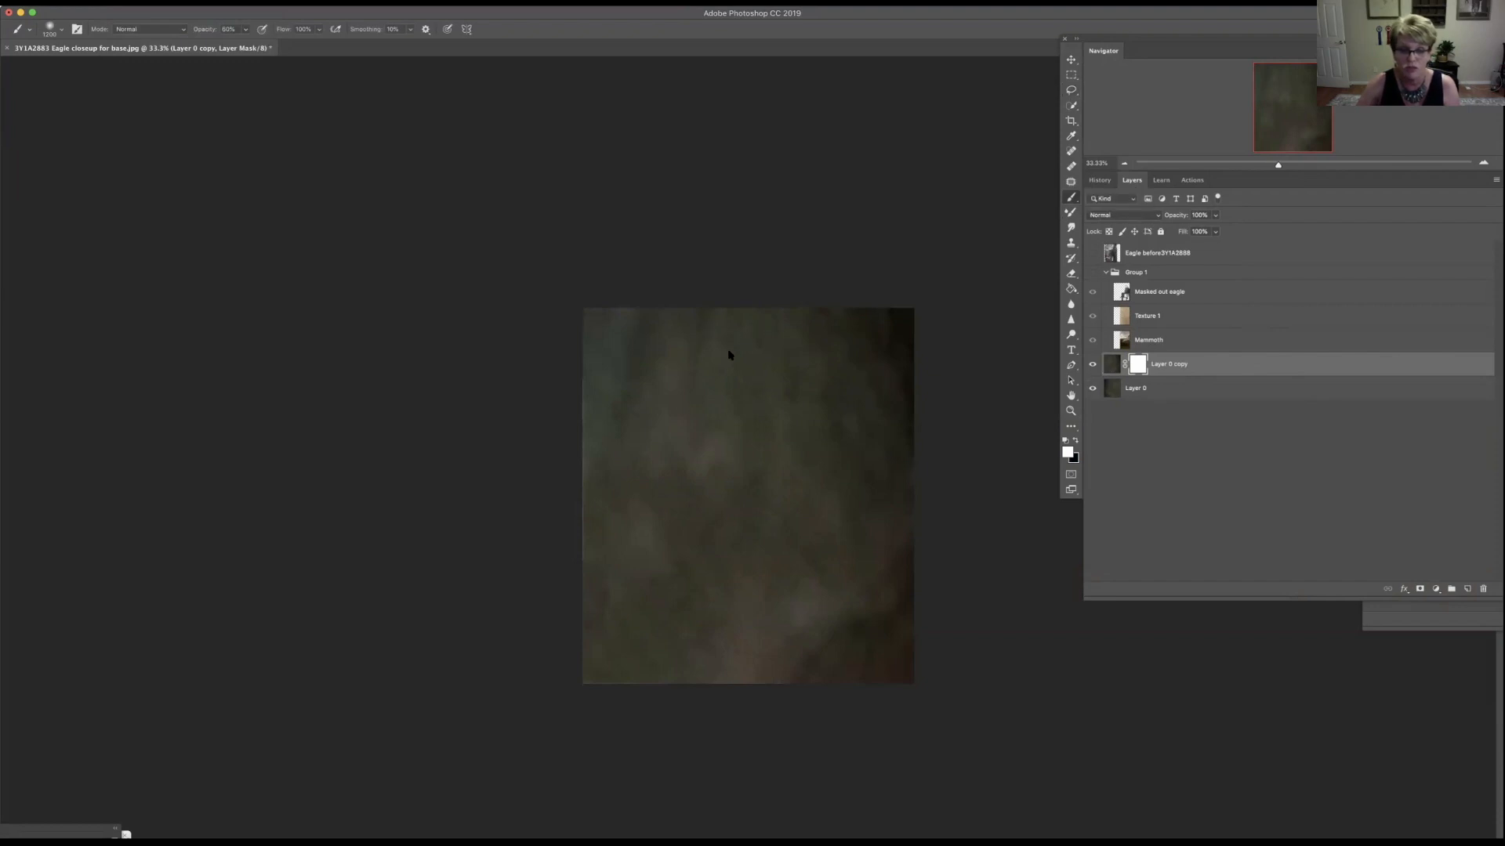
left_click(245, 29)
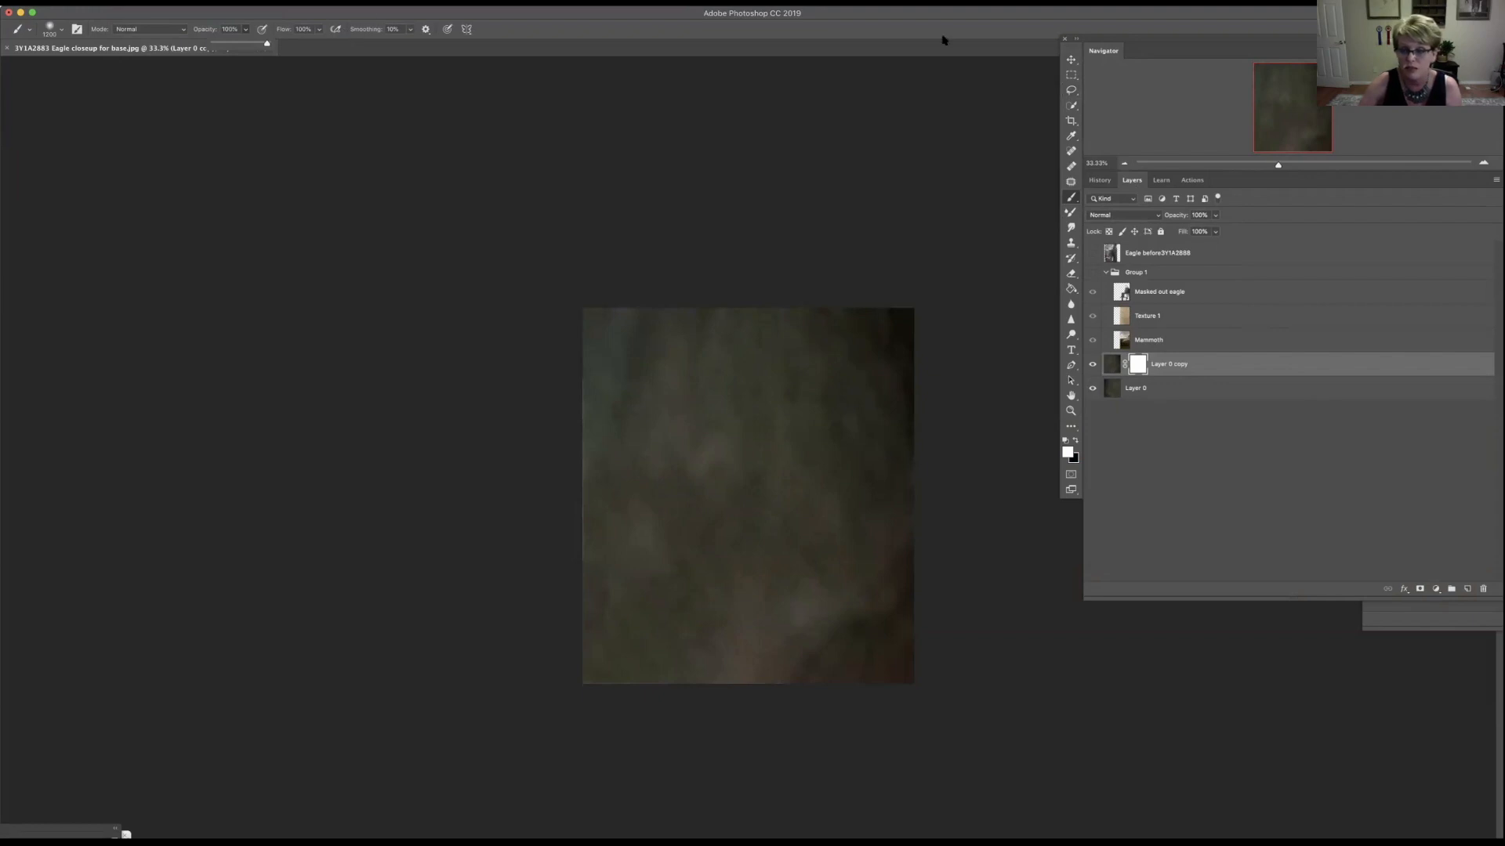
left_click(1075, 441)
mouse_move(694, 451)
left_mouse_down()
mouse_move(669, 355)
mouse_move(609, 334)
mouse_move(680, 367)
mouse_move(725, 351)
mouse_move(644, 529)
mouse_move(601, 483)
mouse_move(631, 709)
mouse_move(706, 675)
mouse_move(772, 681)
left_mouse_up()
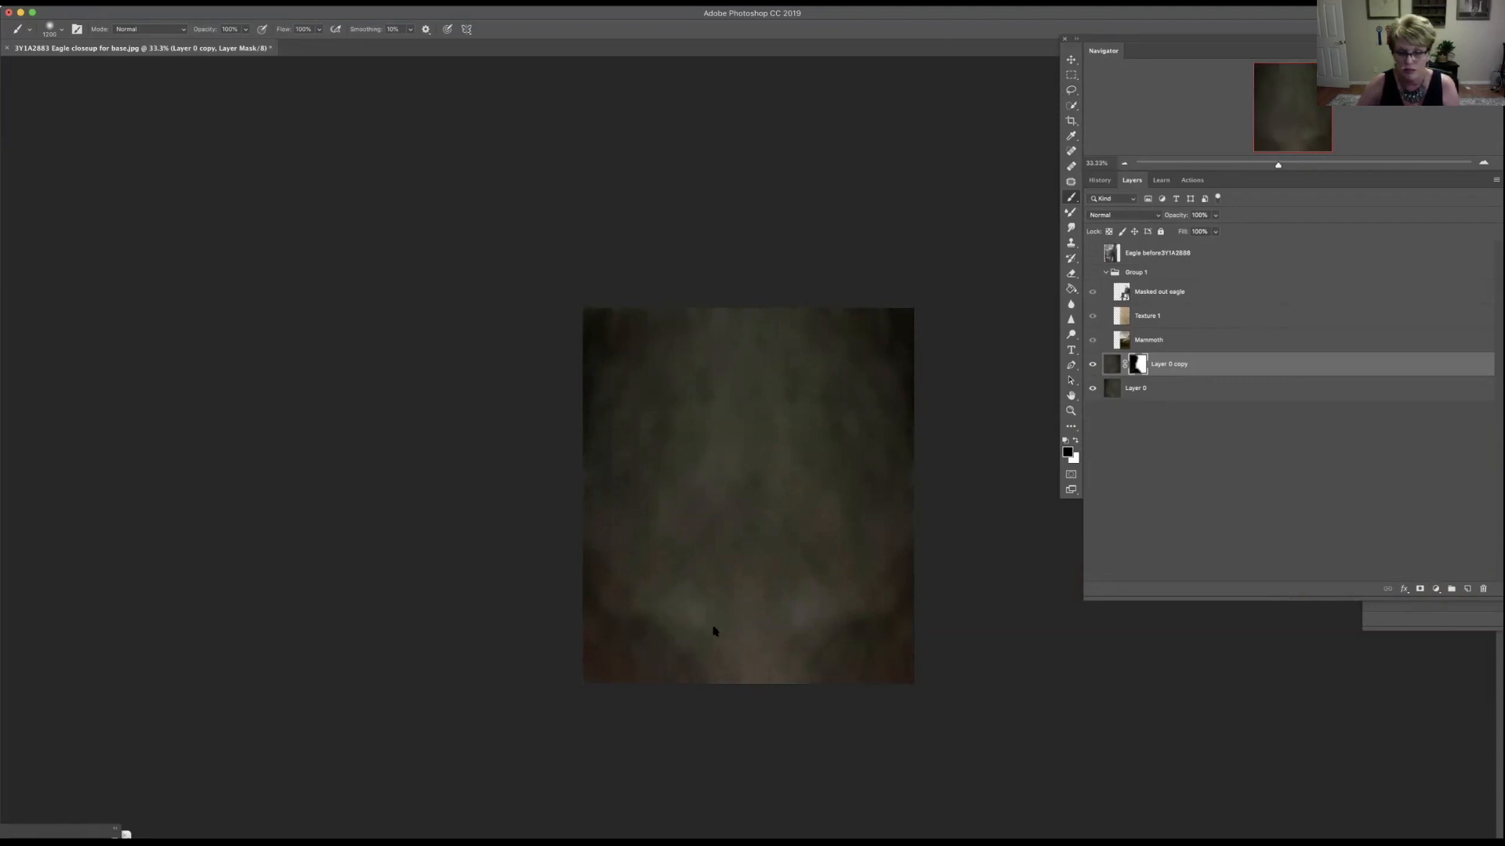
key("c")
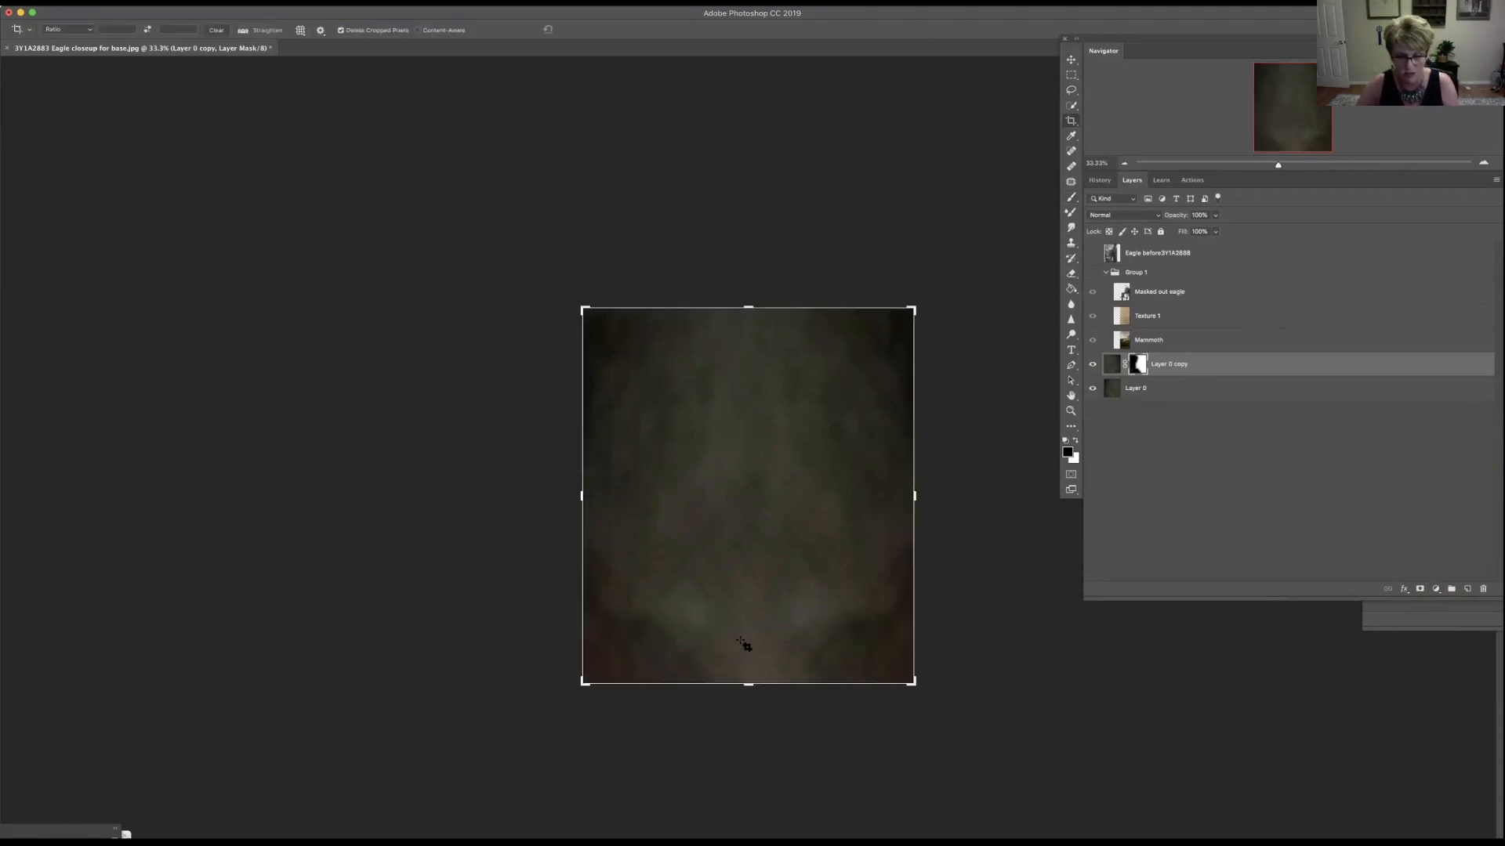
left_click(979, 579)
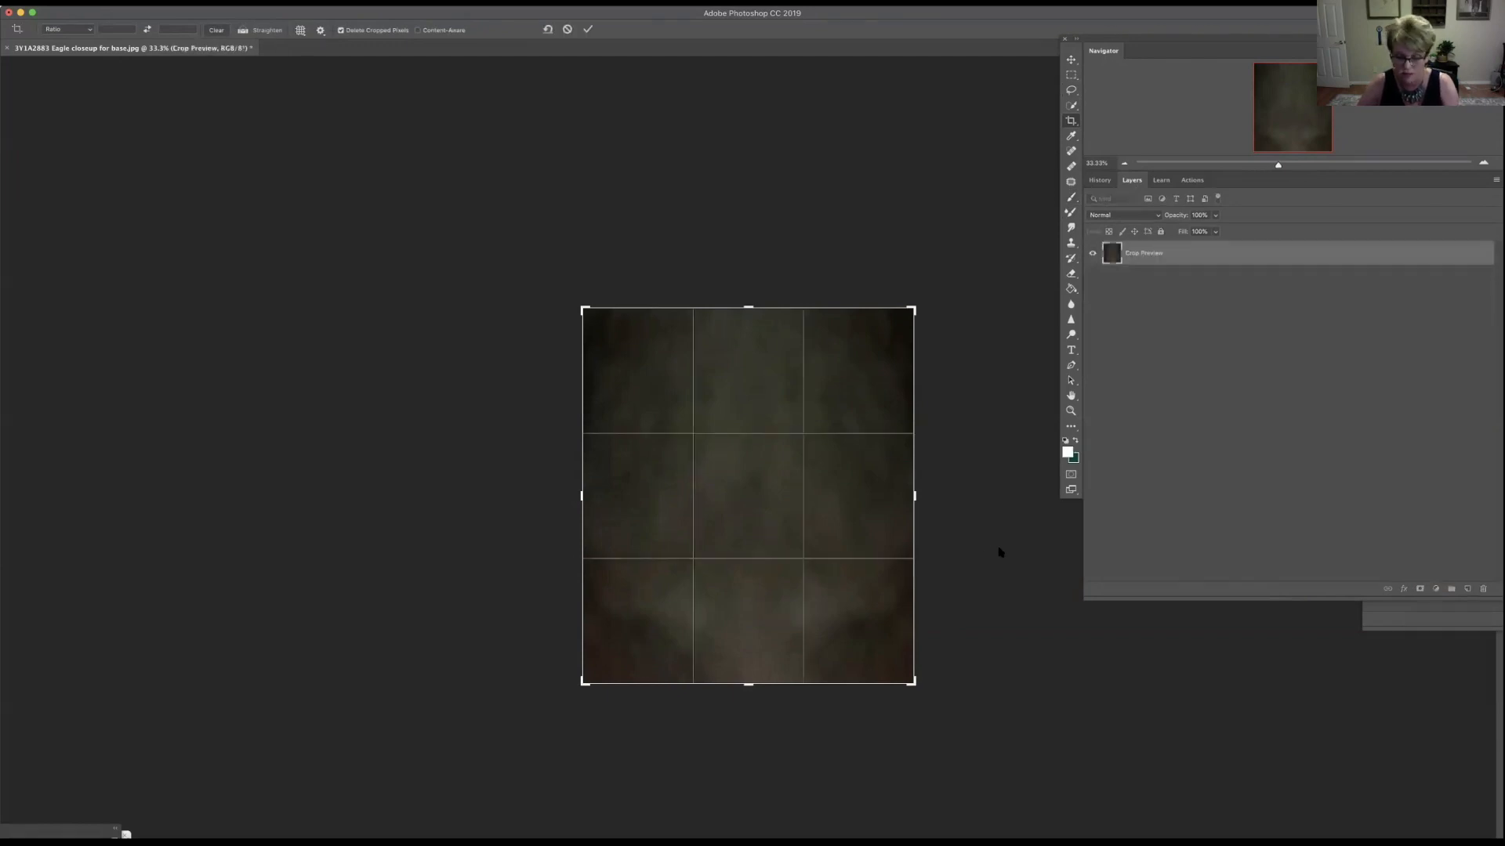
key("m")
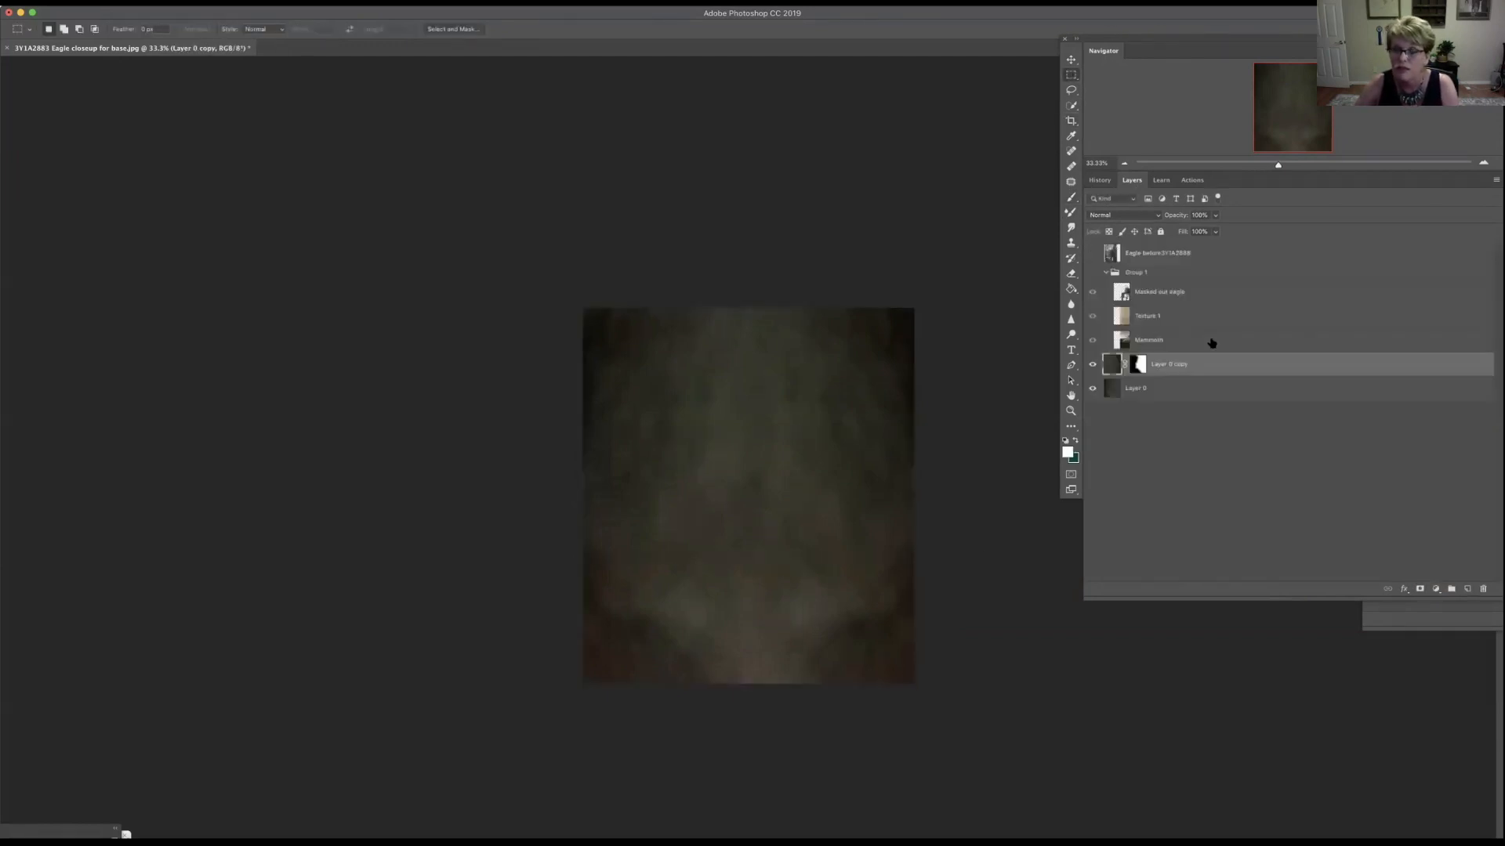
Step: Compare the blended background with and without Layer 0 copy
left_click(1211, 340)
left_click(1194, 392)
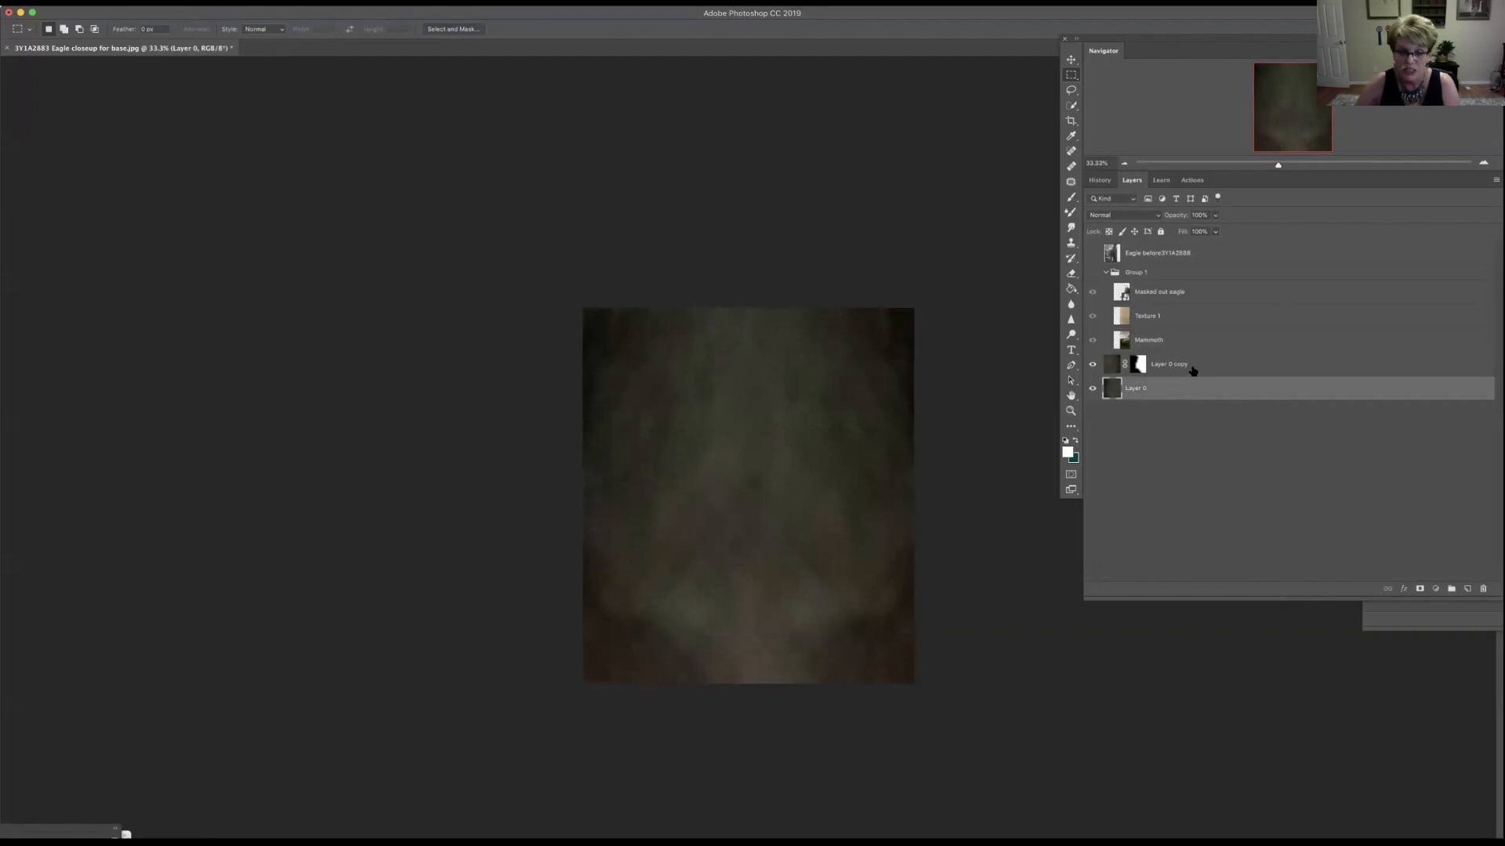
left_click(1192, 368)
left_click(1093, 365)
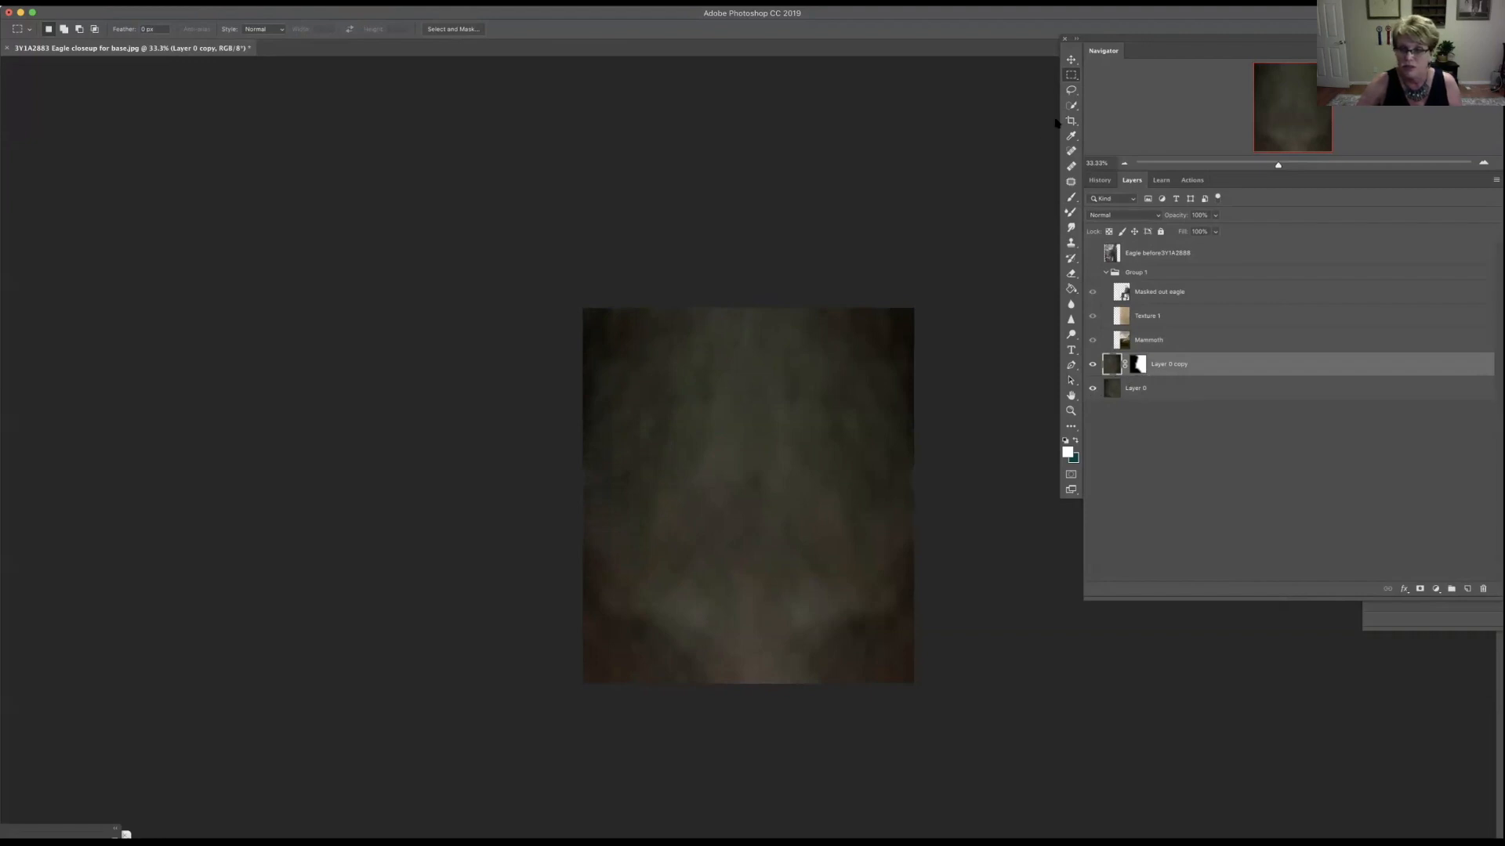
Step: Try to brush white over the upper-left corner of Layer 0 copy's image, and undo the strokes
left_click(1071, 198)
left_click_drag(607, 330, 615, 368)
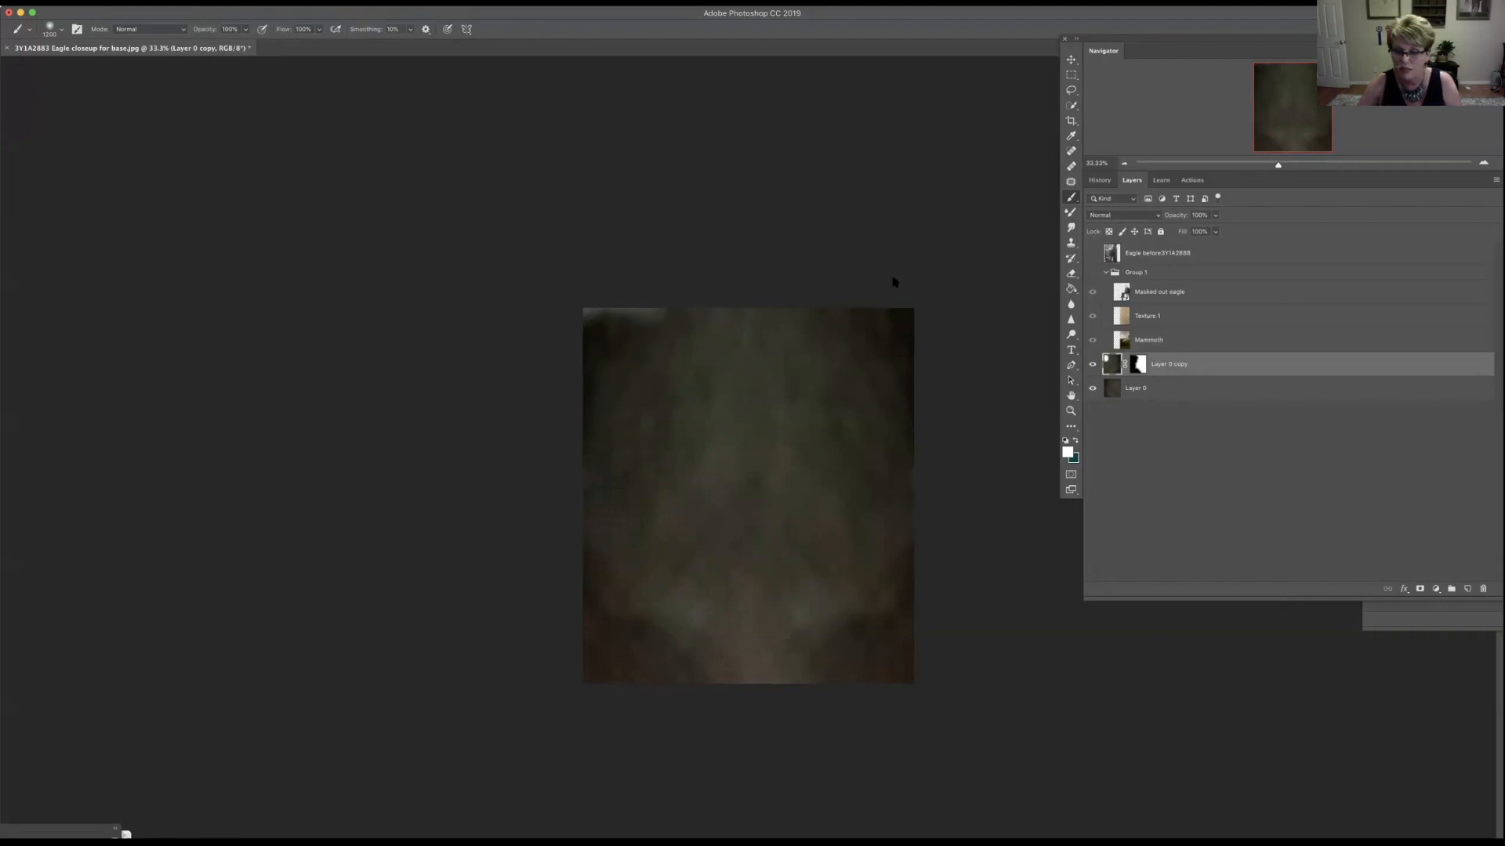
left_click(128, 4)
left_click(160, 12)
left_click(128, 4)
left_click(197, 17)
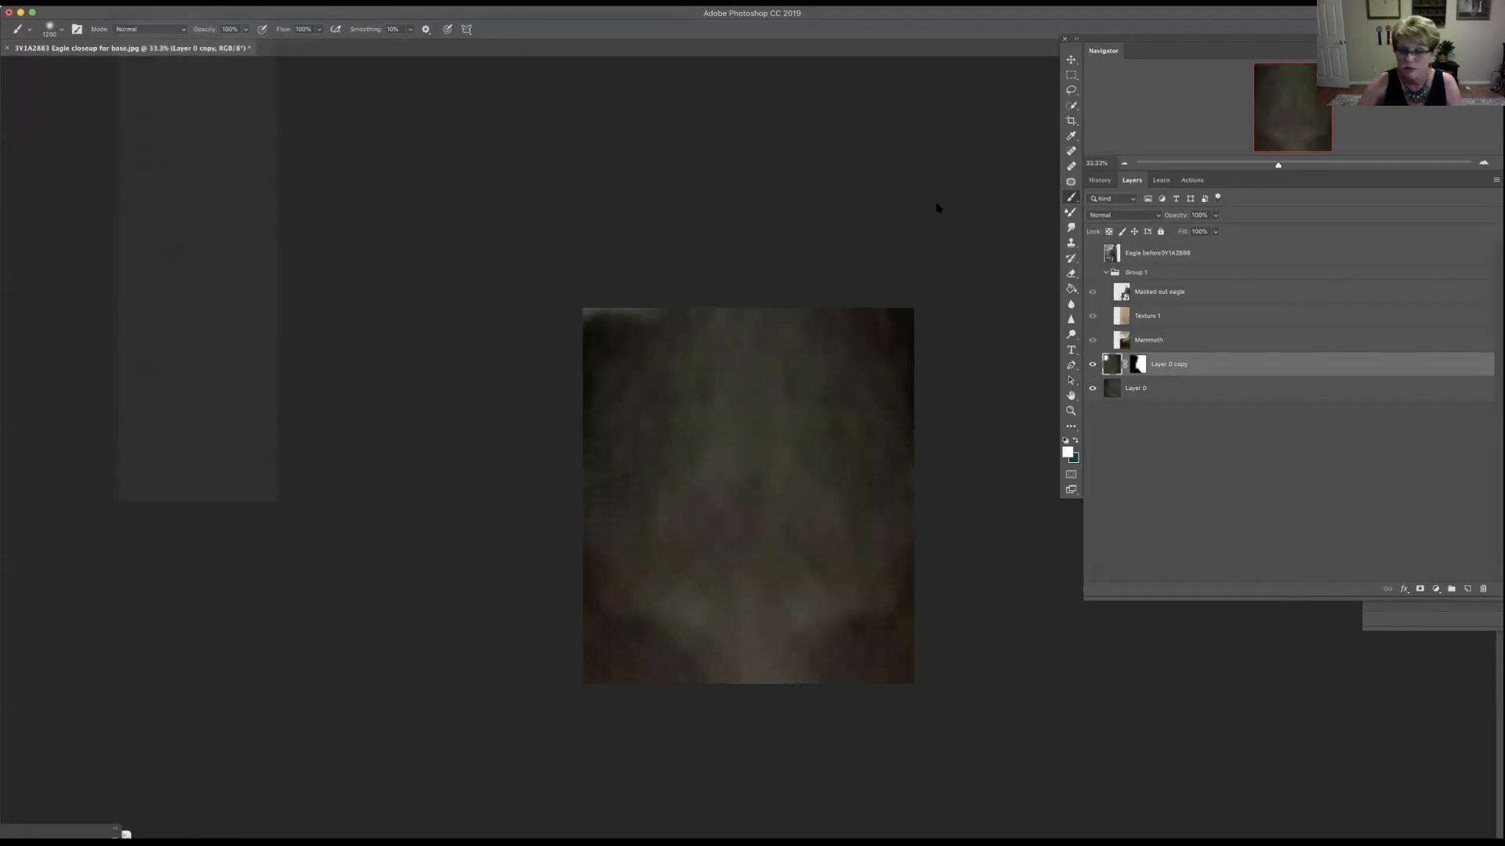
Step: Paint white on Layer 0 copy's mask in the upper-left area, and refine the mask with the brush at 20% opacity
left_click(1142, 368)
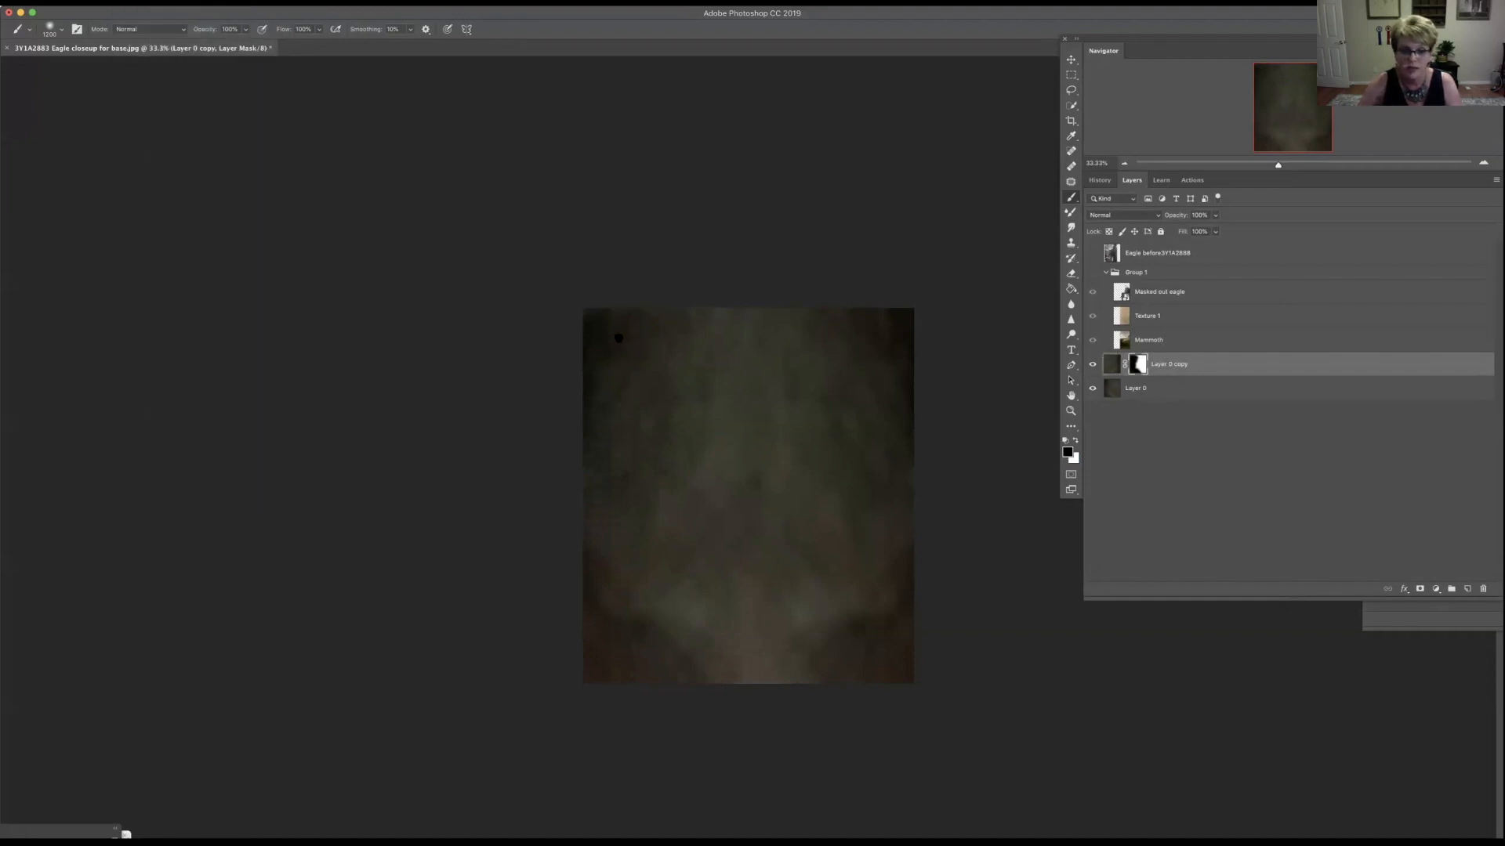
key("x")
mouse_move(618, 328)
left_mouse_down()
mouse_move(585, 349)
mouse_move(595, 395)
mouse_move(623, 345)
mouse_move(683, 307)
mouse_move(638, 369)
left_mouse_up()
key("x")
key("2")
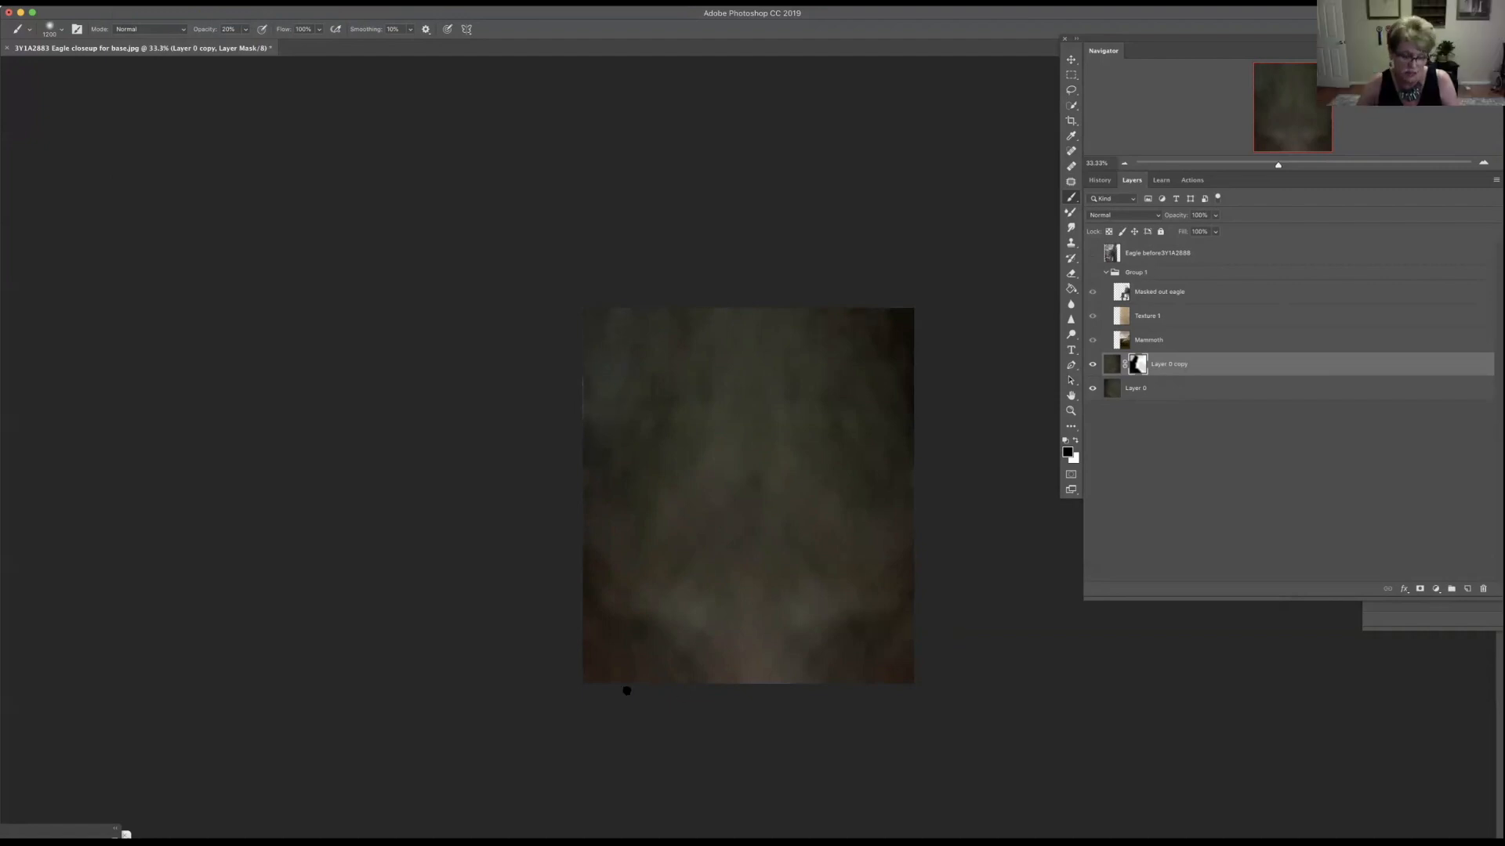
key("x")
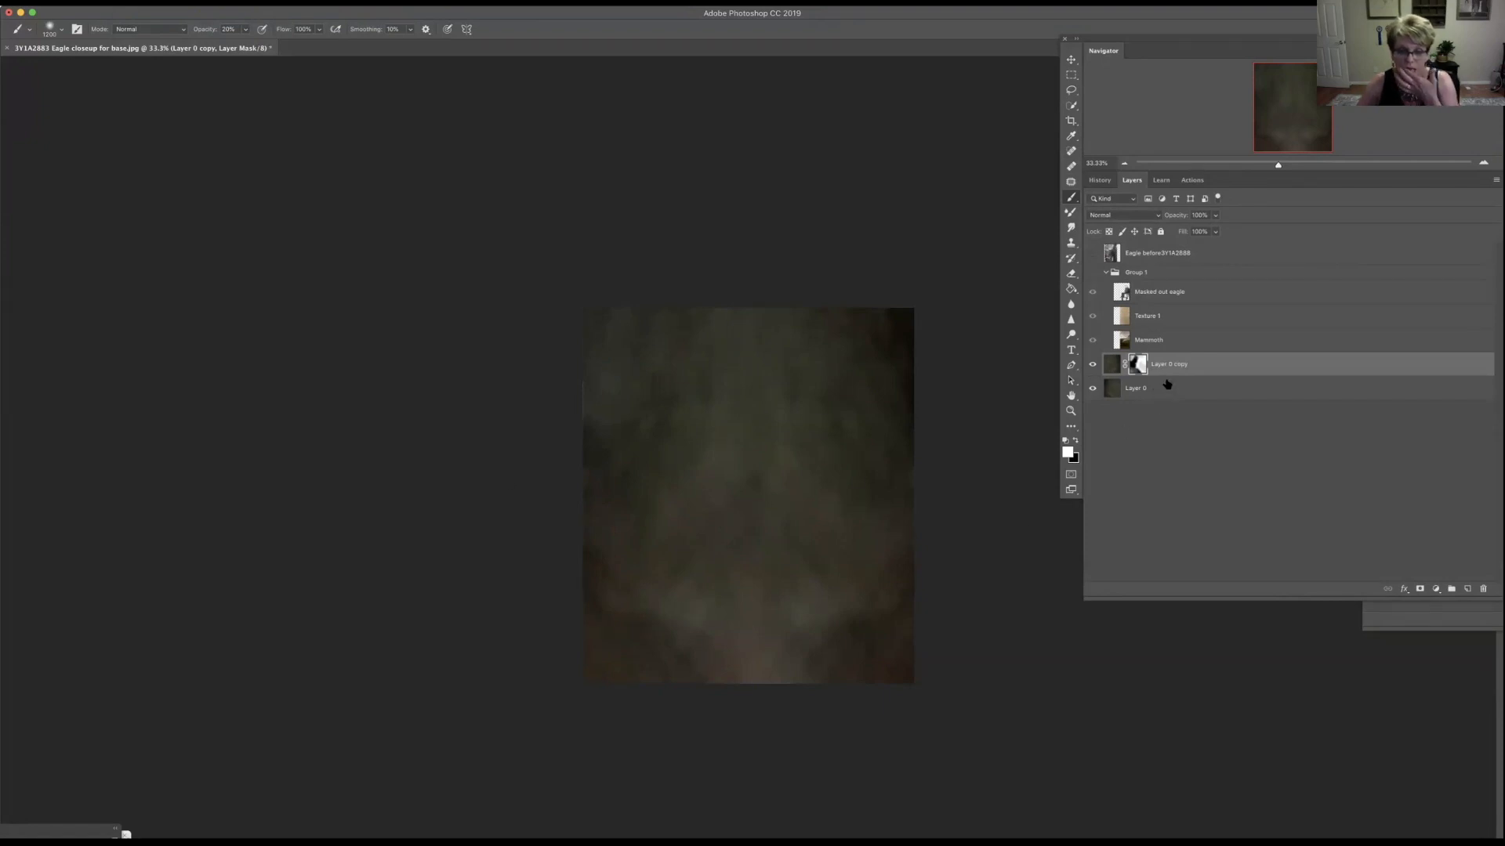
Step: Stamp the visible layers into a new layer above Layer 0 copy and smooth its mottled tones with an enlarged Smudge brush
left_click(1207, 367)
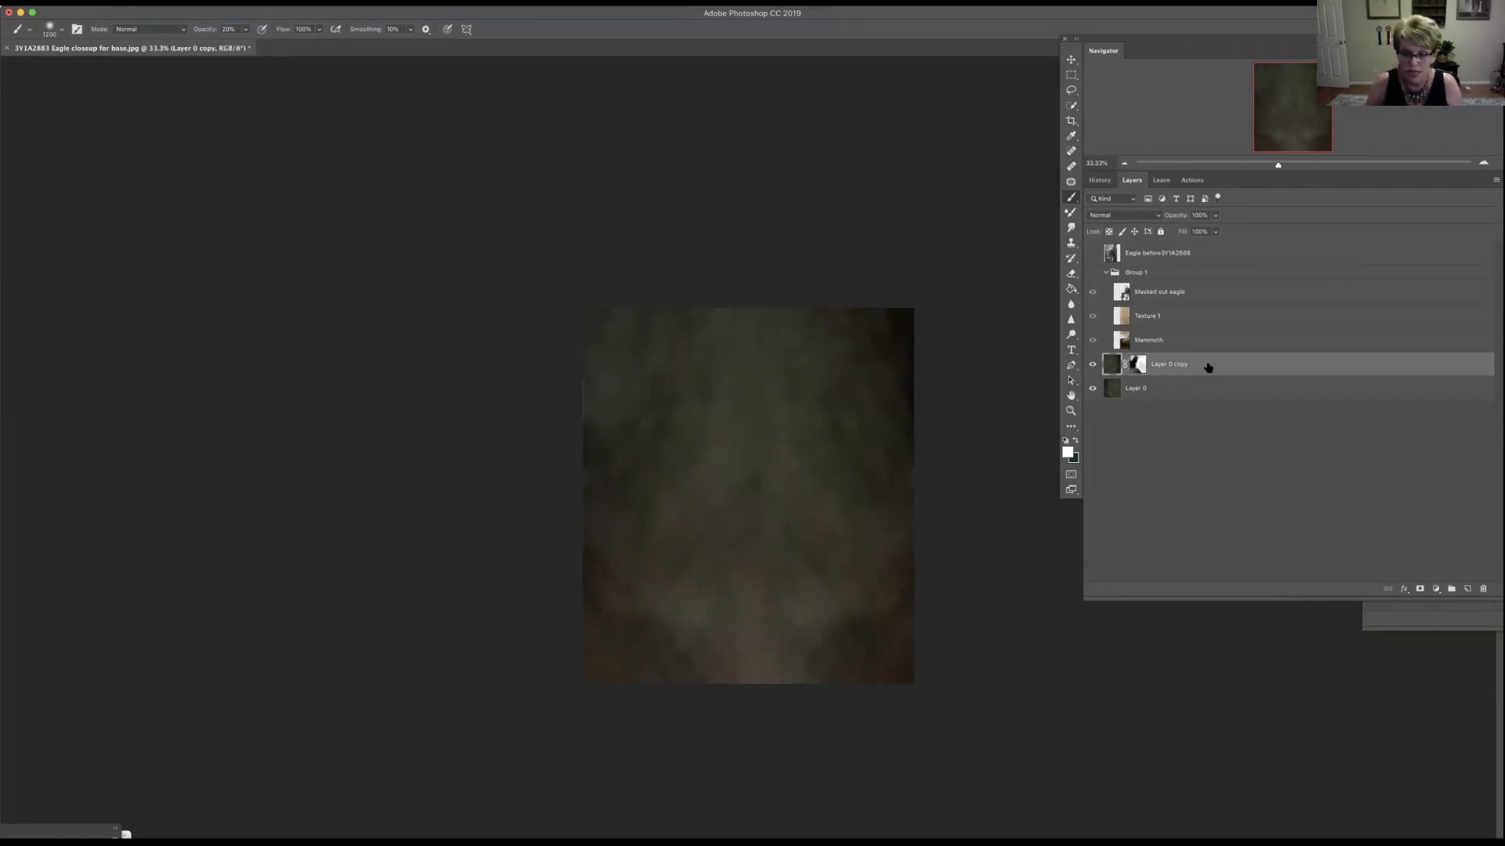
key("super+alt+shift+e")
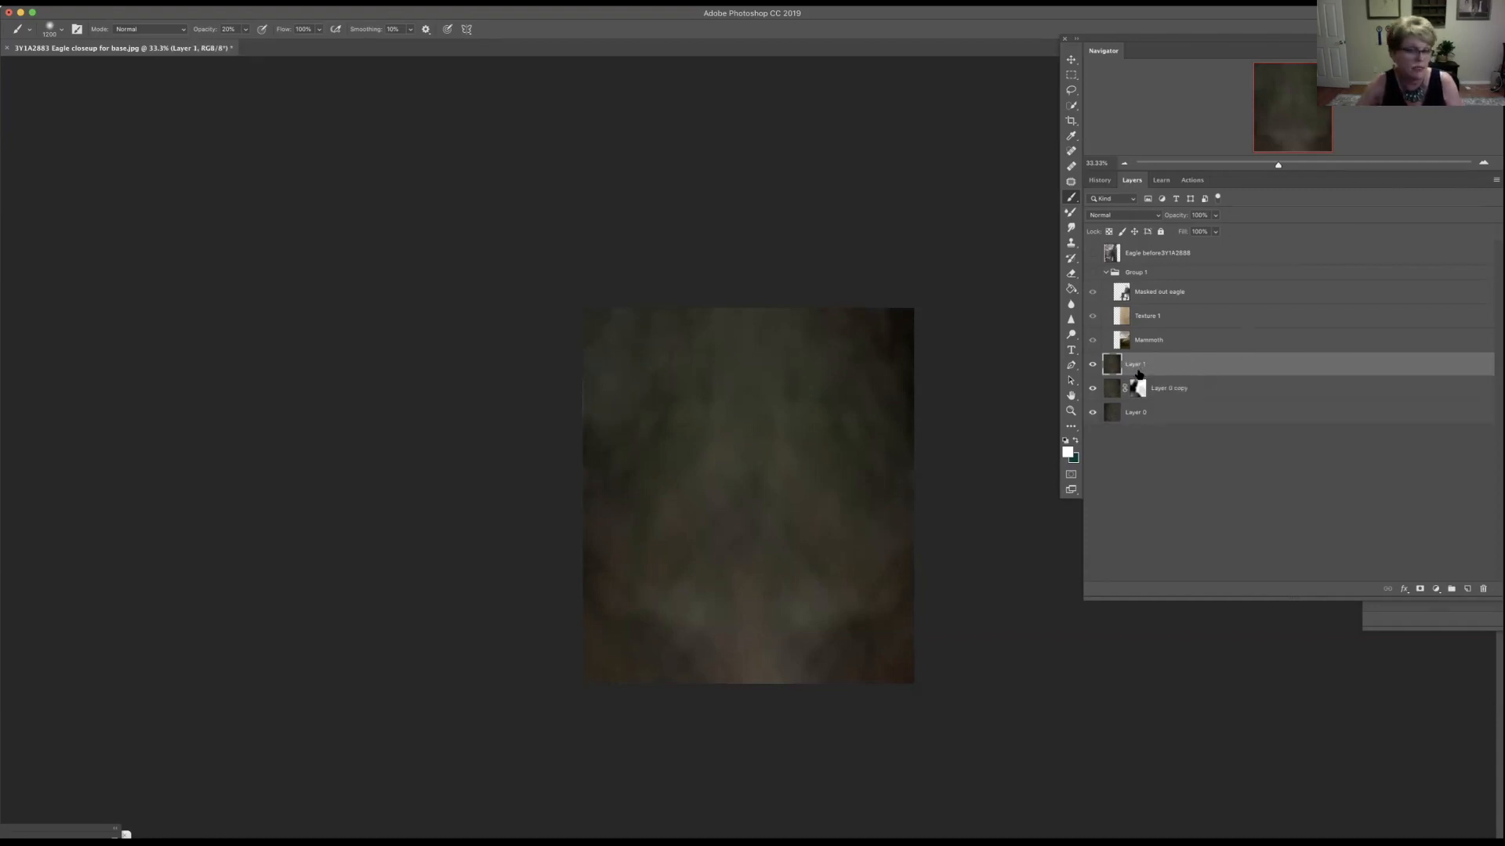
left_click(1069, 229)
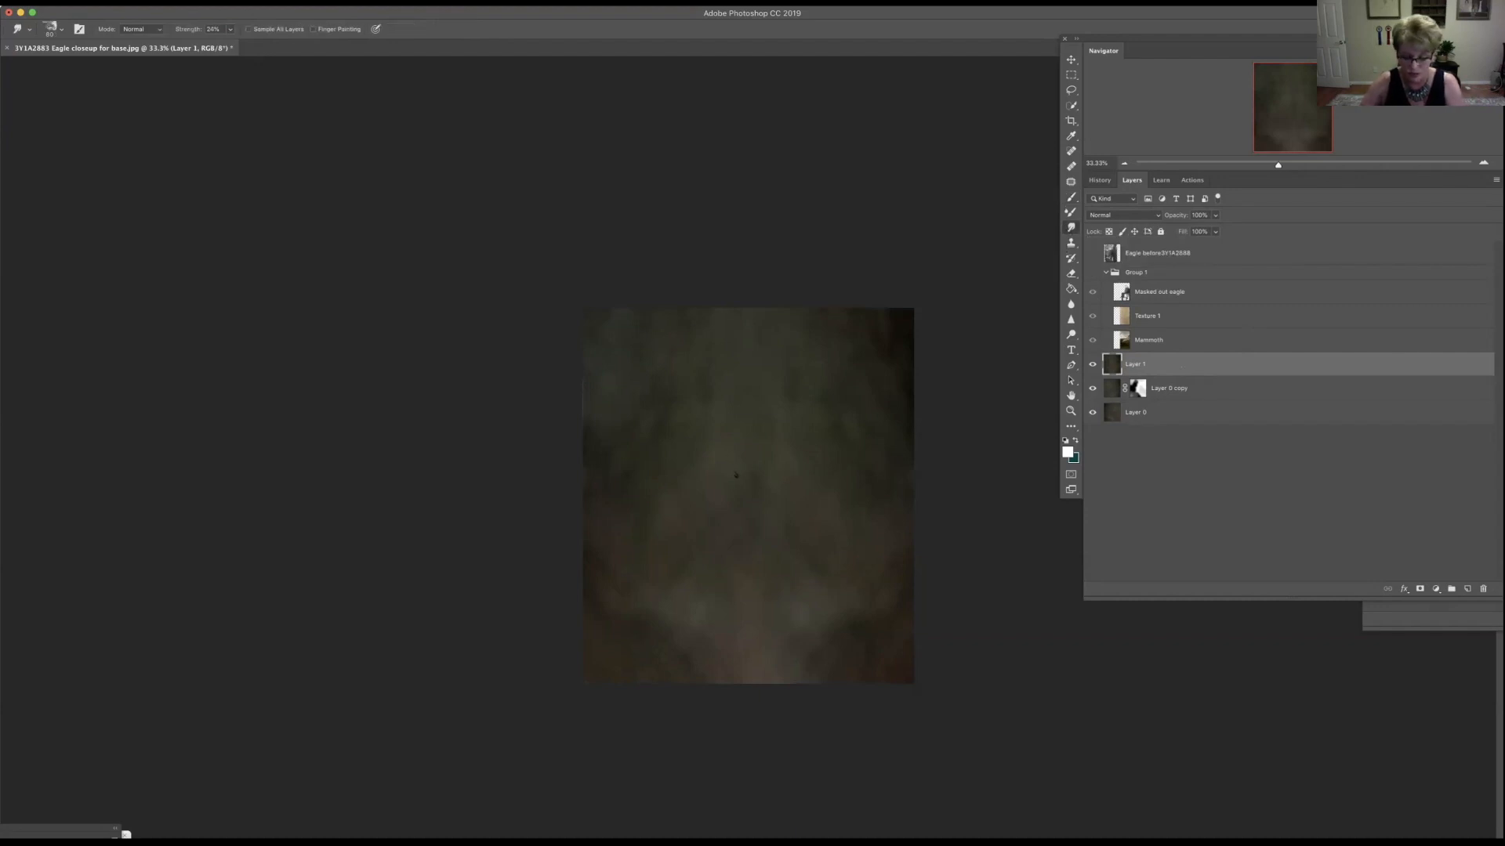
key("bracketright")
key("bracketright")
key("bracketright")
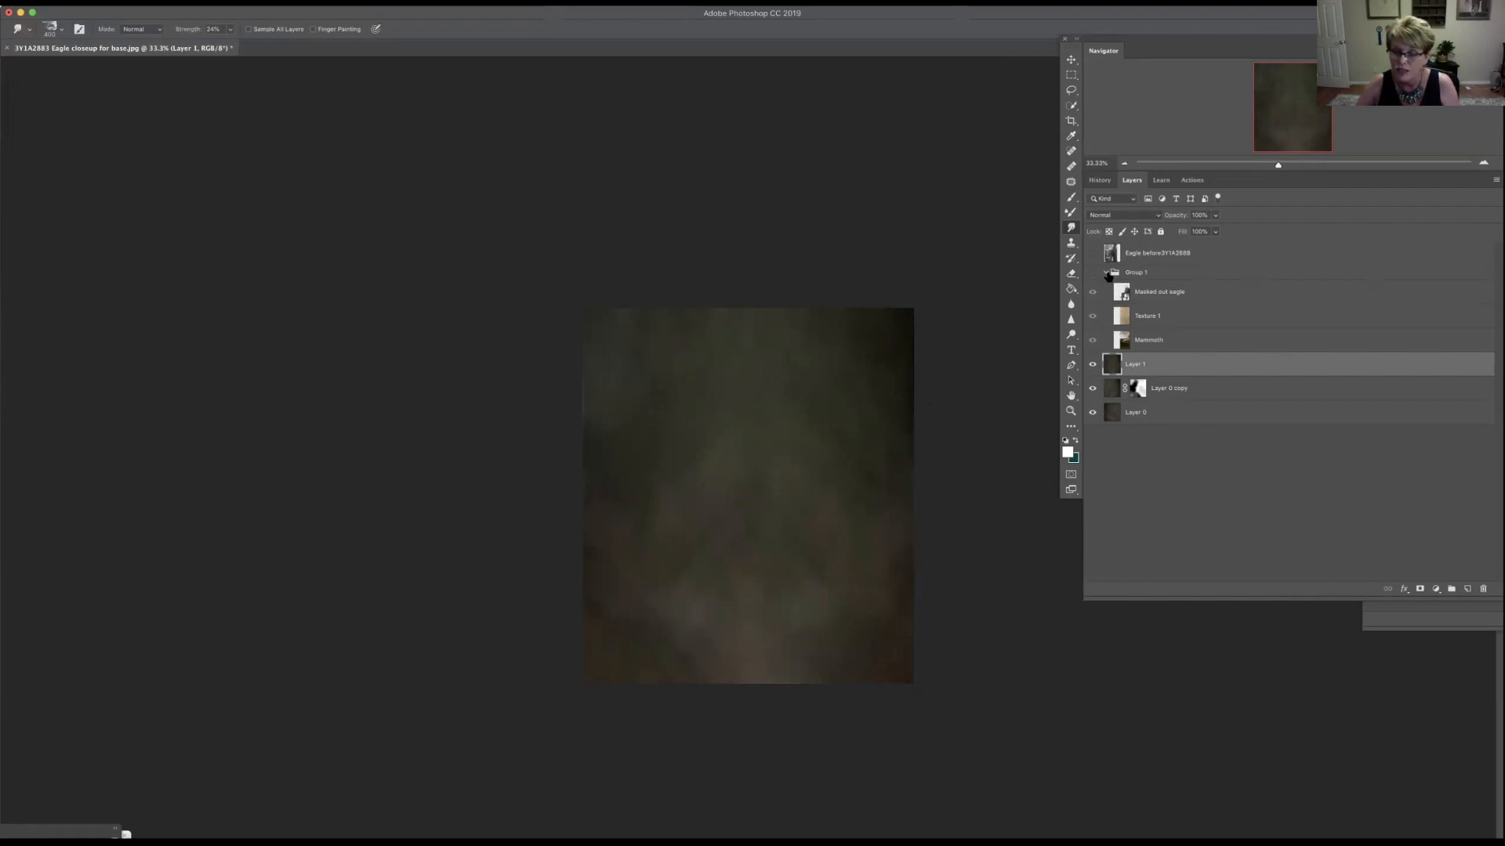
Step: Move the Texture 1 layer out of Group 1 to just above Layer 1, show it, and stretch it to cover the whole canvas
left_click_drag(1185, 320, 1187, 353)
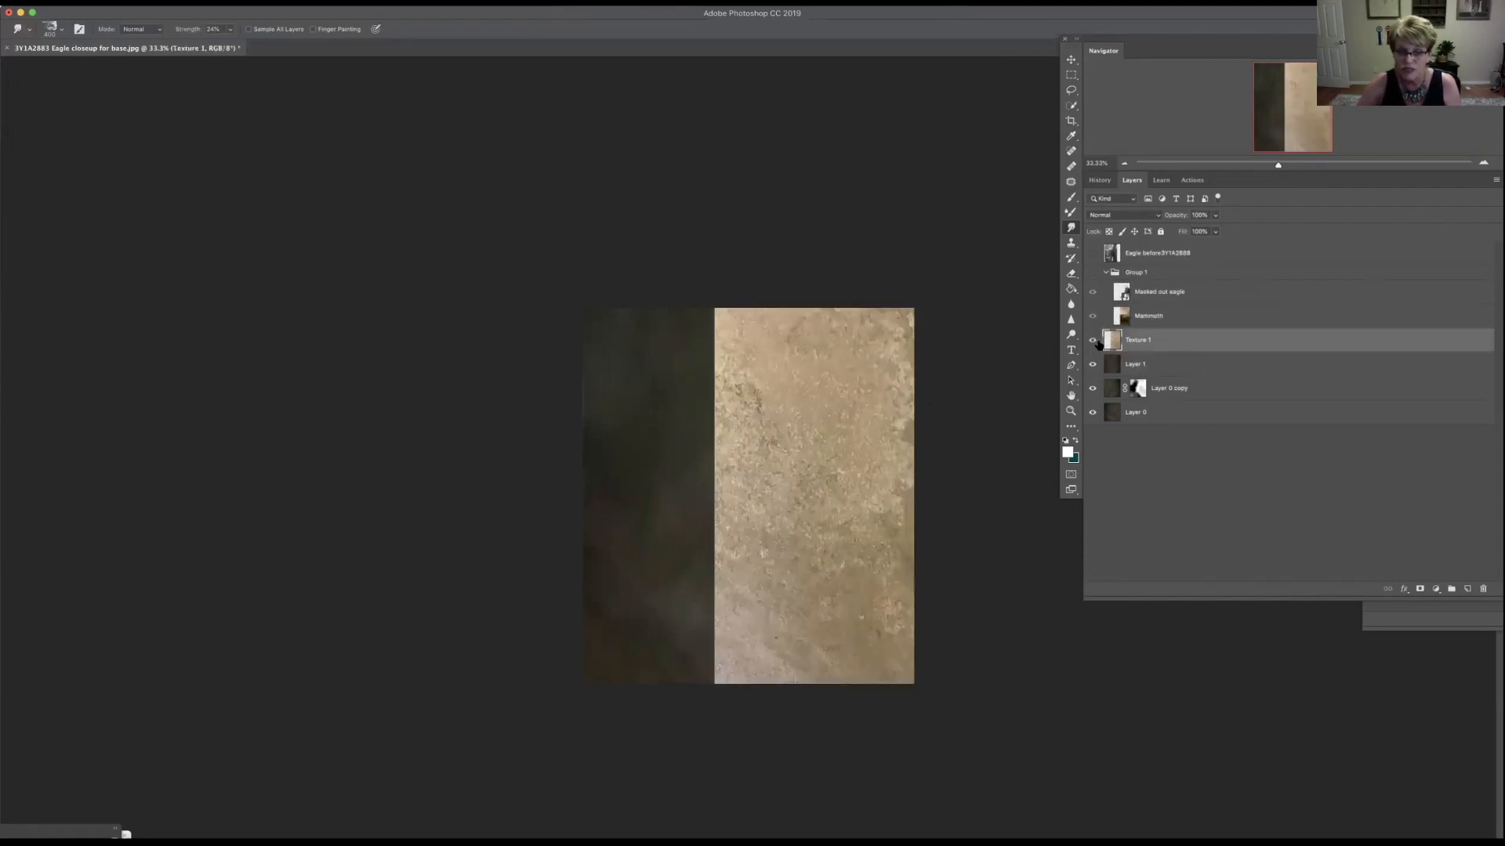
key("ctrl+t")
left_click_drag(792, 480, 690, 489)
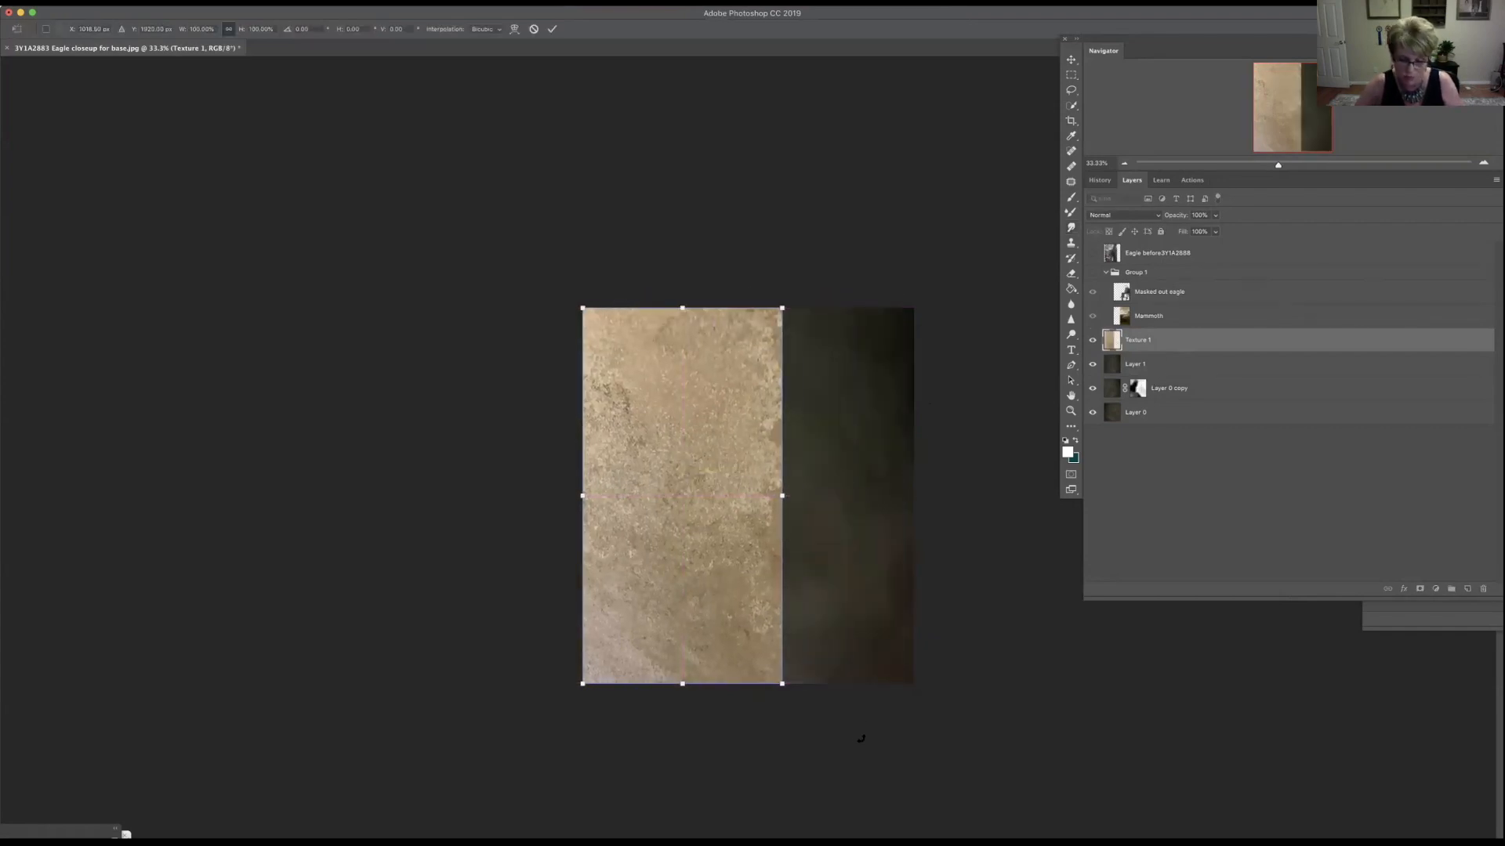
left_click_drag(782, 683, 914, 685)
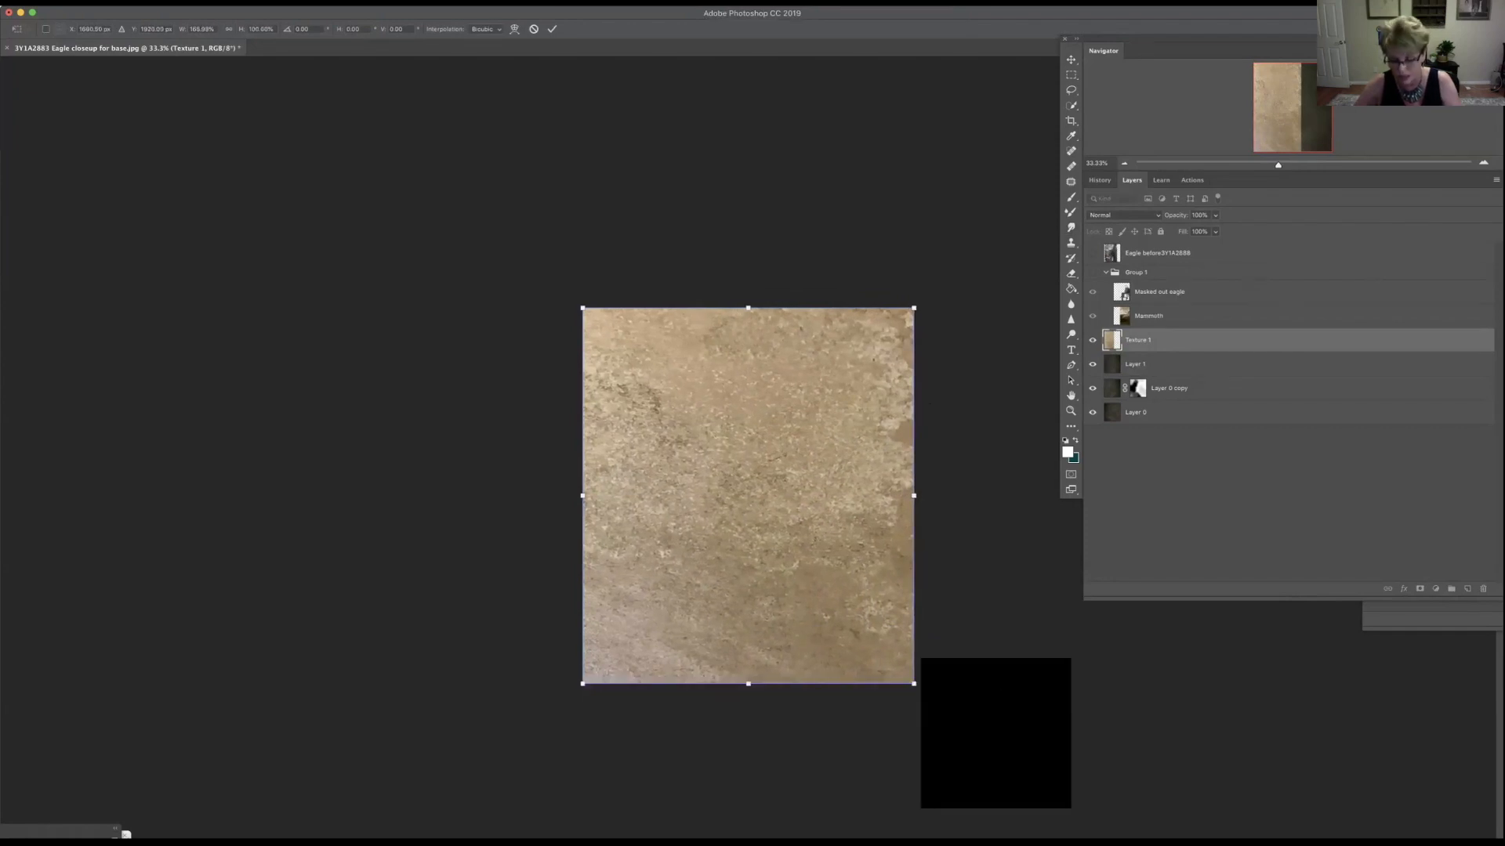
key("Return")
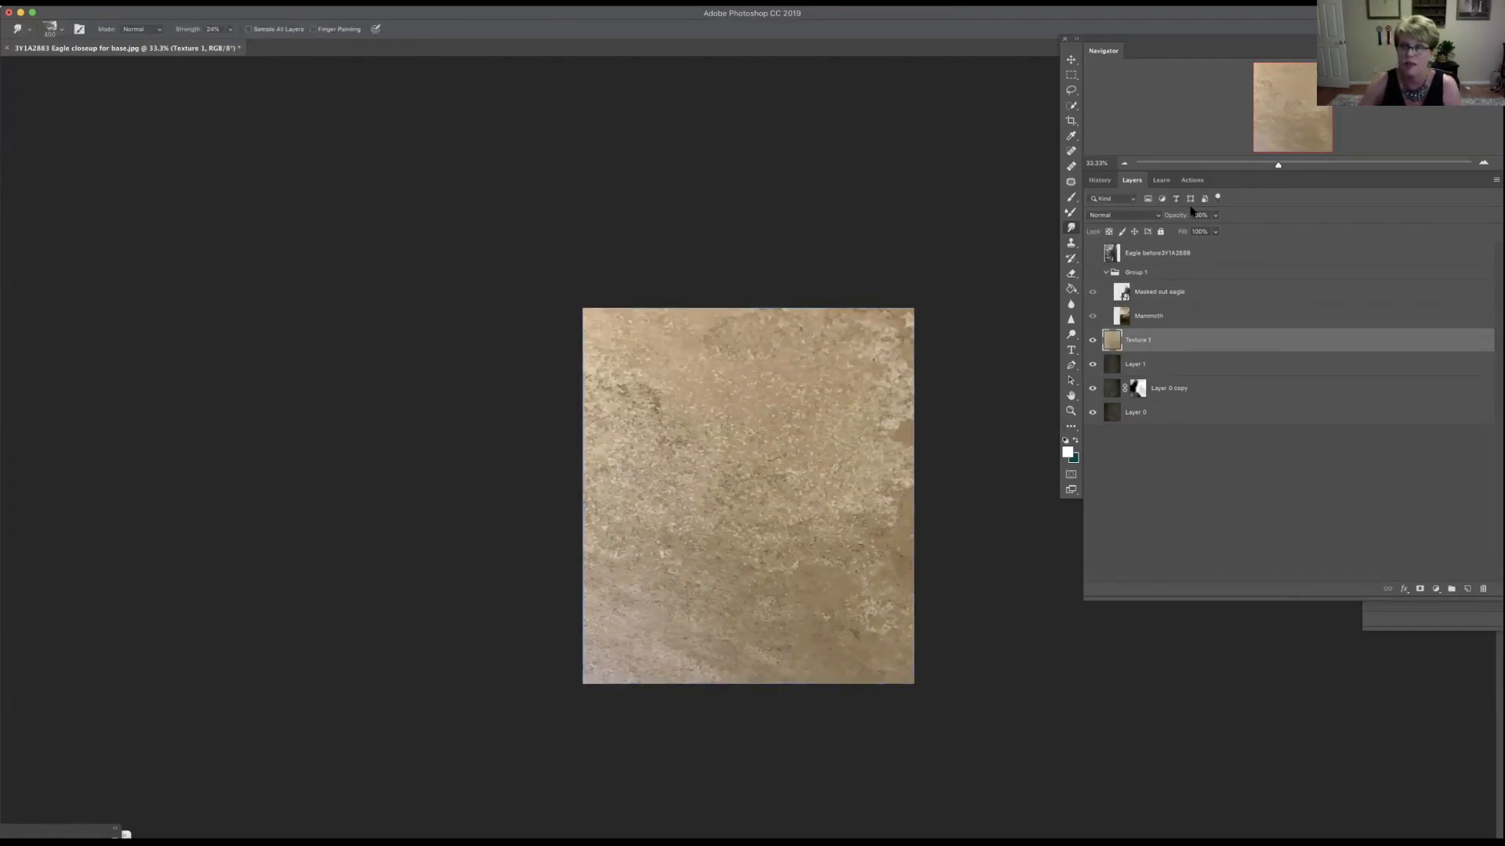
Step: Blend the Texture 1 layer in Soft Light at 48% opacity and stamp the visible layers into a new layer above it
left_click(1148, 218)
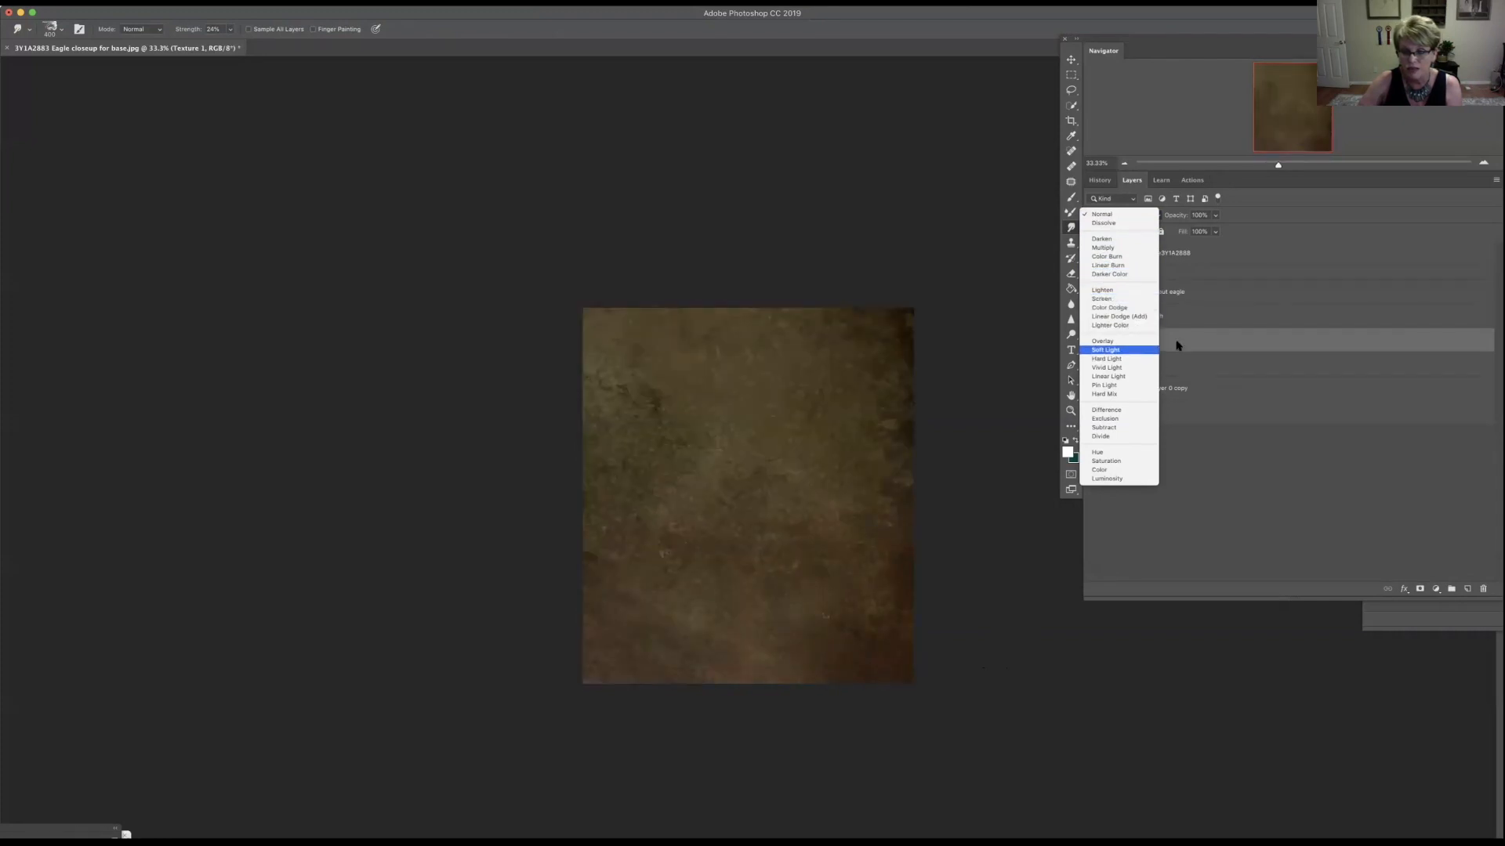
left_click(1145, 349)
left_click(1216, 217)
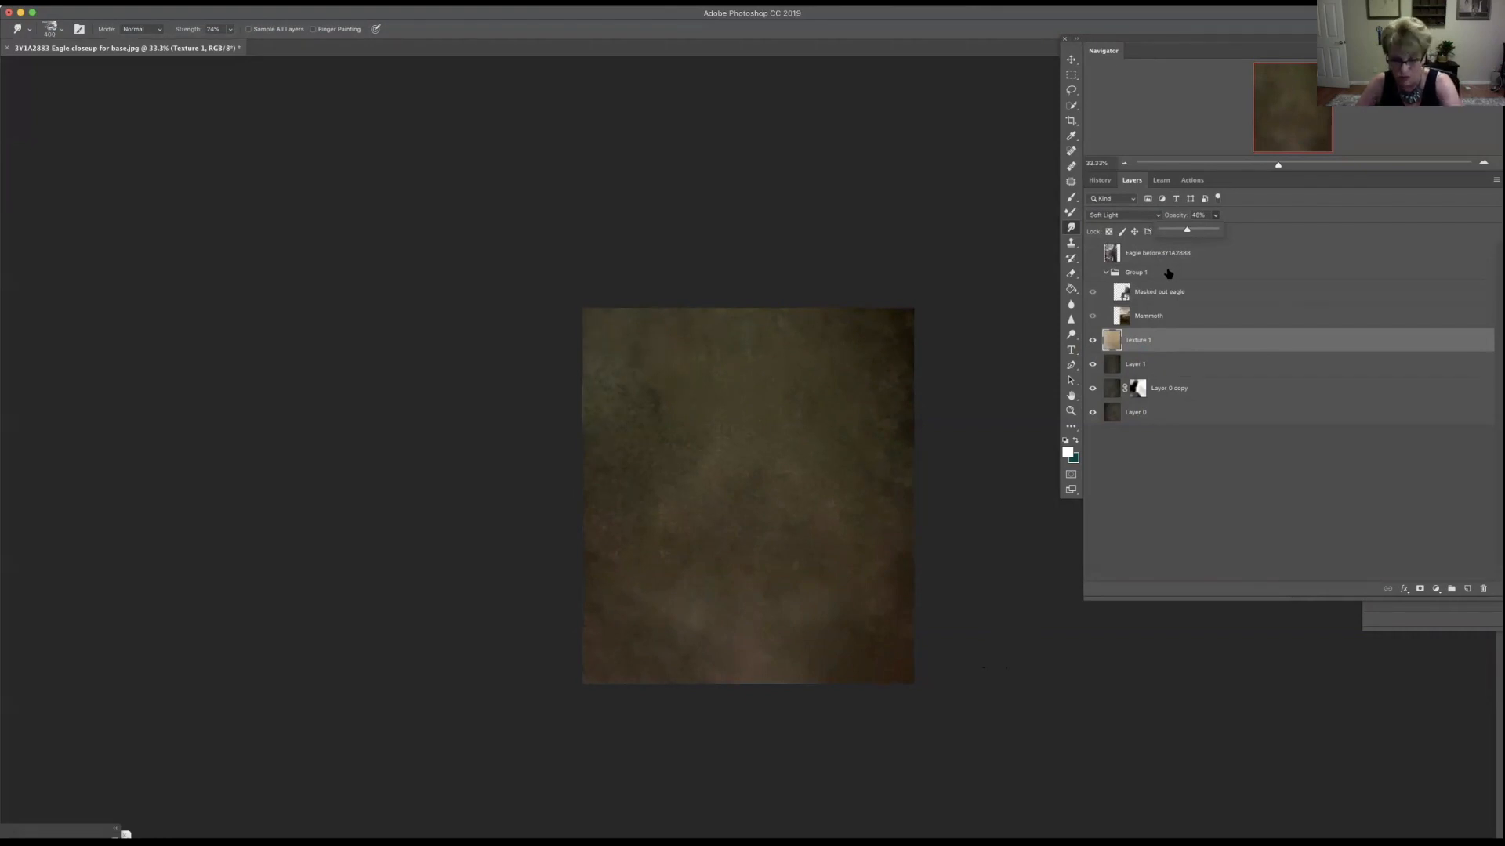
key("super+equal")
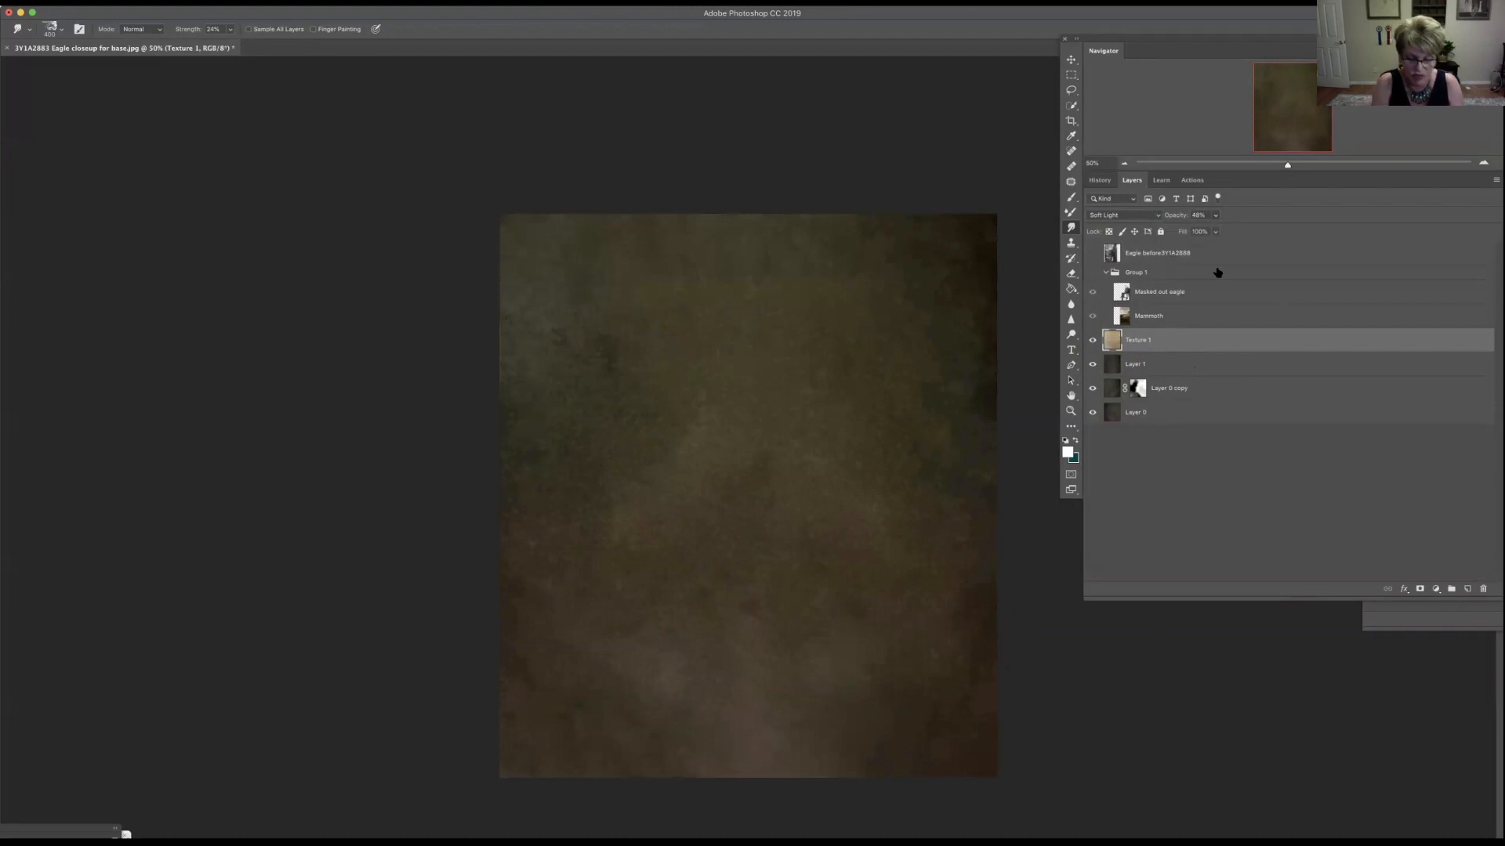
key("super+alt+shift+e")
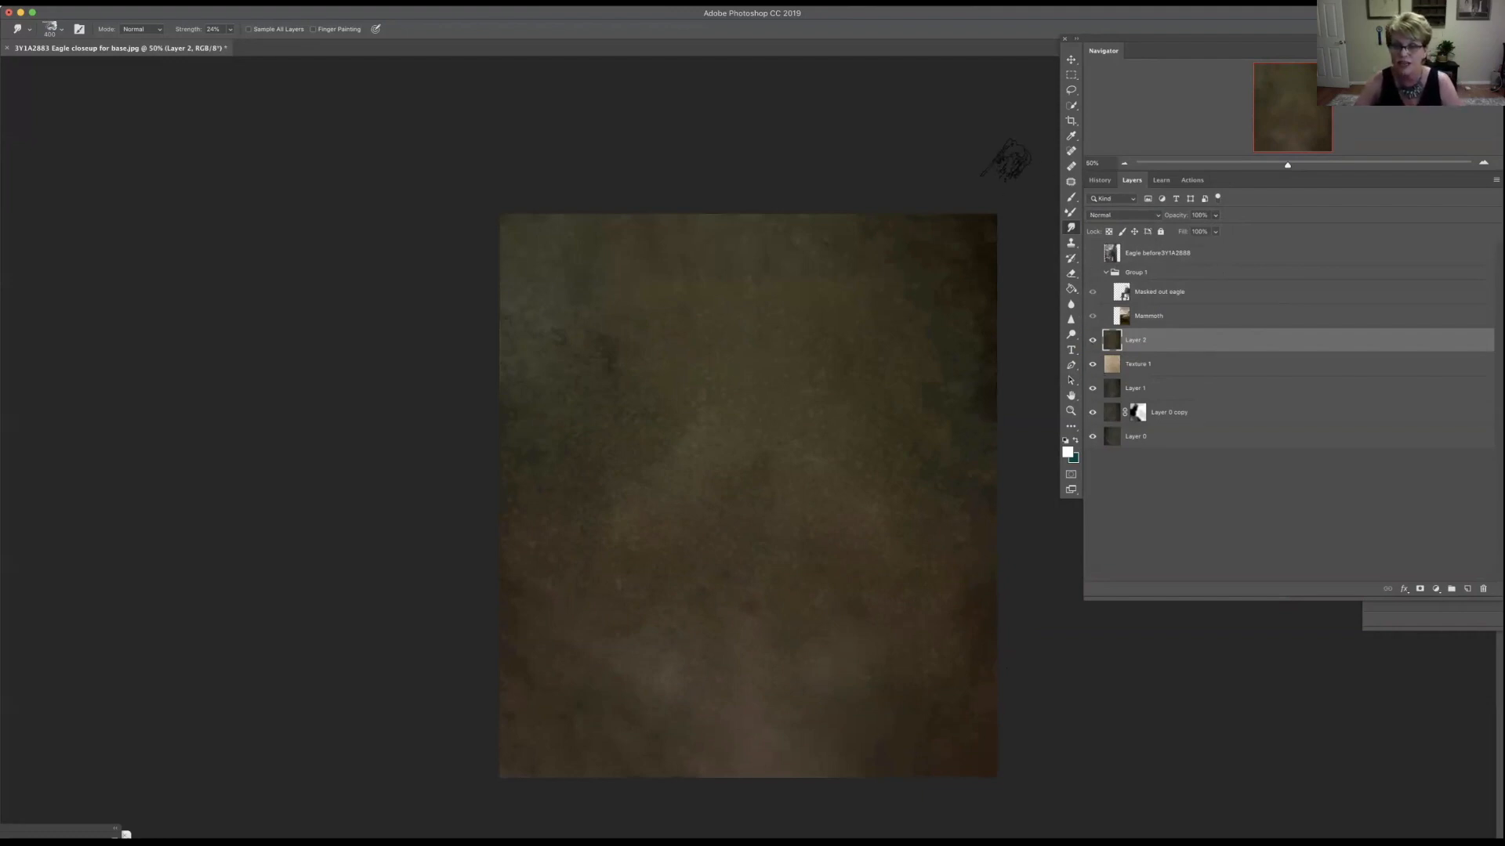
Step: Set the Brush's foreground colour to a golden tan, #b9964c
left_click(1072, 198)
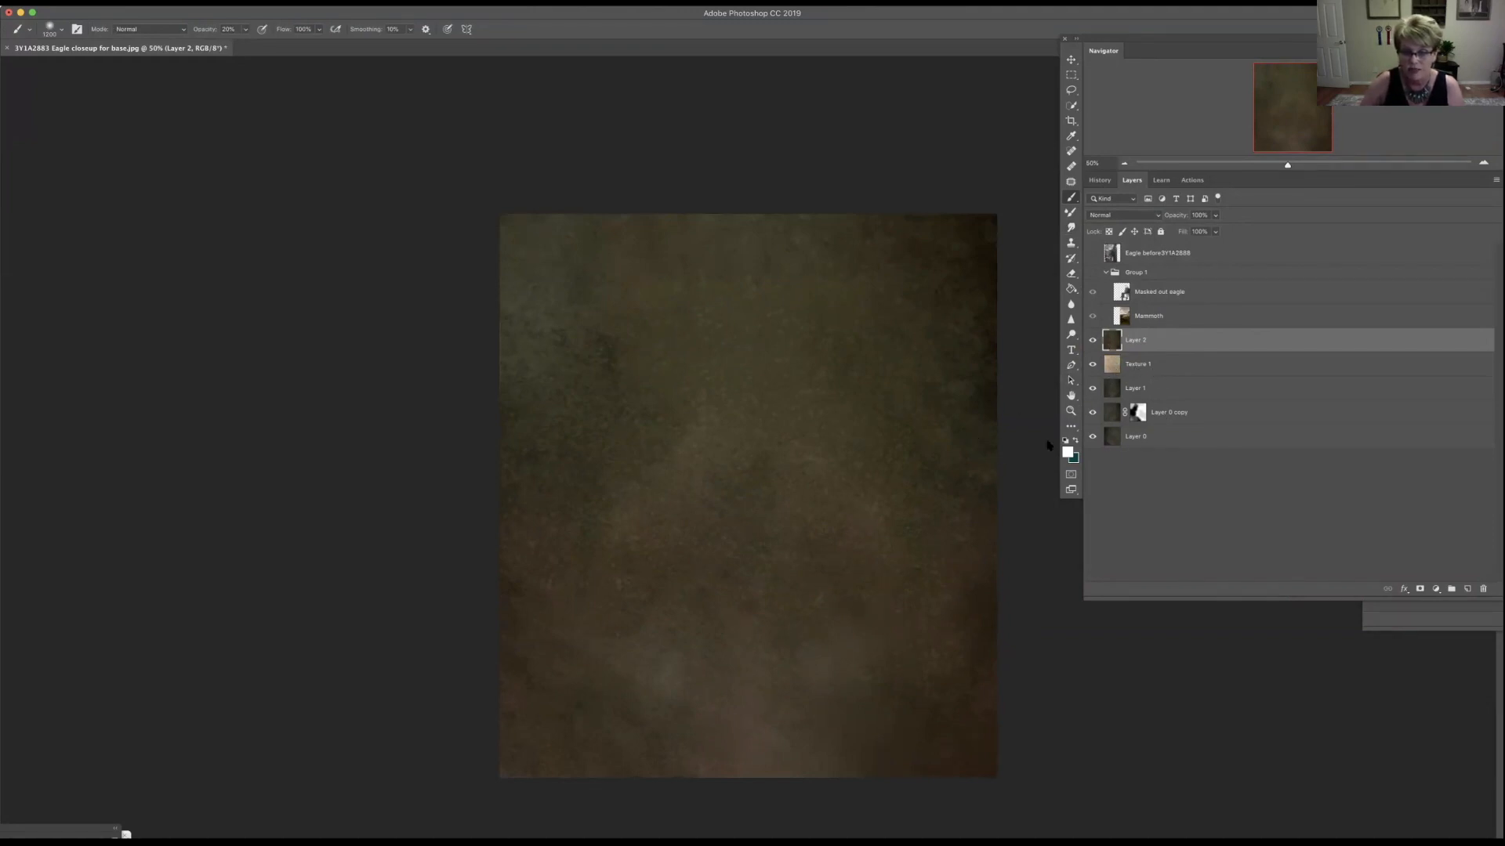
left_click(1075, 441)
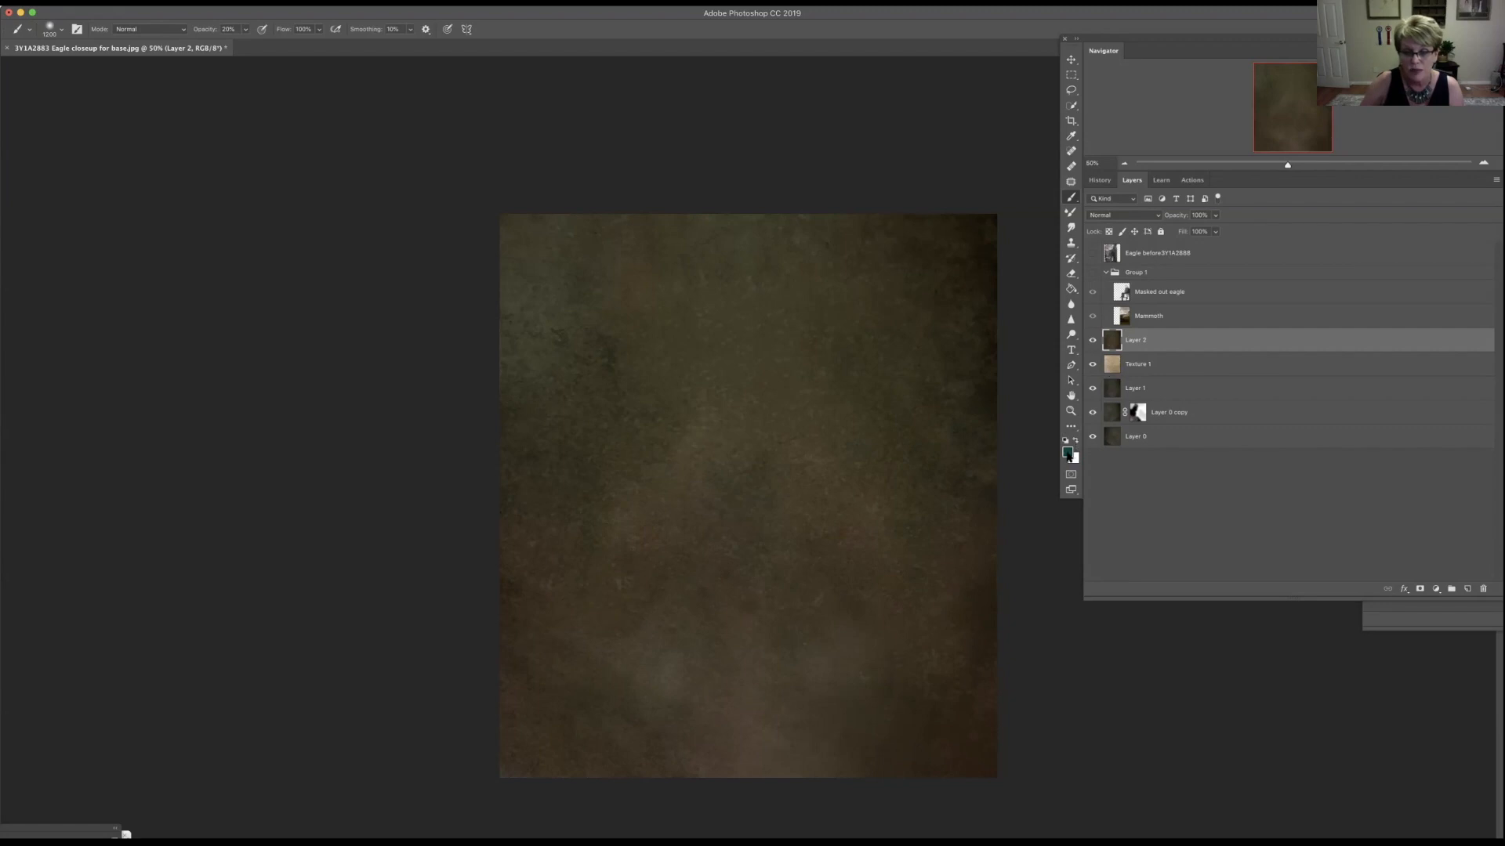
left_click(1067, 453)
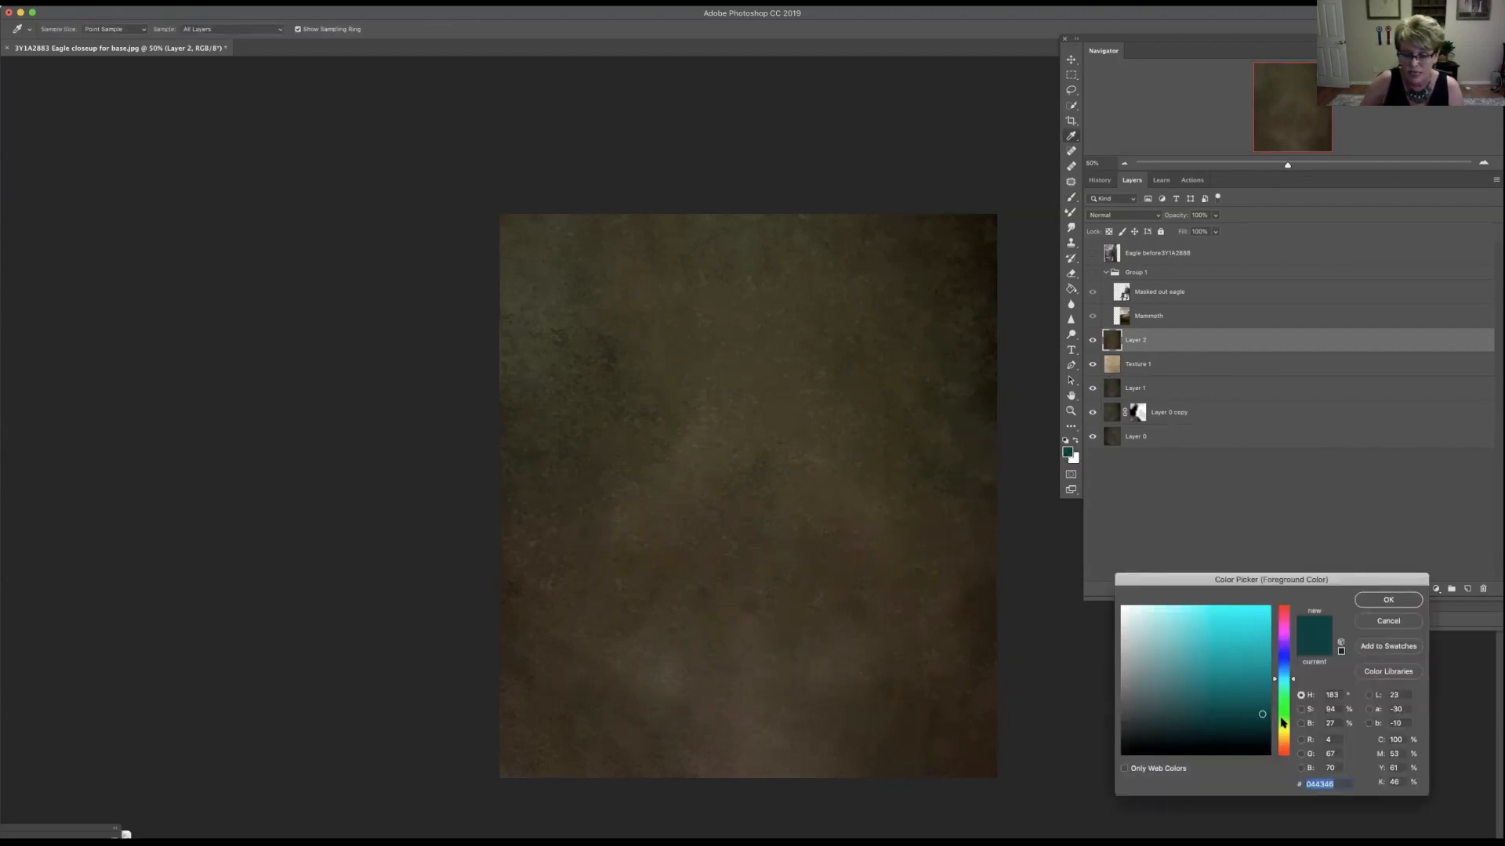
left_click(1284, 733)
left_click_drag(1284, 731, 1284, 734)
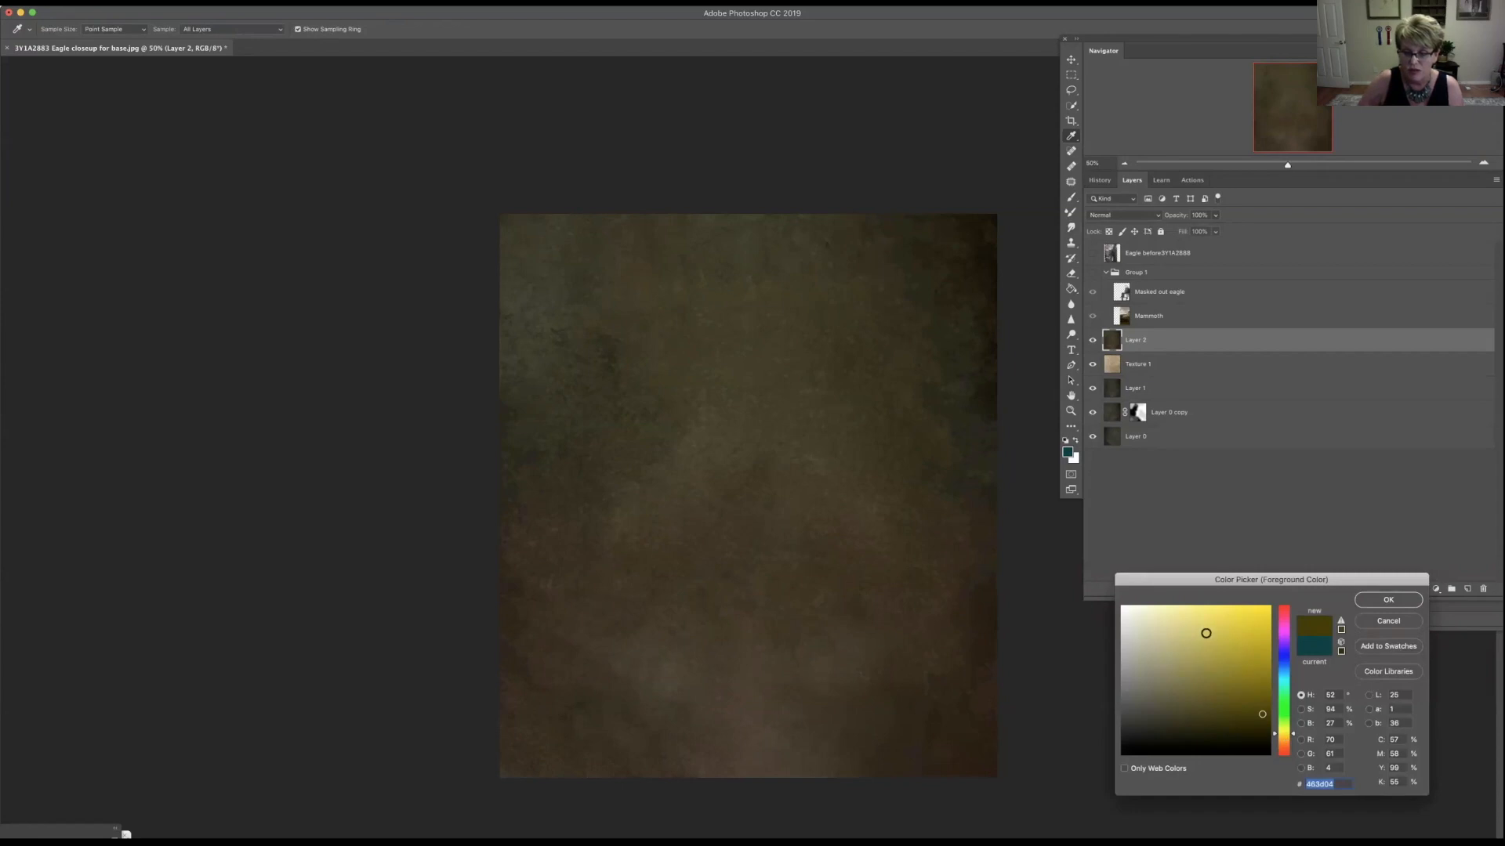
left_click(1244, 689)
left_click(1223, 667)
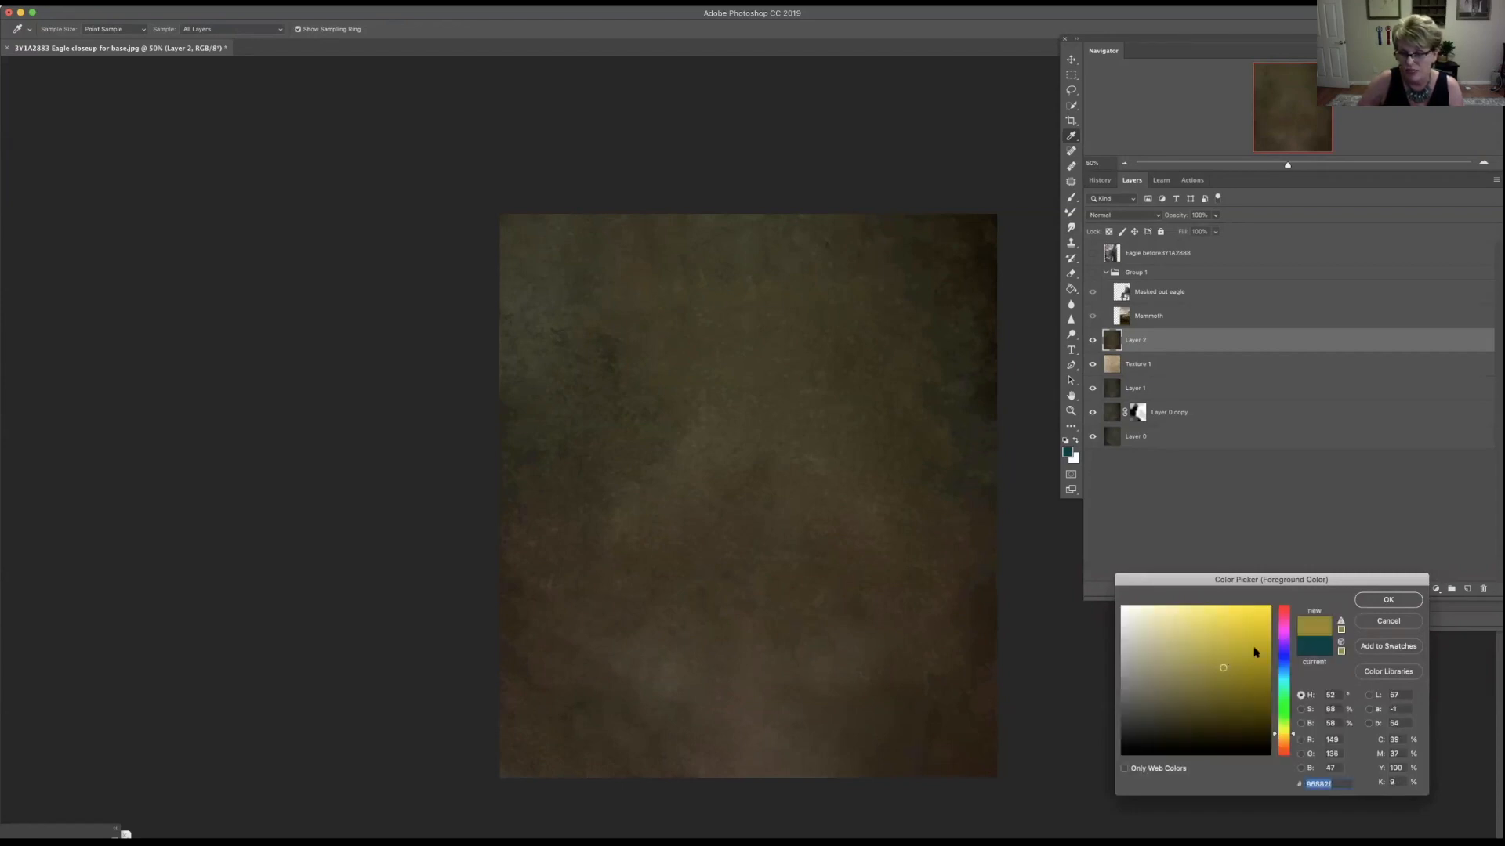
left_click(1277, 738)
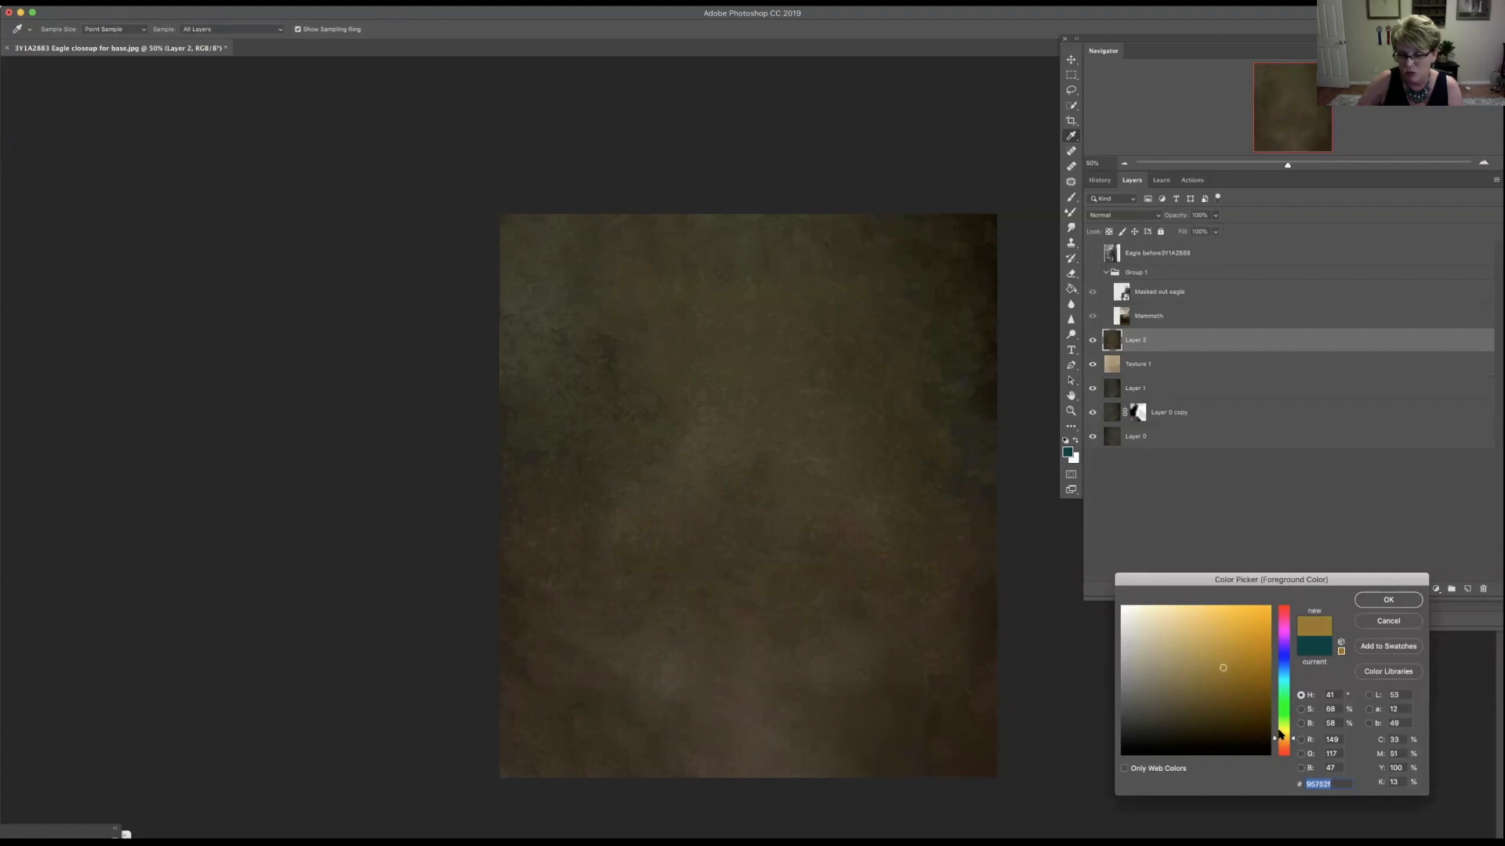
left_click(1209, 646)
left_click(1375, 608)
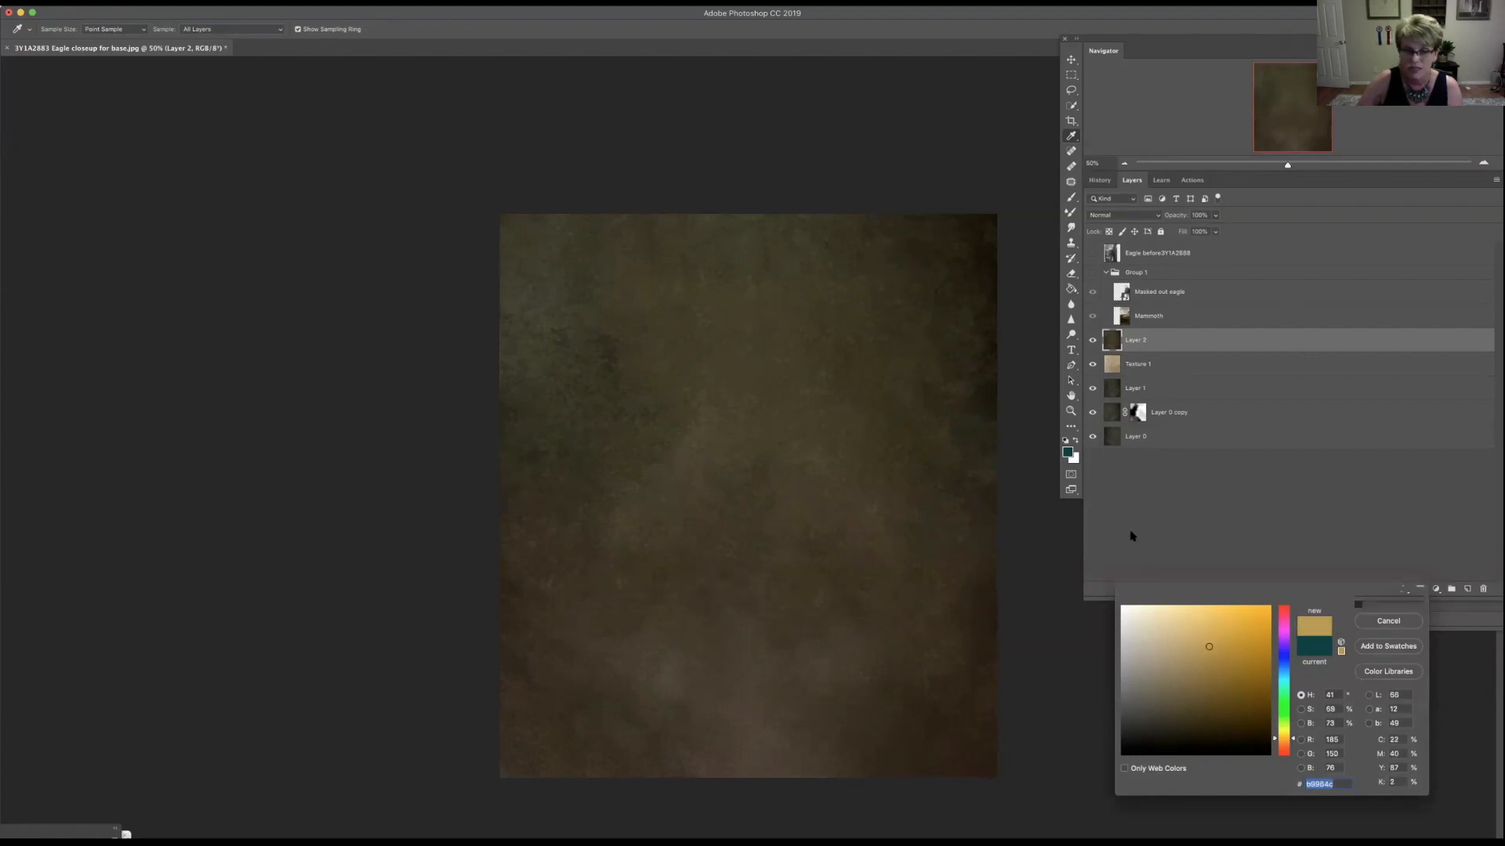
Step: Paint soft golden patches through the upper and middle part of Layer 2 with the dust pile brush at a reduced size
key("b")
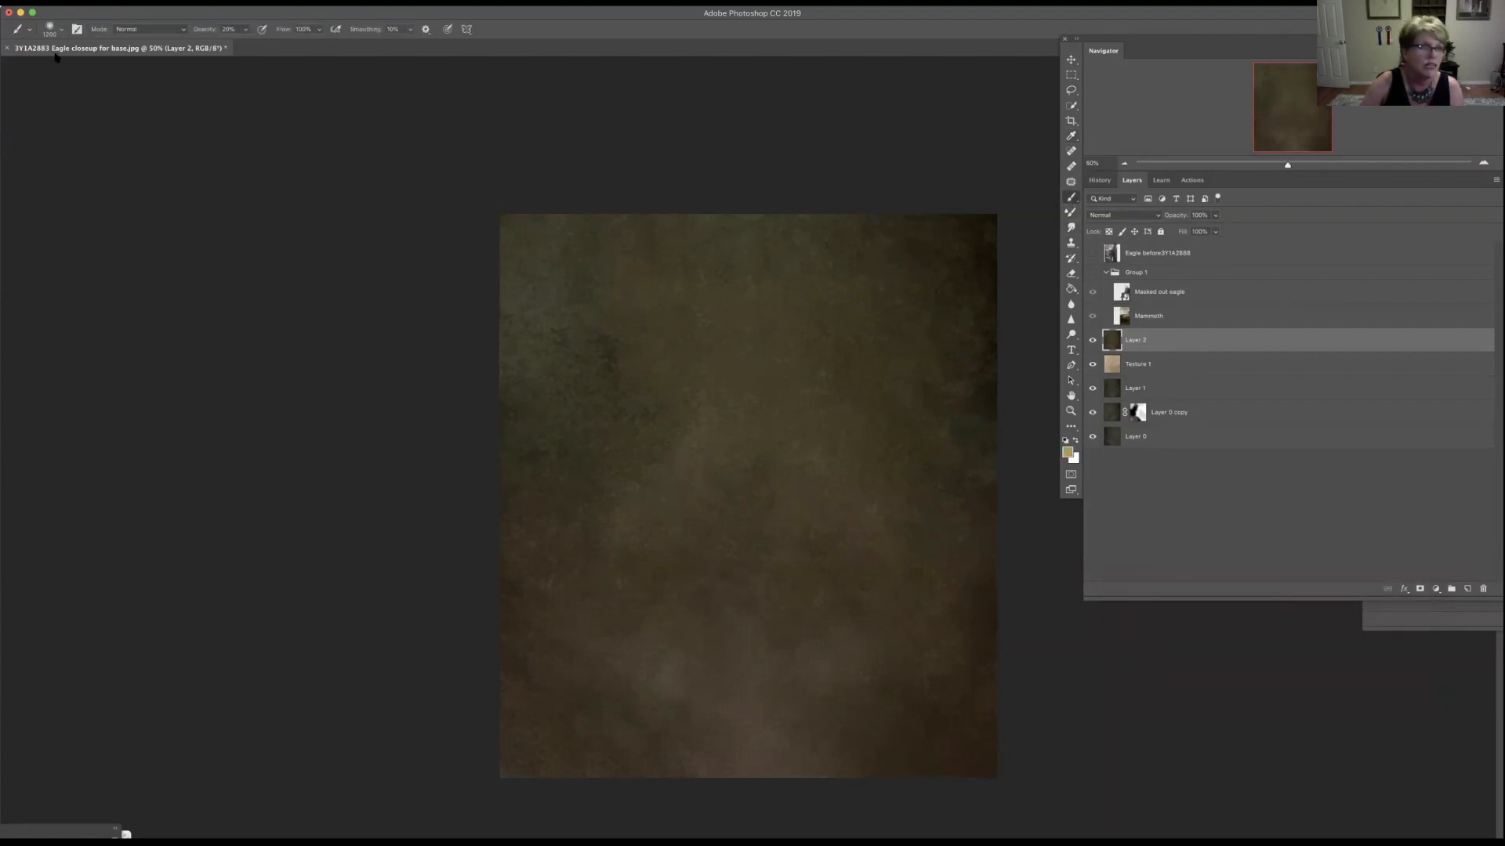
left_click(62, 30)
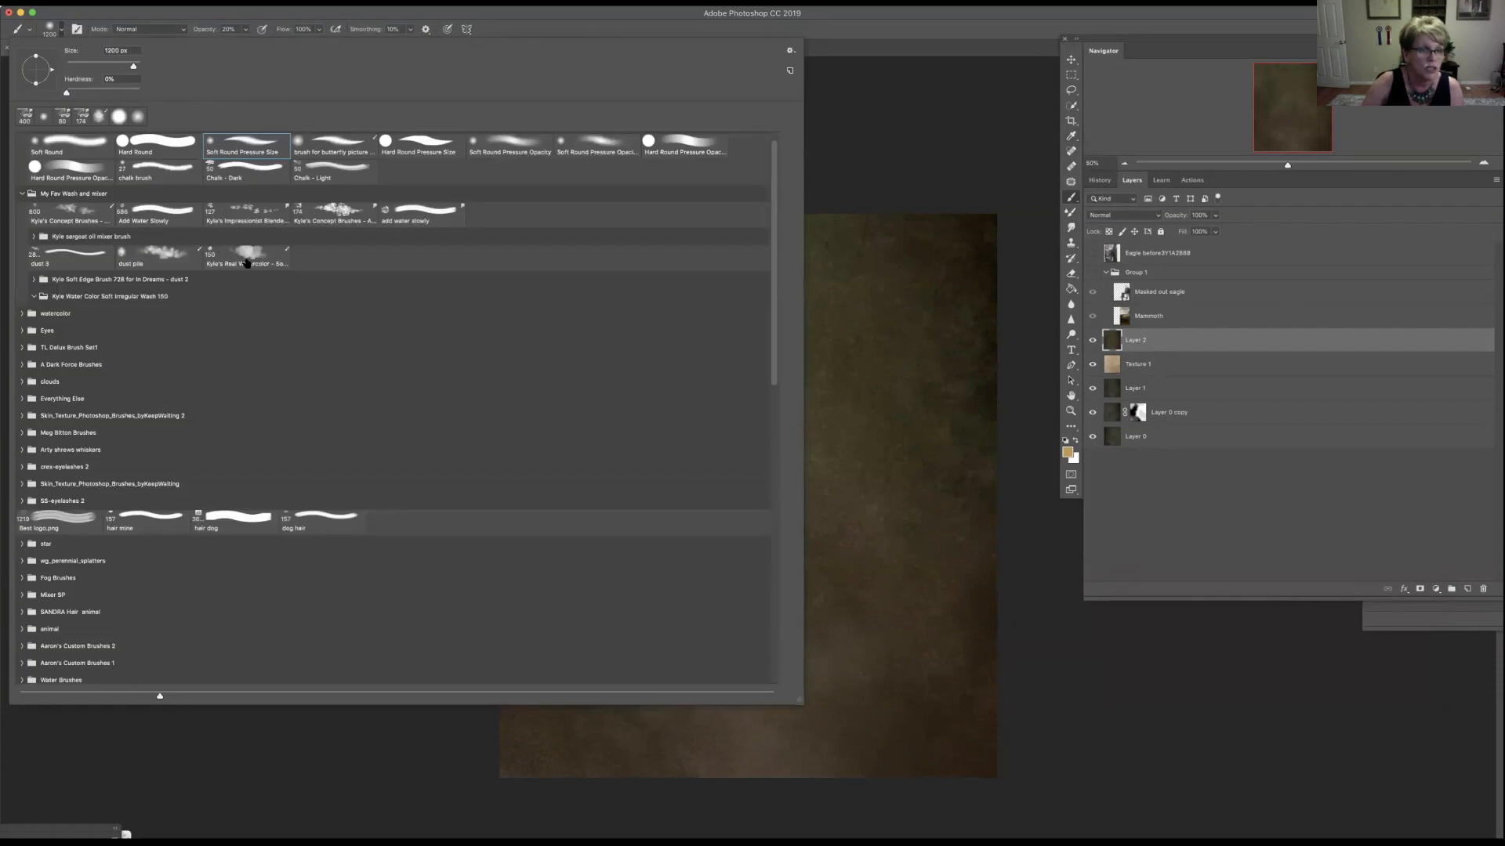
left_click(179, 258)
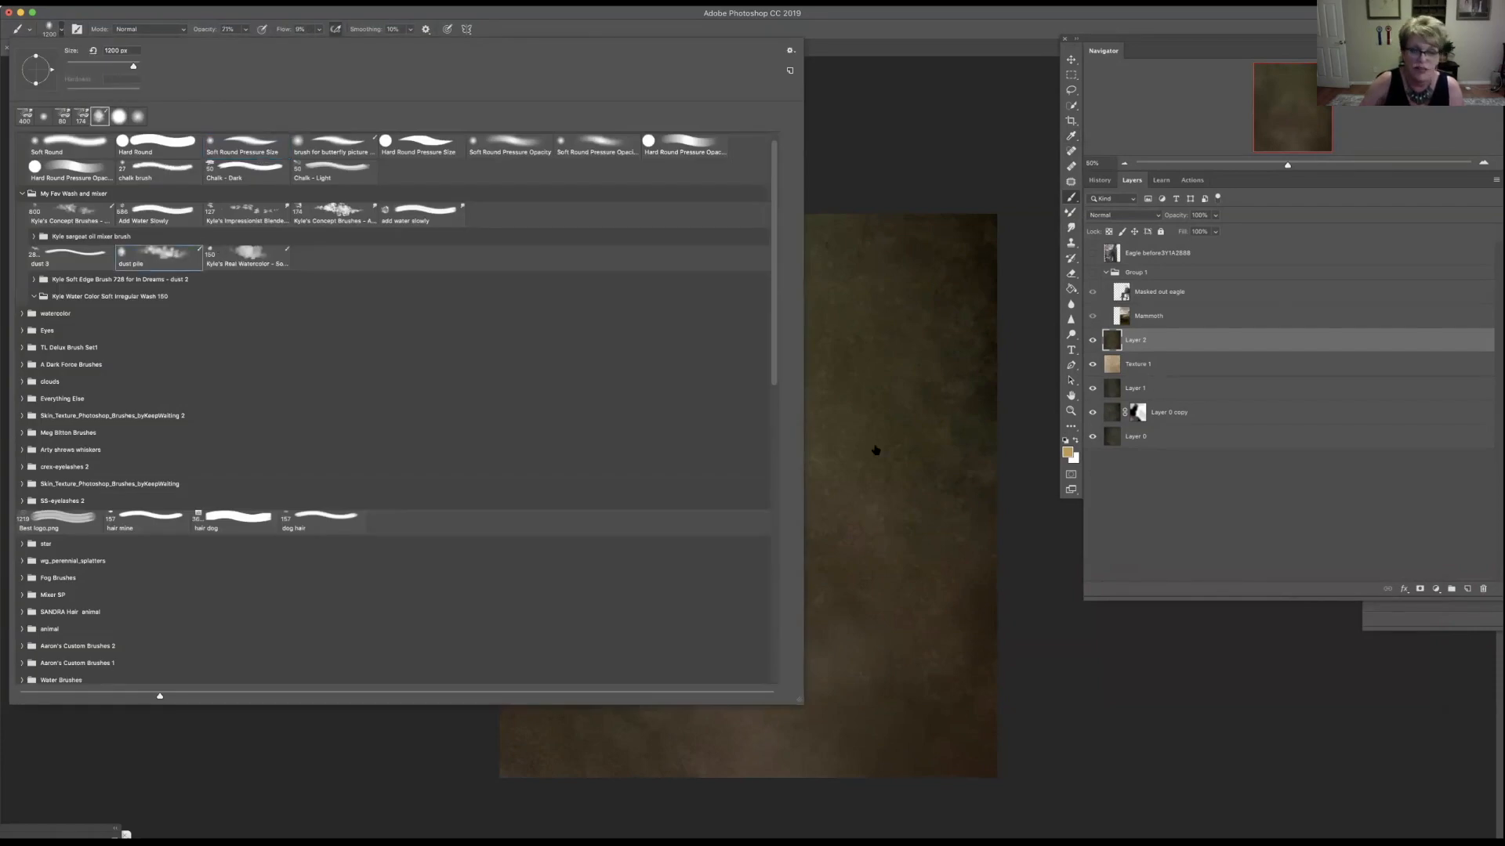
left_click(876, 445)
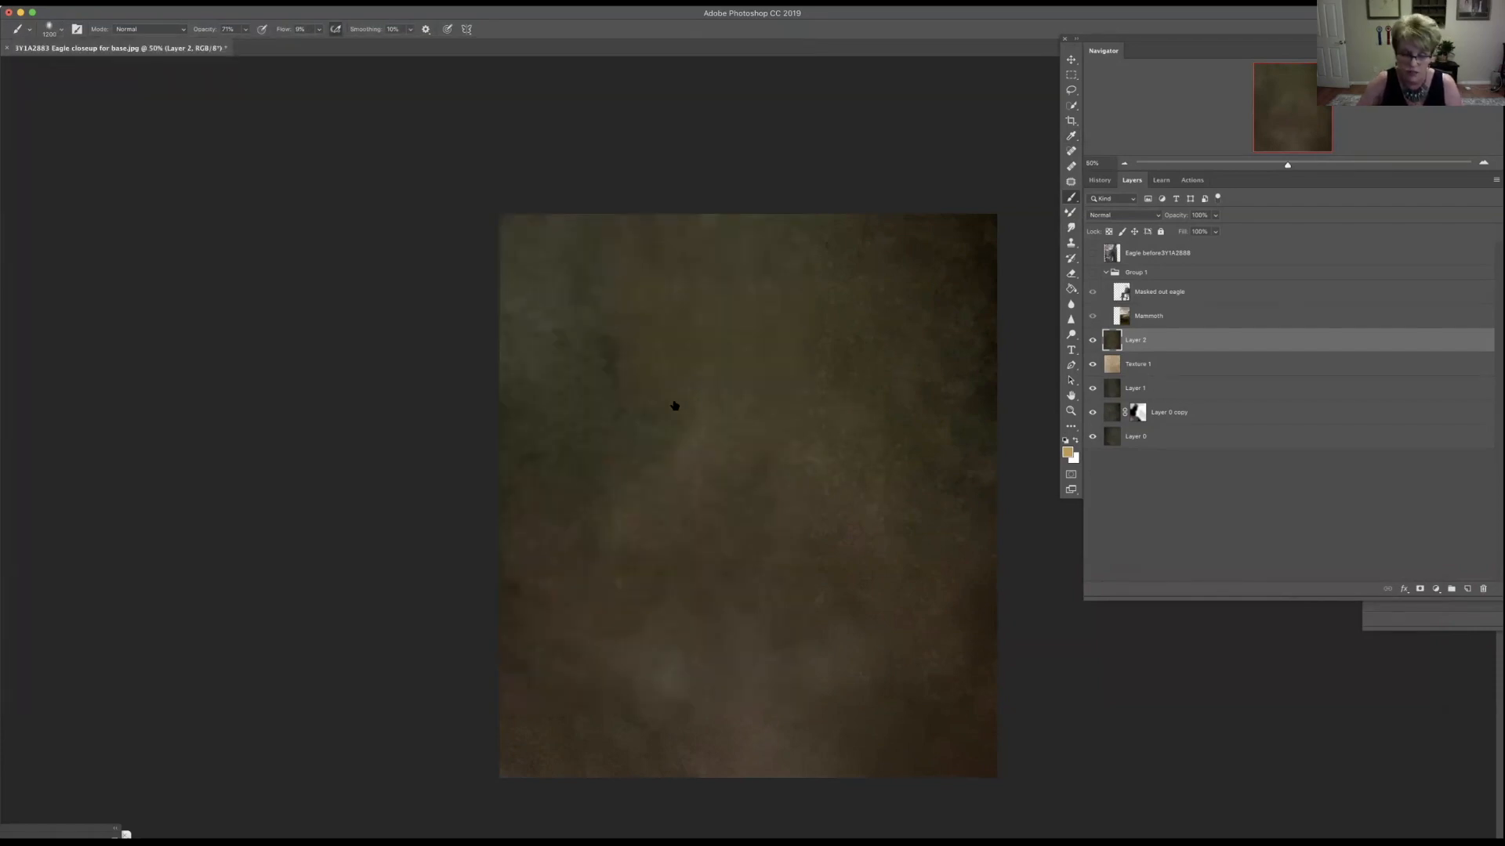
key("[")
key("[")
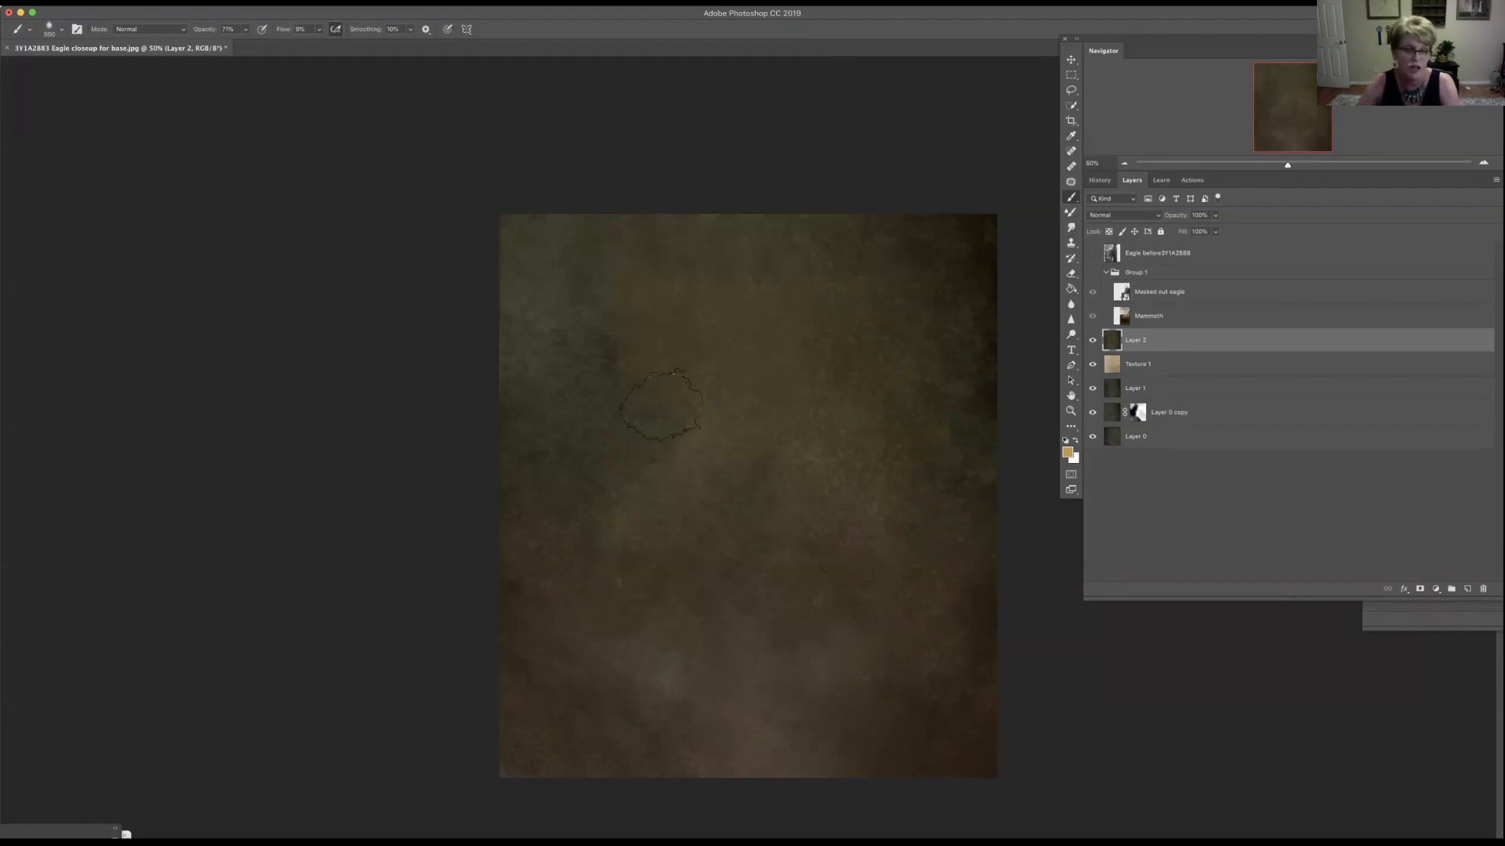
left_click_drag(656, 357, 680, 379)
mouse_move(675, 432)
left_mouse_down()
mouse_move(627, 421)
mouse_move(630, 346)
mouse_move(607, 308)
mouse_move(709, 376)
mouse_move(763, 373)
mouse_move(743, 424)
mouse_move(665, 480)
mouse_move(659, 512)
mouse_move(708, 522)
mouse_move(682, 588)
mouse_move(594, 448)
mouse_move(766, 456)
mouse_move(670, 370)
mouse_move(590, 343)
mouse_move(617, 315)
mouse_move(726, 351)
mouse_move(772, 468)
mouse_move(749, 480)
mouse_move(800, 456)
mouse_move(820, 493)
mouse_move(803, 460)
mouse_move(718, 588)
mouse_move(724, 544)
mouse_move(626, 581)
left_mouse_up()
Step: Set white as the foreground colour and a muted grey-blue as the background colour for the Brush
left_click(1076, 442)
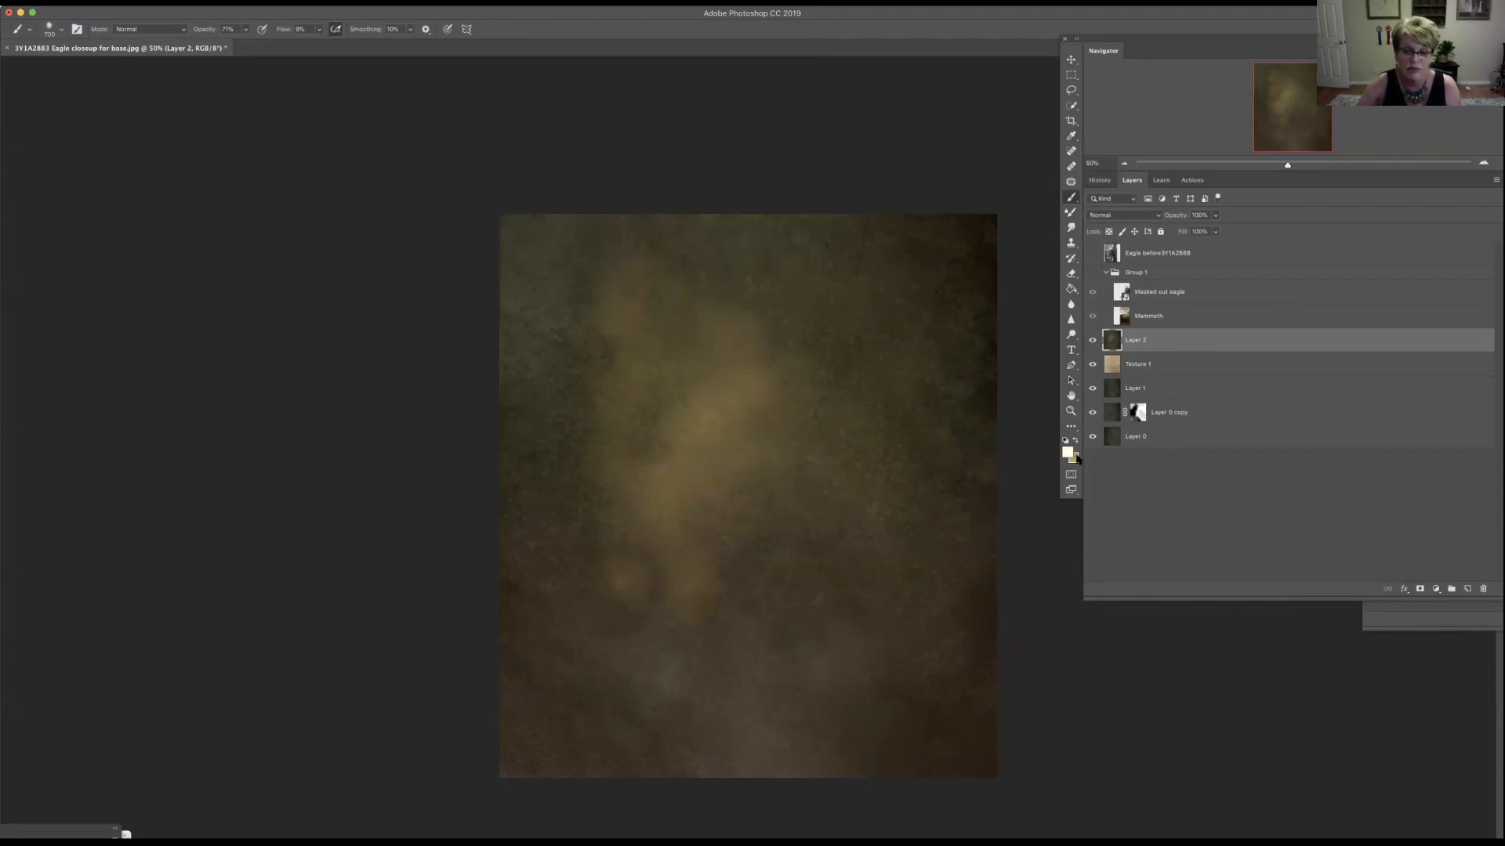
left_click(1075, 458)
left_click(1069, 453)
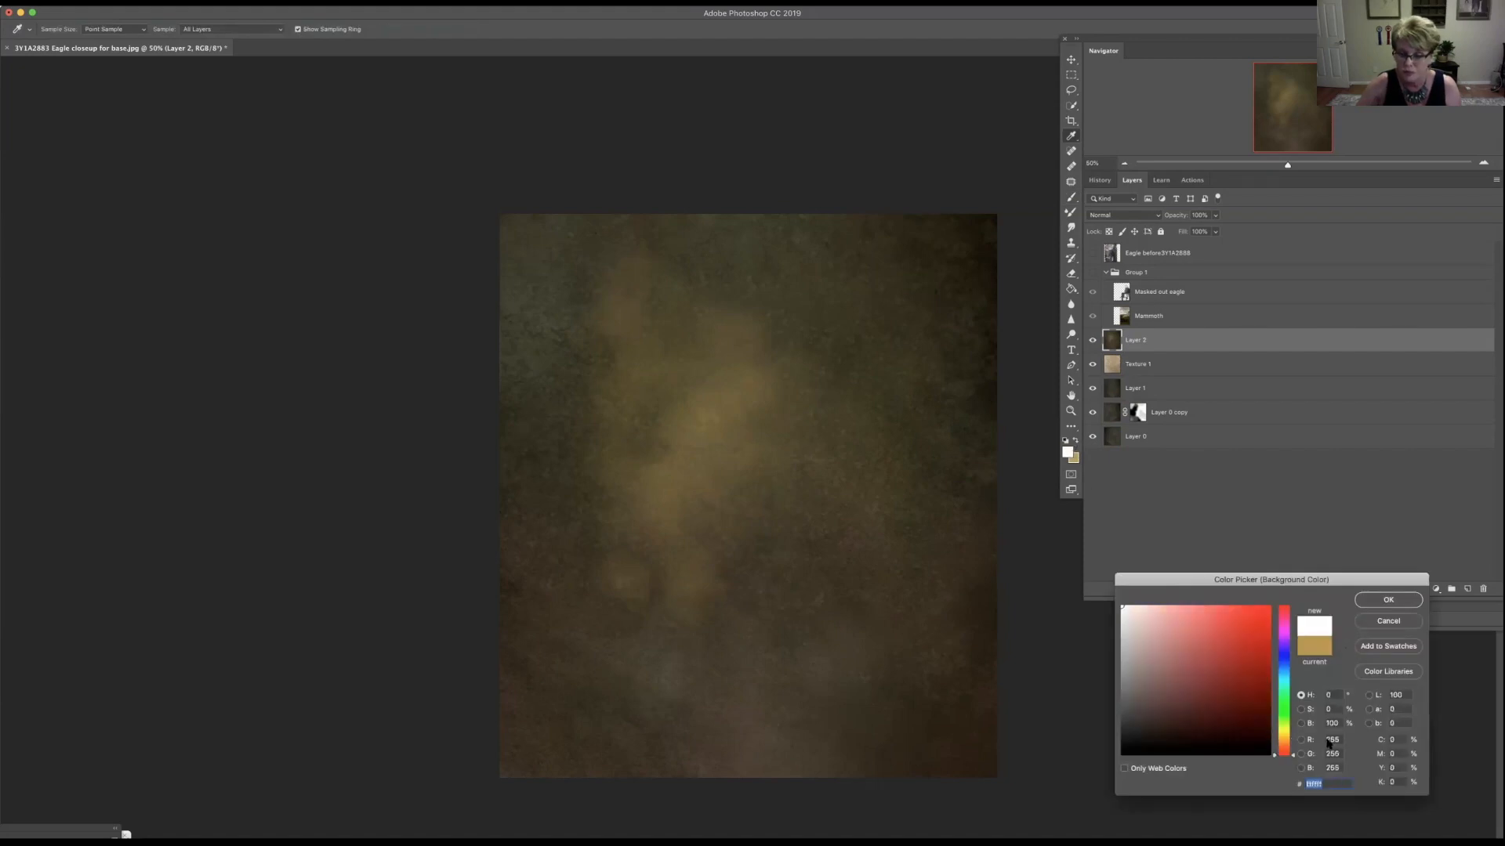
left_click(1288, 665)
left_click(1197, 686)
left_click(1155, 688)
left_click(1388, 599)
key("b")
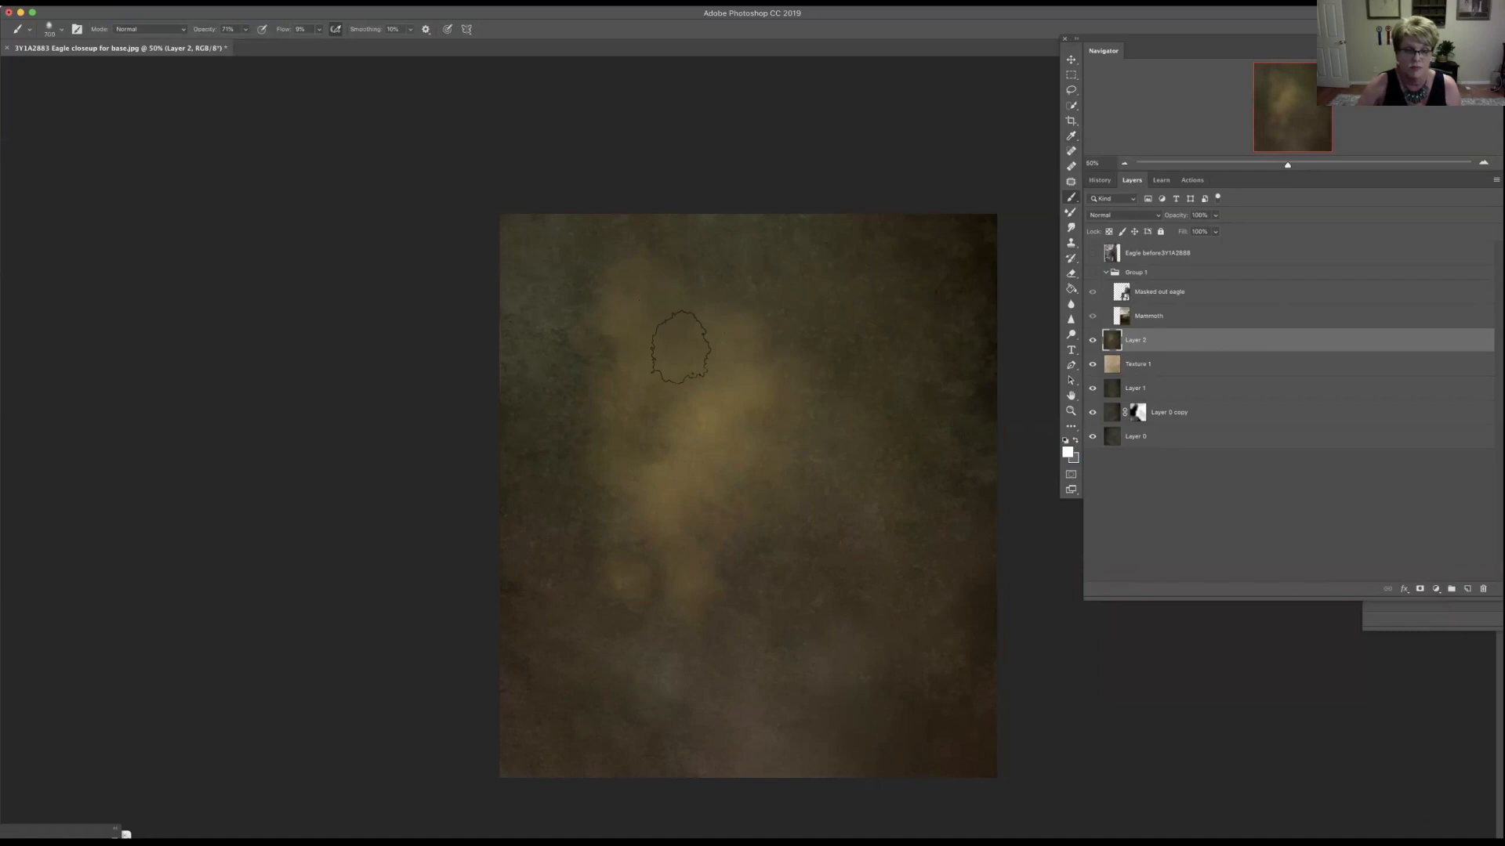
Step: Try a white brush stroke above the golden patch on Layer 2, and undo the last stroke
mouse_move(678, 336)
left_mouse_down()
mouse_move(713, 328)
mouse_move(692, 356)
left_mouse_up()
left_click(128, 2)
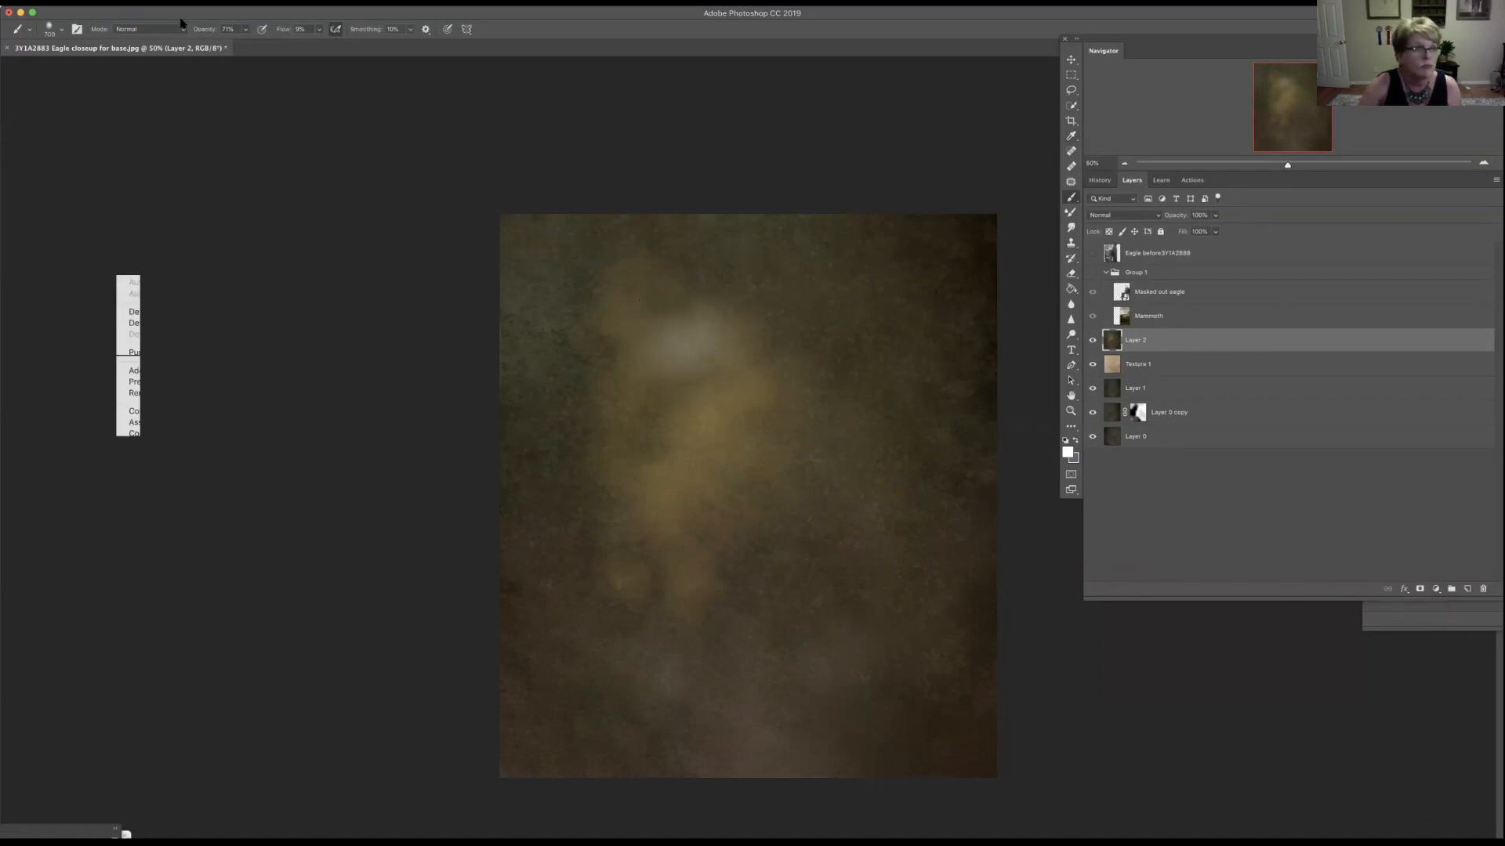
left_click(132, 14)
Step: Paint grey-blue patches above and to the right of the golden area on Layer 2, and blend them with the Smudge tool
left_click(1076, 440)
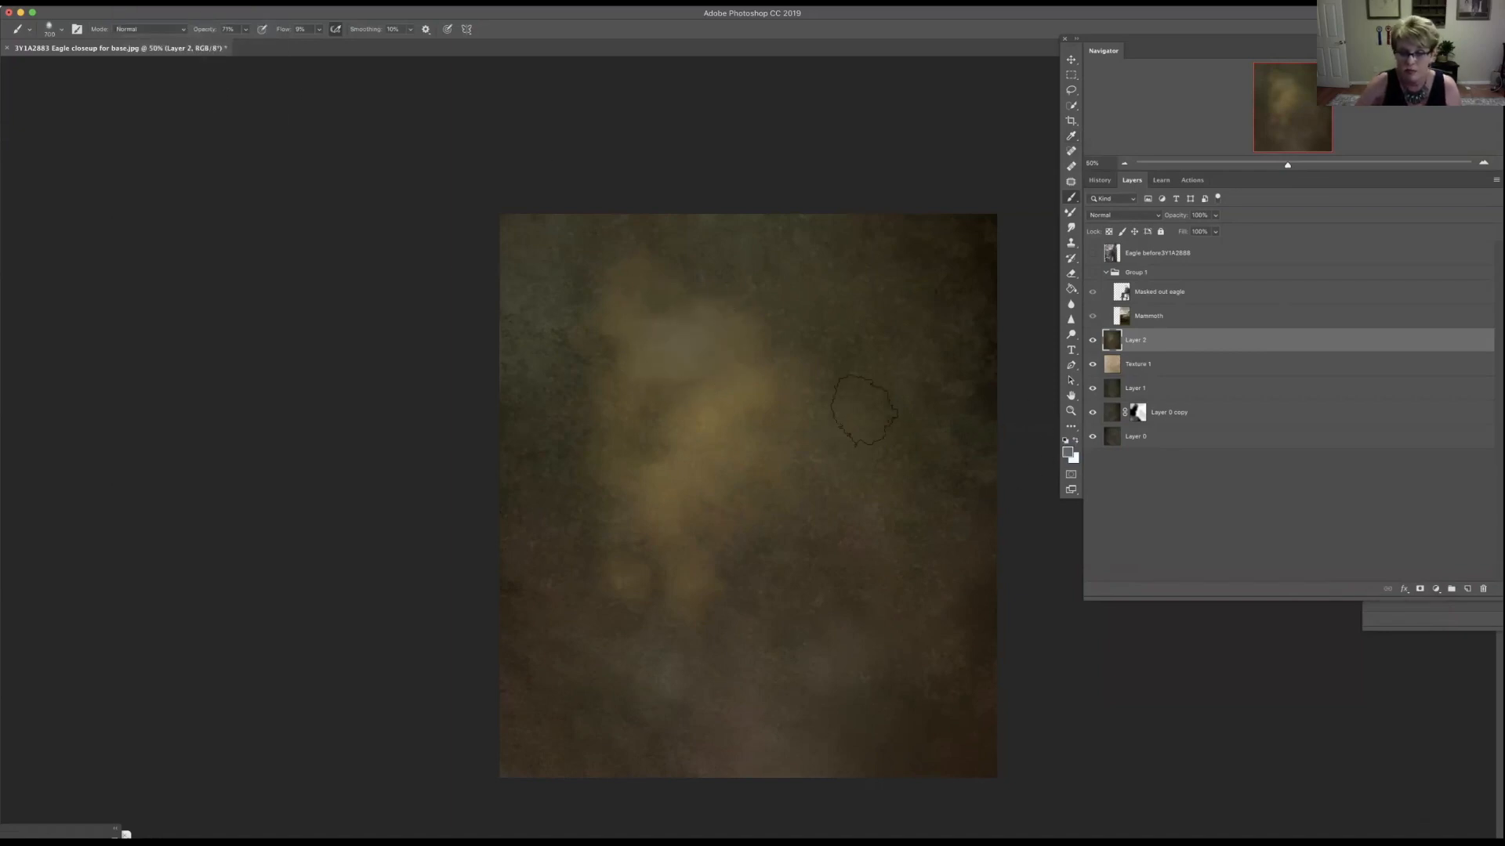
left_click_drag(705, 354, 688, 335)
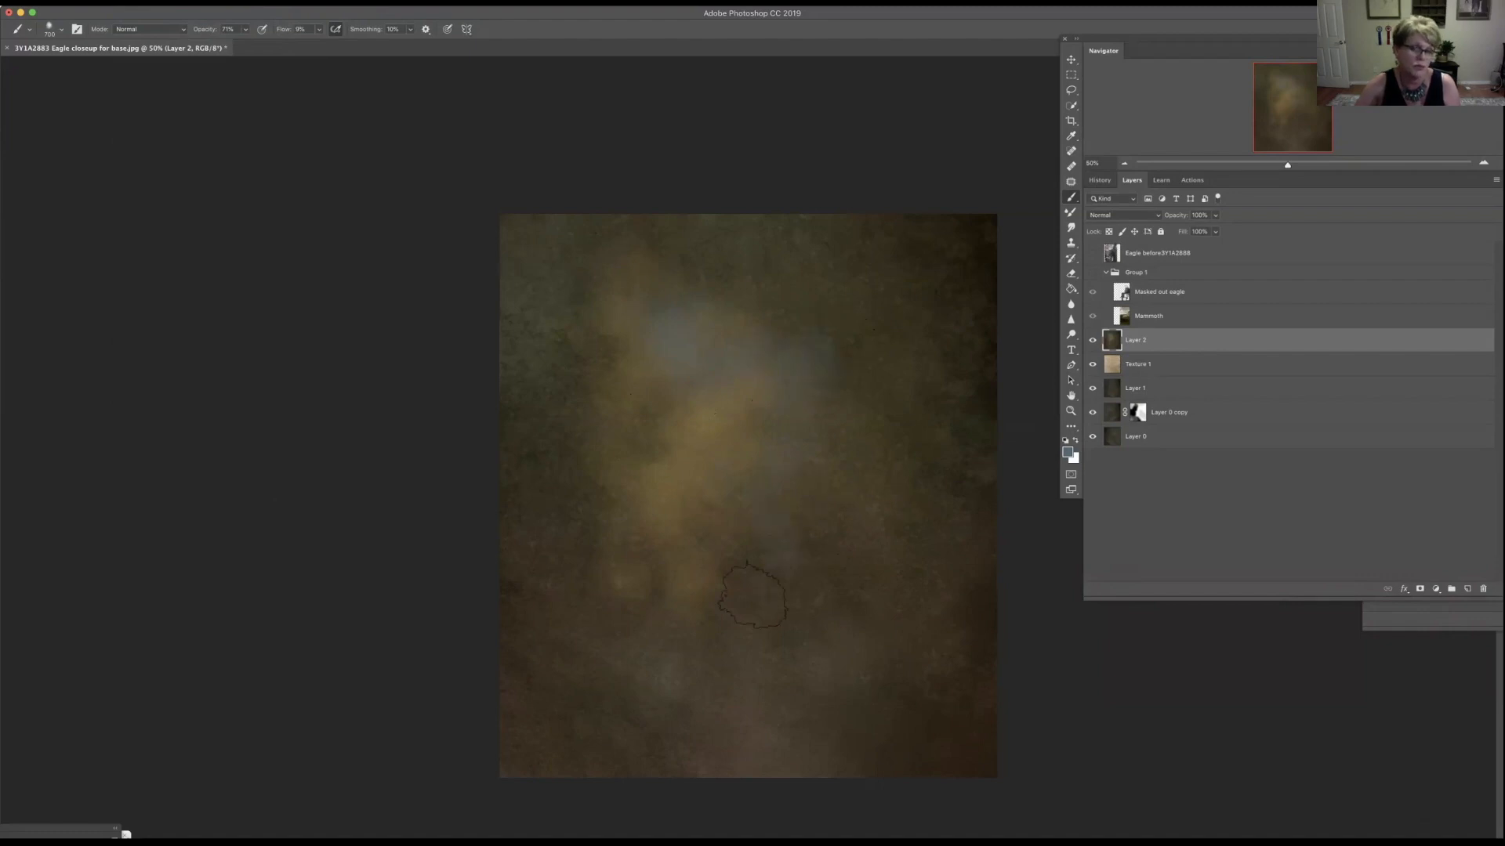
mouse_move(748, 600)
left_mouse_down()
mouse_move(786, 618)
mouse_move(824, 587)
mouse_move(822, 546)
mouse_move(788, 526)
mouse_move(864, 589)
mouse_move(832, 524)
mouse_move(807, 524)
mouse_move(857, 487)
left_mouse_up()
mouse_move(805, 363)
left_mouse_down()
mouse_move(771, 356)
mouse_move(805, 380)
left_mouse_up()
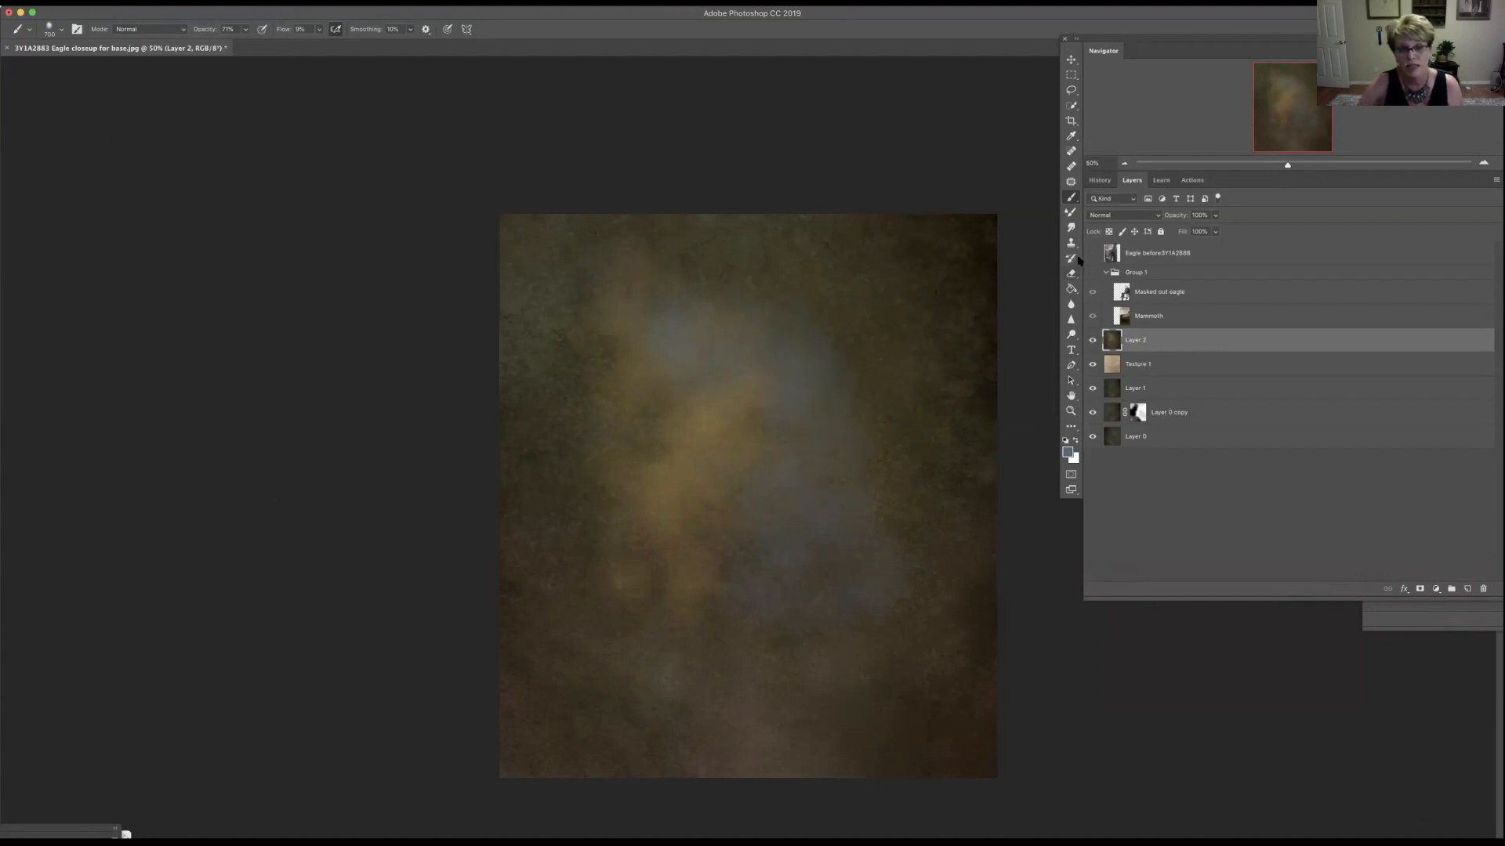
left_click(1070, 228)
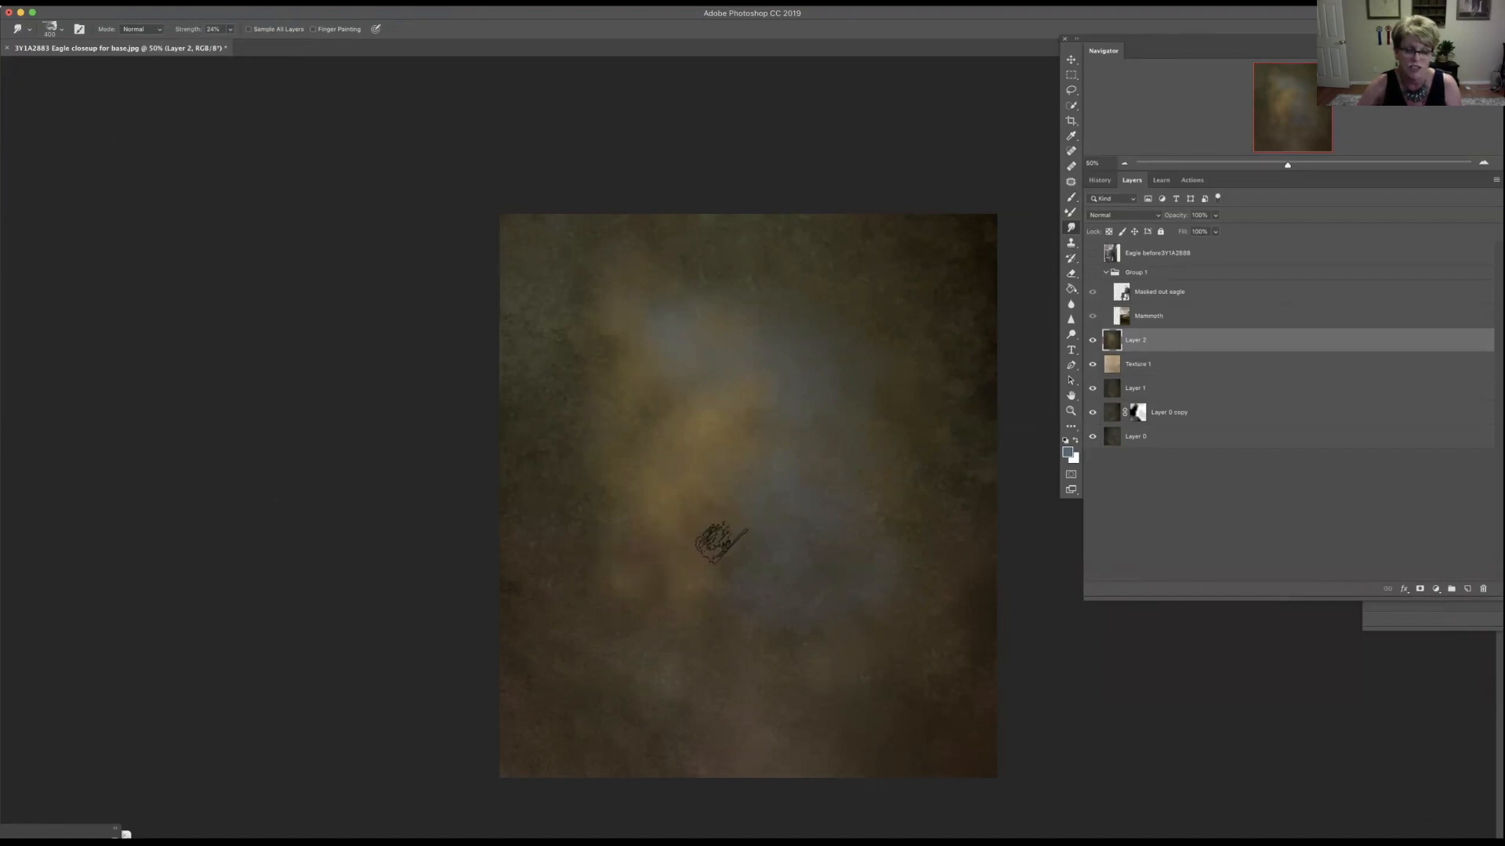
Step: Show the Eagle before3Y1A2888 layer and move it slightly right on the canvas
left_click(1167, 255)
left_click(1093, 253)
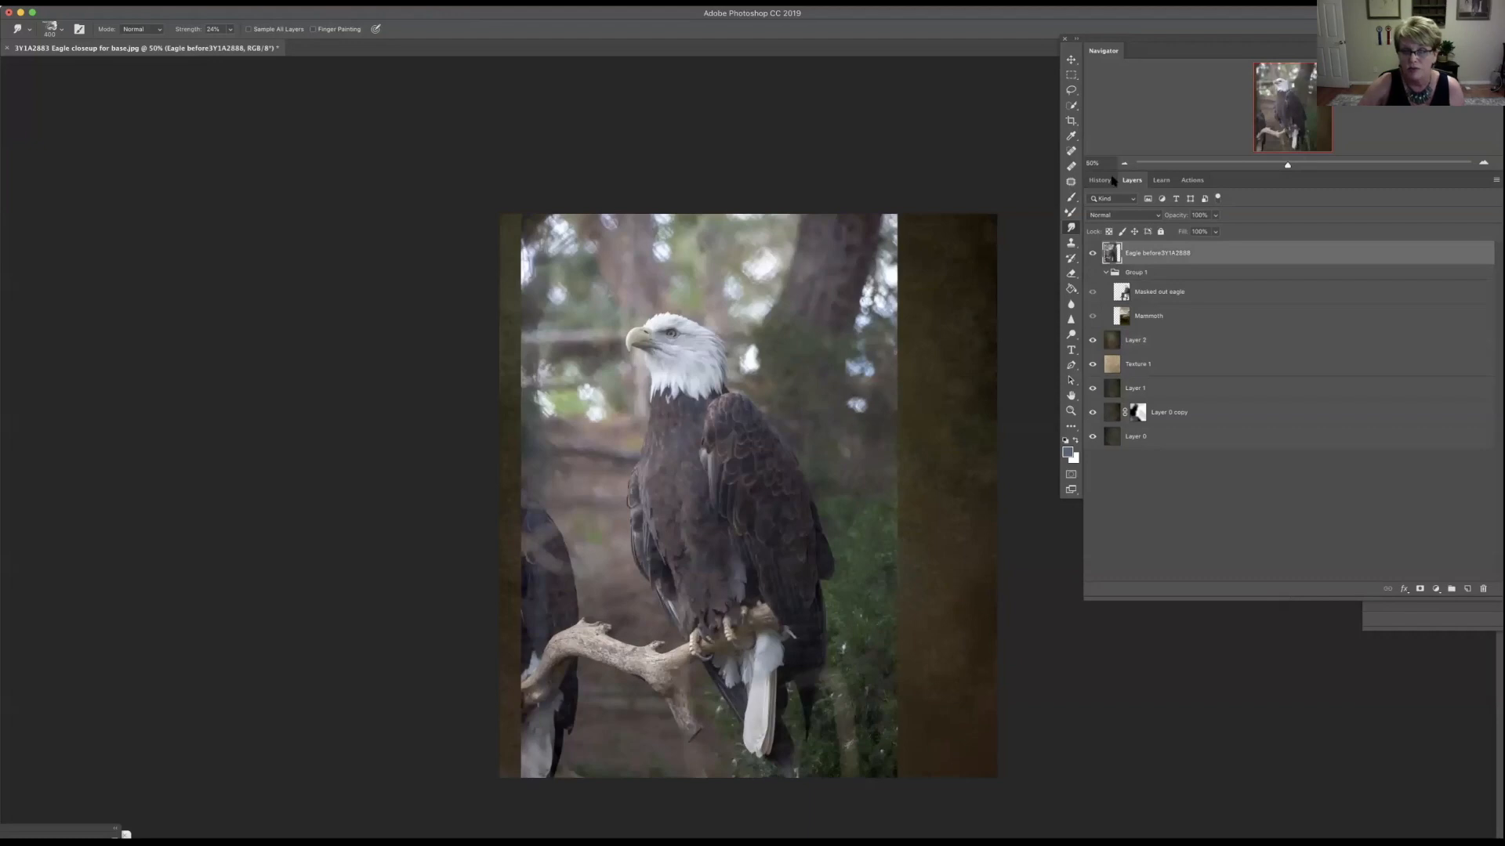
left_click(1071, 63)
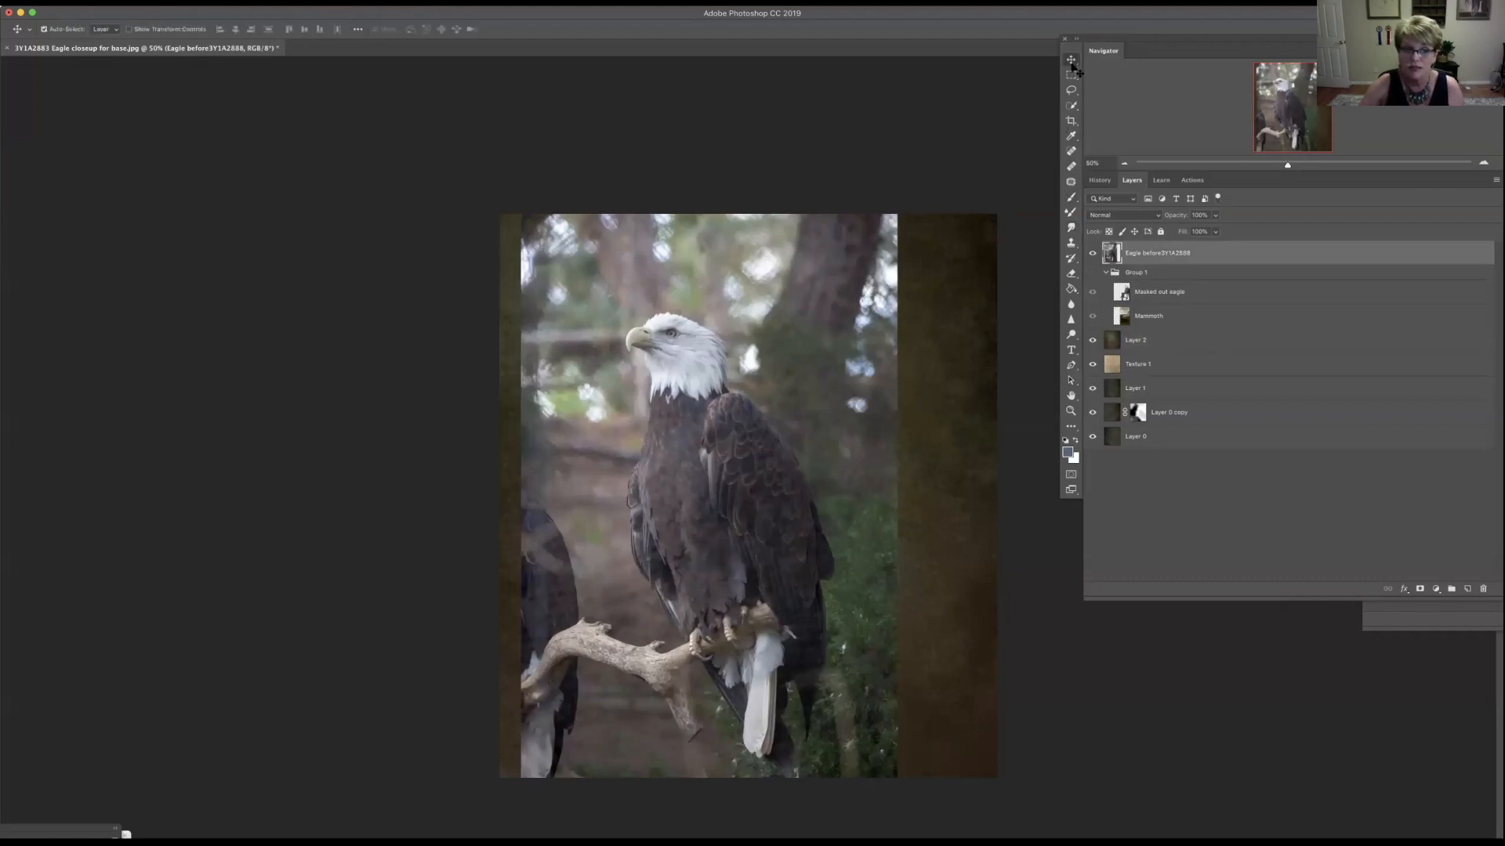
left_click_drag(818, 400, 858, 400)
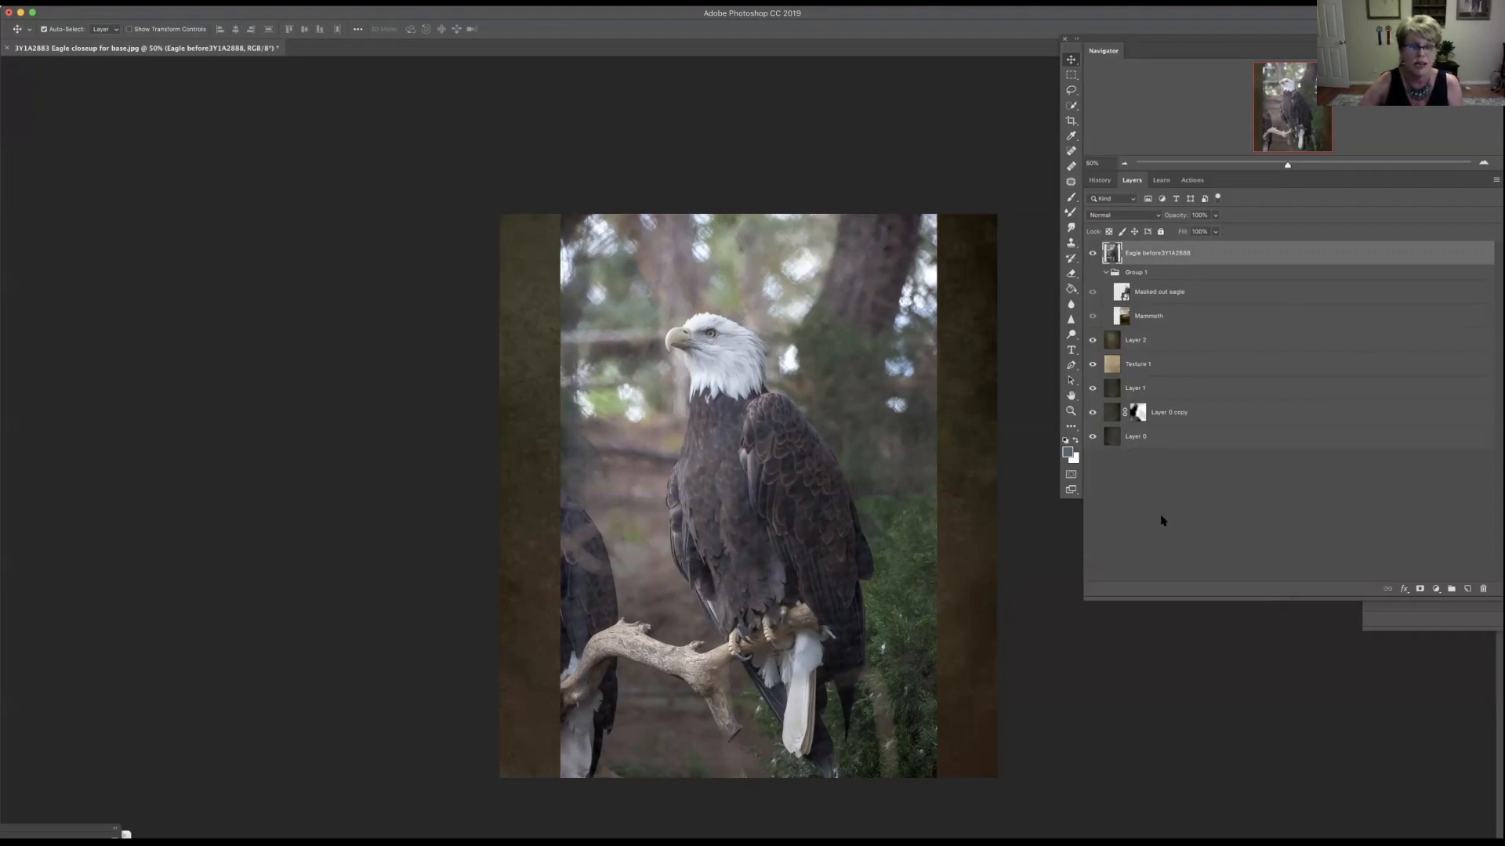
Step: Select the main eagle automatically with Select Subject on the Eagle before3Y1A2888 layer
left_click(284, 11)
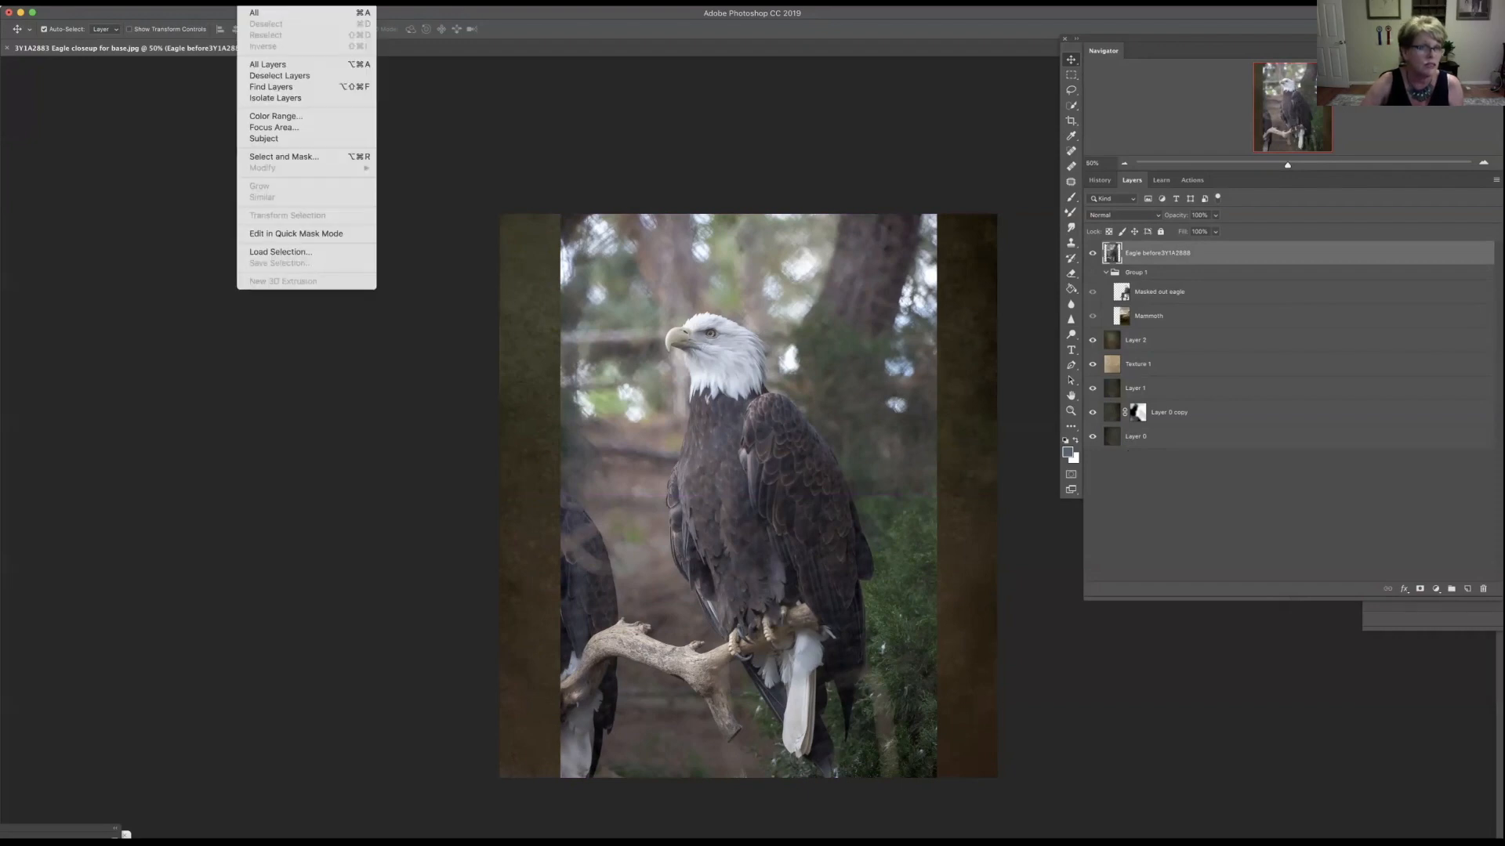
left_click(288, 144)
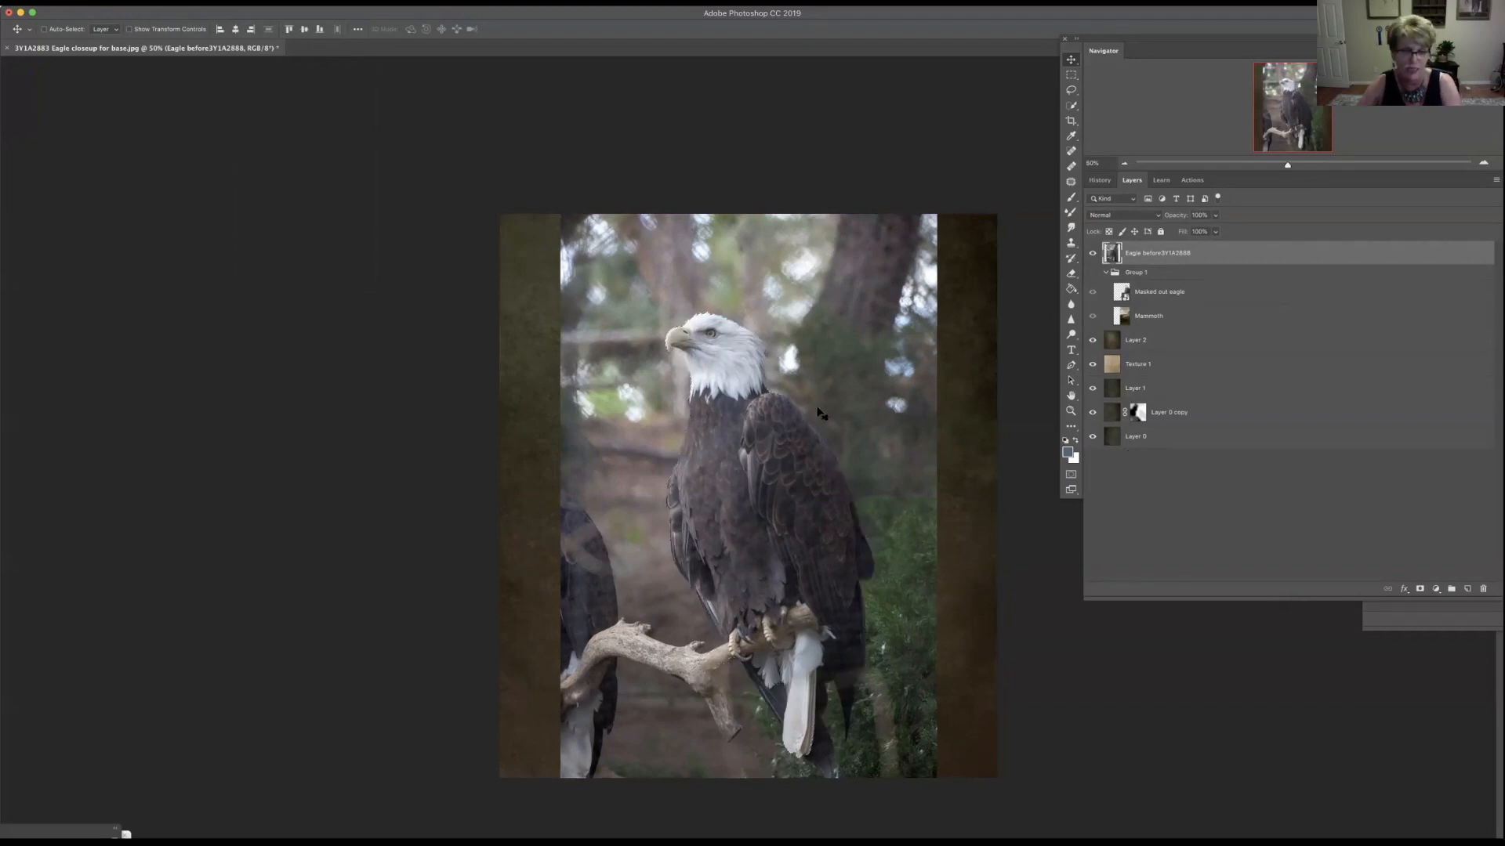
key("super+equal")
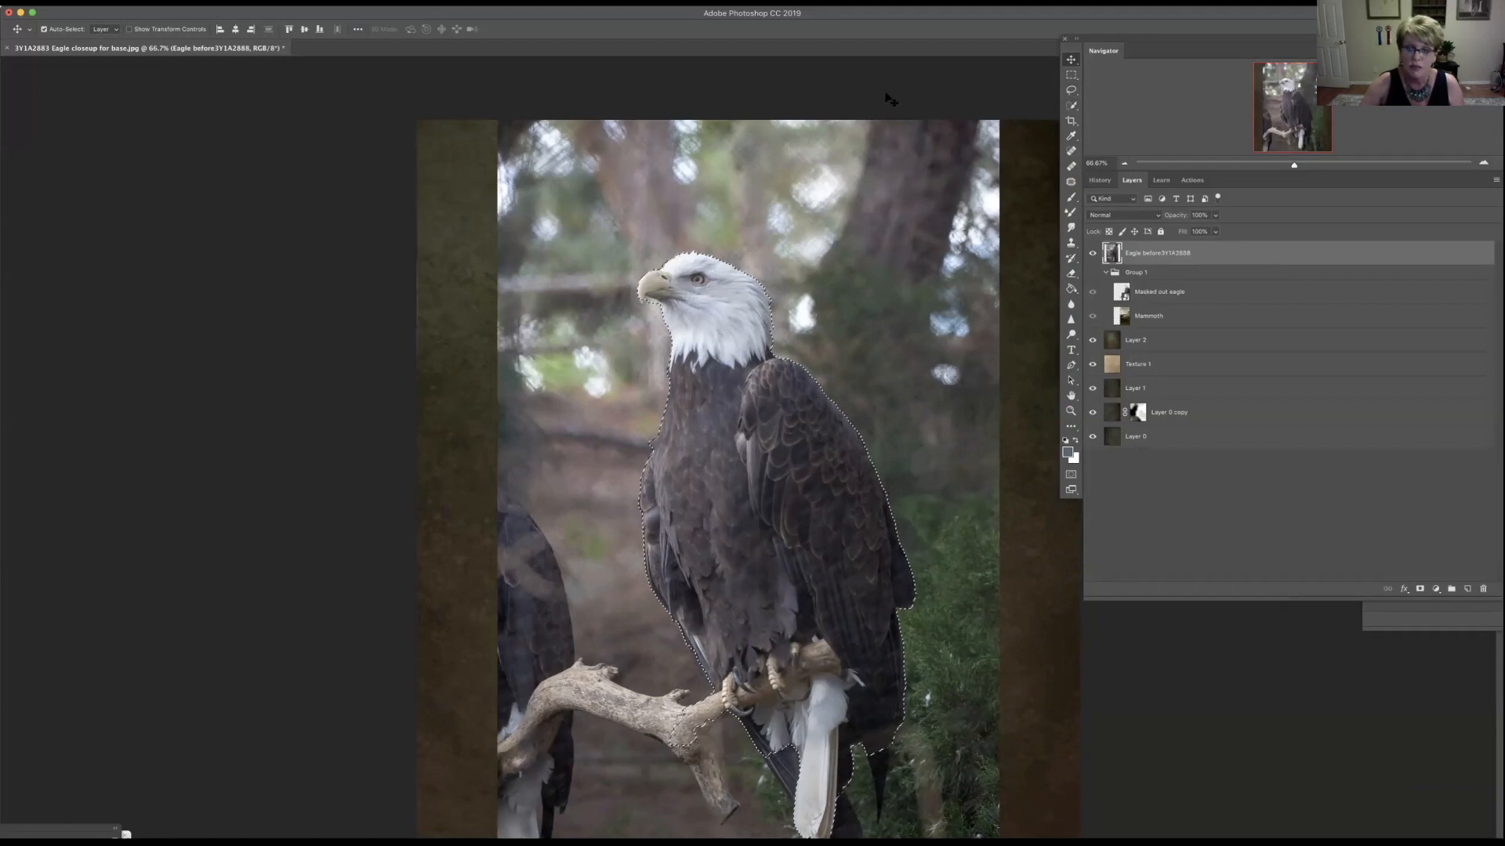
Step: Add the bare branch left of the eagle's feet to the selection by tracing its outline with the Lasso tool
left_click(1069, 91)
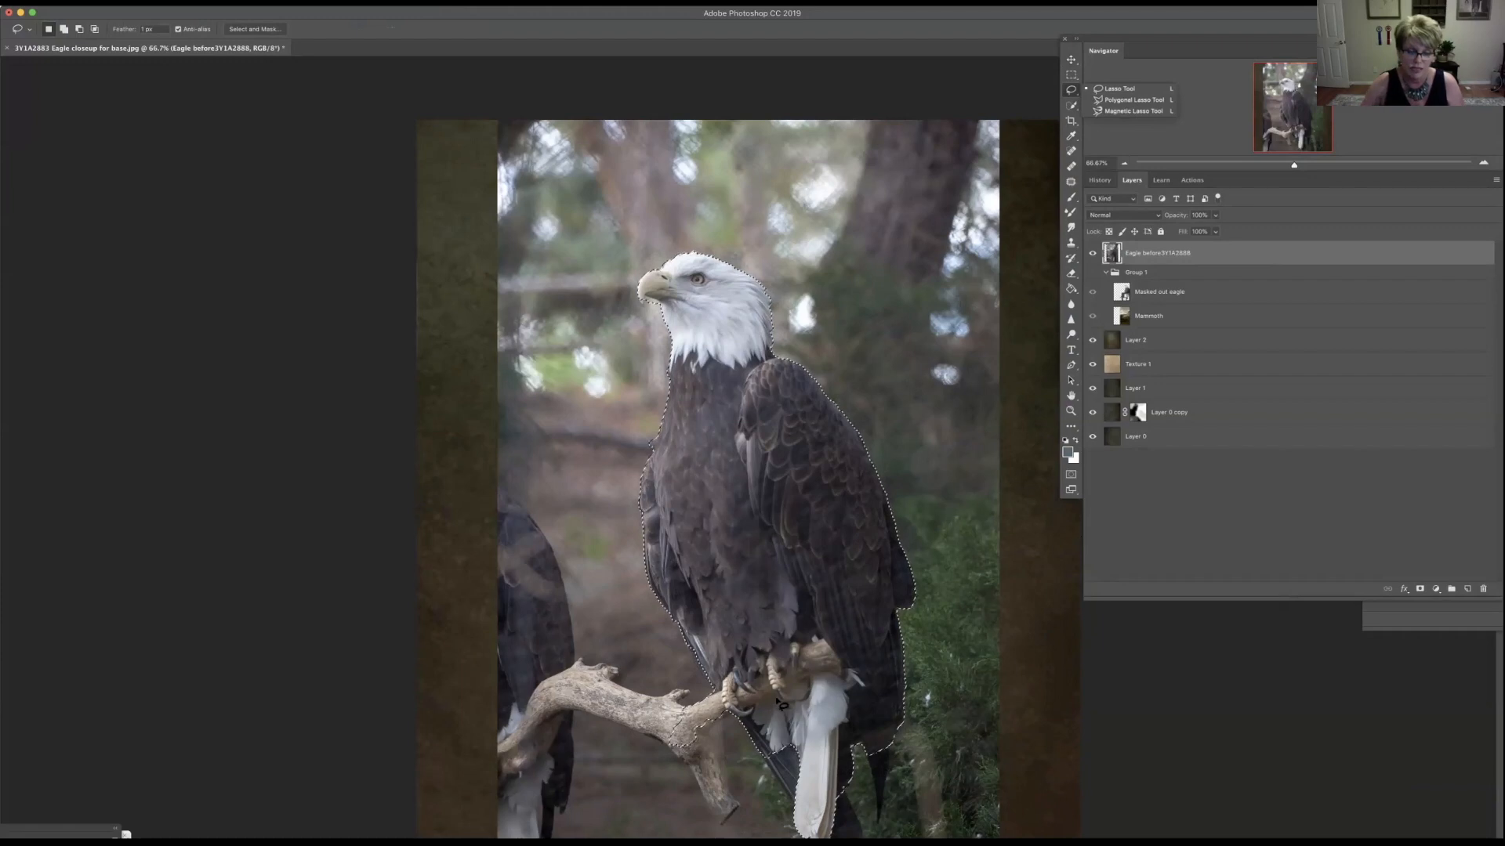
key("shift")
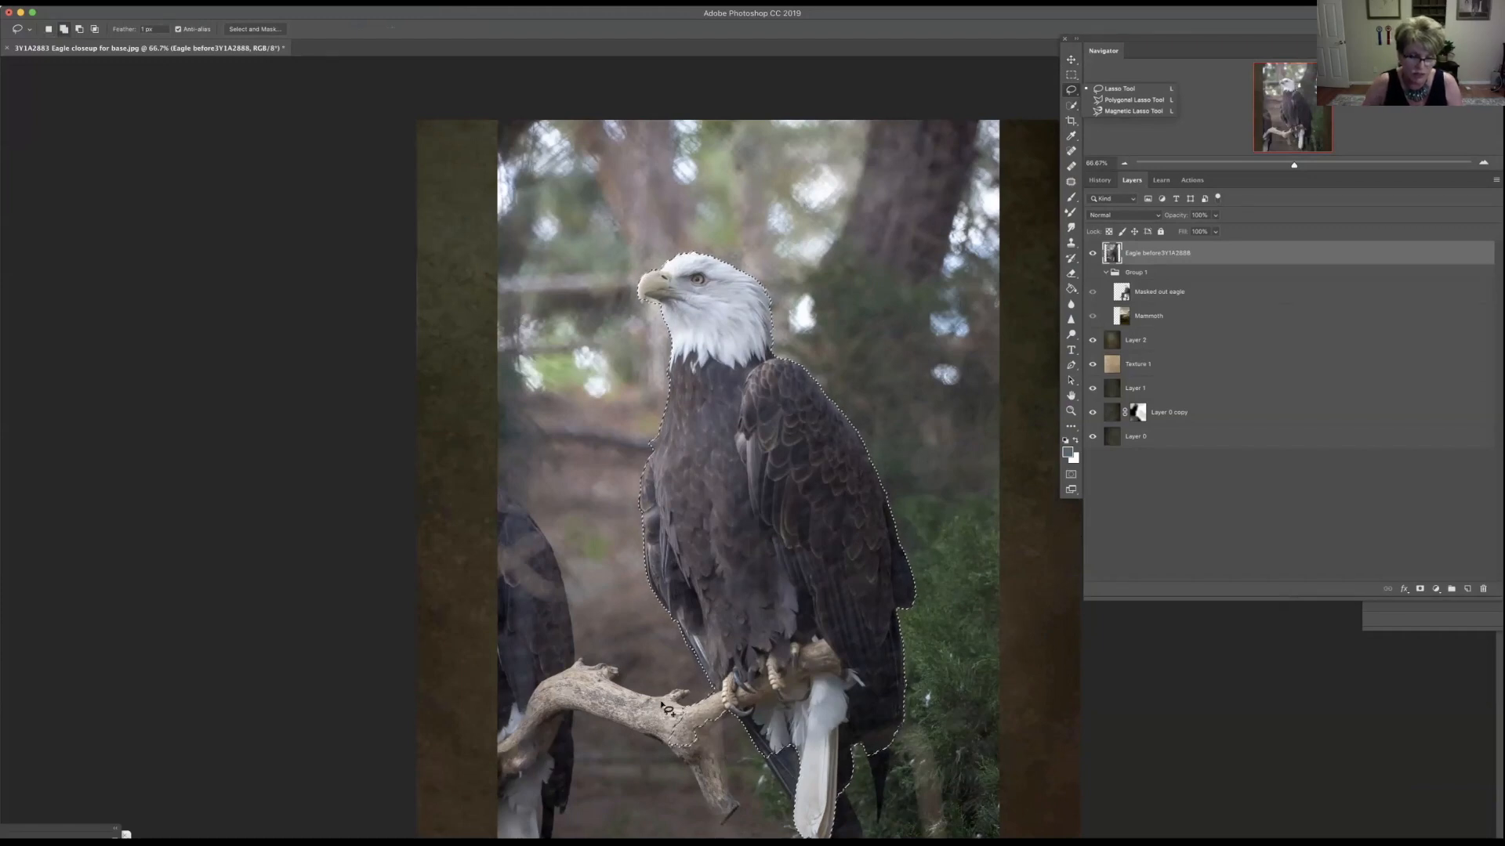
left_click(674, 691)
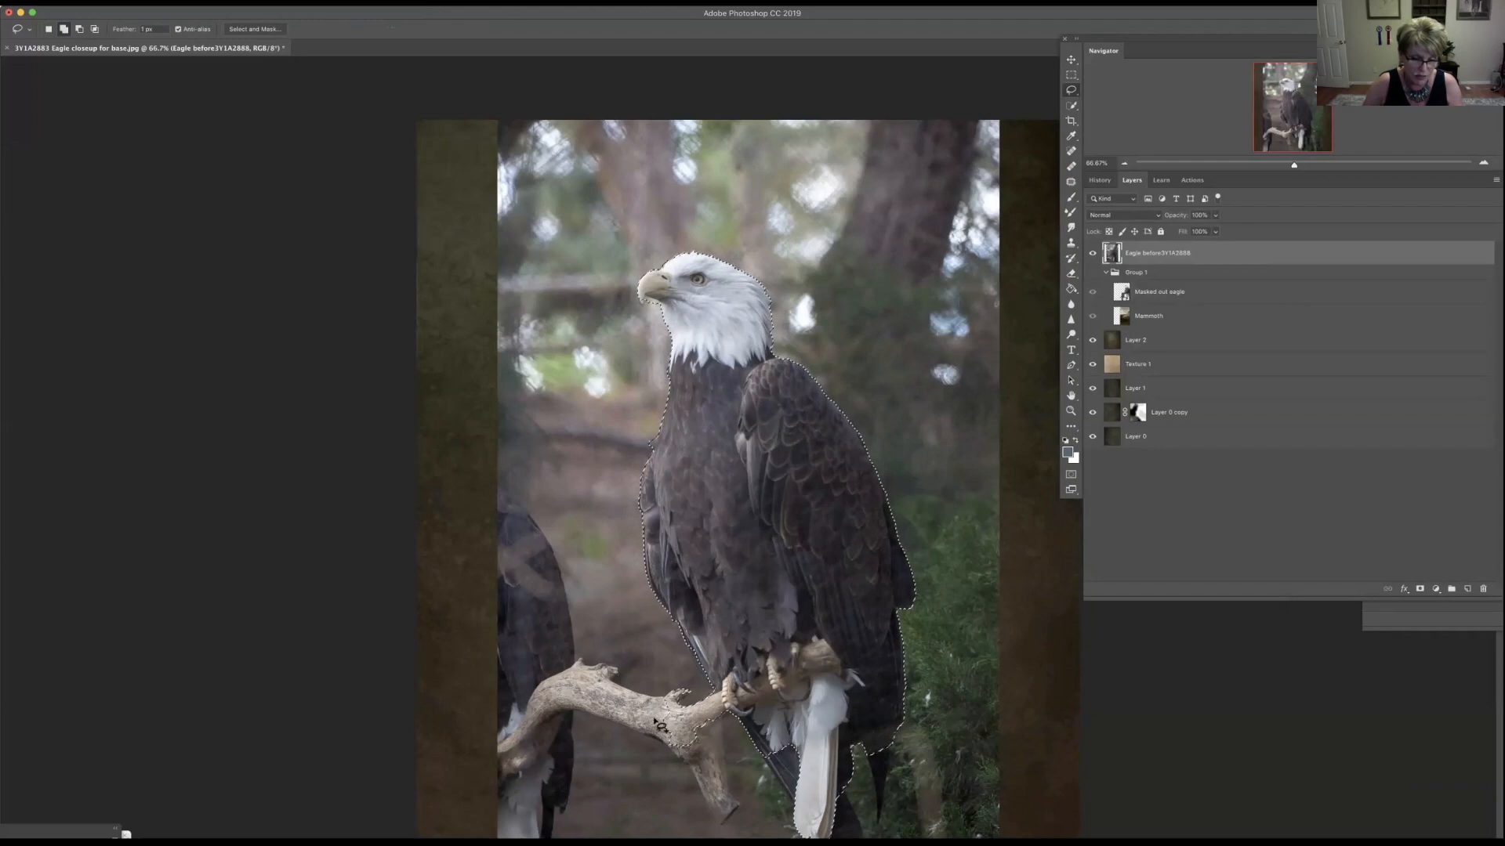
left_click_drag(691, 692, 665, 696)
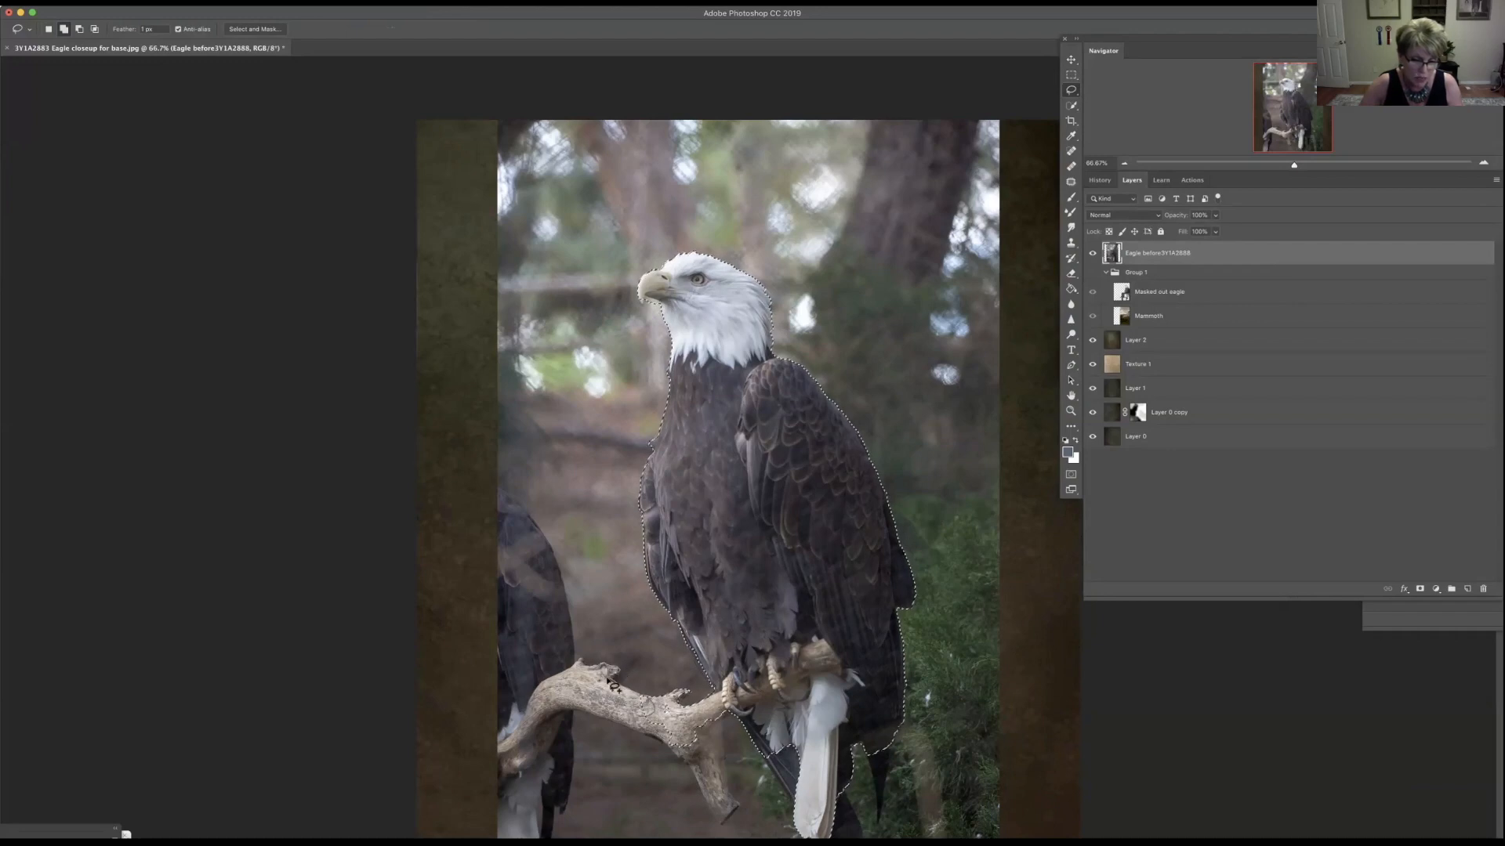
left_click_drag(597, 668, 588, 668)
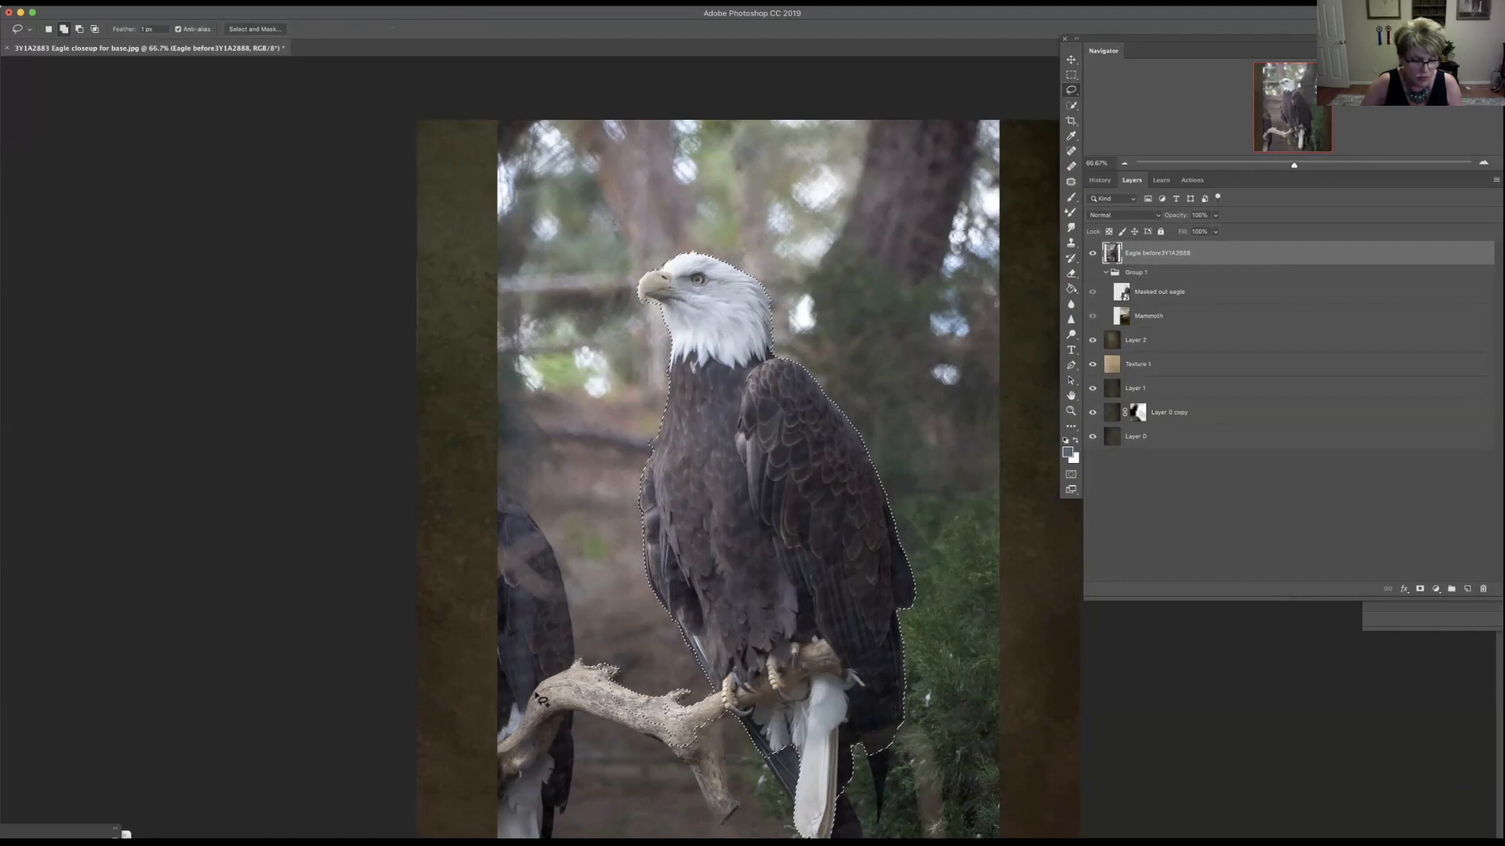
mouse_move(499, 804)
left_mouse_down()
mouse_move(566, 714)
mouse_move(652, 700)
mouse_move(588, 699)
mouse_move(577, 709)
mouse_move(631, 698)
left_mouse_up()
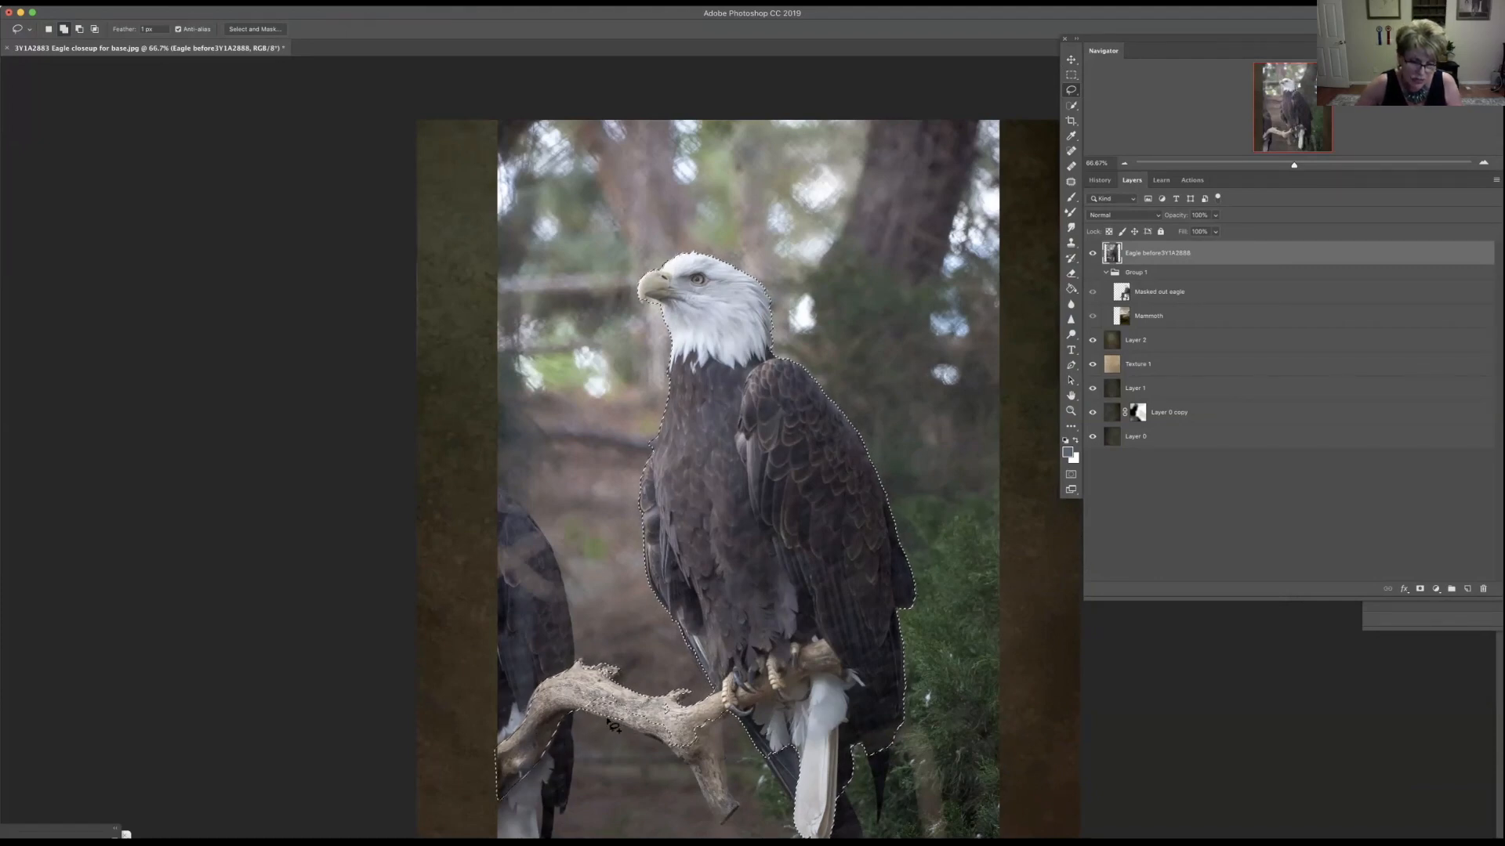
mouse_move(587, 716)
left_mouse_down()
mouse_move(675, 747)
mouse_move(670, 726)
mouse_move(727, 719)
mouse_move(712, 768)
mouse_move(665, 740)
mouse_move(728, 819)
mouse_move(738, 807)
mouse_move(712, 716)
left_mouse_up()
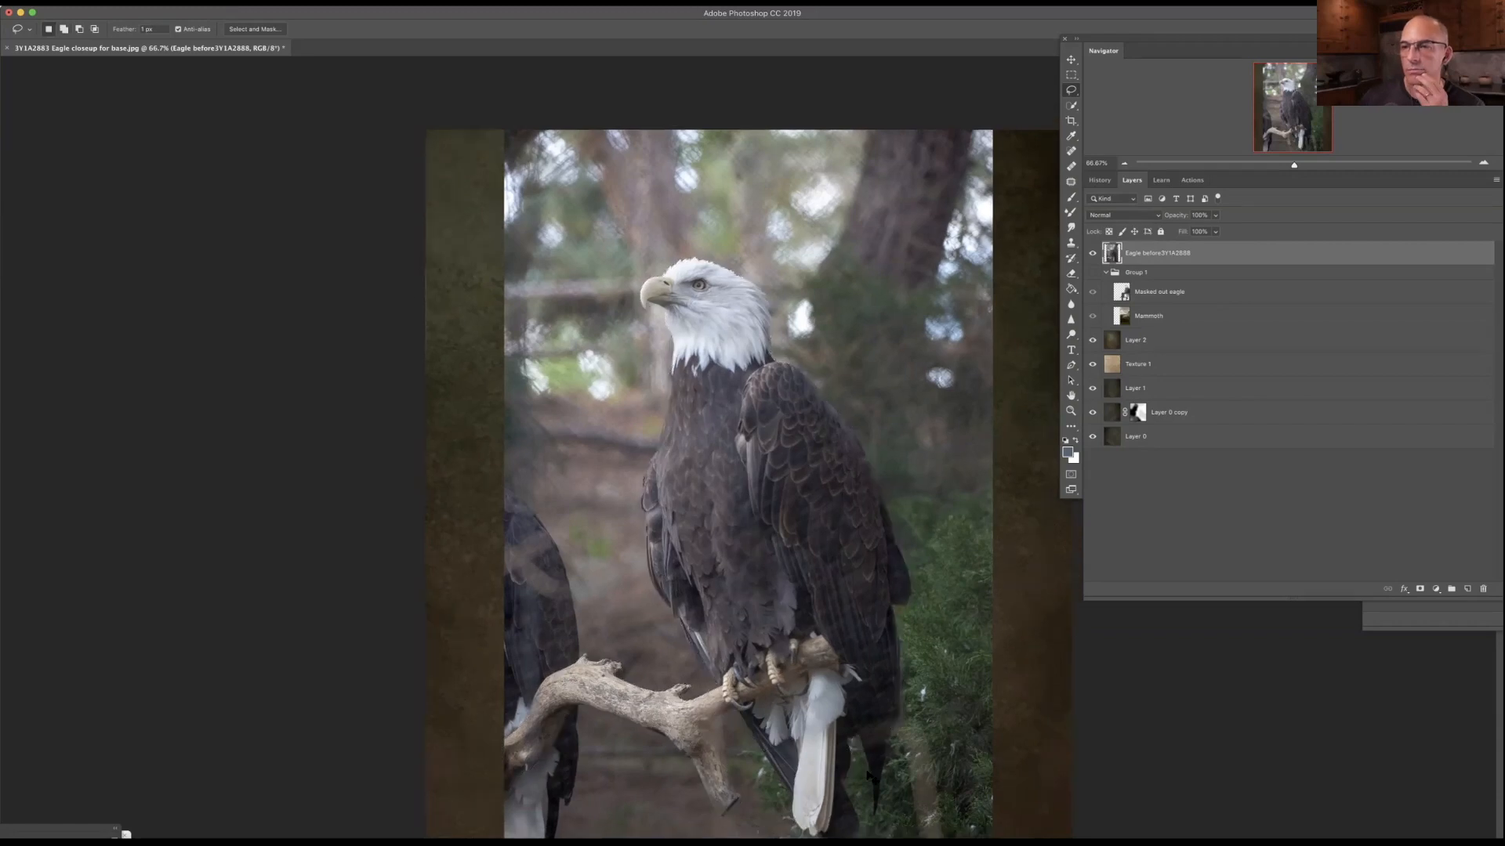
Step: Add the missing dark tail feathers on both sides of the white tail to the eagle selection with the Lasso tool
key("super+minus")
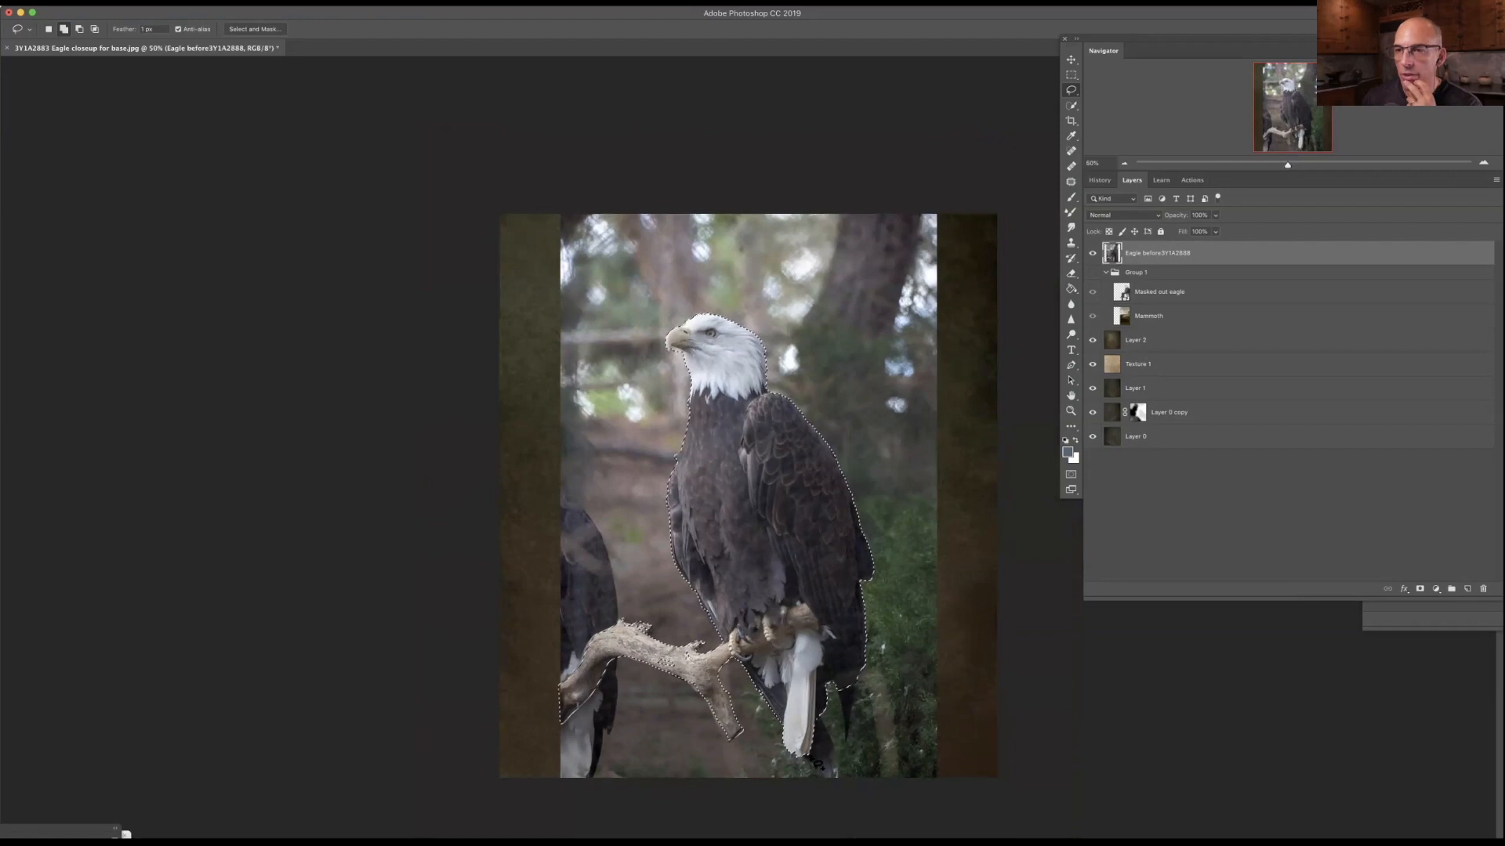
left_click_drag(808, 704, 811, 706)
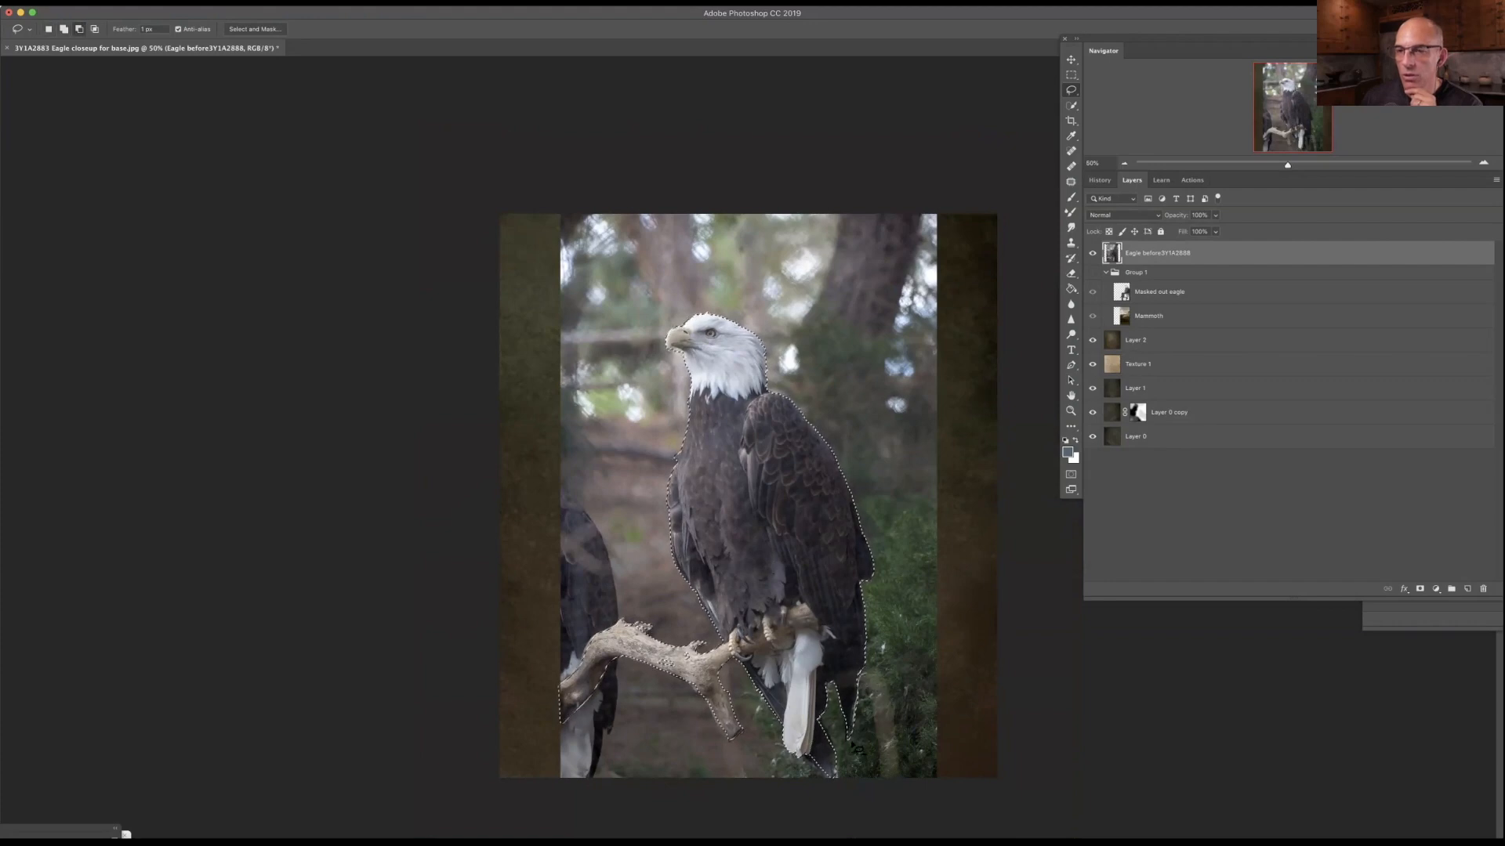
left_click_drag(867, 679, 862, 686)
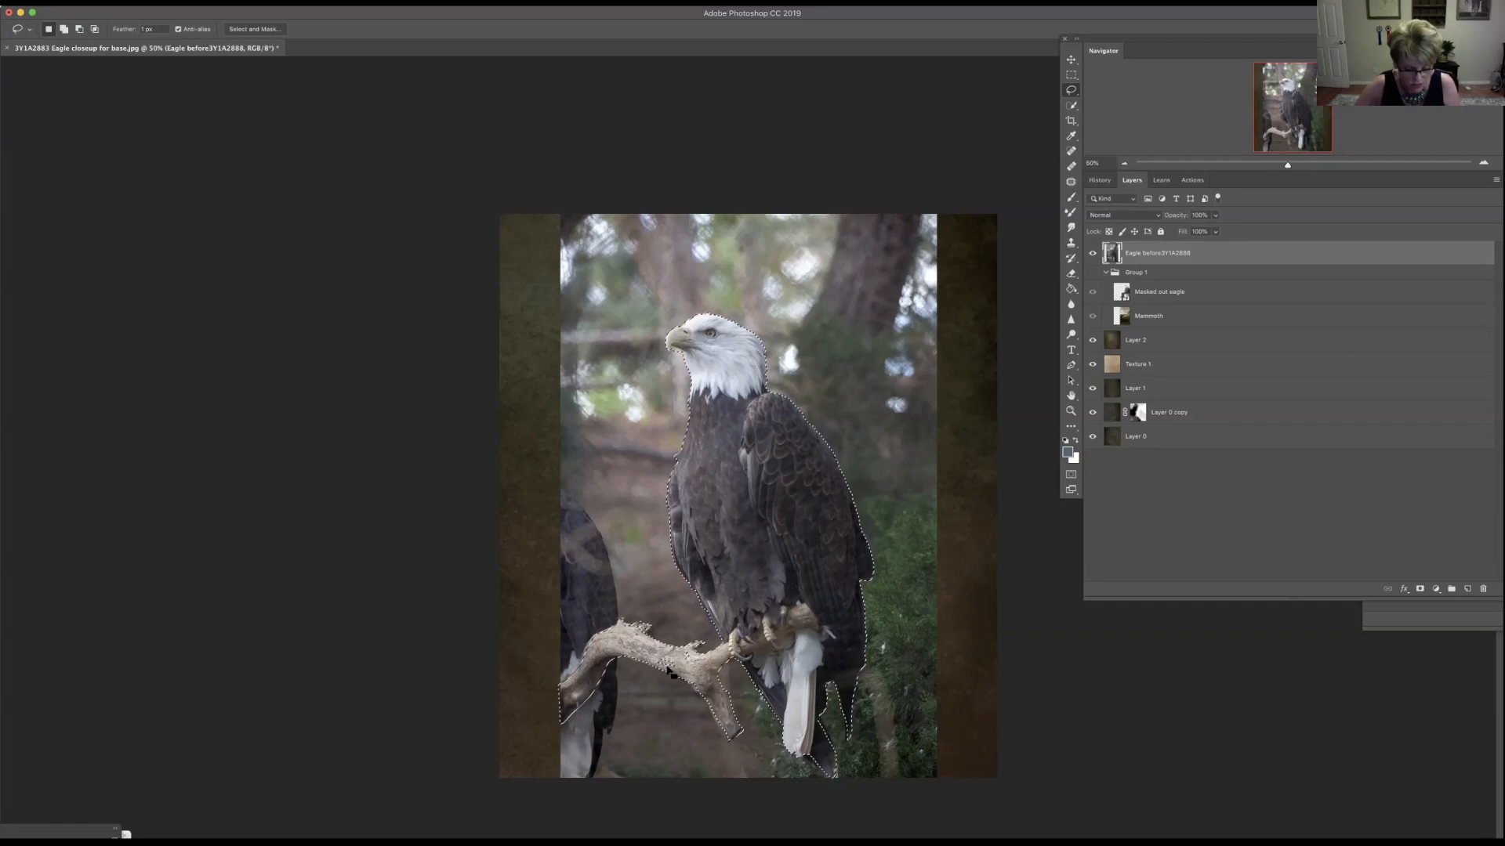
key("shift")
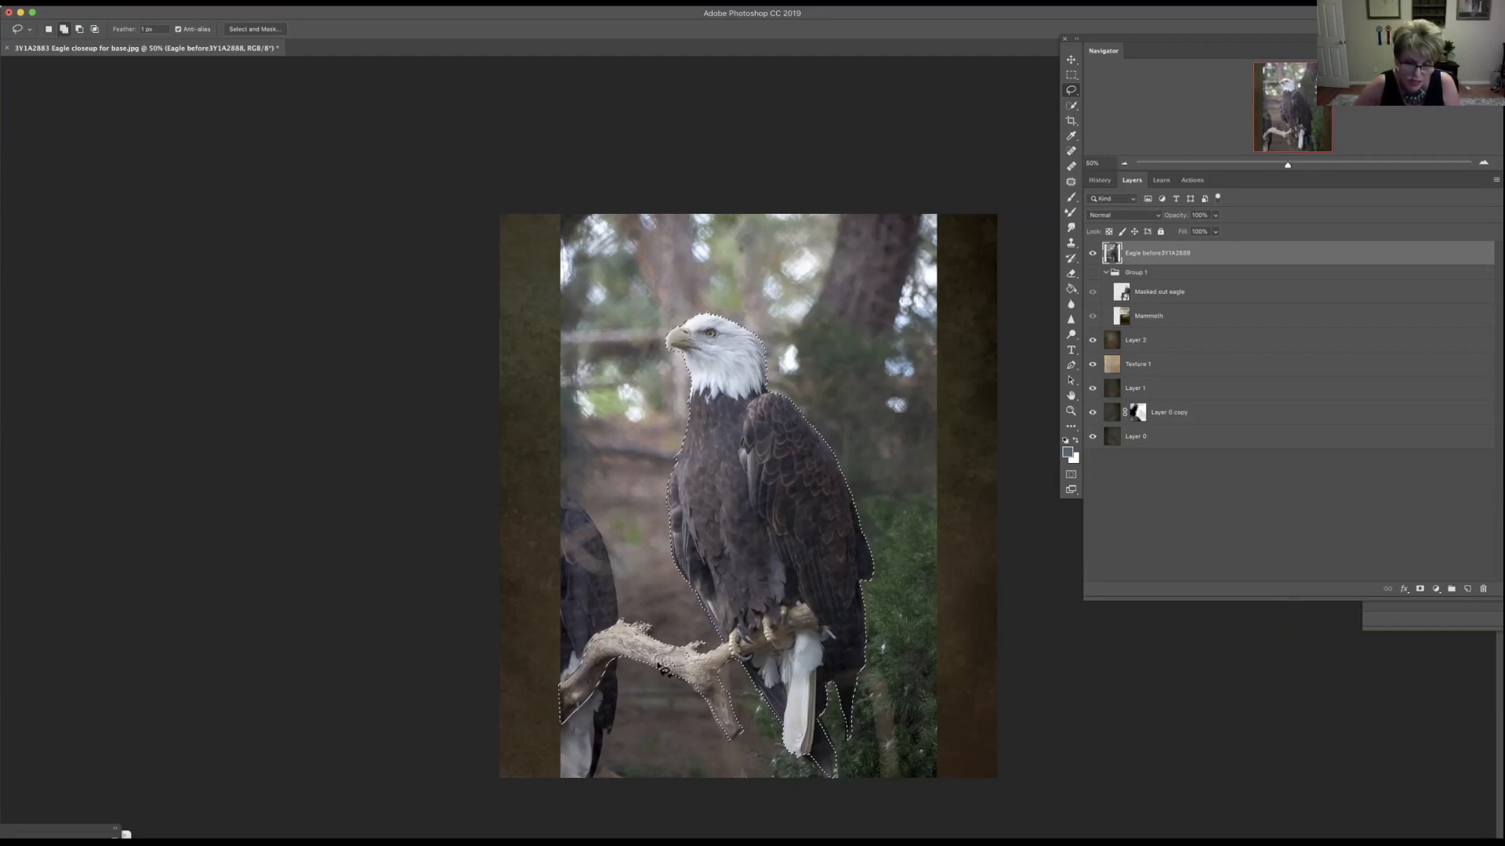
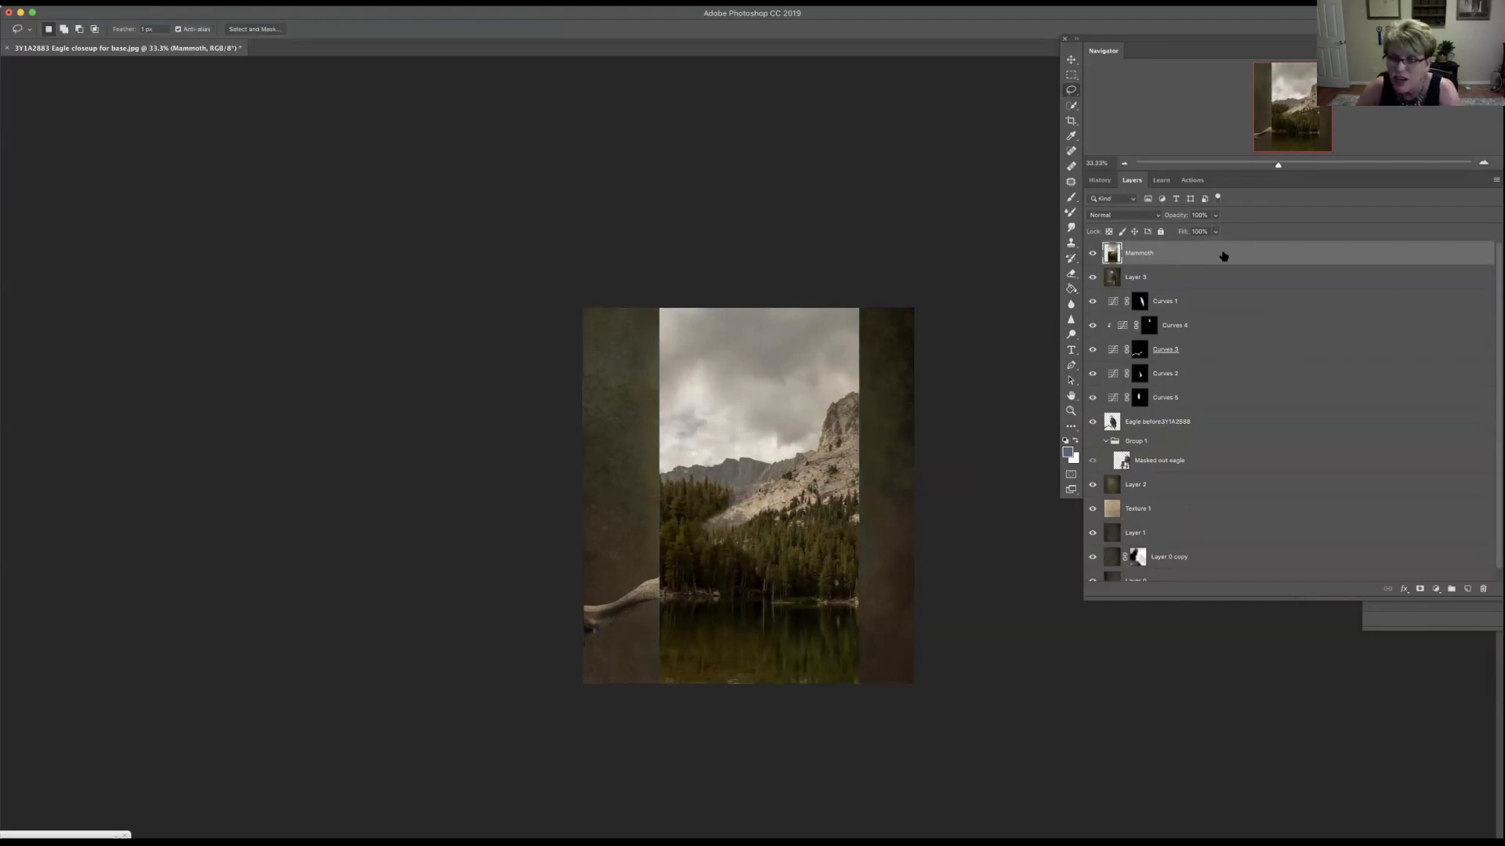
Step: Delete the Mammoth layer and place the Mammoth mountain lake photo again as an embedded smart object above Layer 3
key("Delete")
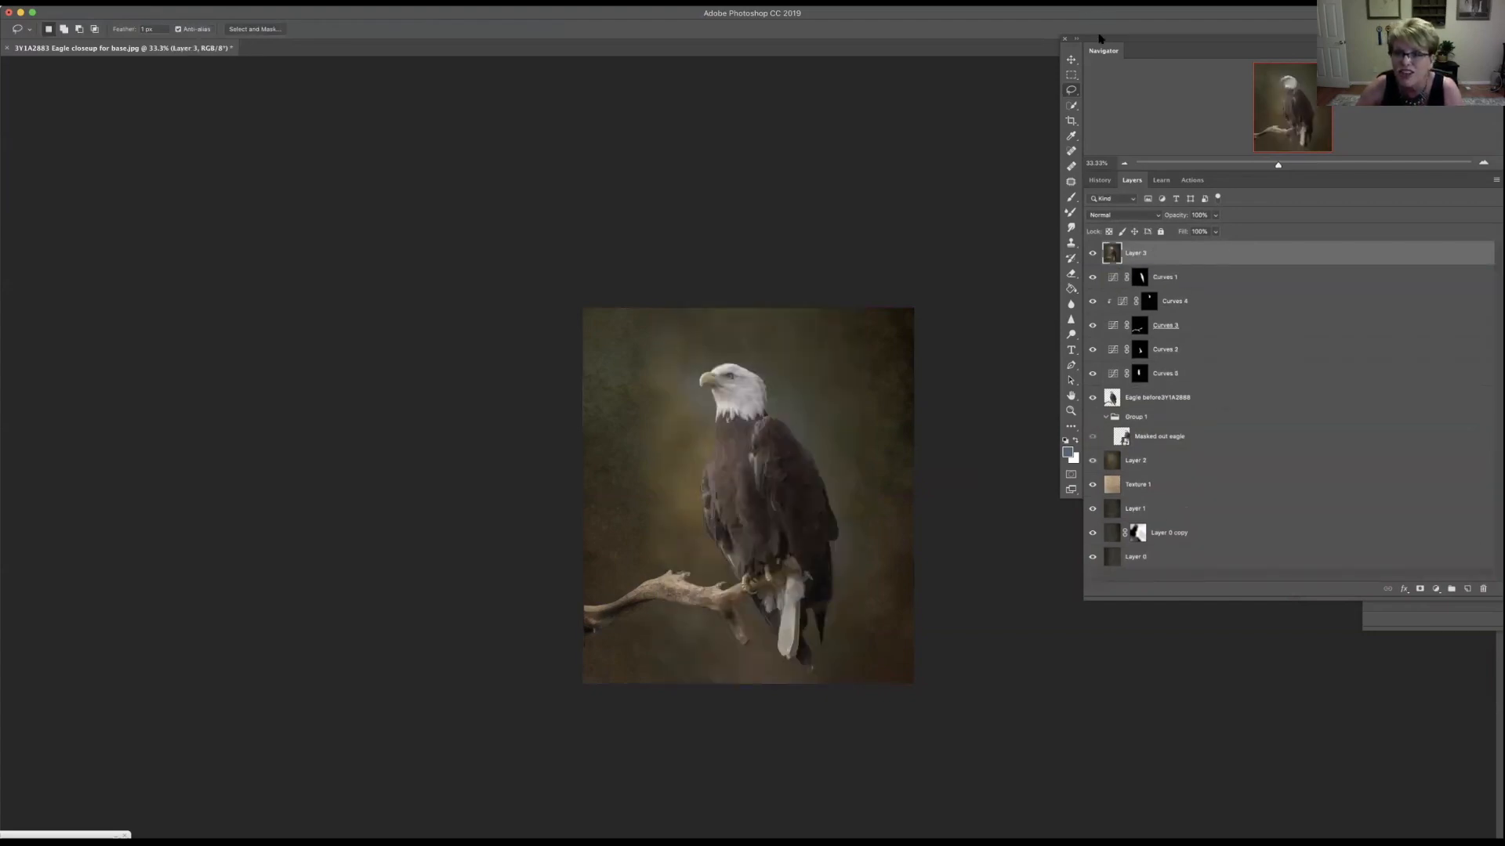
left_click_drag(1100, 13, 1100, 79)
left_click_drag(1181, 38, 1194, 129)
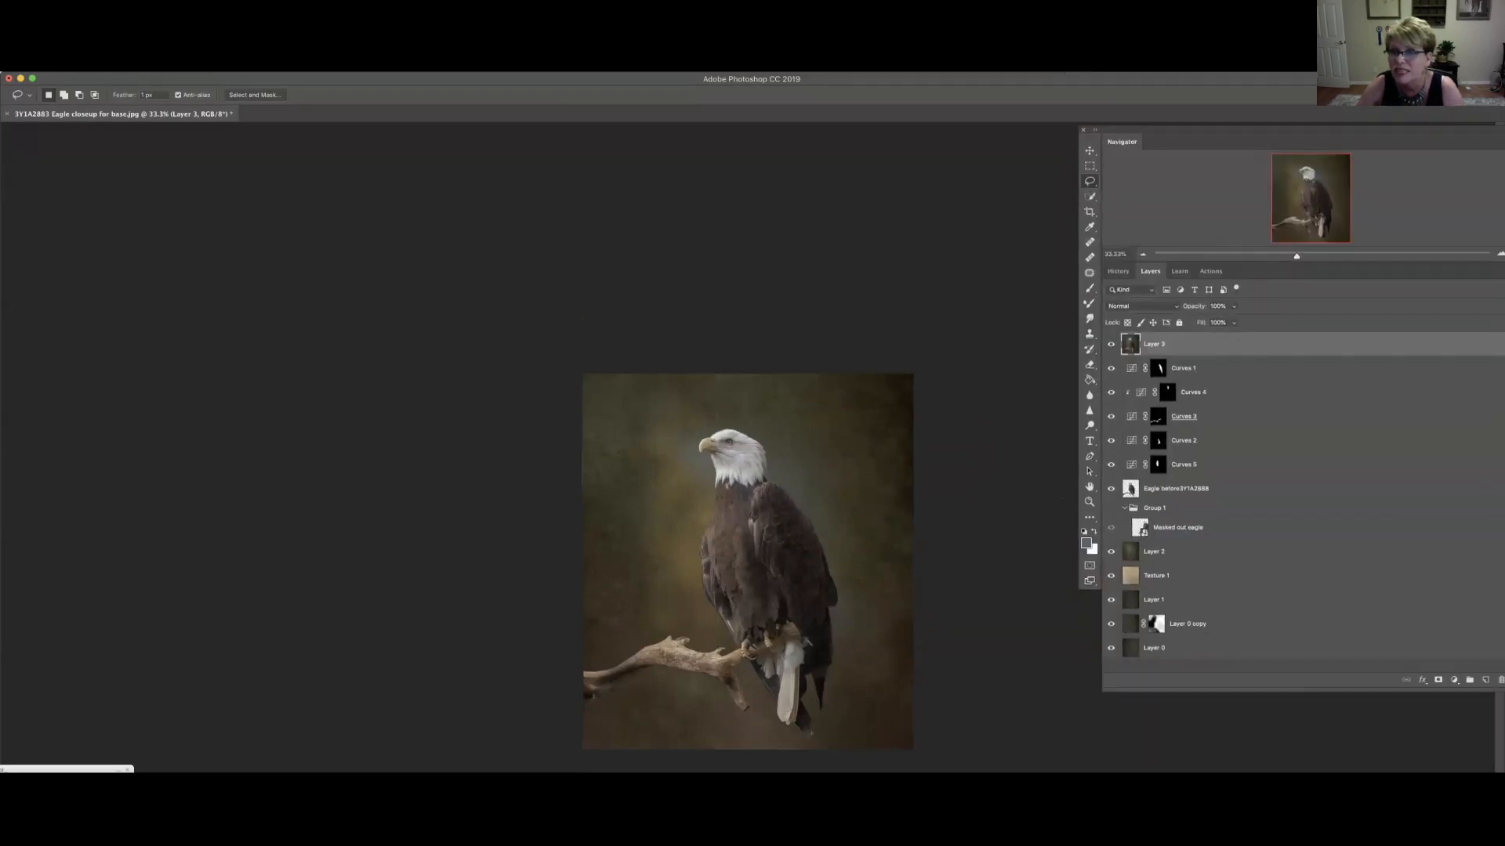
left_click(1216, 55)
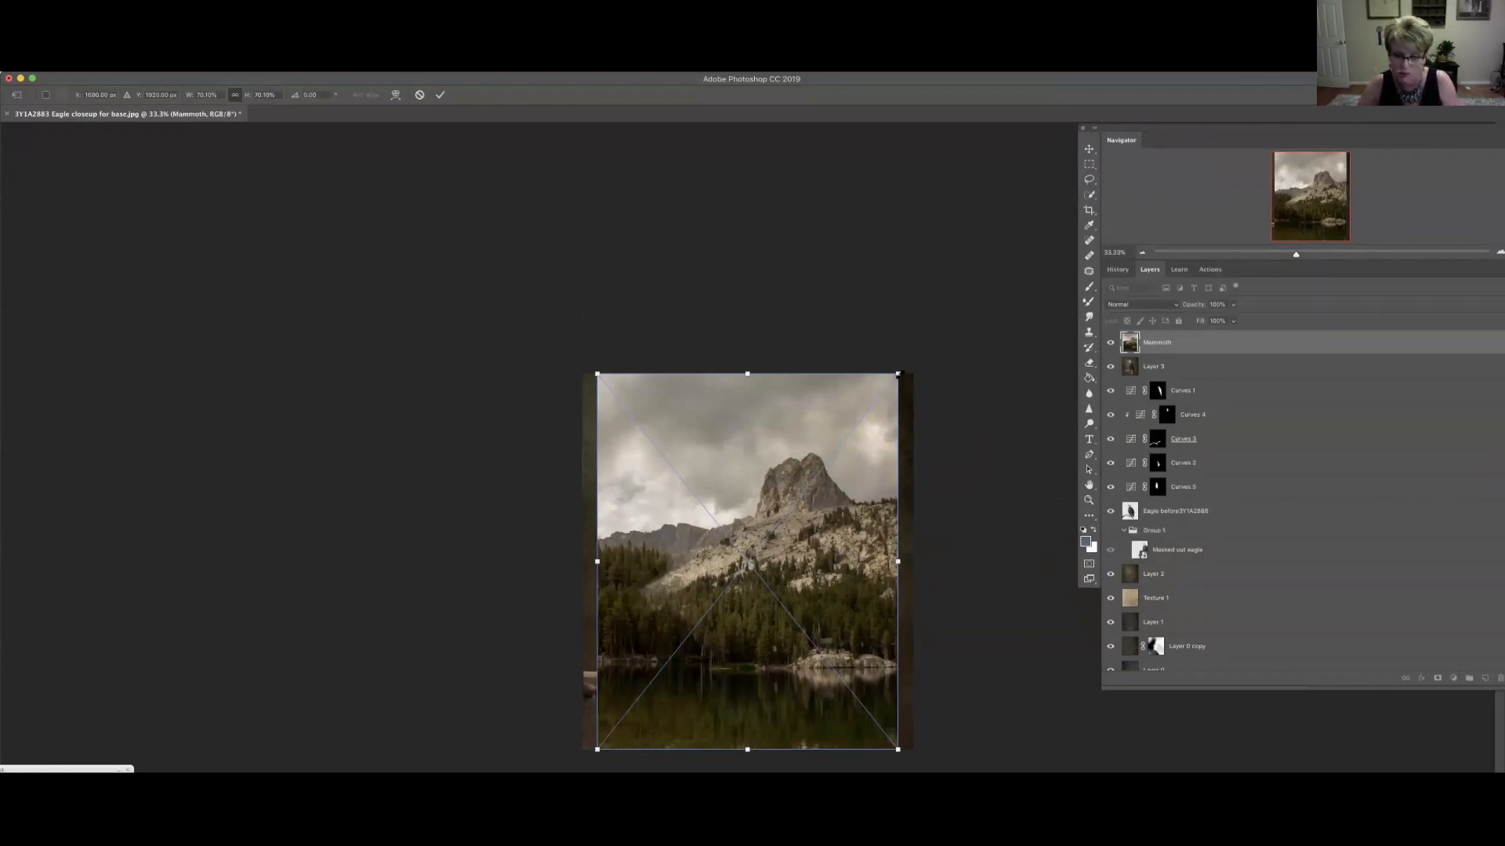
Step: Enlarge the placed Mammoth photo to about 81% width and 76% height and position it to cover the whole canvas
left_click_drag(900, 369, 917, 360)
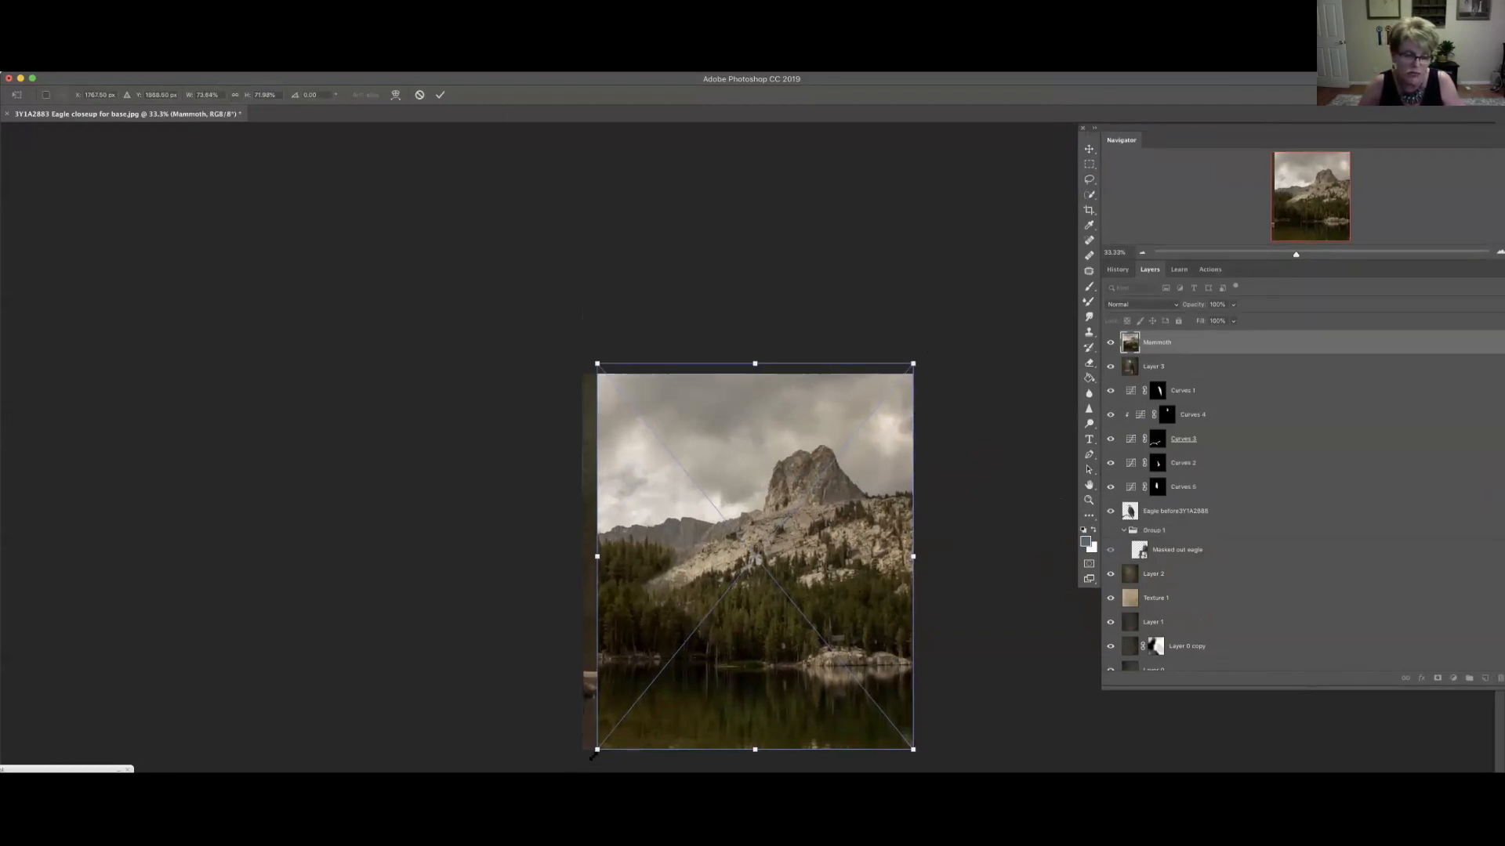
left_click_drag(592, 750, 564, 770)
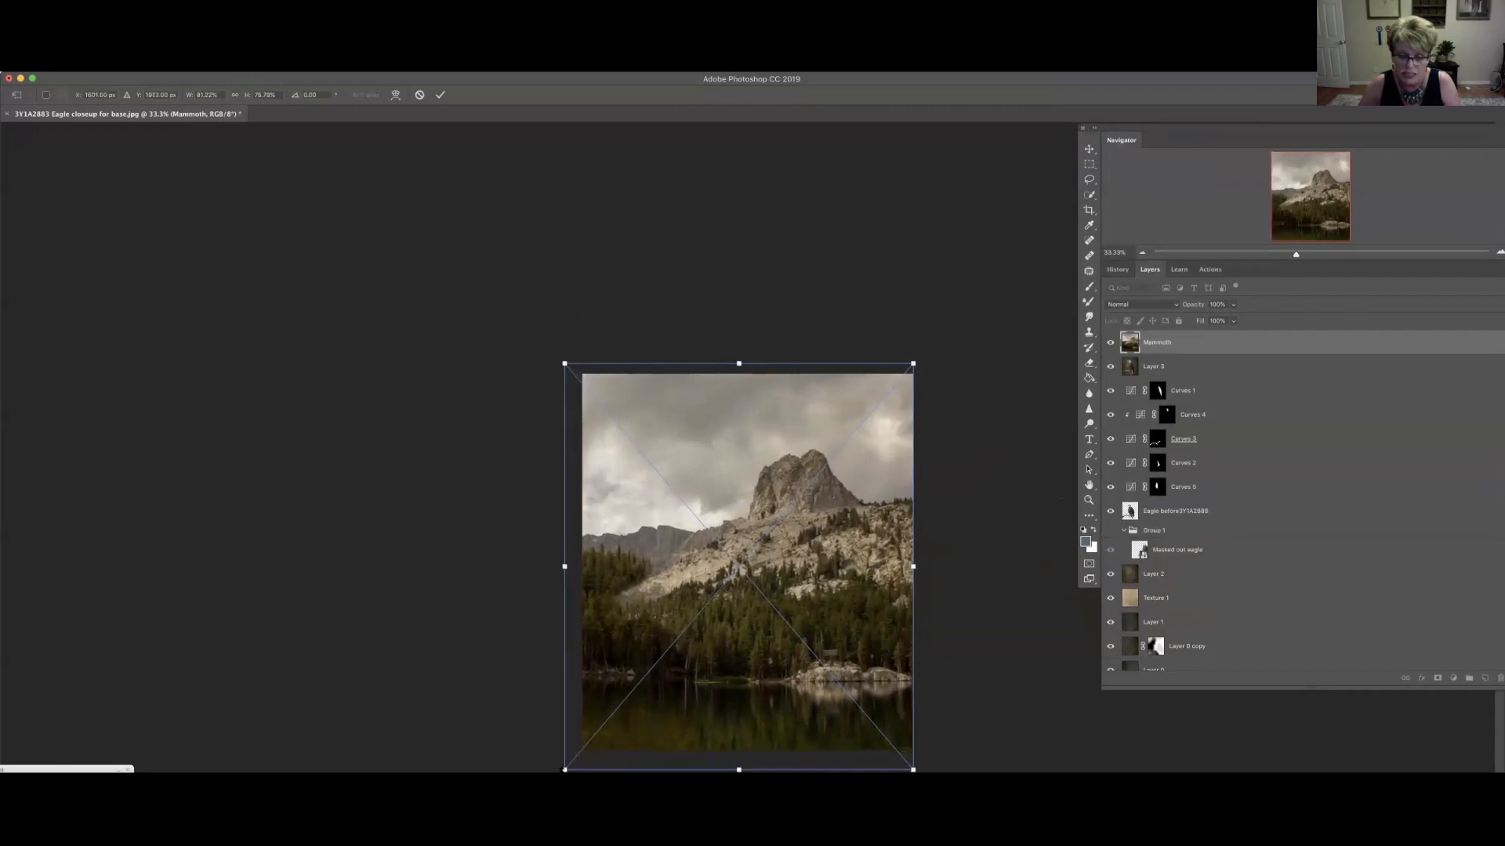
left_click_drag(876, 580, 893, 560)
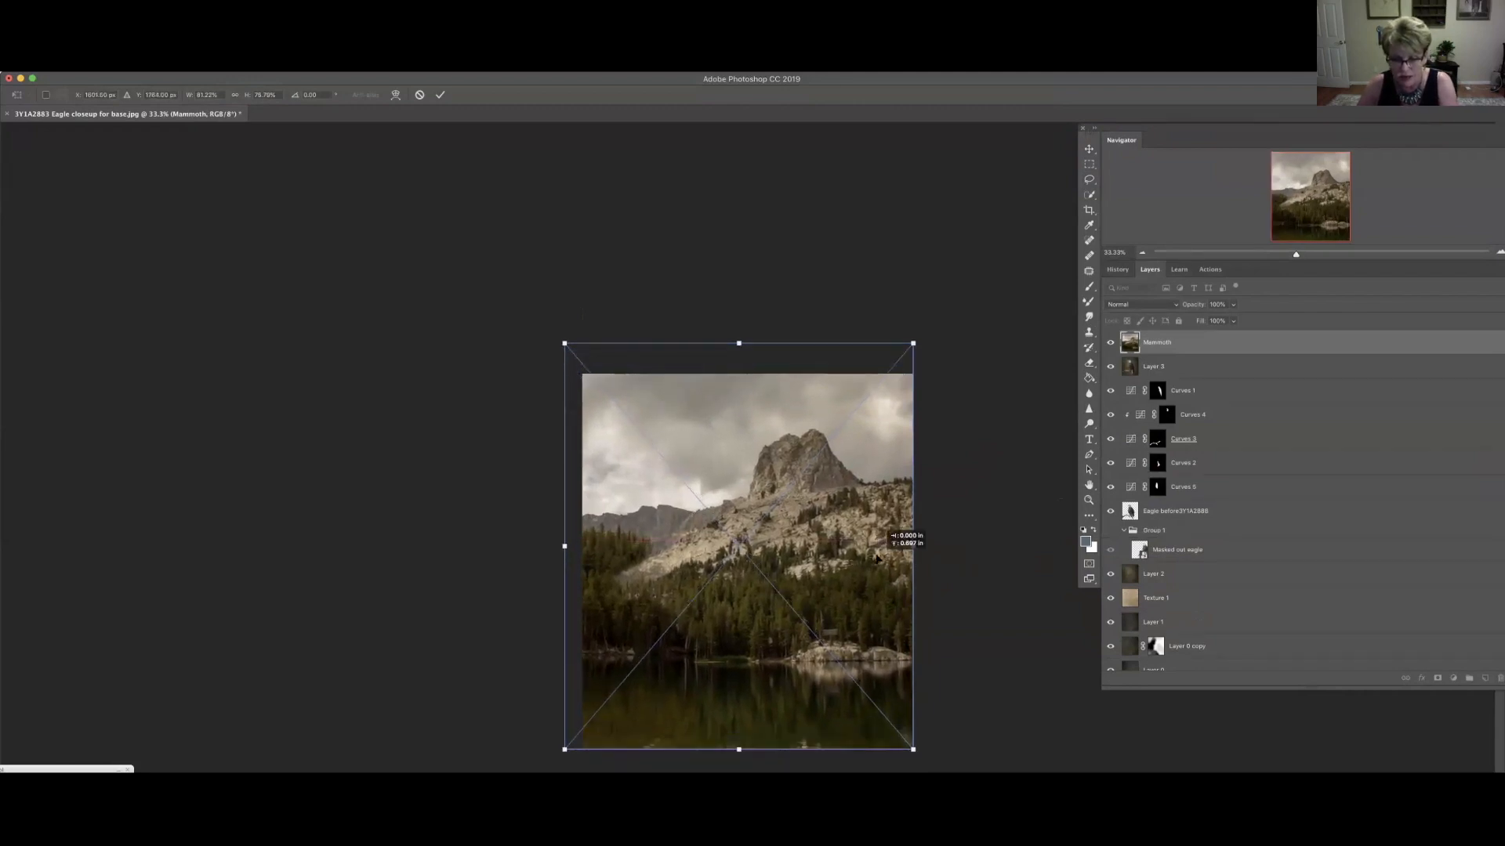
key("Return")
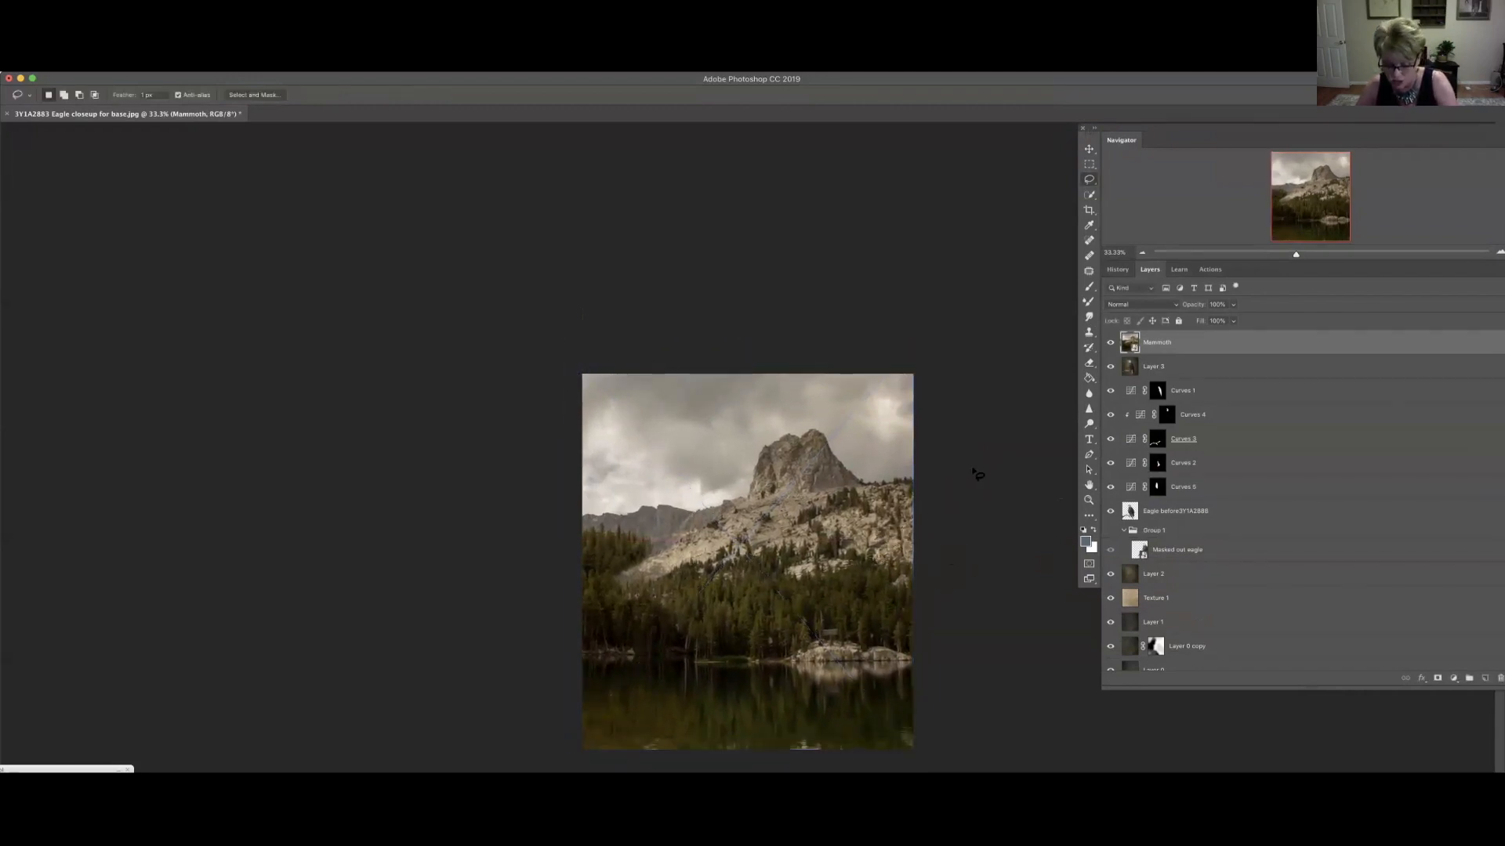
double_click(930, 80)
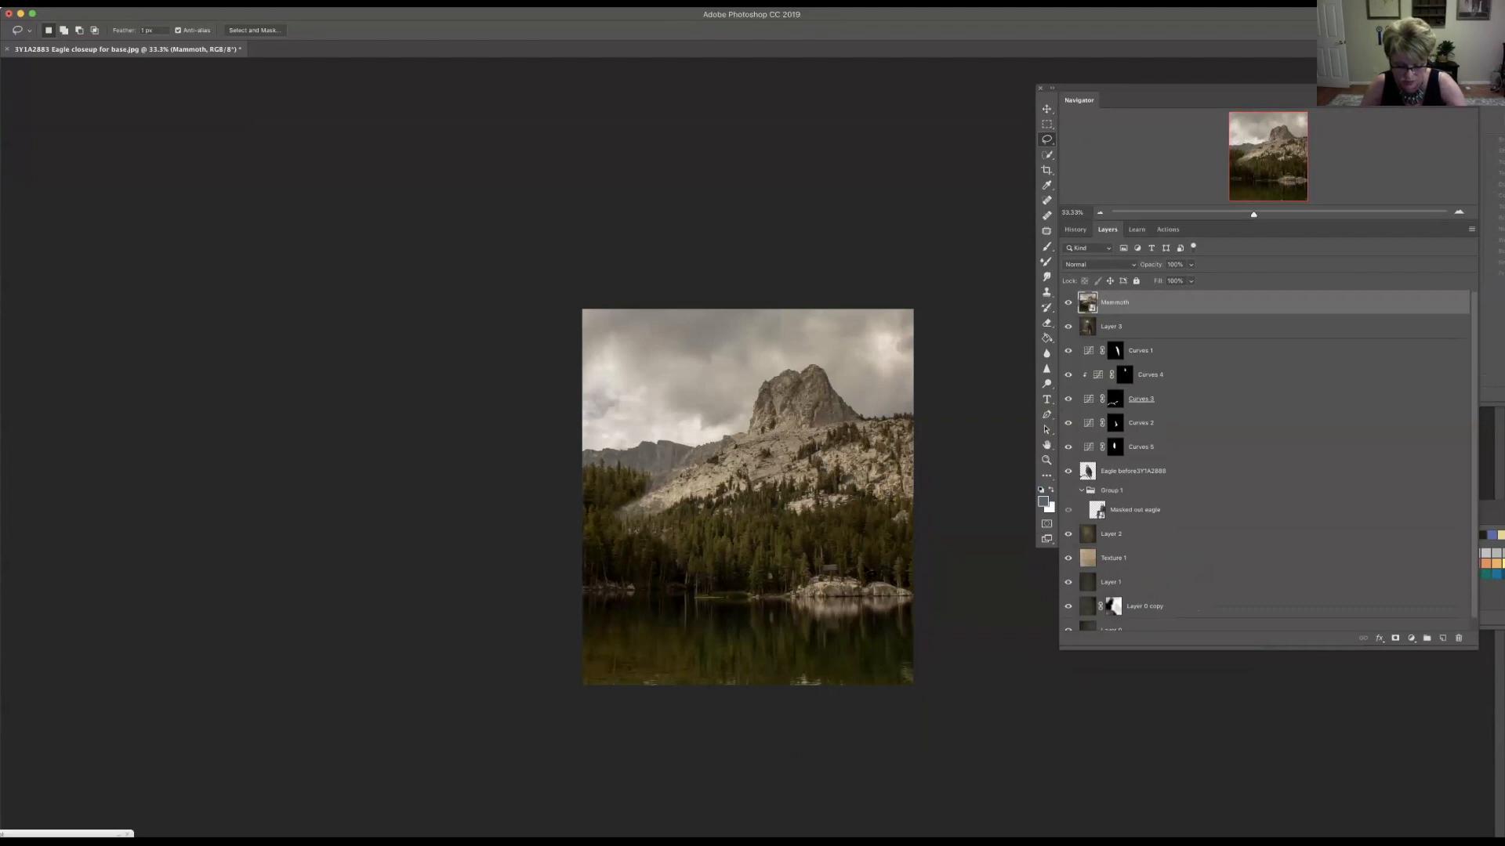
Step: Adjust the Mammoth layer's size slightly with Free Transform and rotate it slightly clockwise
key("super+t")
left_click_drag(913, 685, 910, 682)
key("Return")
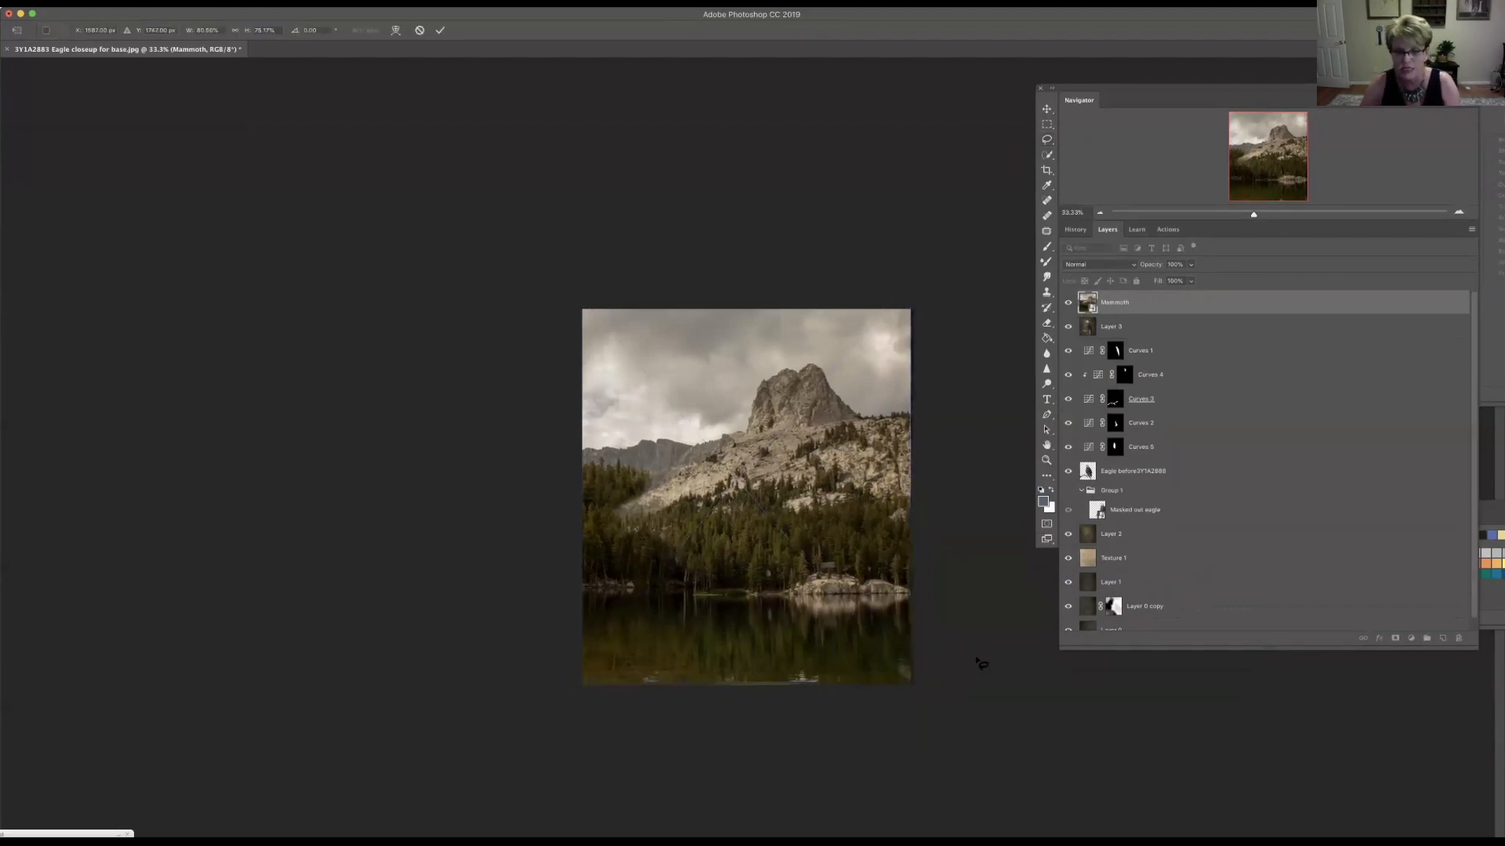
left_click_drag(856, 584, 859, 587)
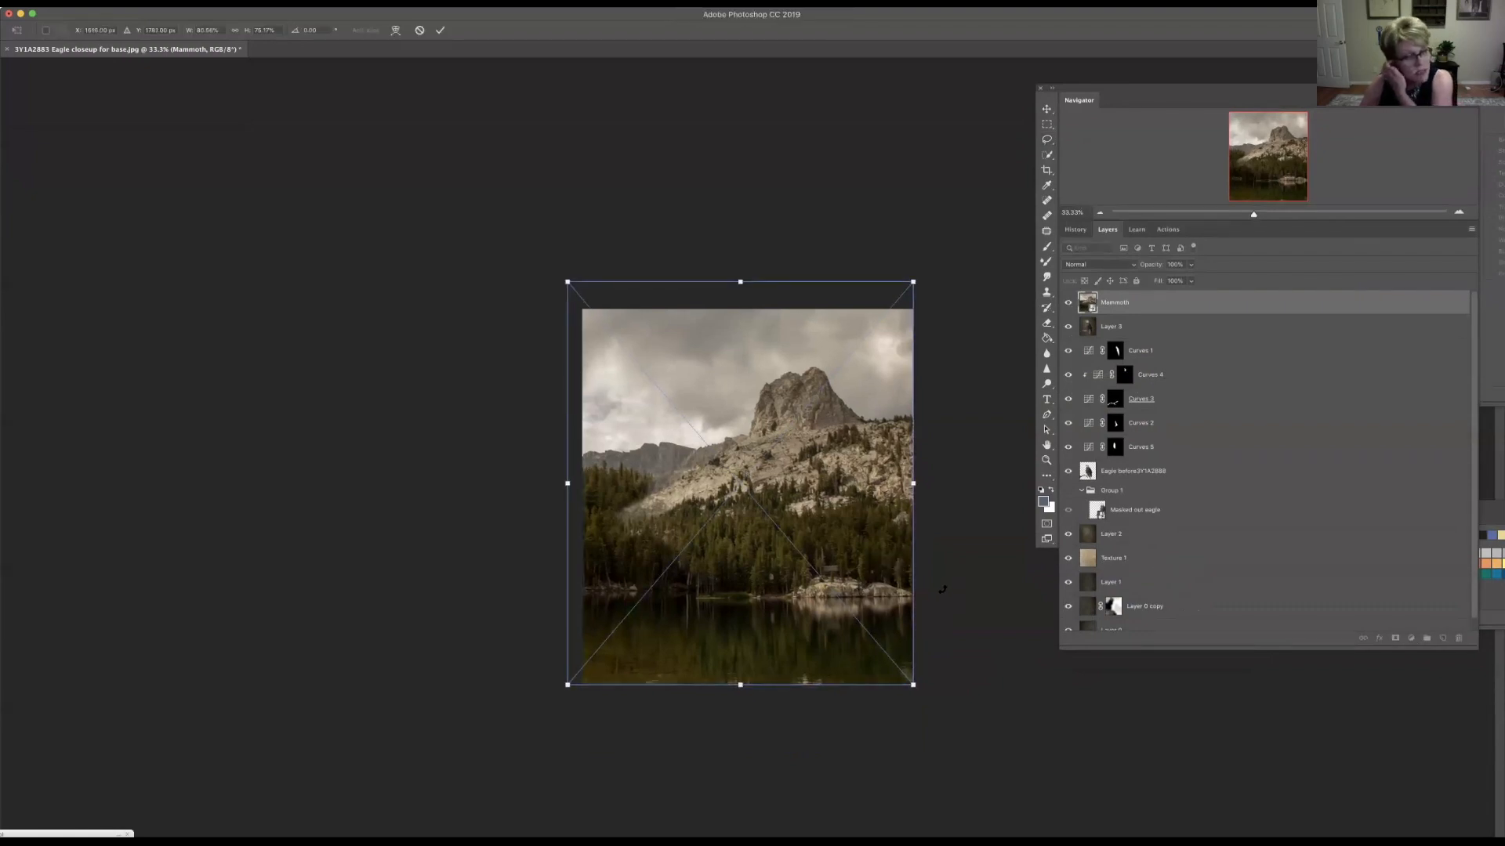
left_click_drag(954, 573, 970, 602)
key("Return")
key("l")
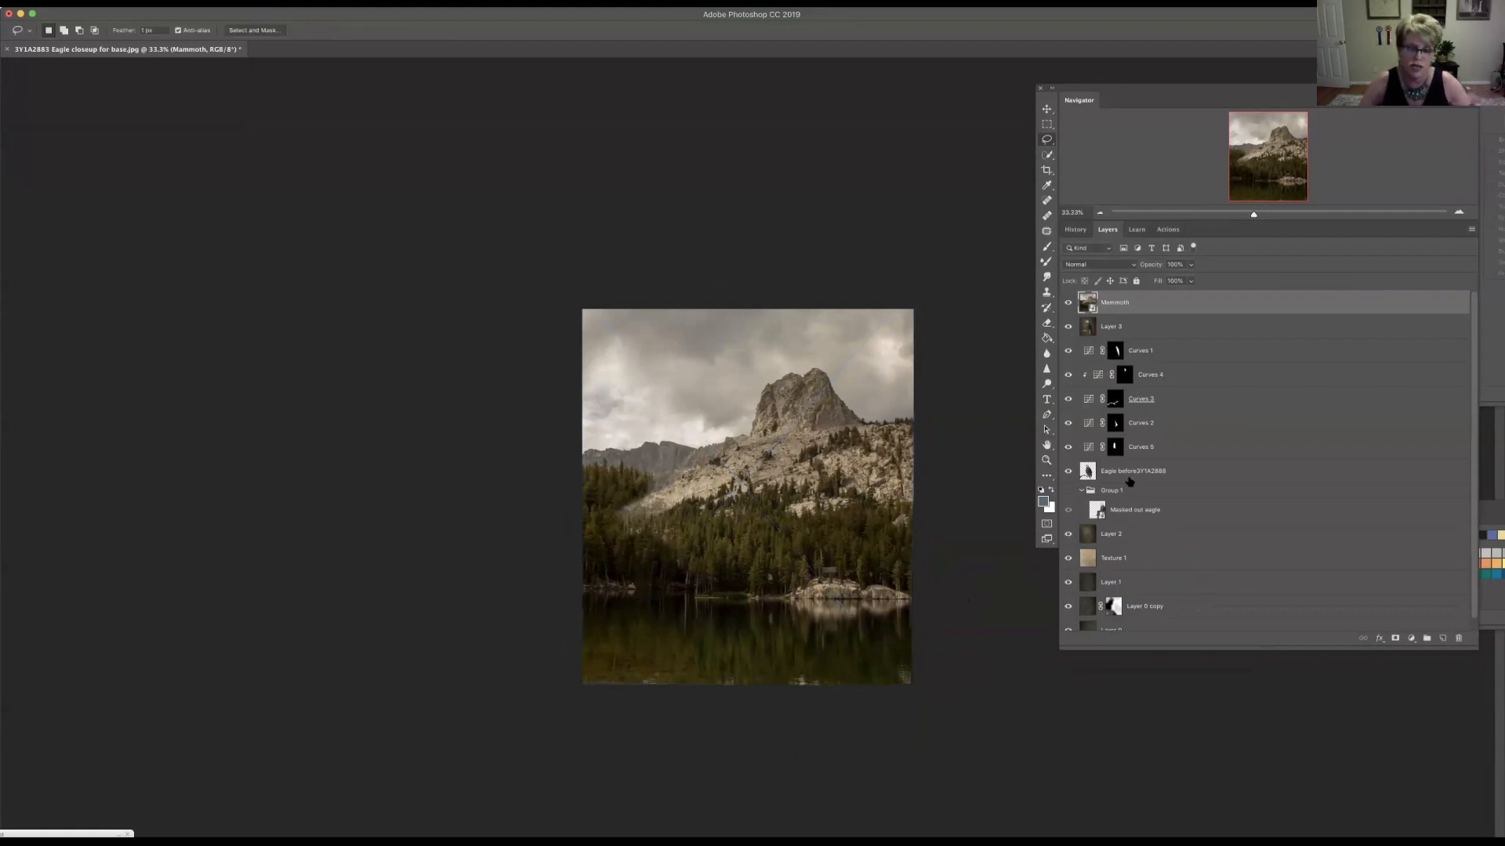
Step: Compare the composition with the Mammoth layer hidden and shown
left_click(1067, 302)
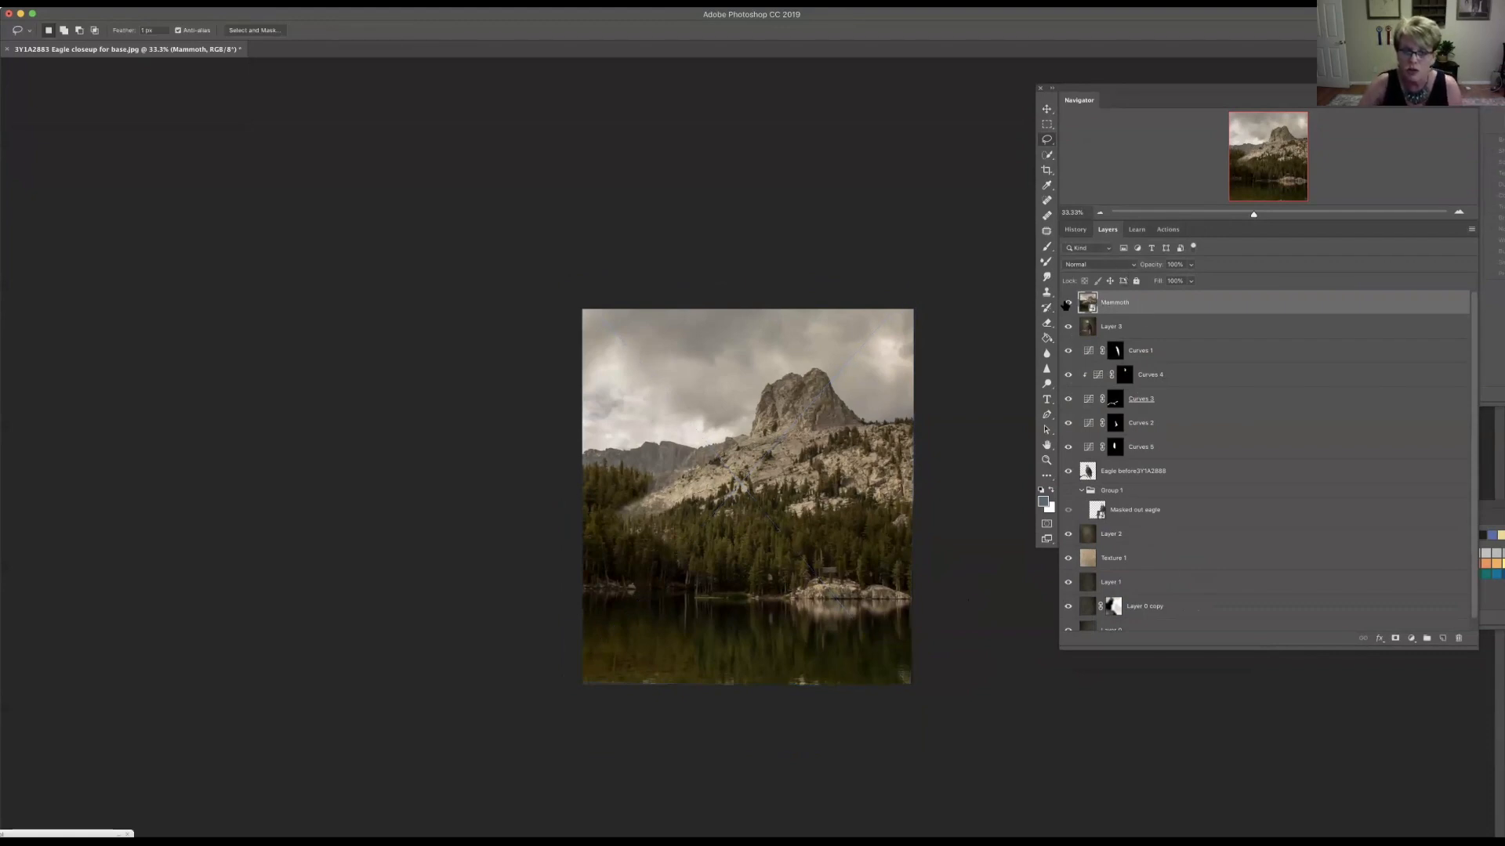
left_click(1069, 303)
left_click(1069, 303)
left_click(1069, 303)
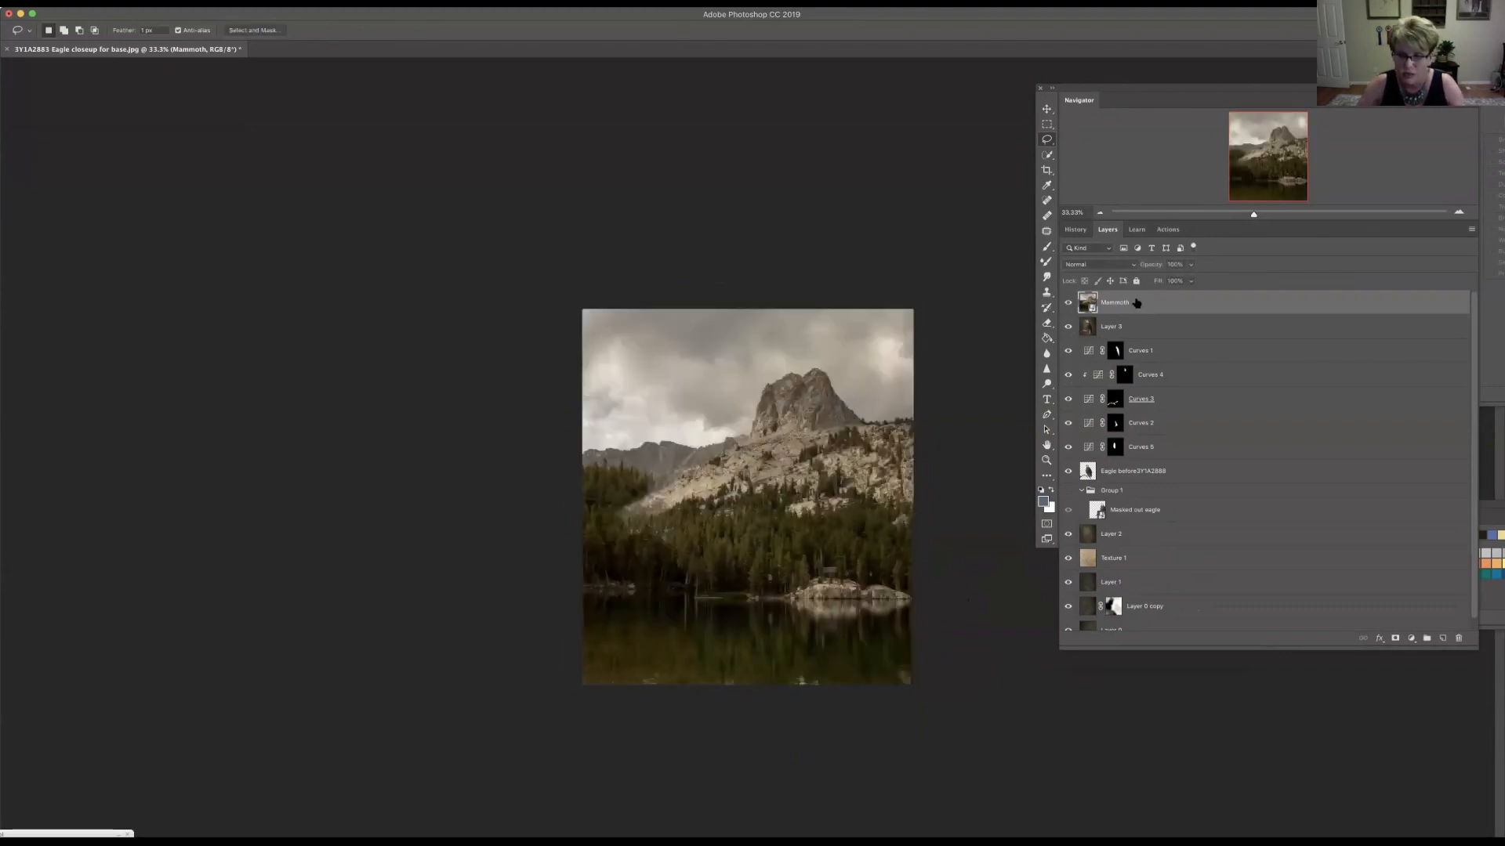
Step: Move the Mammoth layer about 0.81 in up and 0.25 in to the right with Free Transform
key("super+t")
left_click_drag(855, 458, 866, 438)
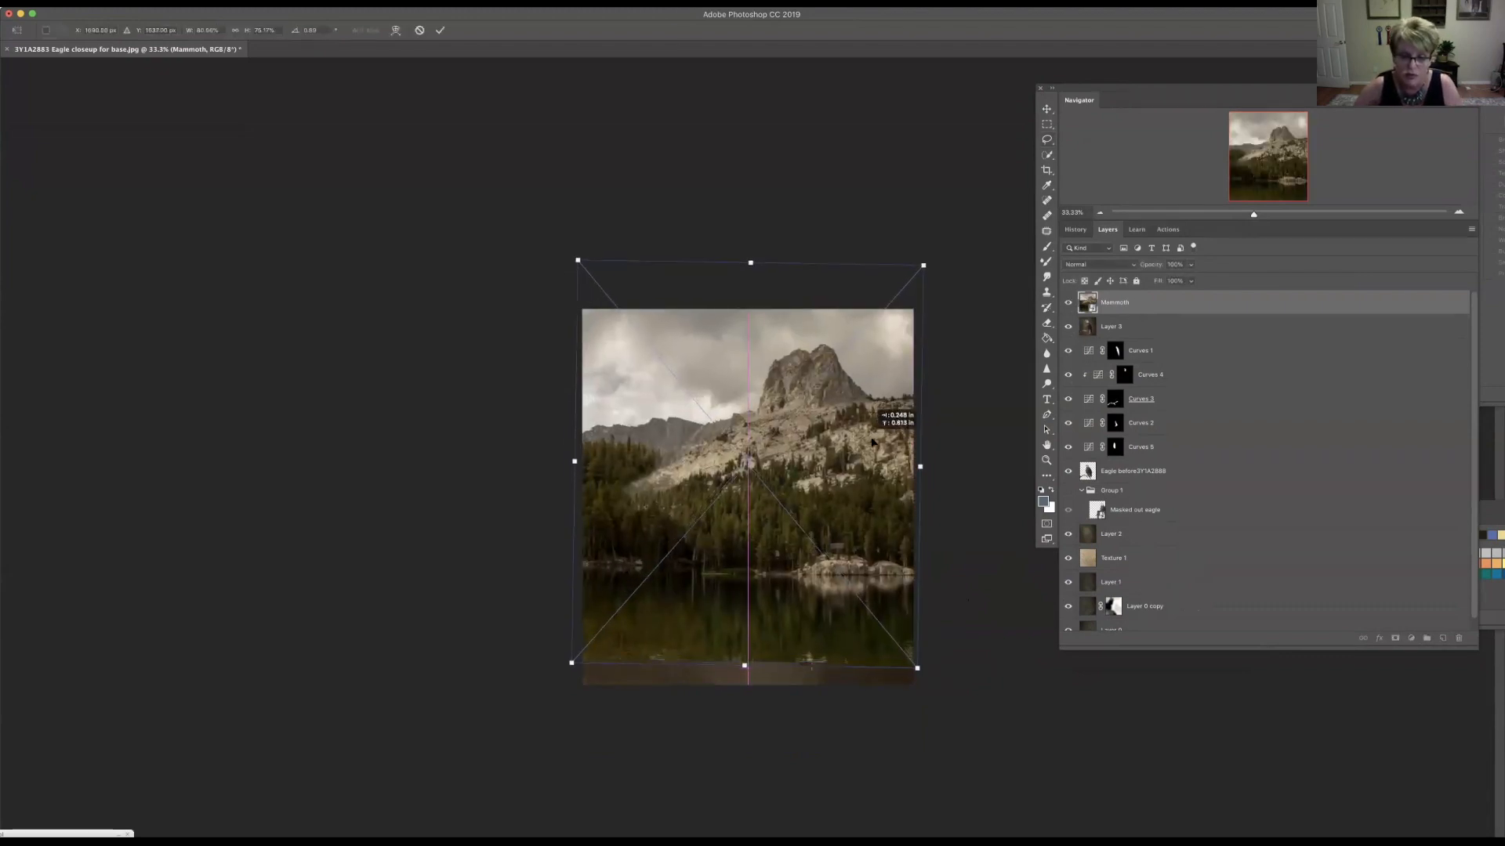
key("Return")
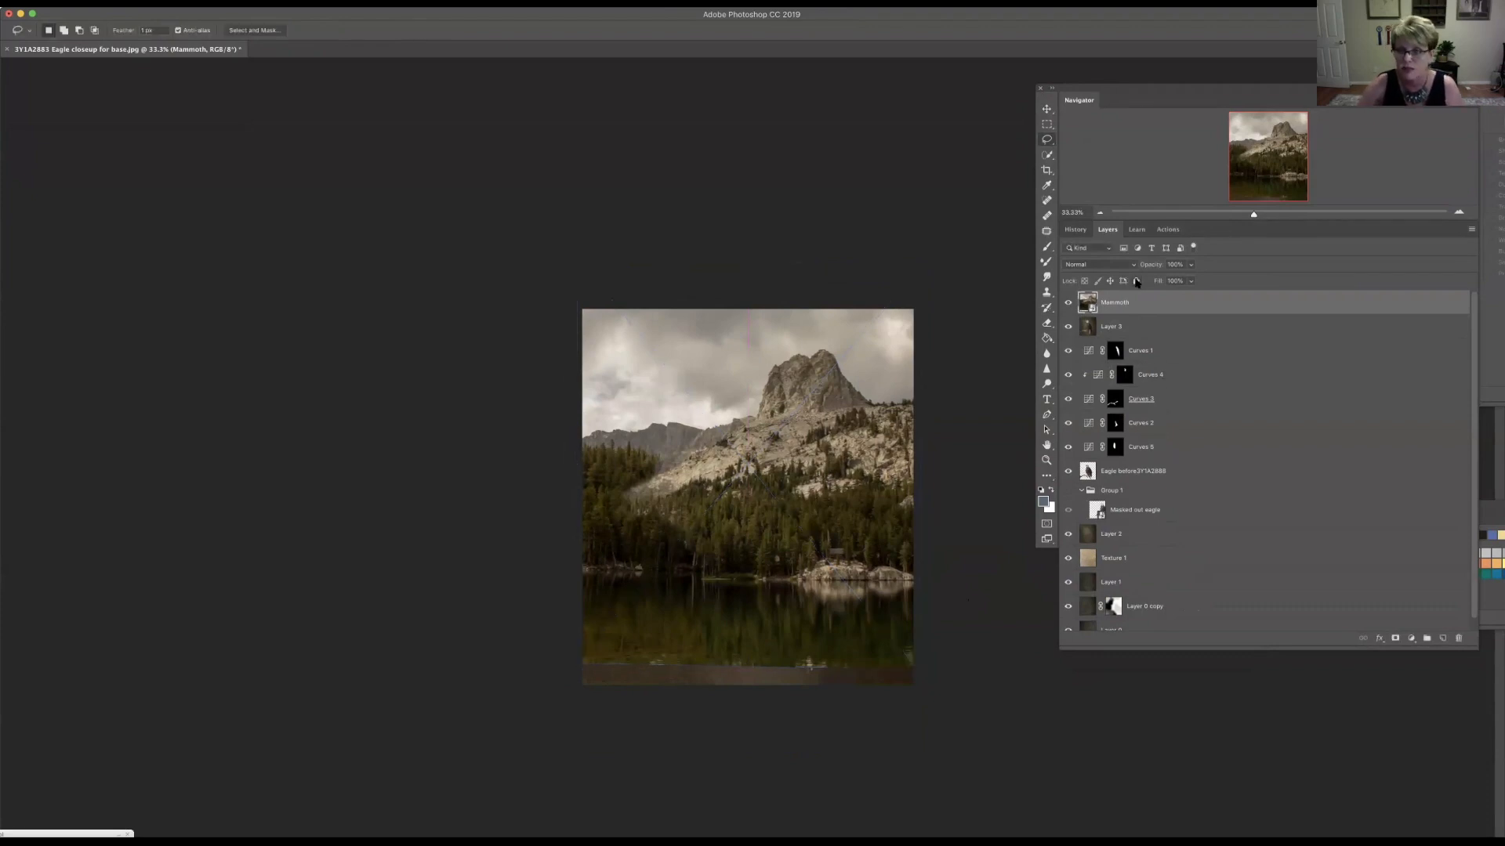
Step: Set the Mammoth layer's blend mode to Soft Light and its opacity to 50%
left_click(1118, 266)
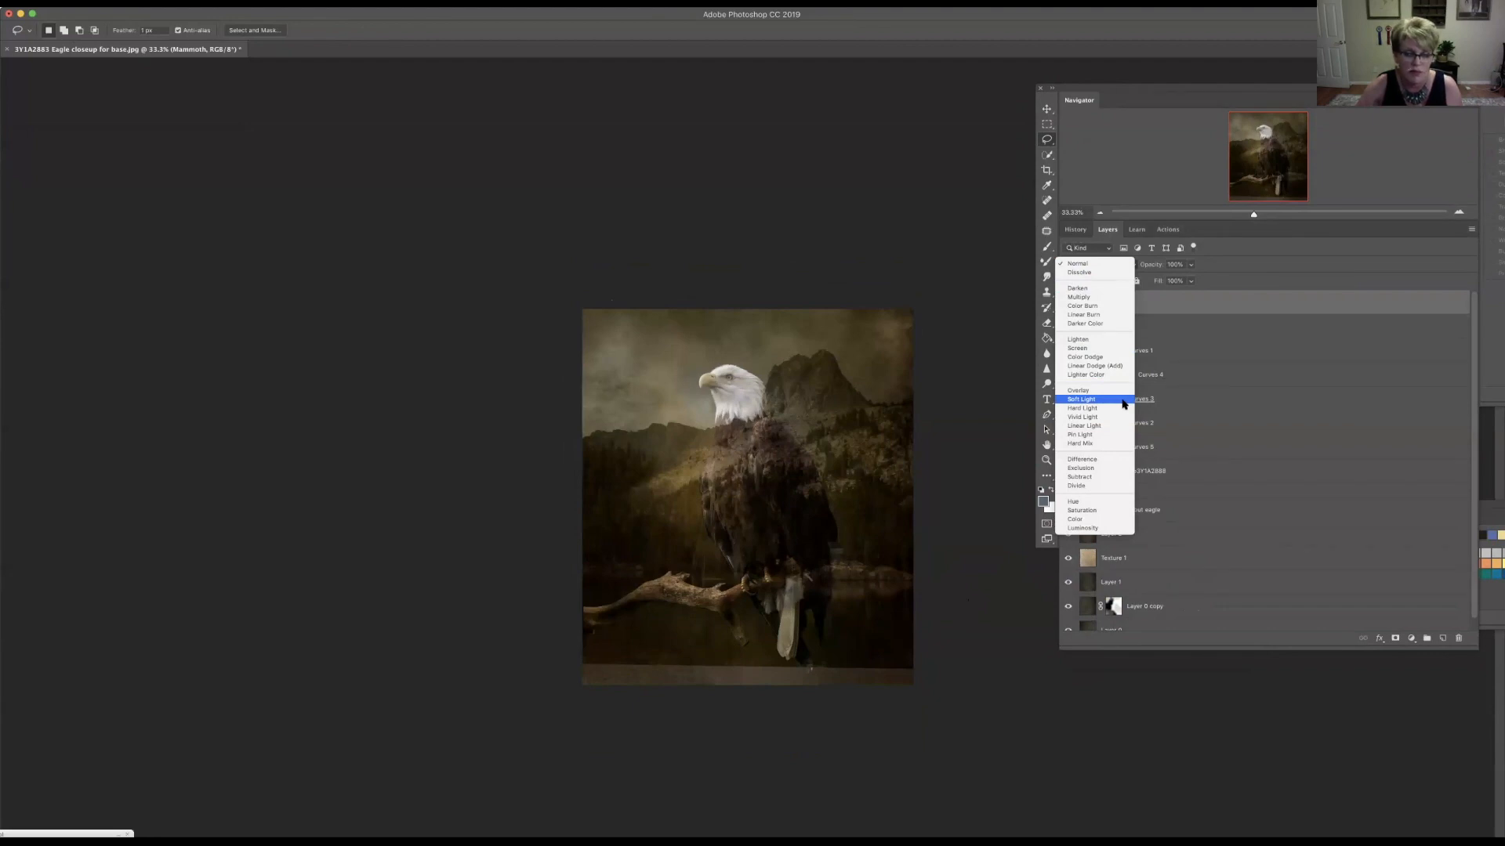
left_click(1123, 401)
left_click(1191, 265)
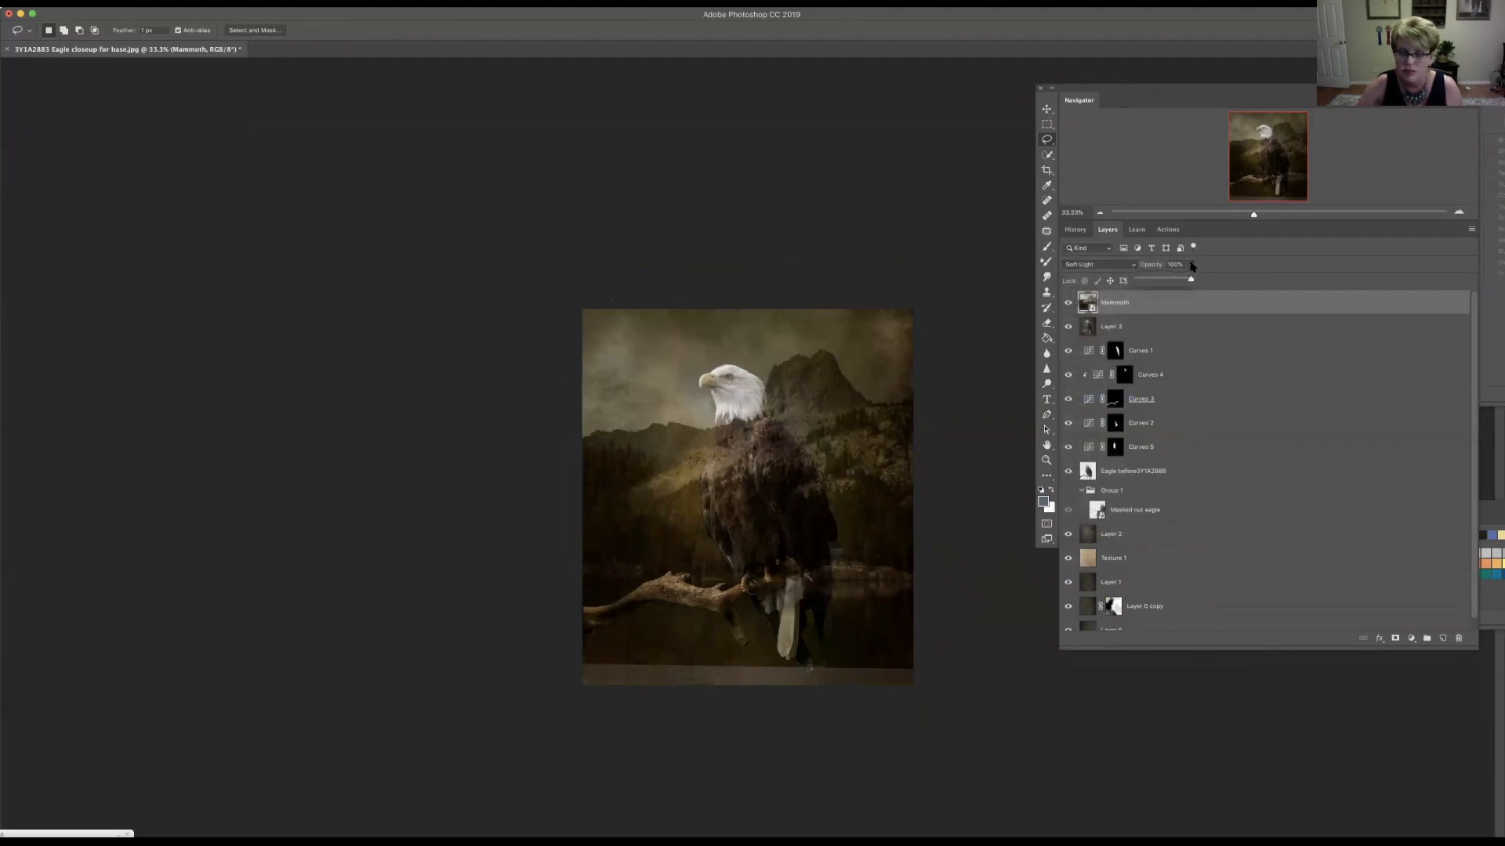
left_click_drag(1182, 280, 1169, 281)
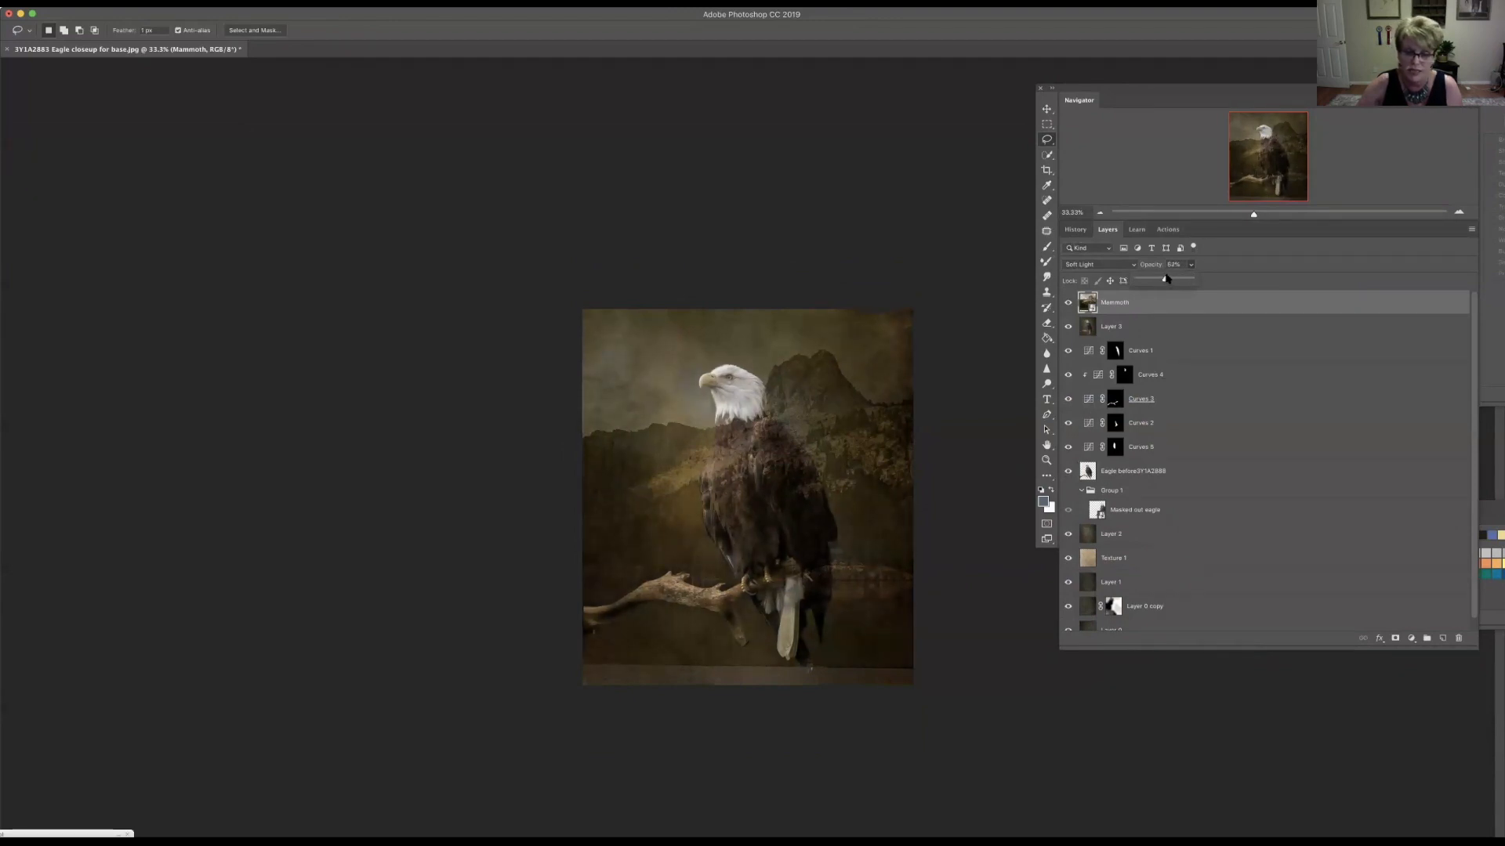
left_click_drag(1165, 279, 1162, 279)
Step: Stretch the Mammoth layer's lower edge down to the bottom edge of the canvas
key("super+t")
left_click_drag(744, 667, 744, 685)
key("Return")
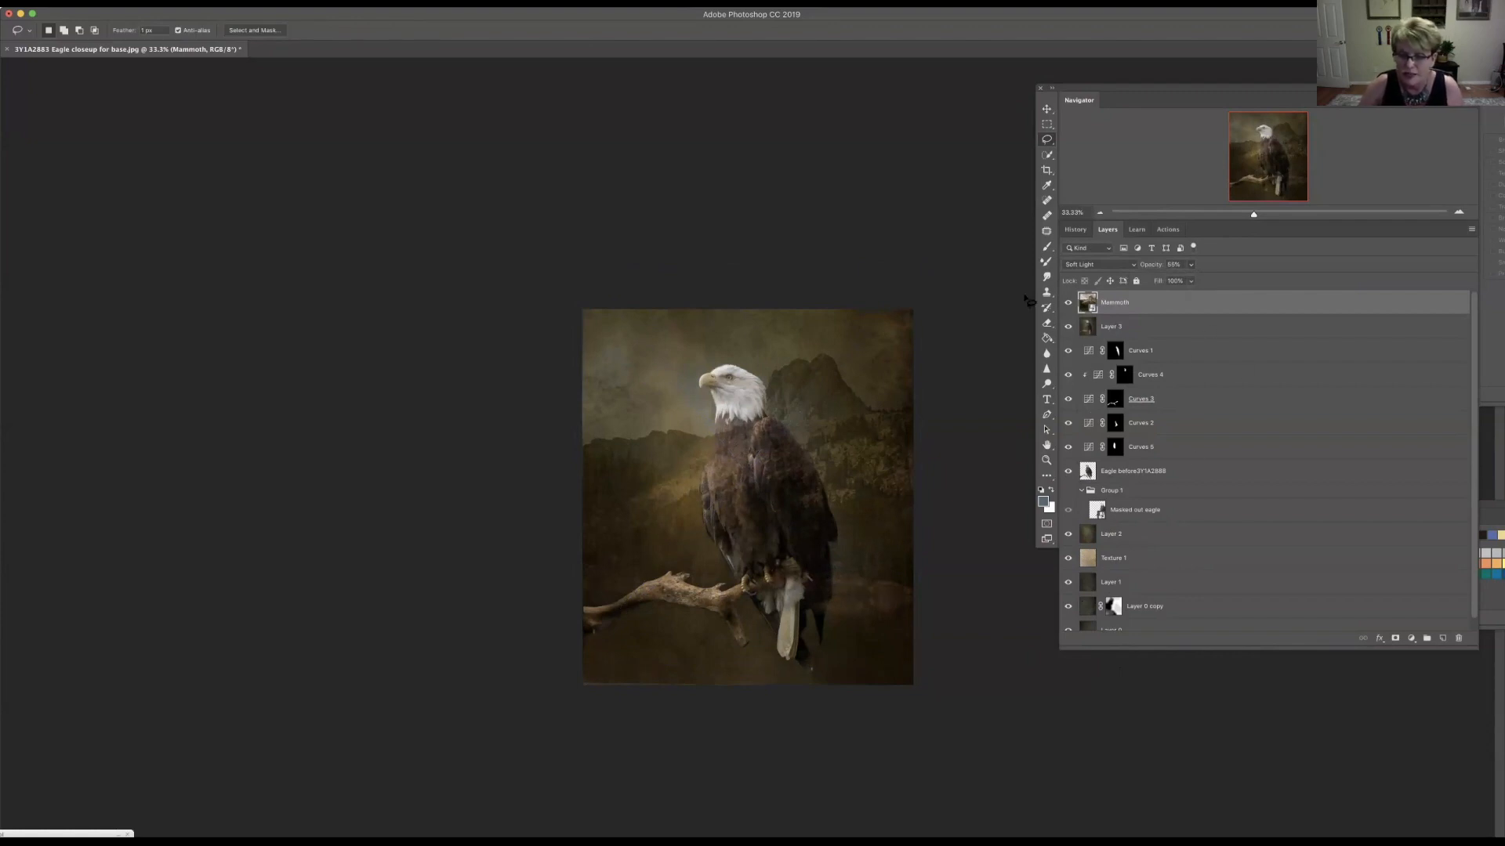
left_click(1046, 217)
left_click(825, 427)
left_click(838, 262)
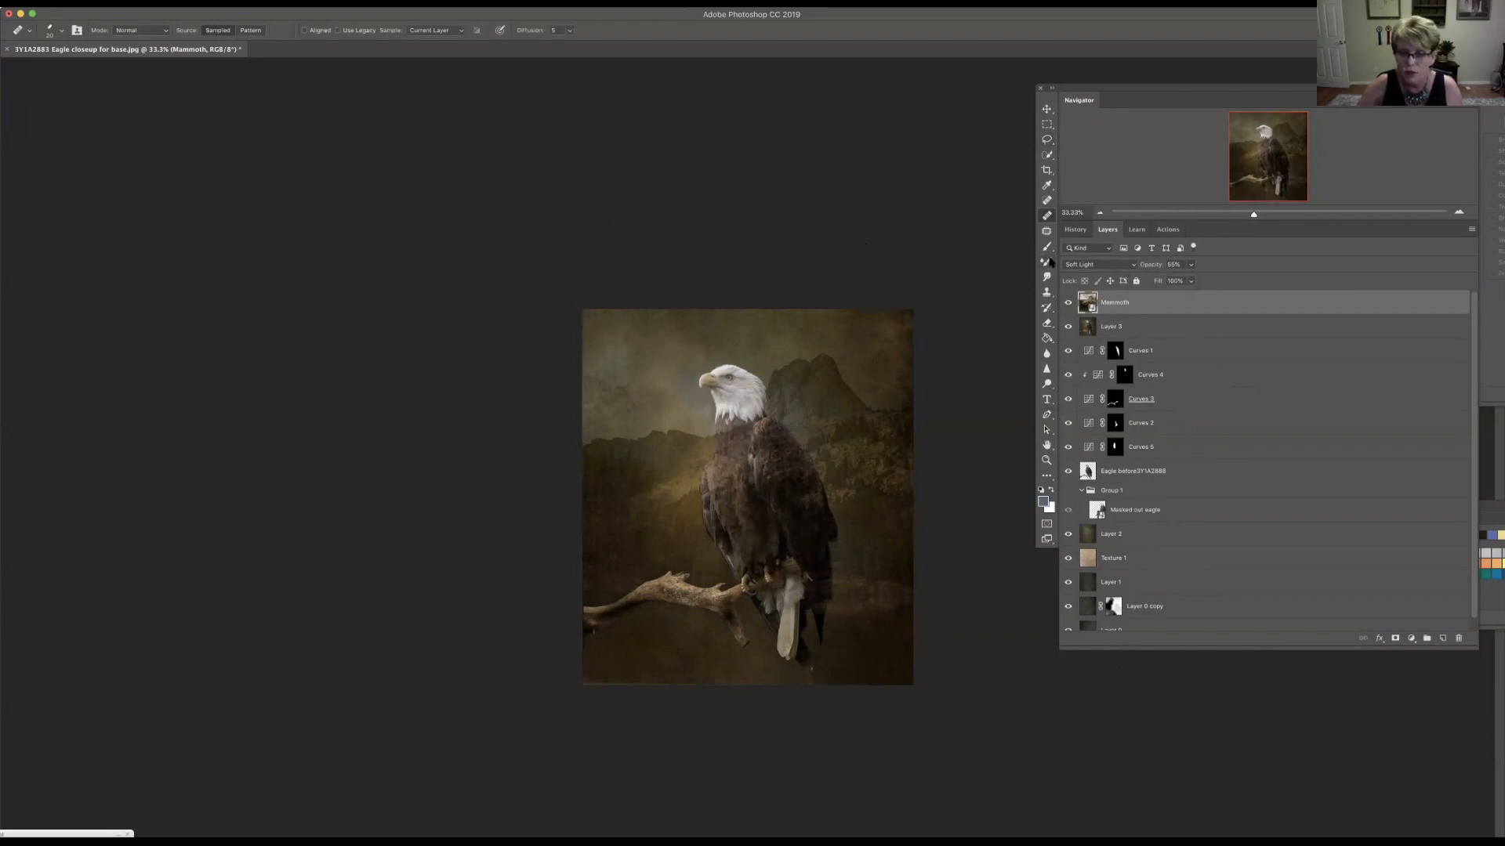
Step: Rasterize the Mammoth layer and erase the parts of it that cover the eagle's body with the Eraser tool
left_click(1047, 323)
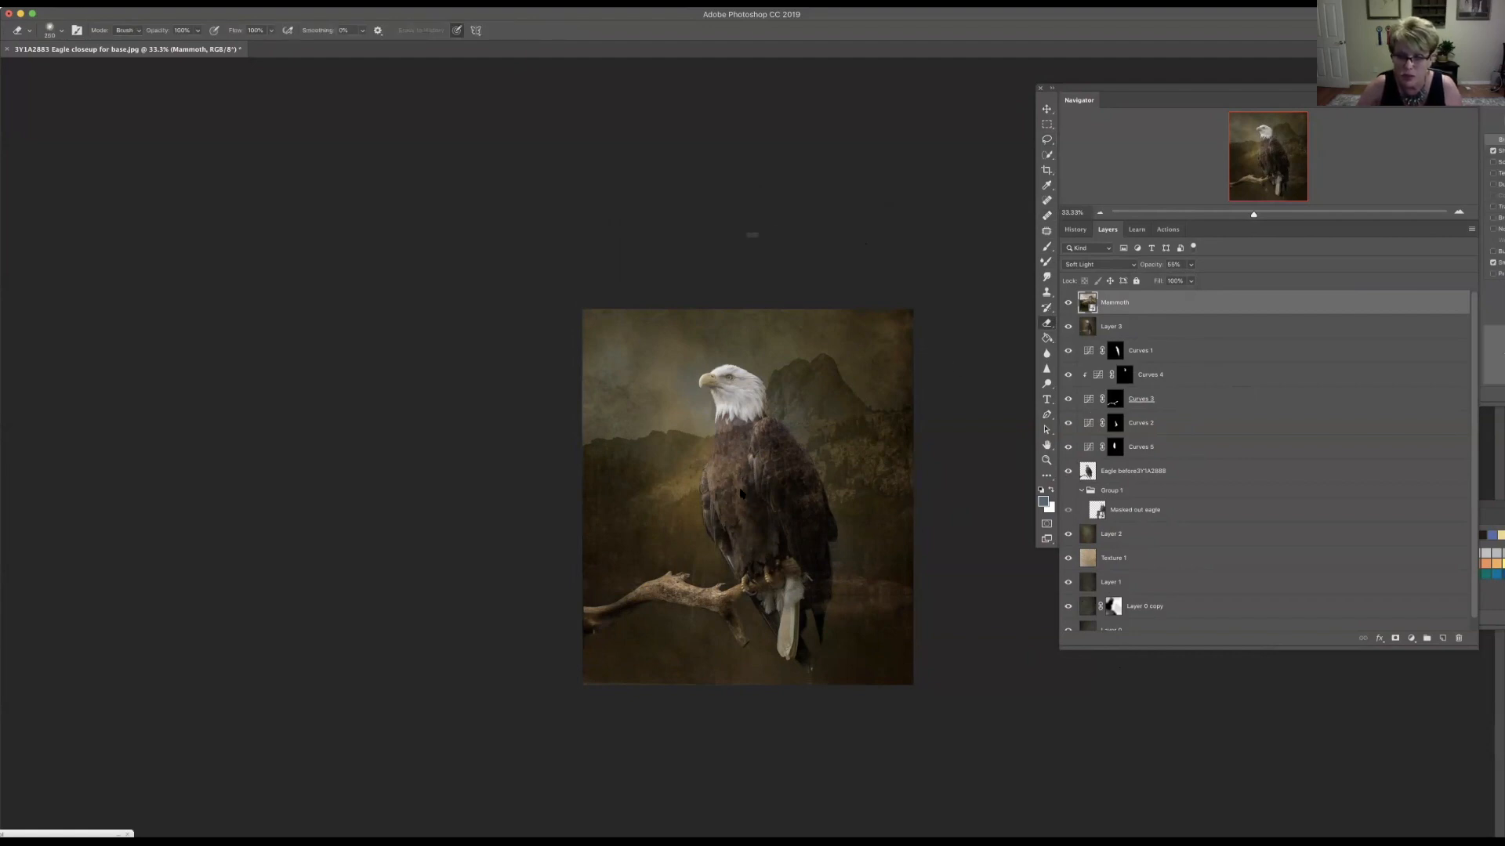
left_click(740, 494)
left_click(839, 261)
mouse_move(728, 459)
left_mouse_down()
mouse_move(741, 550)
mouse_move(770, 529)
mouse_move(771, 501)
mouse_move(784, 513)
left_mouse_up()
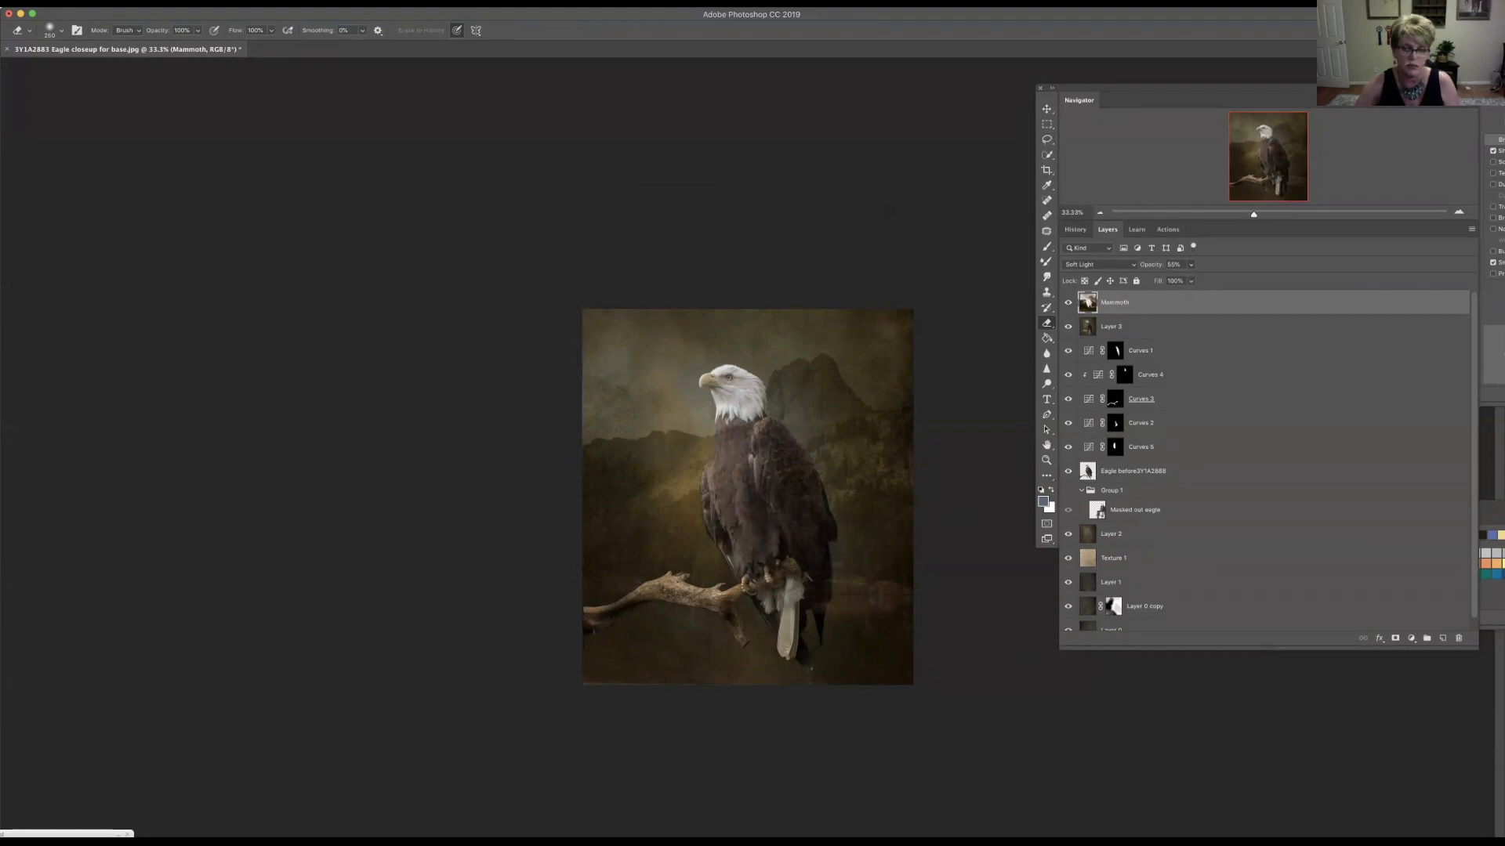
Step: Revert the Mammoth layer in the history to its state before the eraser strokes and lower its opacity to 47%
left_click(1085, 232)
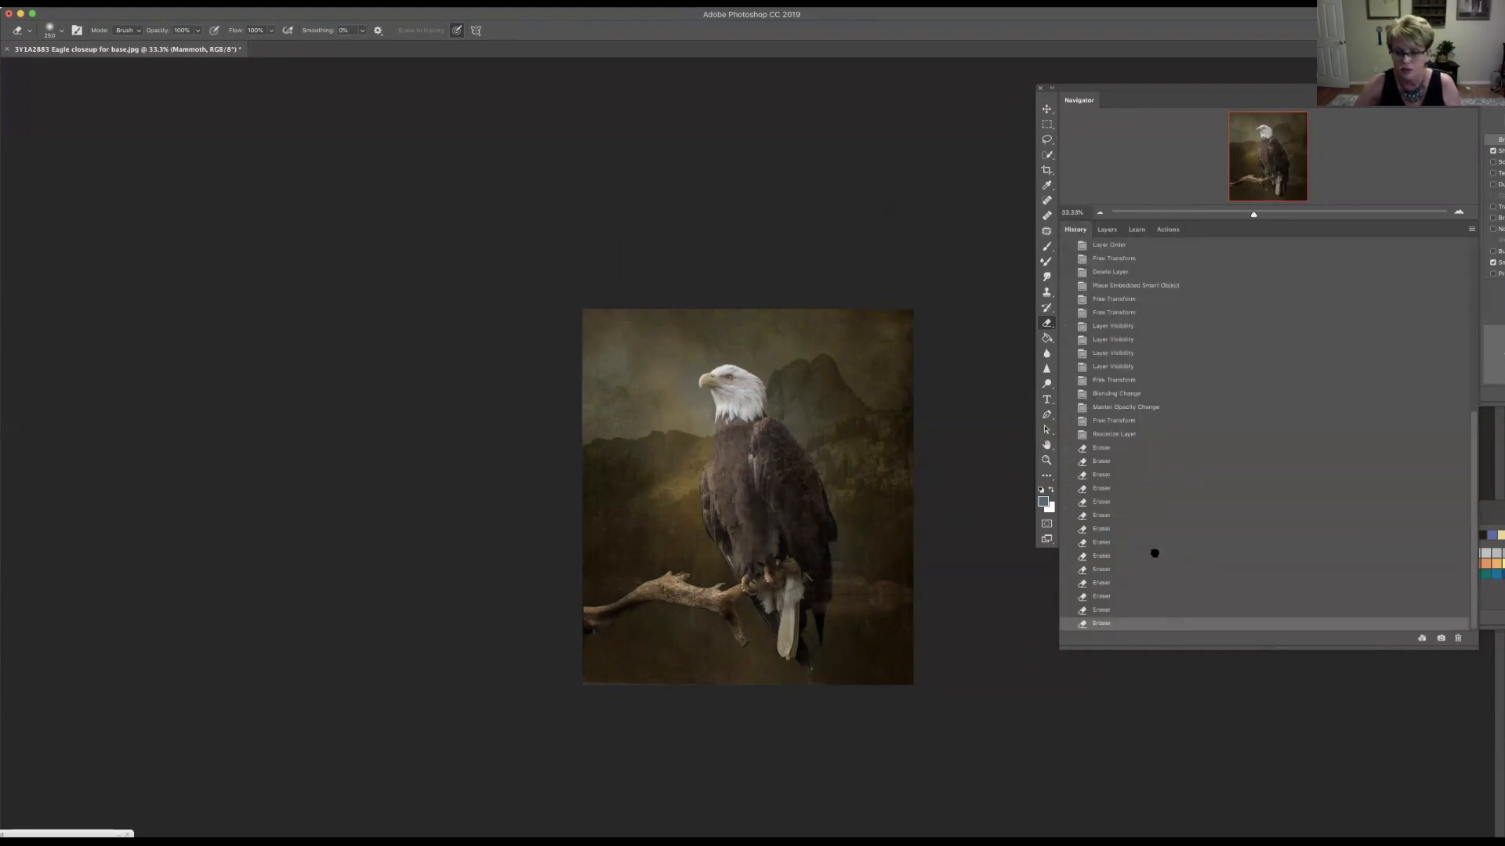
left_click(1156, 557)
left_click(1137, 448)
left_click(1135, 435)
left_click(1107, 230)
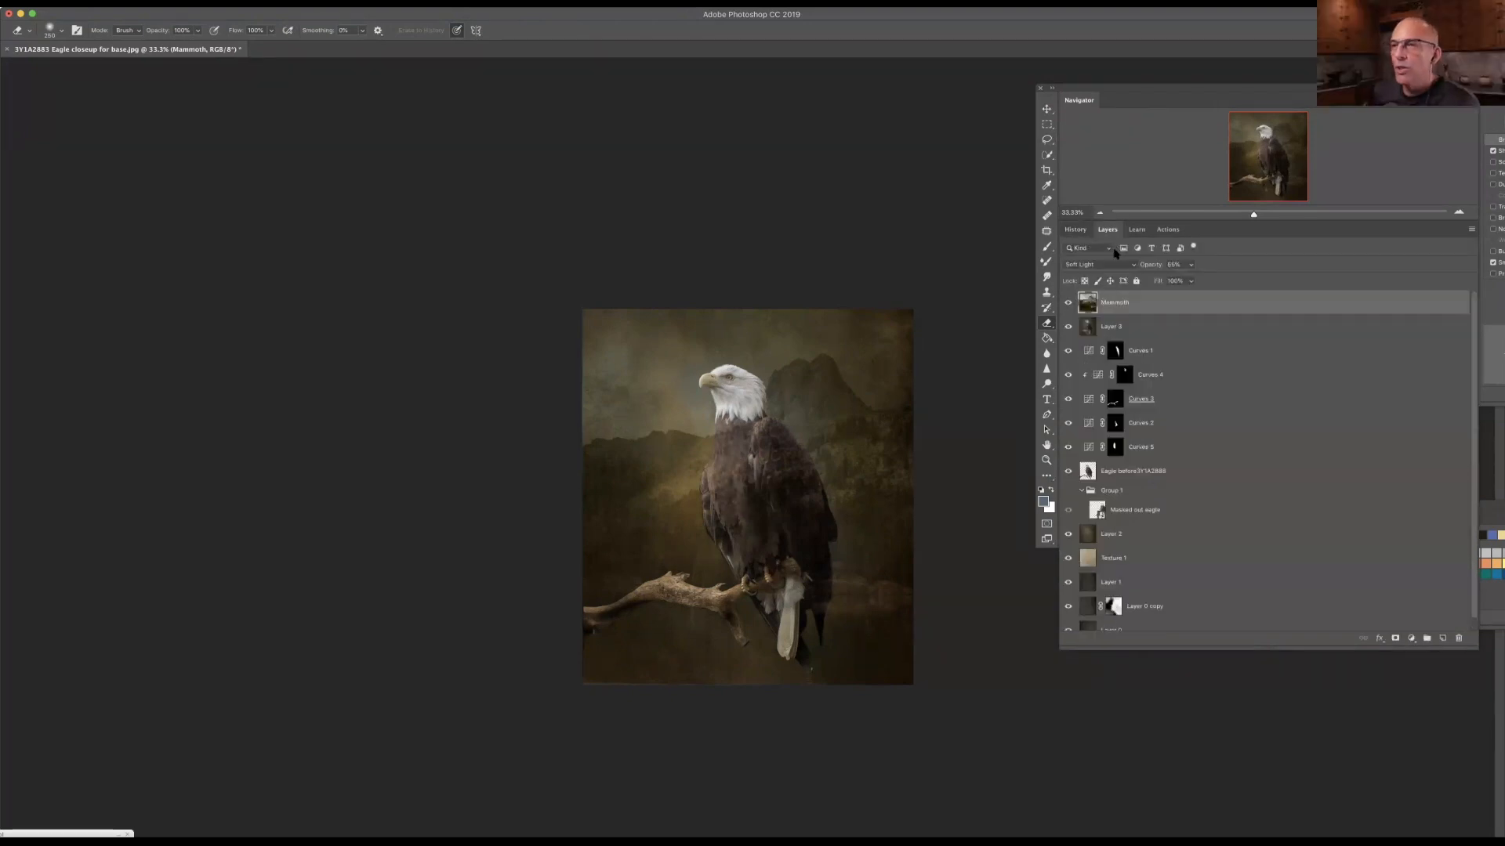
left_click_drag(1192, 264, 1185, 280)
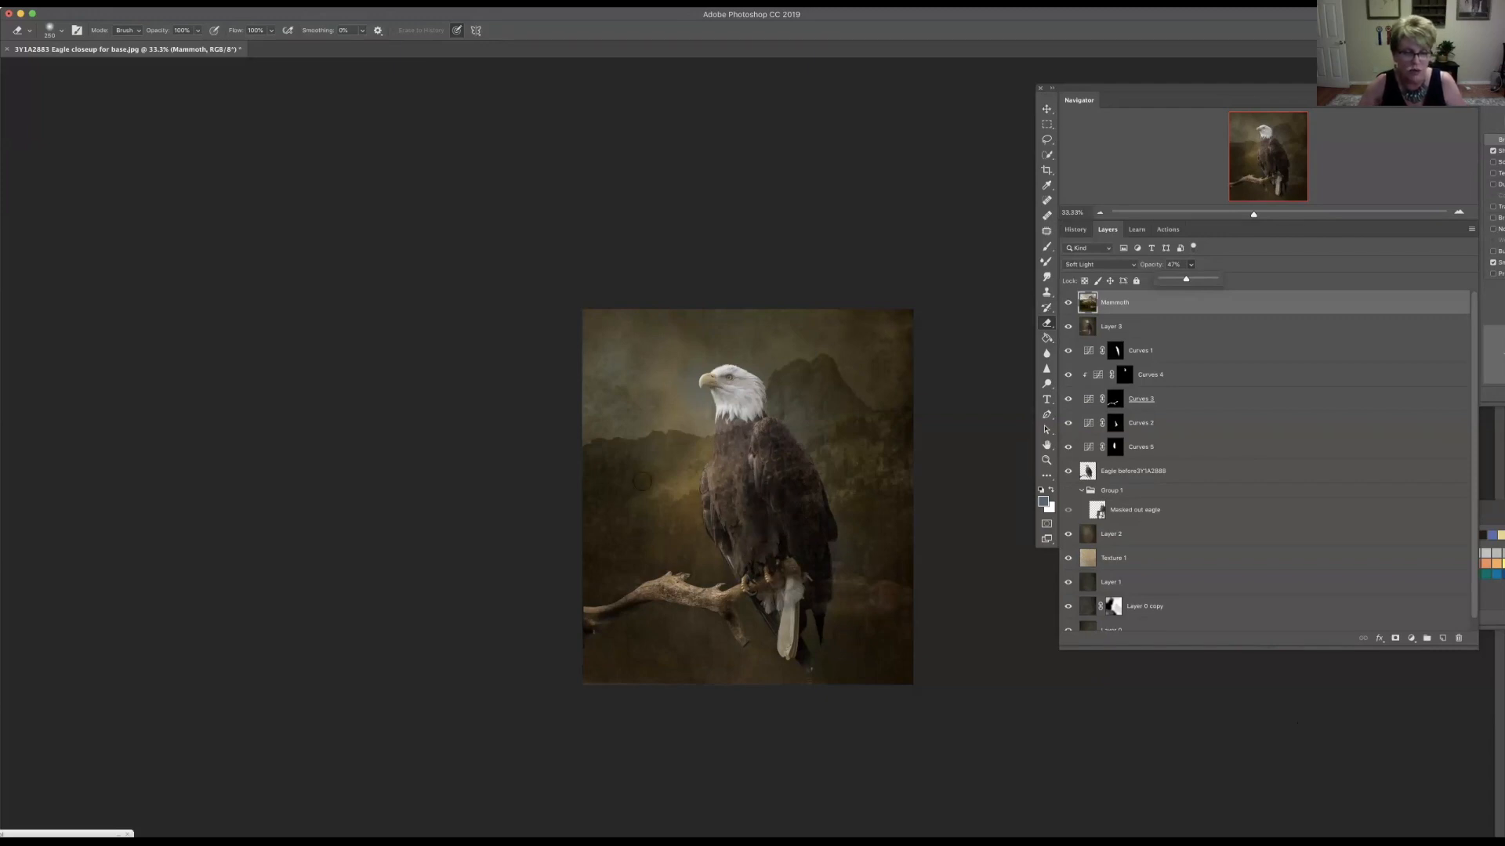
Step: Try softening the mountain edge behind the eagle on the Mammoth layer with the Mixer Brush, and undo the stroke
left_click(1047, 263)
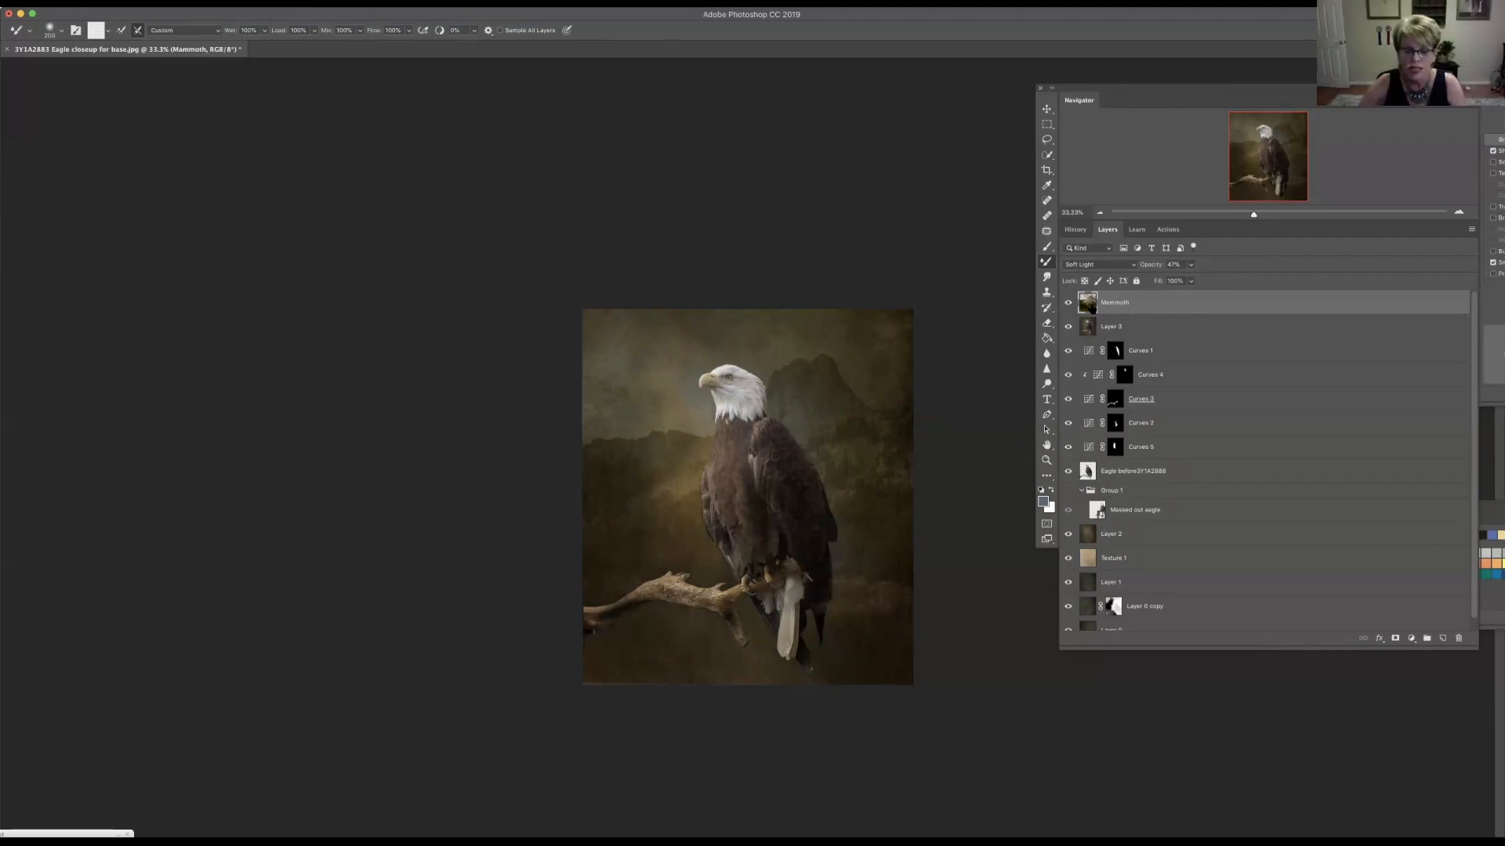
left_click(1067, 326)
left_click(1068, 326)
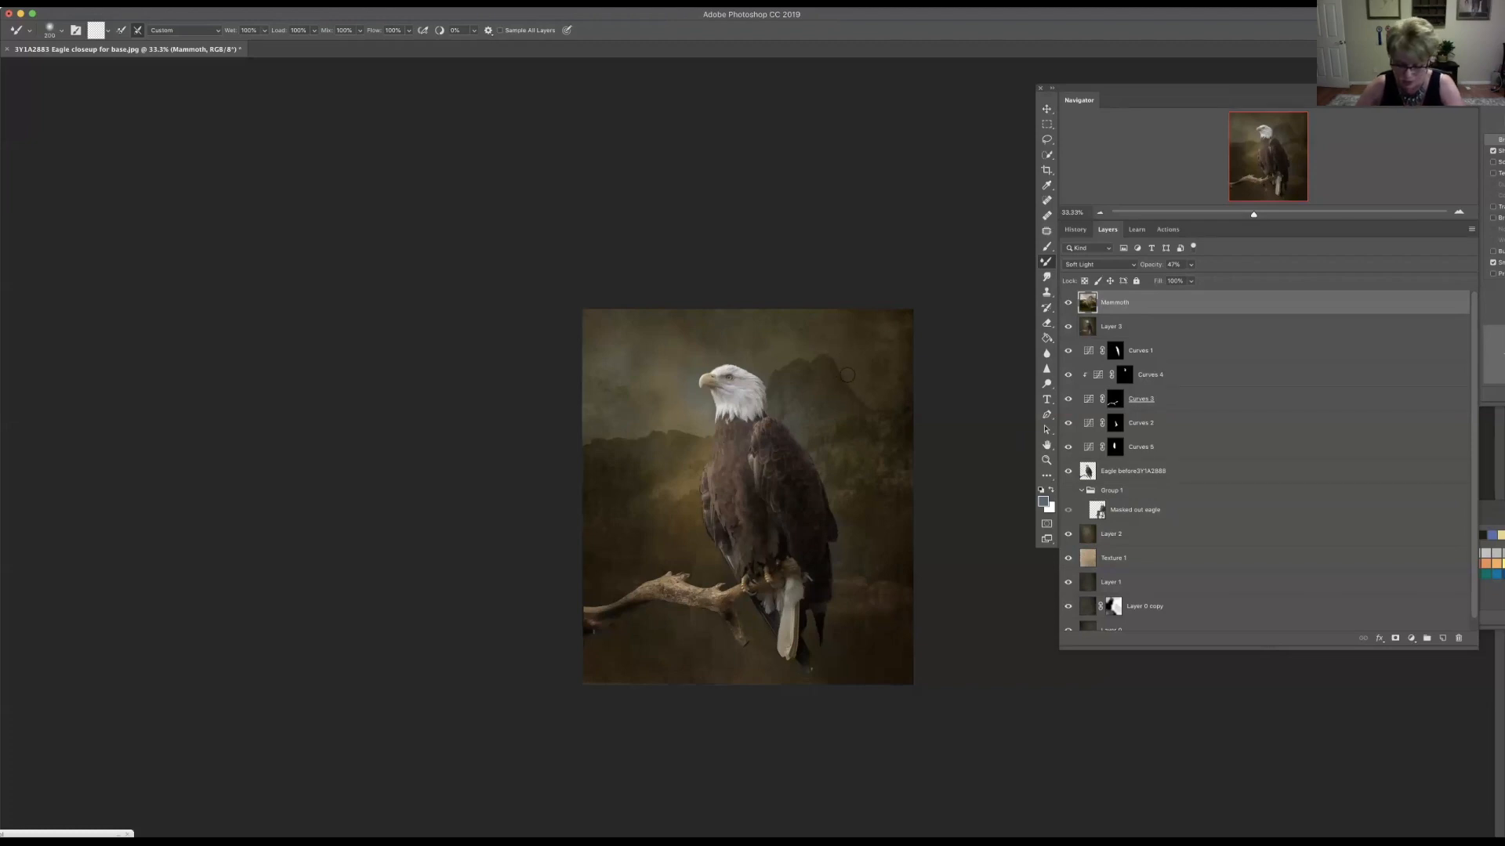
key("super+equal")
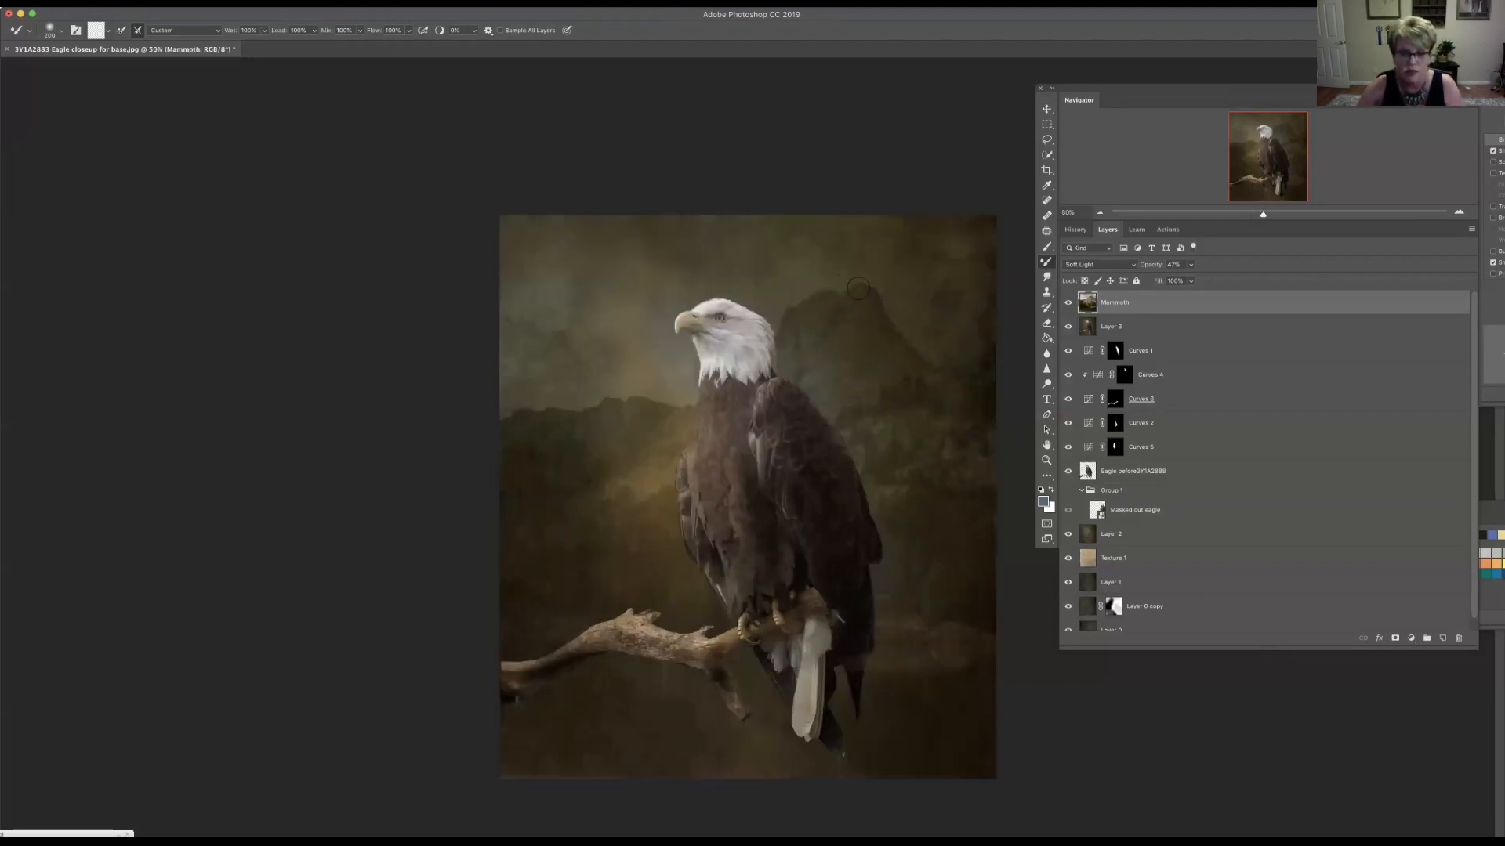
mouse_move(886, 300)
left_mouse_down()
mouse_move(840, 336)
mouse_move(918, 303)
mouse_move(915, 345)
left_mouse_up()
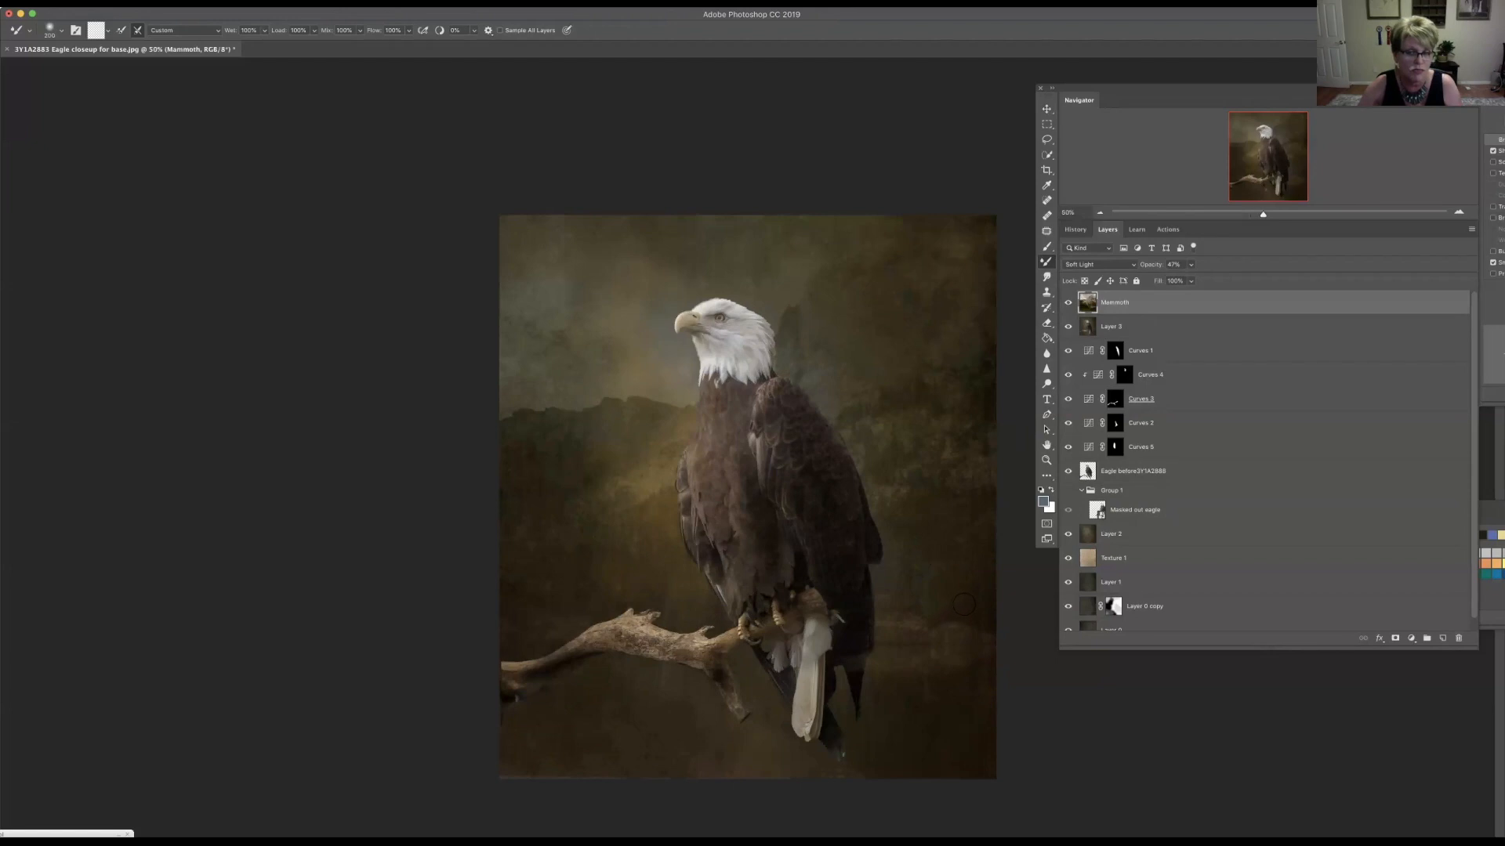
left_click(134, 2)
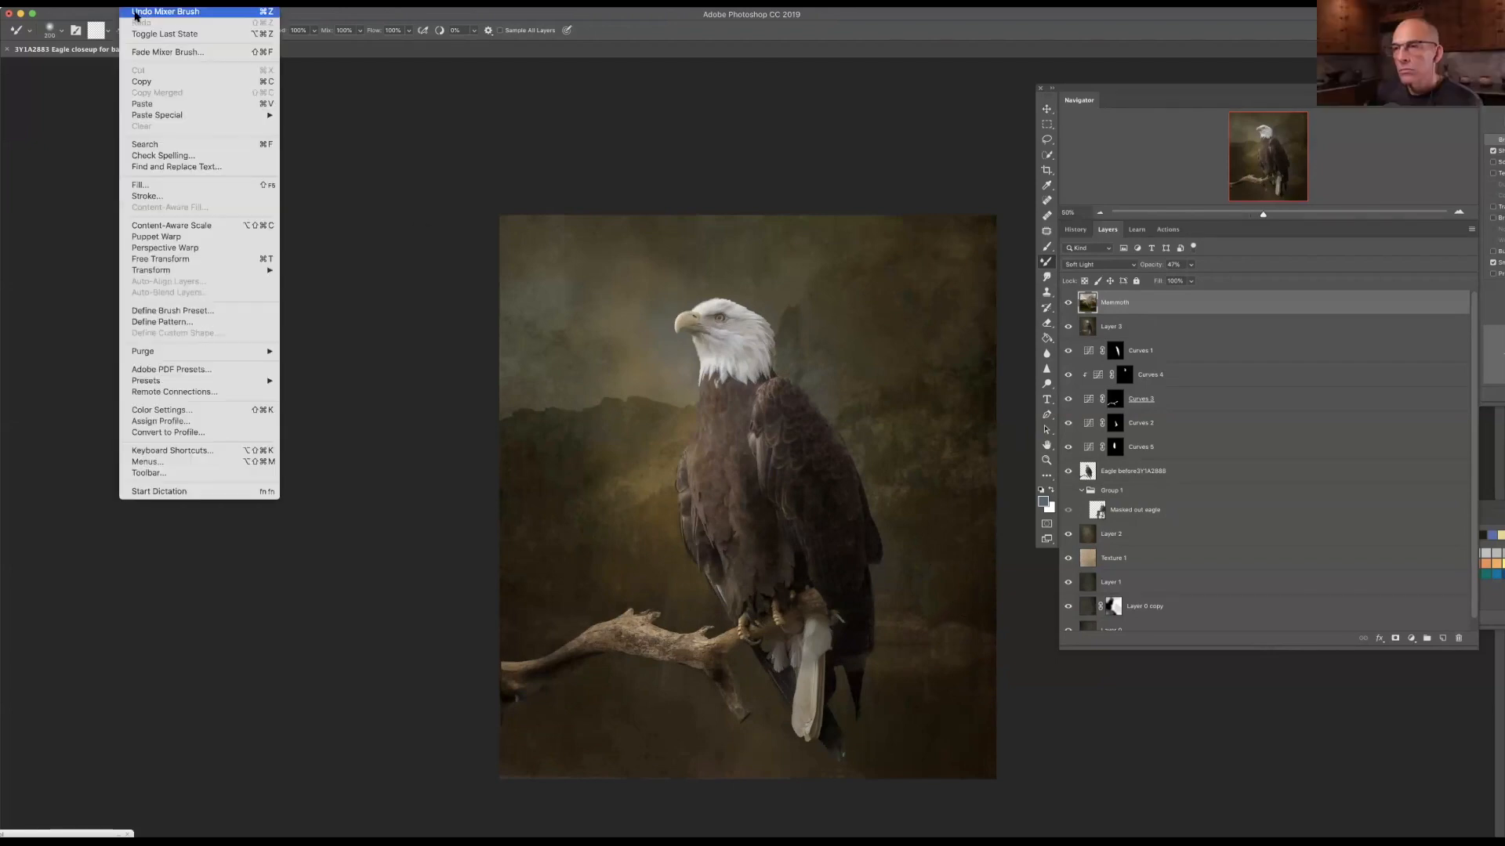
left_click(157, 14)
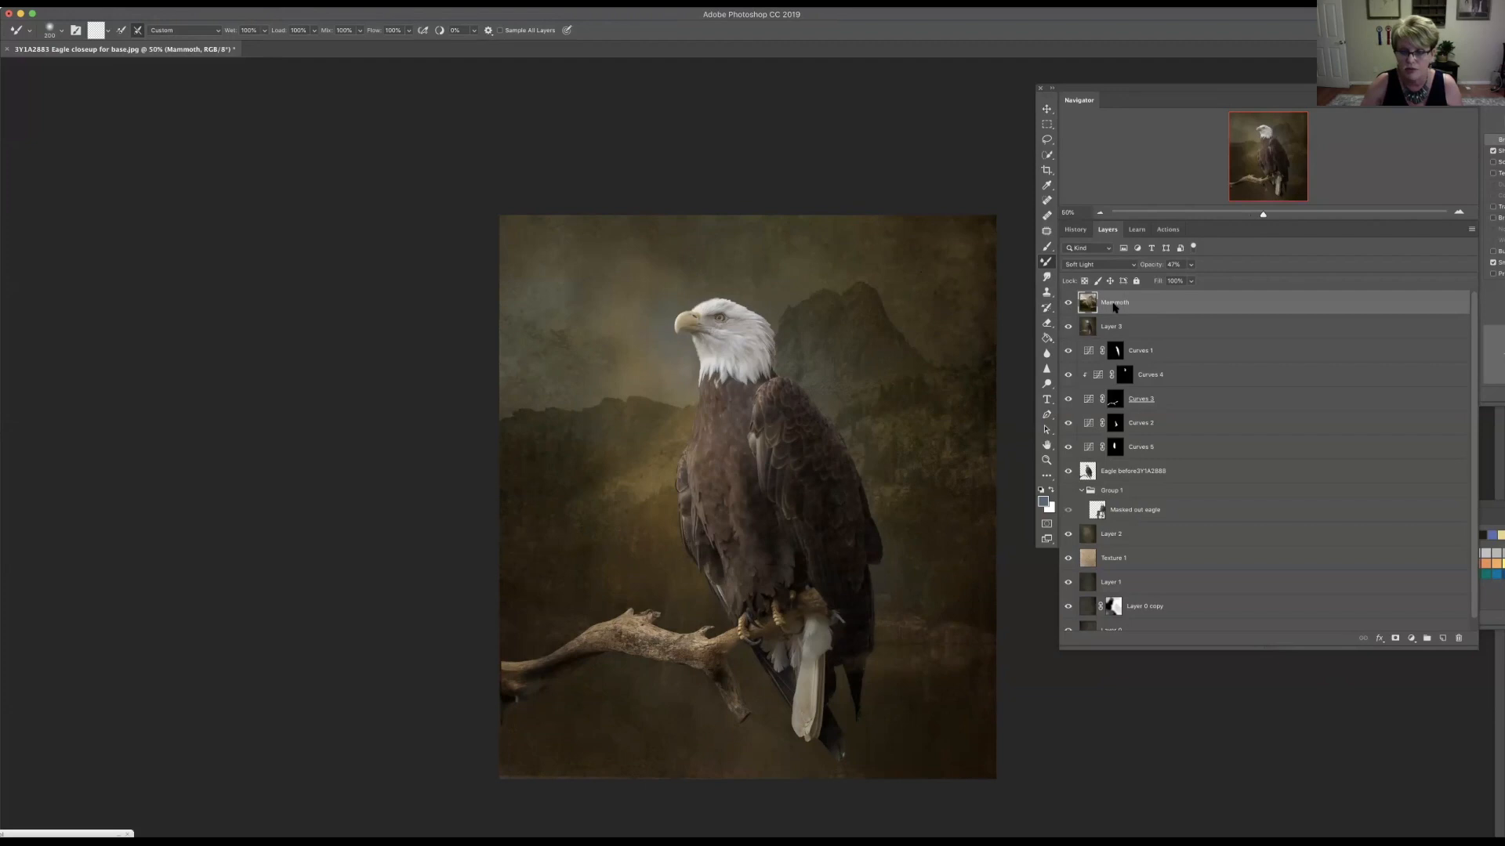
Step: Lasso the mountain ridge outlines on both sides of the eagle into one combined selection on the Mammoth layer
left_click(1047, 139)
mouse_move(507, 403)
left_mouse_down()
mouse_move(515, 436)
mouse_move(704, 419)
mouse_move(670, 388)
mouse_move(478, 429)
left_mouse_up()
mouse_move(812, 286)
left_mouse_down()
mouse_move(772, 334)
mouse_move(825, 305)
mouse_move(858, 308)
mouse_move(953, 386)
mouse_move(991, 377)
mouse_move(854, 268)
mouse_move(772, 310)
left_mouse_up()
mouse_move(895, 386)
left_mouse_down()
mouse_move(828, 424)
mouse_move(853, 431)
mouse_move(931, 392)
mouse_move(915, 377)
mouse_move(842, 403)
left_mouse_up()
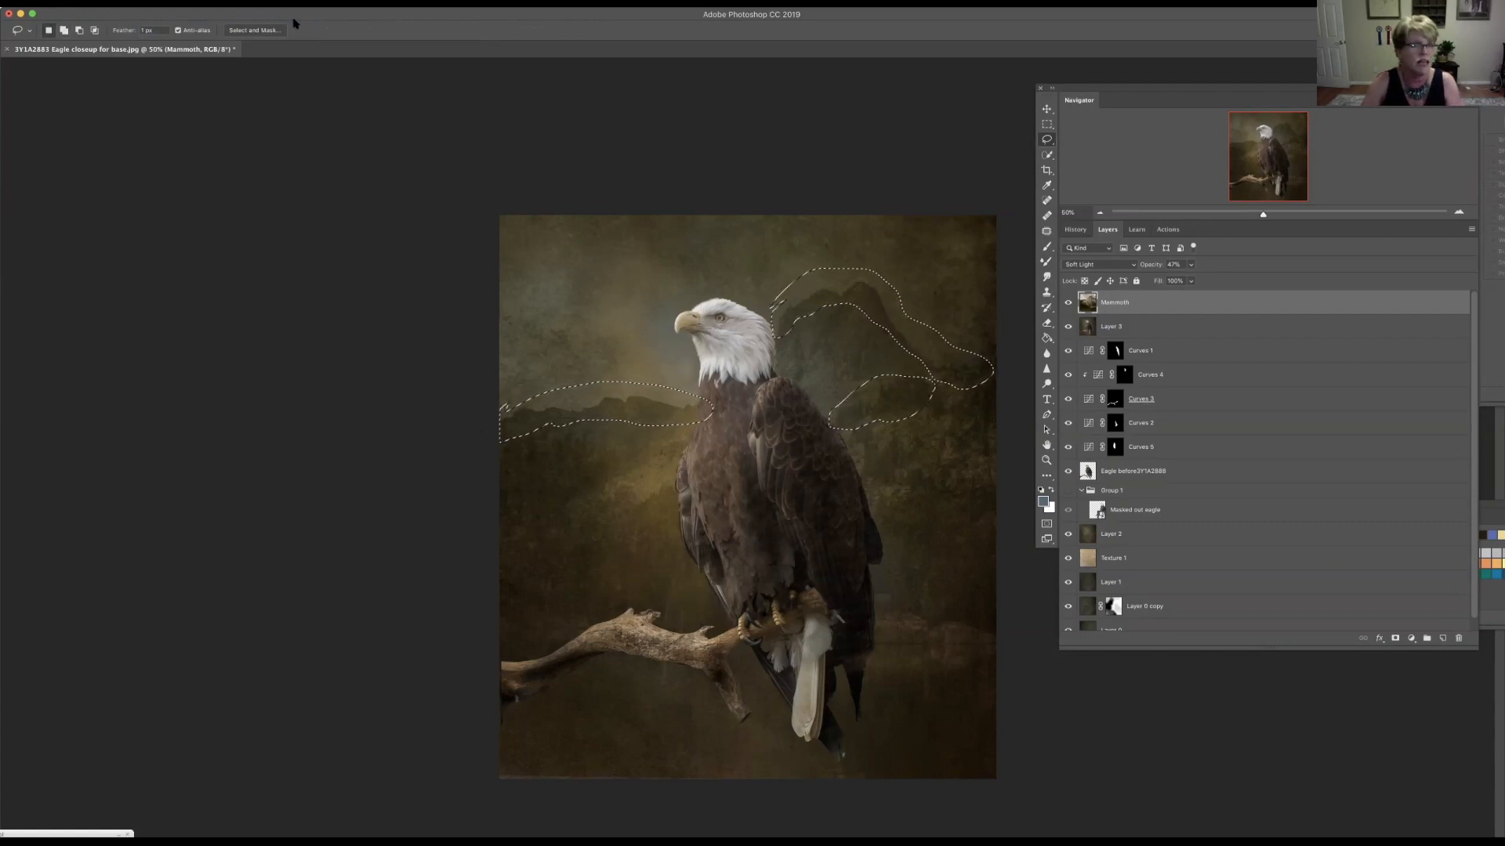
Step: Soften the selected mountain ridges with a Gaussian Blur at a reduced radius and clear the selection
left_click(276, 4)
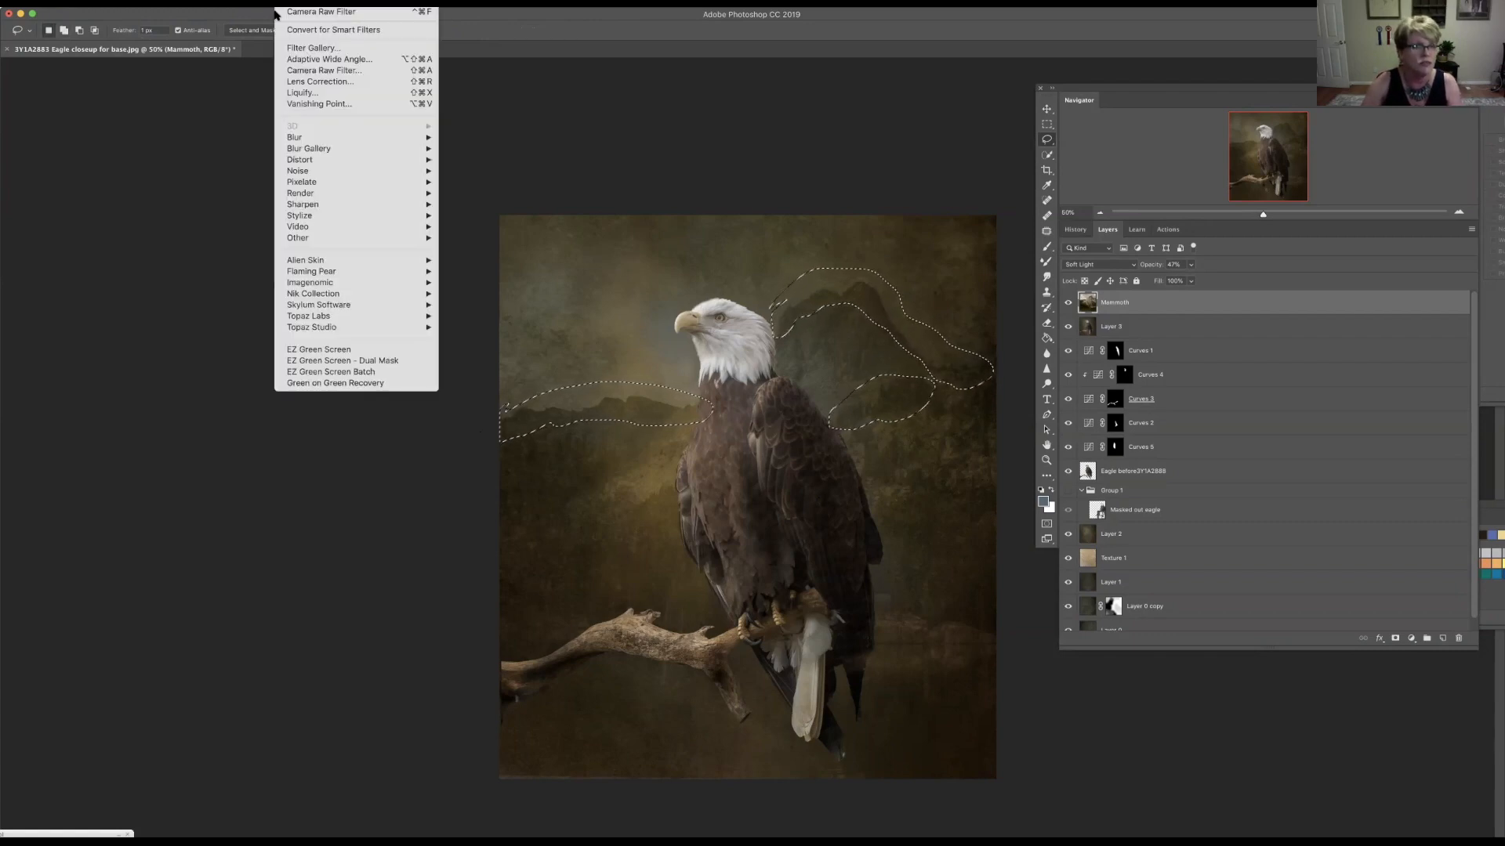
mouse_move(369, 134)
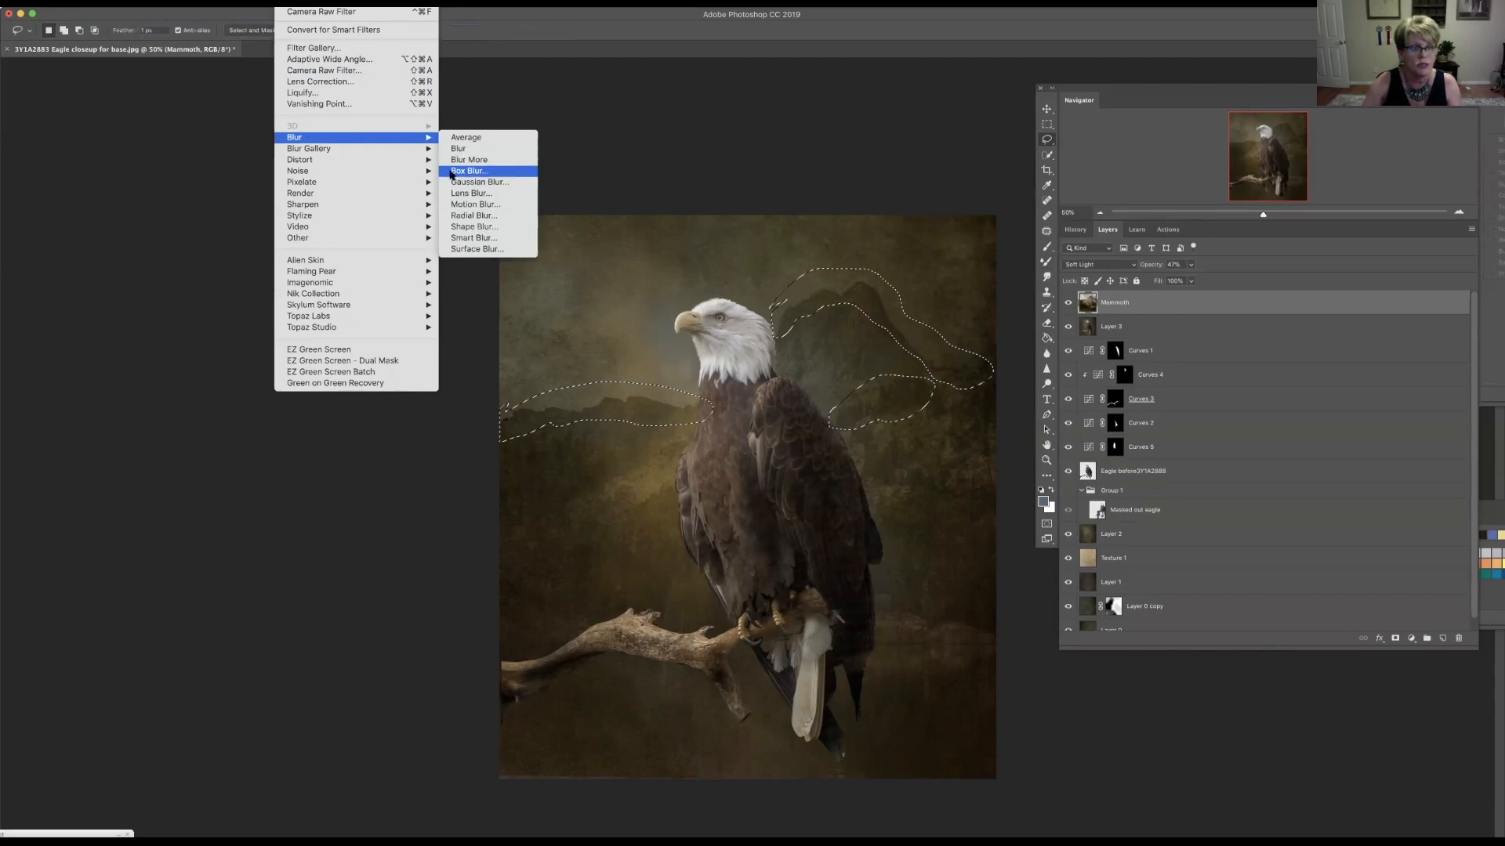
left_click(479, 182)
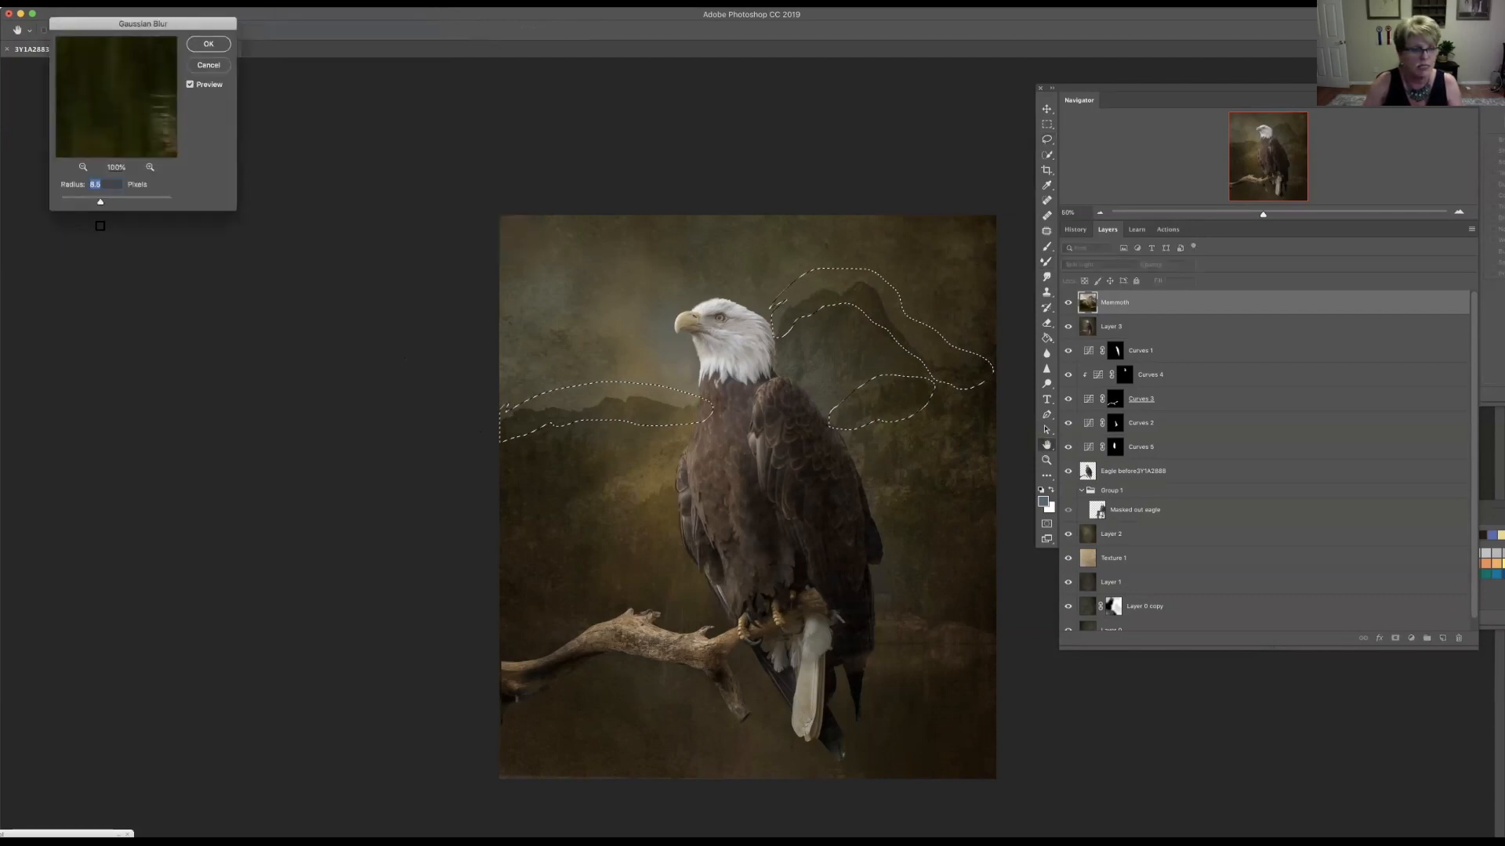
left_click_drag(101, 201, 88, 197)
left_click(209, 43)
key("ctrl+d")
left_click(627, 528)
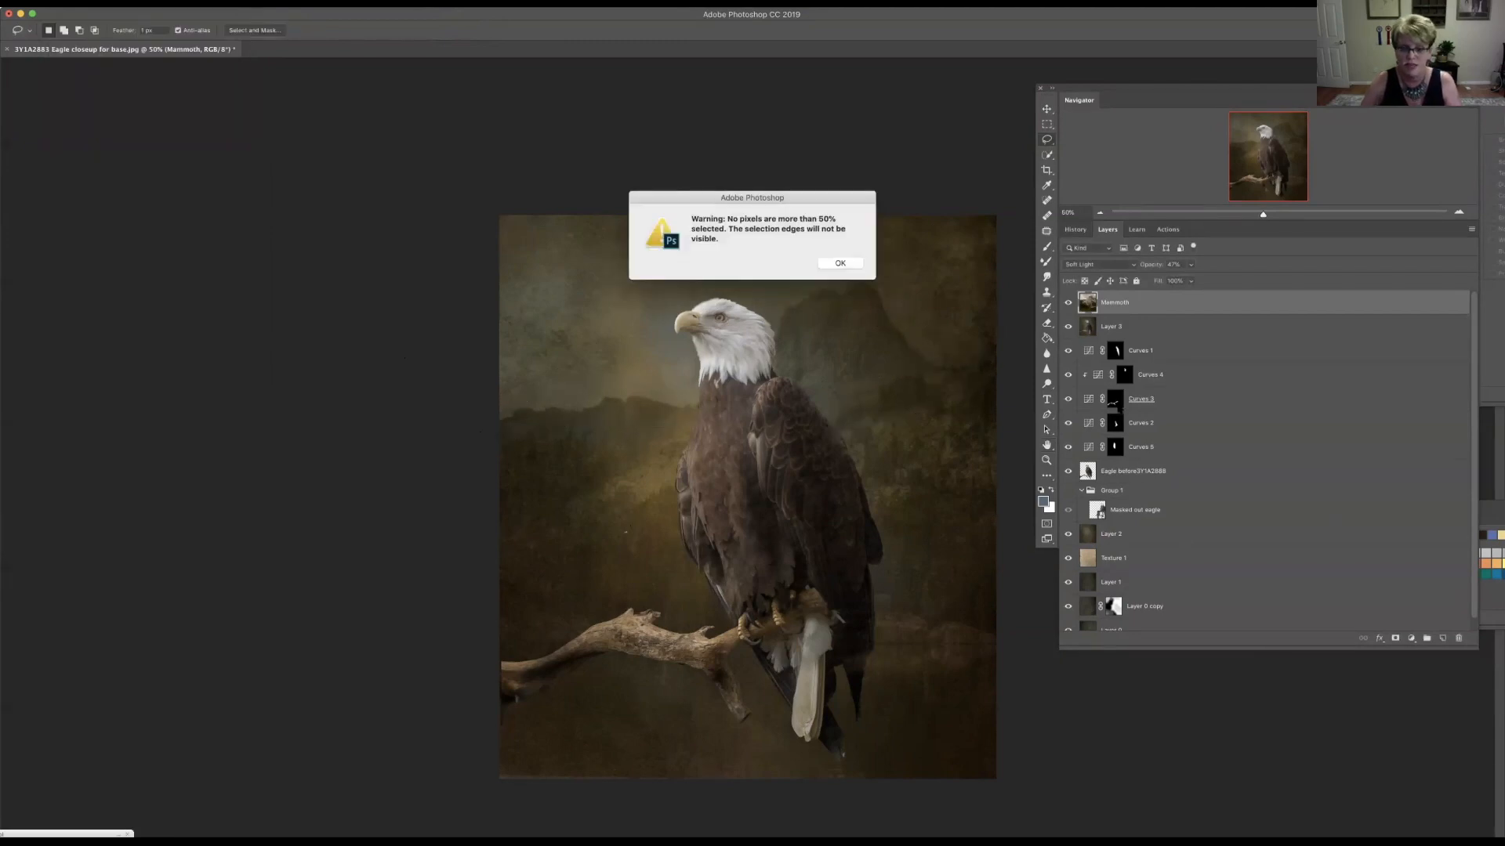
left_click(835, 262)
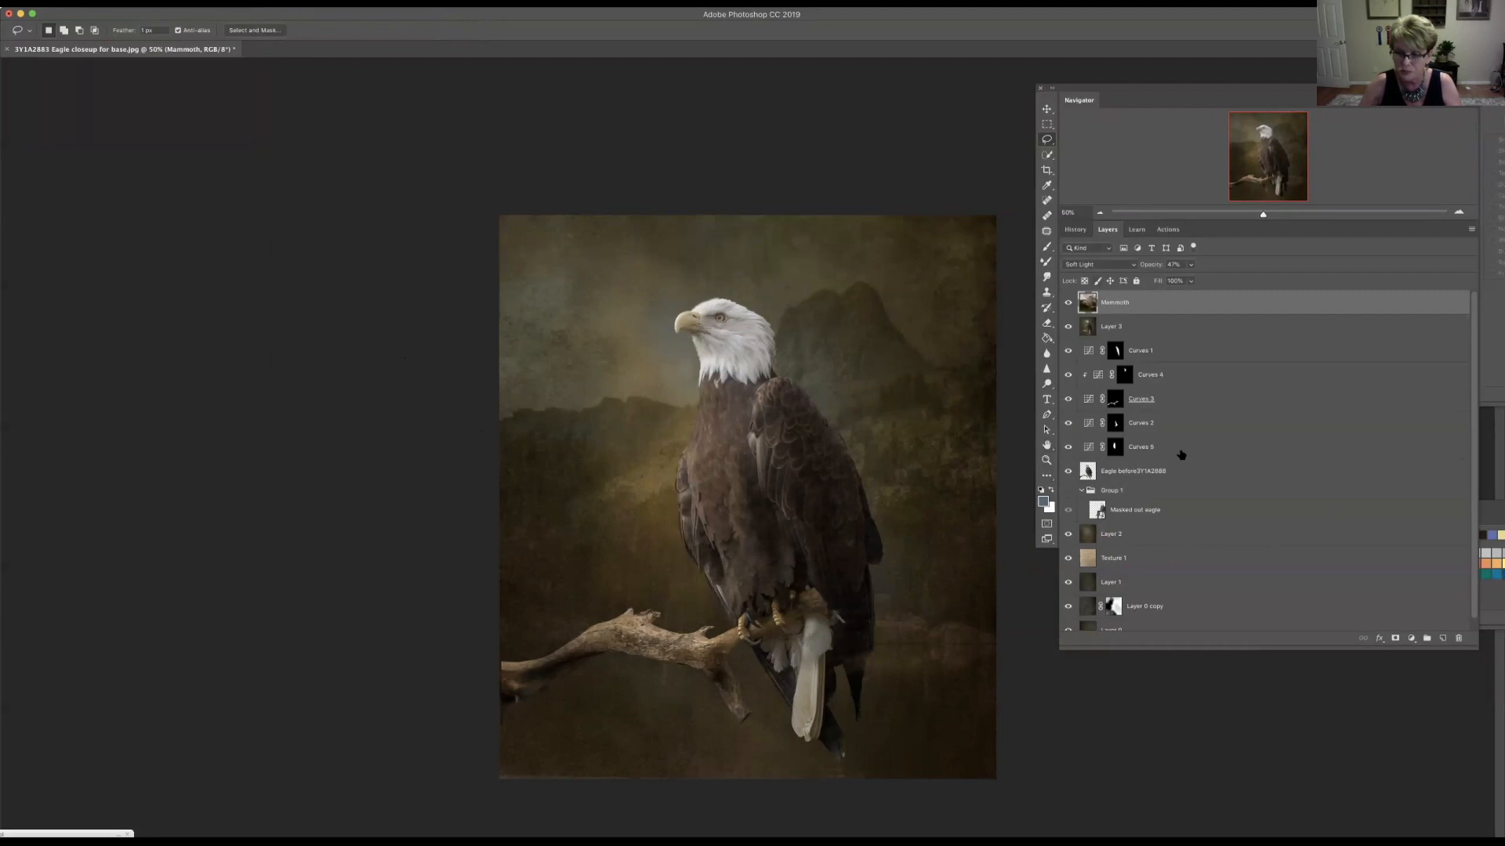
Step: Add a new blank layer above the Mammoth layer with Normal mode and 100% opacity
left_click_drag(1141, 92, 1196, 73)
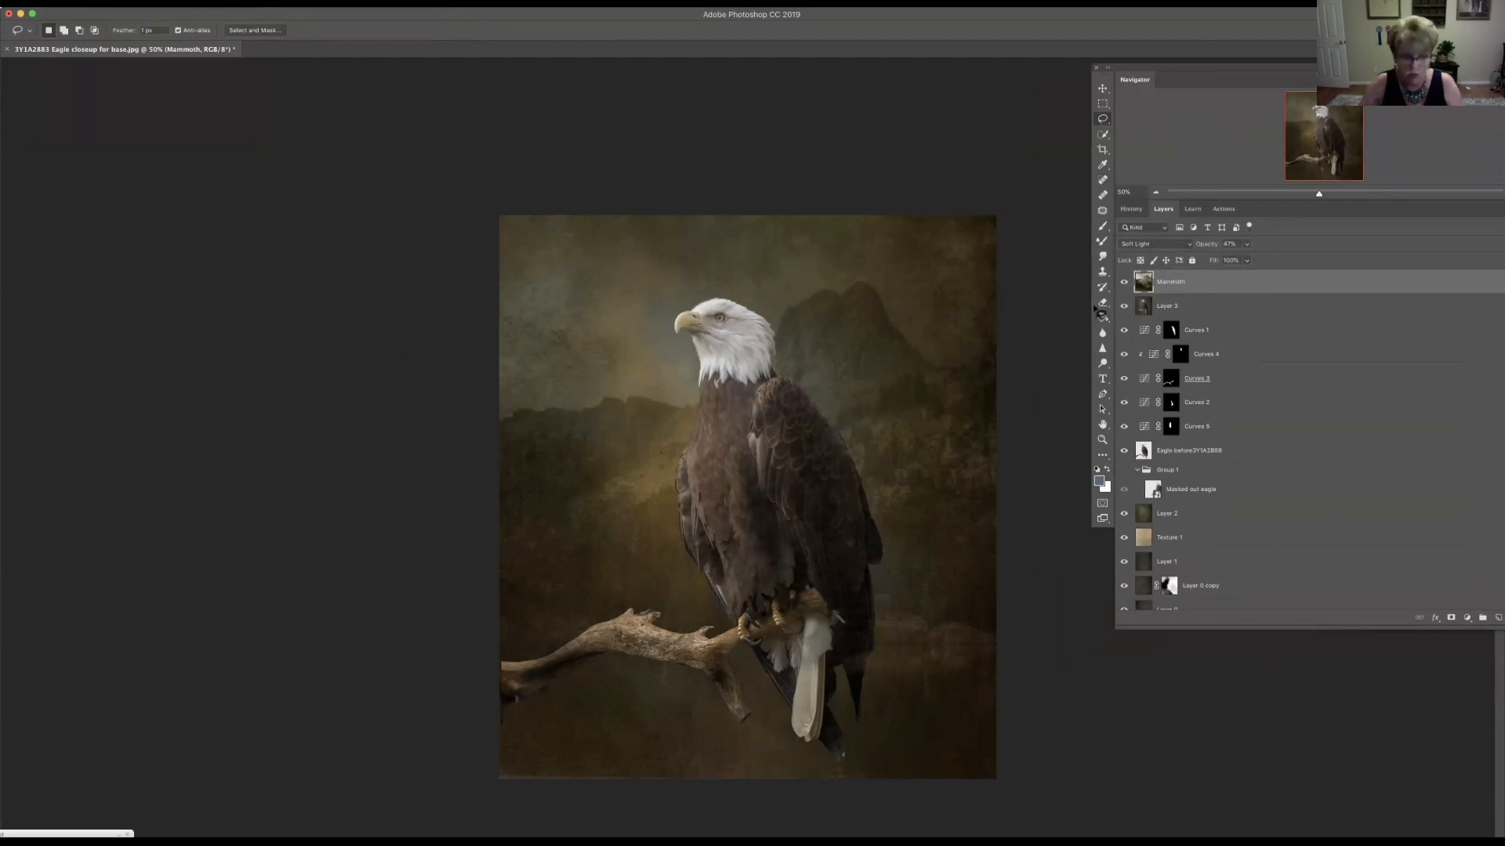
left_click(193, 4)
mouse_move(201, 14)
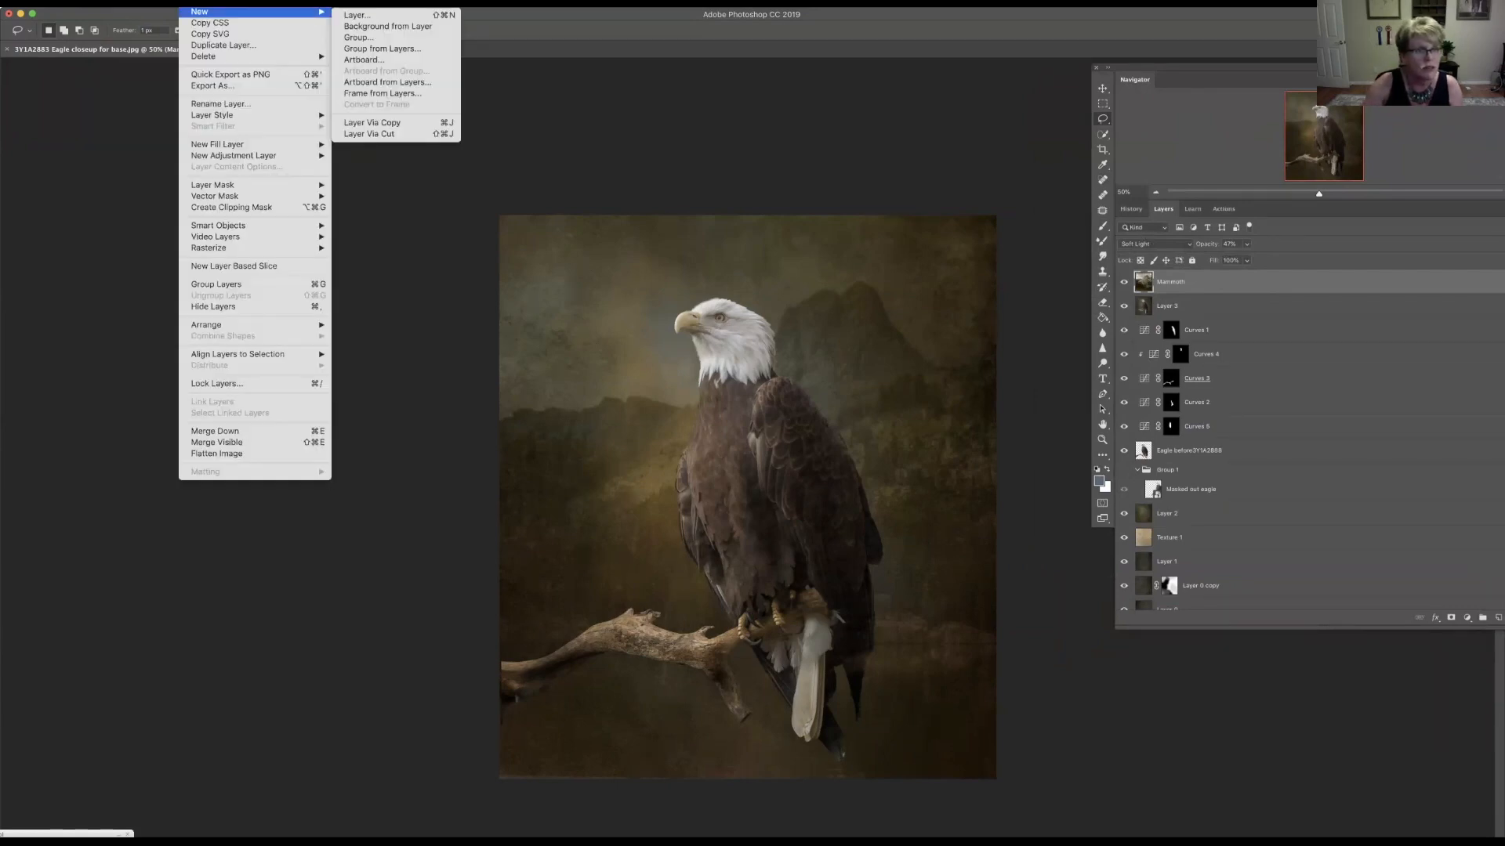
left_click(364, 14)
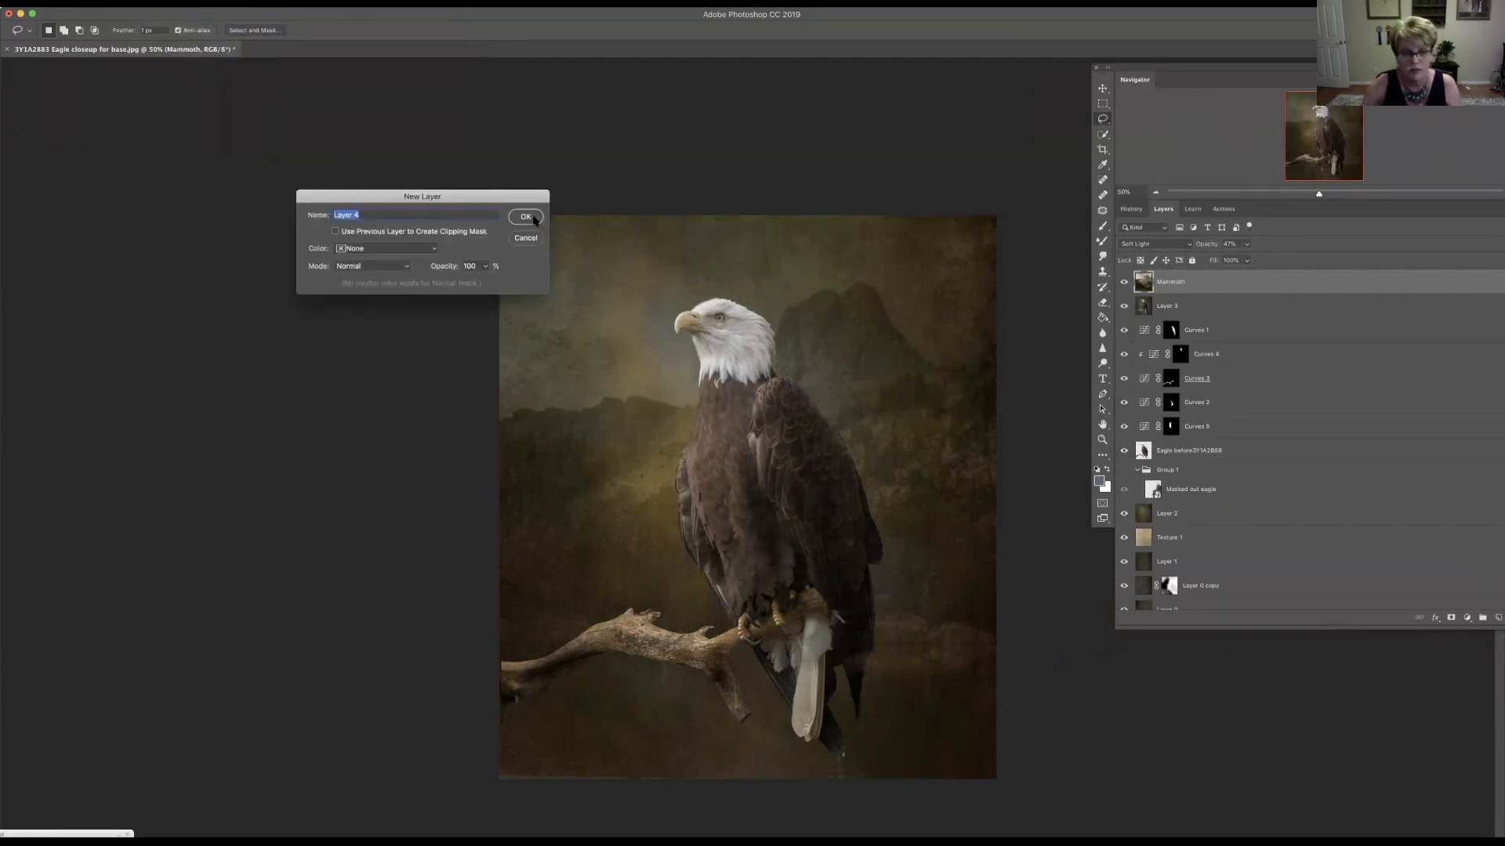
left_click(533, 220)
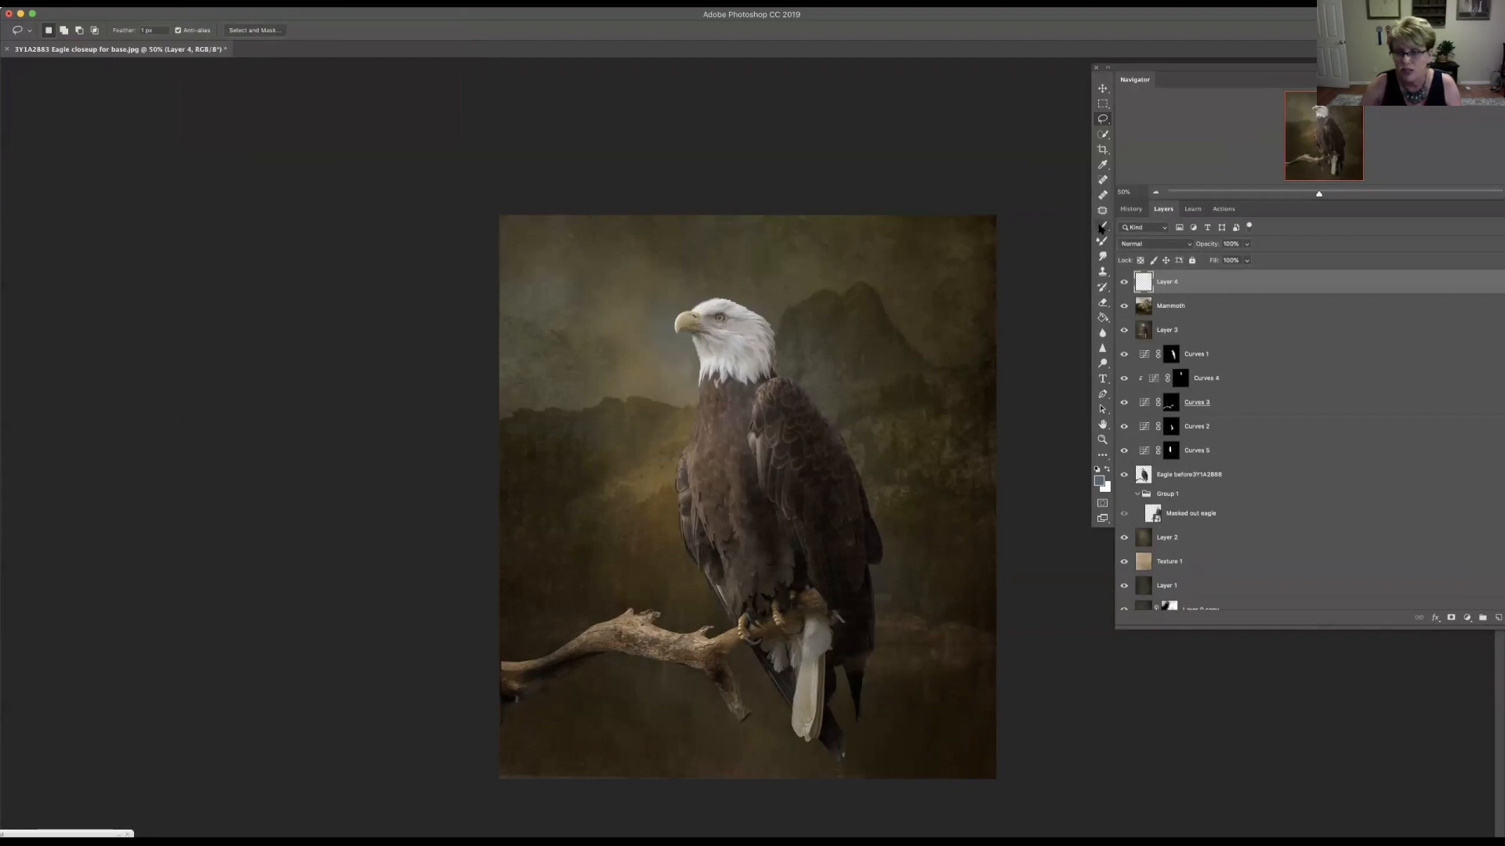
Step: Sample a dark color from the image's upper-right corner and try a gradient running down from above the canvas on the blank layer
left_click(1103, 165)
mouse_move(992, 220)
left_mouse_down()
mouse_move(985, 244)
mouse_move(989, 227)
left_mouse_up()
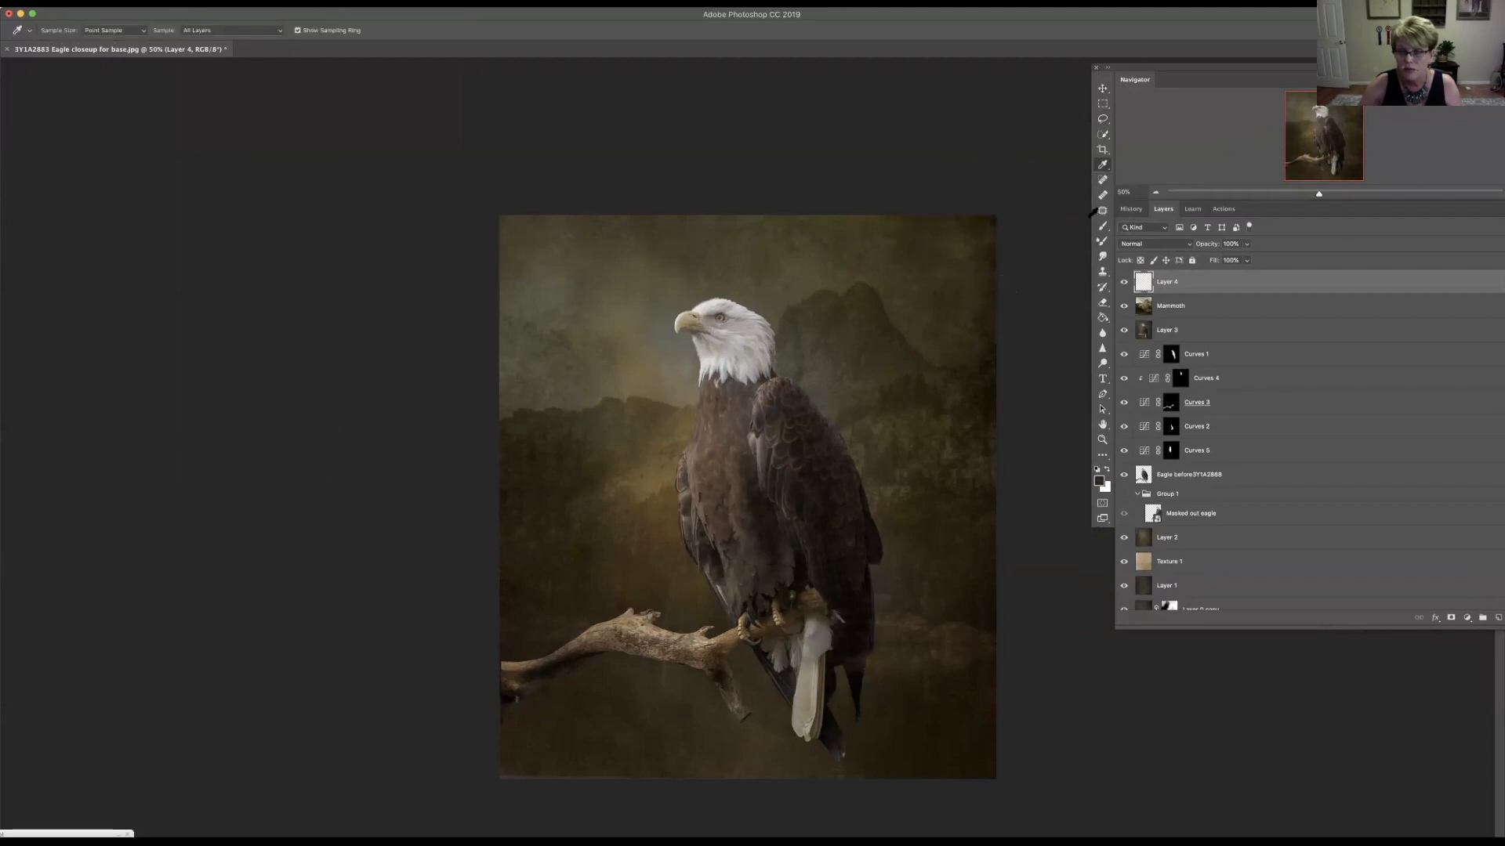
left_click(1103, 317)
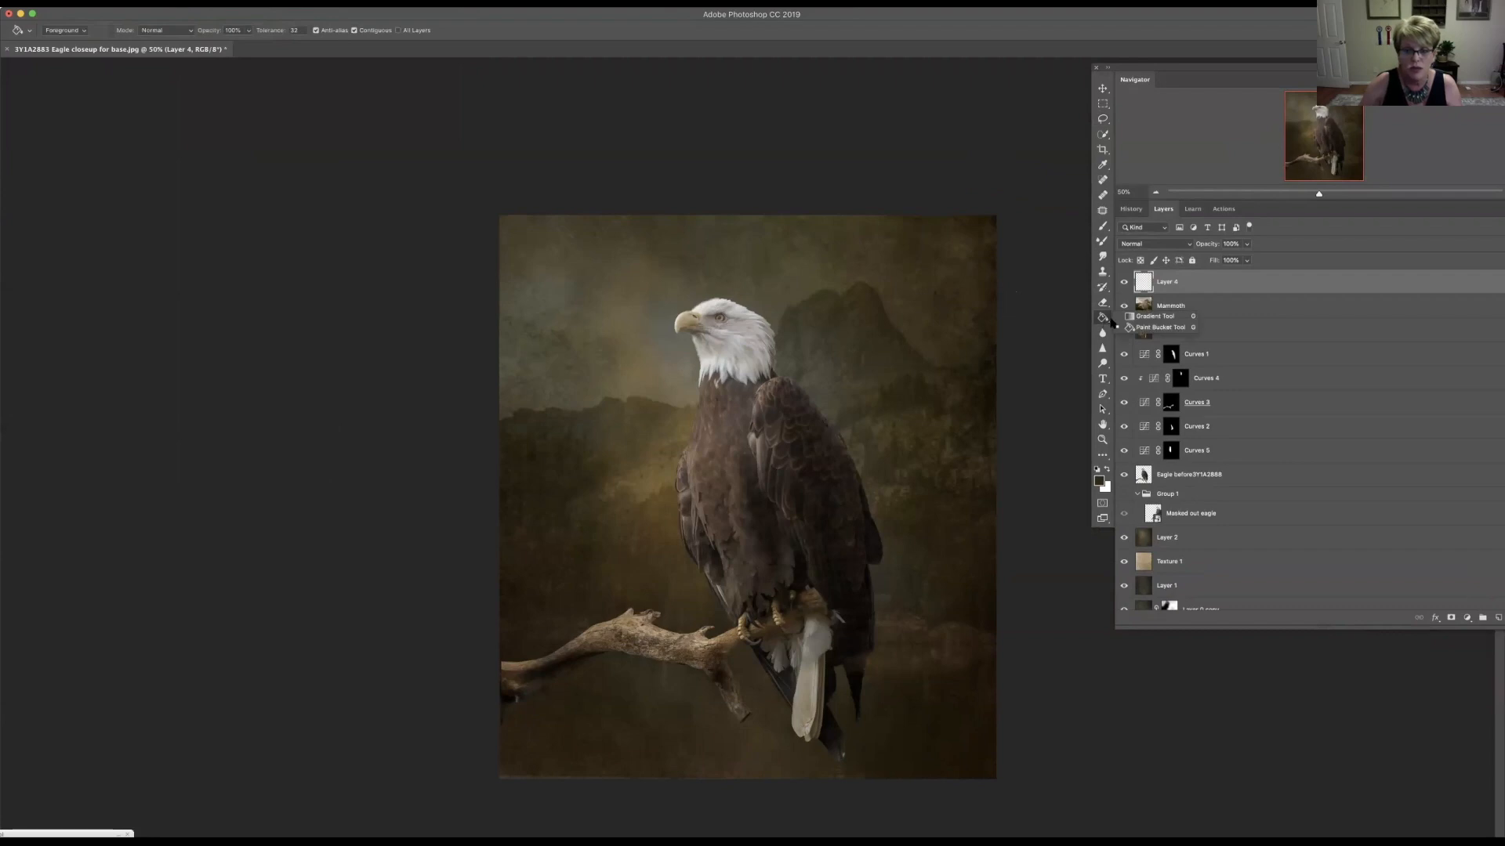
left_click(1152, 317)
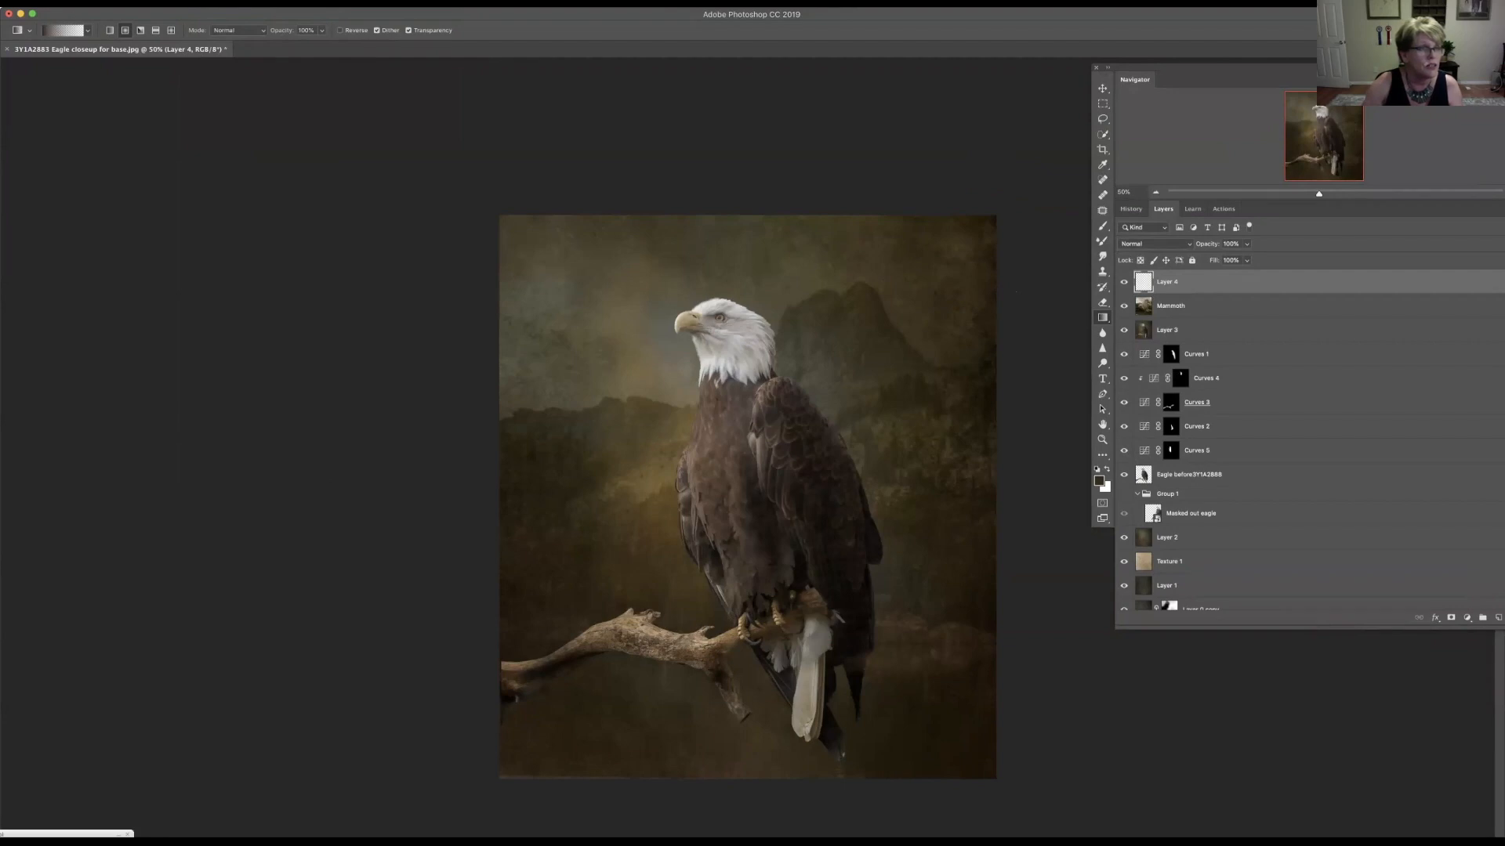
left_click(87, 30)
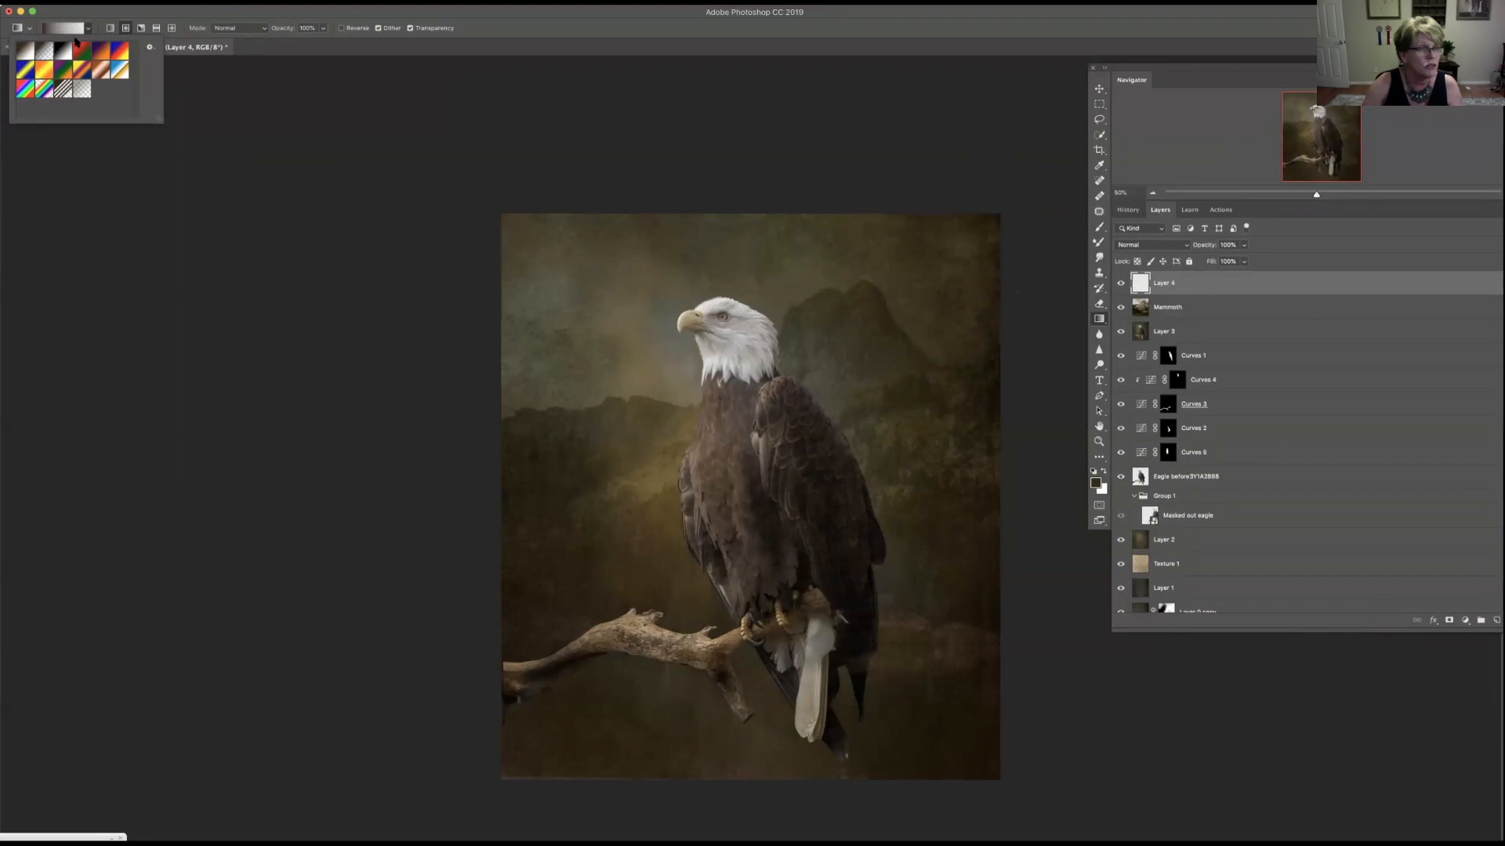
left_click(87, 30)
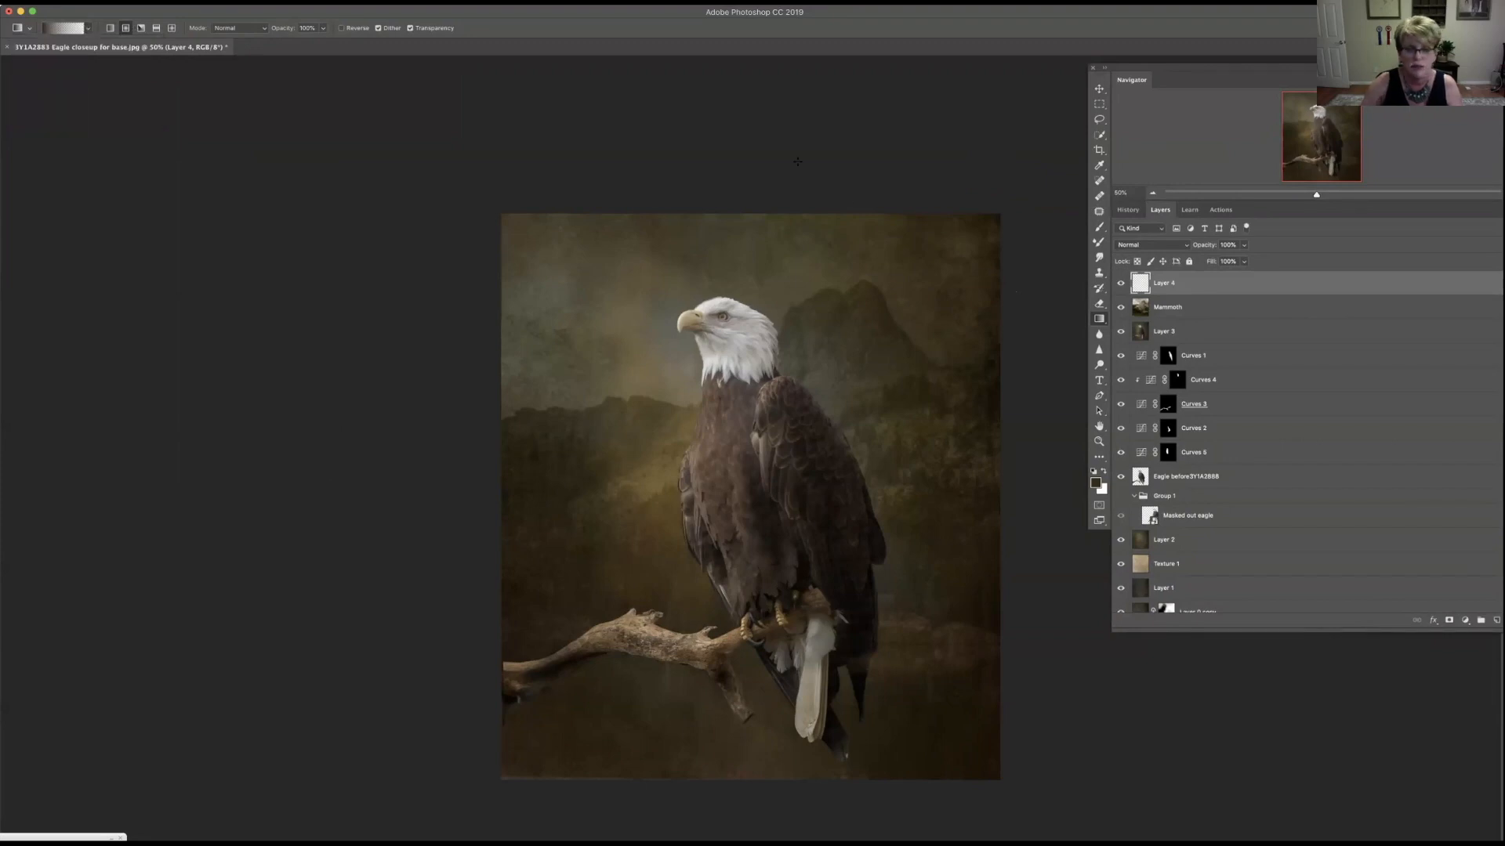
left_click_drag(786, 197, 823, 350)
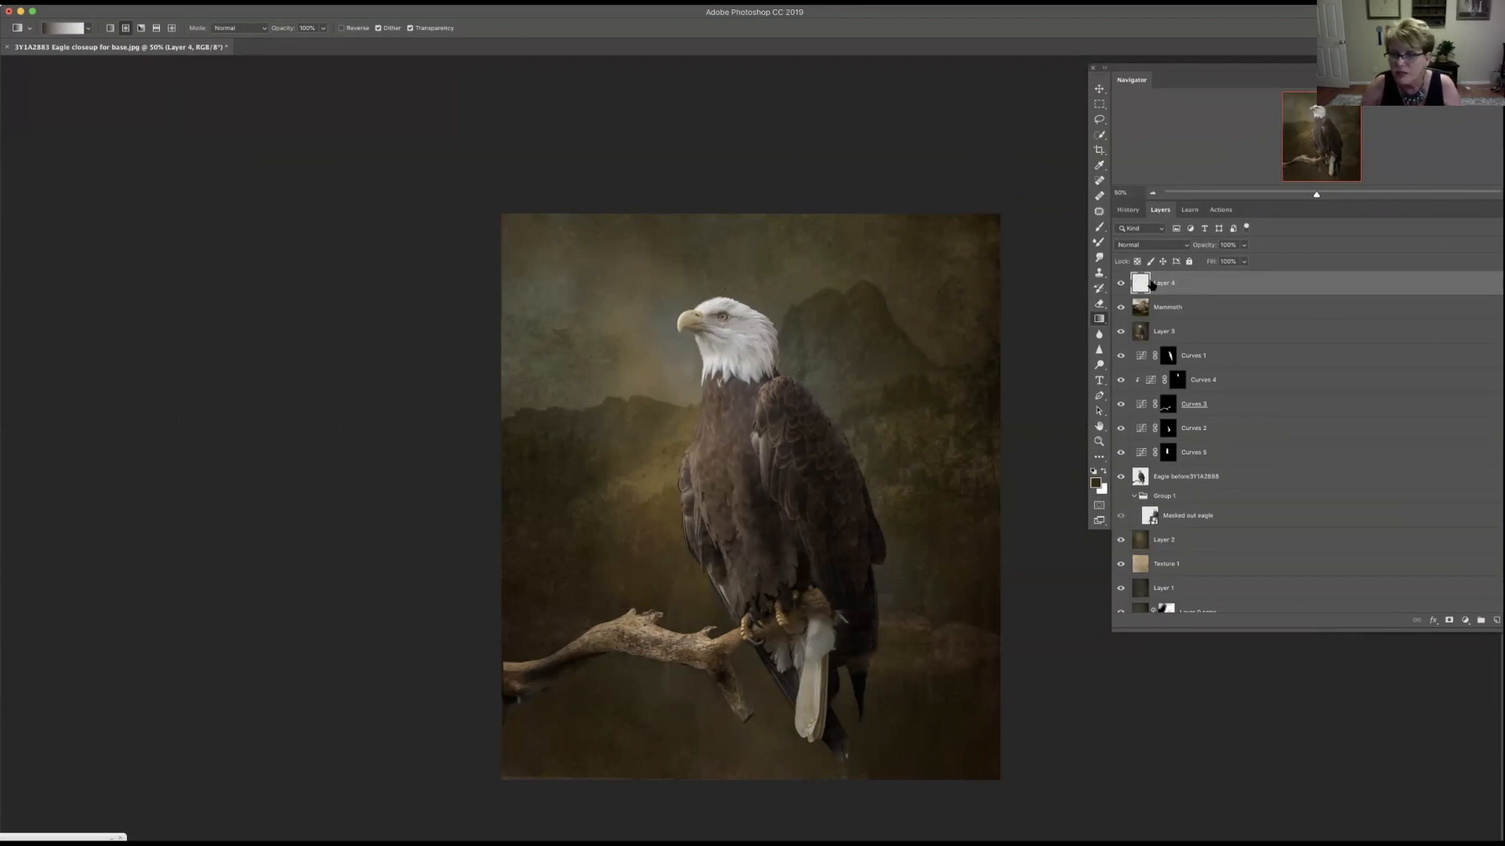
Step: Sample a darker color at the image's right edge and try the gradient down over the eagle's head again on the blank layer
left_click(1097, 229)
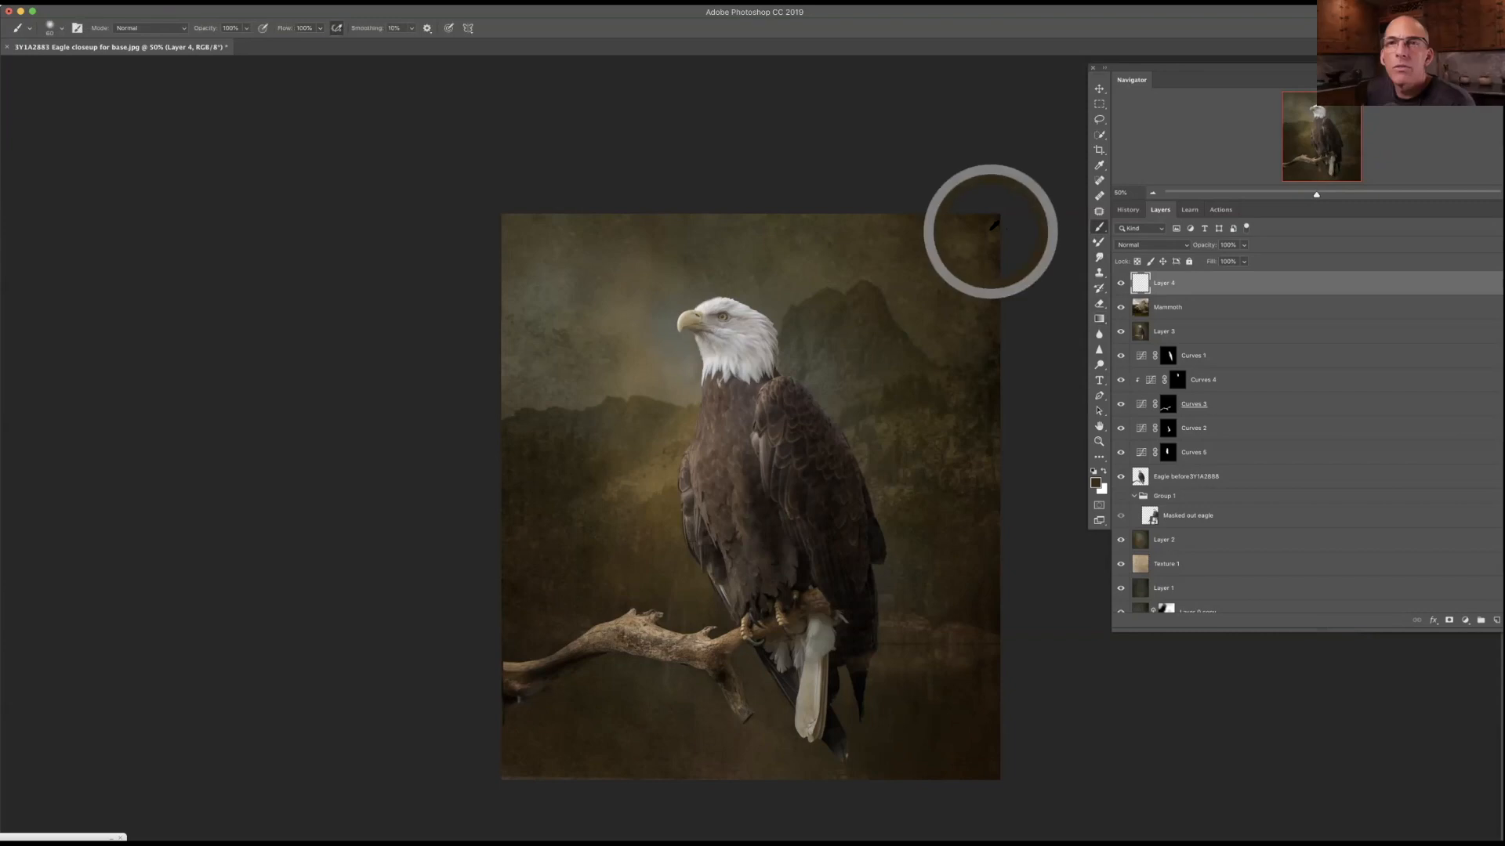
left_click(1159, 304)
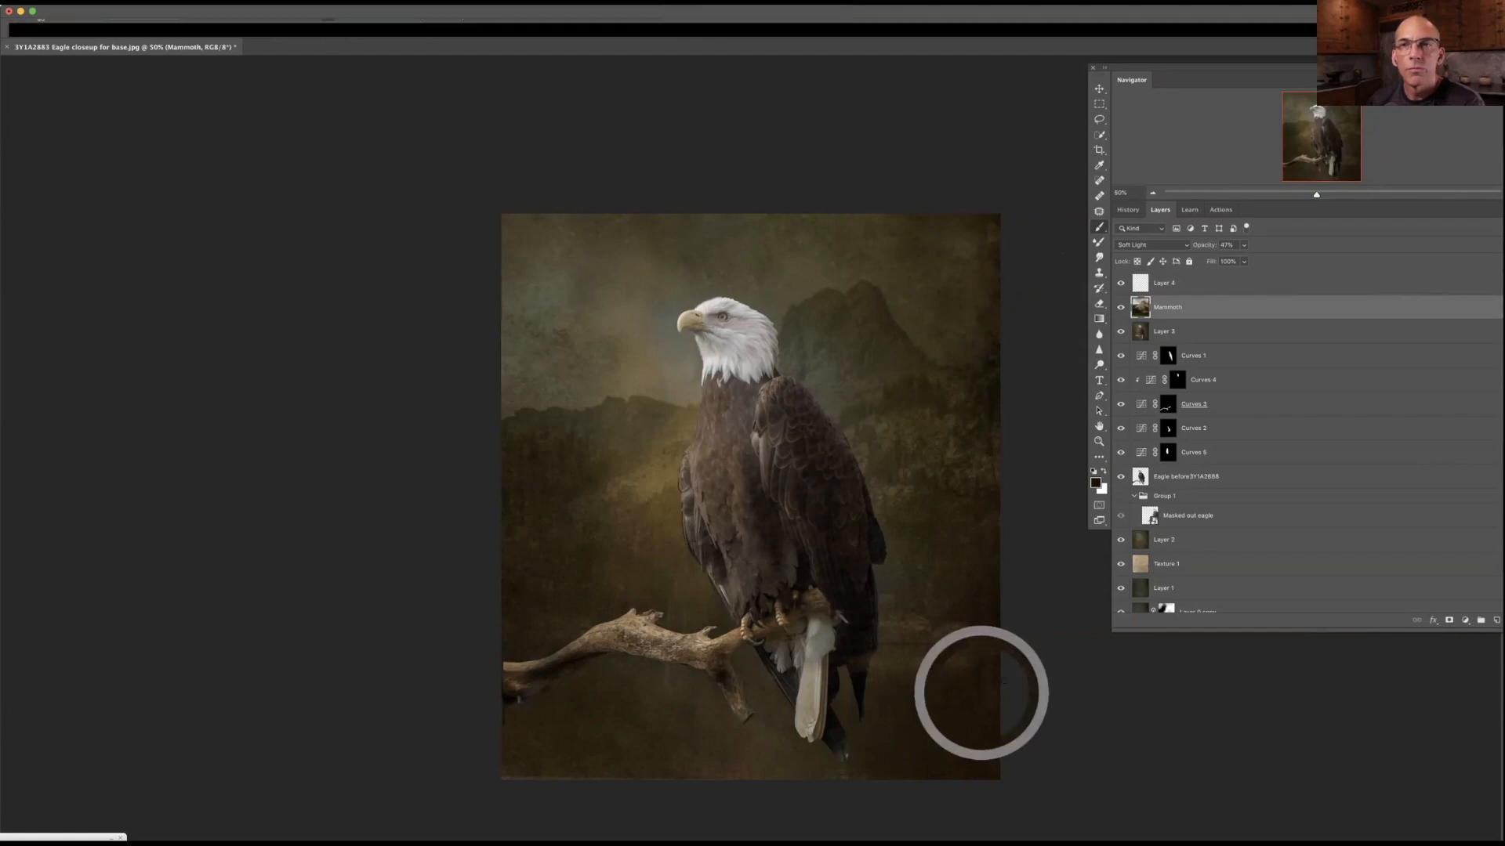
left_click(1162, 286)
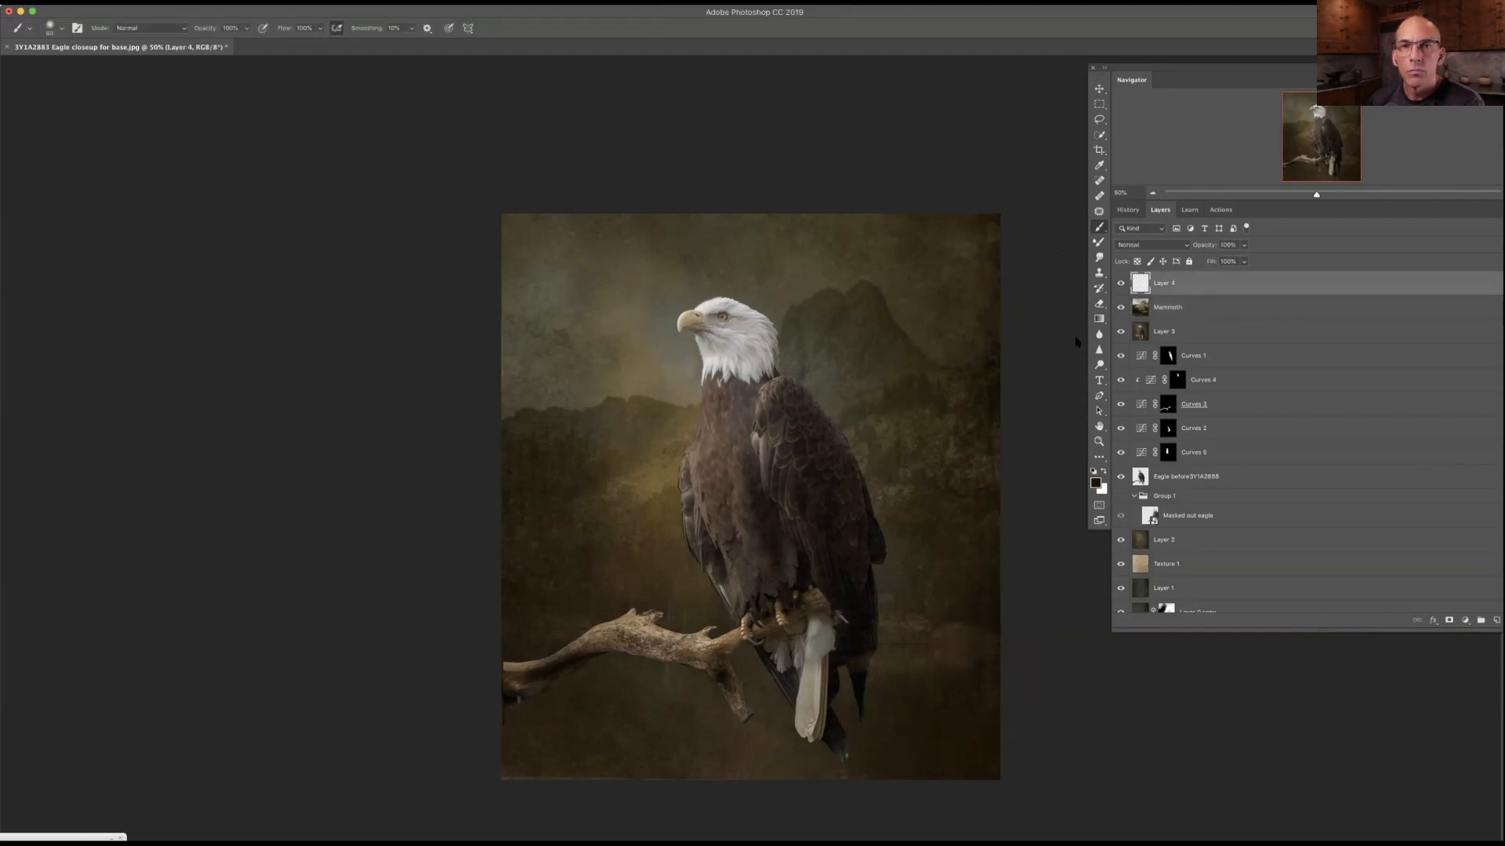
left_click(1097, 320)
left_click_drag(754, 189, 757, 375)
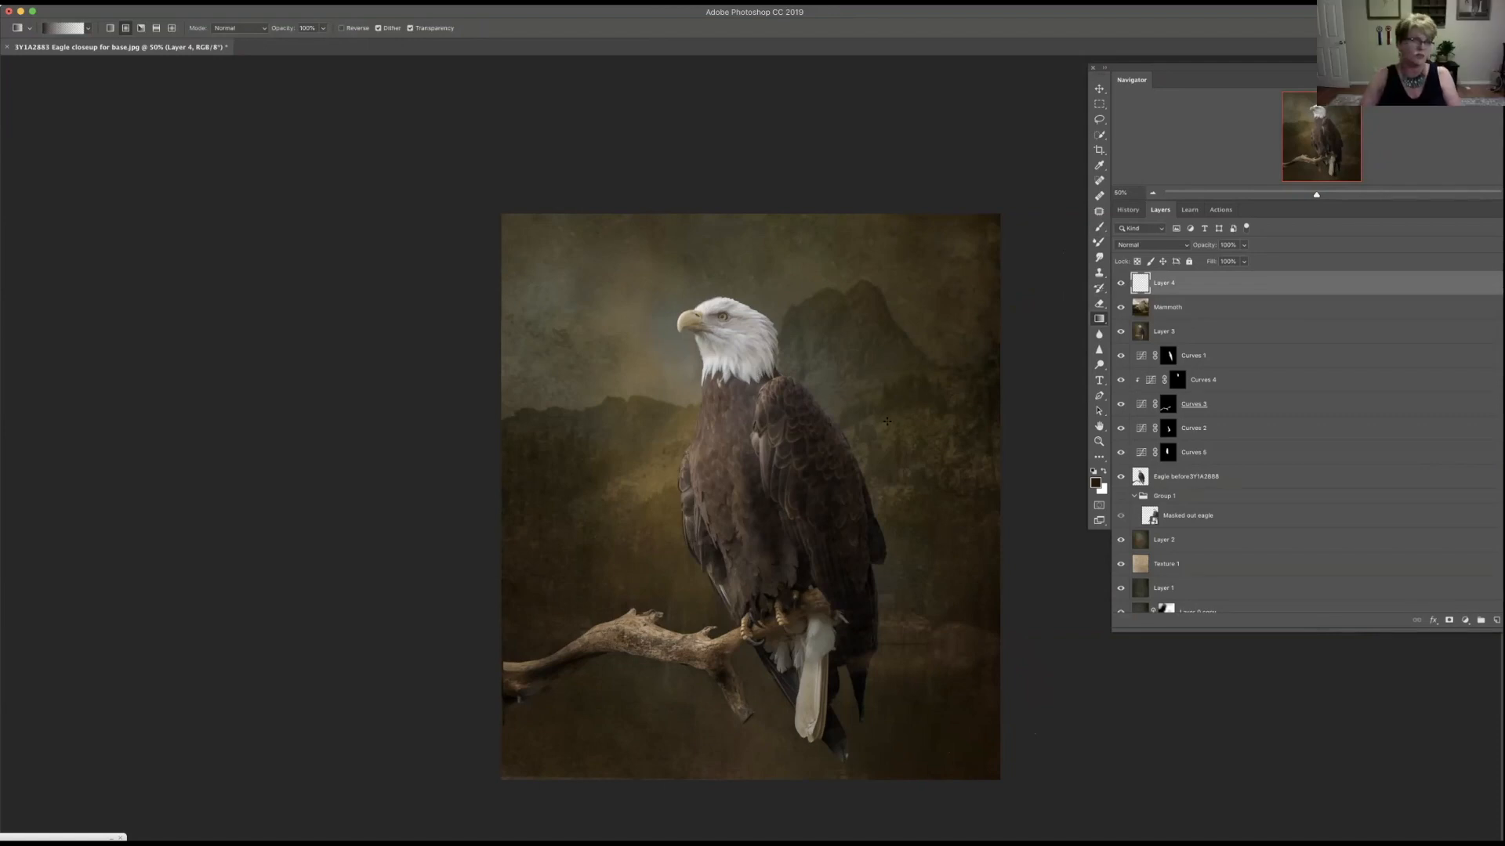
Step: Choose the first gradient preset and try it on the blank layer from above the canvas down to the eagle's chest
left_click(88, 29)
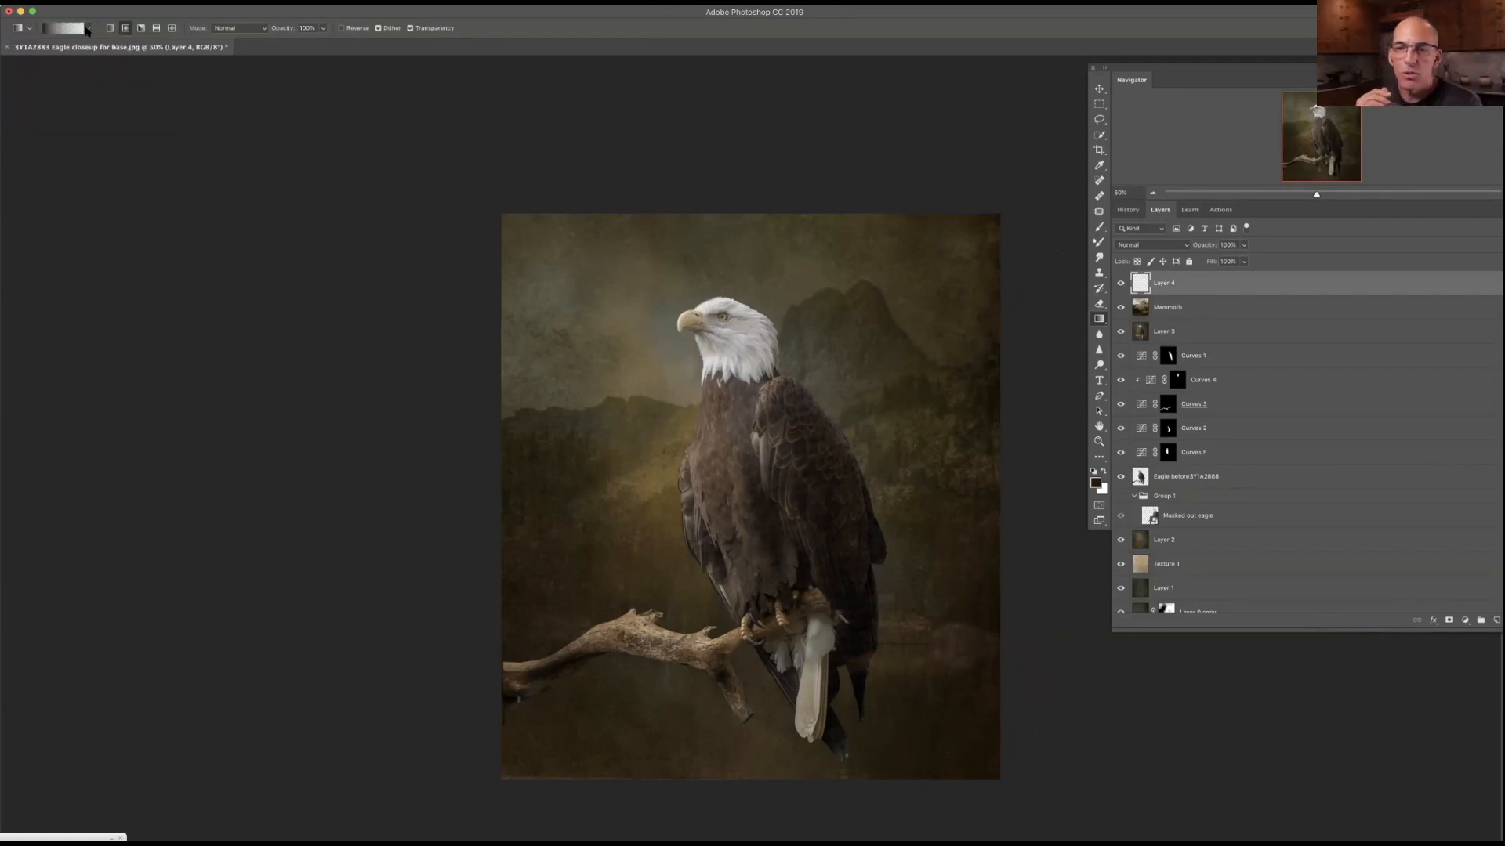
left_click(87, 29)
left_click(26, 55)
left_click_drag(748, 189, 750, 421)
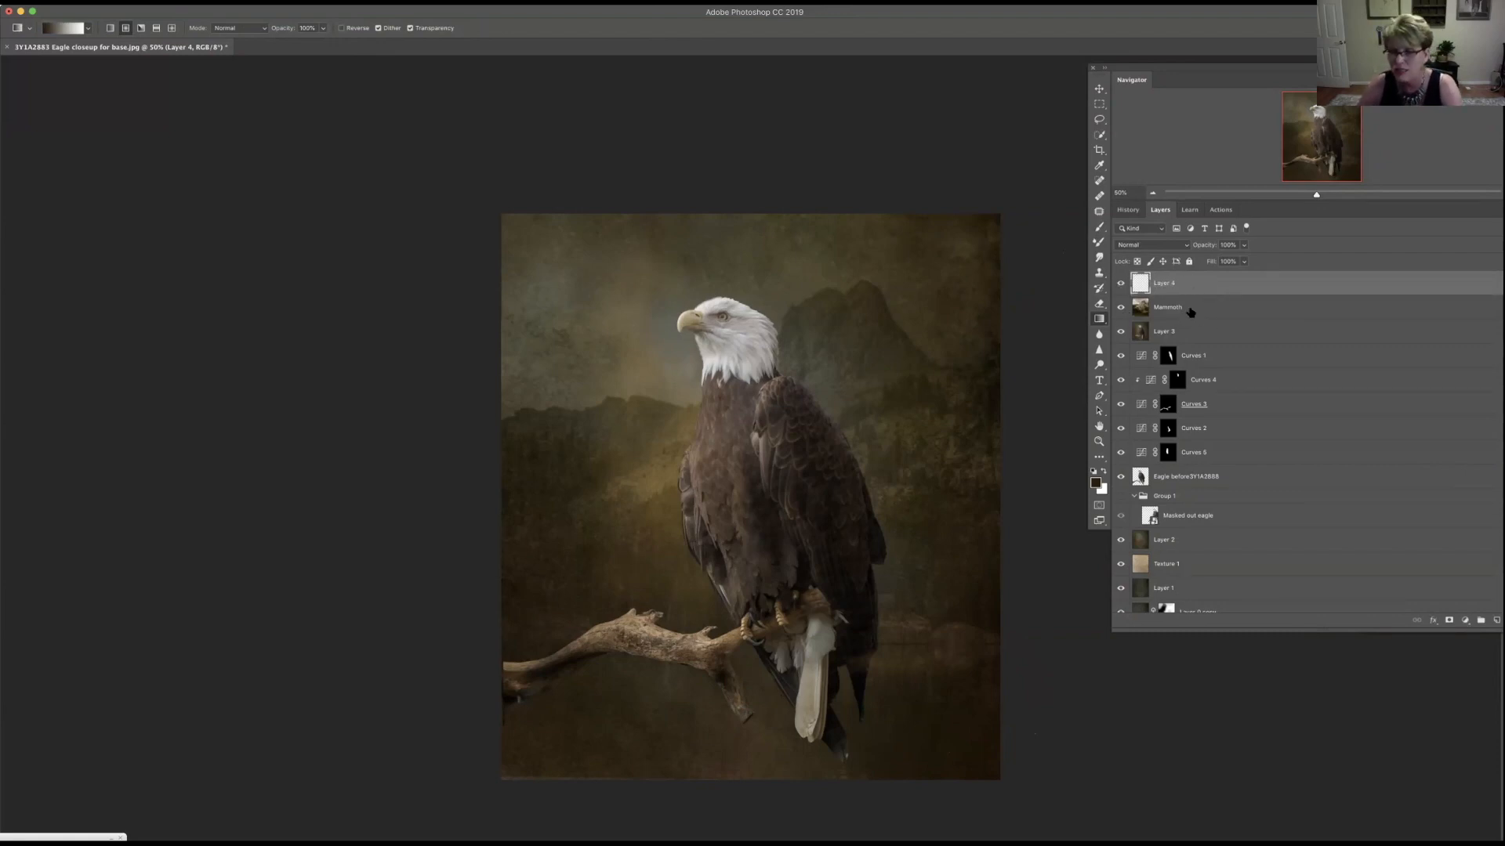
Step: Add another blank layer directly above the Mammoth layer, and delete both blank layers
left_click_drag(1297, 67, 1202, 53)
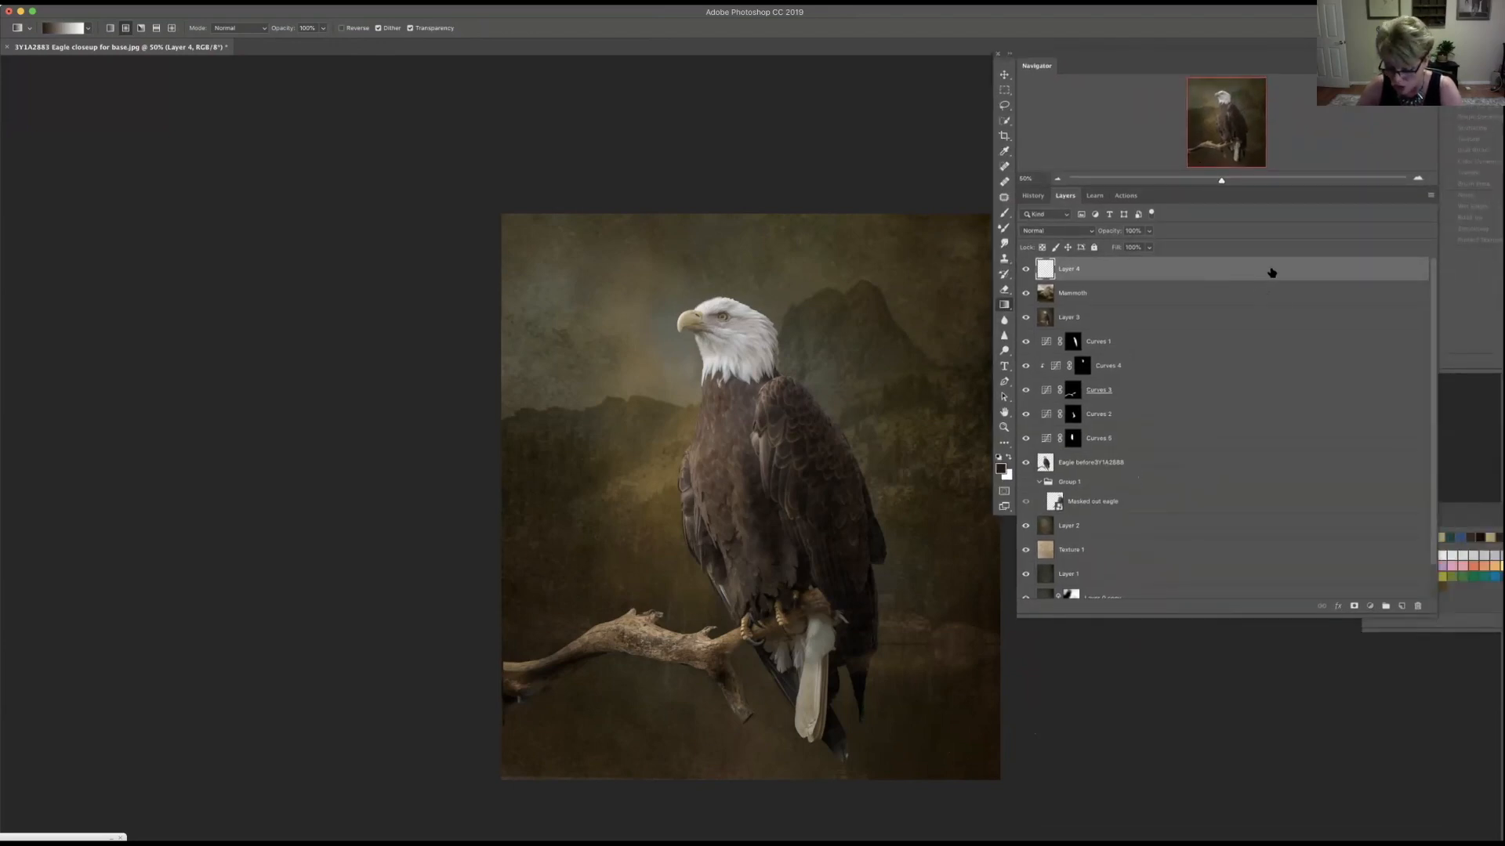
left_click(1190, 301)
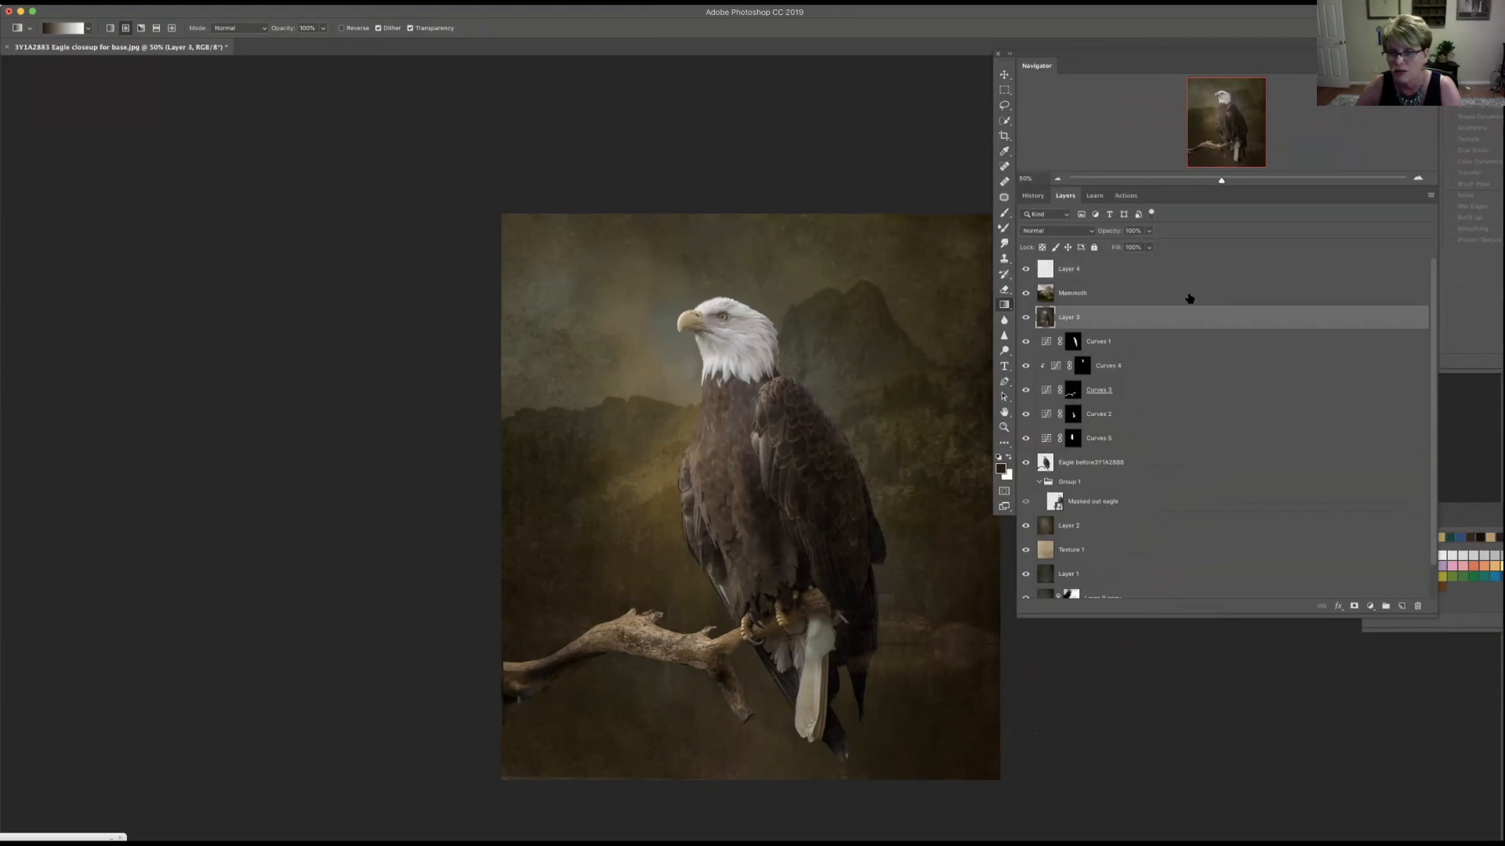
key("ctrl+shift+alt+n")
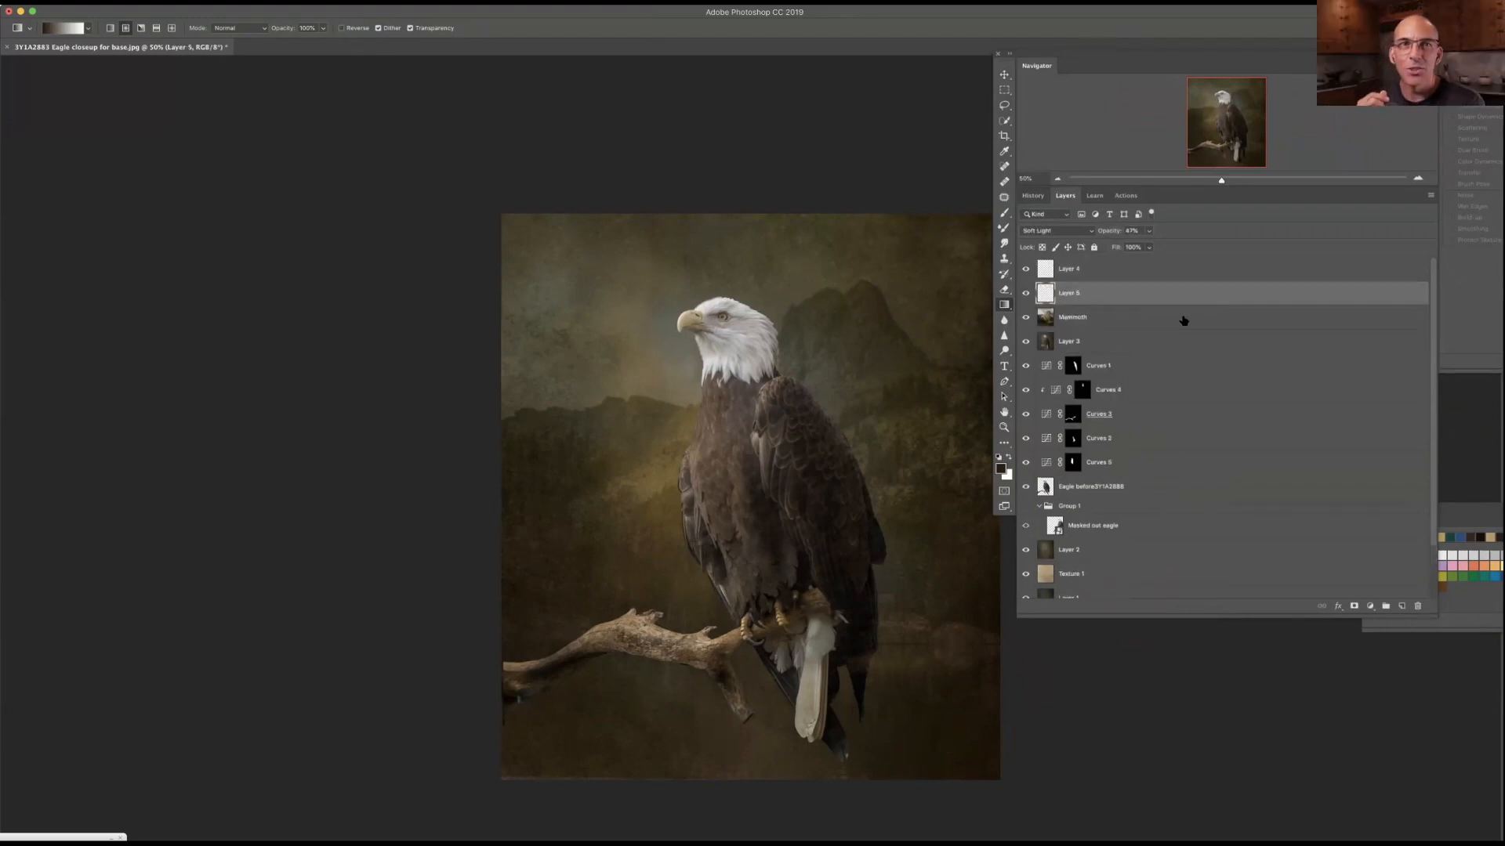
left_click(1168, 270, "shift")
key("Delete")
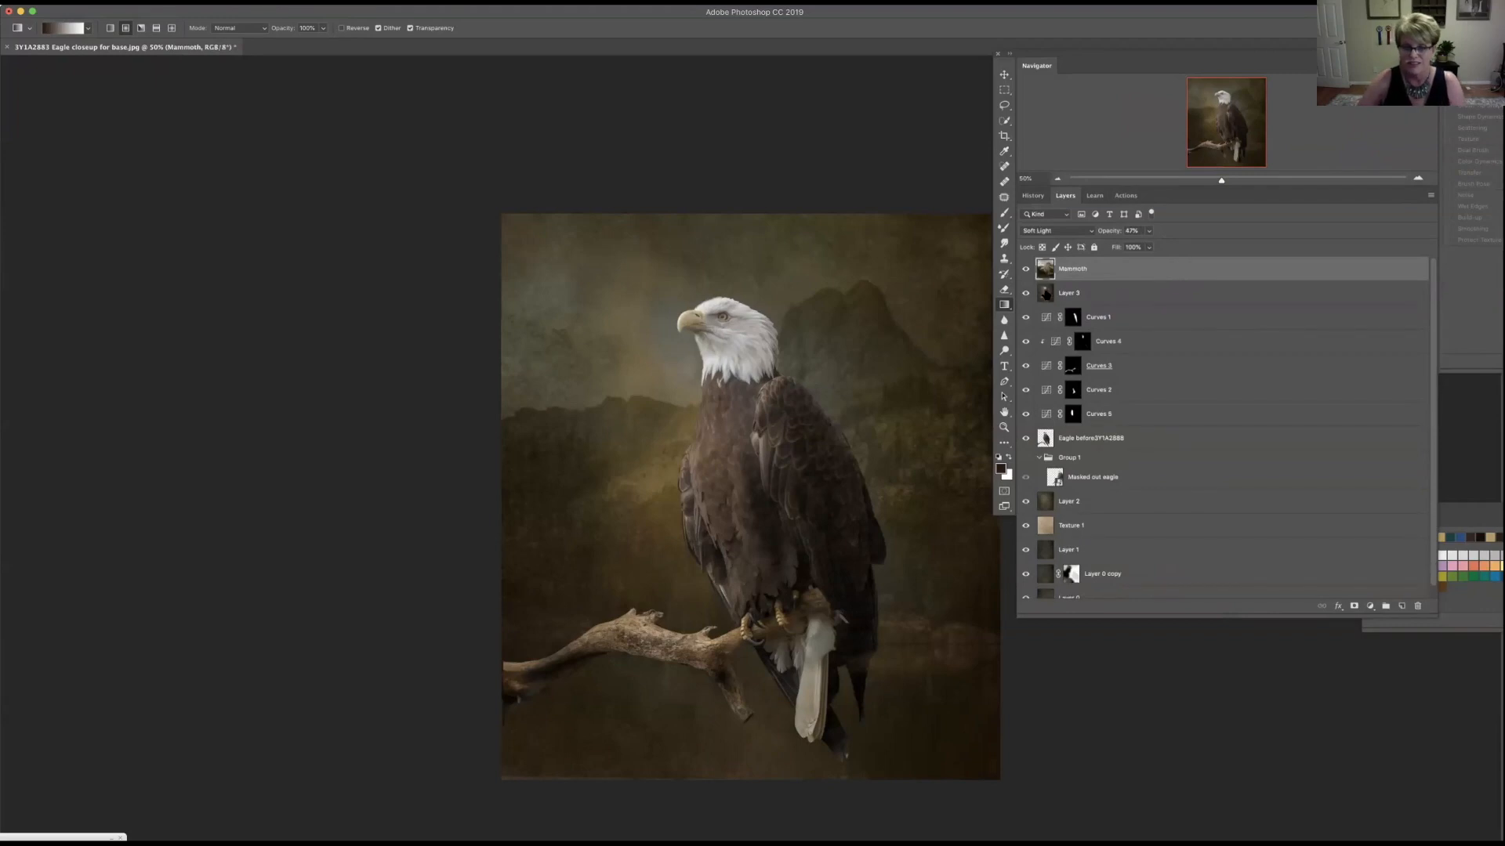
Step: Add a new blank layer directly above the Mammoth layer
left_click_drag(1054, 57, 1111, 37)
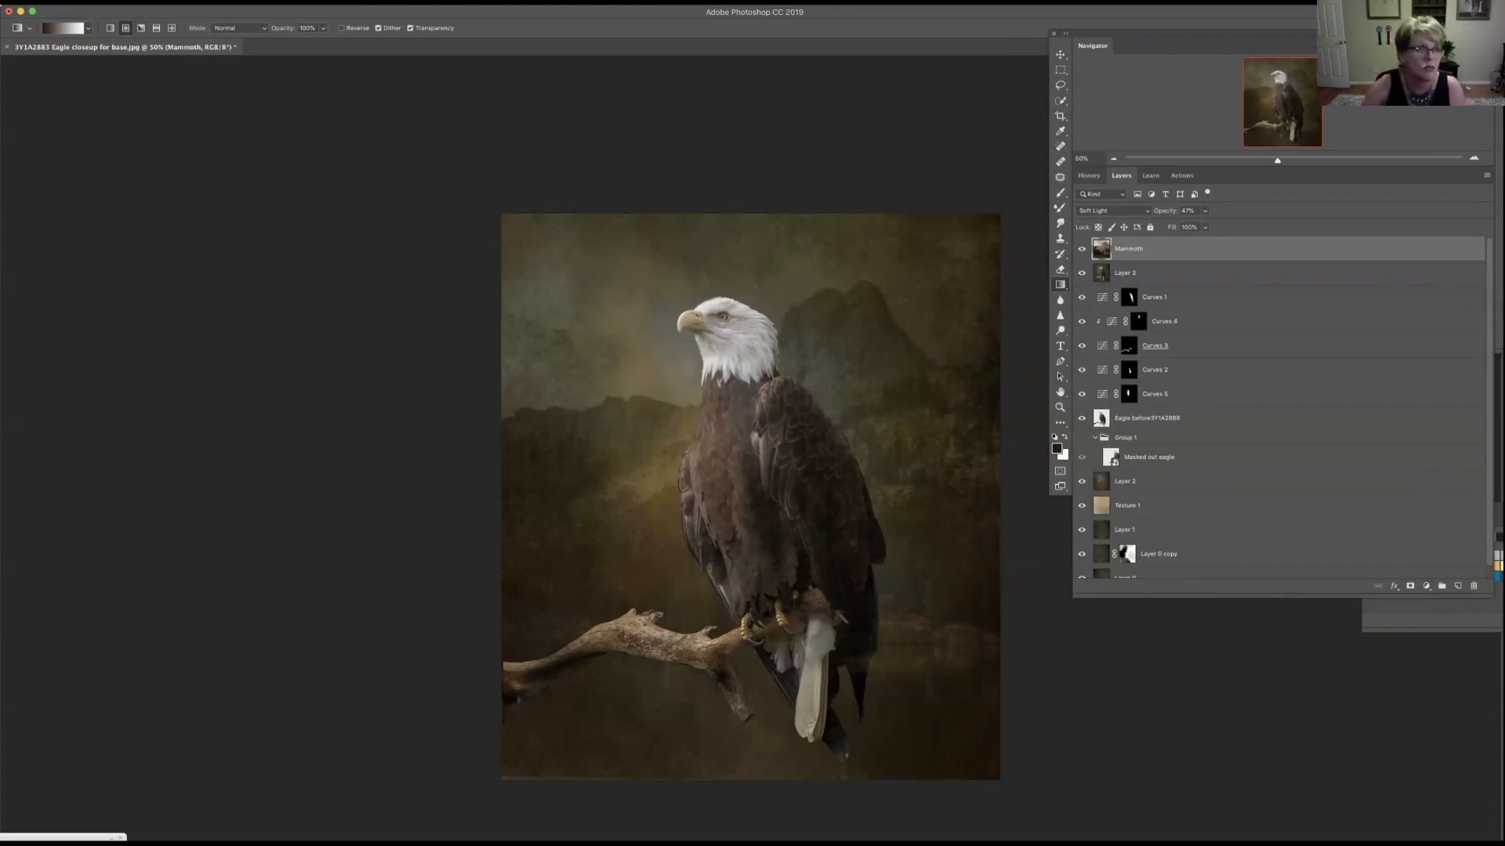
left_click(189, 3)
mouse_move(198, 13)
left_click(359, 24)
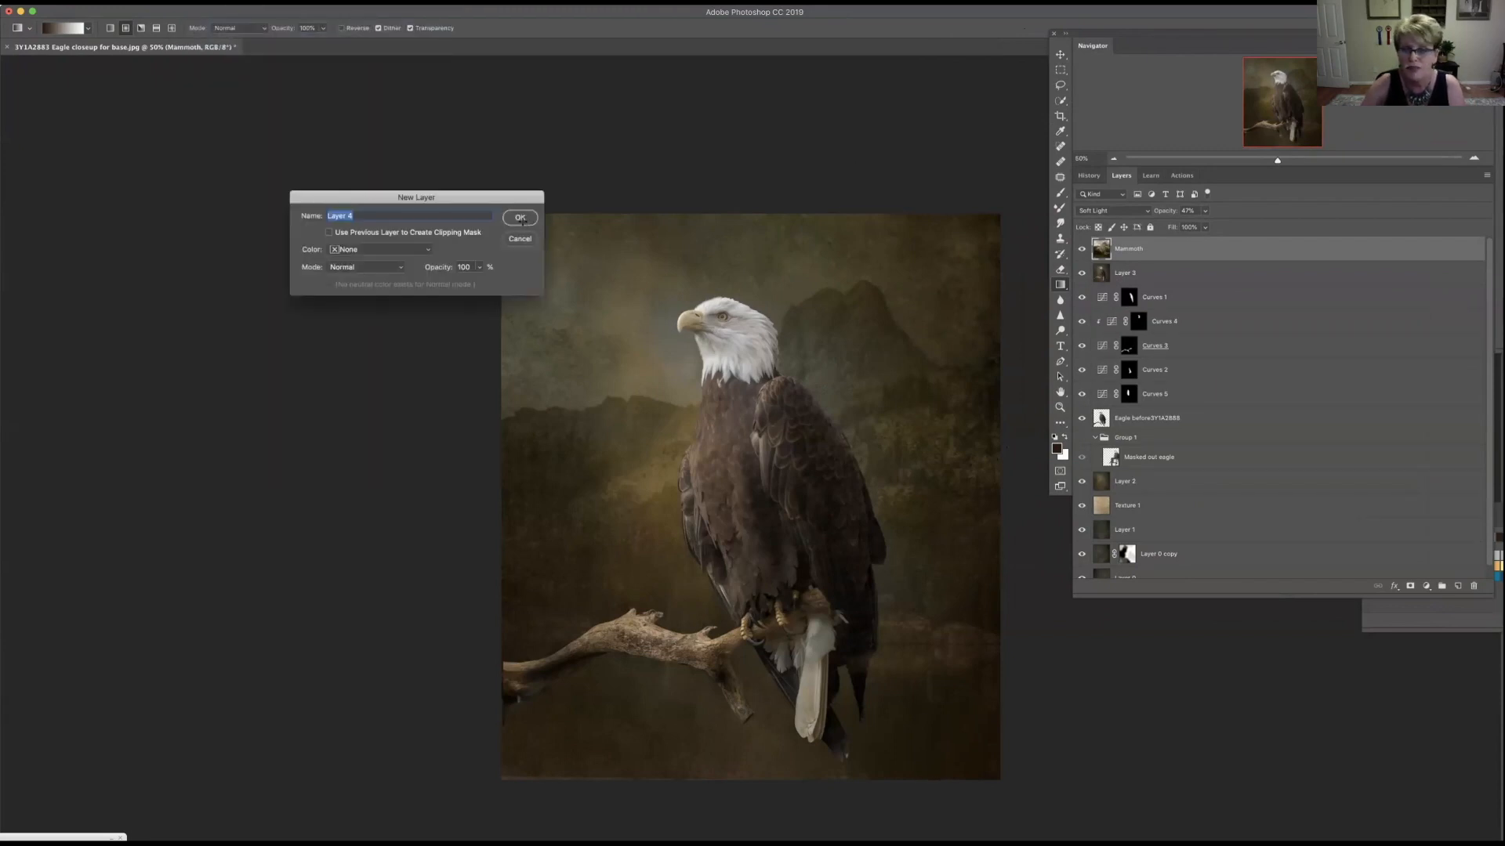
left_click(520, 218)
left_click_drag(782, 227, 797, 362)
left_click(124, 4)
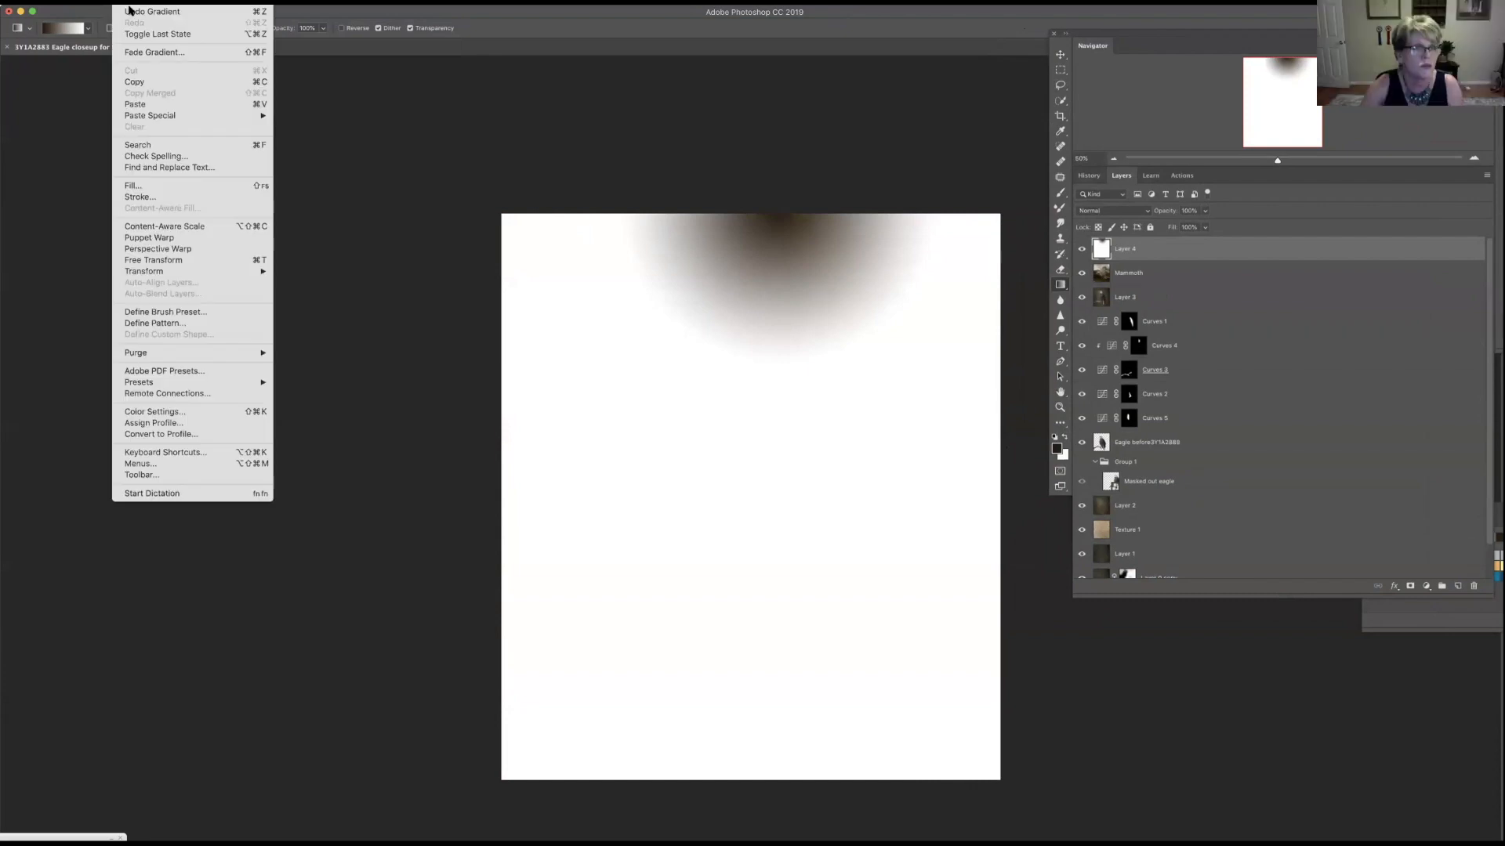
left_click(132, 12)
Step: Choose the foreground-to-transparent gradient in linear style and darken the canvas from its top edge down to the eagle's neck on the blank layer
left_click(88, 29)
left_click(48, 54)
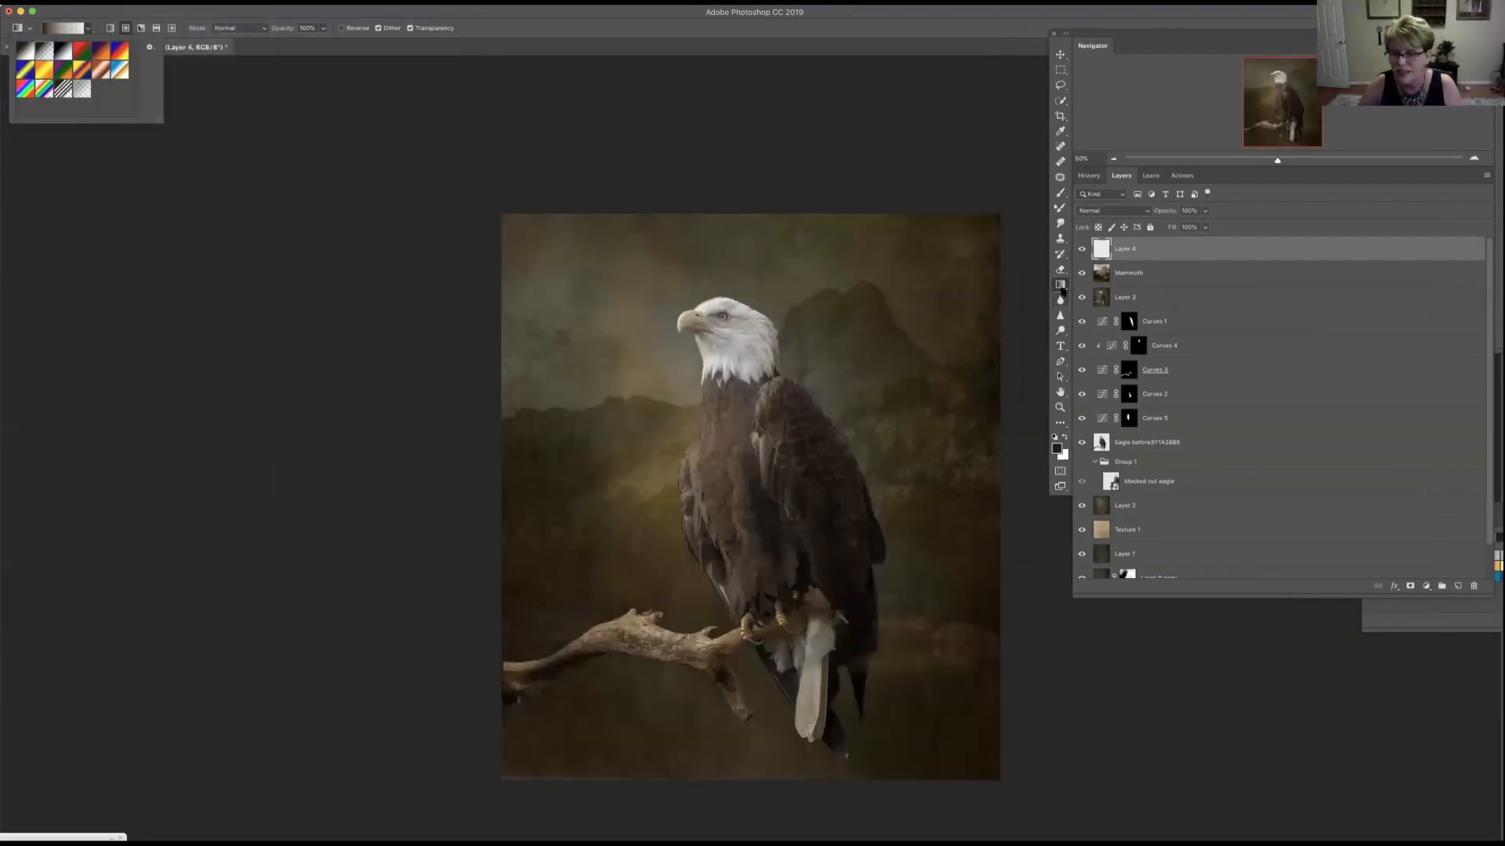
left_click(110, 27)
left_click_drag(760, 195, 761, 368)
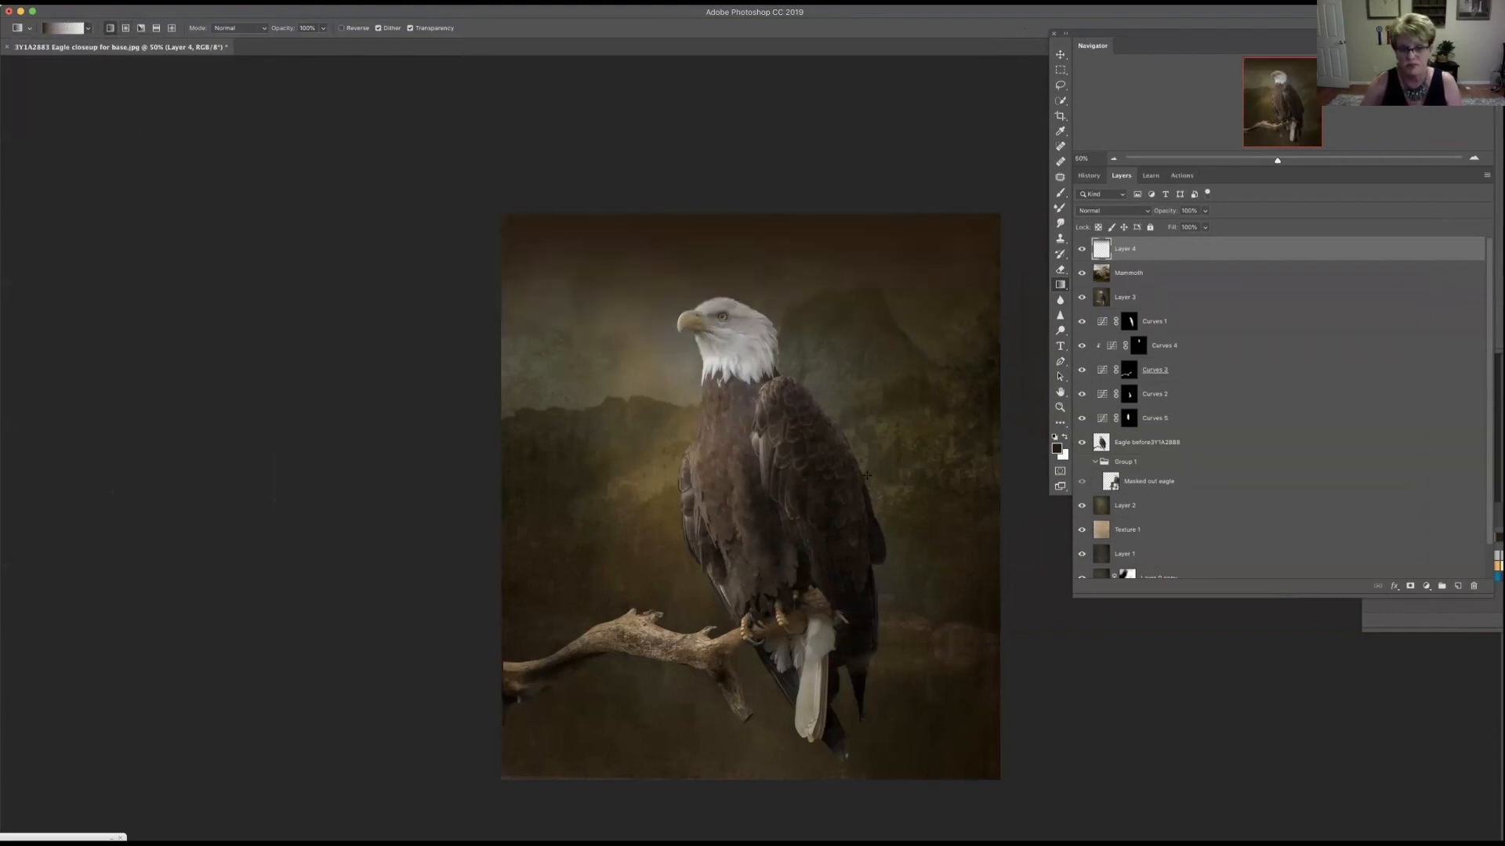
Step: Draw short linear gradients inward from the canvas's right, bottom and left edges to complete the dark vignette
left_click_drag(884, 509, 883, 511)
left_click_drag(847, 815, 845, 766)
left_click_drag(692, 809, 699, 728)
left_click_drag(583, 616, 583, 615)
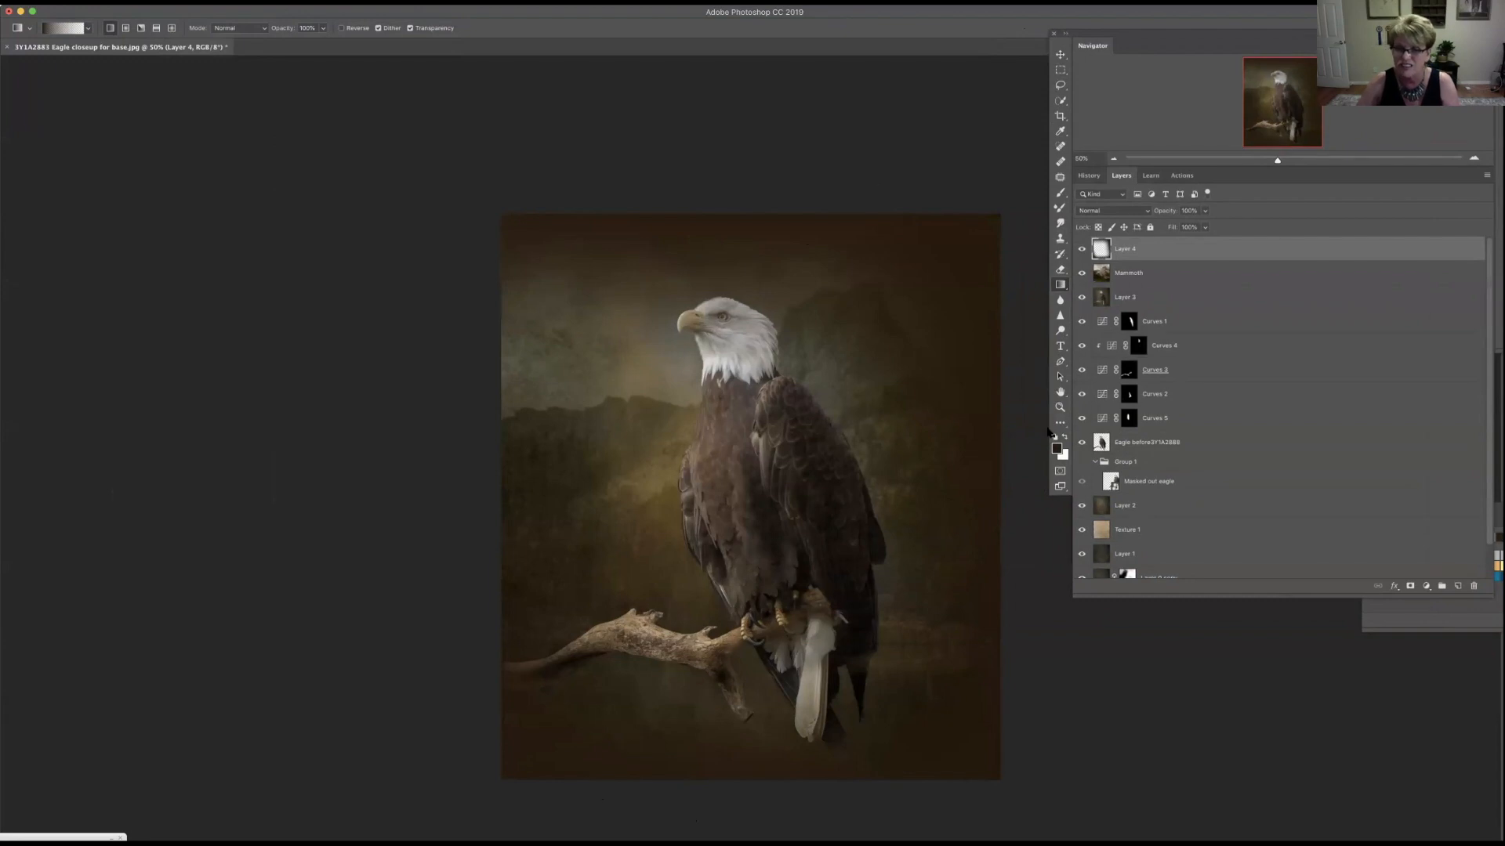
Step: Set the vignette layer's blend mode to Multiply and lower its opacity to about 48%
left_click(1140, 213)
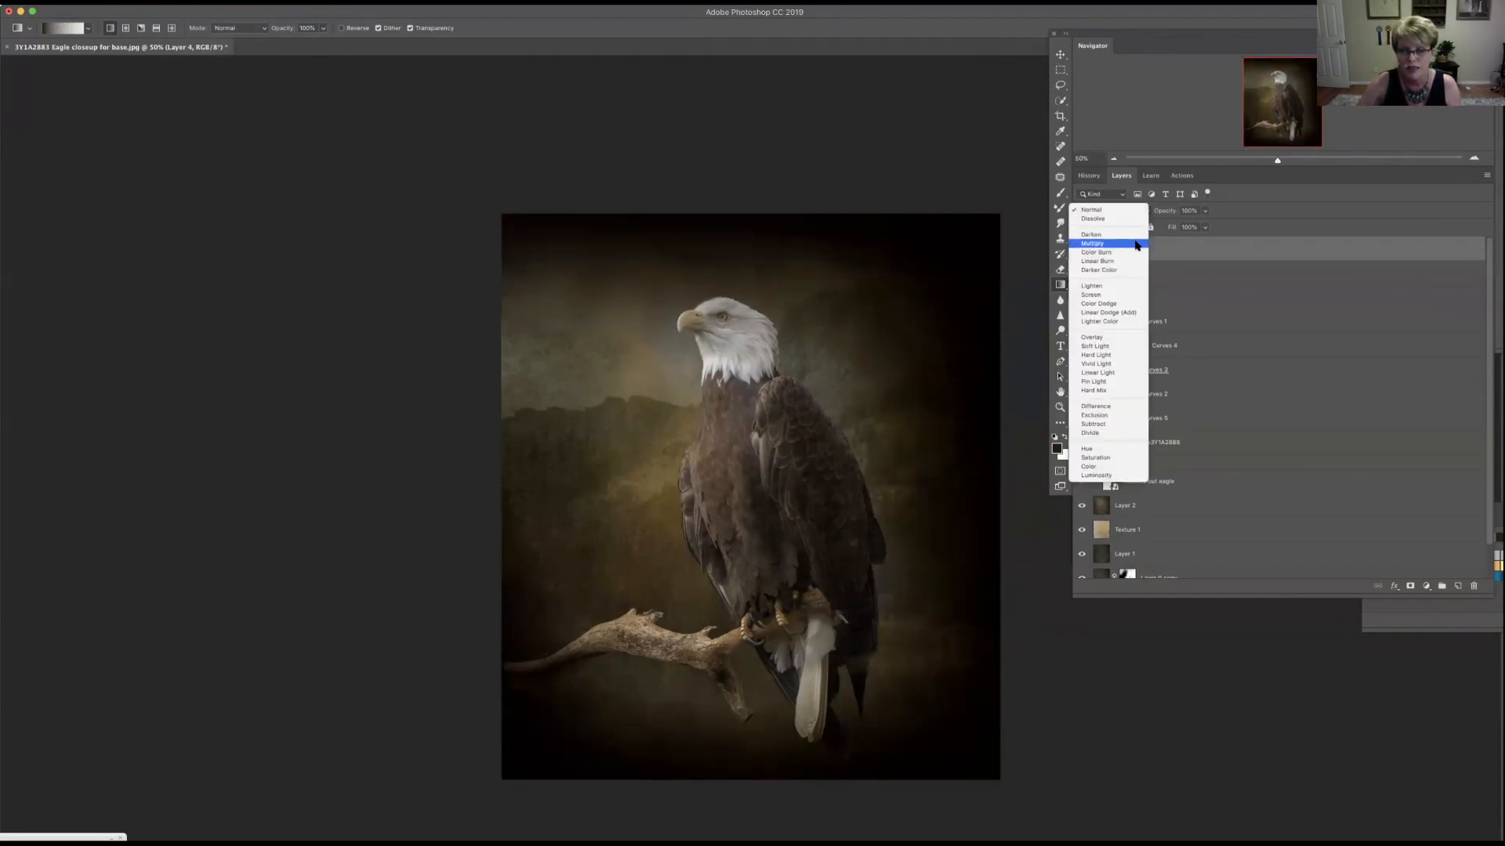
left_click(1136, 243)
left_click(1205, 227)
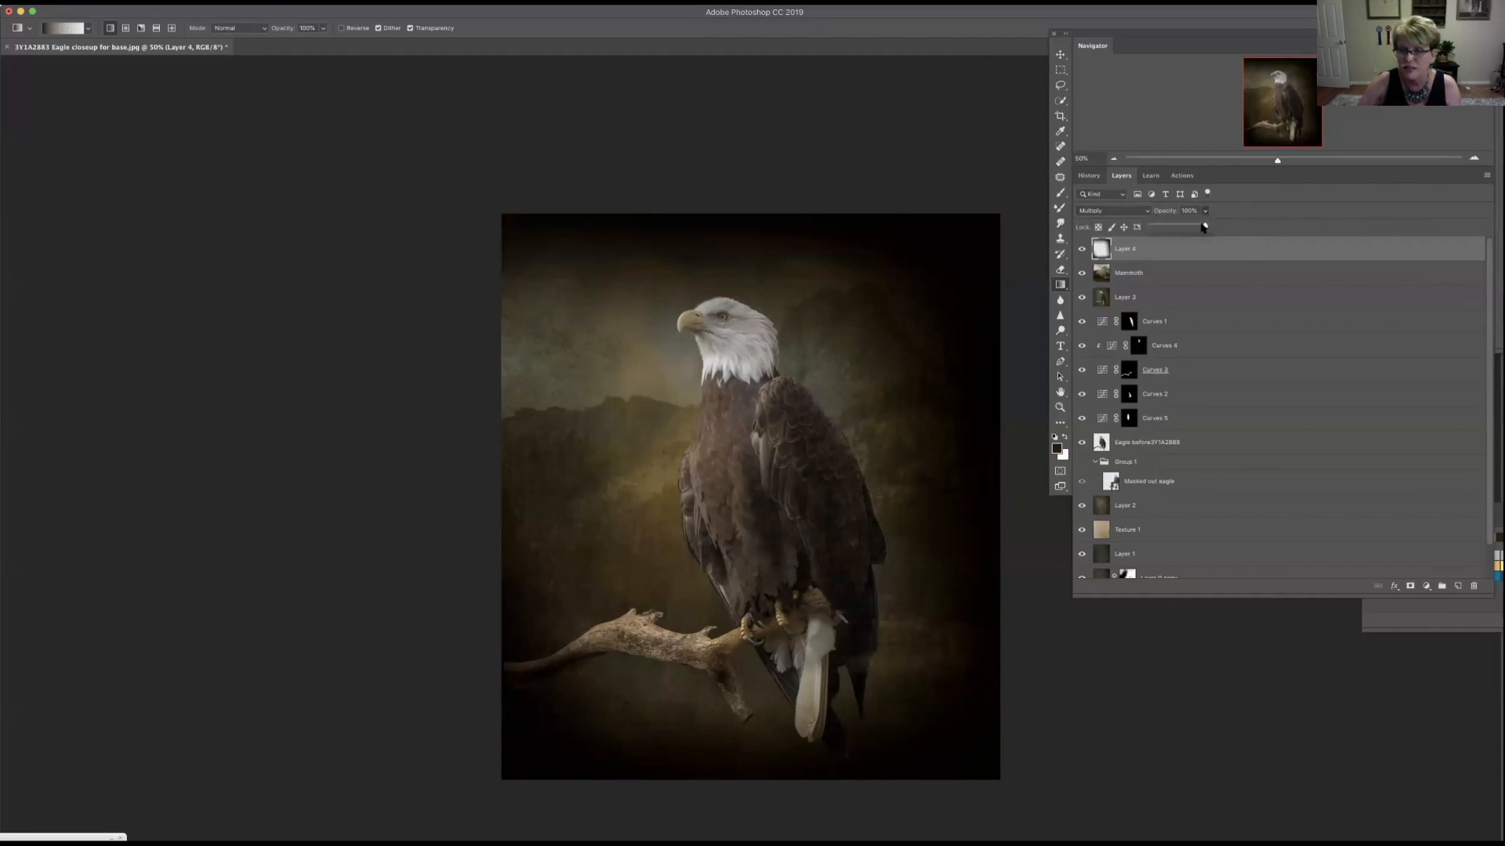
left_click_drag(1194, 228, 1177, 228)
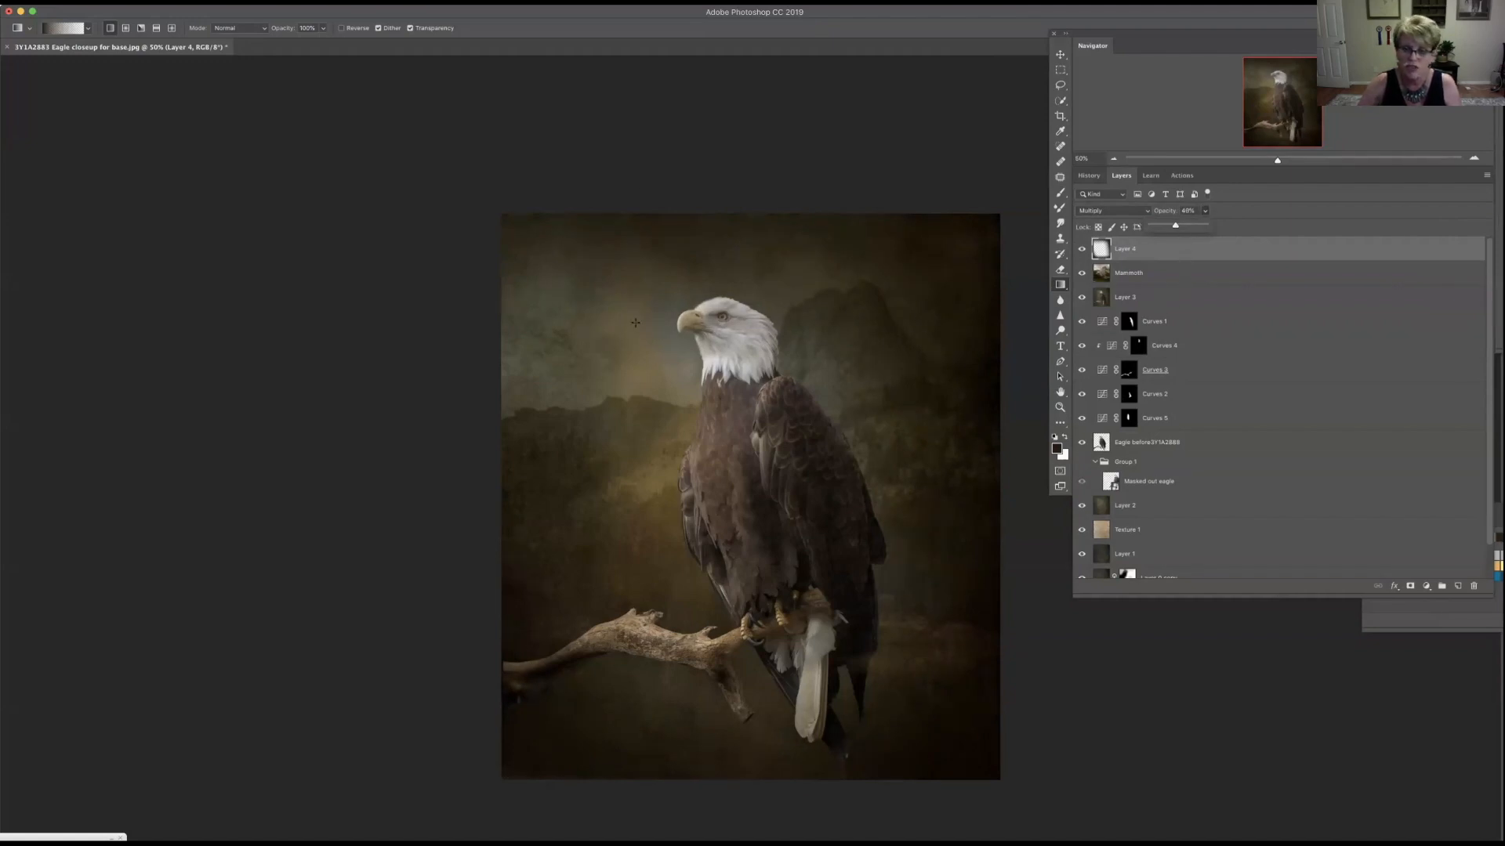
Step: Add another blank layer above the vignette layer
left_click(187, 2)
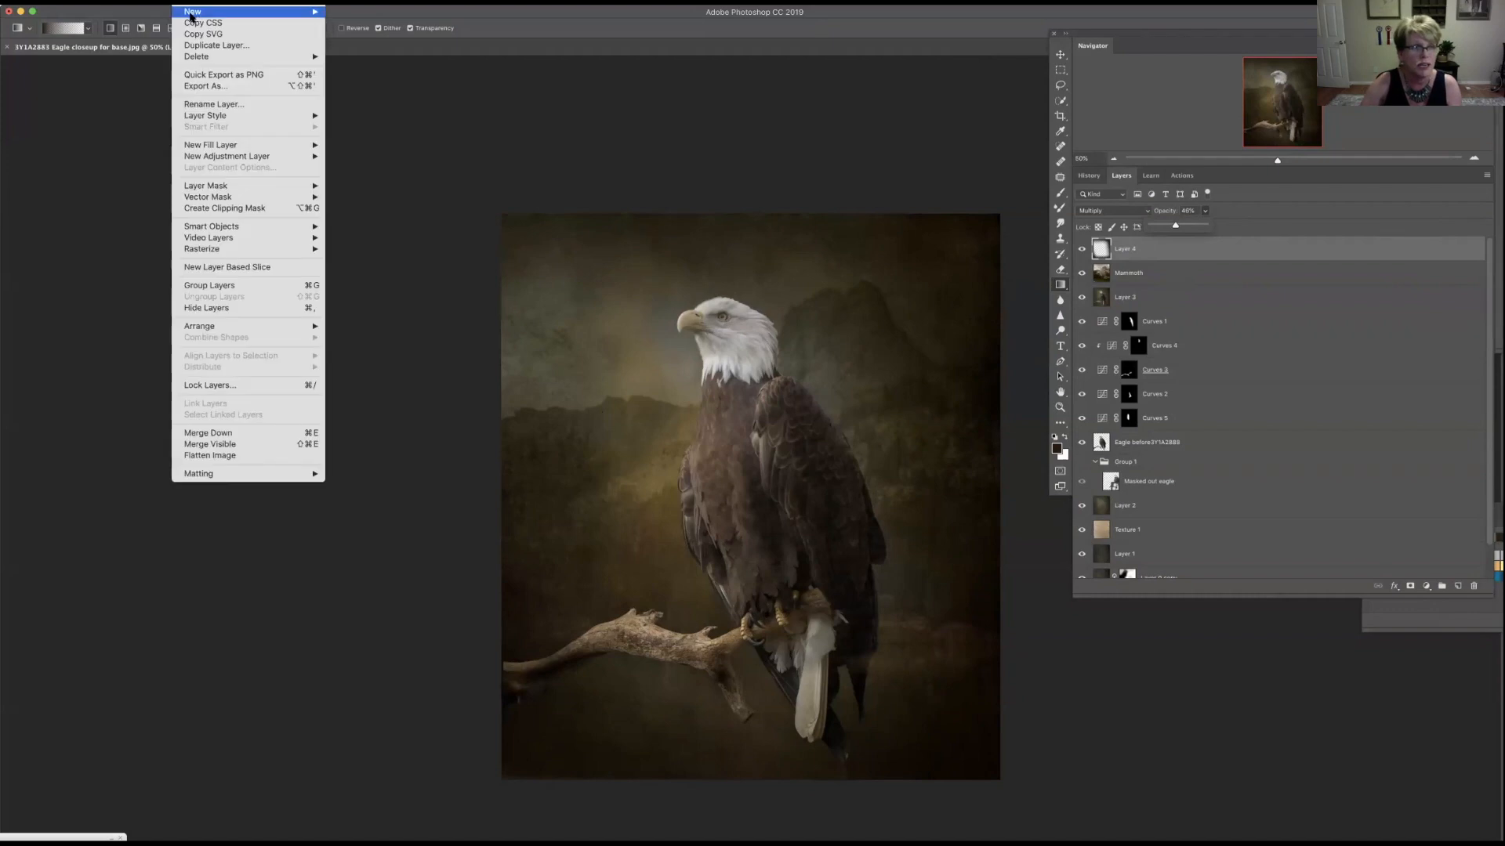
mouse_move(205, 16)
left_click(344, 16)
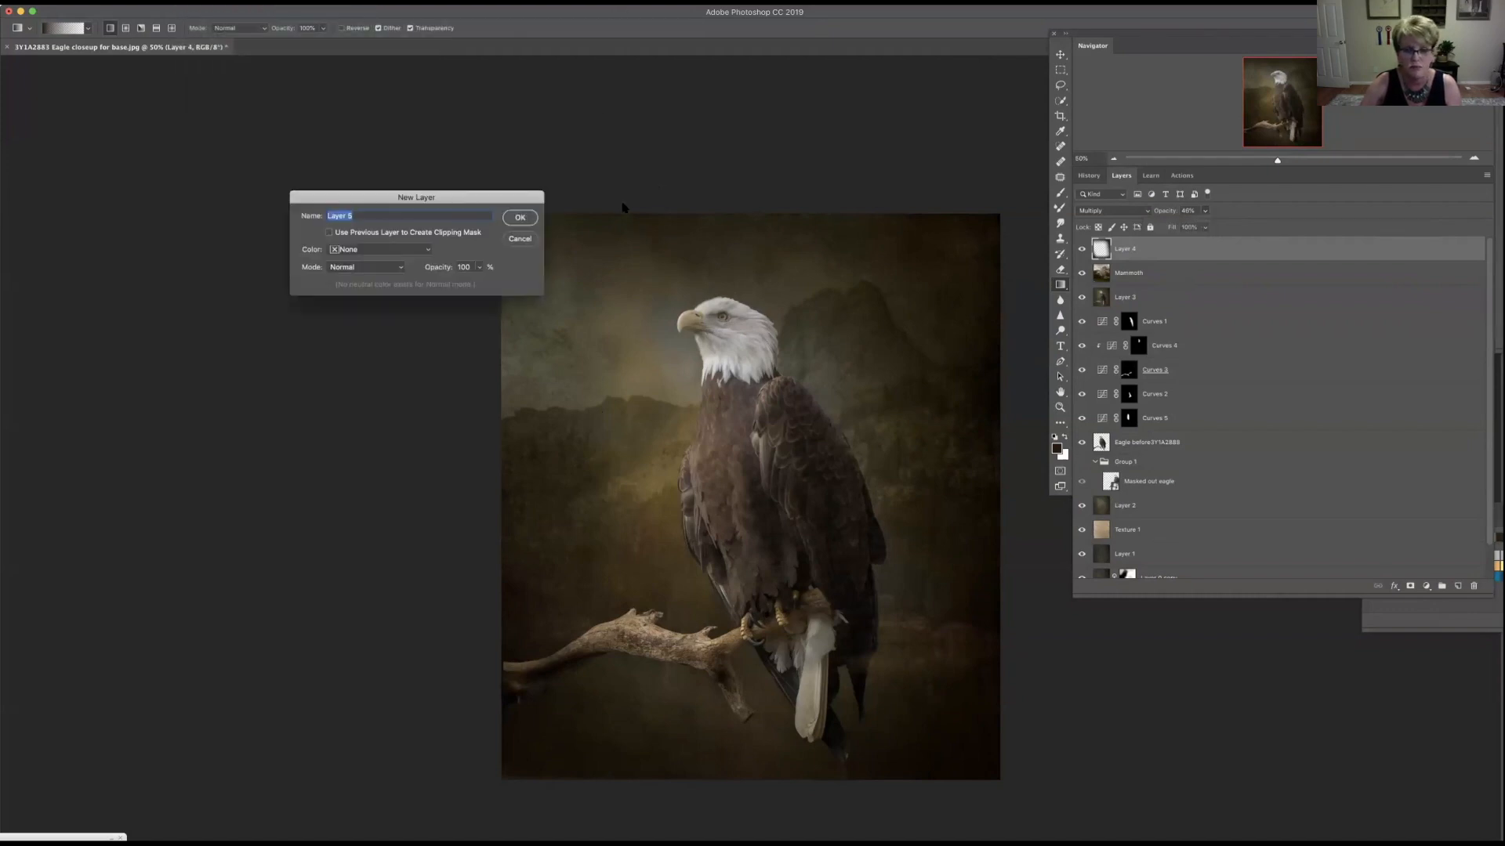
left_click(520, 218)
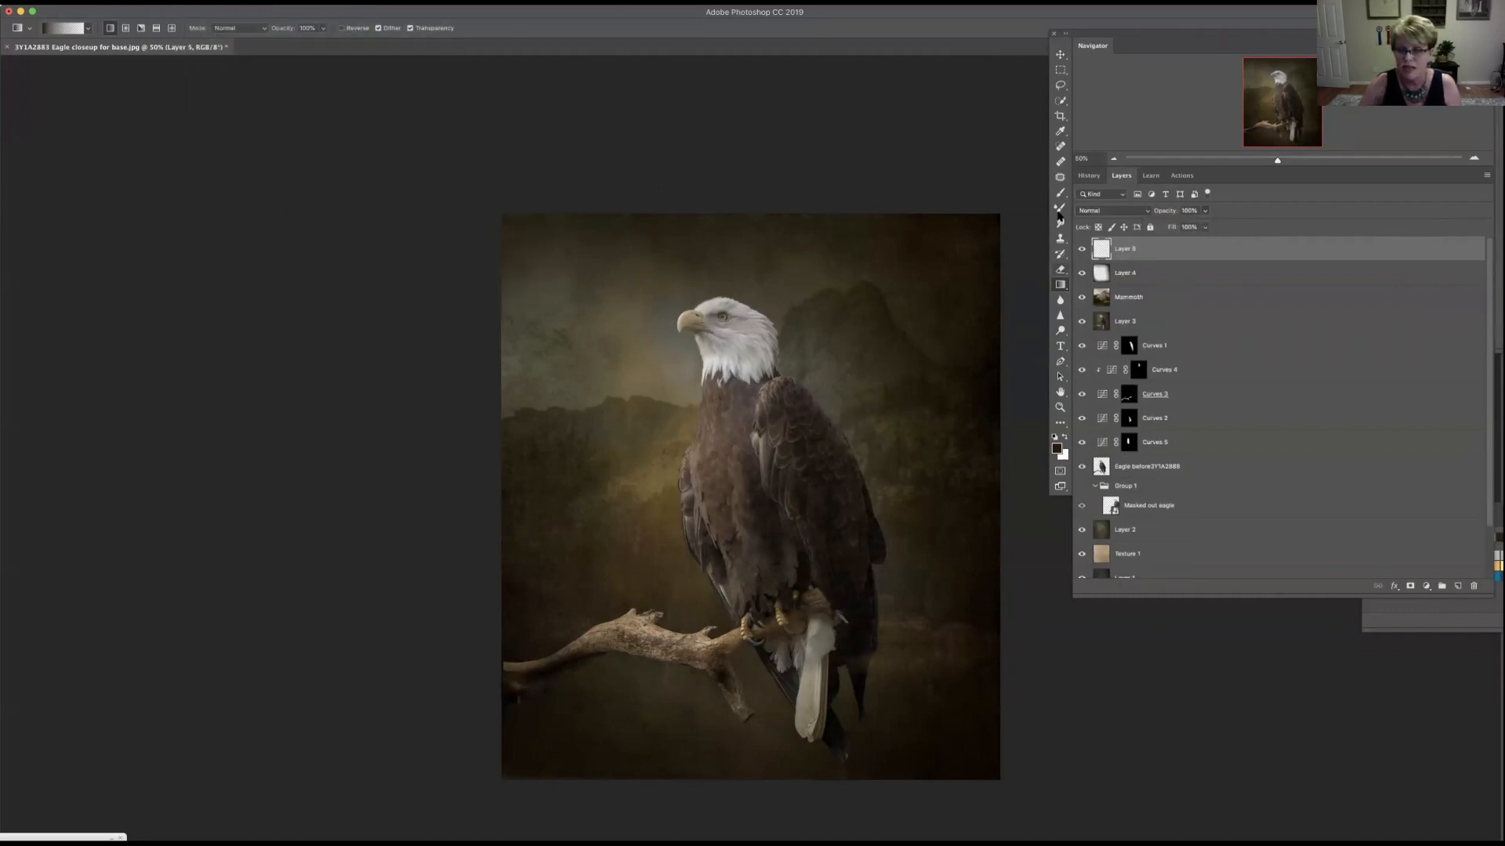
Step: Sample a light background color beside the eagle's neck and adjust the foreground color to golden yellow #a08632
left_click(1061, 132)
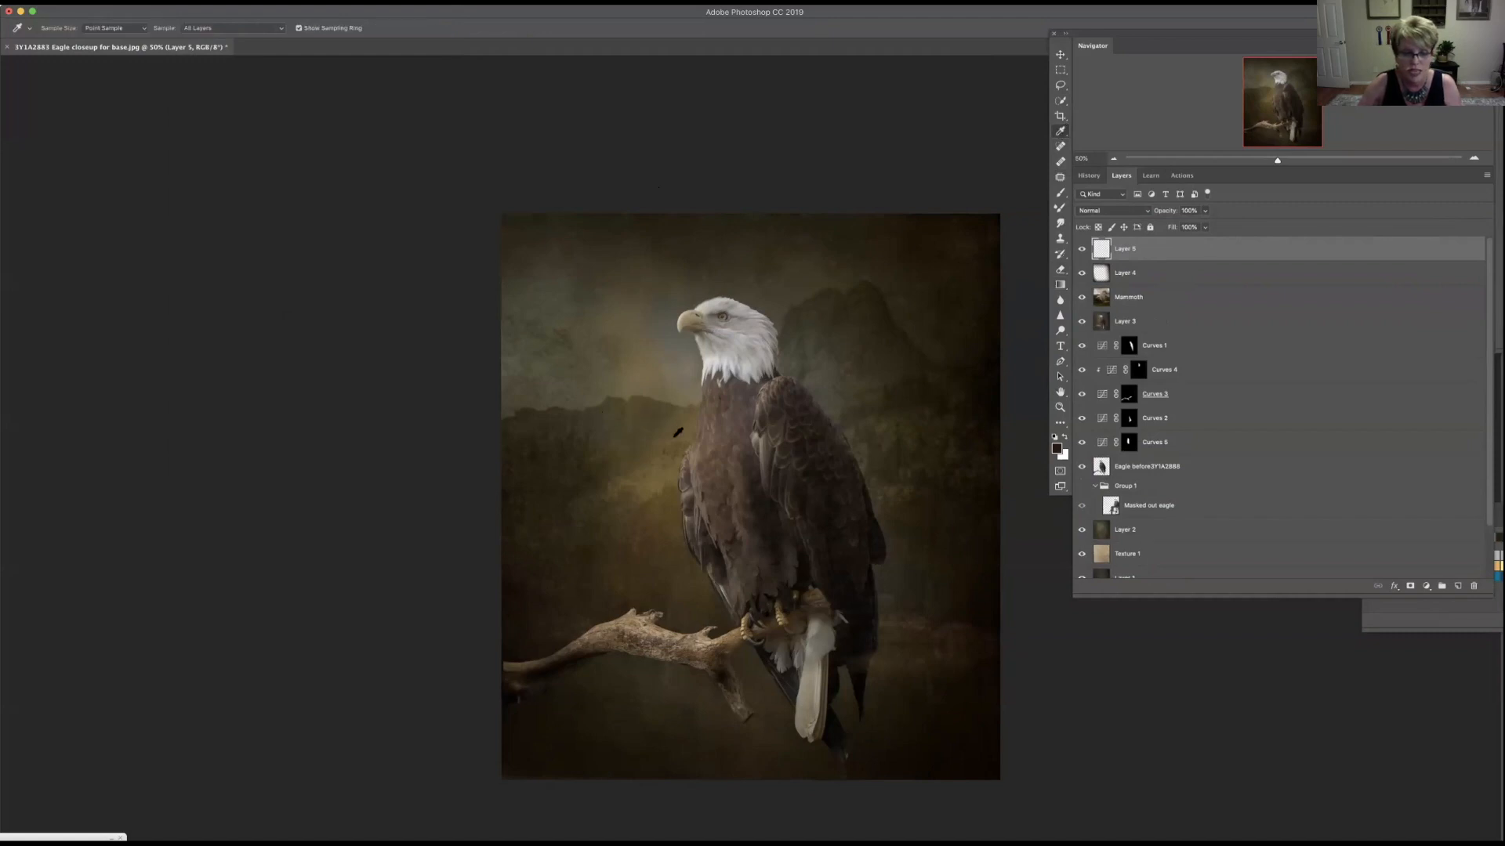
left_click(664, 406)
left_click(653, 378)
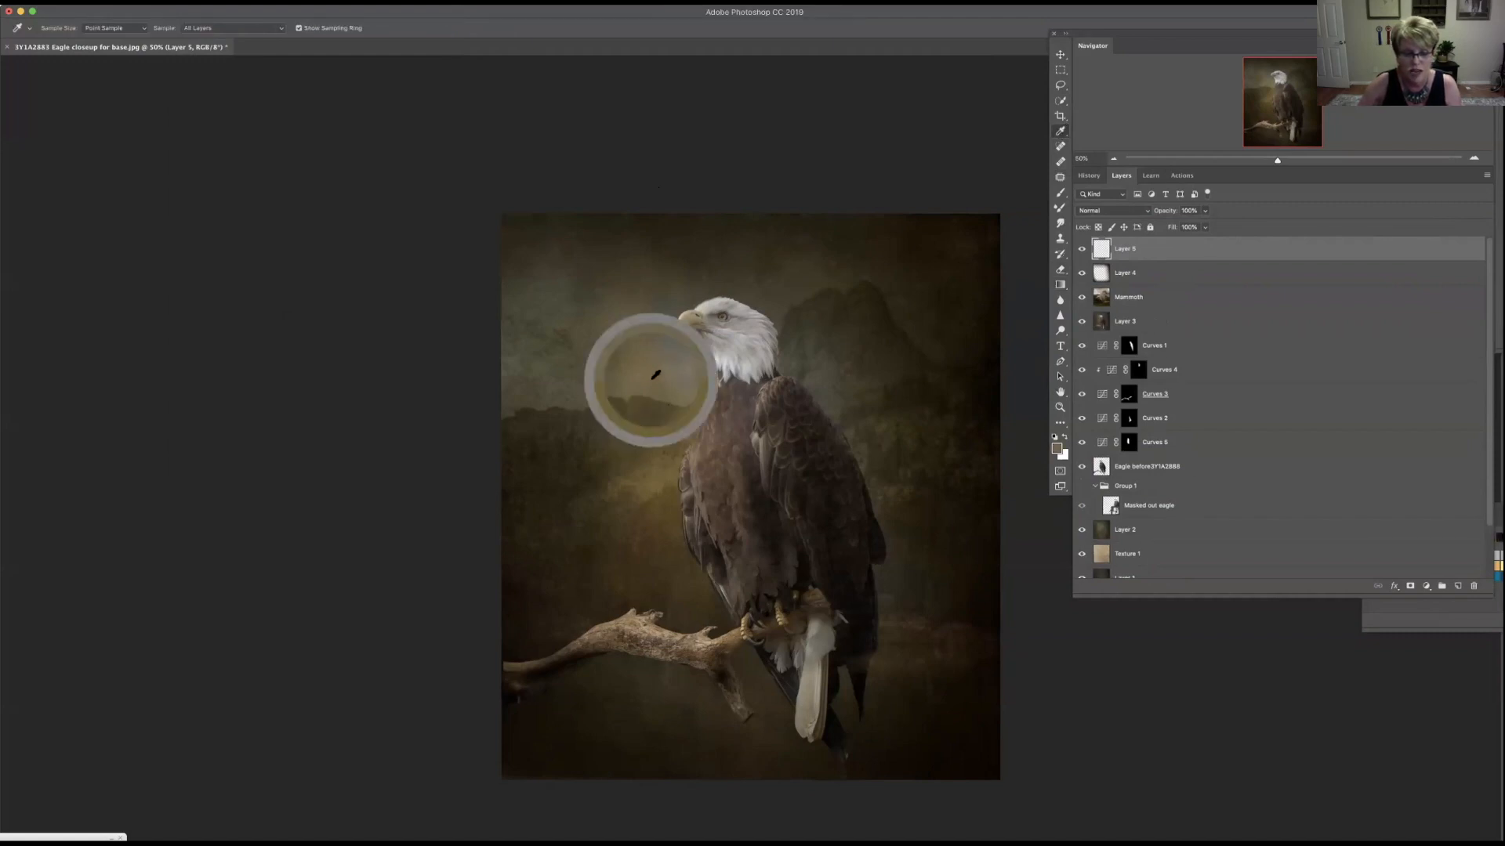
left_click(1056, 448)
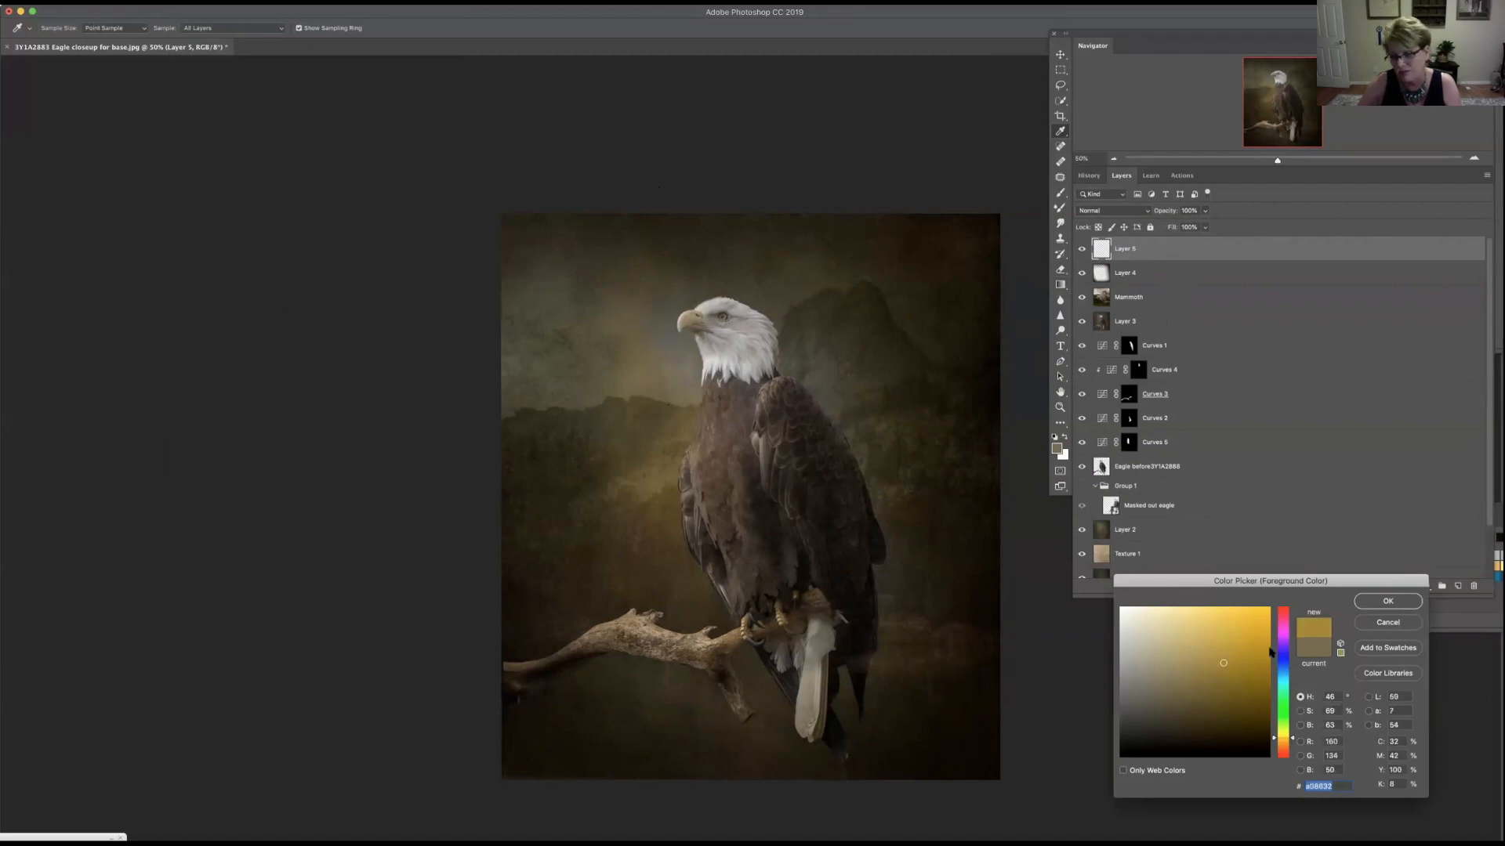
left_click(1388, 601)
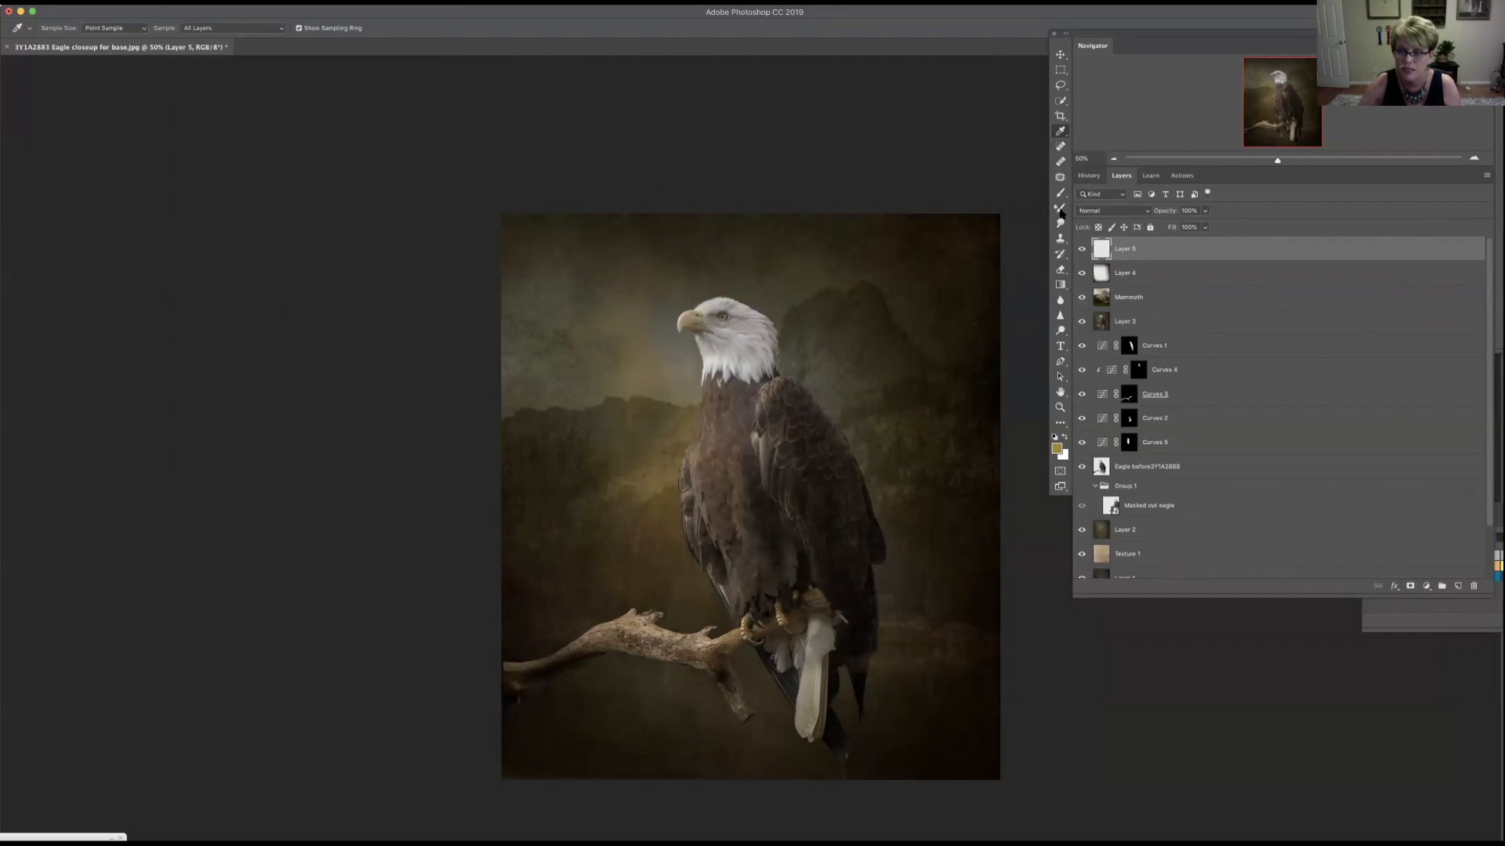
Step: Draw a radial golden gradient from the canvas's upper-left corner toward the eagle's head on the new layer
left_click(1061, 285)
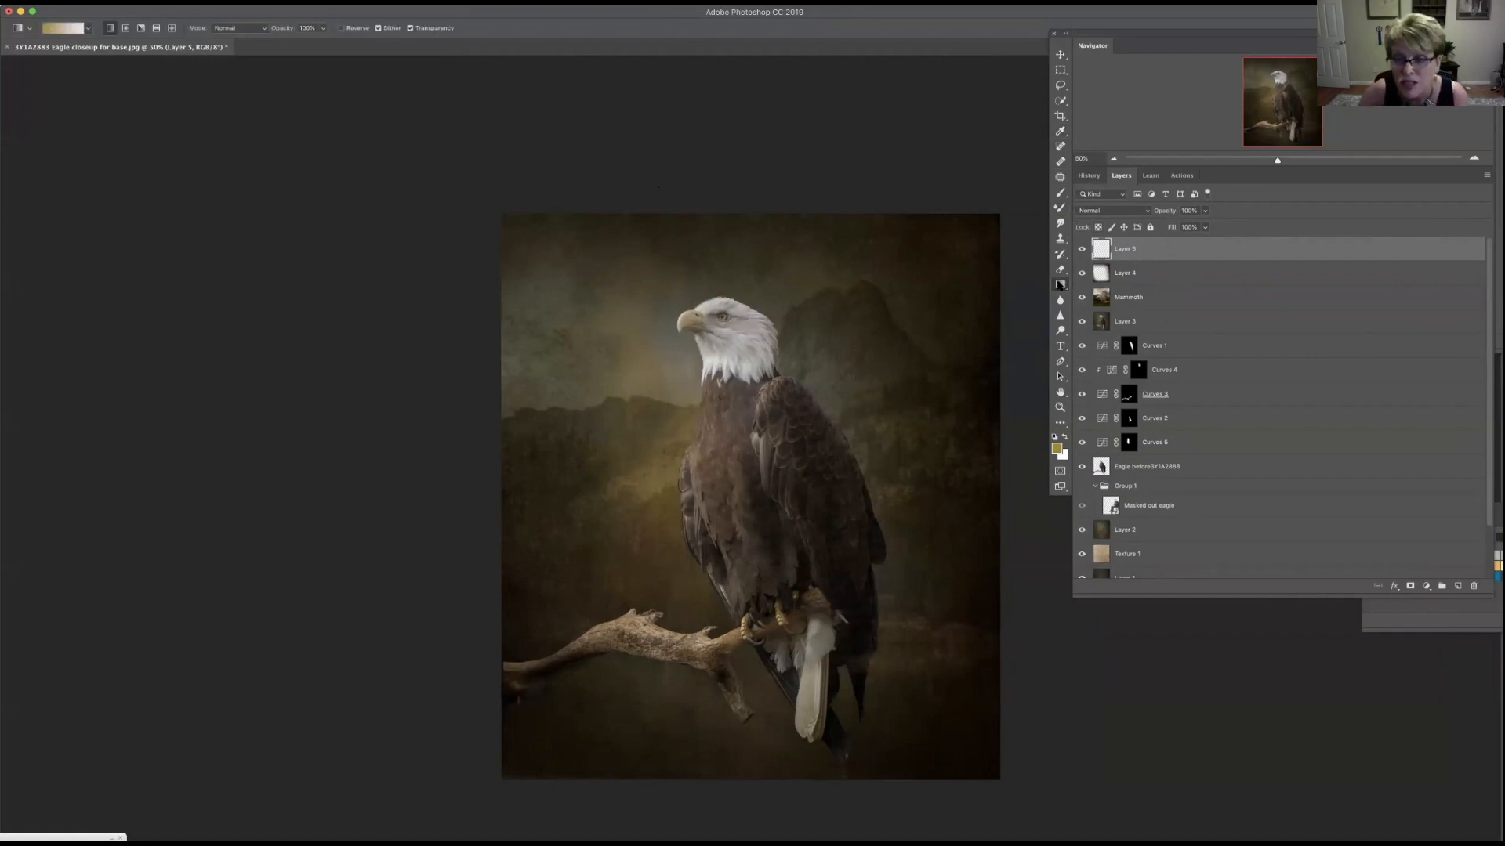
left_click(126, 29)
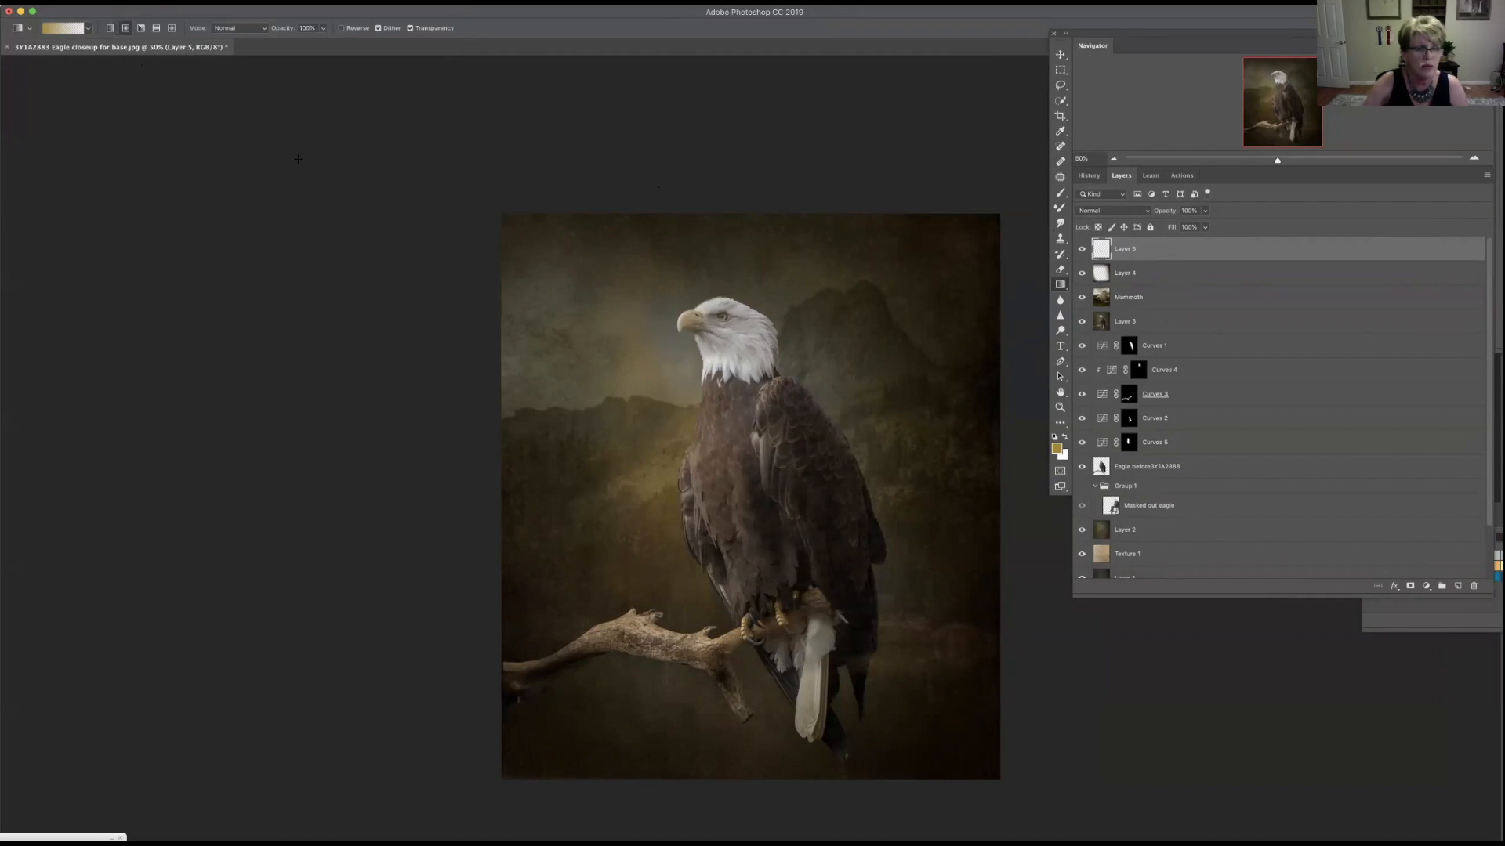
left_click_drag(493, 213, 608, 313)
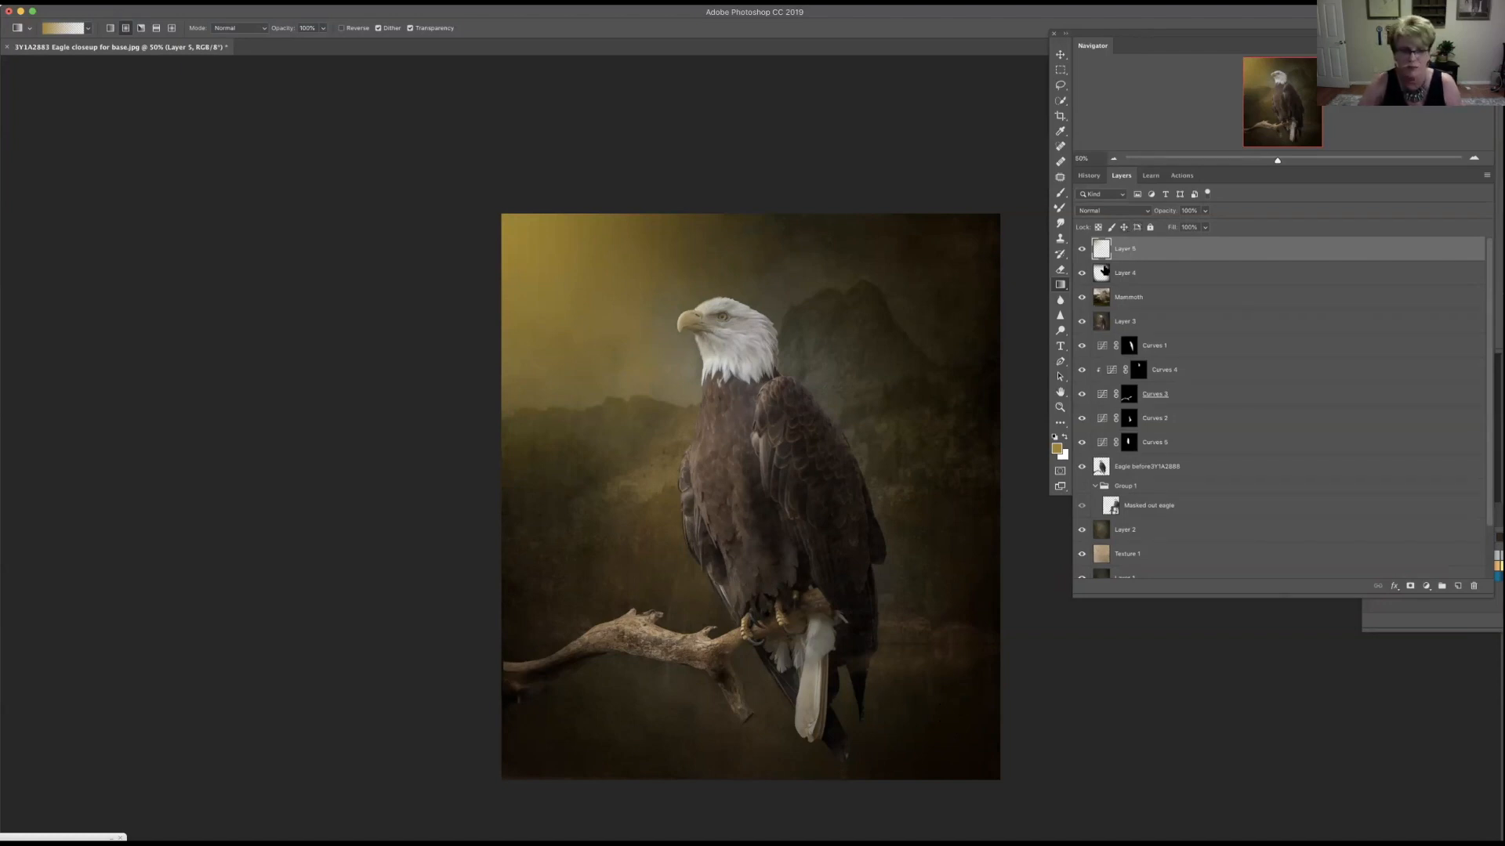
Step: Set the golden glow layer's blend mode to Screen and lower its opacity to about 38%
left_click(1109, 212)
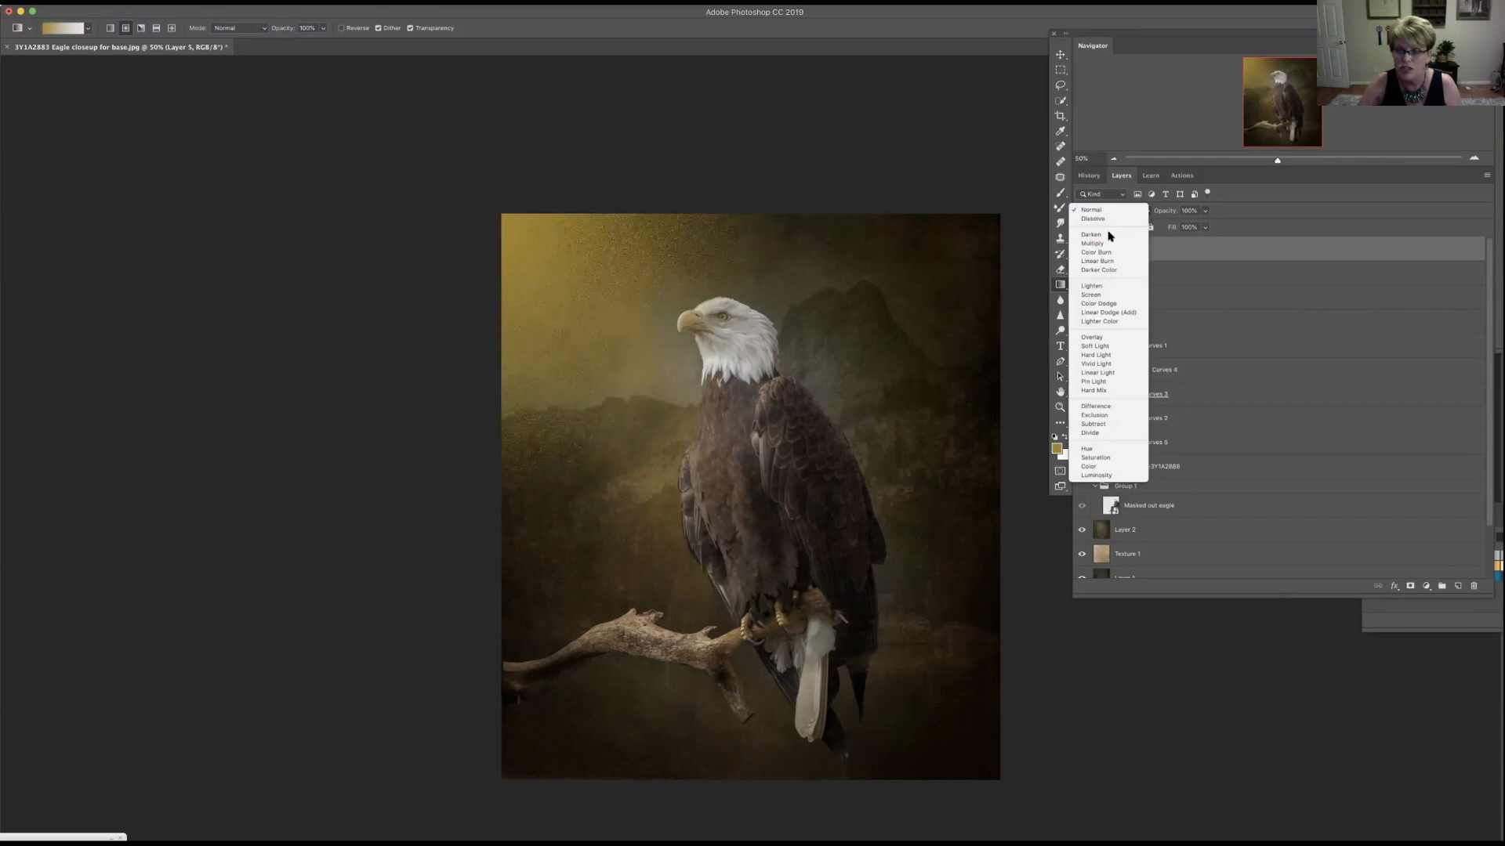
left_click(1133, 295)
left_click(1205, 211)
left_click_drag(1194, 226, 1177, 224)
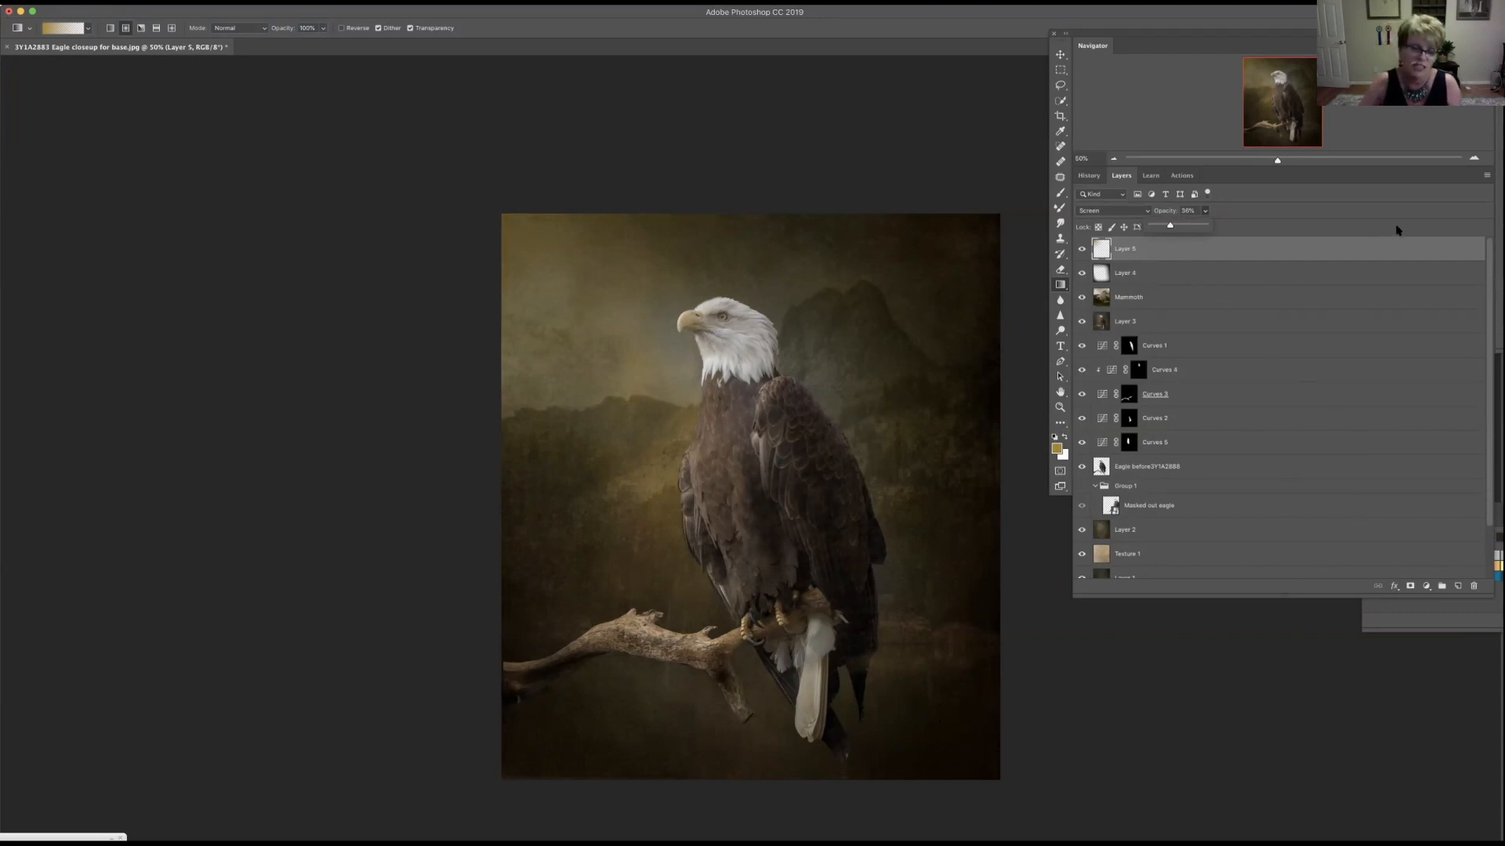
Step: Flatten the image into a single background layer
left_click(1486, 179)
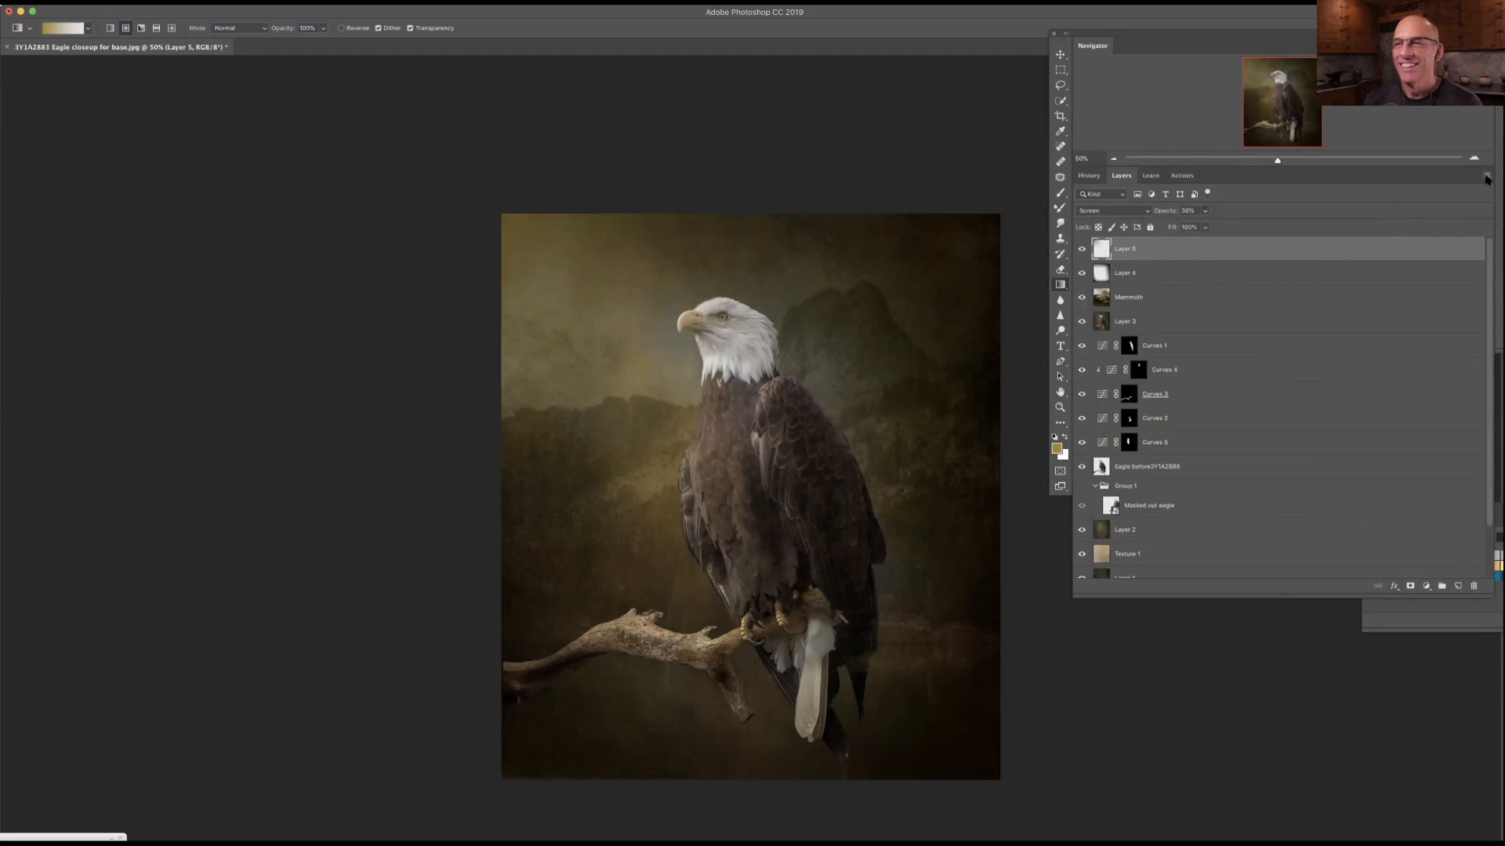
left_click(1486, 176)
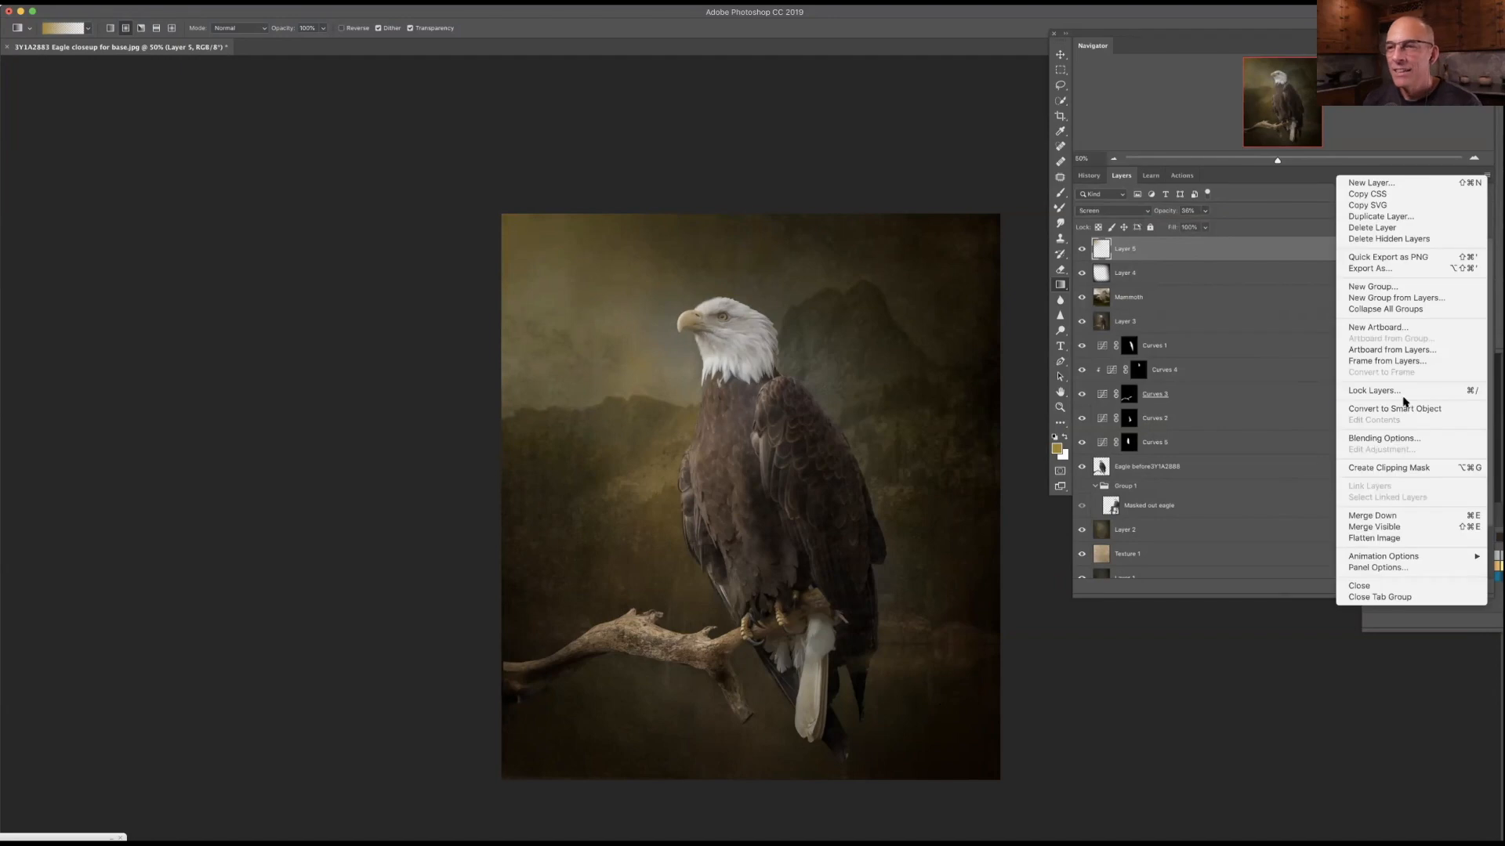
left_click(1377, 538)
left_click(835, 265)
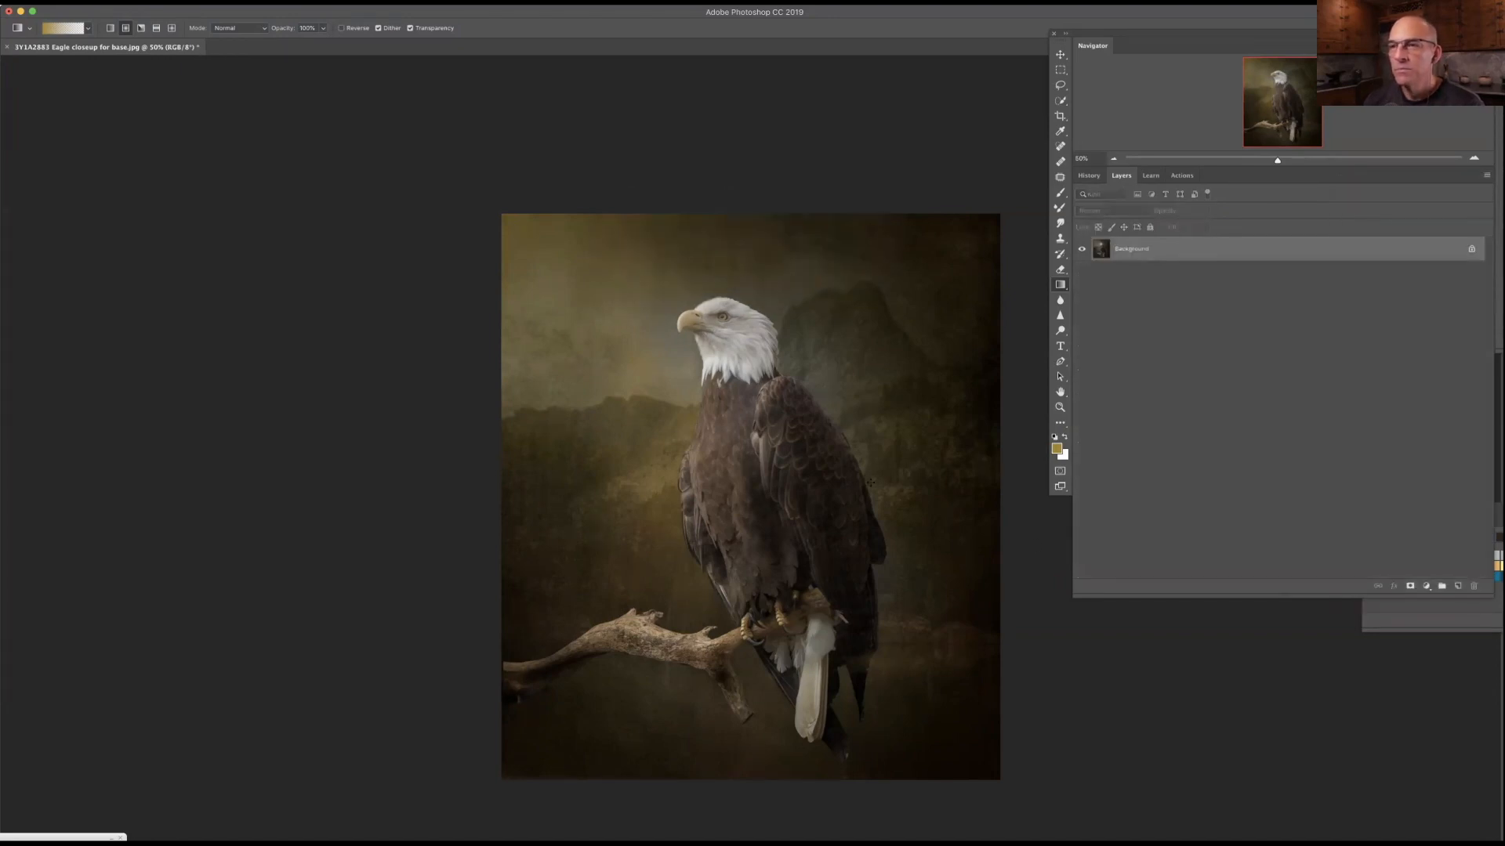
Step: Choose the Mixer Brush and shrink its tip to a very small size for the eagle's head feathers
key("super+equal")
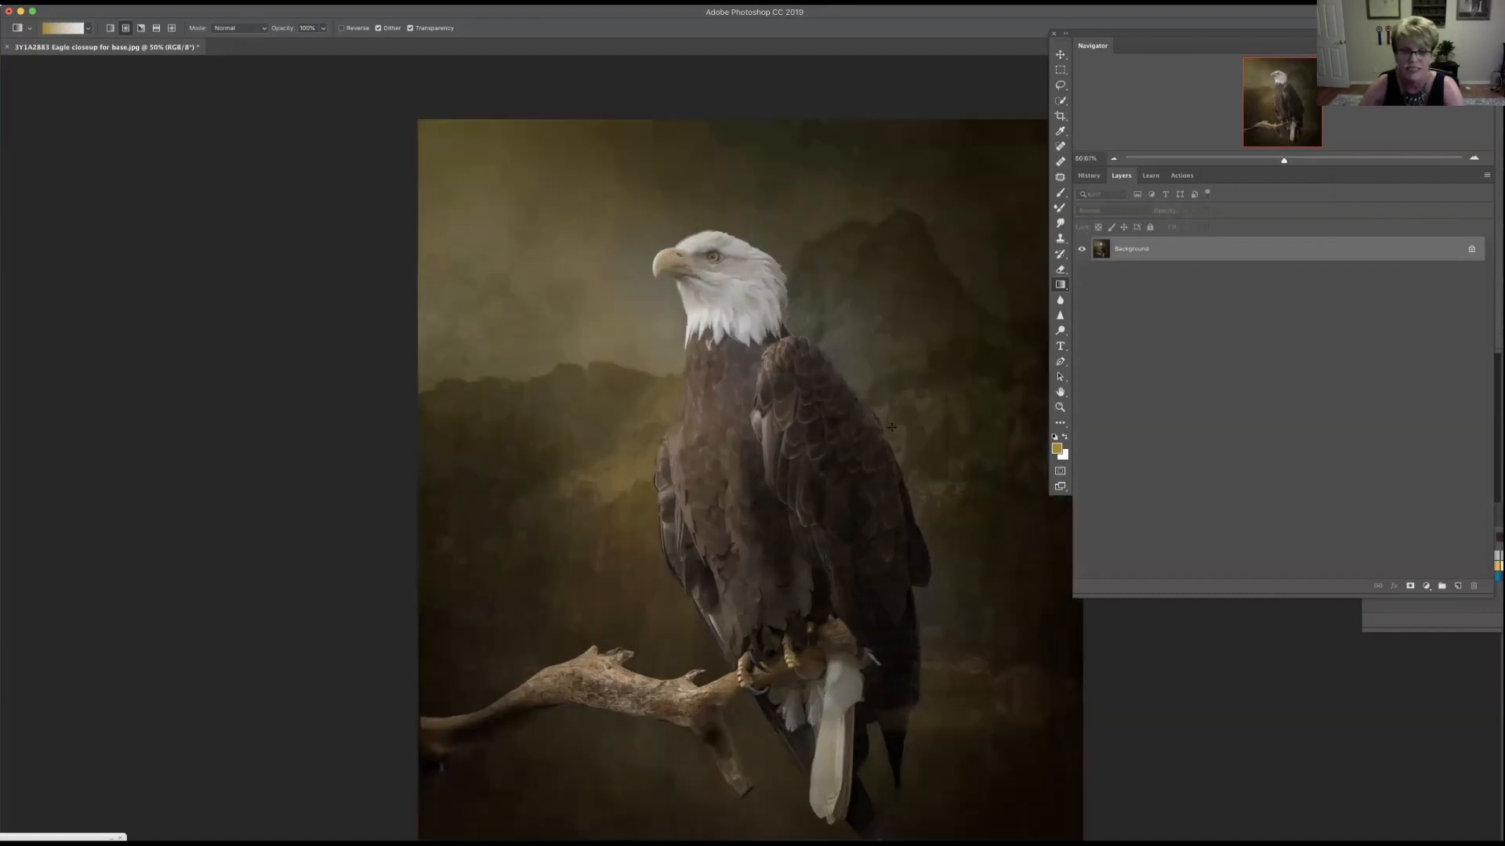
key("super+equal")
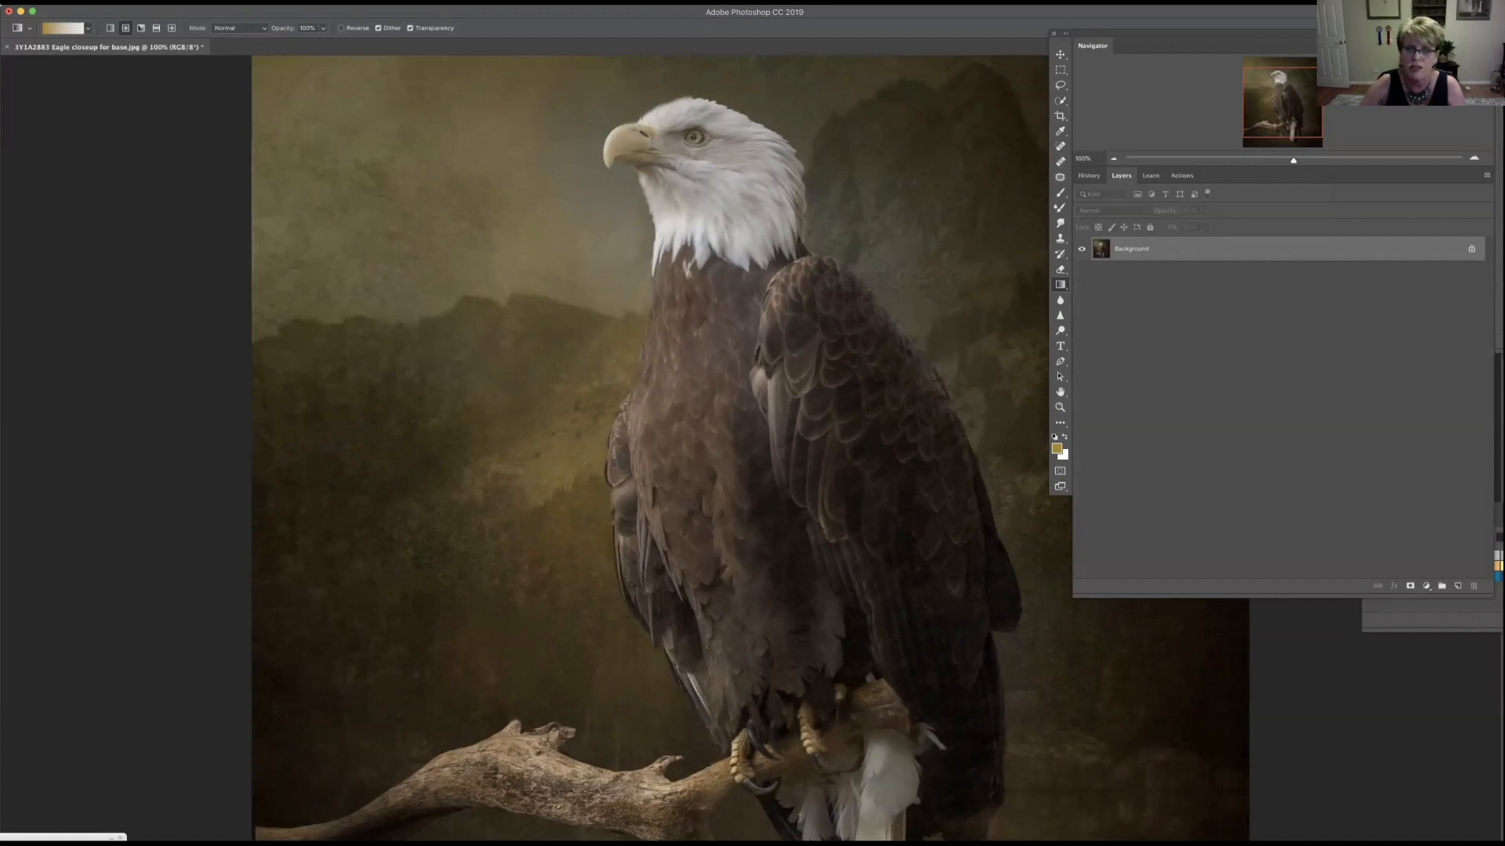
left_click_drag(1173, 39, 1241, 3)
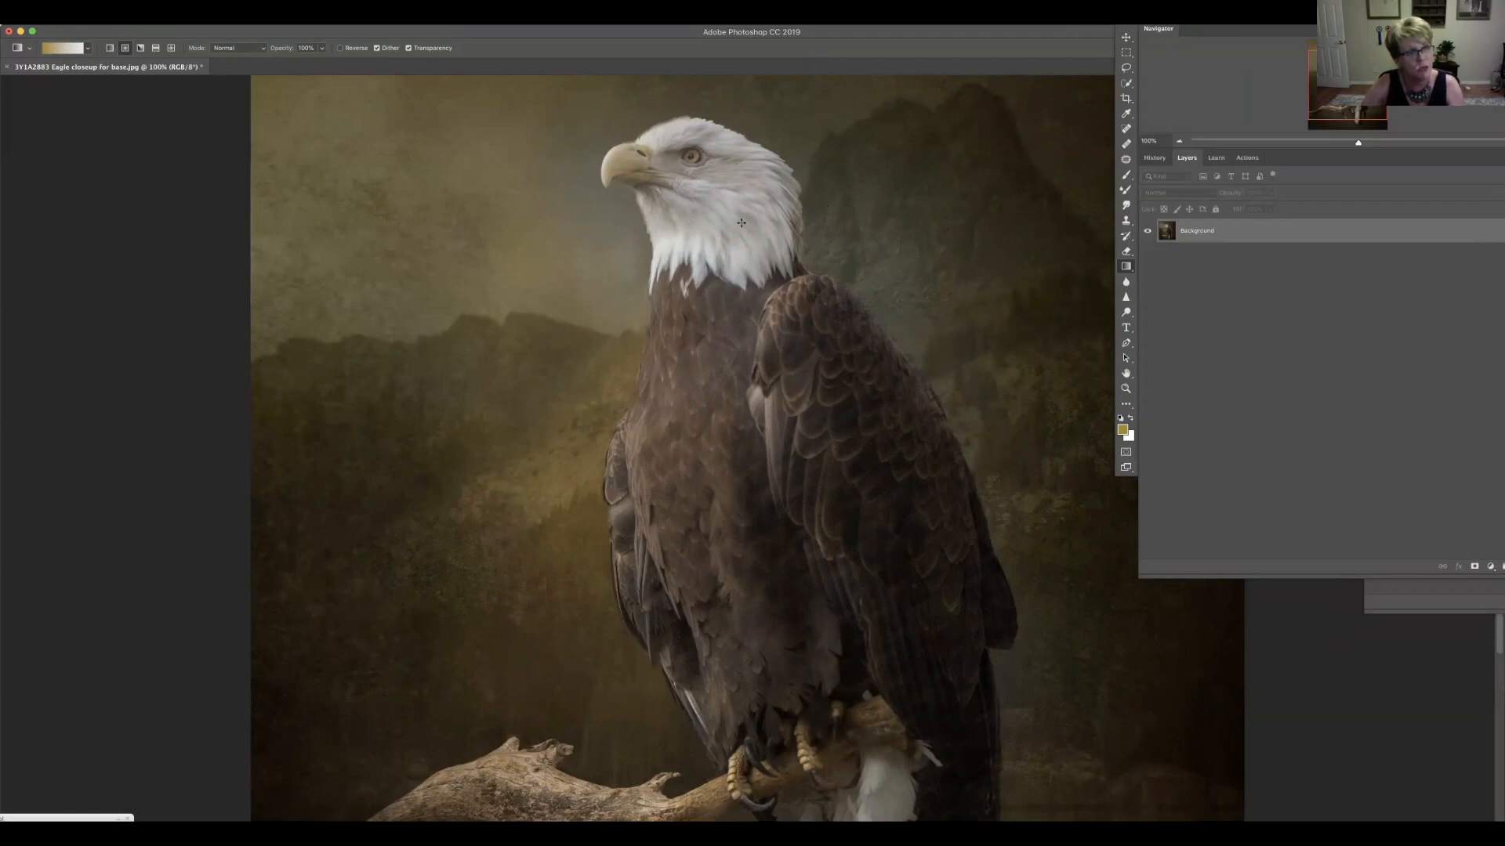
left_click(1126, 191)
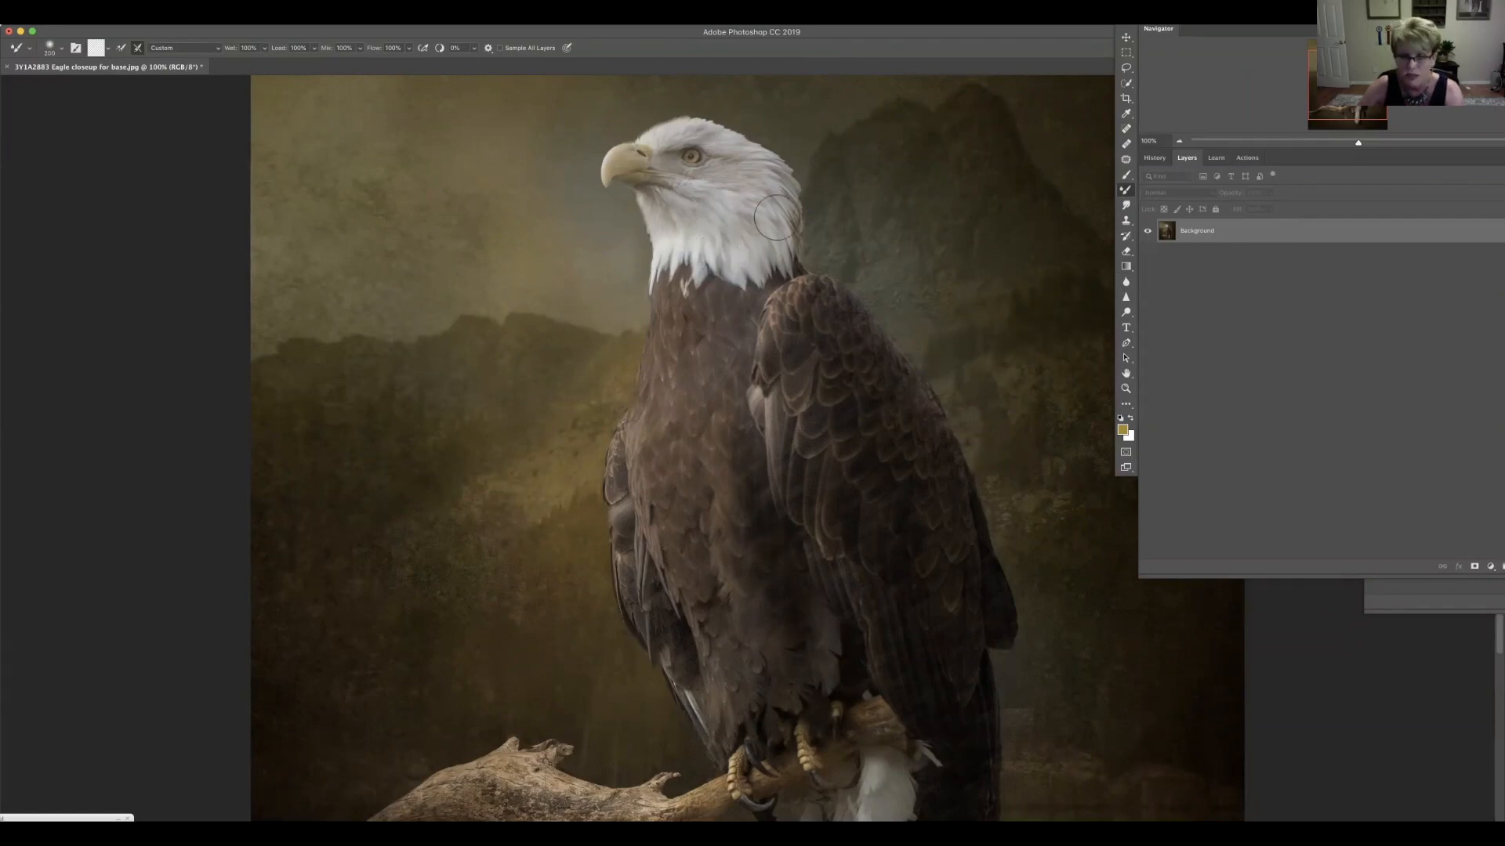
key("bracketleft")
key("bracketleft")
key("bracketleft")
key("bracketleft")
key("bracketleft")
key("bracketleft")
key("bracketleft")
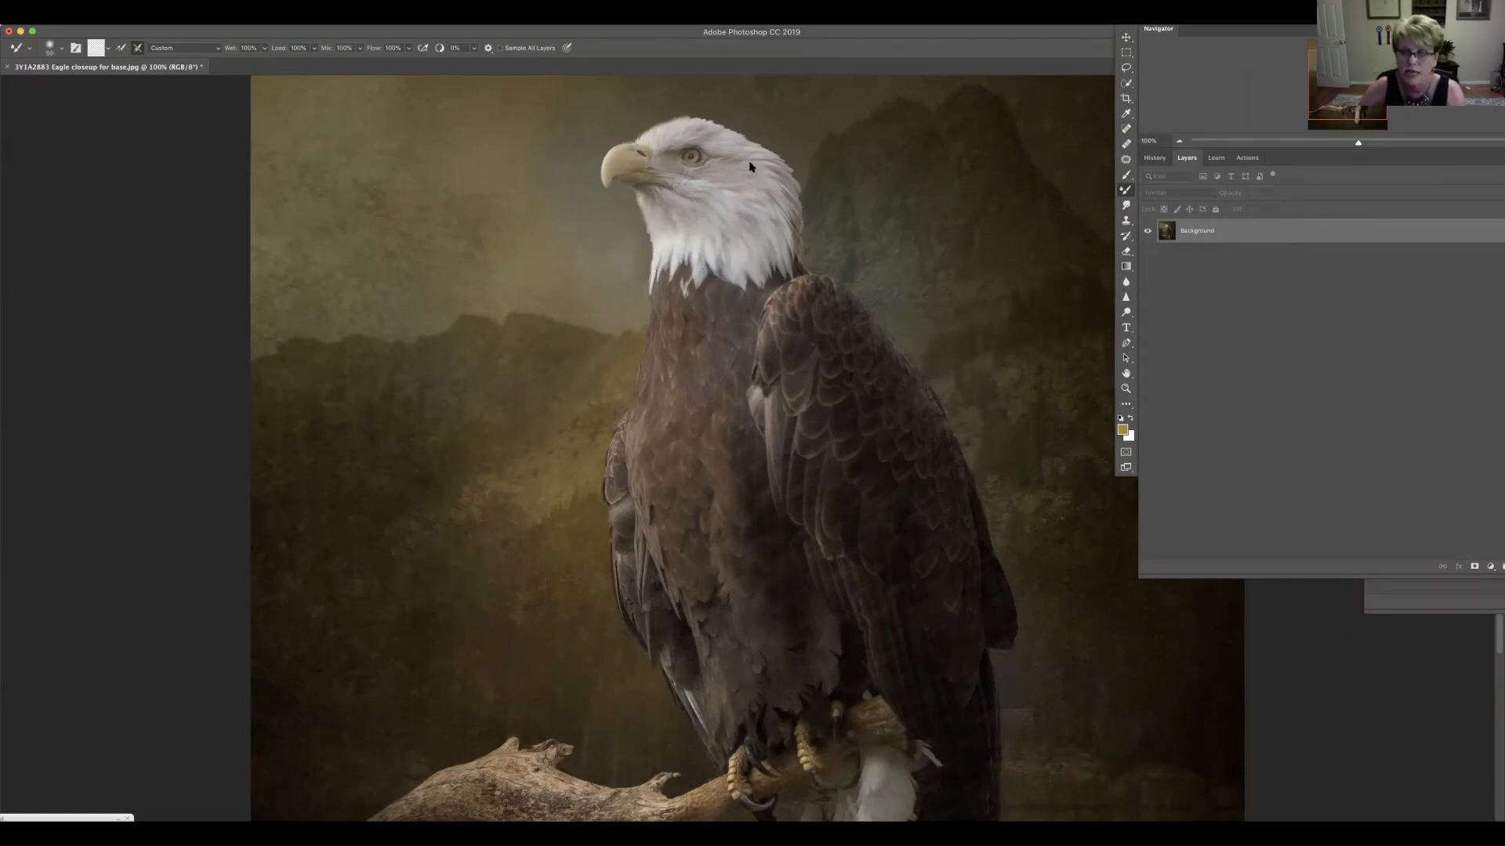
key("bracketleft")
key("bracketleft")
key("bracketleft")
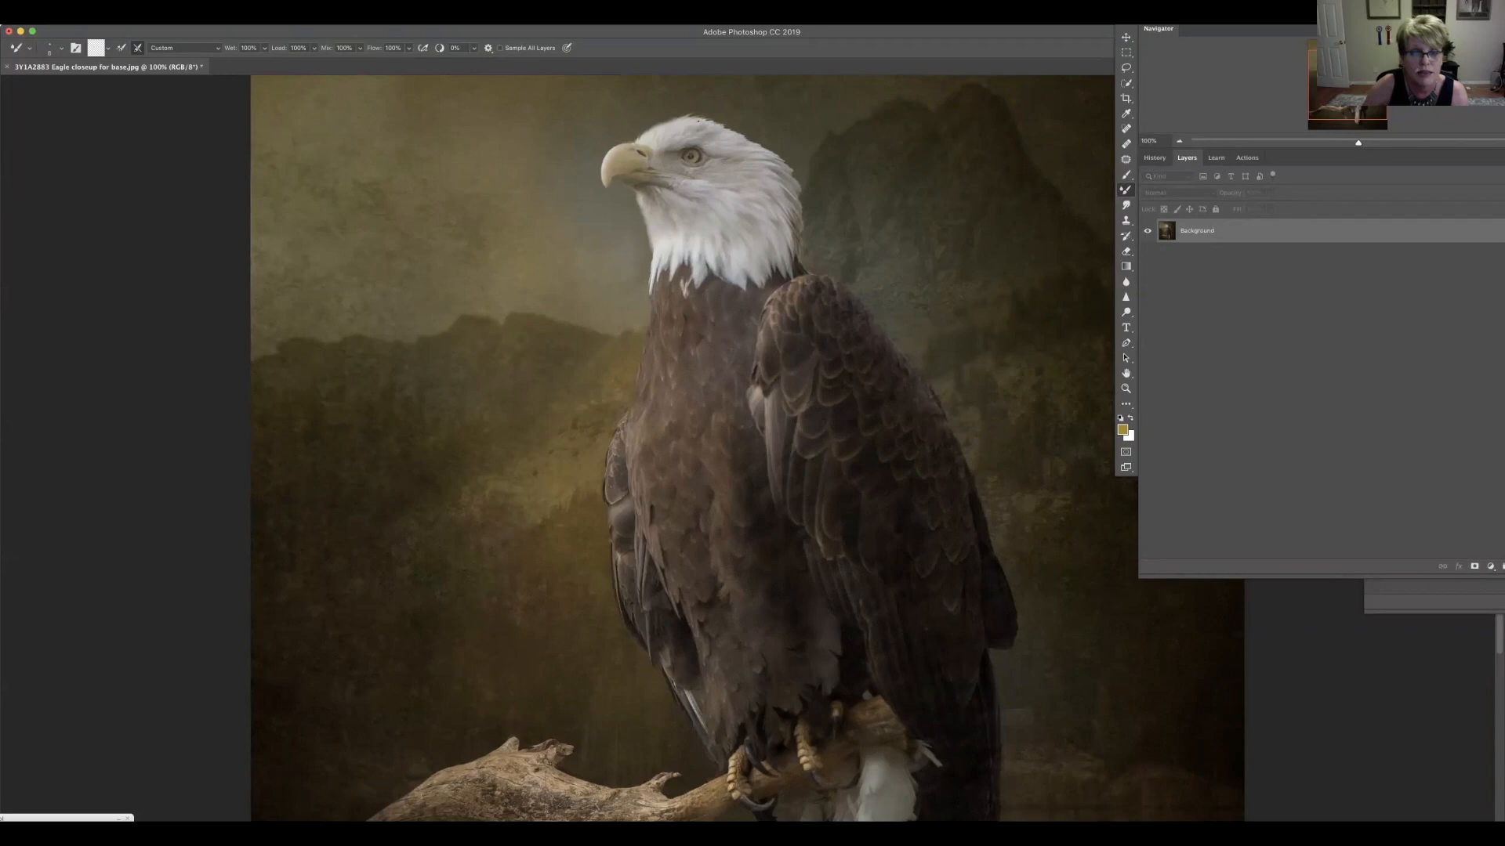
Step: Inspect the eagle's body and head feathers at 200%, and return to a 50% view of the whole image
key("super+plus")
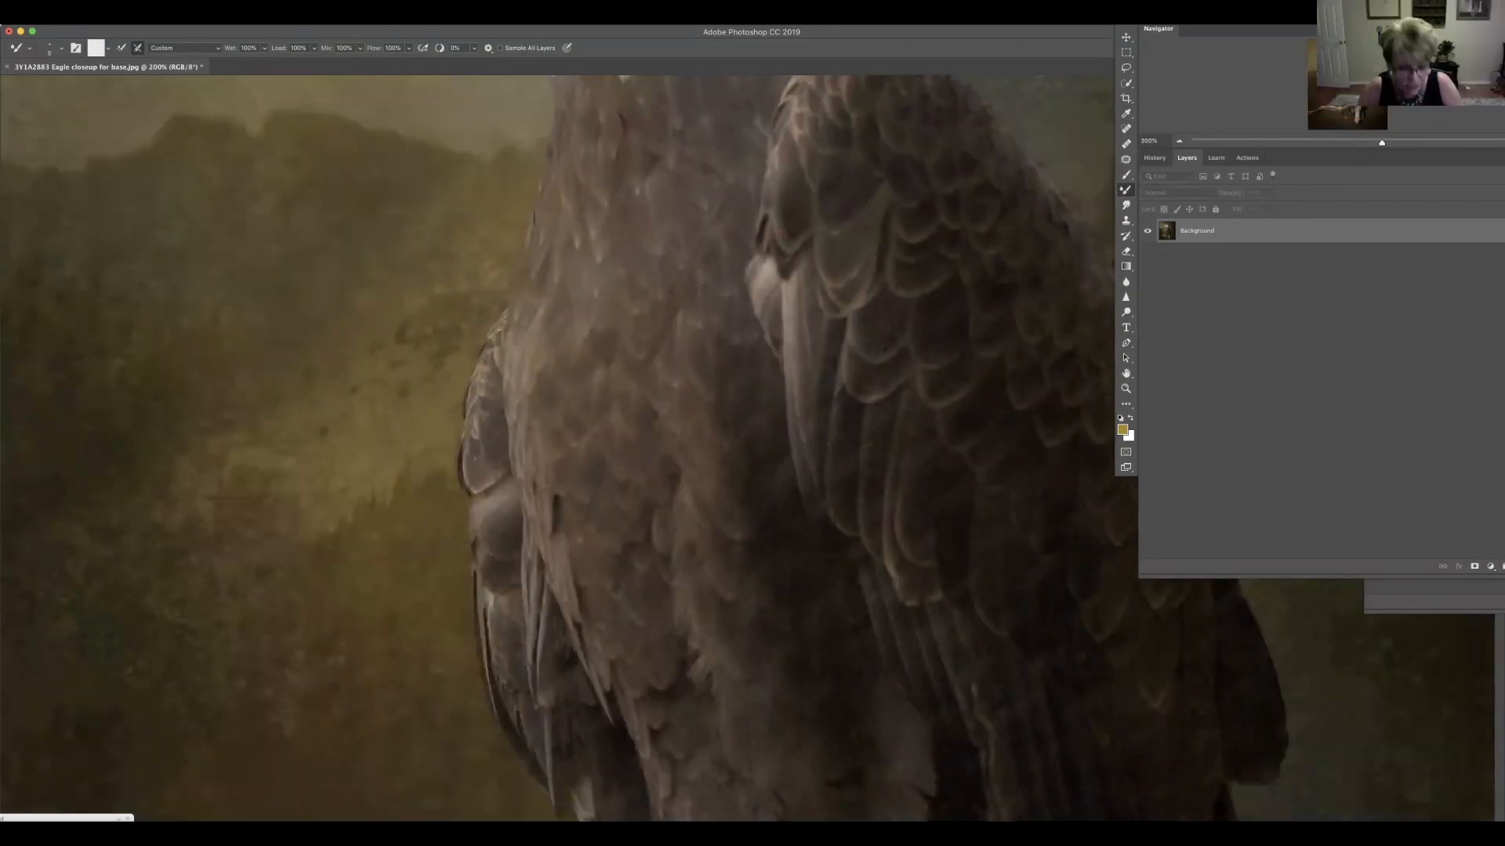
scroll(600, 272, "up", 10)
scroll(600, 271, "up", 3)
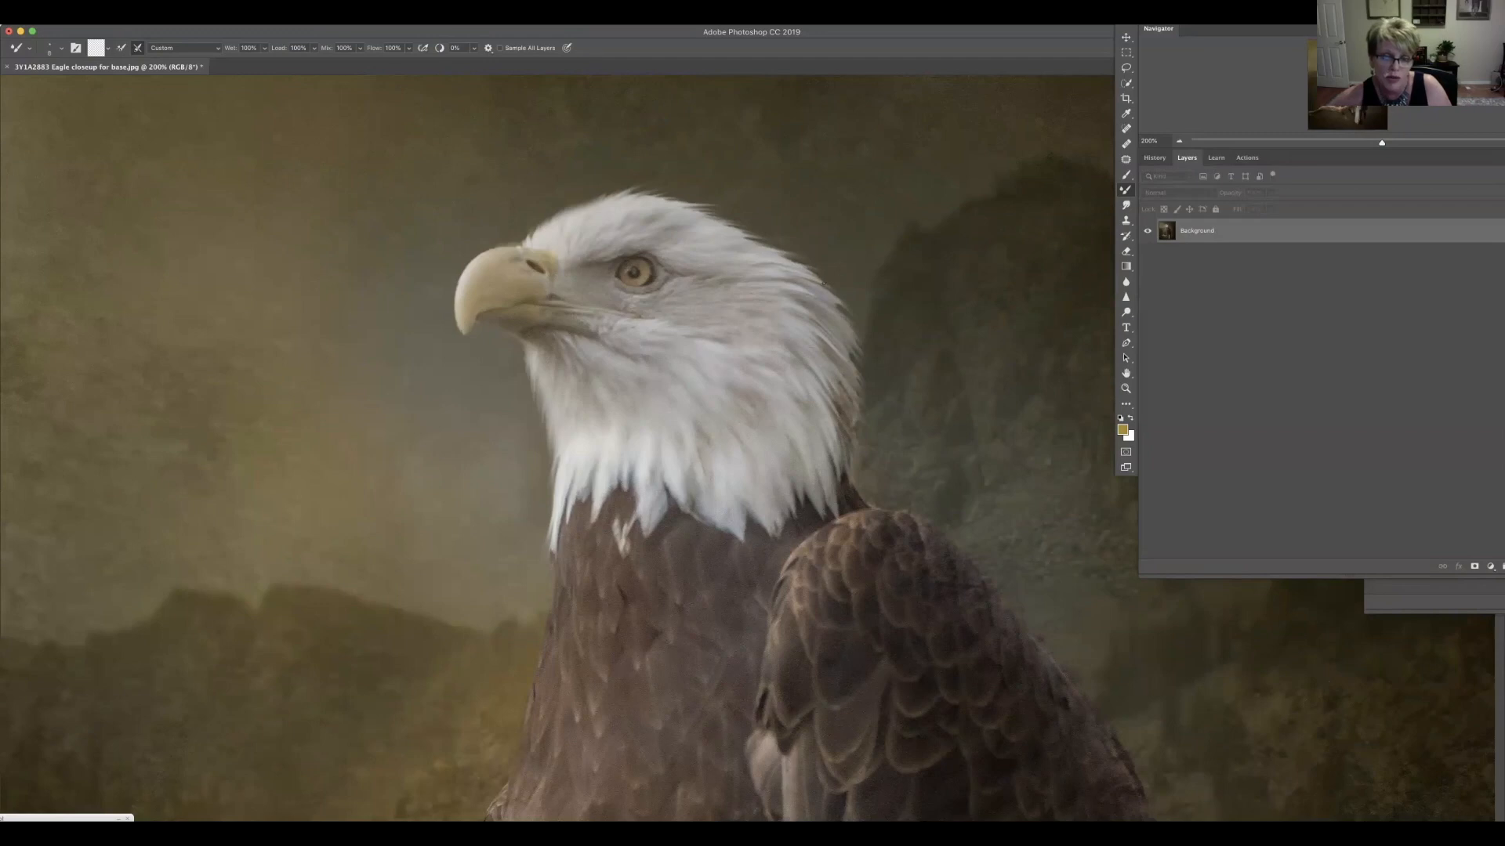
key("super+minus")
key("super+minus")
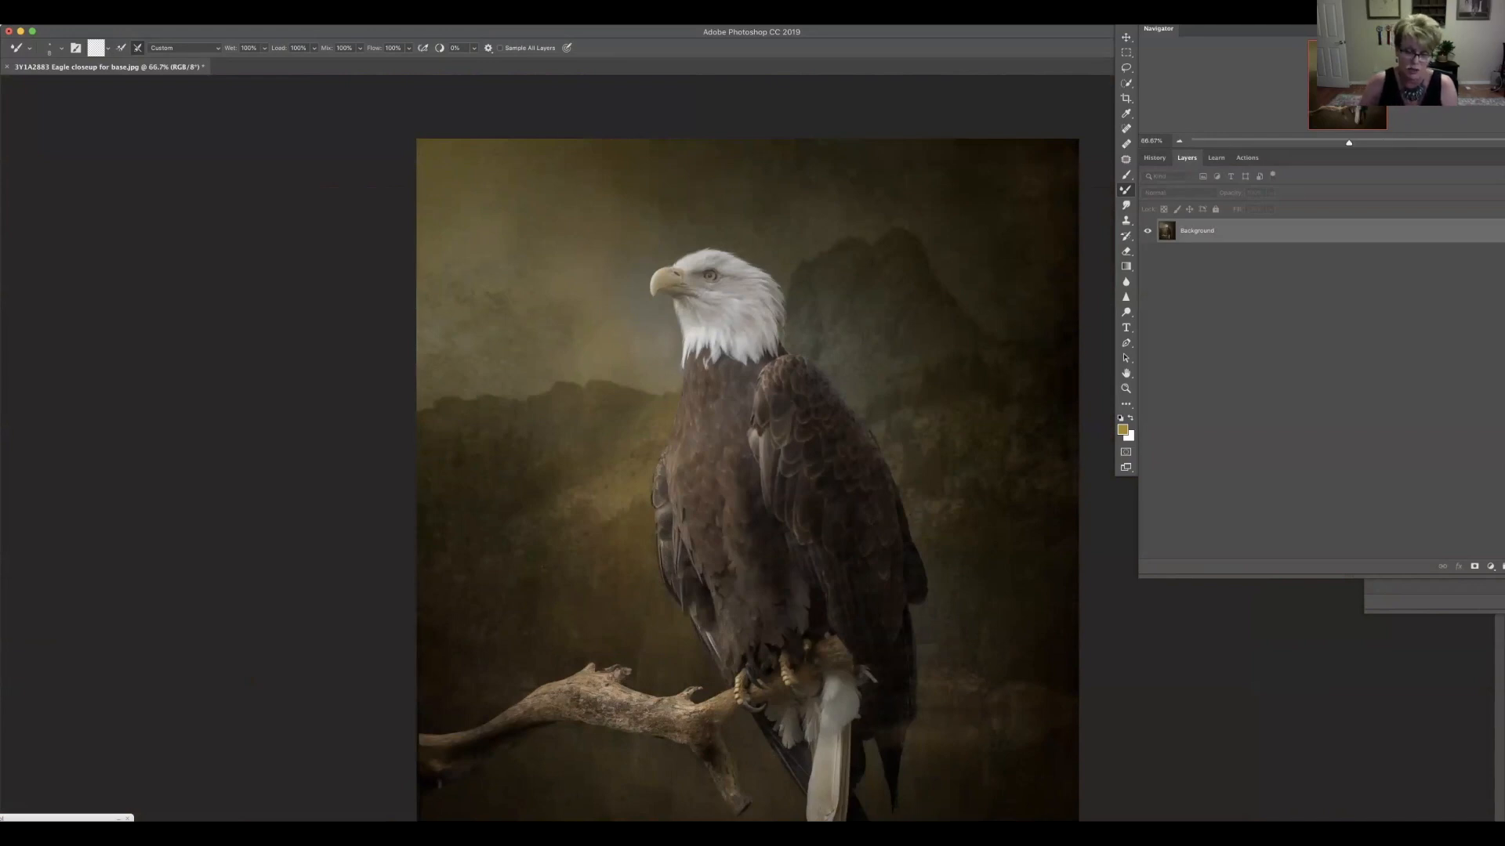
key("super+minus")
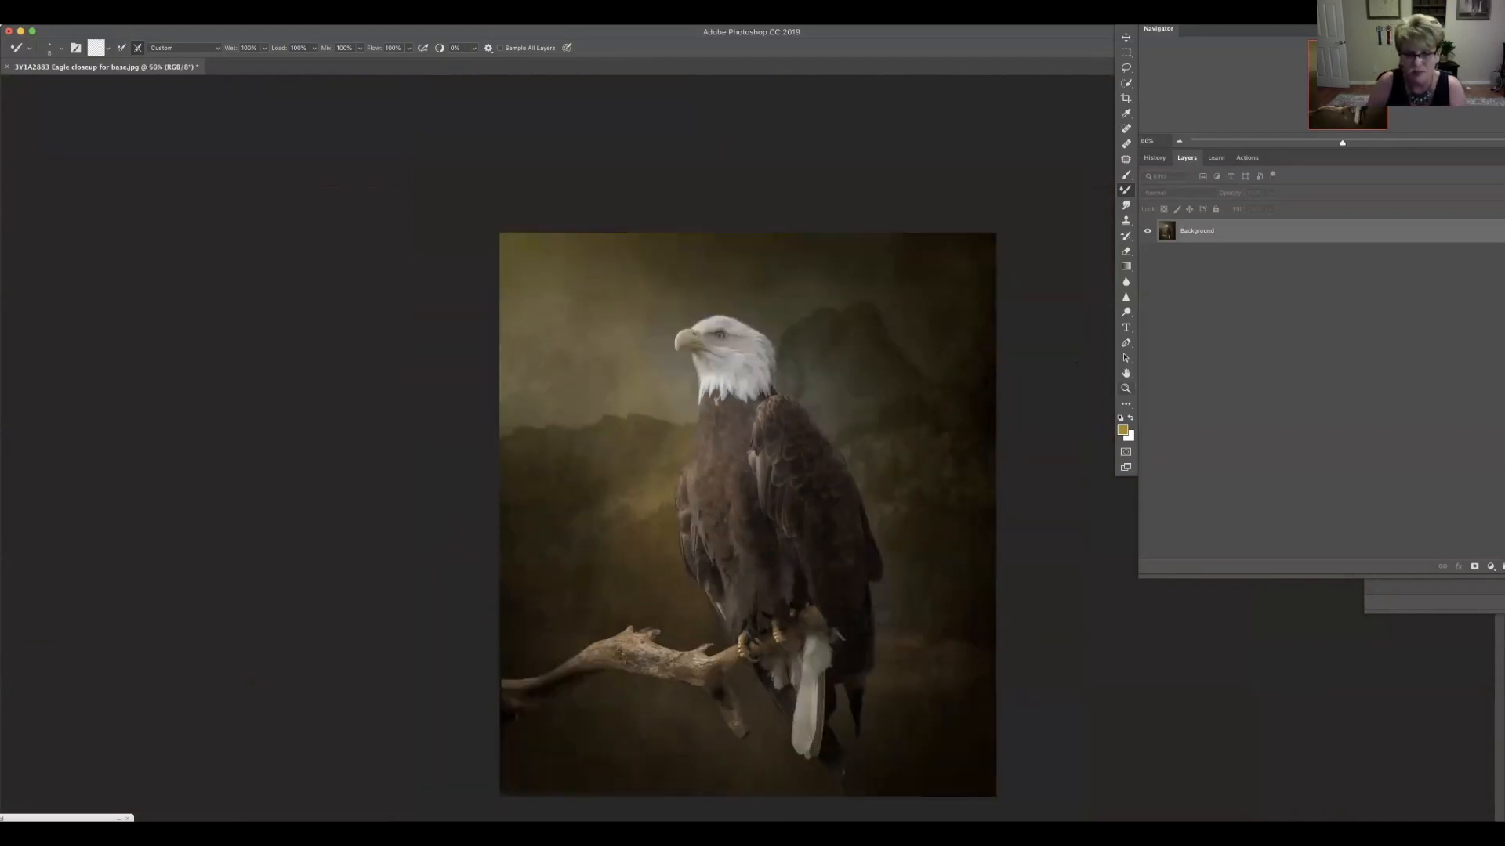
Step: Outline the whole branch, including its side twig, with a freehand Lasso selection
left_click(1126, 68)
mouse_move(641, 631)
left_mouse_down()
mouse_move(535, 680)
mouse_move(512, 727)
mouse_move(640, 692)
mouse_move(738, 727)
mouse_move(732, 670)
mouse_move(799, 635)
mouse_move(748, 639)
left_mouse_up()
key("super+d")
mouse_move(501, 683)
left_mouse_down()
mouse_move(616, 677)
mouse_move(736, 703)
mouse_move(814, 640)
mouse_move(607, 646)
mouse_move(502, 683)
left_mouse_up()
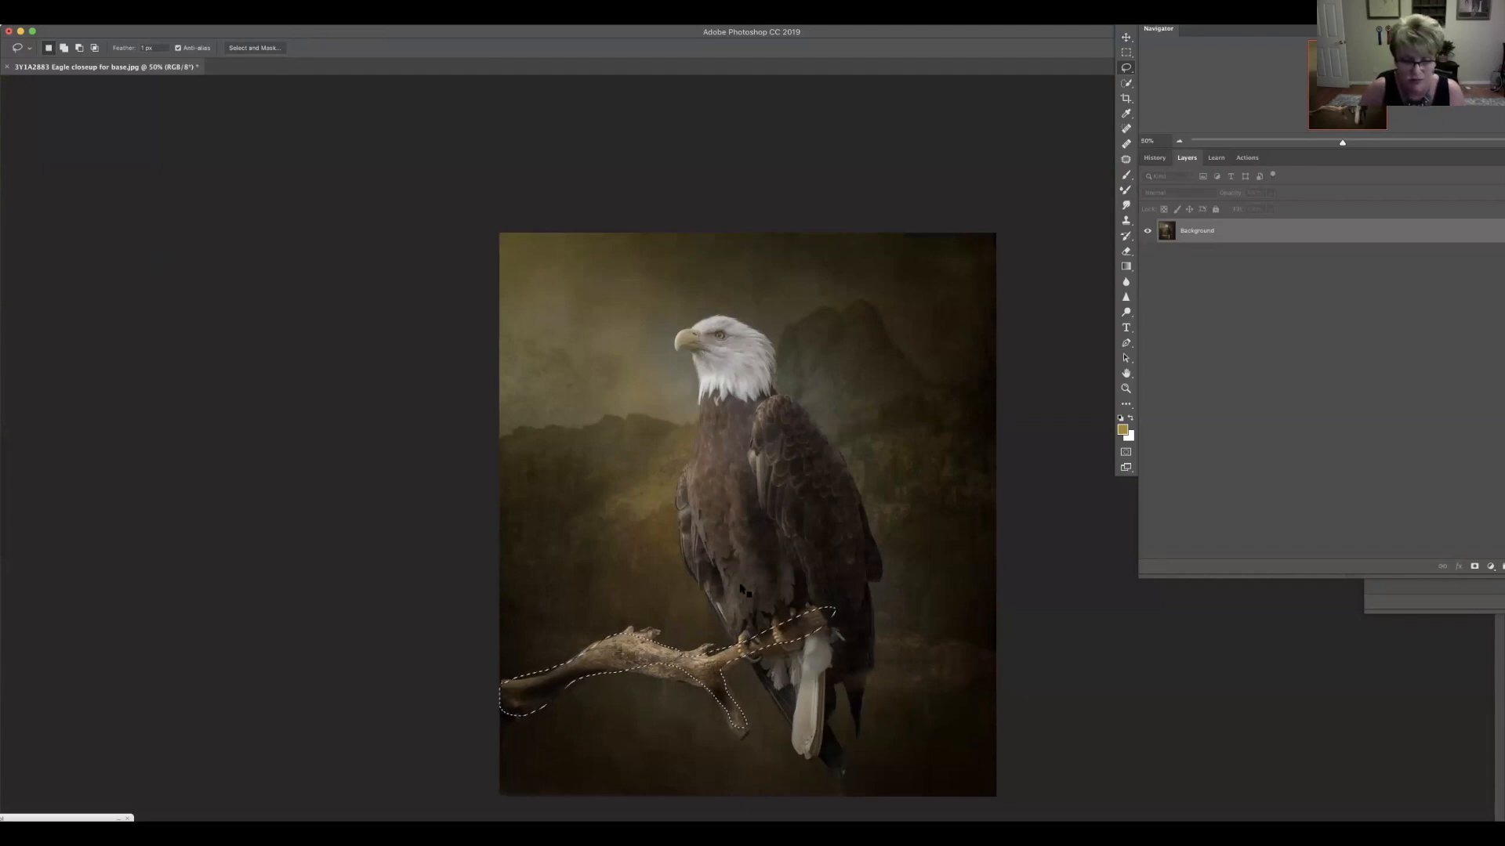
Step: Feather the lasso selection around the branch
right_click(671, 656)
left_click(690, 629)
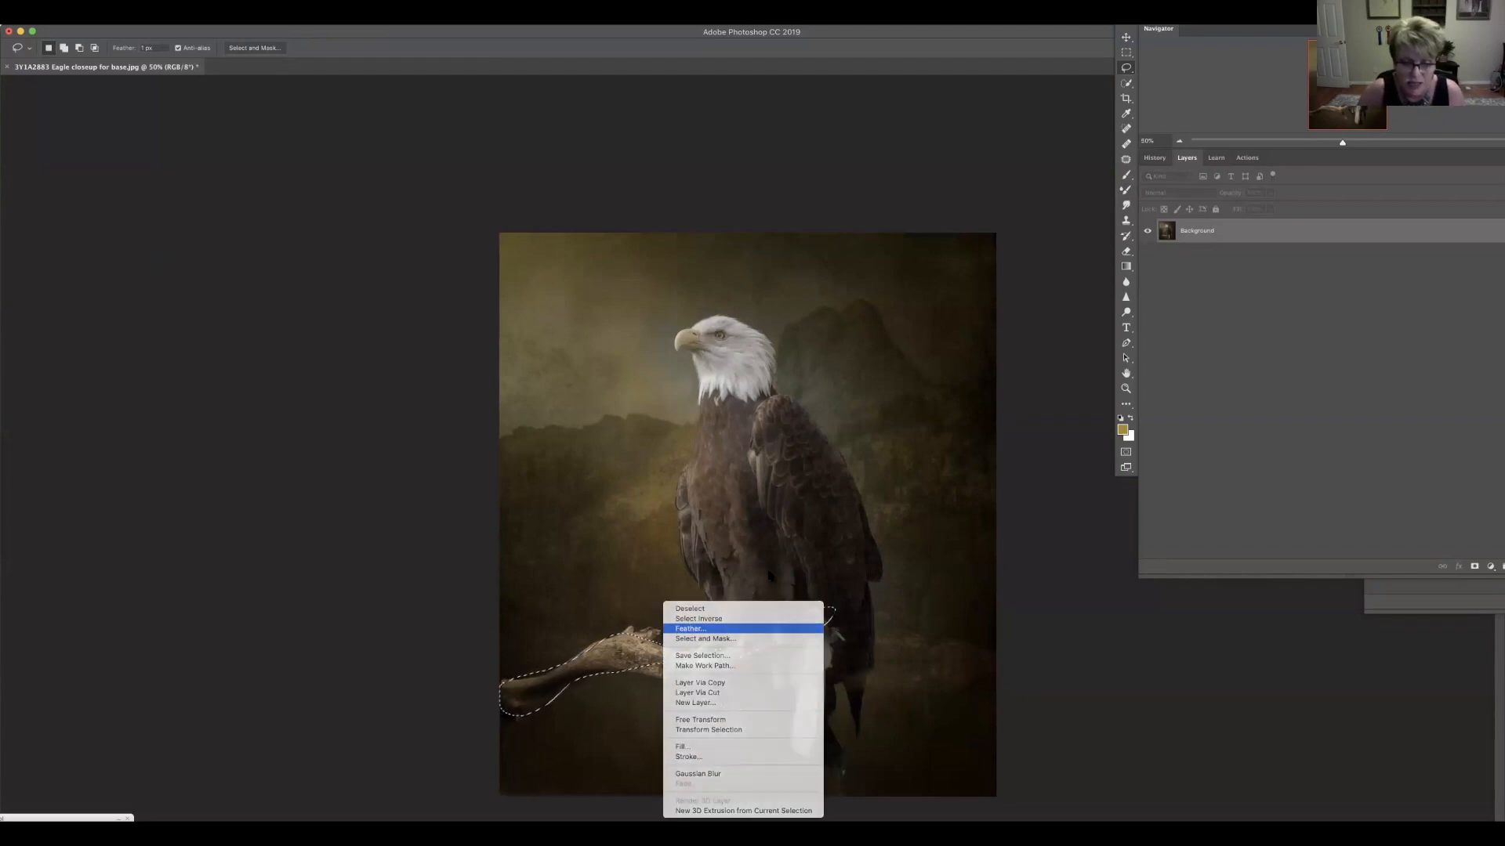
left_click(480, 223)
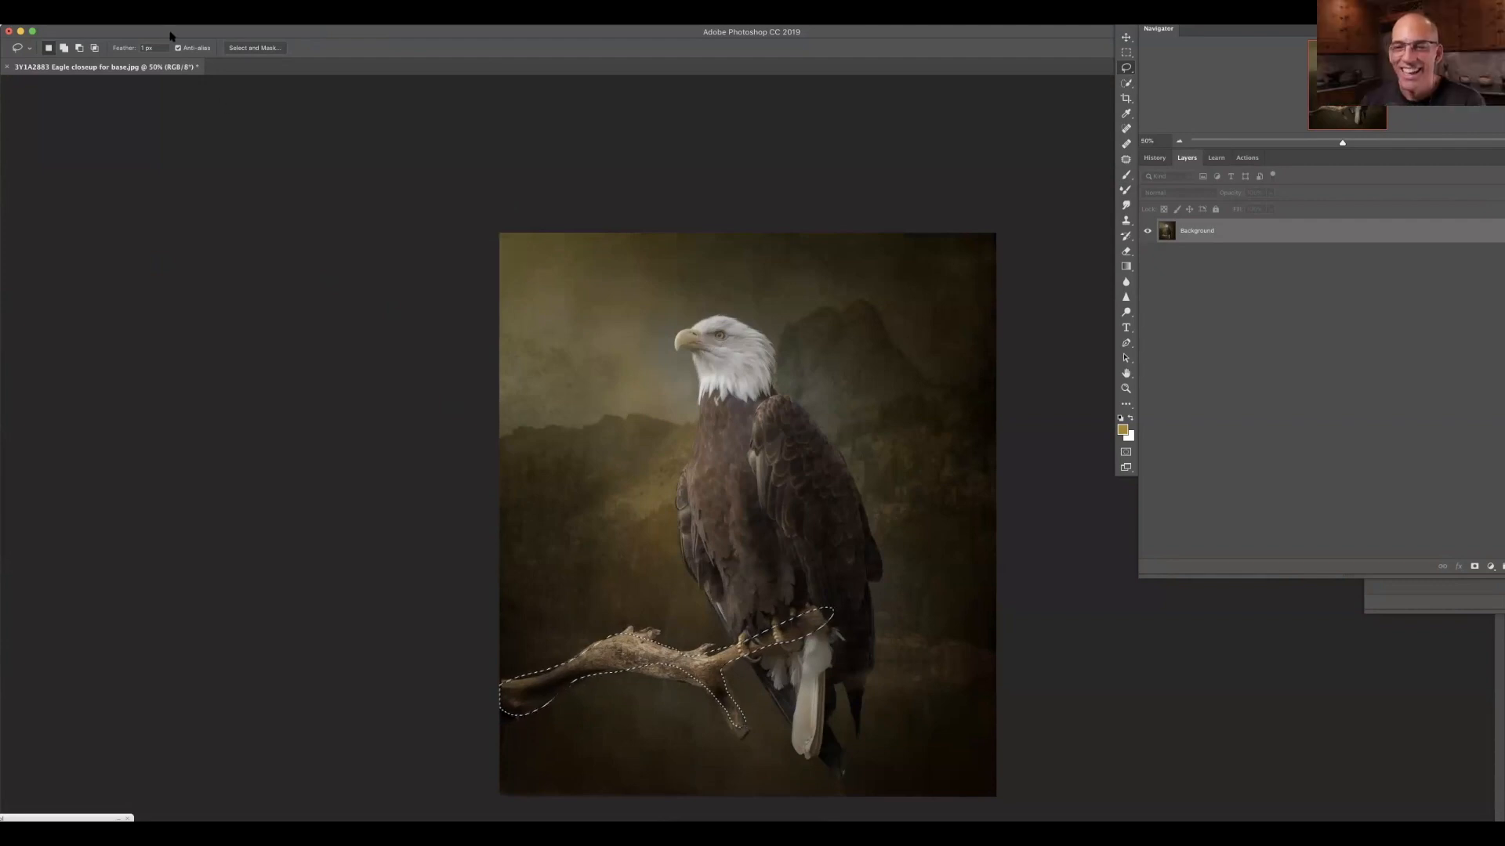
Step: Add a Hue/Saturation adjustment layer masked to the branch selection and lower its saturation to about -25
left_click(196, 12)
mouse_move(263, 141)
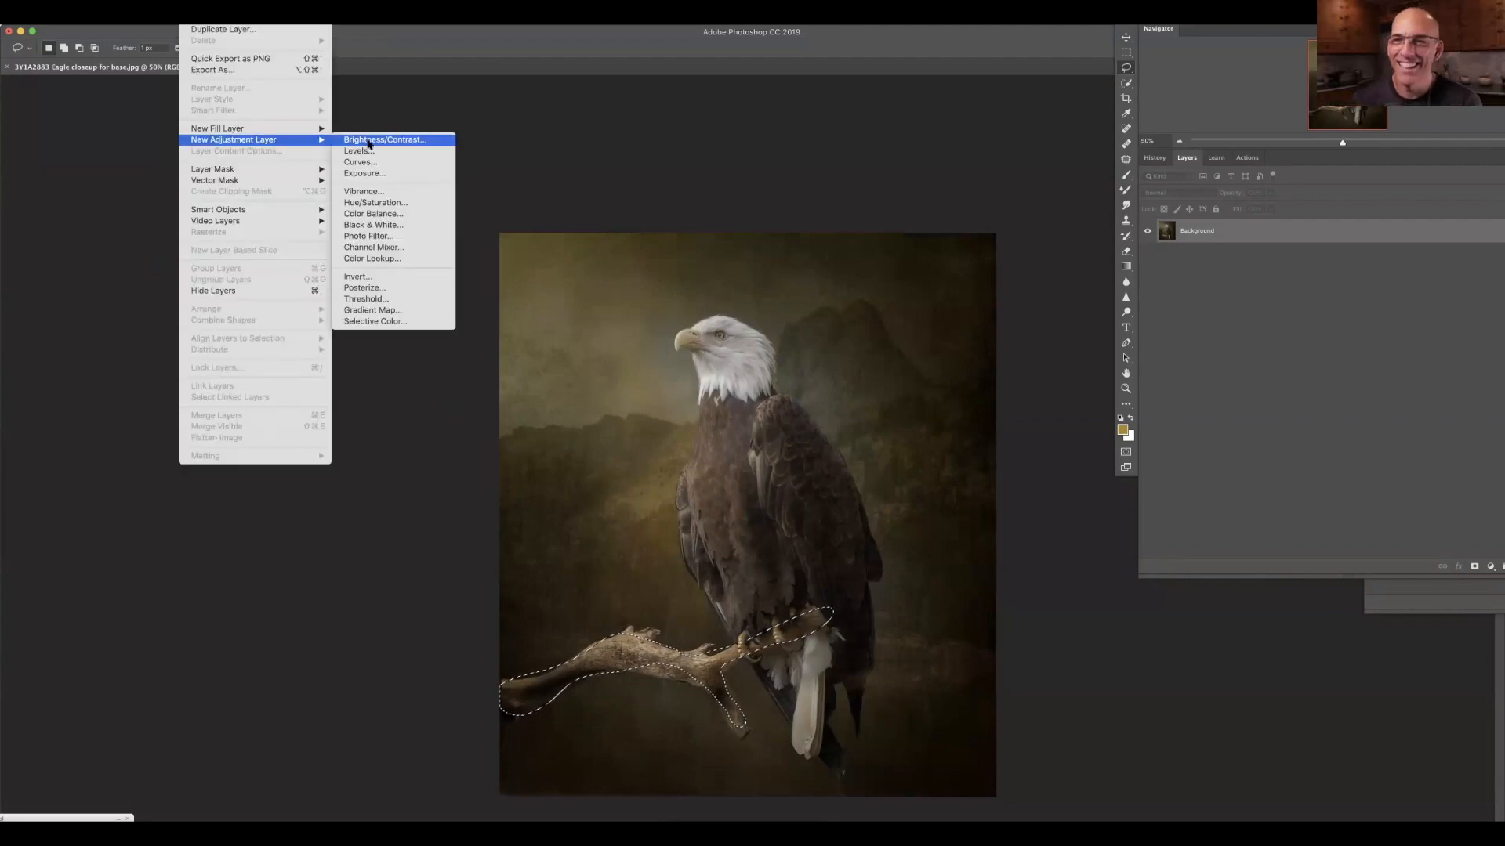
left_click(396, 205)
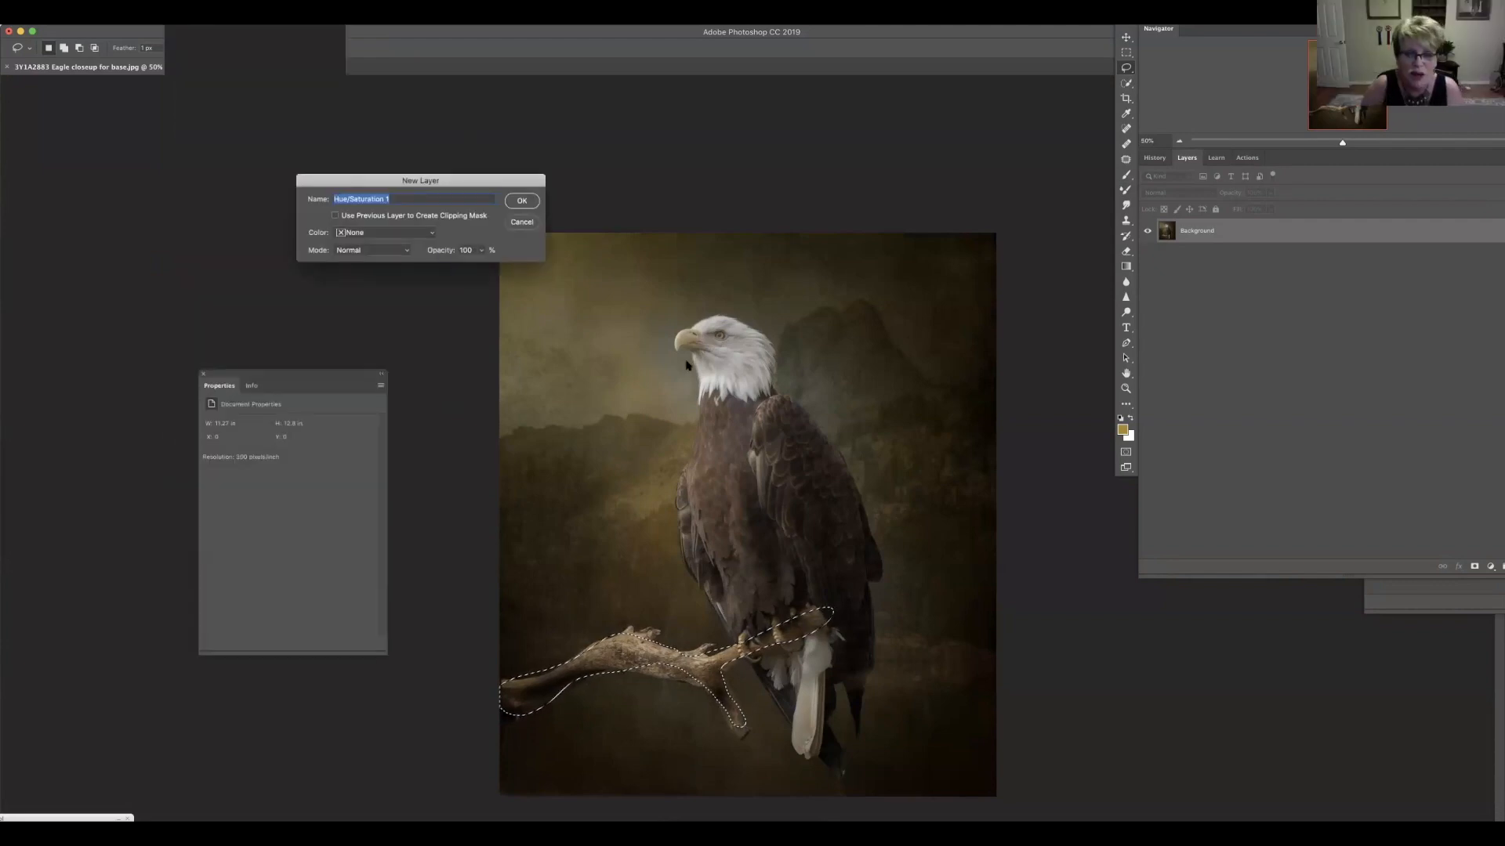
left_click(521, 202)
left_click(267, 489)
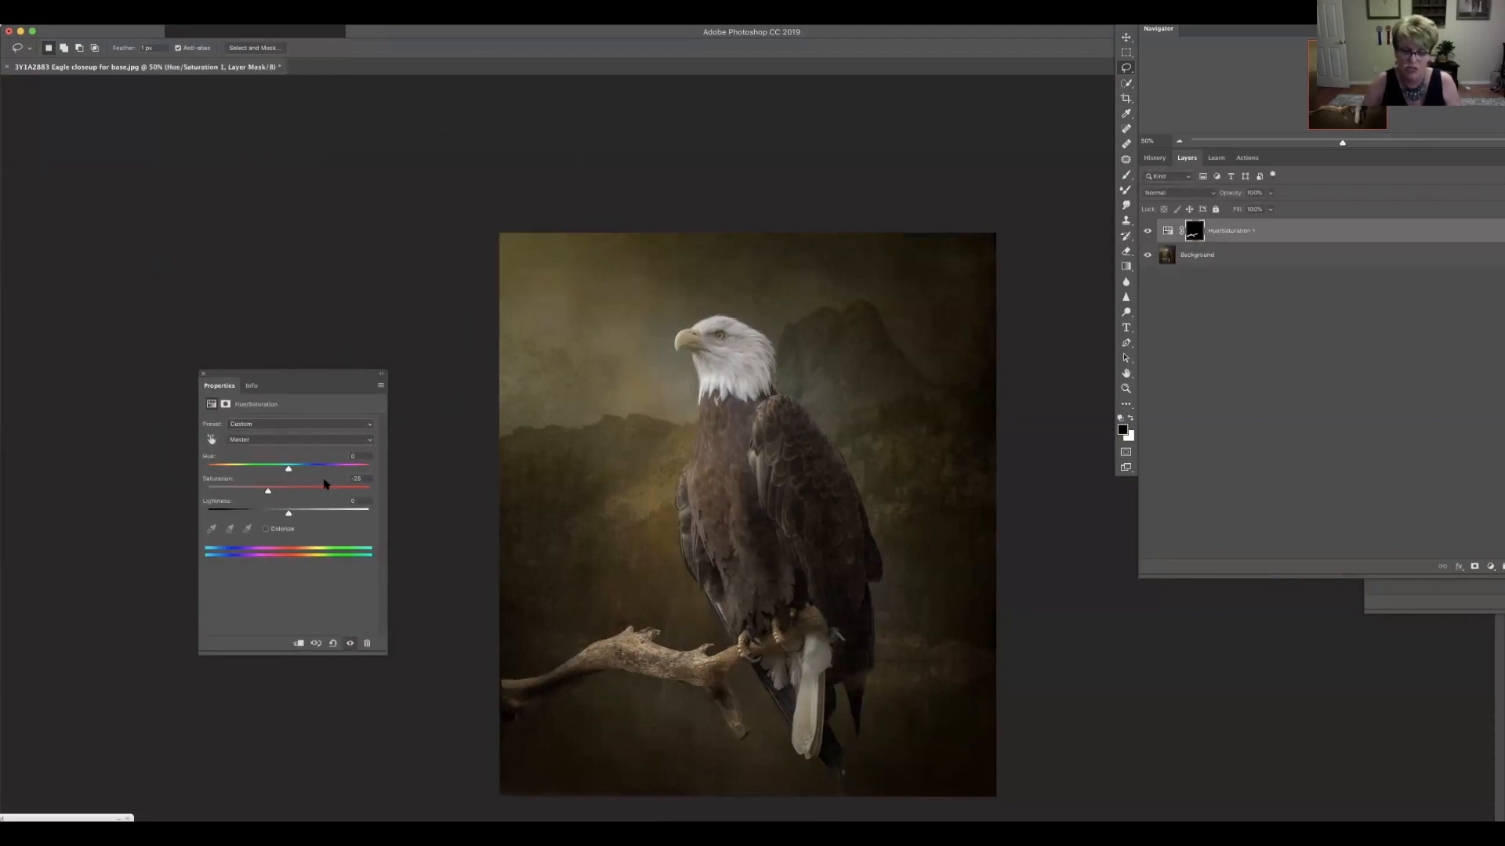
Step: Merge the Hue/Saturation adjustment layer into the background layer
key("super+minus")
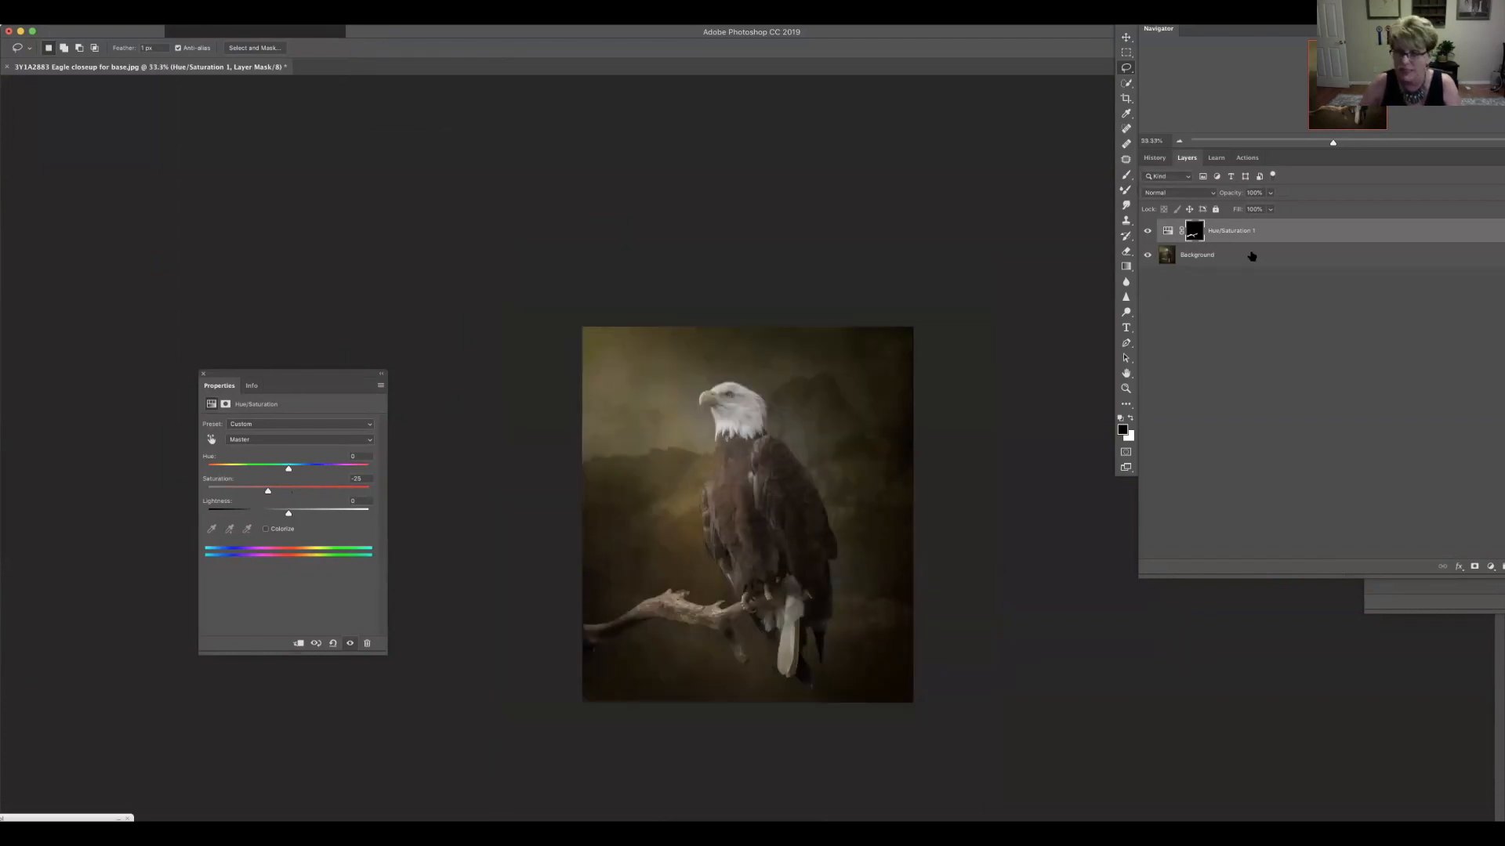
left_click(1271, 267)
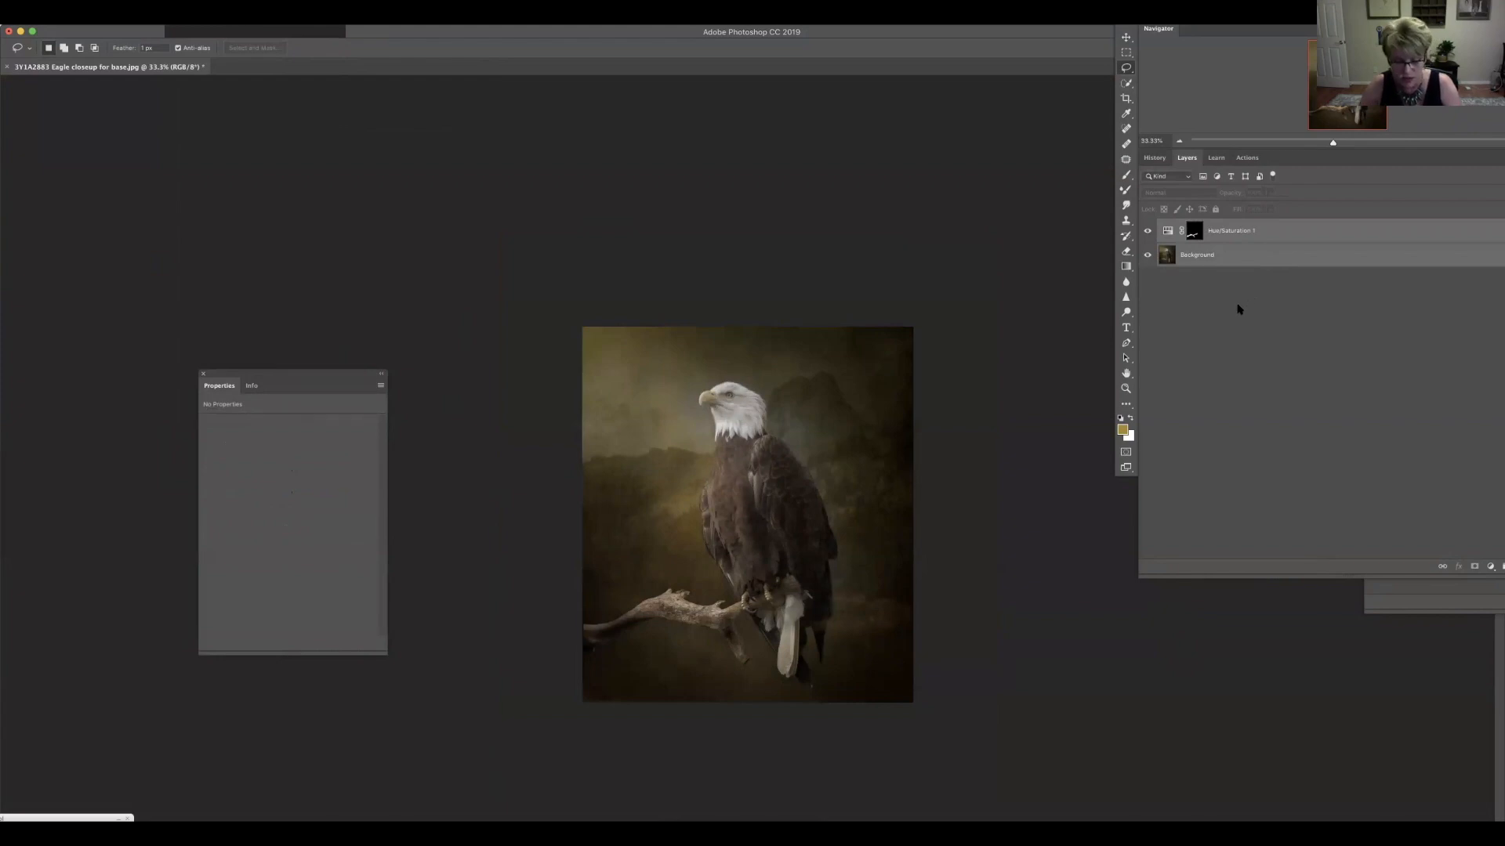
key("super+e")
Step: Choose the Brush tool with Color Dodge blending and duplicate the background layer to paint on
key("super+plus")
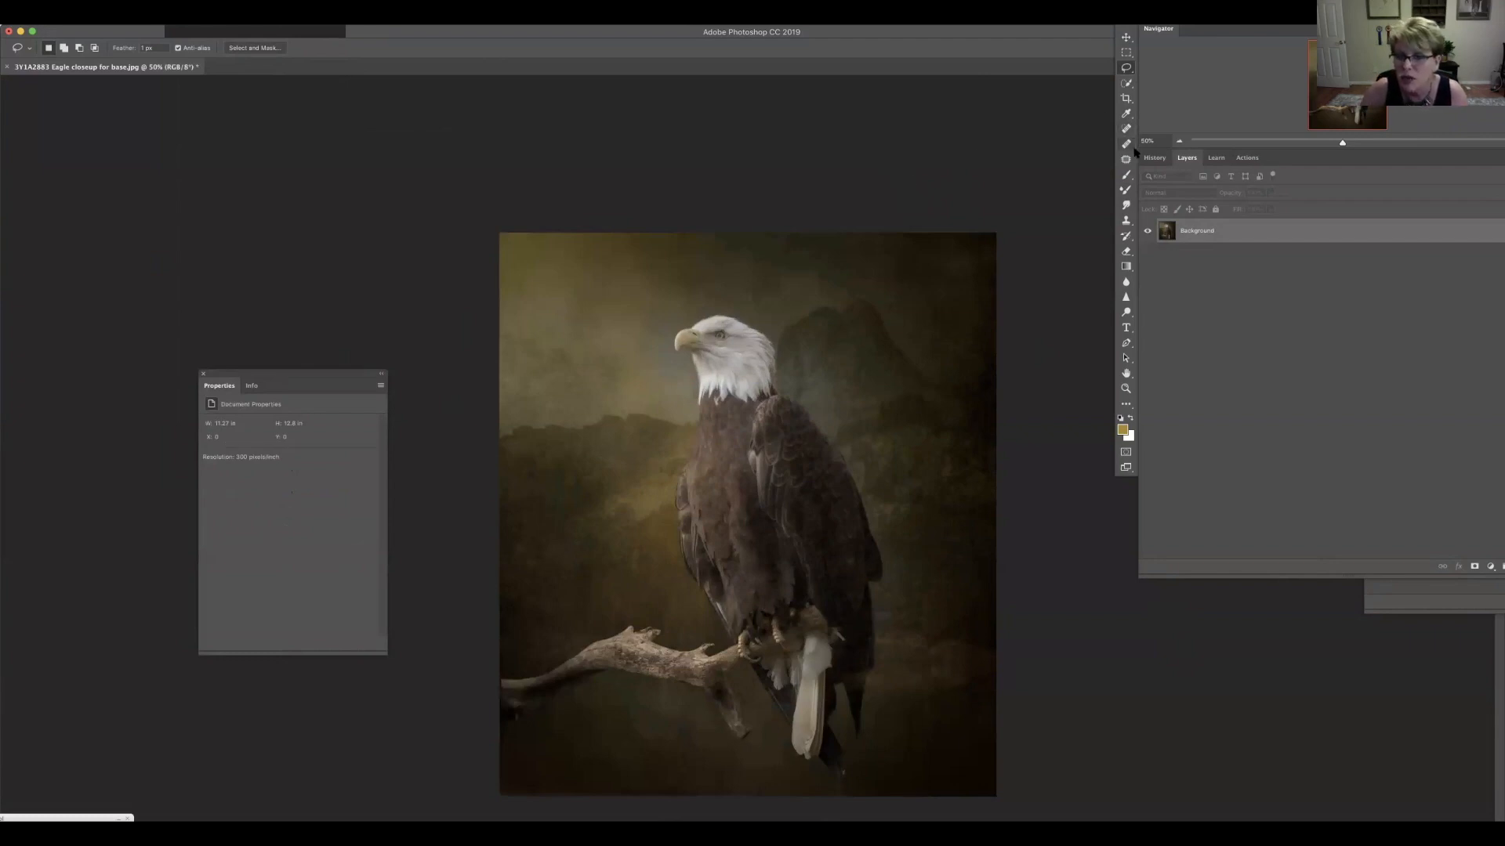
left_click(1126, 175)
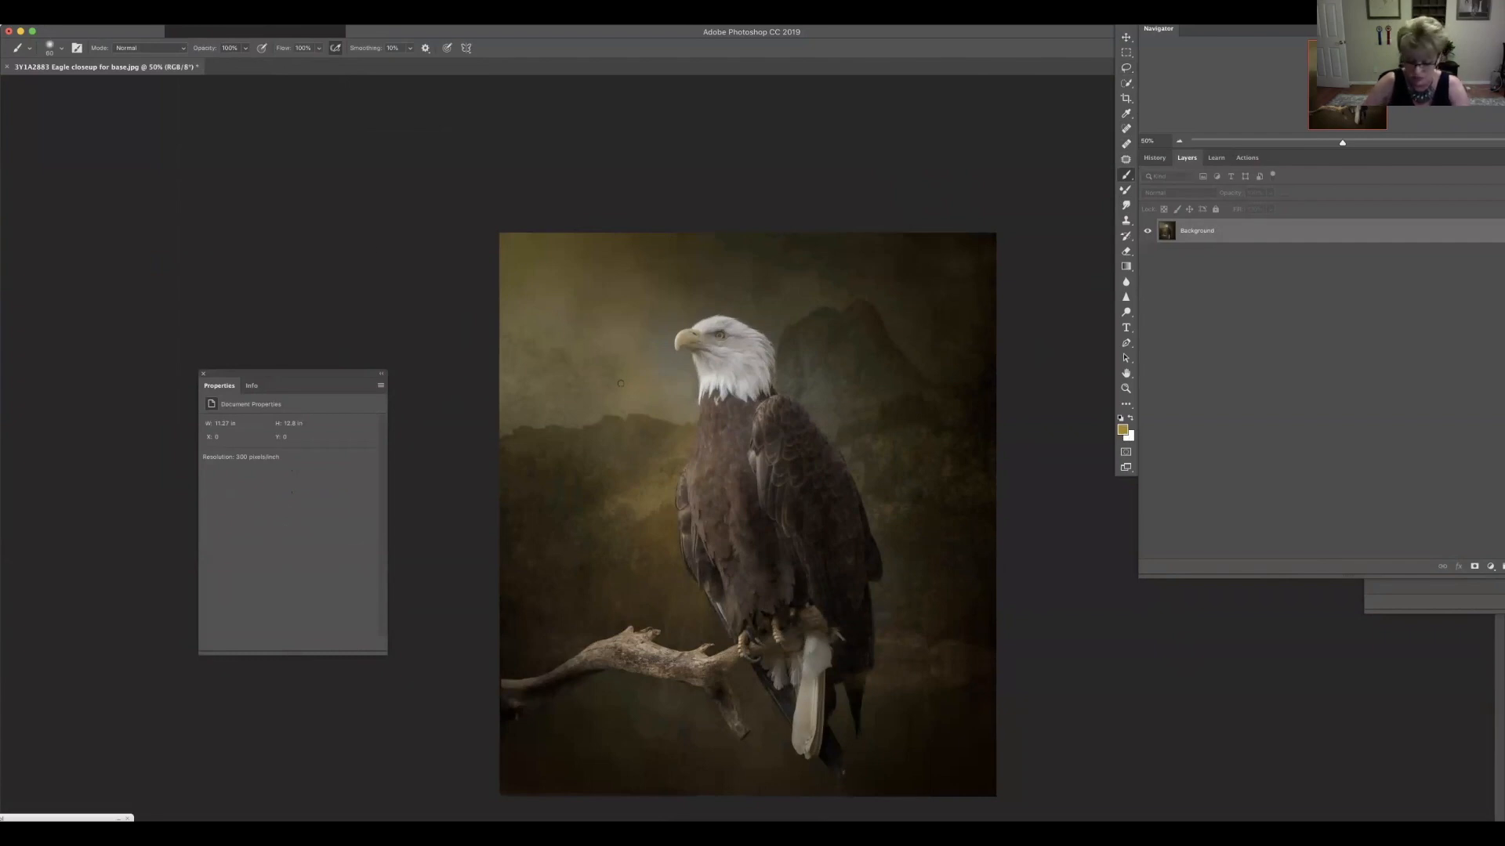
key("super+equal")
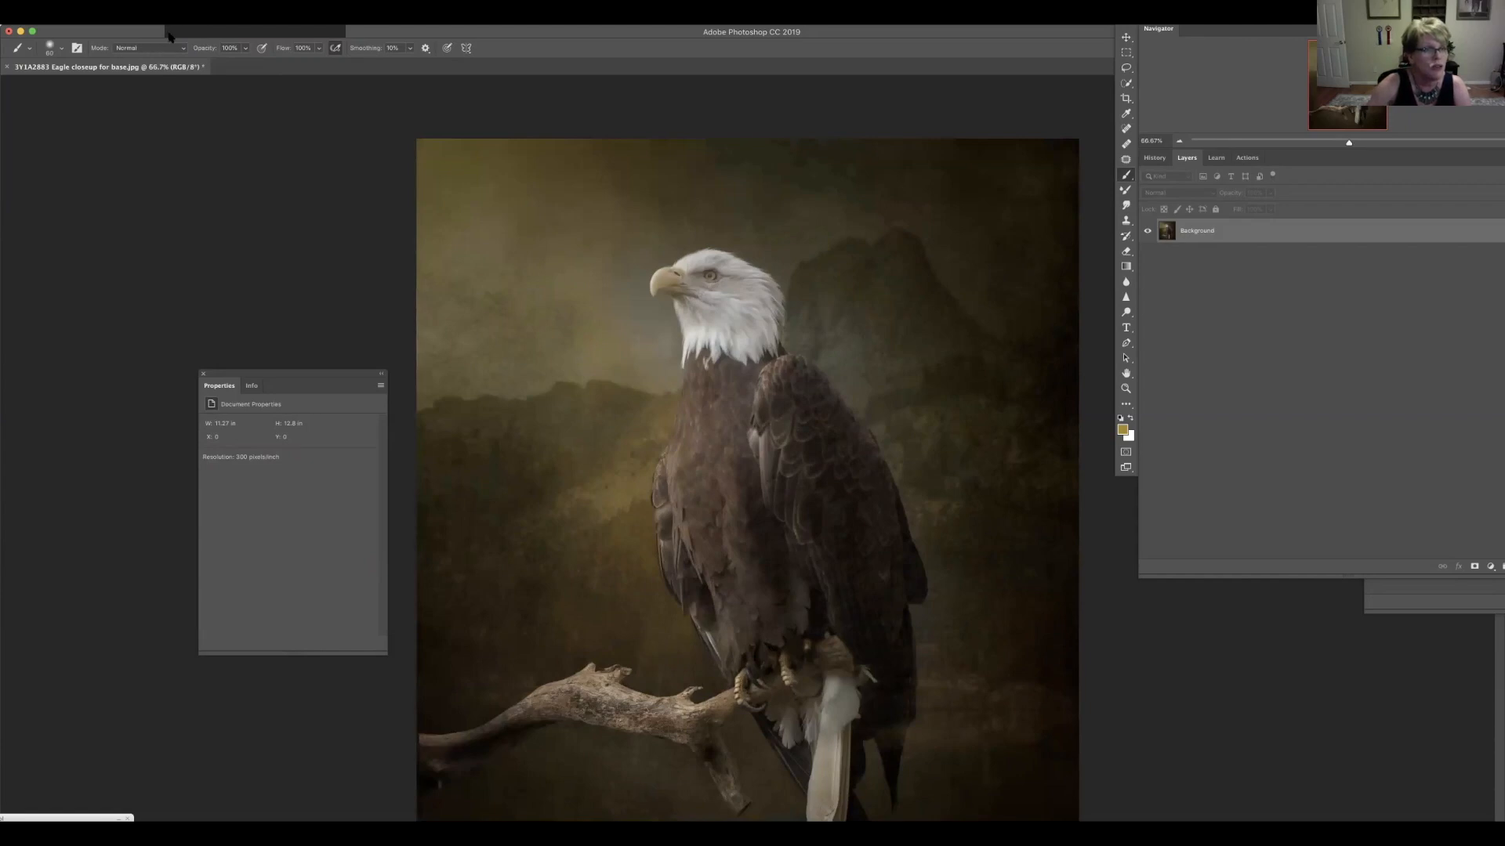
left_click(157, 48)
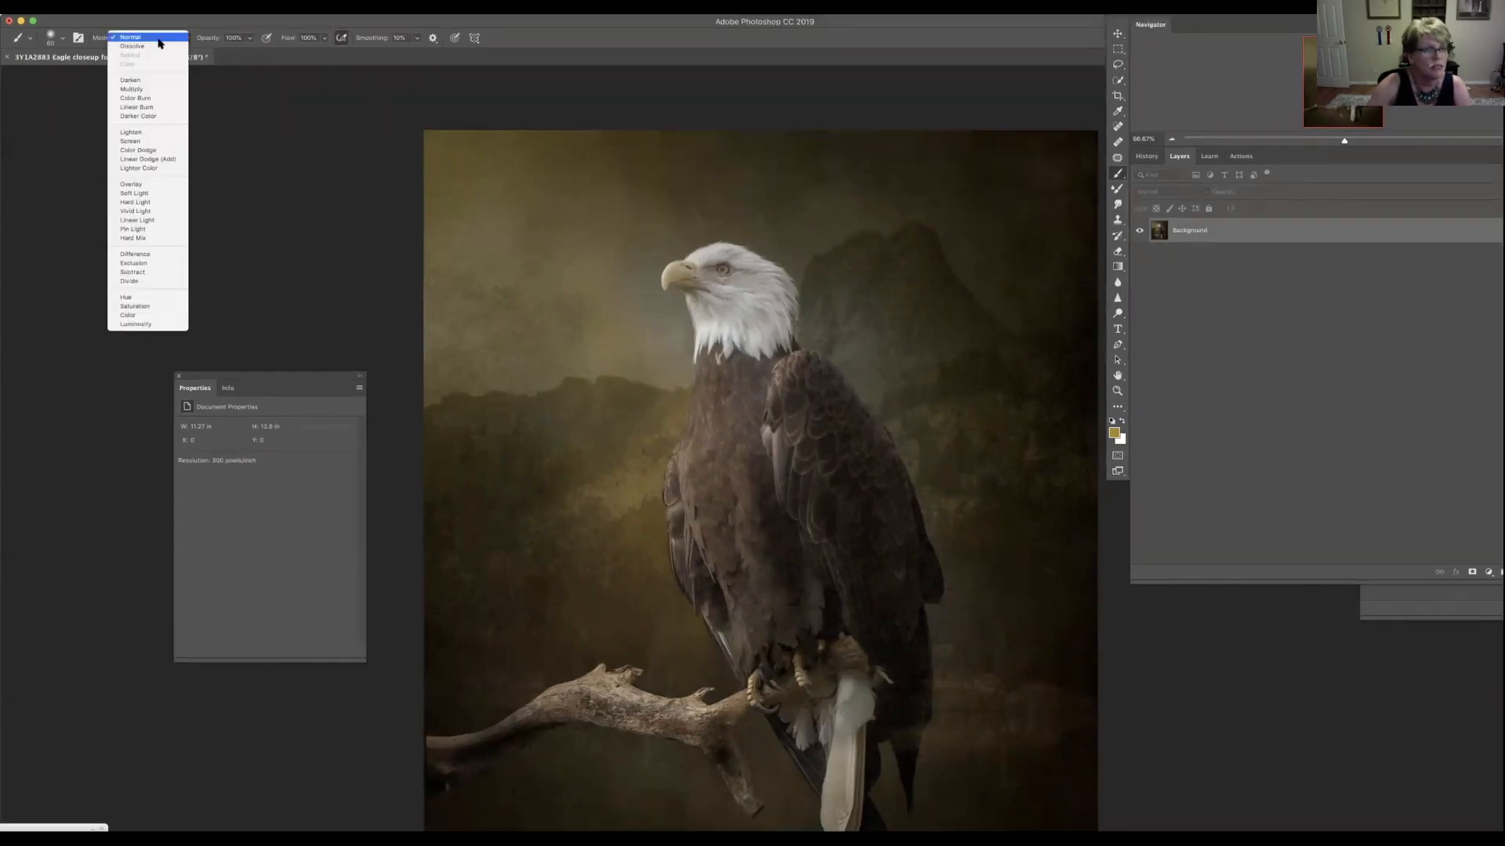
left_click(150, 150)
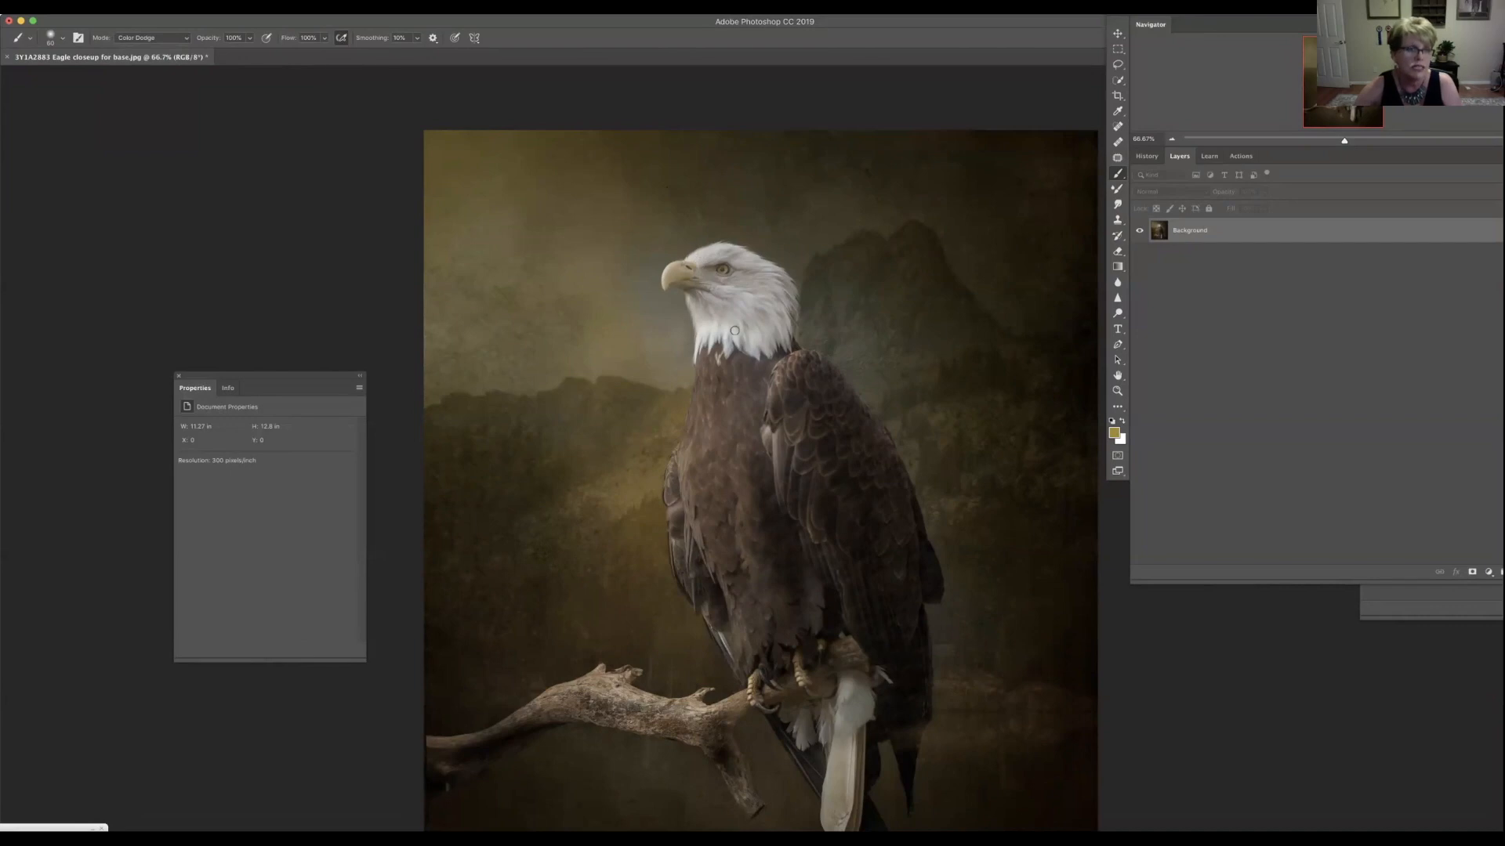
key("super+j")
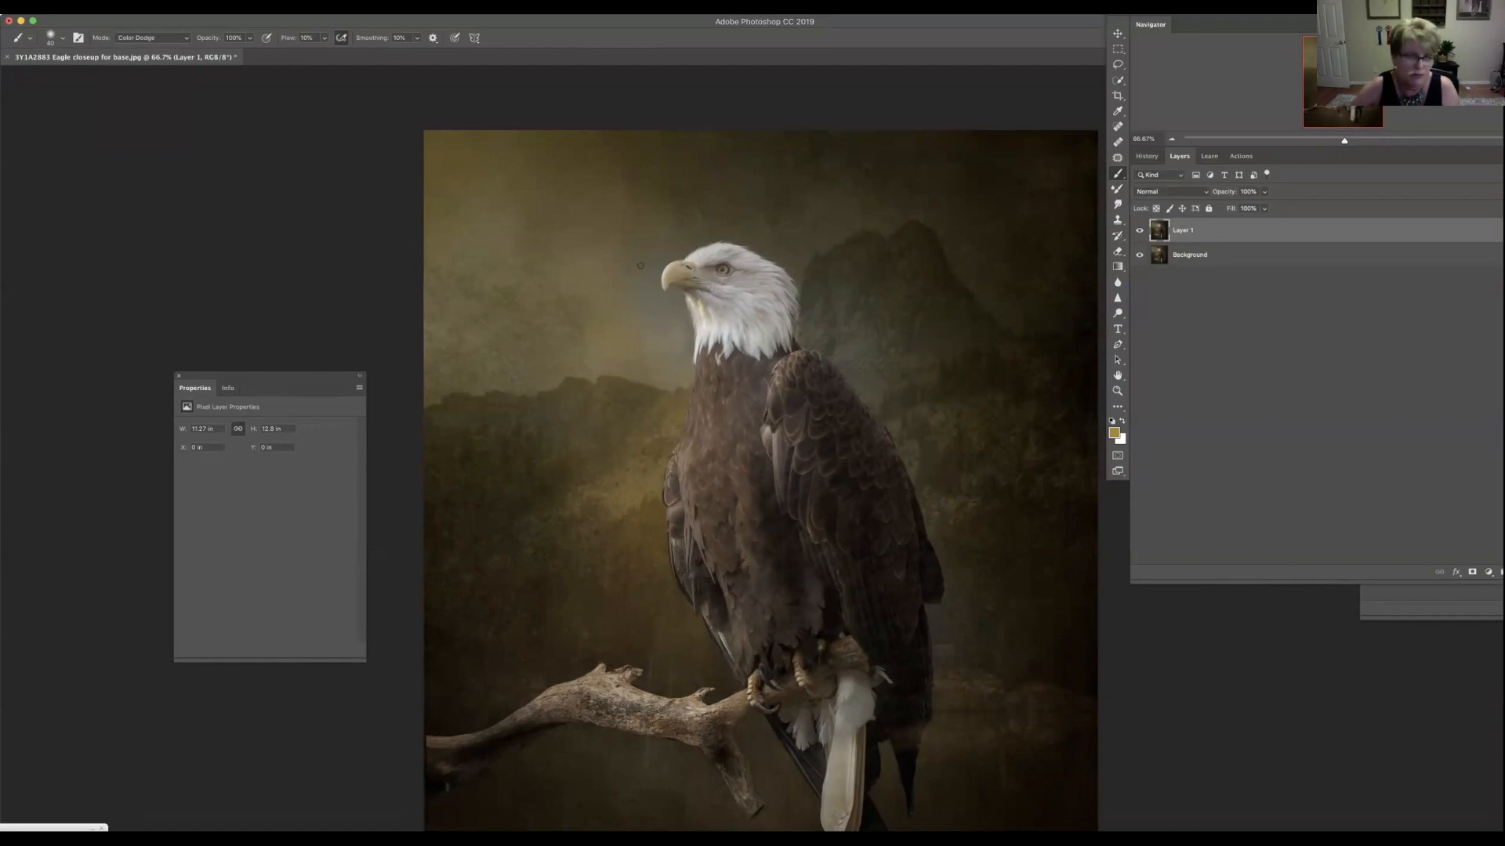
left_click(138, 16)
left_click(137, 16)
left_click(137, 16)
left_click(127, 28)
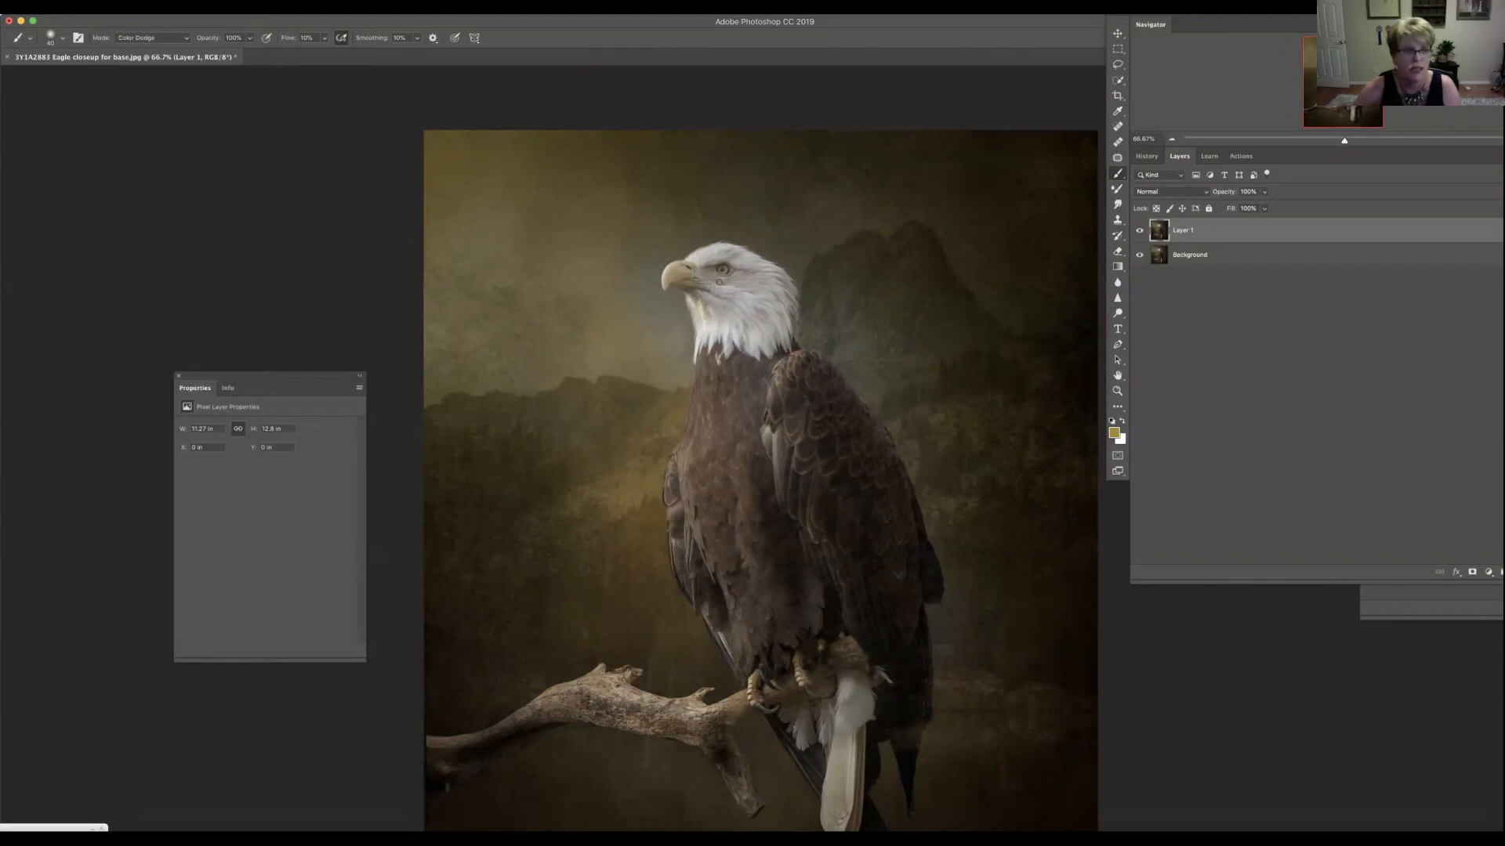
Step: Set the brush's flow to 100% and its opacity to 8%
left_click(324, 38)
left_click_drag(327, 53, 398, 47)
left_click(249, 38)
left_click_drag(249, 52, 198, 56)
Step: Paint golden dodge highlights on the eagle's neck and breast feathers, enlarging the soft tip slightly and setting the flow to 70%
left_click(720, 310)
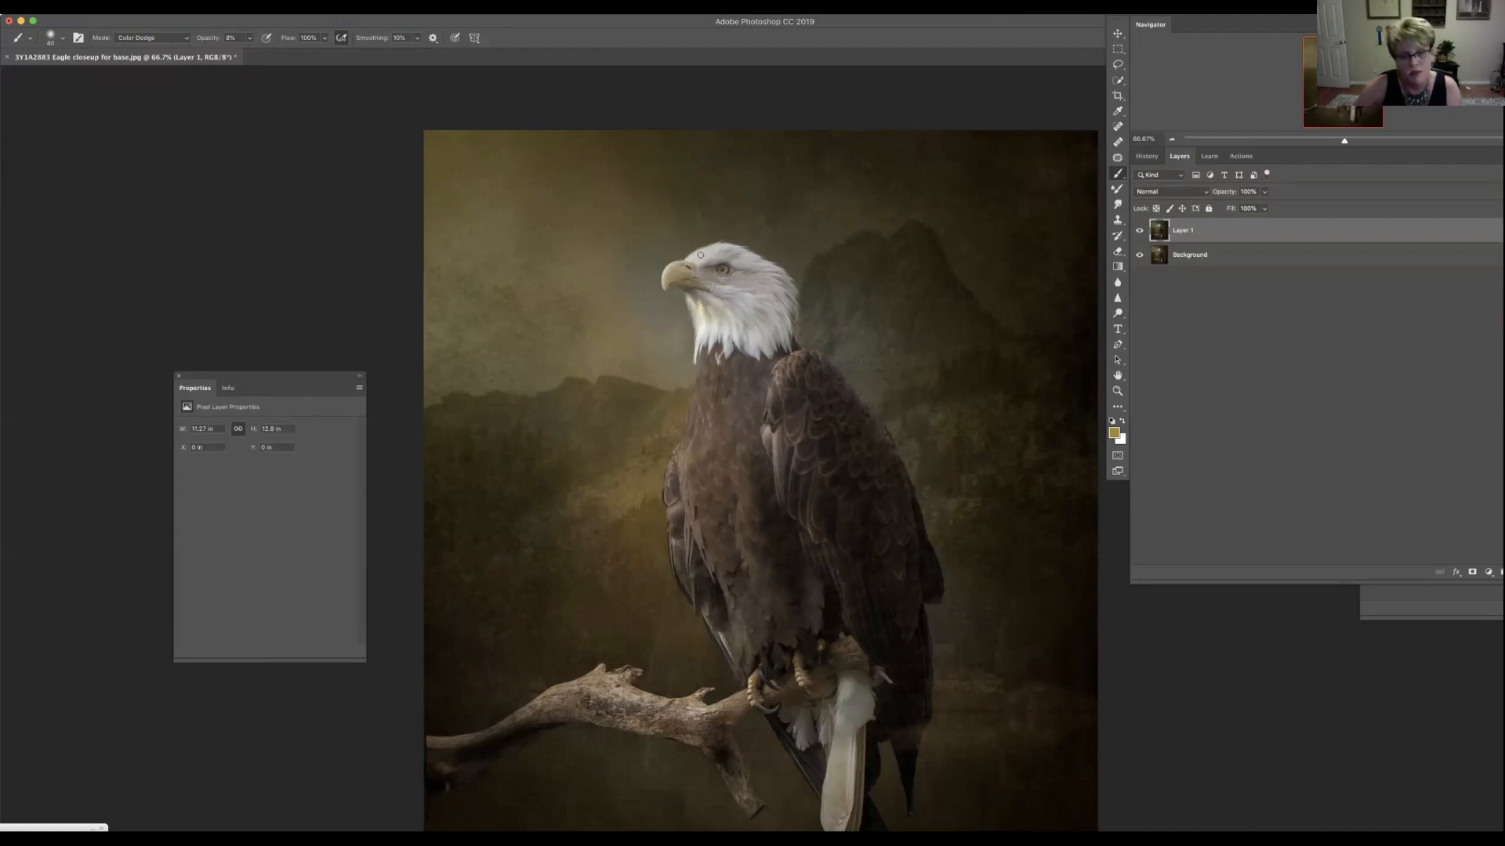
right_click(780, 405)
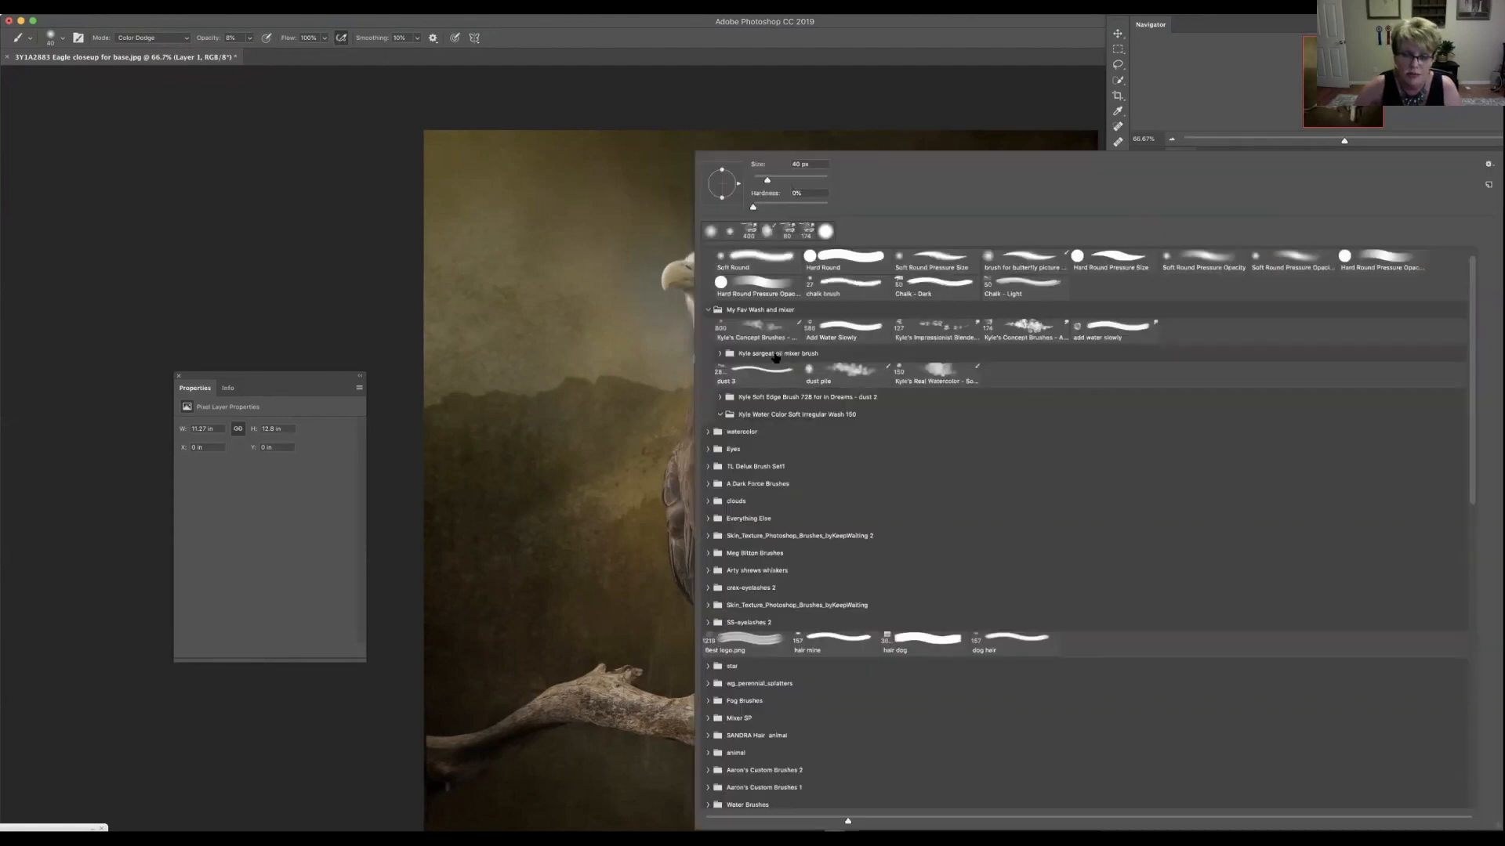
key("Escape")
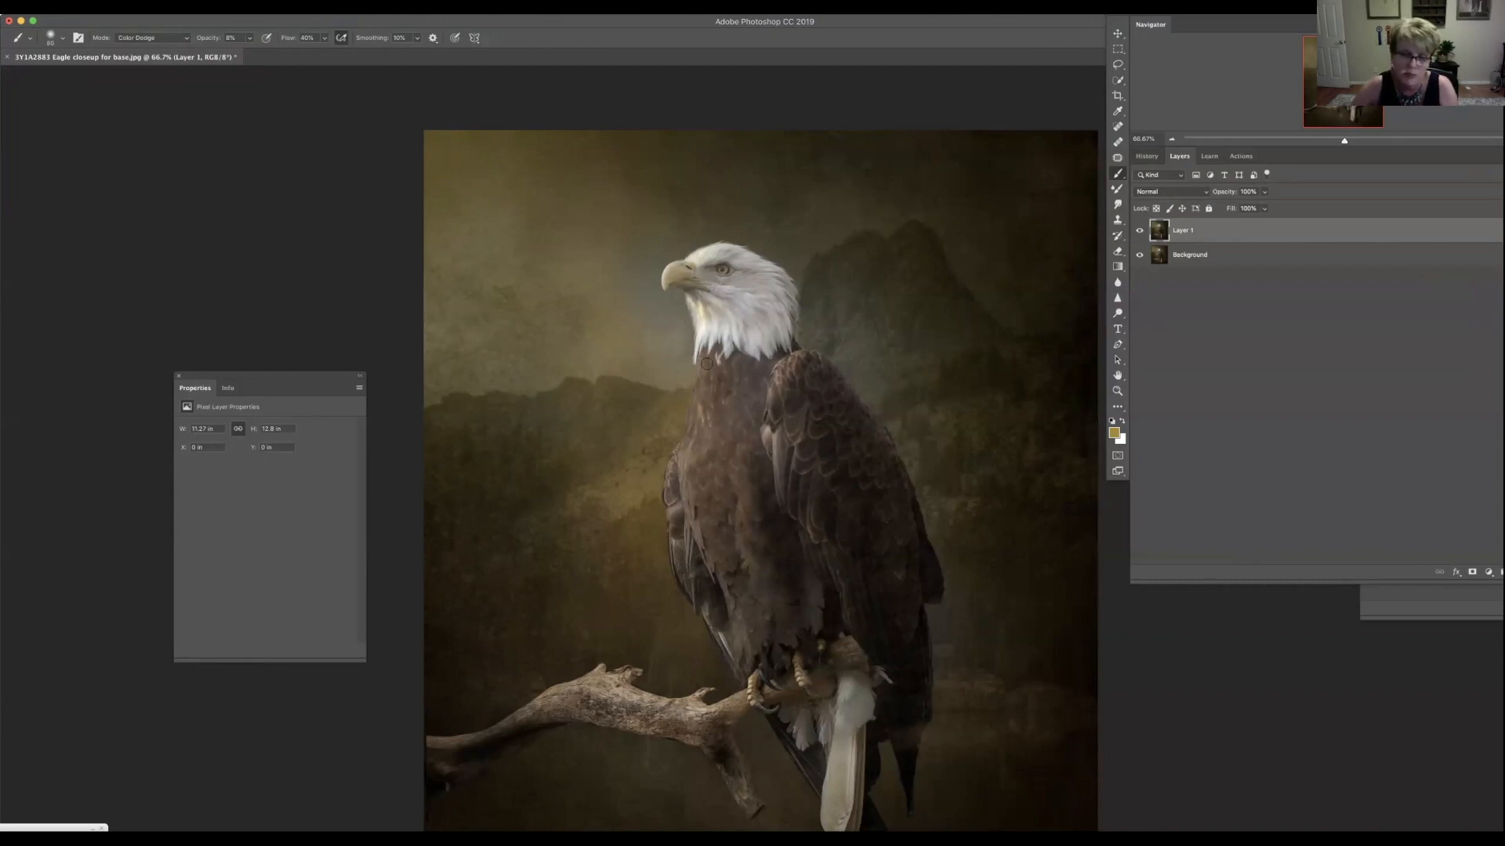
key("bracketright")
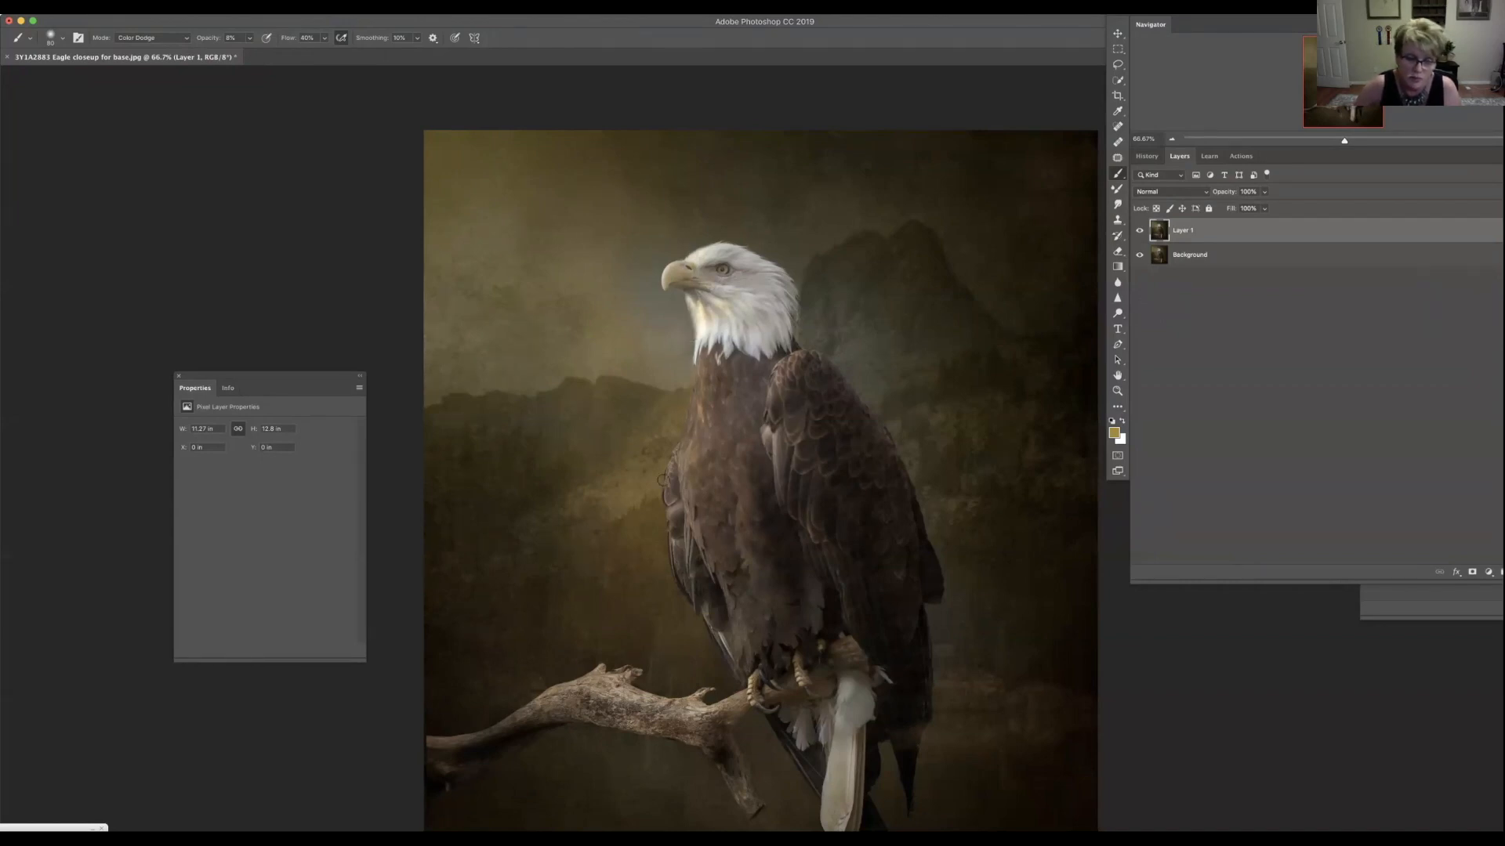
key("shift+7")
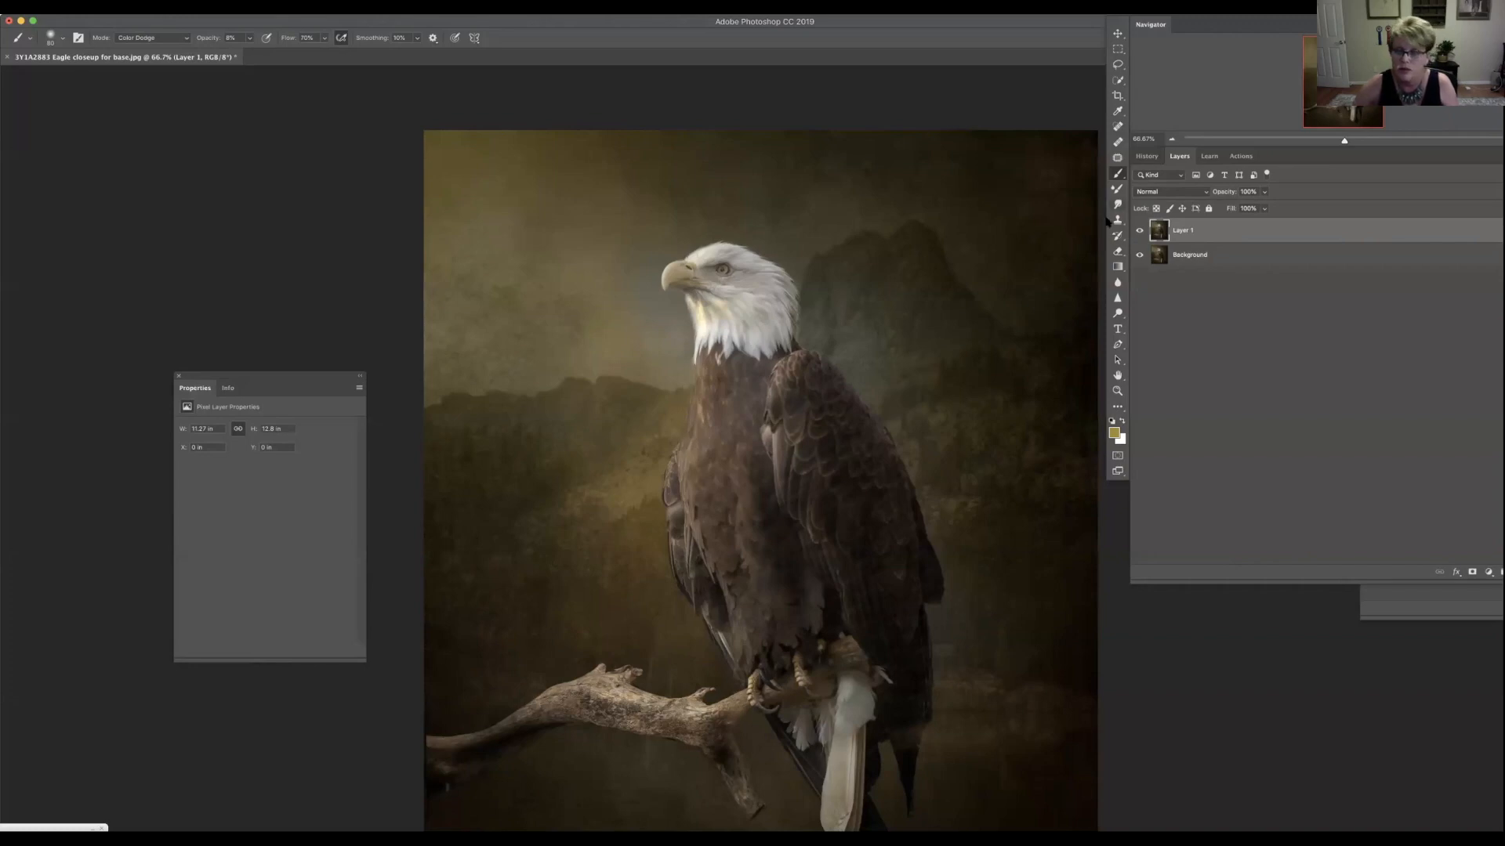
Step: Compare the eagle with and without the painted highlight layer, both close up and at a 50% view
left_click(1140, 228)
left_click(1140, 229)
left_click(1141, 228)
left_click(1141, 228)
key("super+minus")
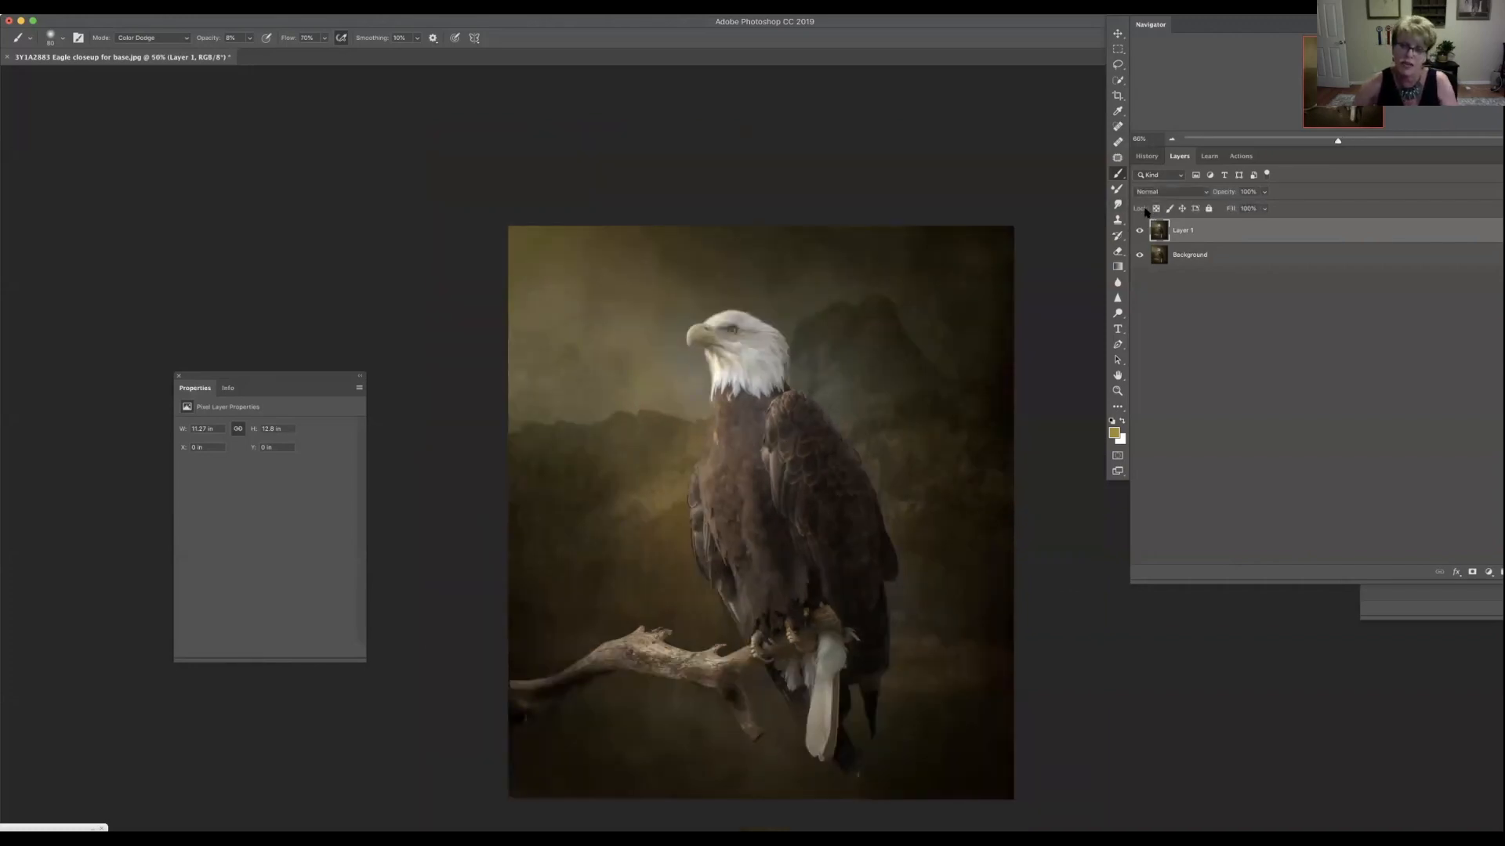
left_click(1140, 230)
left_click(1140, 229)
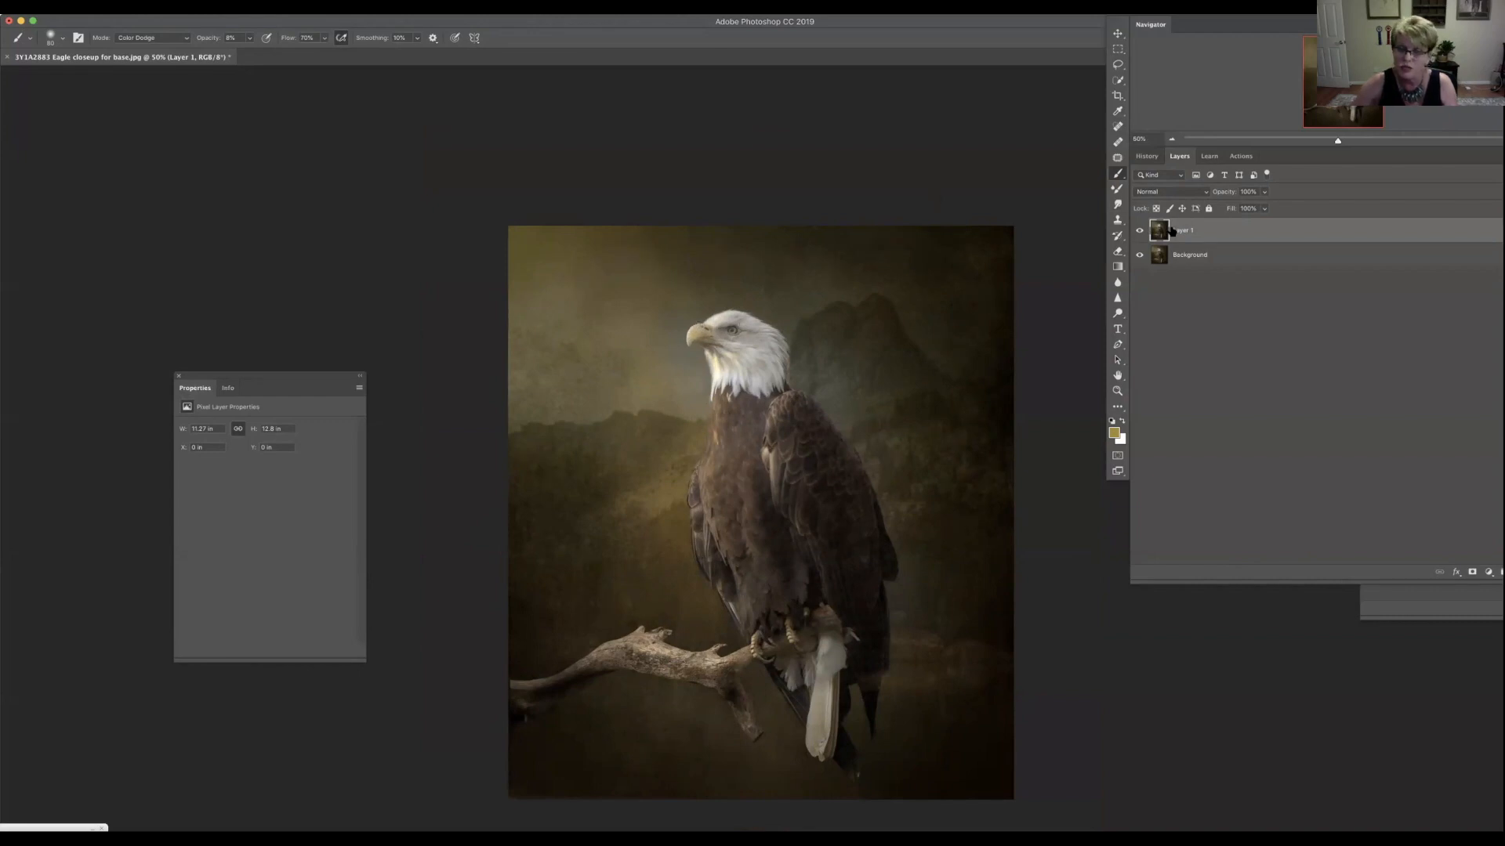
Step: Lower the opacity of the painted highlight layer to about 68% and compare the image with and without it
left_click_drag(1263, 195, 1252, 206)
left_click(1140, 230)
left_click(1140, 230)
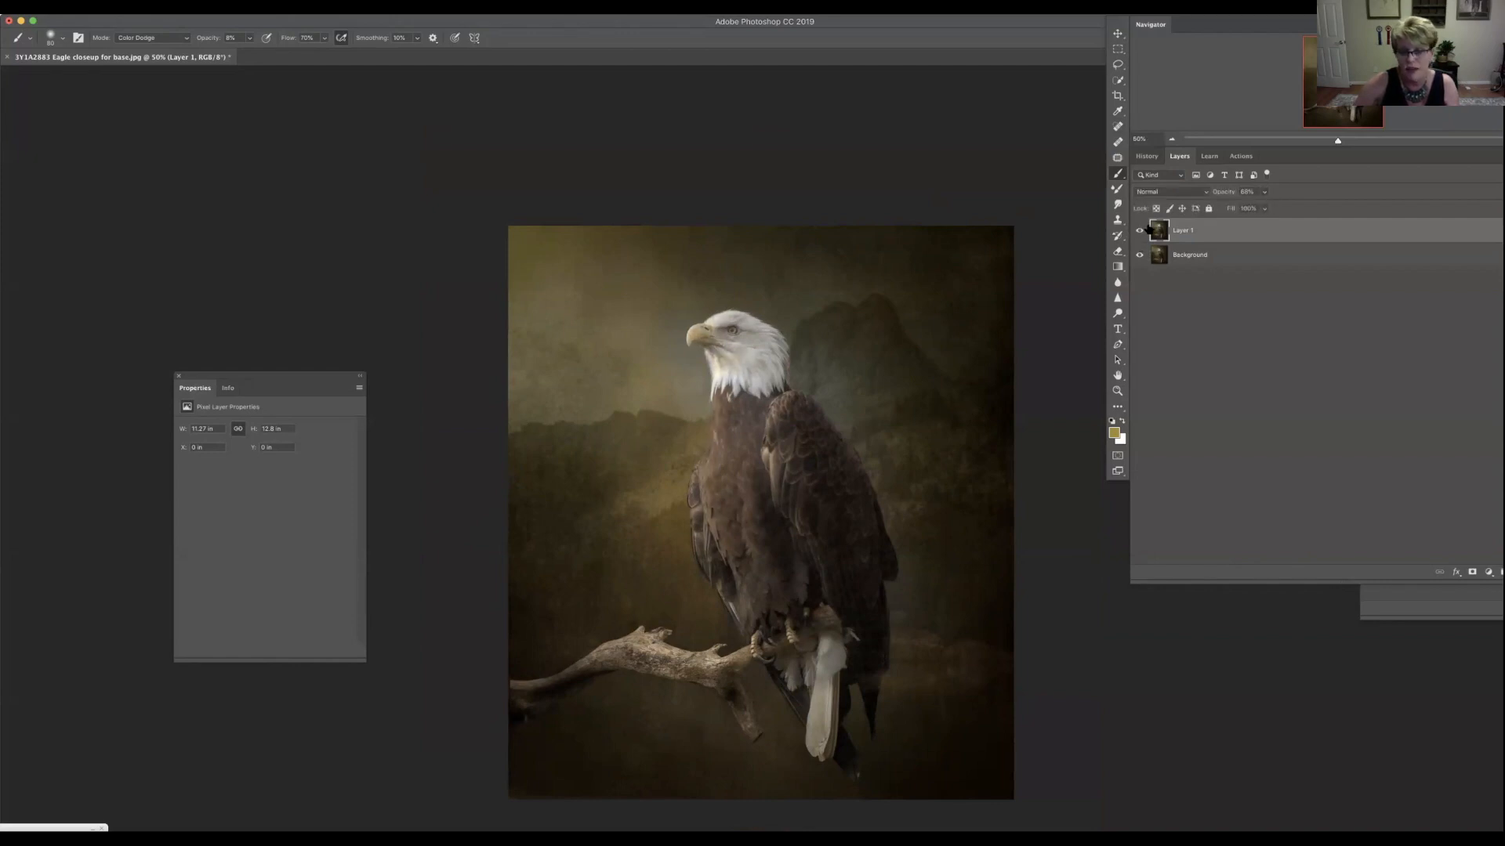
left_click(1141, 231)
left_click(1140, 229)
left_click(1140, 230)
left_click(1140, 230)
left_click(1140, 230)
left_click(1140, 229)
left_click(1141, 230)
left_click(1138, 228)
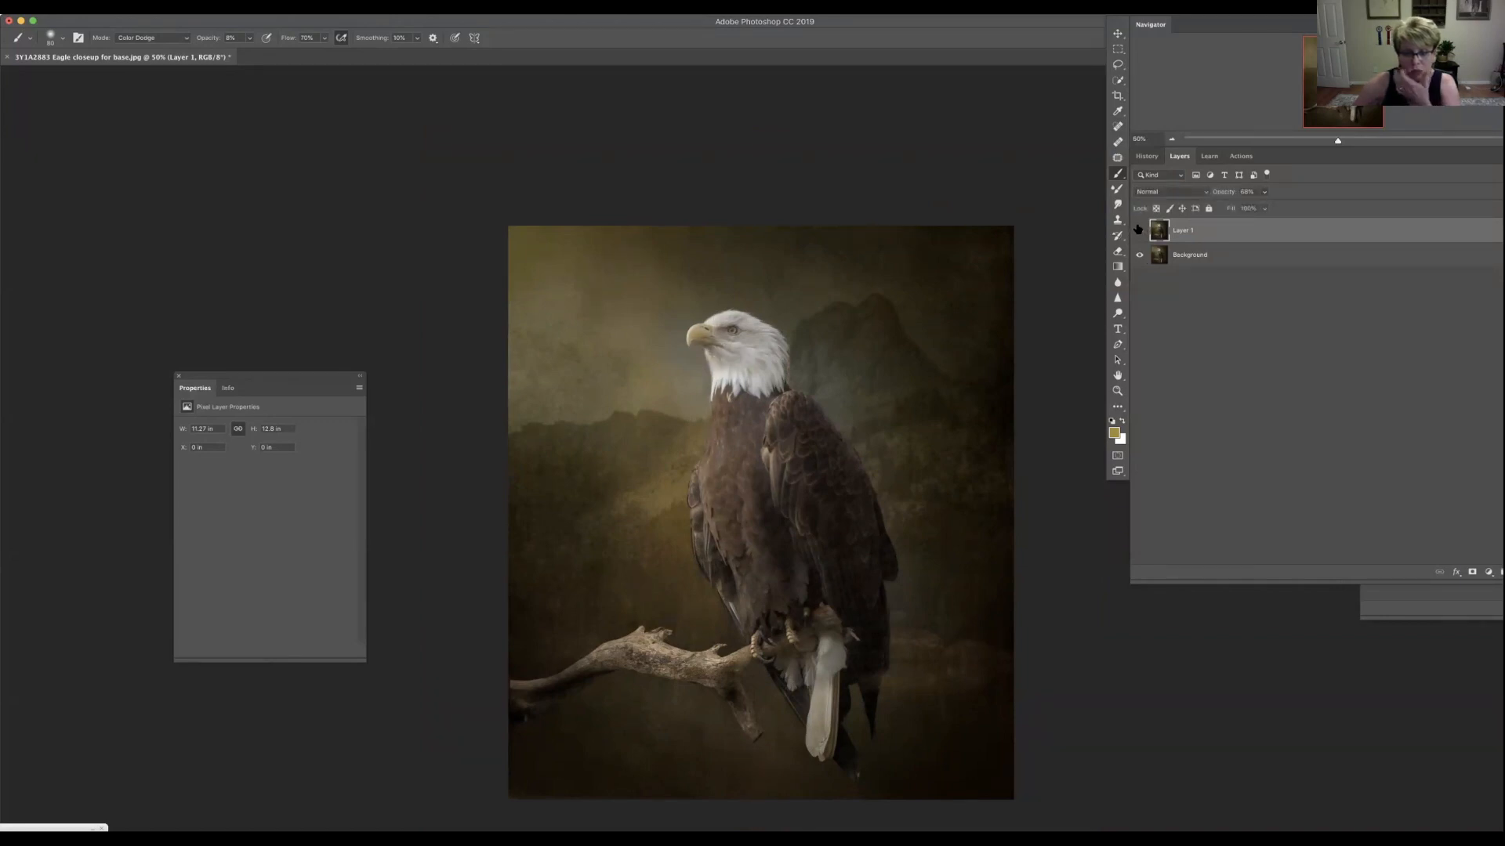
Step: Merge the highlight layer into the background, bring the layer controls fully into view, and unlock the background layer
left_click(1232, 260, "shift")
key("super+e")
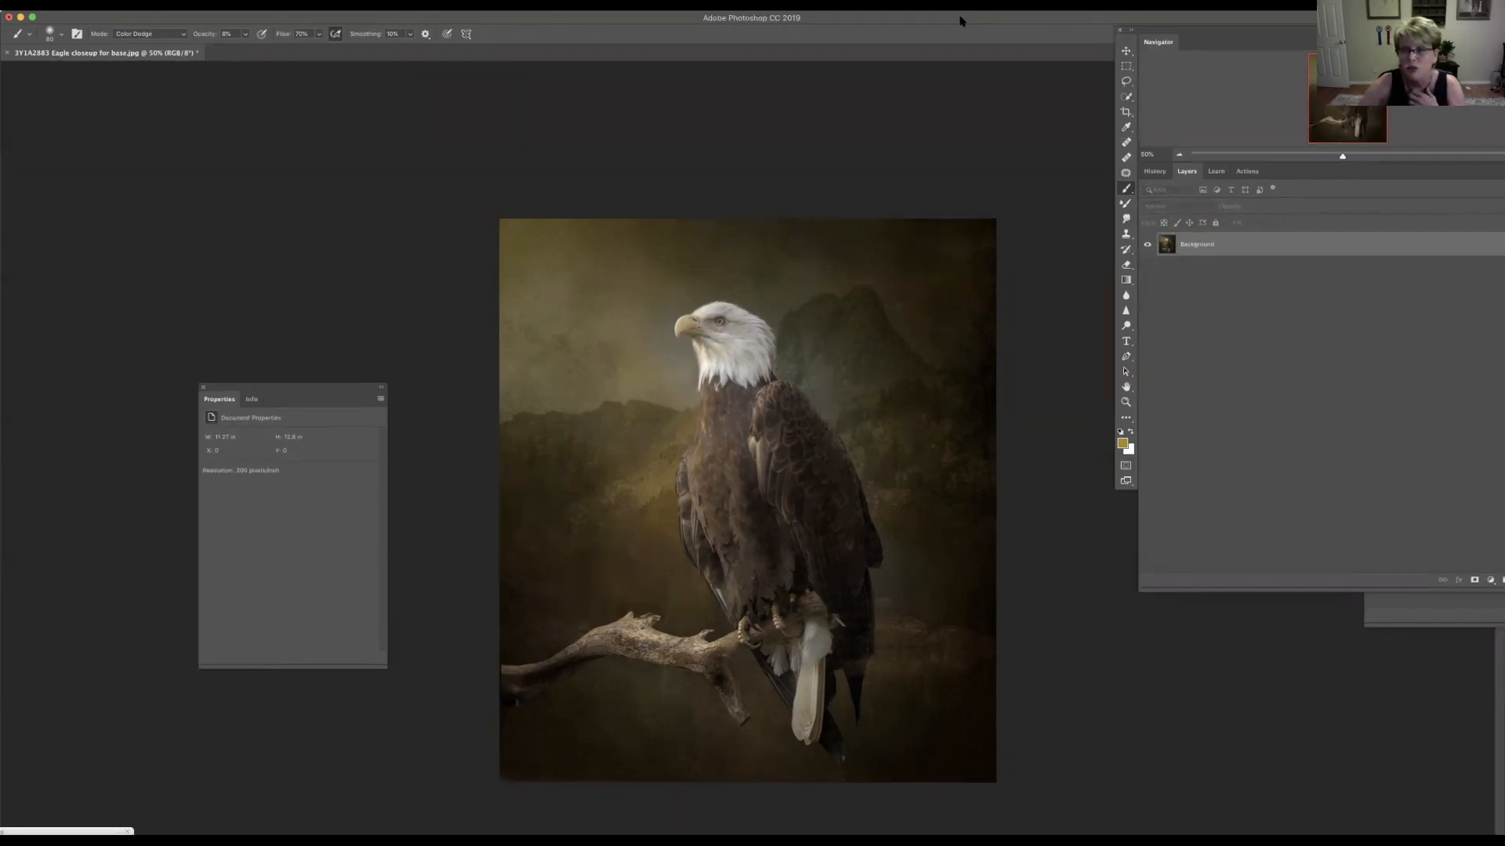
left_click_drag(1205, 38, 1196, 28)
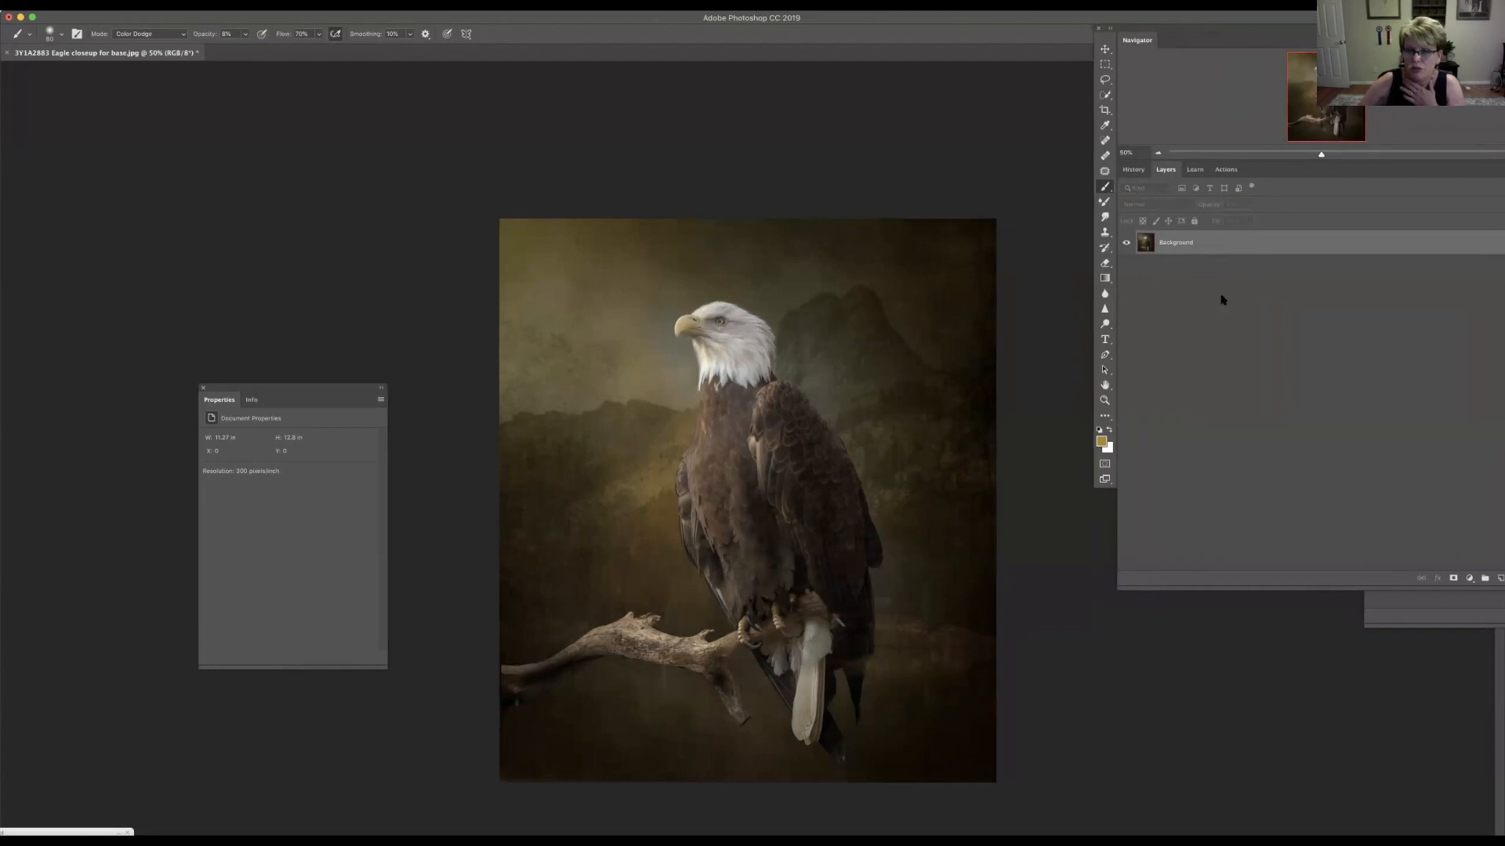
left_click_drag(1189, 31, 1117, 33)
left_click(1442, 242)
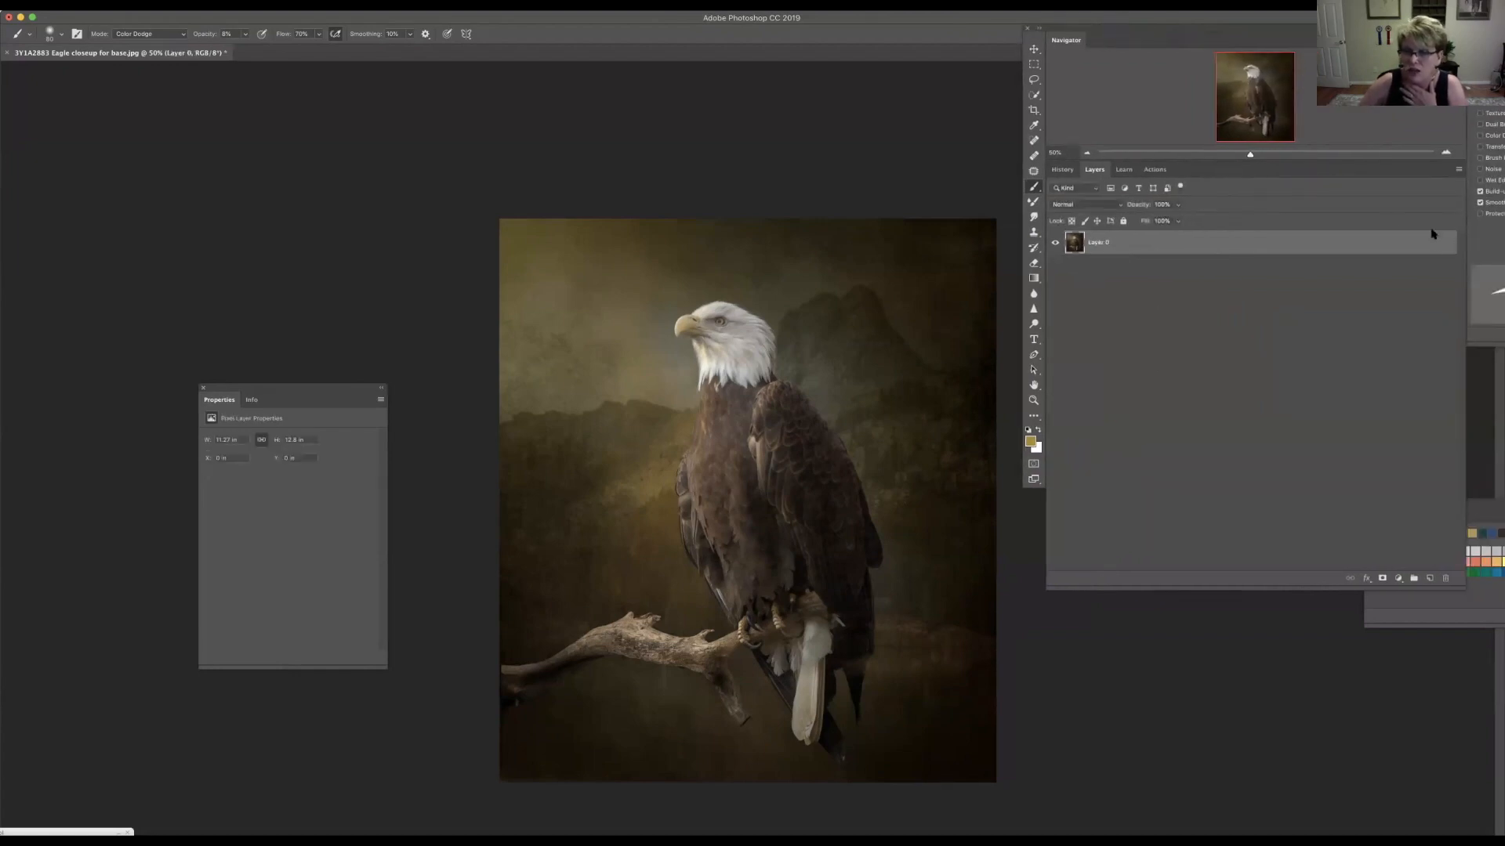
Step: Add a new empty layer in Normal mode at 100% opacity above Layer 0
left_click(206, 6)
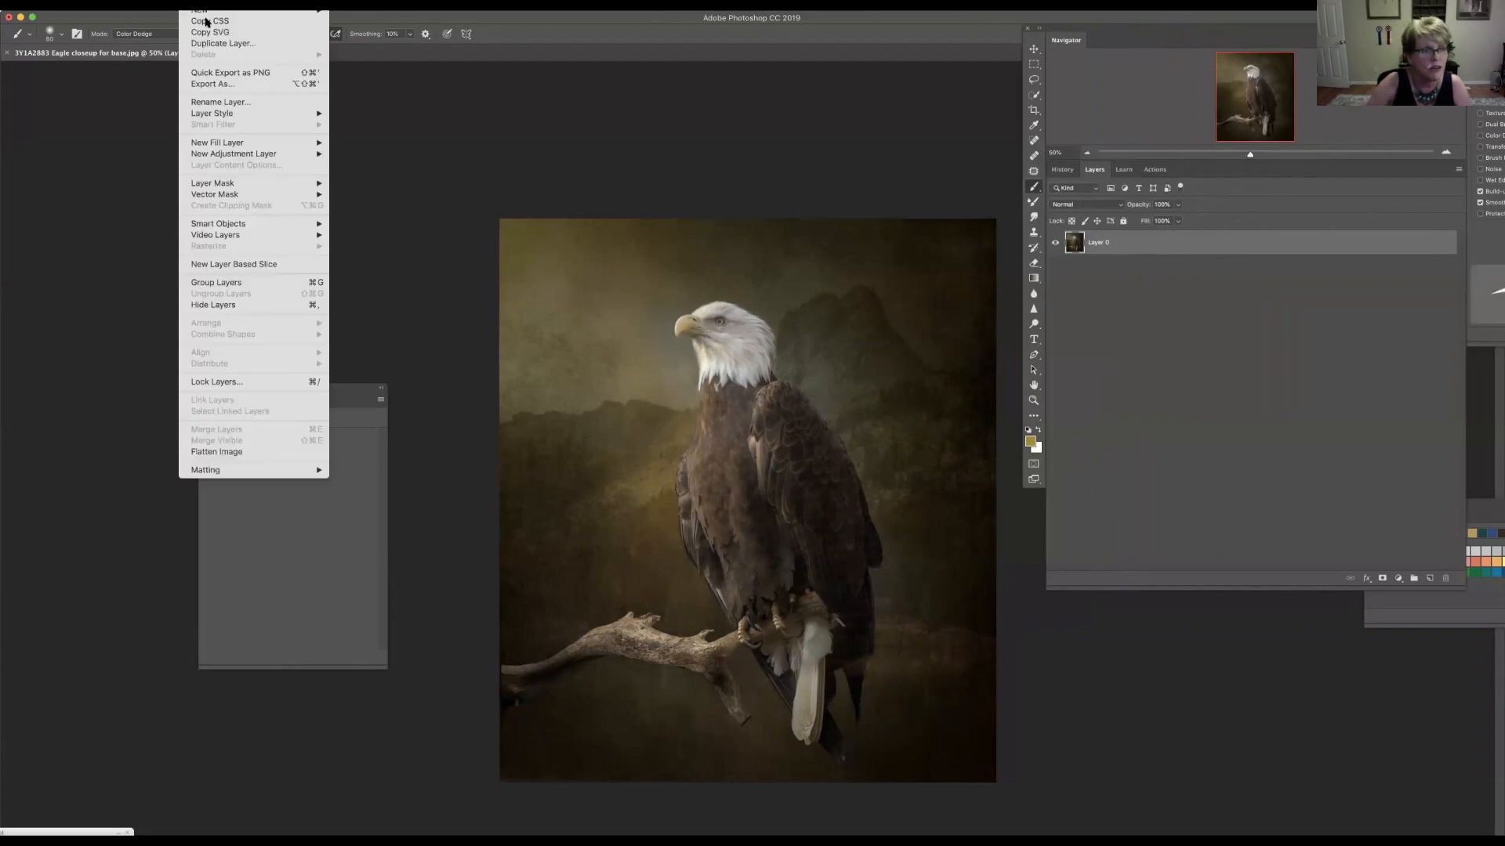
mouse_move(204, 10)
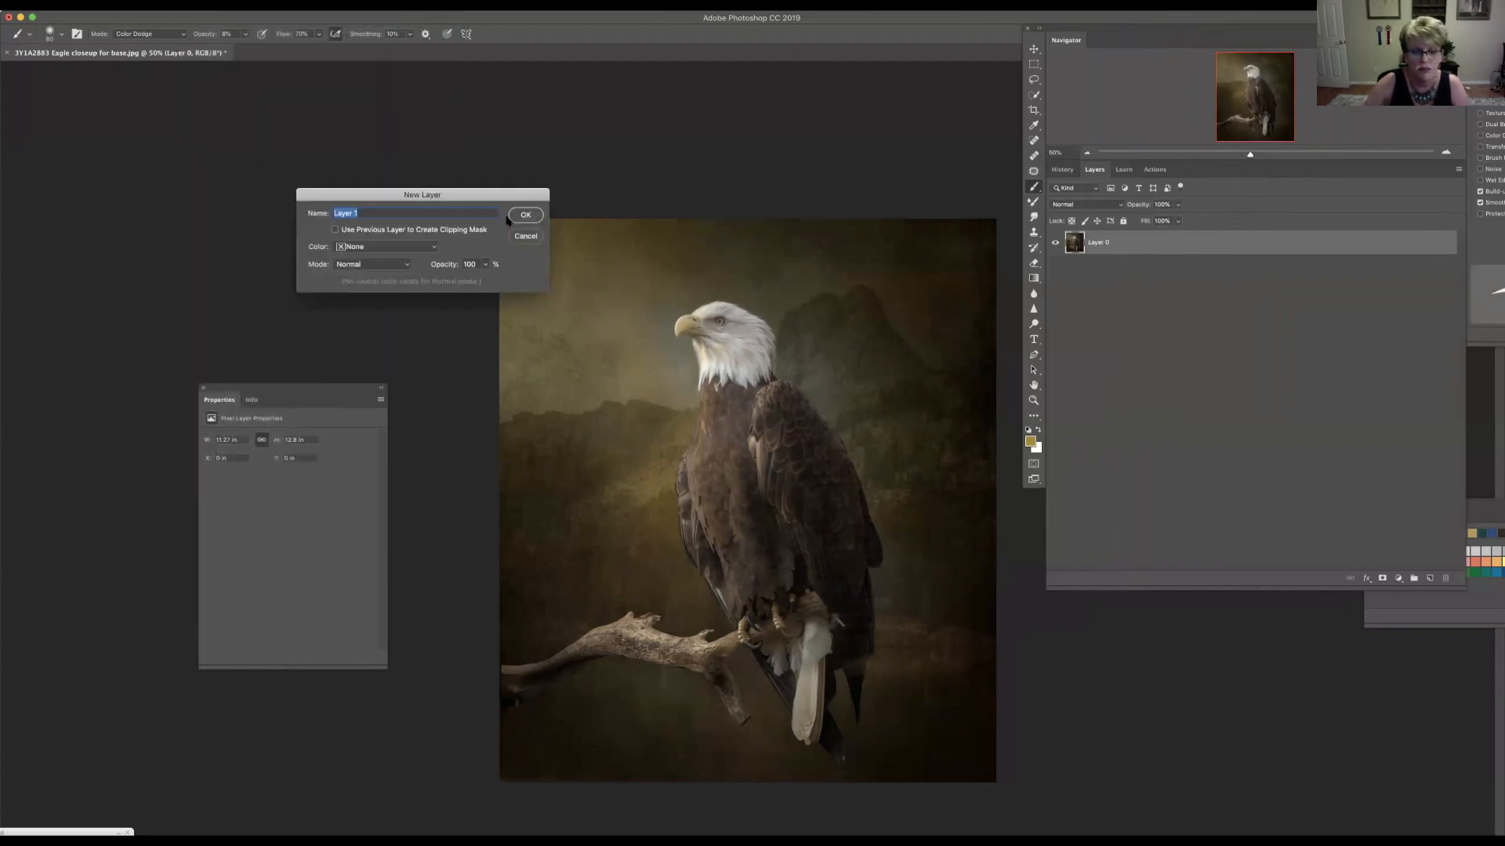
key("Return")
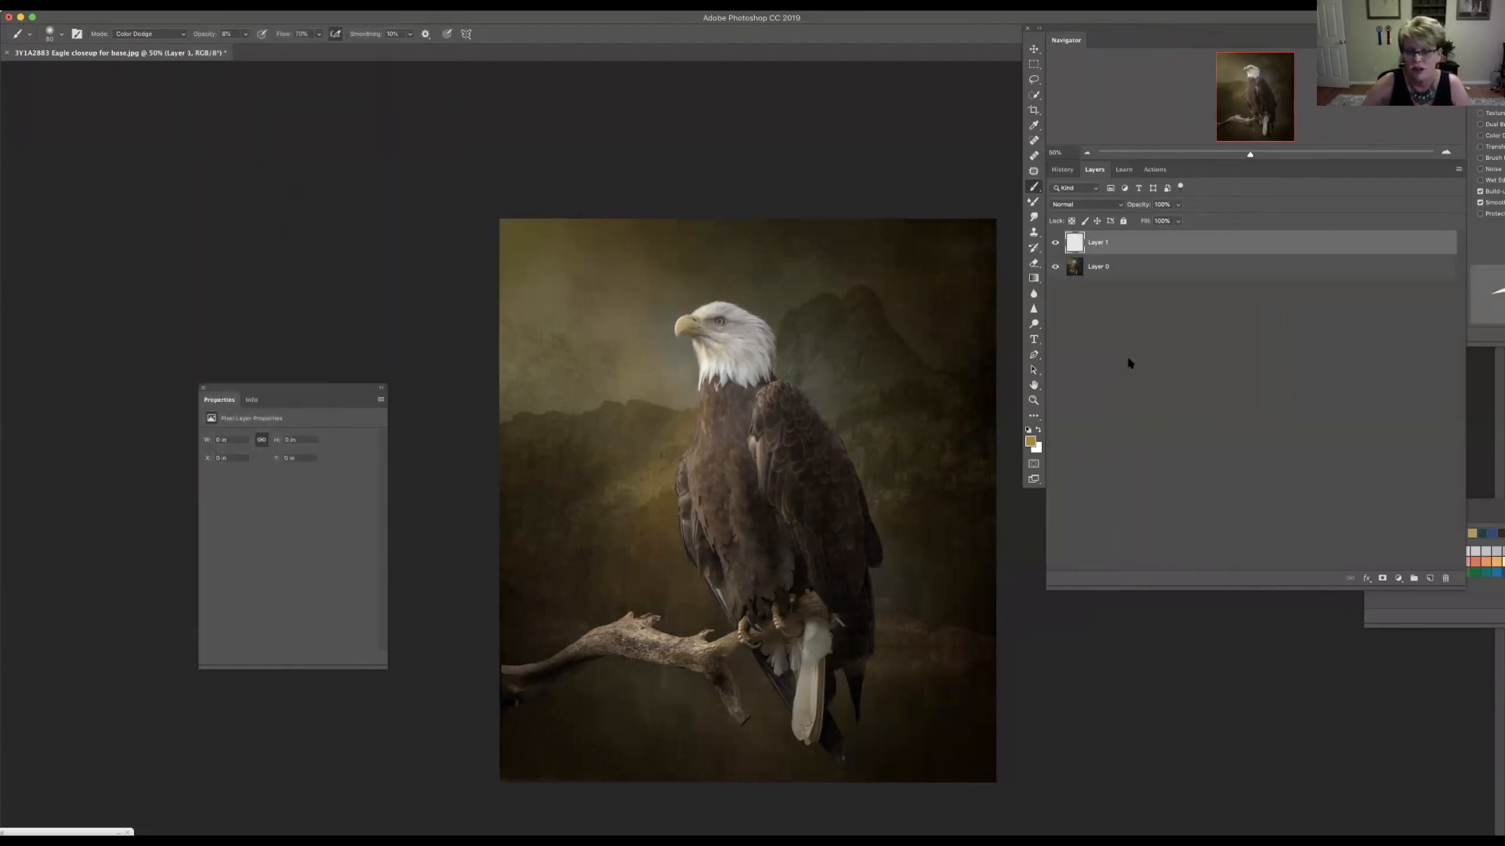
Step: Sample the very dark brown from the picture's upper-right corner and fill the empty Layer 1 with it using the Paint Bucket
left_click(1034, 127)
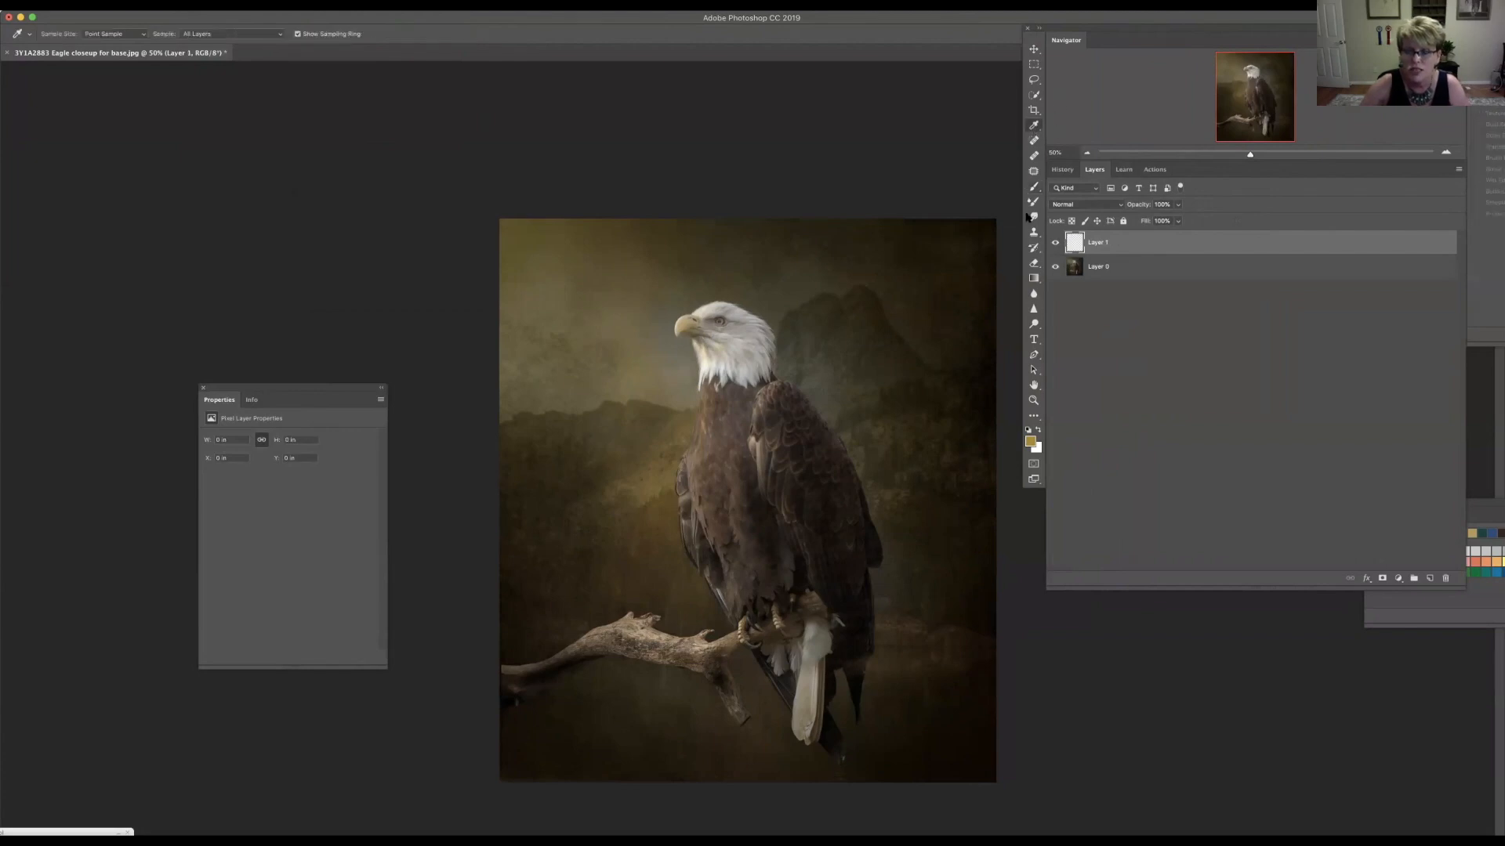
left_click(1129, 269)
left_click(989, 237)
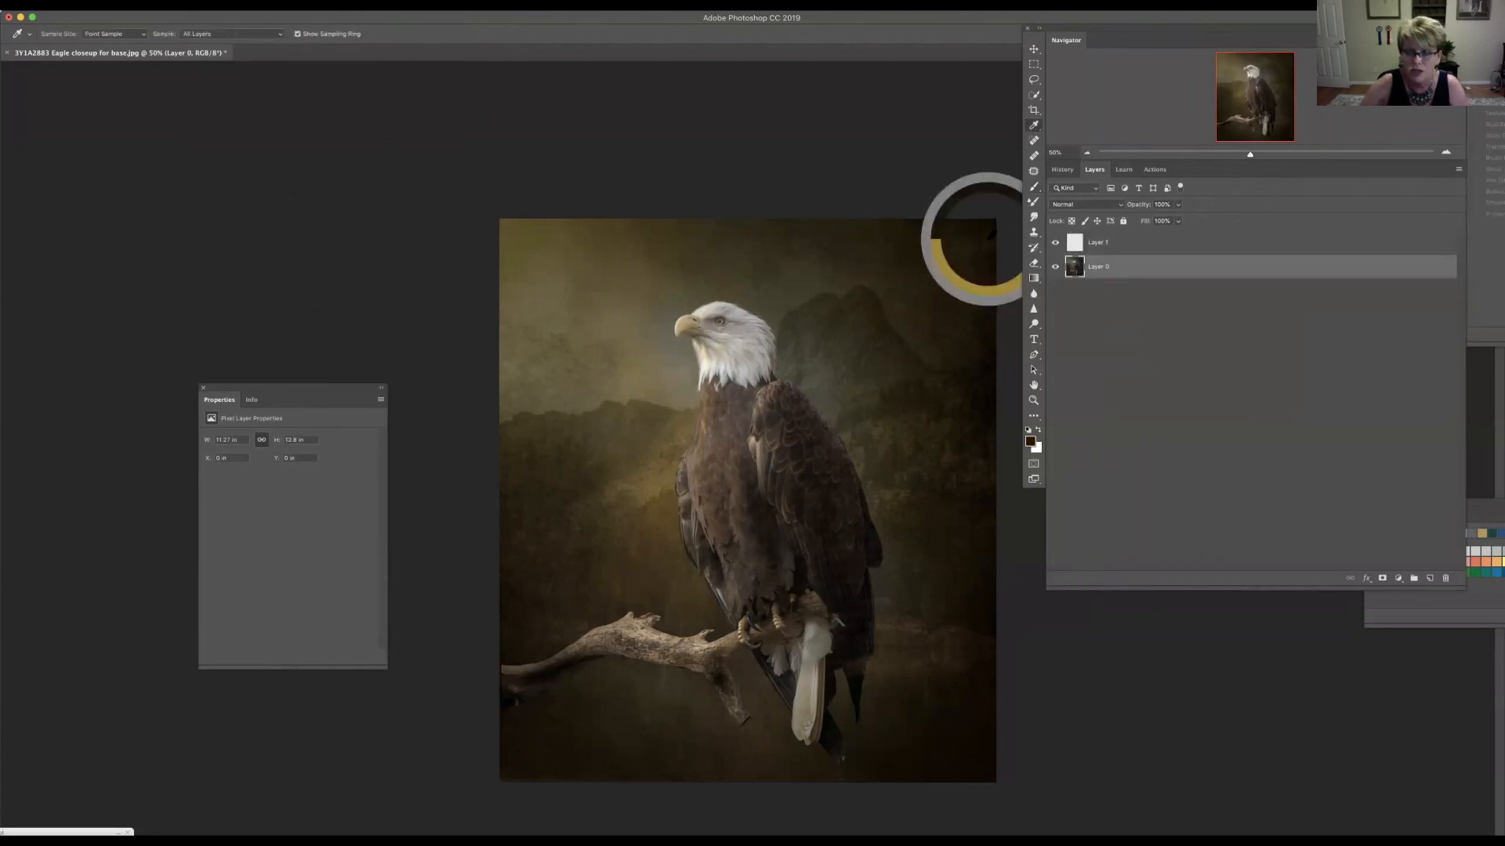
left_click_drag(1034, 279, 1082, 290)
left_click(1111, 247)
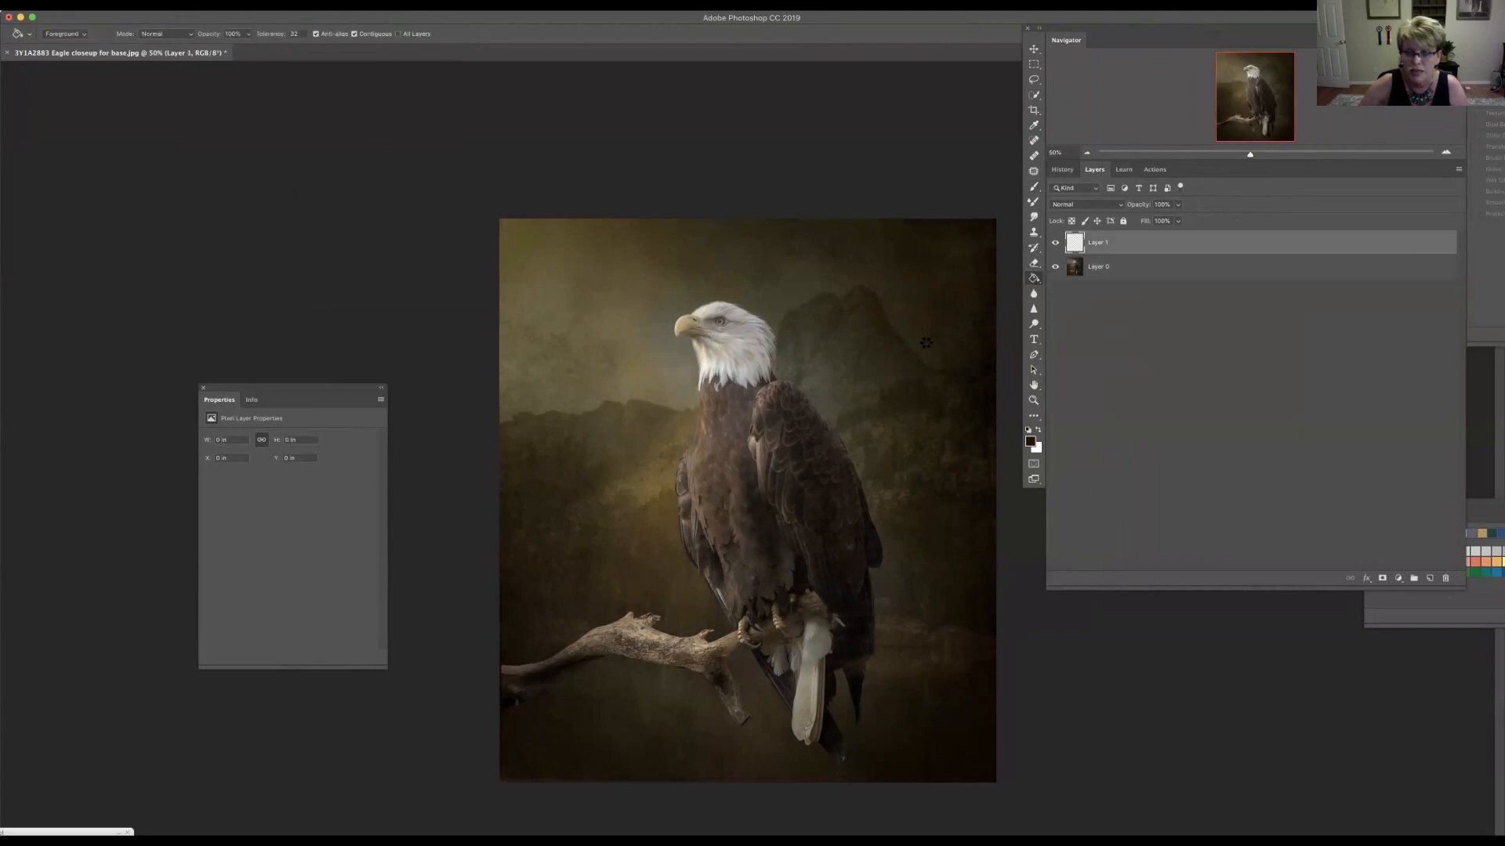
left_click(921, 337)
Step: Move the dark-filled Layer 1 beneath Layer 0 and duplicate Layer 0
left_click_drag(1129, 242, 1128, 298)
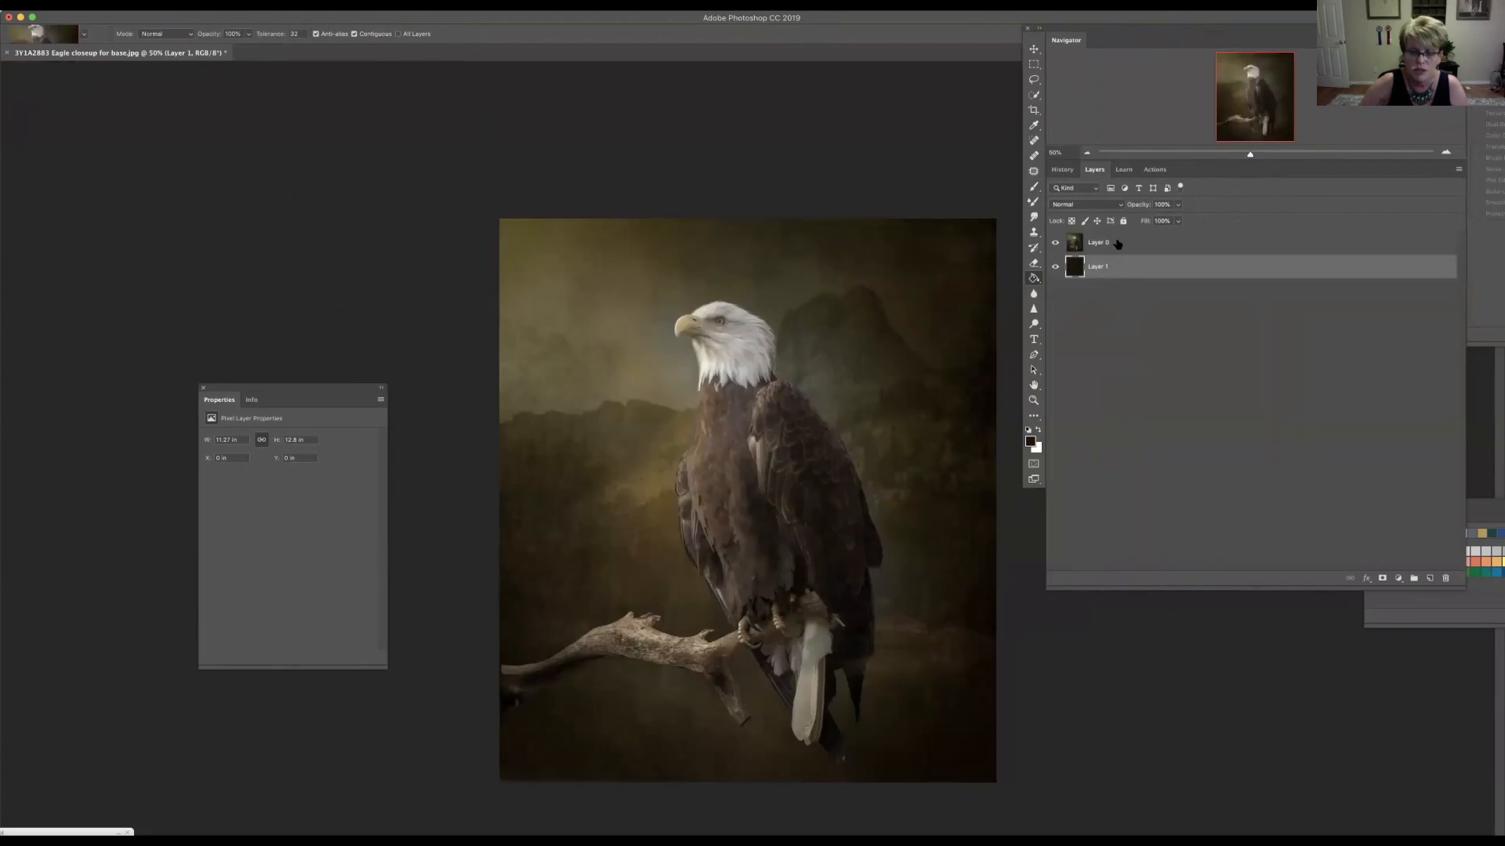
left_click(1119, 246)
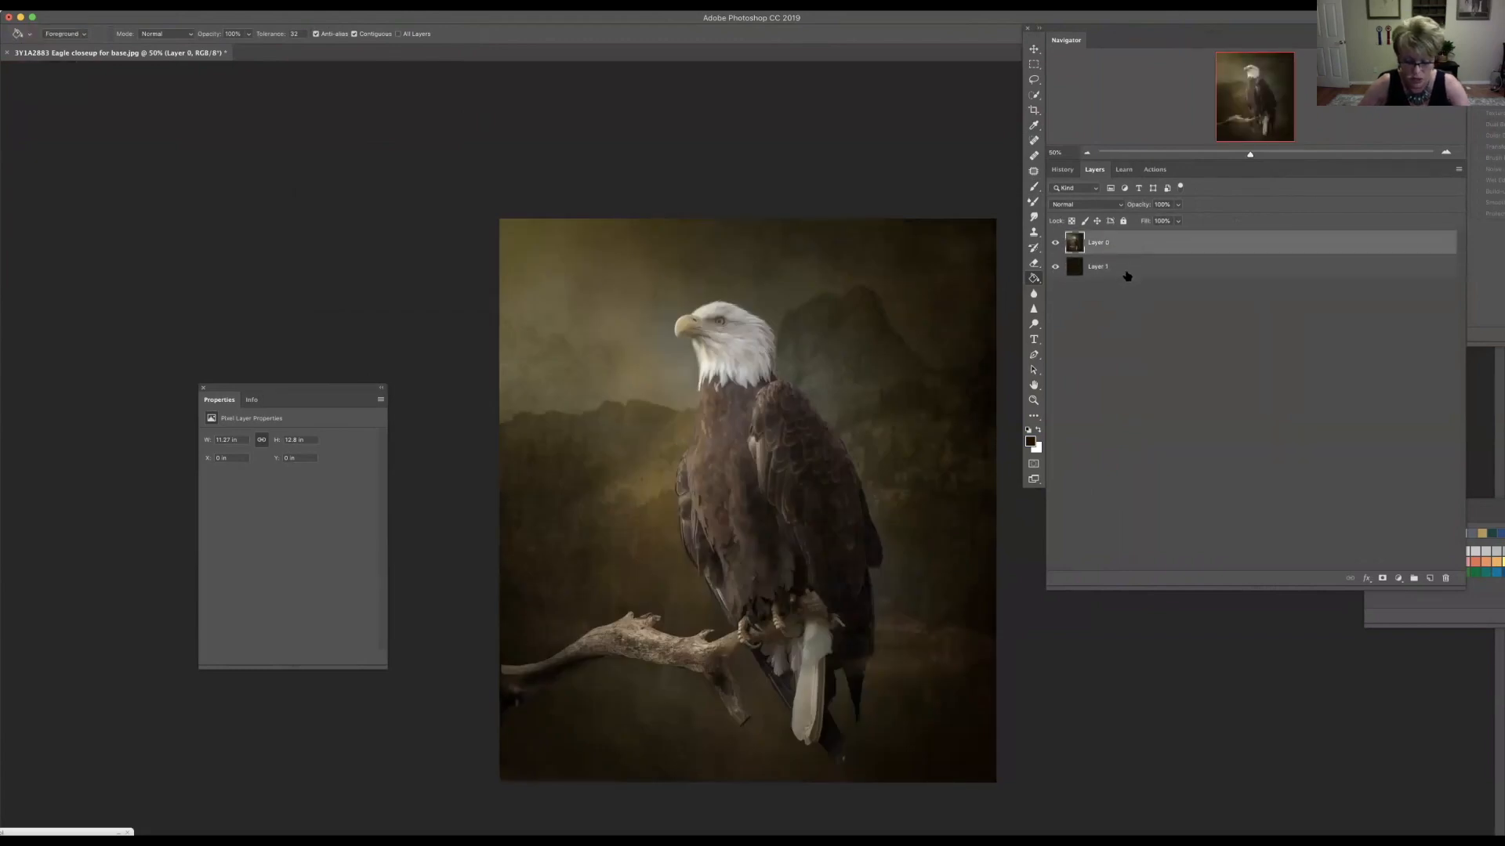
key("super+j")
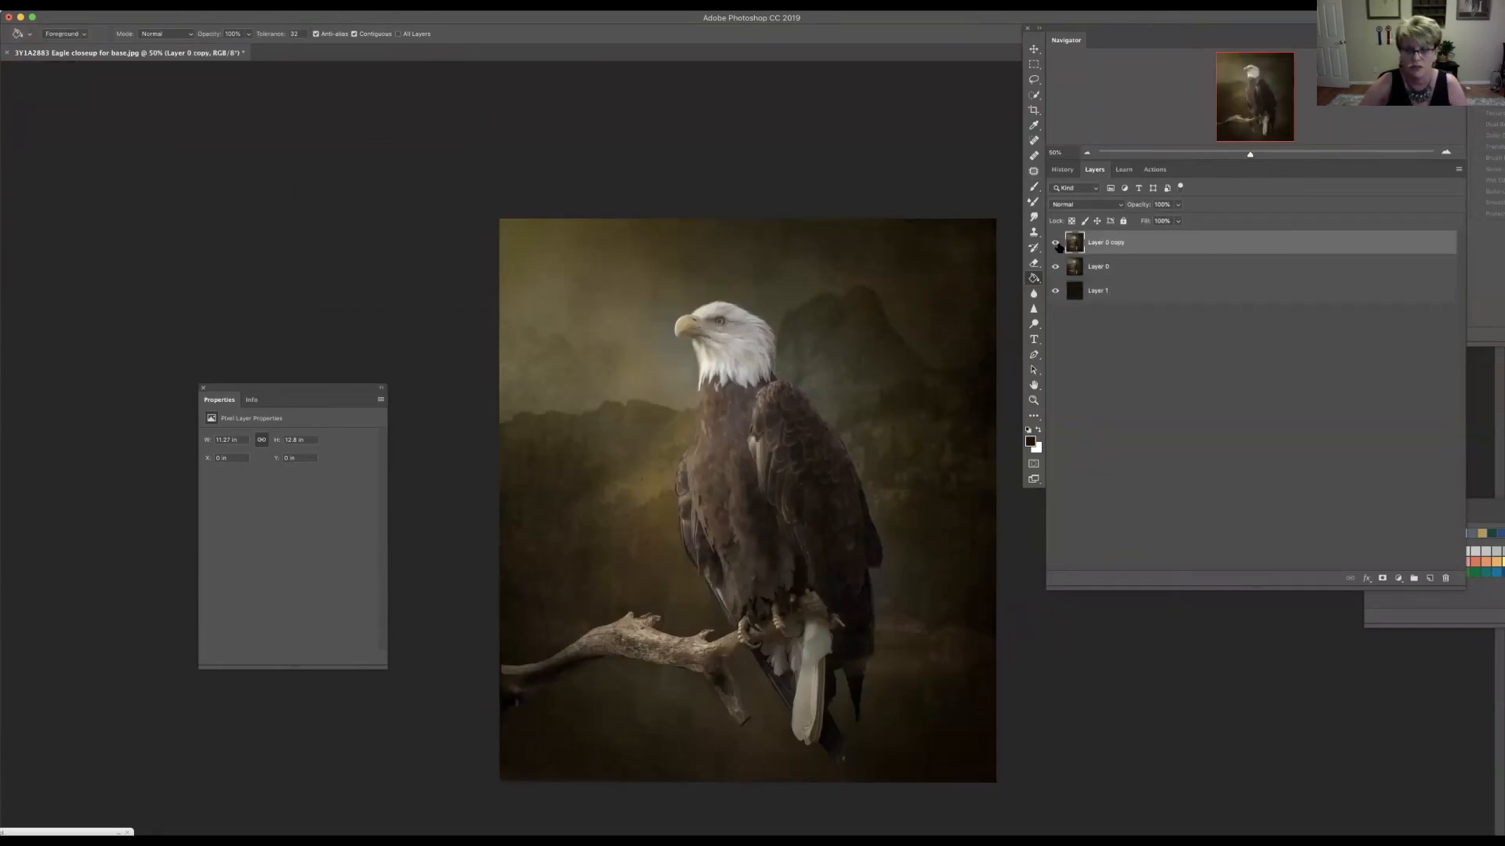
Step: Hide Layer 0 copy and make a tall elliptical selection around the eagle on Layer 0, centring it on the bird
left_click(1054, 243)
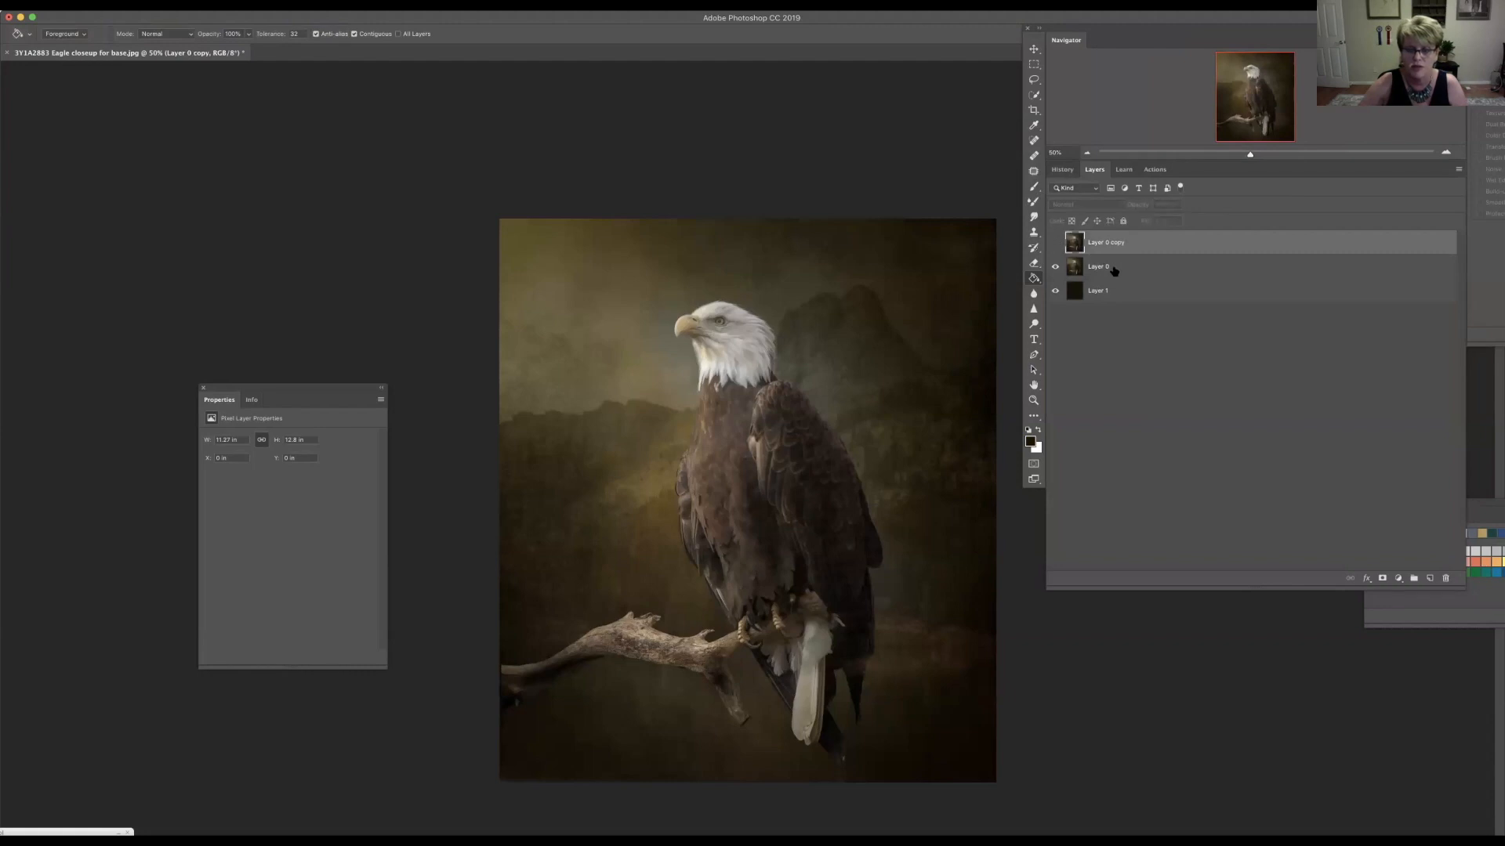
left_click(1114, 271)
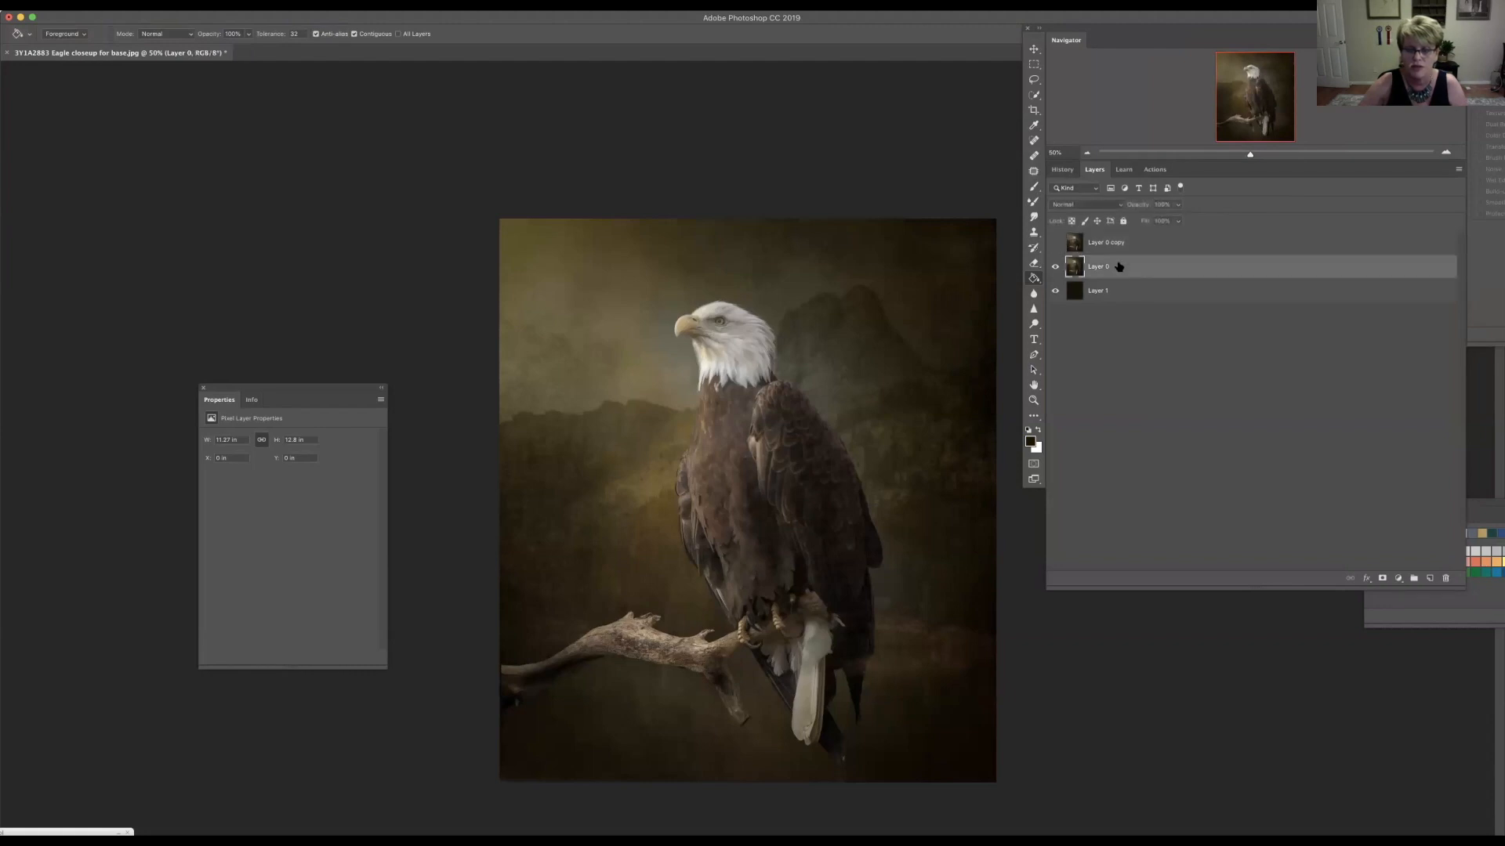
left_click(1035, 65)
left_click(1099, 74)
left_click_drag(592, 264, 956, 777)
left_click_drag(834, 576, 810, 561)
left_click_drag(591, 243, 669, 355)
left_click_drag(846, 579, 989, 781)
left_click_drag(886, 518, 856, 513)
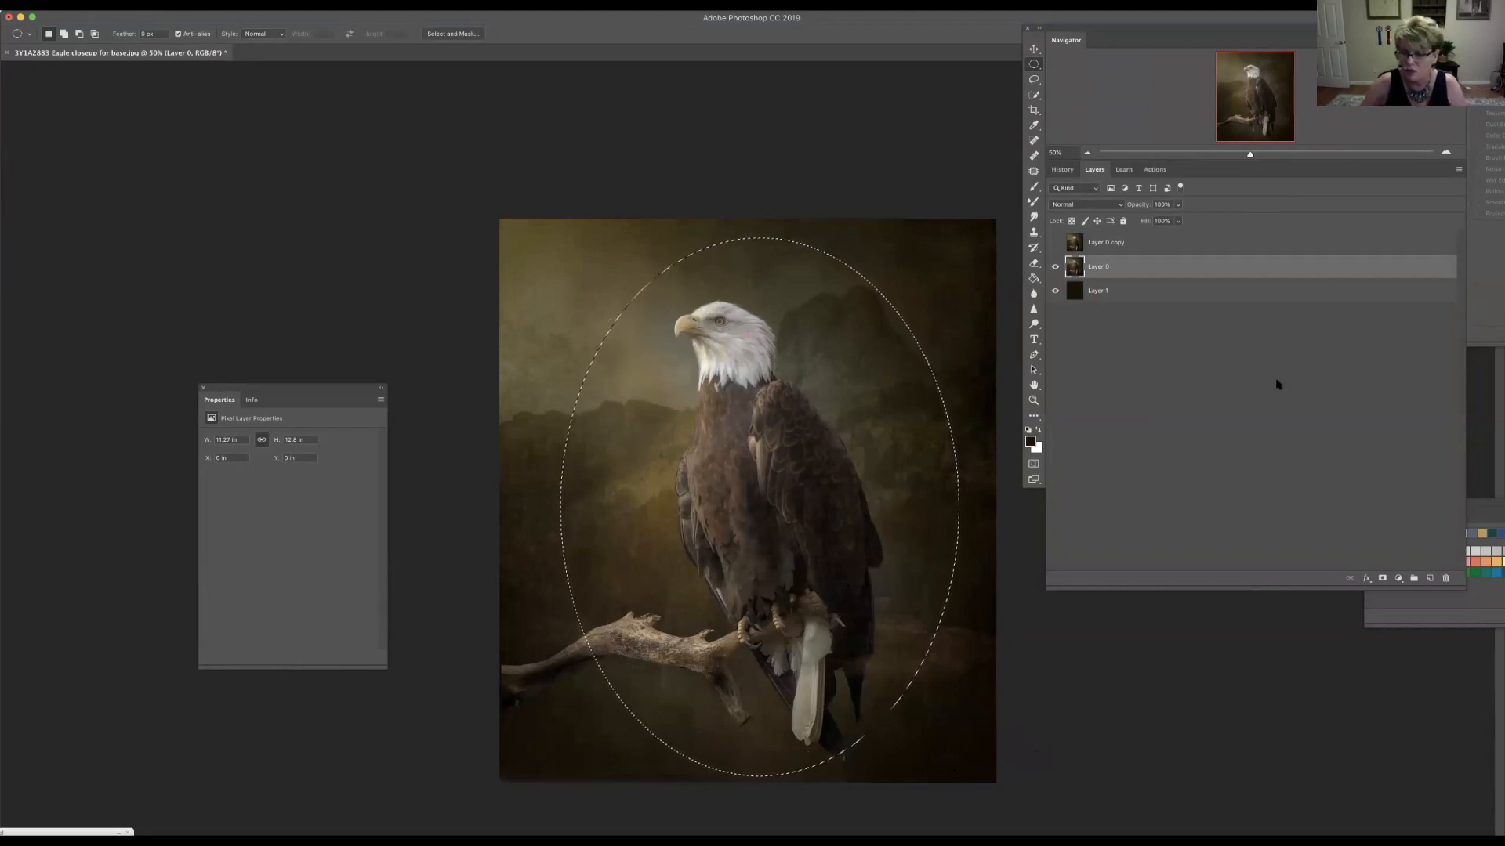
Step: Mask Layer 0 to the elliptical selection and apply the mask permanently to the layer
left_click(1399, 580)
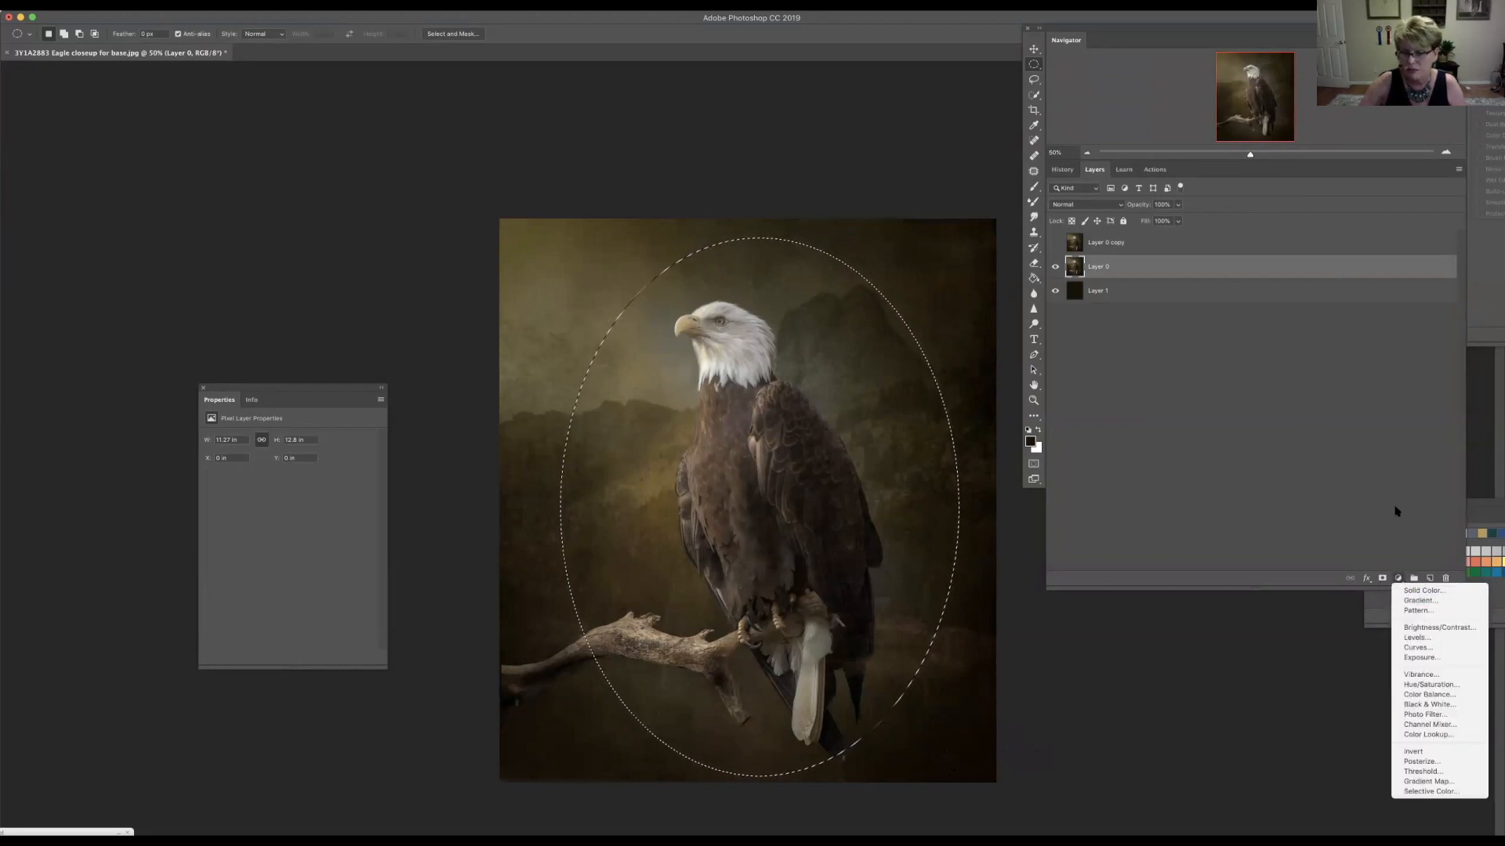
left_click(1381, 572)
left_click(1382, 578)
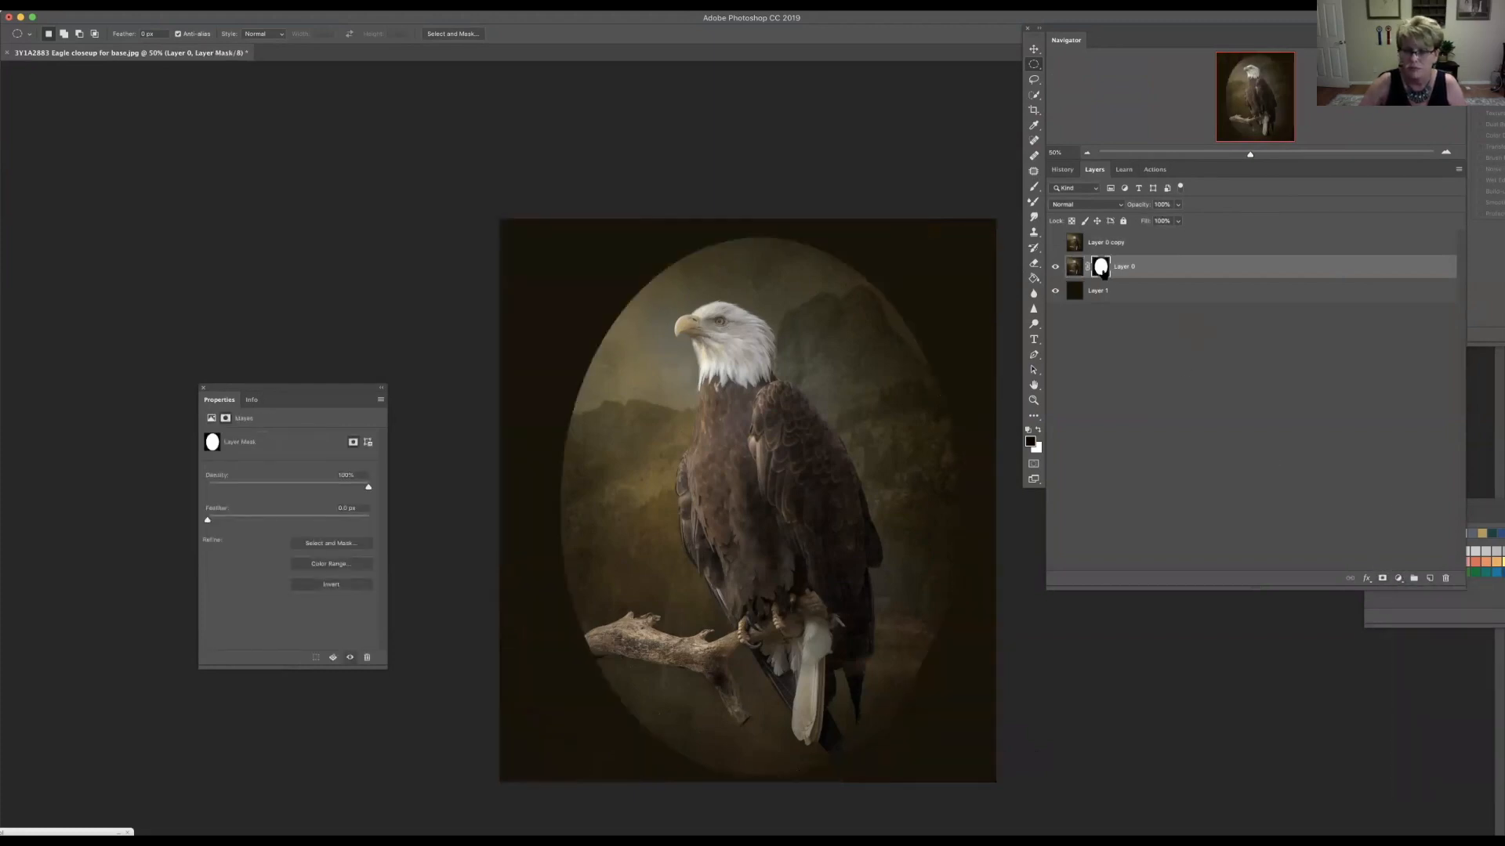
left_click(1132, 276)
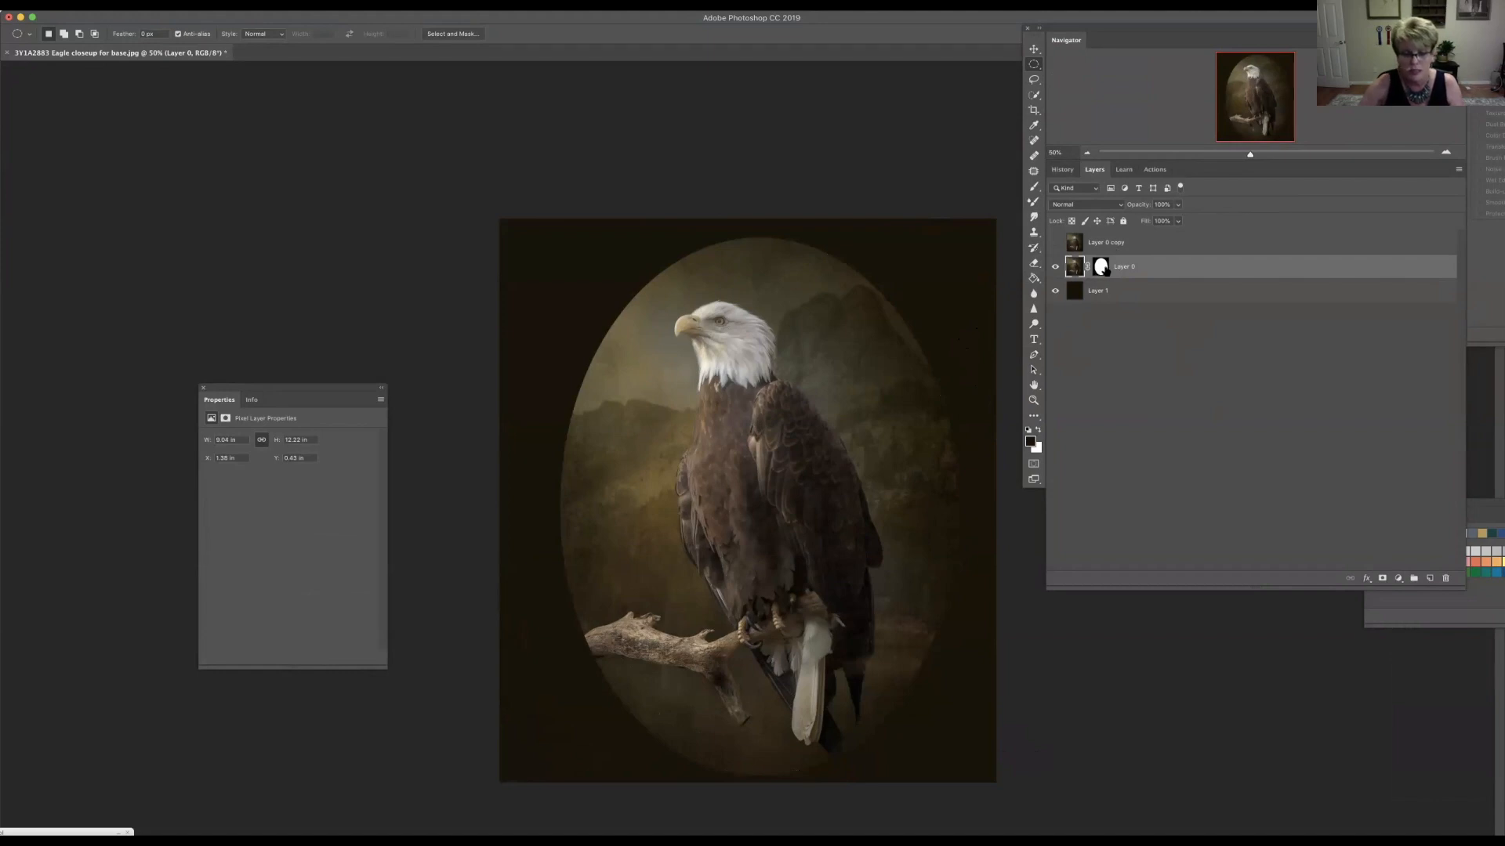
left_click(1104, 270)
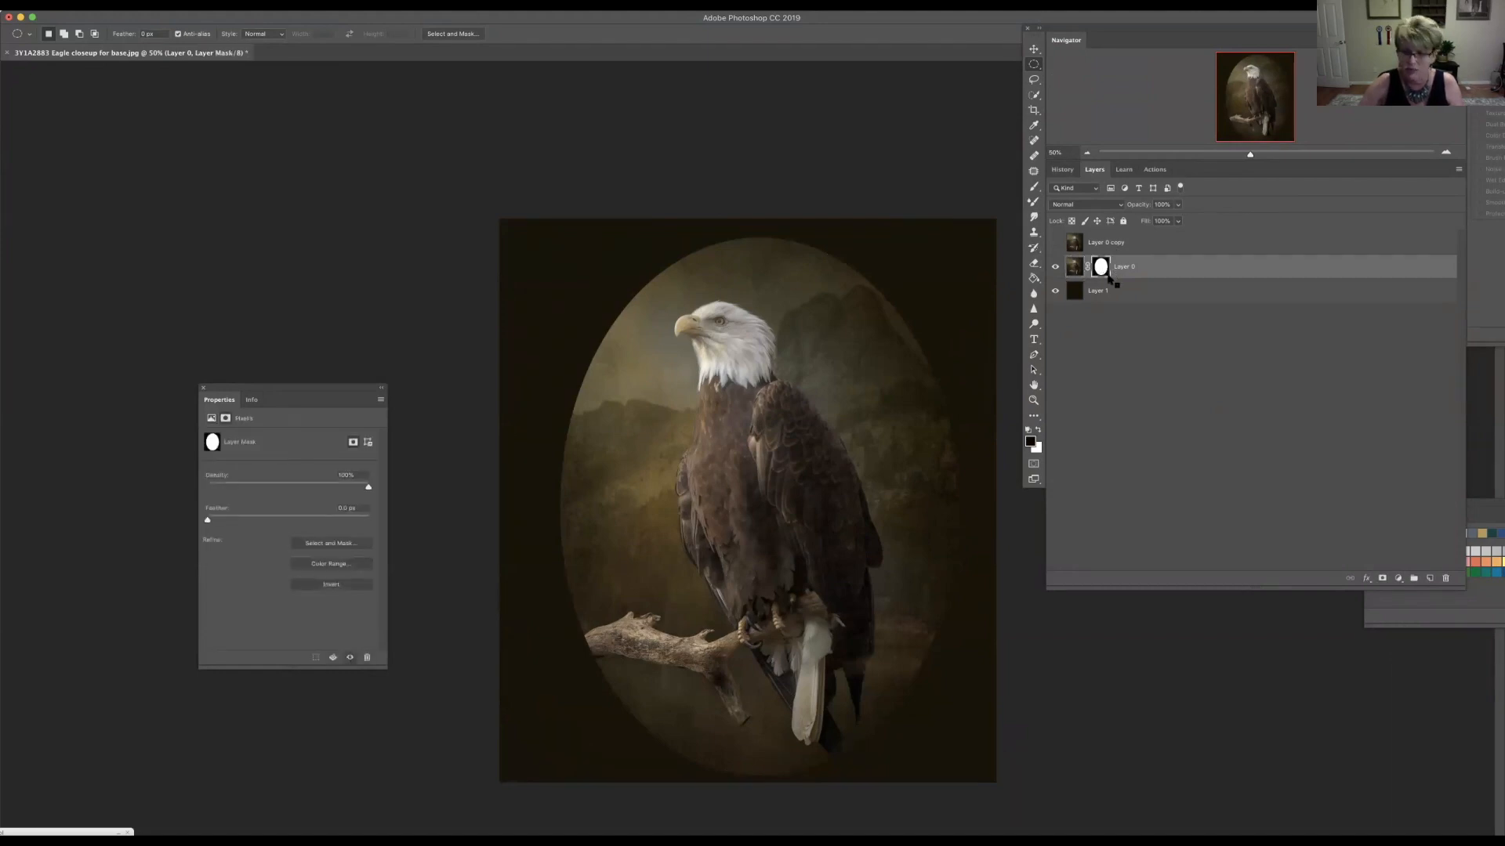
right_click(1103, 271)
left_click(1136, 299)
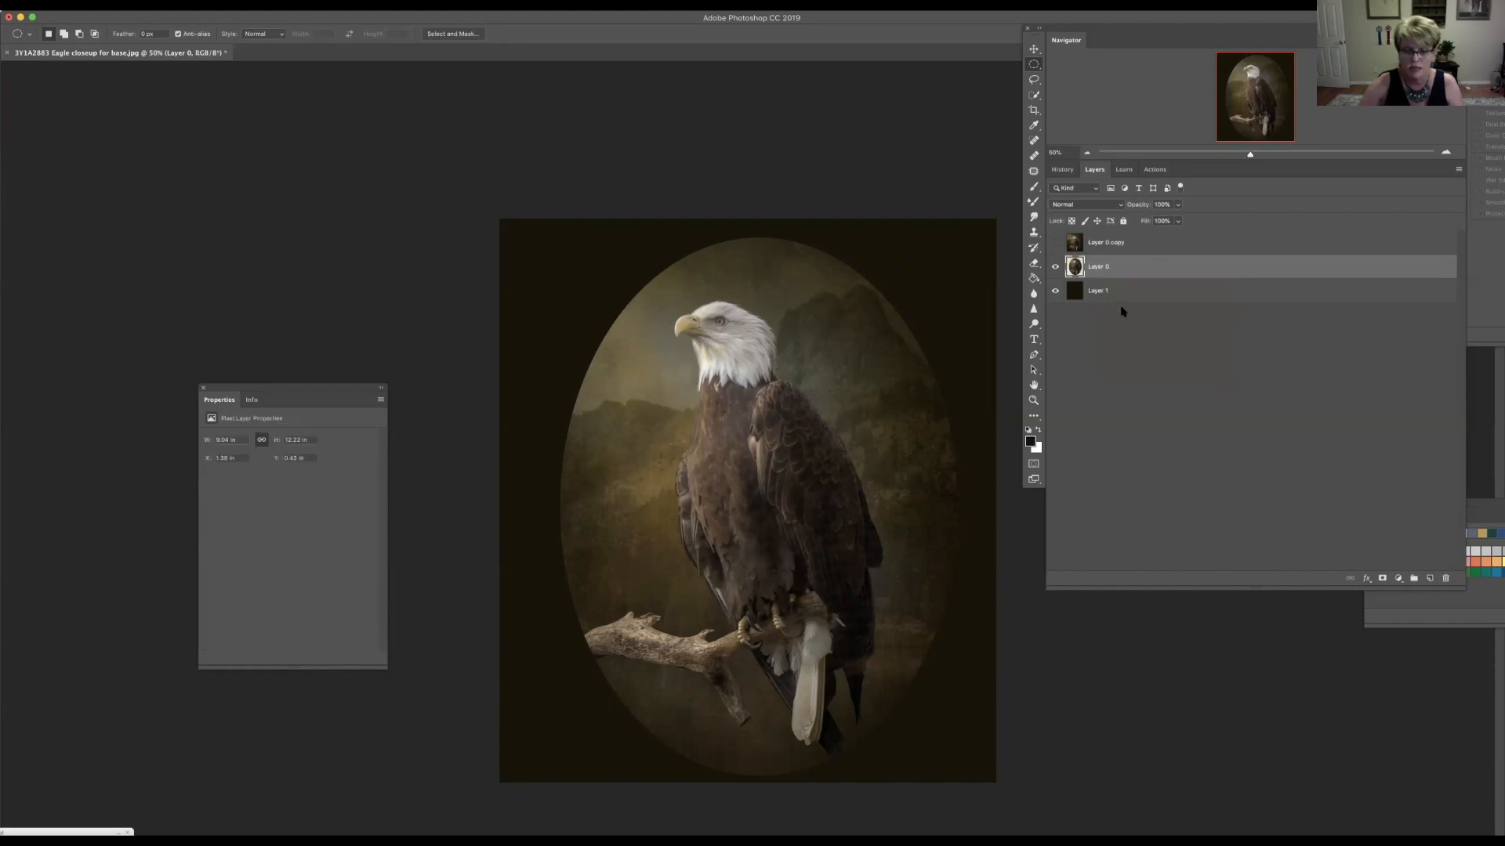
Step: Show Layer 0 copy and give it a layer mask inverted to black
left_click(1141, 245)
left_click(1055, 243)
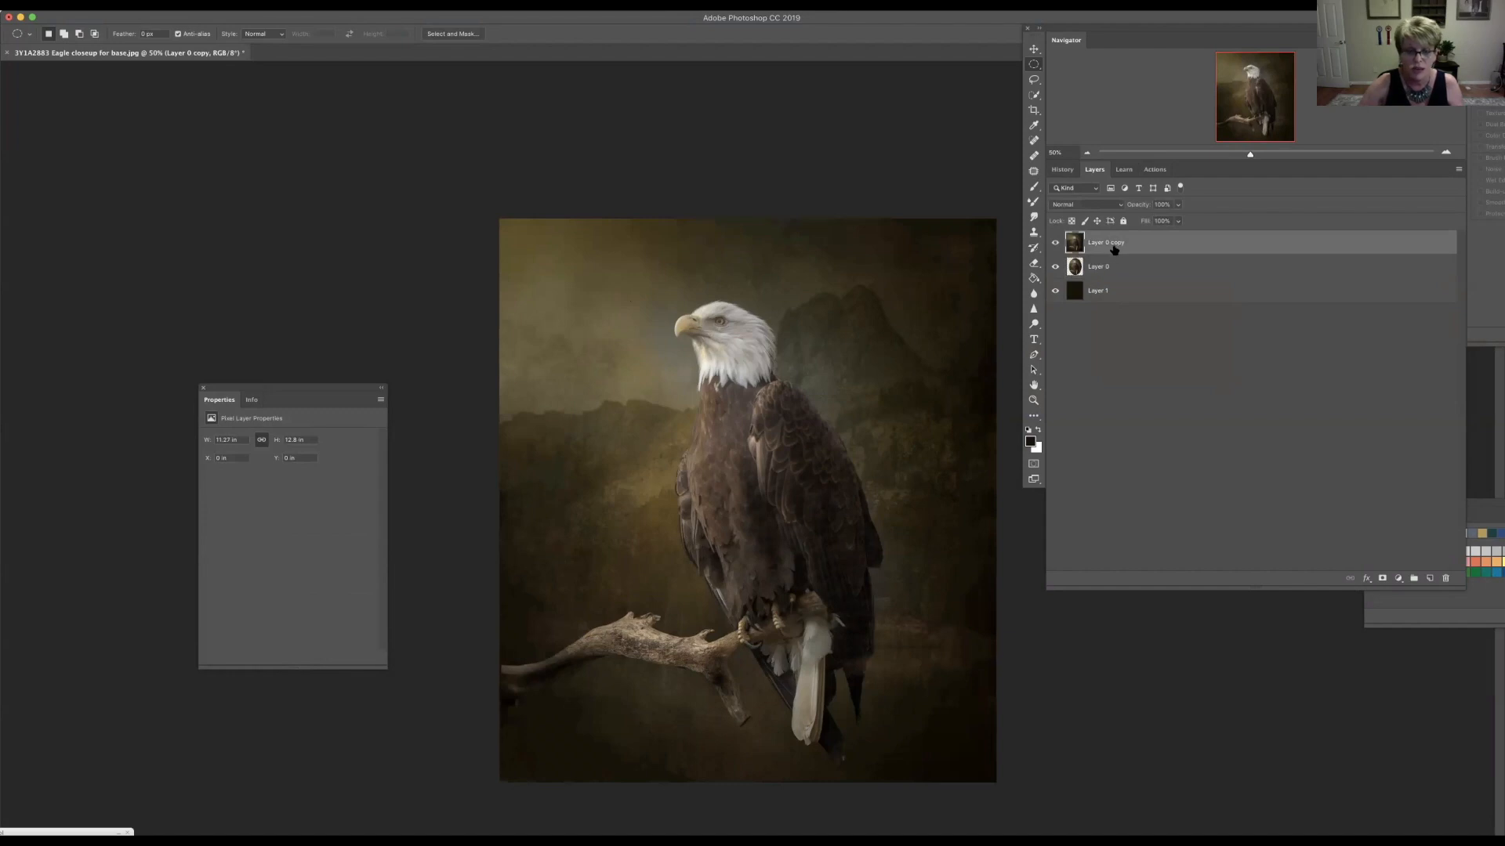
left_click(1382, 579)
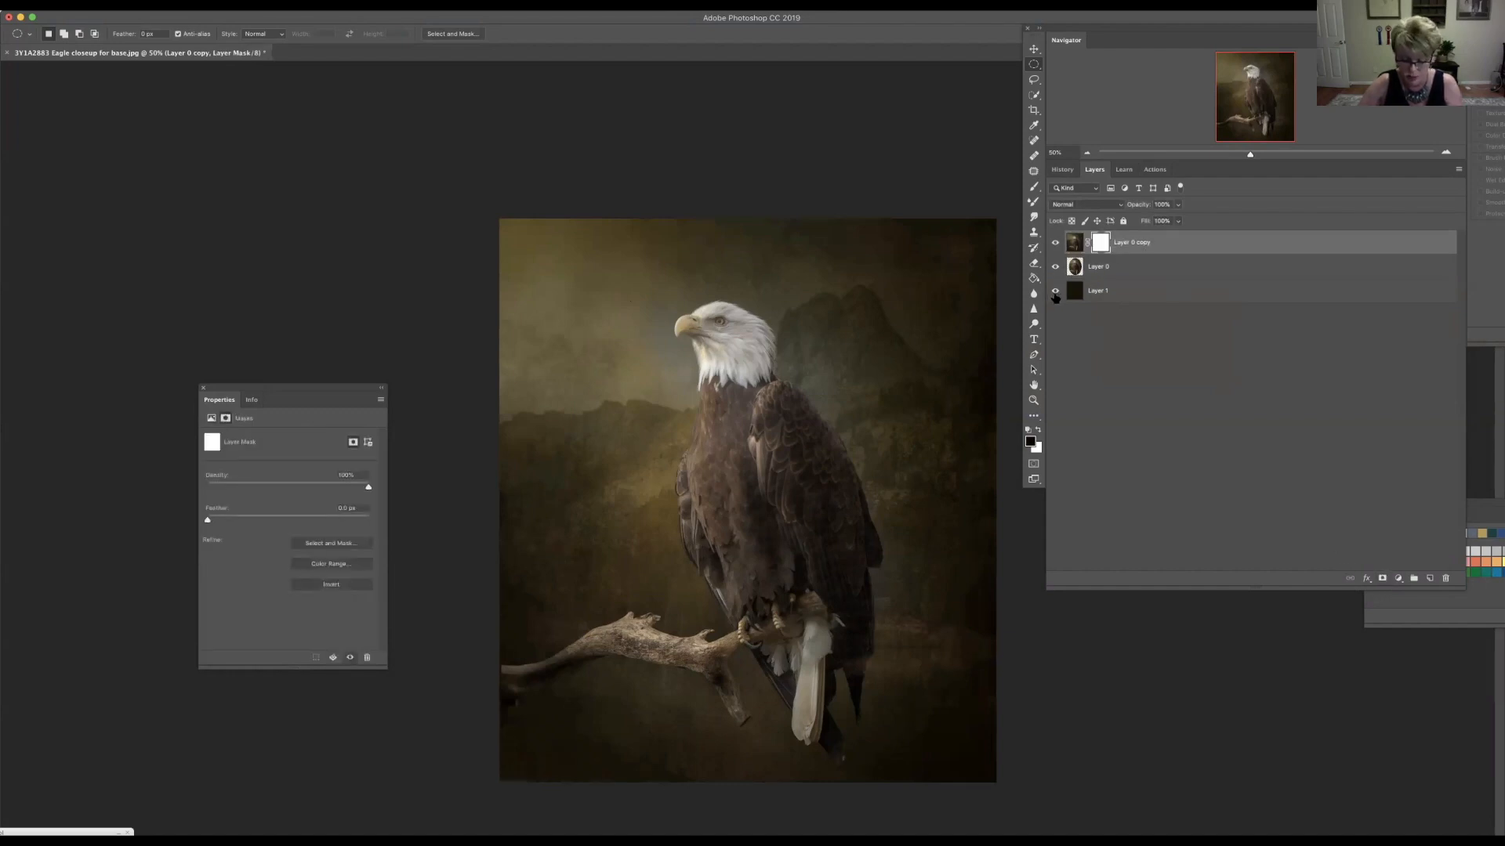
key("super+i")
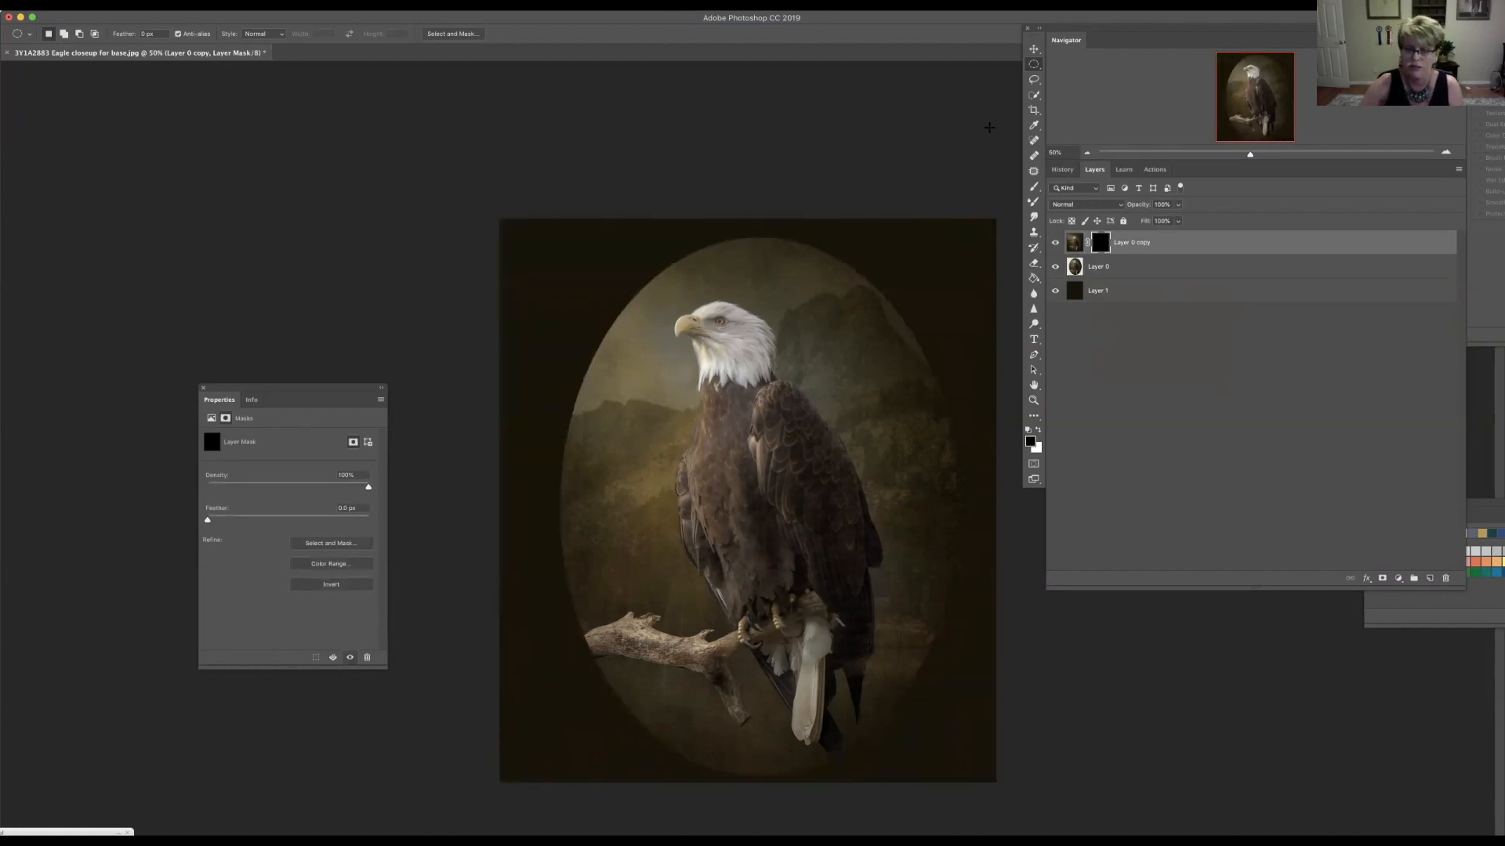
Step: Paint white on the black mask with a Normal-mode brush, raising flow to 100%, to reveal the branch end beyond the oval's edge
left_click(1033, 186)
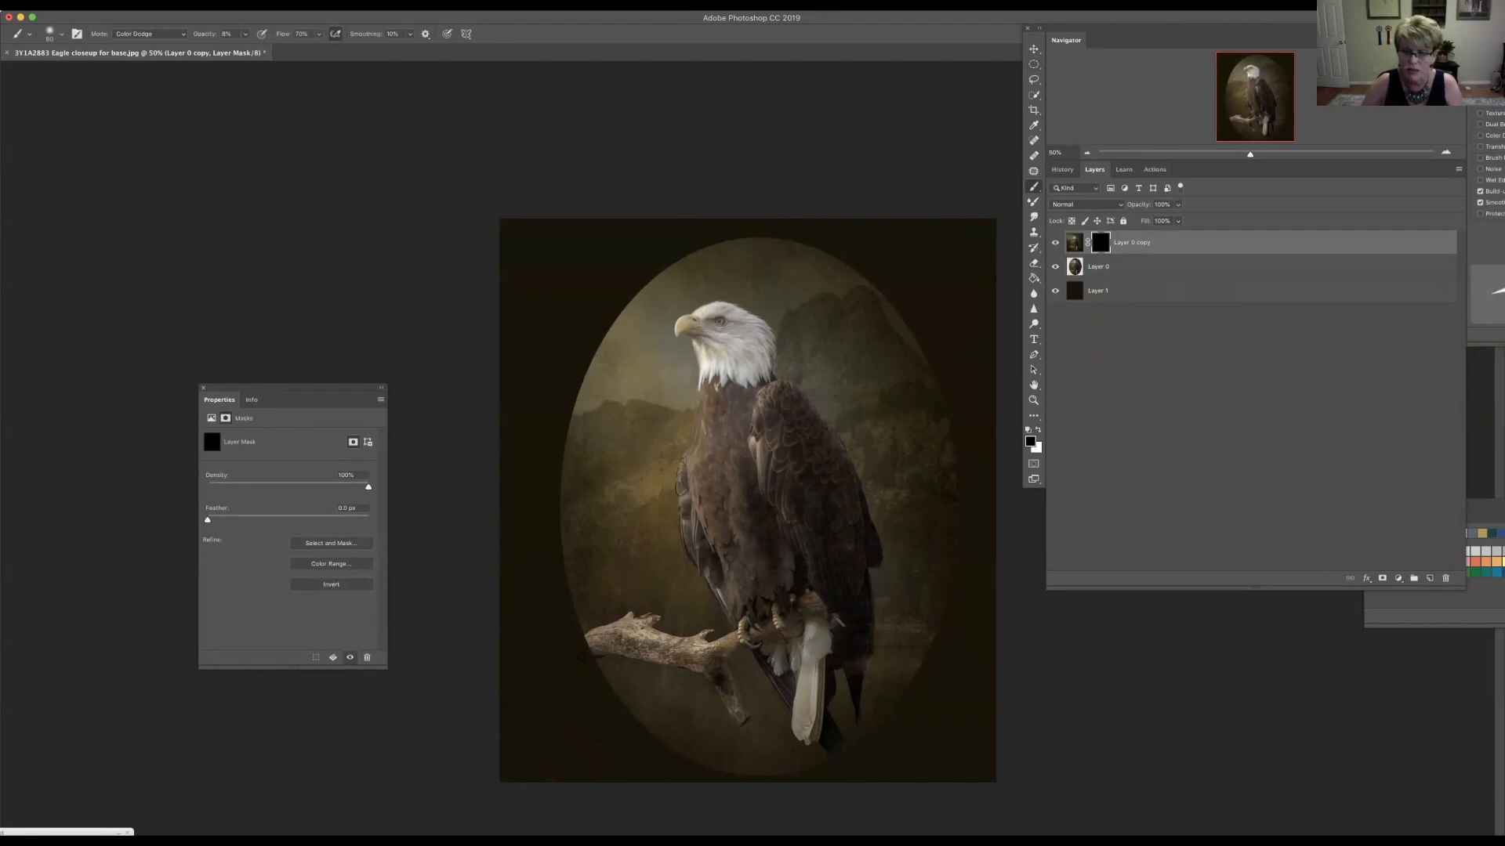
key("x")
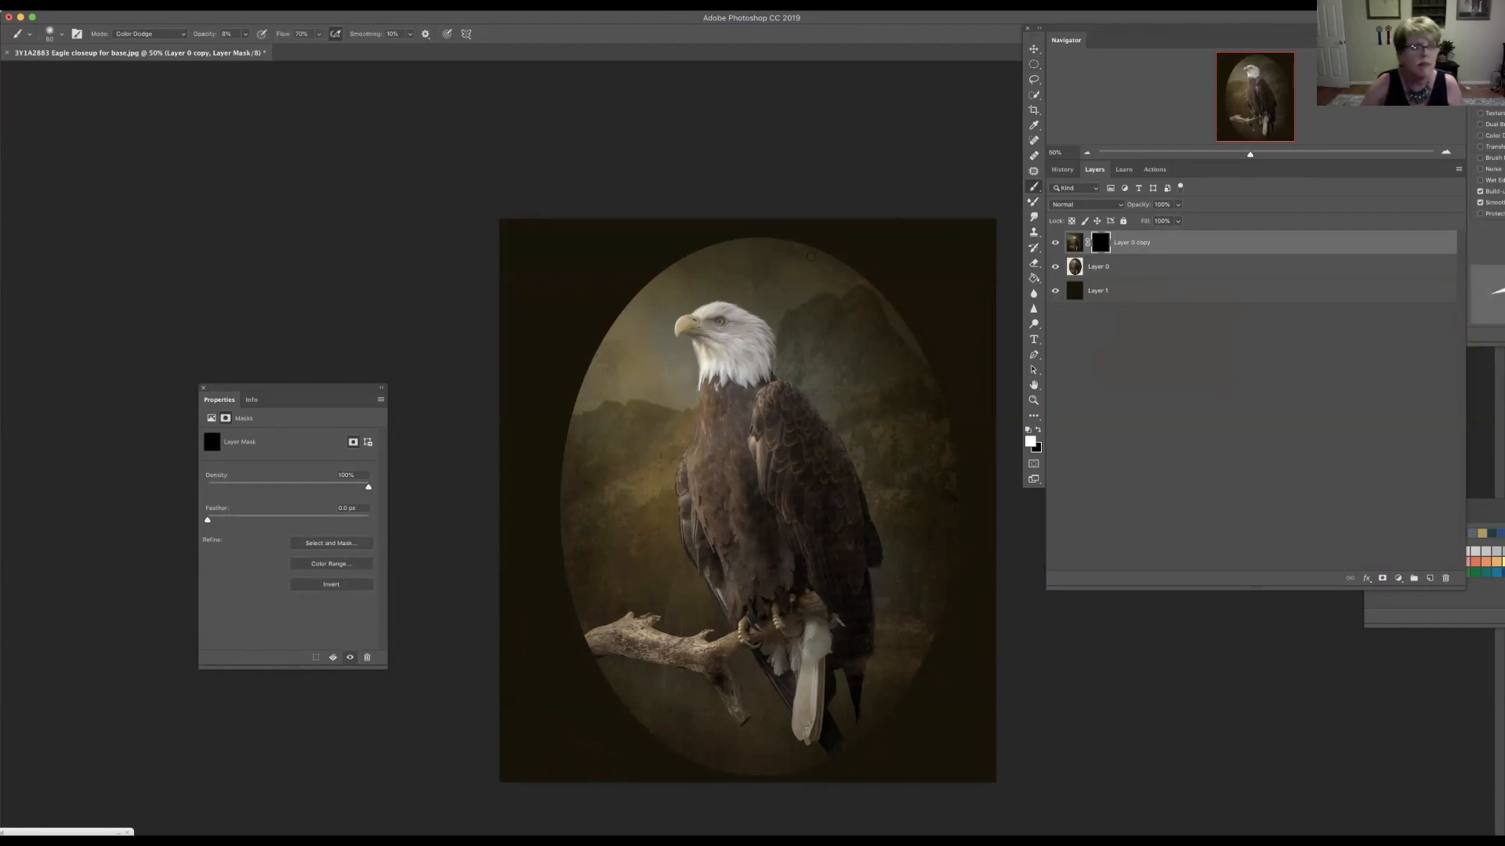
left_click(164, 33)
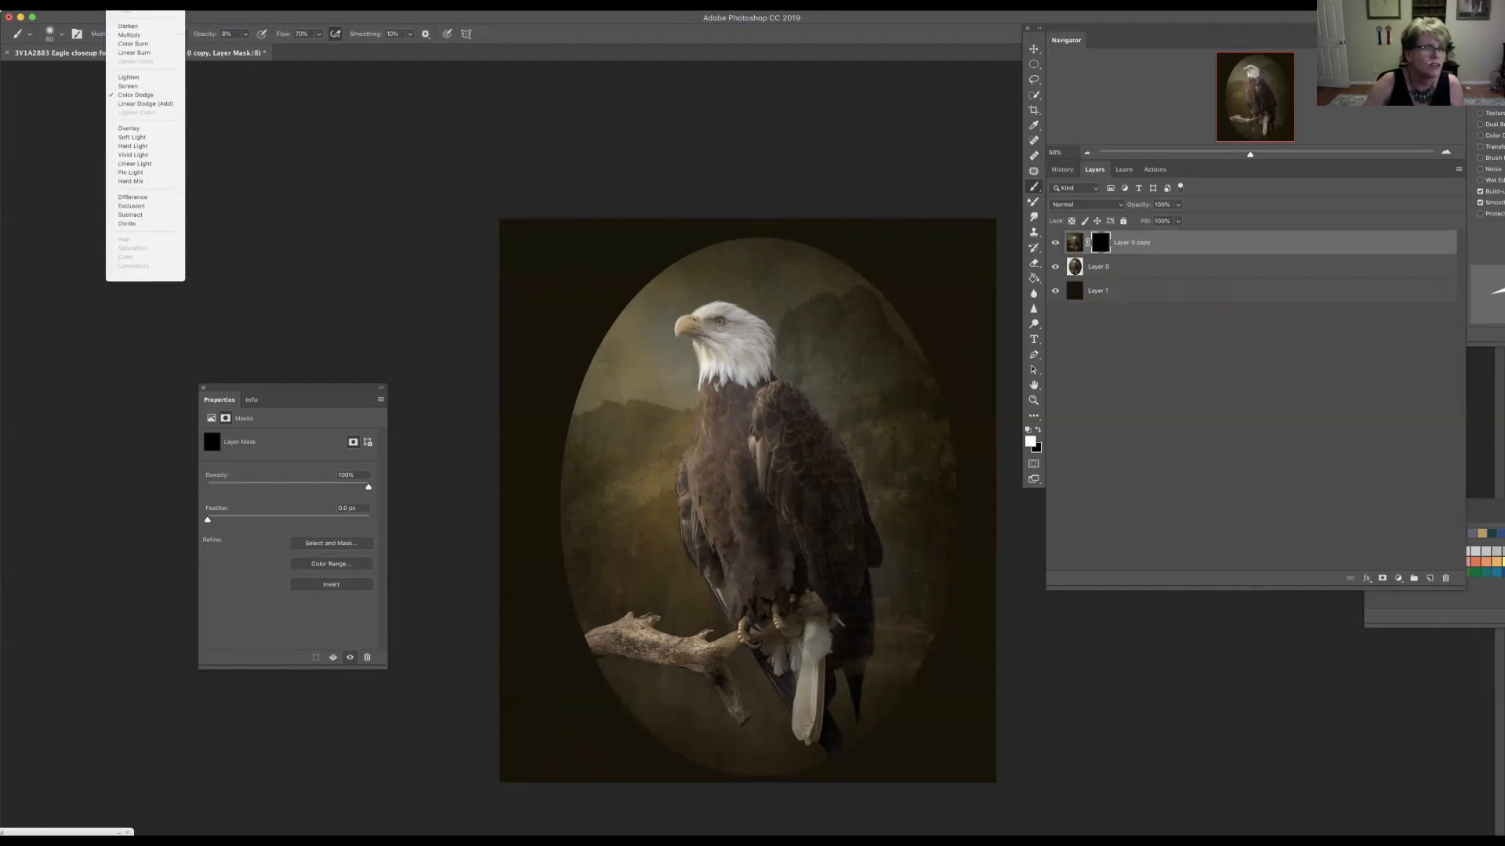
left_click(127, 1)
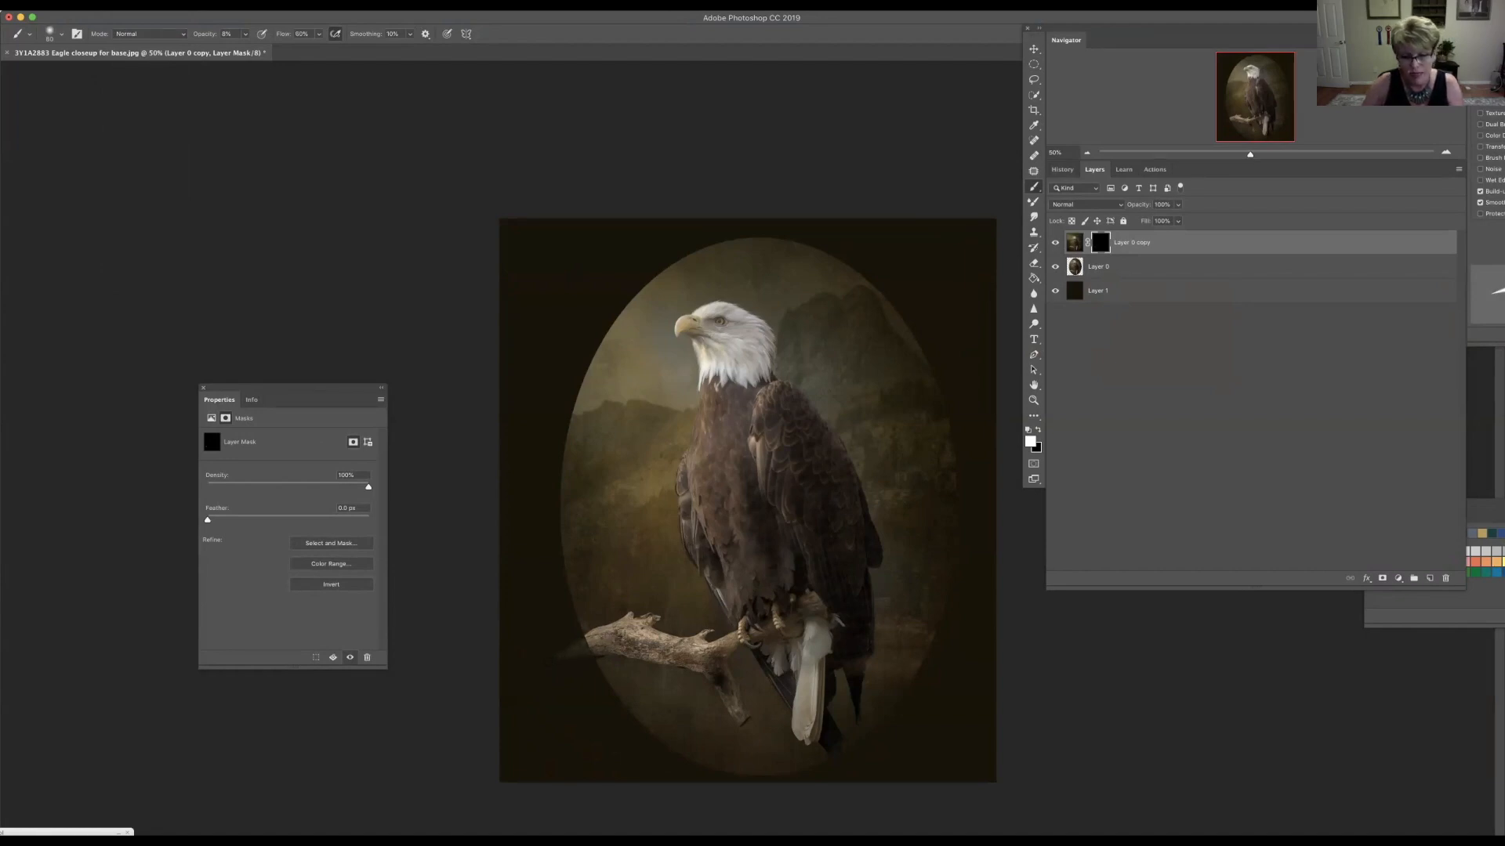
key("shift+9")
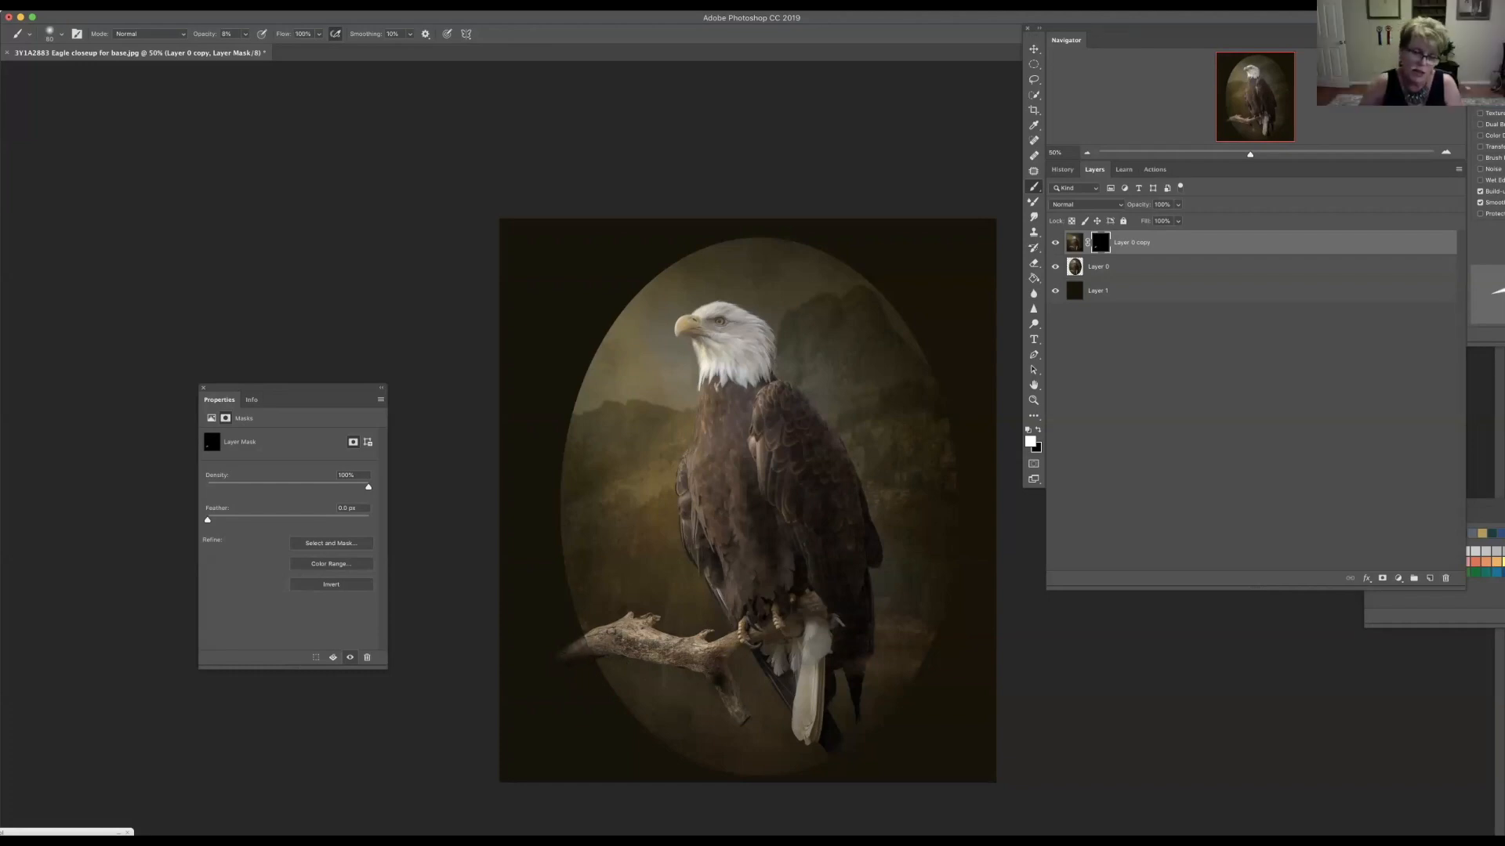
Step: Add a thin inside Stroke to Layer 0's oval, using the olive-brown #453f28 sampled from the painted background
left_click(1129, 274)
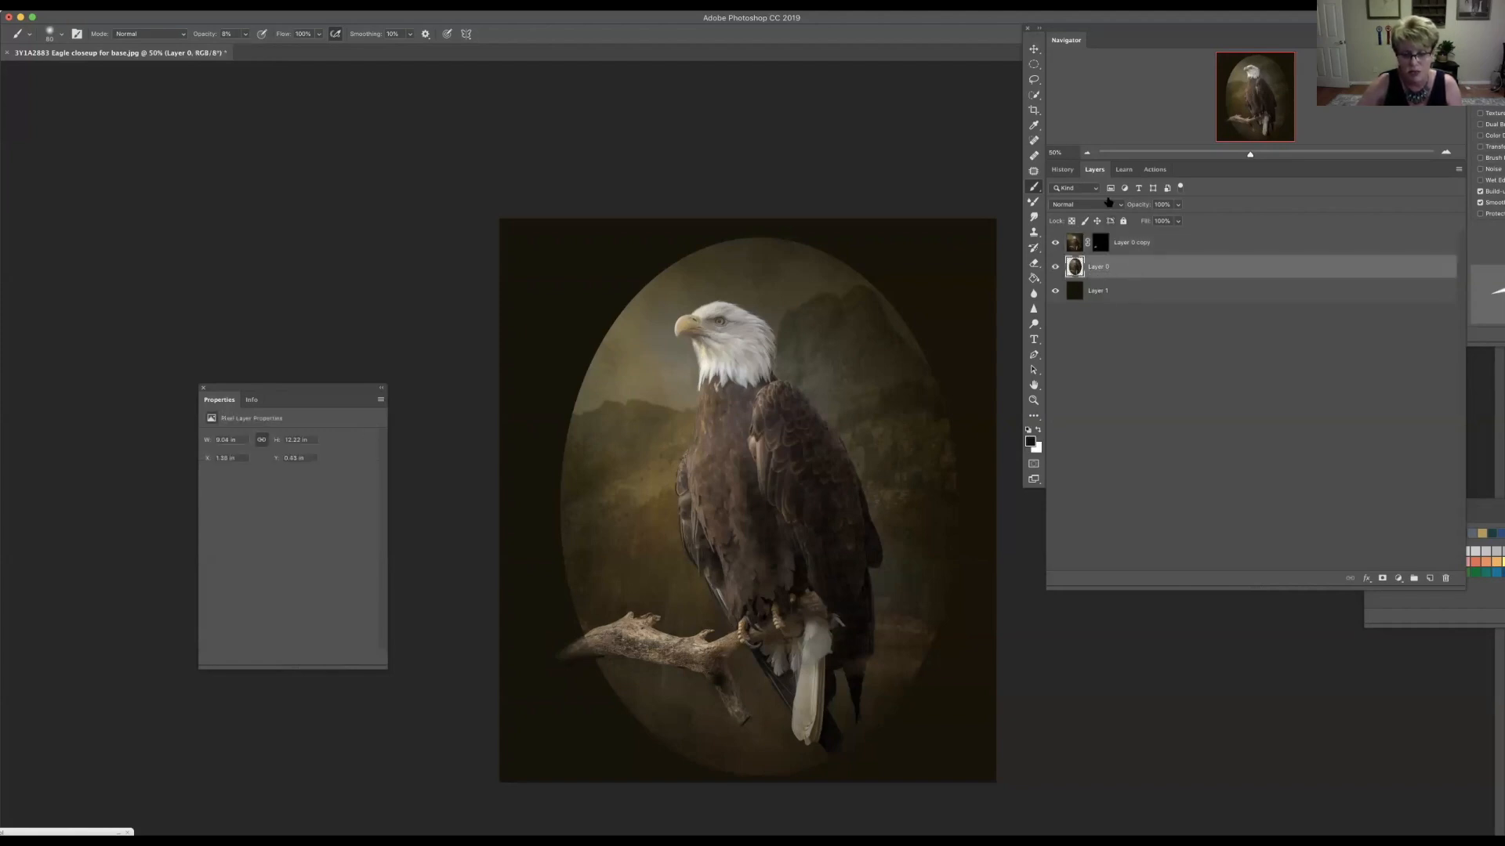
left_click(1368, 579)
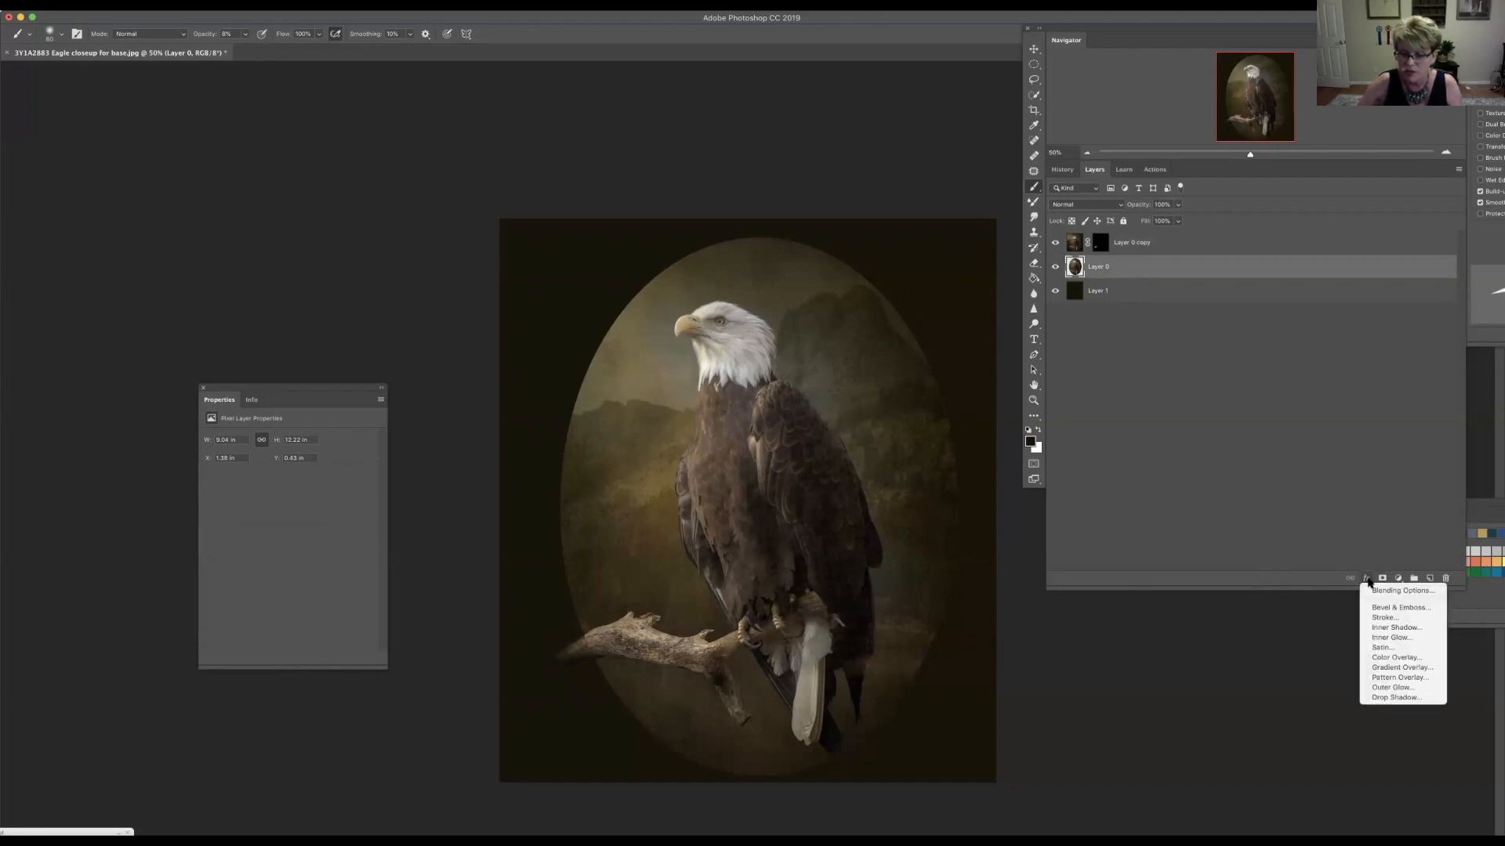
left_click(1390, 620)
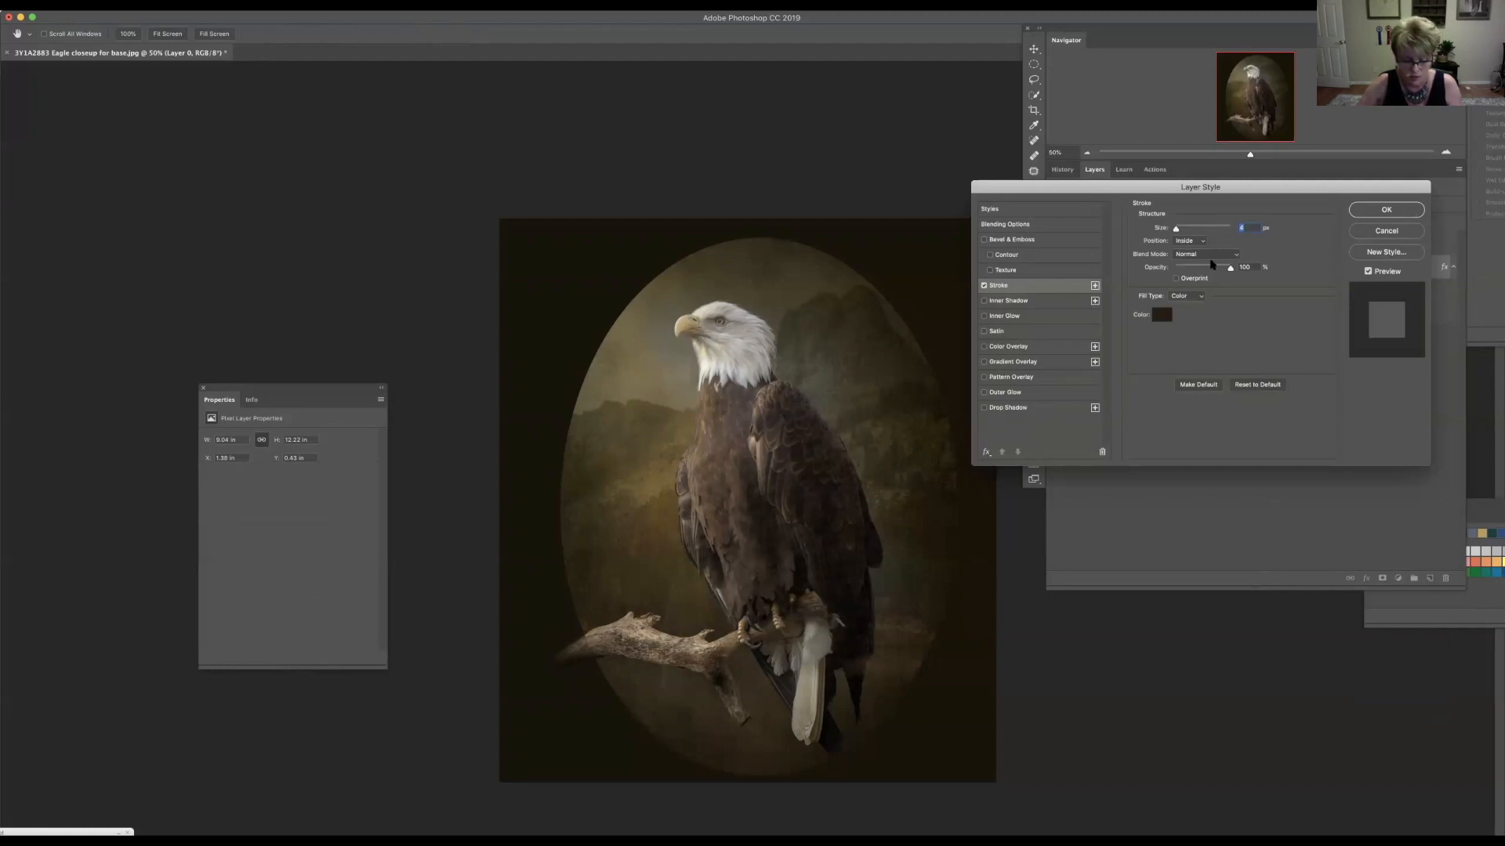
left_click(1161, 314)
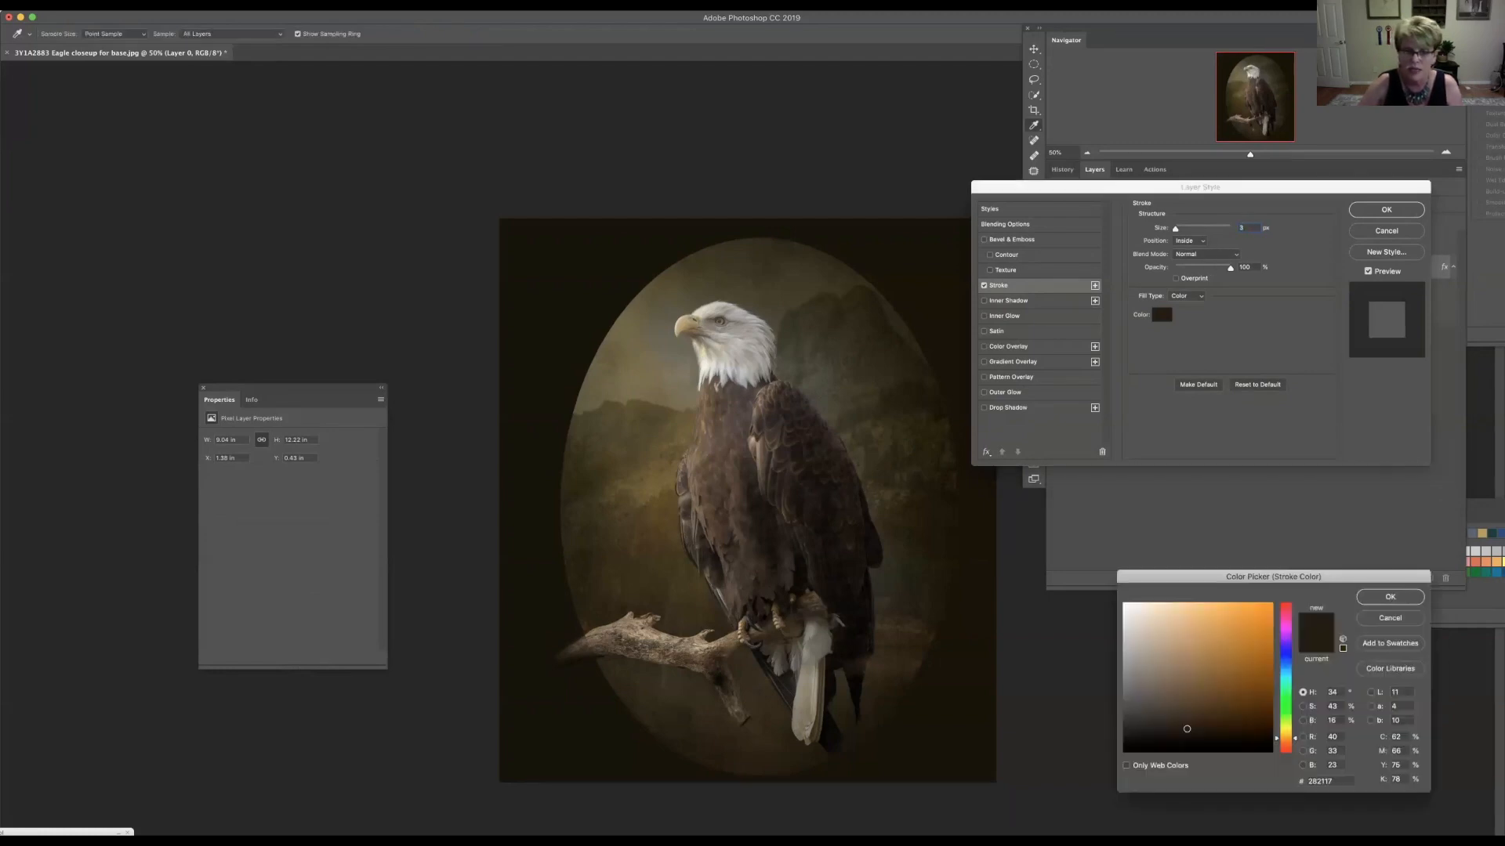
left_click(657, 345)
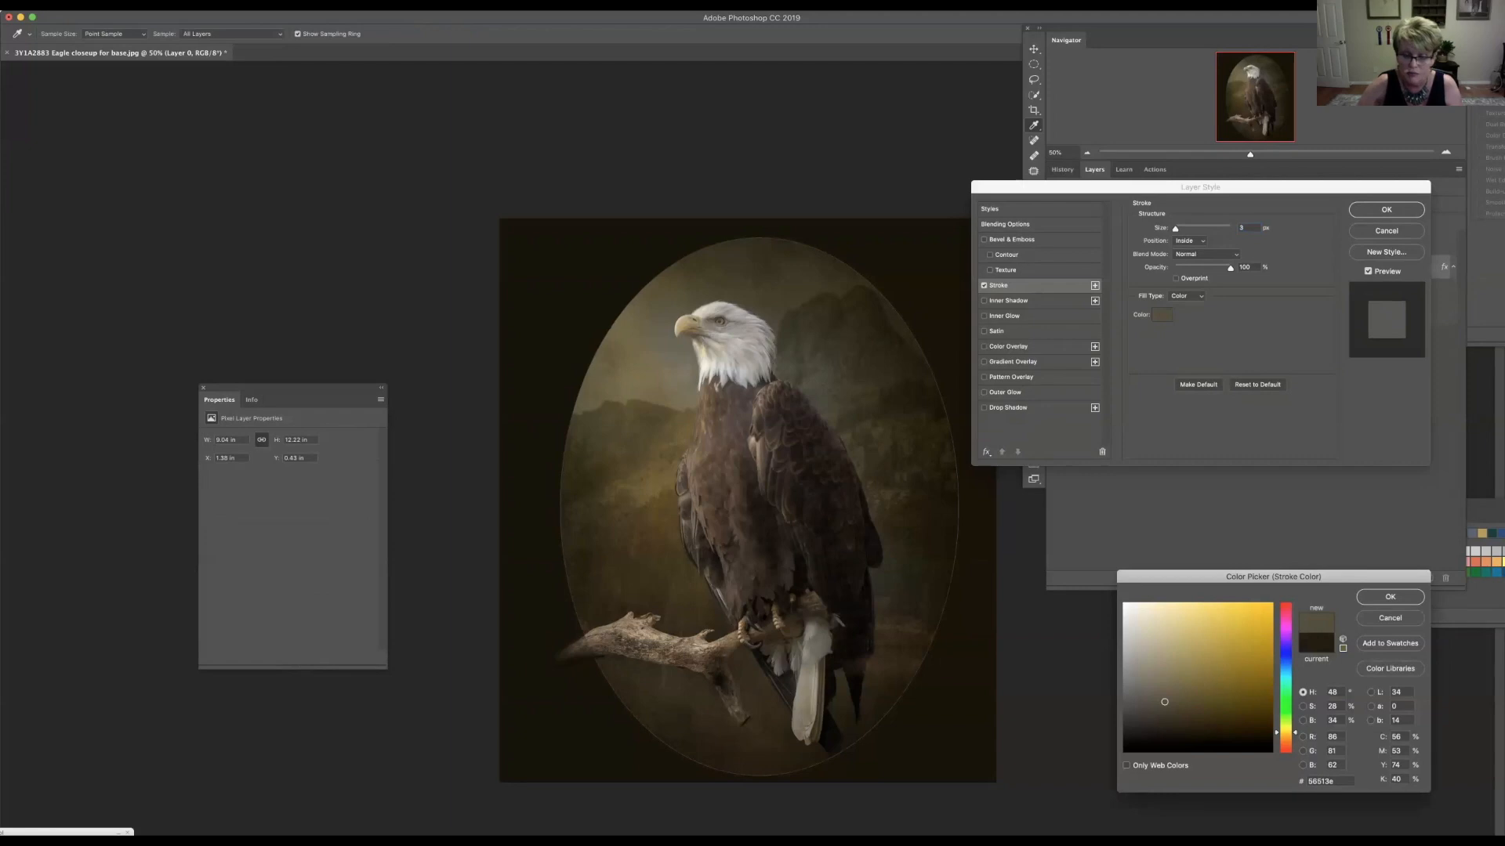
left_click(717, 470)
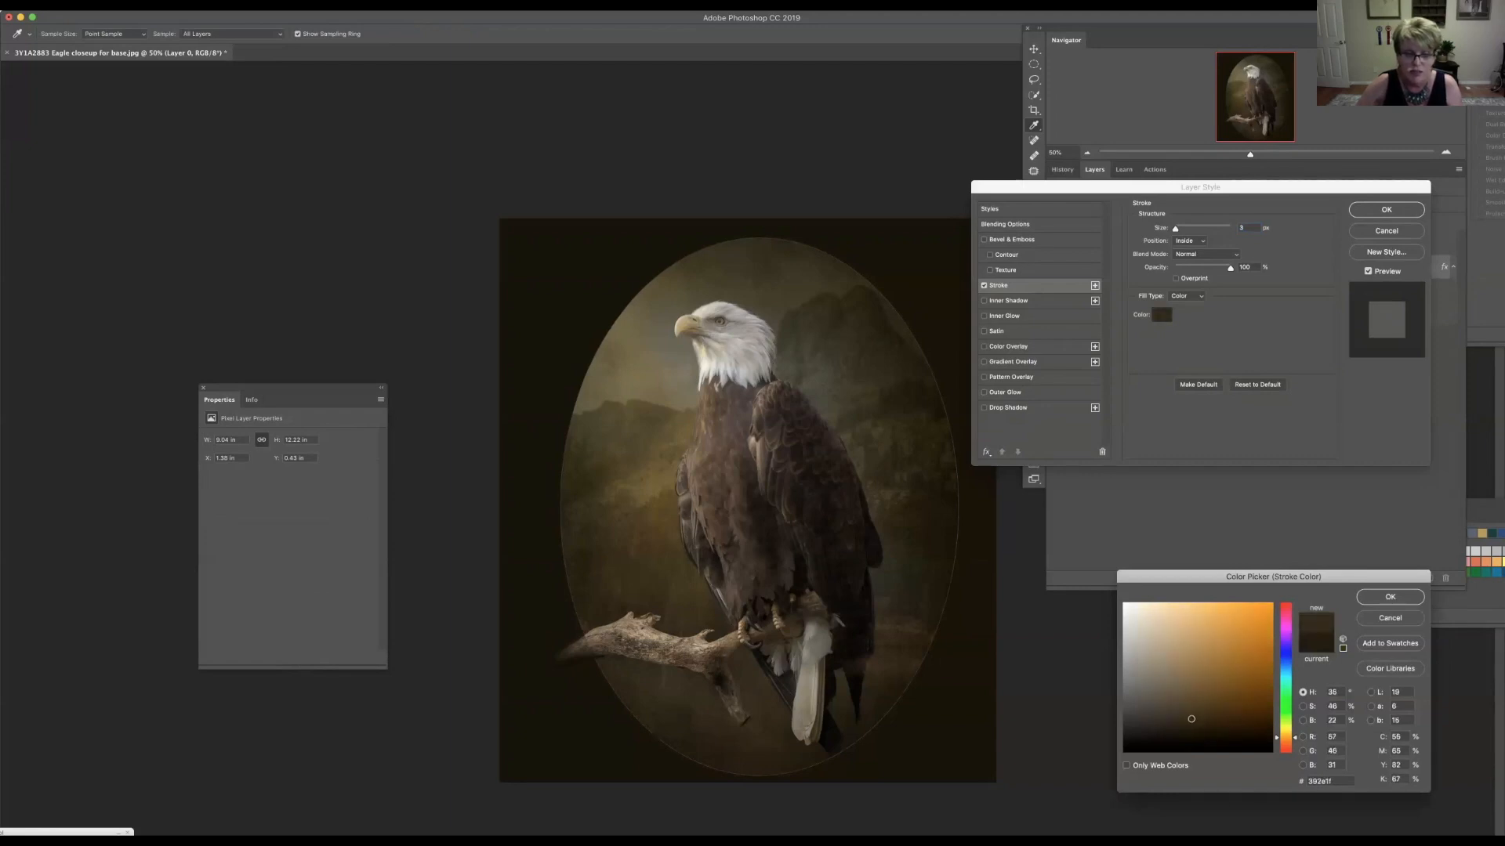
left_click(639, 443)
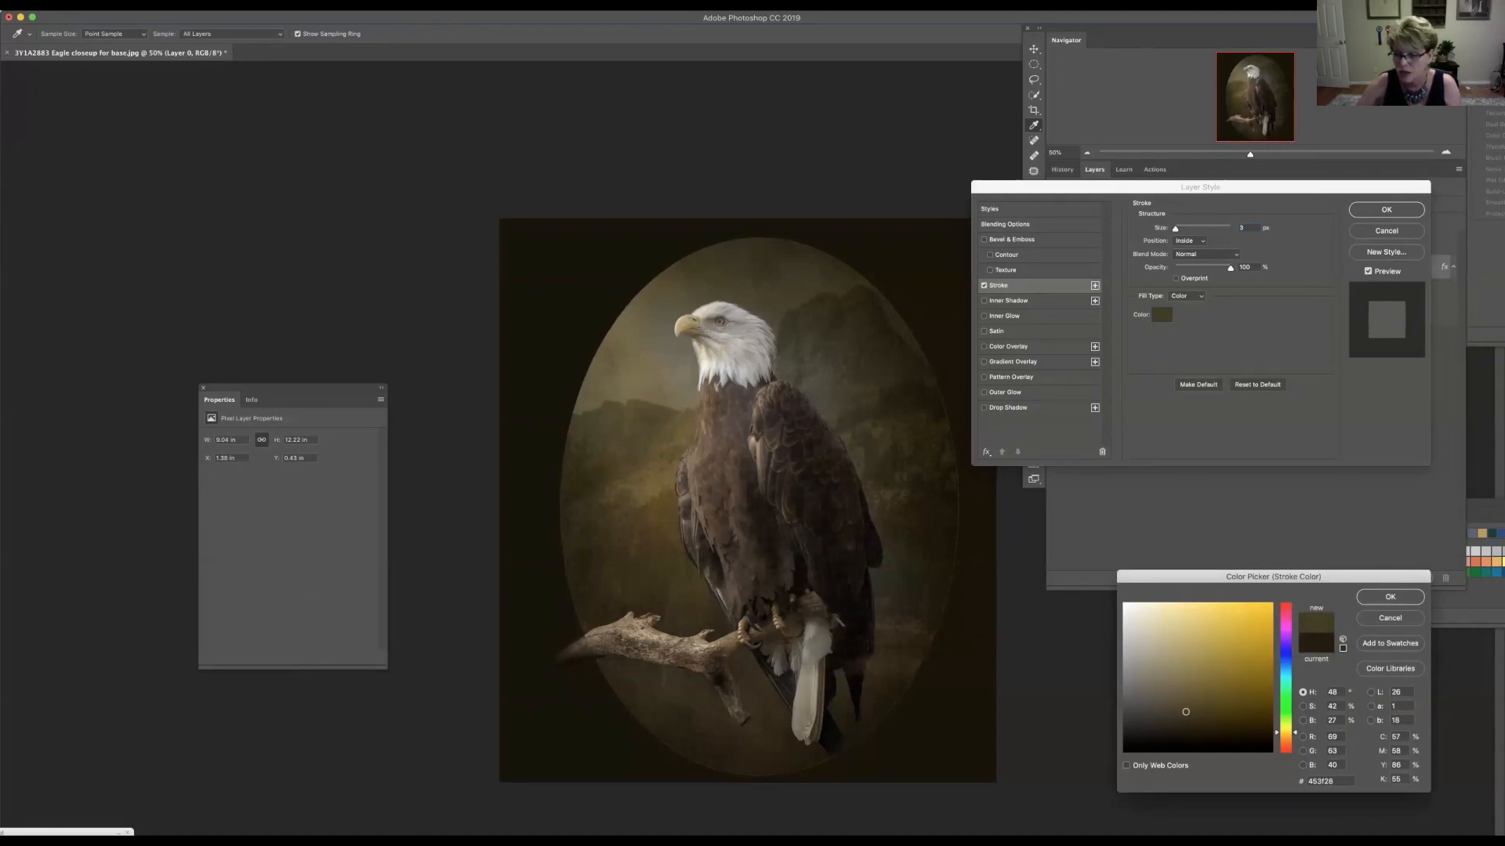
key("Return")
key("Return")
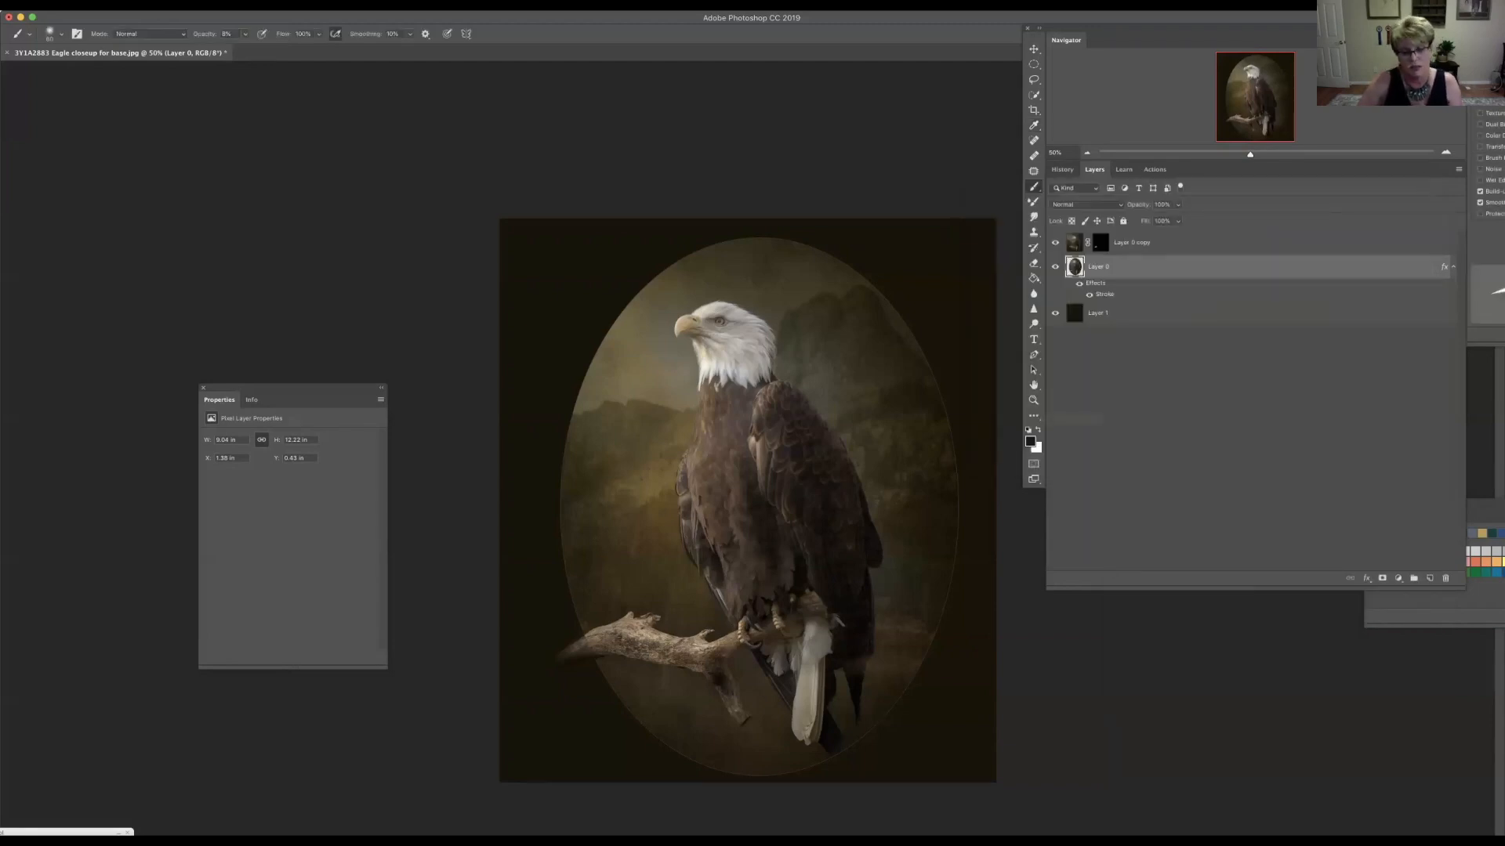
Step: Scale Layer 0 and Layer 0 copy together to about 92% and reposition them within the dark canvas
left_click(1132, 243, "shift")
key("super+t")
left_click_drag(996, 782, 957, 739)
mouse_move(828, 493)
left_mouse_down()
mouse_move(835, 514)
mouse_move(837, 492)
left_mouse_up()
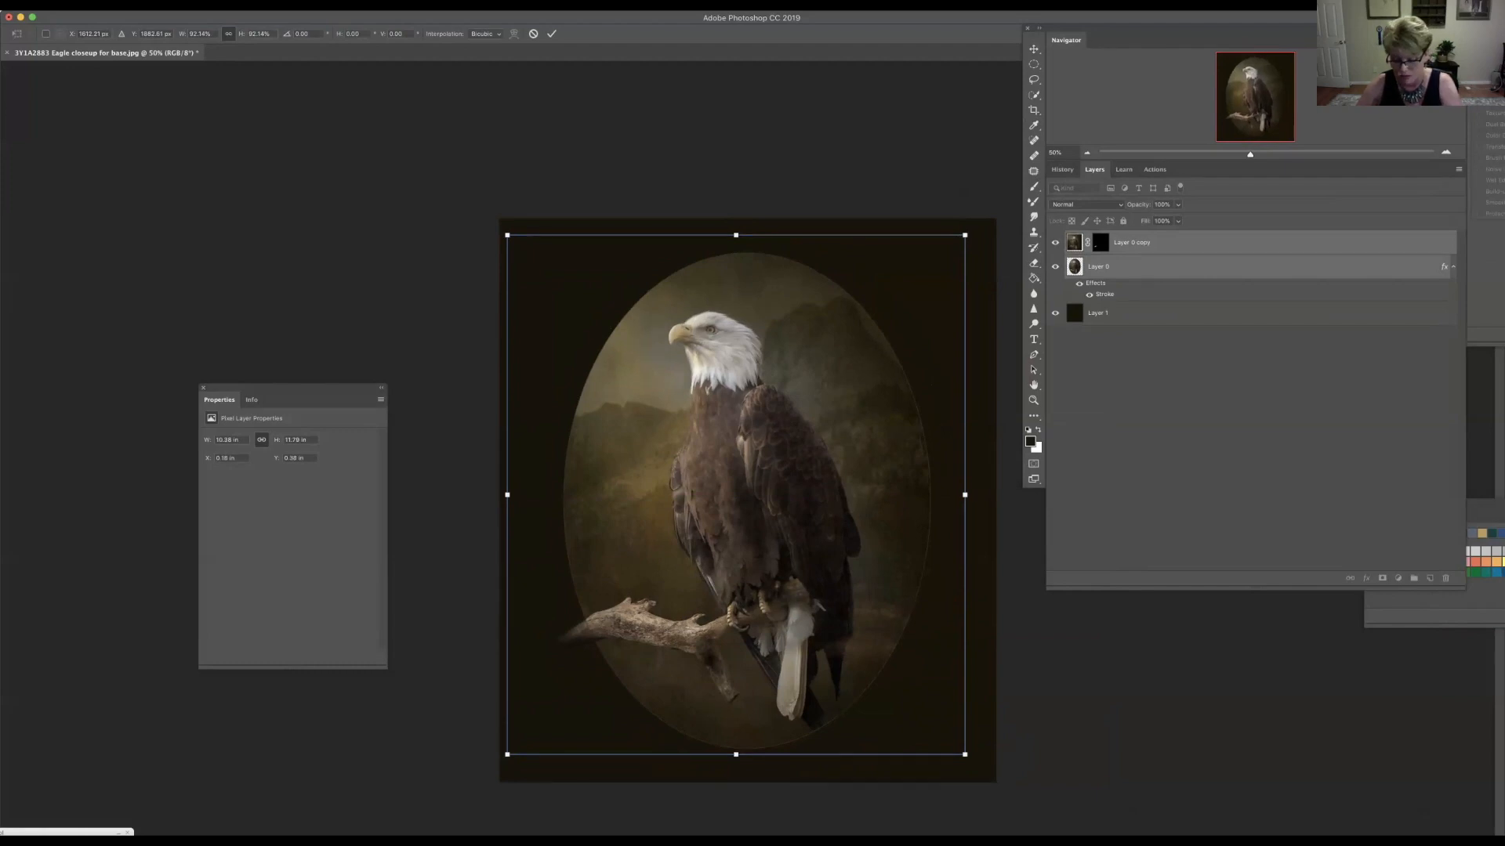
key("Return")
left_click(837, 492)
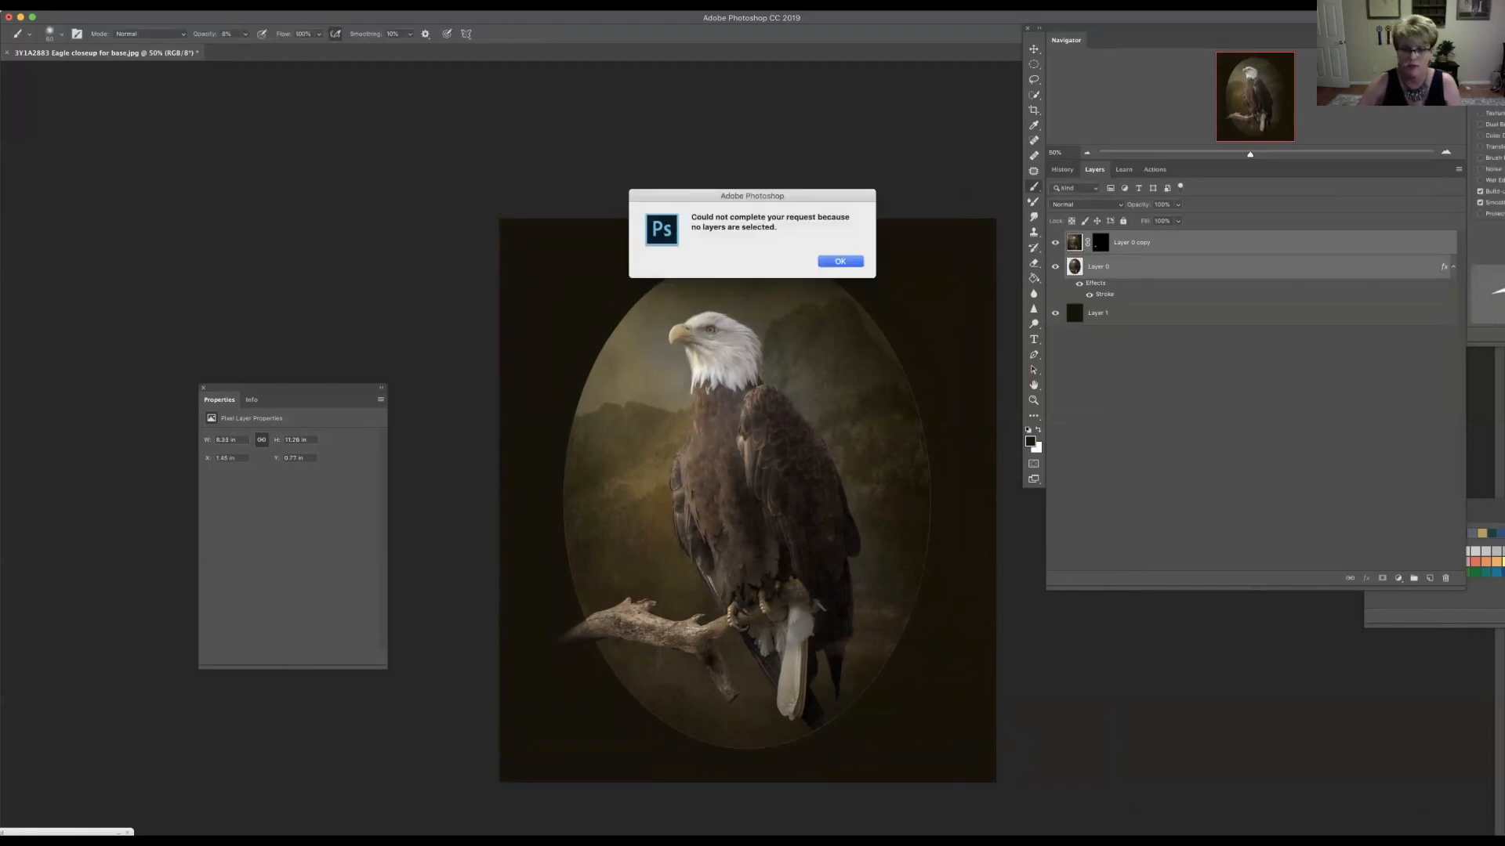
key("Return")
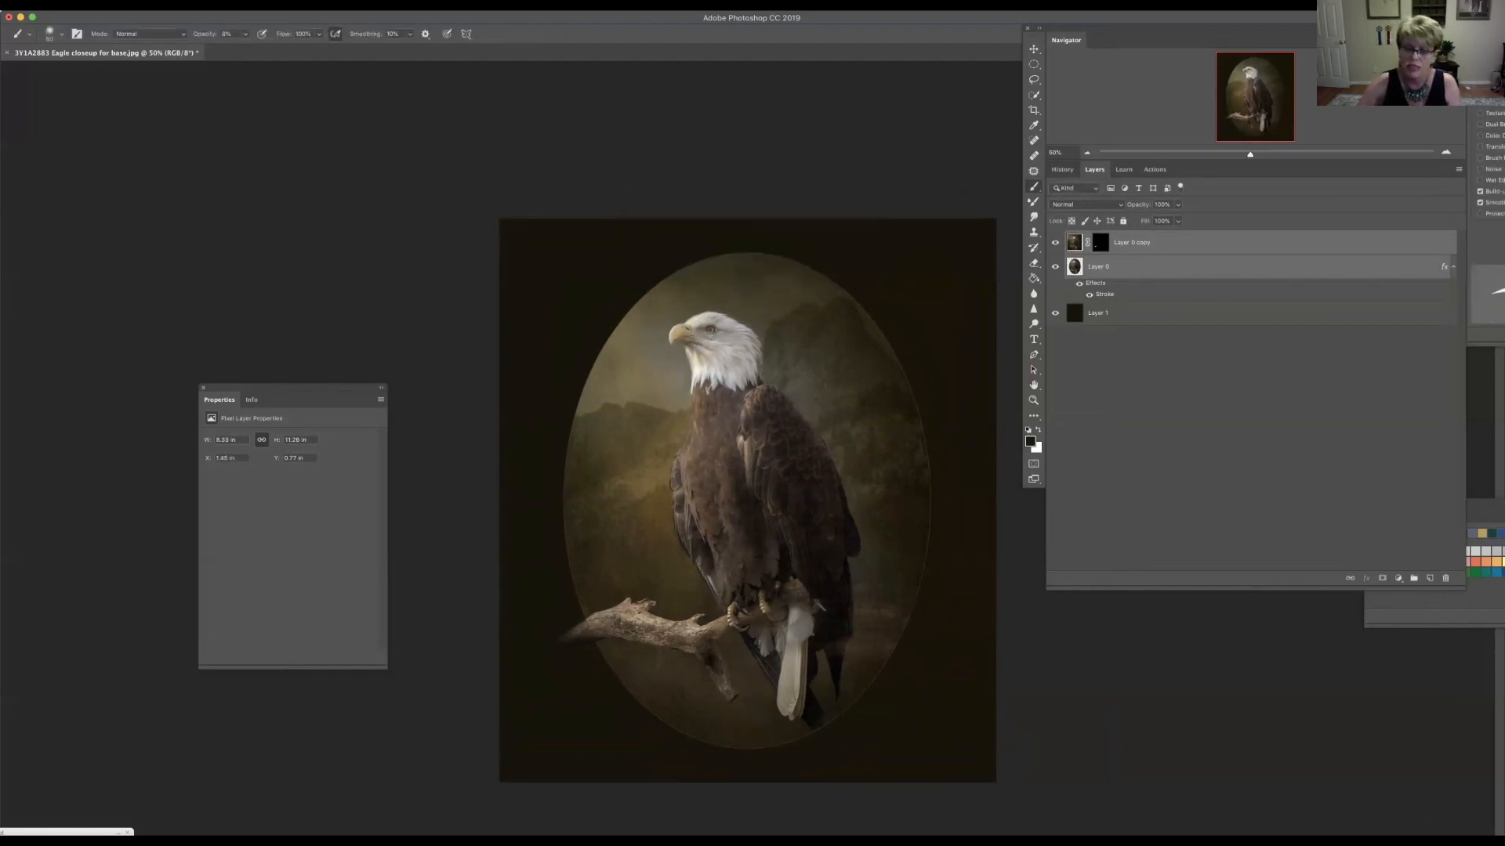
Step: Load Layer 0's oval outline as a selection and copy that area of the dark Layer 1 onto a new layer
left_click(1128, 267)
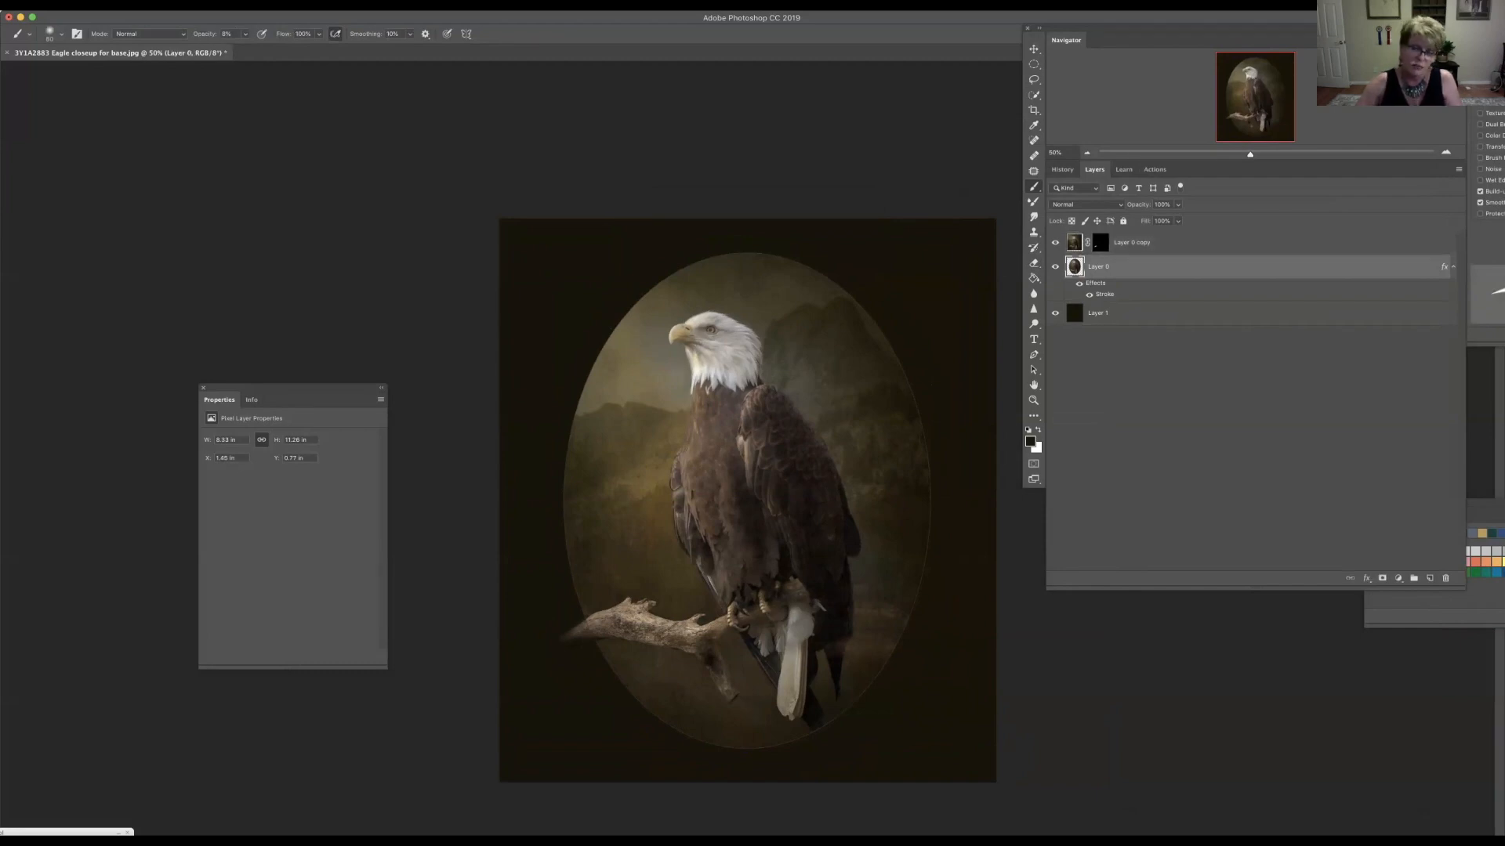
left_click(1055, 267)
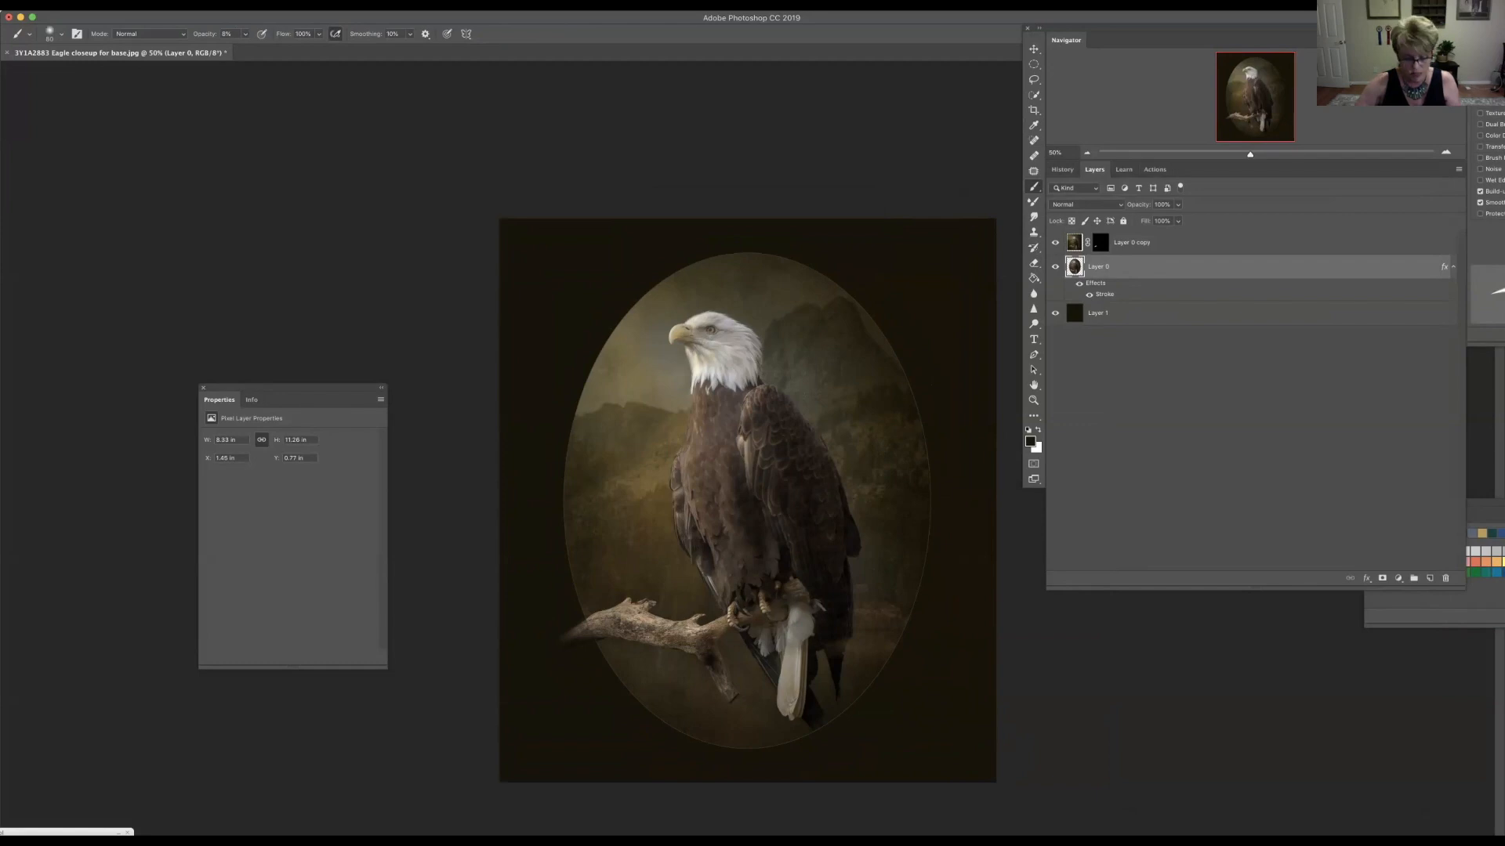
right_click(1073, 268)
key("Escape")
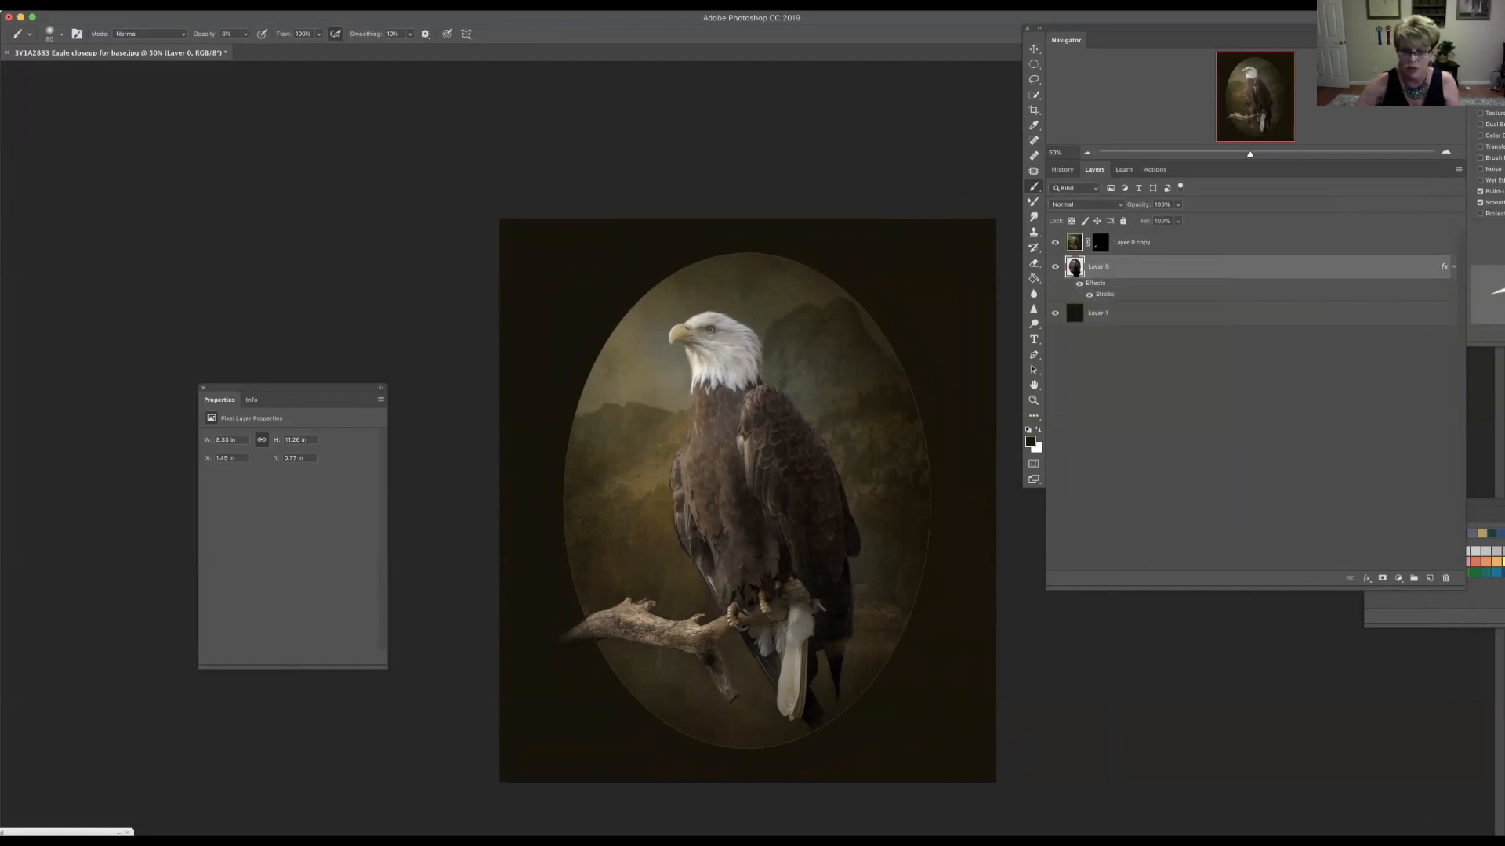
left_click(1076, 270, "super")
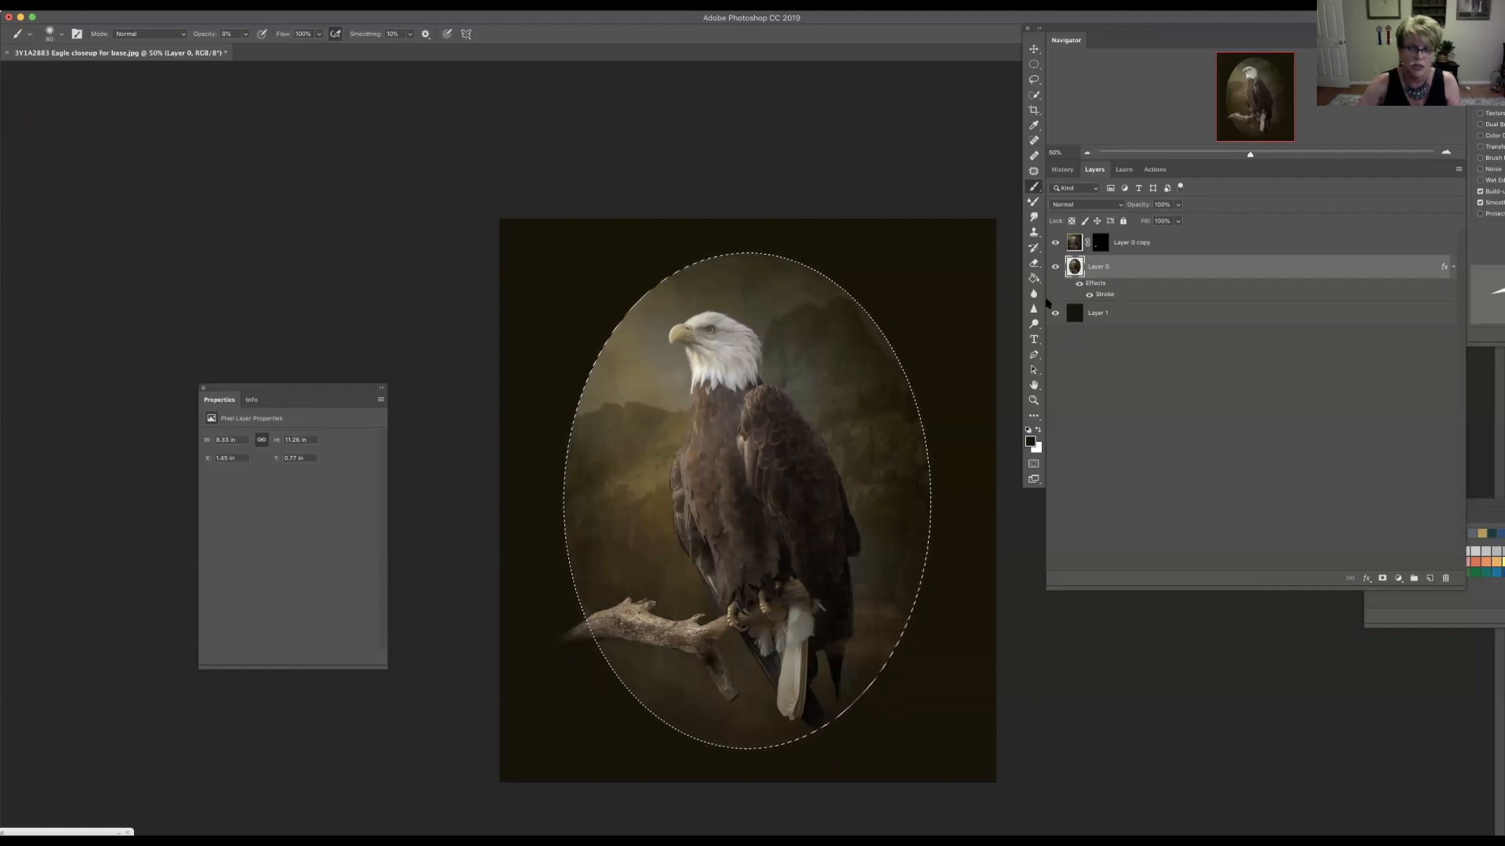
left_click(1106, 318)
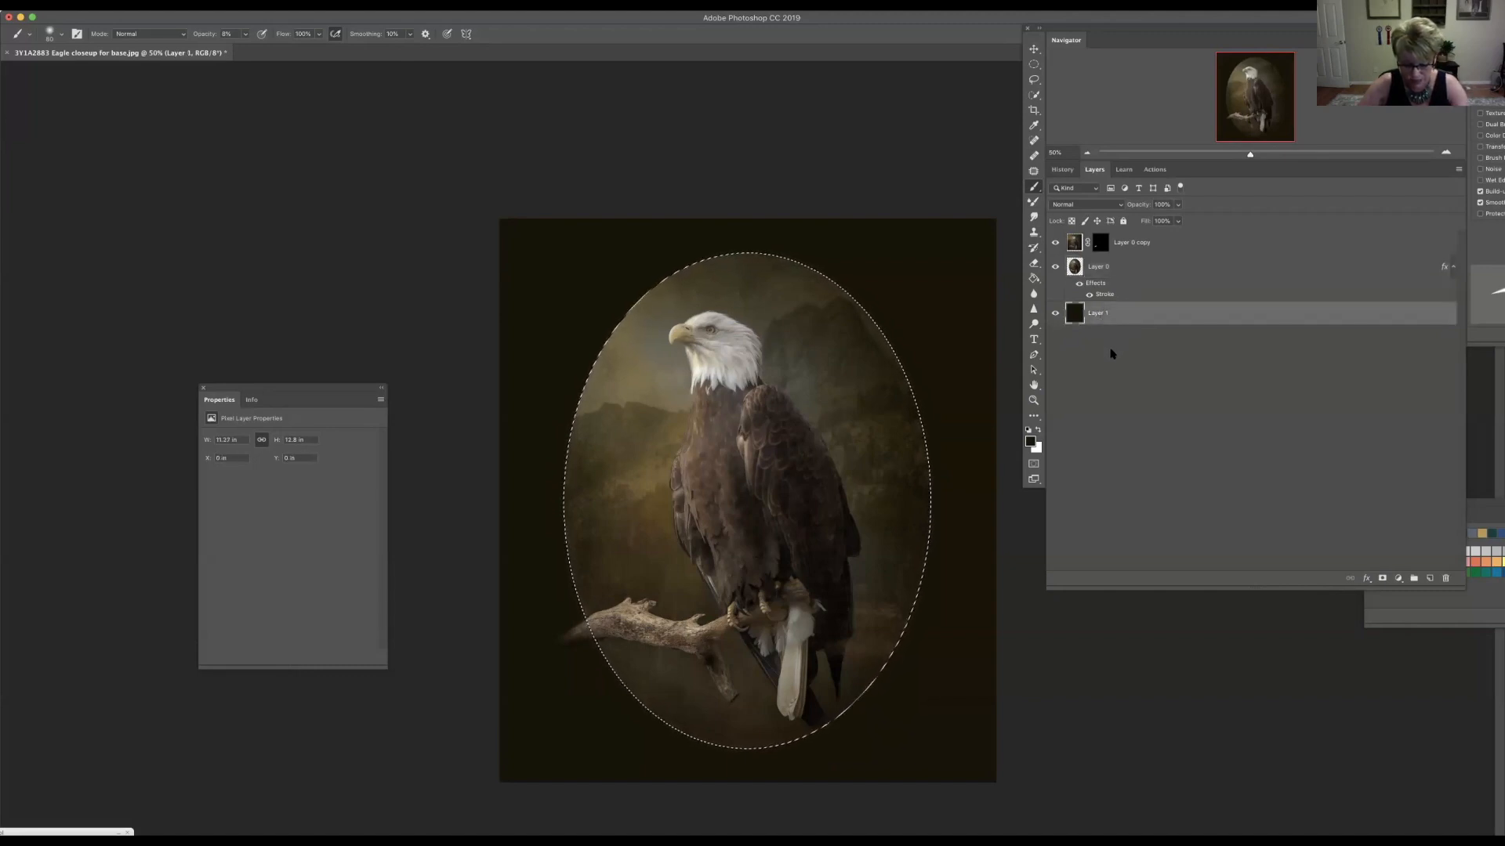
key("ctrl+j")
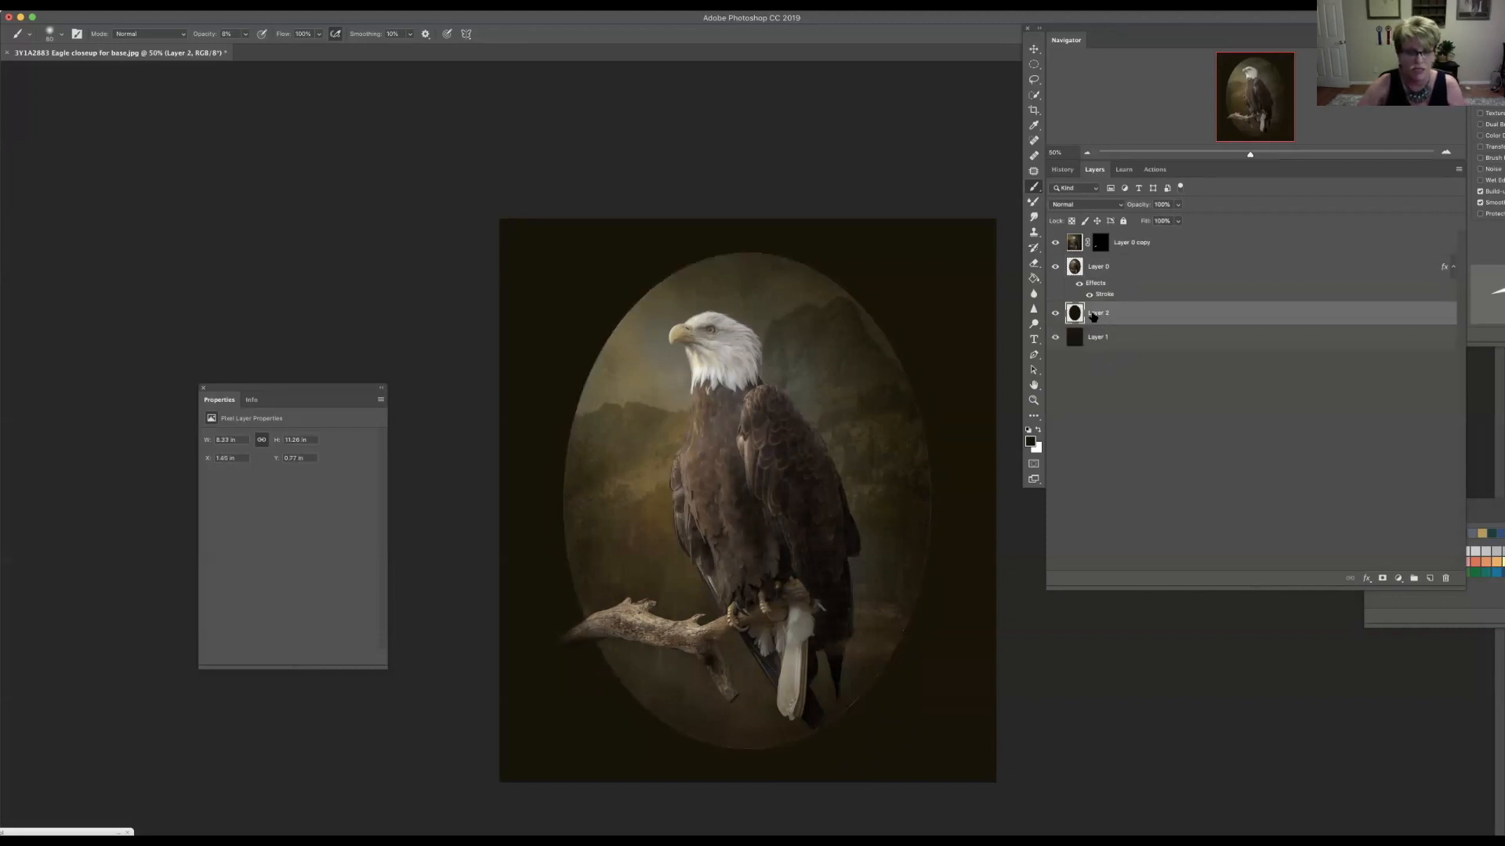
Step: Enlarge the dark oval on Layer 2 to about 9.21 by 12.44 in so it extends beyond the eagle vignette
key("ctrl+t")
mouse_move(935, 249)
left_mouse_down()
mouse_move(964, 223)
mouse_move(949, 230)
left_mouse_up()
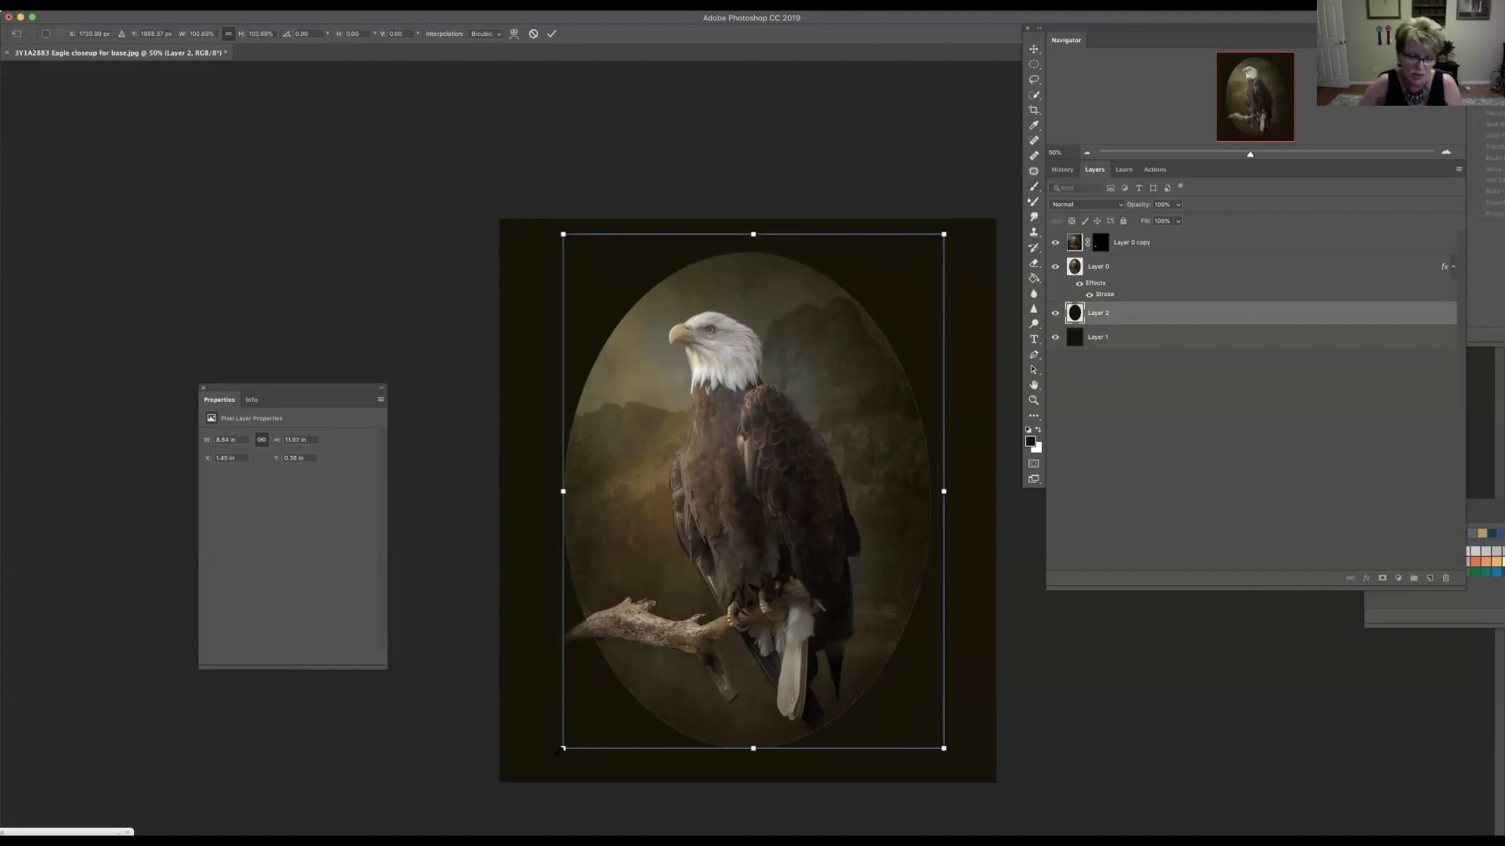
left_click_drag(561, 750, 537, 782)
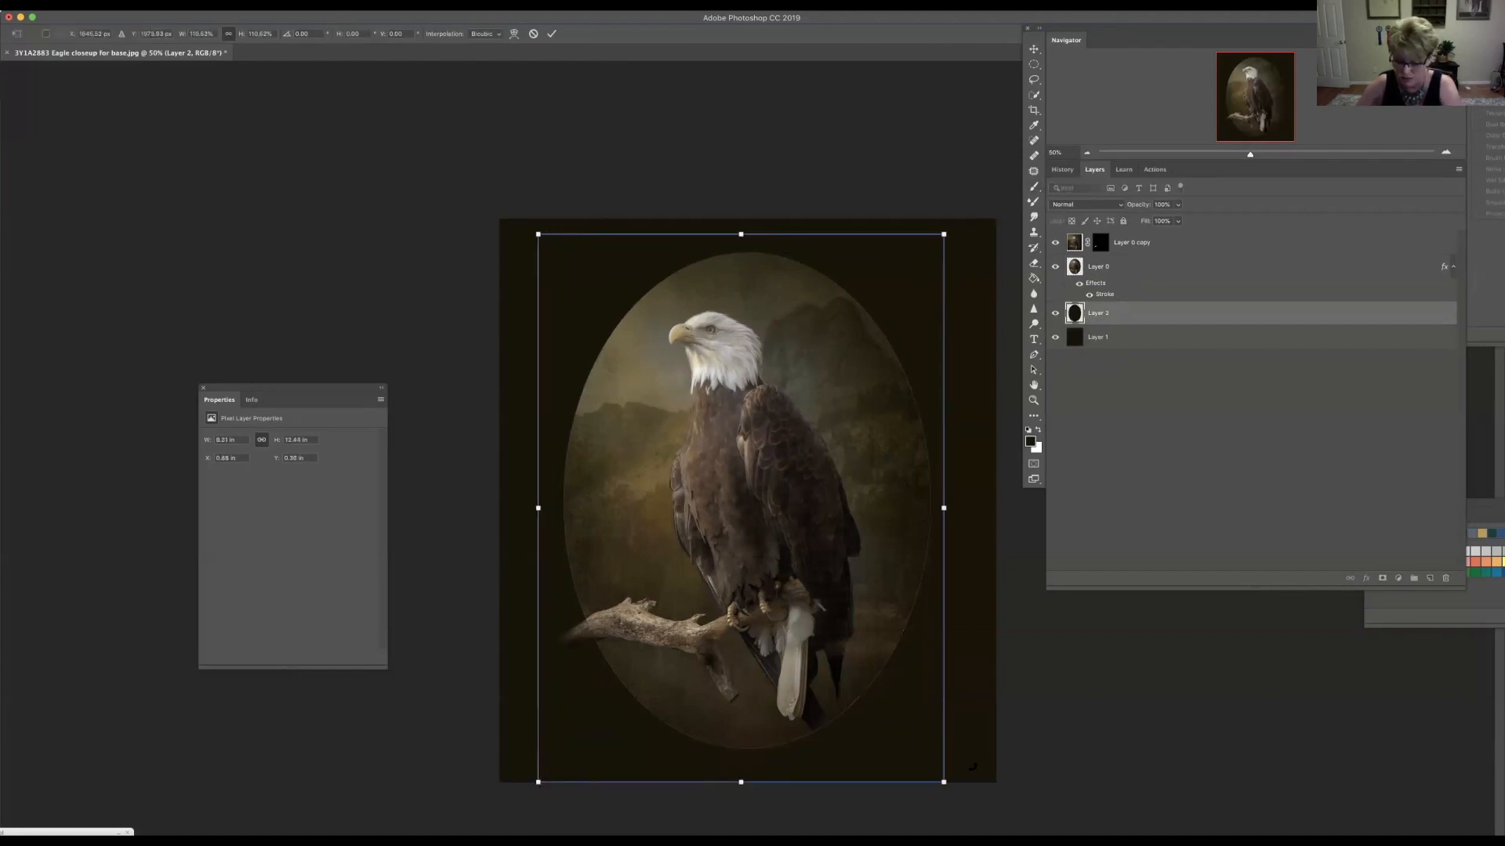
key("Return")
key("b")
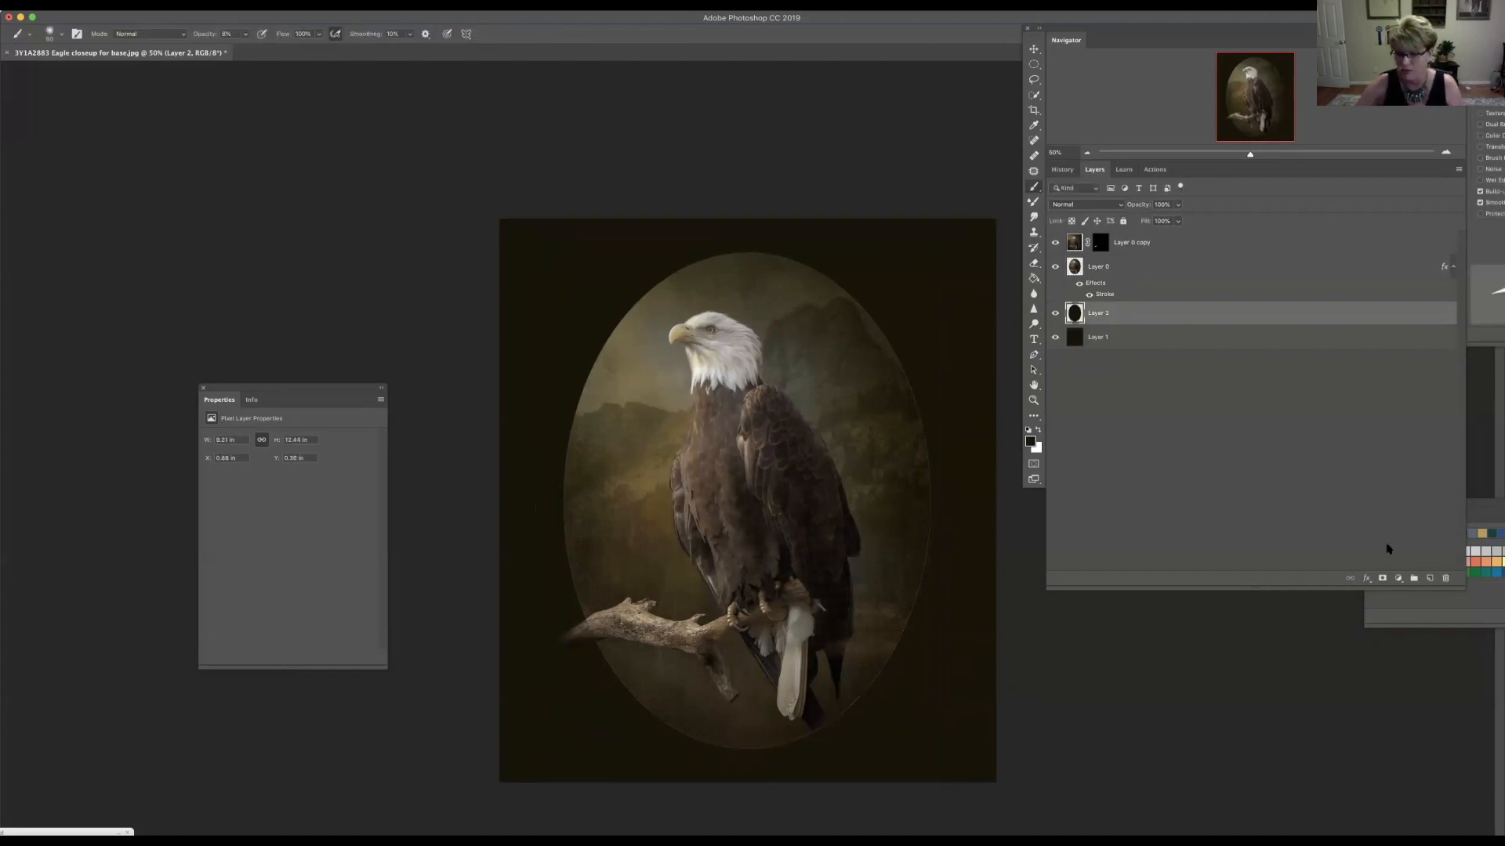
Step: Add an Inner Glow to Layer 2 in the olive-grey #484431 sampled from the painted background
left_click(1366, 579)
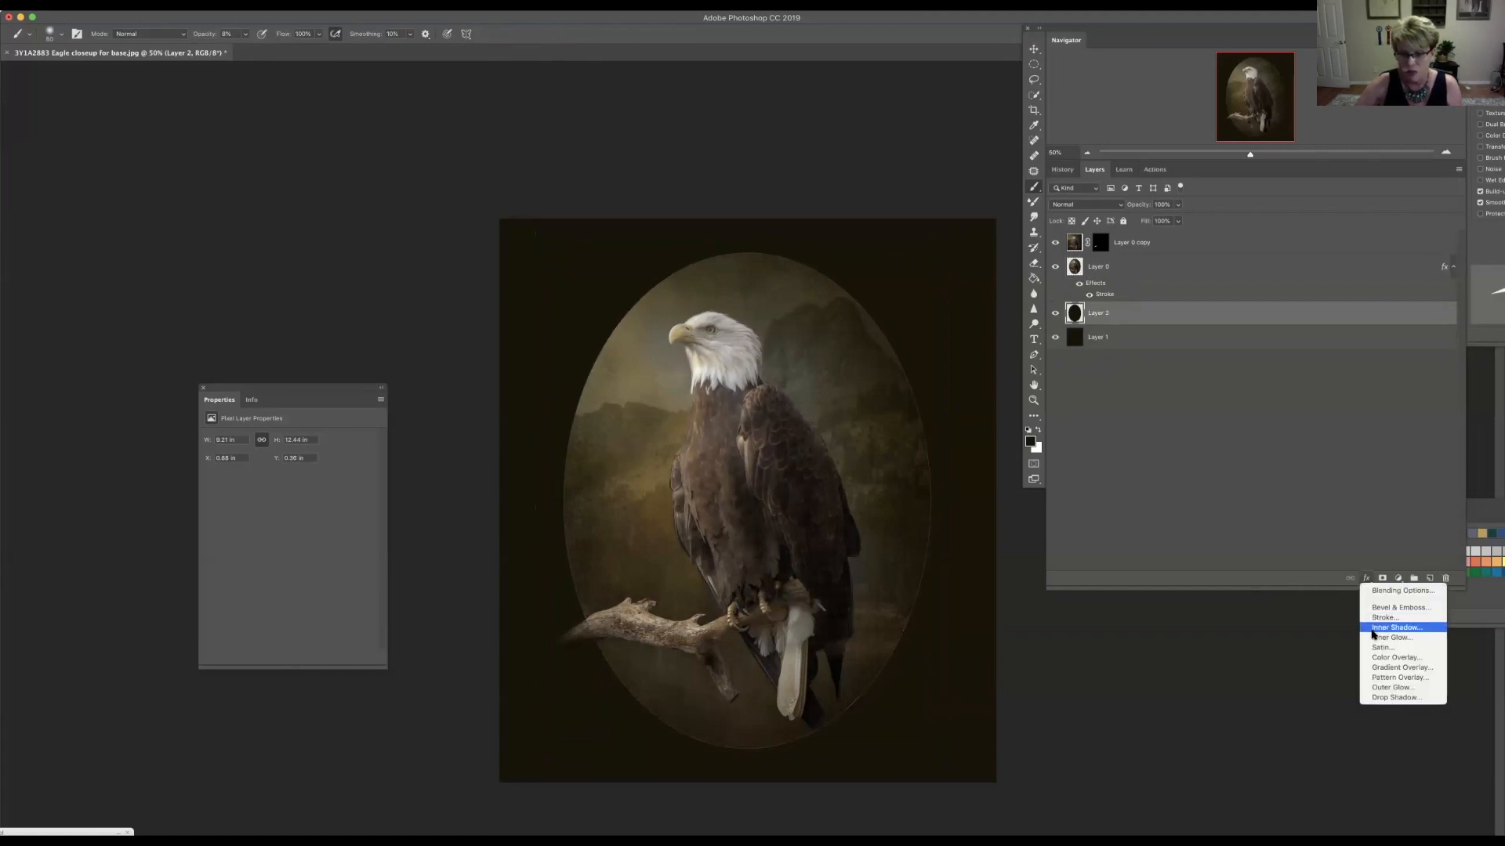
left_click(1384, 658)
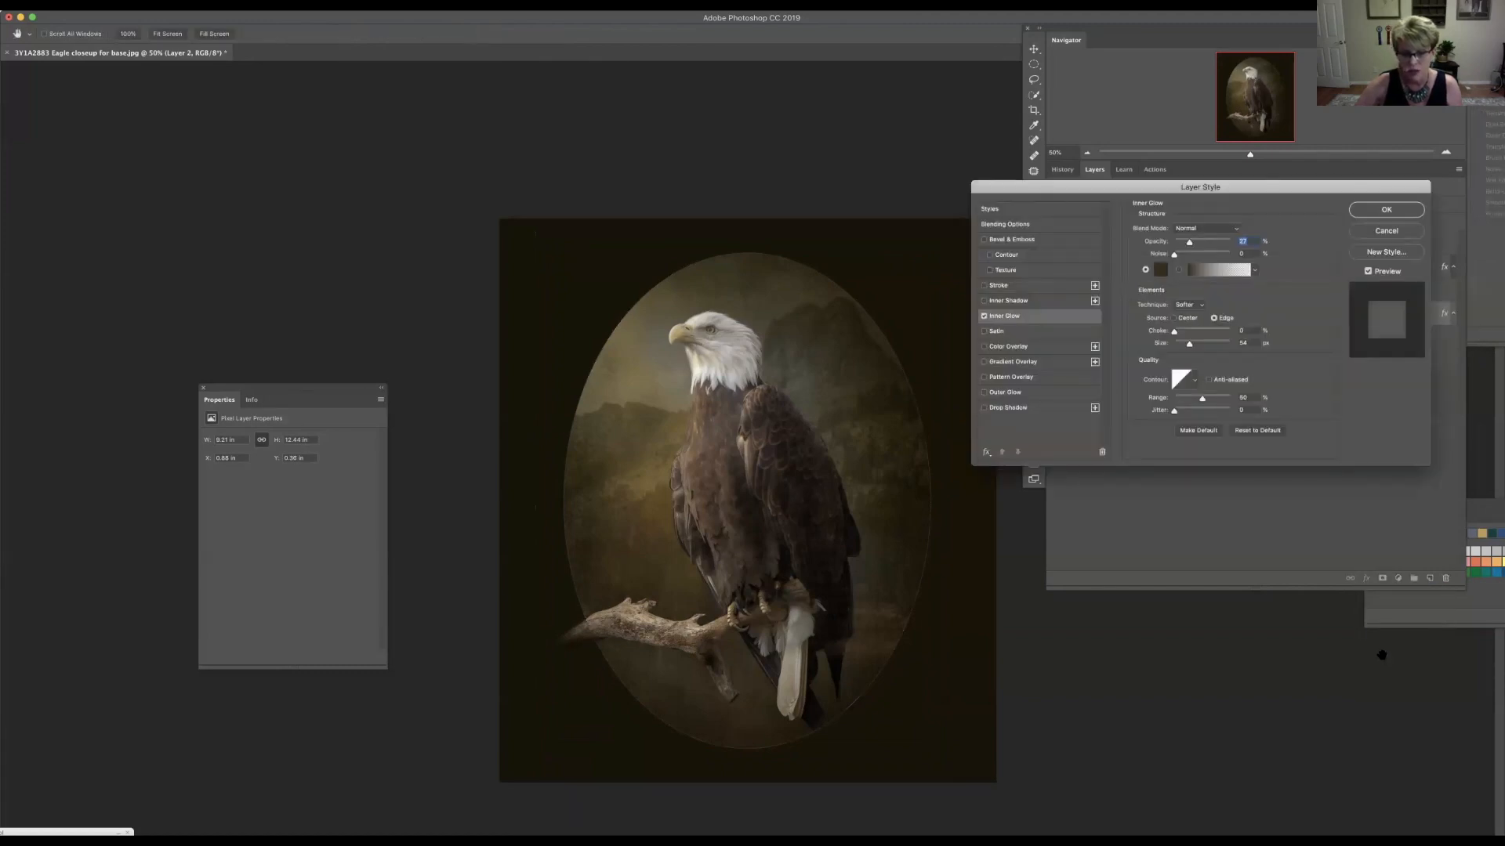
left_click(1162, 271)
left_click(783, 290)
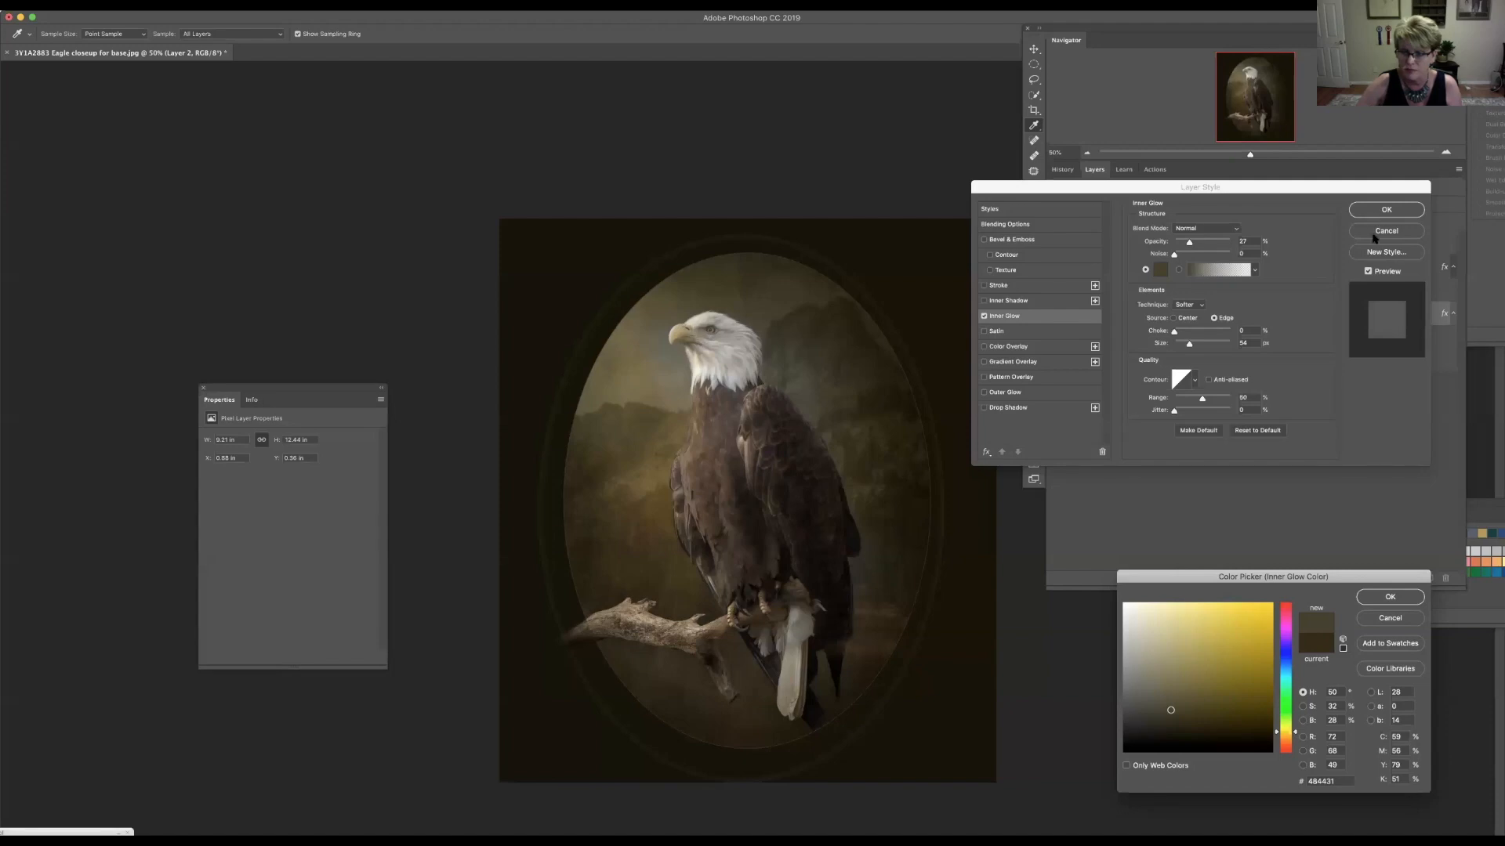
left_click(1395, 597)
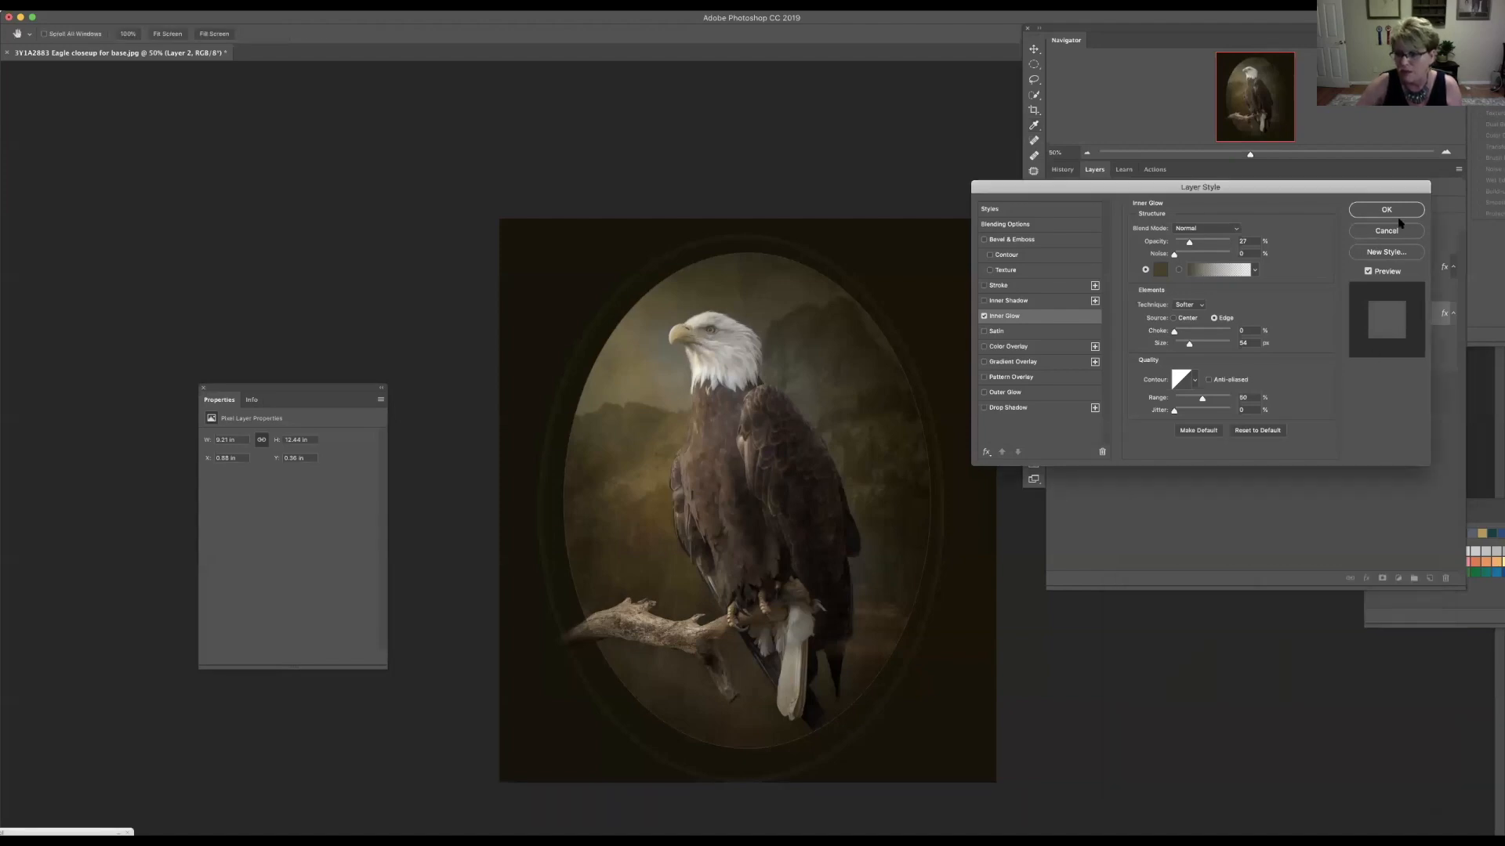
left_click(1385, 209)
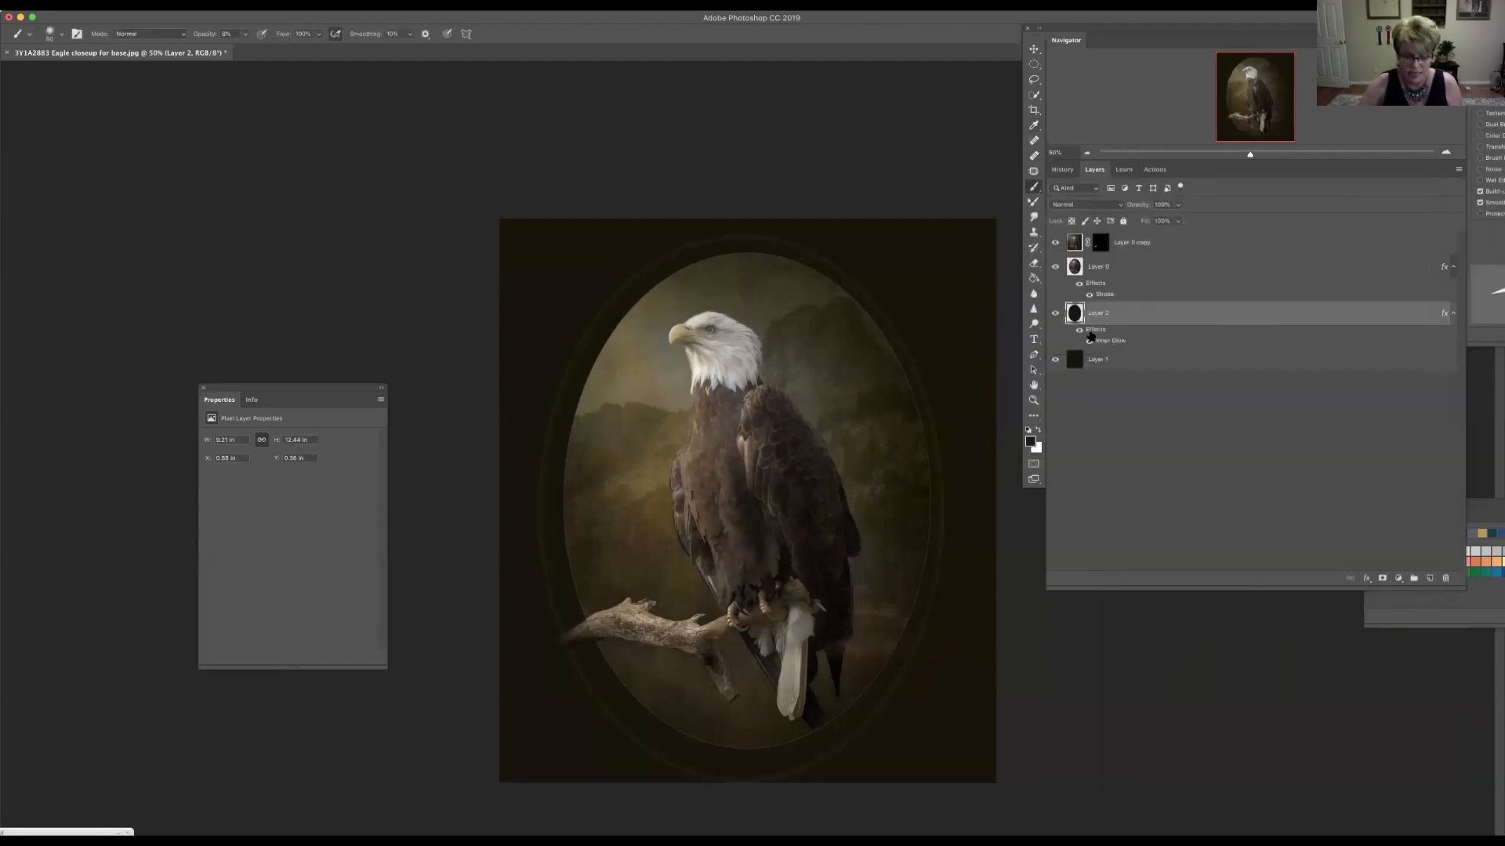
Step: Centre Layer 2's glowing oval around the vignette and shrink it slightly to about 99% width and 98% height
key("super+t")
left_click_drag(867, 398, 874, 399)
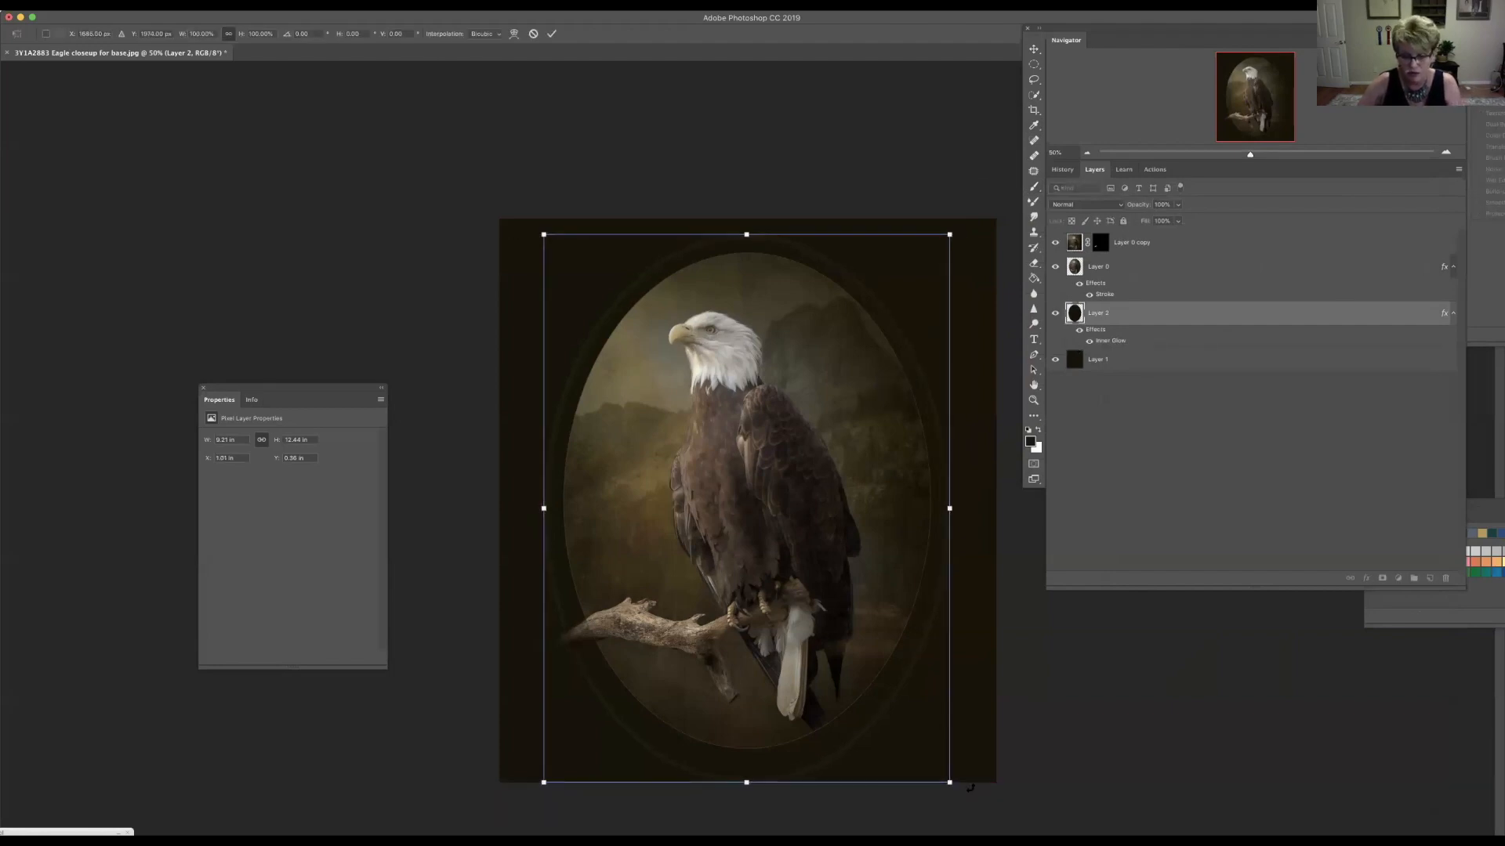
left_click_drag(746, 782, 746, 774)
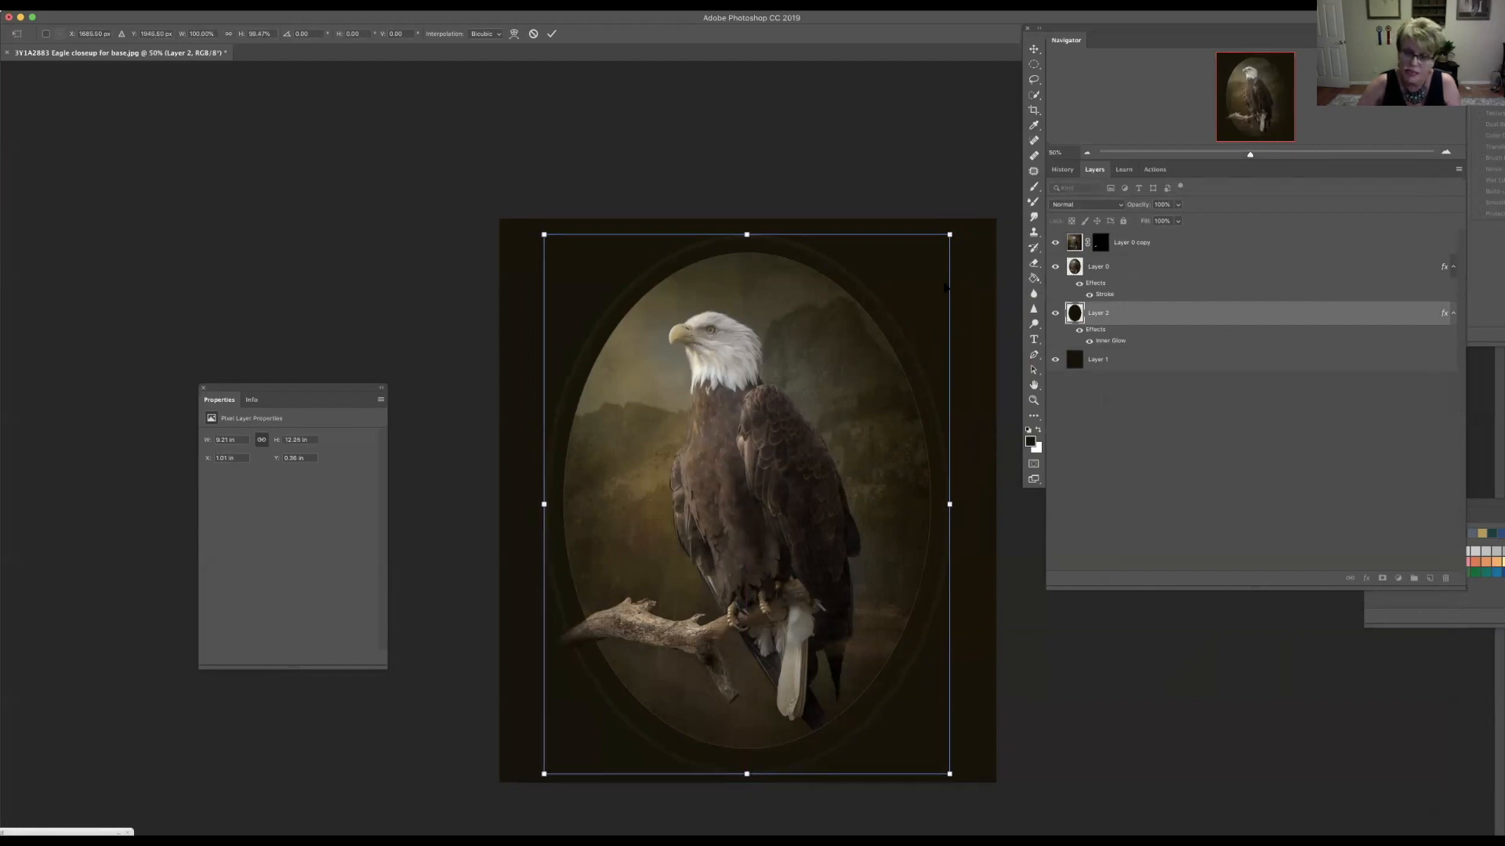
left_click_drag(949, 504, 946, 504)
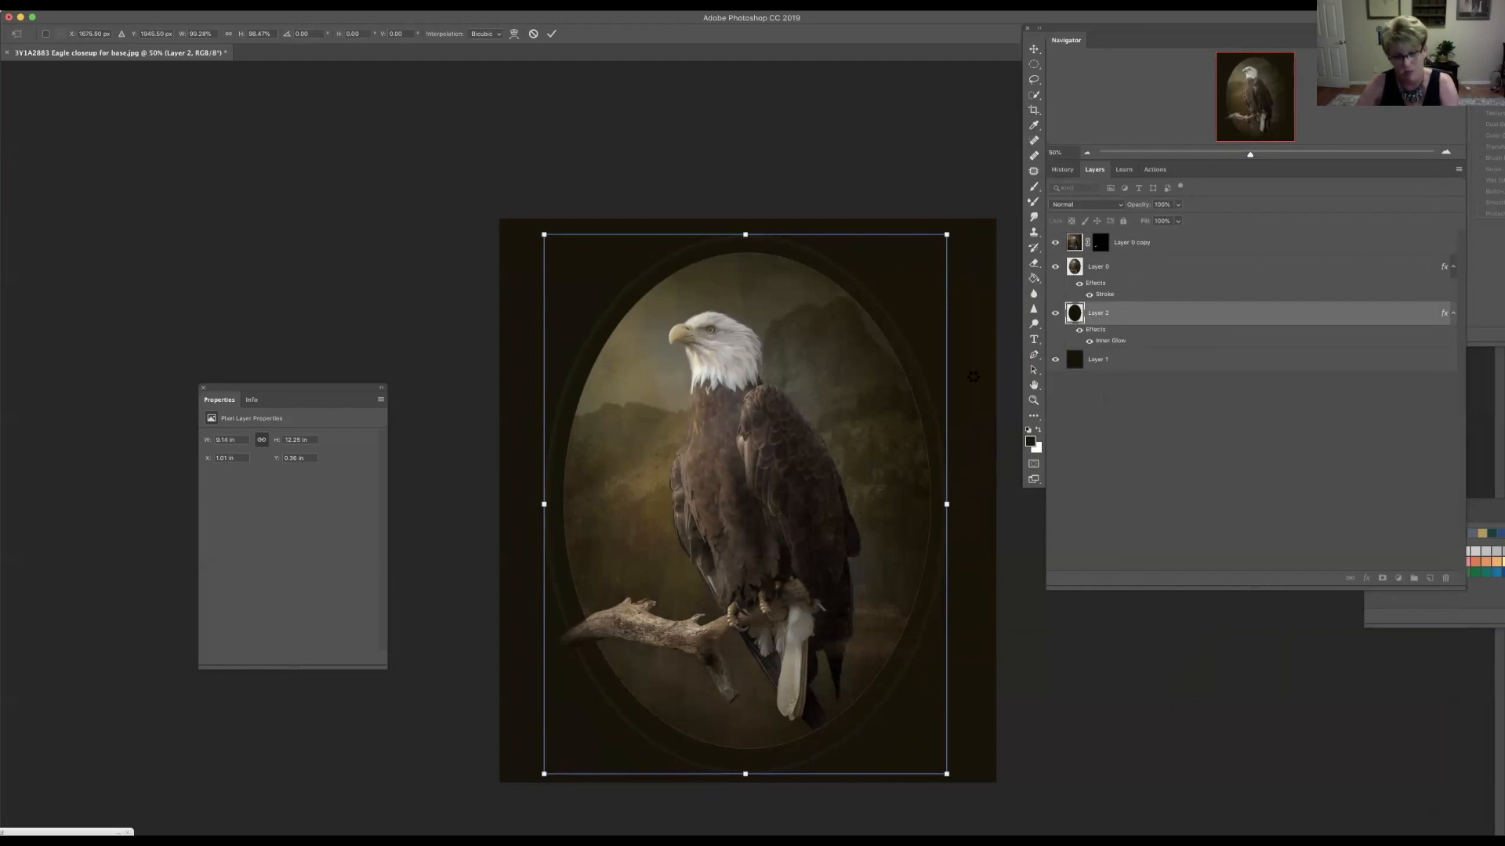
key("Return")
key("b")
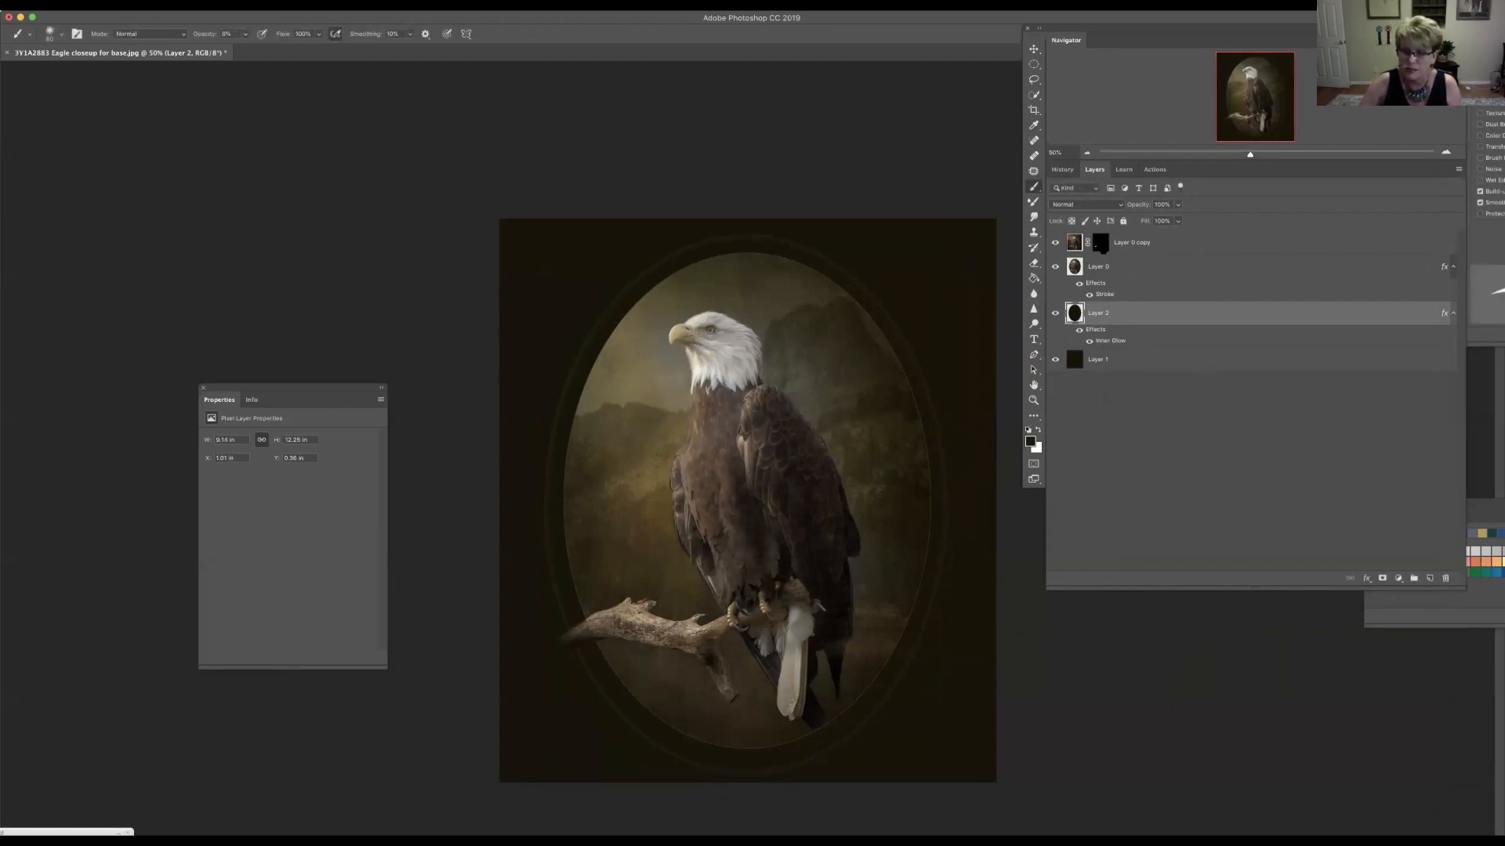
Step: Touch up Layer 0 copy's mask at the branch end and scale the three layers above Layer 1 to about 90% width and 92% height
left_click(1100, 244)
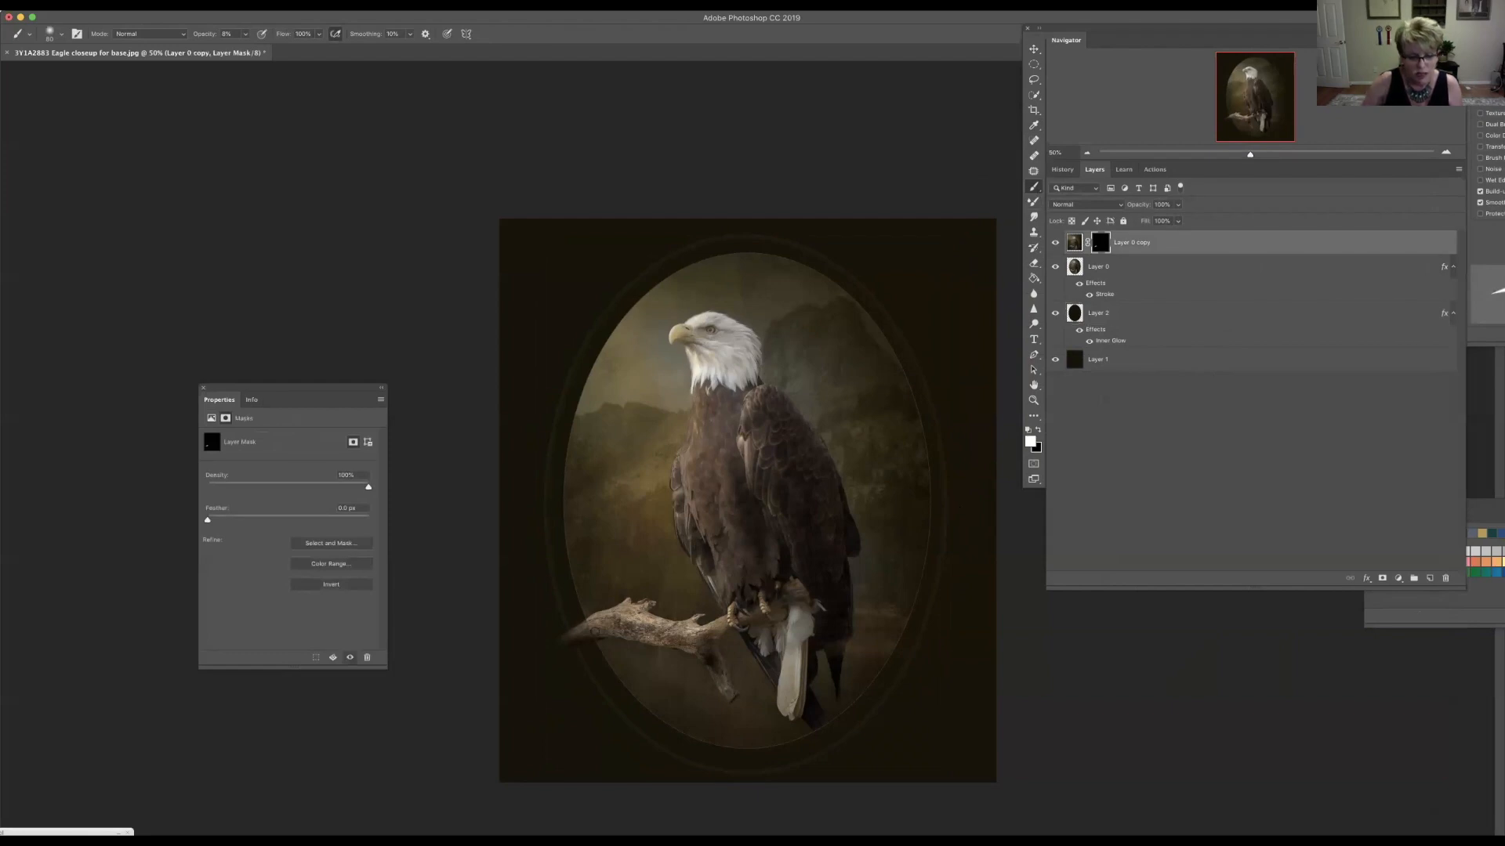
mouse_move(592, 626)
left_mouse_down()
mouse_move(612, 624)
mouse_move(589, 620)
left_mouse_up()
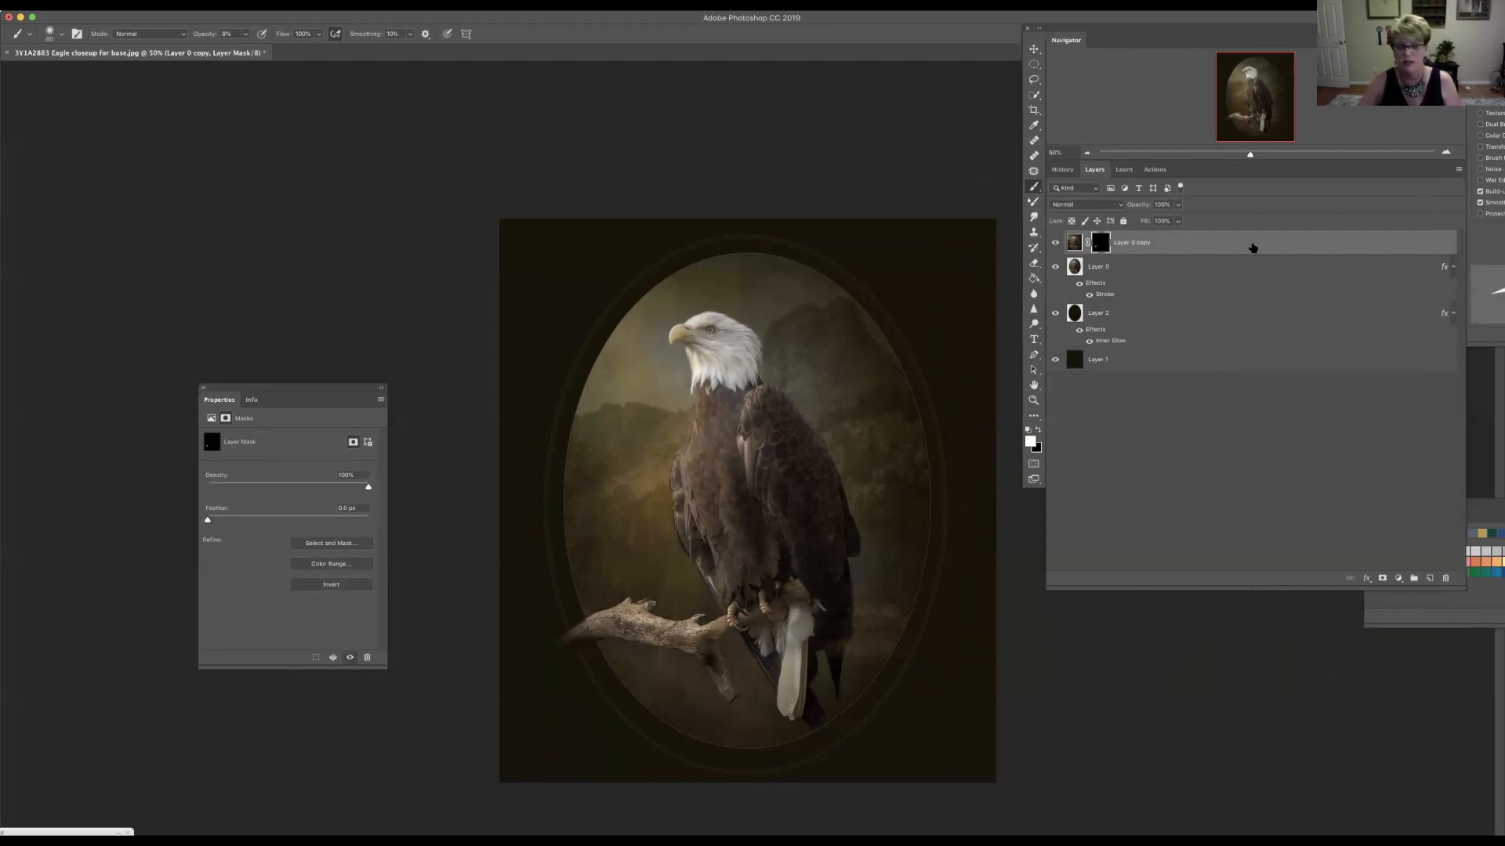
left_click(1142, 325, "shift")
key("super+t")
left_click_drag(965, 775, 920, 733)
left_click_drag(854, 592, 886, 601)
key("Return")
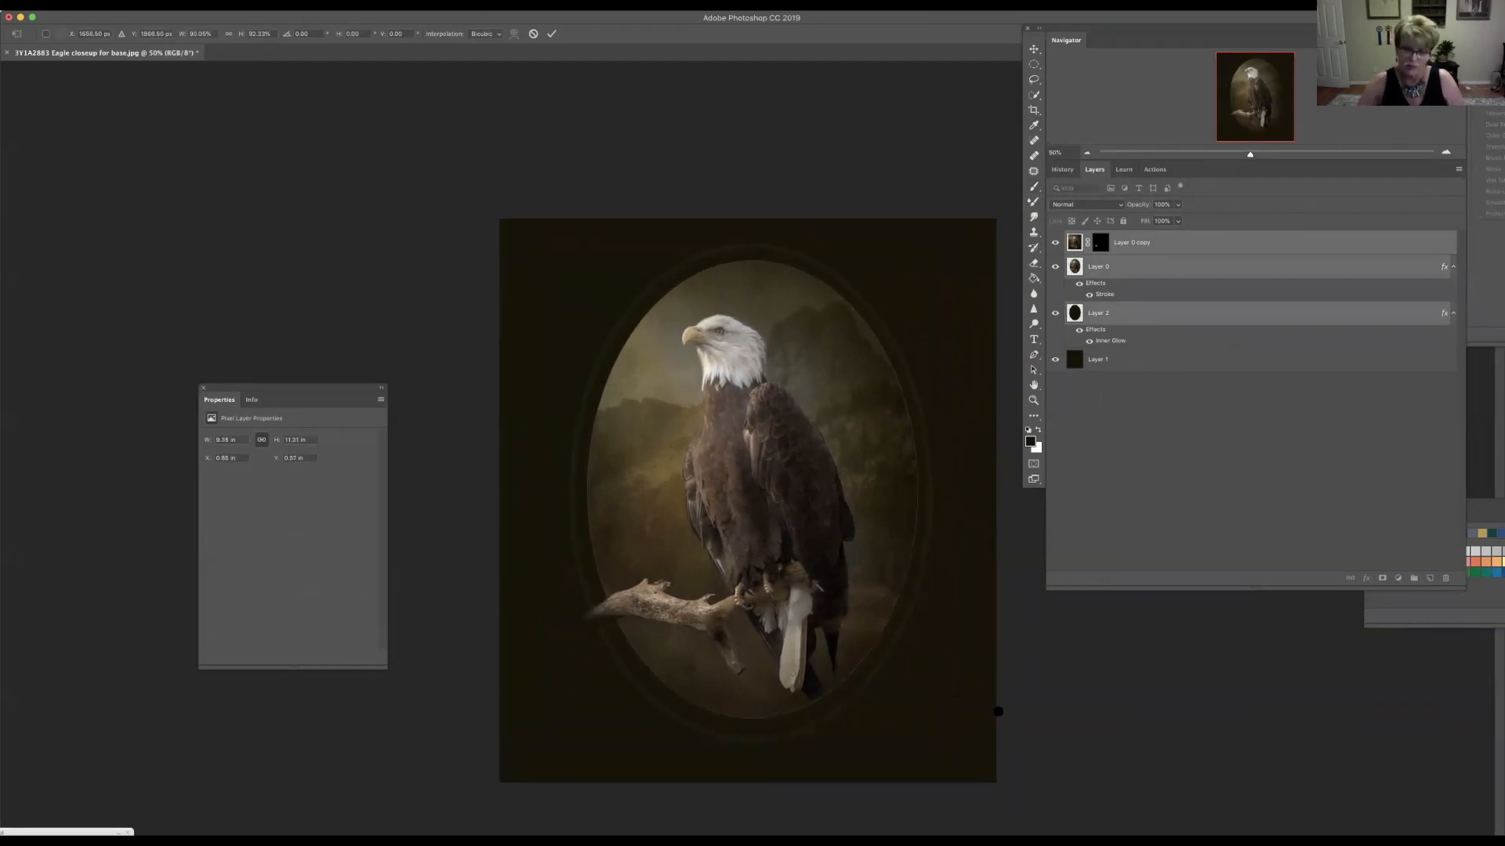
key("b")
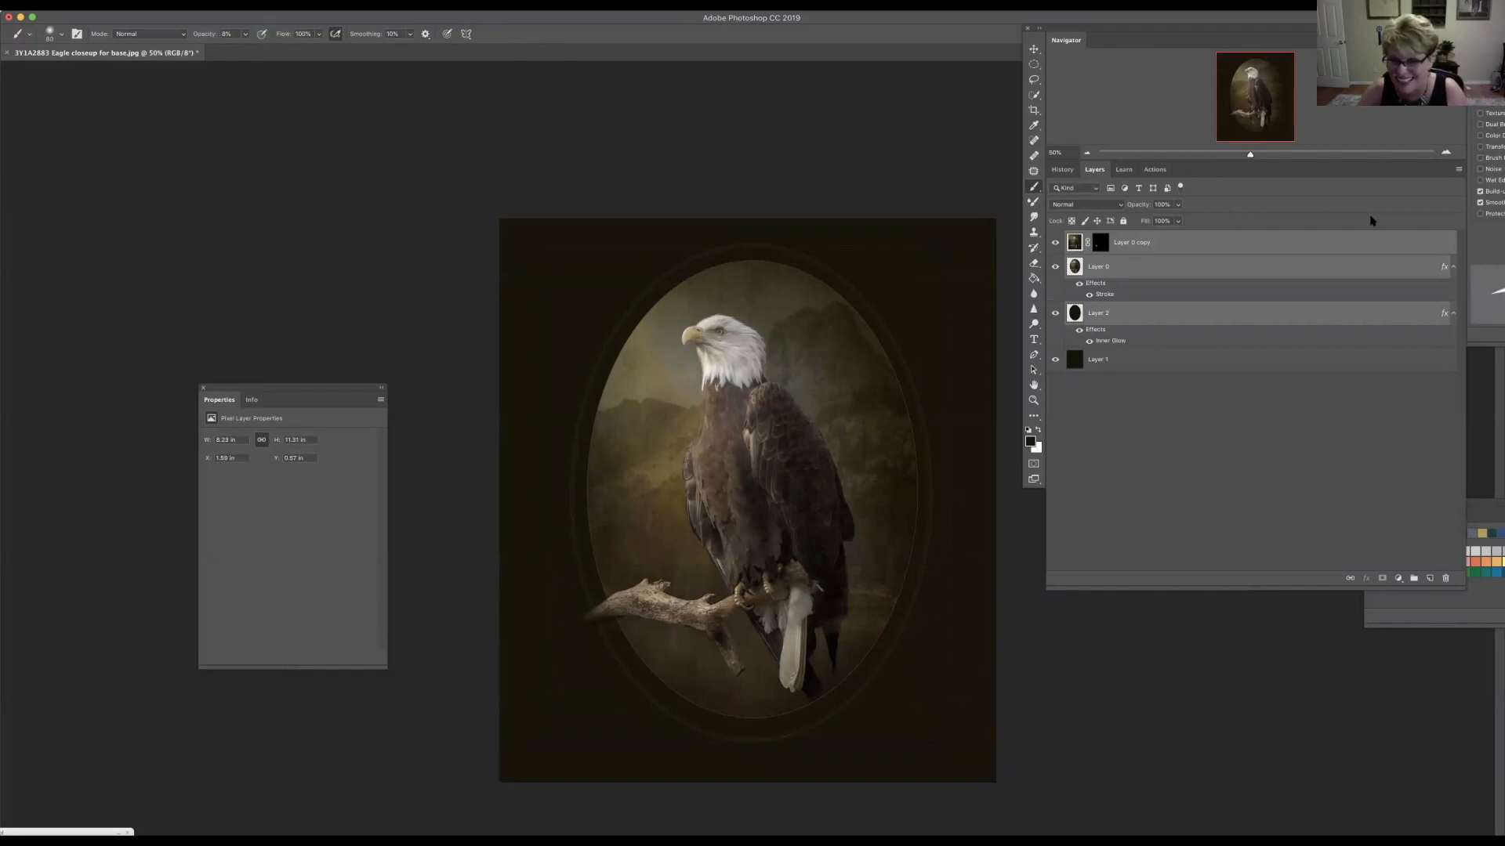
Step: Flatten the image into a single background layer and prepare the Mixer Brush with a larger tip
left_click(1459, 169)
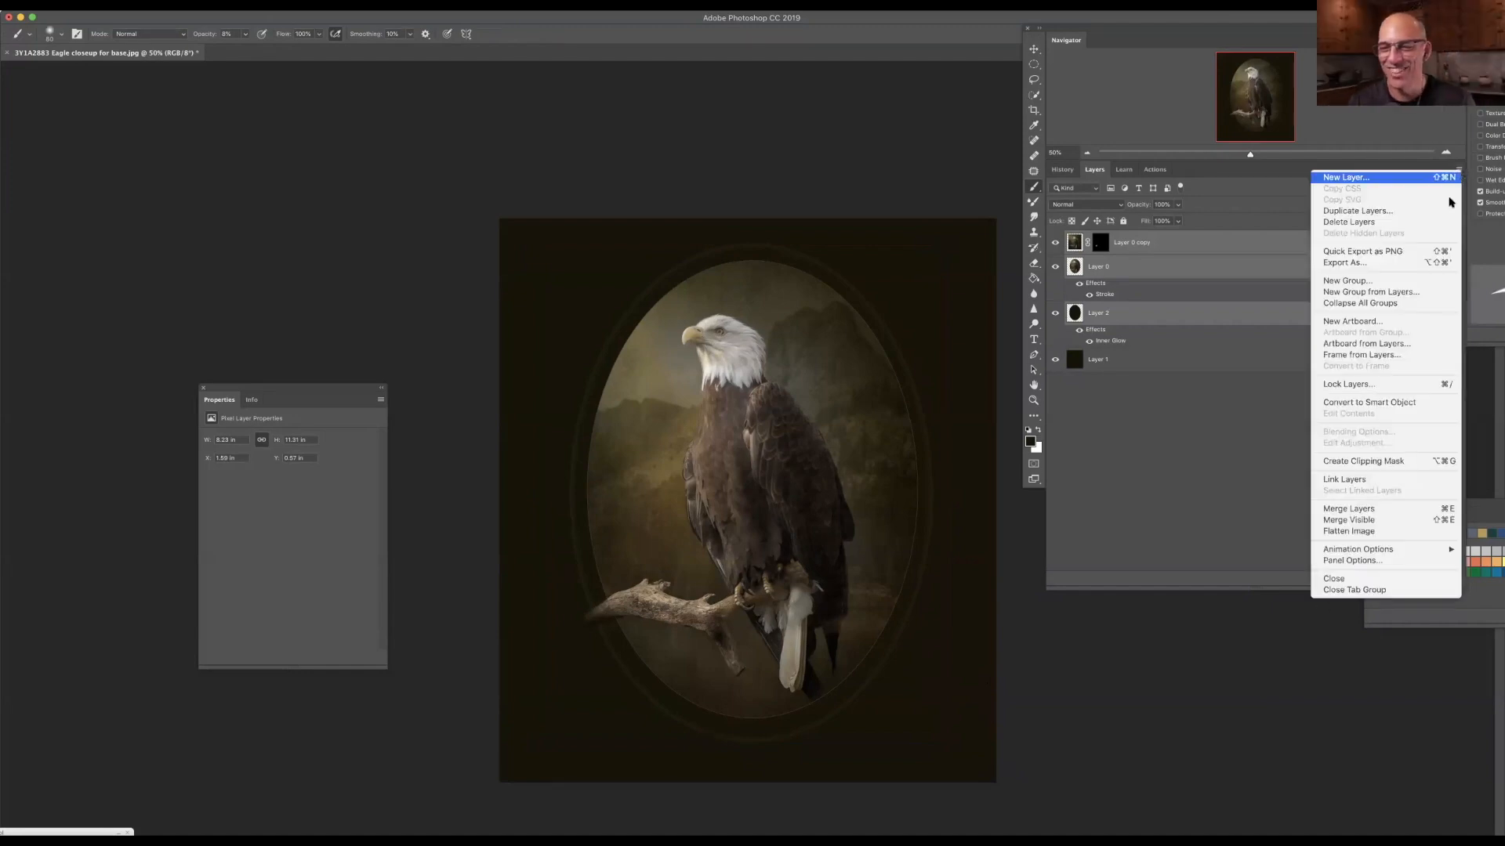
left_click(1348, 531)
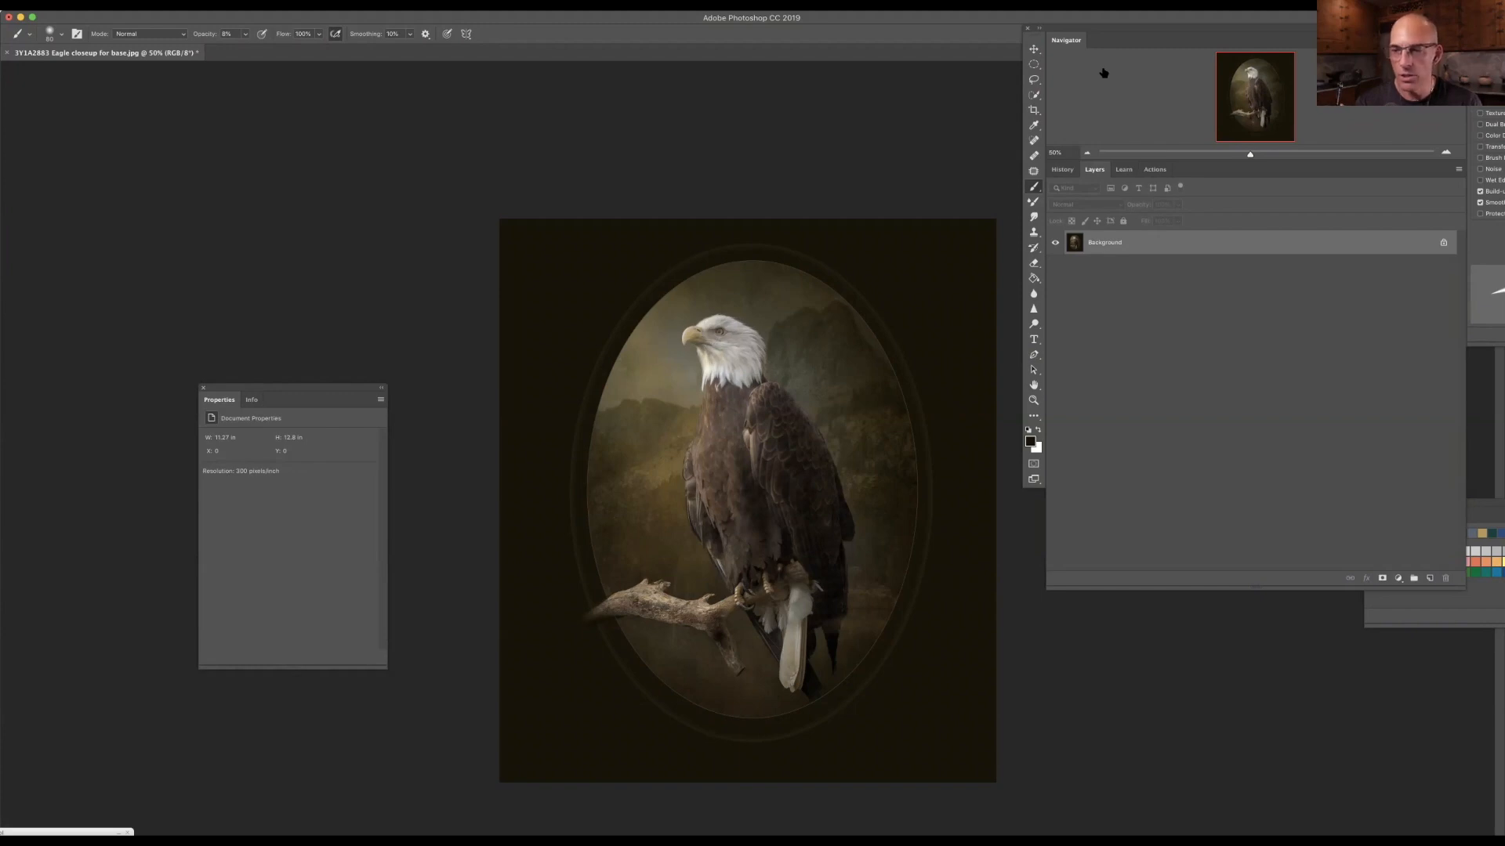
key("super+equal")
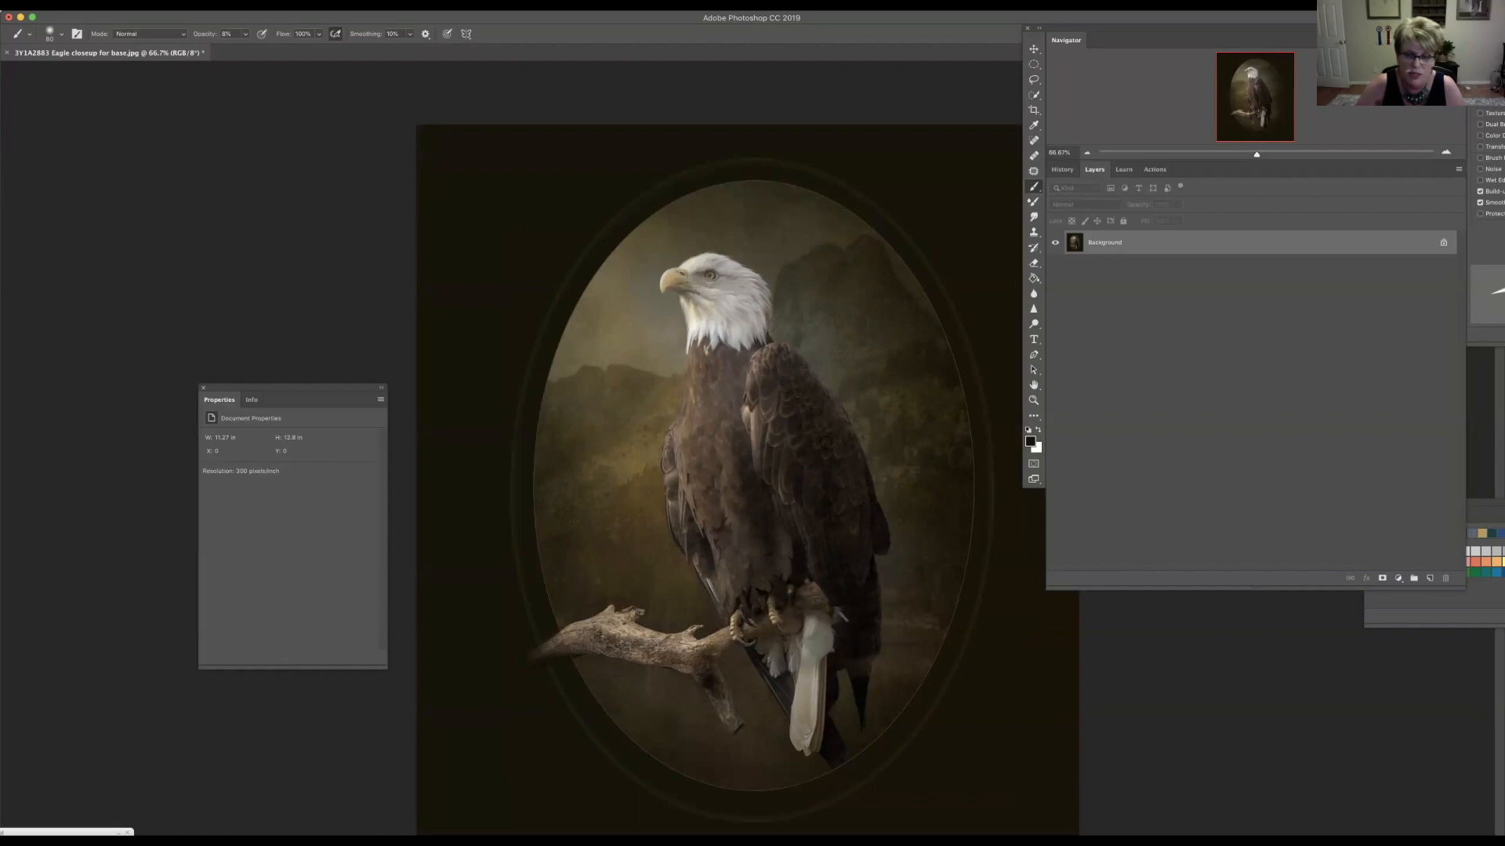
left_click(1034, 202)
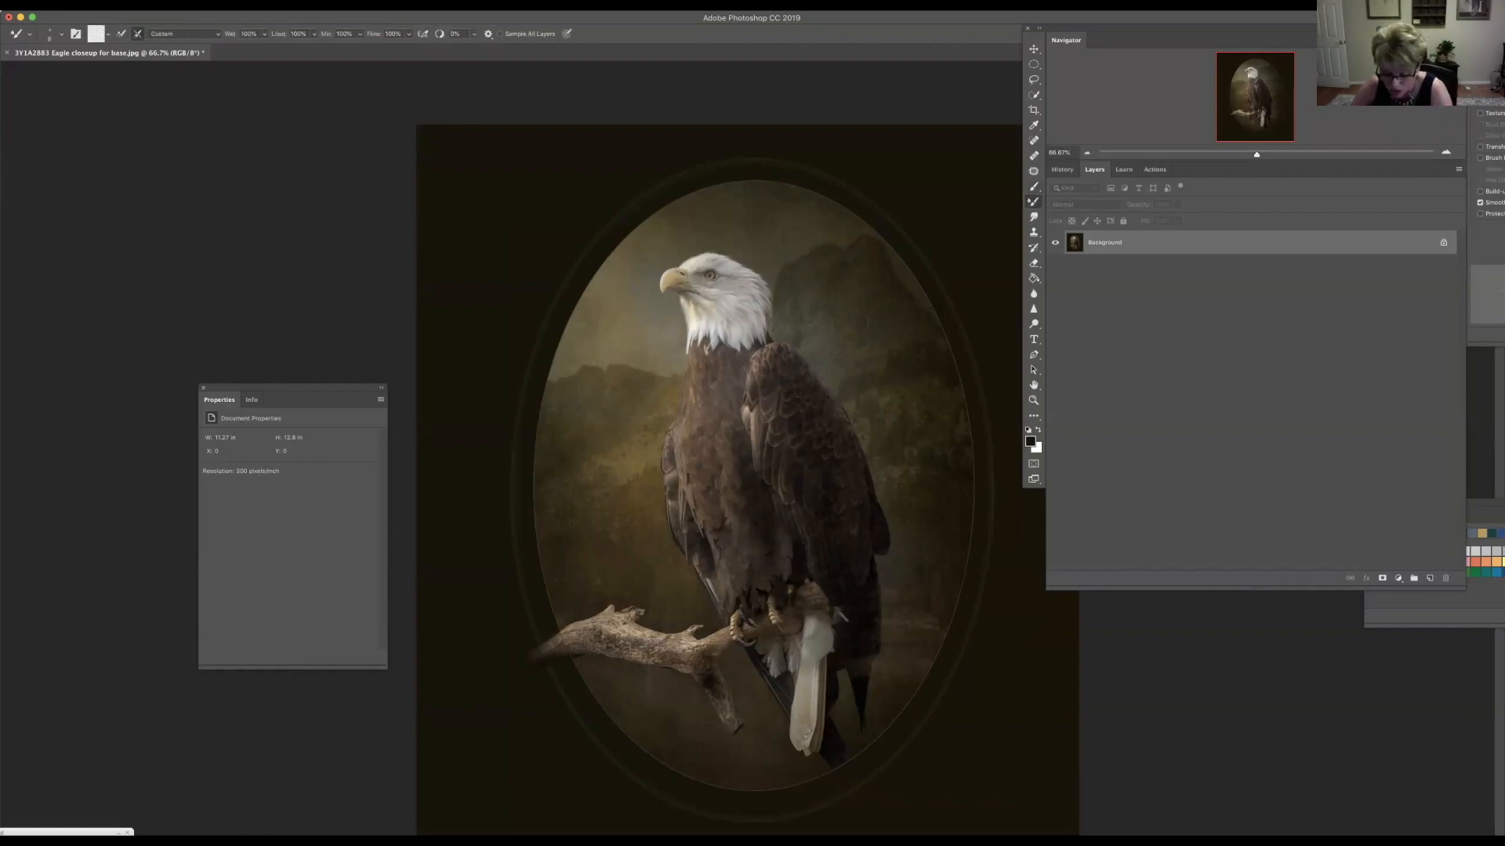
key("]")
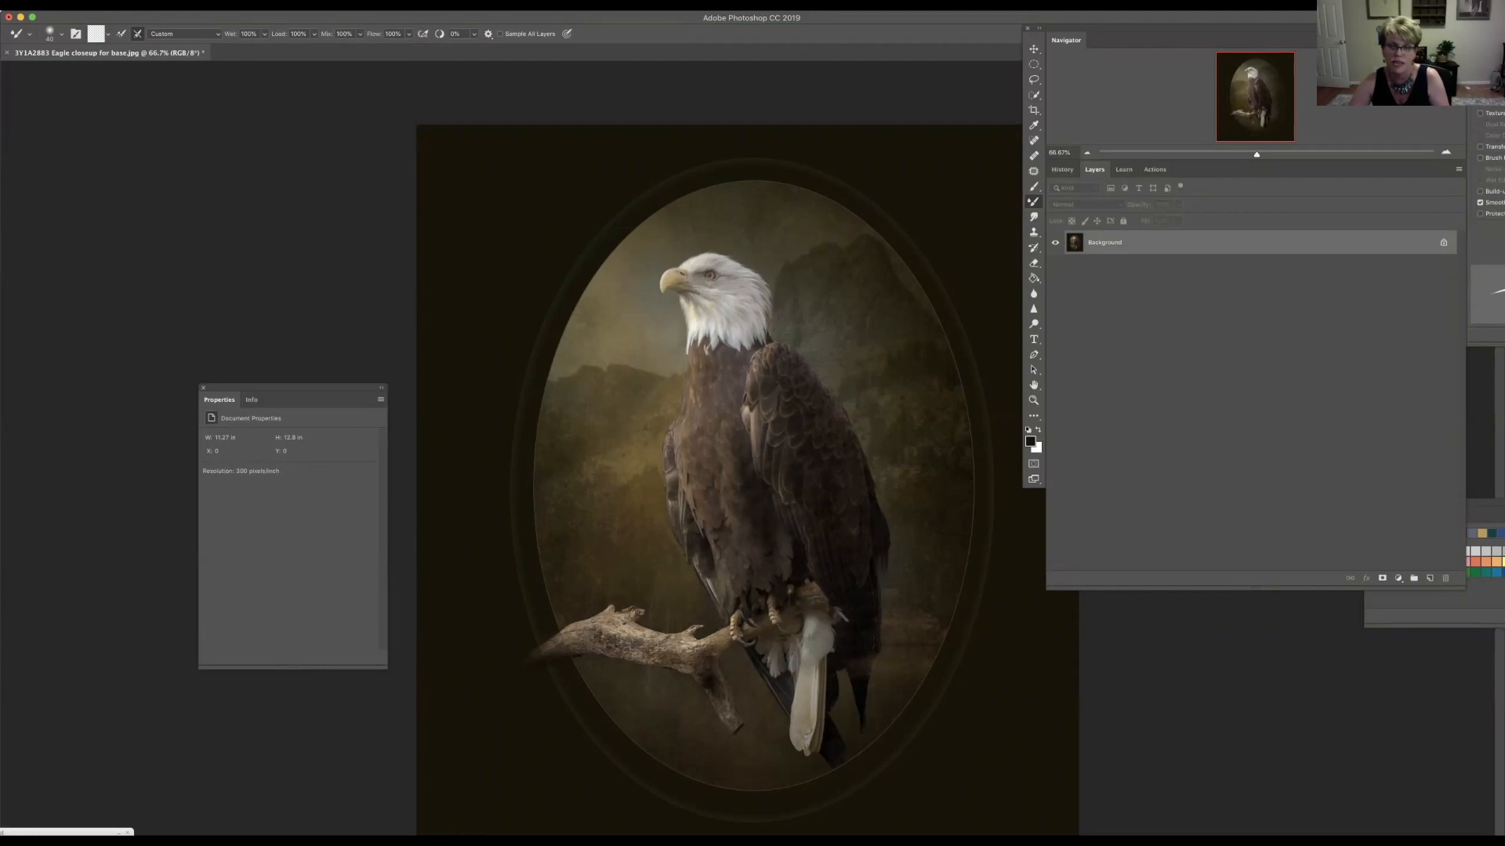
Step: Lasso the lighter feather patches along the eagle's left wing edge and the other wing's shoulder, and feather the selection
left_click(1034, 80)
mouse_move(672, 478)
left_mouse_down()
mouse_move(667, 429)
mouse_move(674, 481)
left_mouse_up()
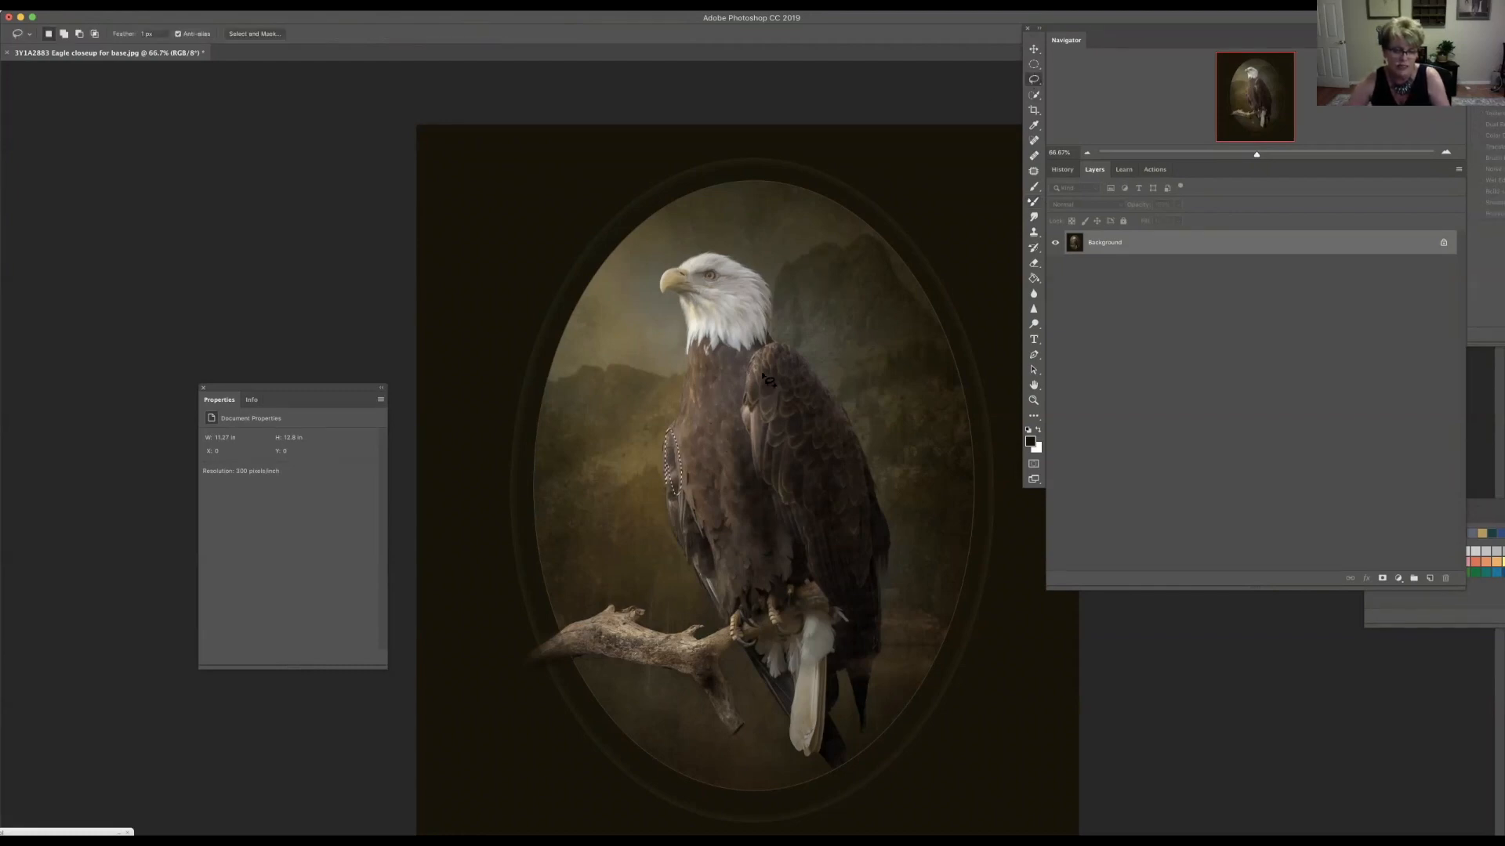
mouse_move(754, 370)
left_mouse_down()
mouse_move(751, 410)
mouse_move(753, 367)
left_mouse_up()
mouse_move(695, 537)
left_mouse_down()
mouse_move(675, 492)
mouse_move(699, 536)
left_mouse_up()
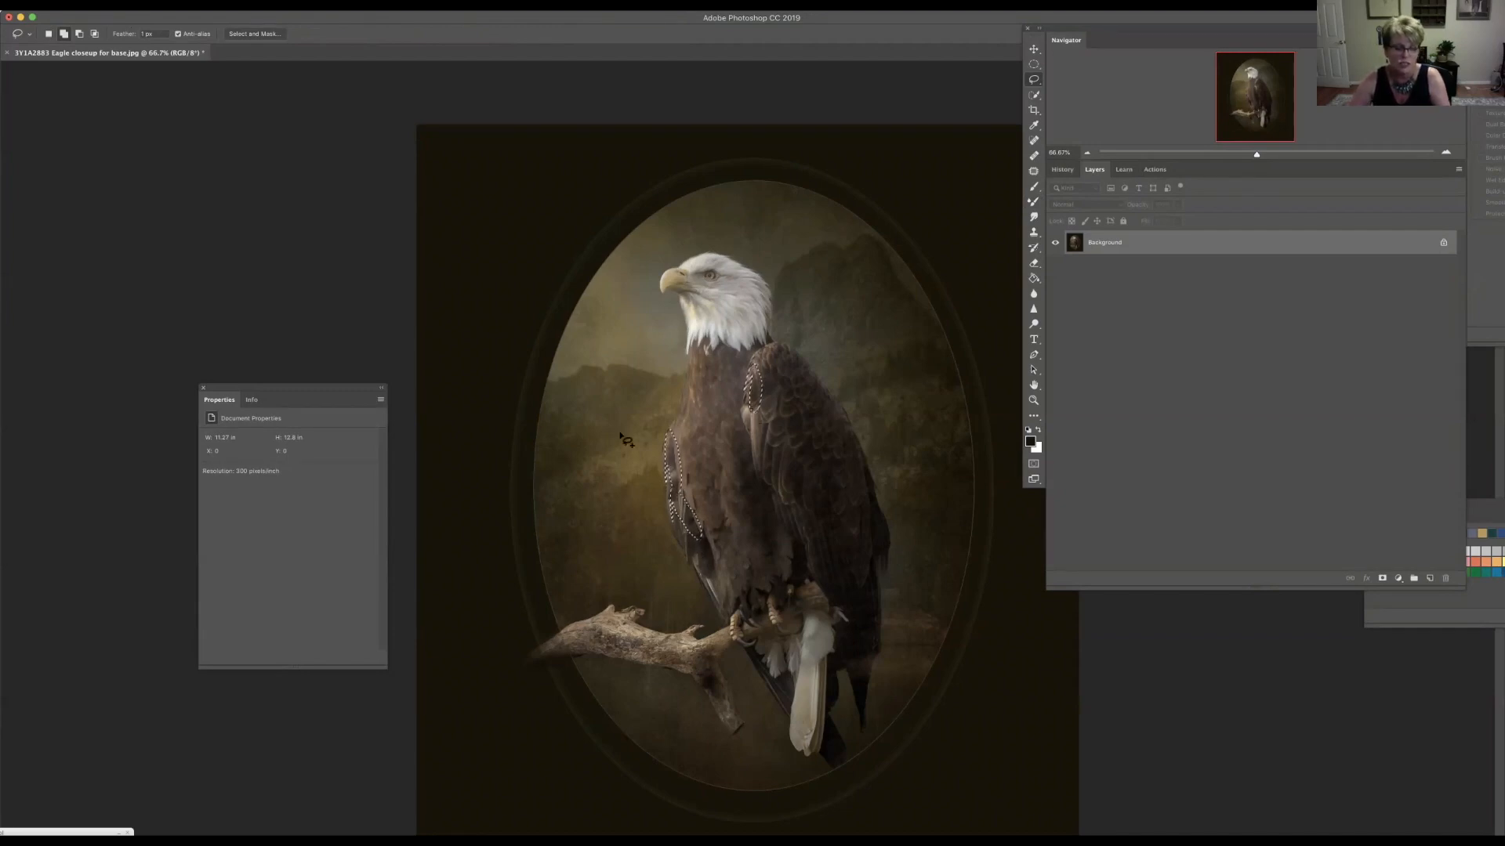
right_click(735, 446)
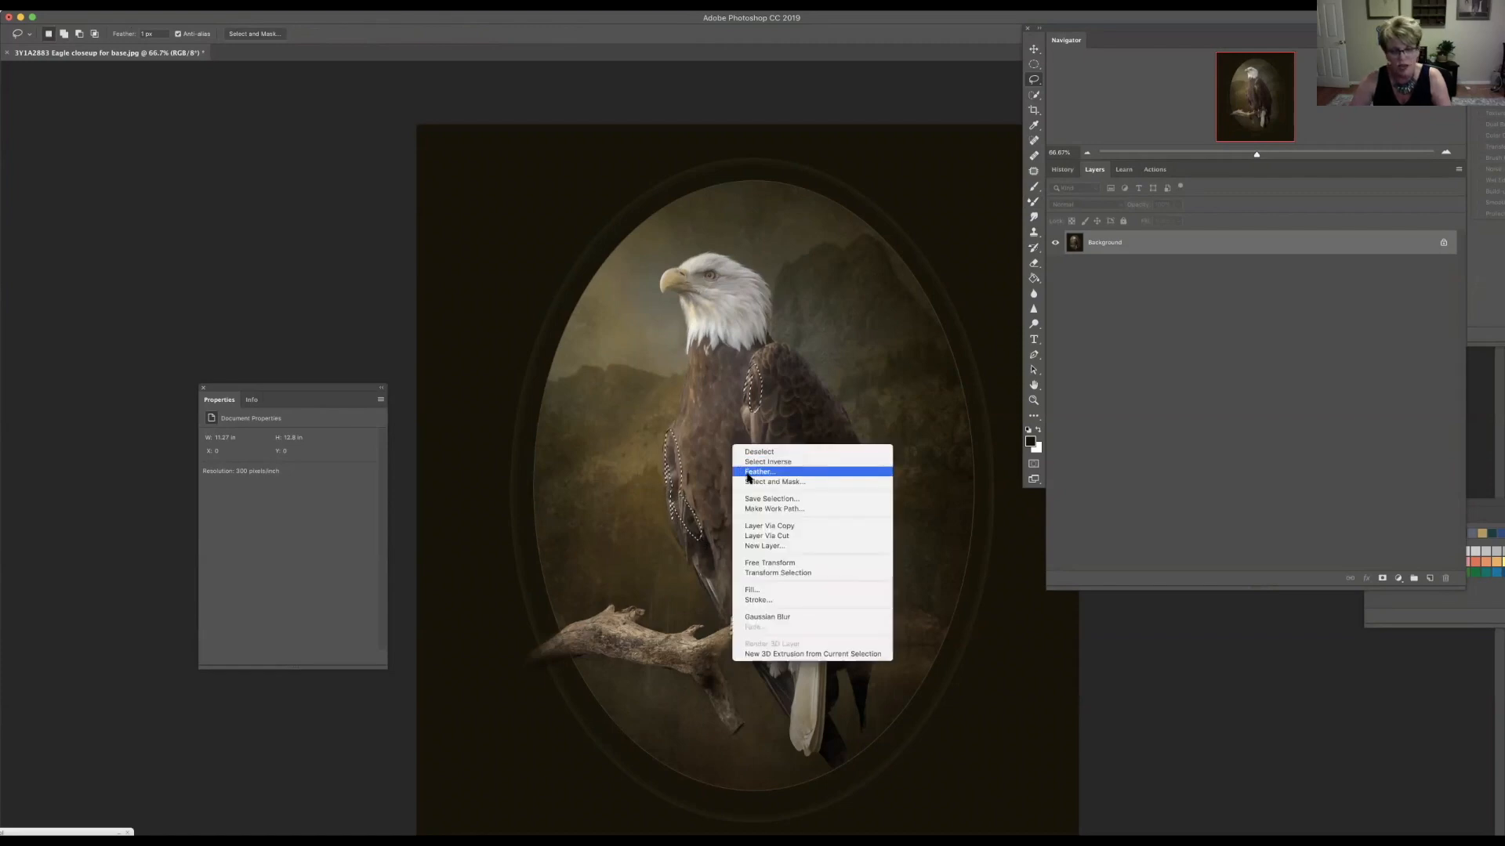
left_click(757, 471)
left_click(479, 237)
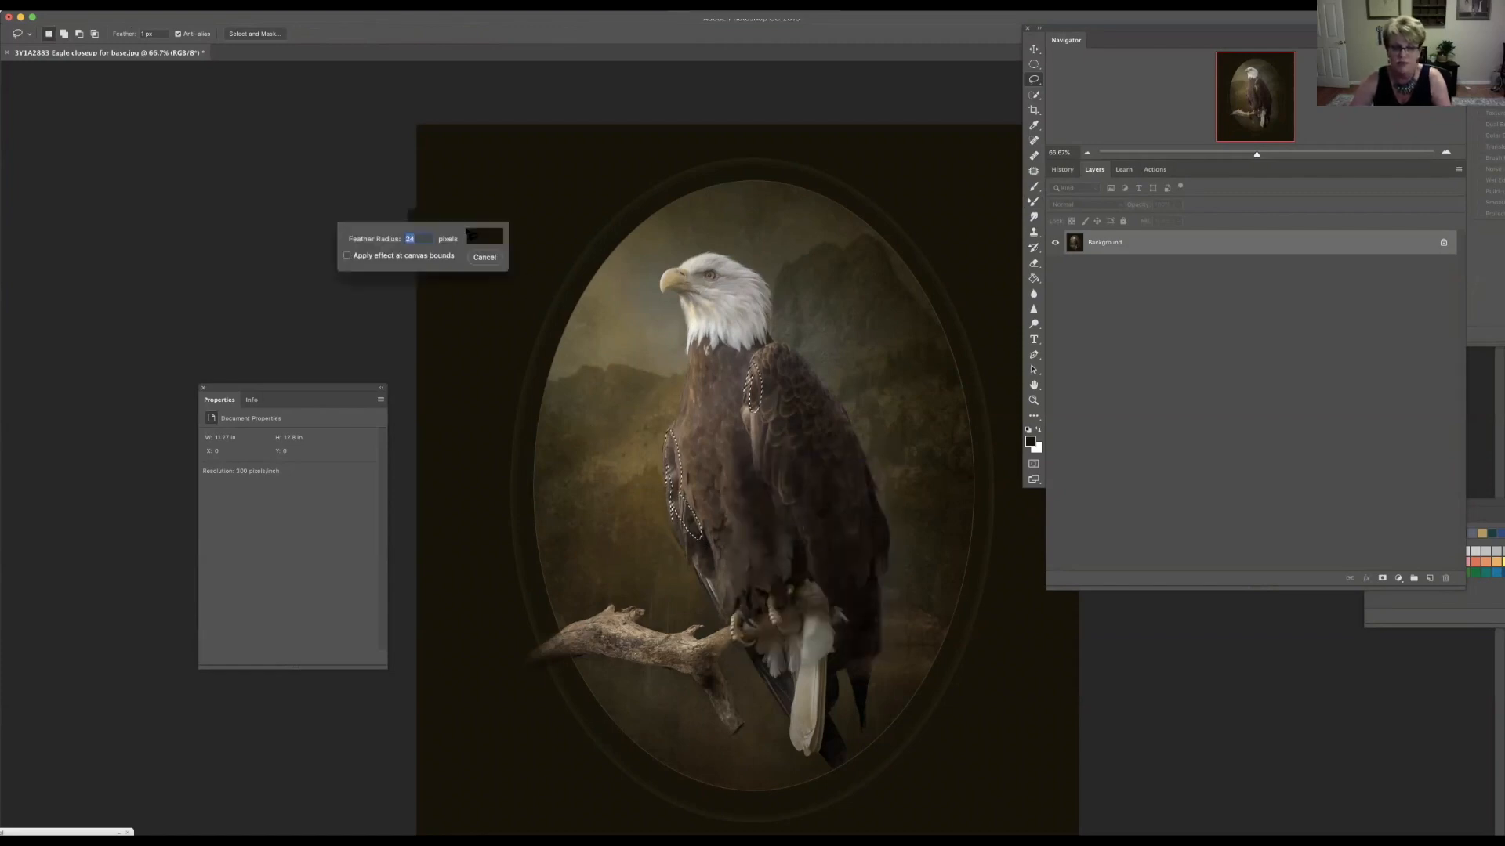
Step: Add a Curves adjustment layer for the selected feathers and raise the RGB midpoint from input 128 to output 158
left_click(193, 5)
mouse_move(313, 154)
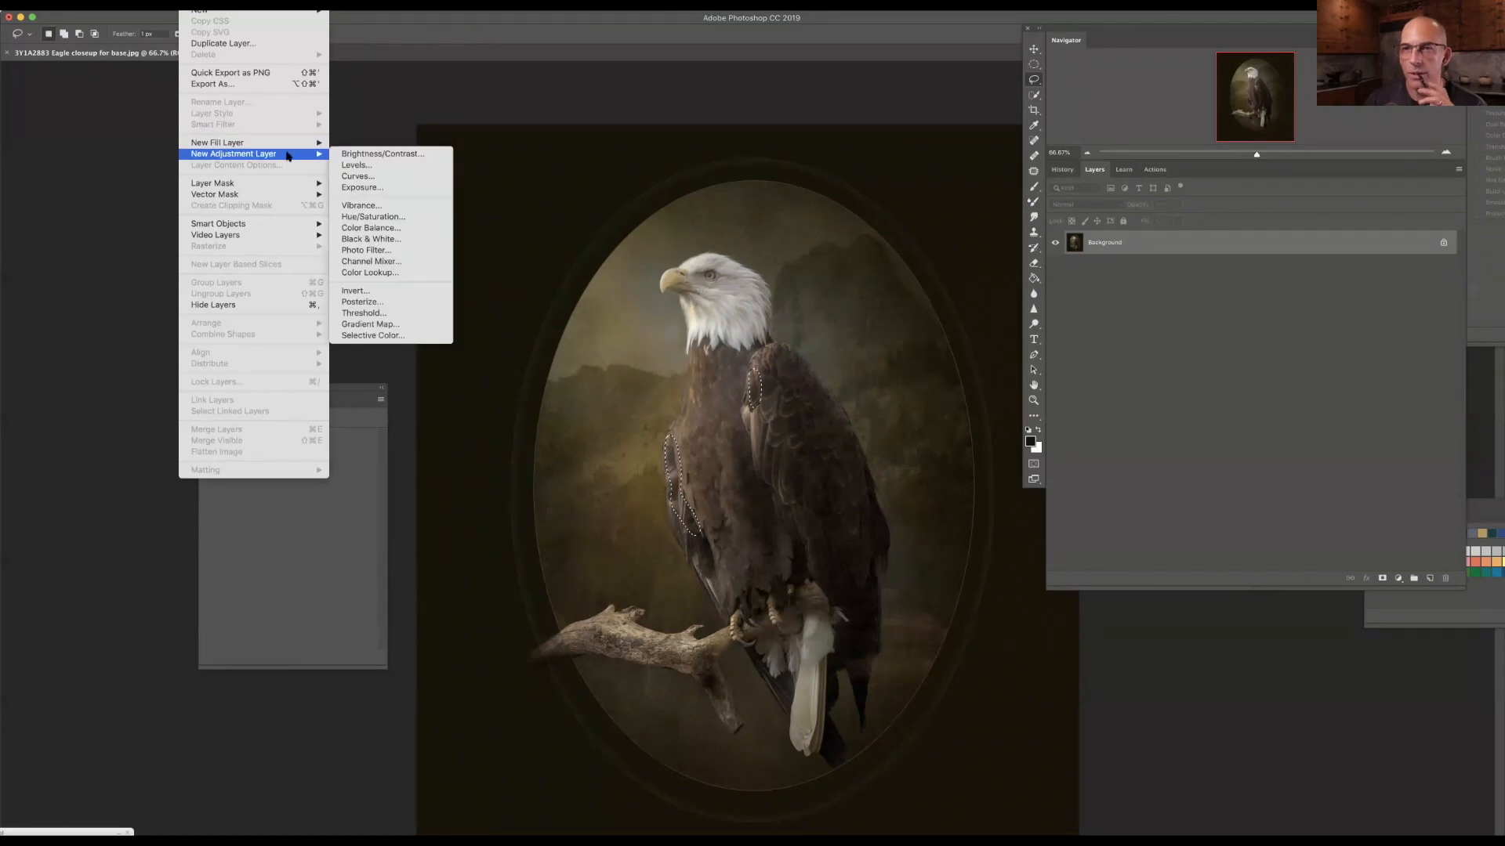
left_click(353, 174)
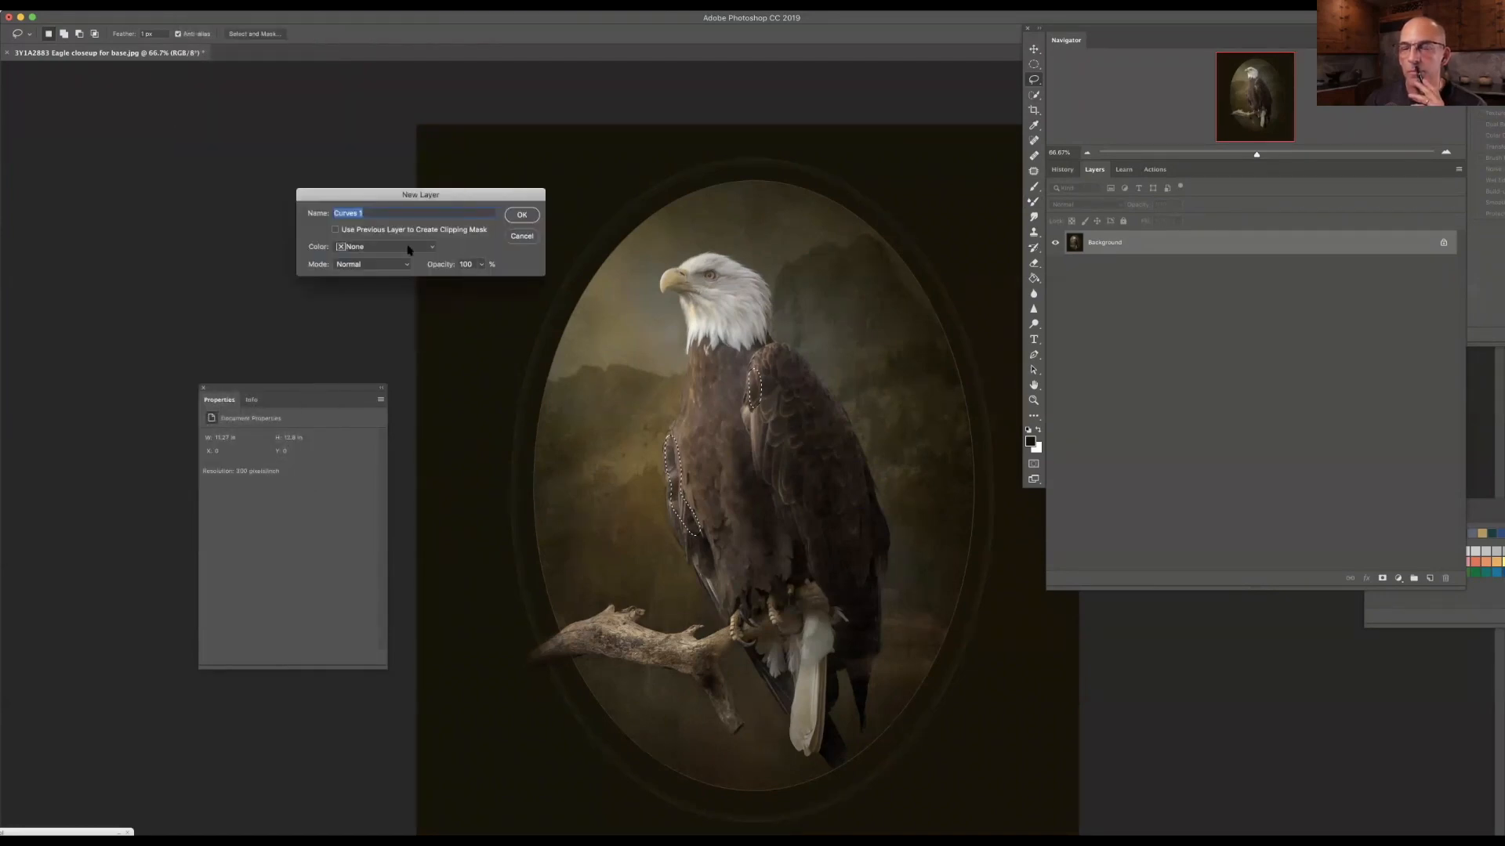
left_click(521, 214)
left_click_drag(304, 527, 300, 518)
Step: Move the green channel's white point to input 237 and slightly lower the blue channel's highlight output in the Curves adjustment
left_click(333, 457)
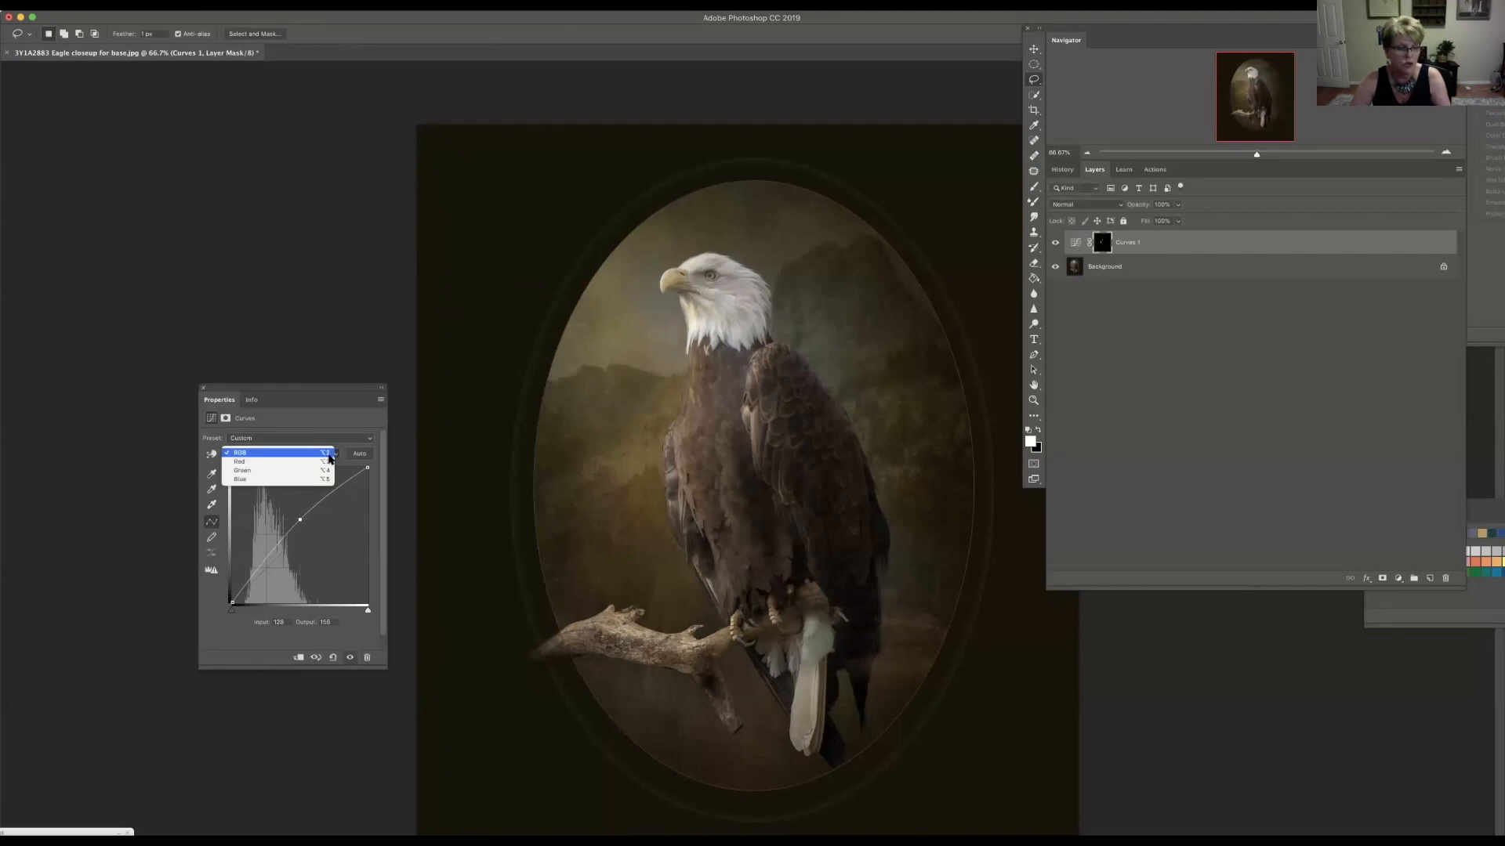
left_click(317, 470)
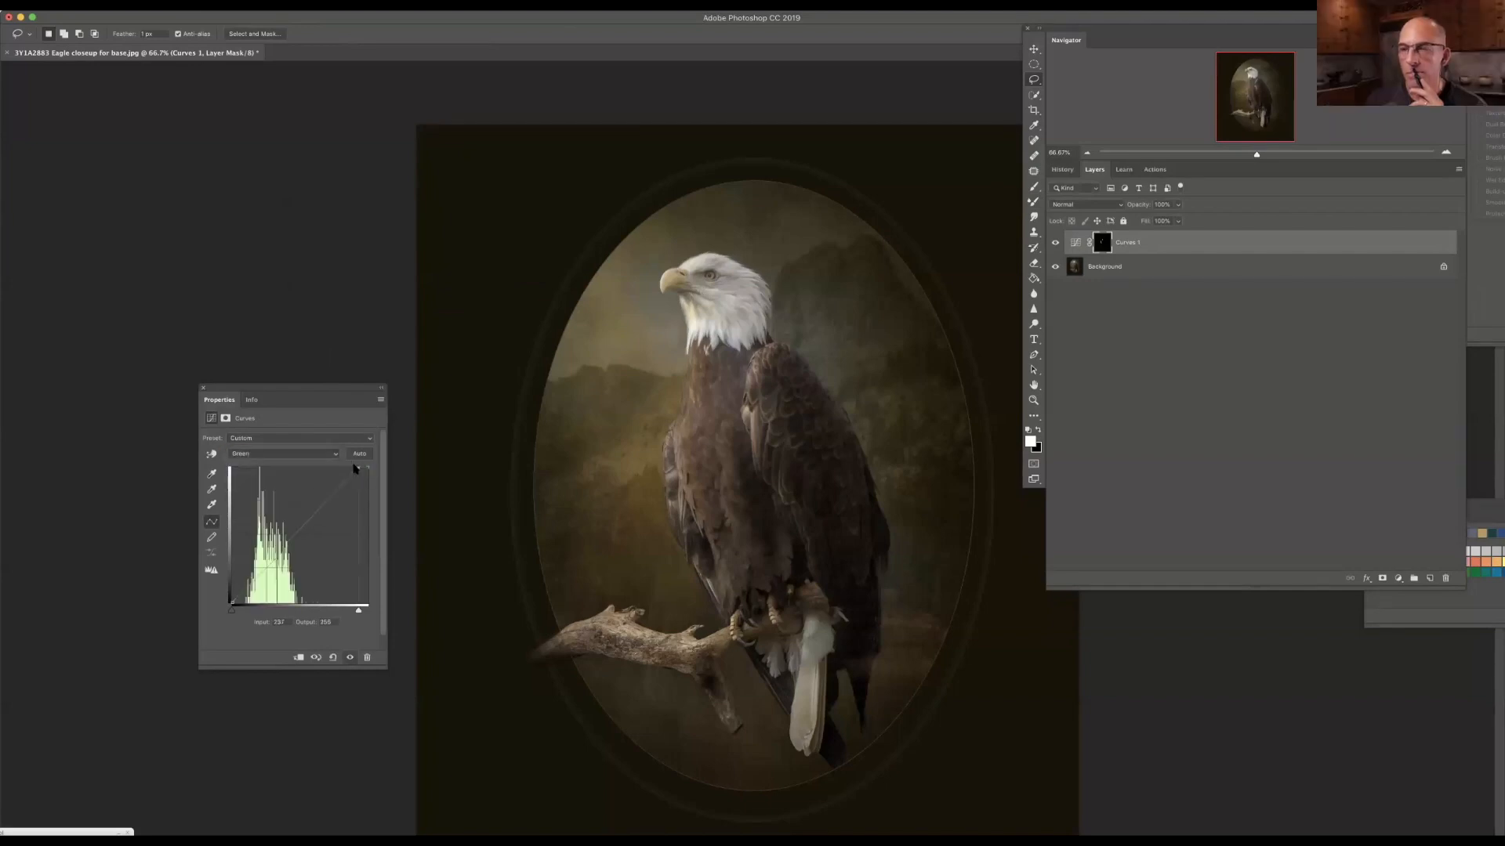
left_click(319, 453)
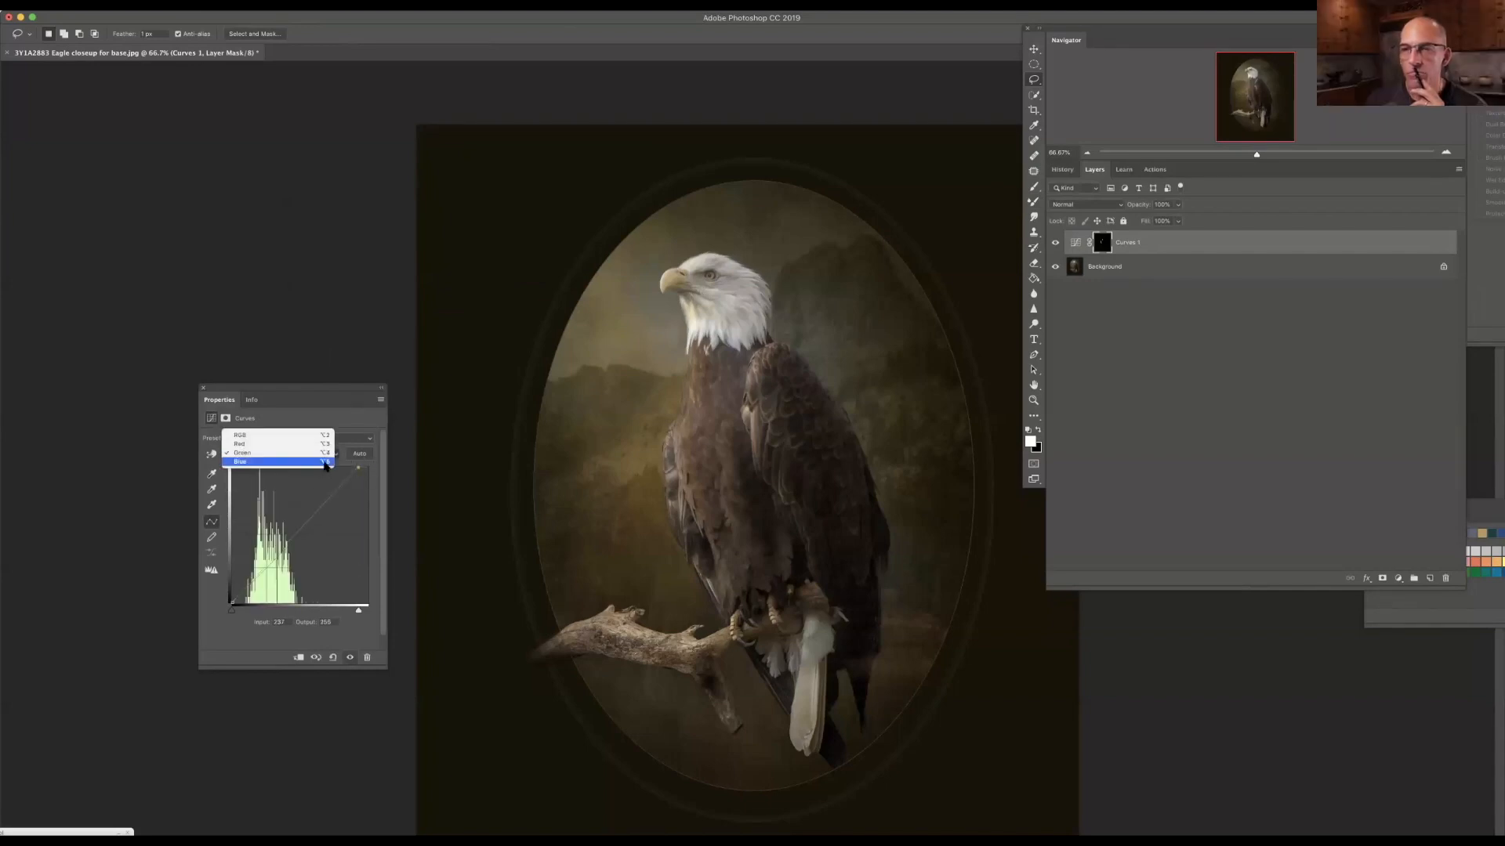
left_click(329, 468)
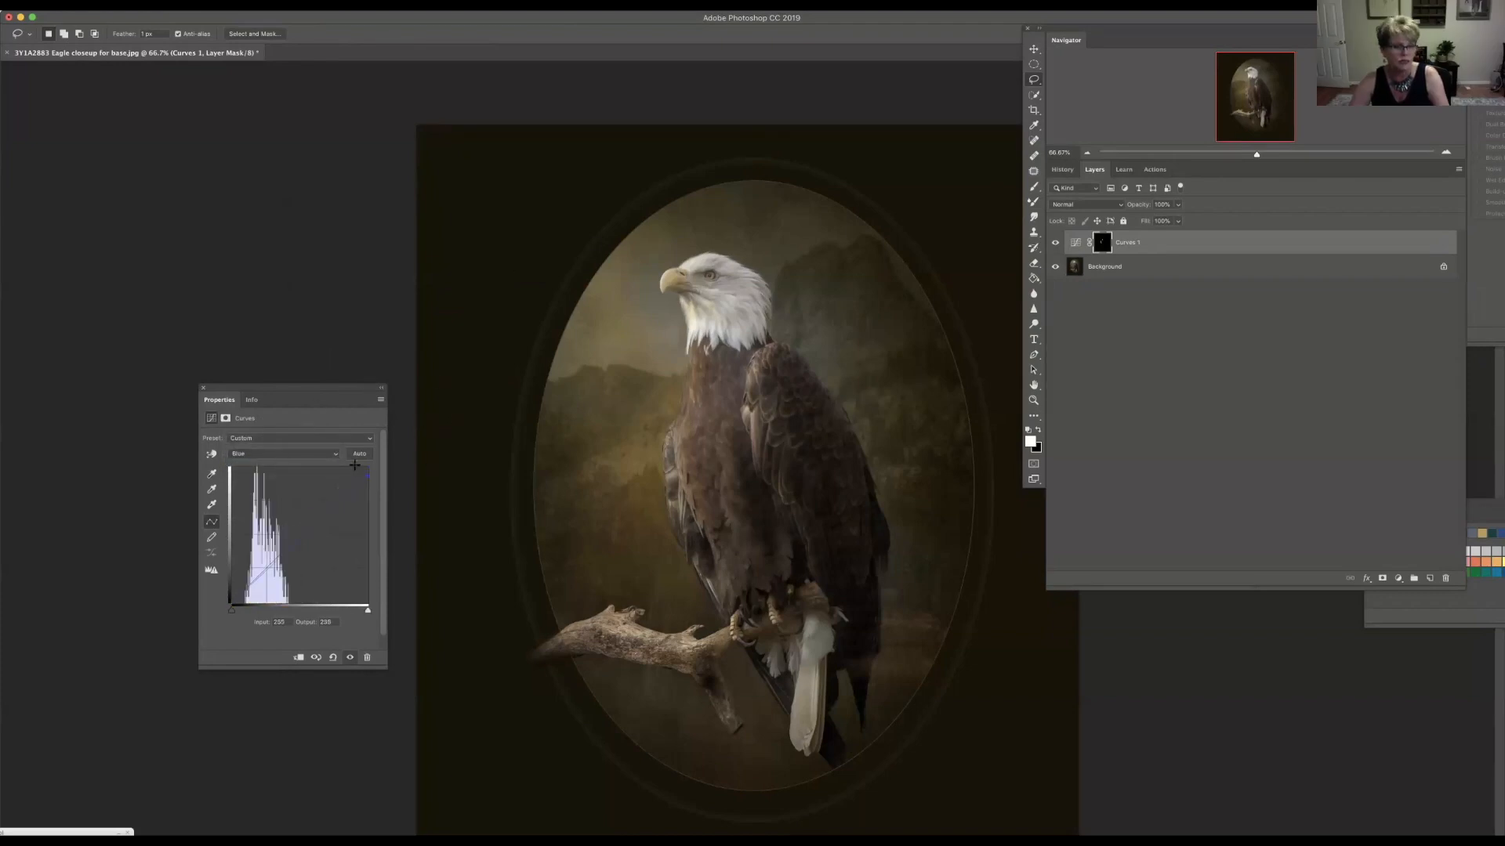
left_click_drag(367, 476, 367, 474)
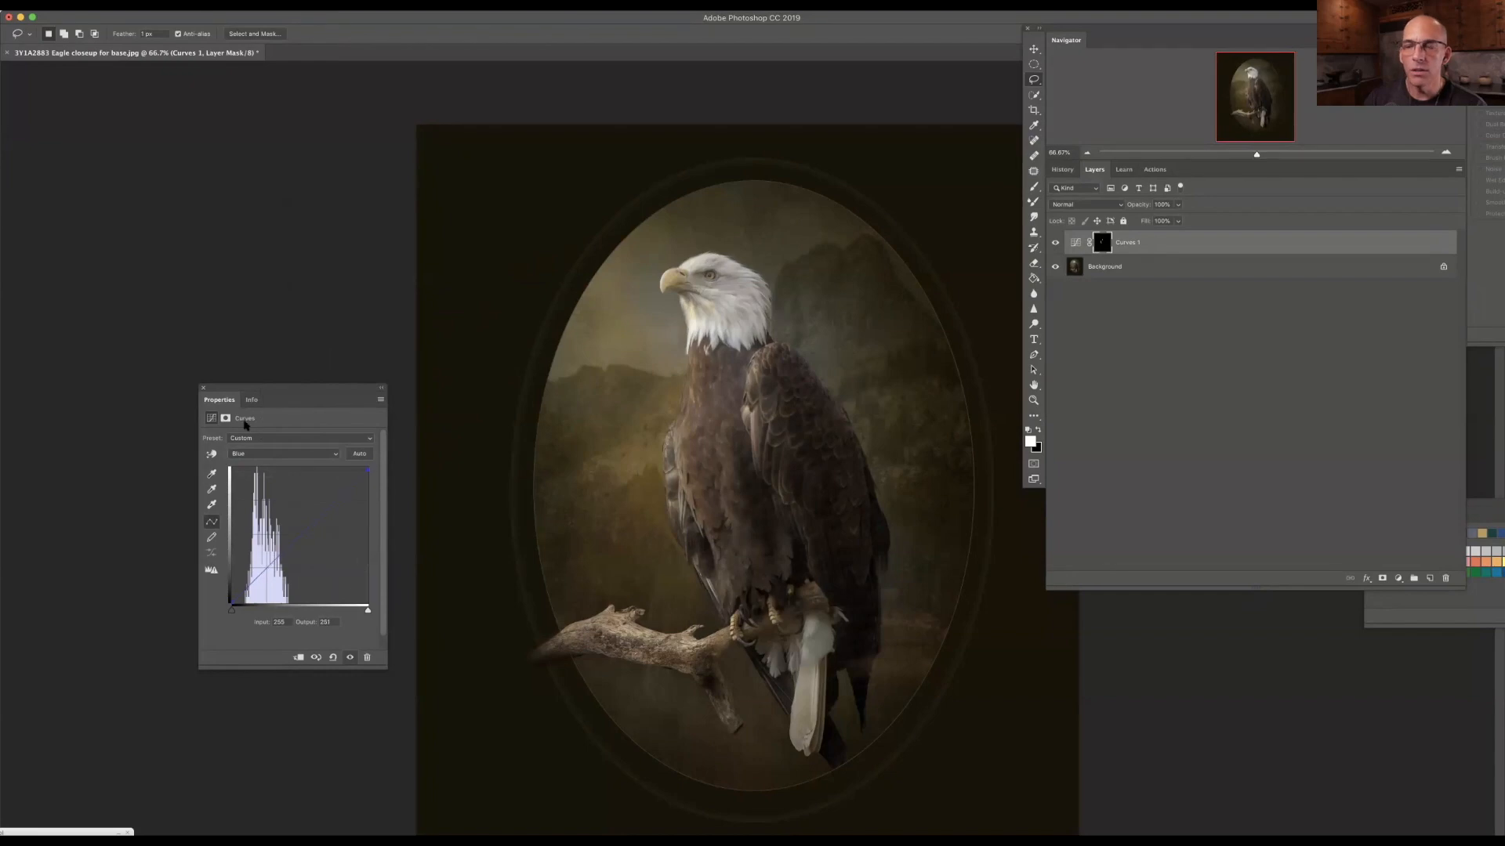
Step: Close the curve settings and delete the Curves 1 adjustment layer
left_click(203, 388)
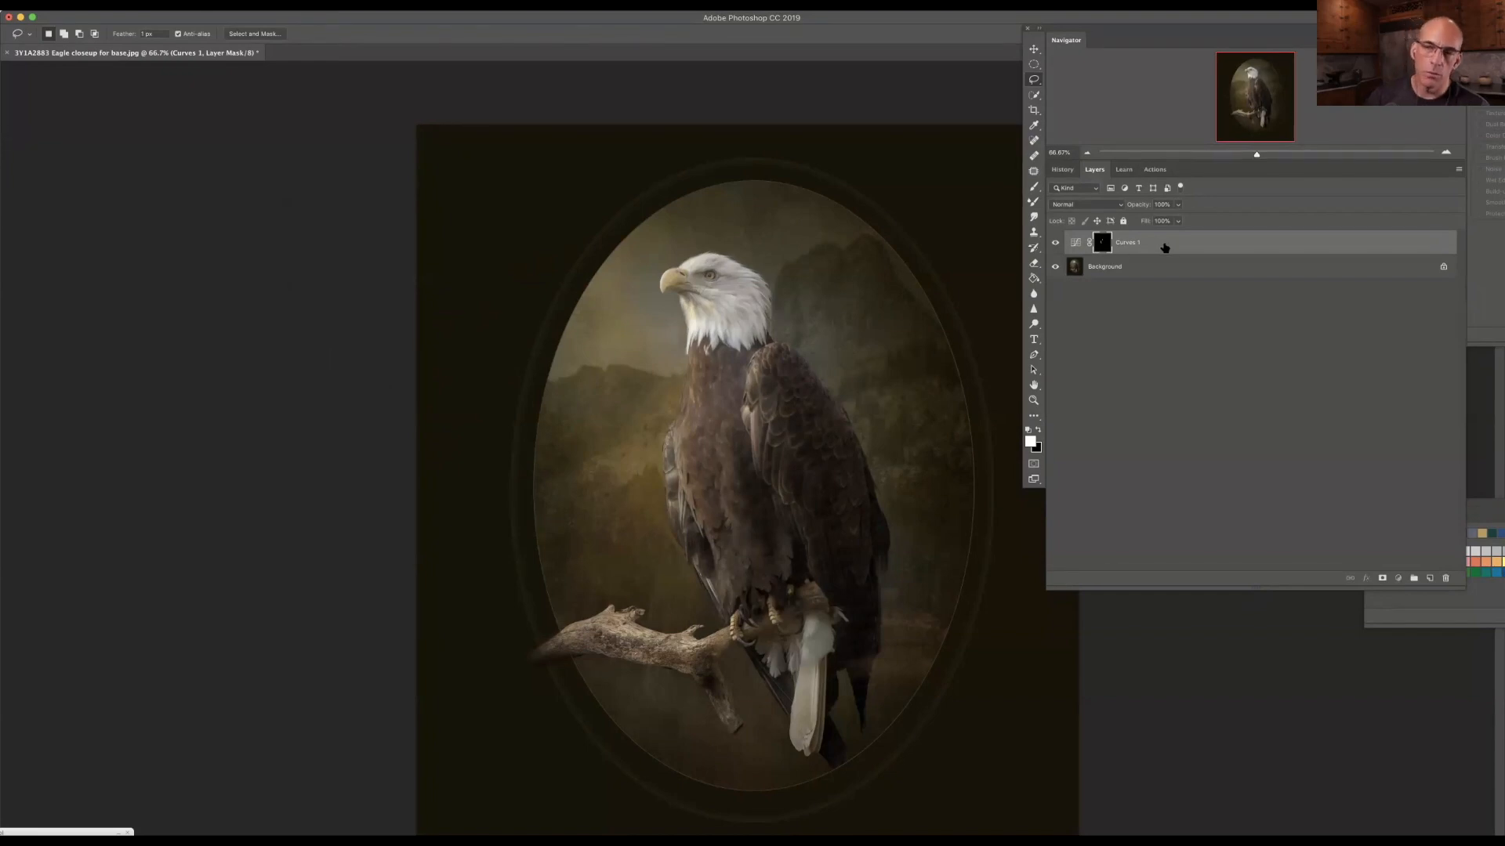
key("BackSpace")
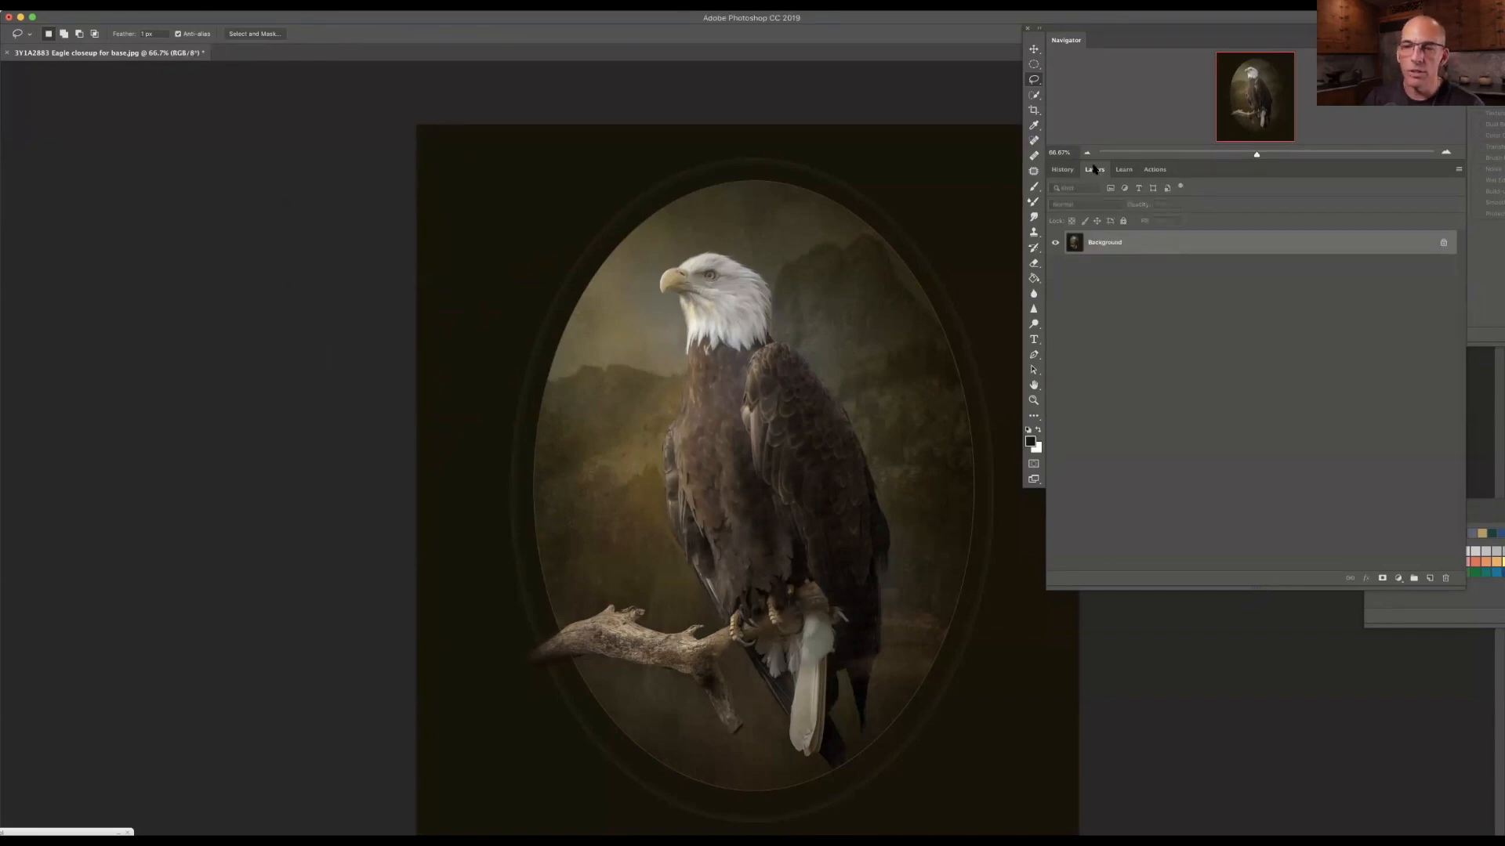